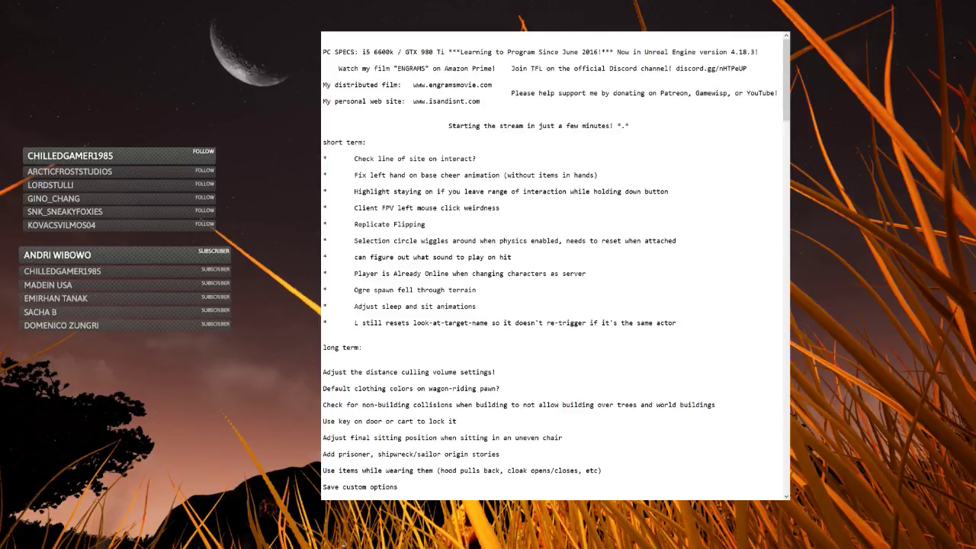
Scroll through the stream notes and drag the view upward.
{"action": "scroll", "coordinate": [579, 289], "scroll_direction": "down", "scroll_amount": 9}
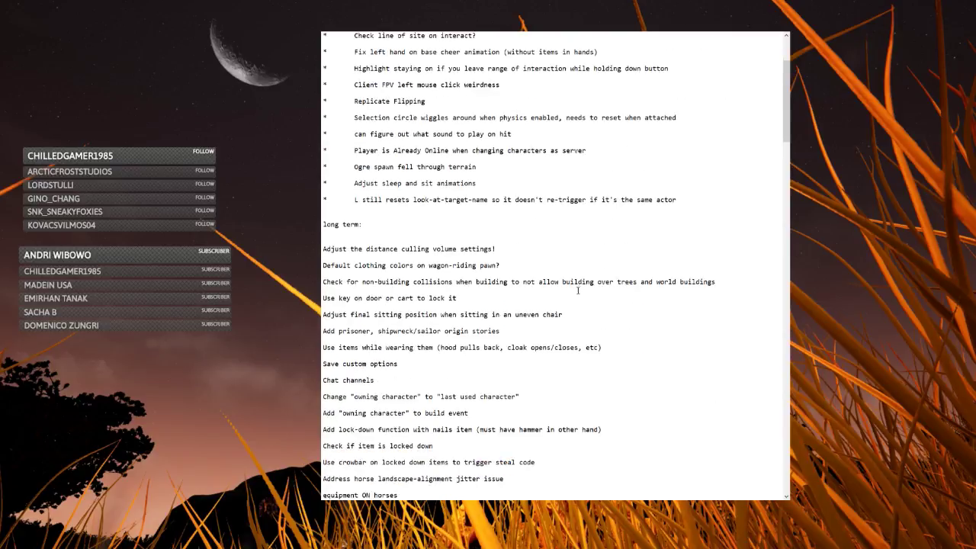
{"action": "scroll", "coordinate": [576, 313], "scroll_direction": "down", "scroll_amount": 12}
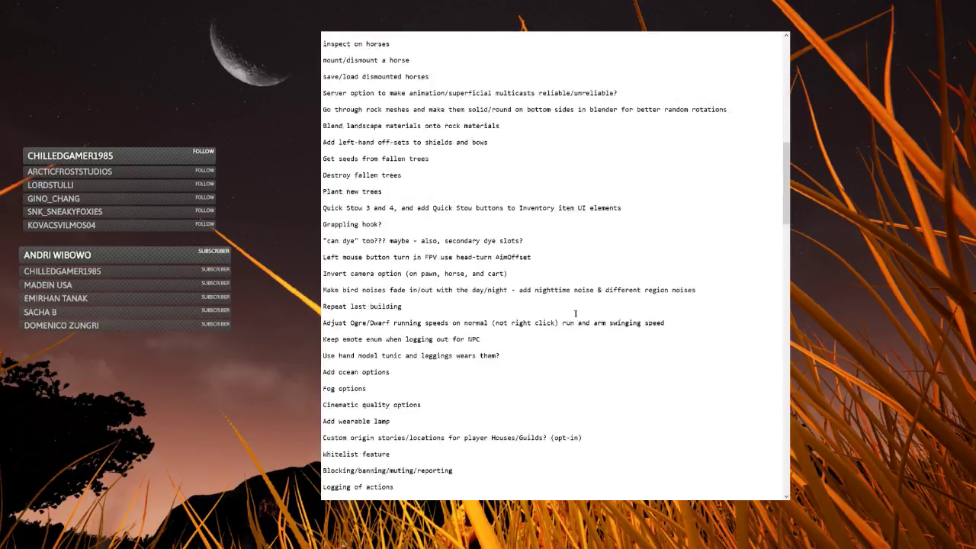
{"action": "scroll", "coordinate": [577, 336], "scroll_direction": "down", "scroll_amount": 5}
{"action": "scroll", "coordinate": [674, 332], "scroll_direction": "up", "scroll_amount": 3}
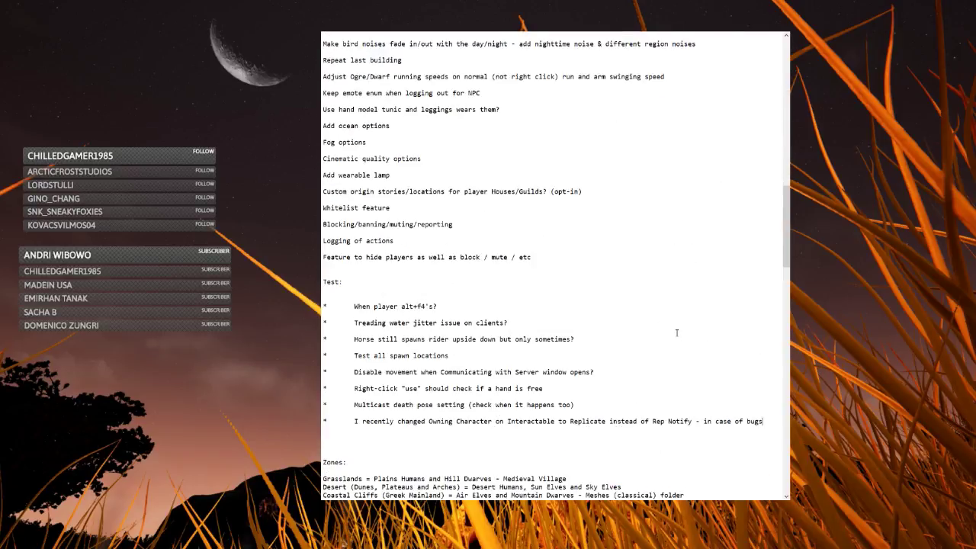
{"action": "scroll", "coordinate": [685, 329], "scroll_direction": "down", "scroll_amount": 6}
{"action": "left_click_drag", "start_coordinate": [787, 250], "coordinate": [787, 76]}
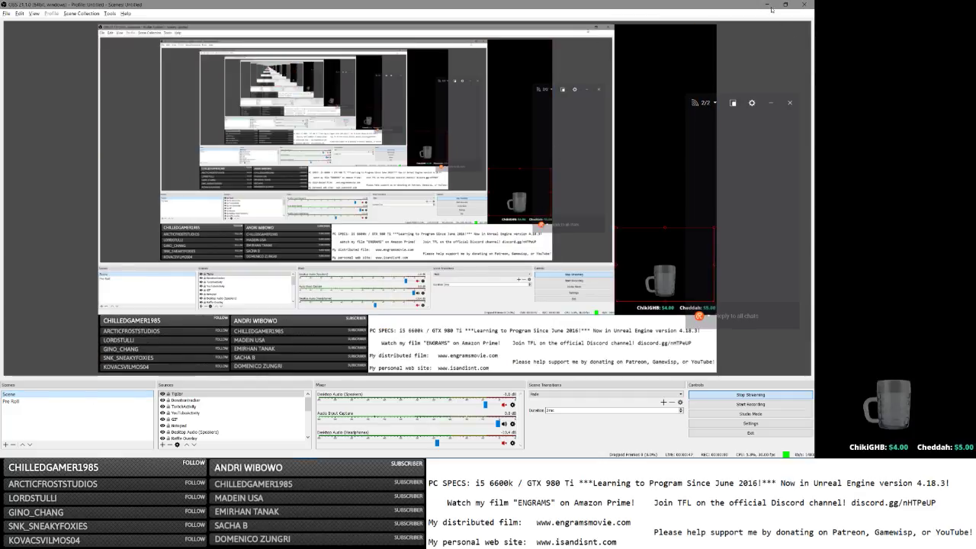
Show the desktop on the broadcast, close the Notepad notes, and minimize OBS to reveal the editor.
{"action": "left_click", "coordinate": [772, 8]}
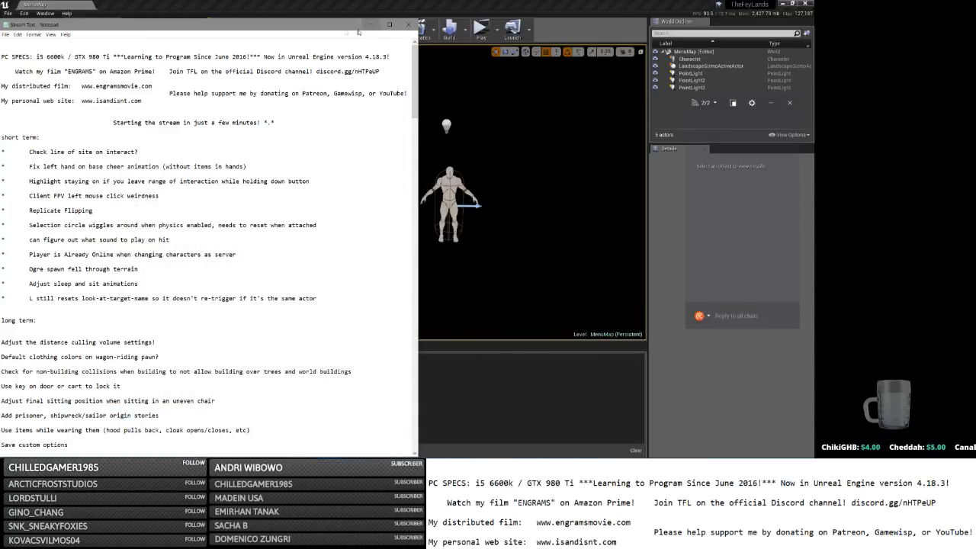
{"action": "left_click", "coordinate": [409, 24]}
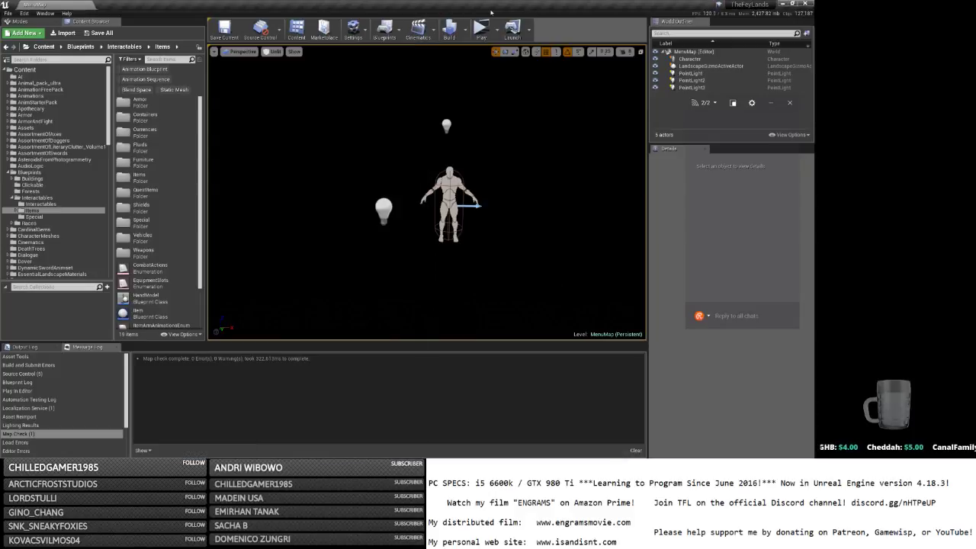
{"action": "key", "text": "alt+Tab"}
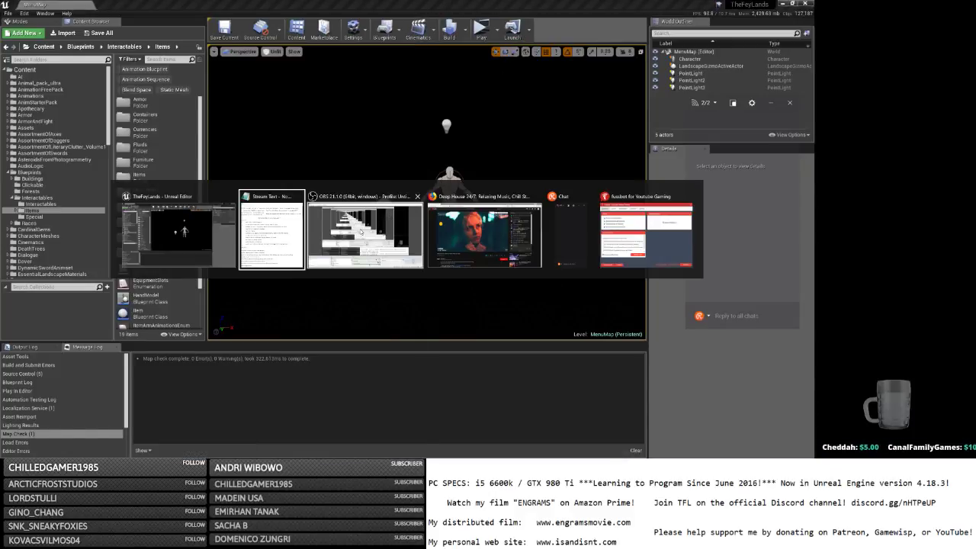
{"action": "left_click", "coordinate": [362, 232]}
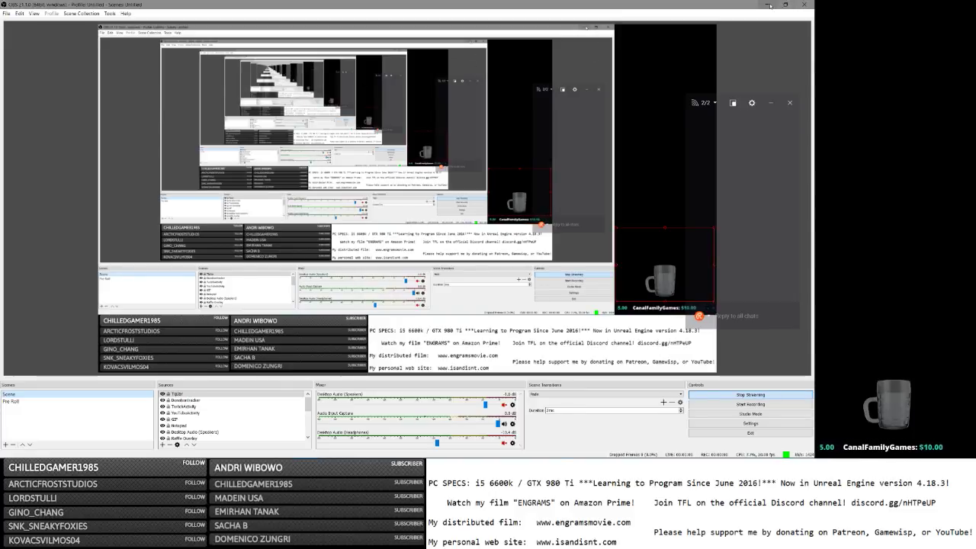
{"action": "left_click", "coordinate": [768, 5]}
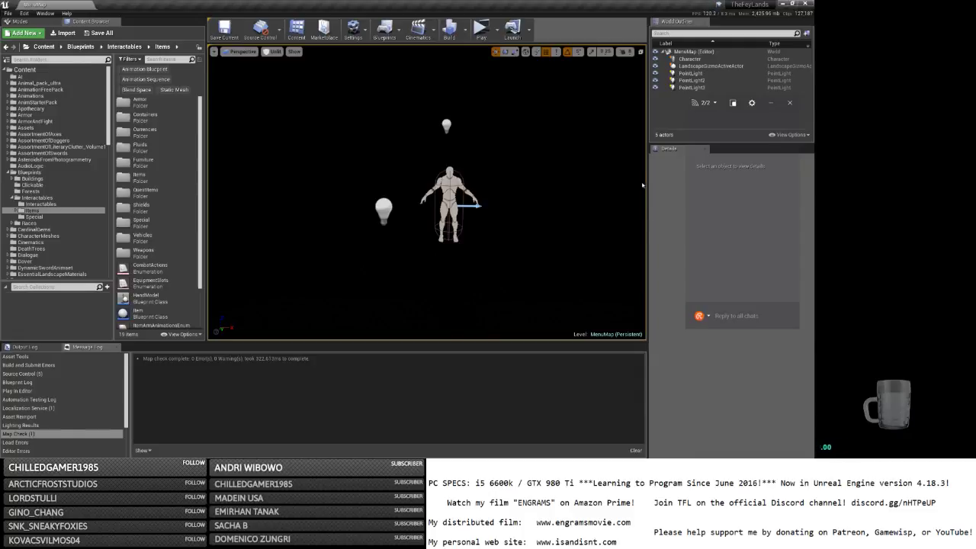
Load the MainMap level from the Maps folder, then return to the Notepad stream notes.
{"action": "scroll", "coordinate": [51, 227], "scroll_direction": "down", "scroll_amount": 9}
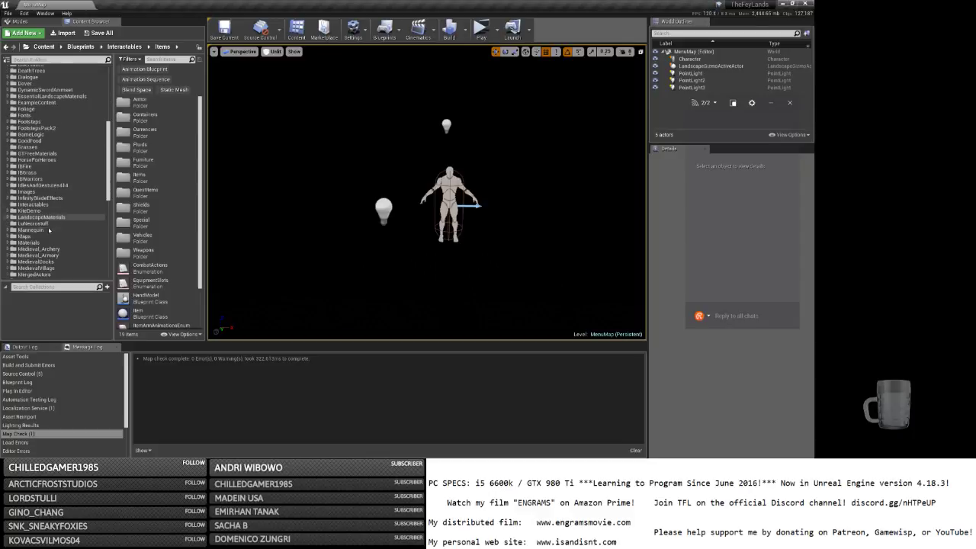
{"action": "left_click", "coordinate": [25, 236]}
{"action": "double_click", "coordinate": [141, 147]}
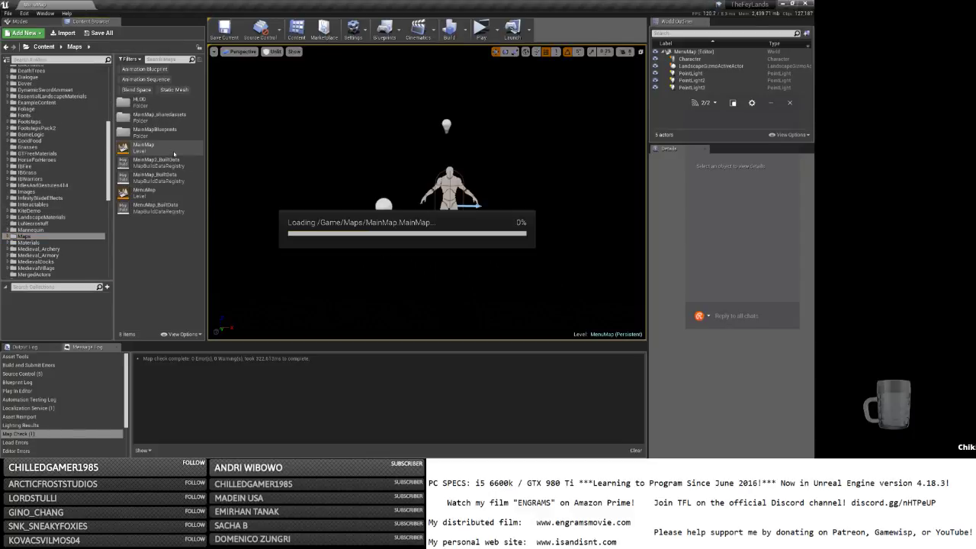
{"action": "key", "text": "alt+Tab"}
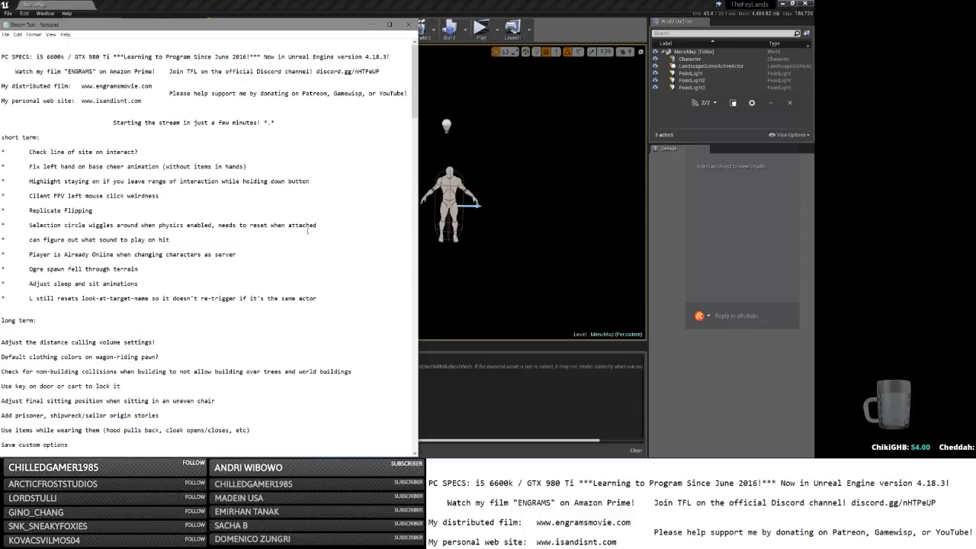
Back in the editor, launch the game as a Standalone Game from the Play dropdown.
{"action": "key", "text": "alt+Tab"}
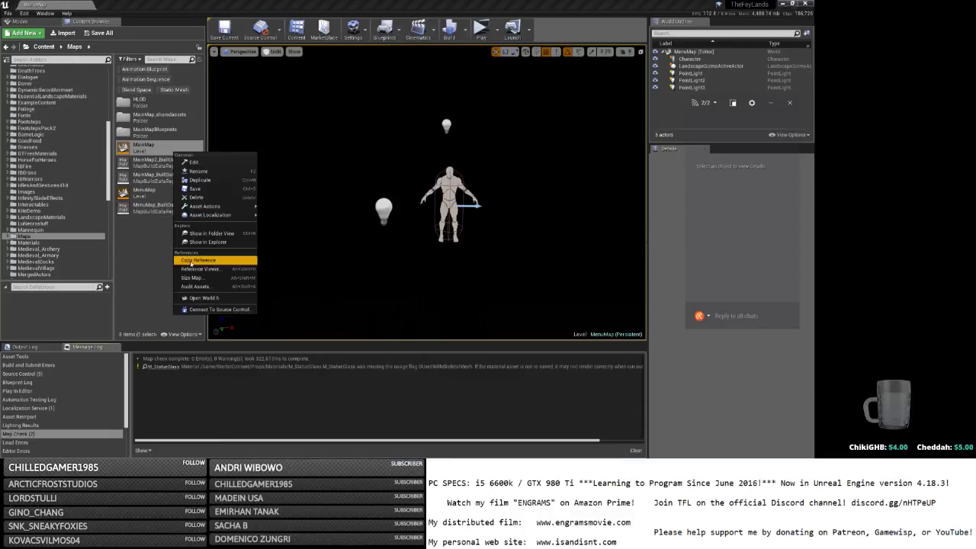
{"action": "left_click", "coordinate": [364, 130]}
{"action": "left_click", "coordinate": [496, 32]}
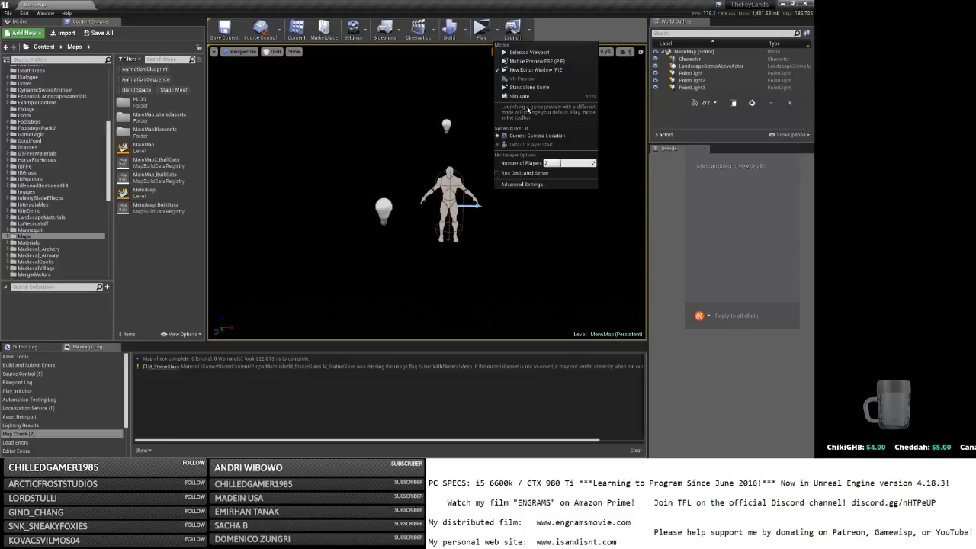
{"action": "left_click", "coordinate": [480, 35]}
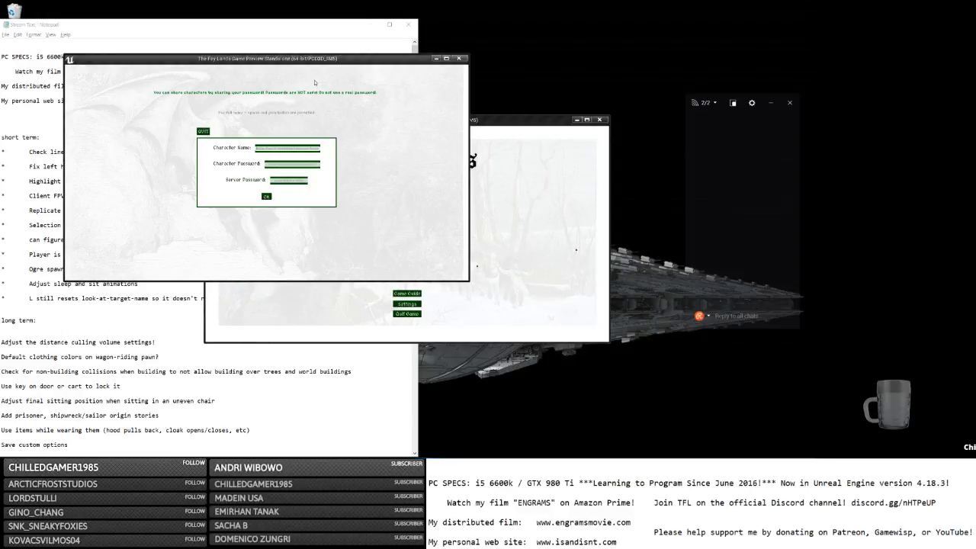
Log in with the character name and password, then close the Magic Mirror panel.
{"action": "type", "text": "a"}
{"action": "key", "text": "Tab"}
{"action": "type", "text": "a"}
{"action": "left_click", "coordinate": [267, 197]}
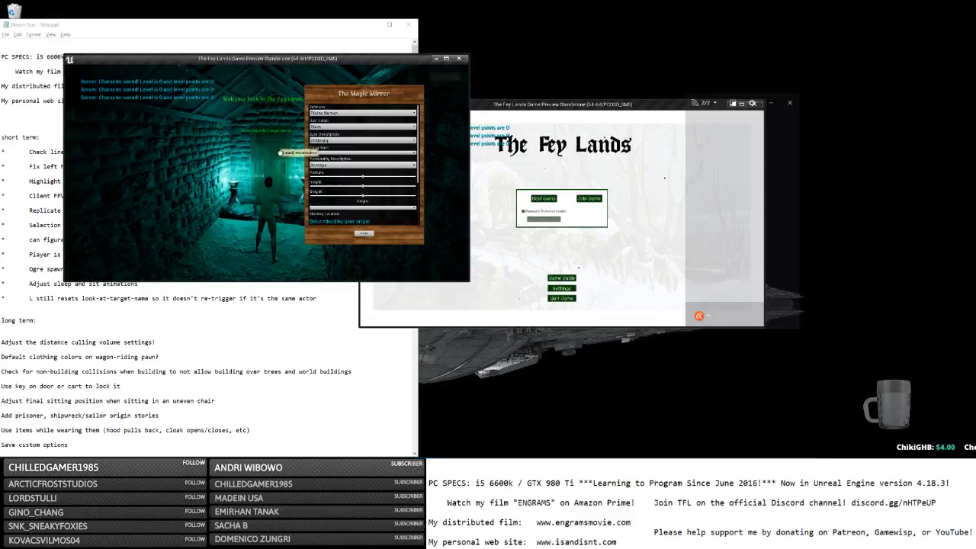
{"action": "left_click", "coordinate": [363, 232]}
Walk the character down the corridor to the small wooden door and open it.
{"action": "key", "text": "w"}
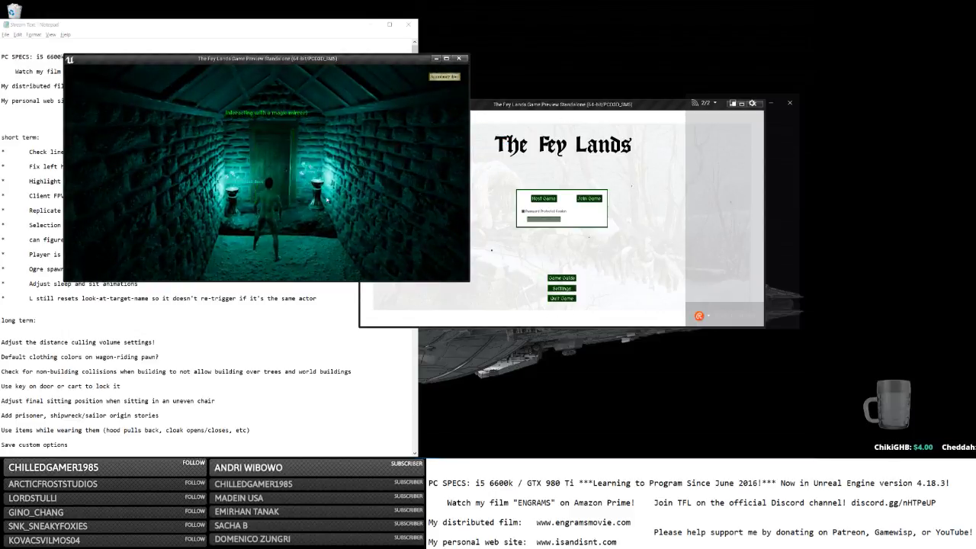
{"action": "key", "text": "w"}
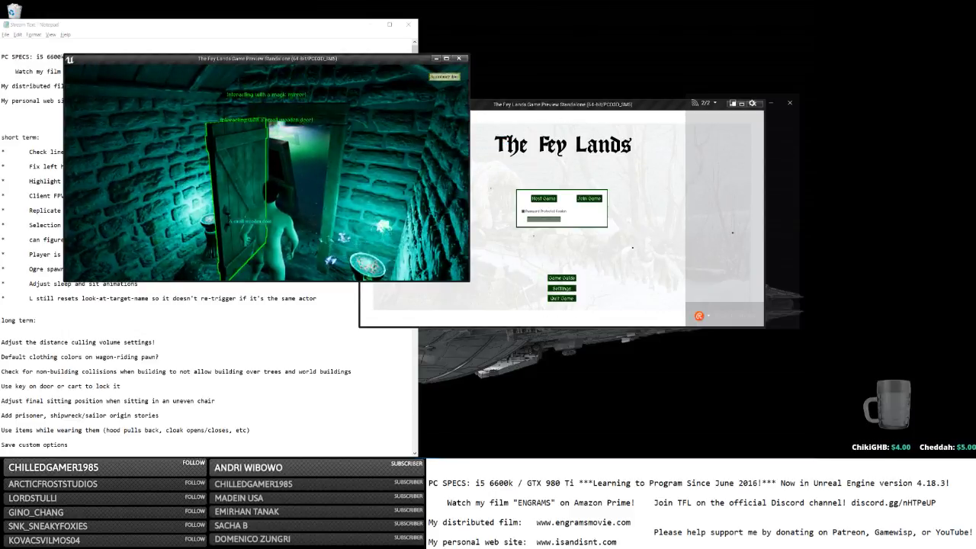
{"action": "key", "text": "w"}
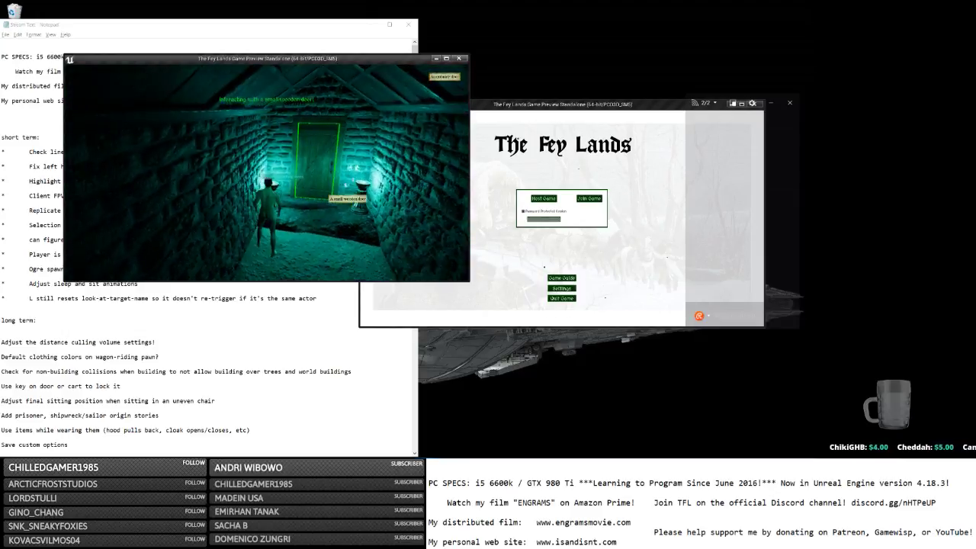
{"action": "key", "text": "w"}
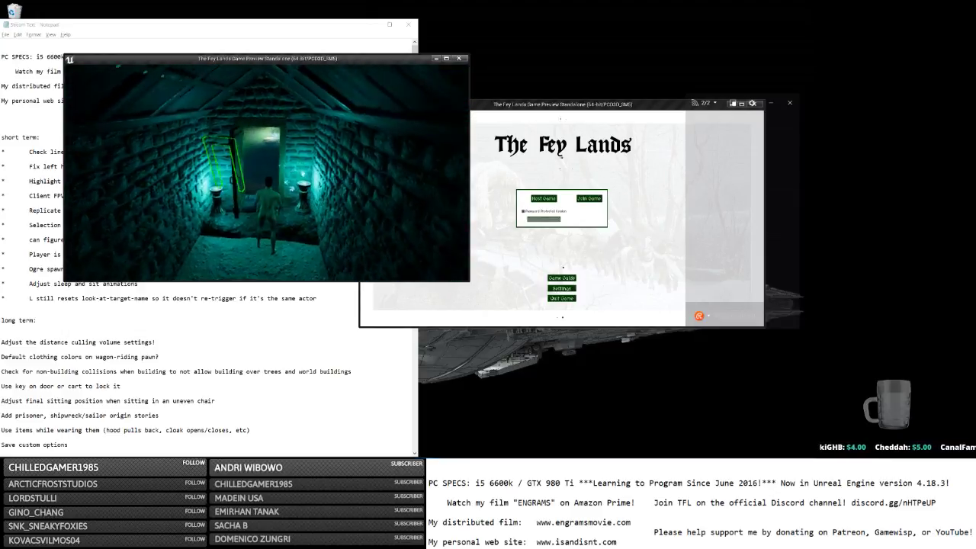
{"action": "key", "text": "w"}
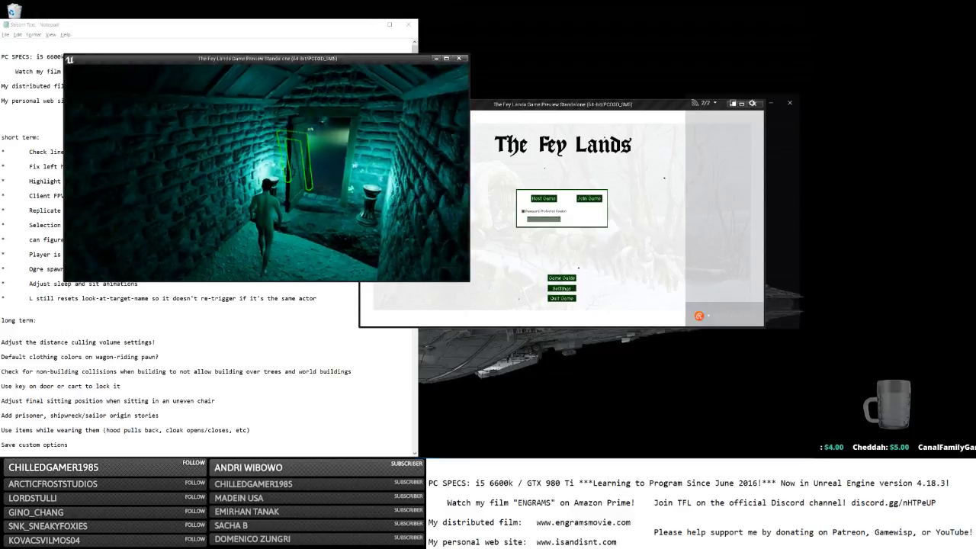
{"action": "scroll", "coordinate": [267, 173], "scroll_direction": "down", "scroll_amount": 3}
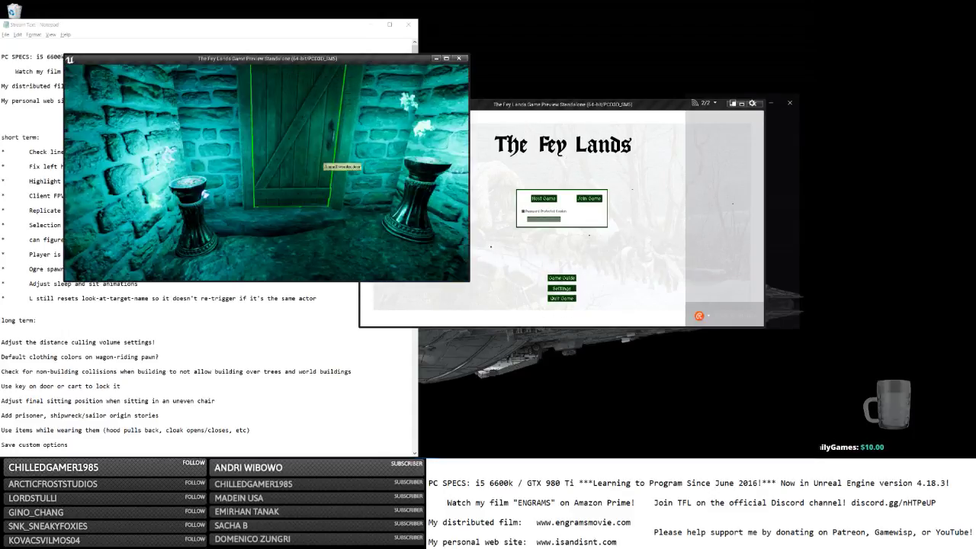
{"action": "key", "text": "s"}
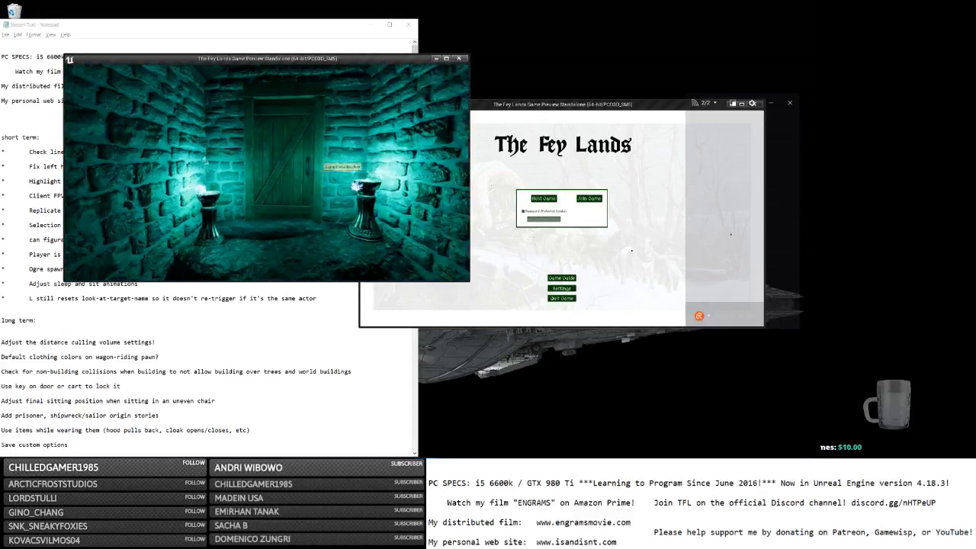
{"action": "key", "text": "w"}
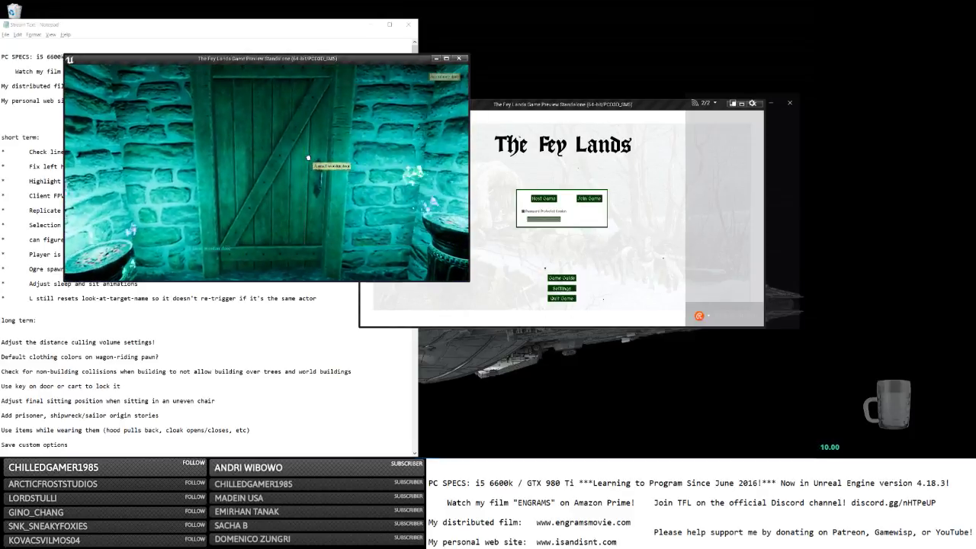
{"action": "right_click", "coordinate": [308, 157]}
{"action": "left_click", "coordinate": [361, 226]}
Walk through the doorway and close the door behind the character.
{"action": "key", "text": "w"}
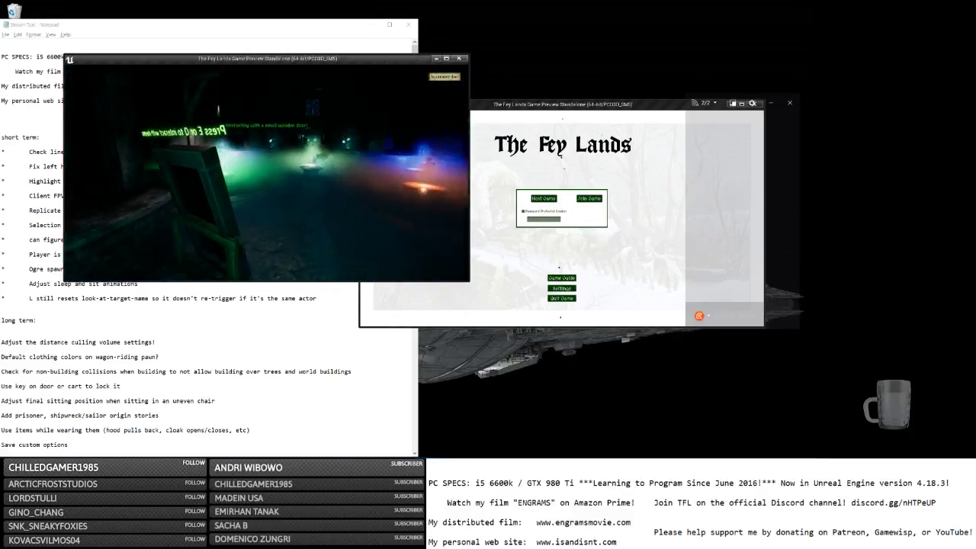
{"action": "right_click", "coordinate": [357, 203]}
{"action": "left_click", "coordinate": [368, 207]}
Look around the dark room, then quit from the in-game menu back to login.
{"action": "scroll", "coordinate": [324, 207], "scroll_direction": "down", "scroll_amount": 5}
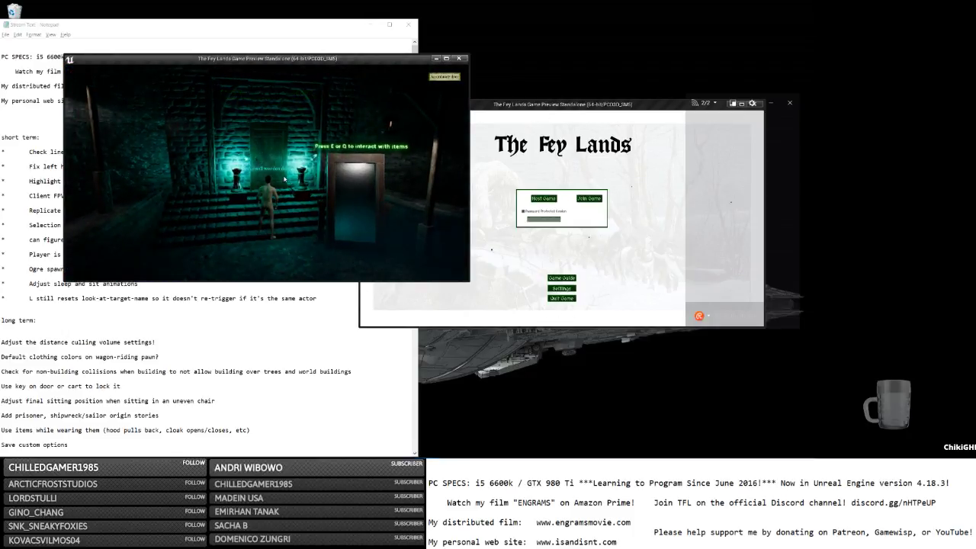
{"action": "key", "text": "d"}
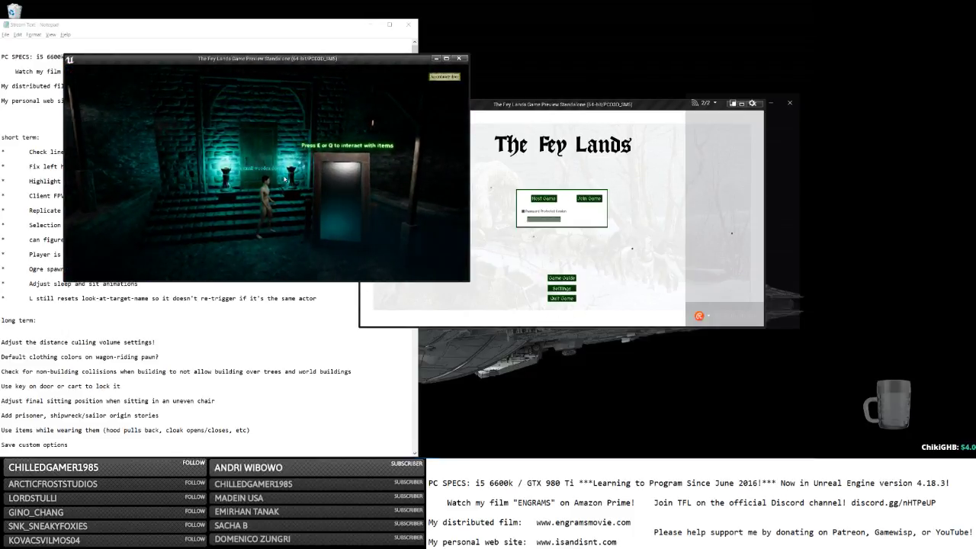
{"action": "key", "text": "e"}
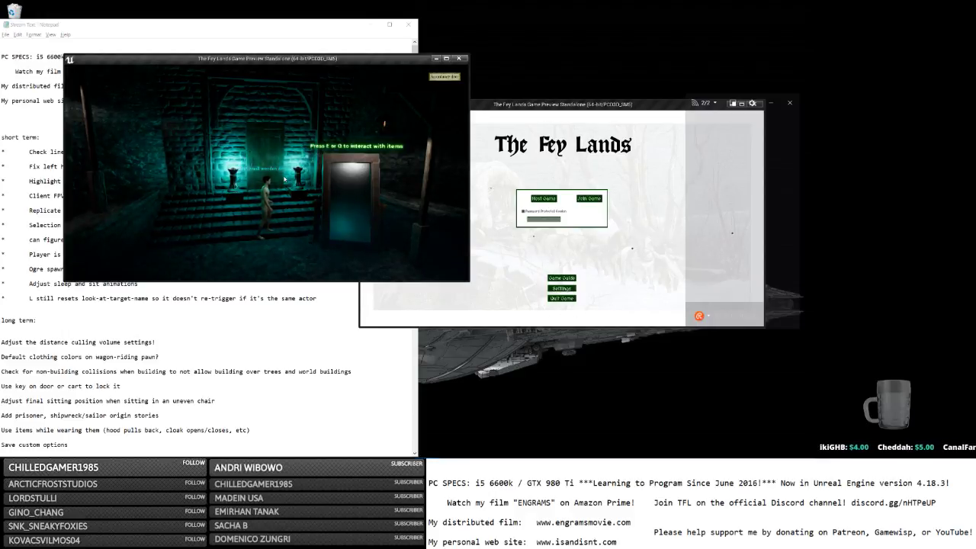
{"action": "key", "text": "Escape"}
{"action": "left_click", "coordinate": [84, 117]}
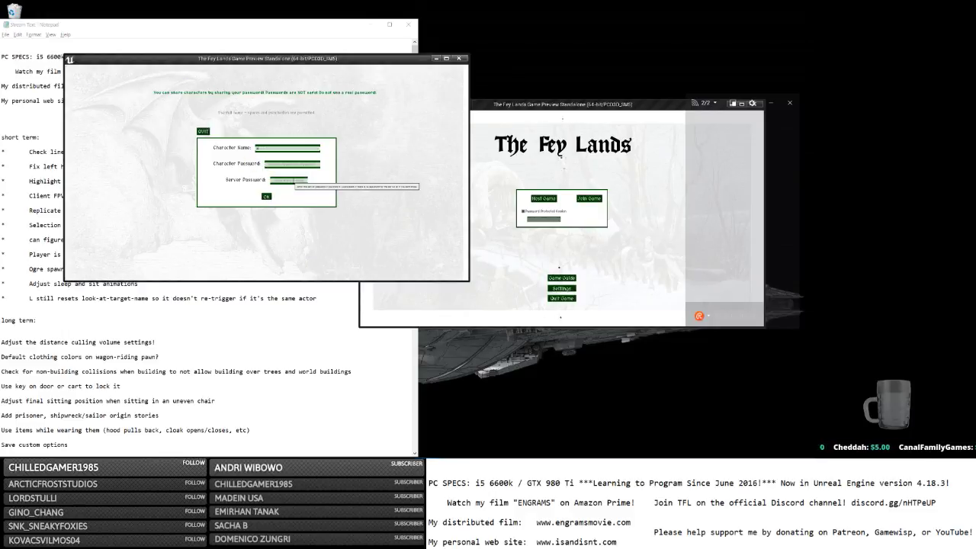
Enter the character name and password and log back into the world.
{"action": "type", "text": "a"}
{"action": "key", "text": "Tab"}
{"action": "type", "text": "a"}
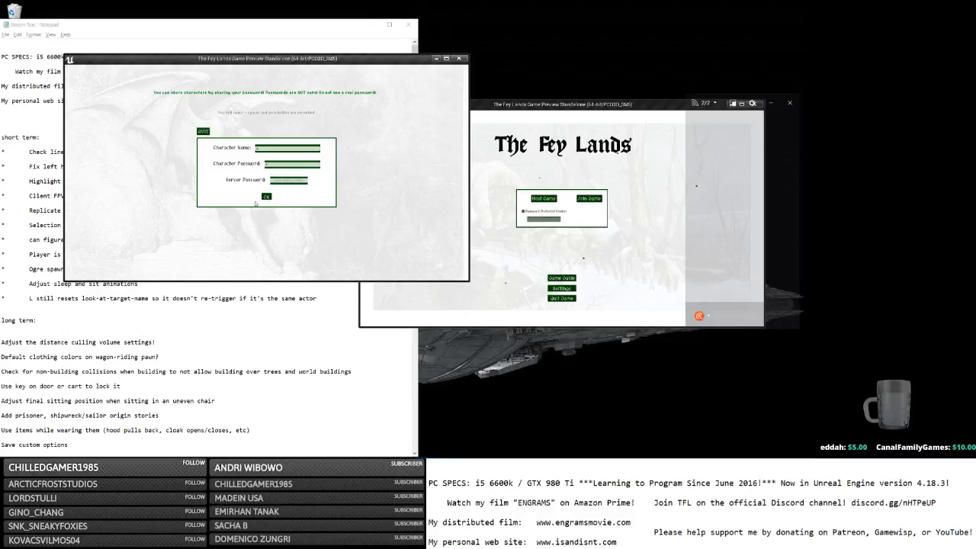
{"action": "left_click", "coordinate": [265, 196]}
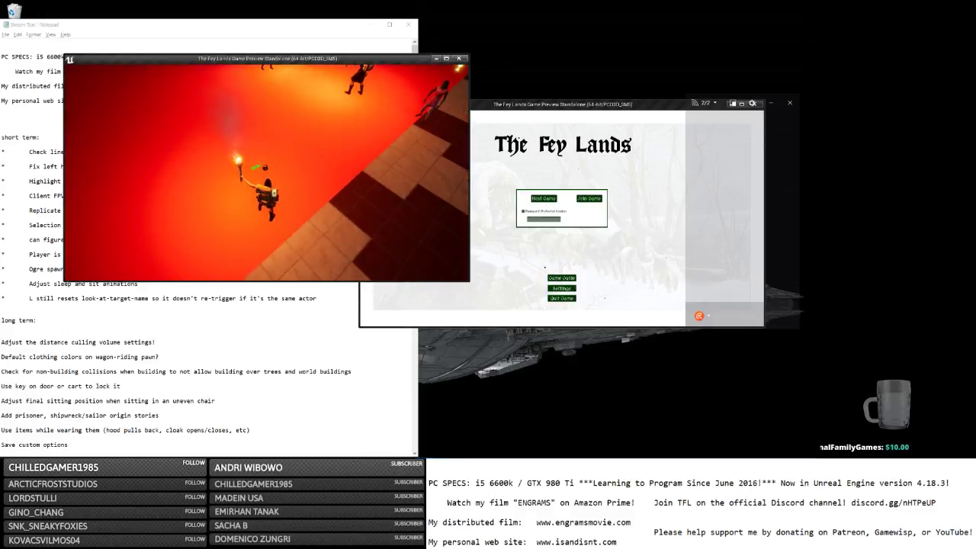
Stow the imperial coins and letter in the backpack, walk toward the torchbearers, and open the main menu.
{"action": "key", "text": "Tab"}
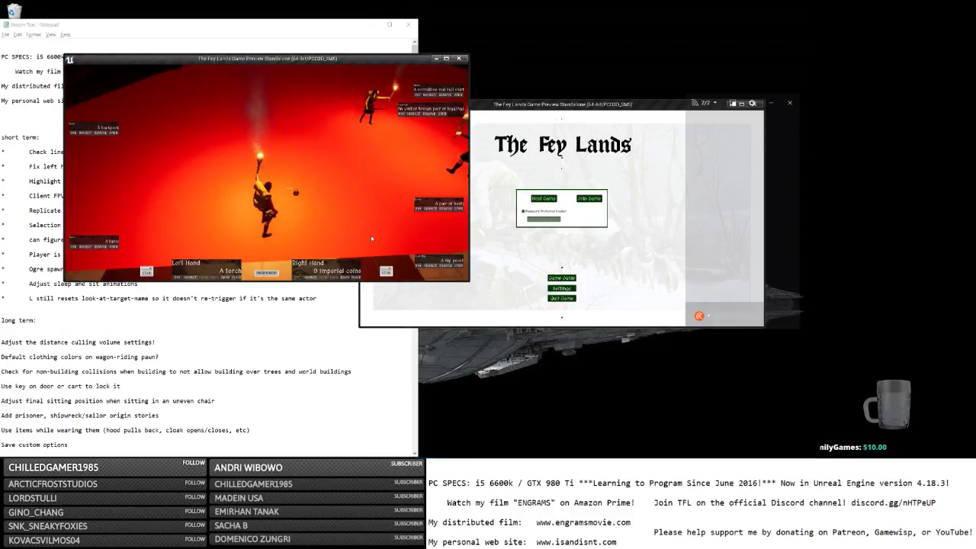
{"action": "left_click", "coordinate": [113, 133]}
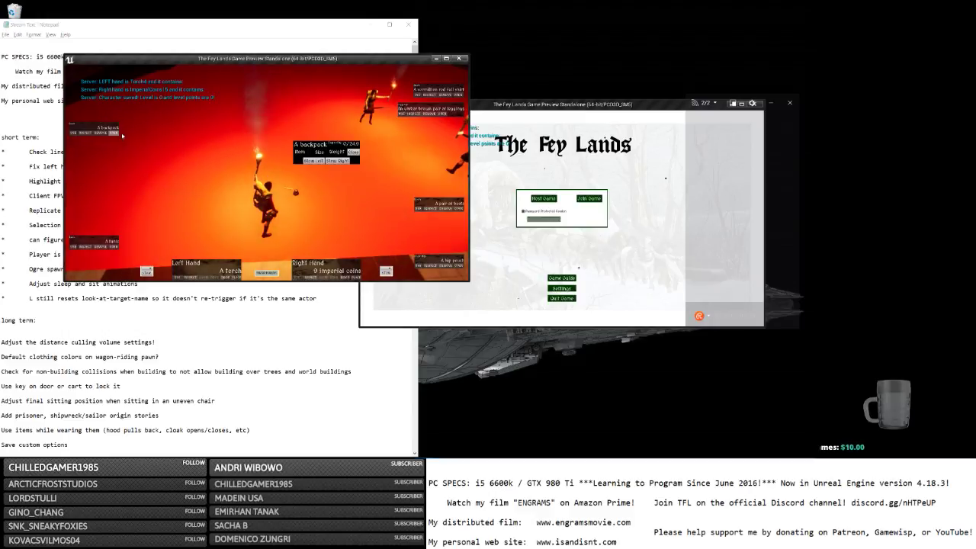
{"action": "left_click", "coordinate": [339, 162]}
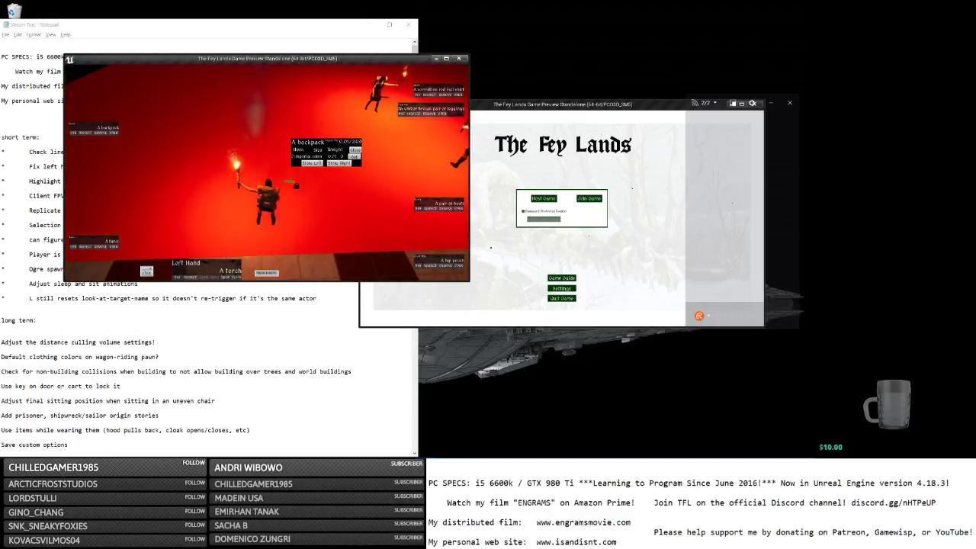
{"action": "key", "text": "e"}
{"action": "left_click", "coordinate": [341, 164]}
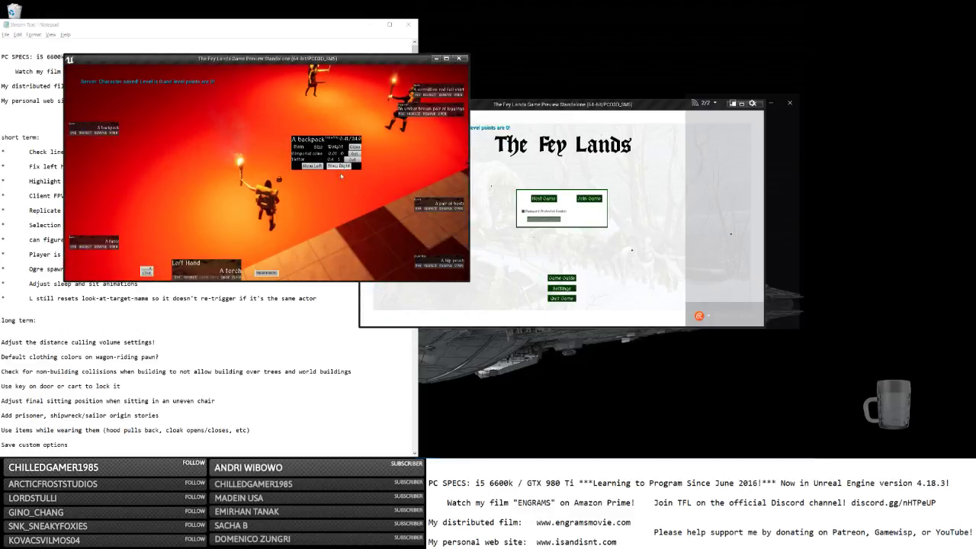
{"action": "left_click", "coordinate": [340, 165]}
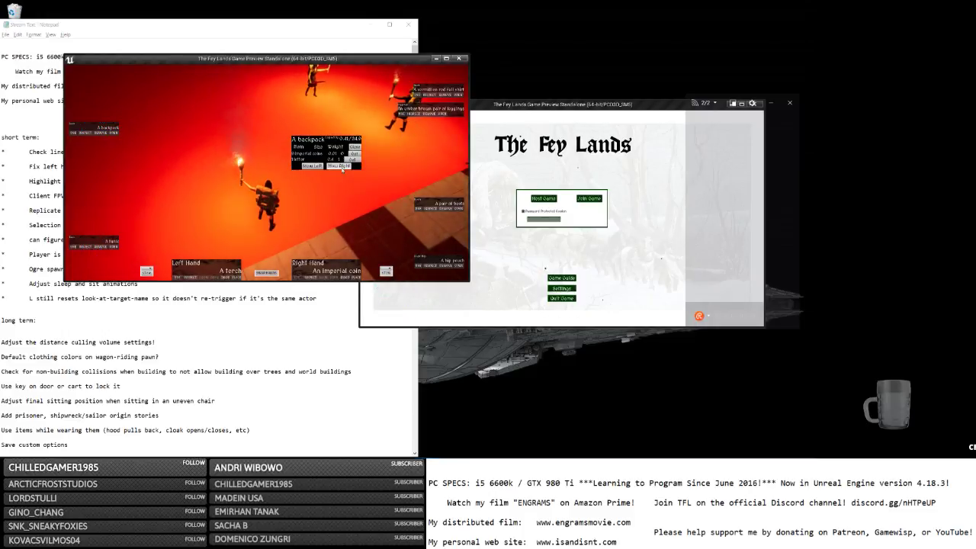
{"action": "key", "text": "s"}
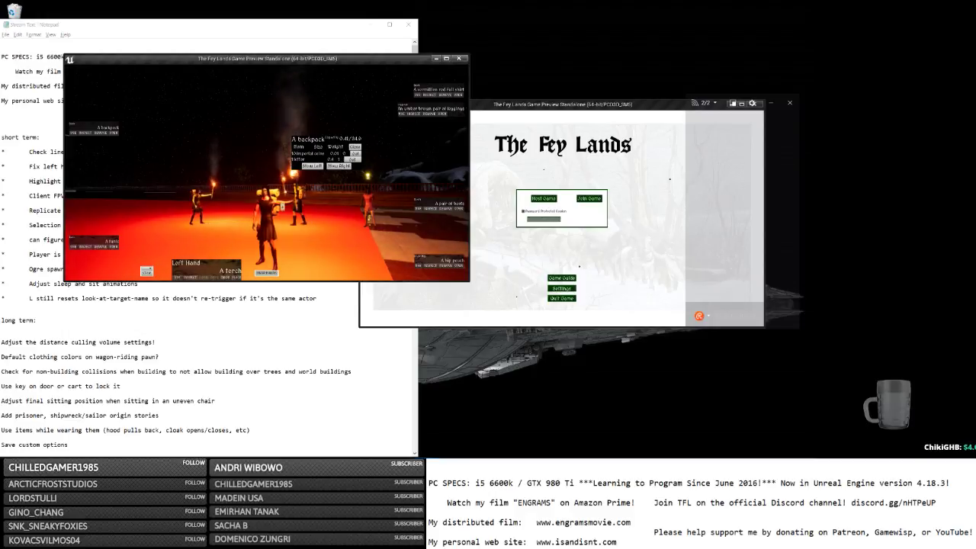
{"action": "key", "text": "w"}
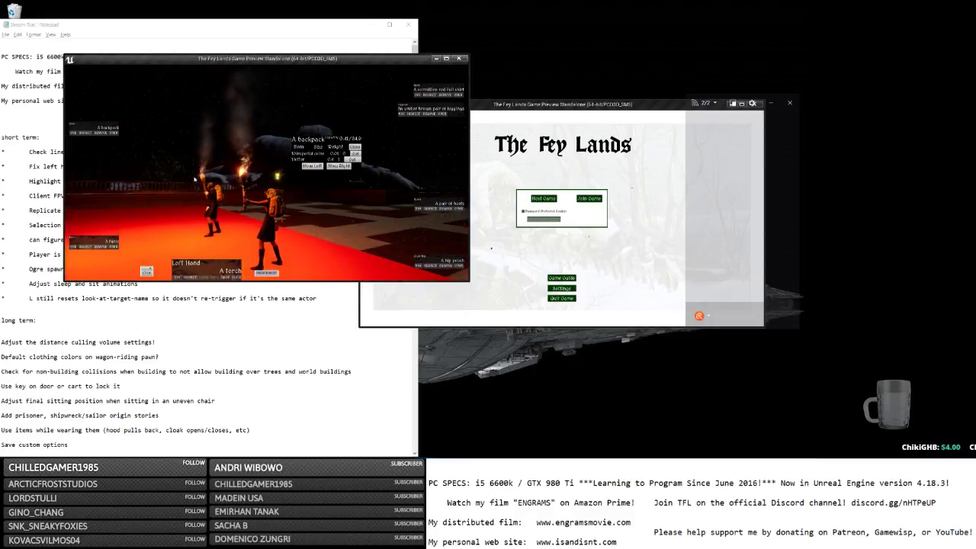
{"action": "key", "text": "Escape"}
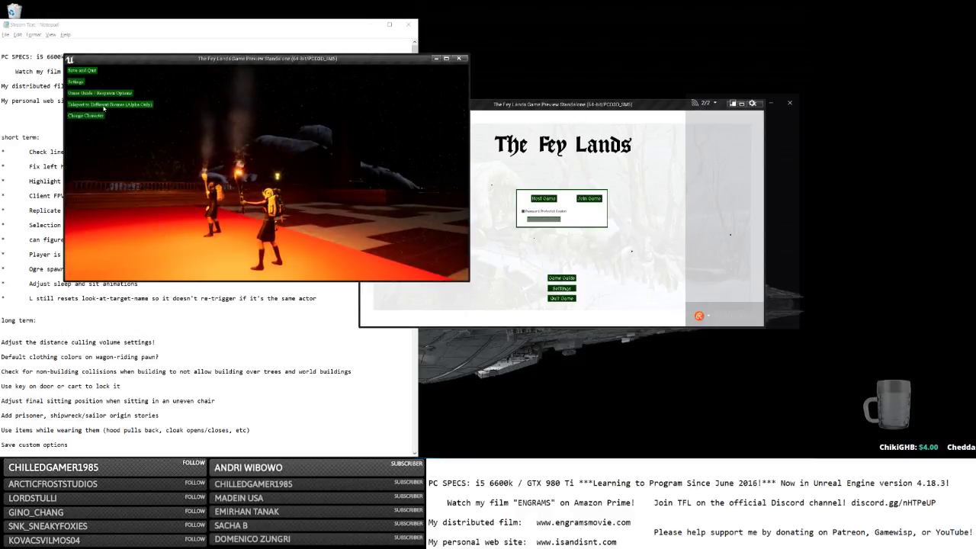
{"action": "left_click", "coordinate": [98, 116]}
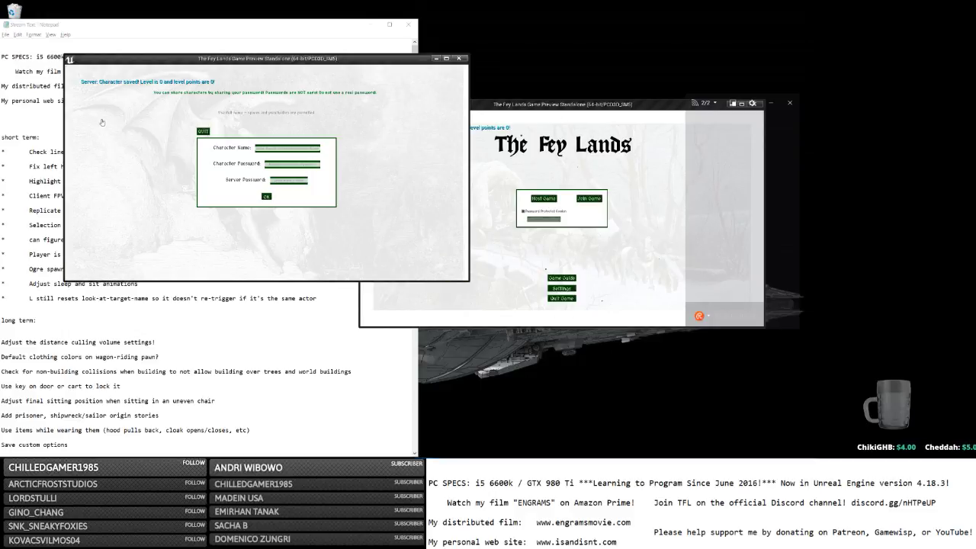
{"action": "left_click", "coordinate": [595, 199]}
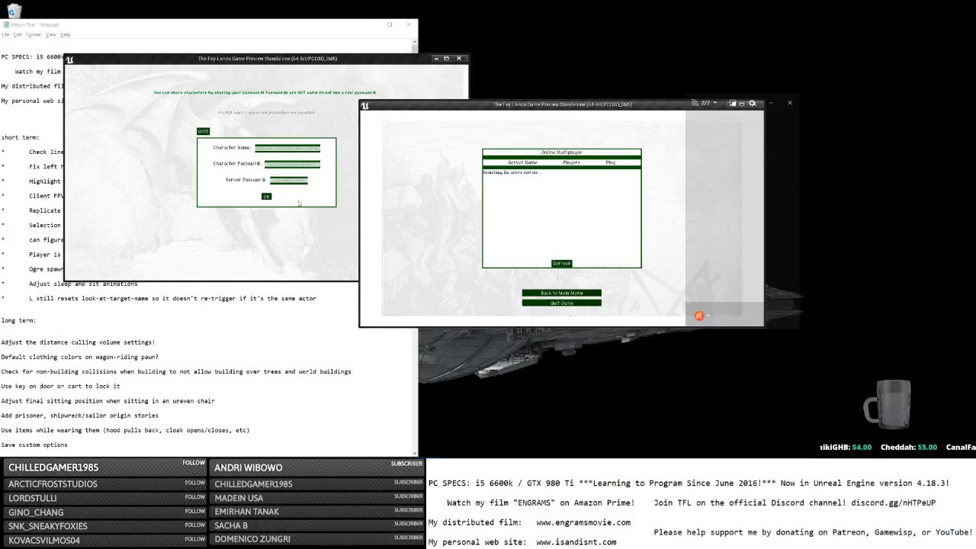
{"action": "left_click", "coordinate": [272, 152]}
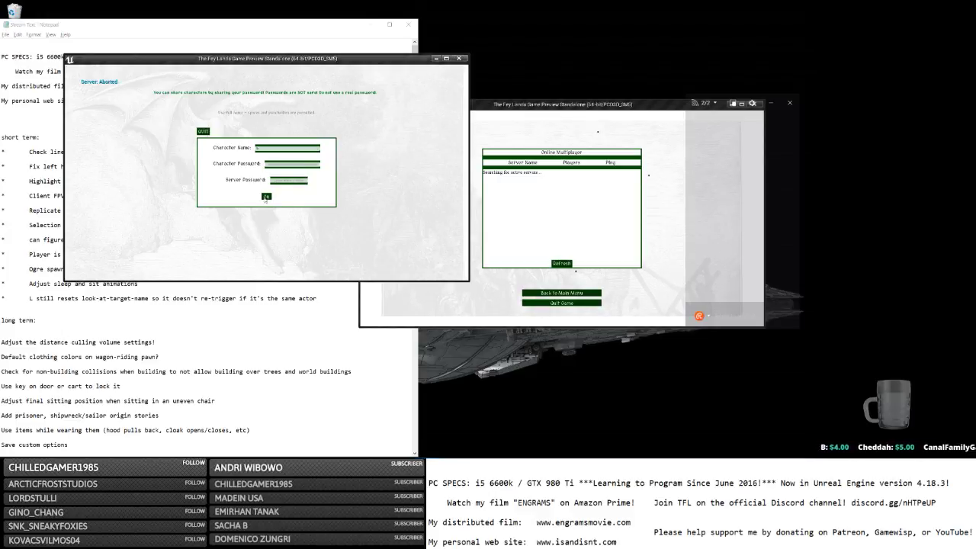
{"action": "left_click", "coordinate": [266, 196]}
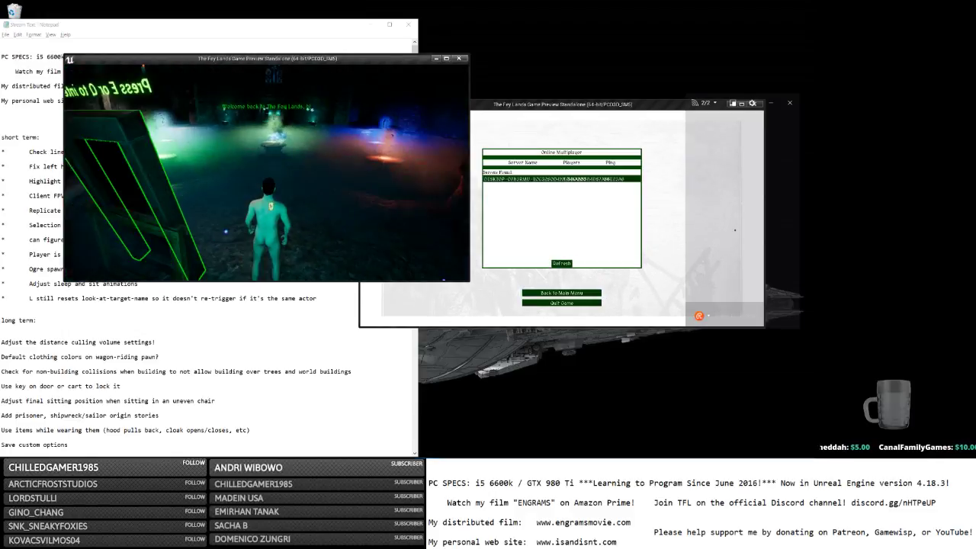
Run around the dungeon steps, then choose Change Character from the main menu.
{"action": "key", "text": "w"}
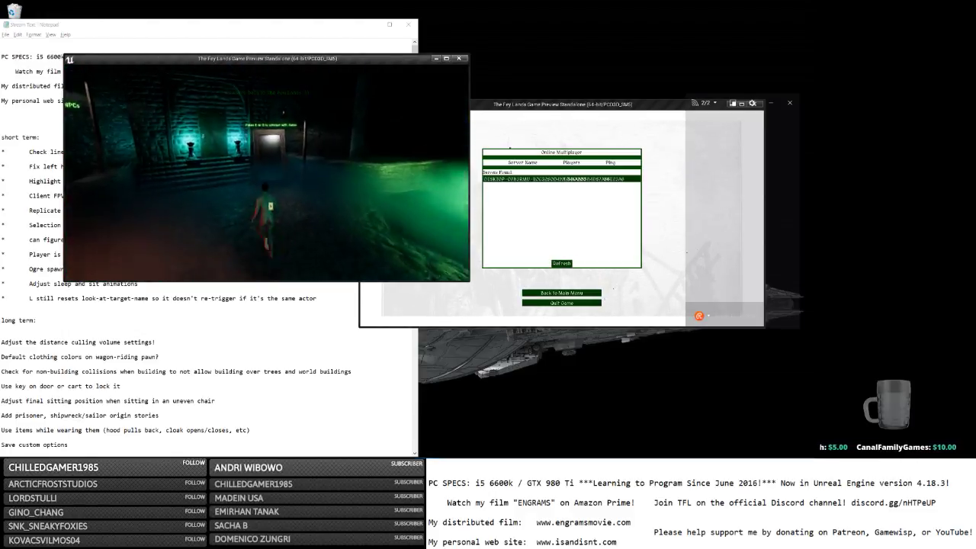
{"action": "key", "text": "s"}
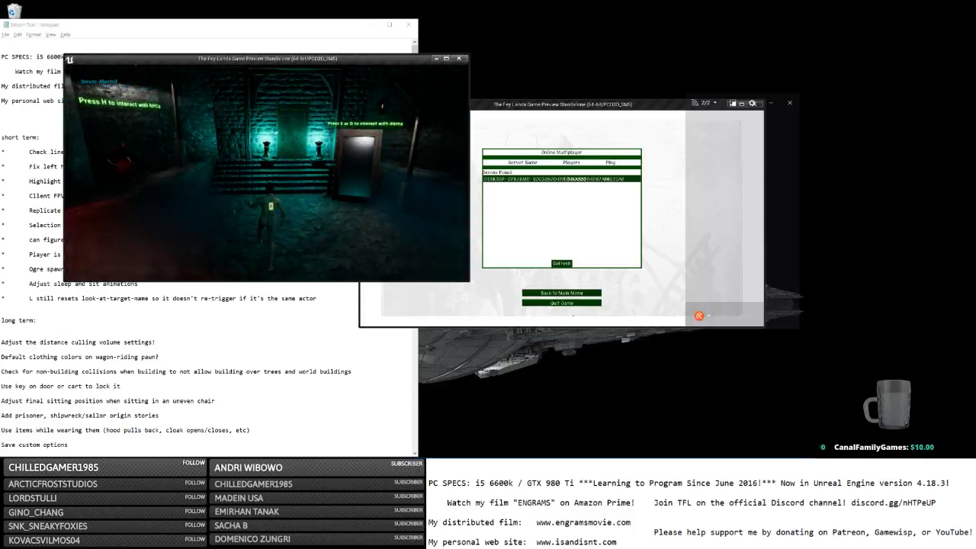
{"action": "key", "text": "w"}
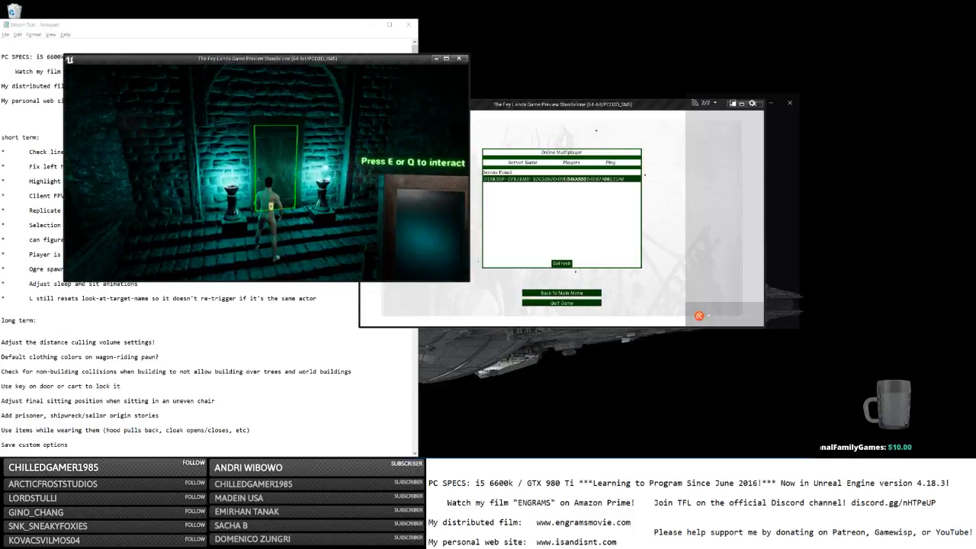
{"action": "key", "text": "Escape"}
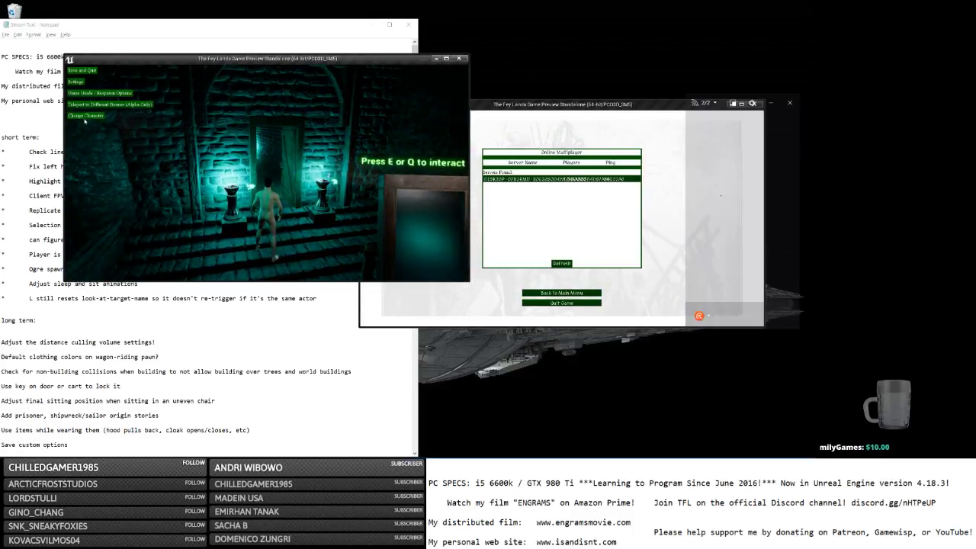
{"action": "left_click", "coordinate": [88, 120]}
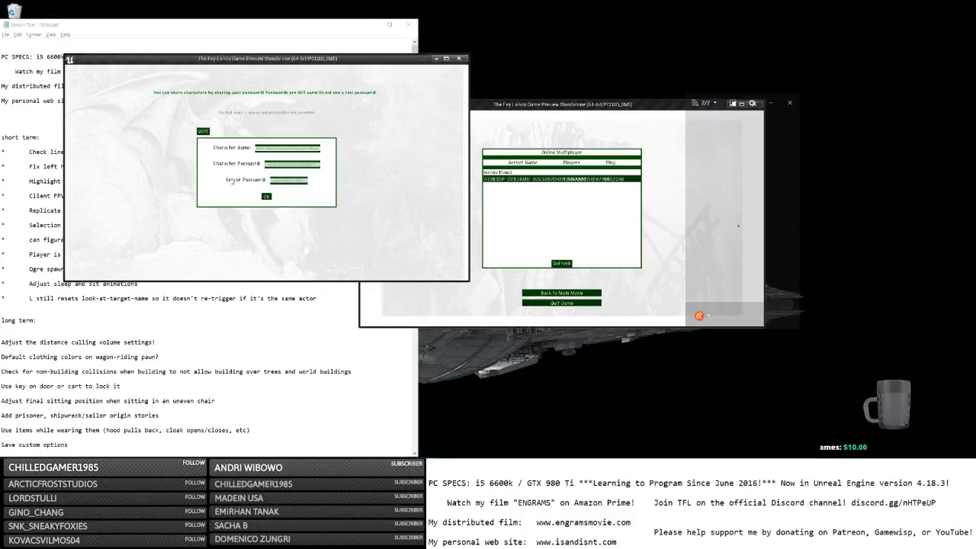
Log the character back into the arena, open the backpack, and maximize the game window.
{"action": "type", "text": "a"}
{"action": "key", "text": "Tab"}
{"action": "type", "text": "a"}
{"action": "left_click", "coordinate": [265, 196]}
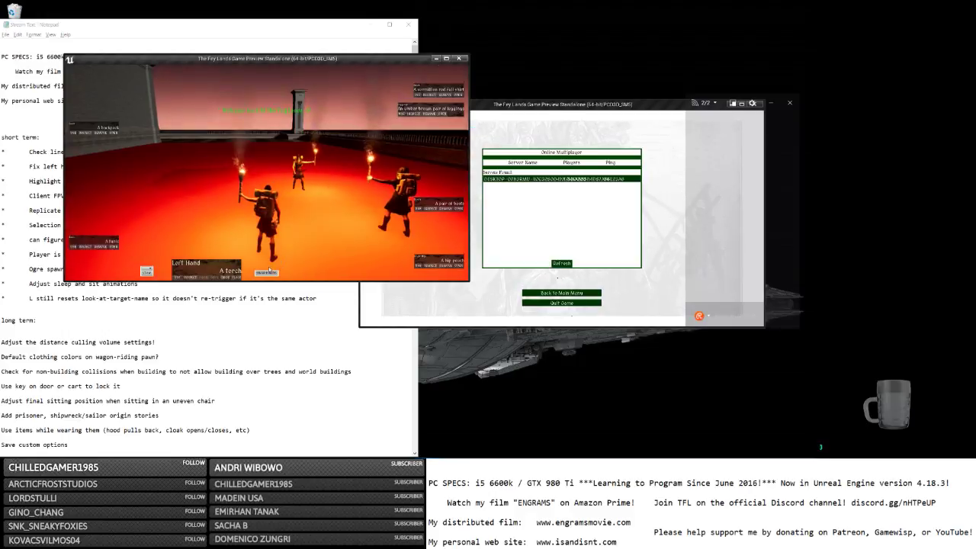
{"action": "left_click", "coordinate": [112, 133]}
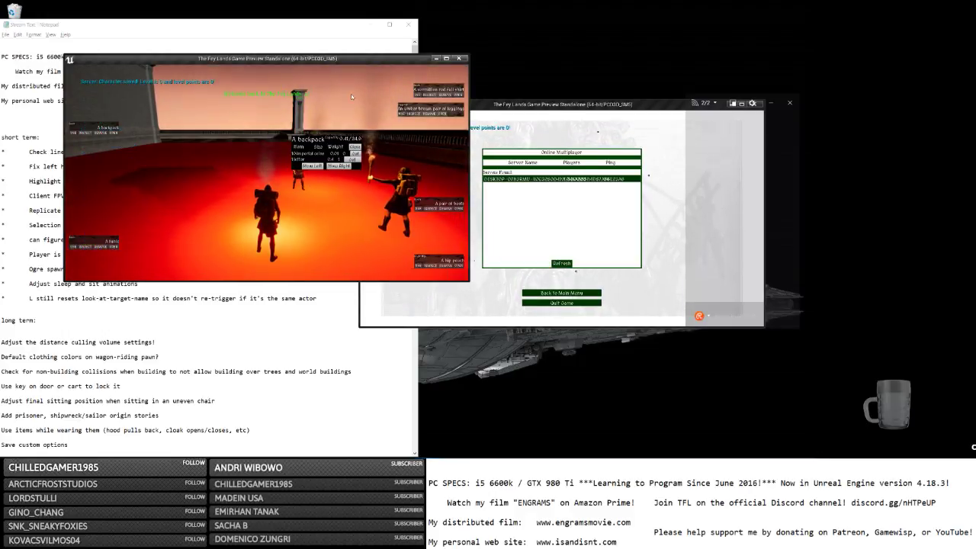
{"action": "left_click", "coordinate": [446, 59]}
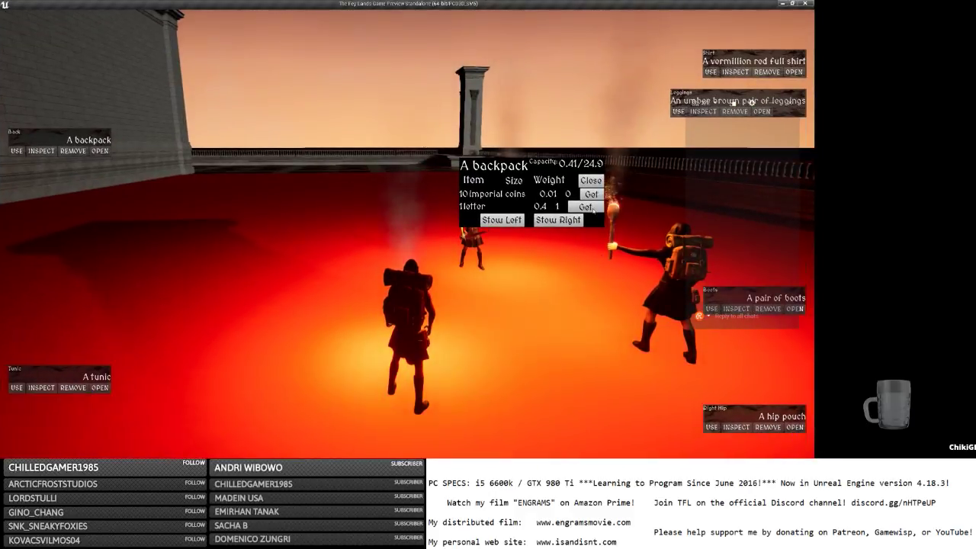
Take the letter out, then take imperial coins from the backpack and drop them one by one.
{"action": "left_click", "coordinate": [585, 207]}
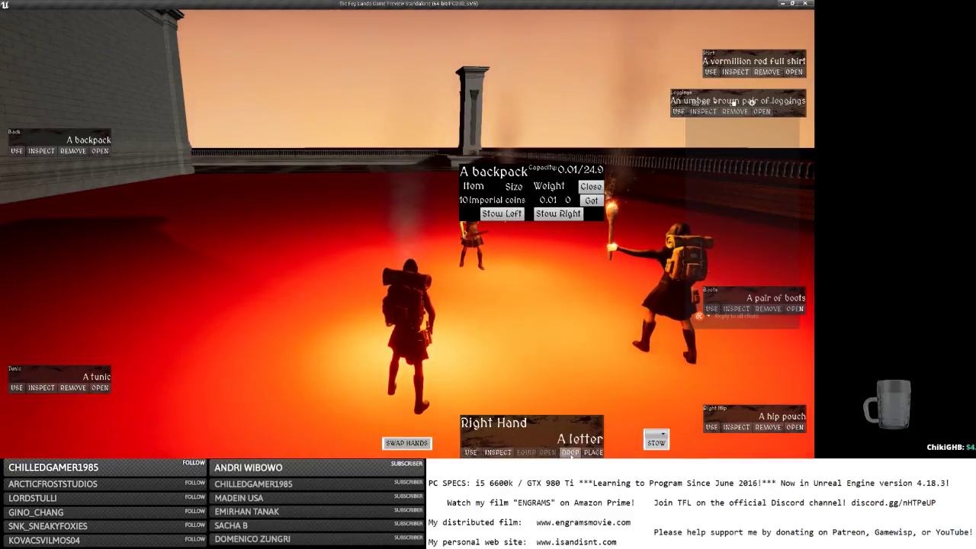
{"action": "left_click", "coordinate": [591, 199]}
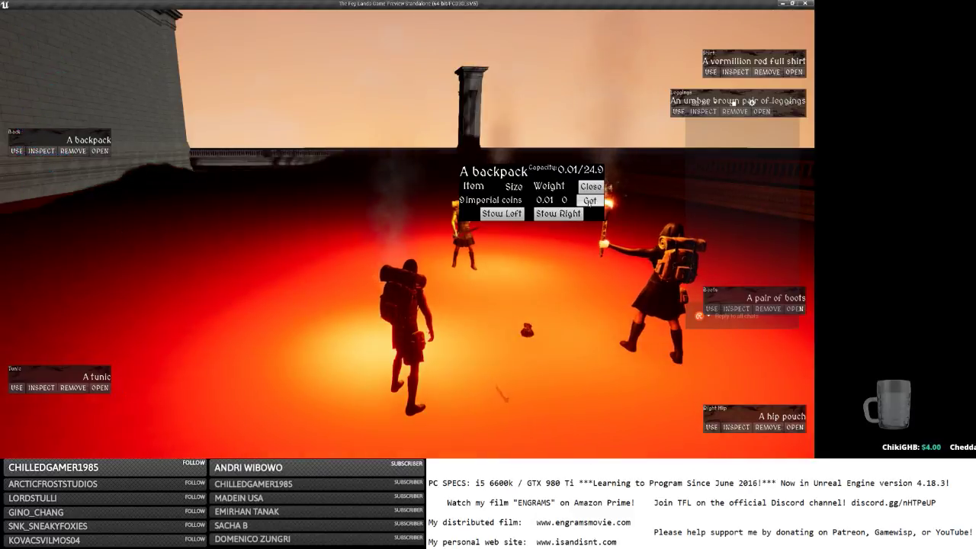
{"action": "left_click", "coordinate": [589, 202]}
{"action": "left_click", "coordinate": [571, 452]}
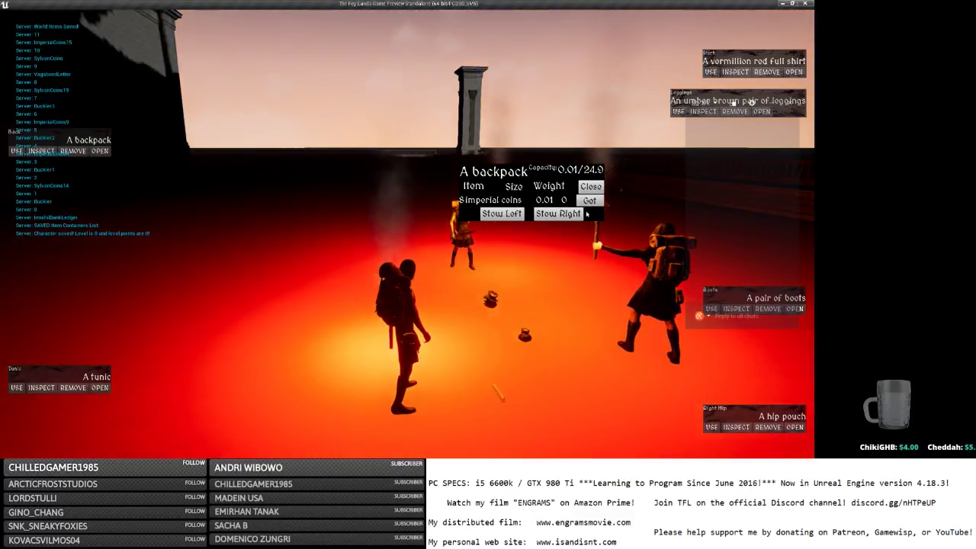
{"action": "left_click", "coordinate": [589, 200]}
{"action": "left_click", "coordinate": [570, 452]}
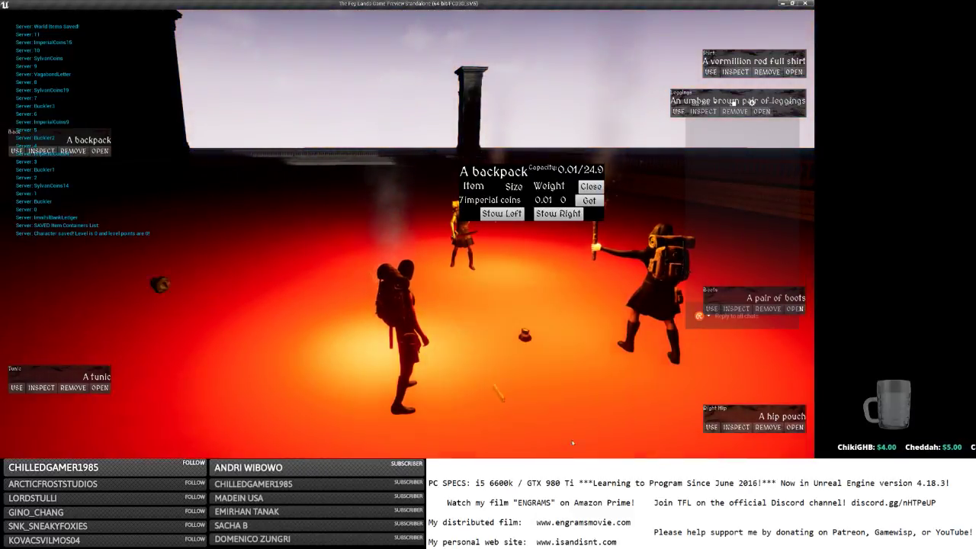
{"action": "left_click", "coordinate": [589, 201]}
{"action": "left_click", "coordinate": [570, 452]}
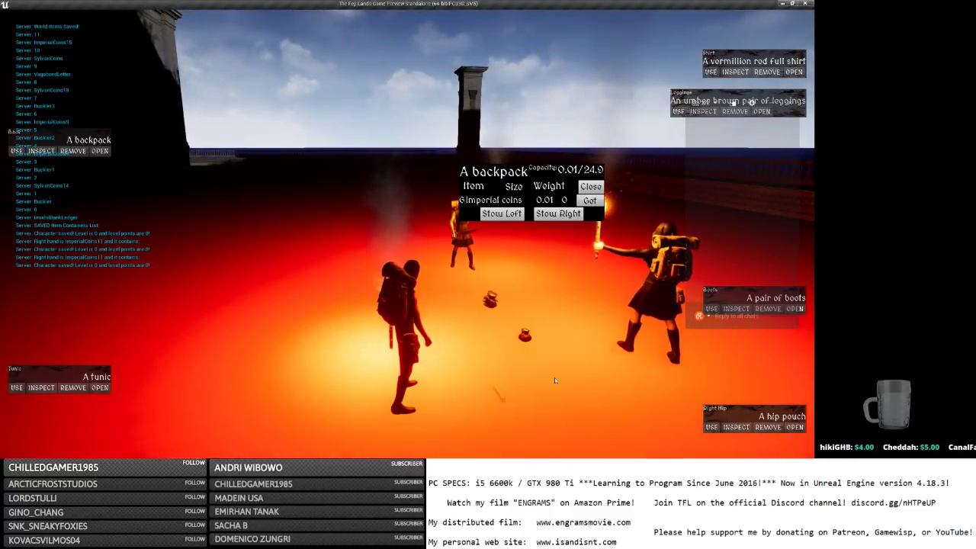
{"action": "left_click", "coordinate": [589, 200]}
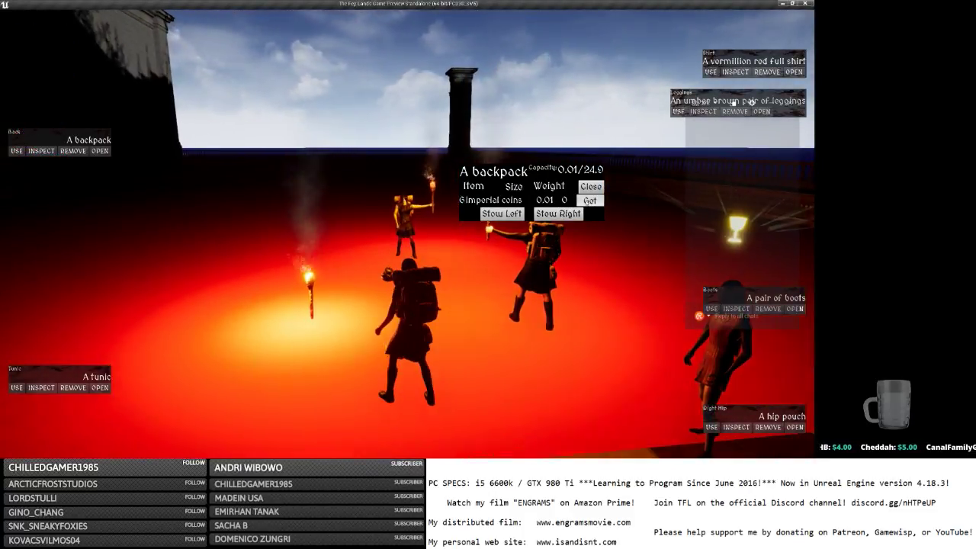
{"action": "left_click", "coordinate": [575, 452]}
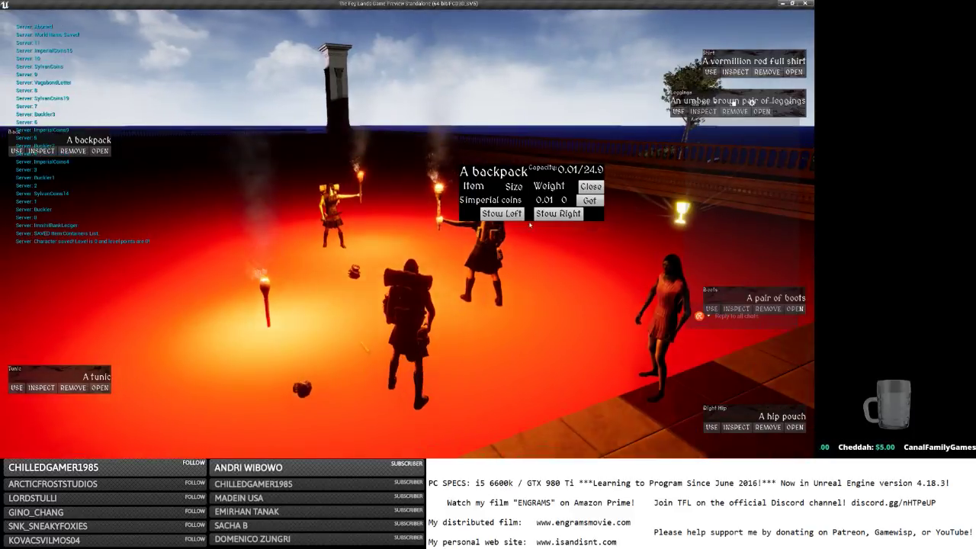
Keep dropping coins while stepping around until only one imperial coin remains in the backpack.
{"action": "left_click", "coordinate": [589, 200]}
{"action": "left_click", "coordinate": [570, 452]}
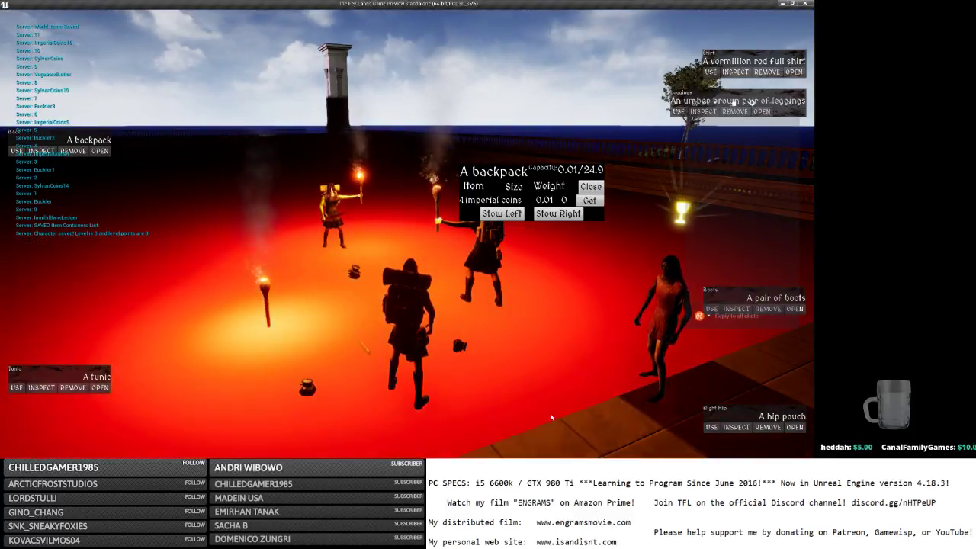
{"action": "left_click", "coordinate": [590, 200]}
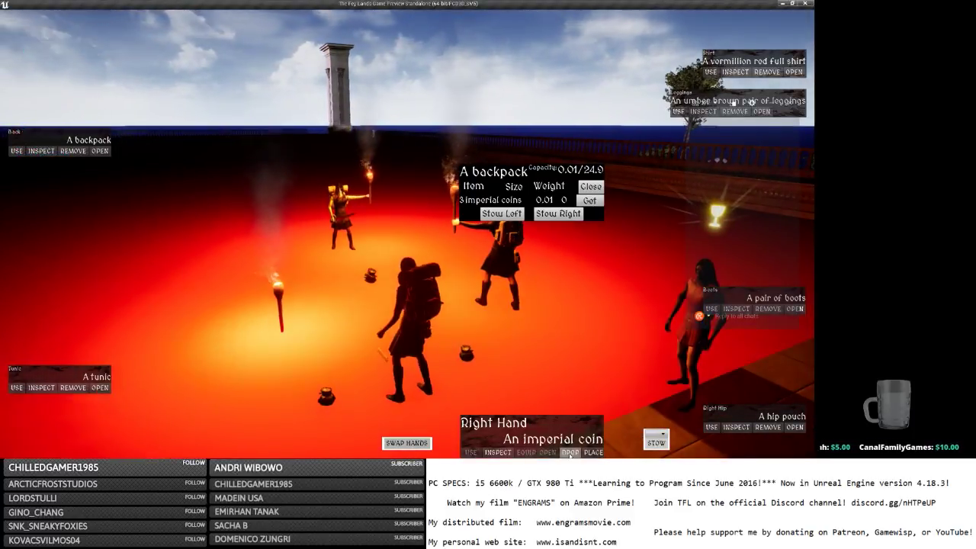
{"action": "left_click", "coordinate": [570, 452]}
{"action": "key", "text": "a"}
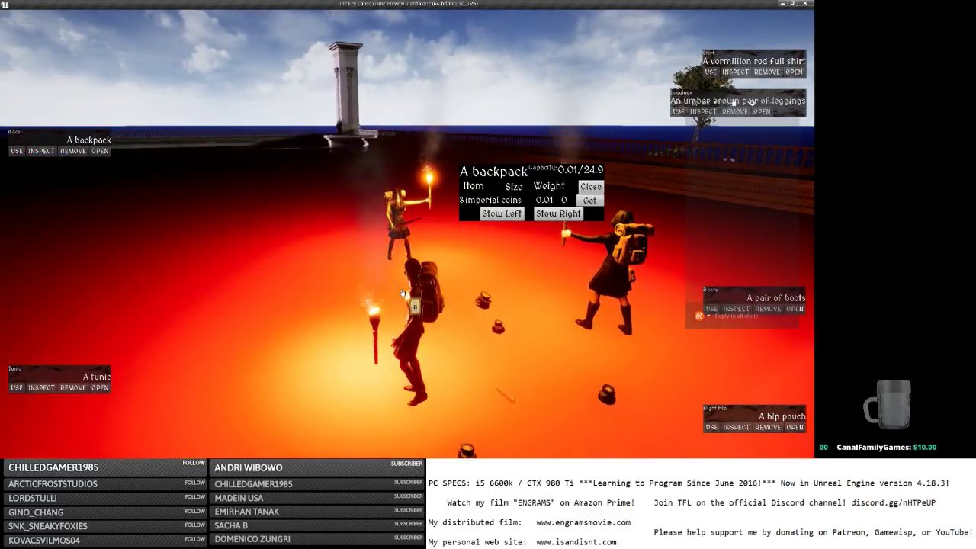
{"action": "key", "text": "d"}
{"action": "left_click", "coordinate": [589, 200]}
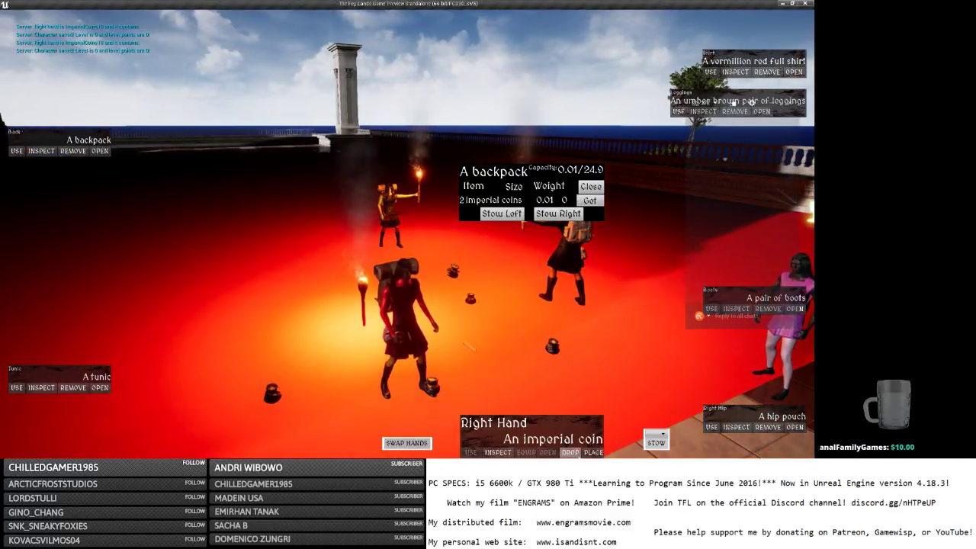
{"action": "left_click", "coordinate": [570, 452]}
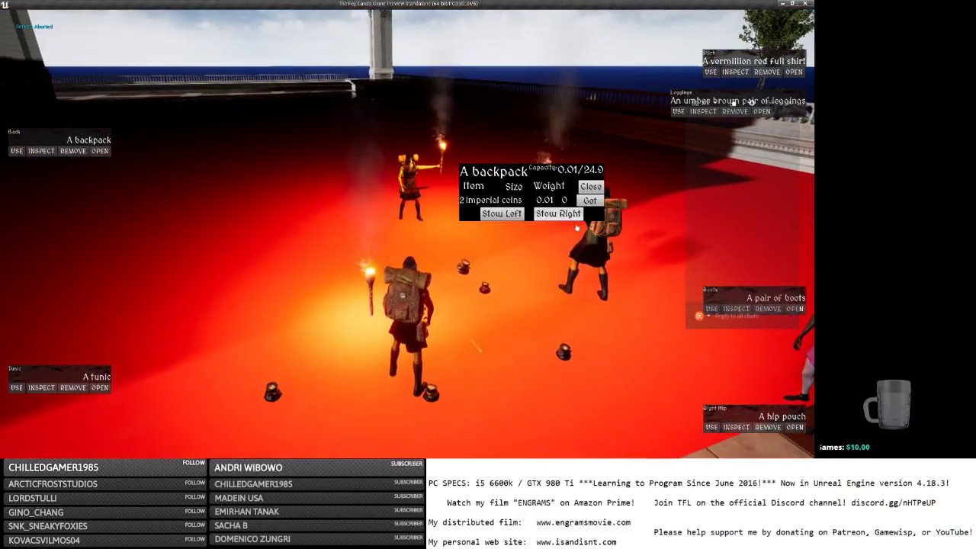
{"action": "key", "text": "w"}
{"action": "key", "text": "d"}
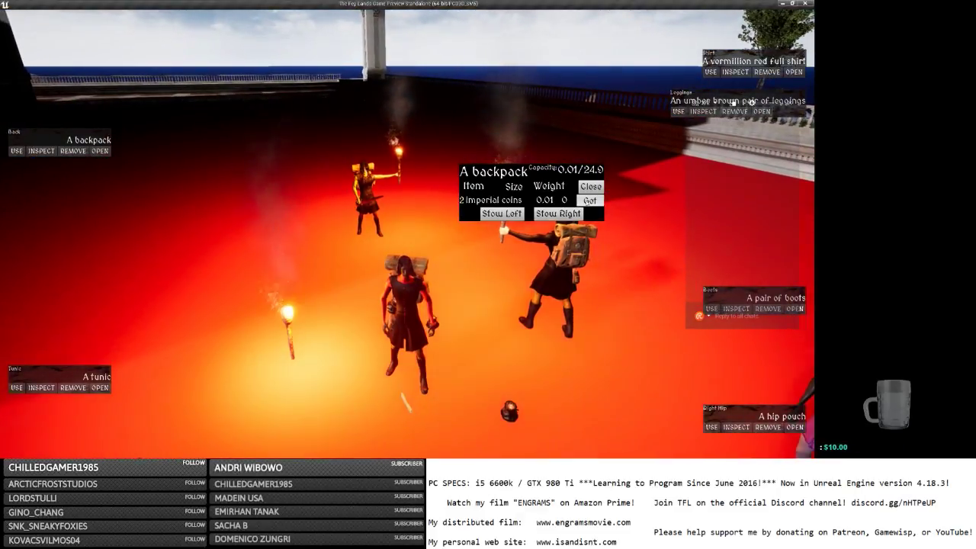
{"action": "left_click", "coordinate": [589, 200]}
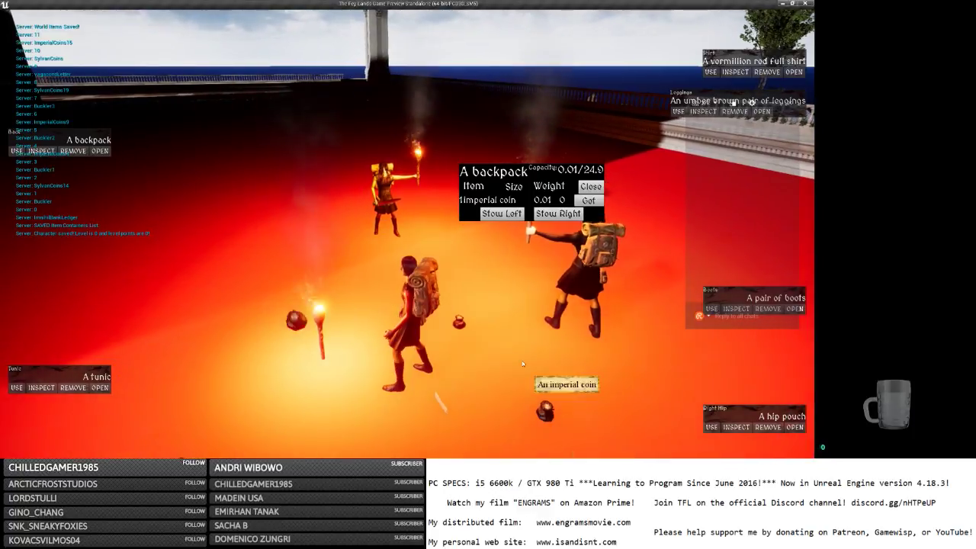
{"action": "right_click_drag", "start_coordinate": [522, 363], "coordinate": [457, 404]}
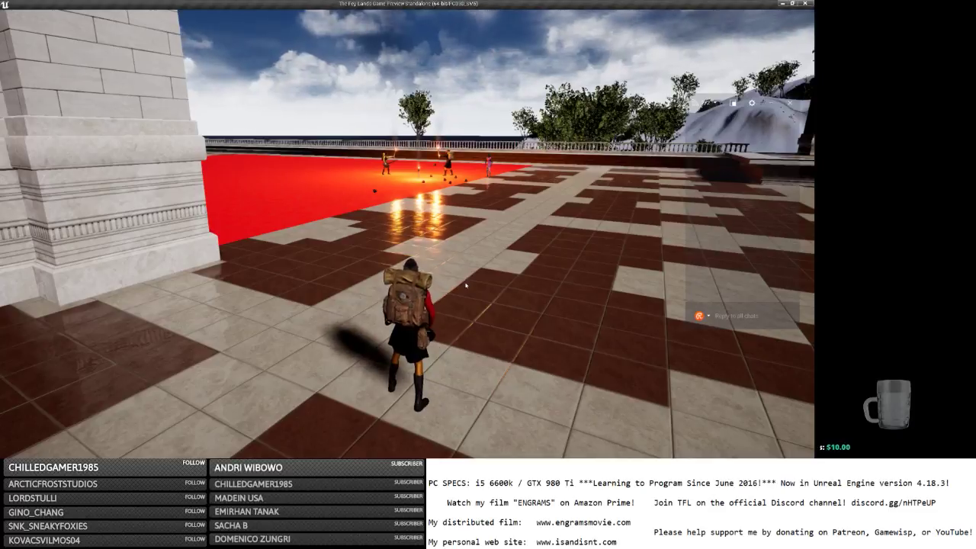
Open the inventory, drop the held imperial coin, and bring up the in-game menu.
{"action": "key", "text": "i"}
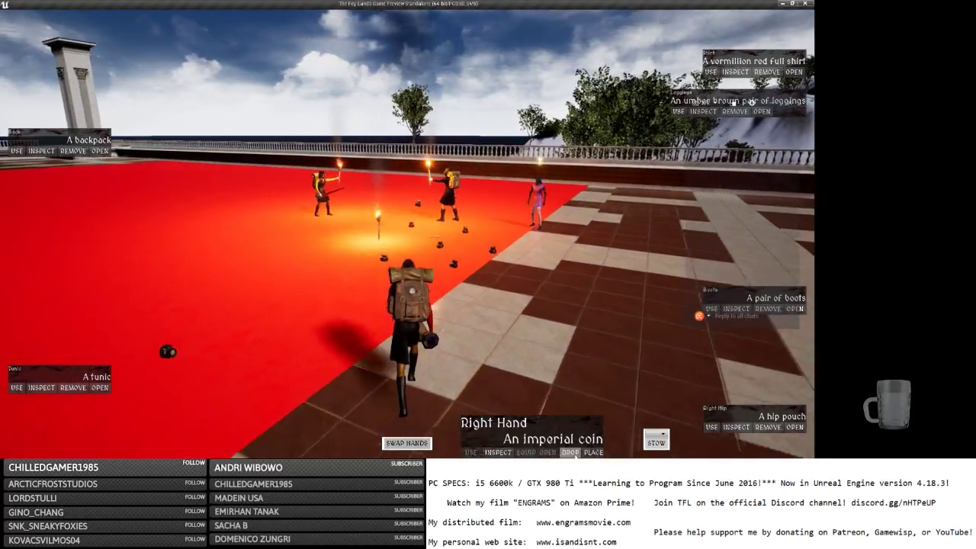
{"action": "left_click", "coordinate": [575, 454]}
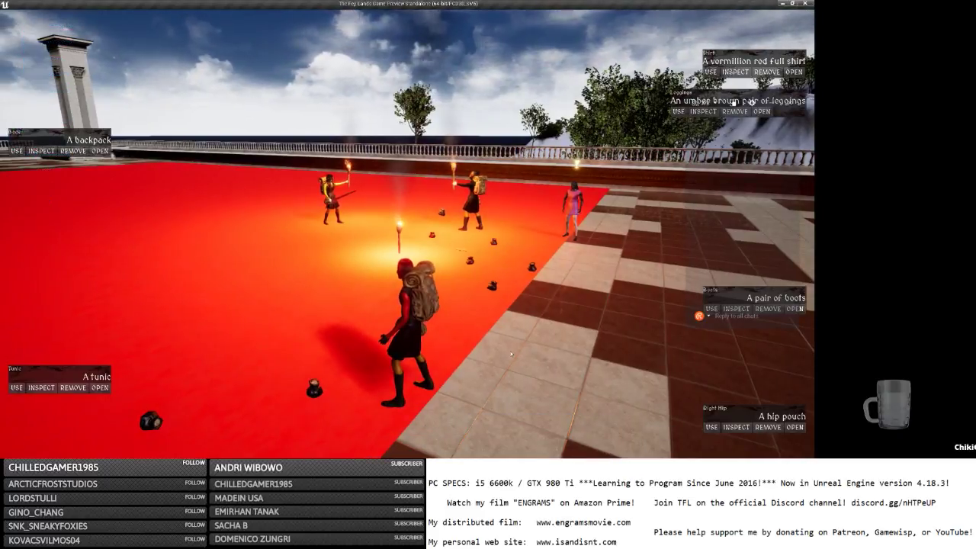
{"action": "key", "text": "Escape"}
Quit the game, return to the editor, and open MainPlayerController from the GameLogic folder.
{"action": "left_click", "coordinate": [21, 25]}
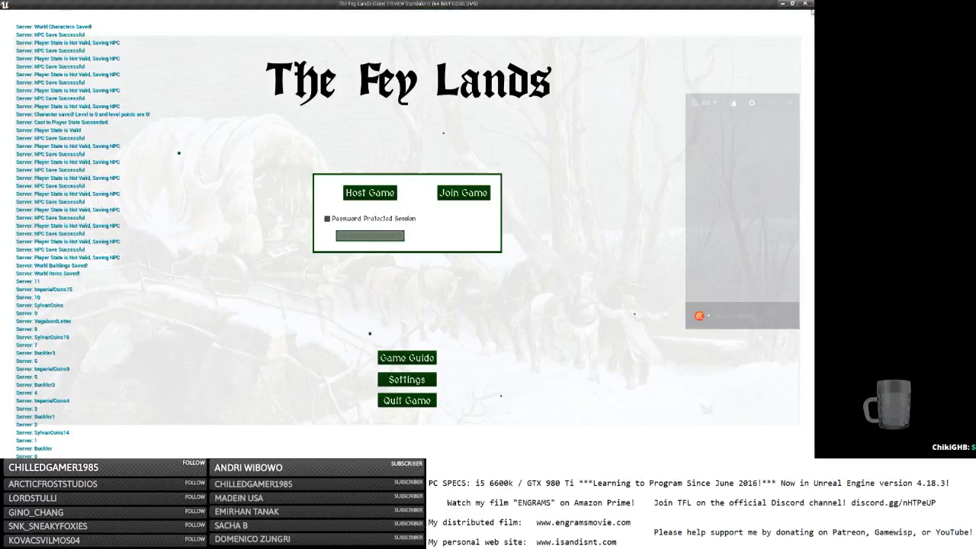
{"action": "key", "text": "alt+Tab"}
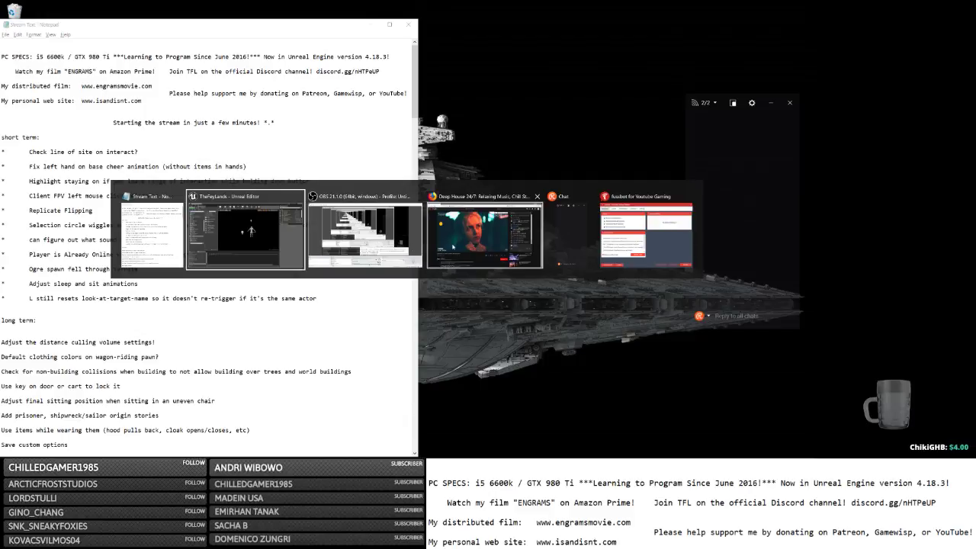
{"action": "left_click", "coordinate": [205, 223]}
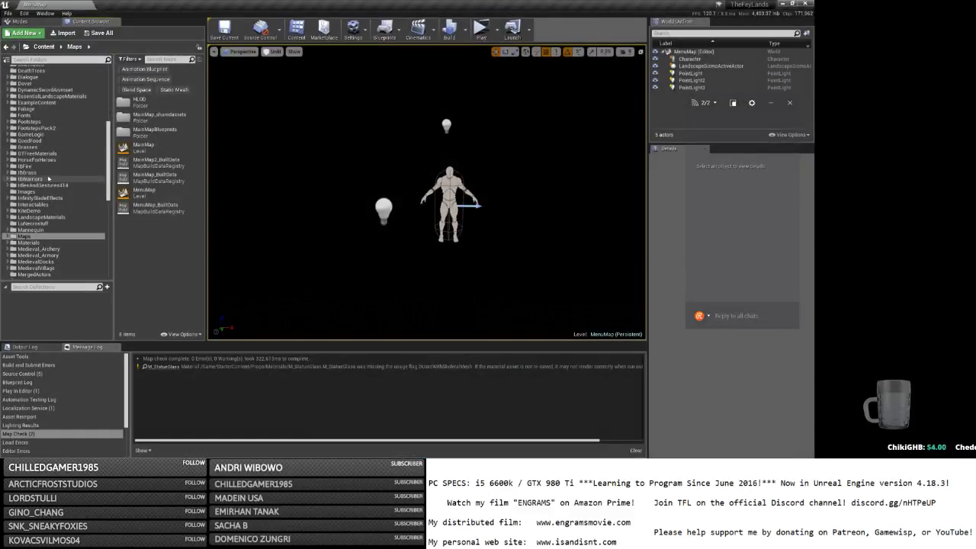
{"action": "left_click", "coordinate": [31, 134]}
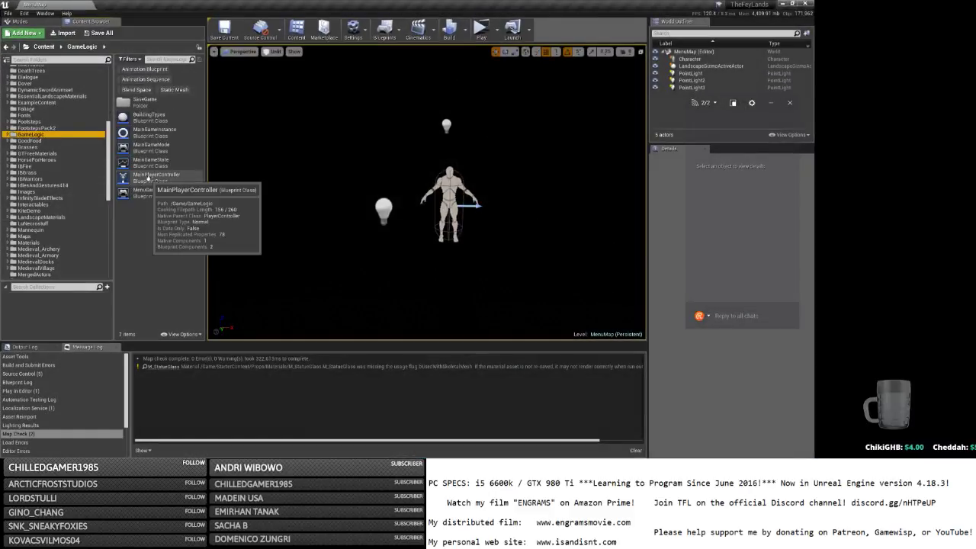
{"action": "double_click", "coordinate": [149, 178]}
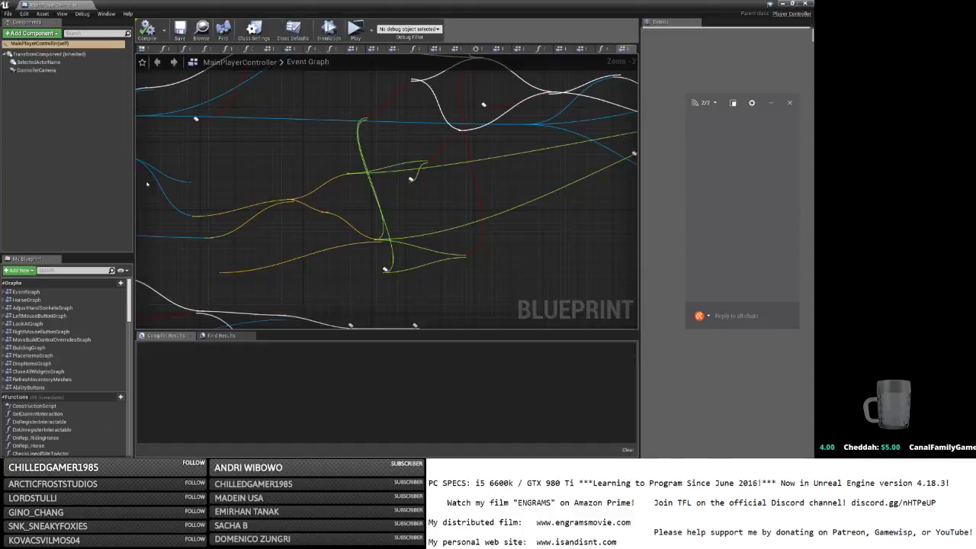
Pan and zoom the Event Graph to the interaction logic and select its Branch node.
{"action": "scroll", "coordinate": [187, 168], "scroll_direction": "down", "scroll_amount": 1}
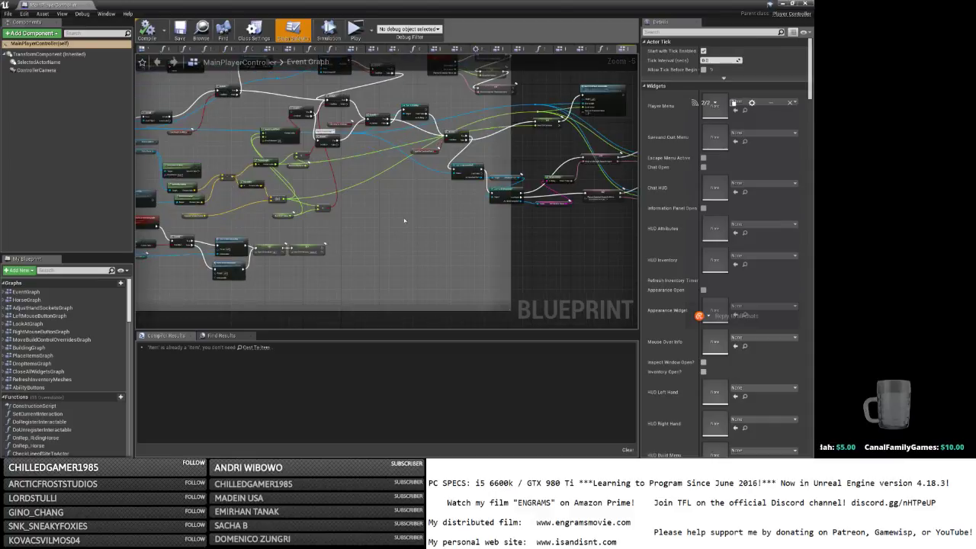
{"action": "right_click_drag", "start_coordinate": [404, 221], "coordinate": [903, 270]}
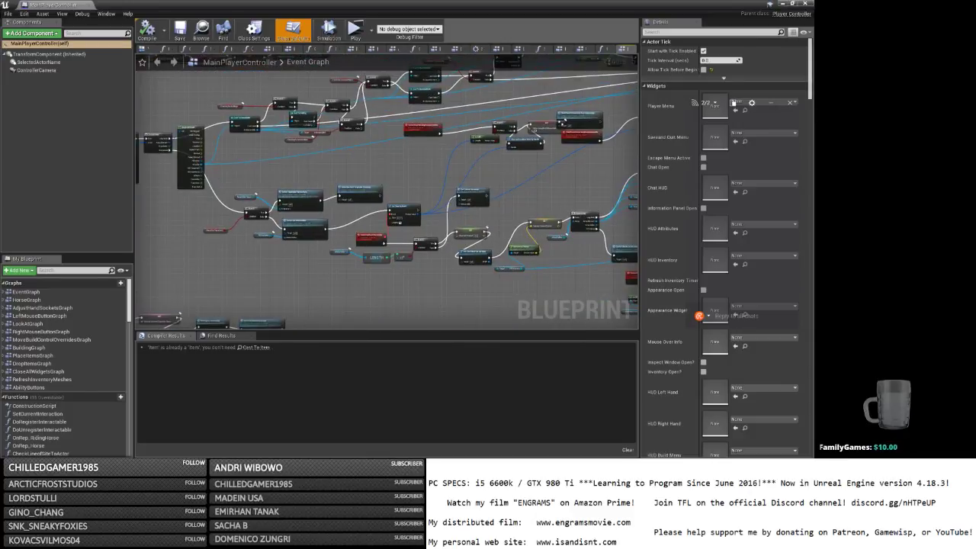
{"action": "right_click_drag", "start_coordinate": [438, 287], "coordinate": [260, 232]}
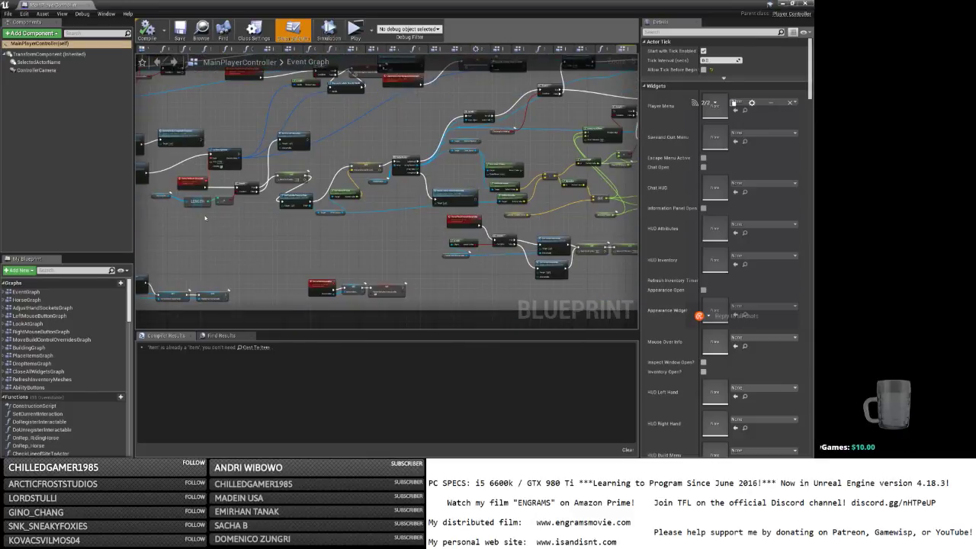
{"action": "scroll", "coordinate": [205, 218], "scroll_direction": "up", "scroll_amount": 4}
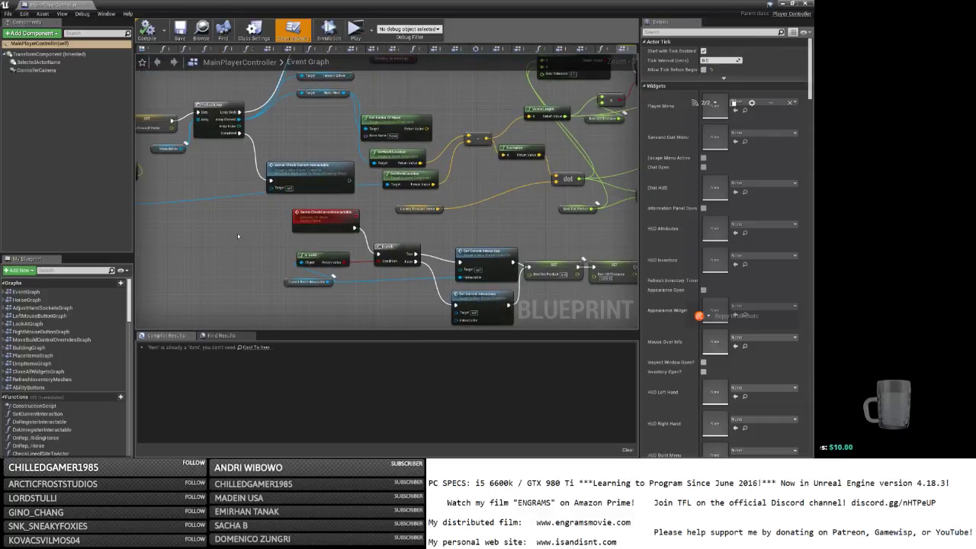
{"action": "scroll", "coordinate": [237, 233], "scroll_direction": "down", "scroll_amount": 6}
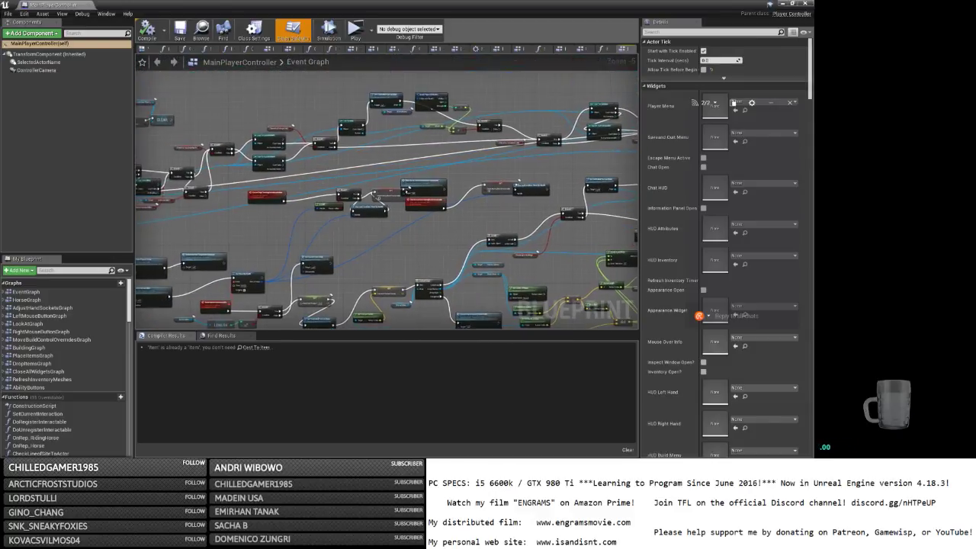
{"action": "right_click_drag", "start_coordinate": [356, 371], "coordinate": [249, 295]}
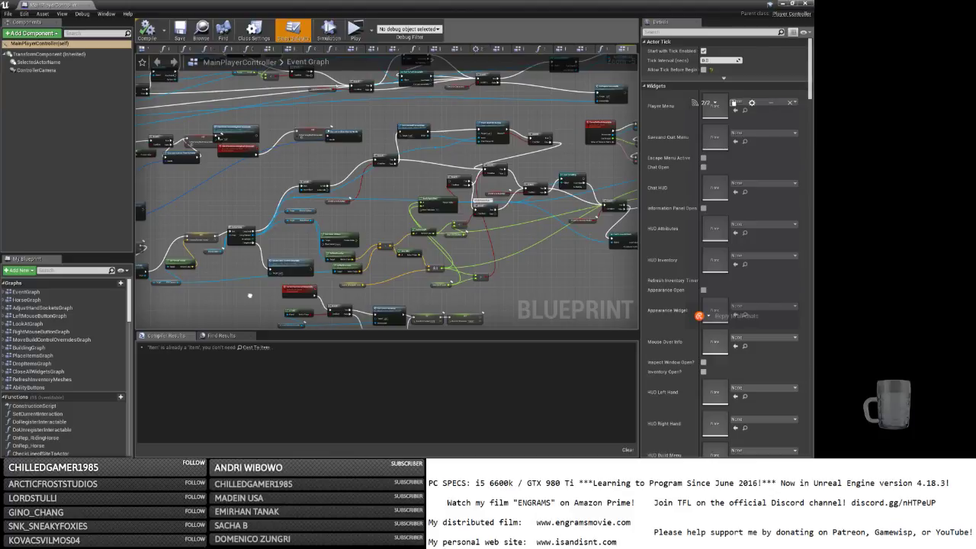
{"action": "scroll", "coordinate": [473, 265], "scroll_direction": "up", "scroll_amount": 1}
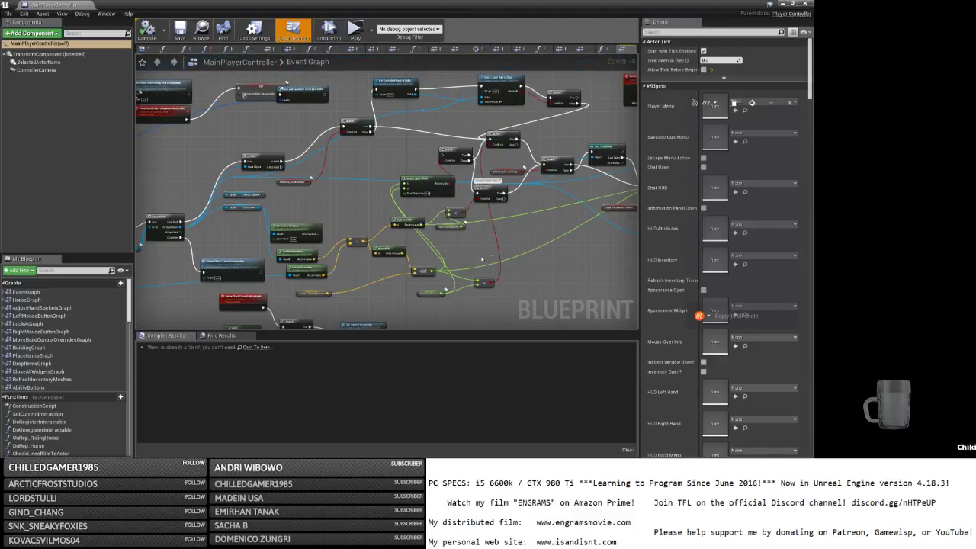
{"action": "right_click_drag", "start_coordinate": [482, 260], "coordinate": [406, 270]}
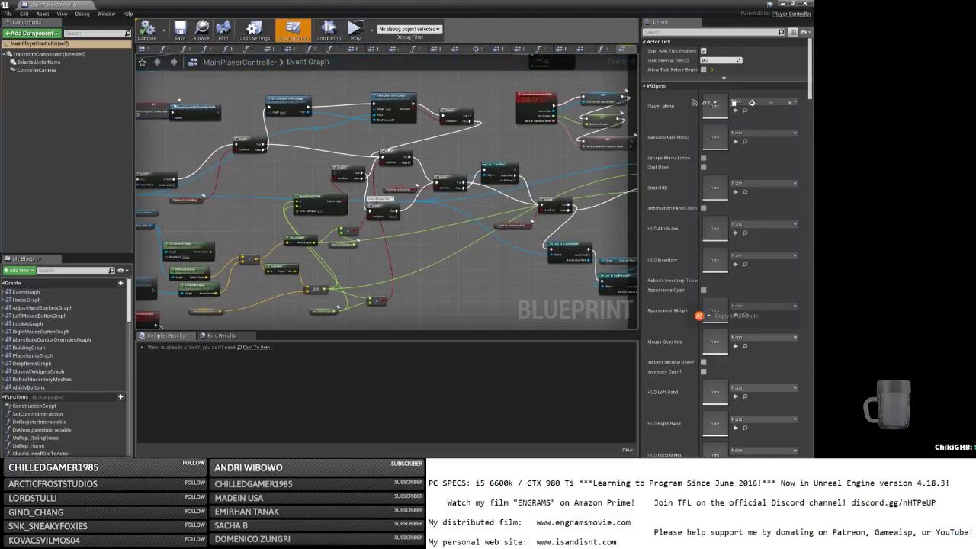
{"action": "left_click", "coordinate": [345, 172]}
{"action": "scroll", "coordinate": [309, 178], "scroll_direction": "up", "scroll_amount": 1}
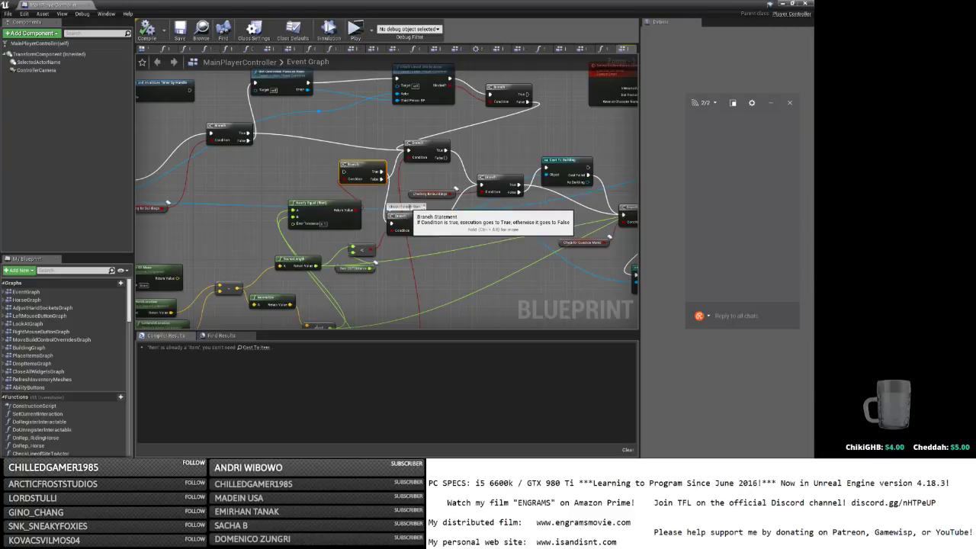
Connect the Branch's True output to the following Branch node.
{"action": "mouse_move", "coordinate": [465, 256]}
{"action": "right_mouse_down"}
{"action": "mouse_move", "coordinate": [467, 171]}
{"action": "mouse_move", "coordinate": [462, 208]}
{"action": "right_mouse_up"}
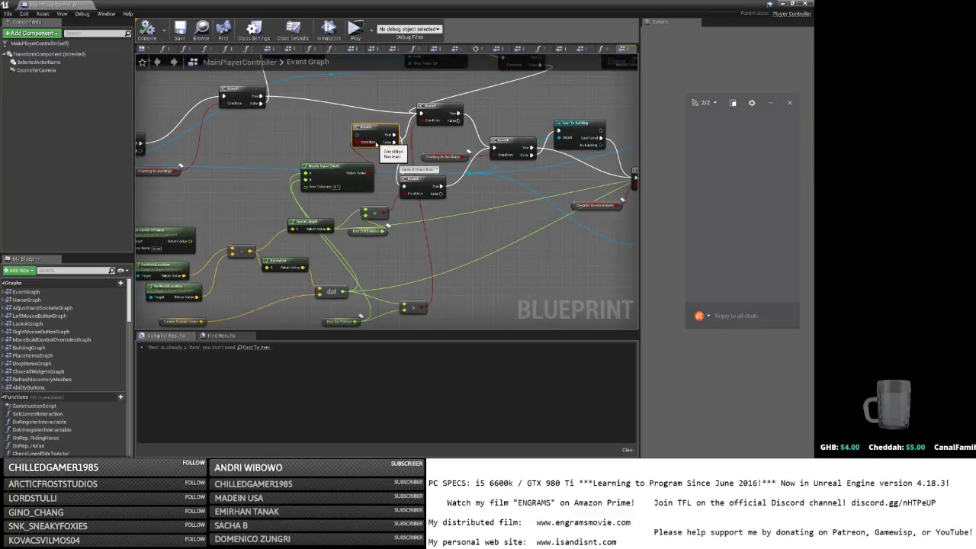
{"action": "right_click_drag", "start_coordinate": [440, 254], "coordinate": [565, 214]}
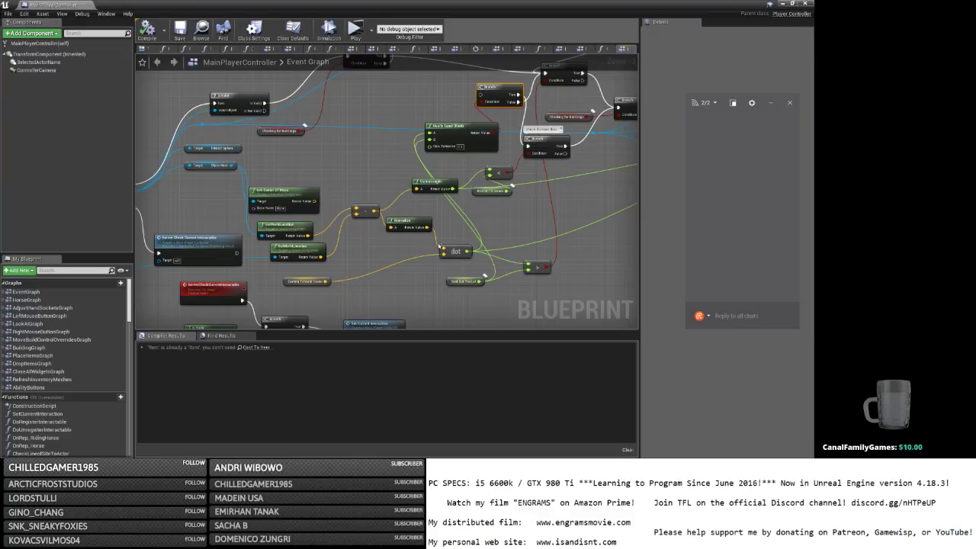
{"action": "right_click_drag", "start_coordinate": [513, 227], "coordinate": [453, 295]}
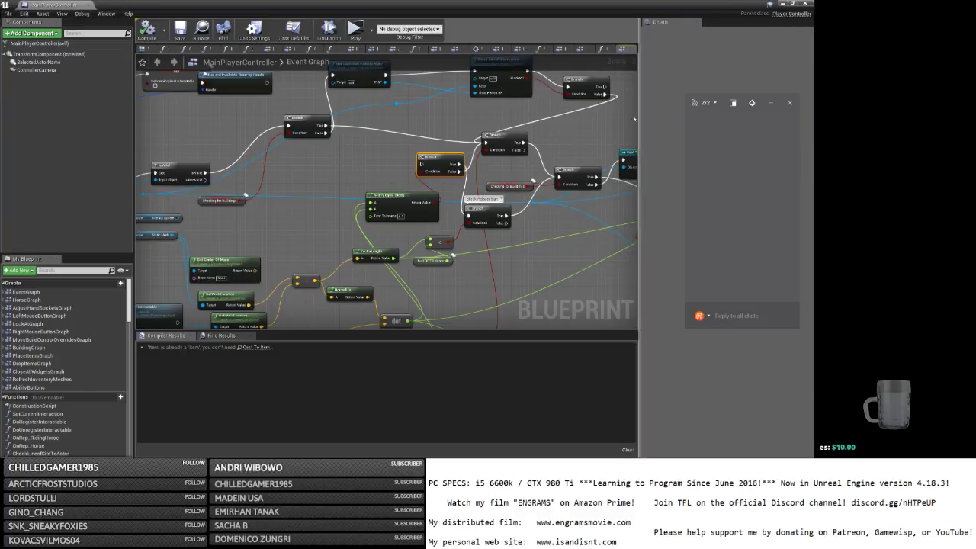
{"action": "left_click_drag", "start_coordinate": [604, 94], "coordinate": [421, 164]}
{"action": "left_click_drag", "start_coordinate": [327, 125], "coordinate": [420, 164]}
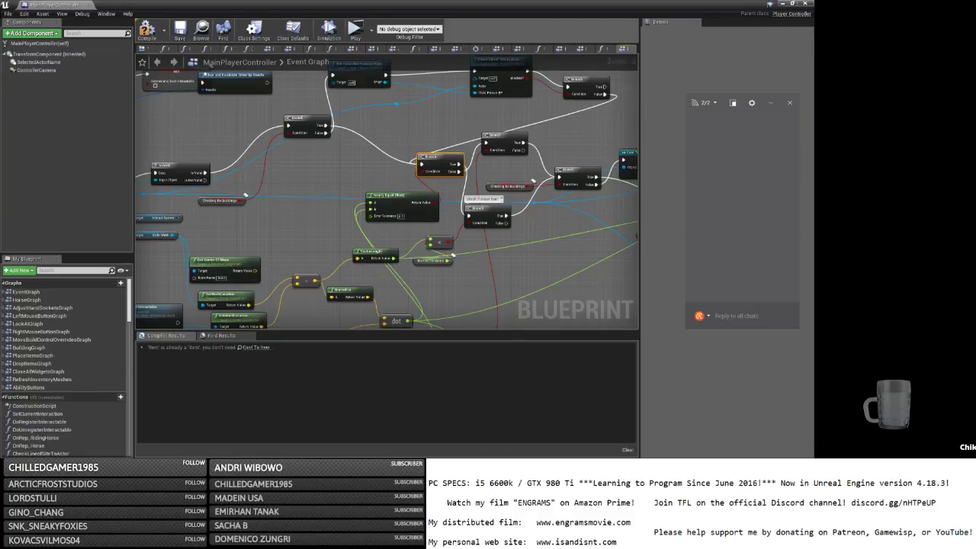
Select the right-hand node group plus the small variable node and move them right.
{"action": "right_click_drag", "start_coordinate": [481, 262], "coordinate": [356, 219]}
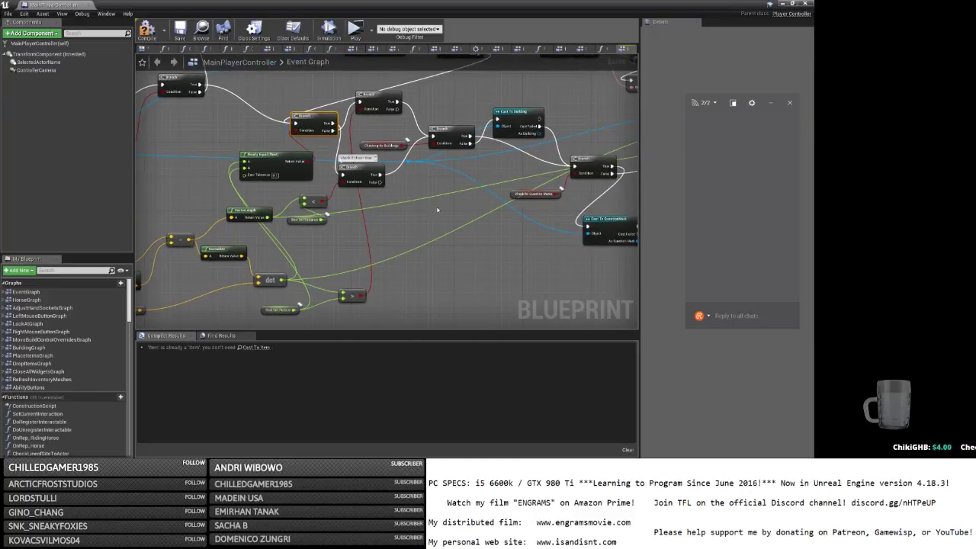
{"action": "scroll", "coordinate": [436, 210], "scroll_direction": "down", "scroll_amount": 3}
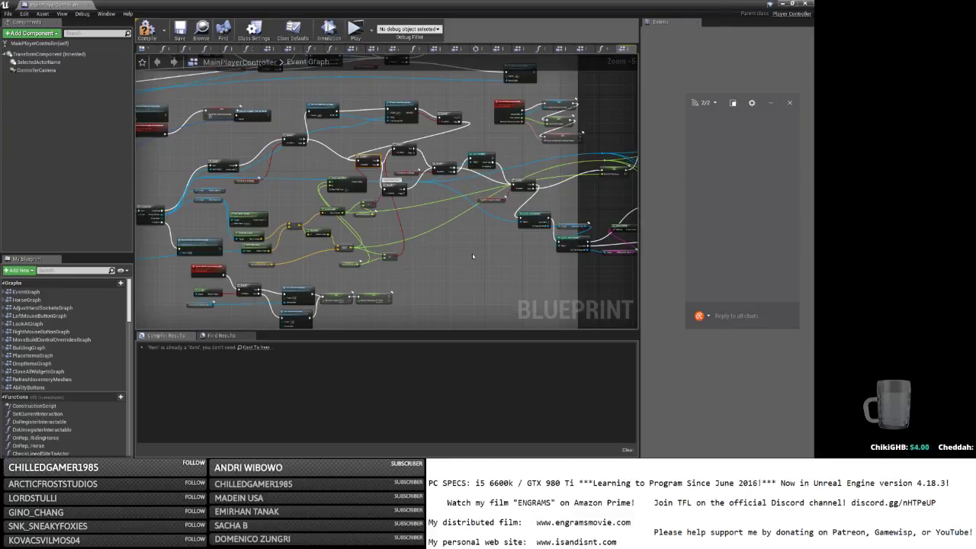
{"action": "right_click_drag", "start_coordinate": [472, 253], "coordinate": [283, 229]}
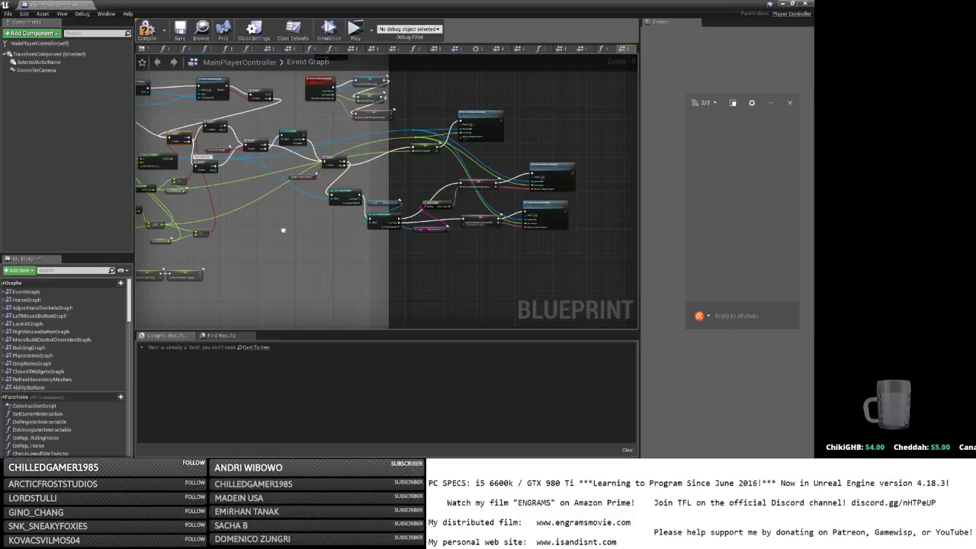
{"action": "right_click_drag", "start_coordinate": [283, 231], "coordinate": [378, 237]}
{"action": "scroll", "coordinate": [412, 195], "scroll_direction": "up", "scroll_amount": 2}
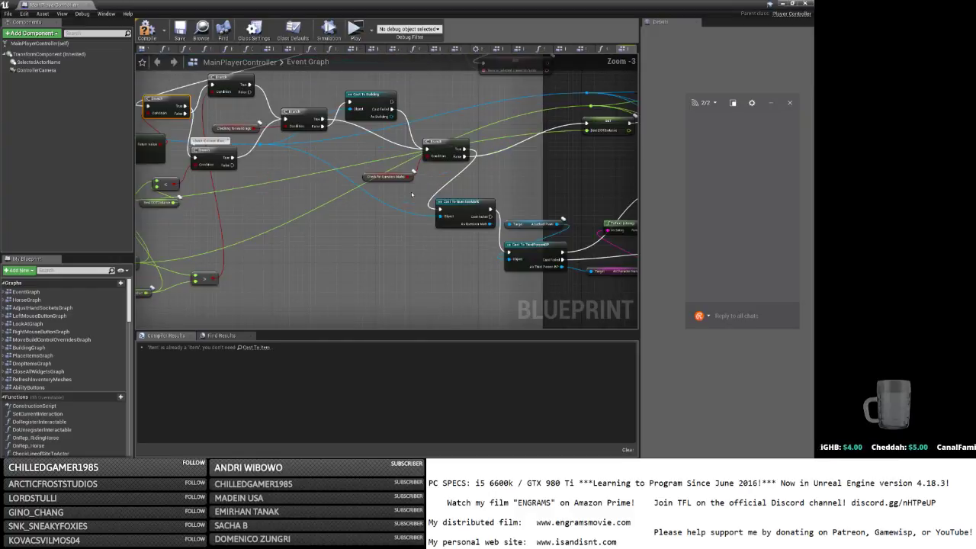
{"action": "scroll", "coordinate": [329, 225], "scroll_direction": "down", "scroll_amount": 2}
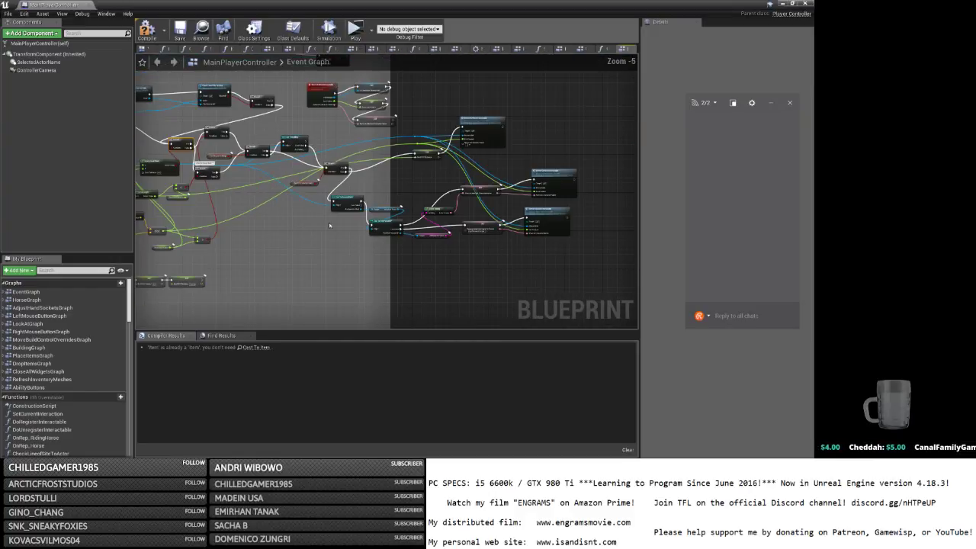
{"action": "mouse_move", "coordinate": [319, 248]}
{"action": "right_mouse_down"}
{"action": "mouse_move", "coordinate": [382, 248]}
{"action": "mouse_move", "coordinate": [317, 260]}
{"action": "right_mouse_up"}
{"action": "left_click_drag", "start_coordinate": [319, 253], "coordinate": [538, 131]}
{"action": "left_click", "coordinate": [287, 179], "text": "ctrl"}
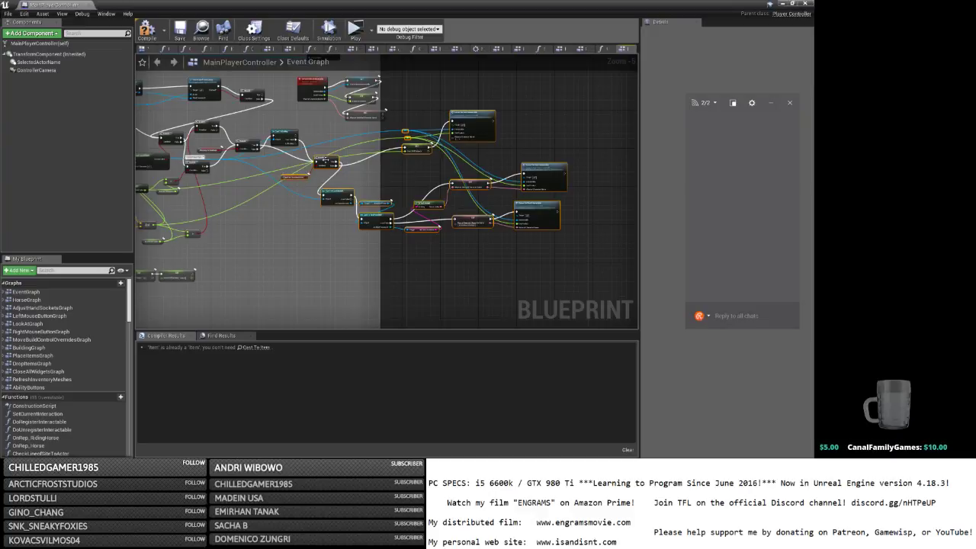
{"action": "left_click_drag", "start_coordinate": [324, 158], "coordinate": [376, 164]}
{"action": "right_click_drag", "start_coordinate": [259, 185], "coordinate": [388, 188]}
{"action": "scroll", "coordinate": [388, 188], "scroll_direction": "up", "scroll_amount": 2}
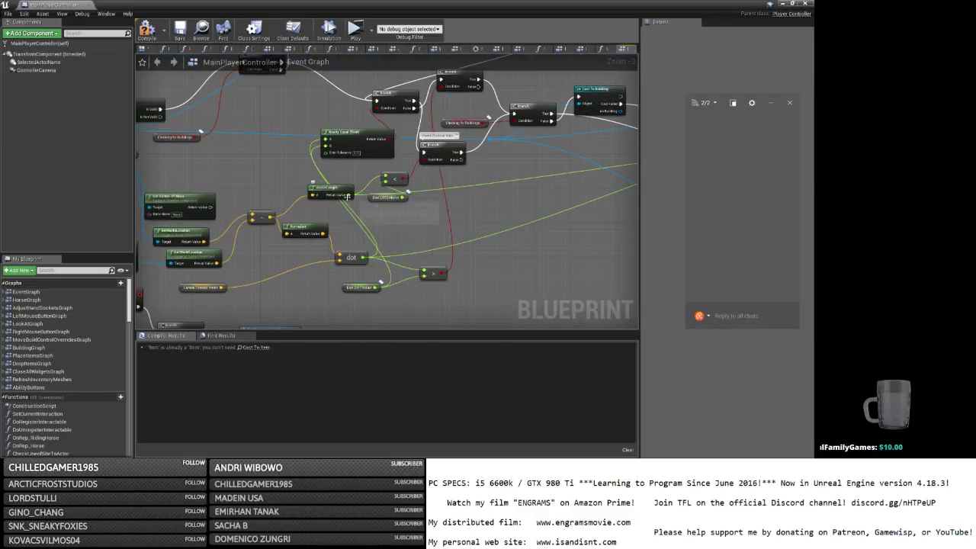
Add a float < node from Dist DOT Marker and a new Branch, rerouting exec wires through it.
{"action": "mouse_move", "coordinate": [407, 195]}
{"action": "left_mouse_down"}
{"action": "mouse_move", "coordinate": [511, 183]}
{"action": "mouse_move", "coordinate": [524, 172]}
{"action": "mouse_move", "coordinate": [517, 147]}
{"action": "left_mouse_up"}
{"action": "type", "text": "<"}
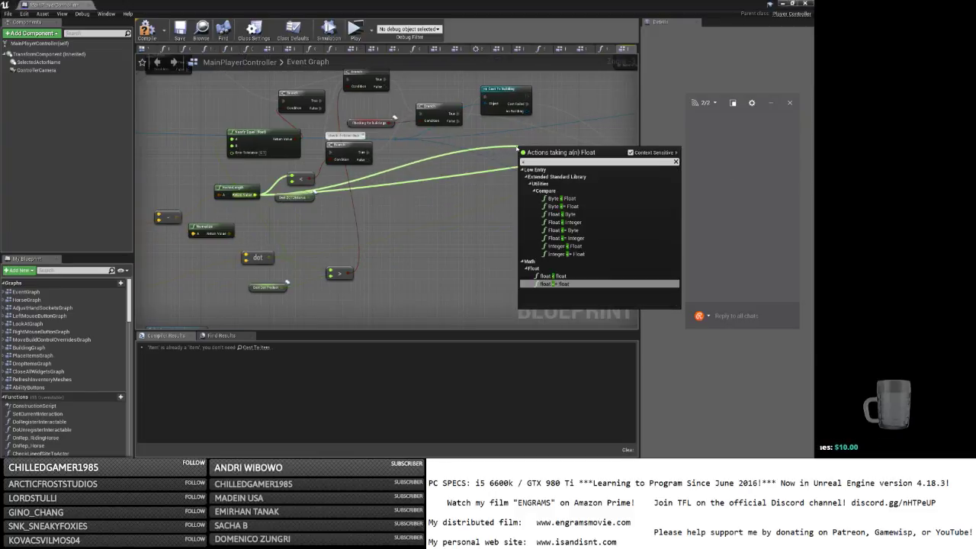
{"action": "key", "text": "Return"}
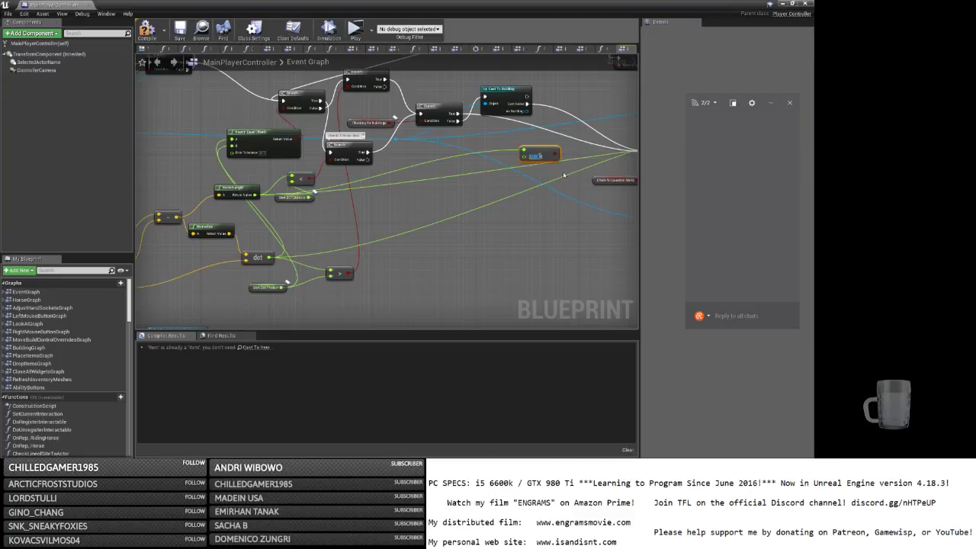
{"action": "right_click_drag", "start_coordinate": [564, 175], "coordinate": [400, 198]}
{"action": "key", "text": "b"}
{"action": "left_click", "coordinate": [395, 164]}
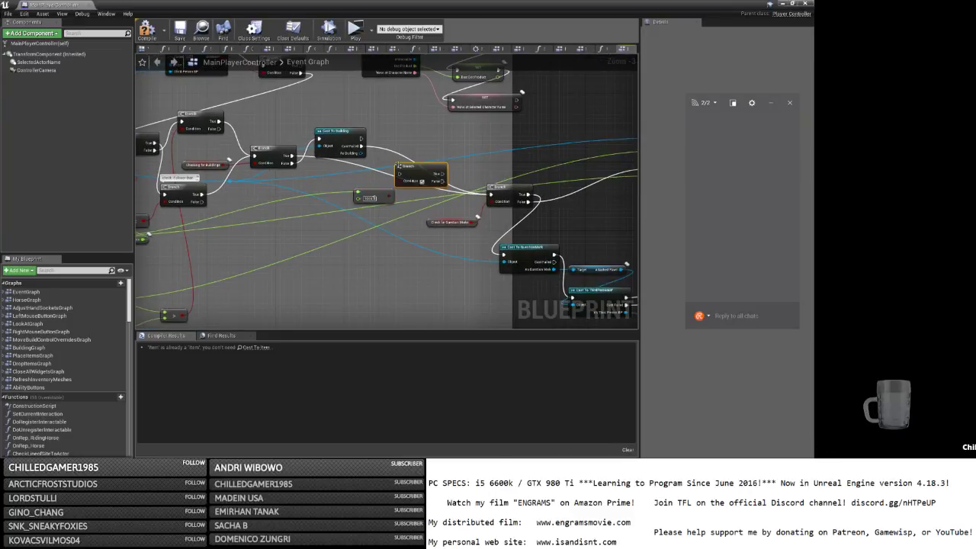
{"action": "mouse_move", "coordinate": [491, 194]}
{"action": "left_mouse_down", "text": "ctrl"}
{"action": "mouse_move", "coordinate": [399, 173]}
{"action": "mouse_move", "coordinate": [488, 195]}
{"action": "left_mouse_up", "text": "ctrl"}
{"action": "left_click_drag", "start_coordinate": [401, 182], "coordinate": [390, 196]}
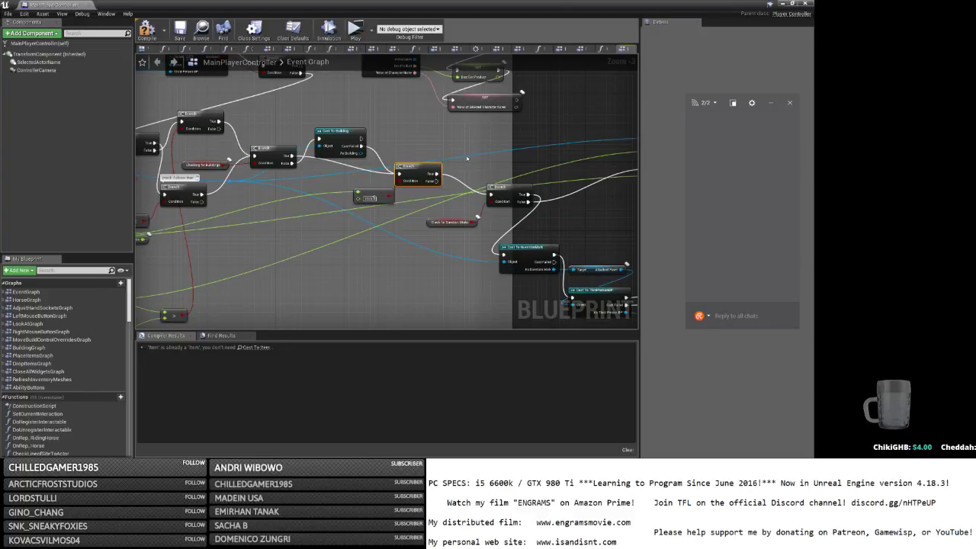
{"action": "scroll", "coordinate": [467, 158], "scroll_direction": "down", "scroll_amount": 2}
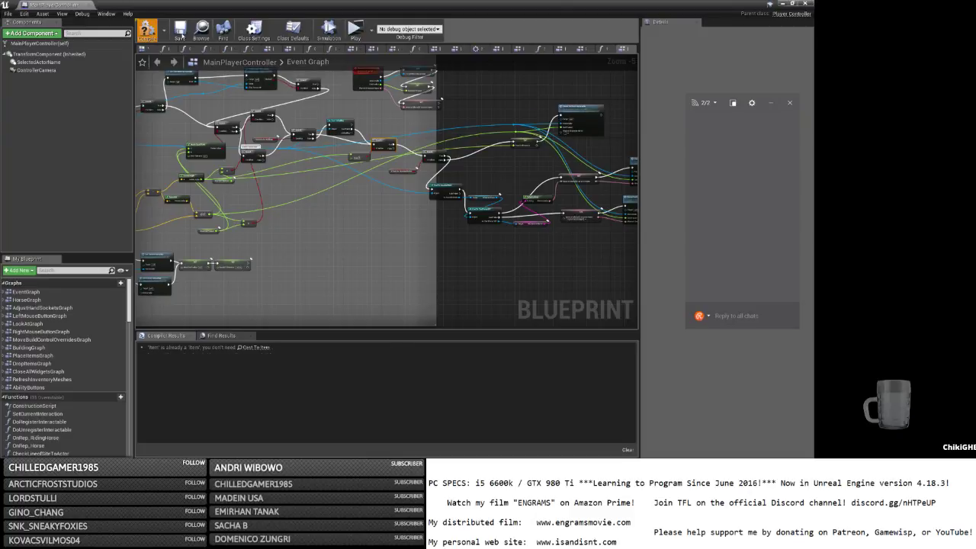
Compile and save MainPlayerController, then launch a Standalone Game preview.
{"action": "left_click", "coordinate": [179, 32]}
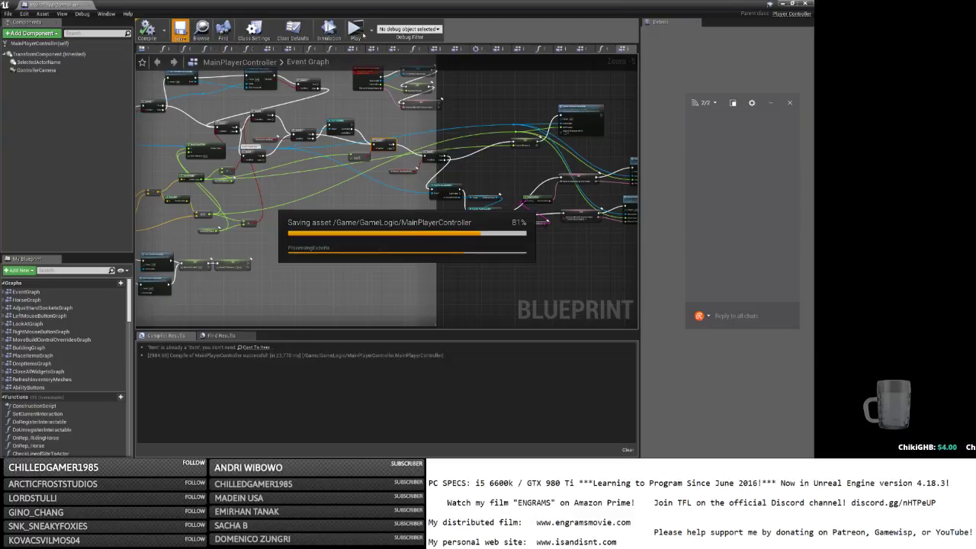
{"action": "left_click", "coordinate": [358, 32]}
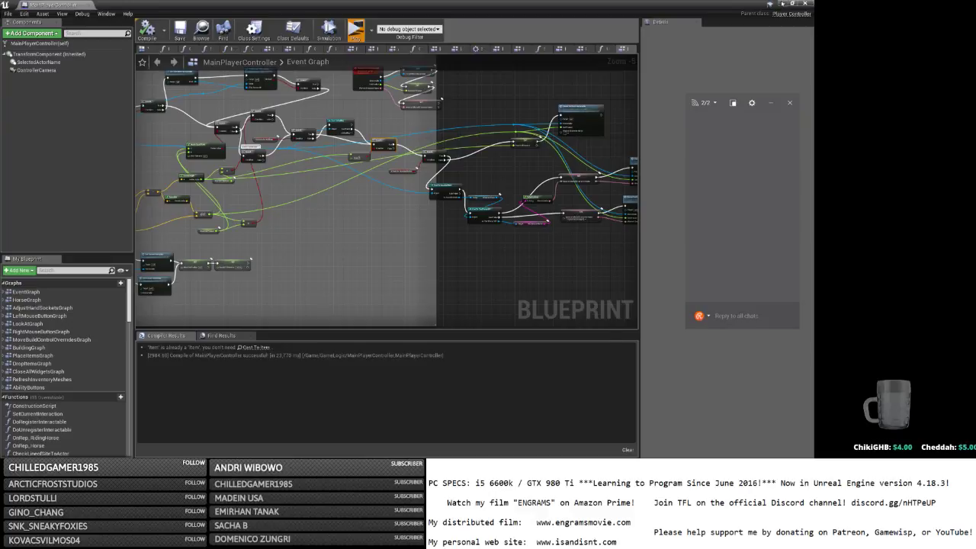
{"action": "left_click", "coordinate": [782, 3]}
Move the game window to the top-left and host a game, entering the world with the character.
{"action": "left_click", "coordinate": [782, 4]}
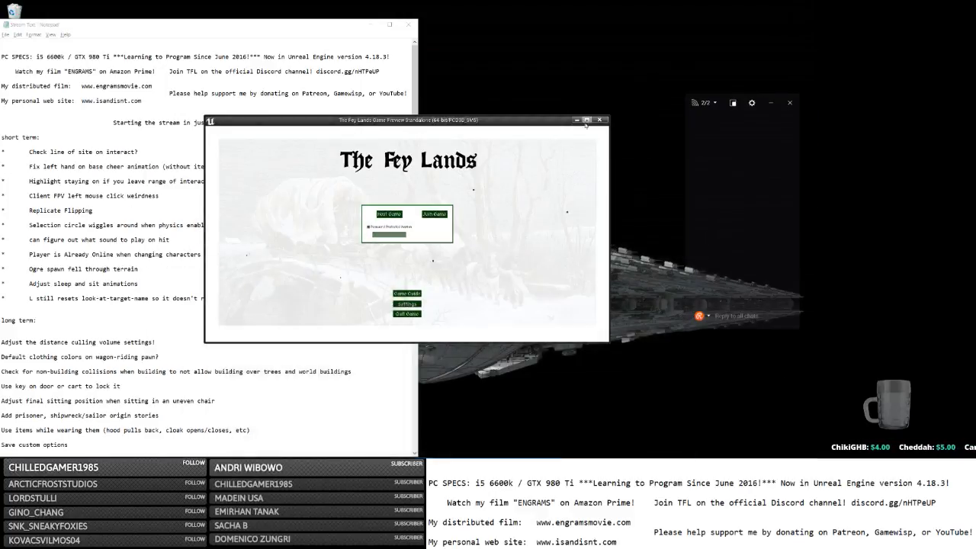
{"action": "left_click_drag", "start_coordinate": [532, 122], "coordinate": [370, 43]}
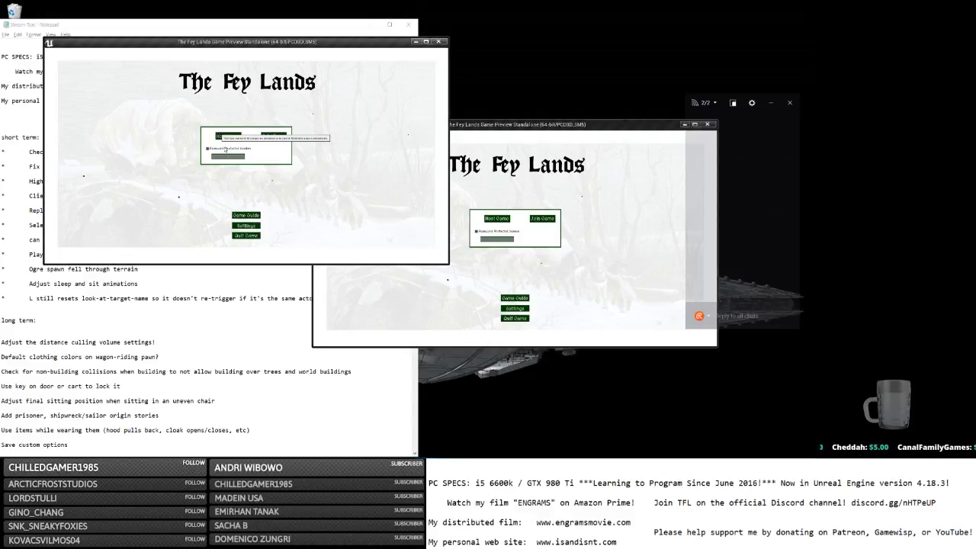
{"action": "left_click", "coordinate": [228, 136]}
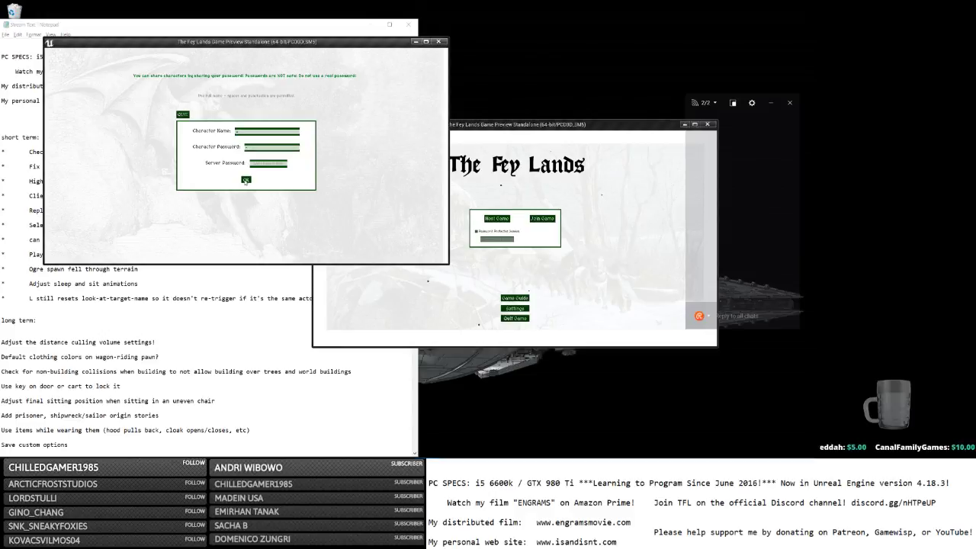
{"action": "left_click", "coordinate": [244, 180]}
{"action": "left_click", "coordinate": [542, 218]}
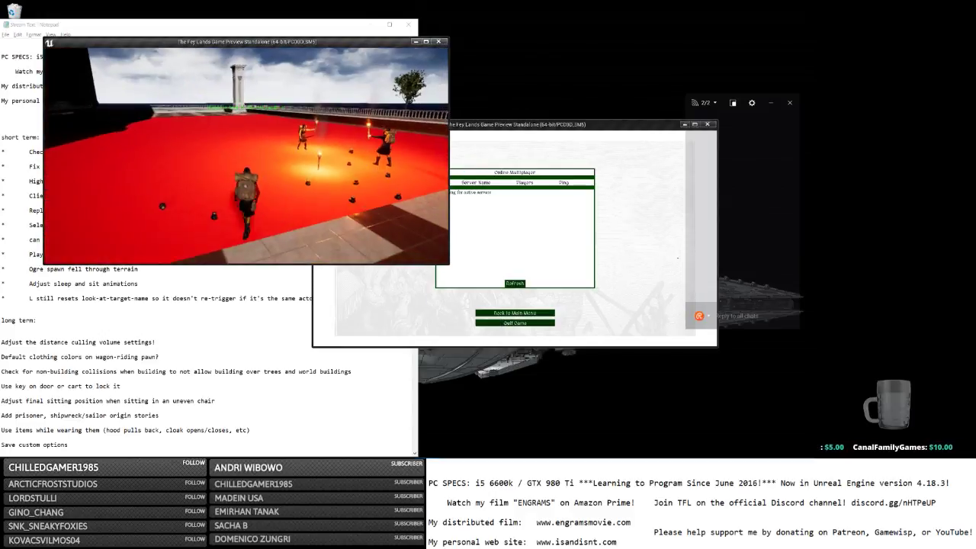
Walk among the torch bearers on the red carpet, then back away across the tiles.
{"action": "key", "text": "w"}
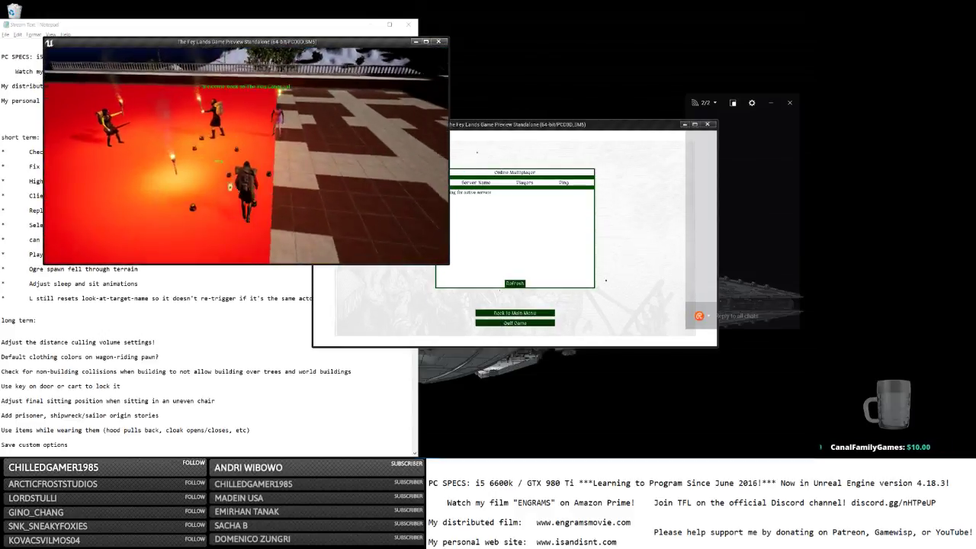
{"action": "key", "text": "w"}
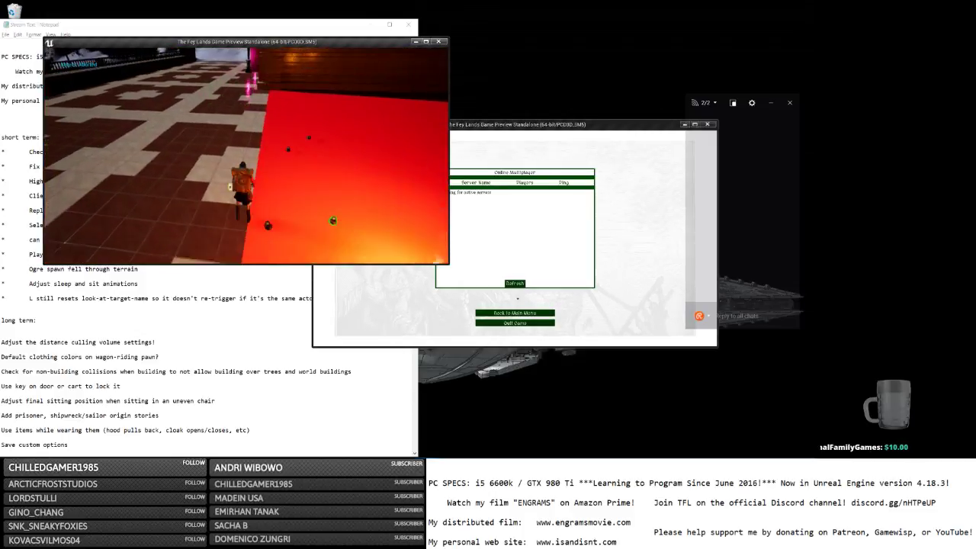
{"action": "key", "text": "w"}
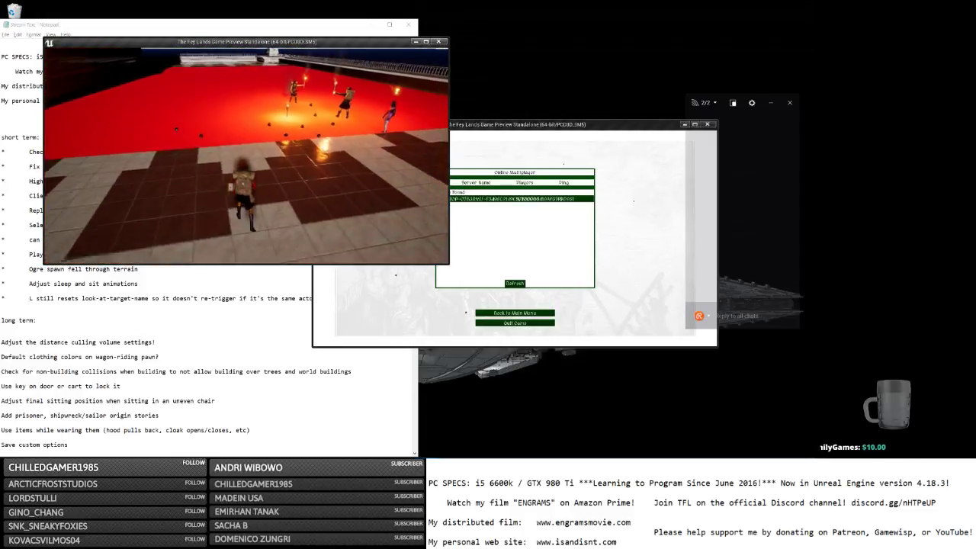
{"action": "key", "text": "a"}
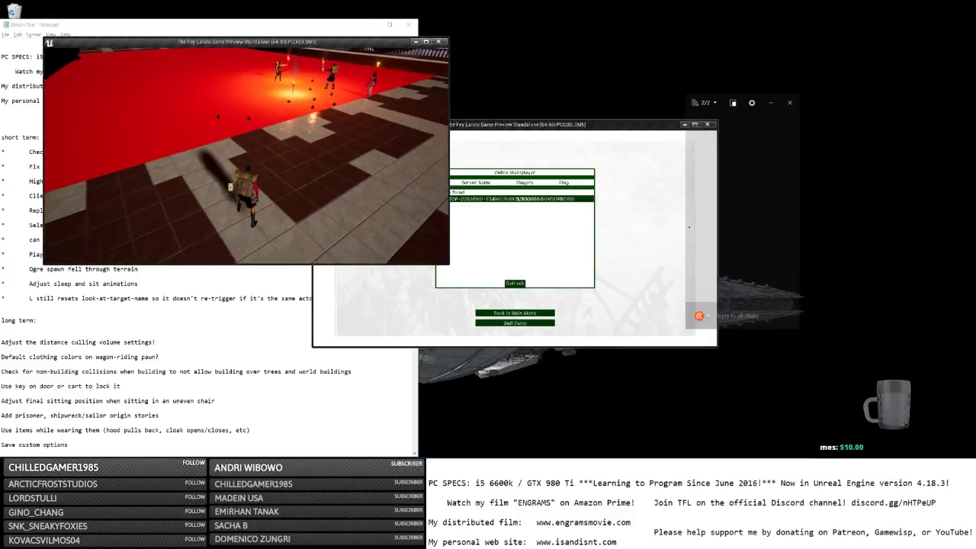
{"action": "key", "text": "w"}
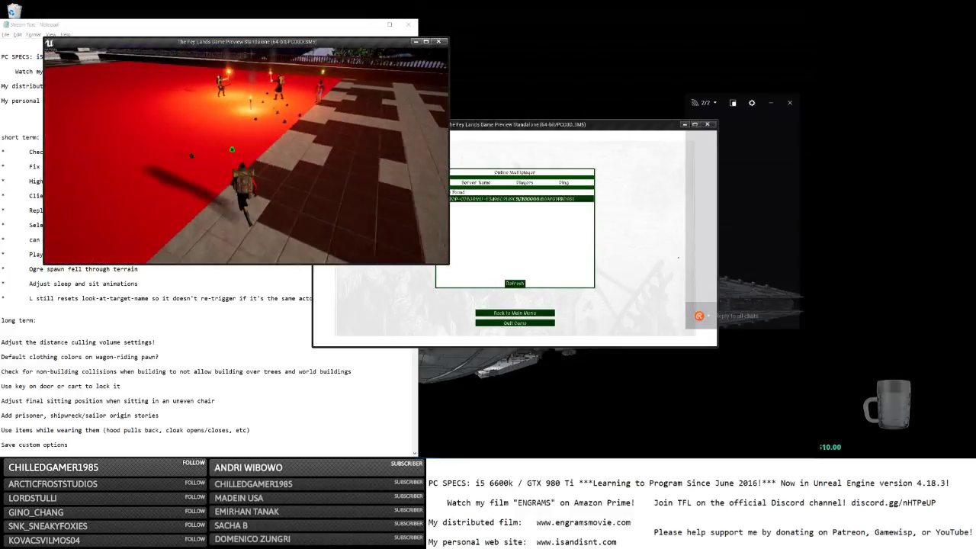
{"action": "key", "text": "s"}
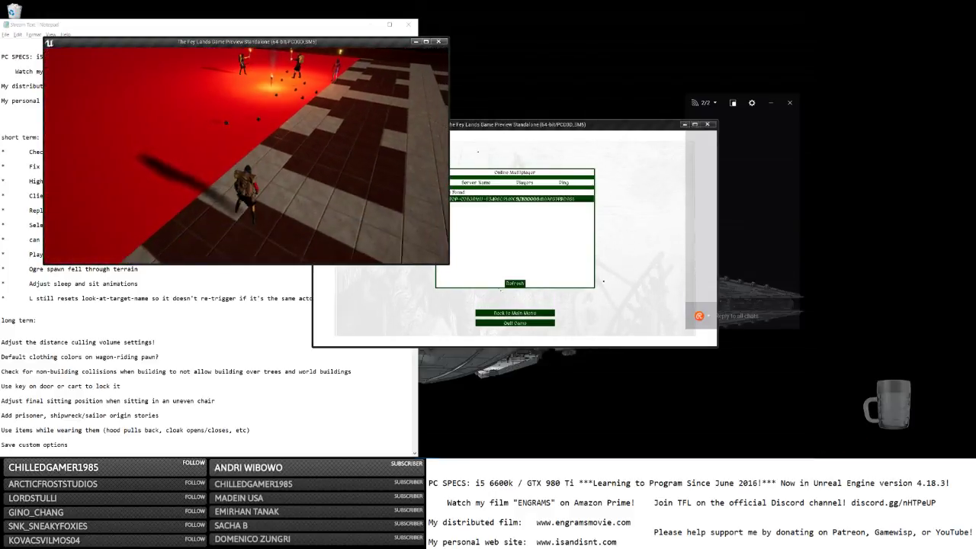
{"action": "key", "text": "w"}
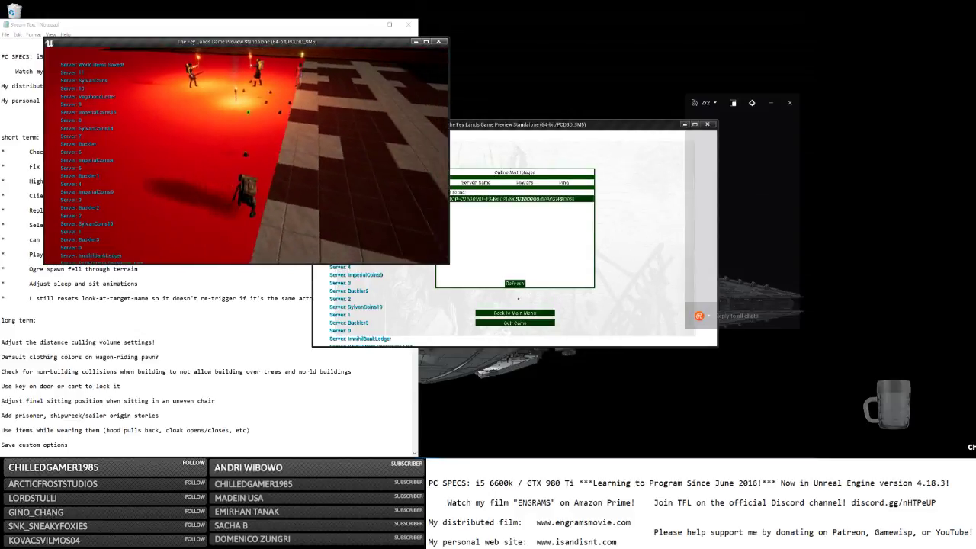
{"action": "key", "text": "s"}
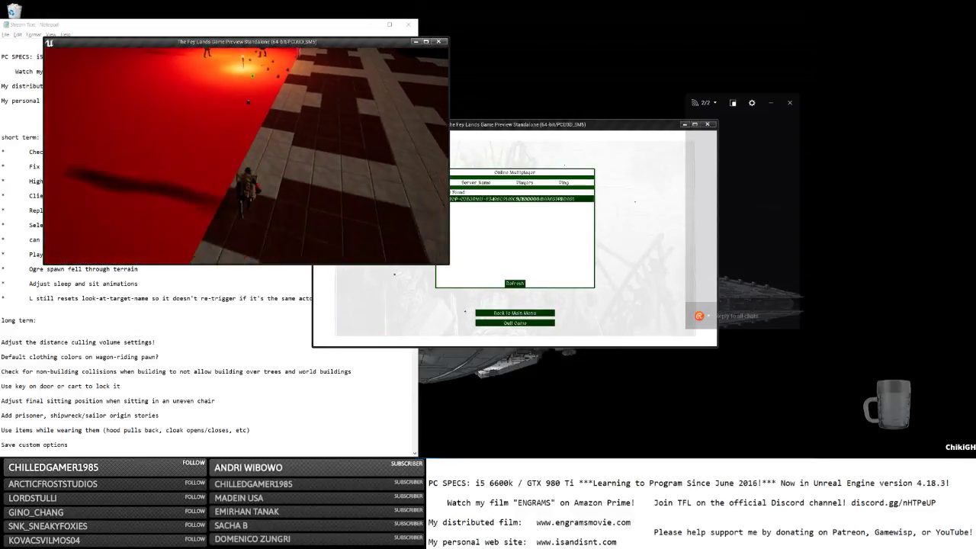
{"action": "key", "text": "w"}
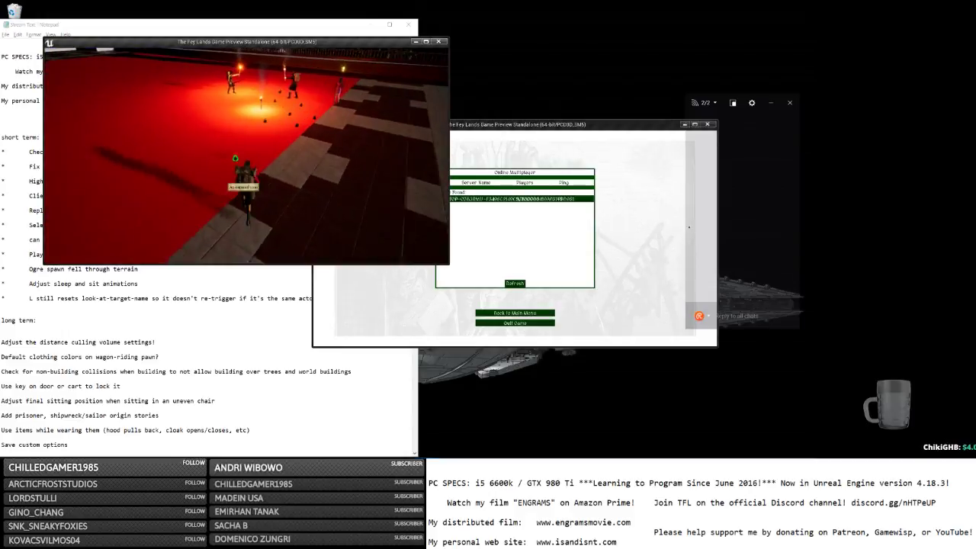
{"action": "key", "text": "s"}
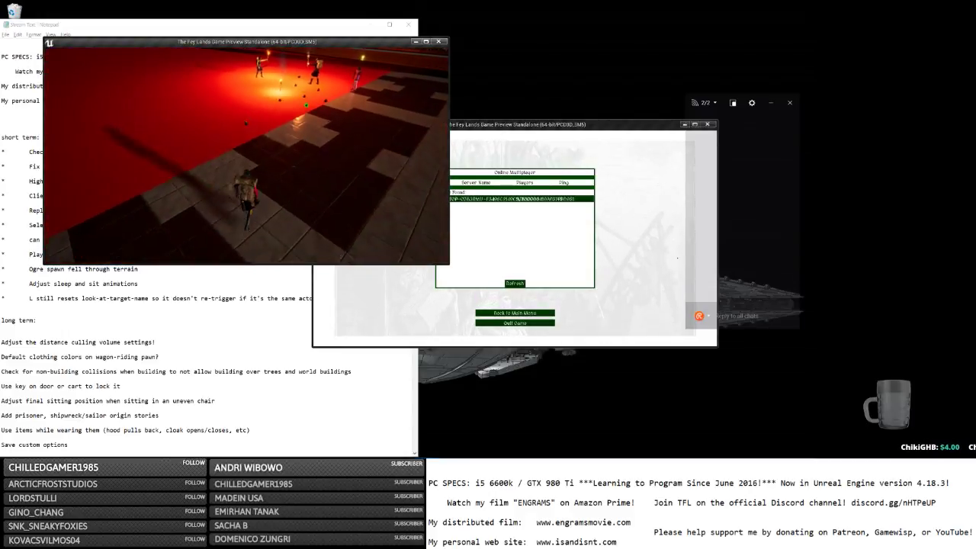
{"action": "key", "text": "s"}
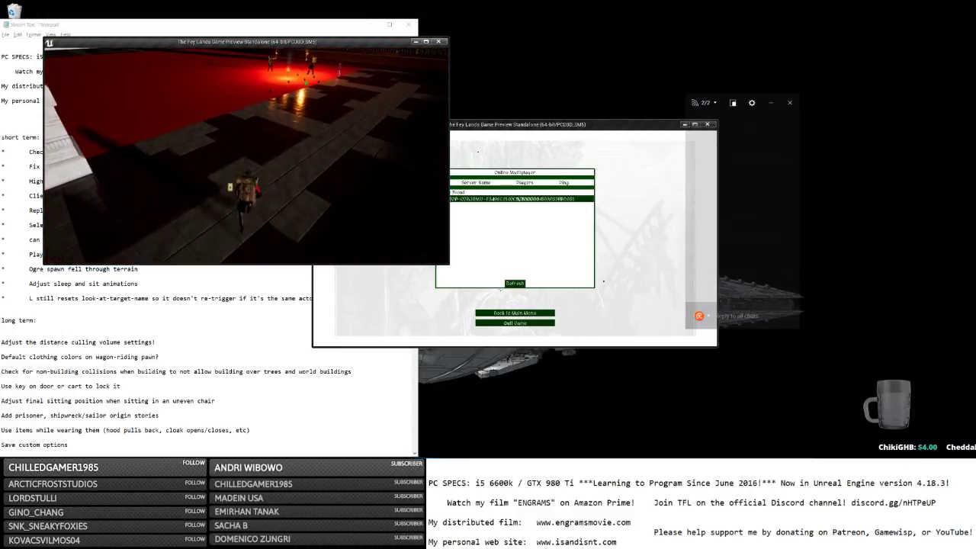
{"action": "key", "text": "s"}
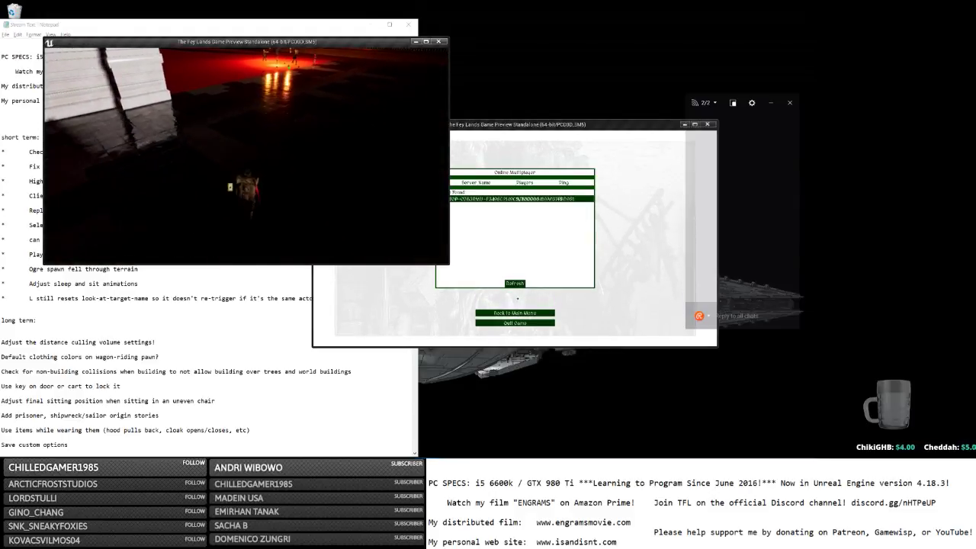
{"action": "key", "text": "s"}
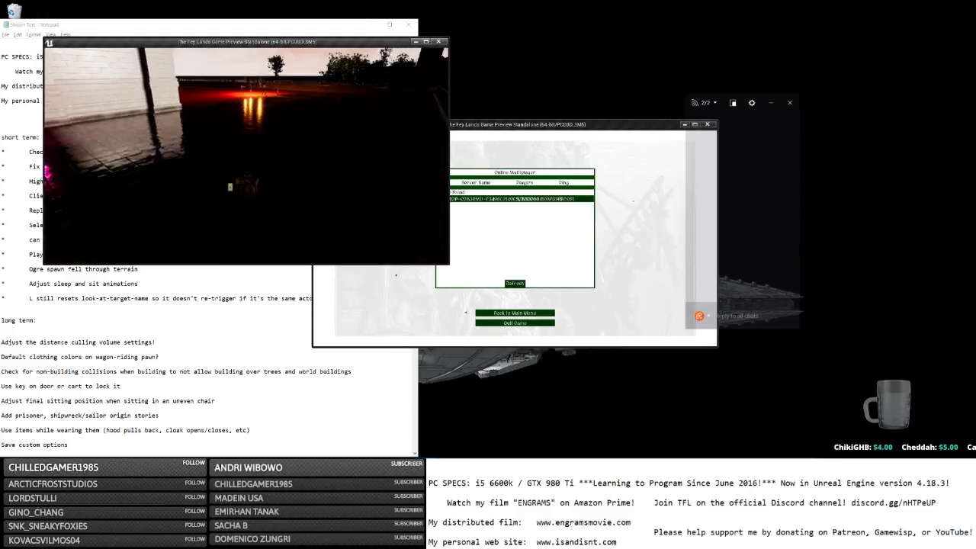
{"action": "key", "text": "s"}
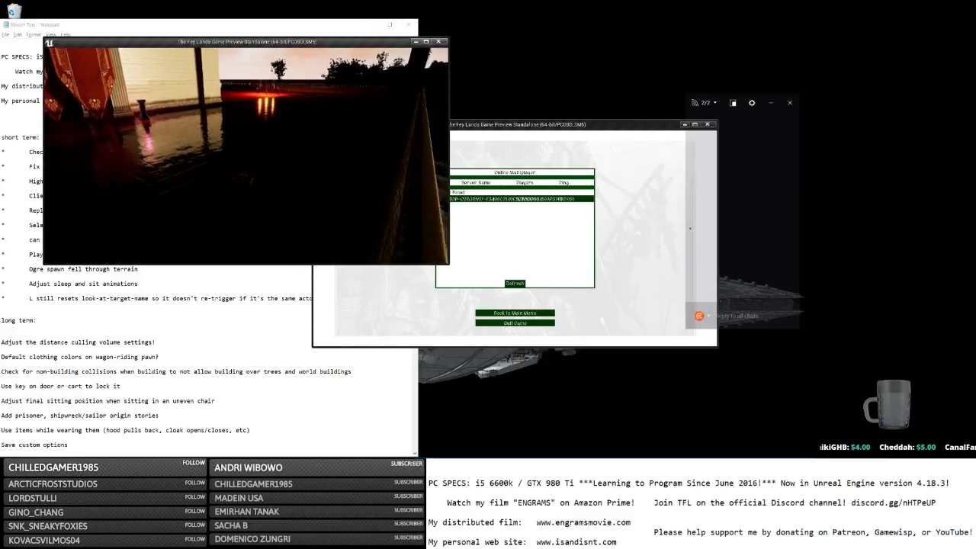
{"action": "key", "text": "s"}
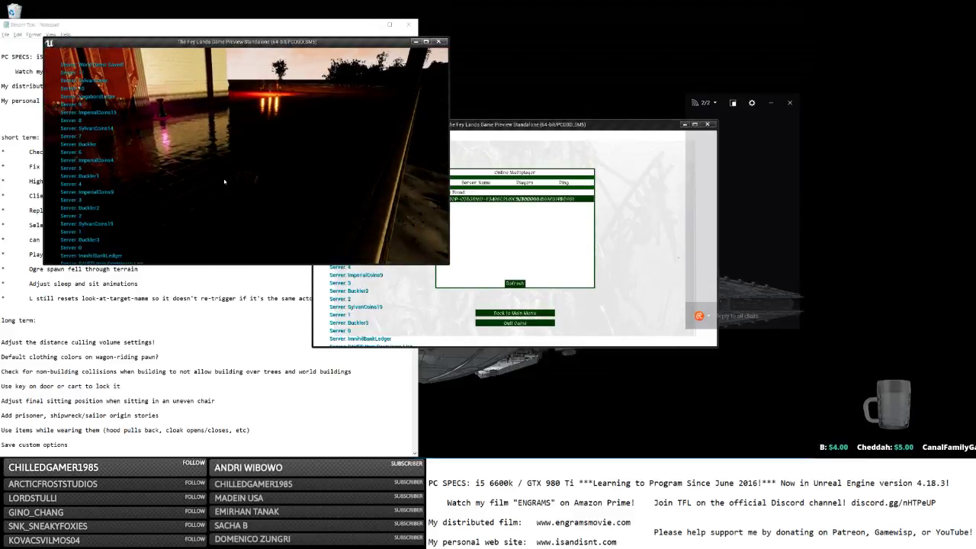
Open the inventory and walk around the torch-lit fog room, checking the fog.
{"action": "key", "text": "i"}
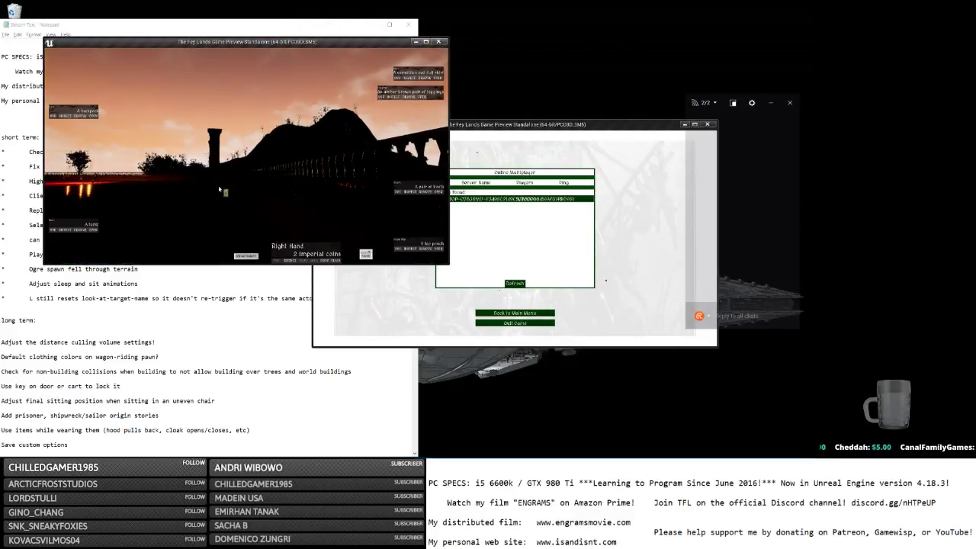
{"action": "right_click_drag", "start_coordinate": [219, 193], "coordinate": [183, 205]}
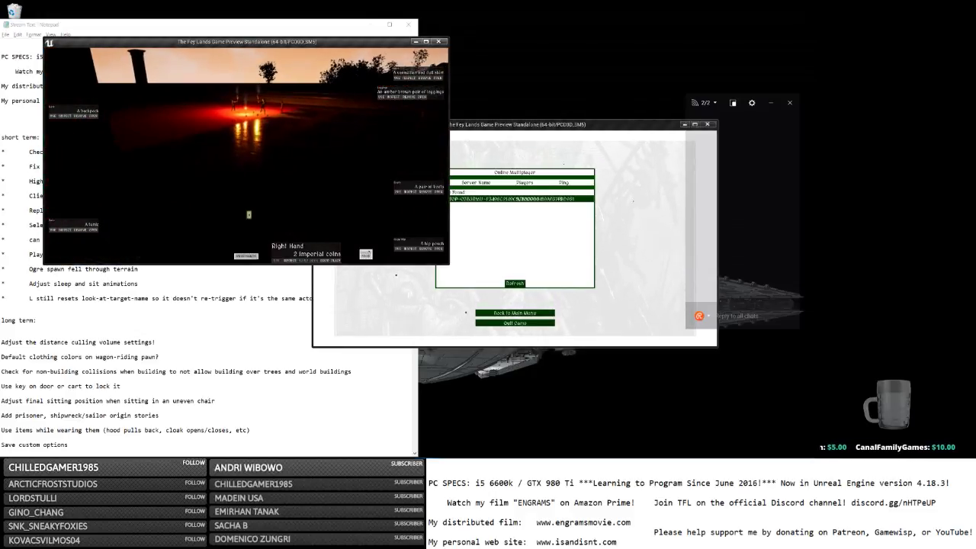
{"action": "key", "text": "w"}
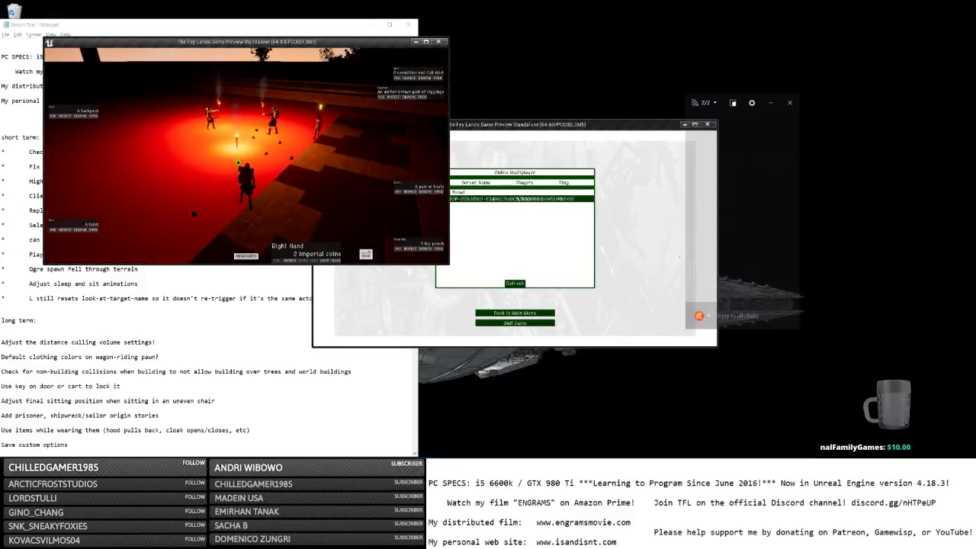
{"action": "key", "text": "d"}
{"action": "key", "text": "s"}
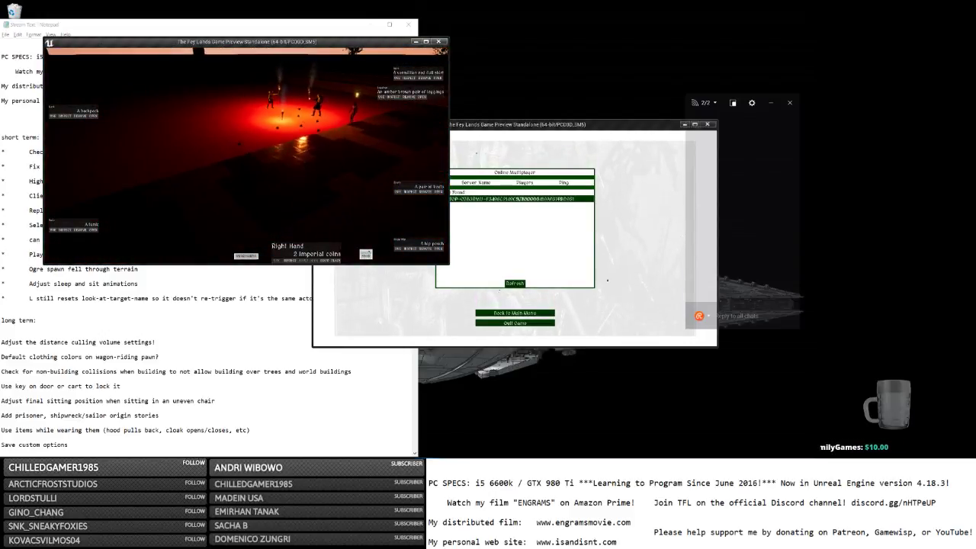
{"action": "key", "text": "w"}
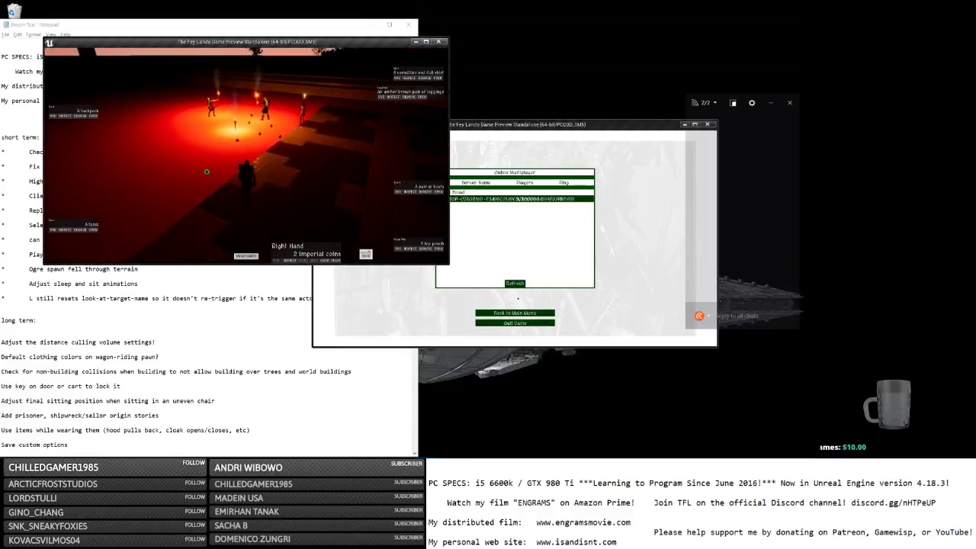
{"action": "key", "text": "d"}
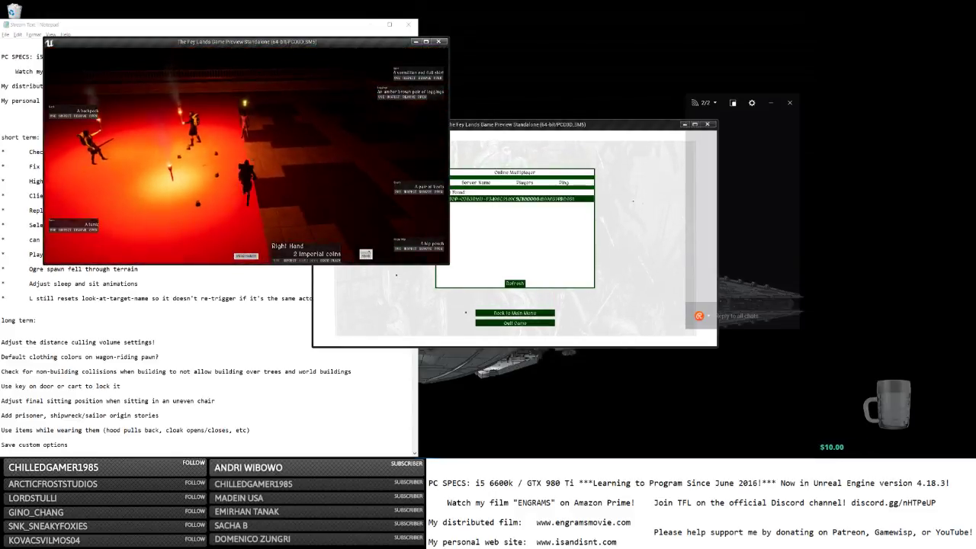
{"action": "key", "text": "s"}
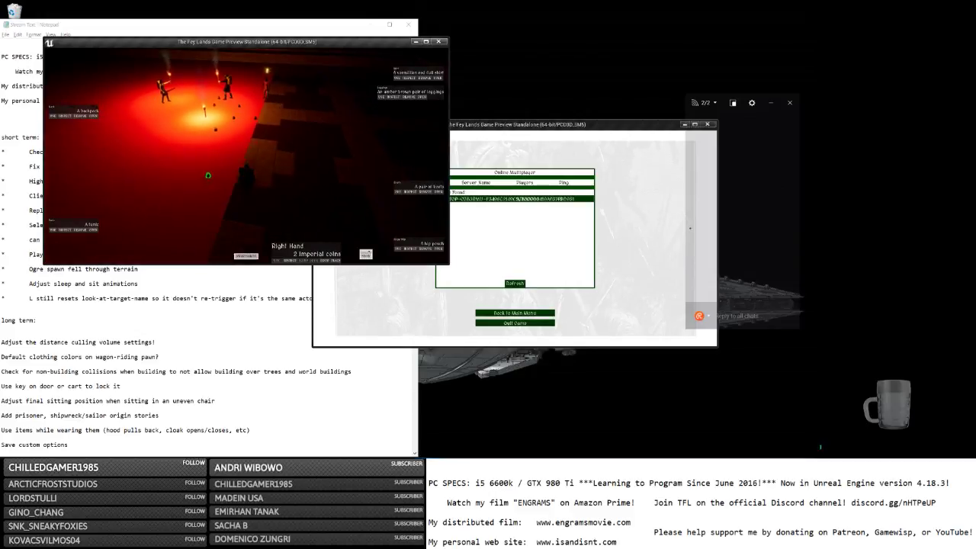
{"action": "key", "text": "w"}
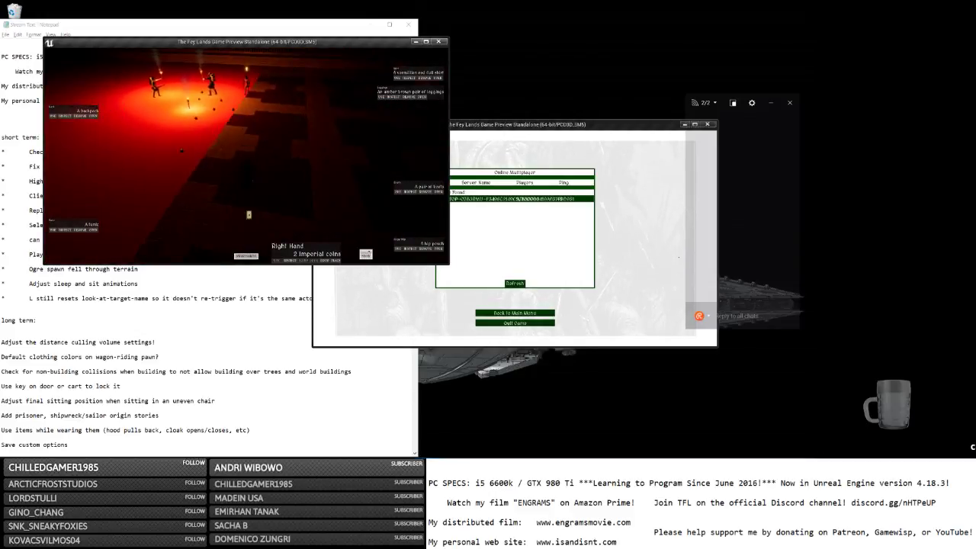
{"action": "key", "text": "w"}
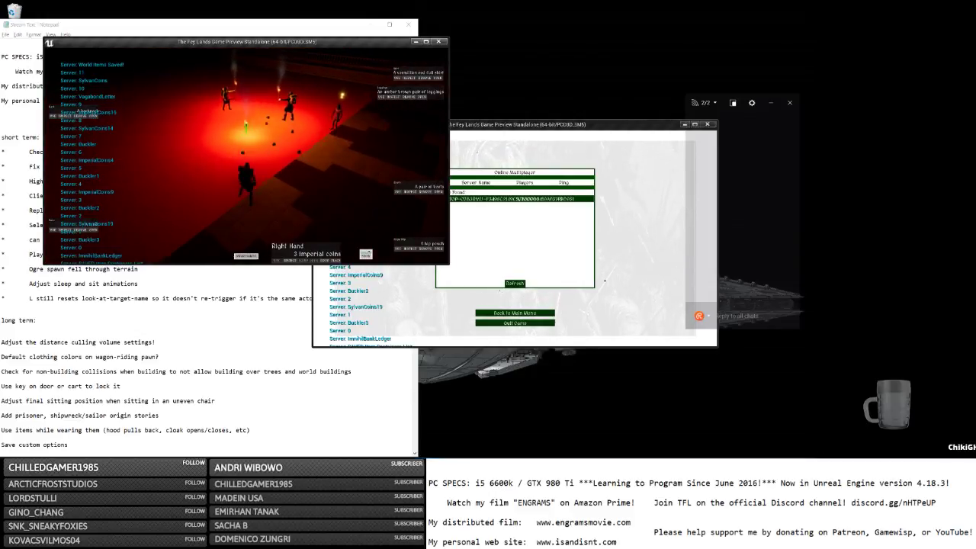
{"action": "key", "text": "s"}
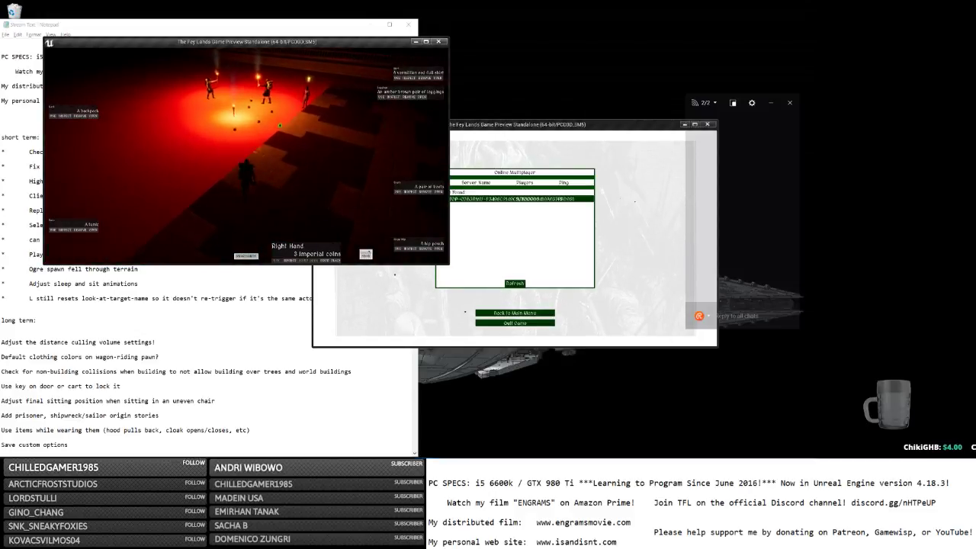
{"action": "key", "text": "w"}
{"action": "key", "text": "s"}
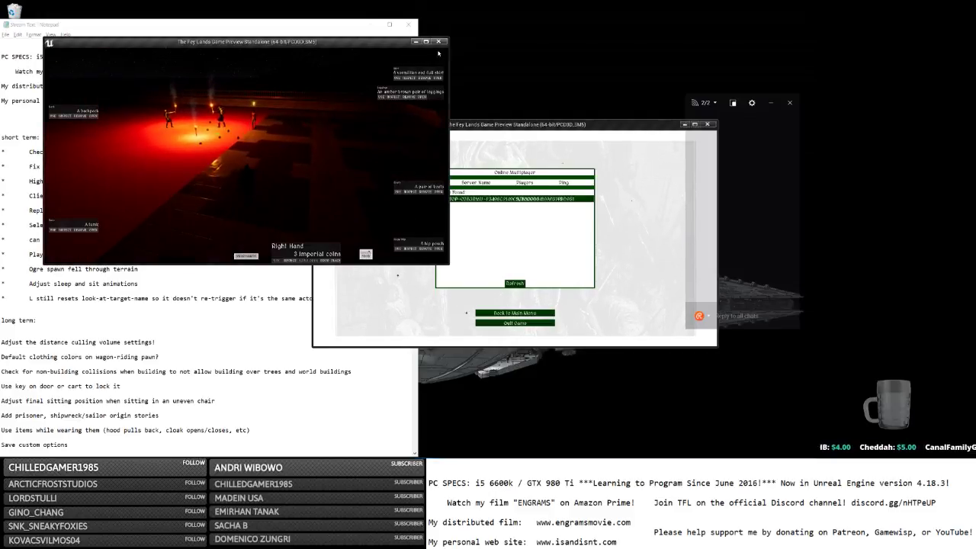
Maximize the game window, drop the letter and a torch, then bring up the in-game menu.
{"action": "left_click", "coordinate": [426, 42]}
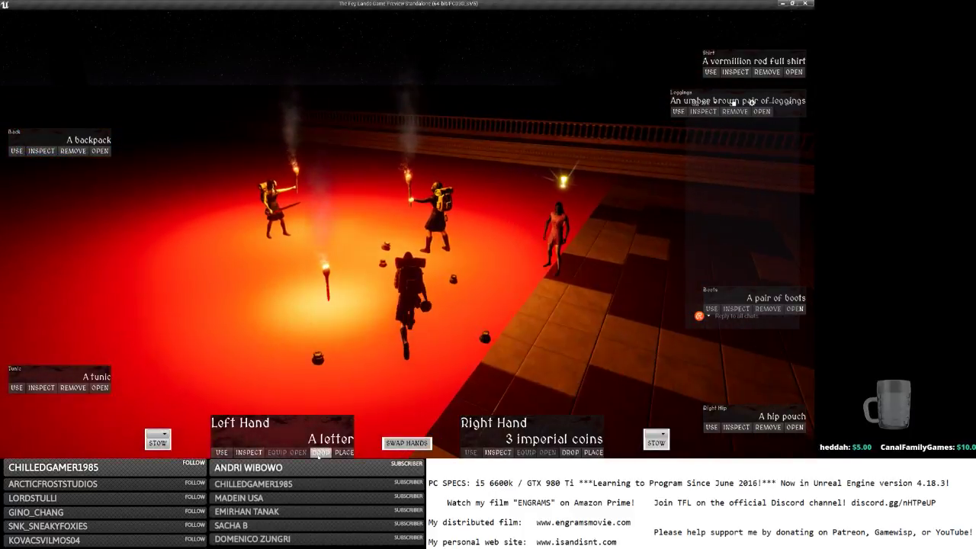
{"action": "left_click", "coordinate": [320, 452]}
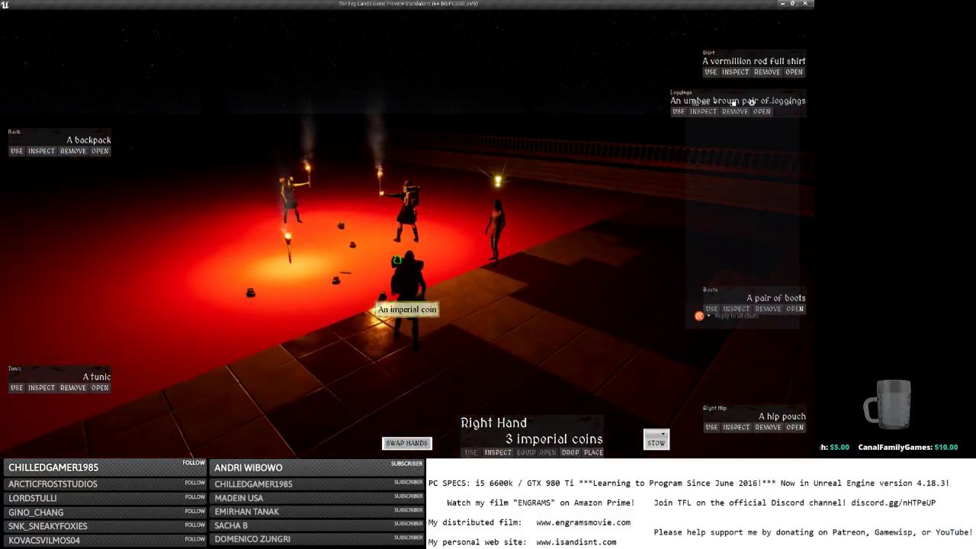
{"action": "key", "text": "s"}
{"action": "key", "text": "s"}
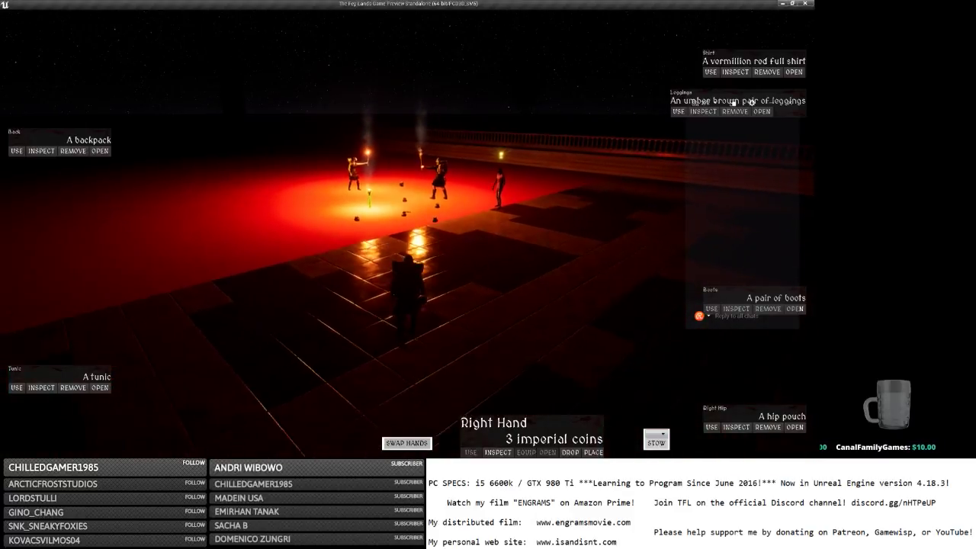
{"action": "key", "text": "s"}
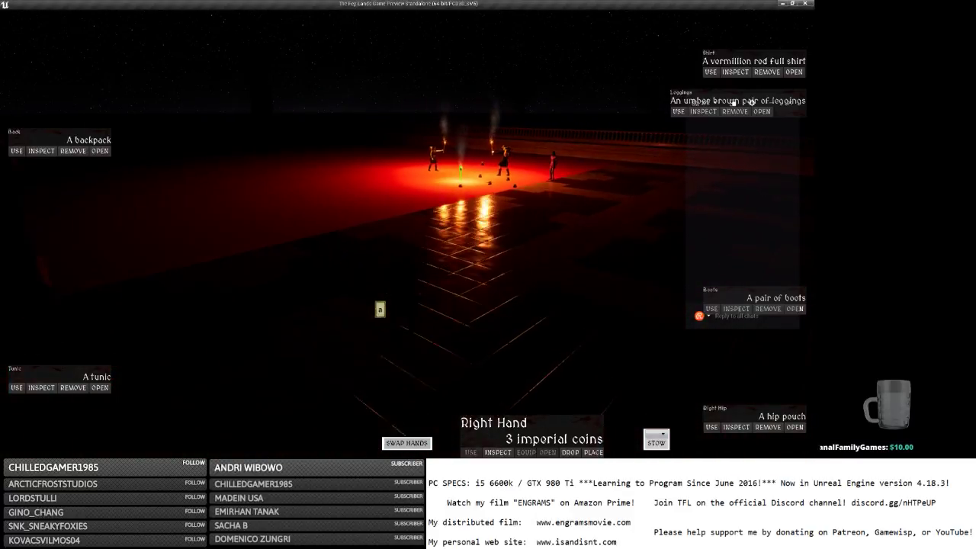
{"action": "left_click", "coordinate": [366, 296]}
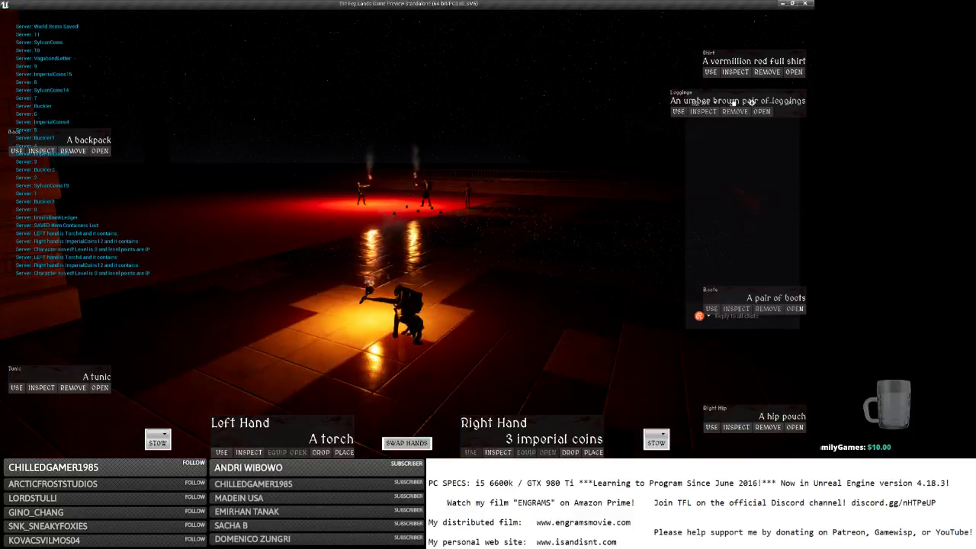
{"action": "key", "text": "w"}
{"action": "key", "text": "w"}
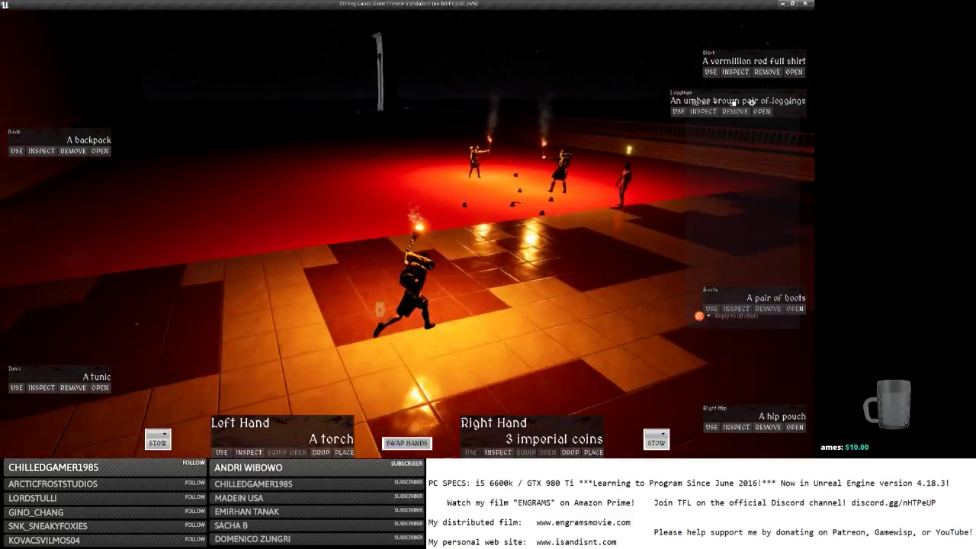
{"action": "left_click", "coordinate": [321, 452]}
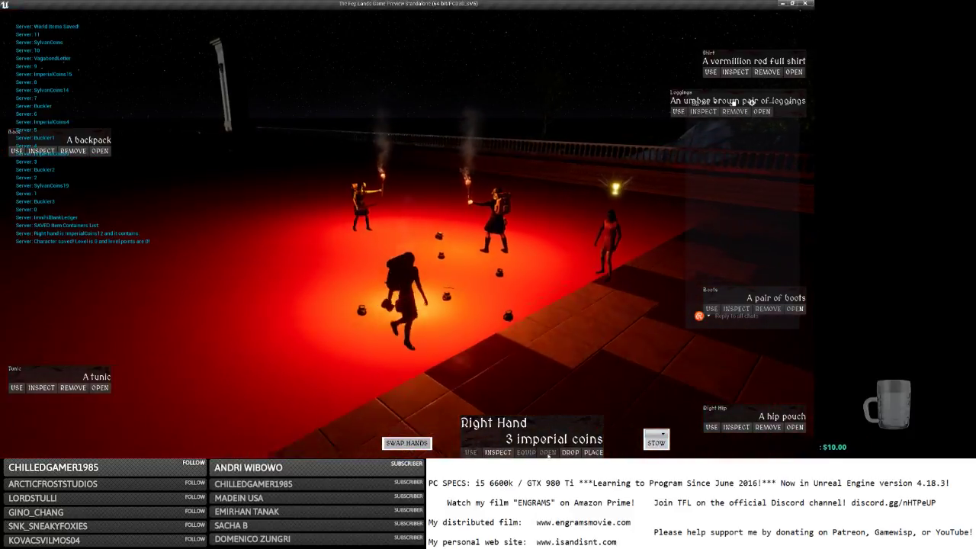
{"action": "key", "text": "Escape"}
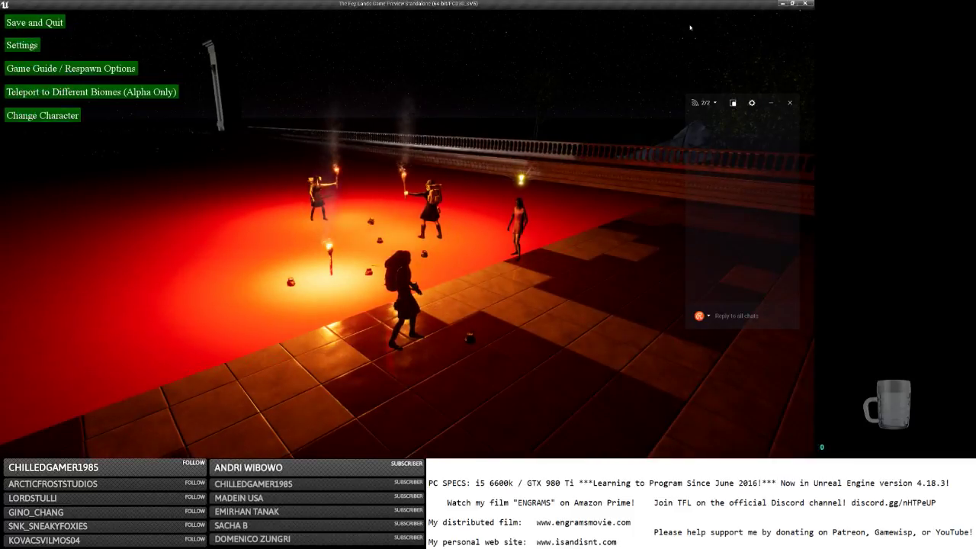
Switch back to MainPlayerController and pan to the MultiSphereTraceByChannel trace nodes.
{"action": "key", "text": "alt+Tab"}
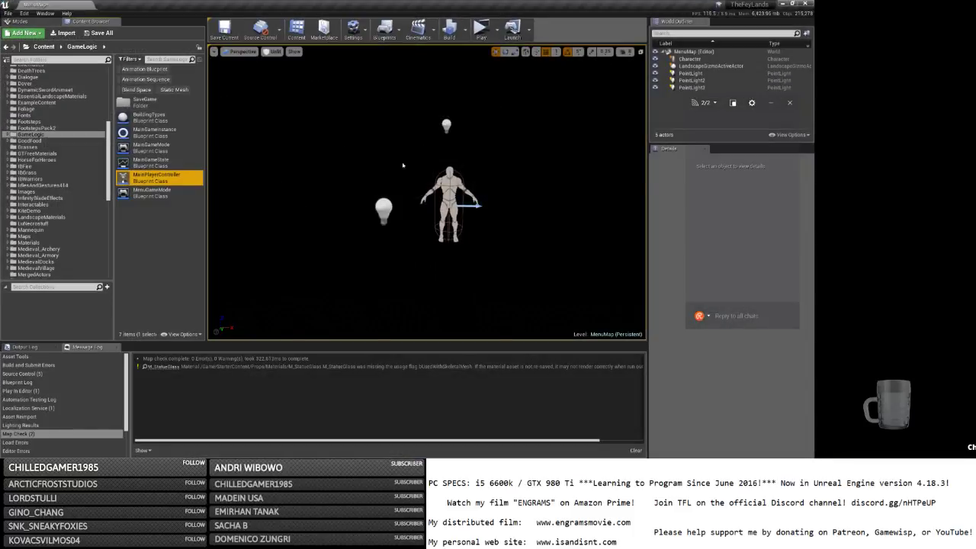
{"action": "key", "text": "alt+Tab"}
{"action": "left_click", "coordinate": [431, 172]}
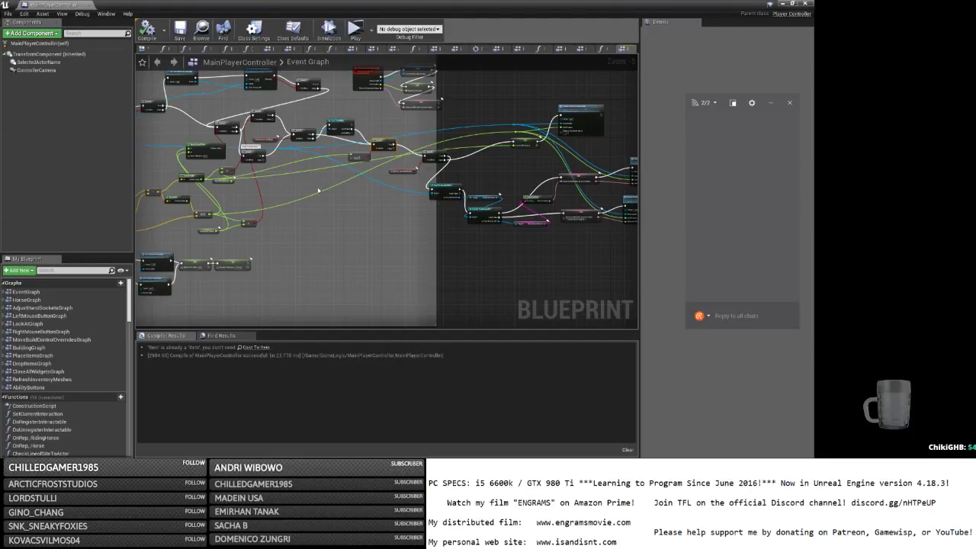
{"action": "right_click_drag", "start_coordinate": [318, 189], "coordinate": [371, 209]}
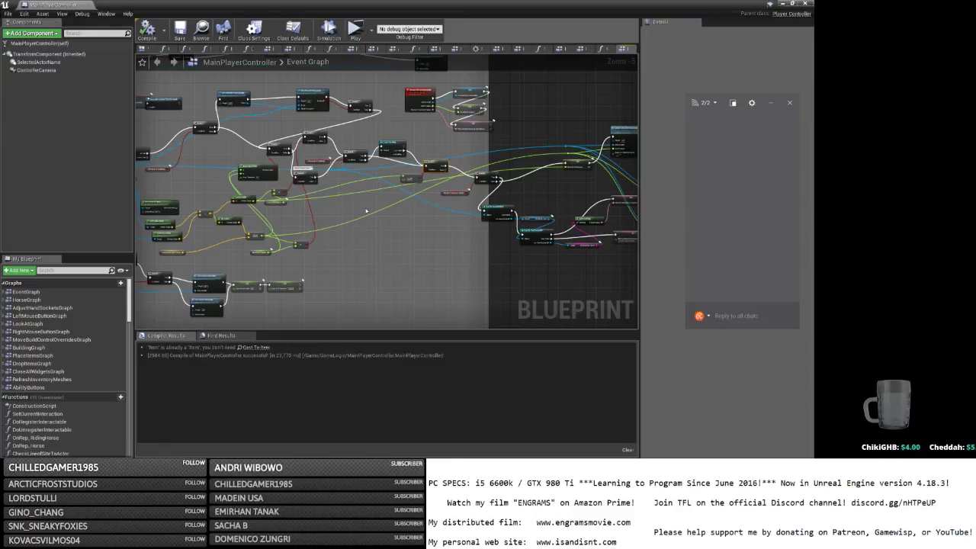
{"action": "right_click_drag", "start_coordinate": [366, 211], "coordinate": [635, 137]}
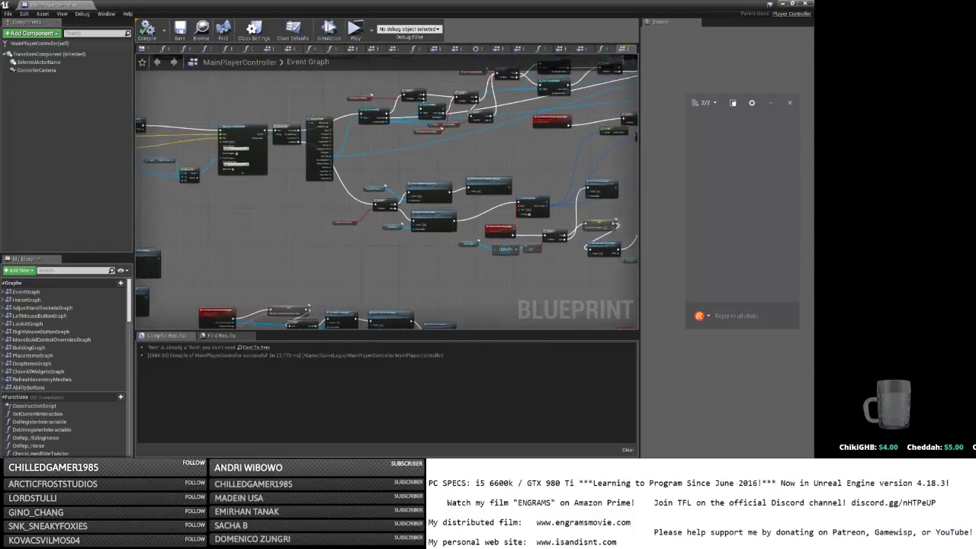
{"action": "scroll", "coordinate": [252, 157], "scroll_direction": "up", "scroll_amount": 4}
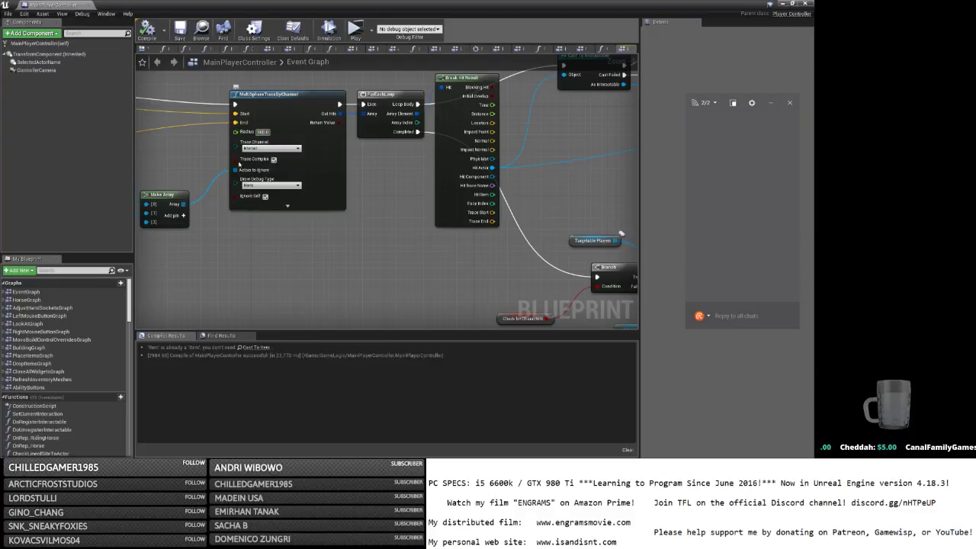
Recompile MainPlayerController until it succeeds, then save it.
{"action": "left_click", "coordinate": [155, 33]}
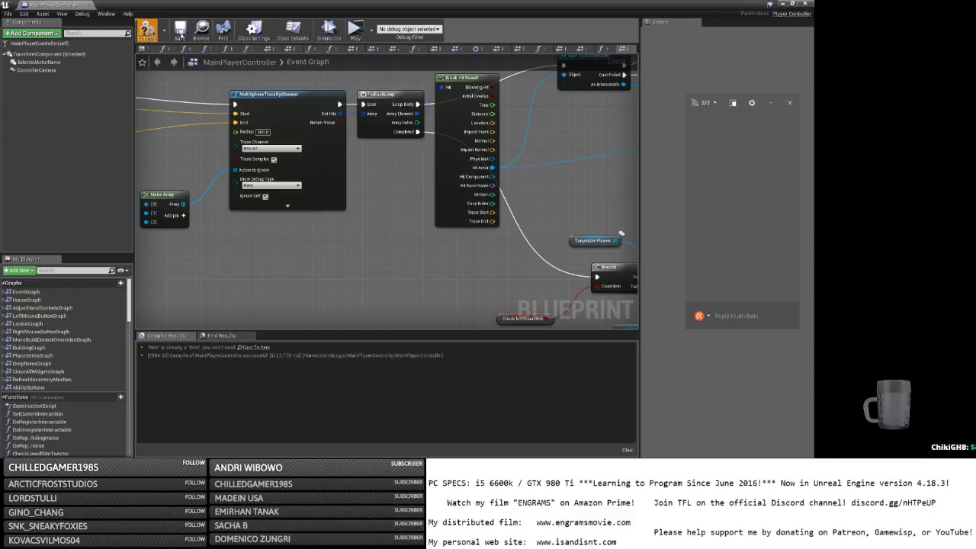
{"action": "left_click", "coordinate": [147, 30]}
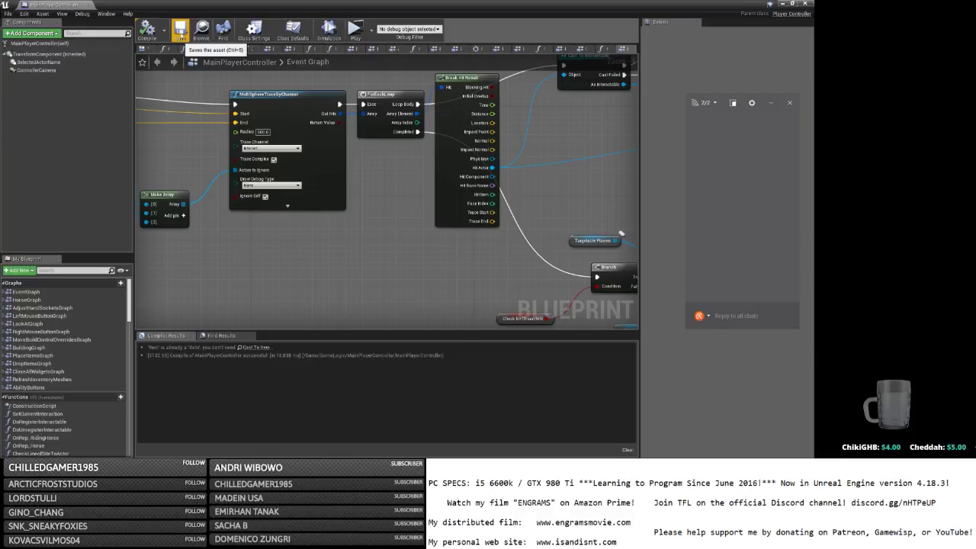
{"action": "left_click", "coordinate": [180, 32]}
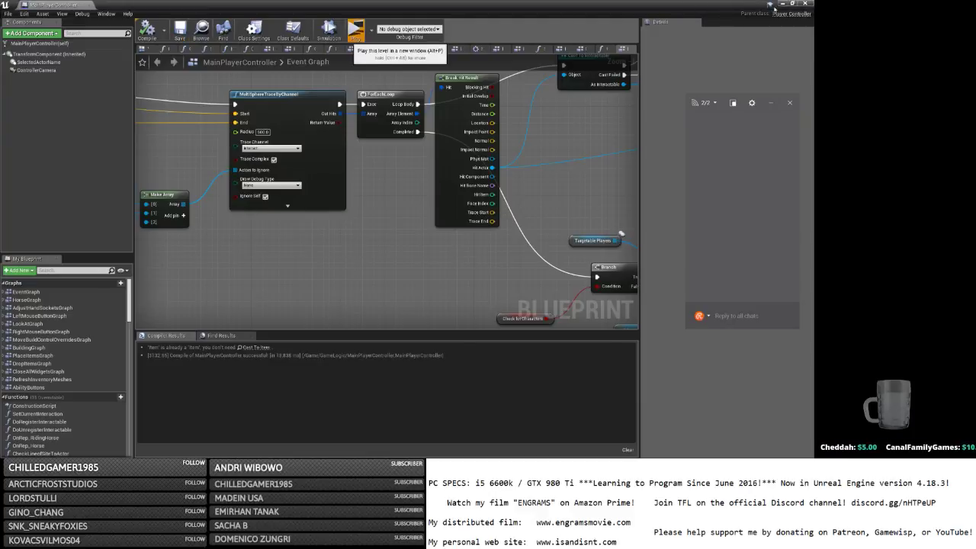
Launch the game standalone, enlarge its window, host a game and log in with a character.
{"action": "left_click", "coordinate": [355, 31]}
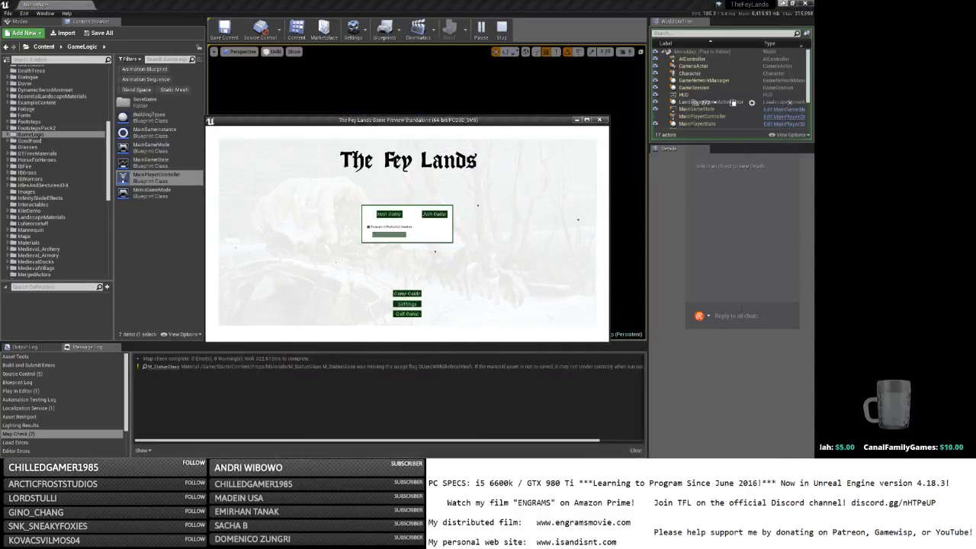
{"action": "left_click", "coordinate": [783, 3]}
{"action": "left_click", "coordinate": [587, 119]}
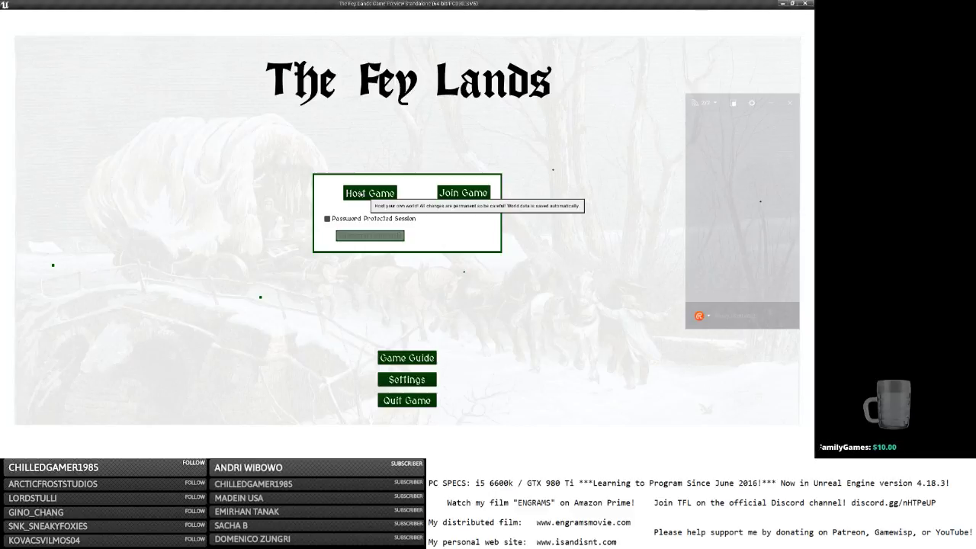
{"action": "left_click", "coordinate": [361, 194]}
{"action": "type", "text": "a"}
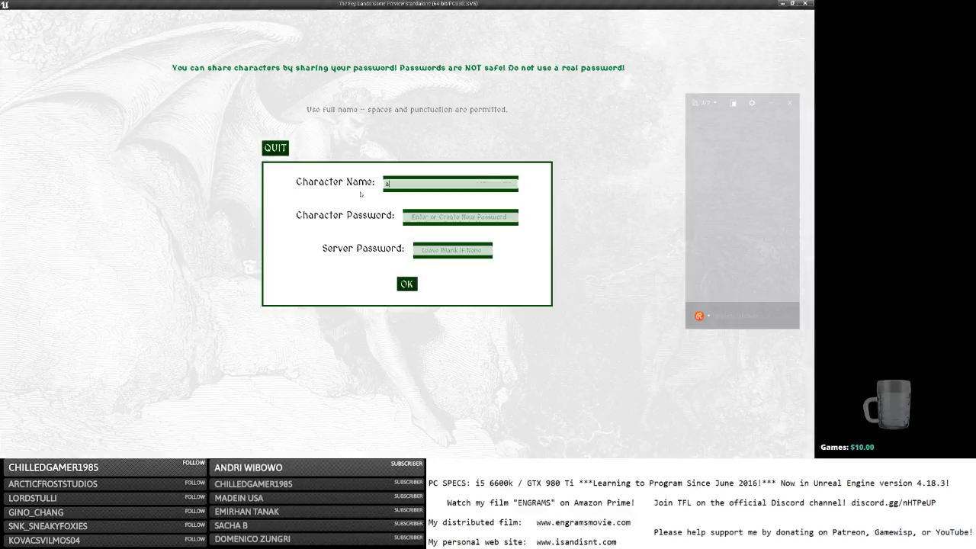
{"action": "key", "text": "Tab"}
{"action": "key", "text": "Return"}
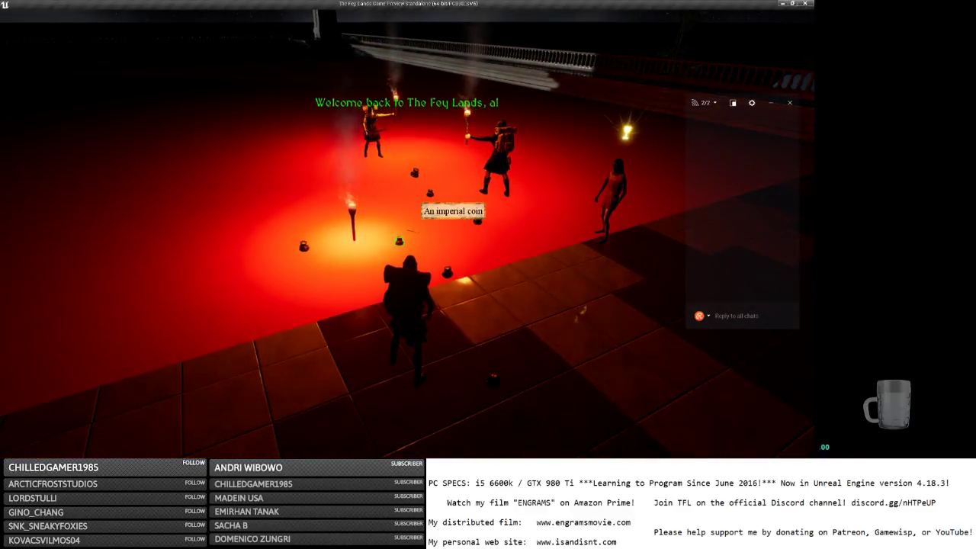
Back away from the torch-lit group, open the inventory, and walk back onto the platform.
{"action": "key", "text": "s"}
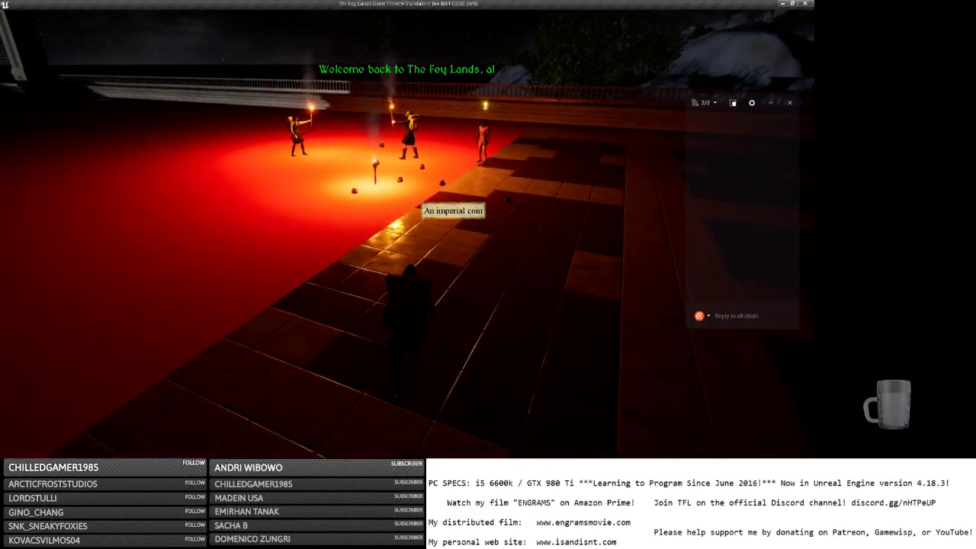
{"action": "key", "text": "s"}
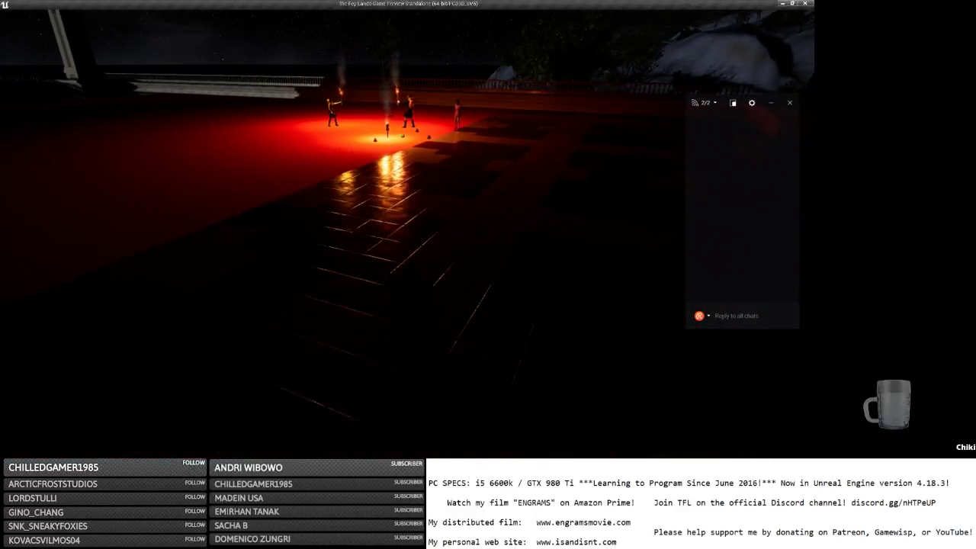
{"action": "key", "text": "s"}
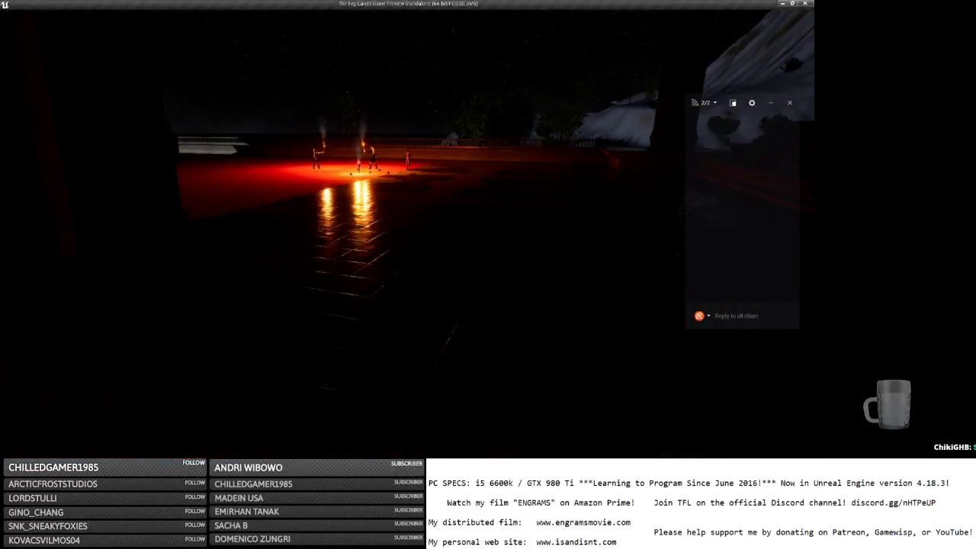
{"action": "key", "text": "s"}
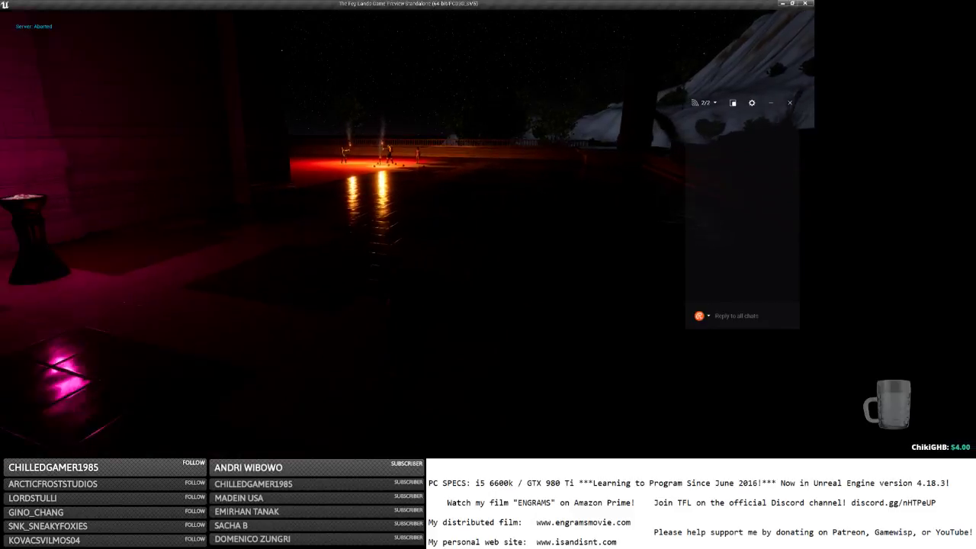
{"action": "key", "text": "s"}
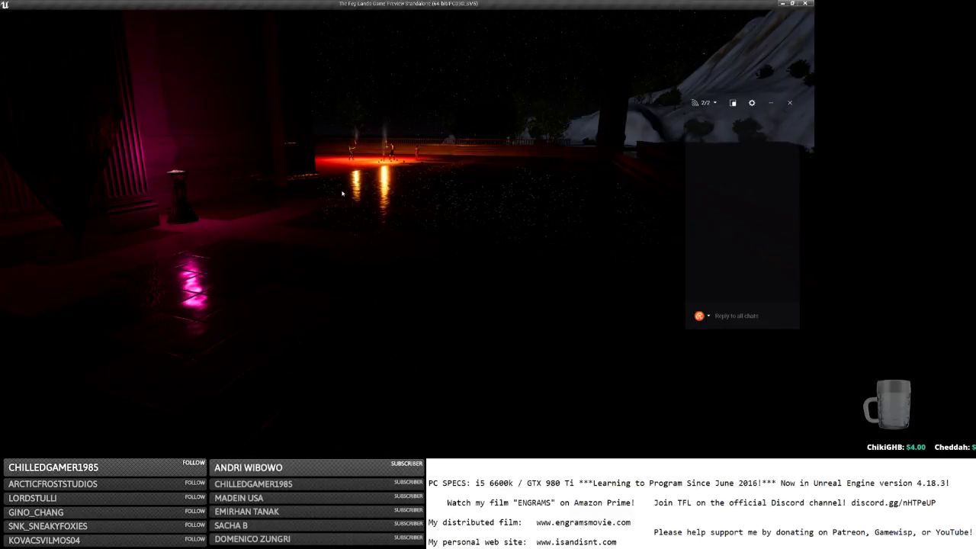
{"action": "key", "text": "i"}
{"action": "key", "text": "w"}
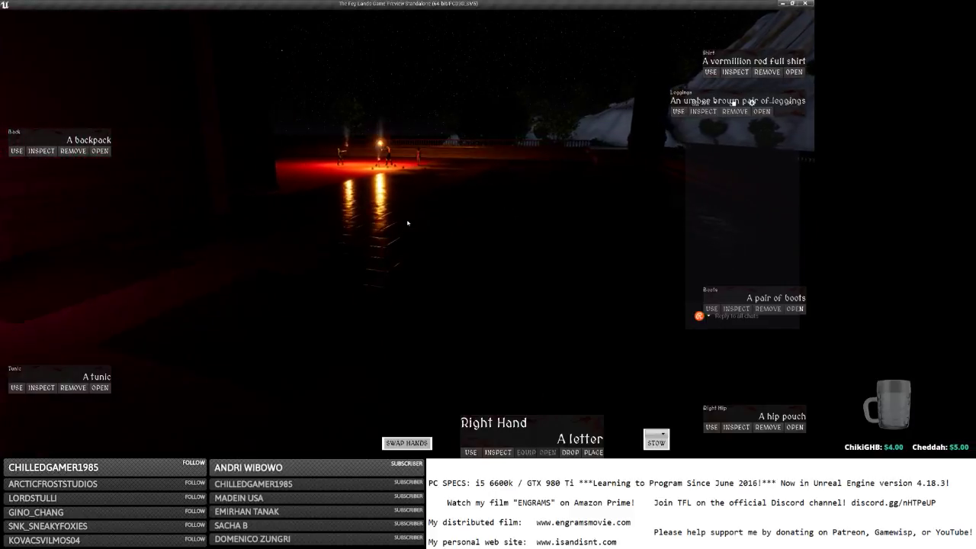
{"action": "key", "text": "w"}
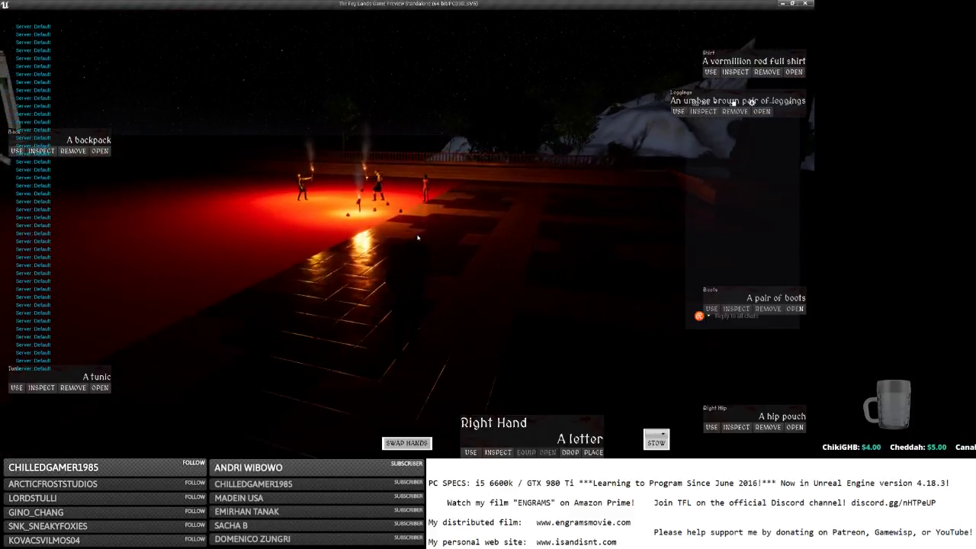
{"action": "key", "text": "w"}
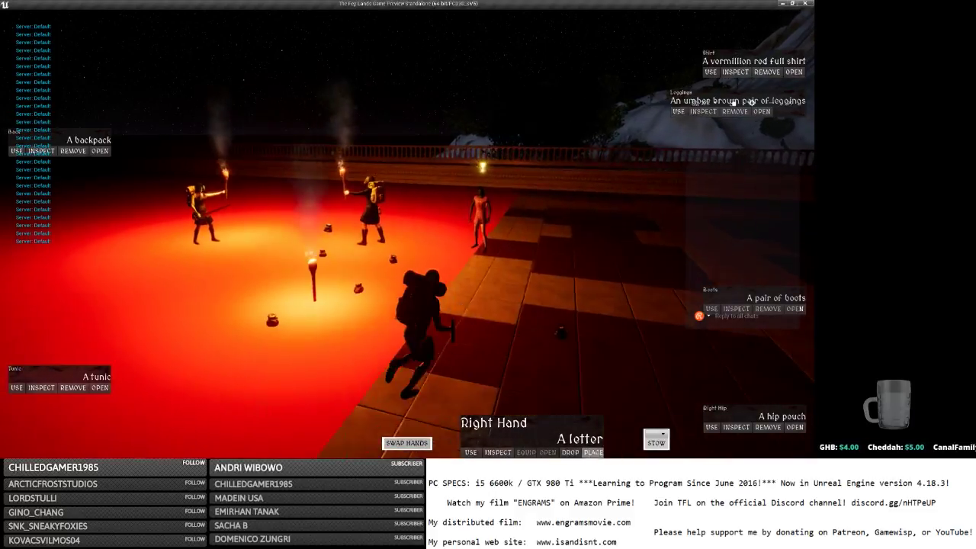
{"action": "key", "text": "w"}
Save and quit to the main menu, then close the game and switch away.
{"action": "key", "text": "Escape"}
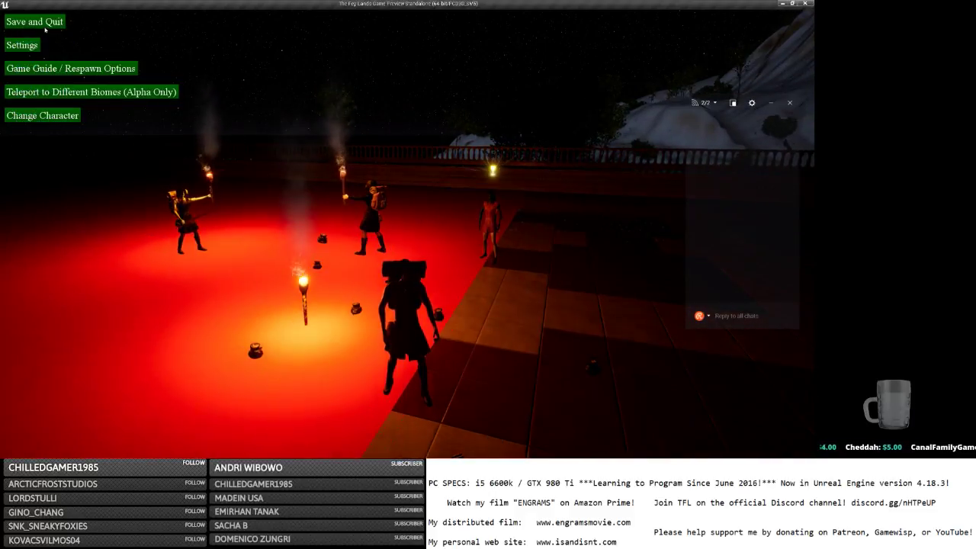
{"action": "left_click", "coordinate": [45, 29]}
{"action": "key", "text": "alt+Tab"}
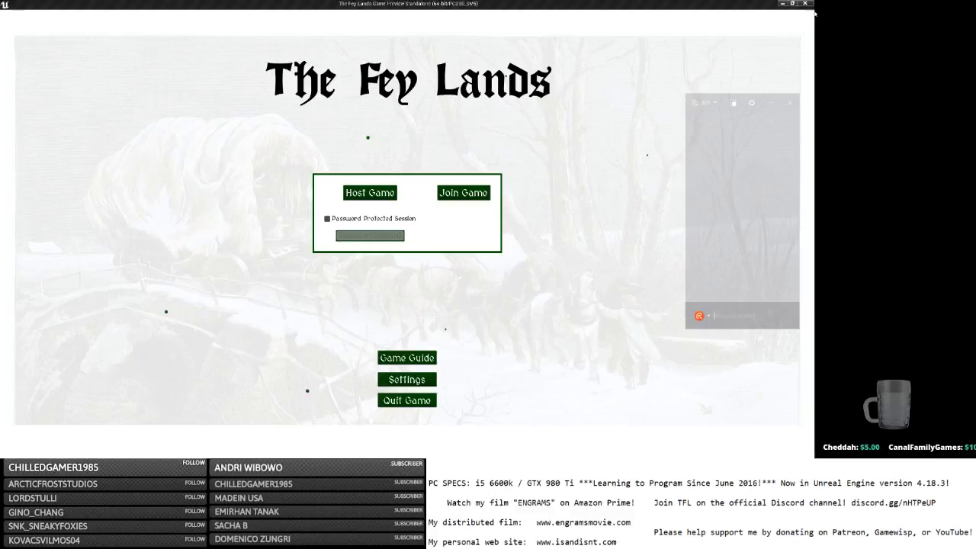
{"action": "key", "text": "alt+Tab"}
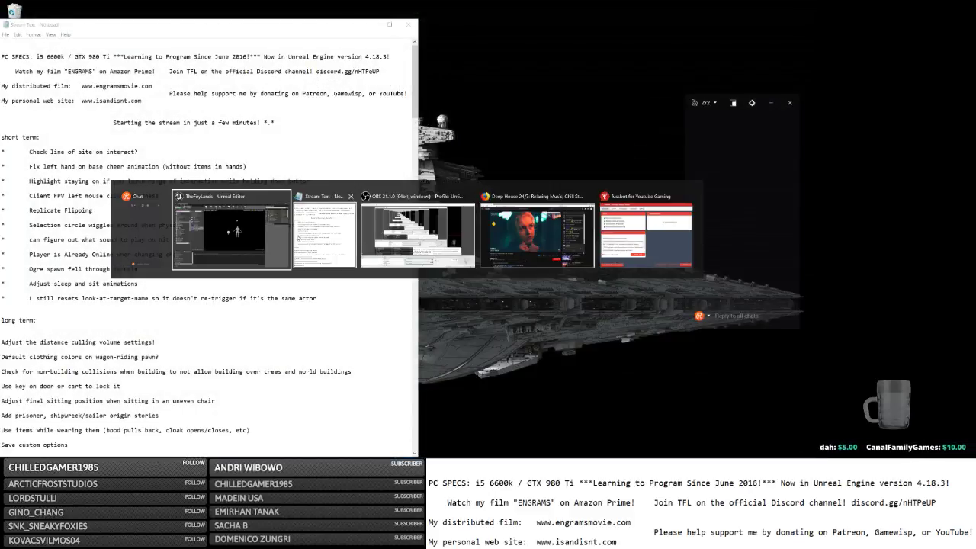
Bring up the MainPlayerController Blueprint and pan the event graph to the Branch nodes.
{"action": "left_click", "coordinate": [261, 237]}
{"action": "key", "text": "alt+Tab"}
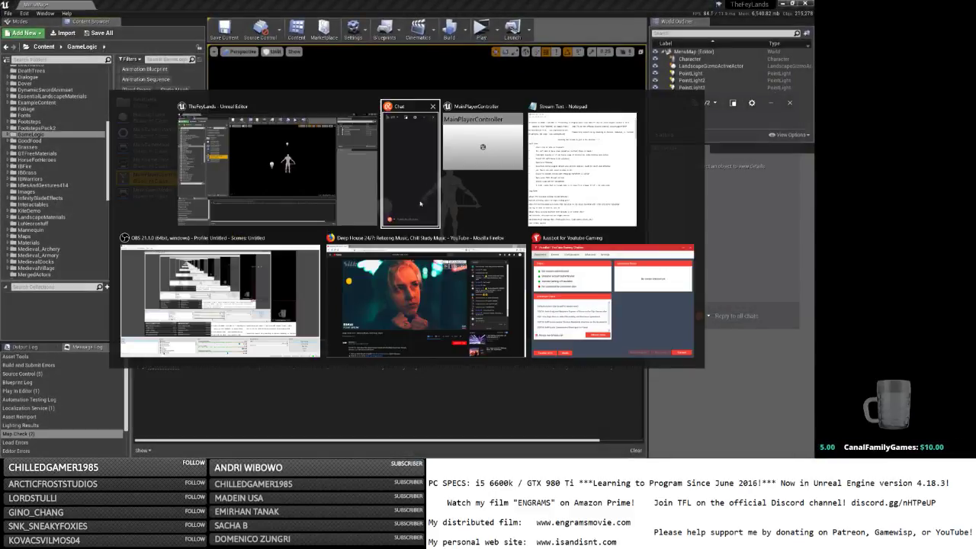
{"action": "key", "text": "alt+Tab"}
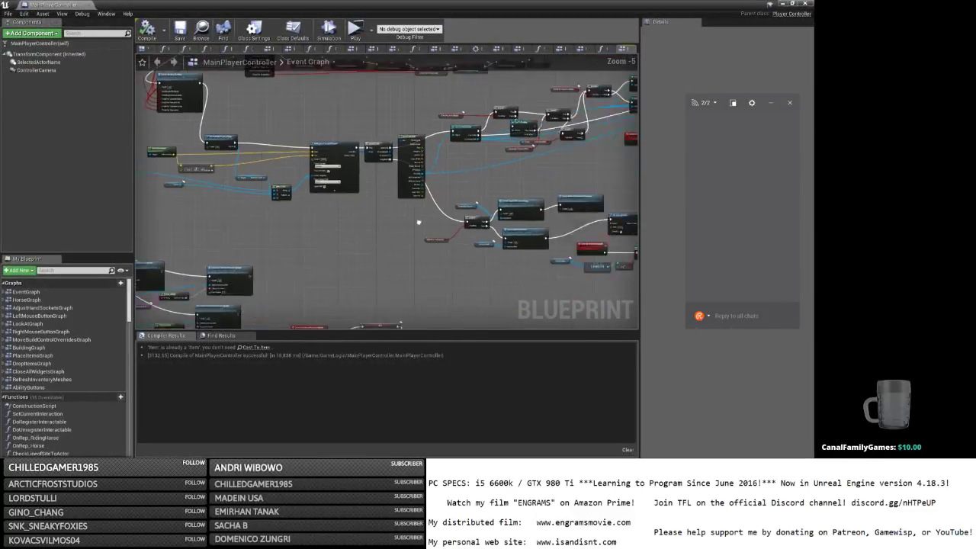
{"action": "right_click_drag", "start_coordinate": [419, 221], "coordinate": [139, 178]}
{"action": "right_click_drag", "start_coordinate": [524, 217], "coordinate": [178, 209]}
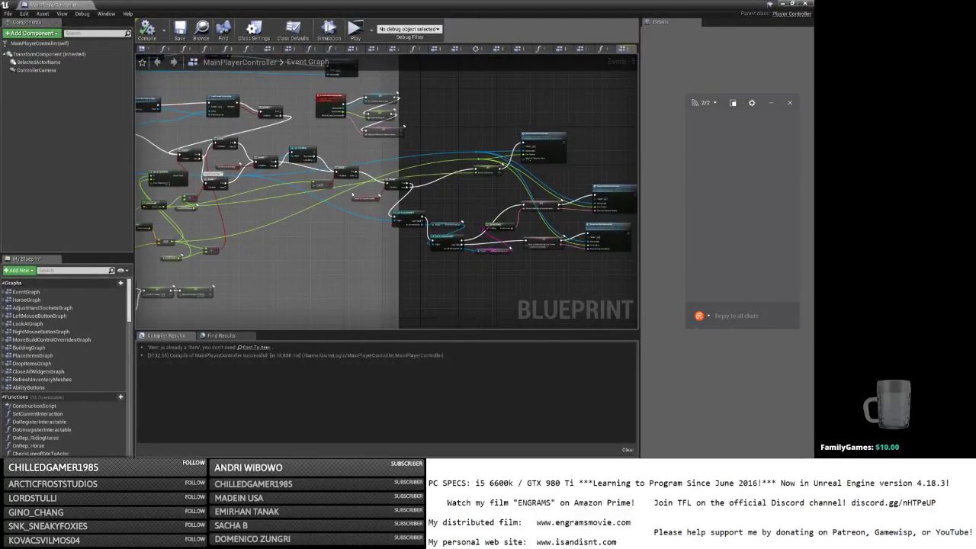
{"action": "scroll", "coordinate": [352, 195], "scroll_direction": "up", "scroll_amount": 2}
{"action": "right_click_drag", "start_coordinate": [282, 204], "coordinate": [183, 202]}
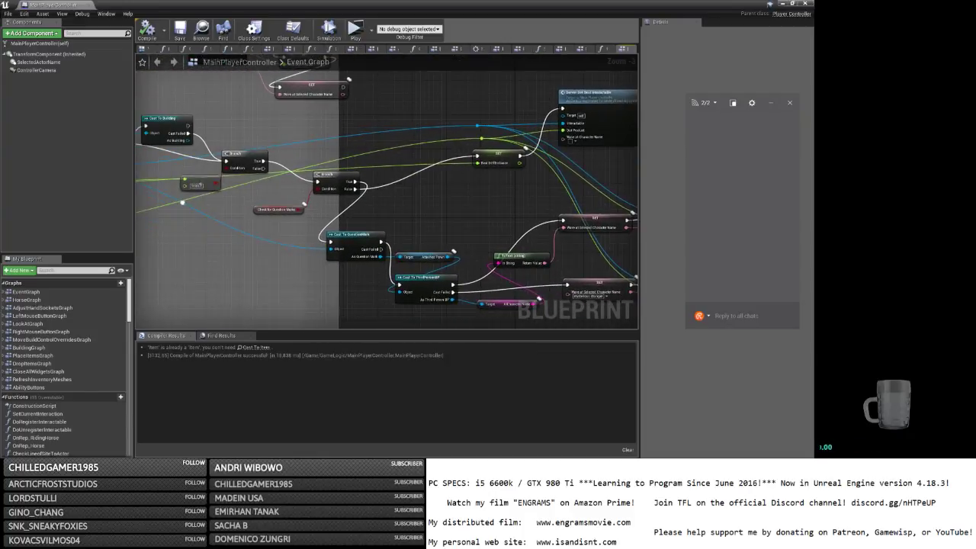
Move the Branch and comparison beside Server Set, feed SET into the Branch, and connect True to Server Set.
{"action": "left_click_drag", "start_coordinate": [227, 161], "coordinate": [319, 183], "text": "ctrl"}
{"action": "left_click_drag", "start_coordinate": [200, 204], "coordinate": [509, 95]}
{"action": "right_click_drag", "start_coordinate": [508, 137], "coordinate": [403, 164]}
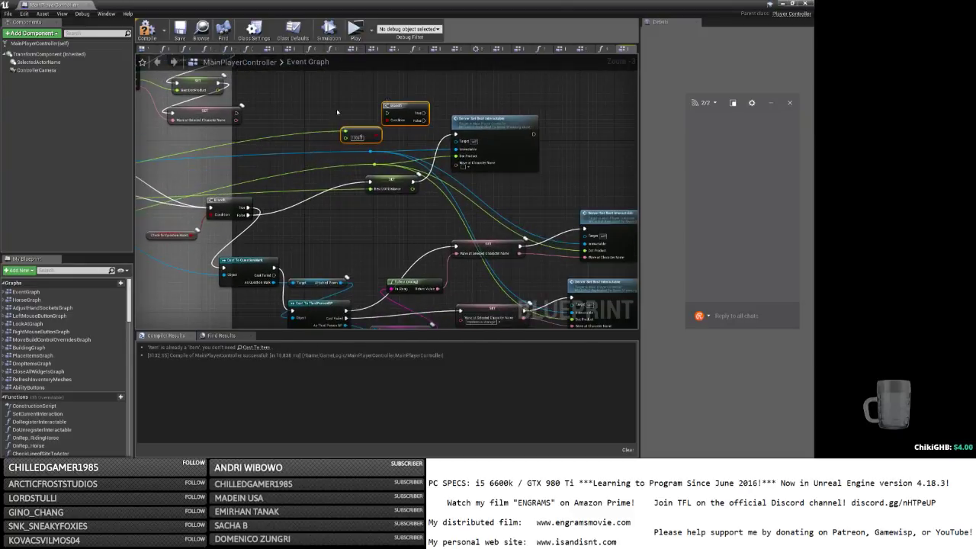
{"action": "left_click_drag", "start_coordinate": [337, 112], "coordinate": [554, 128]}
{"action": "right_click_drag", "start_coordinate": [479, 168], "coordinate": [415, 152]}
{"action": "left_click_drag", "start_coordinate": [446, 166], "coordinate": [494, 167]}
{"action": "left_click", "coordinate": [379, 187]}
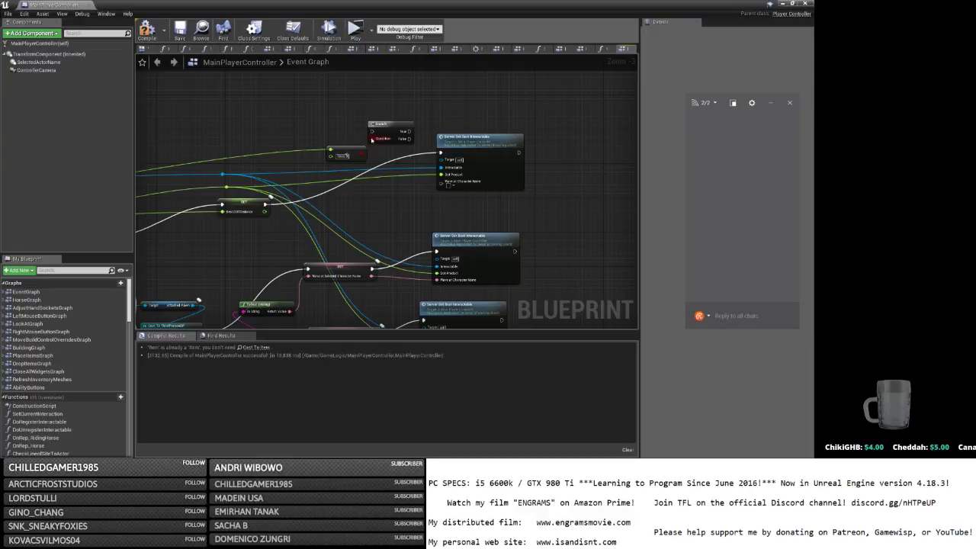
{"action": "left_click_drag", "start_coordinate": [440, 153], "coordinate": [374, 132], "text": "ctrl"}
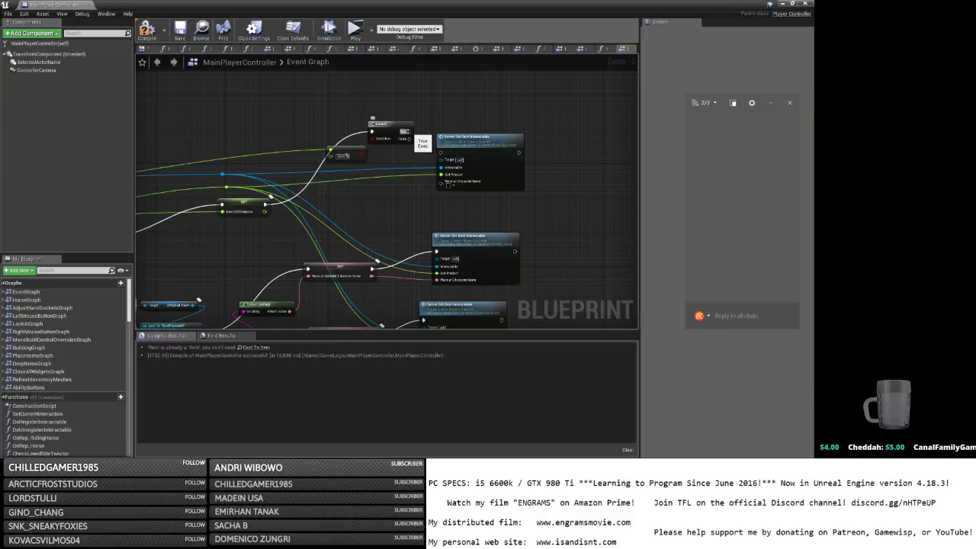
{"action": "left_click_drag", "start_coordinate": [409, 132], "coordinate": [431, 160]}
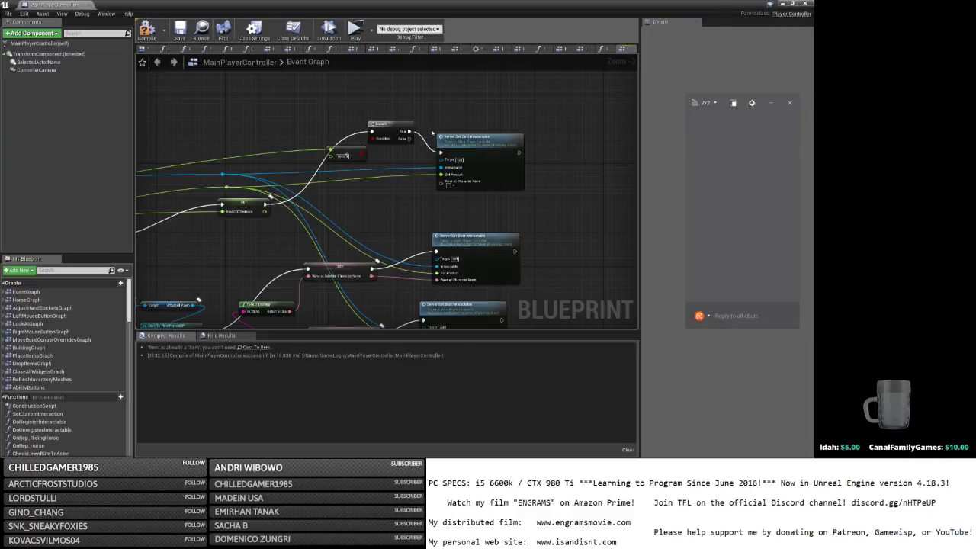
Copy the top Server Set Best Interactable node and wire the Branch into the copy.
{"action": "left_click", "coordinate": [449, 145]}
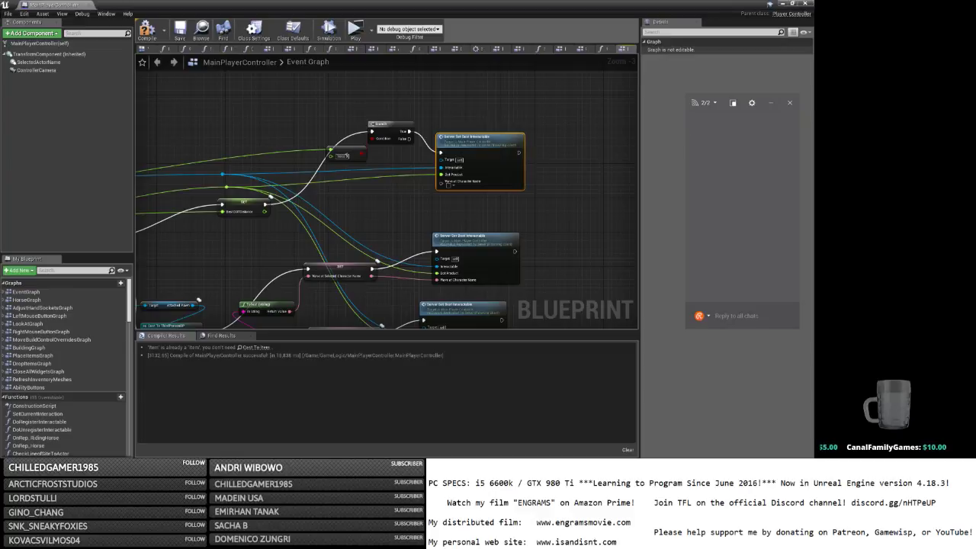
{"action": "right_click_drag", "start_coordinate": [500, 115], "coordinate": [495, 138]}
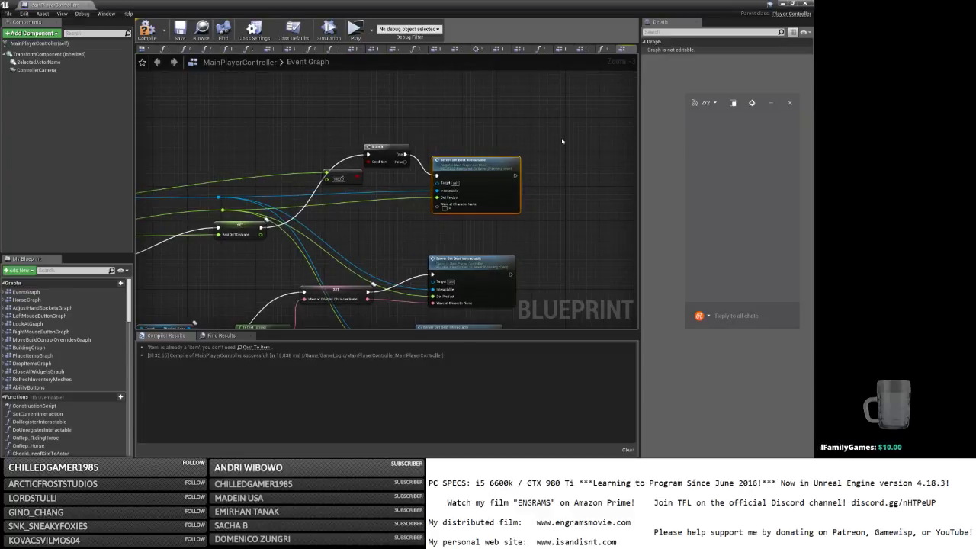
{"action": "key", "text": "ctrl+c"}
{"action": "key", "text": "ctrl+v"}
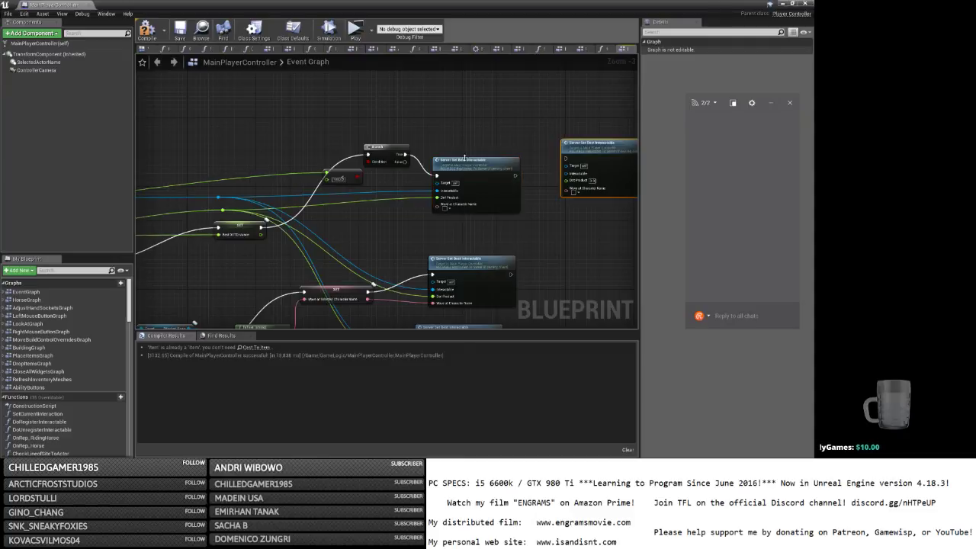
{"action": "left_click_drag", "start_coordinate": [404, 162], "coordinate": [566, 160]}
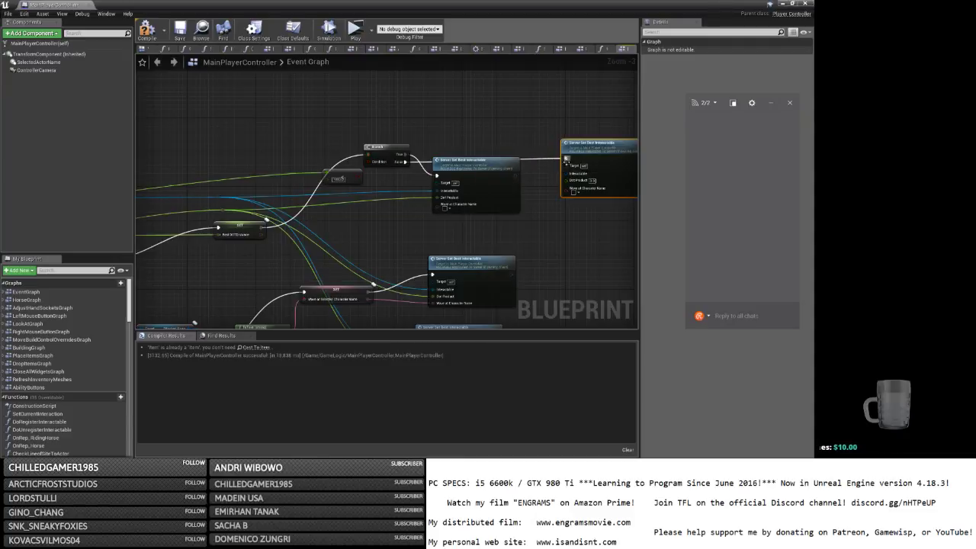
{"action": "right_click_drag", "start_coordinate": [529, 193], "coordinate": [436, 170]}
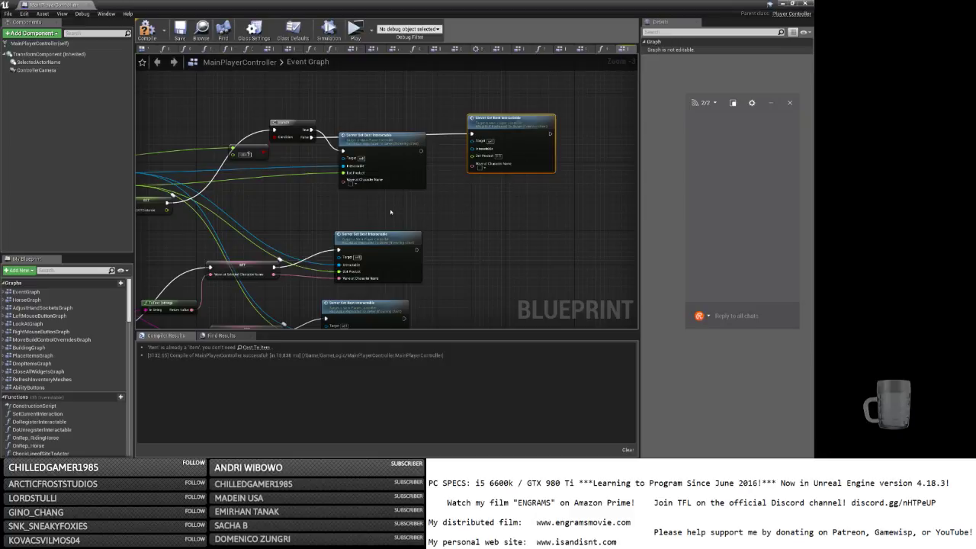
Duplicate the Branch and comparison, route SET through it via a reroute, and wire True/False to both Server Set nodes.
{"action": "left_click_drag", "start_coordinate": [396, 256], "coordinate": [507, 259]}
{"action": "left_click_drag", "start_coordinate": [222, 109], "coordinate": [311, 179]}
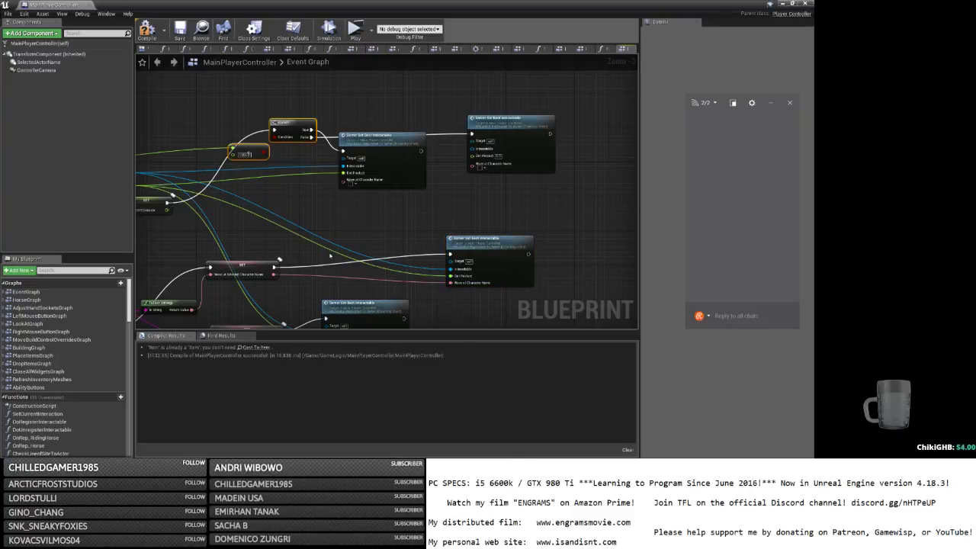
{"action": "key", "text": "ctrl+v"}
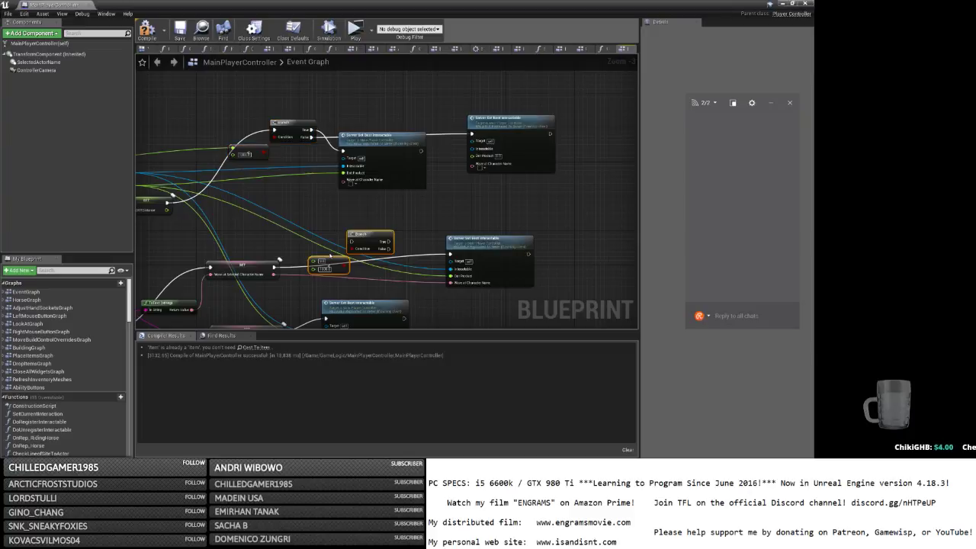
{"action": "left_click_drag", "start_coordinate": [449, 253], "coordinate": [350, 241], "text": "ctrl"}
{"action": "right_click_drag", "start_coordinate": [261, 219], "coordinate": [356, 213]}
{"action": "left_click", "coordinate": [271, 148]}
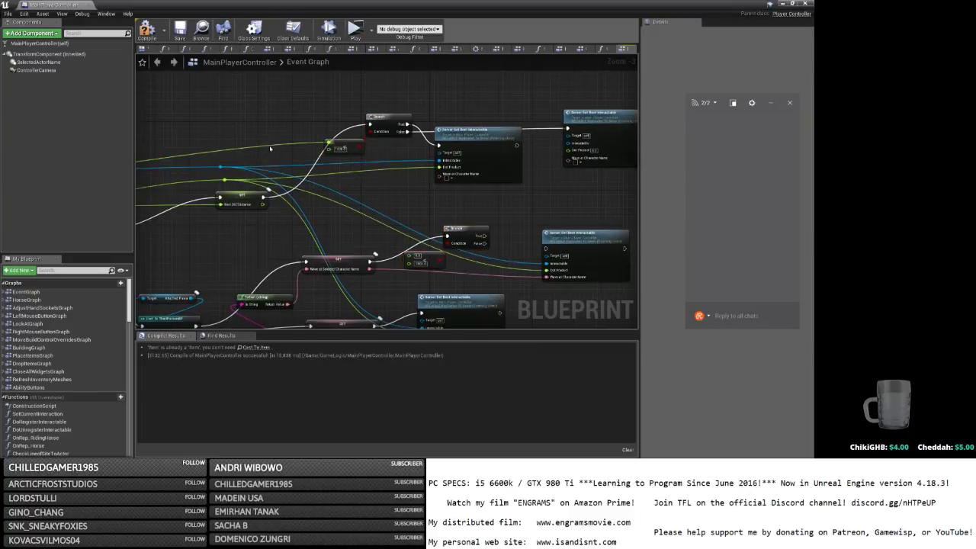
{"action": "double_click", "coordinate": [269, 146]}
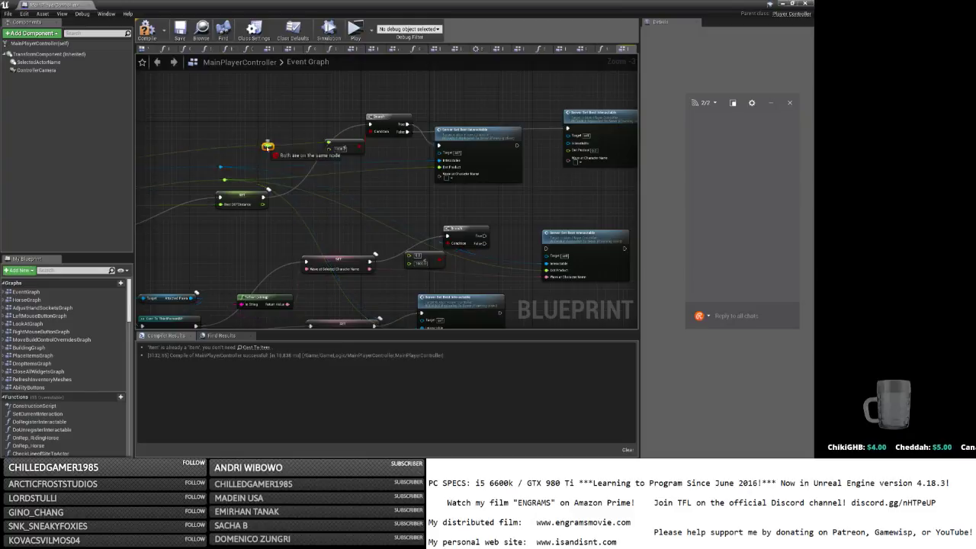
{"action": "left_click_drag", "start_coordinate": [268, 146], "coordinate": [412, 254]}
{"action": "left_click_drag", "start_coordinate": [484, 236], "coordinate": [545, 249]}
{"action": "left_click_drag", "start_coordinate": [485, 243], "coordinate": [567, 136]}
{"action": "right_click_drag", "start_coordinate": [443, 313], "coordinate": [435, 236]}
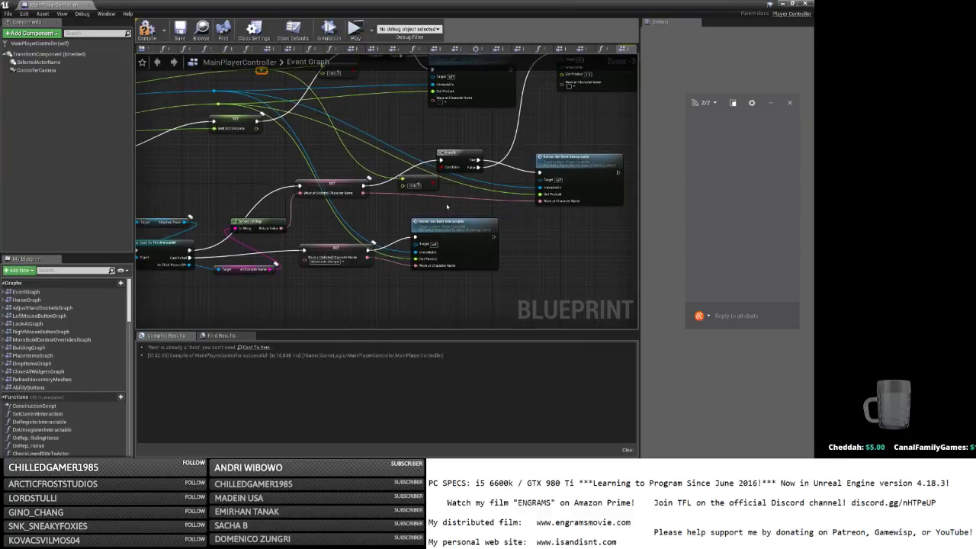
Shift the lower Server Set node right and paste copies of the Branch and reroute nodes.
{"action": "left_click_drag", "start_coordinate": [435, 236], "coordinate": [534, 255]}
{"action": "left_click_drag", "start_coordinate": [491, 144], "coordinate": [392, 199]}
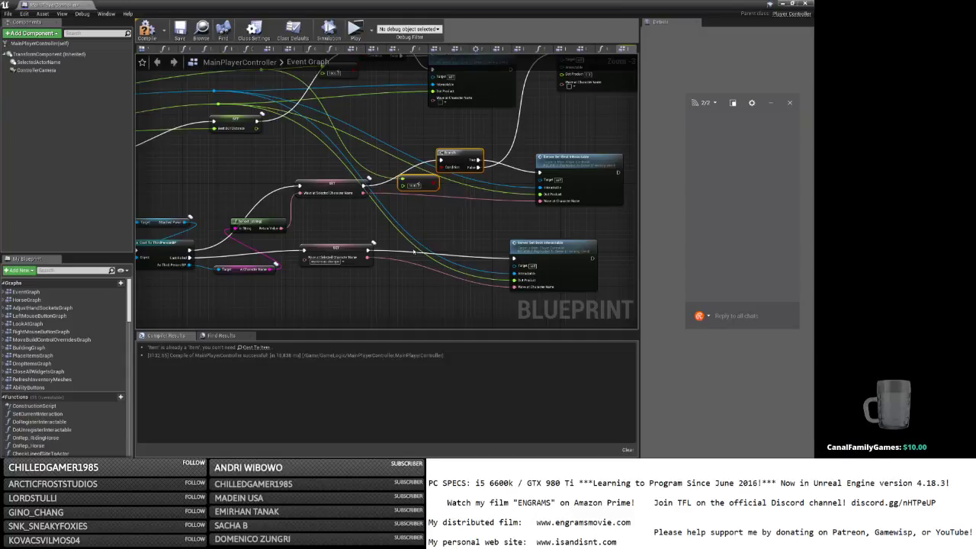
{"action": "key", "text": "ctrl+c"}
{"action": "left_click_drag", "start_coordinate": [533, 243], "coordinate": [595, 242]}
{"action": "key", "text": "ctrl+v"}
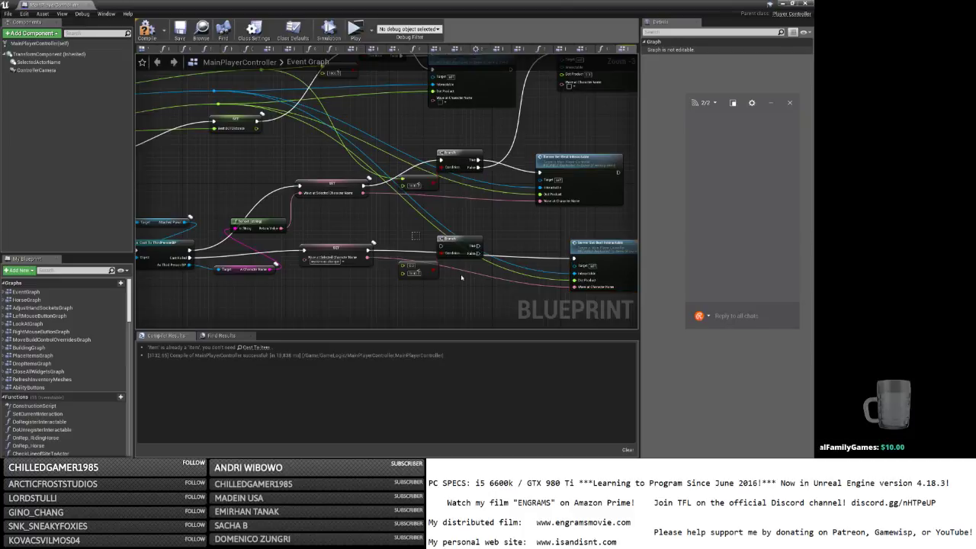
Wire SET and the reroute into the new Branch, then save MainPlayerController and close the blueprint.
{"action": "left_click_drag", "start_coordinate": [458, 250], "coordinate": [481, 245]}
{"action": "left_click_drag", "start_coordinate": [371, 250], "coordinate": [574, 258]}
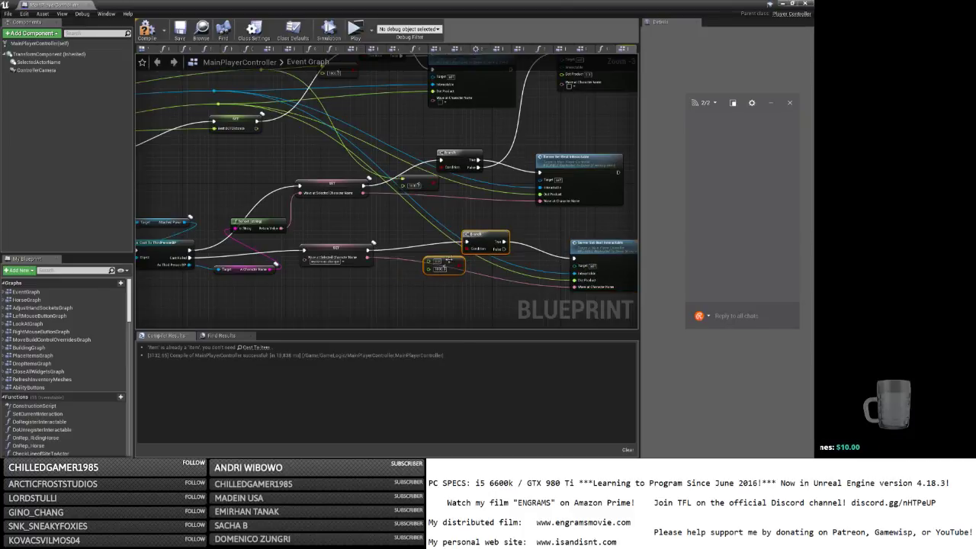
{"action": "left_click_drag", "start_coordinate": [428, 260], "coordinate": [261, 98]}
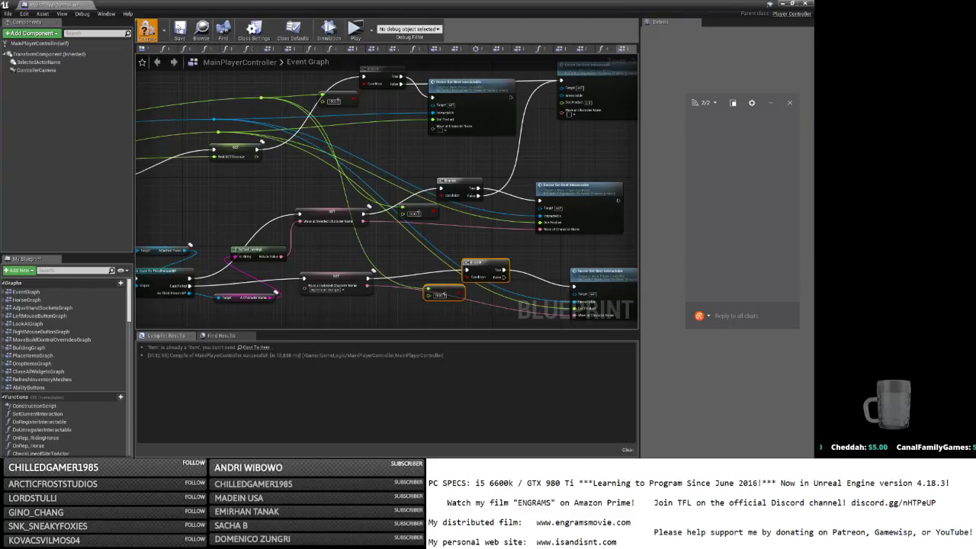
{"action": "left_click", "coordinate": [180, 29]}
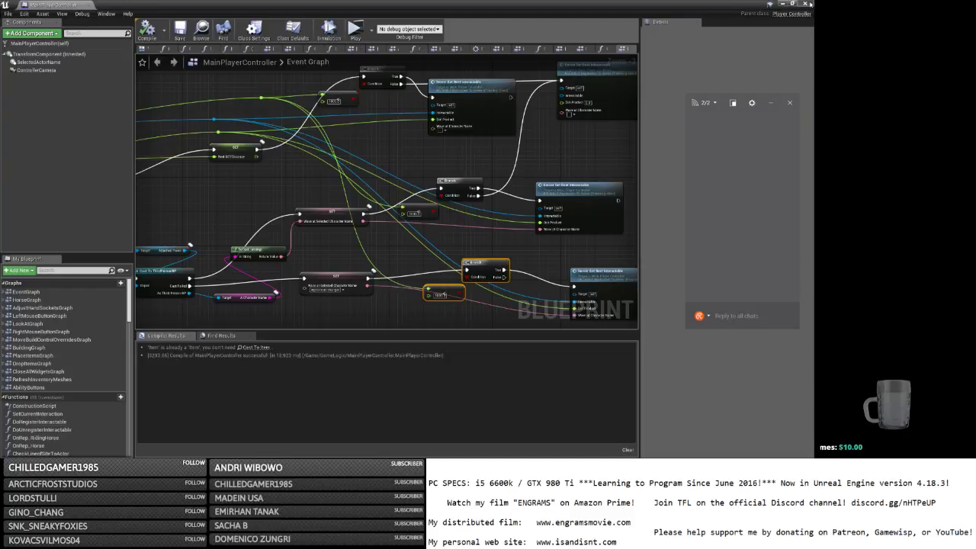
{"action": "left_click", "coordinate": [804, 4]}
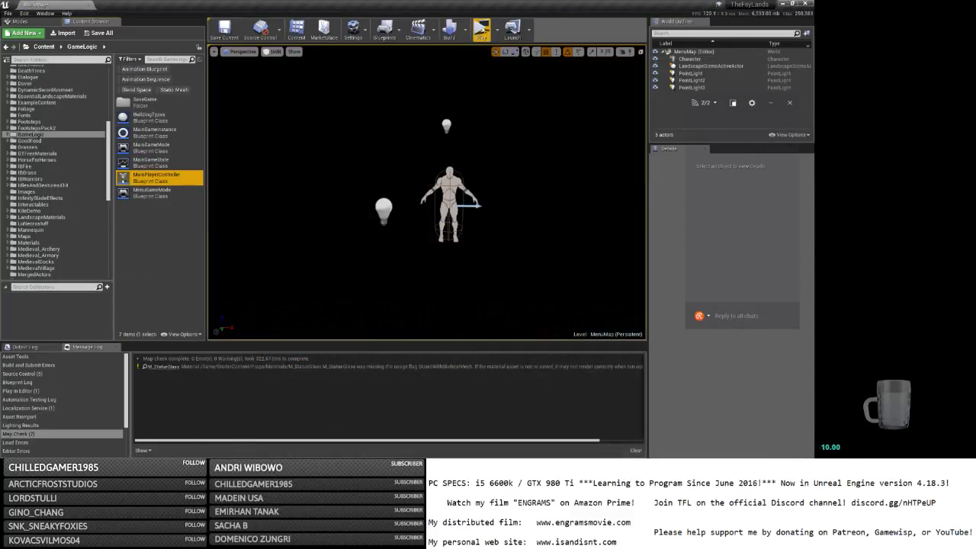
Launch the level standalone, maximize the game window, and log in with a character name and password.
{"action": "left_click", "coordinate": [481, 30]}
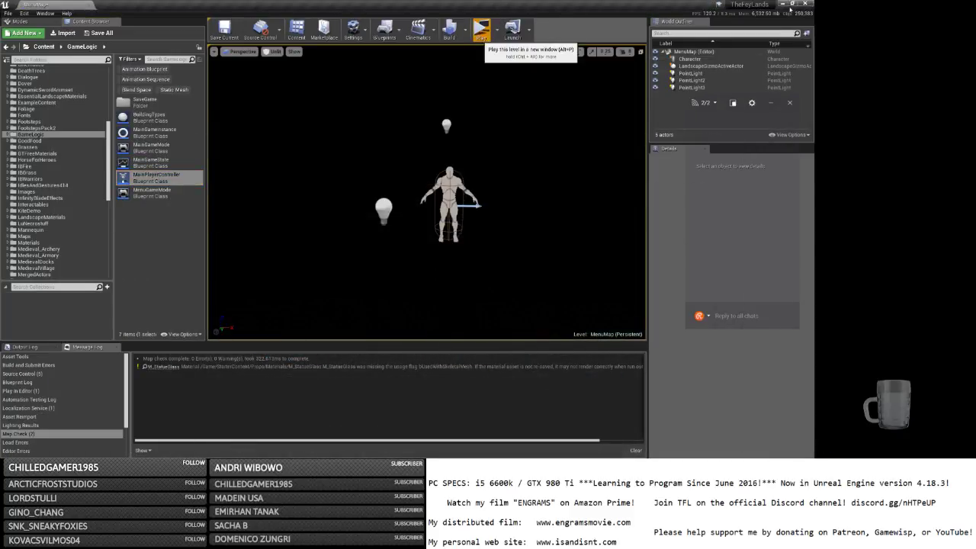
{"action": "left_click", "coordinate": [782, 5]}
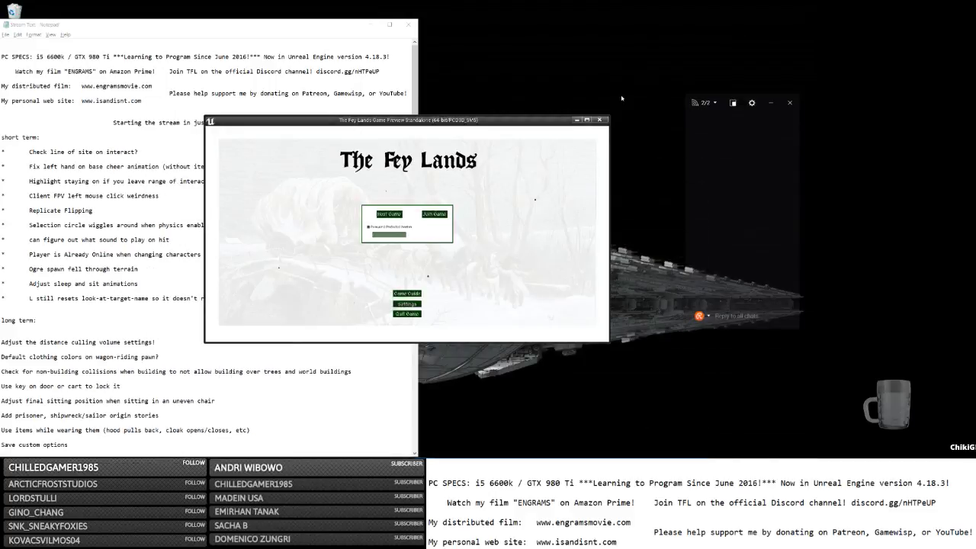
{"action": "left_click", "coordinate": [587, 120]}
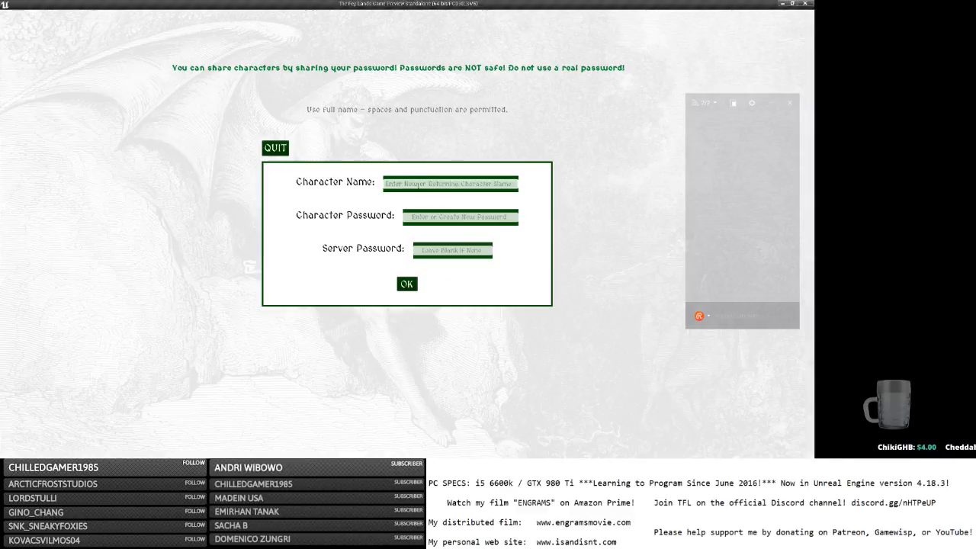
{"action": "left_click", "coordinate": [419, 186]}
{"action": "type", "text": "a"}
{"action": "key", "text": "Tab"}
{"action": "type", "text": "a"}
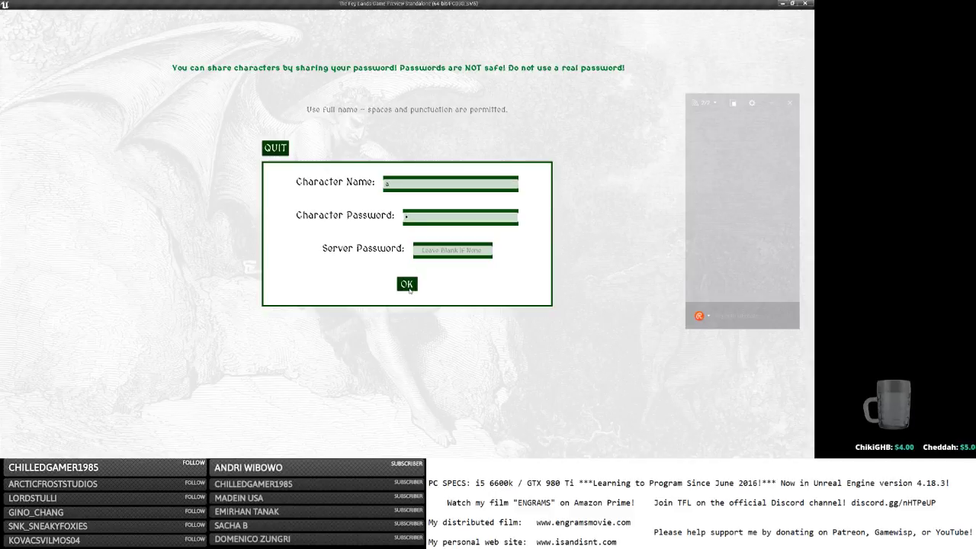
{"action": "left_click", "coordinate": [409, 290]}
Switch to the streaming software and minimize it to return to the game.
{"action": "key", "text": "alt+Tab"}
{"action": "left_click", "coordinate": [348, 307]}
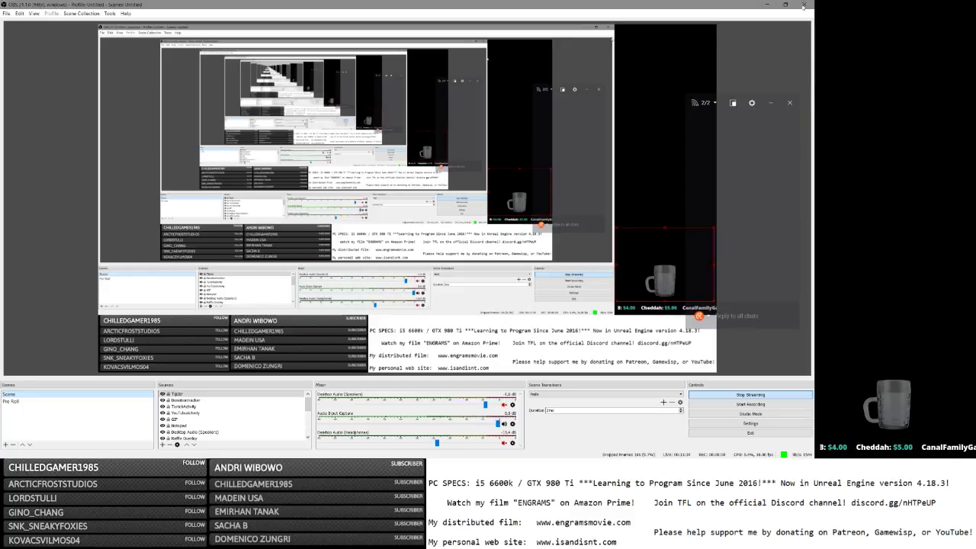
{"action": "left_click", "coordinate": [766, 5]}
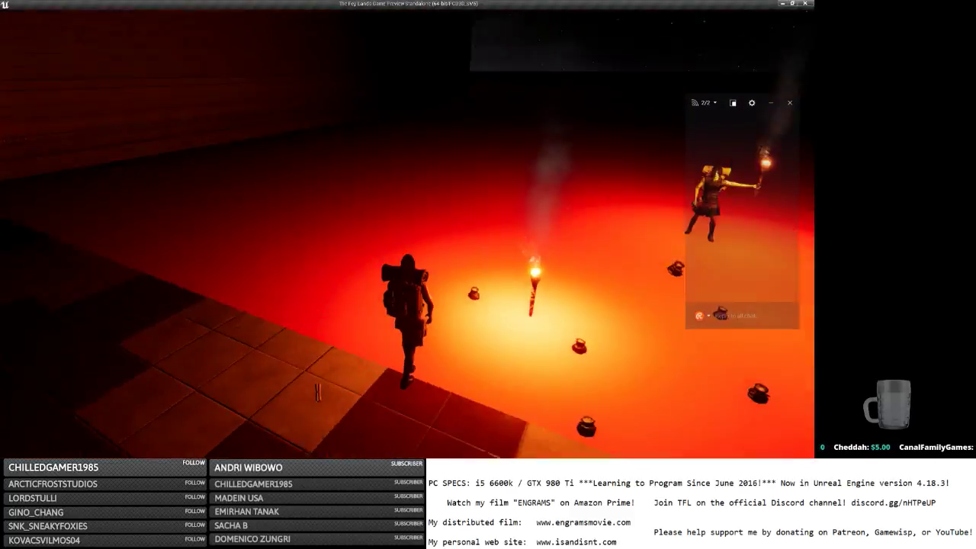
Walk repeatedly toward and away from the torches and figures to check the smoke.
{"action": "key", "text": "s"}
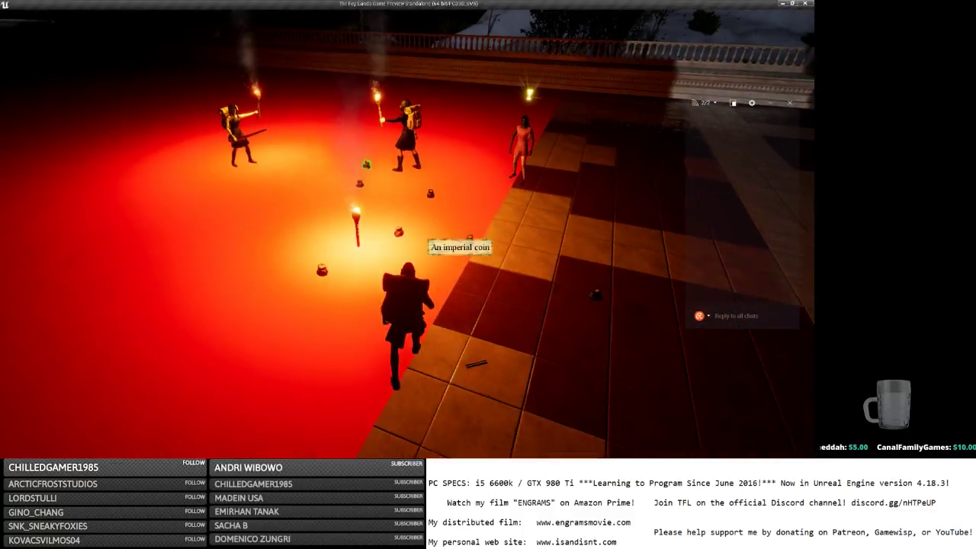
{"action": "key", "text": "s"}
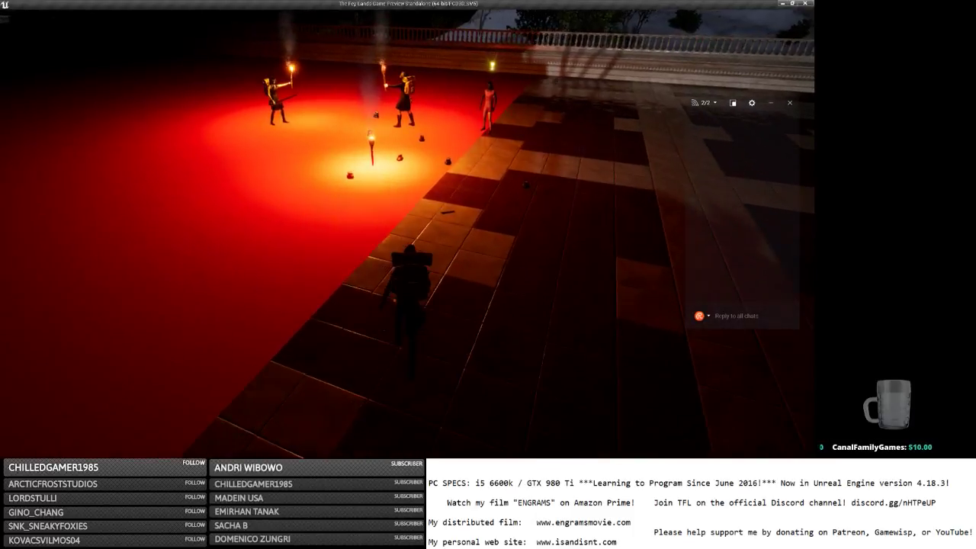
{"action": "key", "text": "w"}
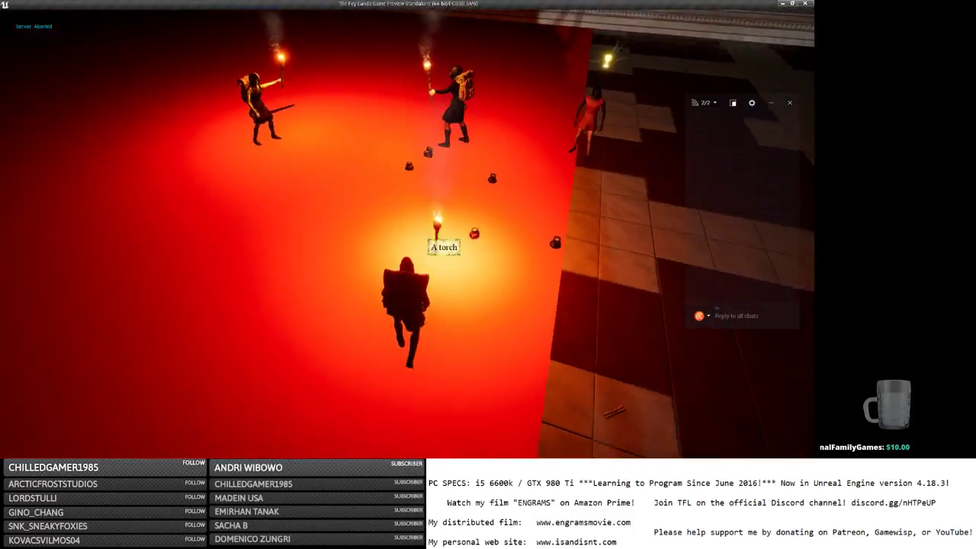
{"action": "key", "text": "s"}
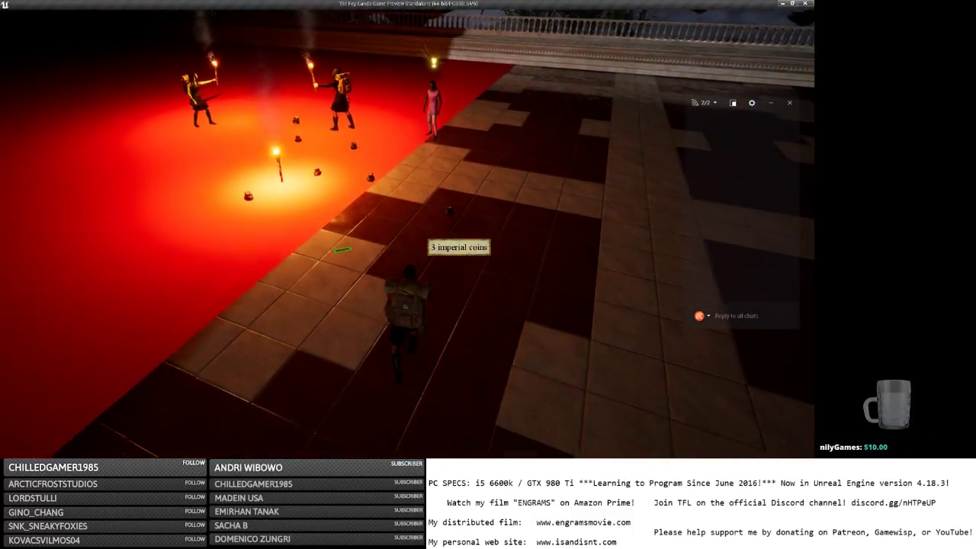
{"action": "key", "text": "s"}
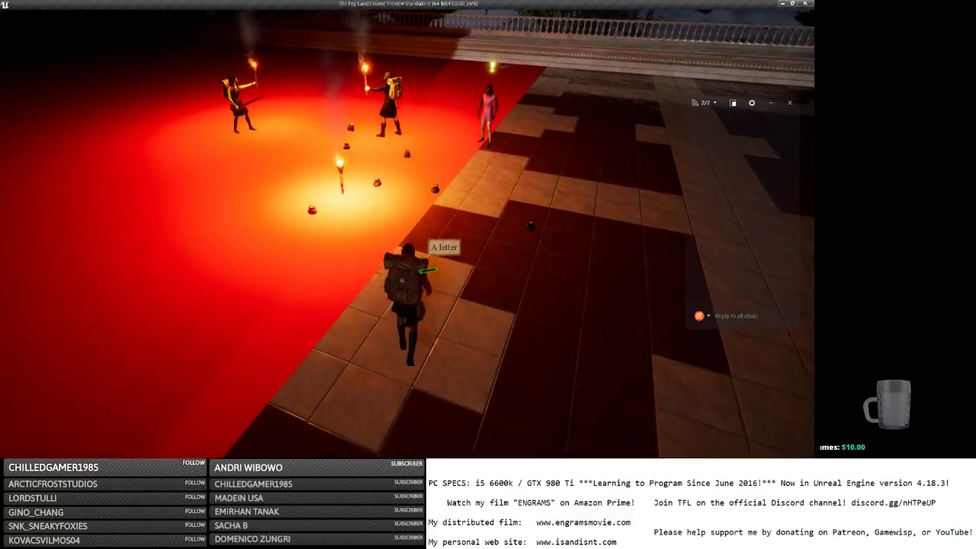
{"action": "key", "text": "s"}
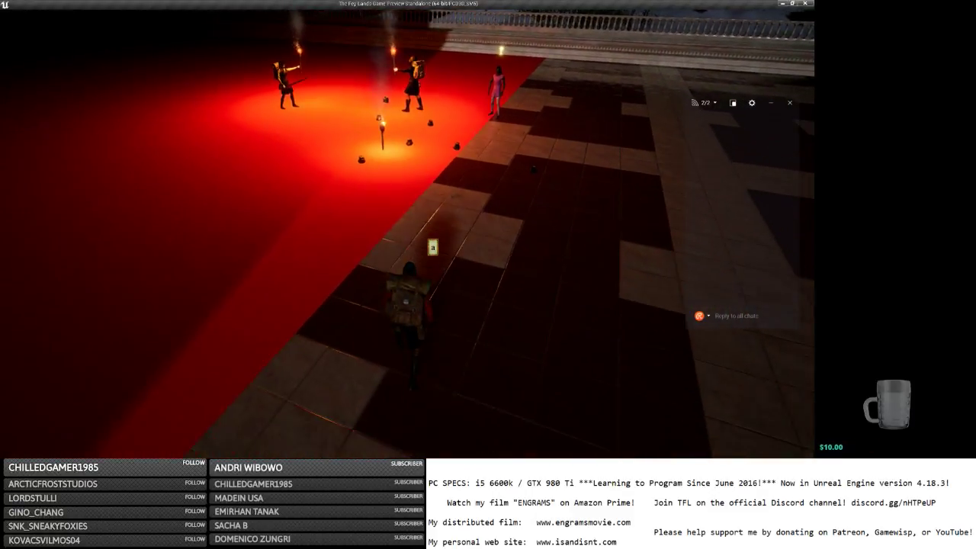
{"action": "key", "text": "w"}
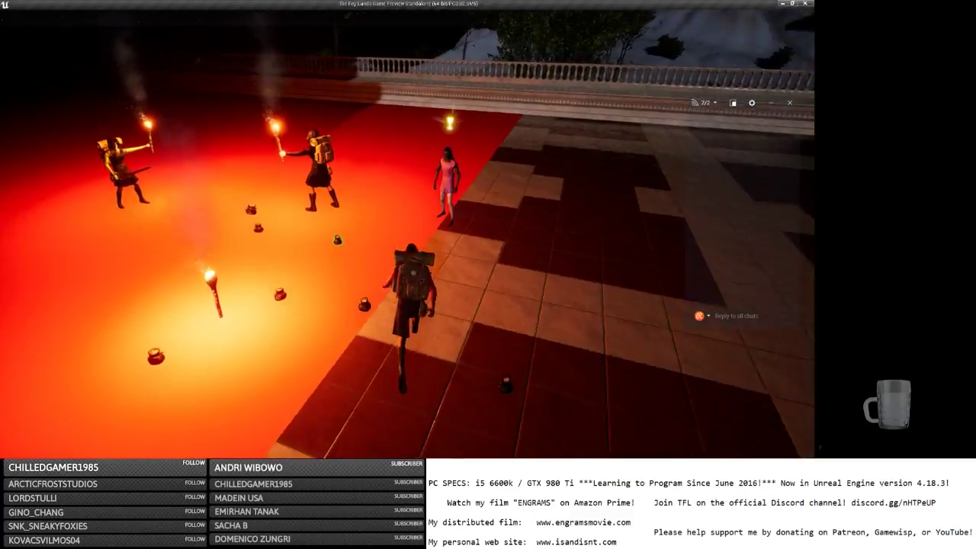
{"action": "key", "text": "s"}
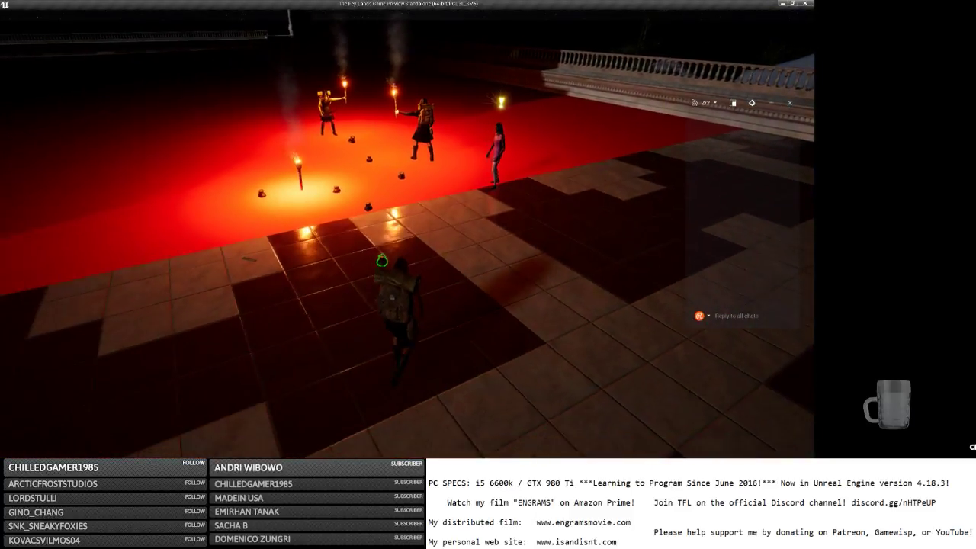
{"action": "key", "text": "a"}
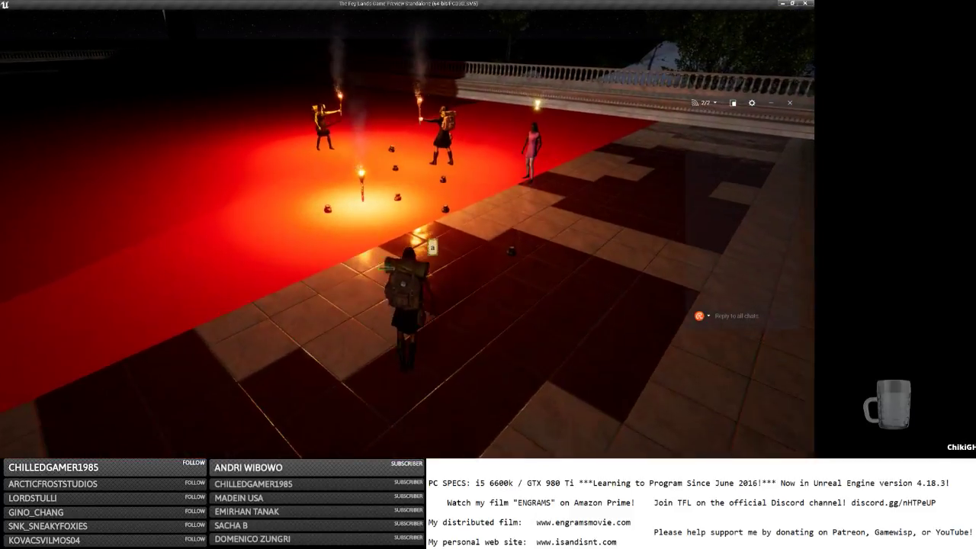
{"action": "key", "text": "w"}
{"action": "key", "text": "s"}
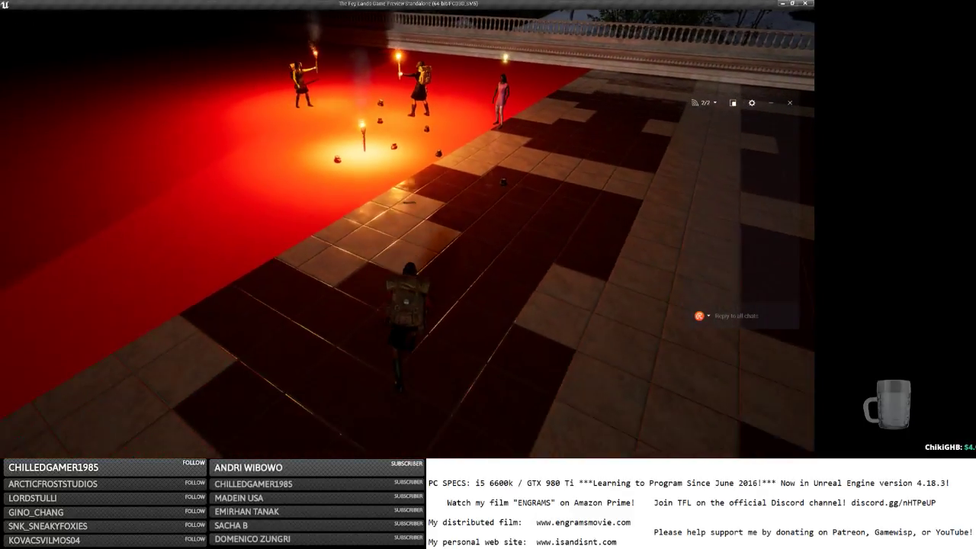
{"action": "key", "text": "w"}
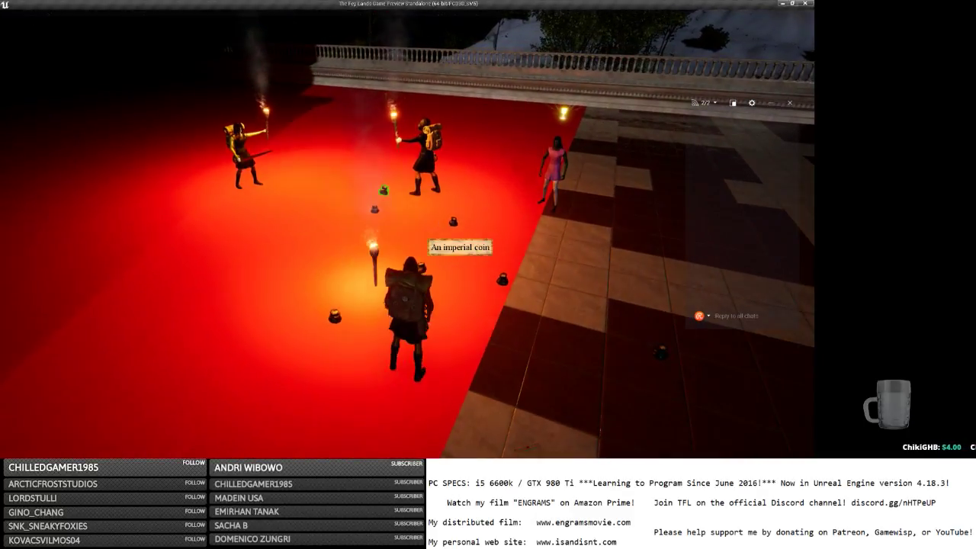
{"action": "key", "text": "s"}
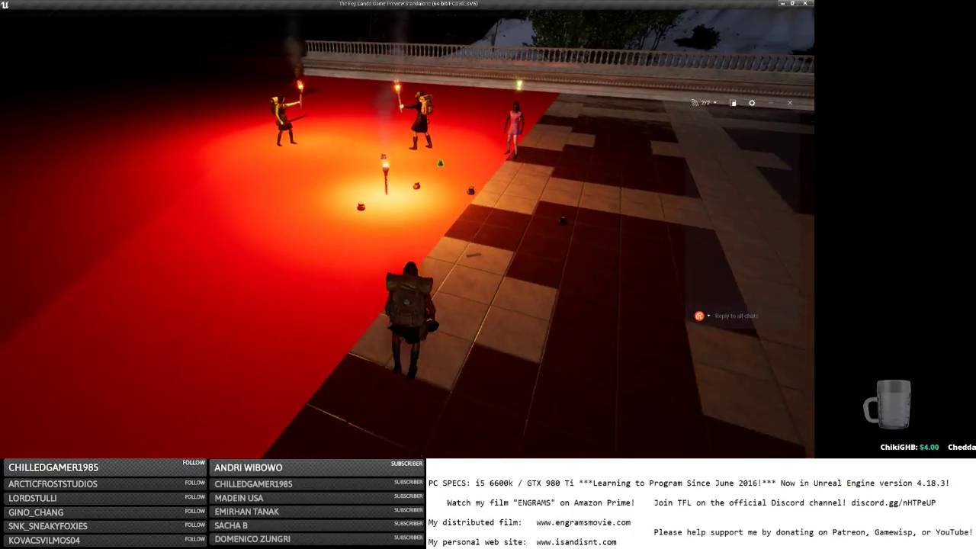
{"action": "key", "text": "w"}
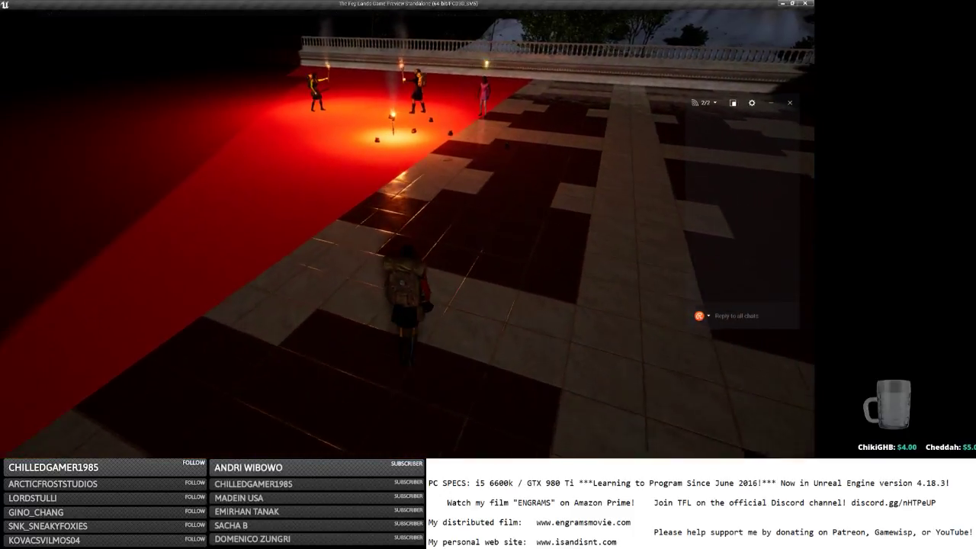
{"action": "key", "text": "s"}
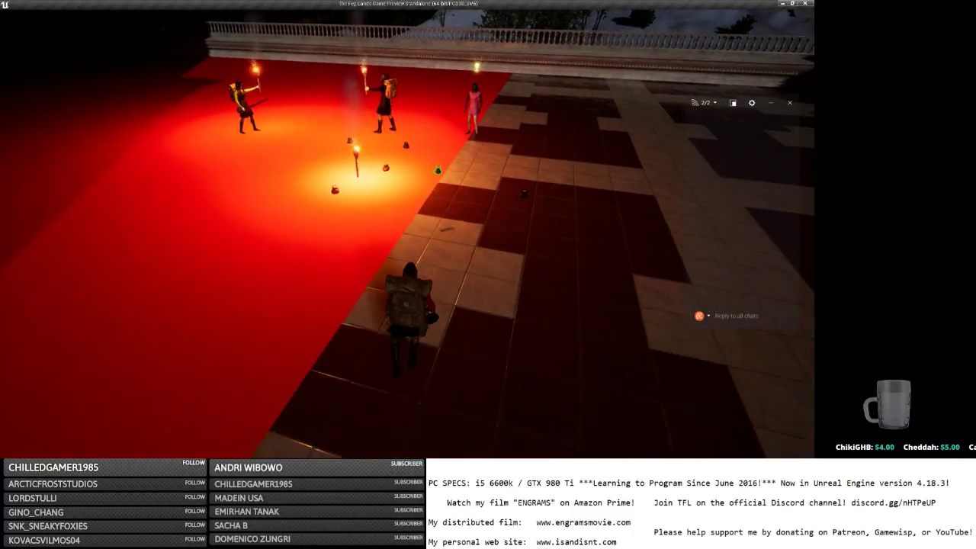
{"action": "key", "text": "s"}
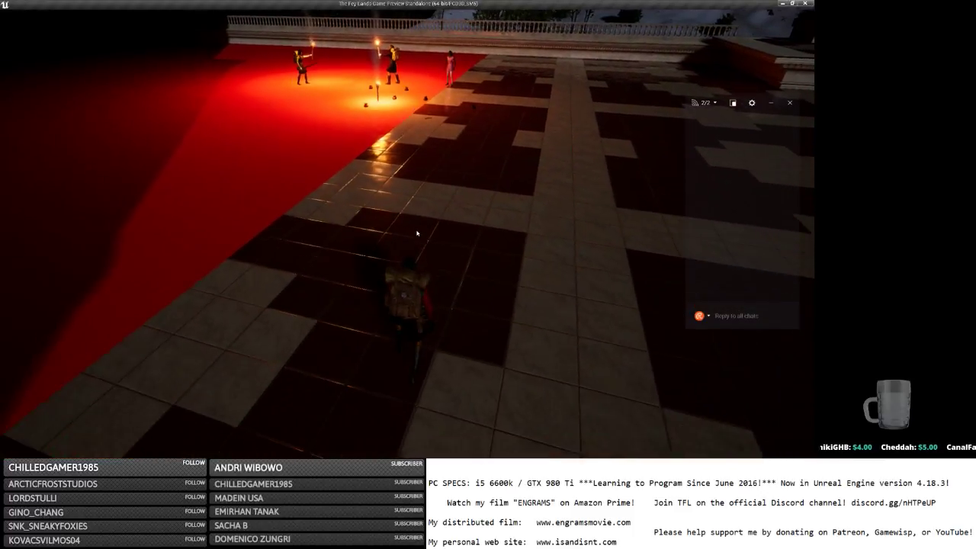
Save and quit to the main menu, close the game window, and switch applications.
{"action": "key", "text": "Escape"}
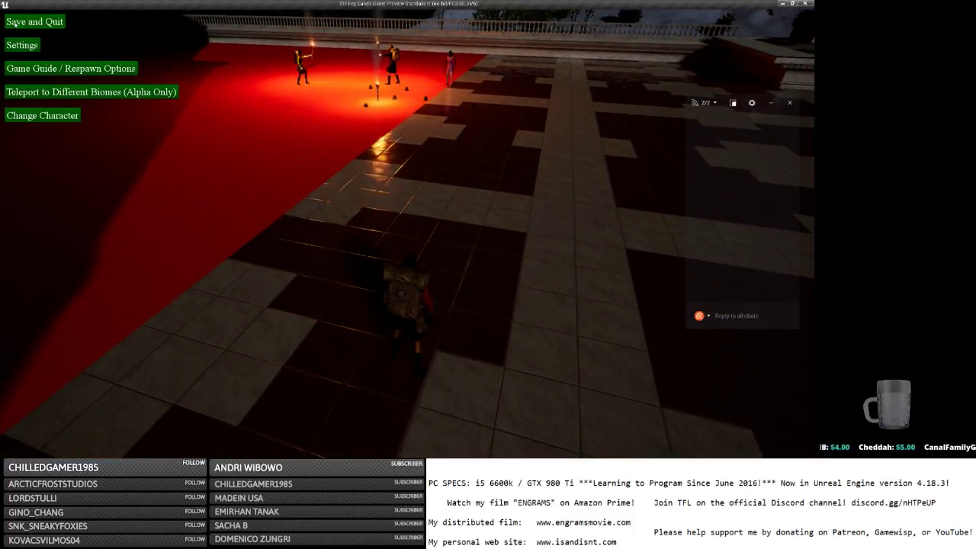
{"action": "left_click", "coordinate": [15, 23]}
{"action": "left_click", "coordinate": [806, 4]}
{"action": "key", "text": "alt+Tab"}
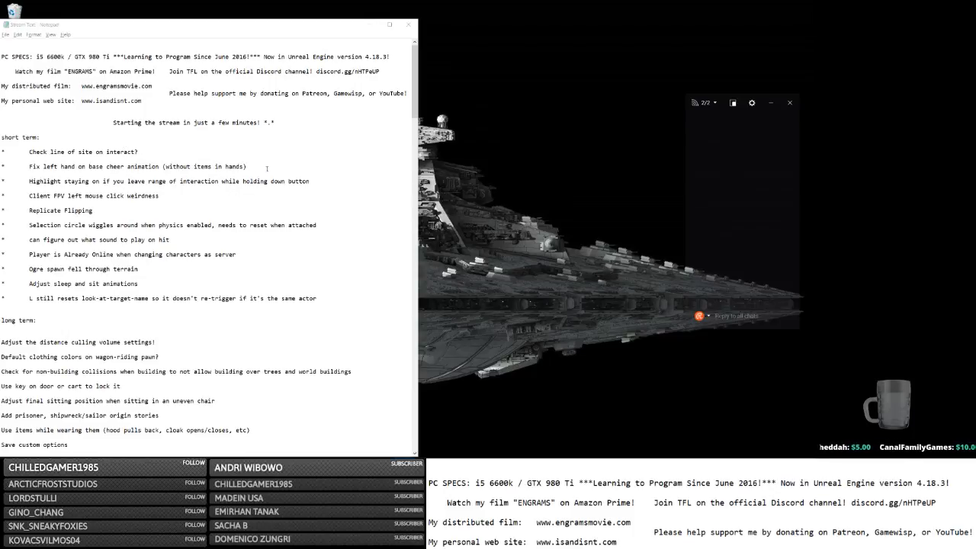
Delete the finished 'Highlight staying on' to-do line and switch away from the notes.
{"action": "left_click_drag", "start_coordinate": [315, 181], "coordinate": [313, 175]}
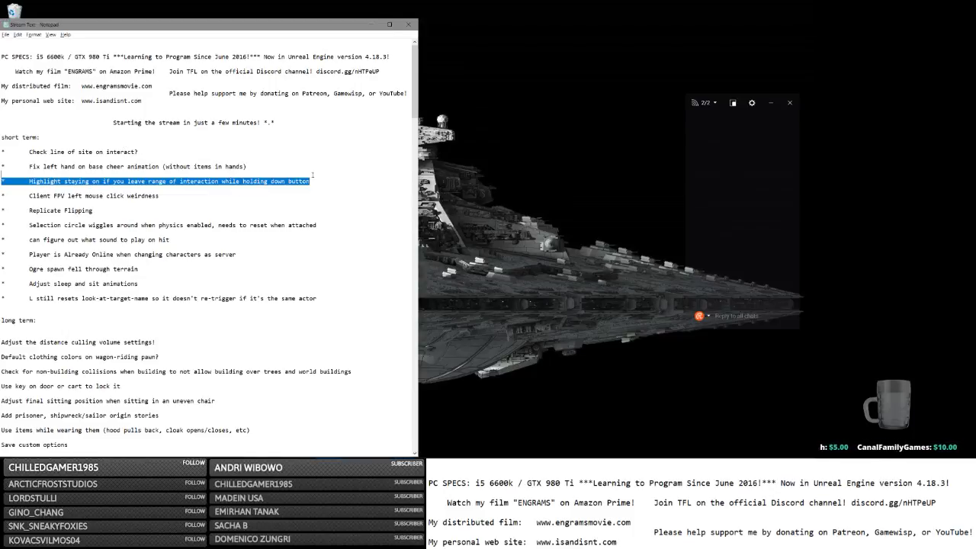
{"action": "key", "text": "BackSpace"}
{"action": "key", "text": "BackSpace"}
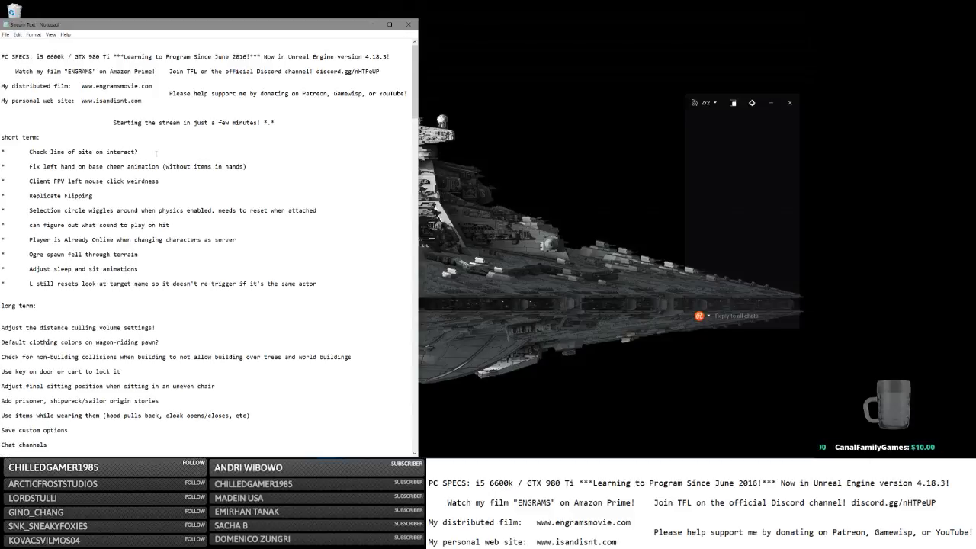
{"action": "key", "text": "alt+Tab"}
Save MenuMap, launch a standalone preview, and enlarge it to fill the screen.
{"action": "left_click", "coordinate": [398, 221]}
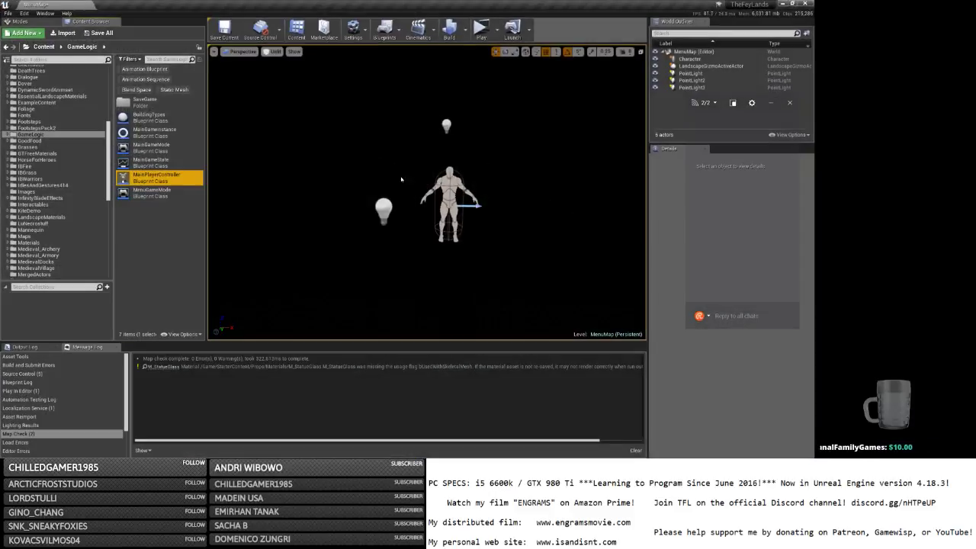
{"action": "left_click", "coordinate": [225, 29]}
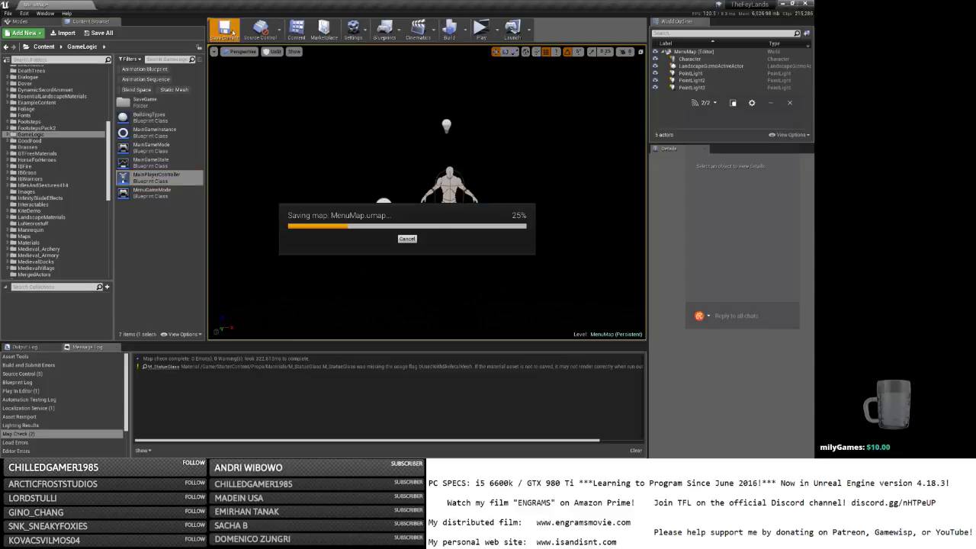
{"action": "left_click", "coordinate": [481, 31]}
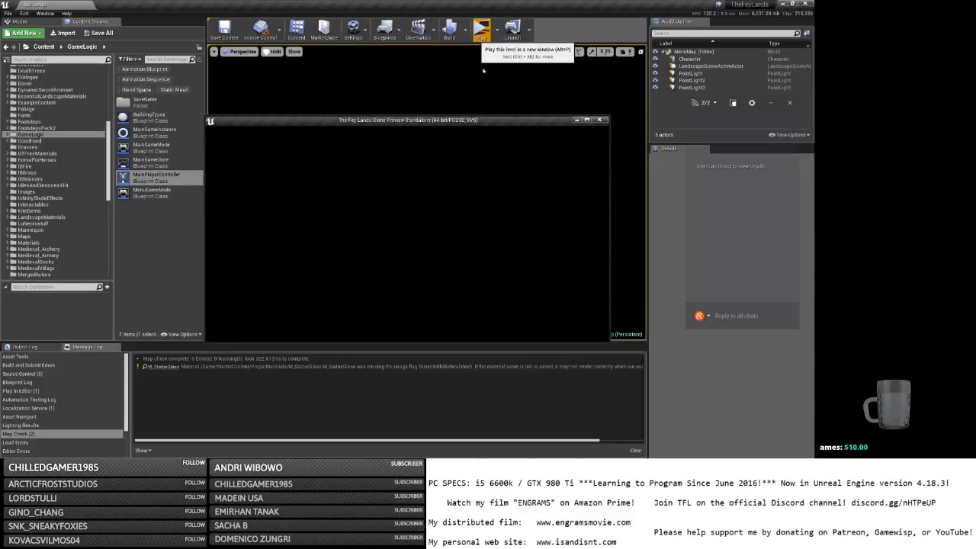
{"action": "left_click", "coordinate": [783, 4]}
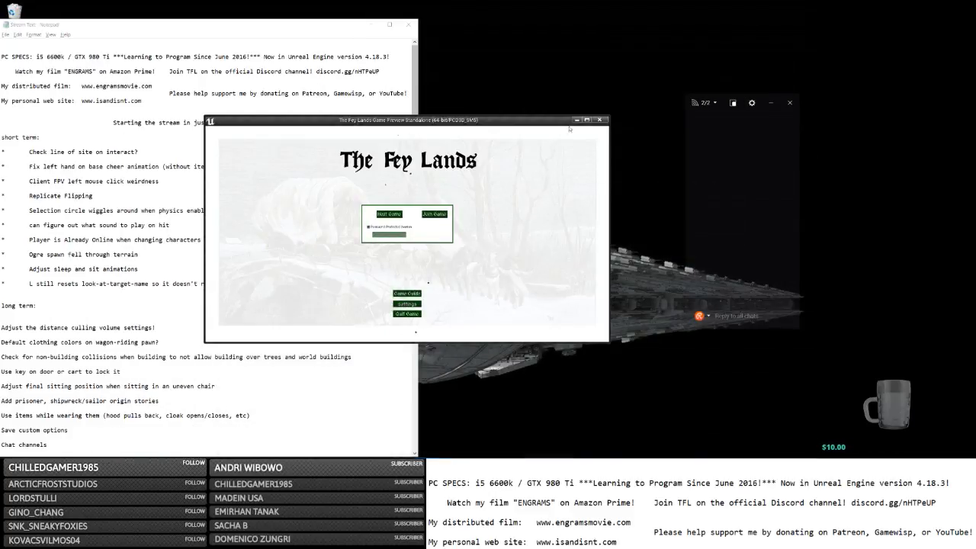
{"action": "left_click", "coordinate": [587, 121]}
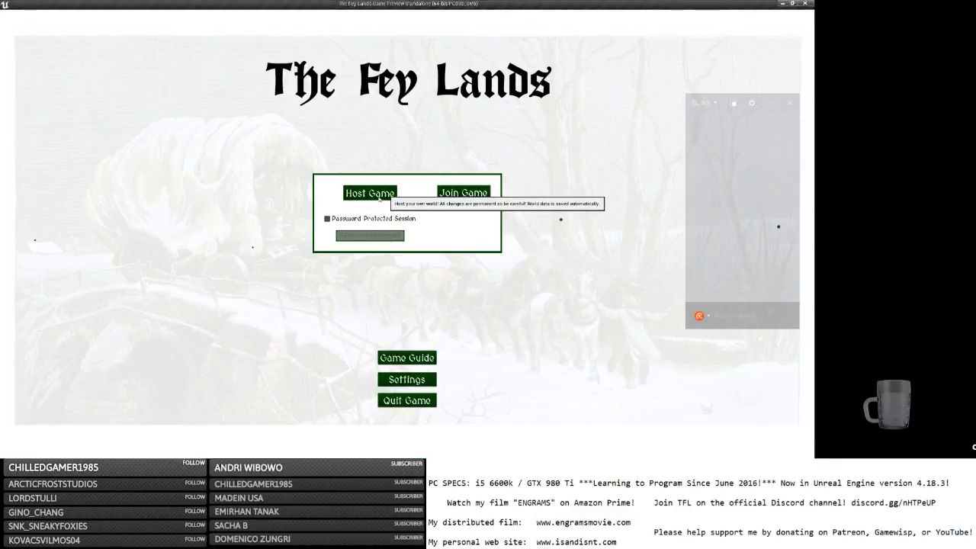
Host a game, log in, and walk back and forth up to the small wooden door.
{"action": "left_click", "coordinate": [379, 196]}
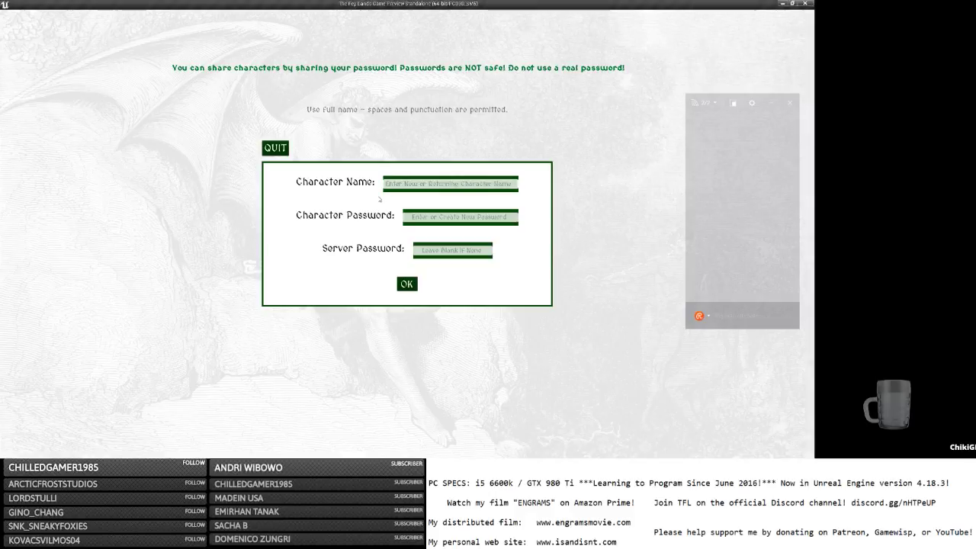
{"action": "key", "text": "Return"}
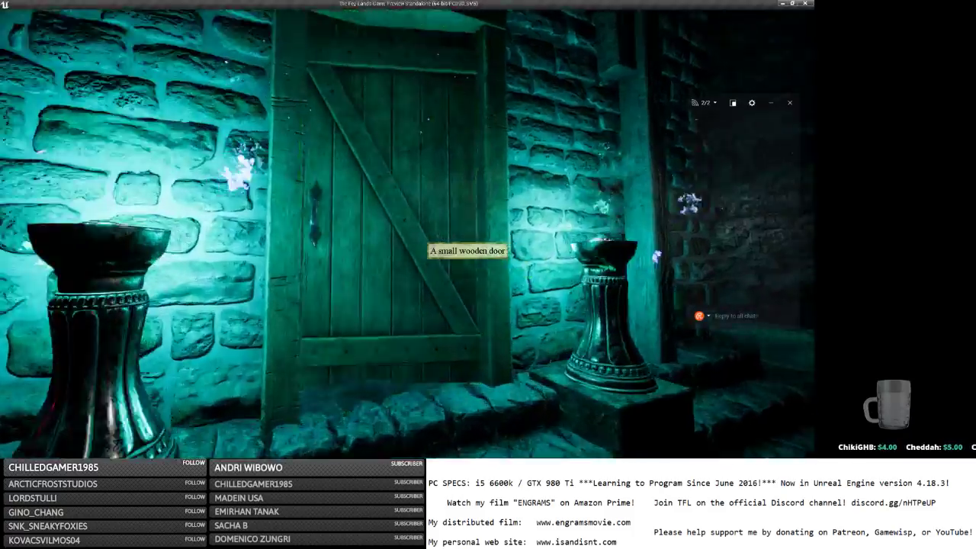
{"action": "key", "text": "e"}
{"action": "key", "text": "s"}
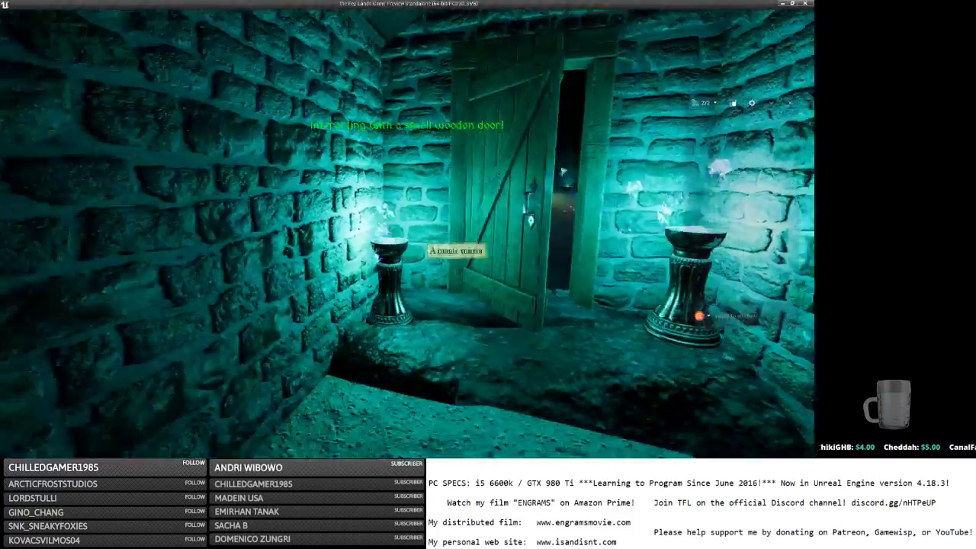
{"action": "key", "text": "w"}
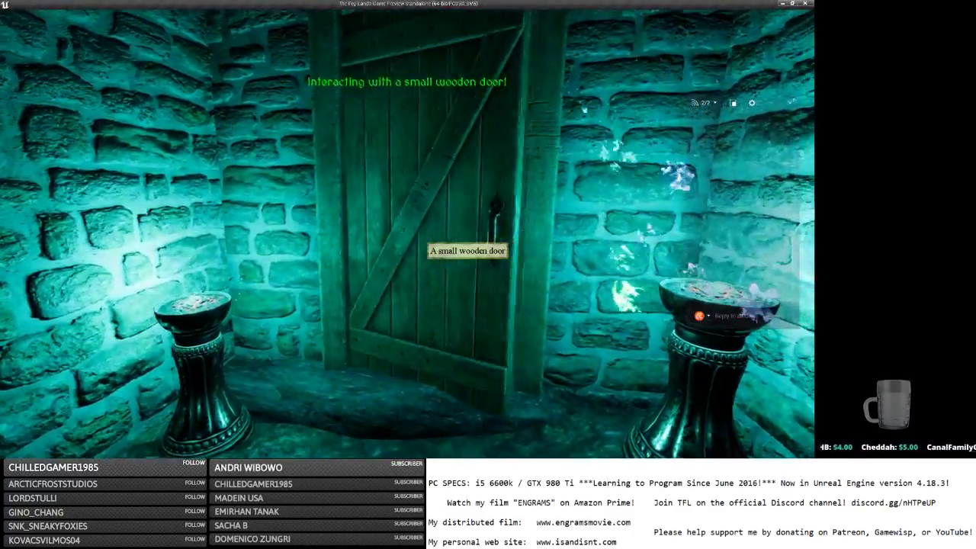
{"action": "key", "text": "w"}
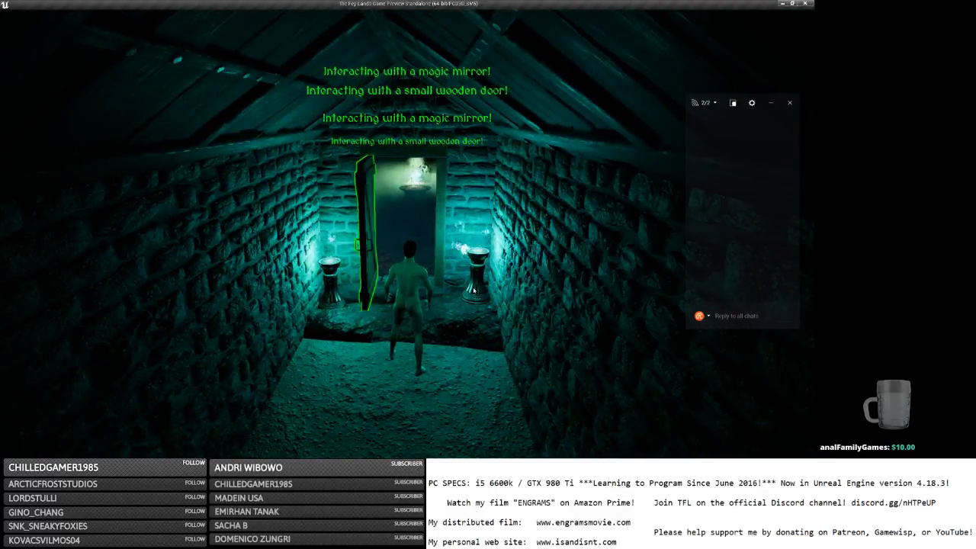
{"action": "key", "text": "s"}
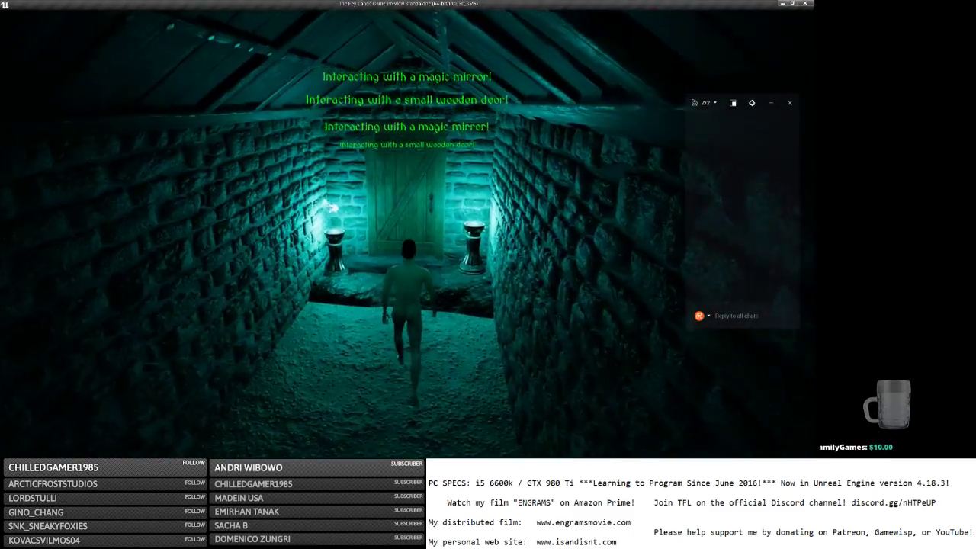
{"action": "key", "text": "w"}
{"action": "key", "text": "s"}
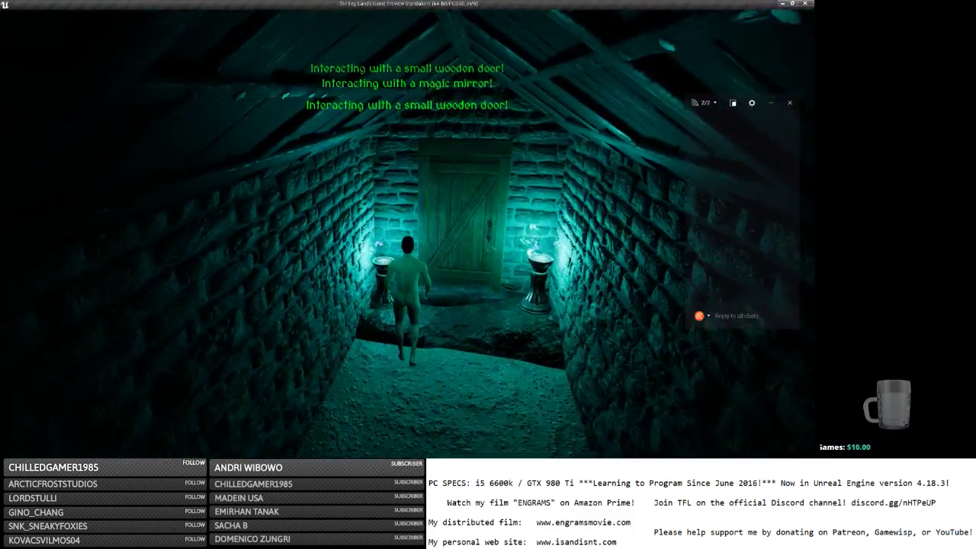
{"action": "key", "text": "w"}
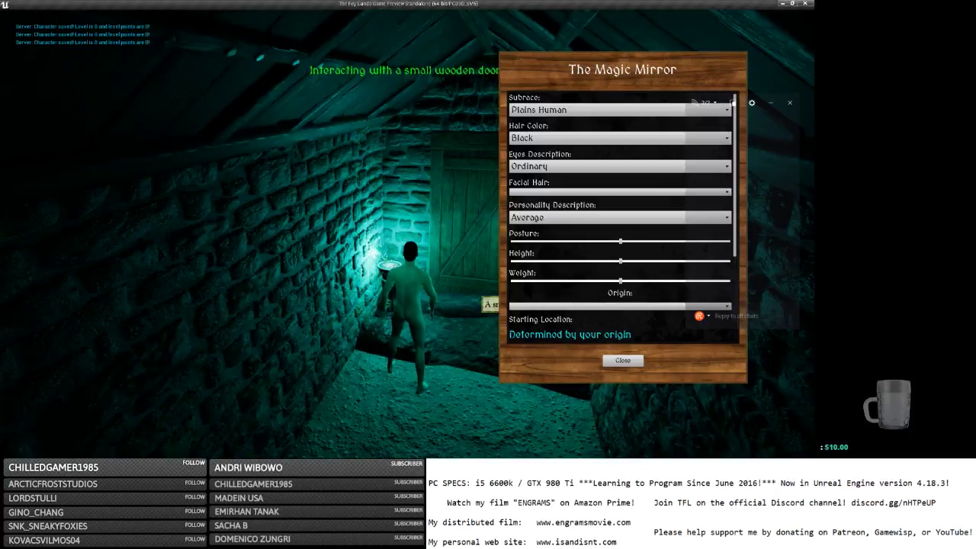
Close the Magic Mirror dialog and go through the small wooden door into the next room.
{"action": "left_click", "coordinate": [621, 359]}
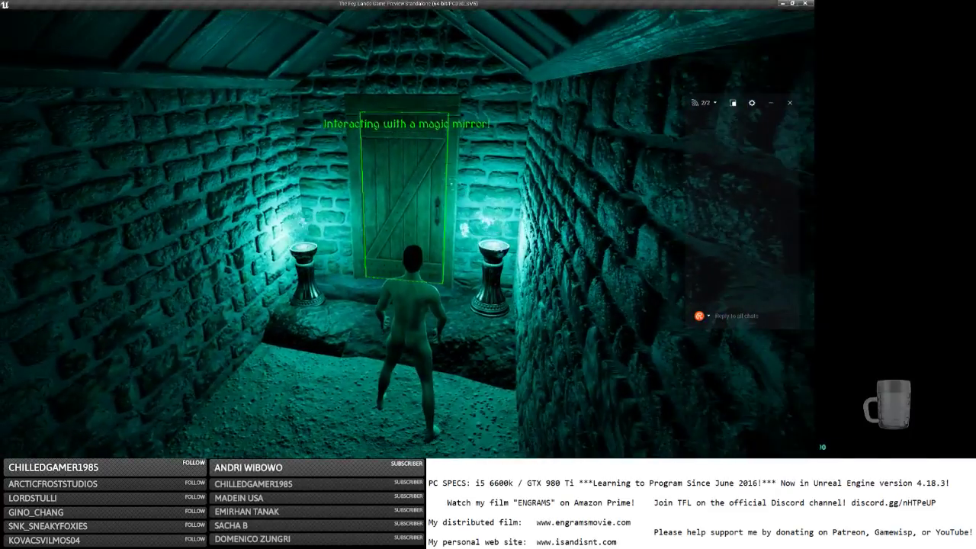
{"action": "key", "text": "s"}
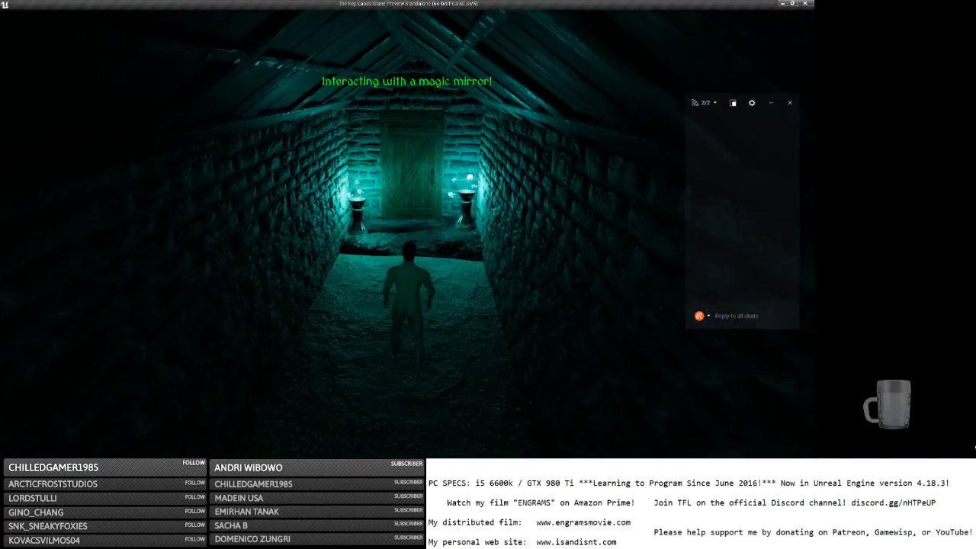
{"action": "key", "text": "w"}
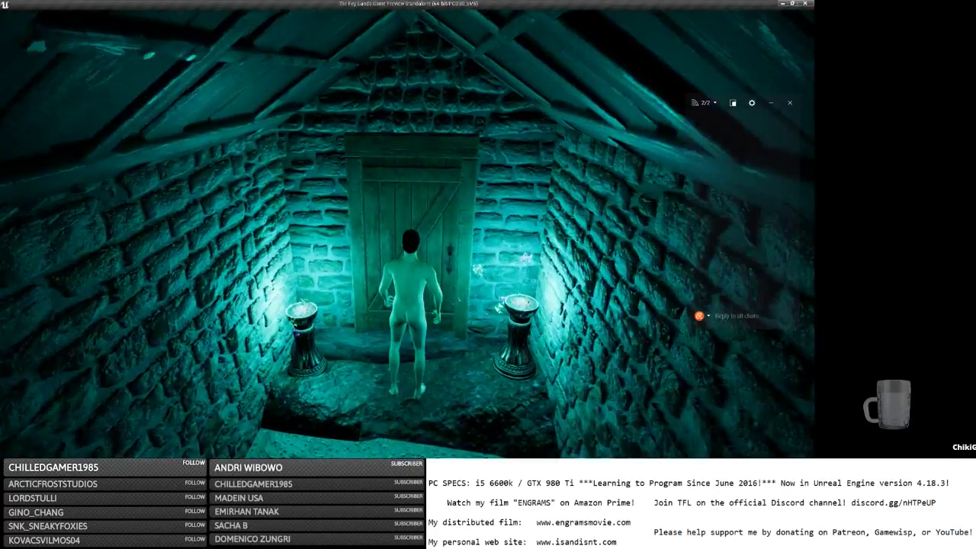
{"action": "key", "text": "w"}
{"action": "key", "text": "e"}
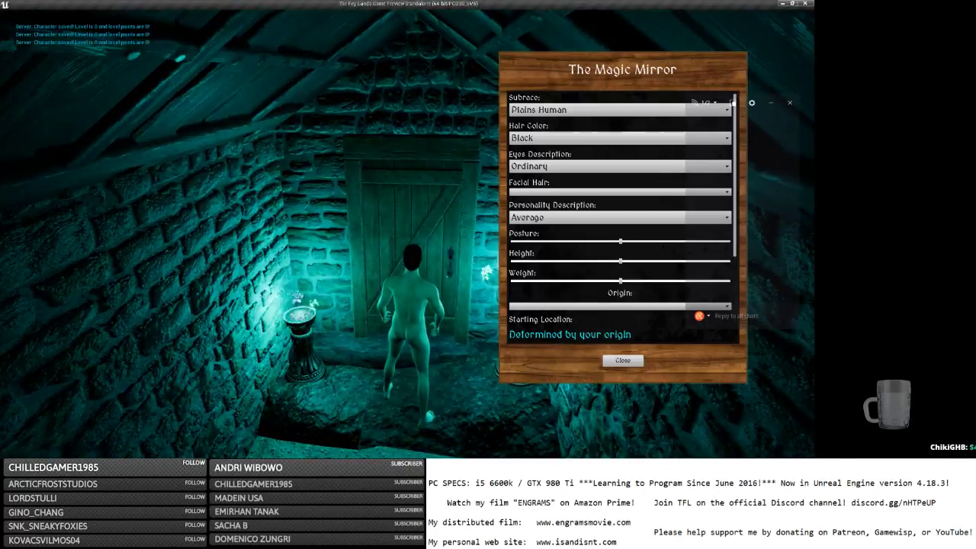
{"action": "key", "text": "e"}
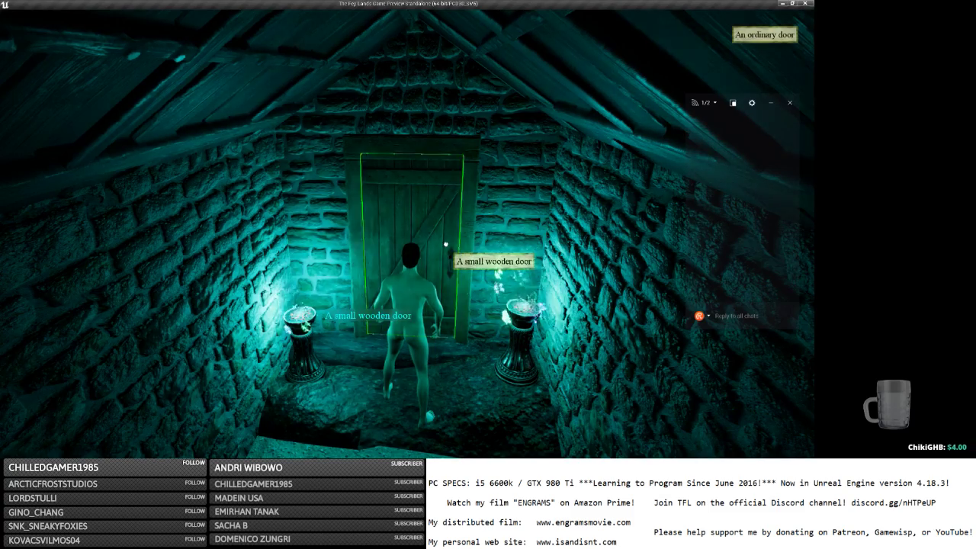
{"action": "key", "text": "e"}
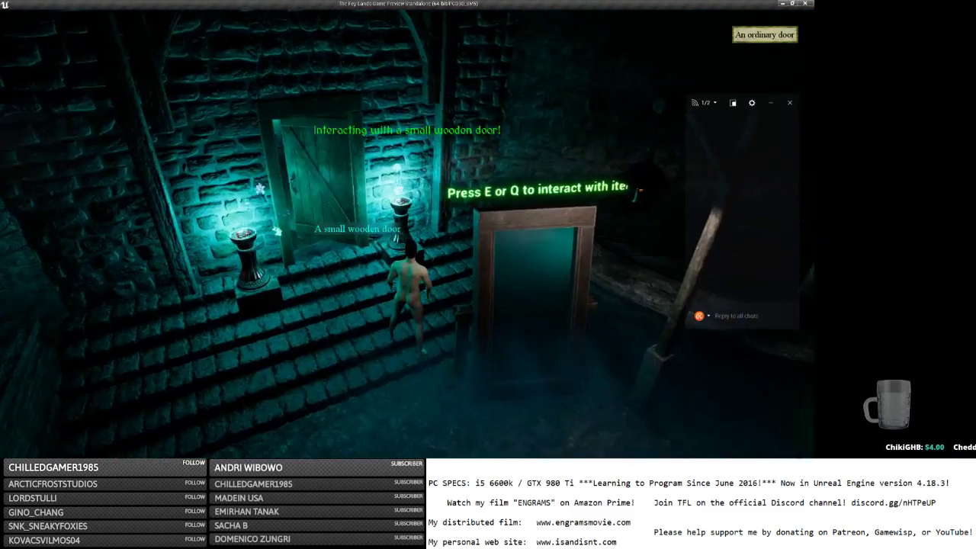
Walk back up the steps, try the wooden door again, and close the Magic Mirror dialog.
{"action": "key", "text": "s"}
{"action": "key", "text": "w"}
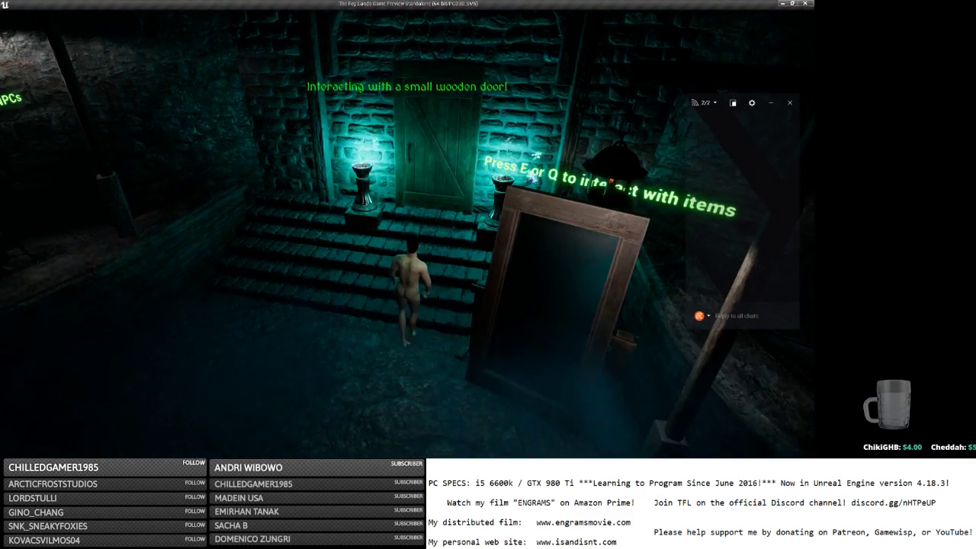
{"action": "key", "text": "w"}
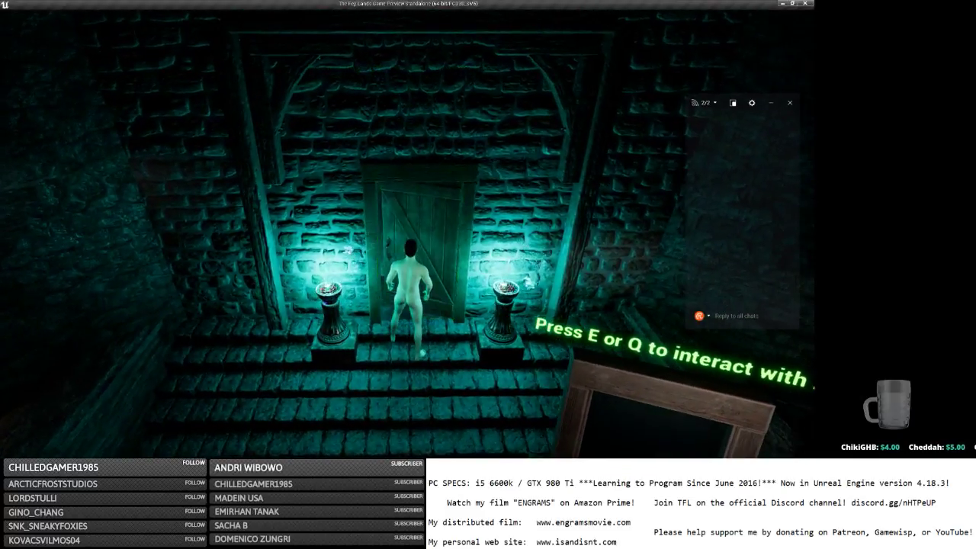
{"action": "key", "text": "e"}
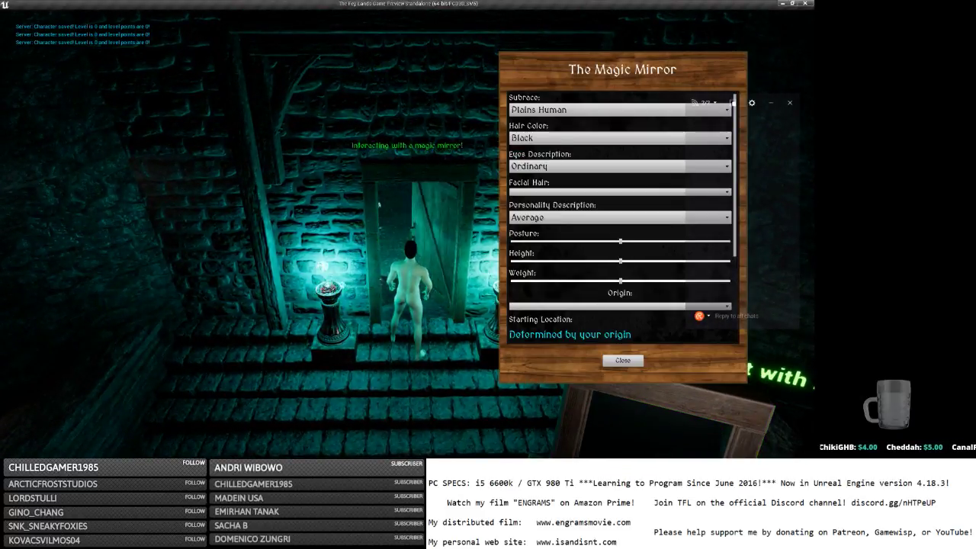
{"action": "left_click", "coordinate": [622, 361]}
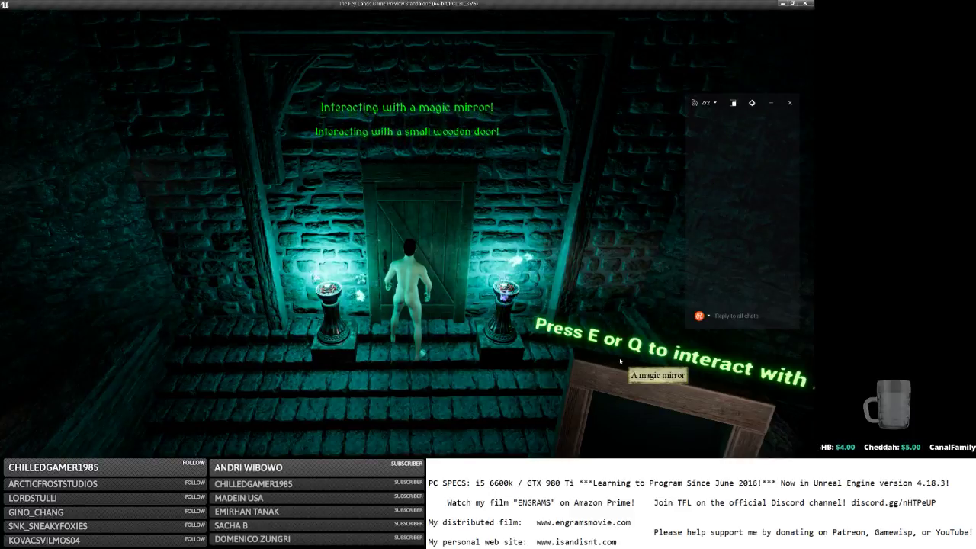
Run past the magic mirror, interact with it, close its dialog and back toward the steps.
{"action": "key", "text": "s"}
{"action": "key", "text": "d"}
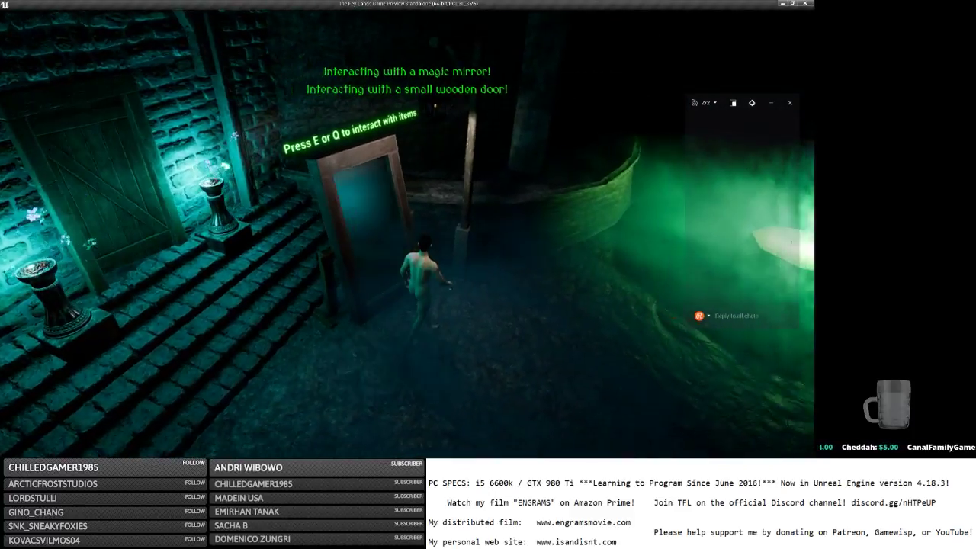
{"action": "key", "text": "w"}
{"action": "key", "text": "e"}
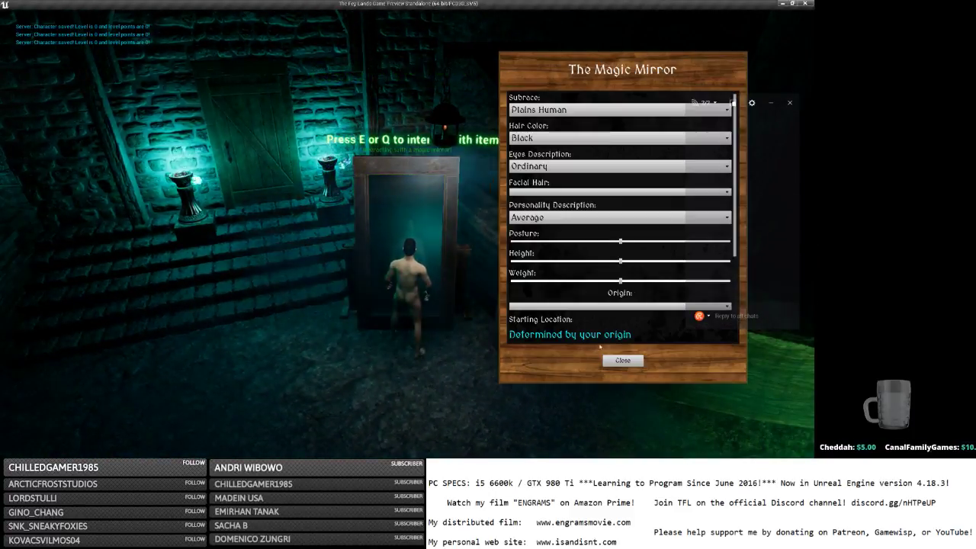
{"action": "left_click", "coordinate": [615, 359]}
{"action": "key", "text": "s"}
{"action": "key", "text": "a"}
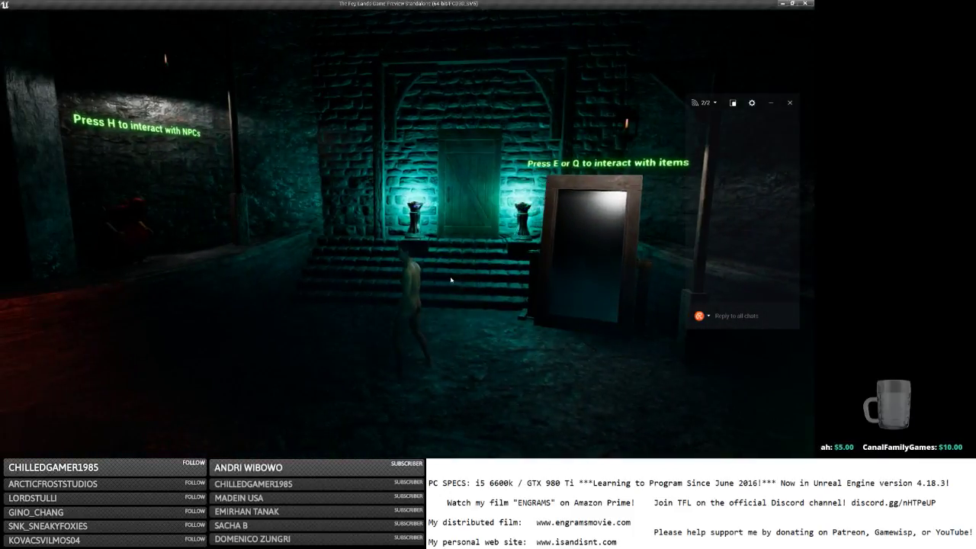
{"action": "scroll", "coordinate": [450, 280], "scroll_direction": "up", "scroll_amount": 5}
Step onto the glowing statue to become a male moon elf, then save and quit to the main menu.
{"action": "left_click", "coordinate": [425, 266]}
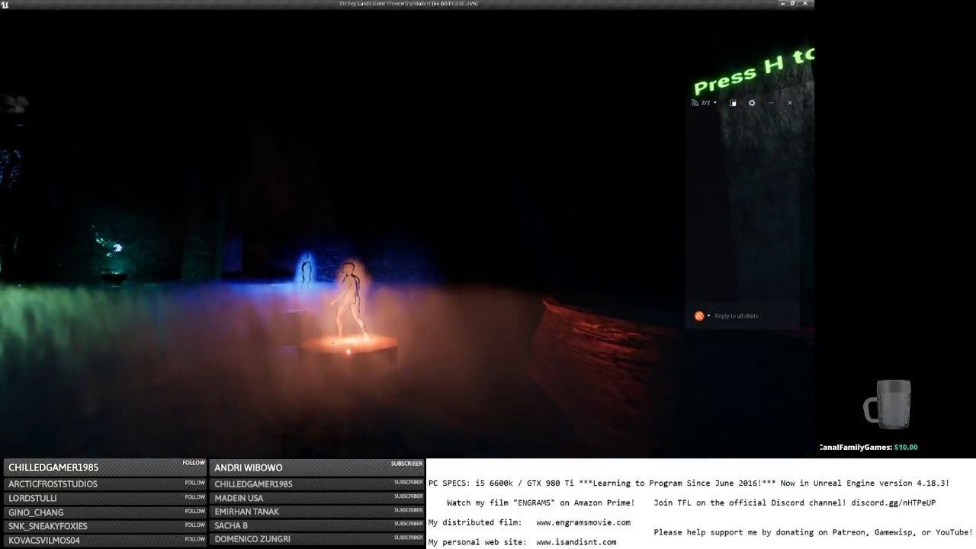
{"action": "key", "text": "w"}
{"action": "key", "text": "w"}
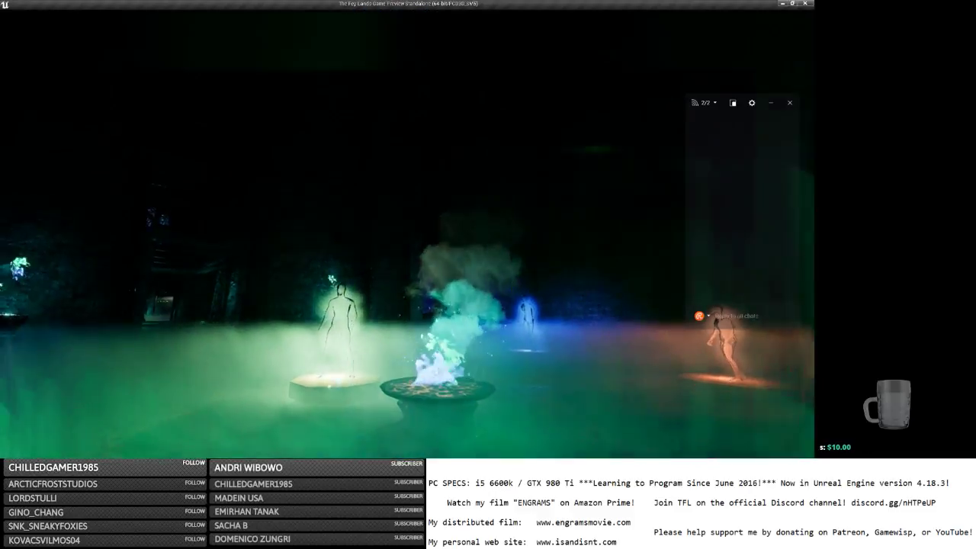
{"action": "key", "text": "w"}
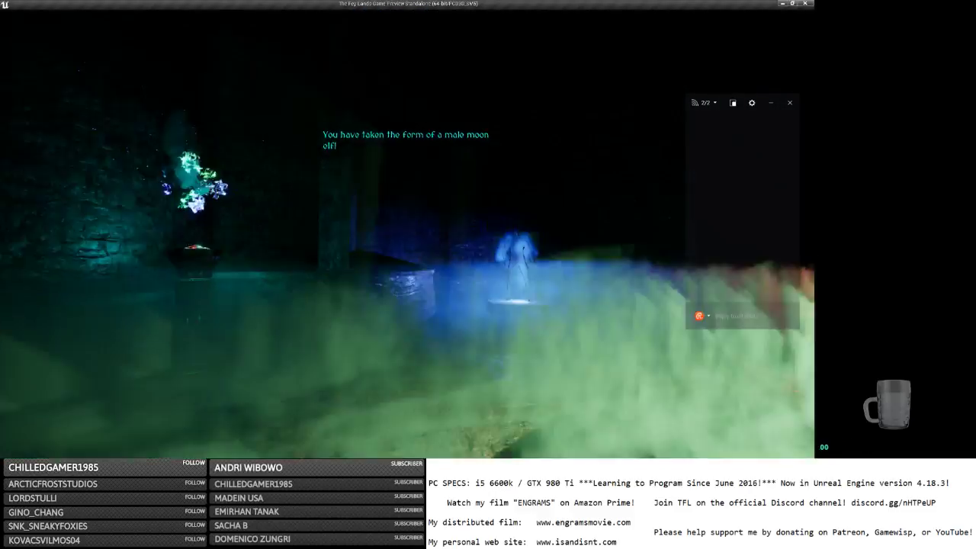
{"action": "key", "text": "s"}
{"action": "key", "text": "Escape"}
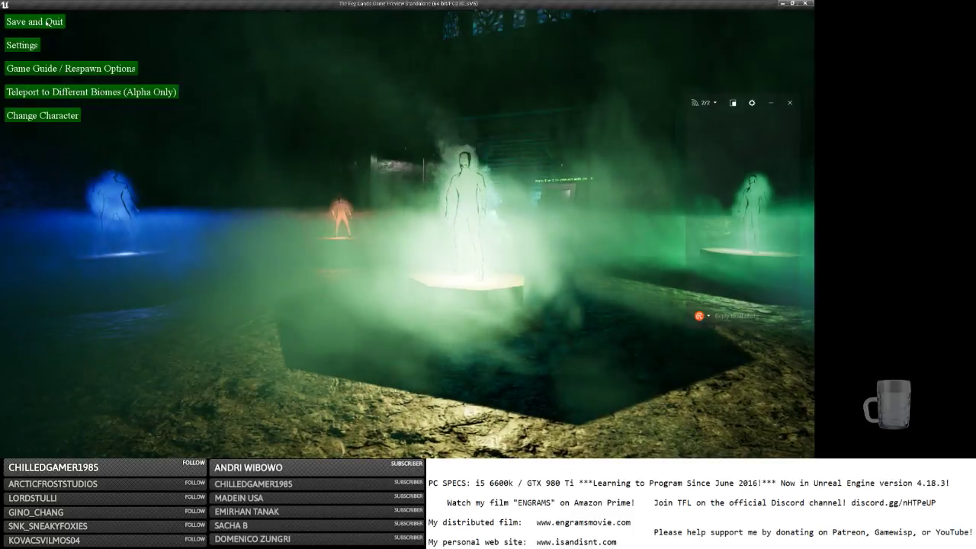
{"action": "left_click", "coordinate": [34, 22]}
In the Content Browser, go through Maps > MainMapBlueprints > 01Start, then select the Materials folder.
{"action": "key", "text": "alt+Tab"}
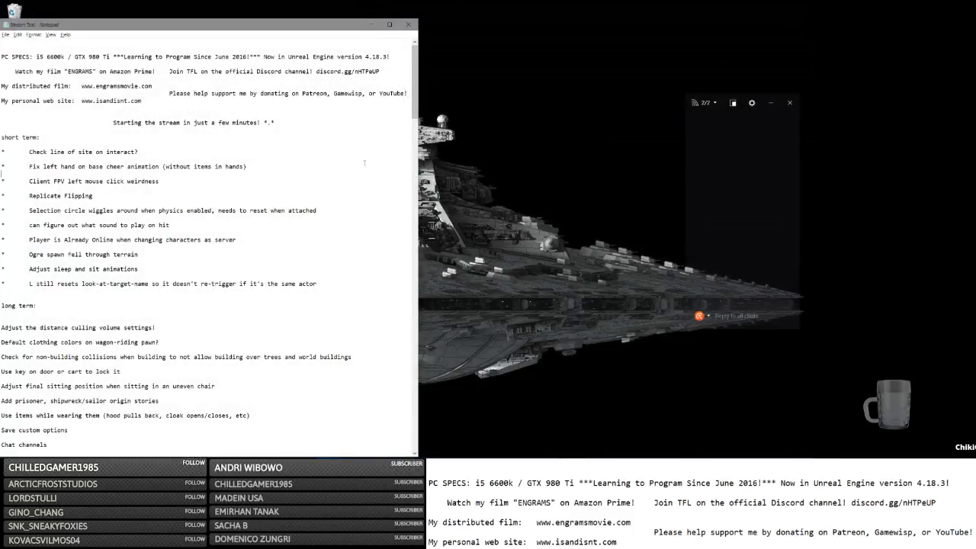
{"action": "key", "text": "alt+Tab"}
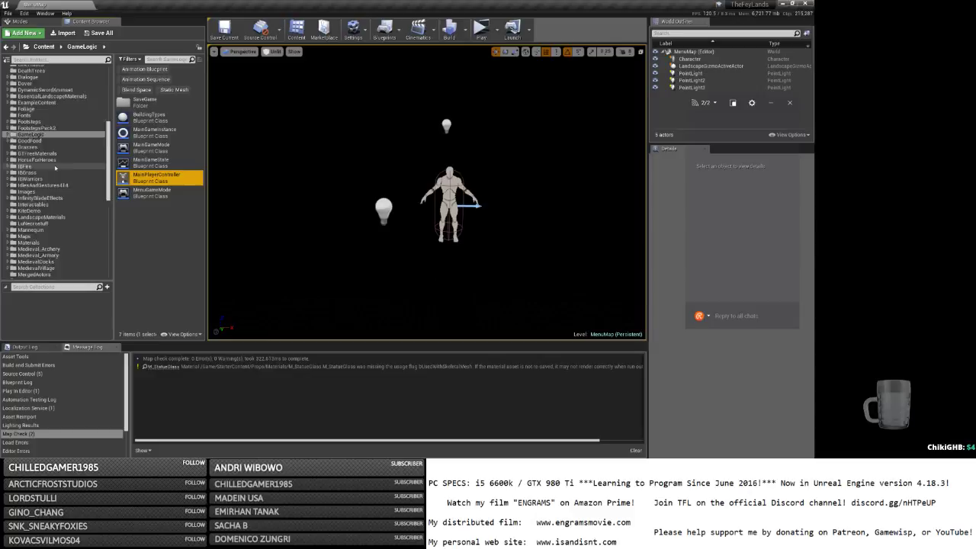
{"action": "scroll", "coordinate": [55, 167], "scroll_direction": "down", "scroll_amount": 5}
{"action": "left_click", "coordinate": [24, 146]}
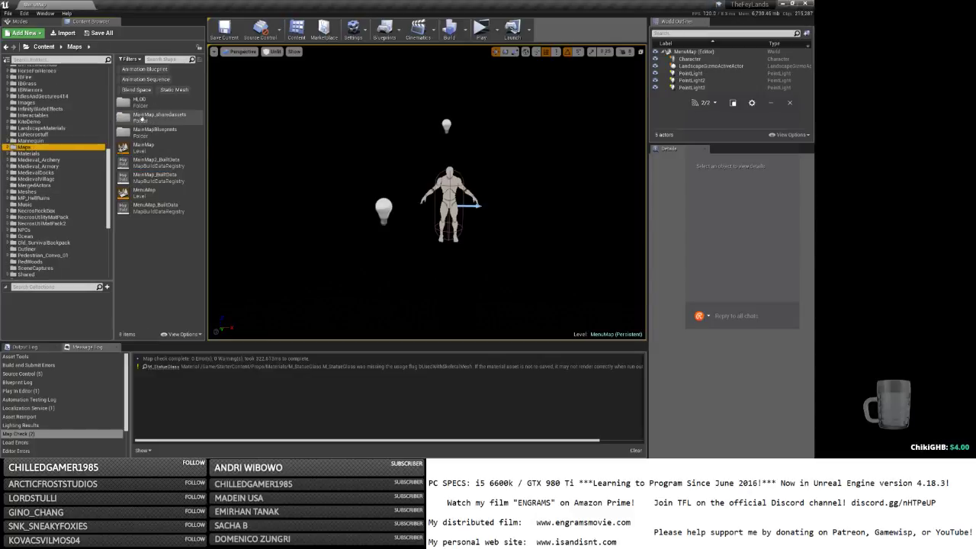
{"action": "double_click", "coordinate": [155, 130]}
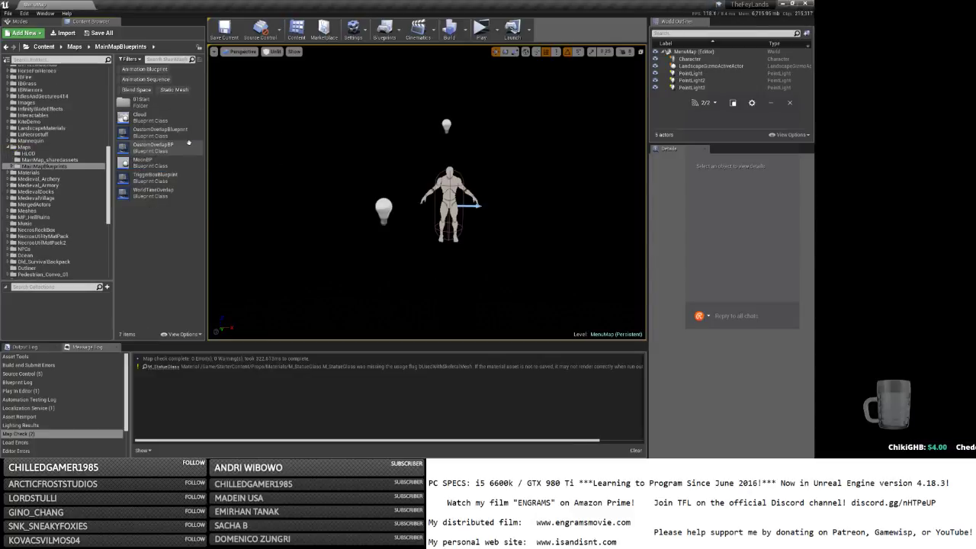
{"action": "double_click", "coordinate": [169, 101]}
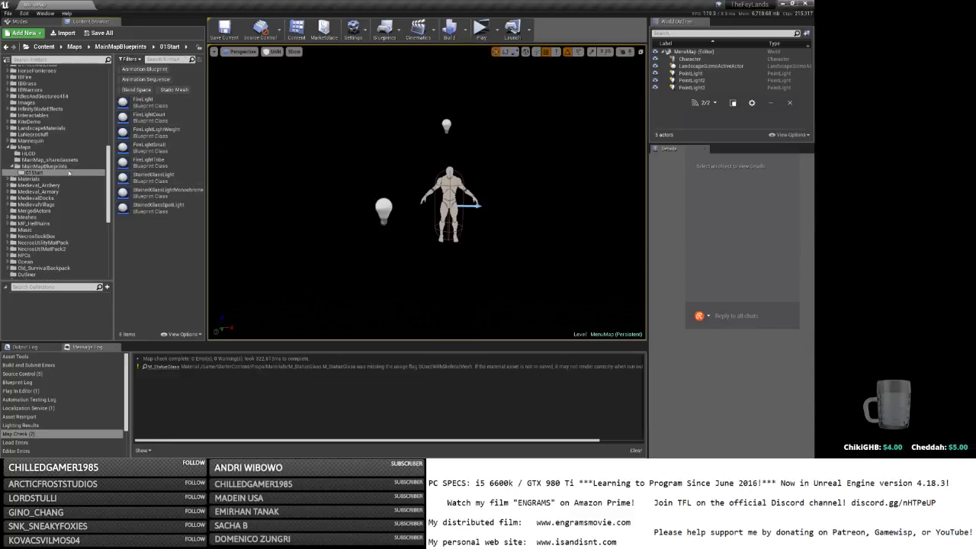
{"action": "scroll", "coordinate": [69, 176], "scroll_direction": "up", "scroll_amount": 3}
{"action": "scroll", "coordinate": [69, 176], "scroll_direction": "up", "scroll_amount": 2}
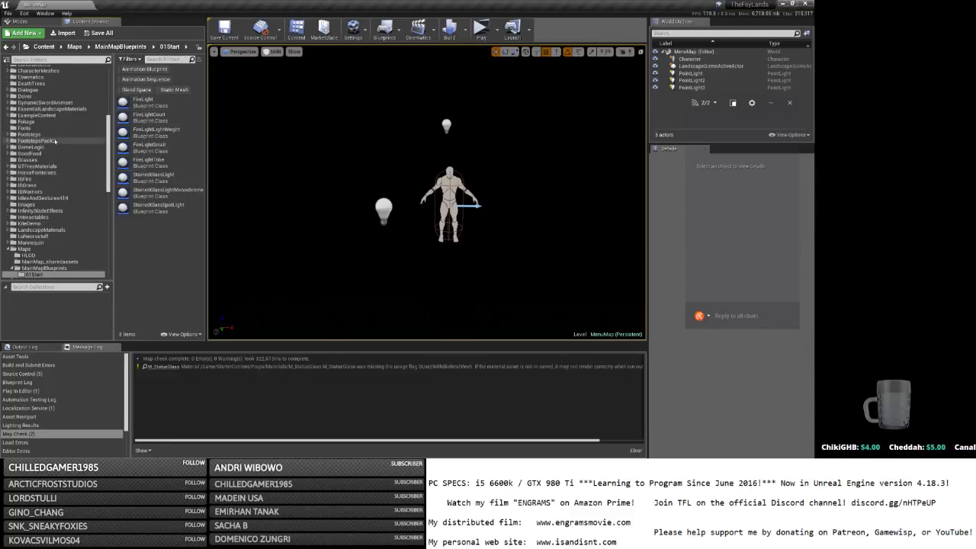
{"action": "scroll", "coordinate": [55, 141], "scroll_direction": "down", "scroll_amount": 4}
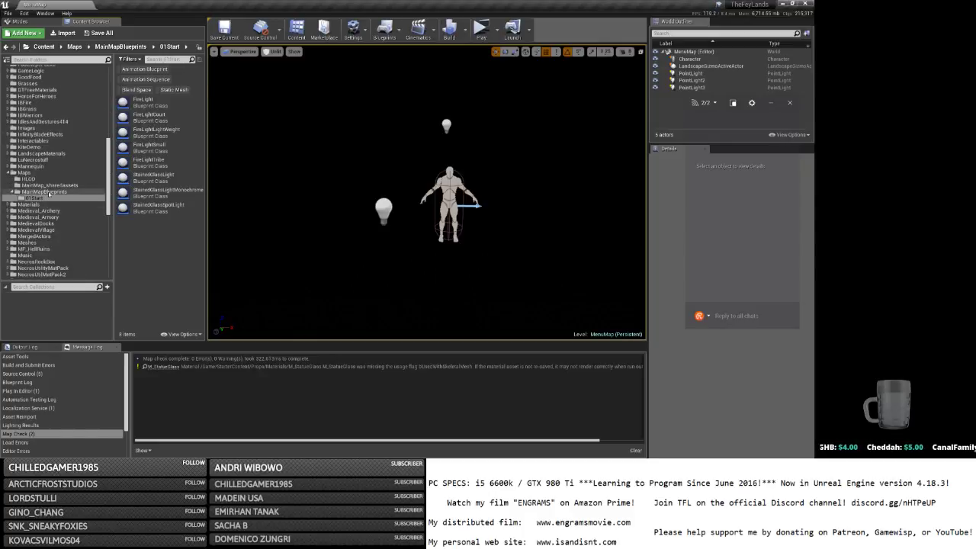
{"action": "left_click", "coordinate": [30, 204]}
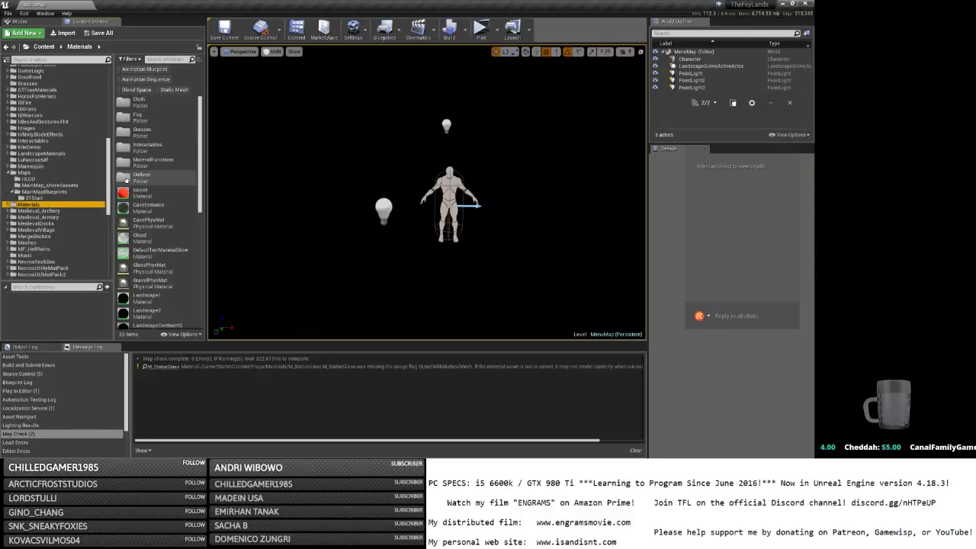
Open GroundCoverLocalFog_Inst from the Fog folder, then its LocalFog parent material.
{"action": "double_click", "coordinate": [156, 116]}
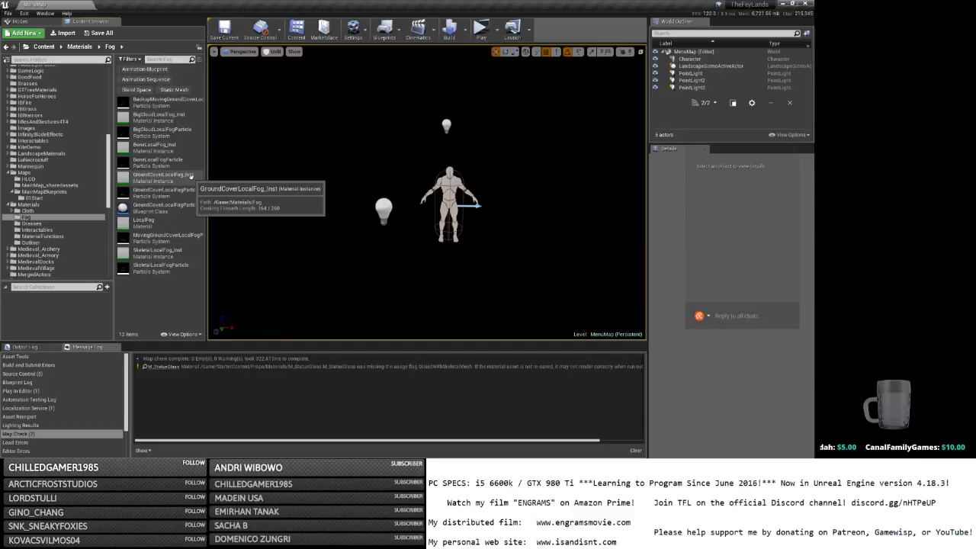
{"action": "double_click", "coordinate": [190, 175]}
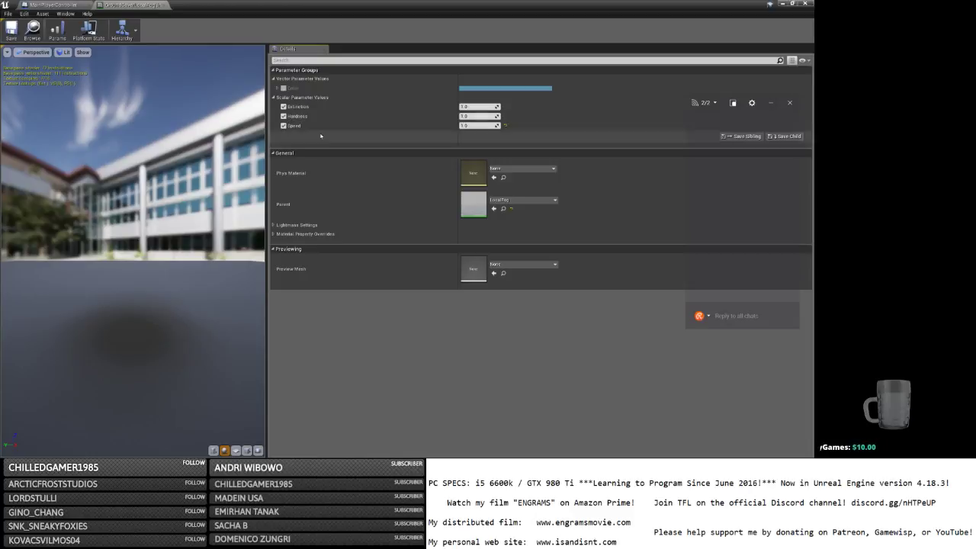
{"action": "double_click", "coordinate": [474, 205]}
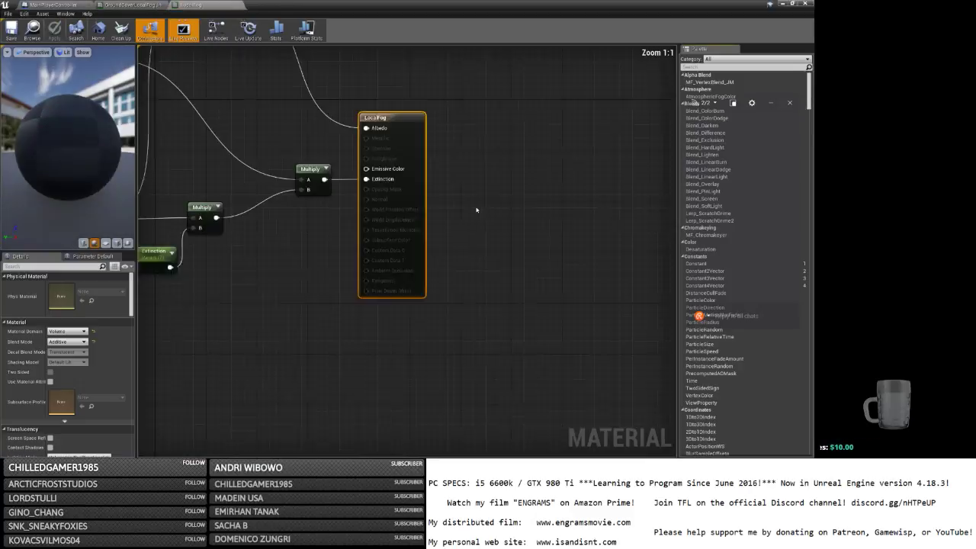
Pan around the LocalFog node graph to inspect the upstream nodes and the output node.
{"action": "right_click_drag", "start_coordinate": [210, 136], "coordinate": [473, 185]}
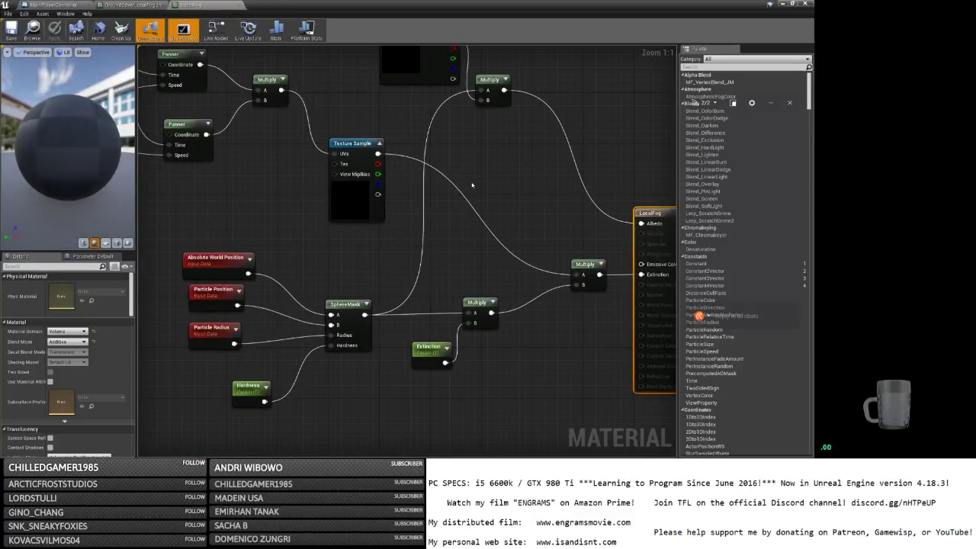
{"action": "scroll", "coordinate": [470, 186], "scroll_direction": "down", "scroll_amount": 2}
{"action": "right_click_drag", "start_coordinate": [310, 190], "coordinate": [452, 221]}
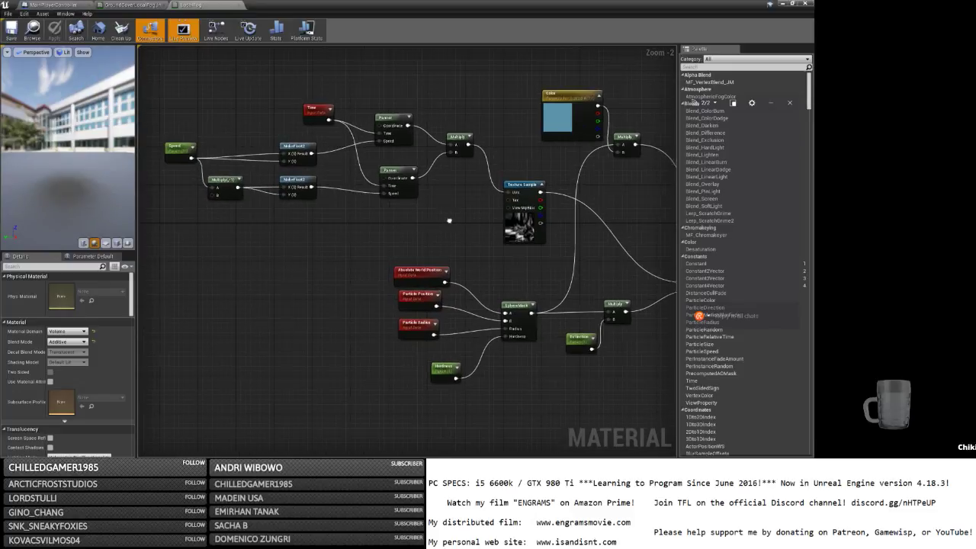
{"action": "right_click_drag", "start_coordinate": [452, 220], "coordinate": [186, 191]}
Reduce GroundCoverLocalFogParticle's Initial Size Constant X from 300 to 150 and save it.
{"action": "left_click", "coordinate": [129, 4]}
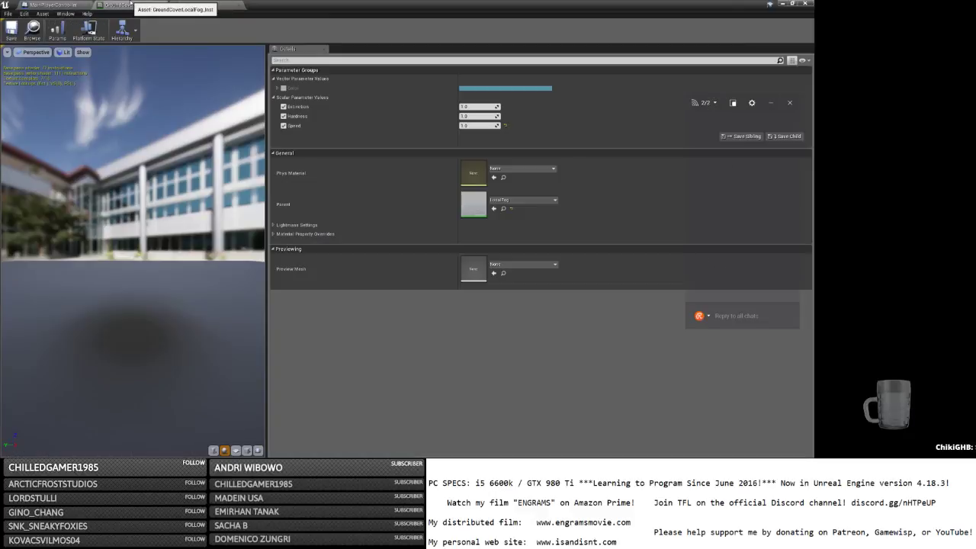
{"action": "left_click", "coordinate": [57, 4]}
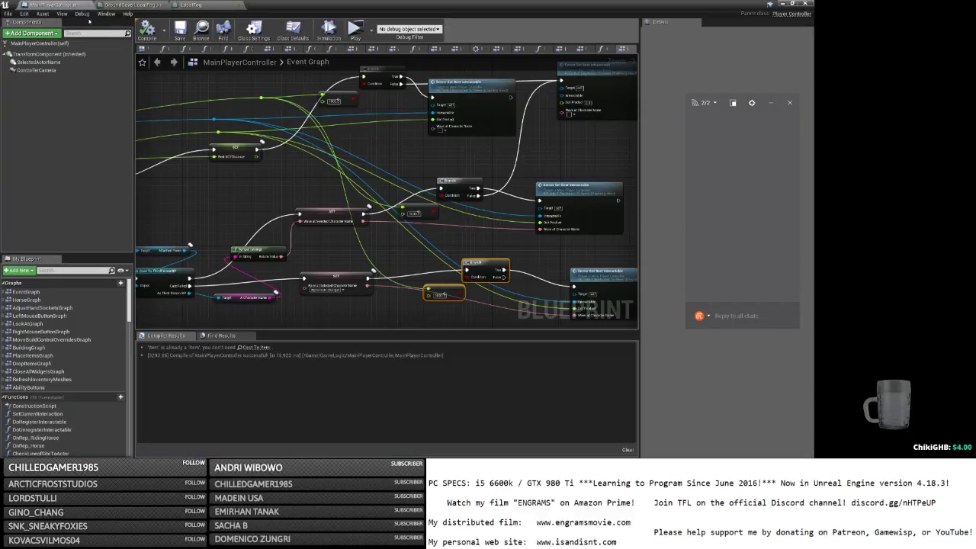
{"action": "left_click", "coordinate": [783, 4]}
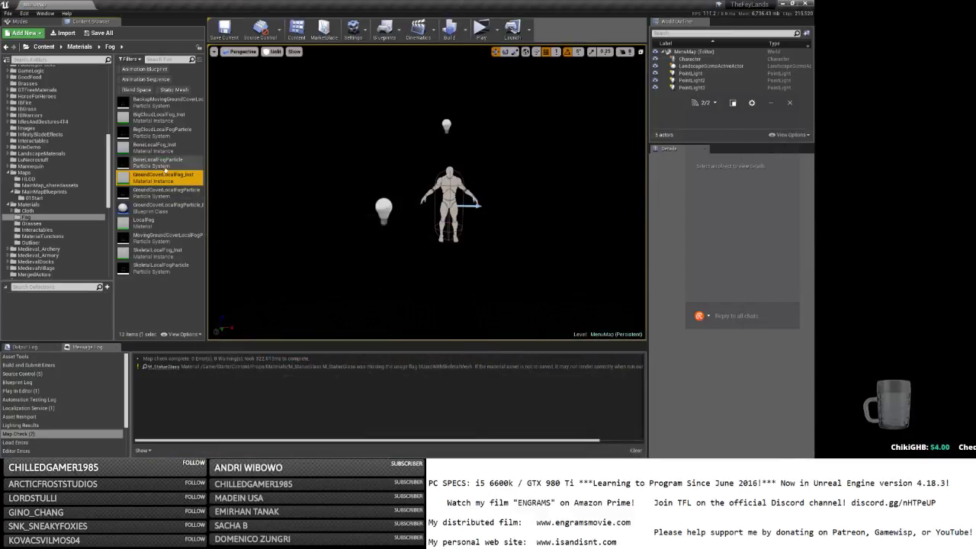
{"action": "double_click", "coordinate": [175, 191]}
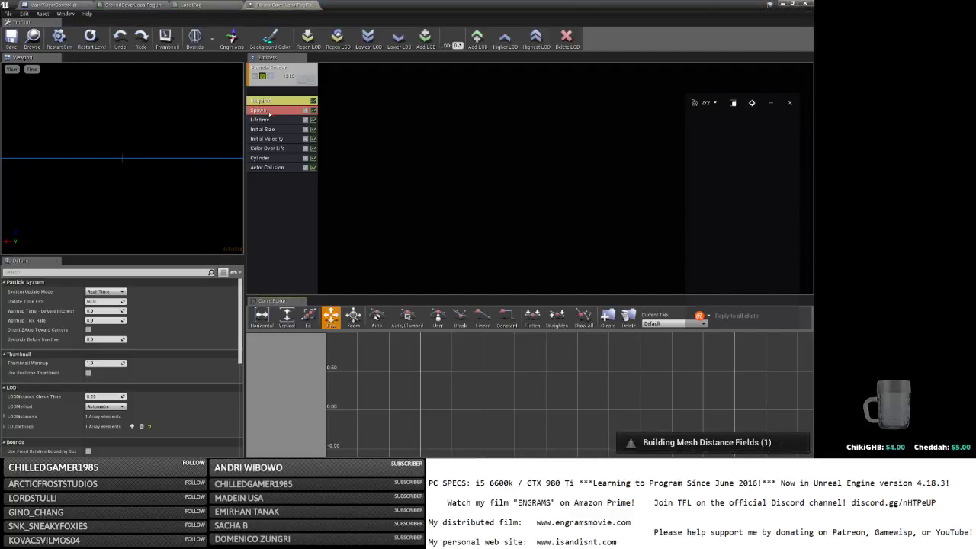
{"action": "left_click", "coordinate": [263, 130]}
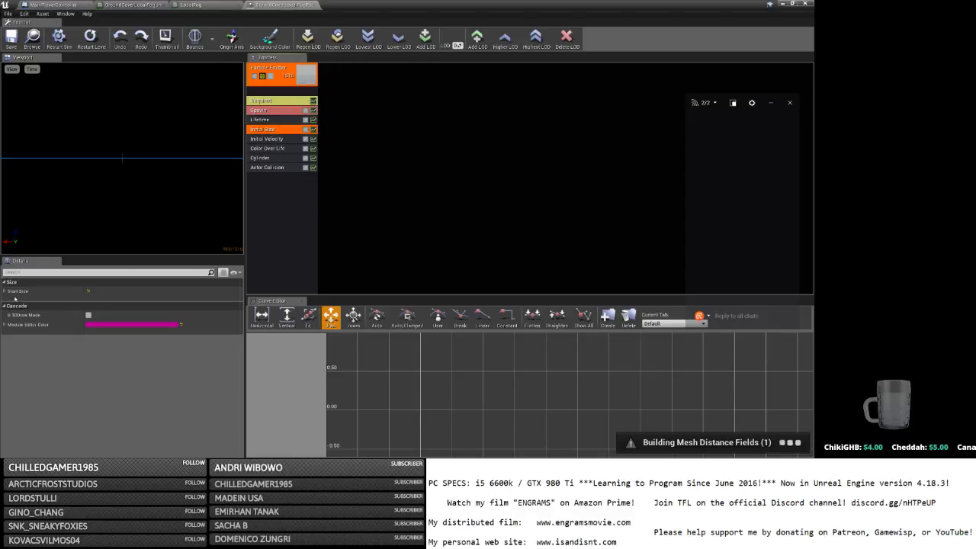
{"action": "left_click", "coordinate": [5, 290]}
{"action": "left_click", "coordinate": [9, 301]}
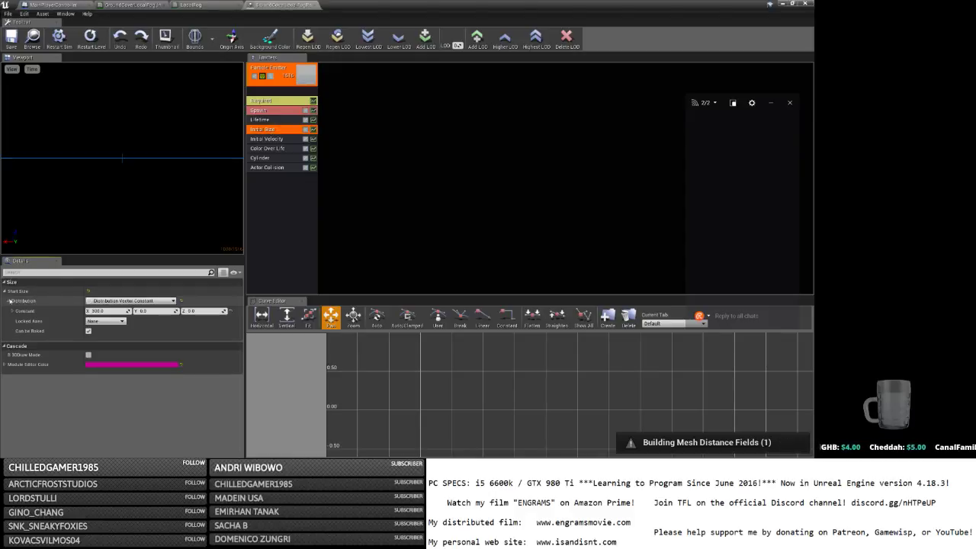
{"action": "left_click", "coordinate": [99, 311]}
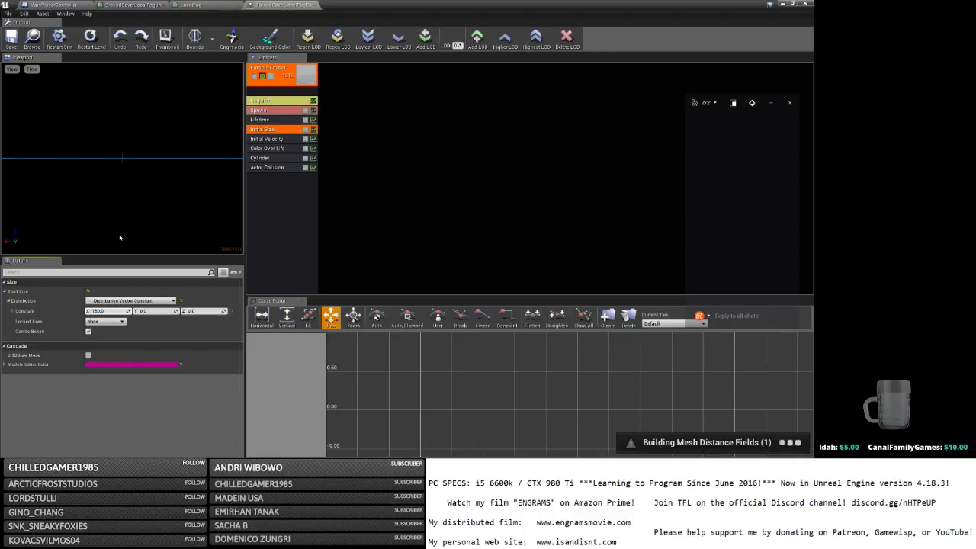
{"action": "left_click", "coordinate": [11, 45]}
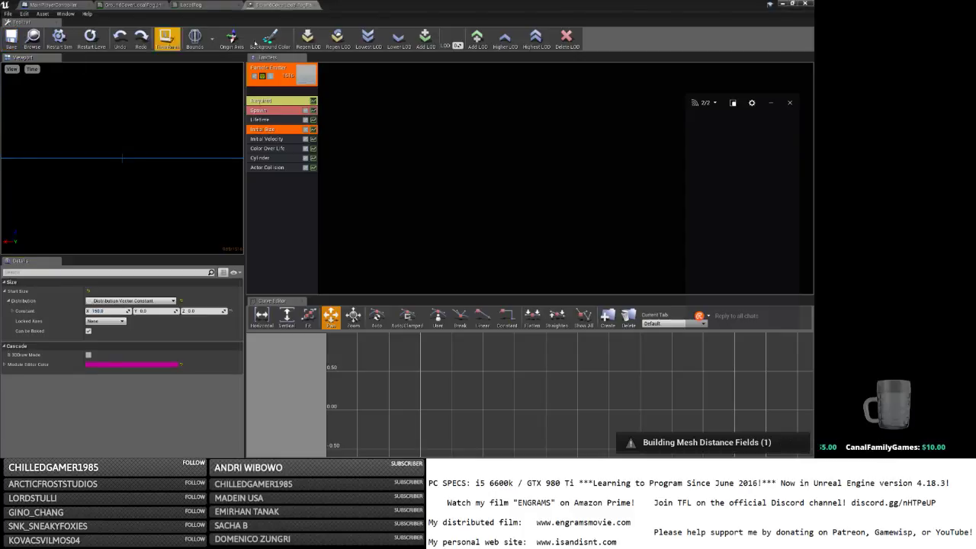
Set SkeletalLocalFogParticle's Initial Size Constant X to 30 in Cascade.
{"action": "left_click", "coordinate": [783, 4]}
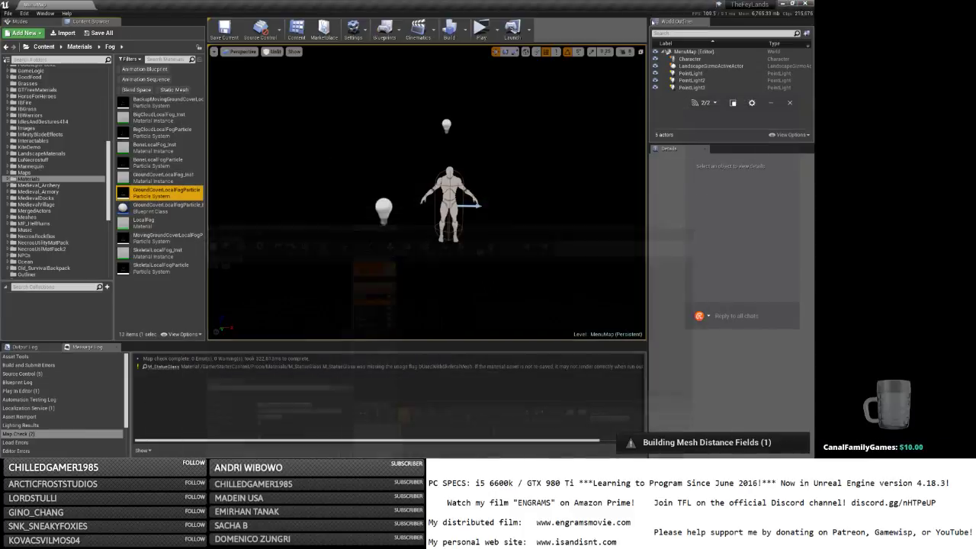
{"action": "double_click", "coordinate": [169, 264]}
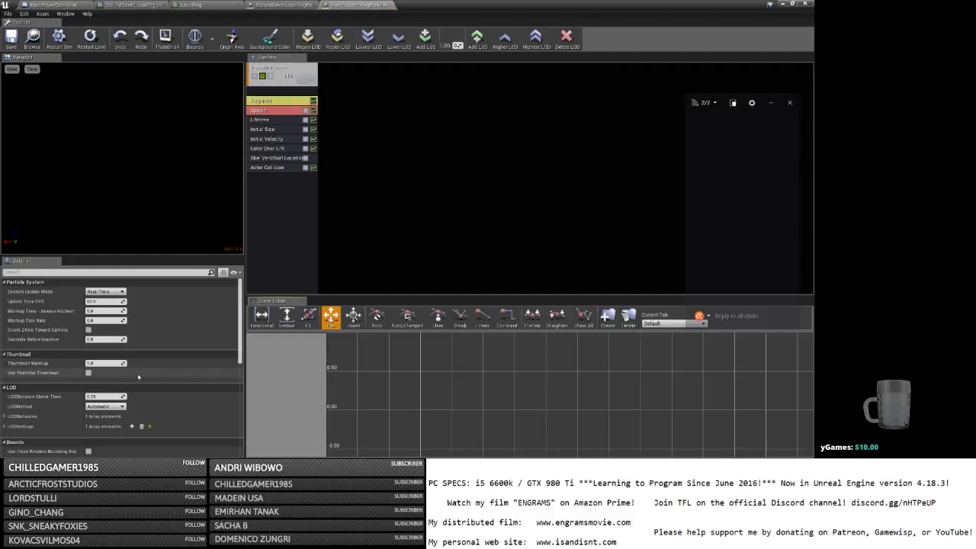
{"action": "left_click", "coordinate": [269, 131]}
{"action": "left_click", "coordinate": [5, 290]}
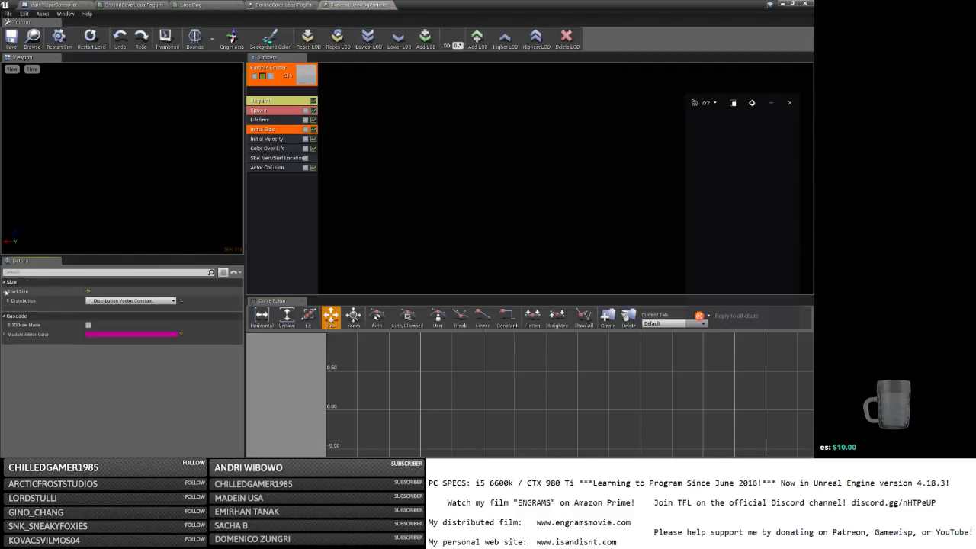
{"action": "left_click", "coordinate": [6, 300]}
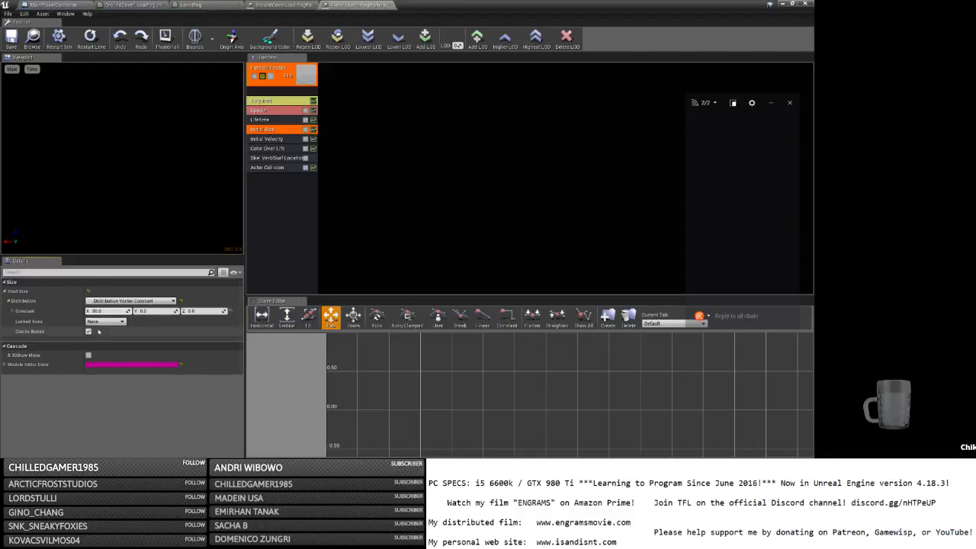
{"action": "left_click", "coordinate": [97, 311]}
{"action": "left_click", "coordinate": [781, 4]}
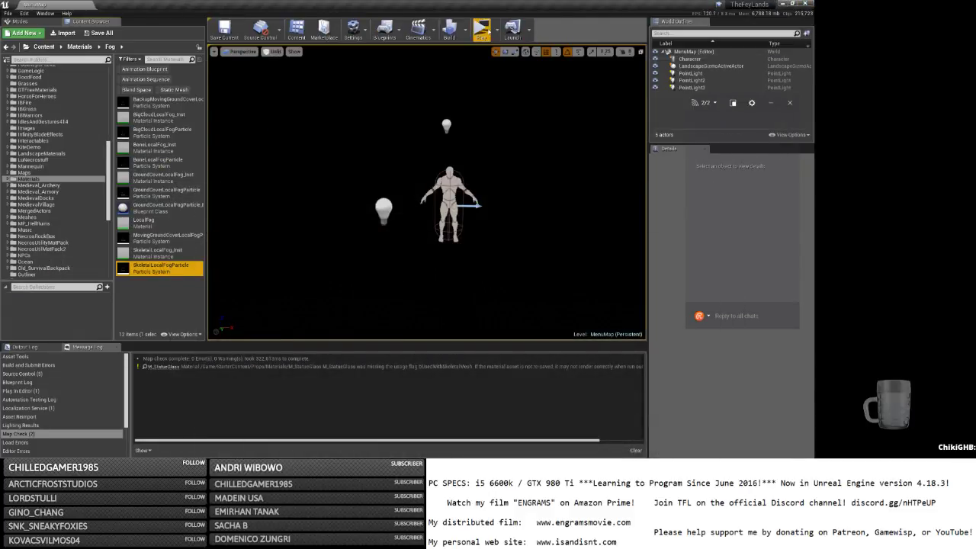
Launch The Fey Lands as a full-screen standalone preview and log in with a character name.
{"action": "left_click", "coordinate": [481, 32]}
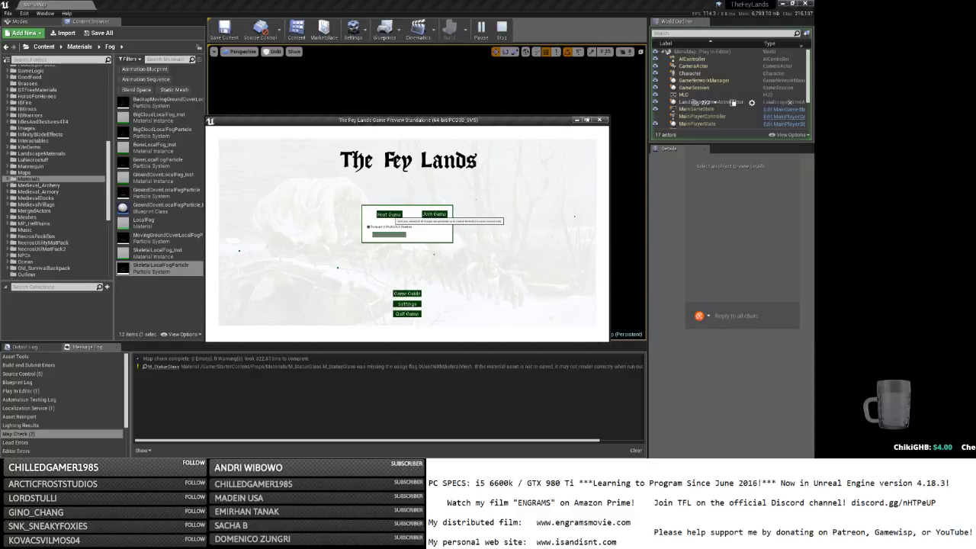
{"action": "left_click", "coordinate": [587, 120]}
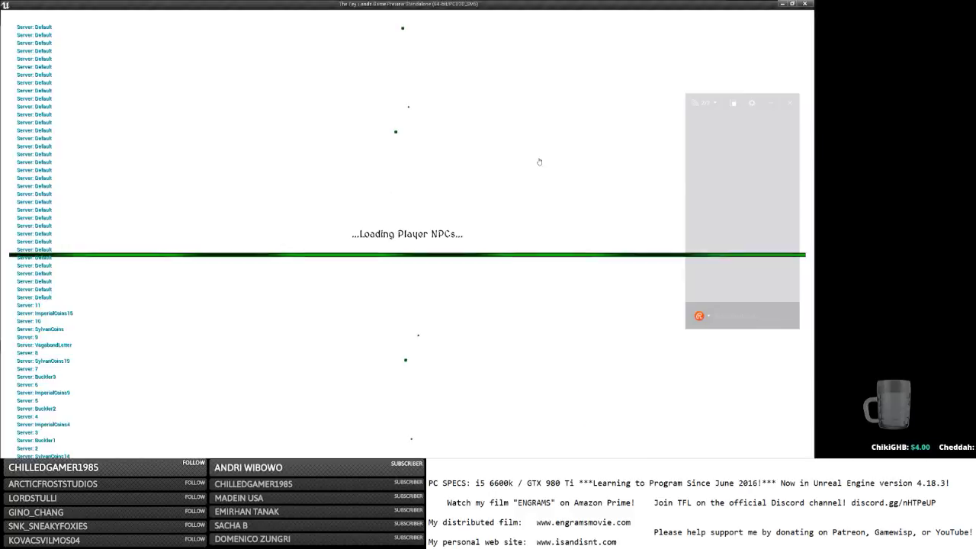
{"action": "left_click", "coordinate": [413, 185]}
{"action": "type", "text": "b"}
{"action": "key", "text": "Tab"}
{"action": "type", "text": "b"}
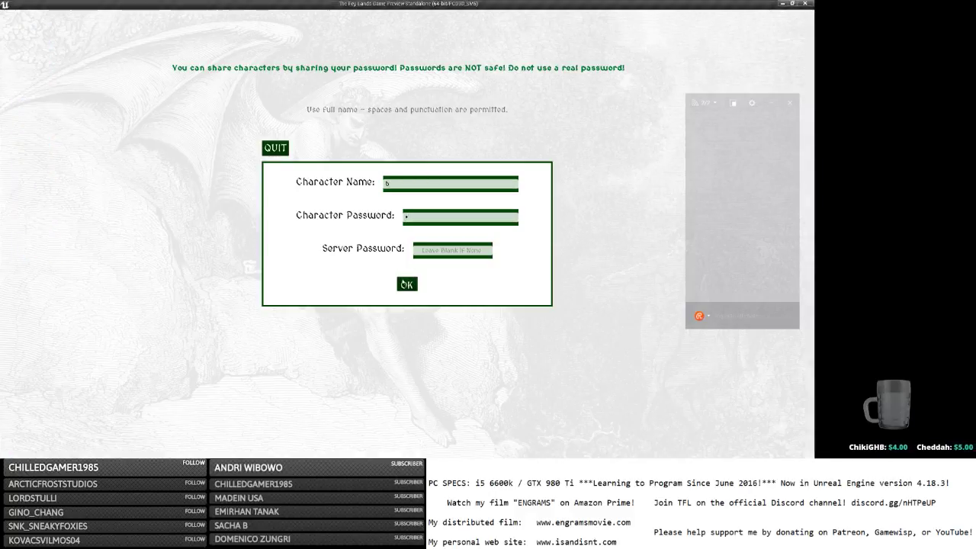
{"action": "left_click", "coordinate": [407, 284]}
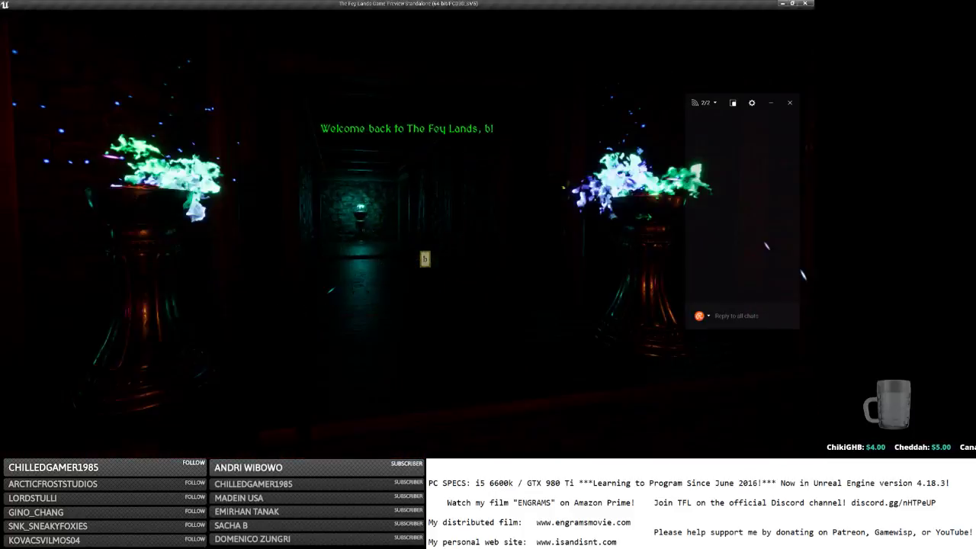
Walk forward through the doorway into the misty statue hall to view the fog.
{"action": "key", "text": "w"}
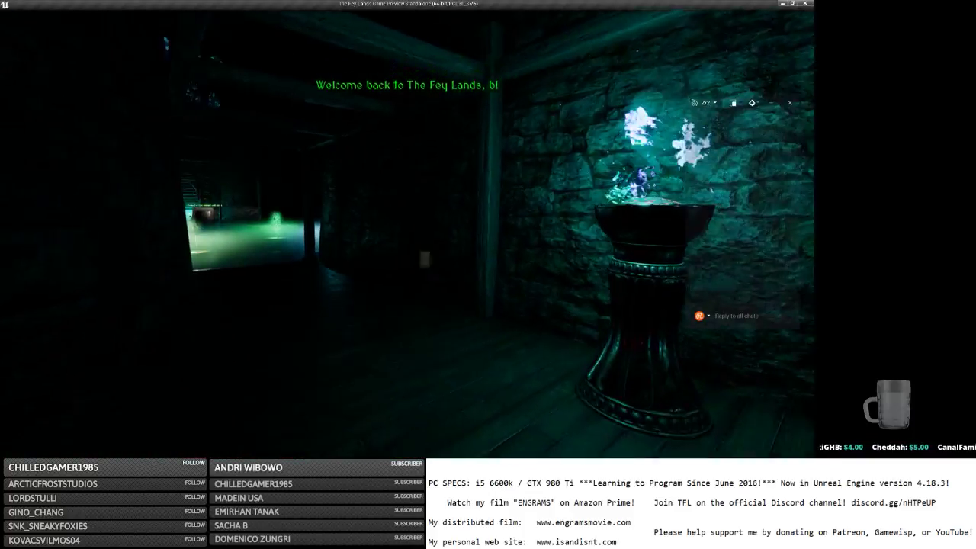
{"action": "key", "text": "w"}
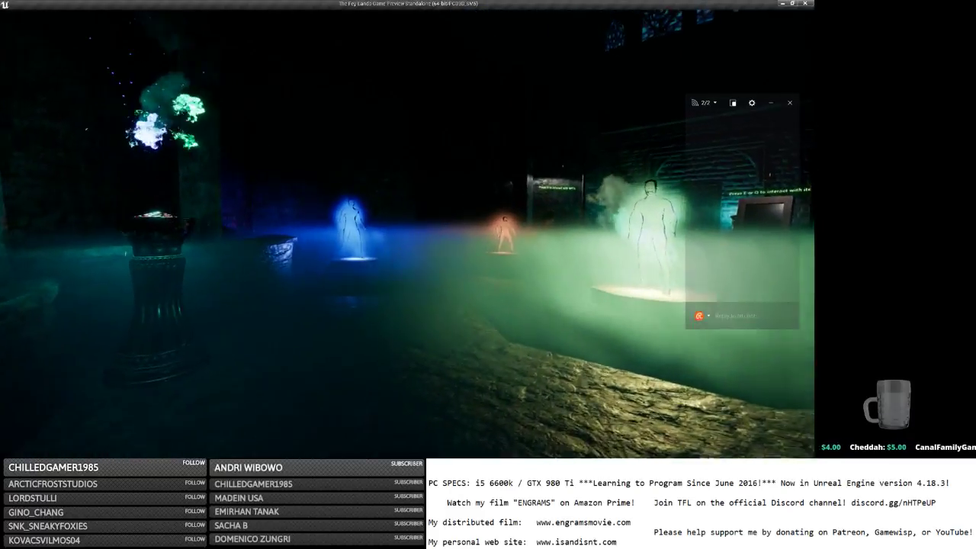
{"action": "key", "text": "w"}
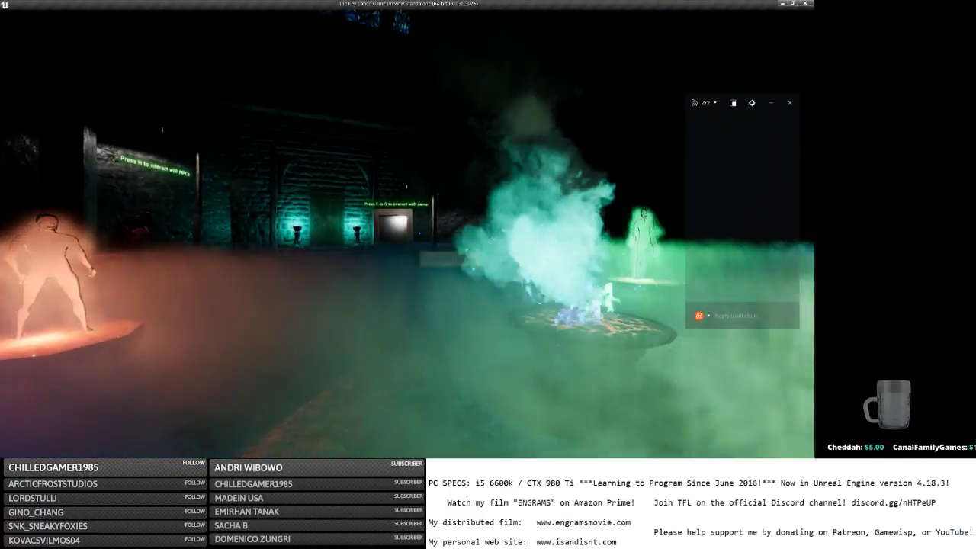
{"action": "key", "text": "w"}
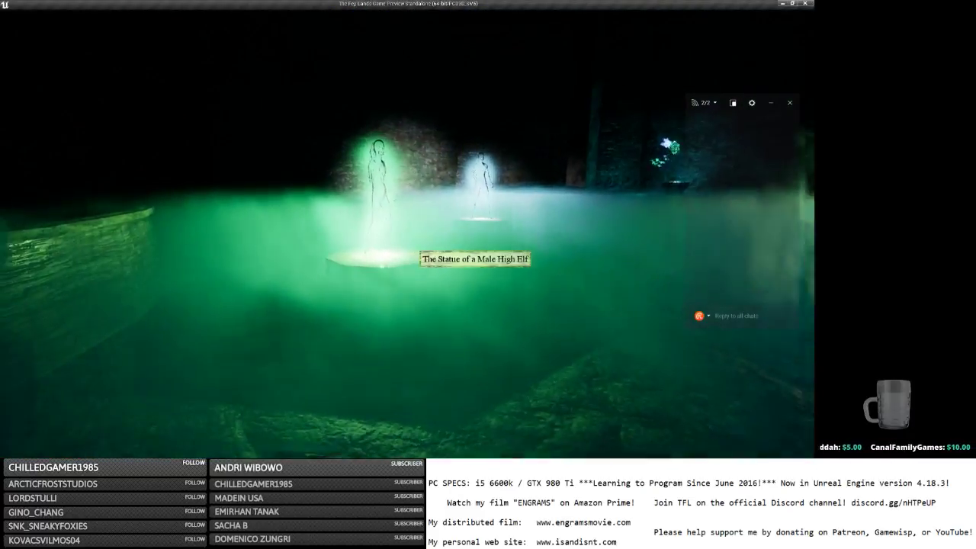
{"action": "scroll", "coordinate": [407, 234], "scroll_direction": "down", "scroll_amount": 5}
Run and jump across the pool in third-person view, then save and quit from the pause menu.
{"action": "key", "text": "w"}
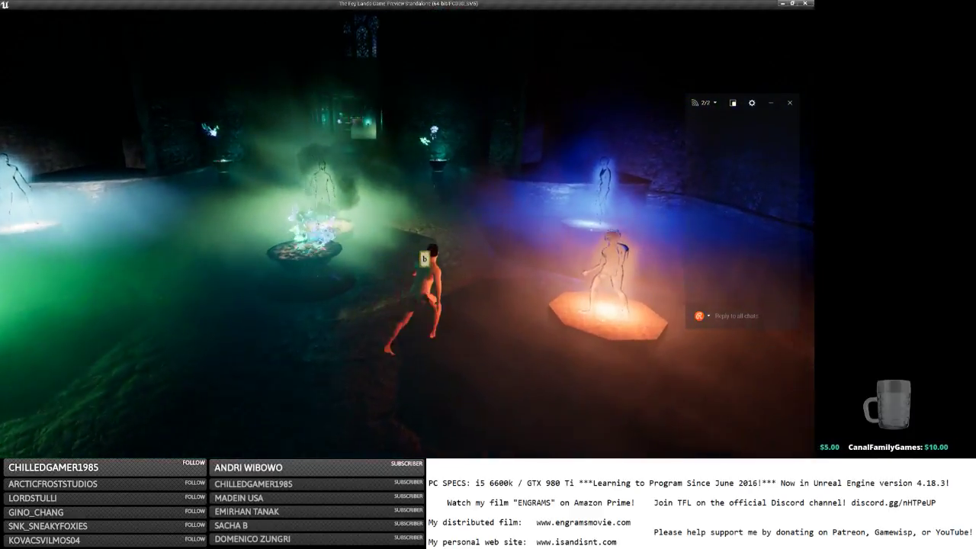
{"action": "key", "text": "w"}
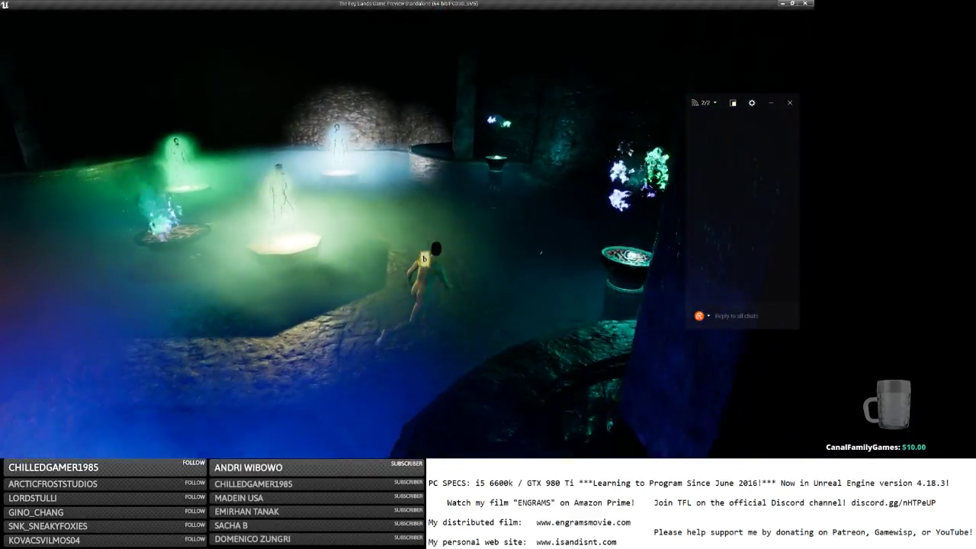
{"action": "key", "text": "w"}
{"action": "key", "text": "space"}
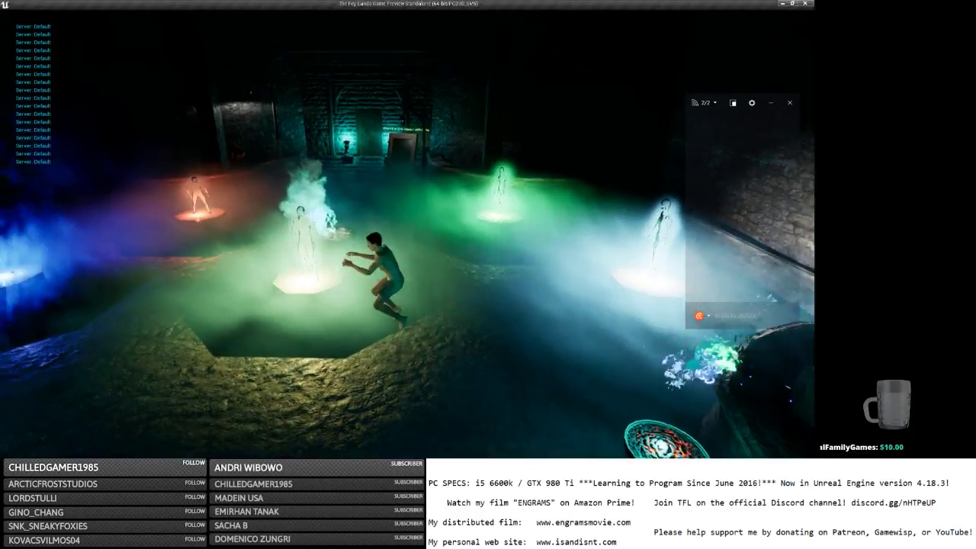
{"action": "key", "text": "space"}
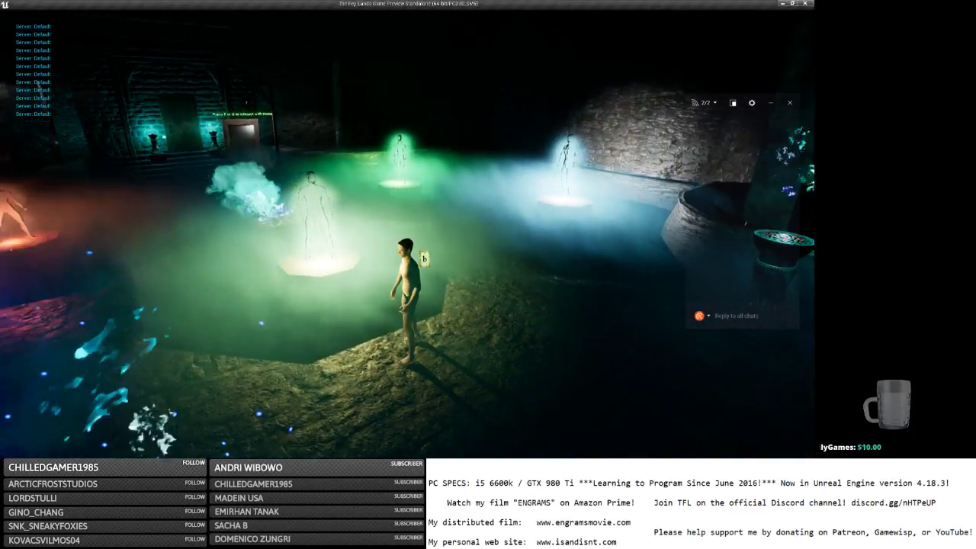
{"action": "key", "text": "w"}
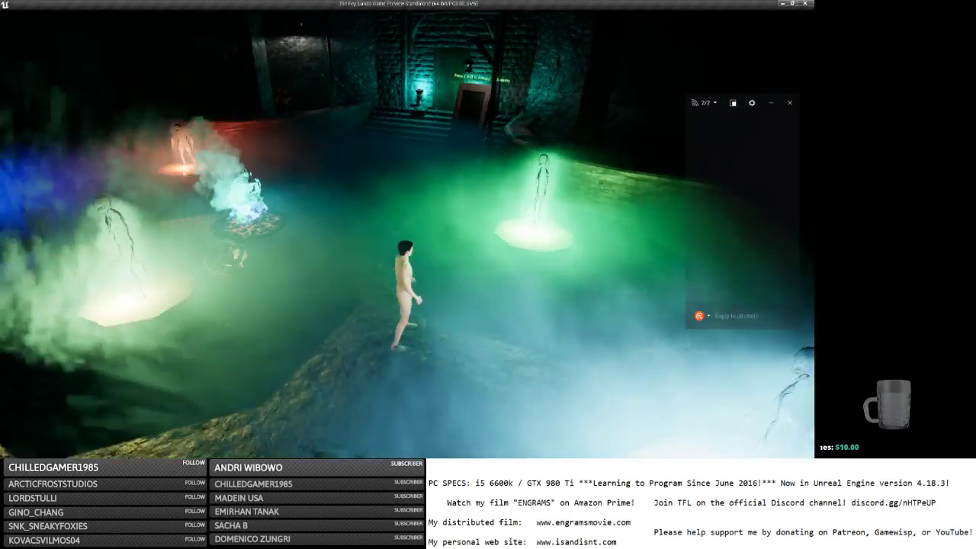
{"action": "key", "text": "w"}
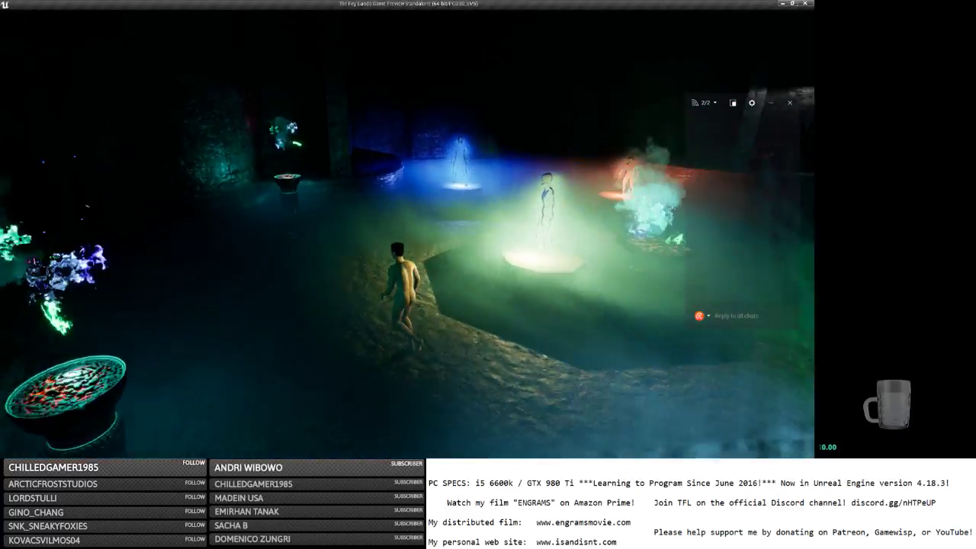
{"action": "key", "text": "v"}
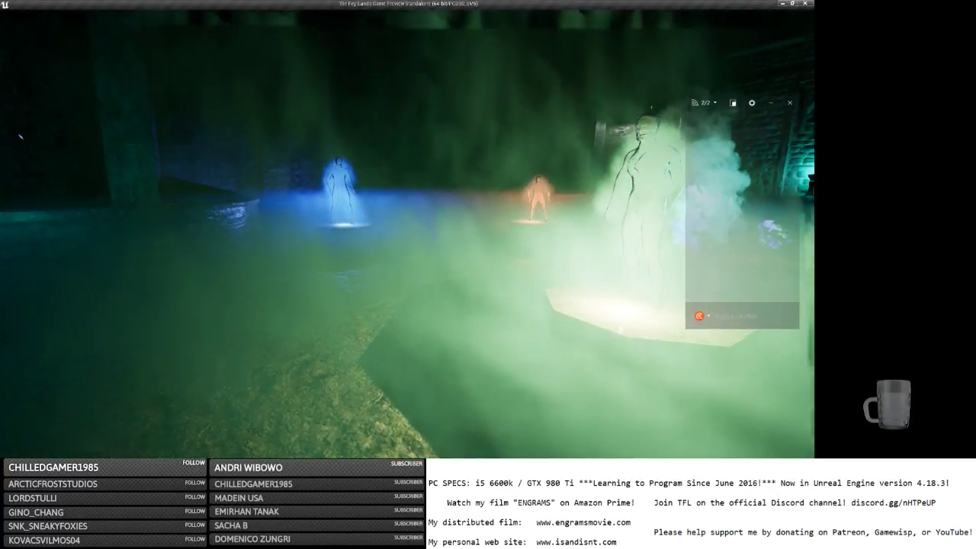
{"action": "key", "text": "Escape"}
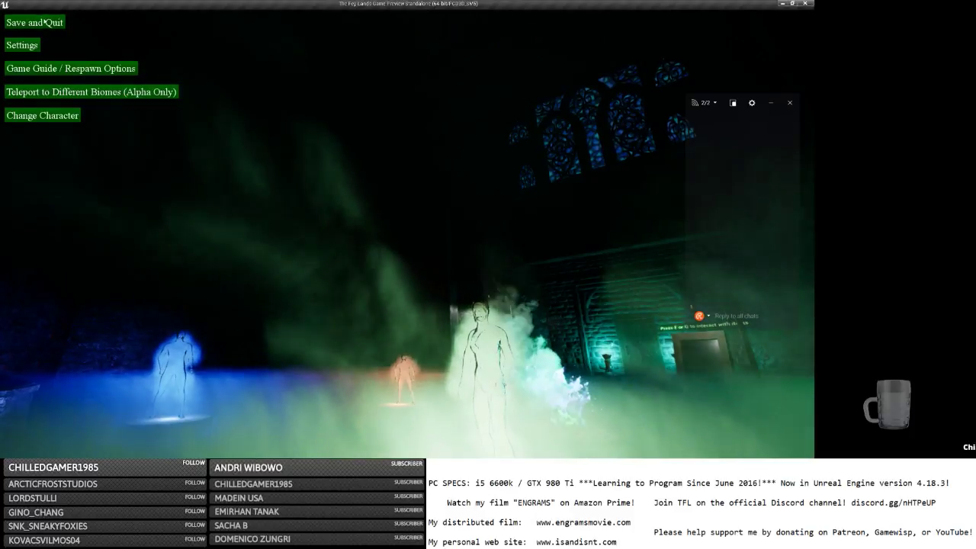
{"action": "left_click", "coordinate": [44, 22]}
Close the game, commit and save the fog particle's Initial Size X of 15, and relaunch Standalone.
{"action": "left_click", "coordinate": [805, 4]}
{"action": "key", "text": "alt+Tab"}
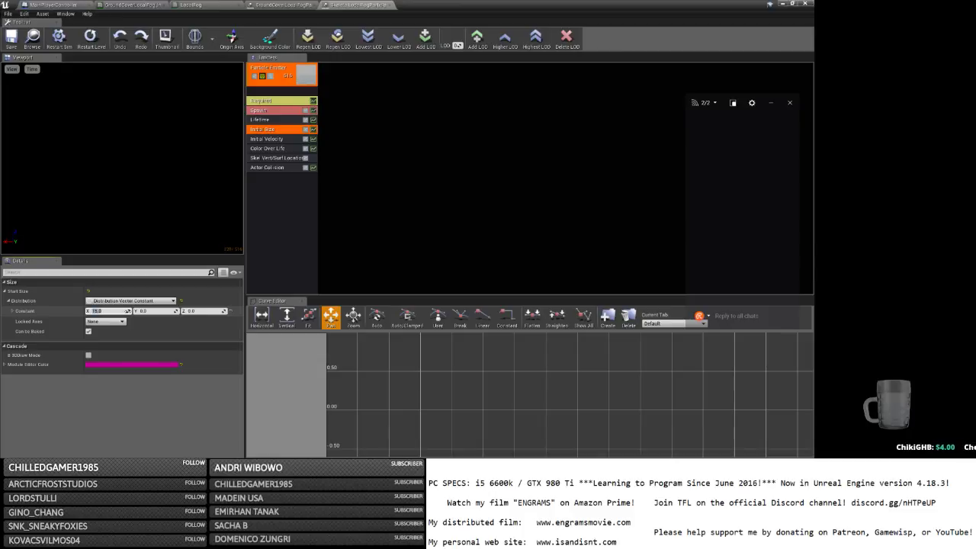
{"action": "left_click", "coordinate": [10, 39]}
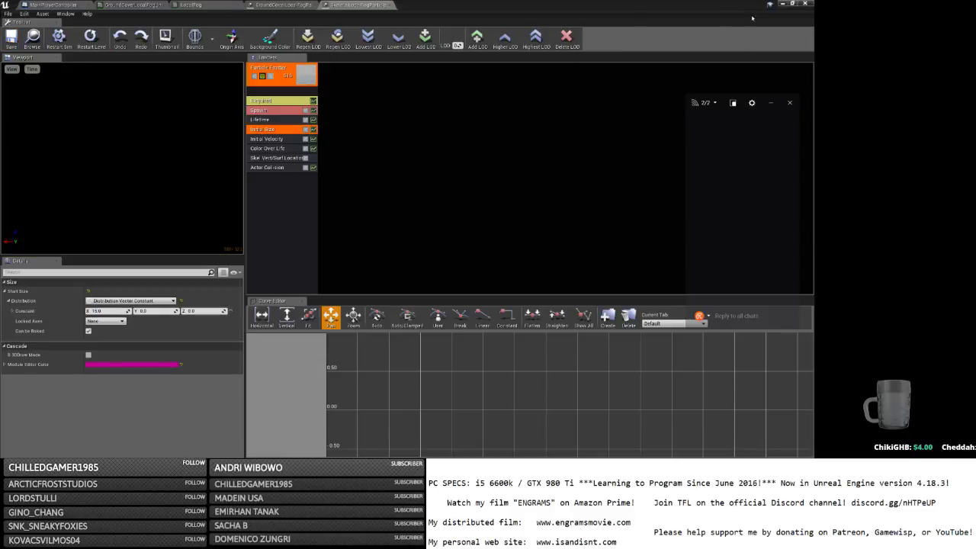
{"action": "left_click", "coordinate": [782, 4]}
{"action": "left_click", "coordinate": [481, 32]}
Maximize the preview, host a game and log in with a character name.
{"action": "left_click", "coordinate": [782, 4]}
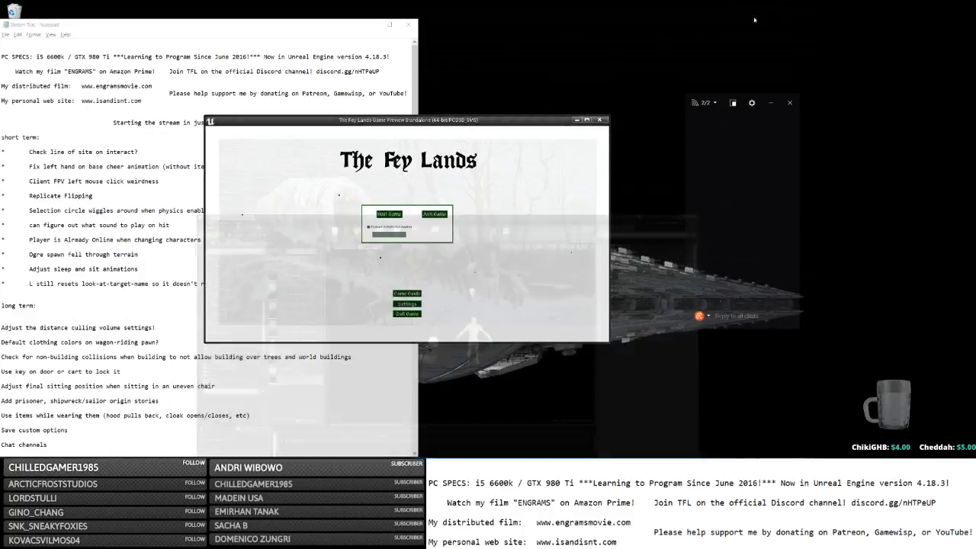
{"action": "left_click", "coordinate": [587, 119]}
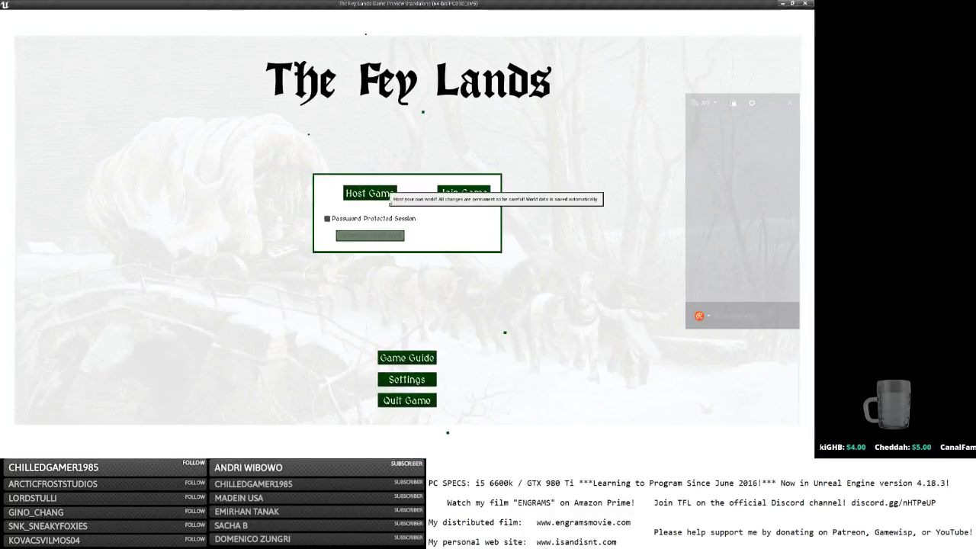
{"action": "left_click", "coordinate": [390, 202]}
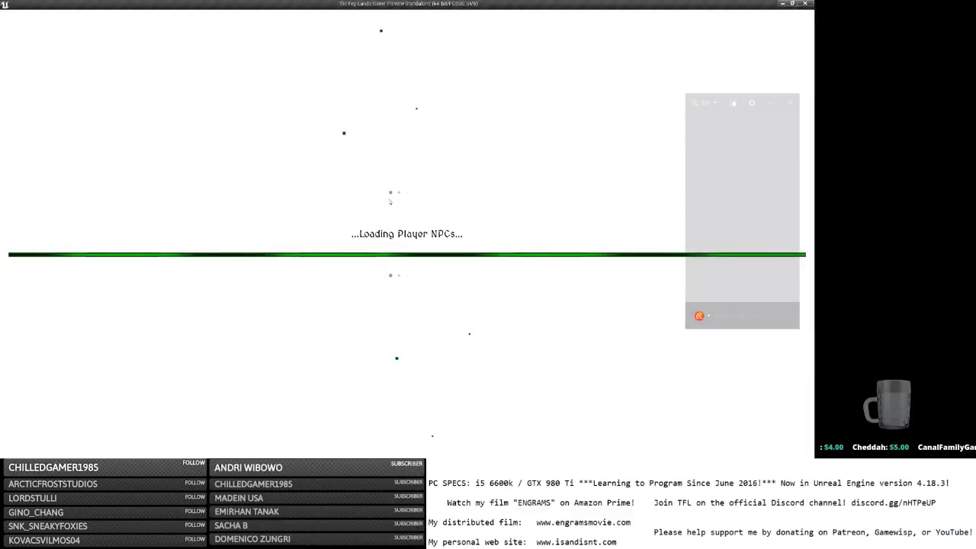
{"action": "type", "text": "b"}
{"action": "key", "text": "Tab"}
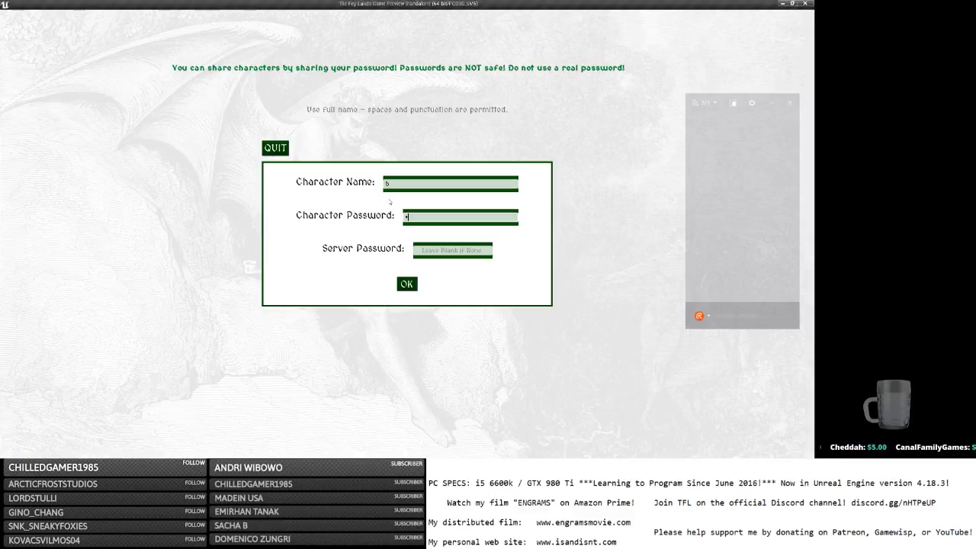
{"action": "left_click", "coordinate": [410, 283]}
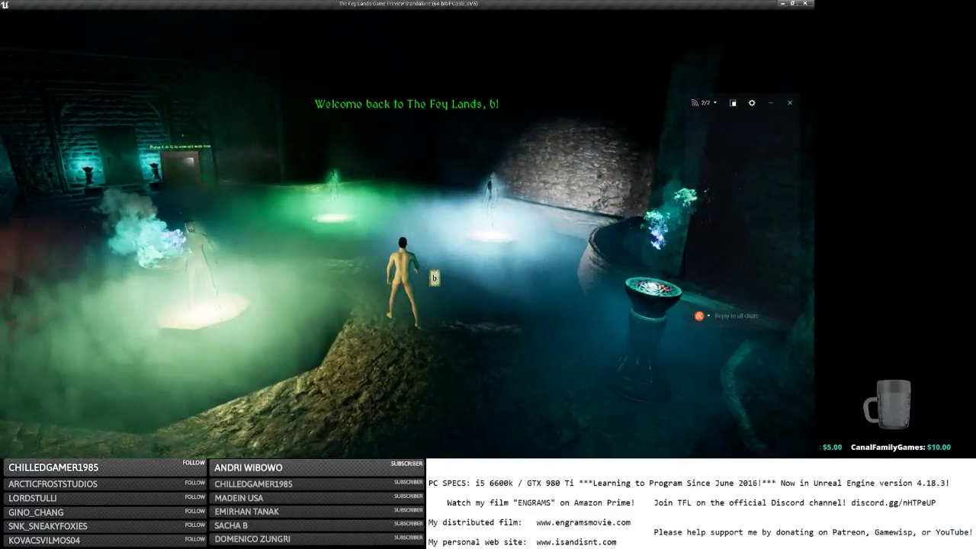
Save and quit from the pause menu and switch away from the game.
{"action": "key", "text": "Escape"}
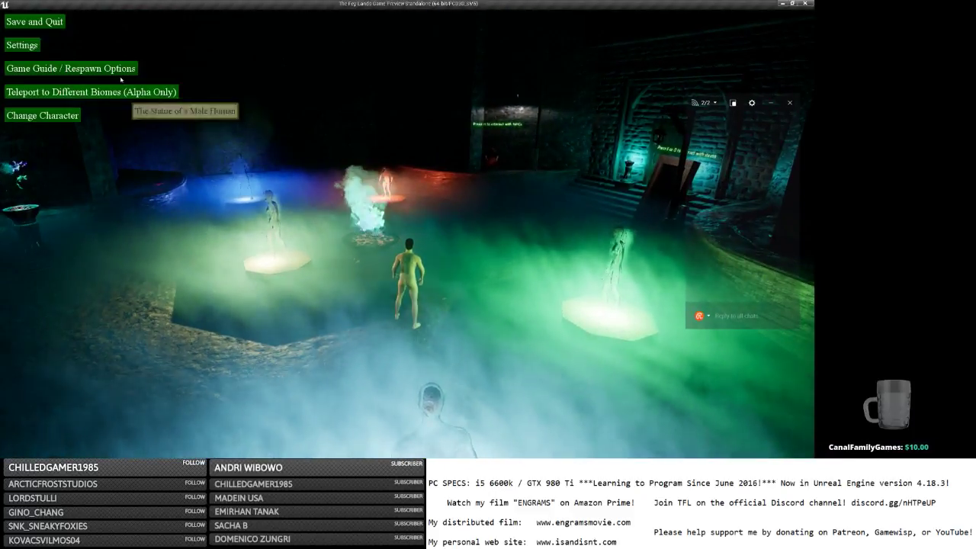
{"action": "left_click", "coordinate": [34, 23]}
{"action": "key", "text": "alt+Tab"}
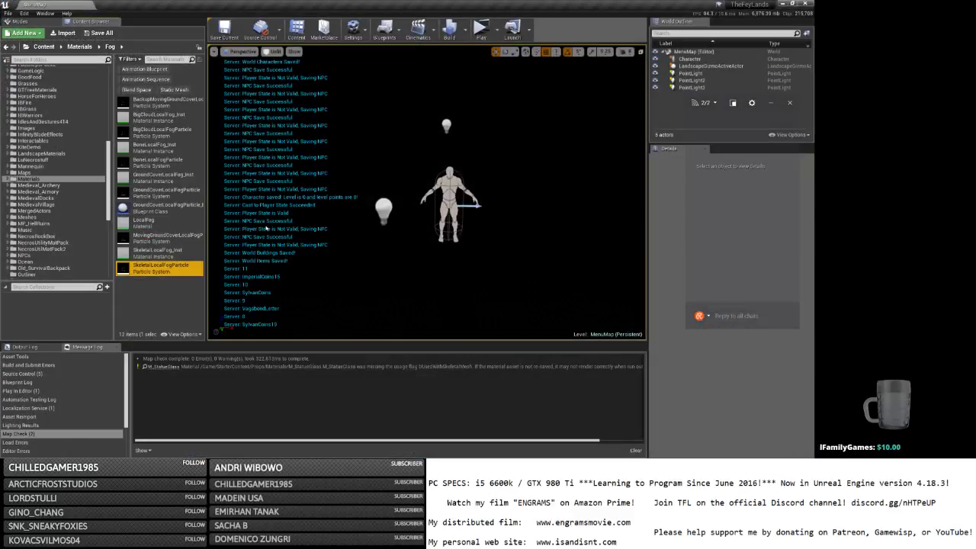
Open MovingGroundCoverLocalFogParticle in Cascade and expand its Initial Size constants (X 175.0).
{"action": "left_click", "coordinate": [170, 237]}
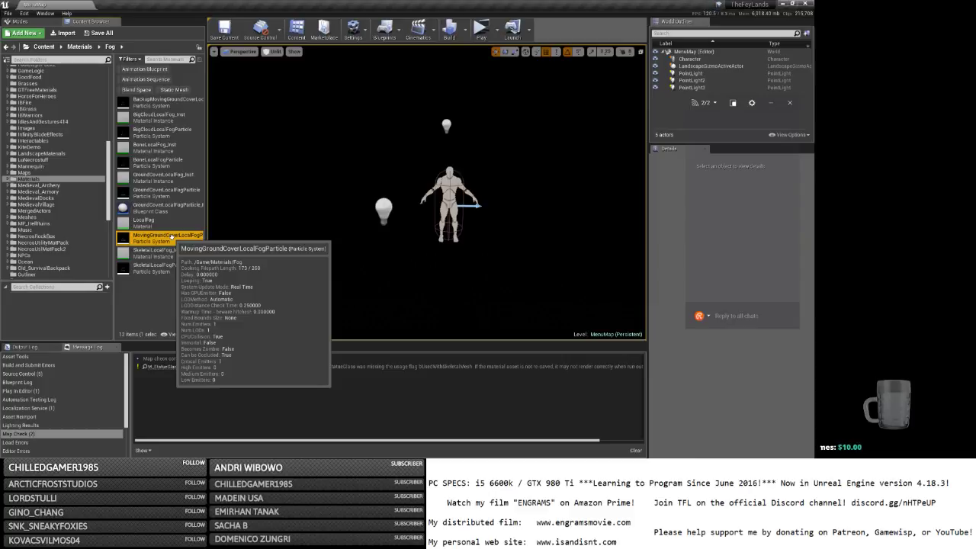
{"action": "double_click", "coordinate": [171, 237]}
{"action": "left_click", "coordinate": [261, 130]}
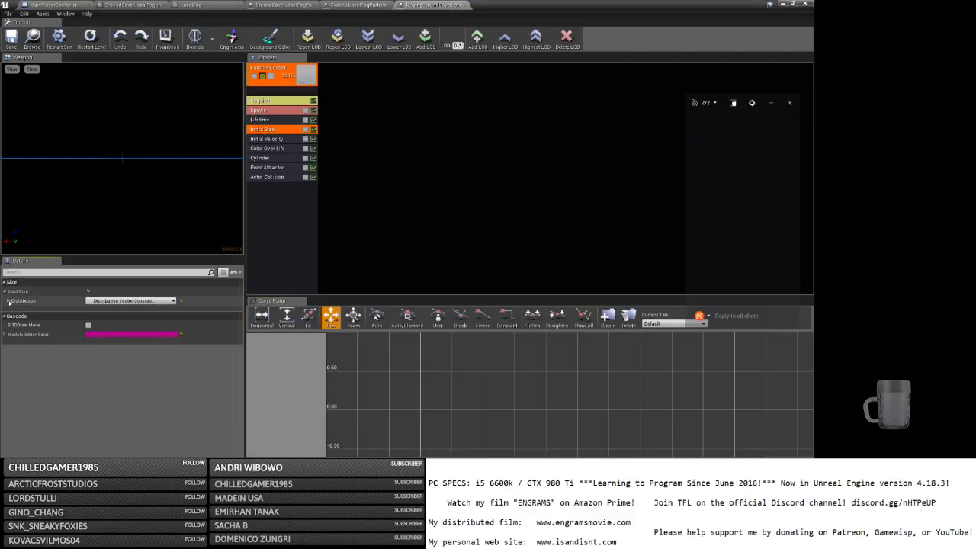
{"action": "left_click", "coordinate": [8, 301]}
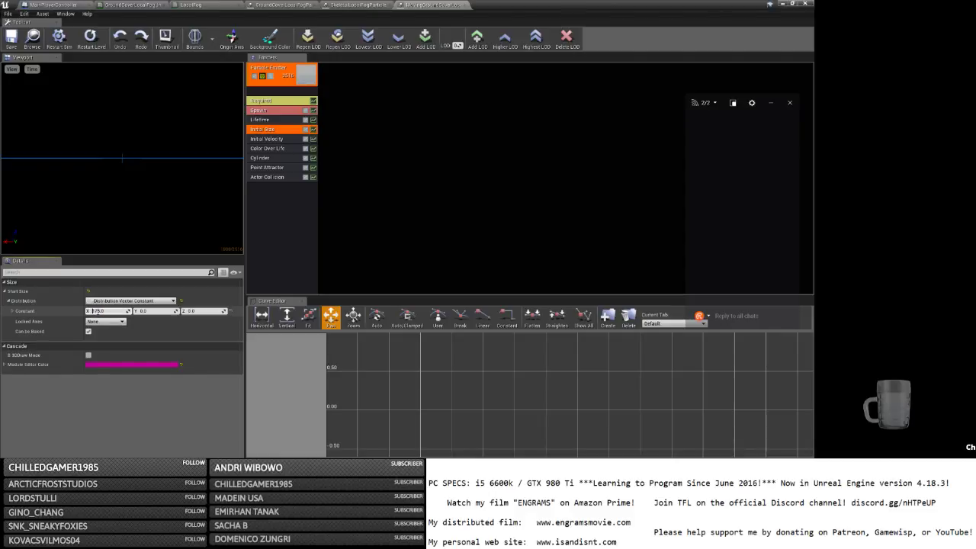
Compare Initial Size in the GroundCover and Skeletal fog particle tabs, then edit MovingGroundCover's X value.
{"action": "left_click", "coordinate": [299, 5]}
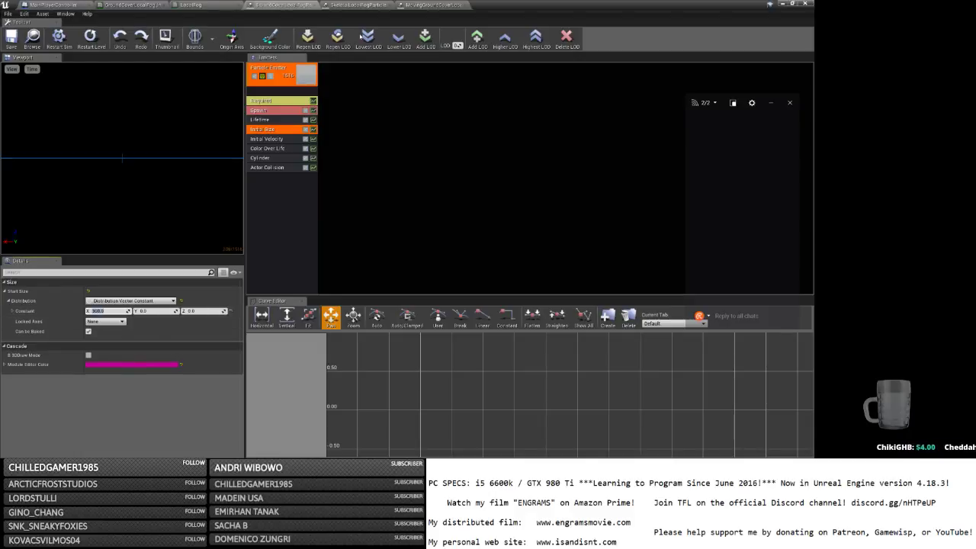
{"action": "left_click", "coordinate": [357, 5]}
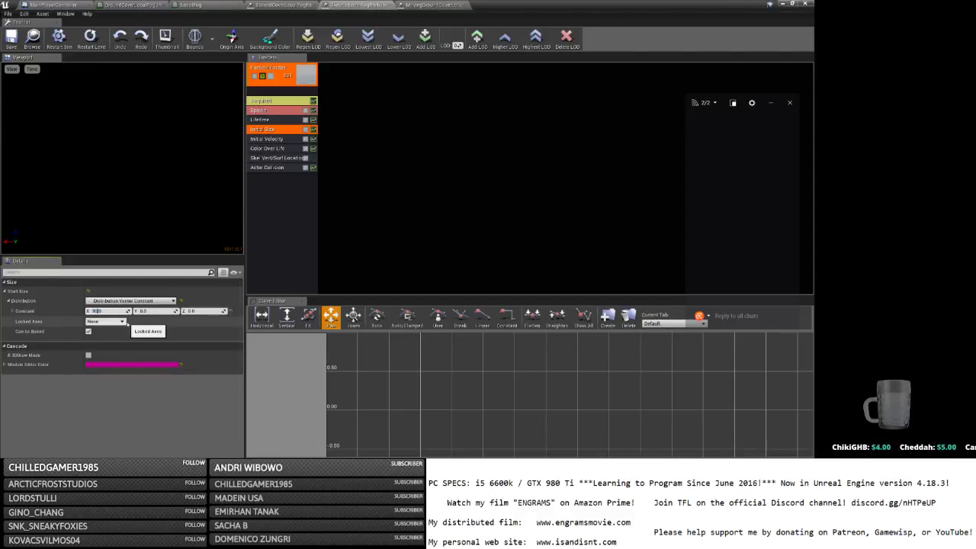
{"action": "left_click", "coordinate": [442, 5]}
{"action": "left_click", "coordinate": [107, 311]}
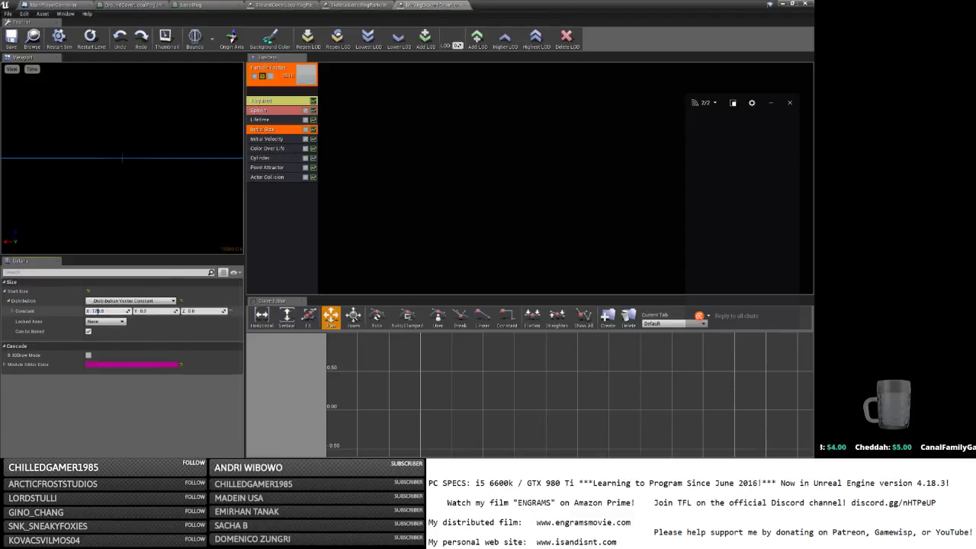
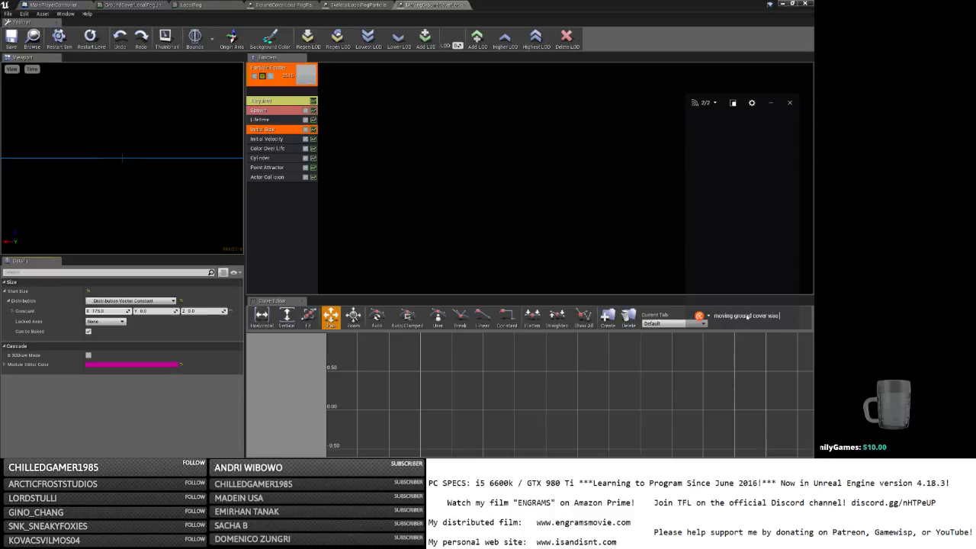
Log an 'in size' note, set Initial Size X to 50.0, save, and launch the game preview.
{"action": "type", "text": "in size"}
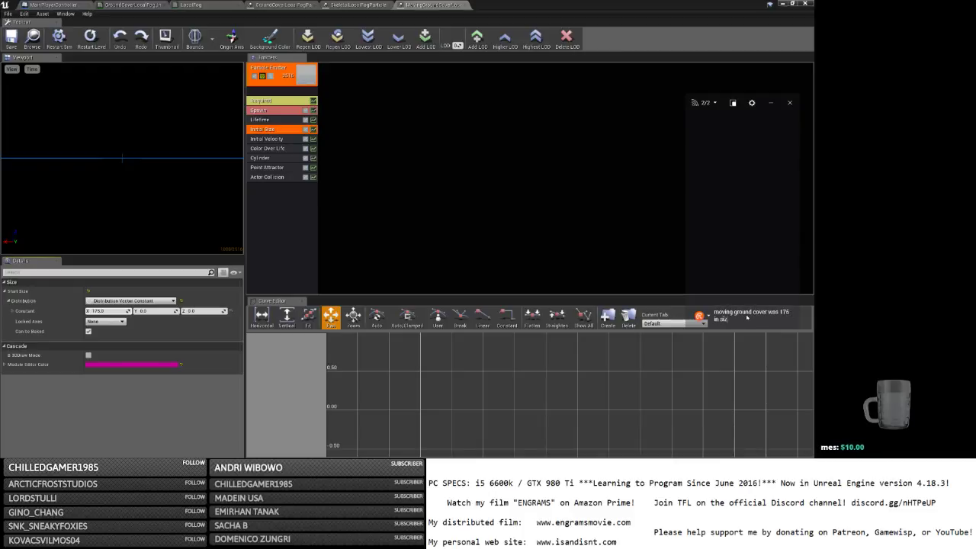
{"action": "key", "text": "Return"}
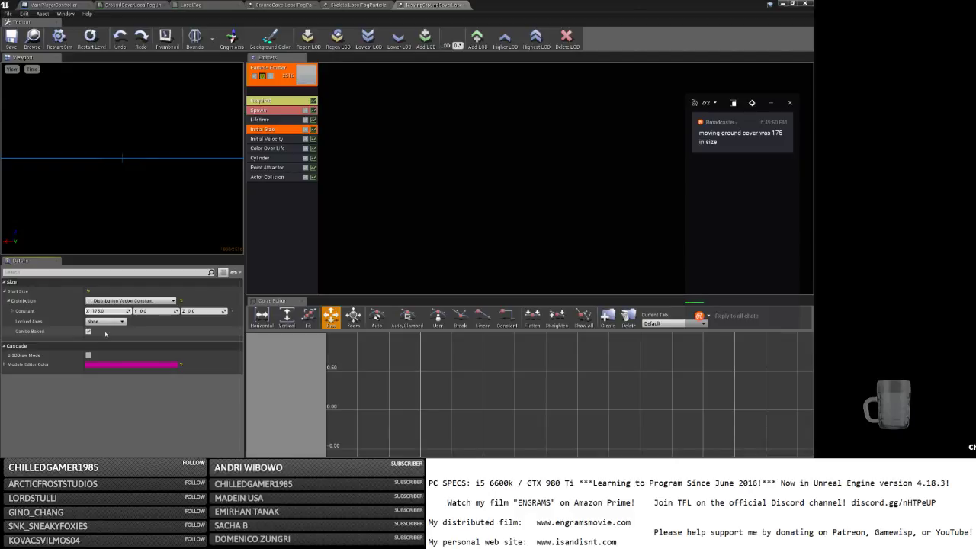
{"action": "left_click", "coordinate": [98, 311]}
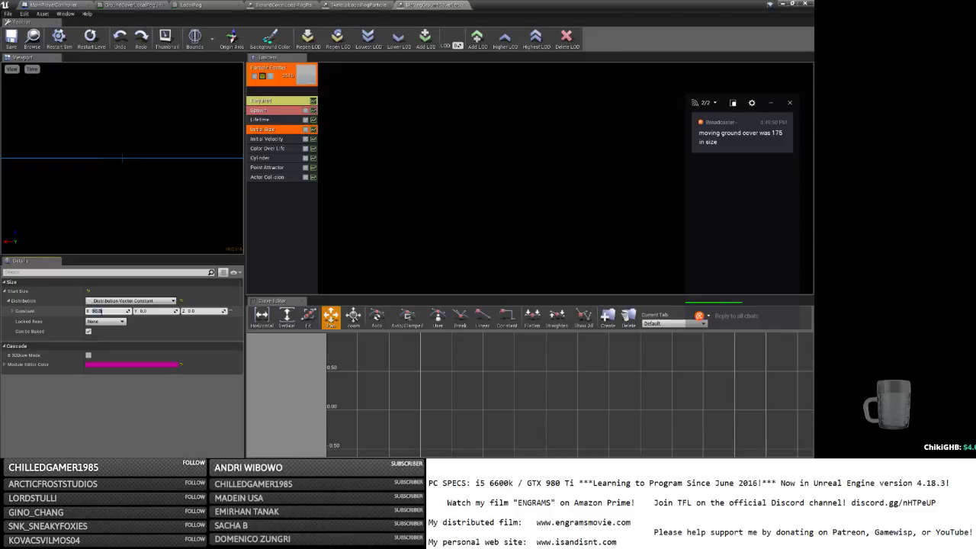
{"action": "type", "text": "50.0"}
{"action": "left_click", "coordinate": [12, 37]}
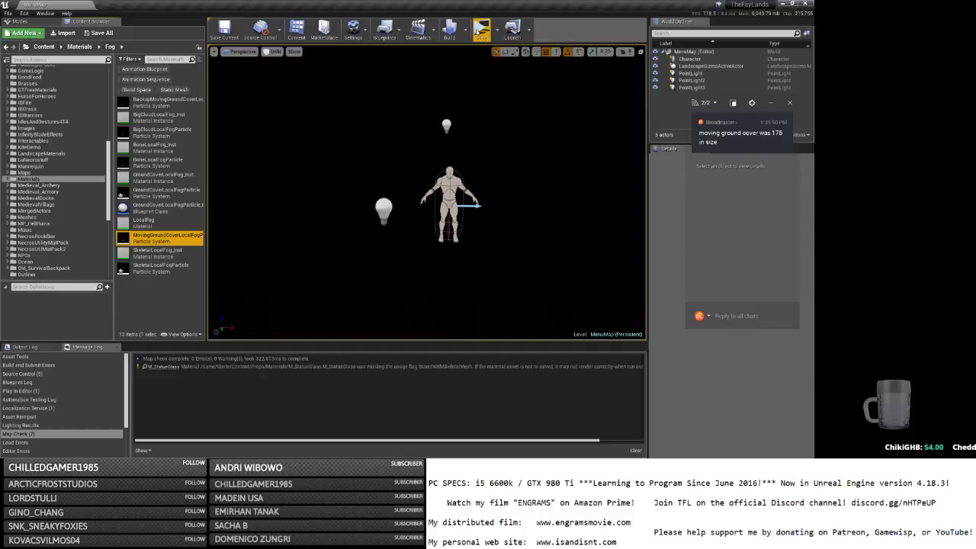
{"action": "left_click", "coordinate": [477, 28]}
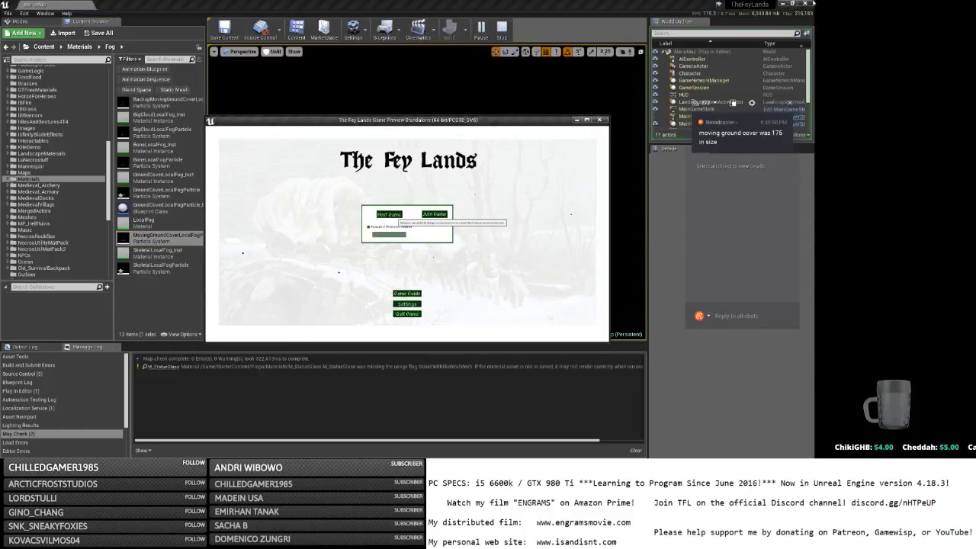
Host a game, confirm the login, and walk forward to view the fog.
{"action": "left_click", "coordinate": [389, 214]}
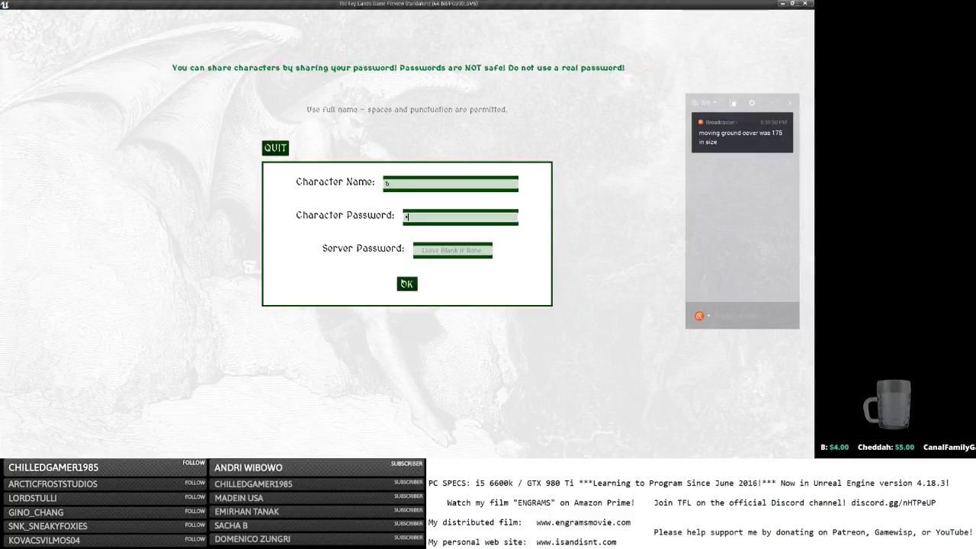
{"action": "left_click", "coordinate": [408, 284]}
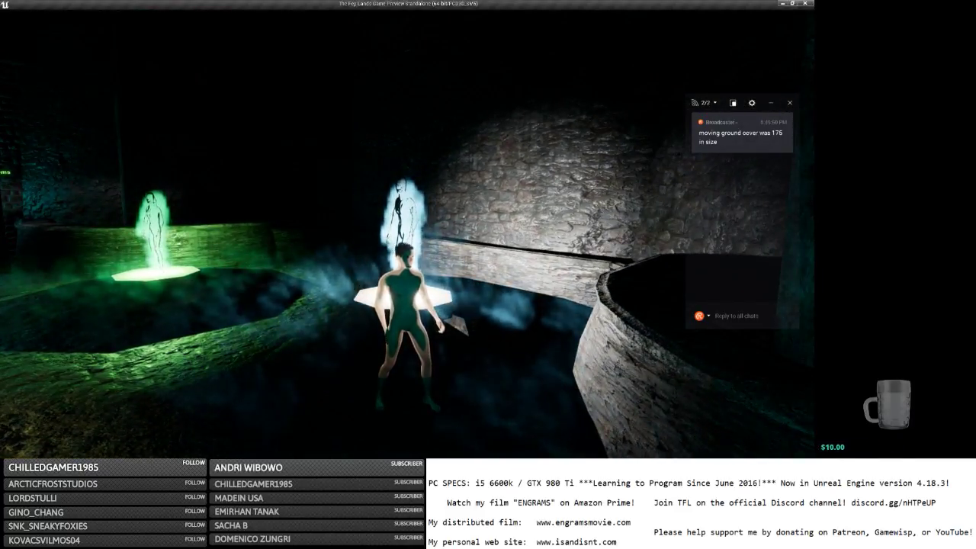
{"action": "key", "text": "w"}
Save and quit from the in-game menu, close the game window, and switch windows.
{"action": "key", "text": "Escape"}
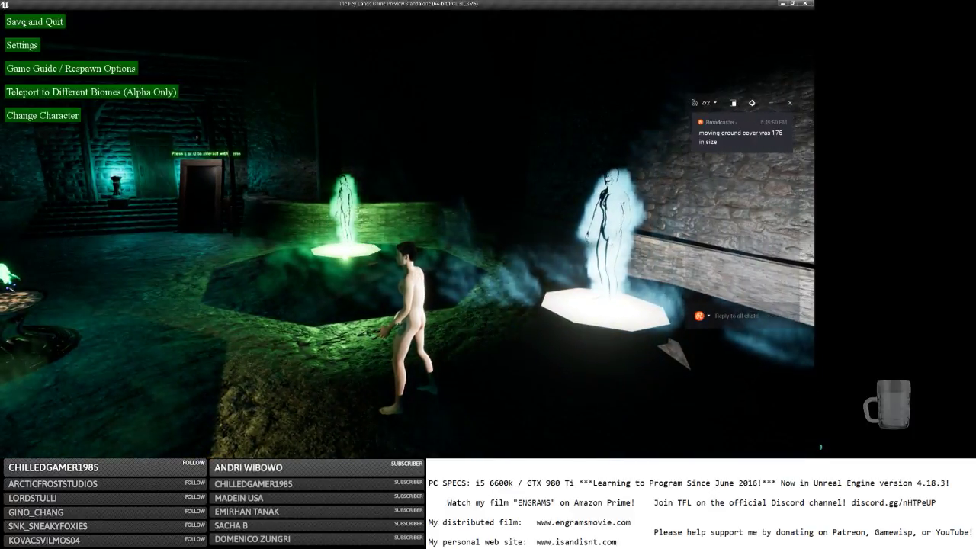
{"action": "left_click", "coordinate": [33, 22]}
{"action": "left_click", "coordinate": [805, 4]}
{"action": "key", "text": "alt+Tab"}
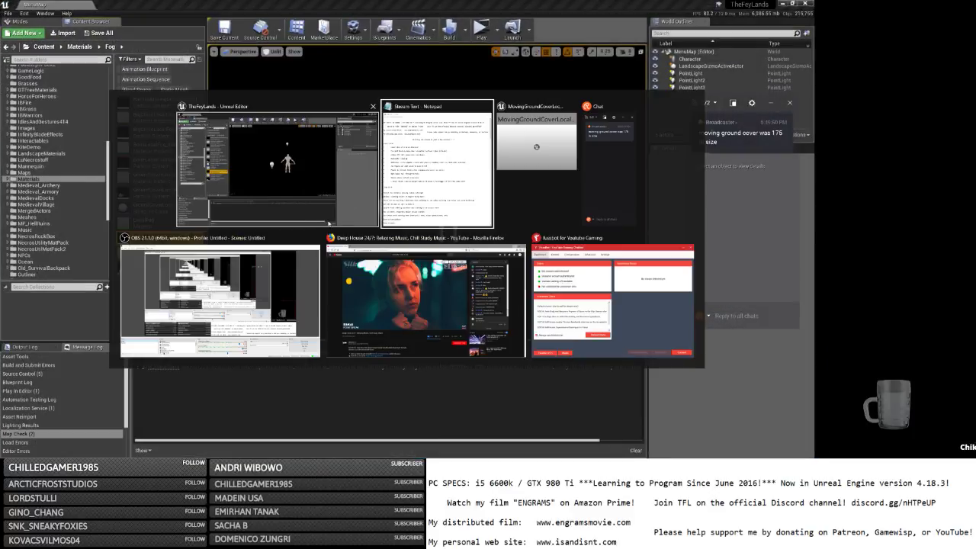
Restore the ground-cover particle's start size X to 175.0 and save the particle system.
{"action": "left_click", "coordinate": [544, 155]}
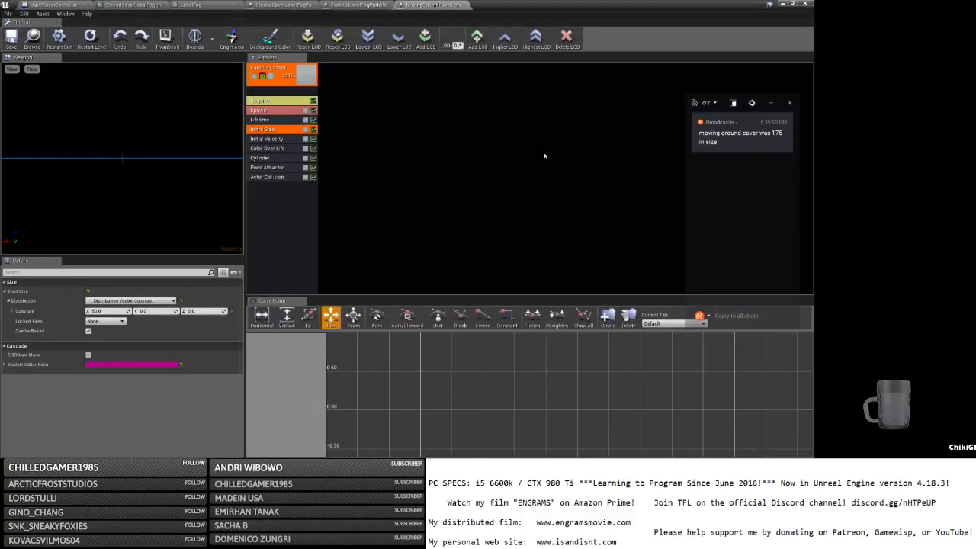
{"action": "left_click", "coordinate": [107, 311]}
{"action": "type", "text": "250"}
{"action": "key", "text": "Return"}
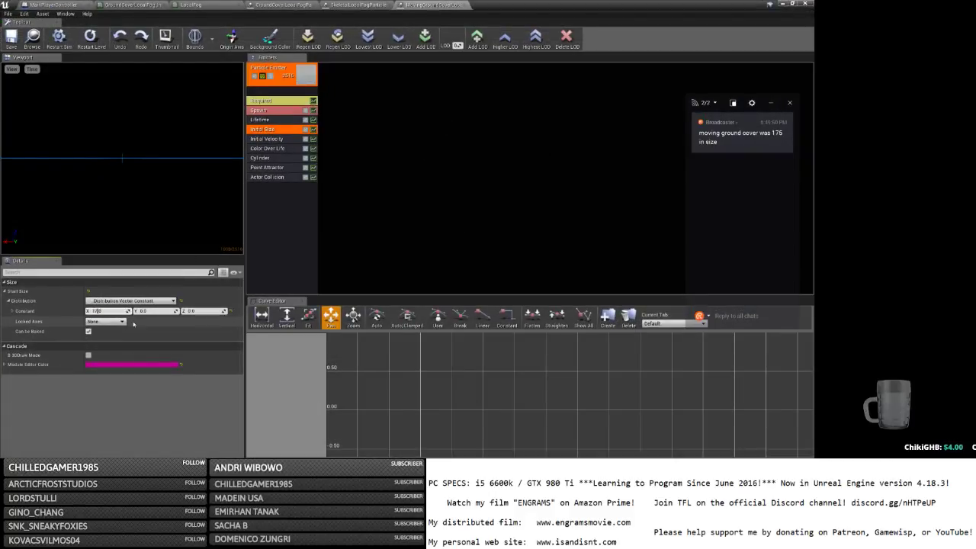
{"action": "left_click", "coordinate": [11, 40]}
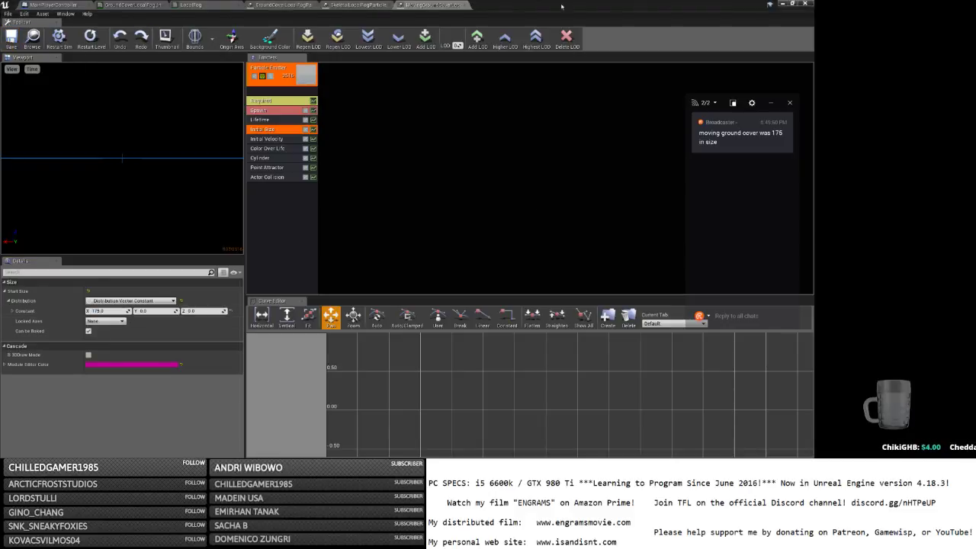
Reopen MovingGroundCoverLocalFogParticle and open the Required module's fog material instance.
{"action": "left_click", "coordinate": [783, 3]}
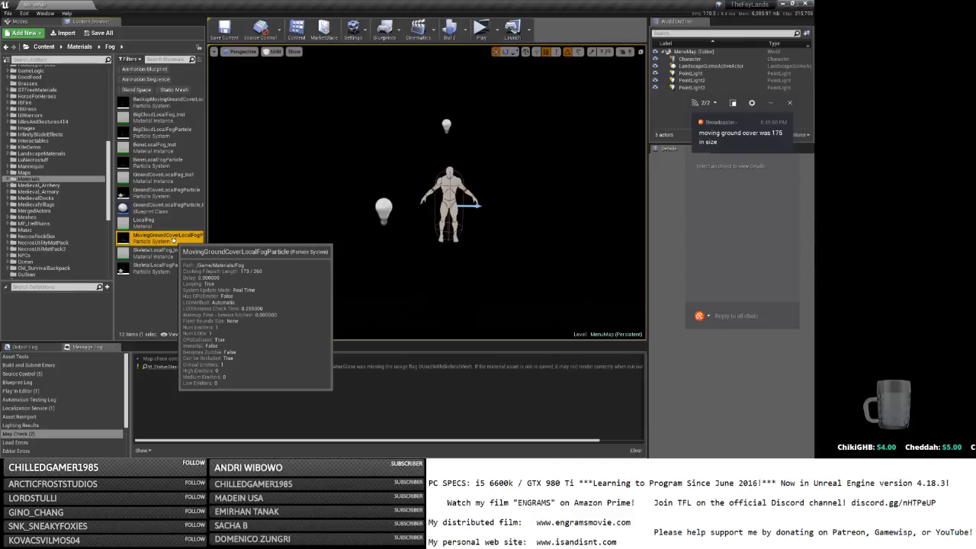
{"action": "double_click", "coordinate": [173, 240]}
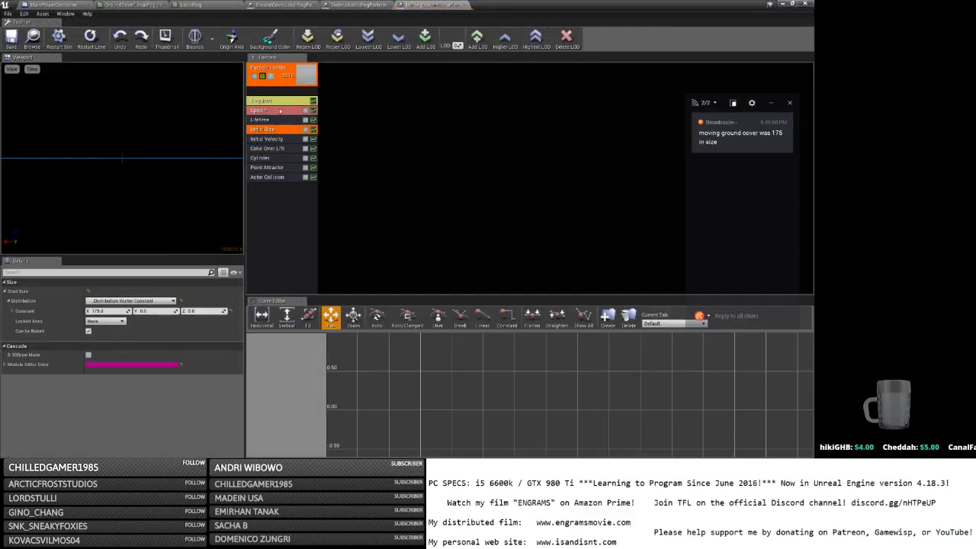
{"action": "left_click", "coordinate": [280, 110]}
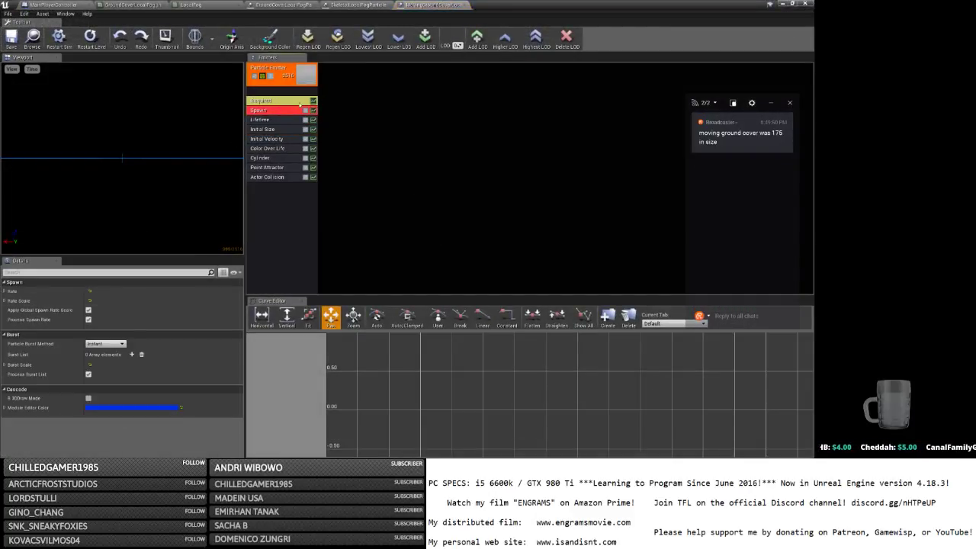
{"action": "left_click", "coordinate": [269, 102]}
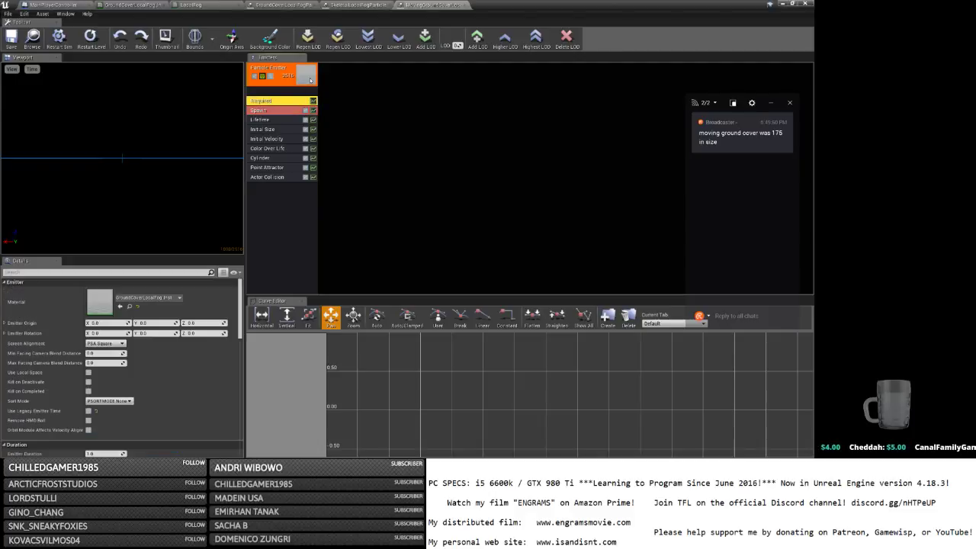
{"action": "double_click", "coordinate": [103, 302]}
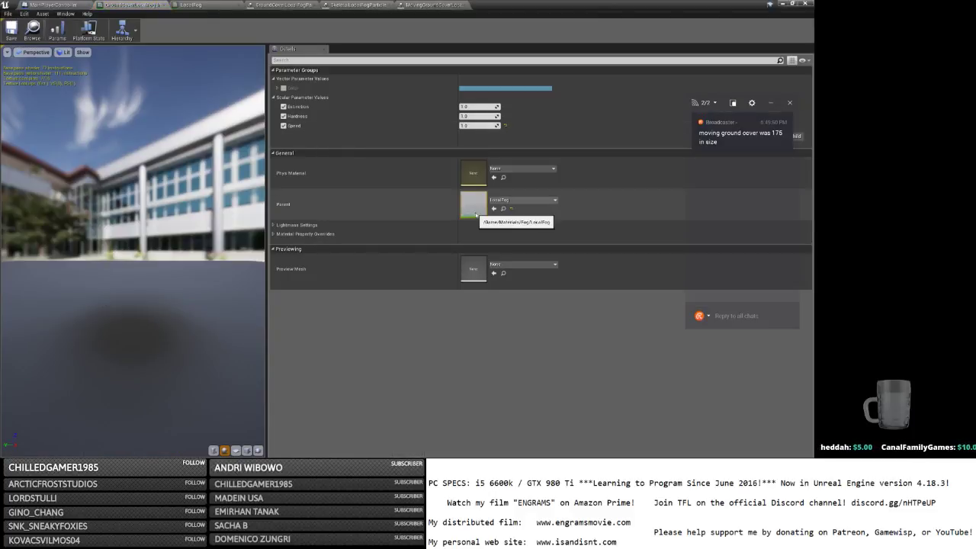
Open the parent LocalFog material and move the UV panning nodes left to make room.
{"action": "double_click", "coordinate": [473, 206]}
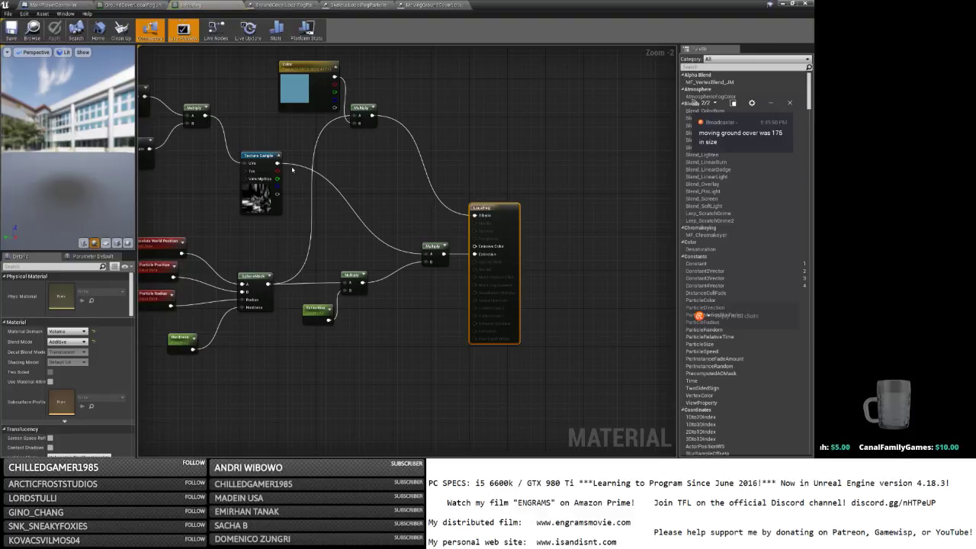
{"action": "right_click_drag", "start_coordinate": [413, 246], "coordinate": [581, 225]}
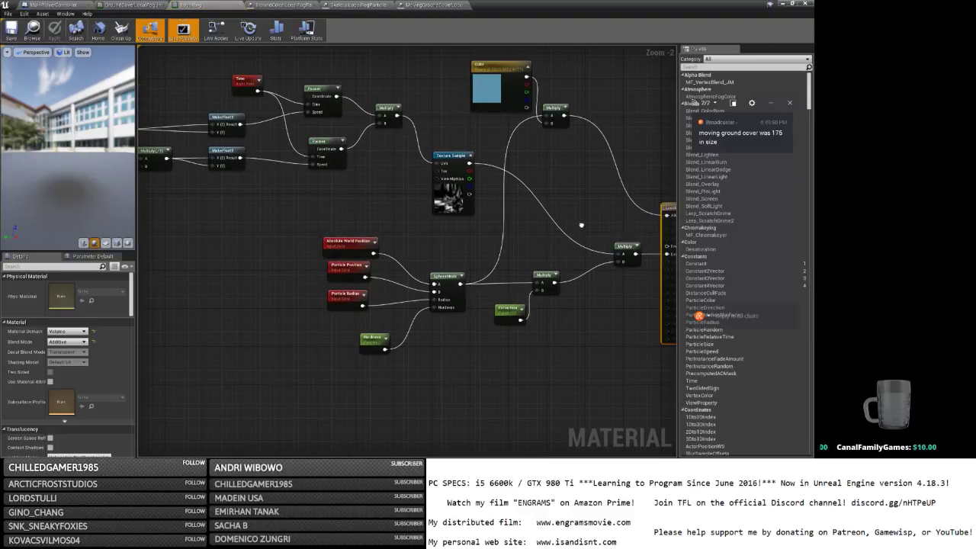
{"action": "left_click", "coordinate": [446, 205]}
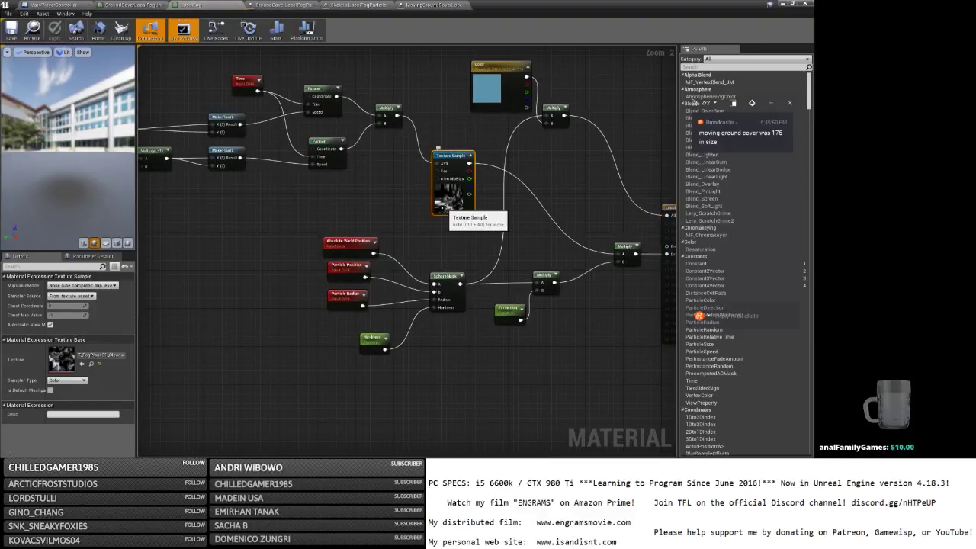
{"action": "right_click_drag", "start_coordinate": [446, 206], "coordinate": [467, 221]}
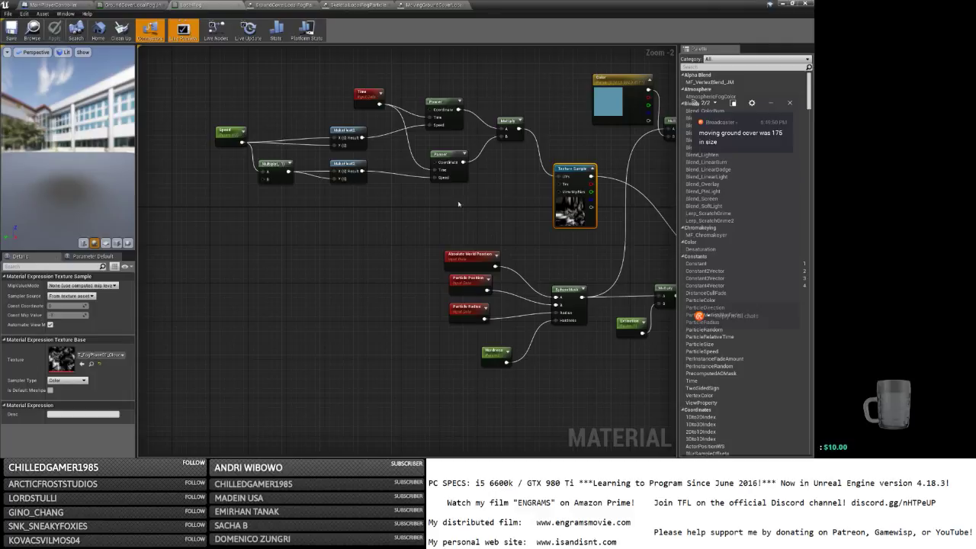
{"action": "left_click_drag", "start_coordinate": [503, 211], "coordinate": [200, 80]}
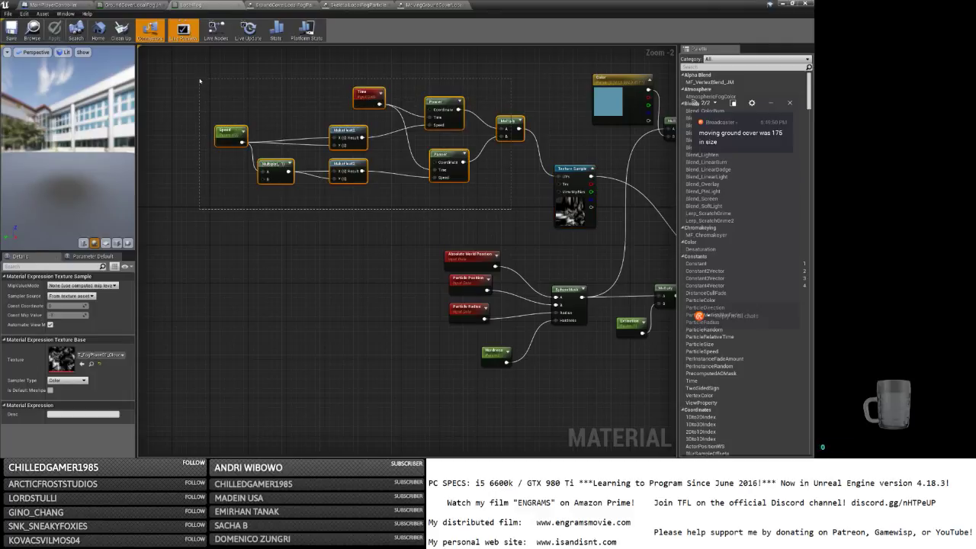
{"action": "left_click_drag", "start_coordinate": [509, 122], "coordinate": [409, 122]}
{"action": "right_click_drag", "start_coordinate": [408, 122], "coordinate": [390, 142]}
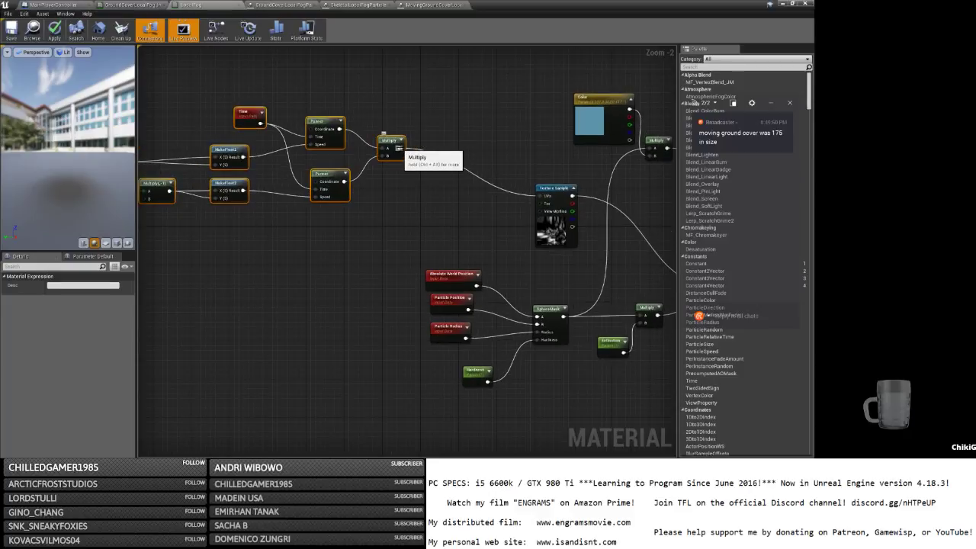
Add a Multiply with Const B 10.0 feeding the Texture Sample UVs, and save LocalFog.
{"action": "left_click", "coordinate": [434, 177]}
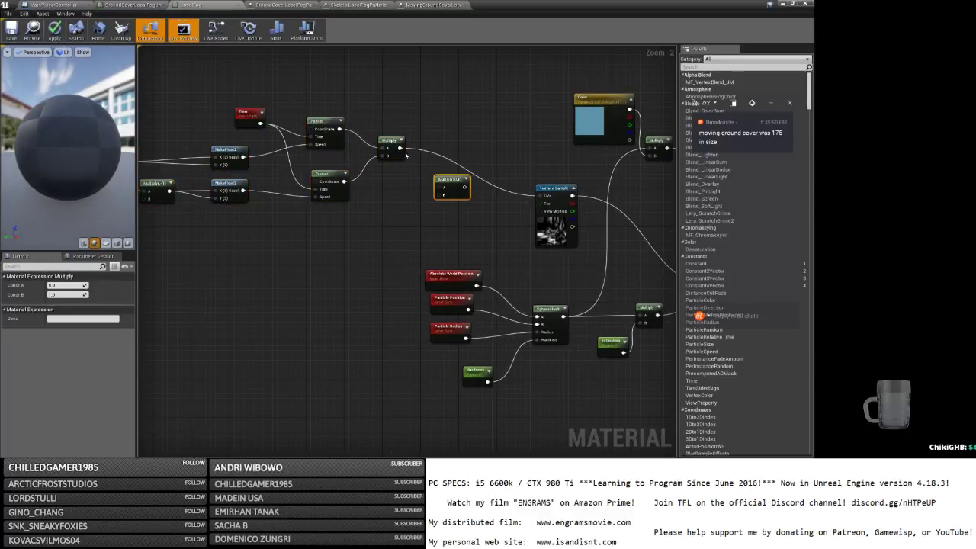
{"action": "left_click_drag", "start_coordinate": [461, 187], "coordinate": [537, 195]}
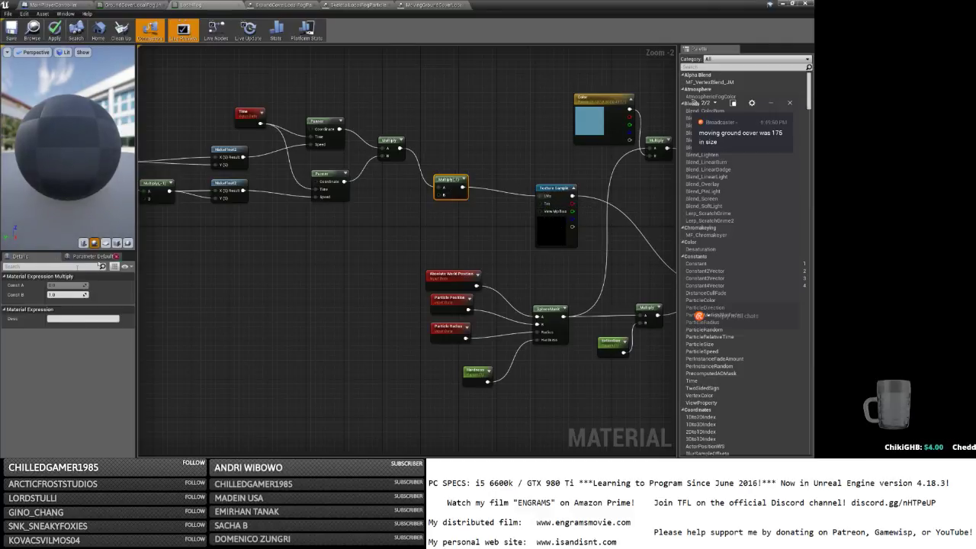
{"action": "left_click", "coordinate": [73, 295]}
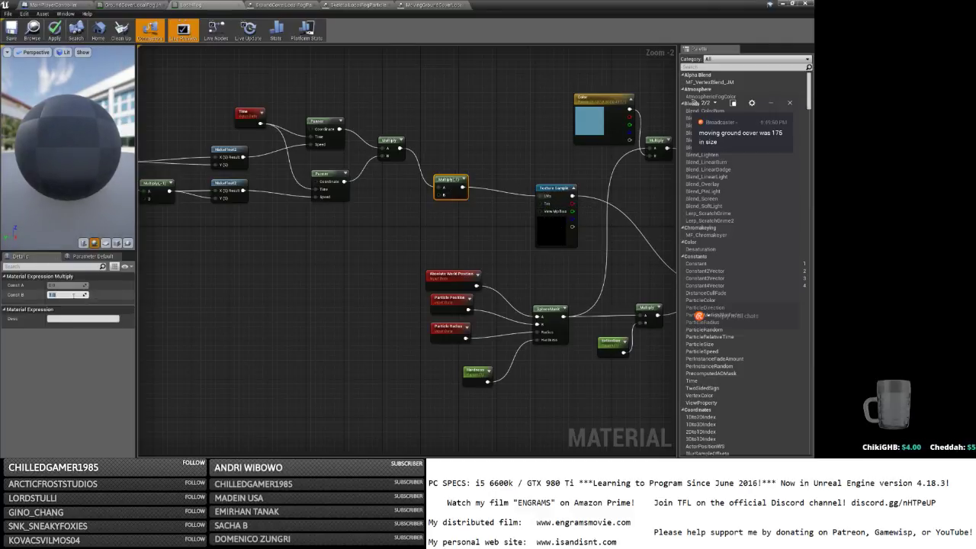
{"action": "key", "text": "Return"}
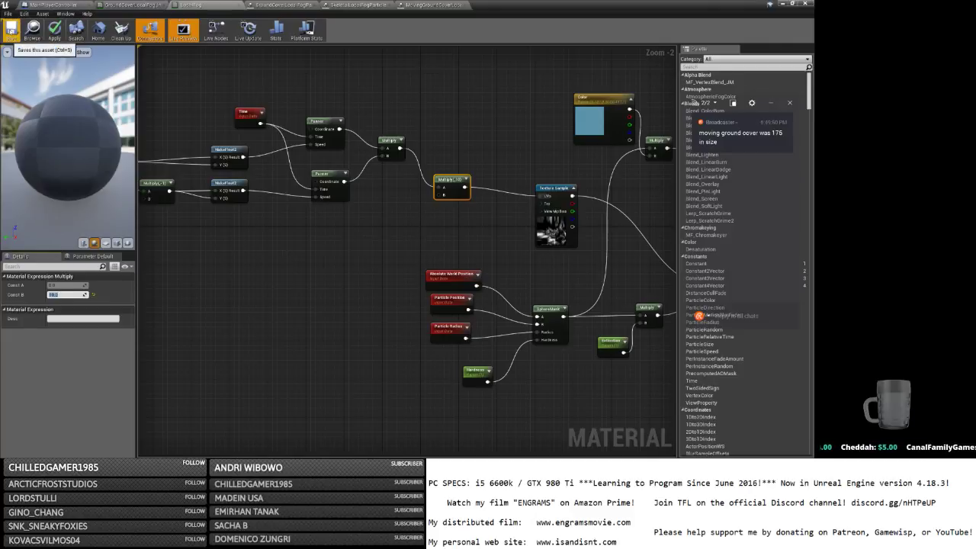
{"action": "left_click", "coordinate": [12, 32]}
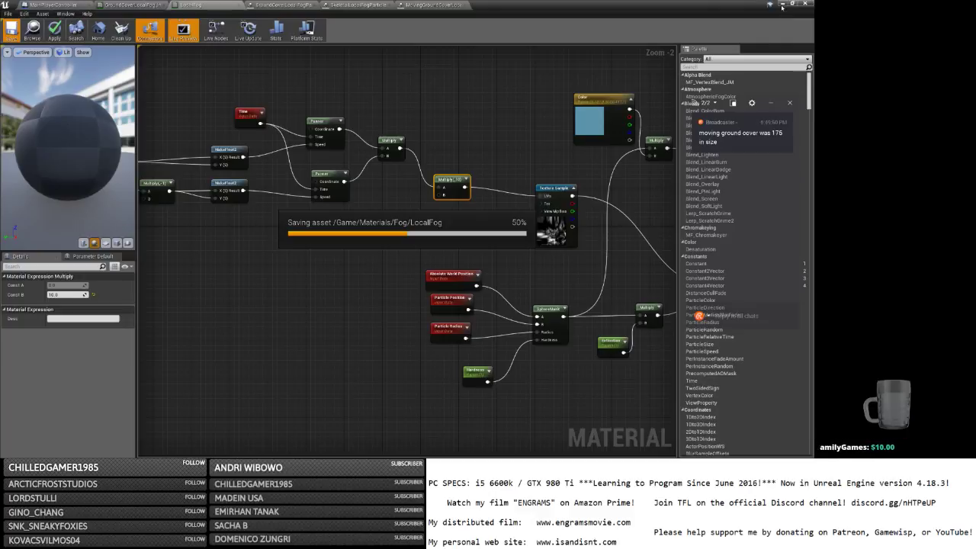
{"action": "left_click", "coordinate": [781, 4]}
Launch a maximized Standalone Game, host a session, and log in to the world.
{"action": "left_click", "coordinate": [496, 32]}
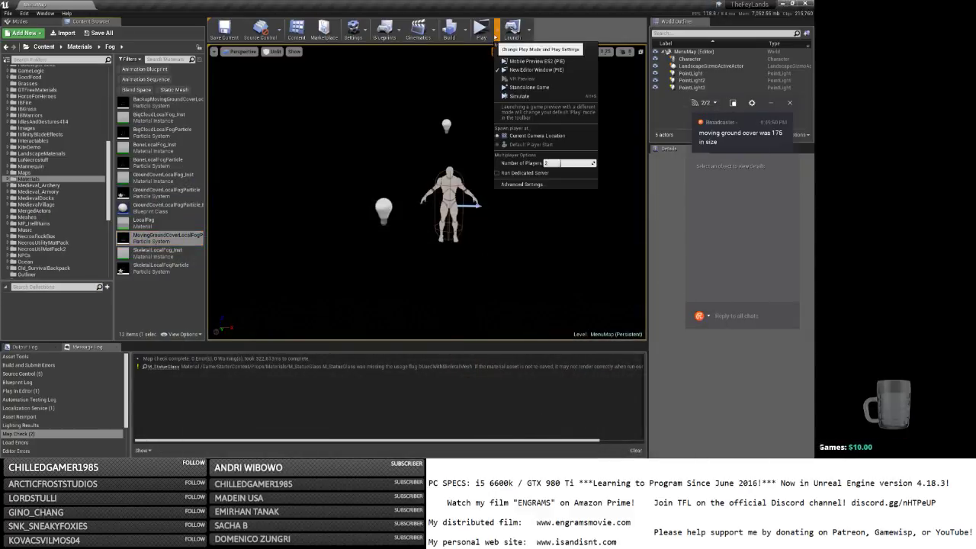
{"action": "left_click", "coordinate": [529, 87]}
{"action": "left_click", "coordinate": [785, 4]}
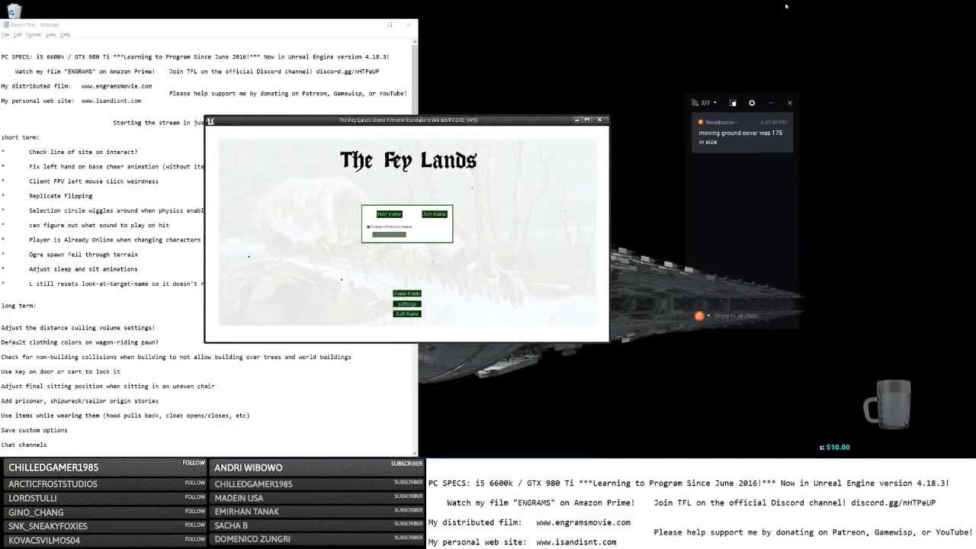
{"action": "left_click", "coordinate": [586, 119]}
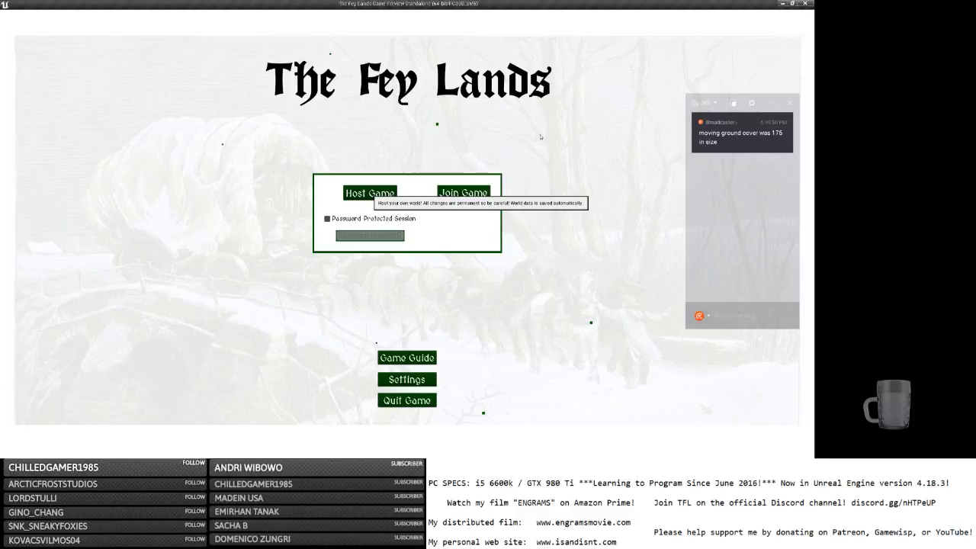
{"action": "left_click", "coordinate": [370, 193]}
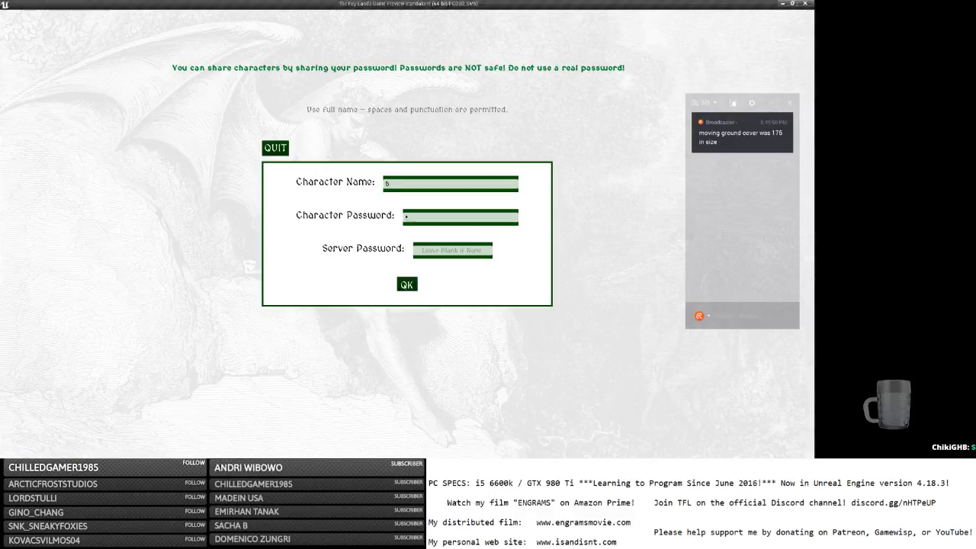
{"action": "key", "text": "Return"}
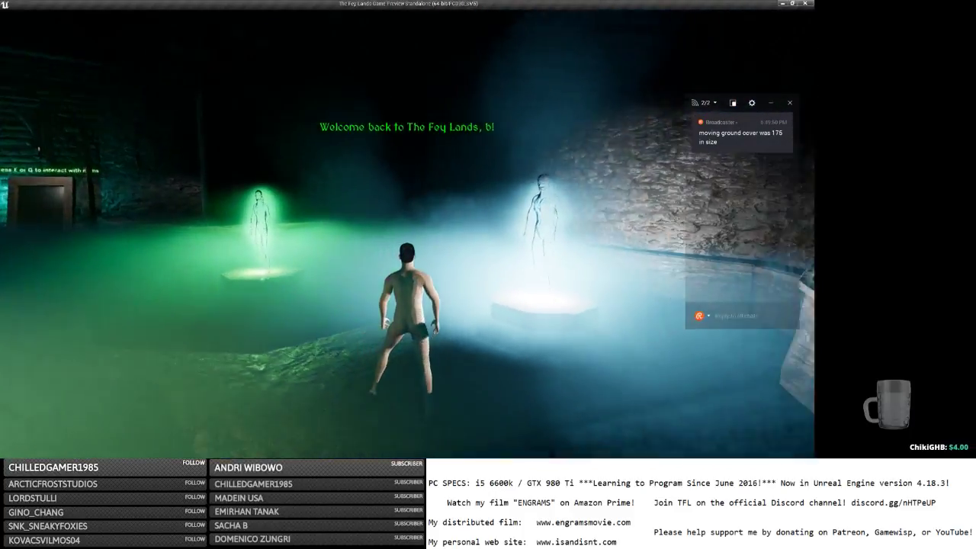
Run through the fog past the blue, red, green and white statues to the fire pit.
{"action": "key", "text": "w"}
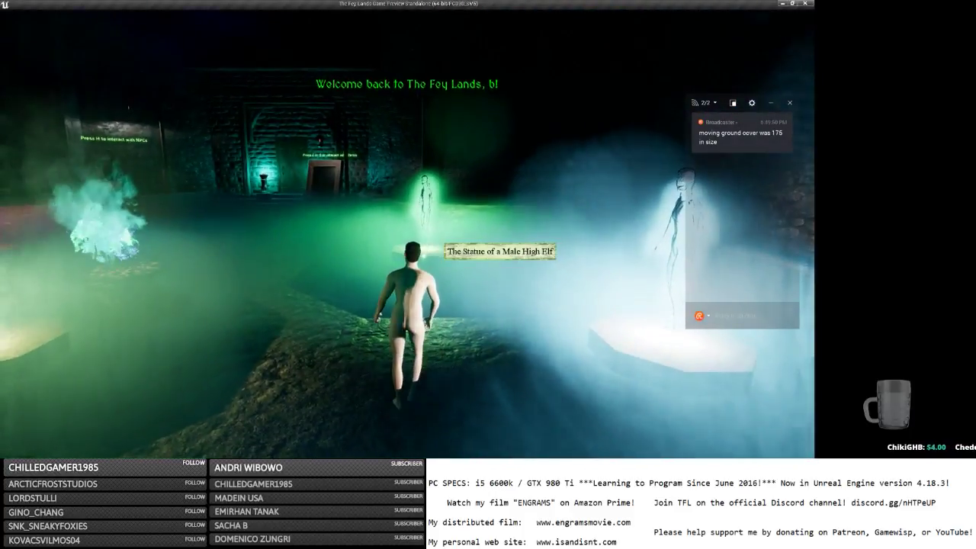
{"action": "key", "text": "w"}
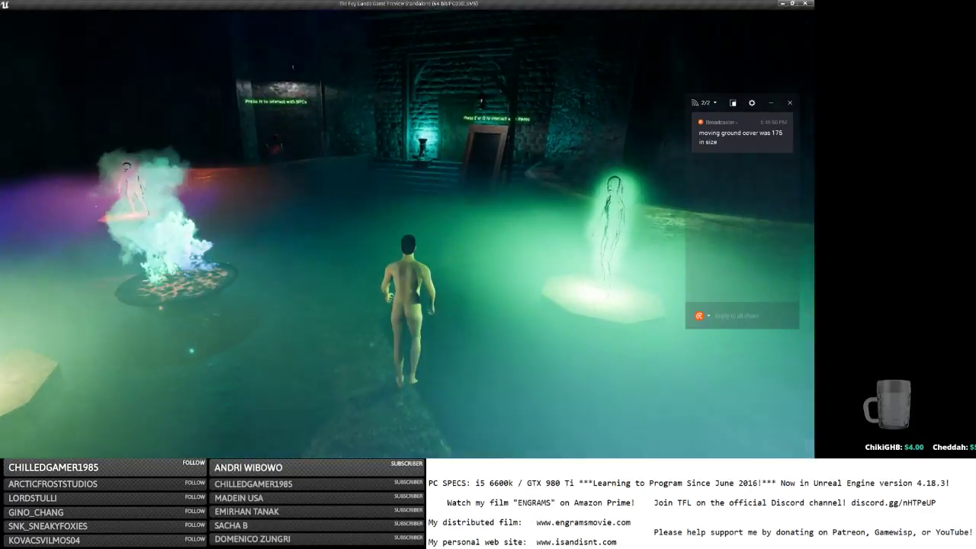
{"action": "key", "text": "w"}
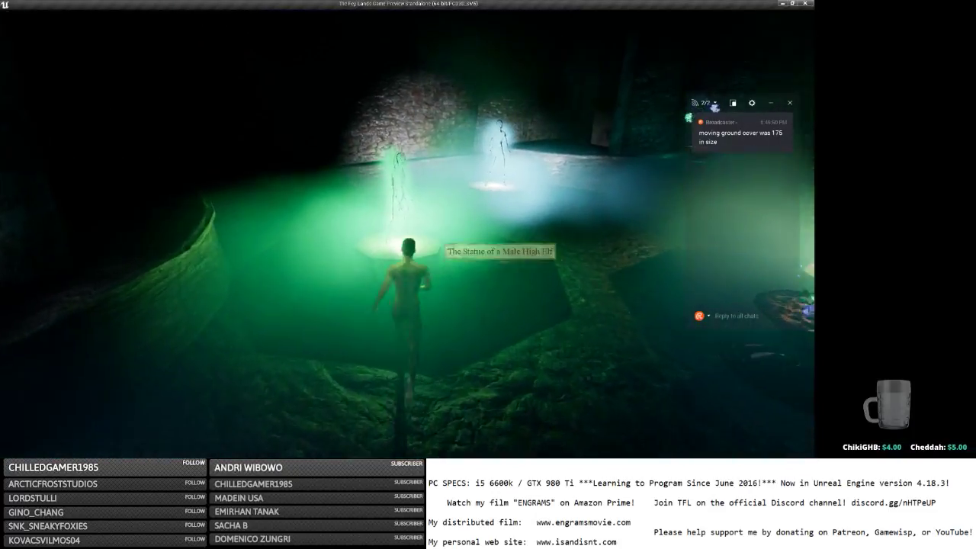
{"action": "key", "text": "w"}
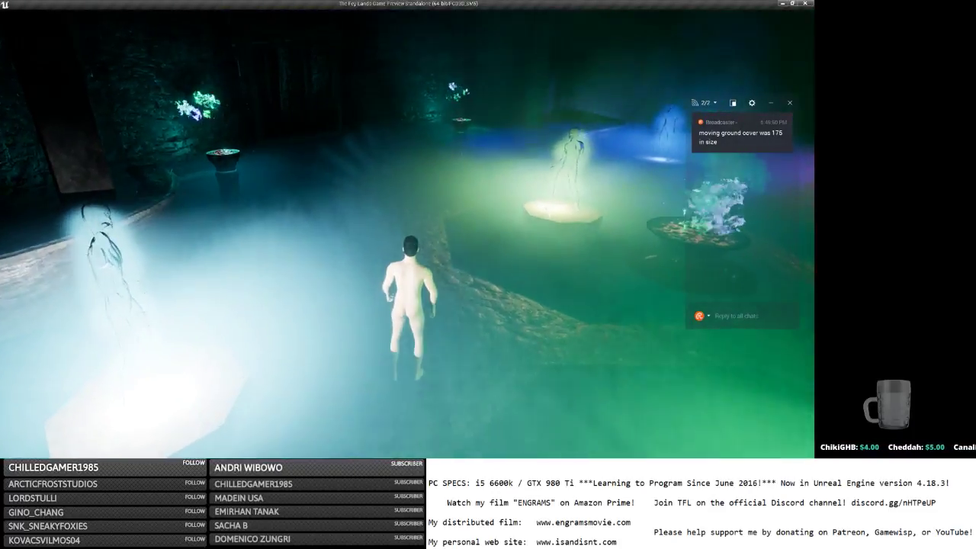
{"action": "key", "text": "w"}
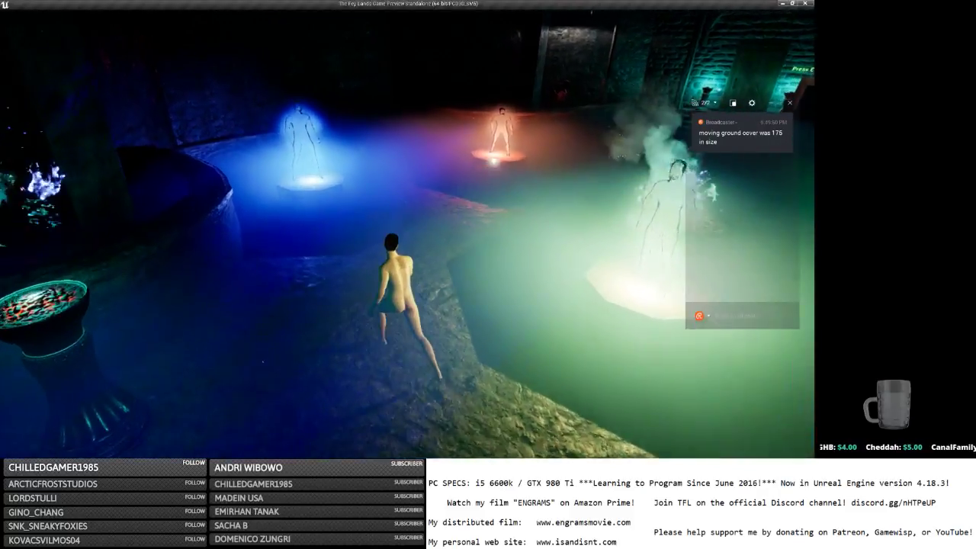
{"action": "key", "text": "w"}
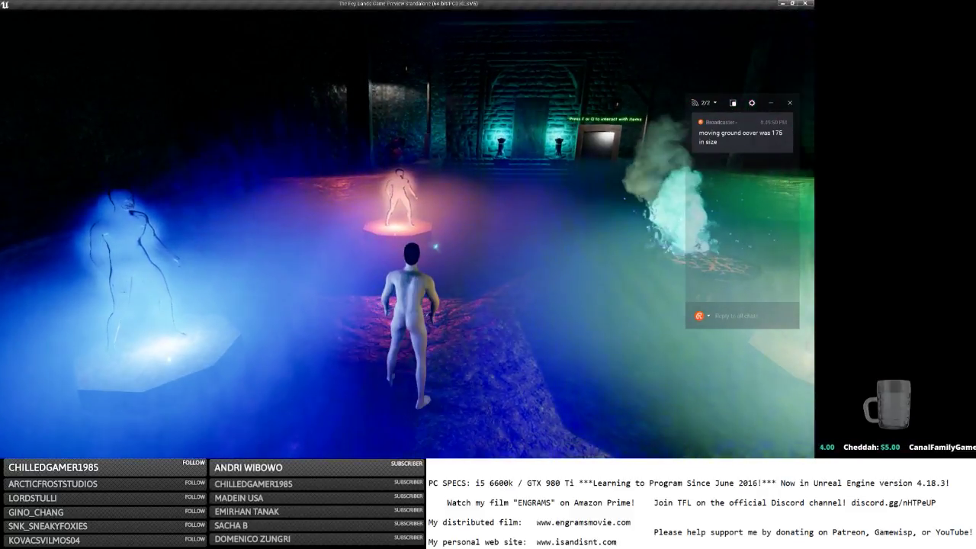
{"action": "key", "text": "w"}
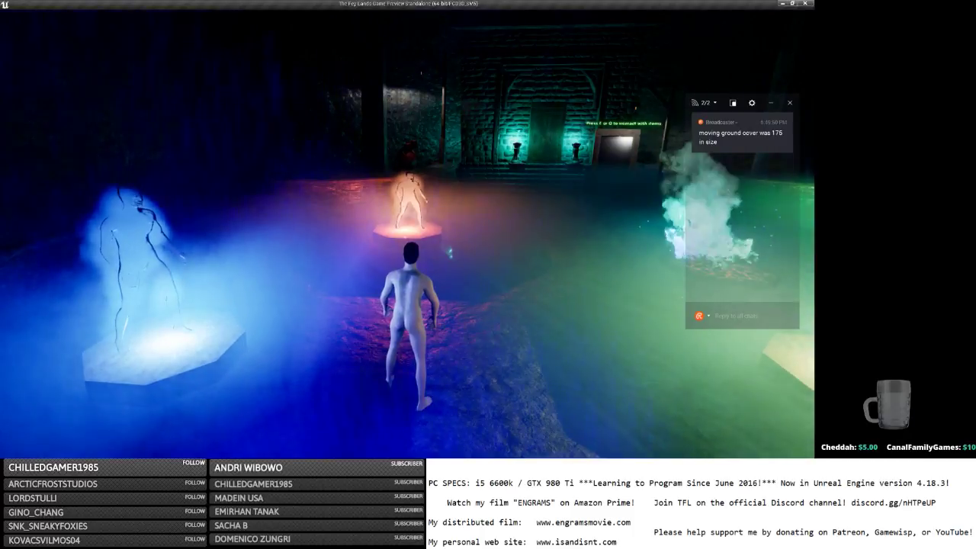
{"action": "key", "text": "w"}
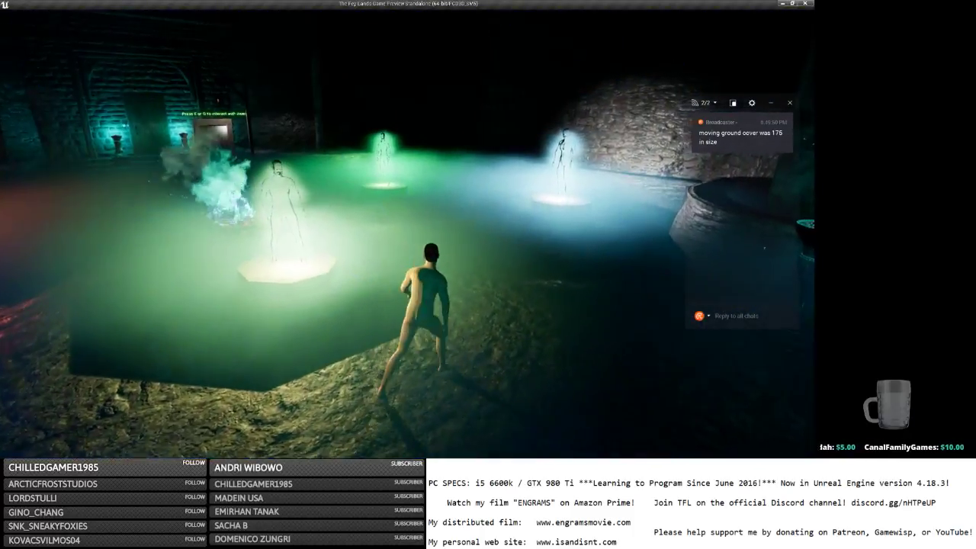
{"action": "key", "text": "w"}
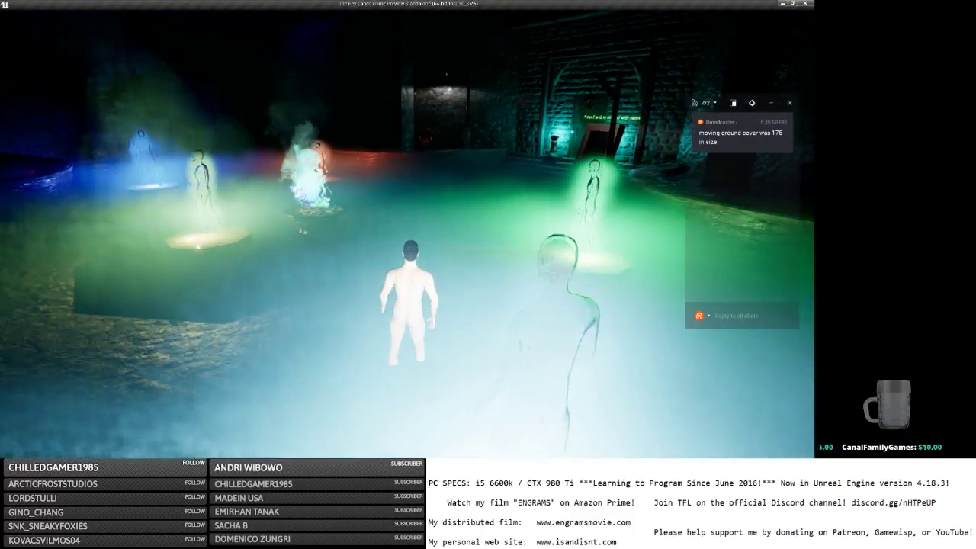
{"action": "key", "text": "w"}
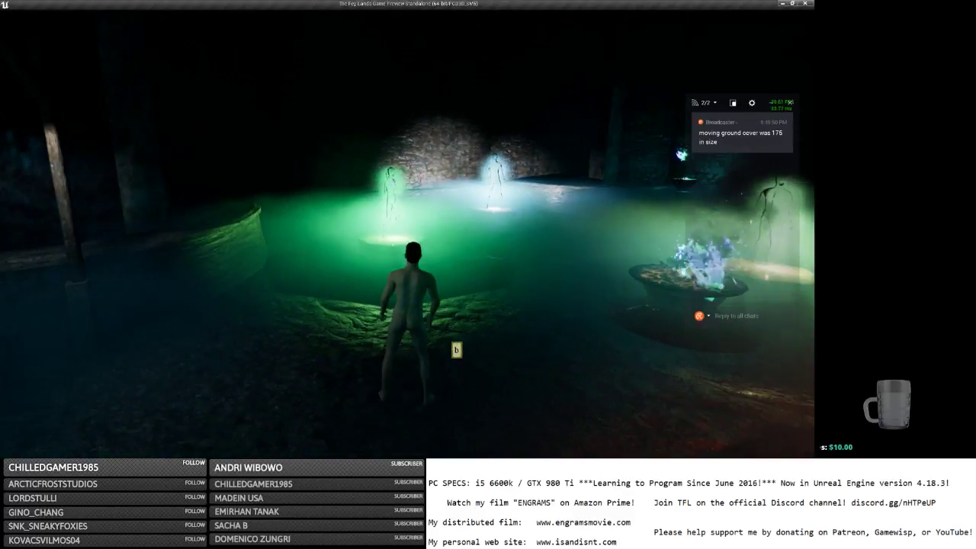
Try first-person view, then walk around the lit statue room's ground fog and open the in-game menu.
{"action": "key", "text": "v"}
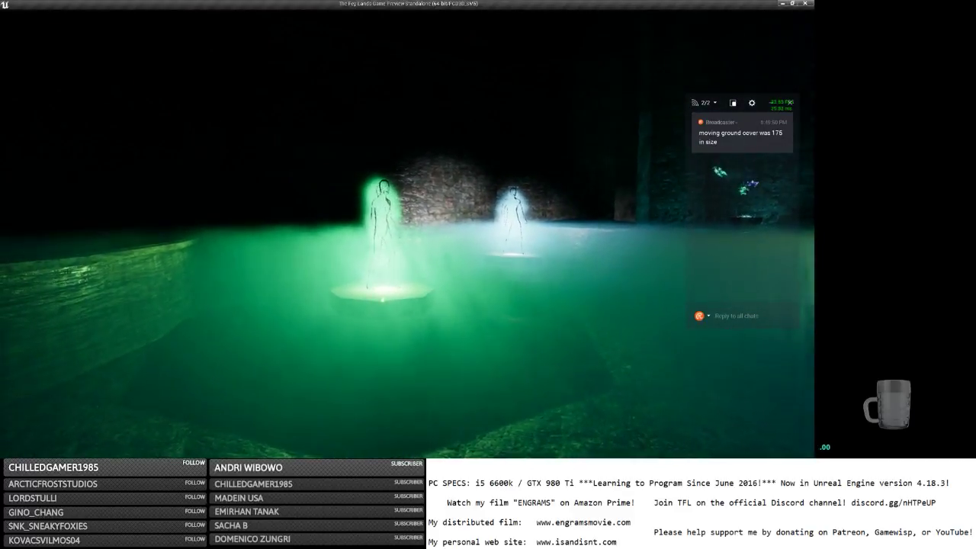
{"action": "key", "text": "w"}
{"action": "key", "text": "w"}
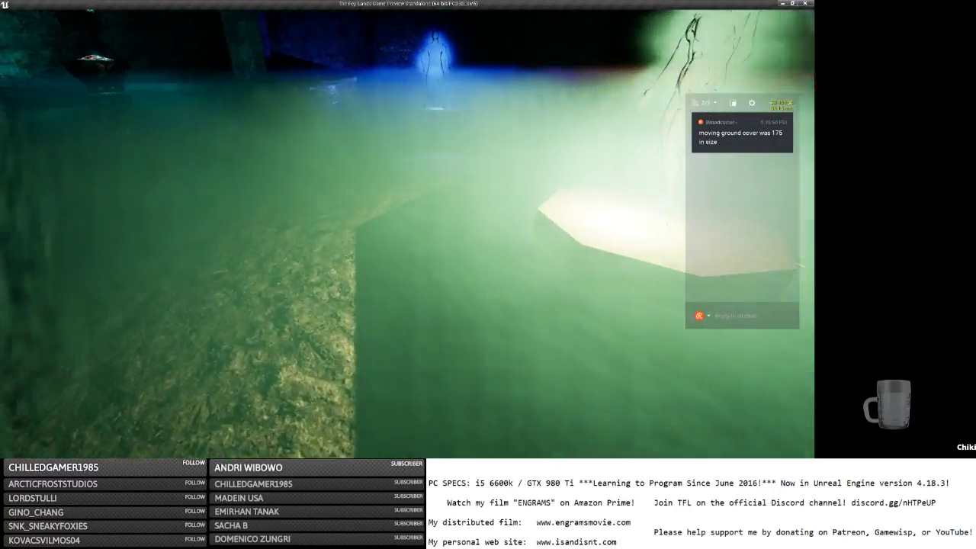
{"action": "key", "text": "s"}
{"action": "key", "text": "v"}
{"action": "key", "text": "w"}
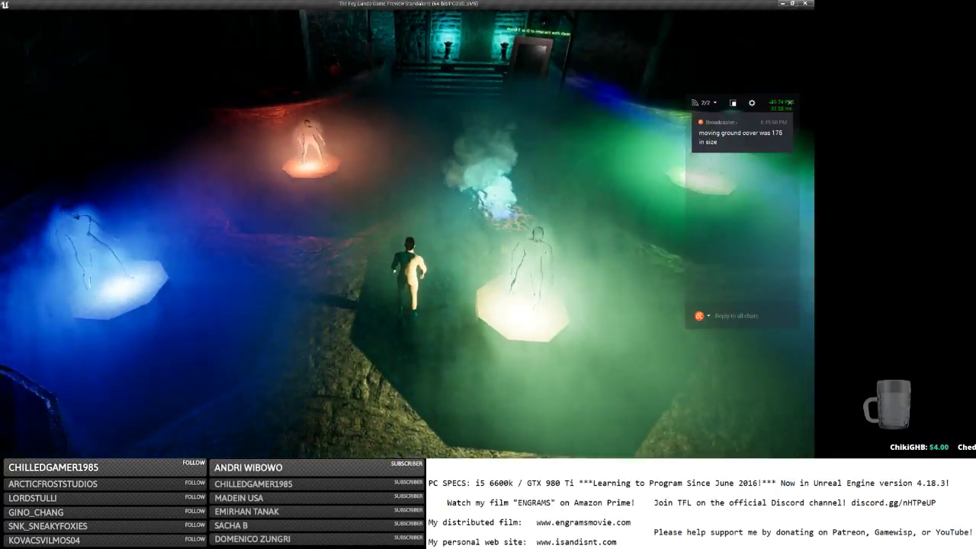
{"action": "key", "text": "w"}
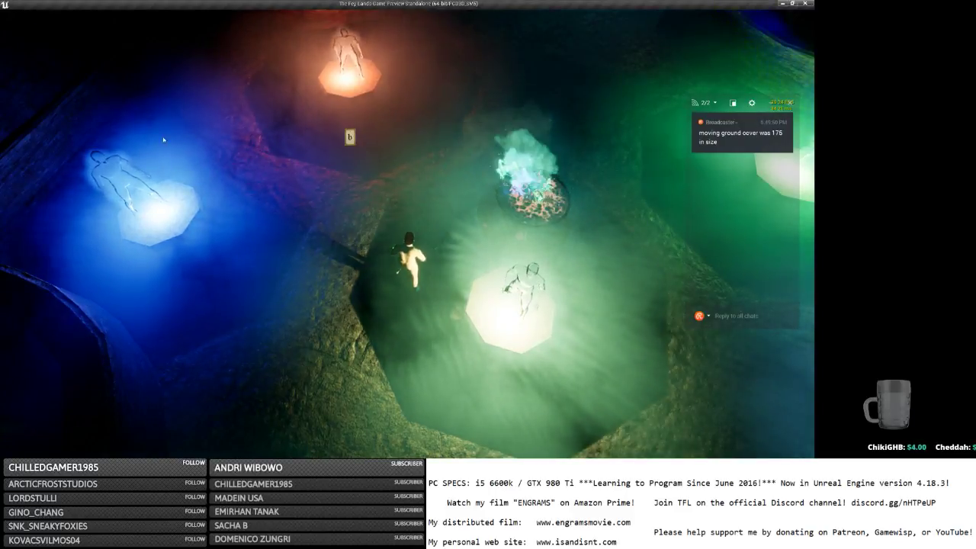
{"action": "left_click", "coordinate": [188, 153]}
{"action": "key", "text": "w"}
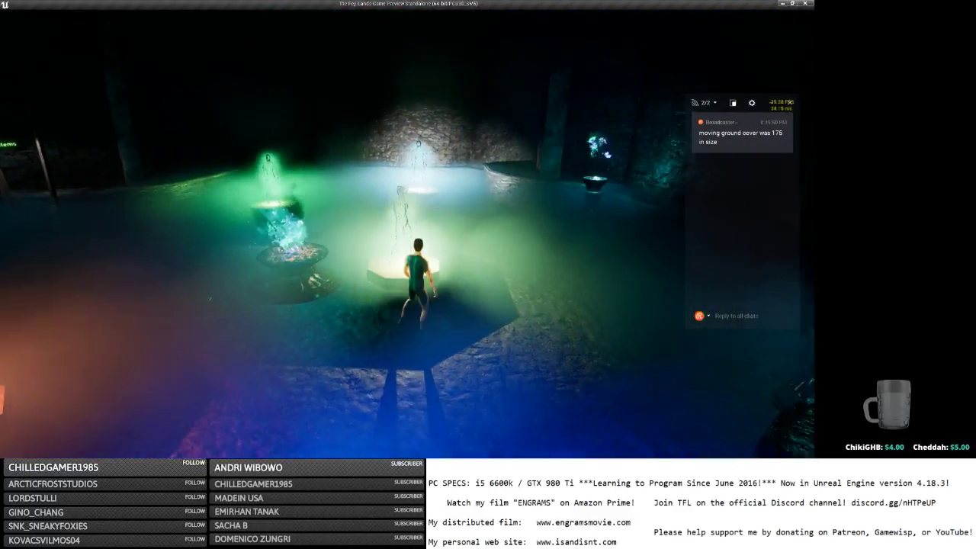
{"action": "key", "text": "w"}
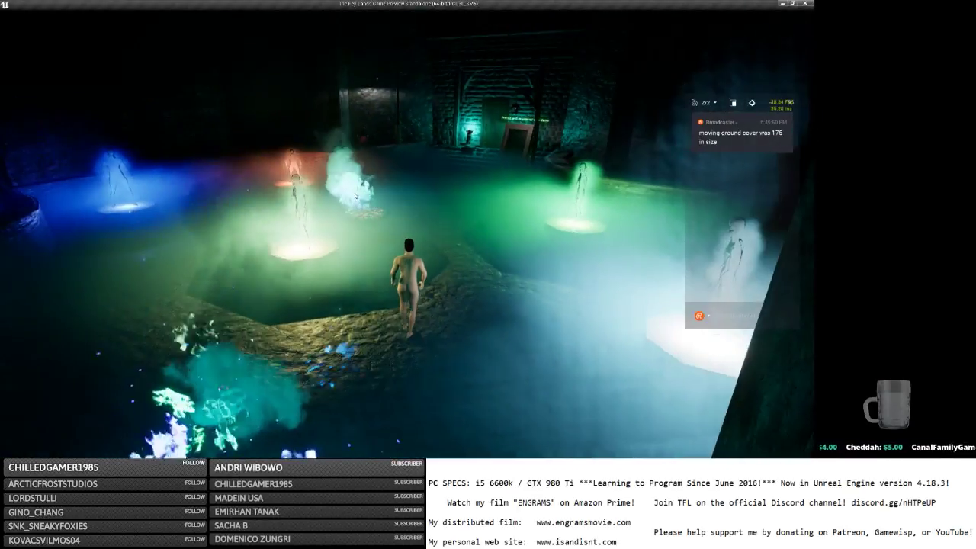
{"action": "key", "text": "Escape"}
Quit the game, then rewire the panner straight into Texture Sample UVs and delete Multiply(0.10).
{"action": "left_click", "coordinate": [32, 27]}
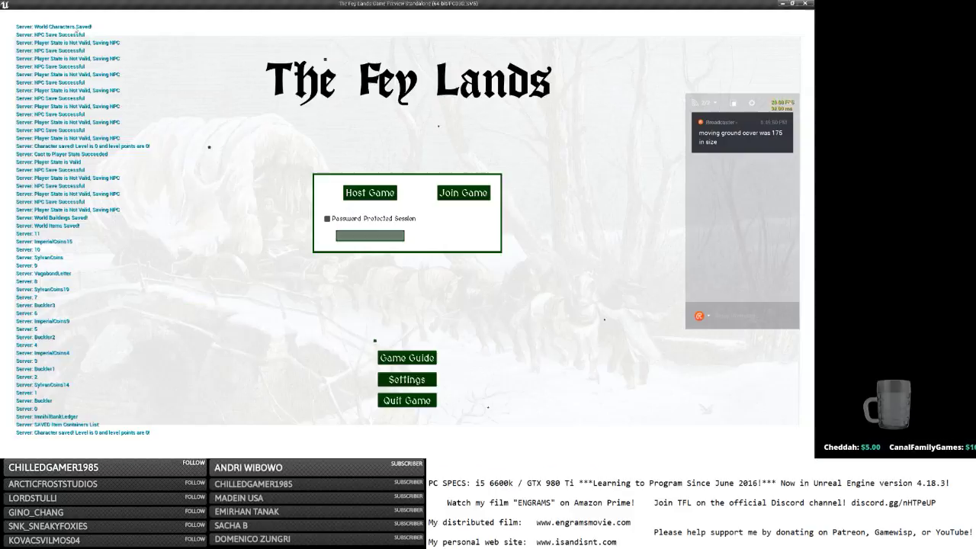
{"action": "key", "text": "alt+Tab"}
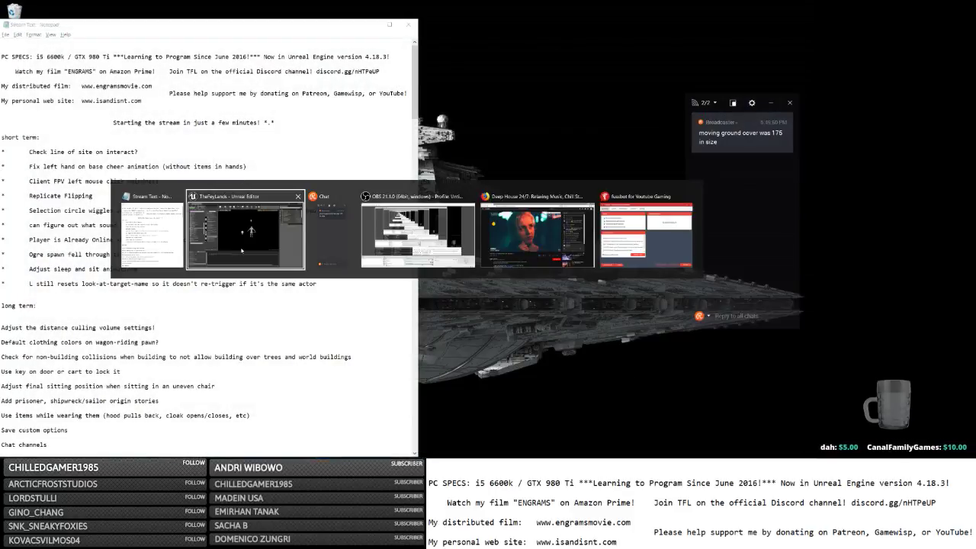
{"action": "key", "text": "alt+Tab"}
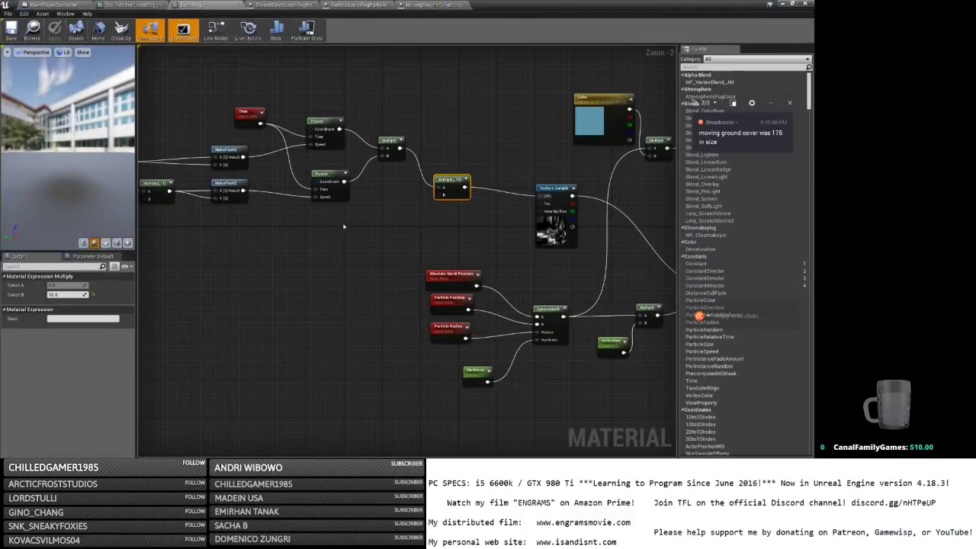
{"action": "right_click_drag", "start_coordinate": [363, 218], "coordinate": [329, 220]}
{"action": "left_click_drag", "start_coordinate": [403, 190], "coordinate": [503, 198], "text": "ctrl"}
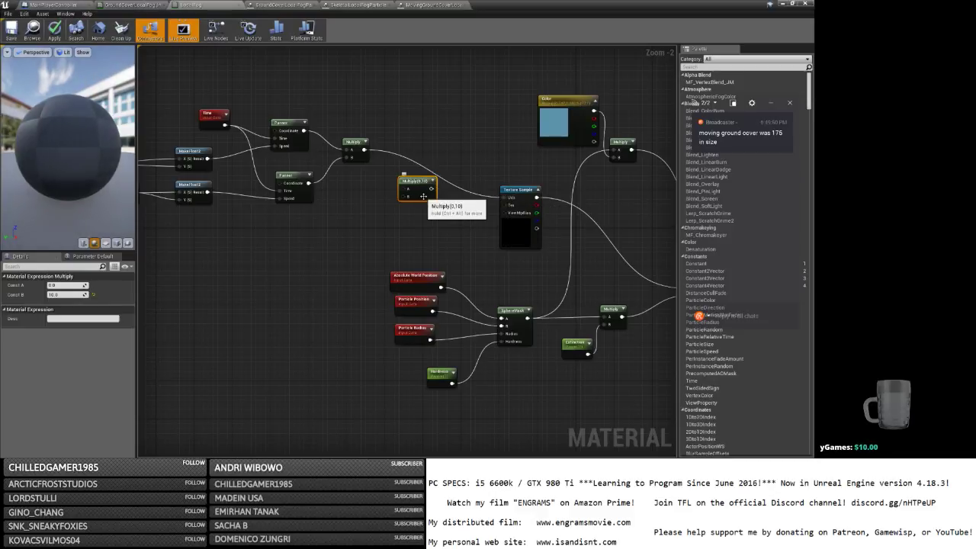
{"action": "key", "text": "Delete"}
Search the Texture Sample's texture picker for fog, then cloud textures, and assign Clouds.
{"action": "left_click", "coordinate": [514, 241]}
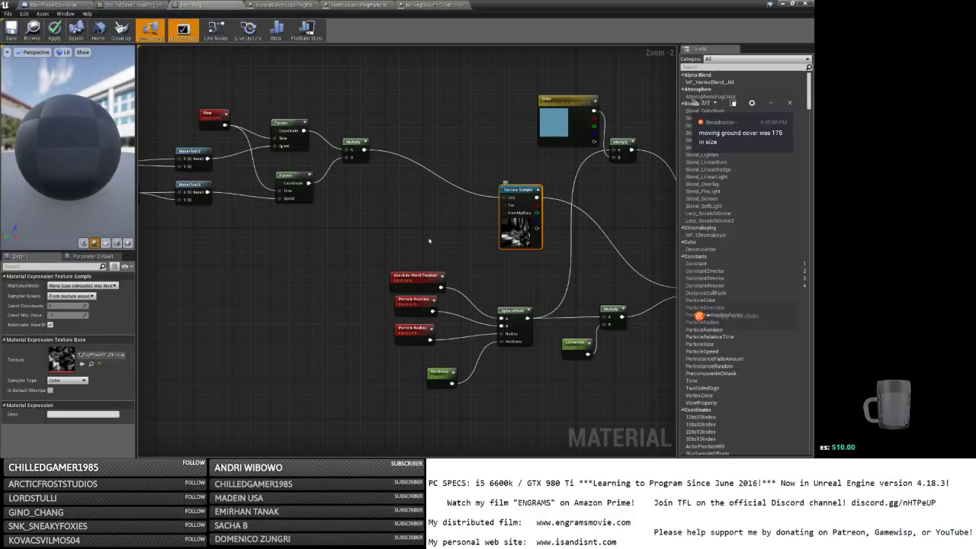
{"action": "left_click", "coordinate": [109, 356]}
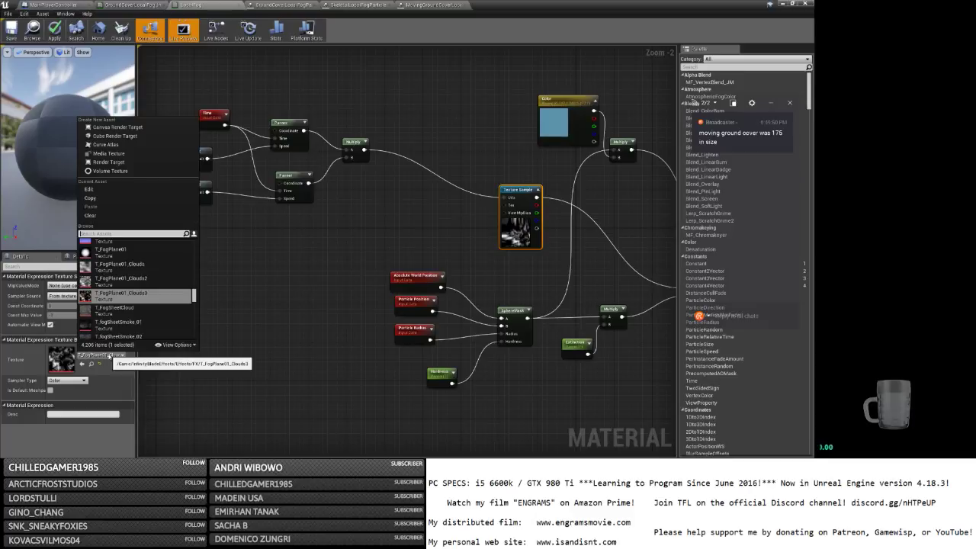
{"action": "type", "text": "fog"}
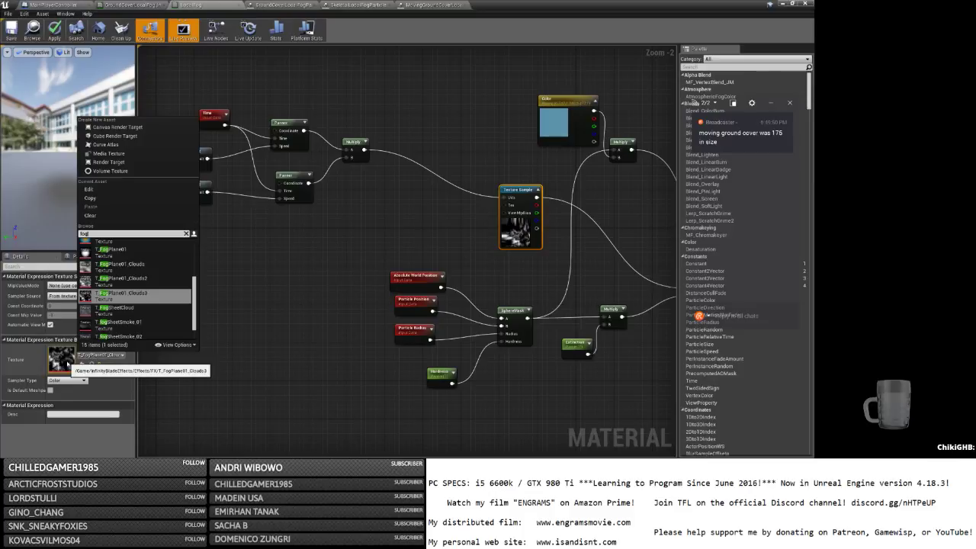
{"action": "scroll", "coordinate": [145, 308], "scroll_direction": "down", "scroll_amount": 1}
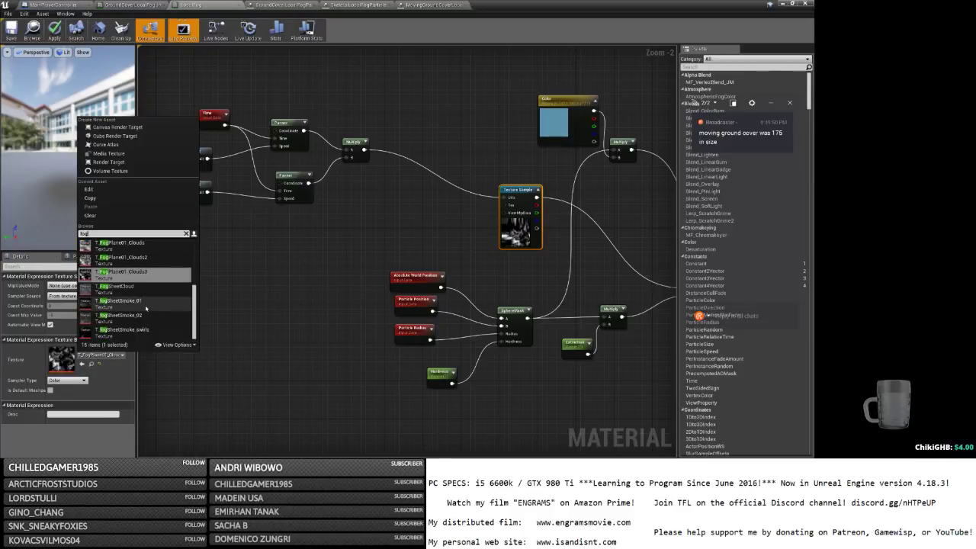
{"action": "scroll", "coordinate": [151, 292], "scroll_direction": "up", "scroll_amount": 5}
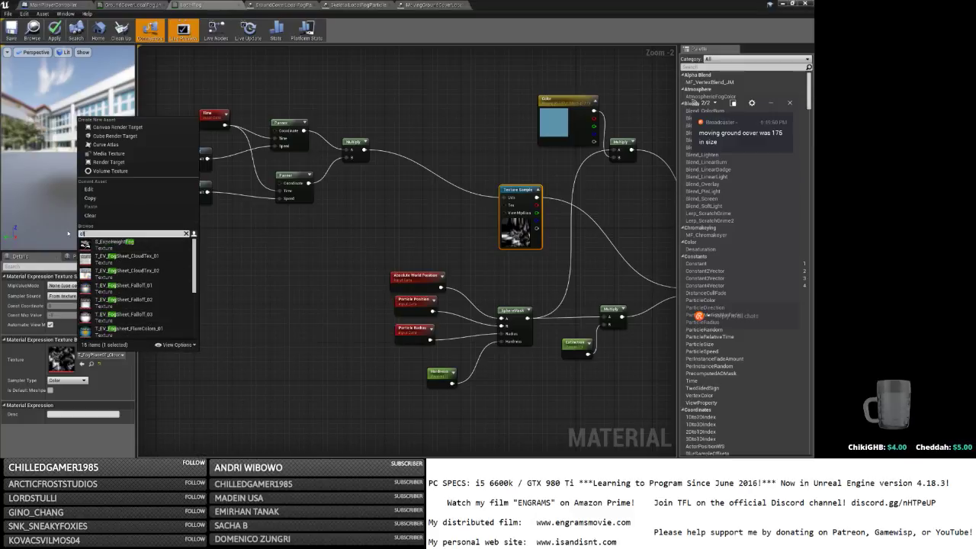
{"action": "type", "text": "oud"}
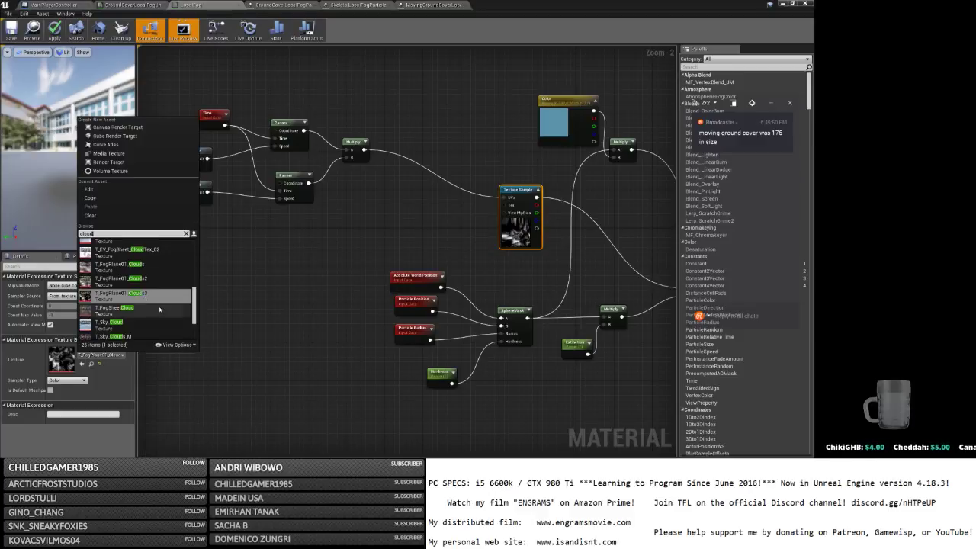
{"action": "scroll", "coordinate": [148, 302], "scroll_direction": "up", "scroll_amount": 6}
{"action": "scroll", "coordinate": [160, 306], "scroll_direction": "down", "scroll_amount": 3}
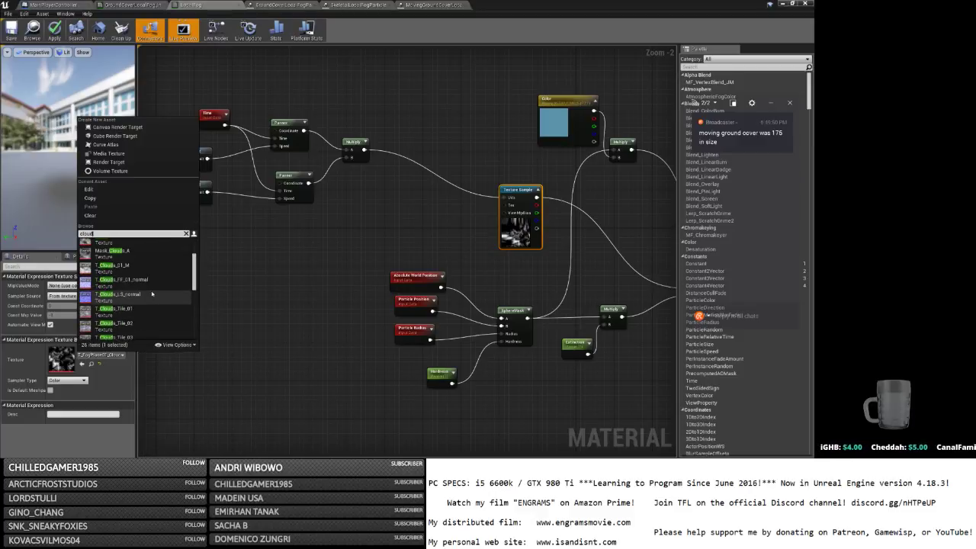
{"action": "scroll", "coordinate": [149, 270], "scroll_direction": "up", "scroll_amount": 3}
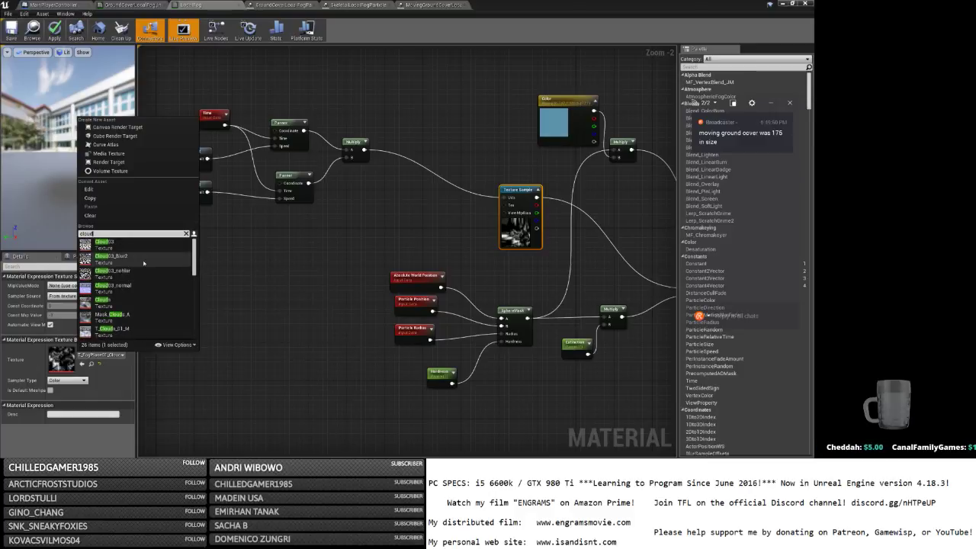
{"action": "scroll", "coordinate": [147, 259], "scroll_direction": "down", "scroll_amount": 2}
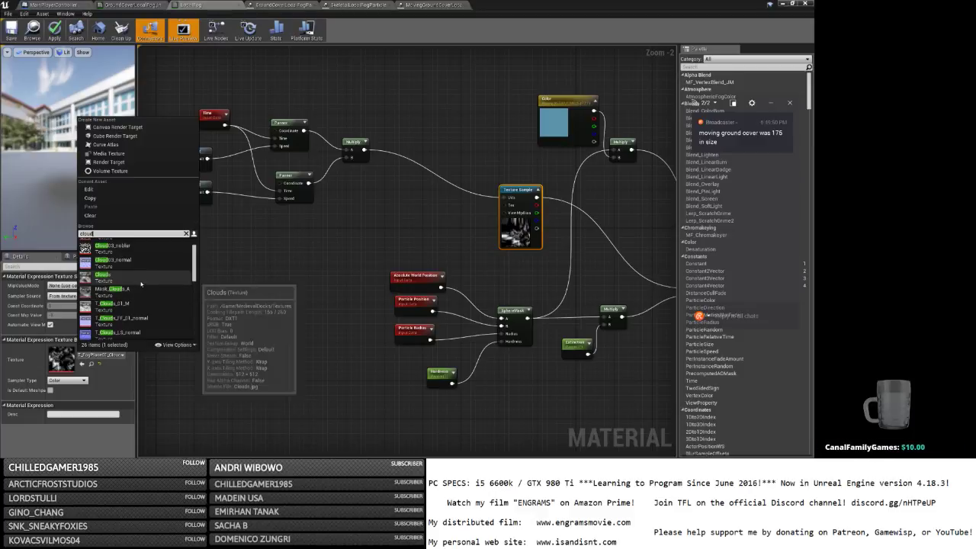
{"action": "left_click", "coordinate": [141, 279]}
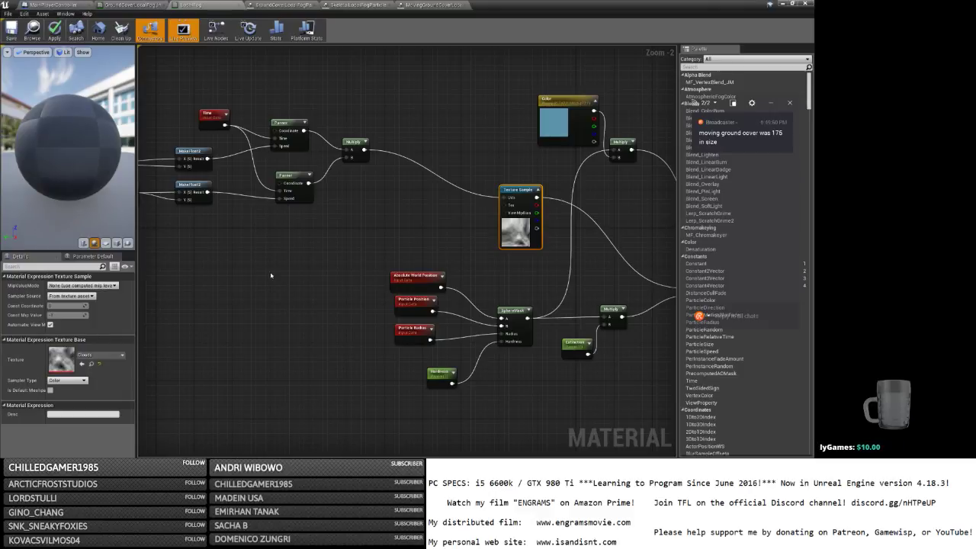
Apply the LocalFog material changes and start the standalone game preview from the level editor.
{"action": "right_click_drag", "start_coordinate": [383, 243], "coordinate": [216, 245]}
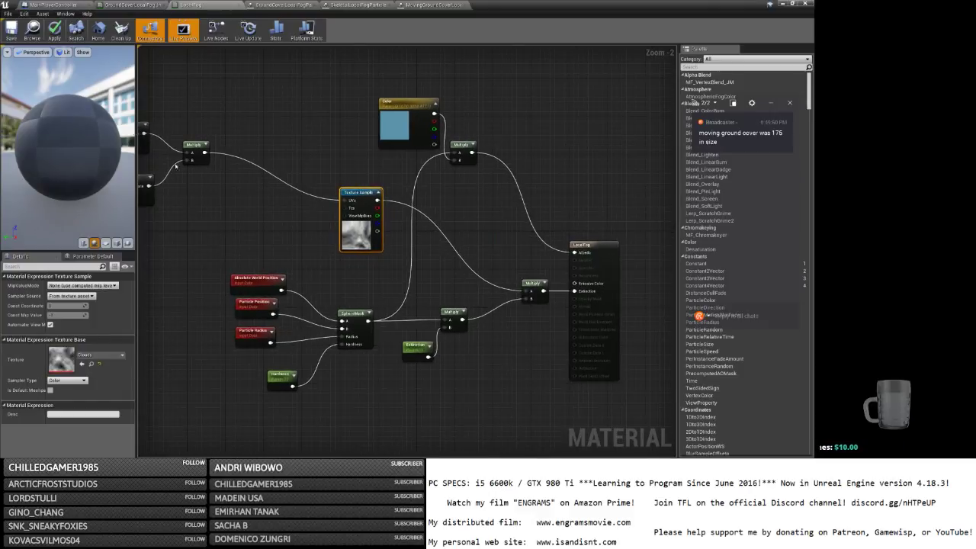
{"action": "left_click", "coordinate": [11, 28]}
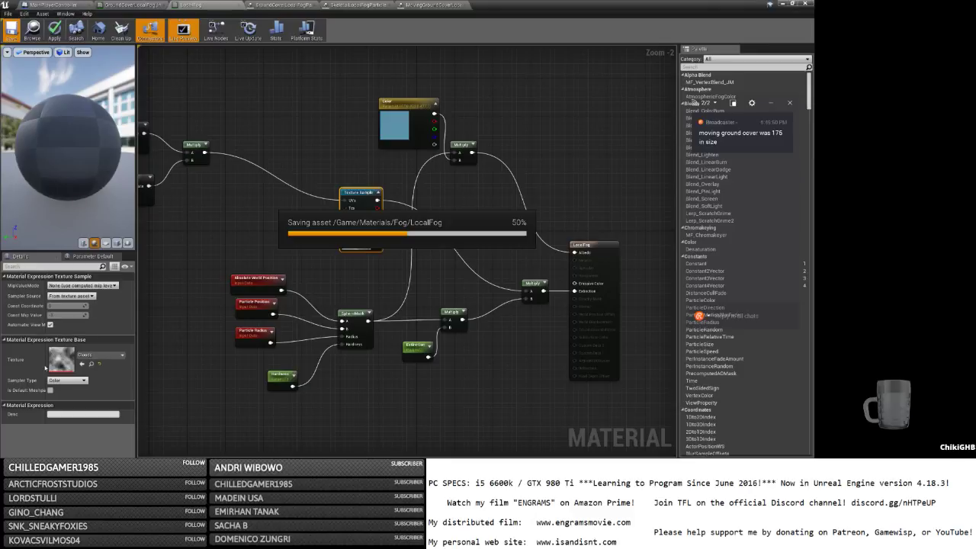
{"action": "left_click", "coordinate": [784, 3]}
{"action": "left_click", "coordinate": [477, 29]}
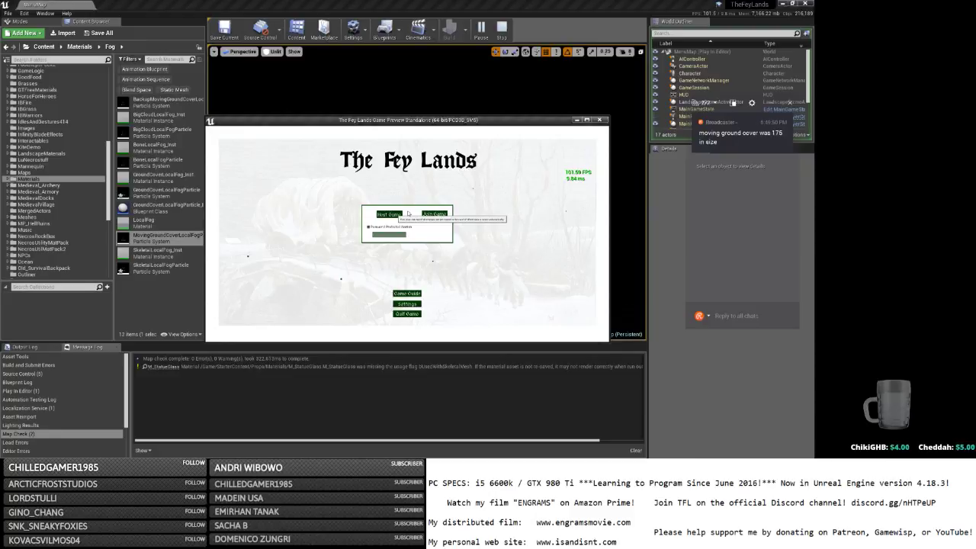
Start the game, log in, and run through the ground fog toward the doorway.
{"action": "left_click", "coordinate": [407, 214]}
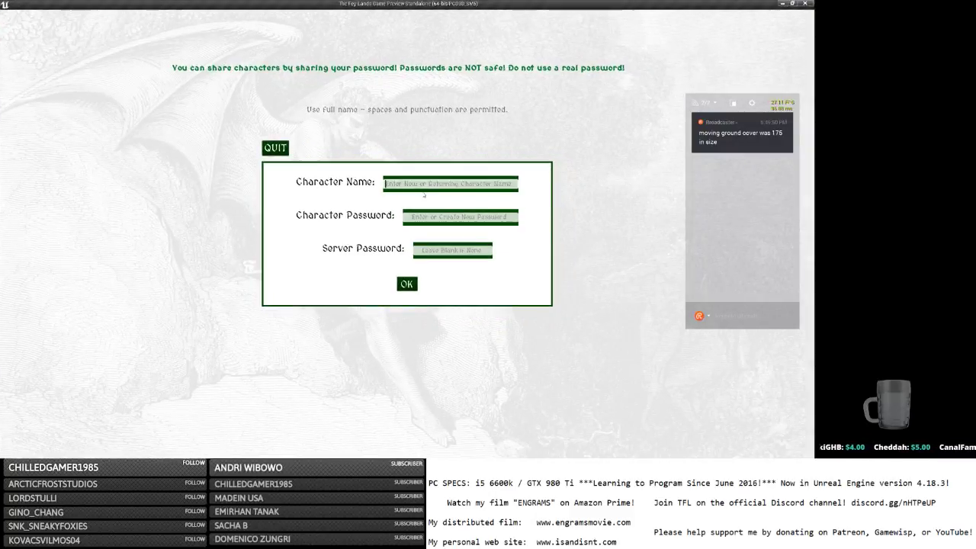
{"action": "left_click", "coordinate": [405, 285]}
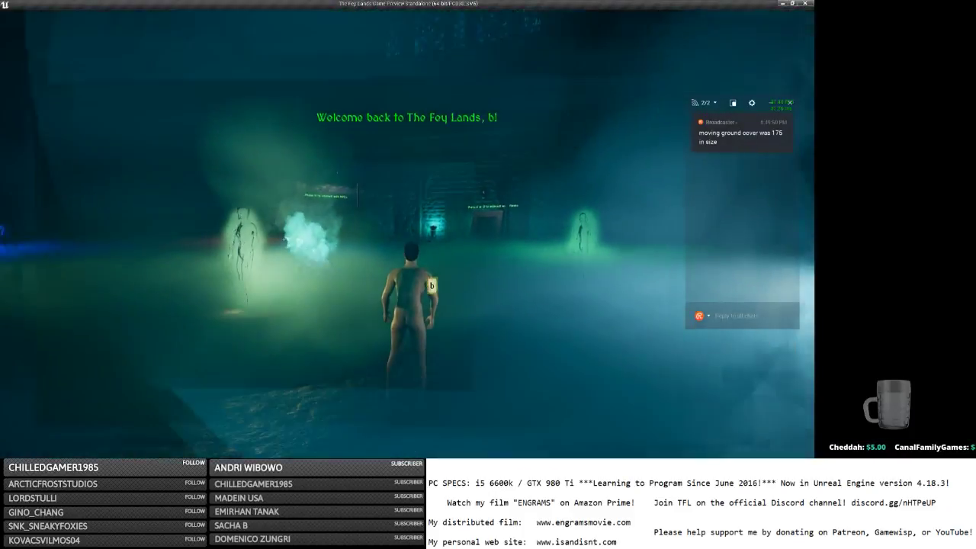
{"action": "key", "text": "w"}
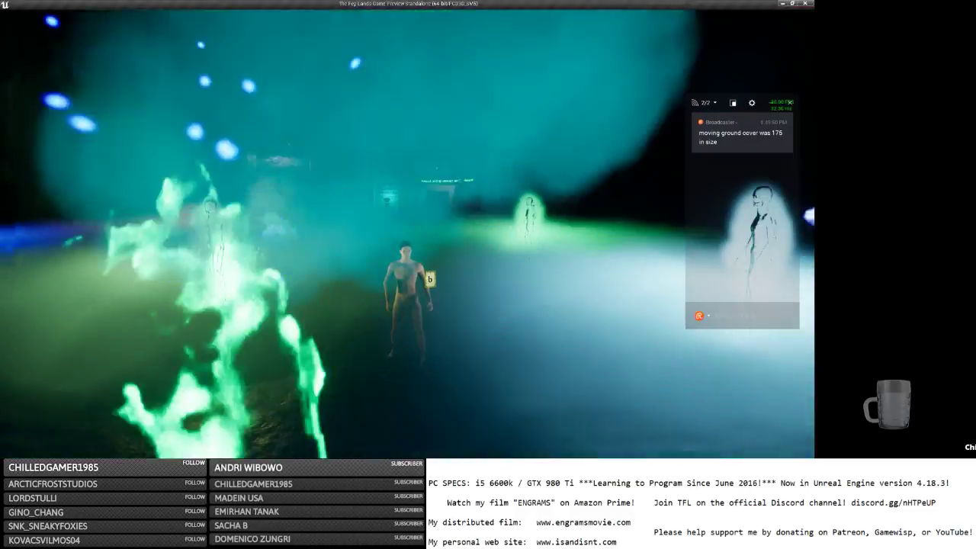
{"action": "key", "text": "w"}
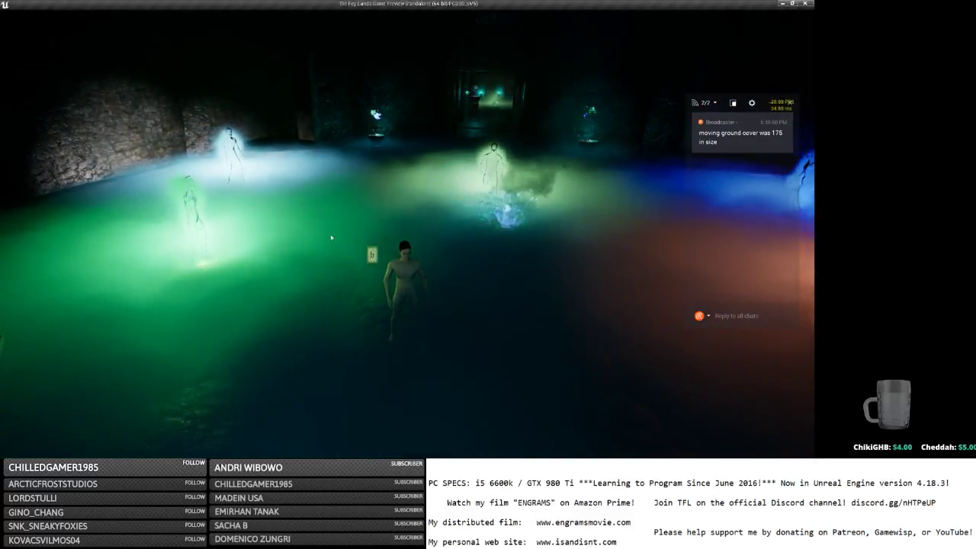
Quit and close the preview, then type 'unreal engine break up edge of circle material' in a new Firefox tab.
{"action": "key", "text": "Escape"}
{"action": "left_click", "coordinate": [46, 22]}
{"action": "left_click", "coordinate": [805, 3]}
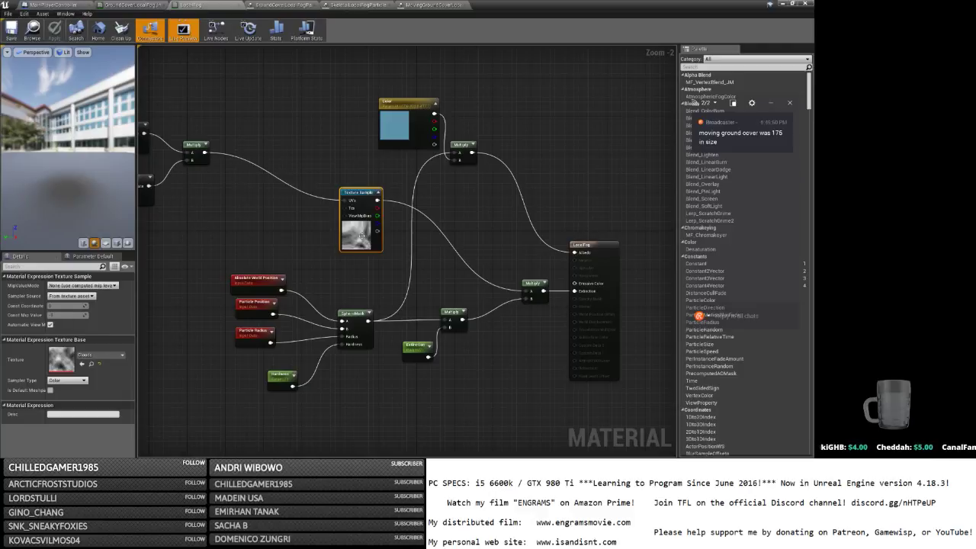
{"action": "key", "text": "alt+Tab"}
{"action": "left_click", "coordinate": [453, 271]}
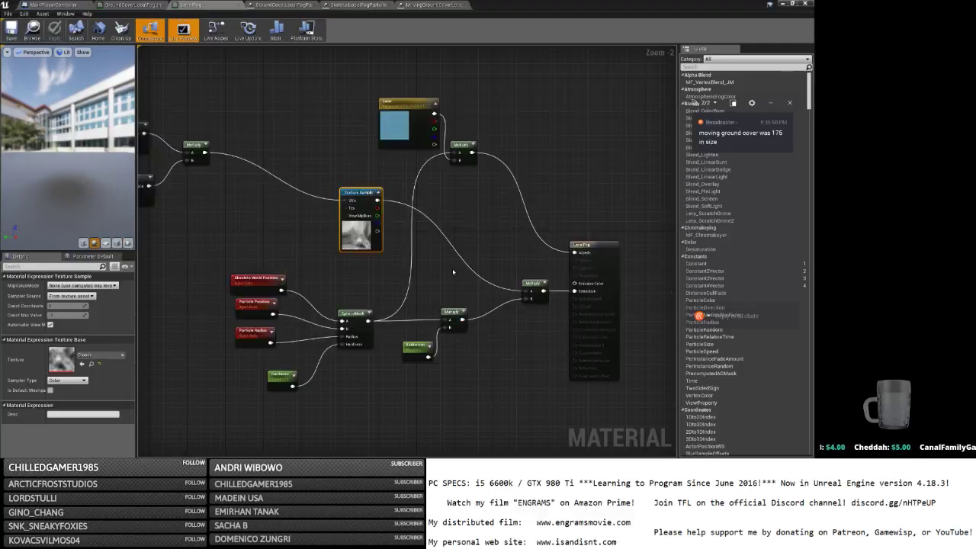
{"action": "key", "text": "ctrl+t"}
{"action": "type", "text": "unreal engine break up edge of cir"}
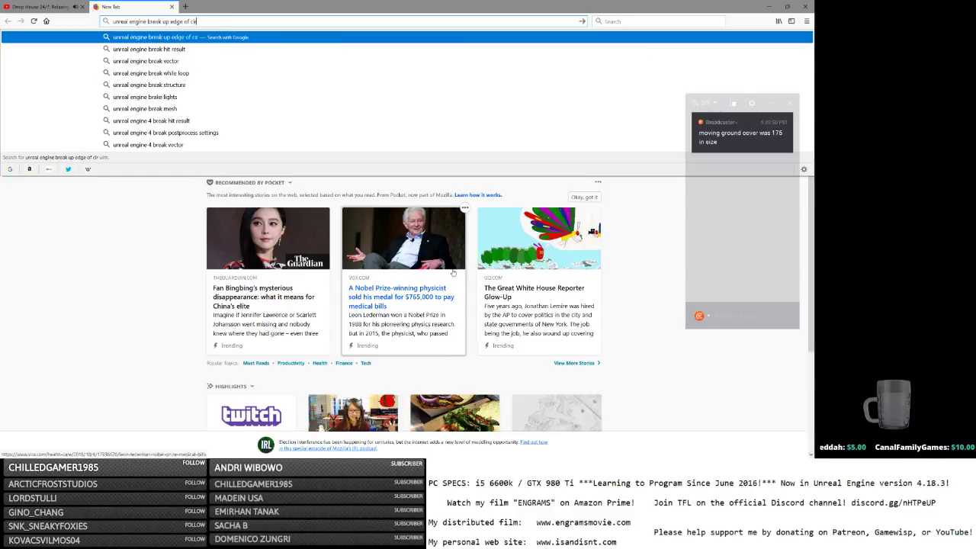
{"action": "type", "text": "cle material"}
Search for breaking up uneven material edges, read the AnswerHub answer, then return to Unreal.
{"action": "key", "text": "Return"}
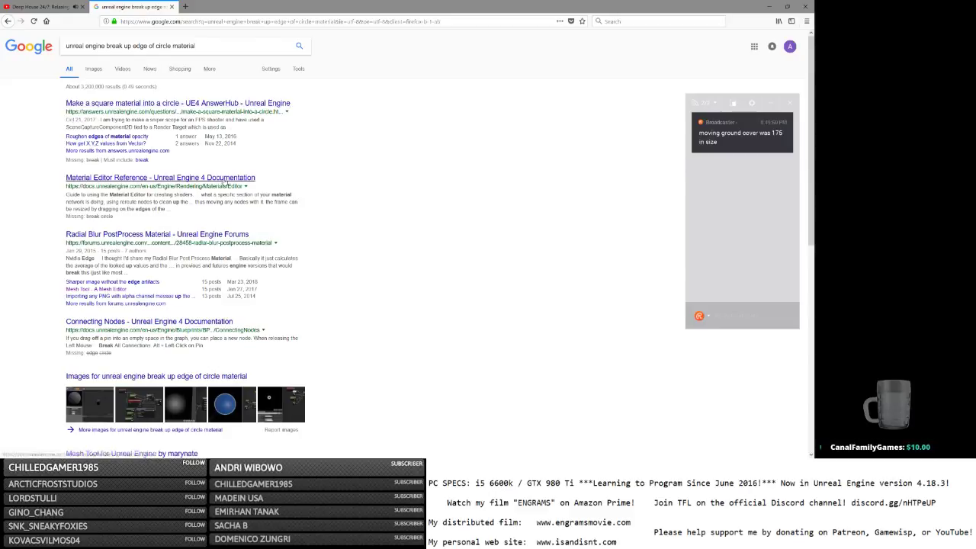
{"action": "scroll", "coordinate": [279, 159], "scroll_direction": "down", "scroll_amount": 3}
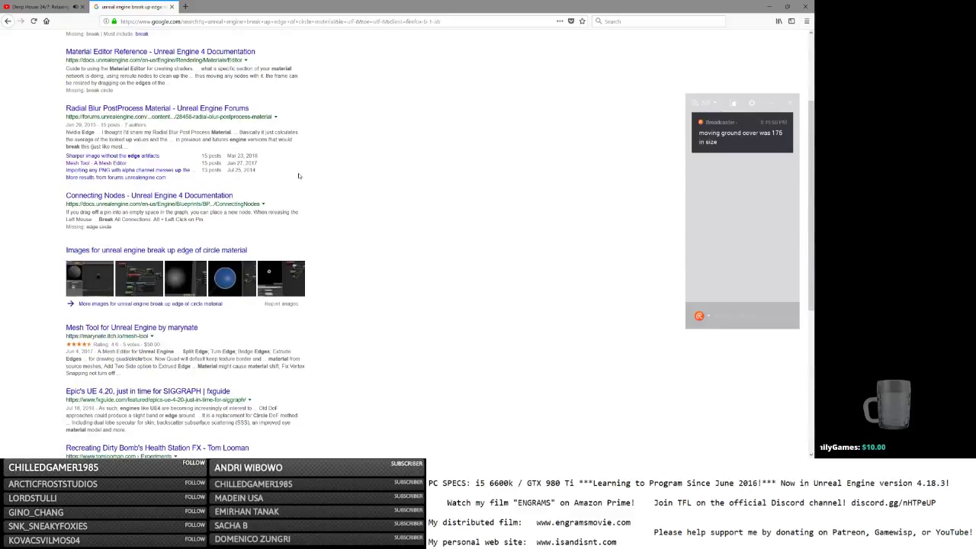
{"action": "scroll", "coordinate": [299, 176], "scroll_direction": "up", "scroll_amount": 3}
{"action": "left_click", "coordinate": [135, 45]}
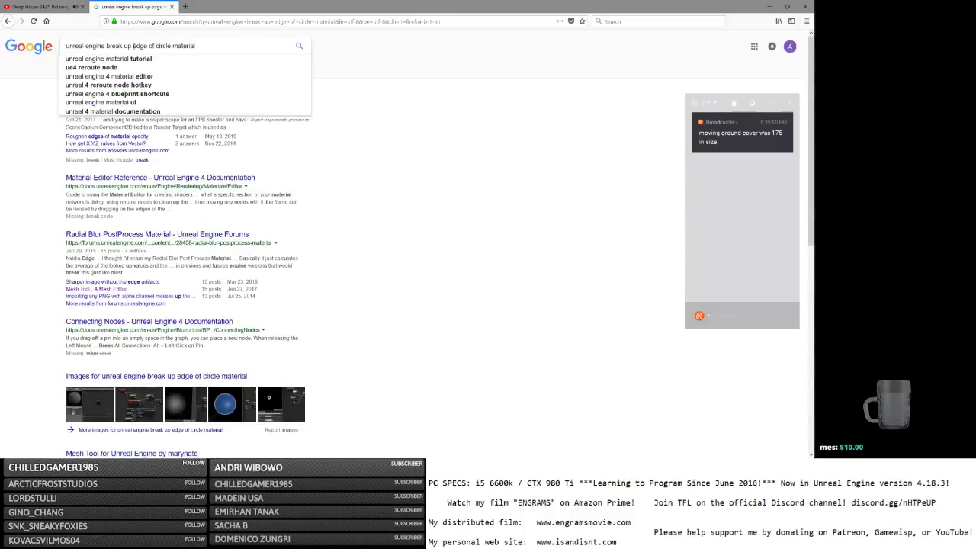
{"action": "type", "text": "an"}
{"action": "key", "text": "Return"}
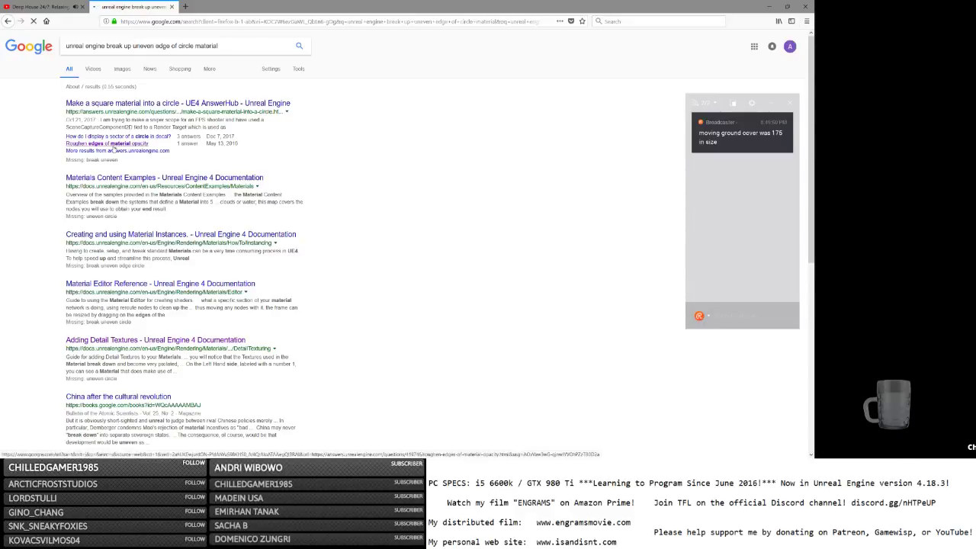
{"action": "scroll", "coordinate": [162, 149], "scroll_direction": "down", "scroll_amount": 5}
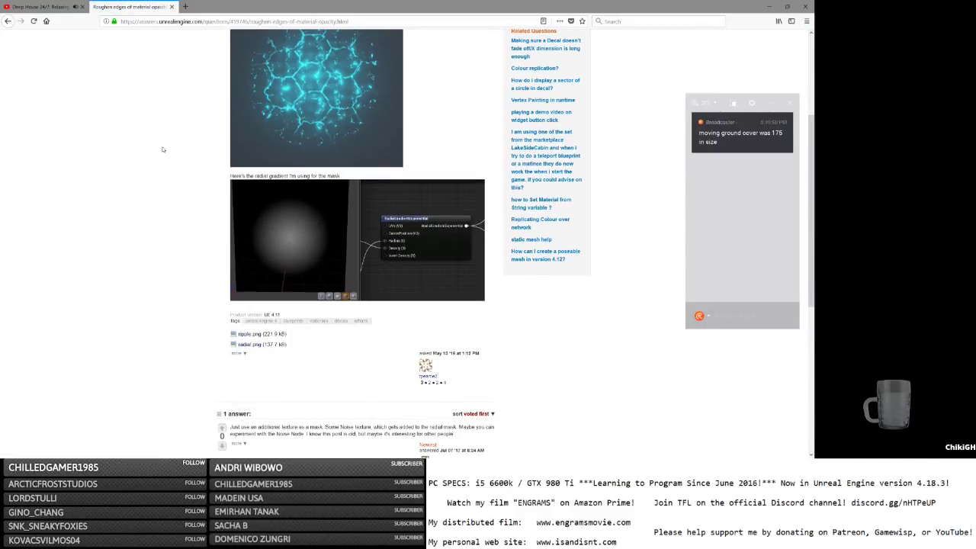
{"action": "scroll", "coordinate": [162, 149], "scroll_direction": "down", "scroll_amount": 3}
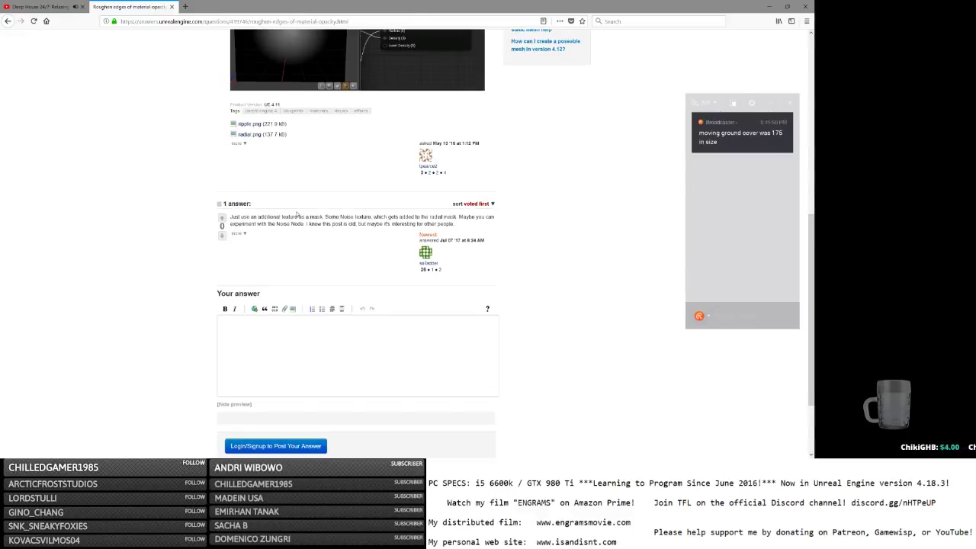
{"action": "key", "text": "alt+Tab"}
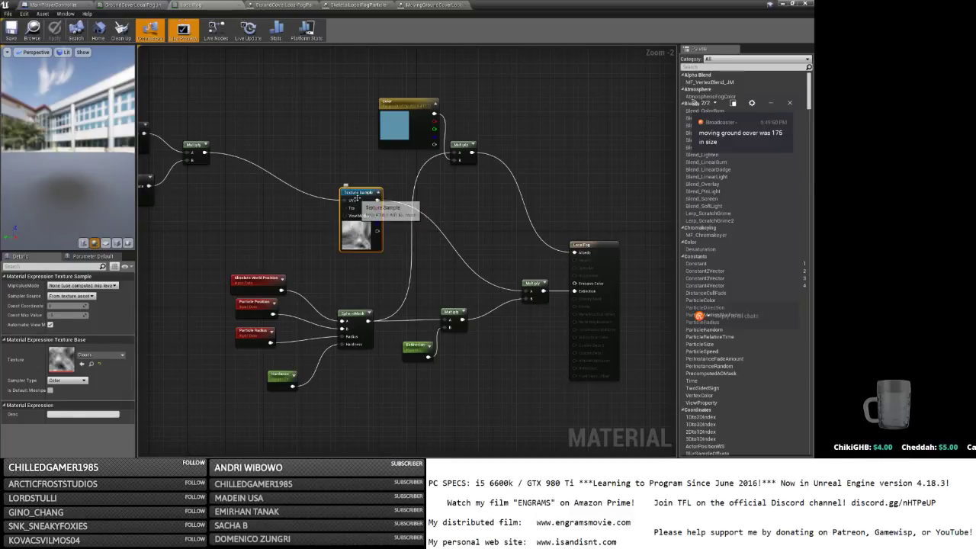
Move the Texture Sample, add a Mask (R G) node from its colour output, then delete it.
{"action": "left_click_drag", "start_coordinate": [358, 200], "coordinate": [334, 187]}
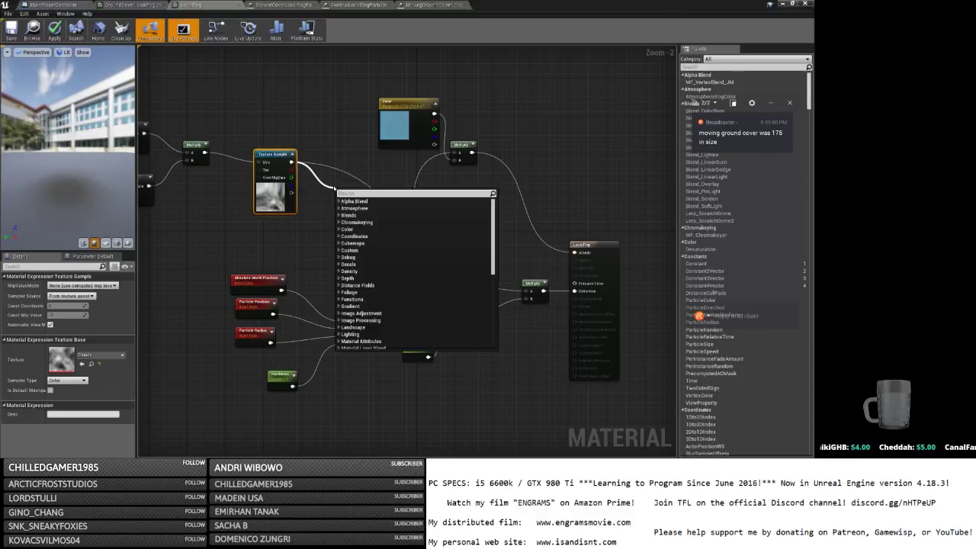
{"action": "type", "text": "mask"}
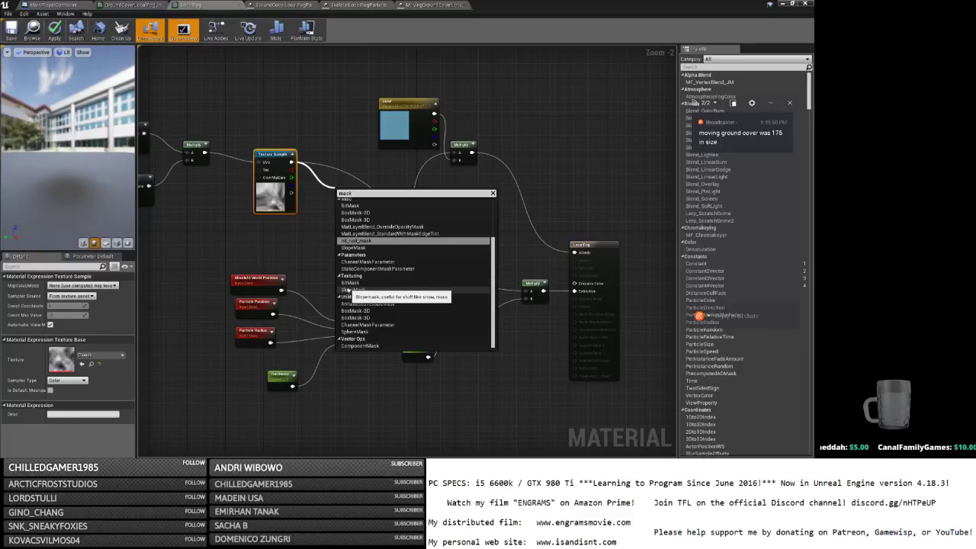
{"action": "scroll", "coordinate": [352, 292], "scroll_direction": "up", "scroll_amount": 3}
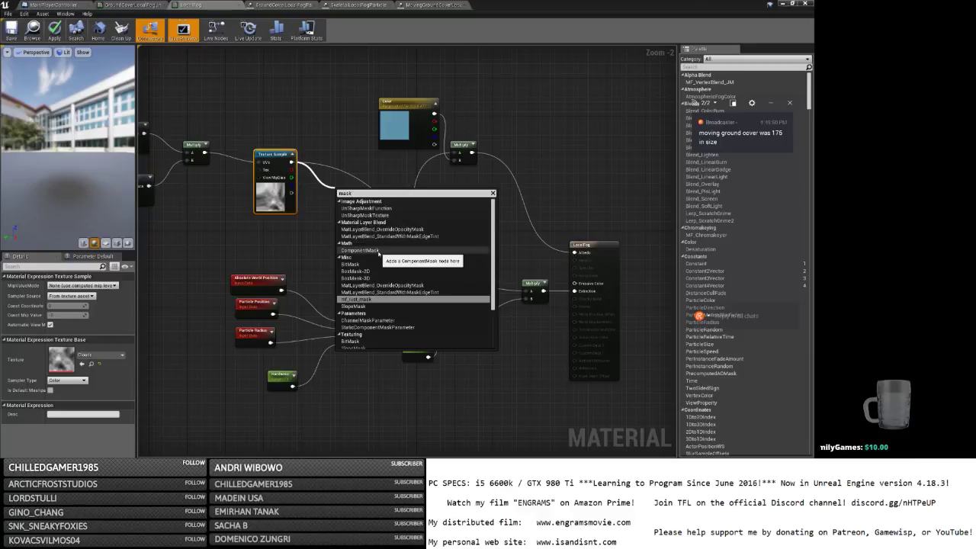
{"action": "scroll", "coordinate": [379, 253], "scroll_direction": "down", "scroll_amount": 3}
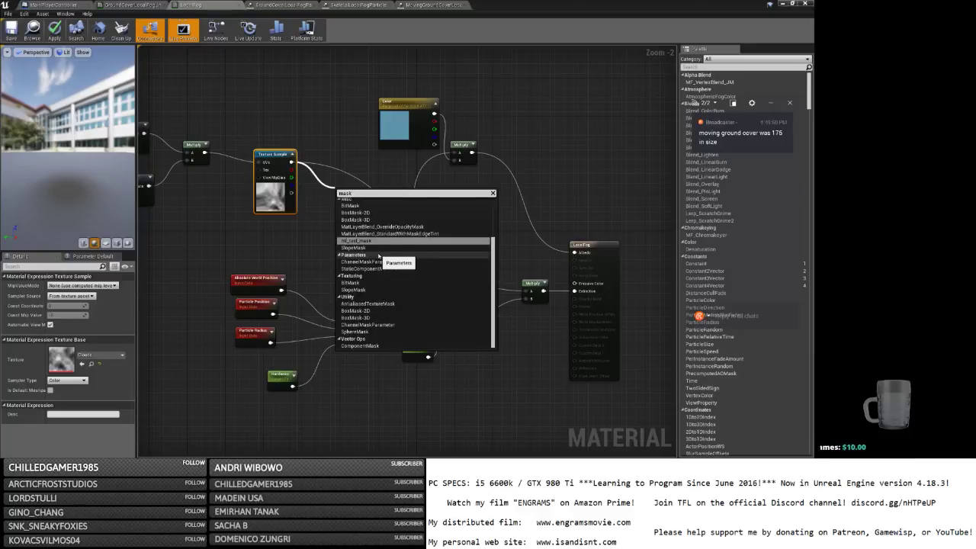
{"action": "scroll", "coordinate": [368, 265], "scroll_direction": "up", "scroll_amount": 3}
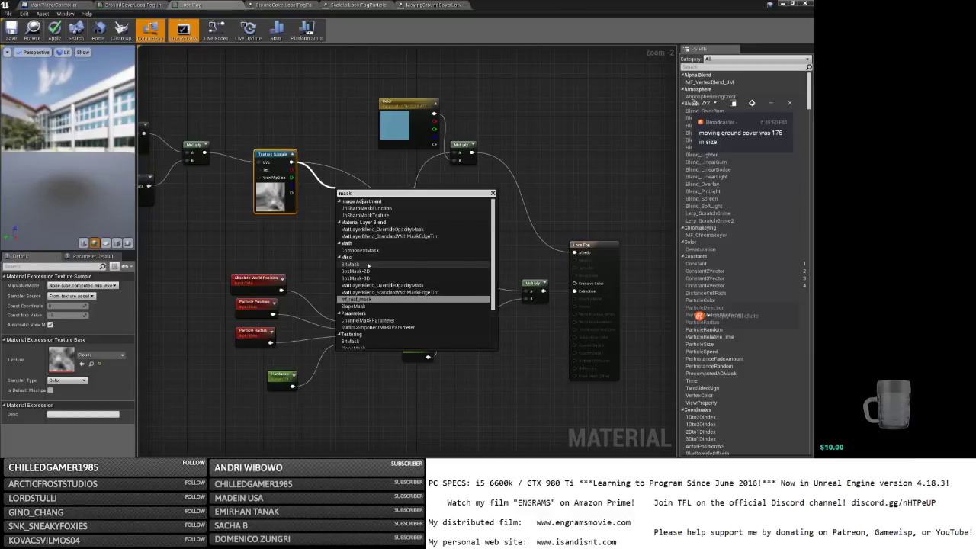
{"action": "left_click", "coordinate": [359, 250]}
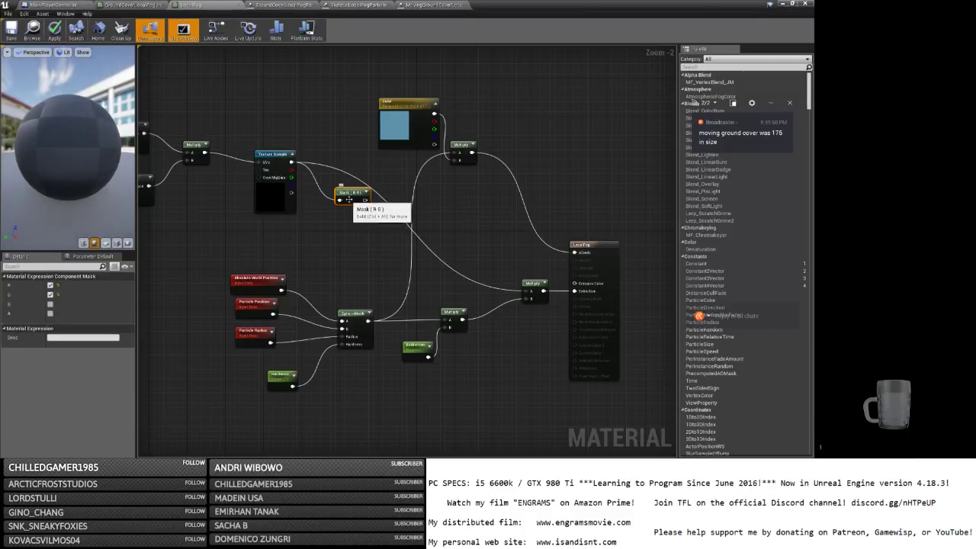
{"action": "key", "text": "Delete"}
Place a MatLayerBlend_StandardWithMaskEdgeTint node from a 'mask' search, then delete it.
{"action": "right_click", "coordinate": [319, 201]}
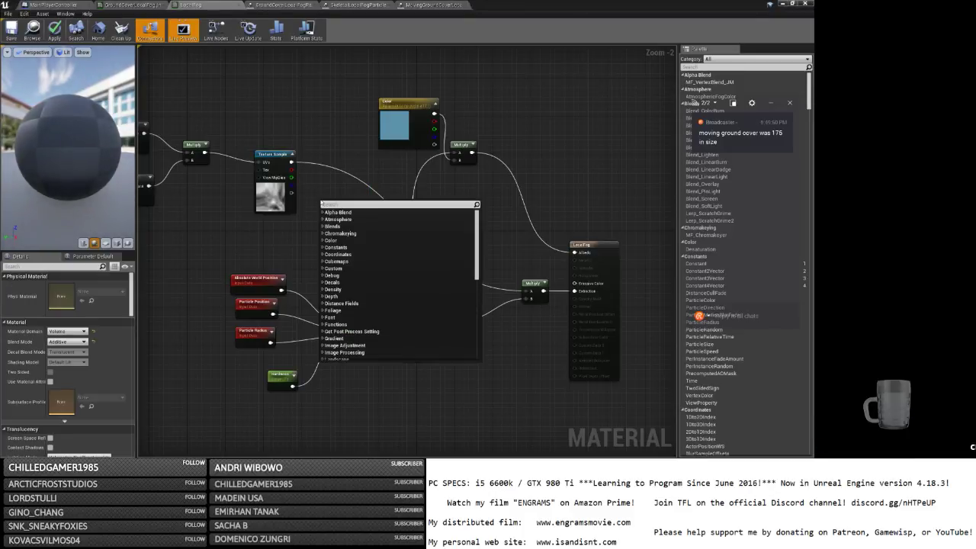
{"action": "type", "text": "mask"}
{"action": "scroll", "coordinate": [388, 297], "scroll_direction": "up", "scroll_amount": 3}
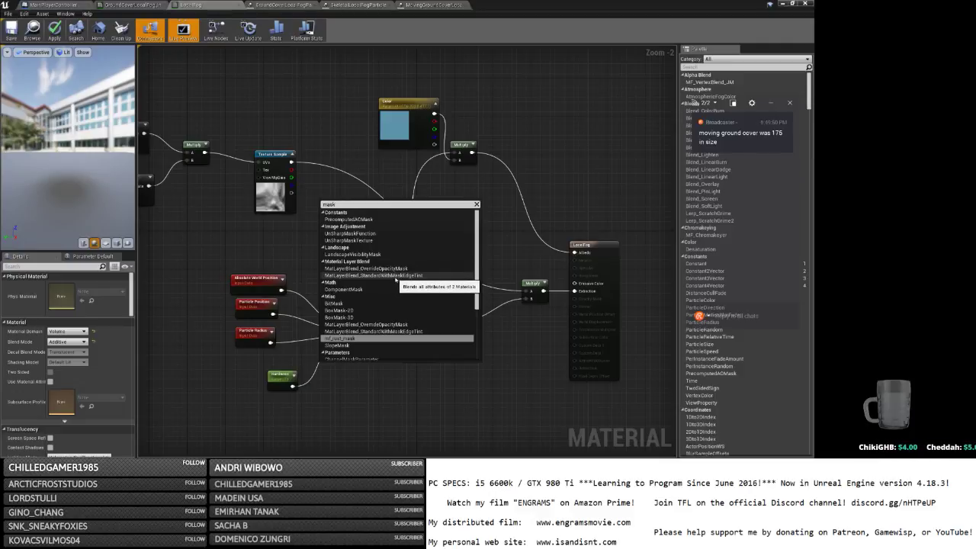
{"action": "left_click", "coordinate": [394, 277]}
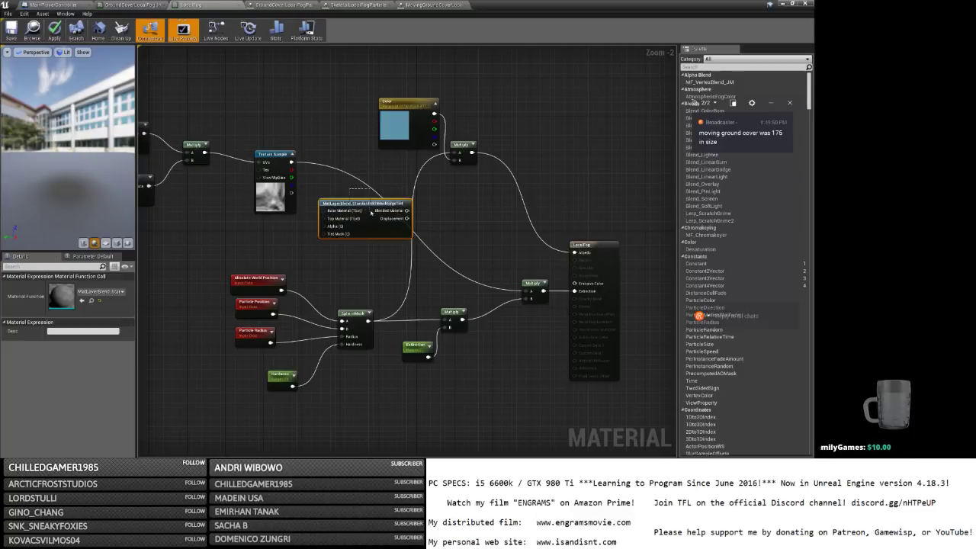
{"action": "key", "text": "Delete"}
Add a Blend_Darken node with the cloud texture into Blend and its result into Multiply A.
{"action": "right_click", "coordinate": [328, 208]}
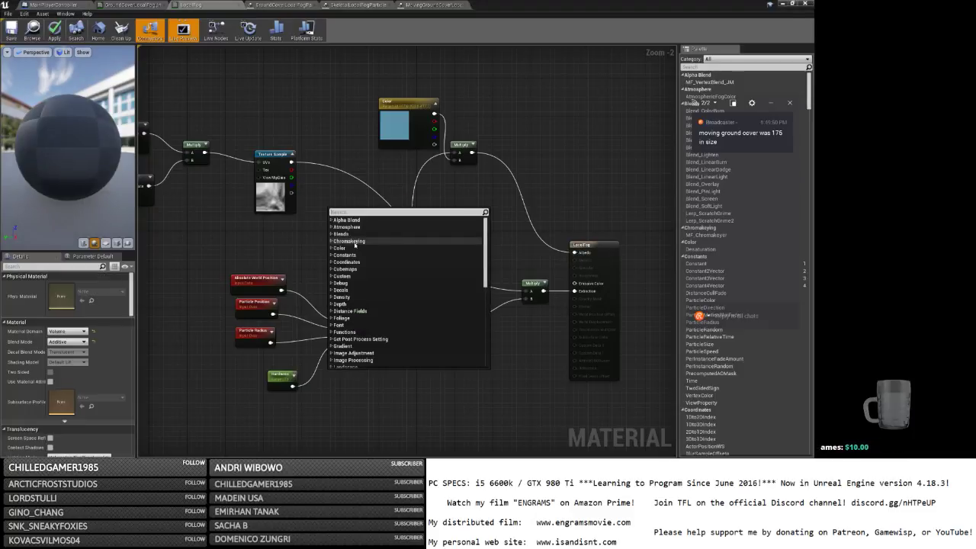
{"action": "type", "text": "blend"}
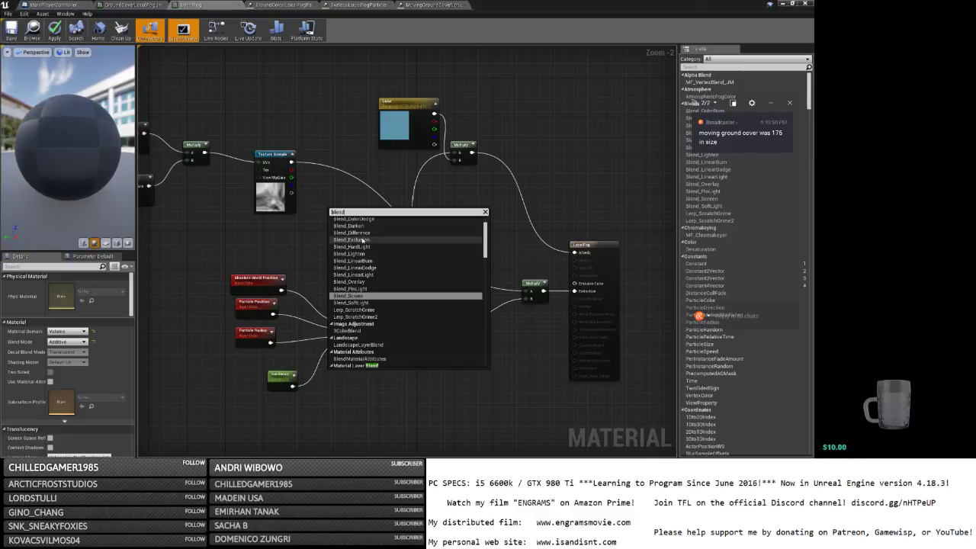
{"action": "scroll", "coordinate": [389, 260], "scroll_direction": "up", "scroll_amount": 2}
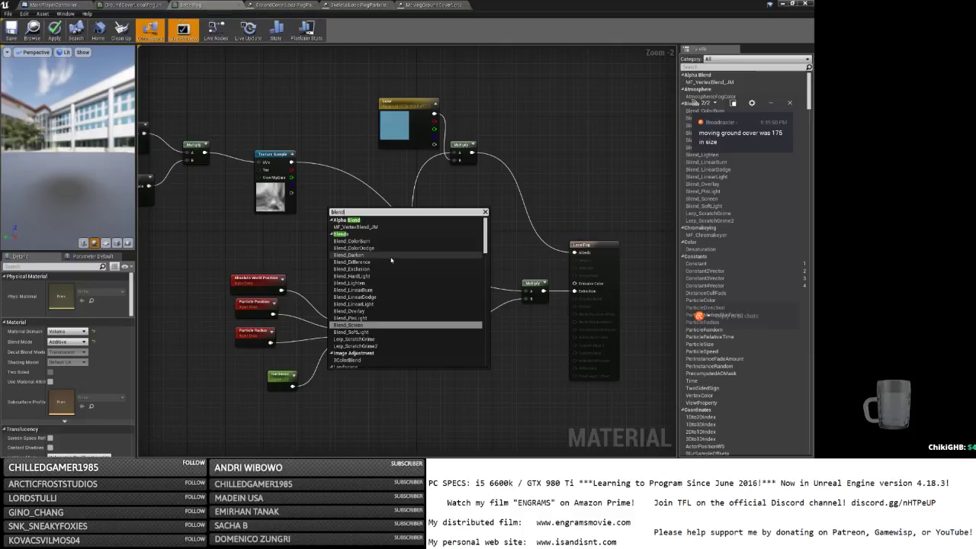
{"action": "left_click", "coordinate": [390, 256]}
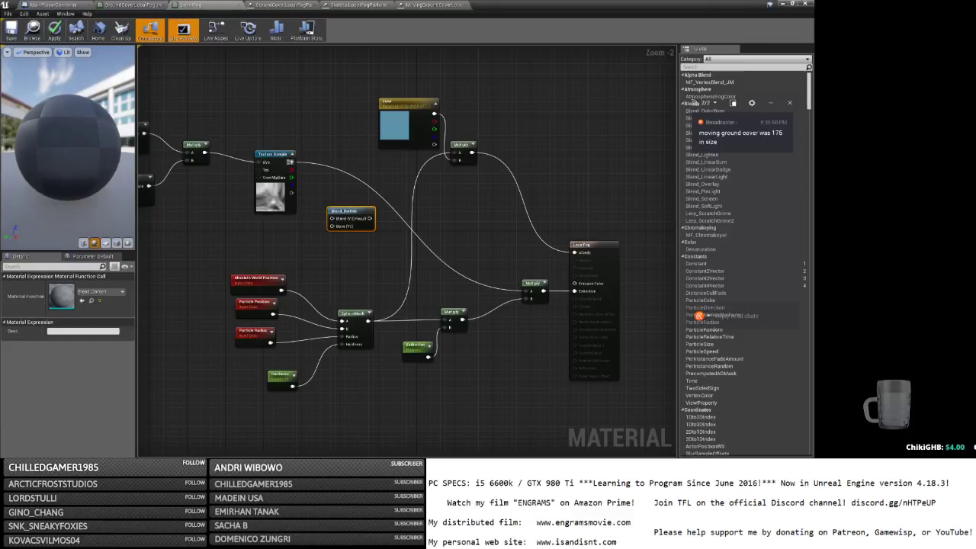
{"action": "left_click_drag", "start_coordinate": [291, 162], "coordinate": [525, 290]}
{"action": "right_click_drag", "start_coordinate": [360, 278], "coordinate": [530, 282]}
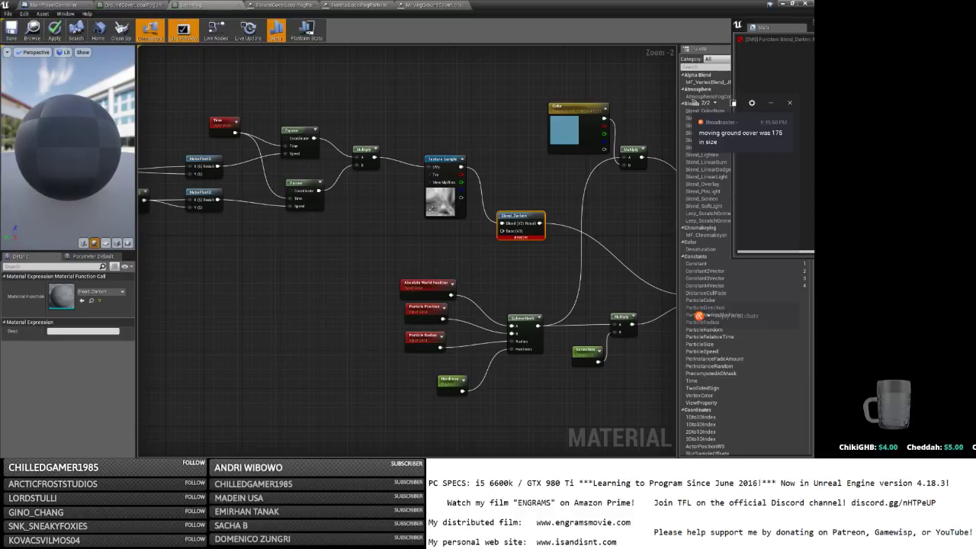
{"action": "left_click", "coordinate": [431, 208]}
Paste a copy of the cloud Texture Sample into Blend_Darken's Base, keeping Clouds as its texture.
{"action": "key", "text": "ctrl+v"}
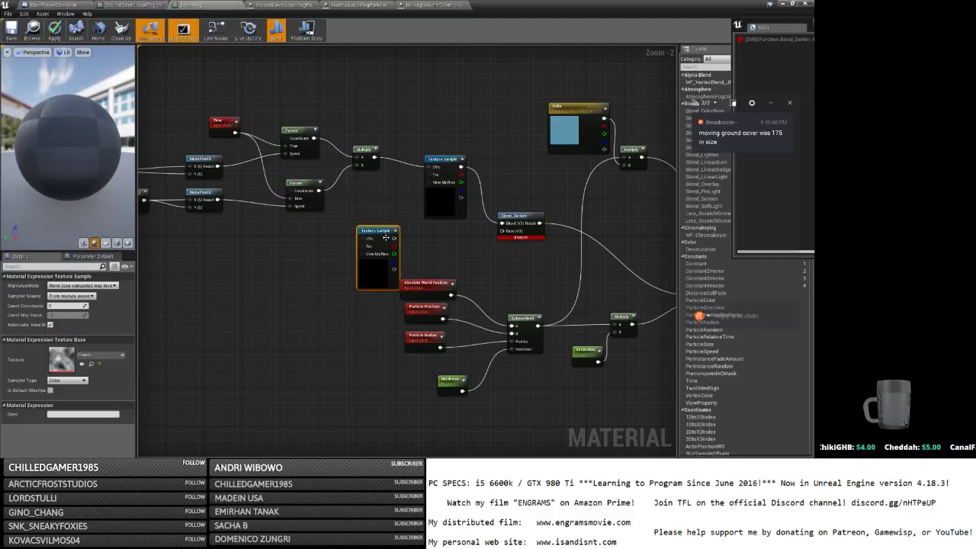
{"action": "left_click_drag", "start_coordinate": [393, 238], "coordinate": [502, 230]}
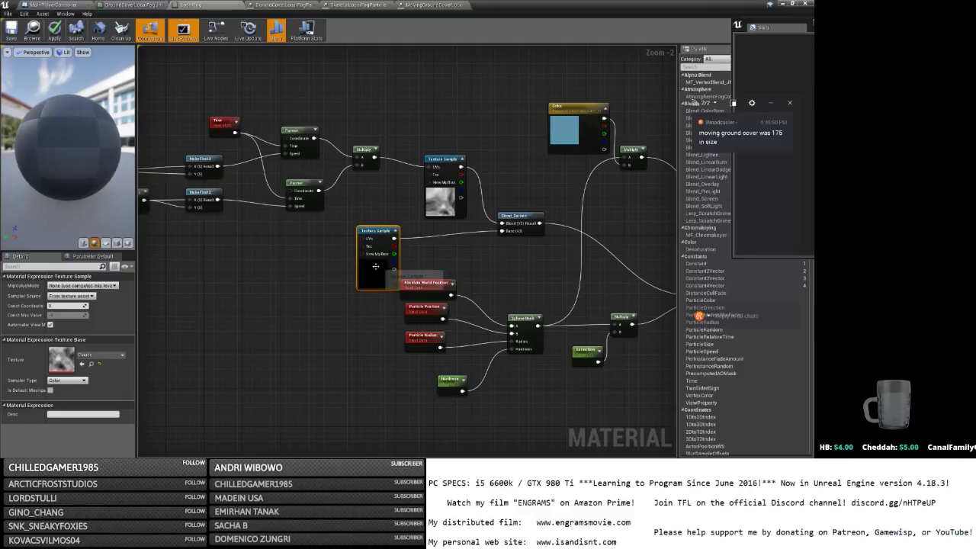
{"action": "left_click_drag", "start_coordinate": [375, 266], "coordinate": [361, 257]}
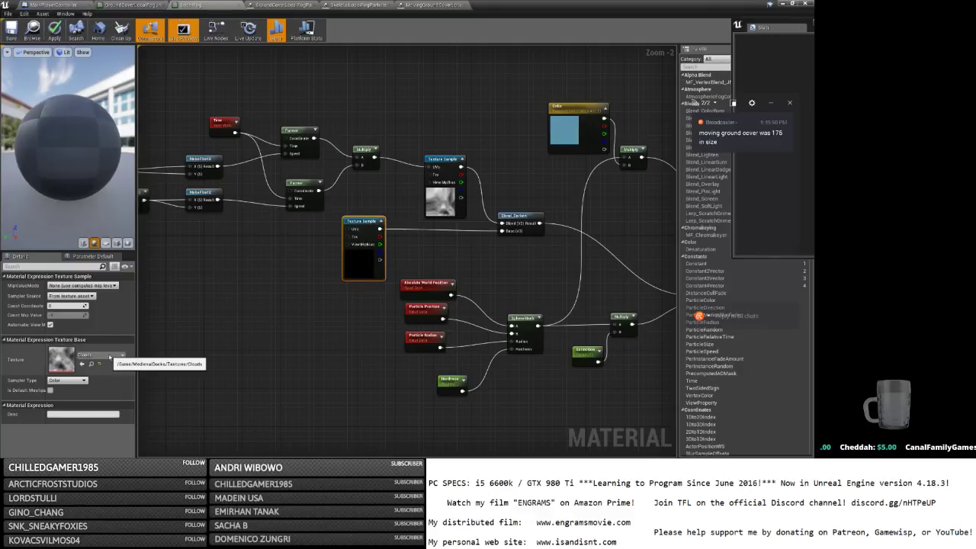
{"action": "left_click", "coordinate": [109, 356]}
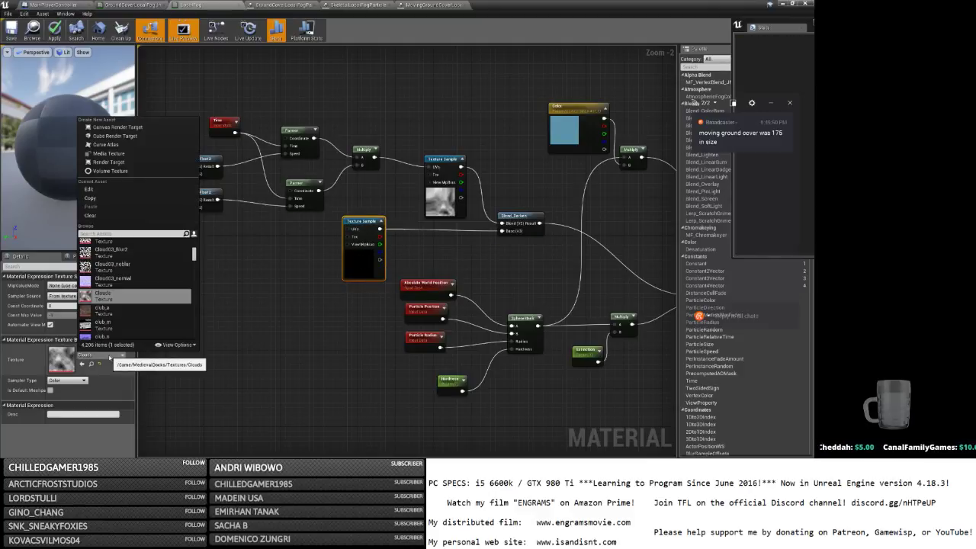
{"action": "left_click", "coordinate": [109, 356]}
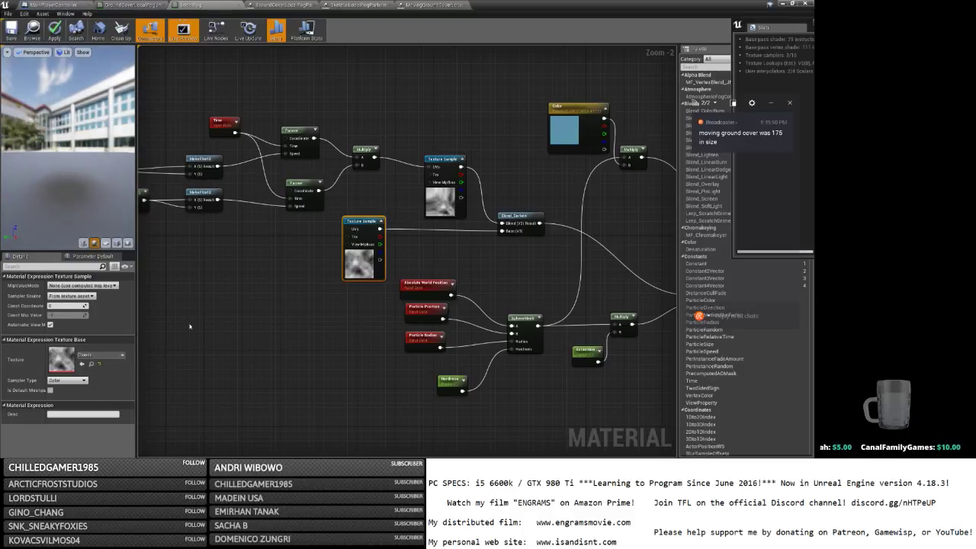
{"action": "right_click_drag", "start_coordinate": [228, 295], "coordinate": [343, 300]}
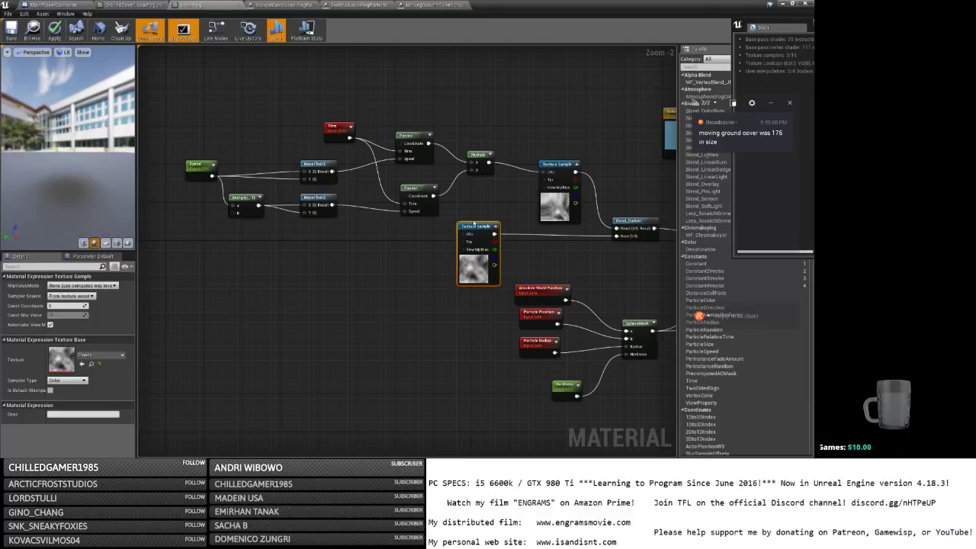
Add a Multiply node fed by the upper Multiply's output, set Const B to -1.0, and save LocalFog.
{"action": "left_click_drag", "start_coordinate": [475, 227], "coordinate": [490, 228]}
{"action": "left_click_drag", "start_coordinate": [490, 162], "coordinate": [384, 254]}
{"action": "type", "text": "m"}
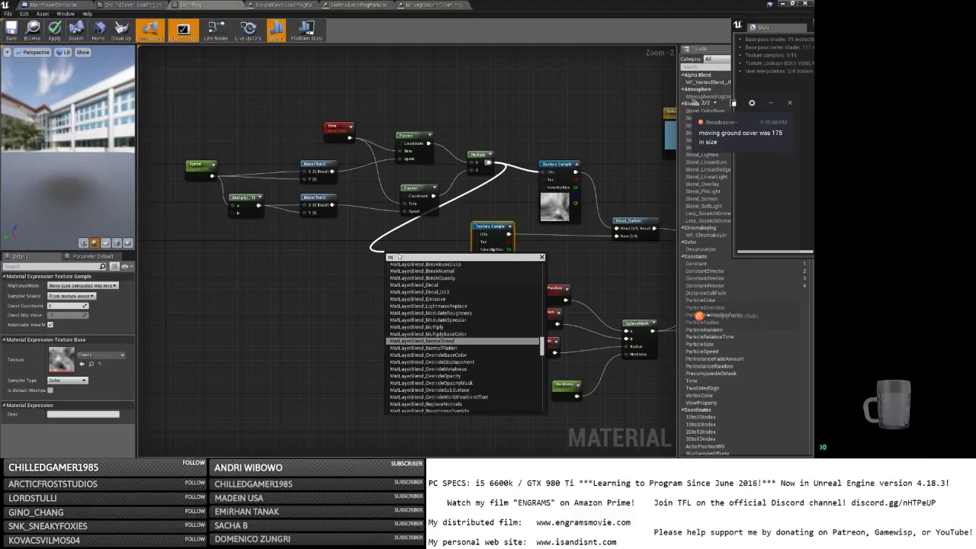
{"action": "left_click", "coordinate": [351, 274]}
{"action": "key", "text": "m"}
{"action": "left_click", "coordinate": [367, 270]}
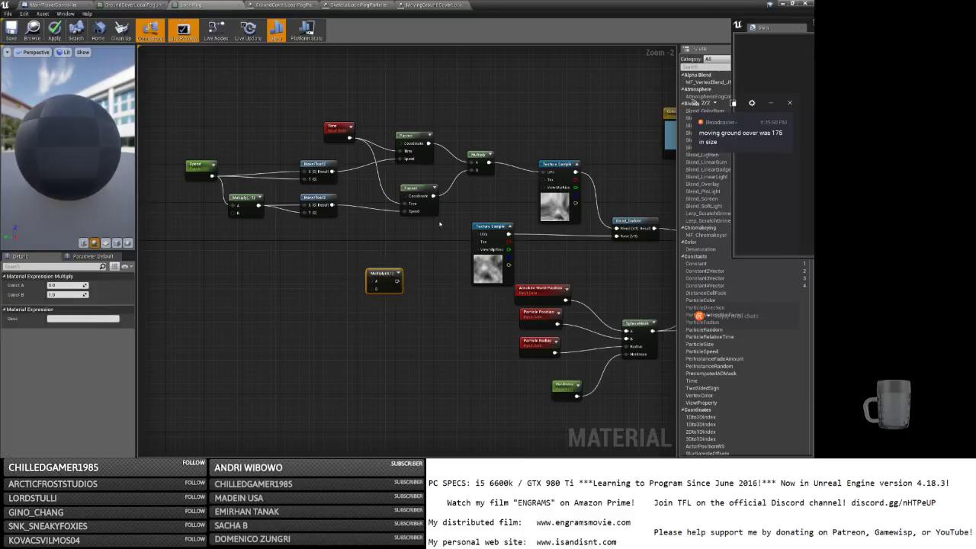
{"action": "left_click_drag", "start_coordinate": [489, 163], "coordinate": [475, 234]}
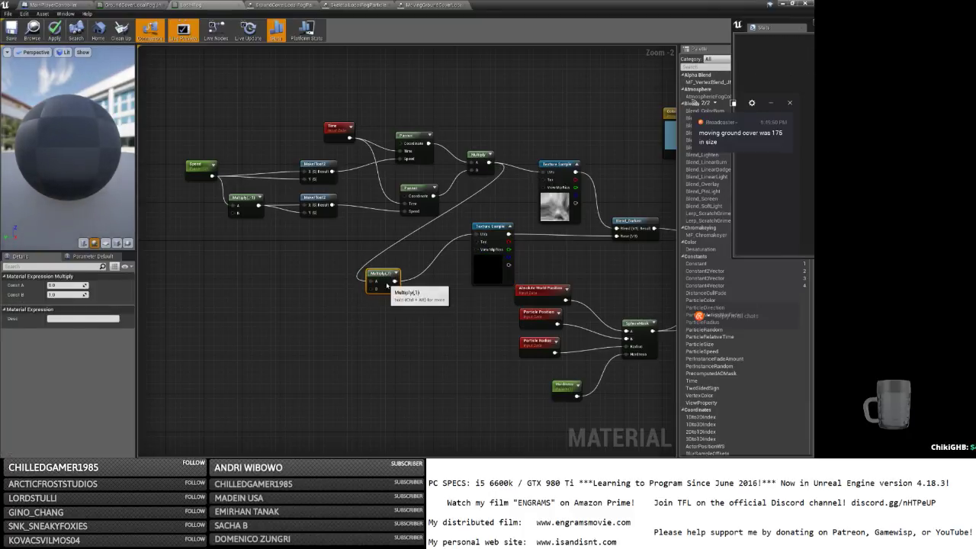
{"action": "left_click", "coordinate": [67, 295]}
{"action": "left_click", "coordinate": [10, 29]}
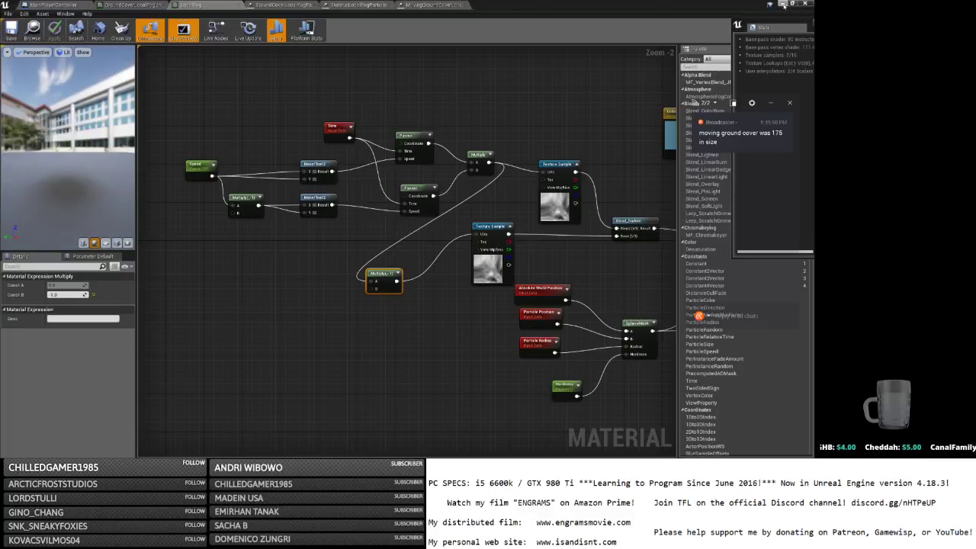
Launch the game in a standalone preview, start it from the main menu, and maximise it.
{"action": "left_click", "coordinate": [786, 2]}
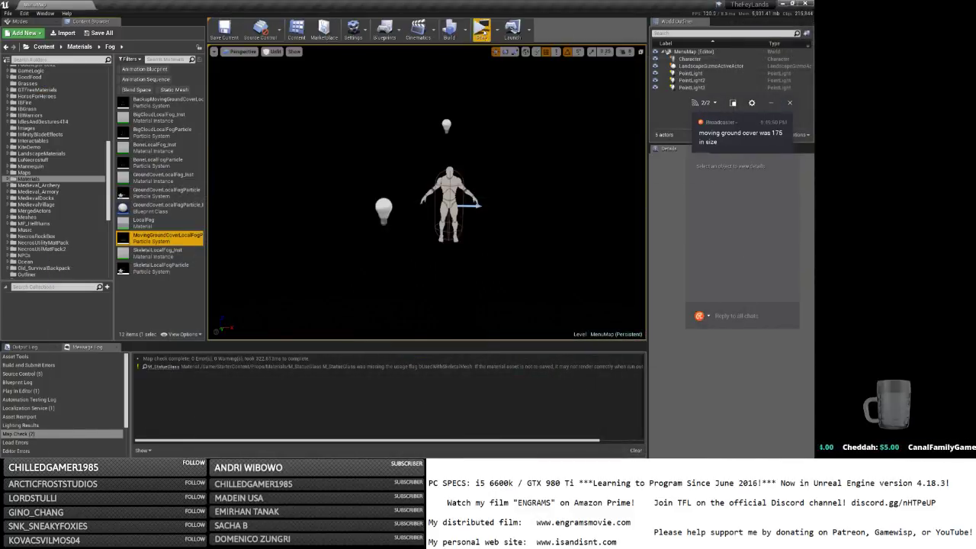
{"action": "left_click", "coordinate": [466, 30]}
{"action": "left_click", "coordinate": [481, 31]}
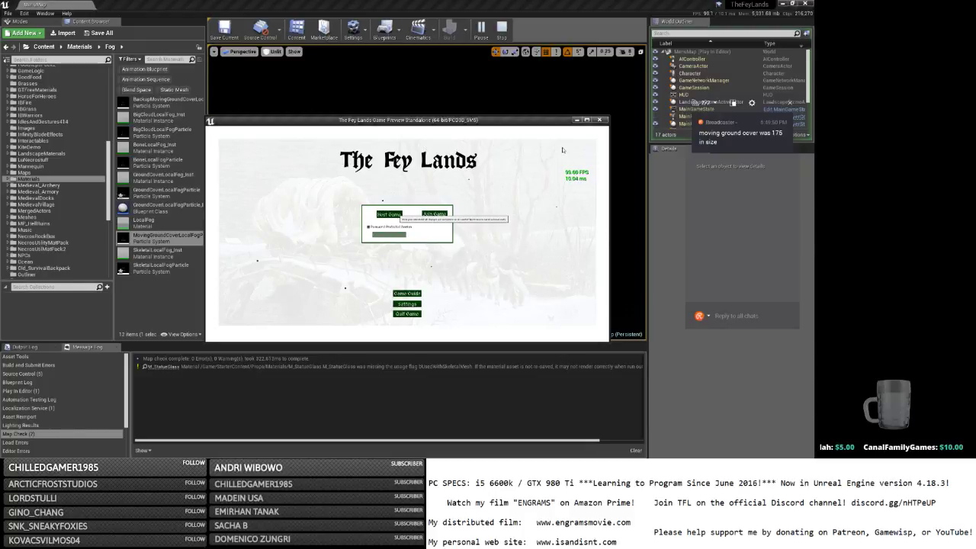
{"action": "left_click", "coordinate": [389, 215]}
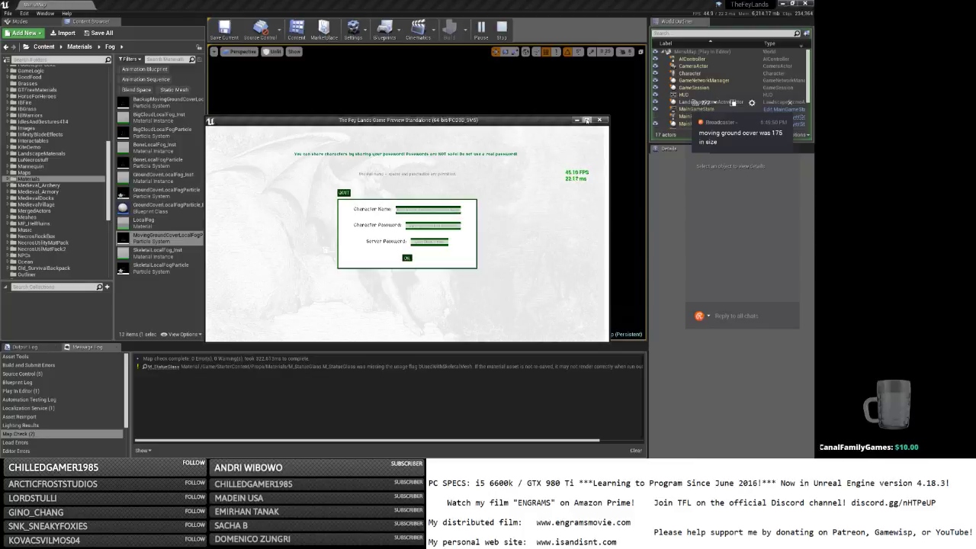
{"action": "left_click", "coordinate": [586, 120]}
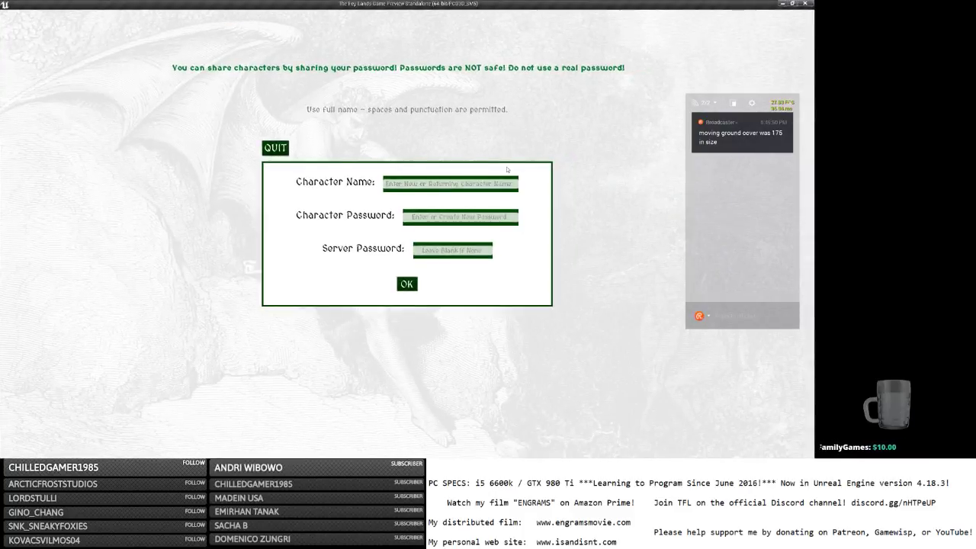
Log in with a character name and password, walk through the fog, and open the in-game menu.
{"action": "left_click", "coordinate": [442, 183]}
{"action": "type", "text": "b"}
{"action": "key", "text": "Tab"}
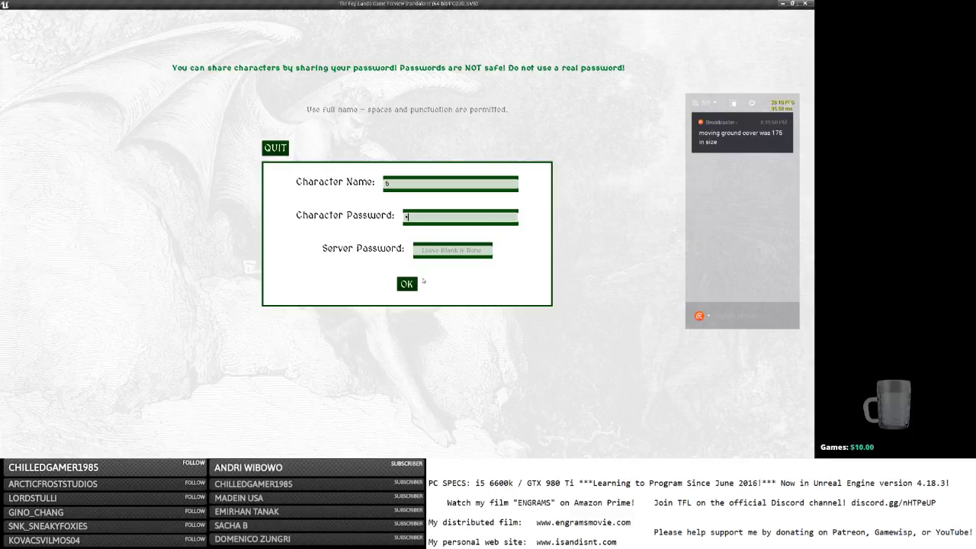
{"action": "type", "text": "b"}
{"action": "left_click", "coordinate": [415, 284]}
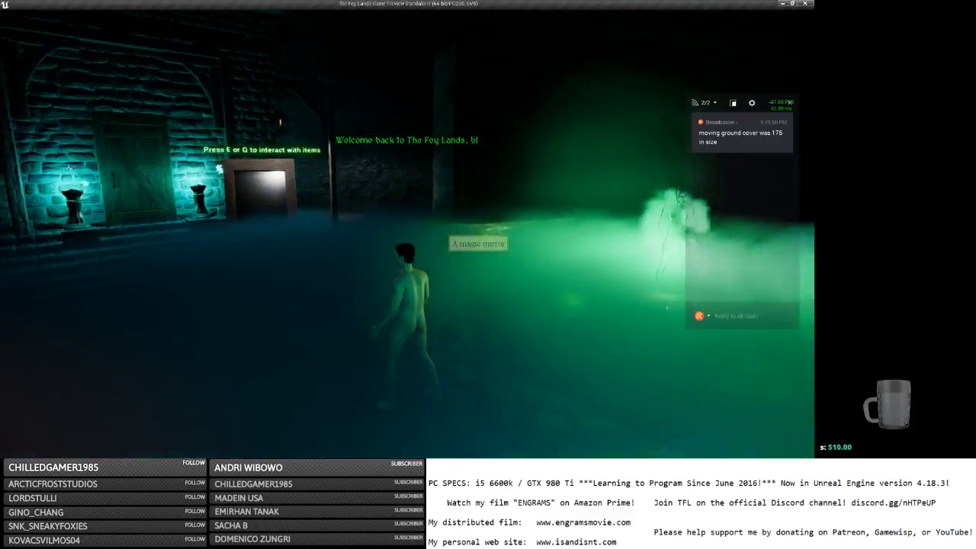
{"action": "key", "text": "w"}
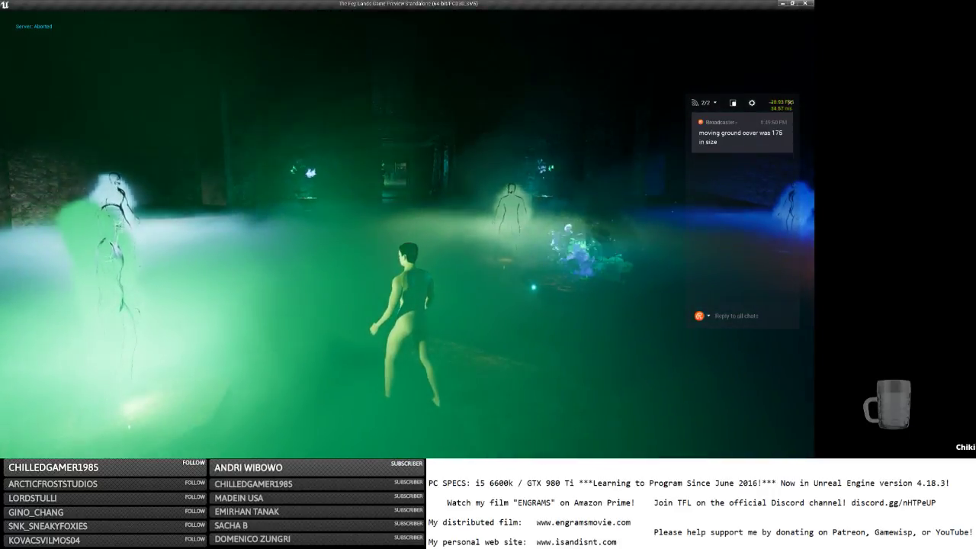
{"action": "key", "text": "Escape"}
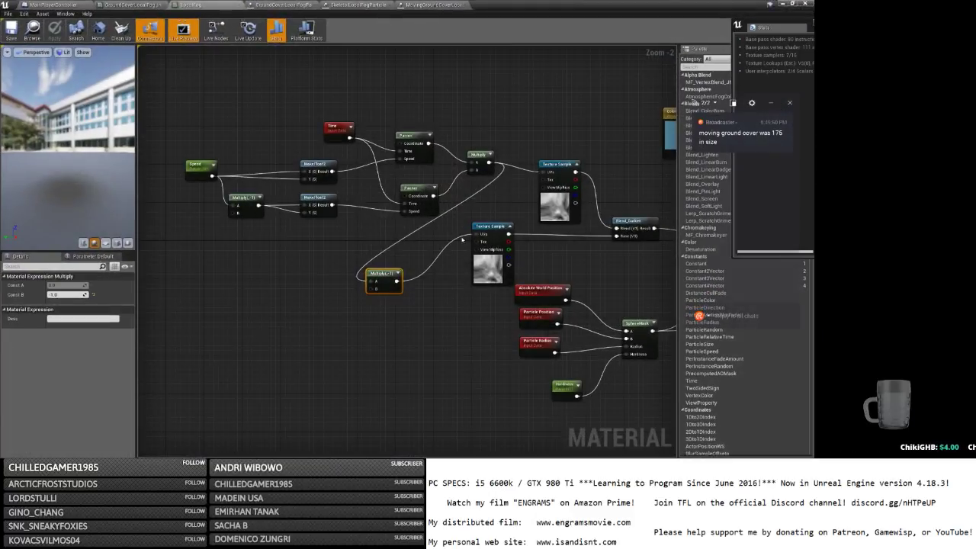
Rearrange the graph and delete the copied Texture Sample and the Blend_Darken node.
{"action": "right_click_drag", "start_coordinate": [641, 235], "coordinate": [485, 212]}
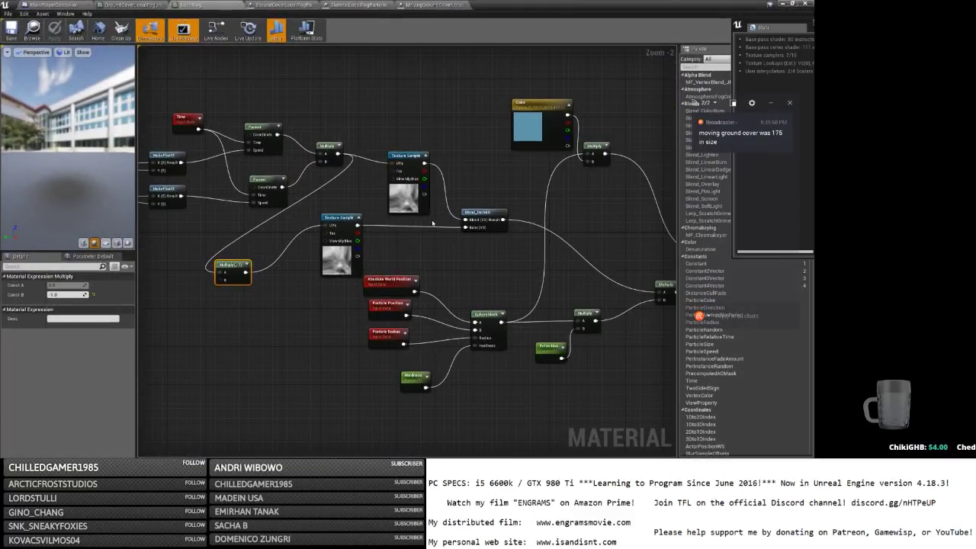
{"action": "left_click_drag", "start_coordinate": [328, 257], "coordinate": [323, 247]}
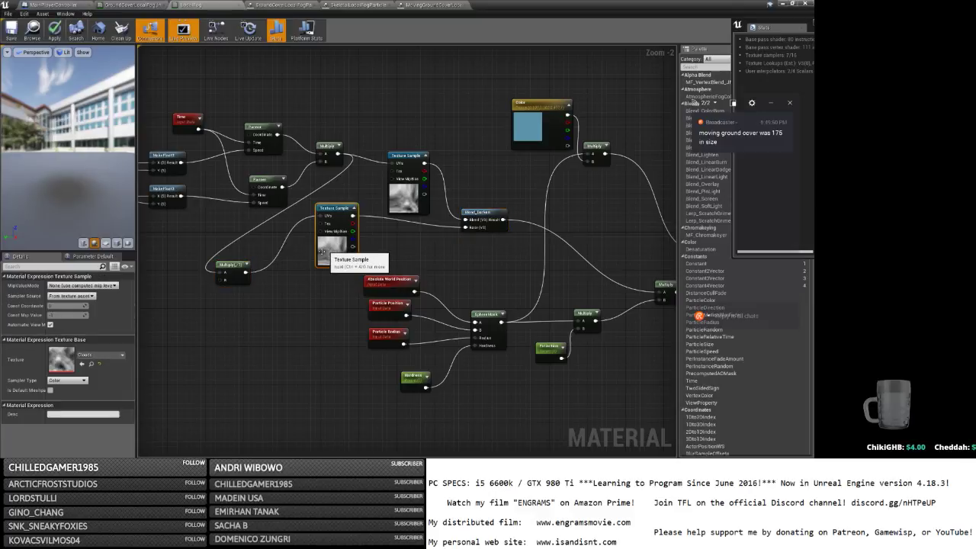
{"action": "left_click_drag", "start_coordinate": [241, 262], "coordinate": [370, 256]}
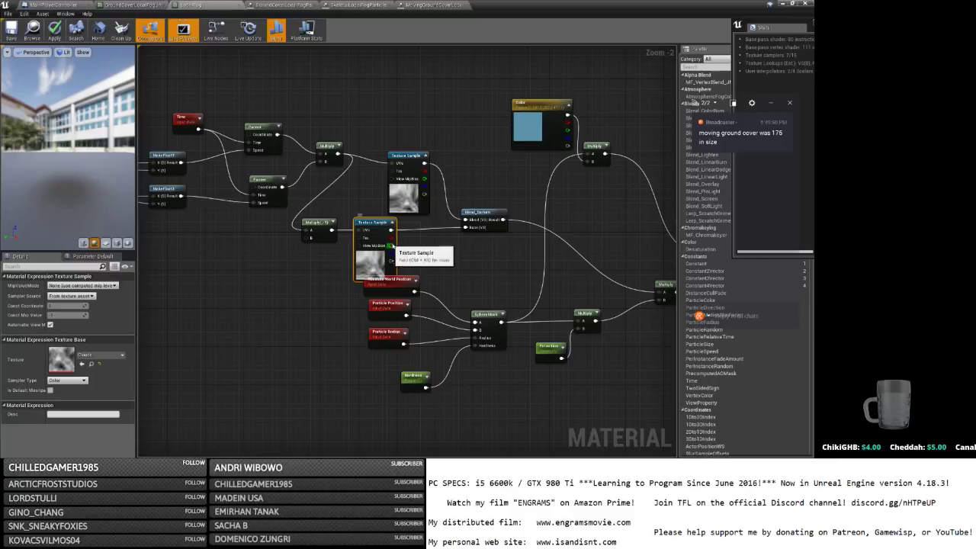
{"action": "key", "text": "Delete"}
{"action": "left_click", "coordinate": [479, 212]}
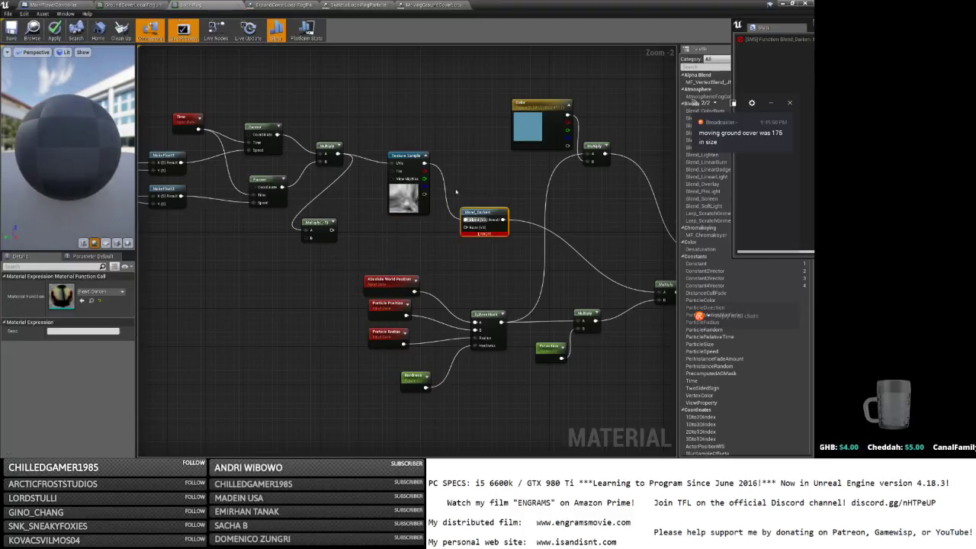
{"action": "key", "text": "Delete"}
Add a Blend_Difference node from the texture's colour output.
{"action": "left_click_drag", "start_coordinate": [424, 163], "coordinate": [456, 186]}
{"action": "type", "text": "lerp"}
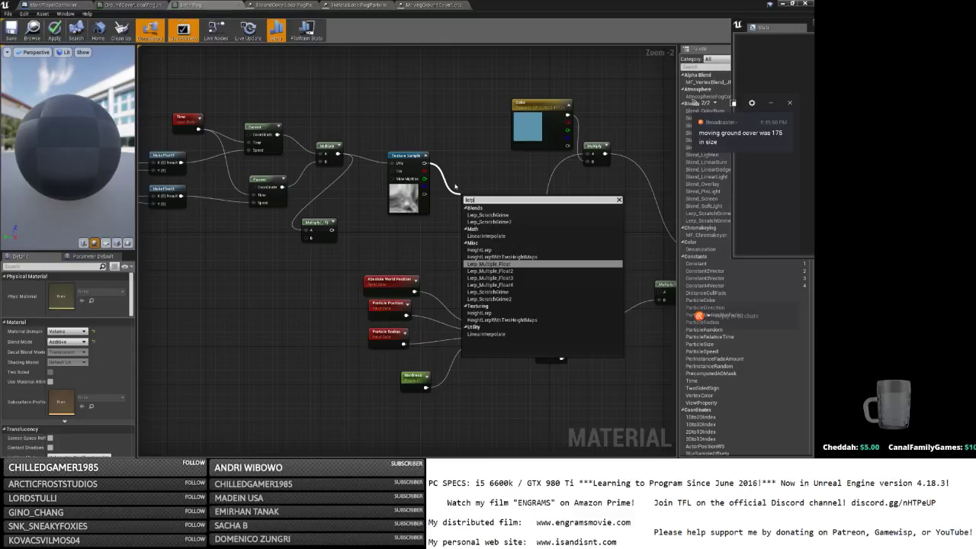
{"action": "key", "text": "BackSpace"}
{"action": "key", "text": "BackSpace"}
{"action": "key", "text": "BackSpace"}
{"action": "key", "text": "BackSpace"}
{"action": "type", "text": "blend"}
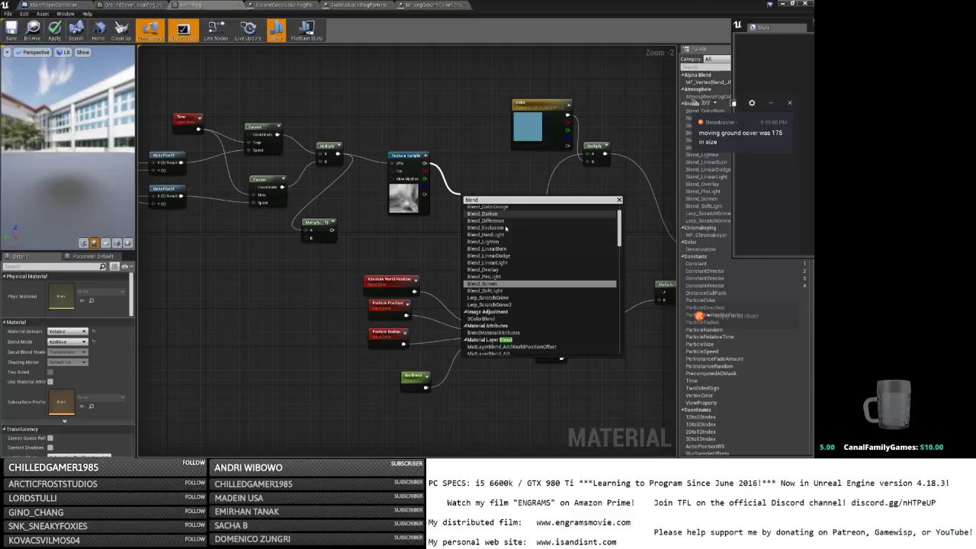
{"action": "scroll", "coordinate": [521, 237], "scroll_direction": "up", "scroll_amount": 2}
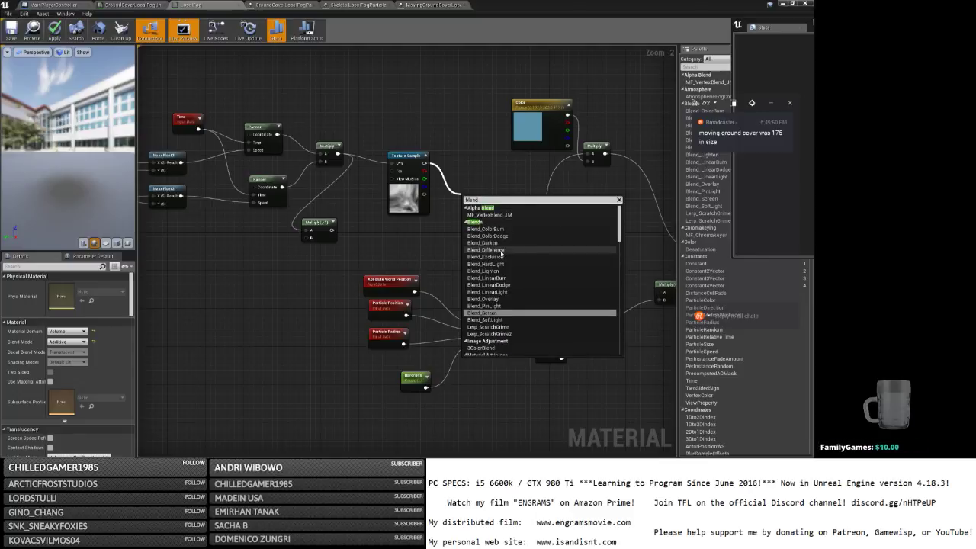
{"action": "left_click", "coordinate": [501, 250]}
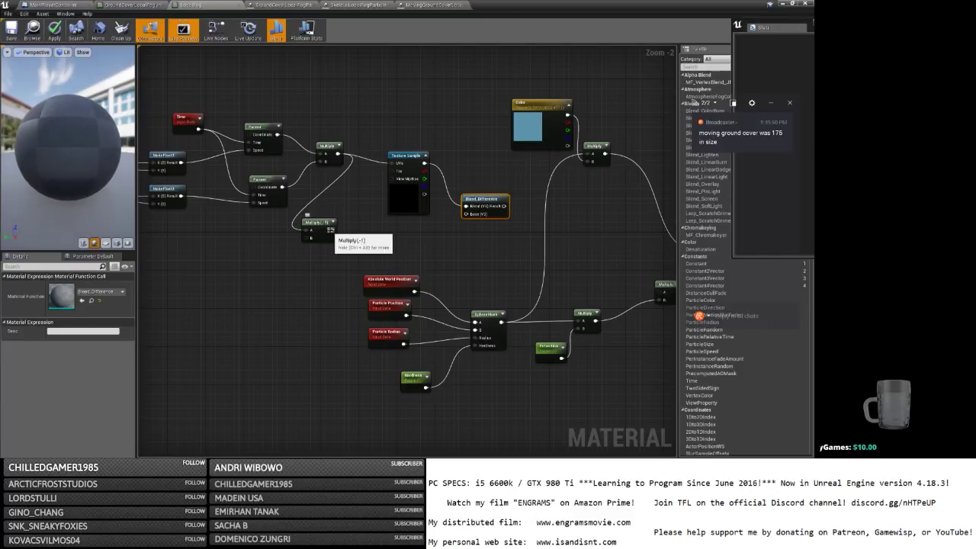
Feed a duplicated Texture Sample driven by Multiply(-1) into Blend_Difference Base and save LocalFog.
{"action": "left_click_drag", "start_coordinate": [330, 229], "coordinate": [658, 292]}
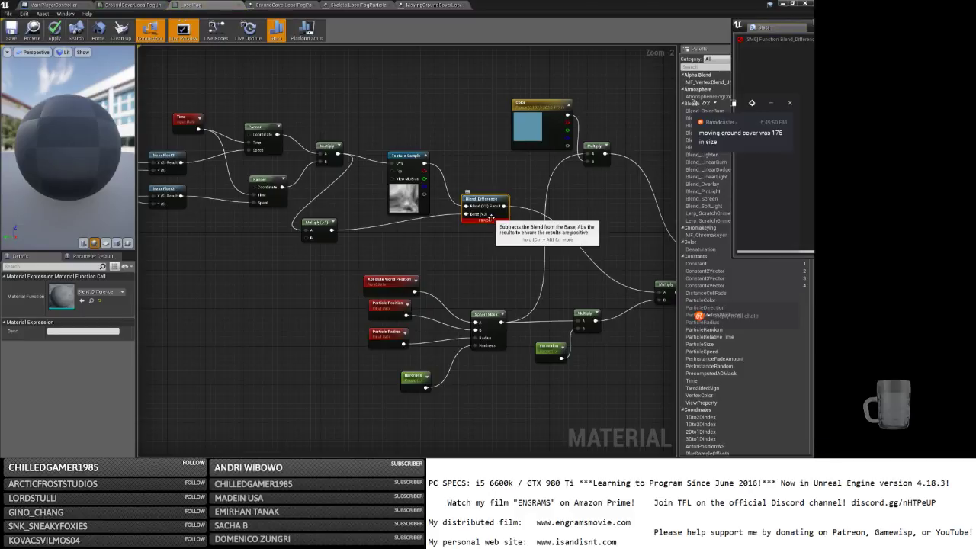
{"action": "left_click", "coordinate": [413, 200]}
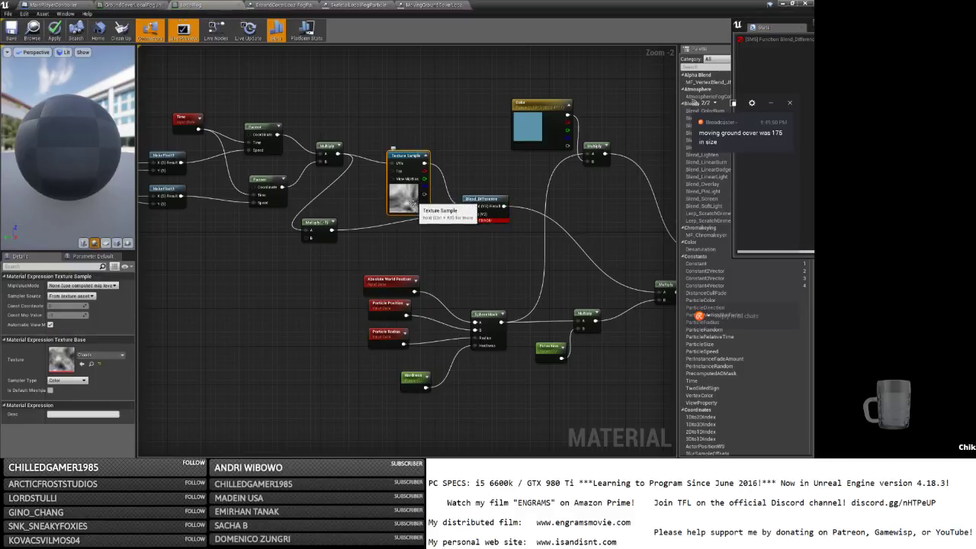
{"action": "key", "text": "ctrl+v"}
{"action": "left_click_drag", "start_coordinate": [332, 230], "coordinate": [466, 214]}
{"action": "left_click_drag", "start_coordinate": [371, 239], "coordinate": [408, 167]}
{"action": "left_click_drag", "start_coordinate": [331, 220], "coordinate": [345, 210]}
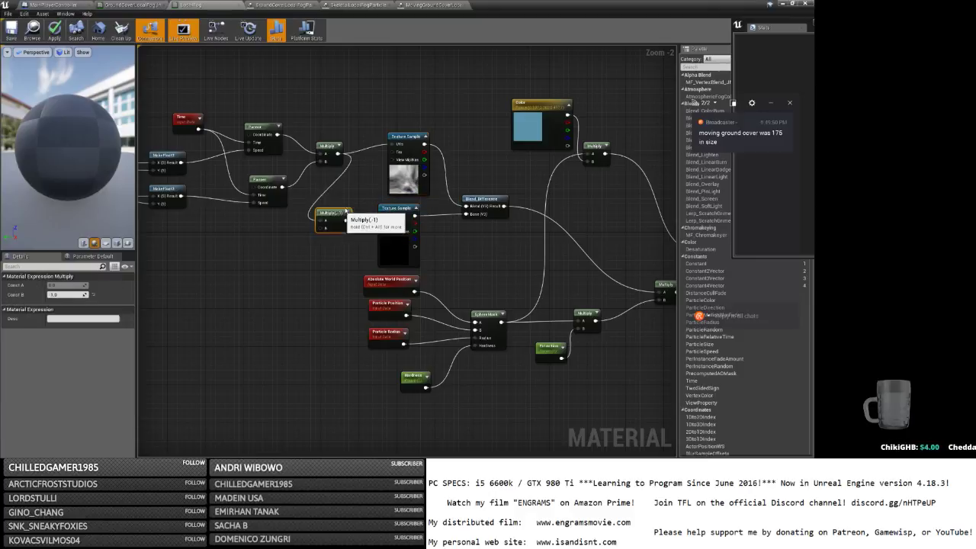
{"action": "left_click", "coordinate": [11, 30]}
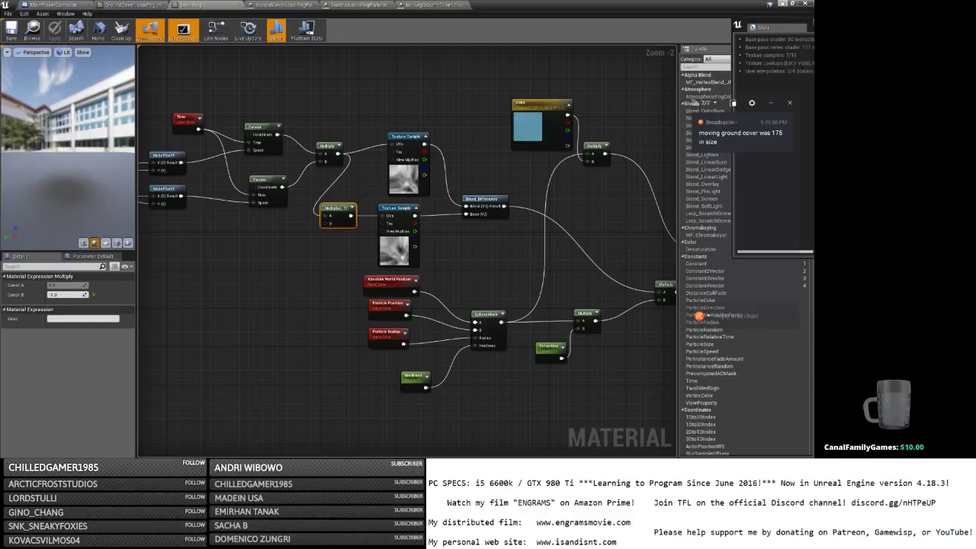
Start a play-test, host a game, maximise the preview, and log in a character.
{"action": "left_click", "coordinate": [781, 4]}
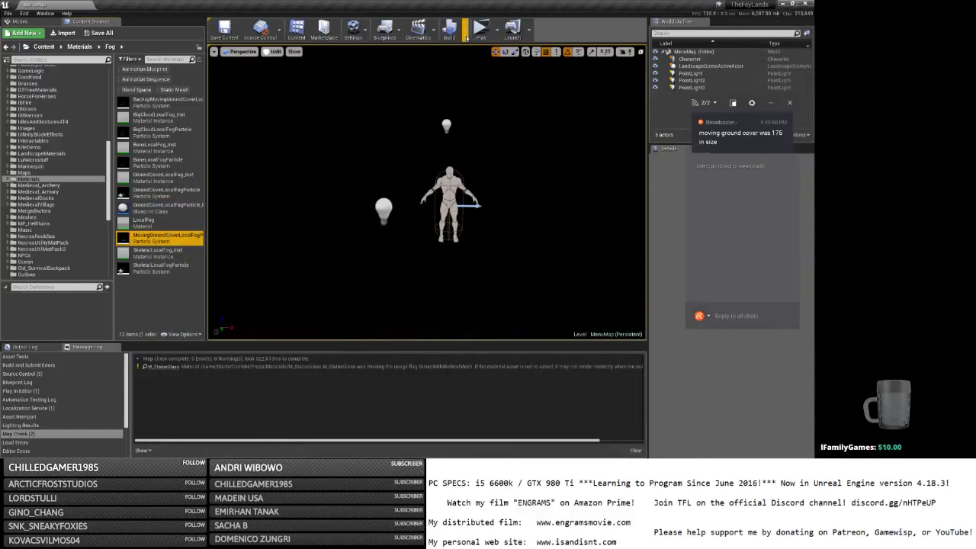
{"action": "left_click", "coordinate": [480, 30]}
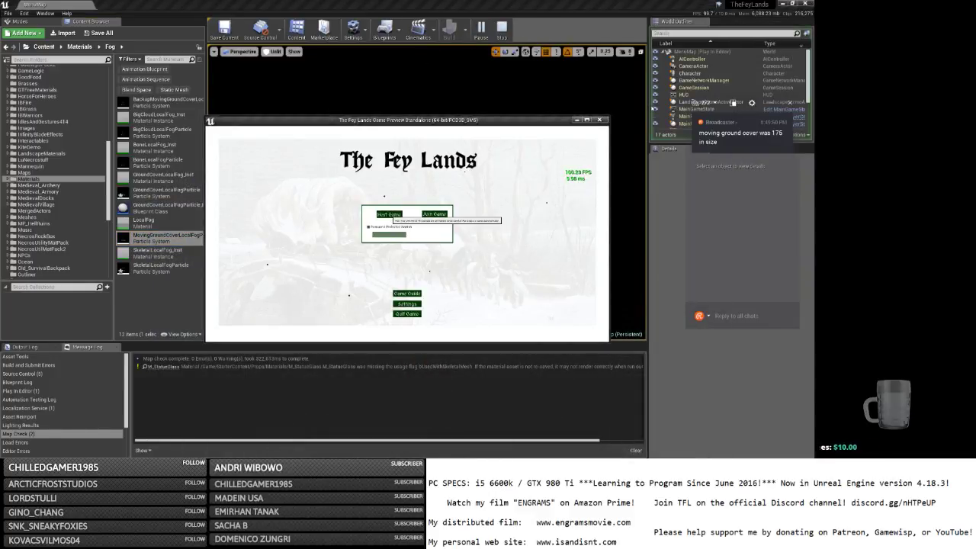
{"action": "left_click", "coordinate": [389, 214]}
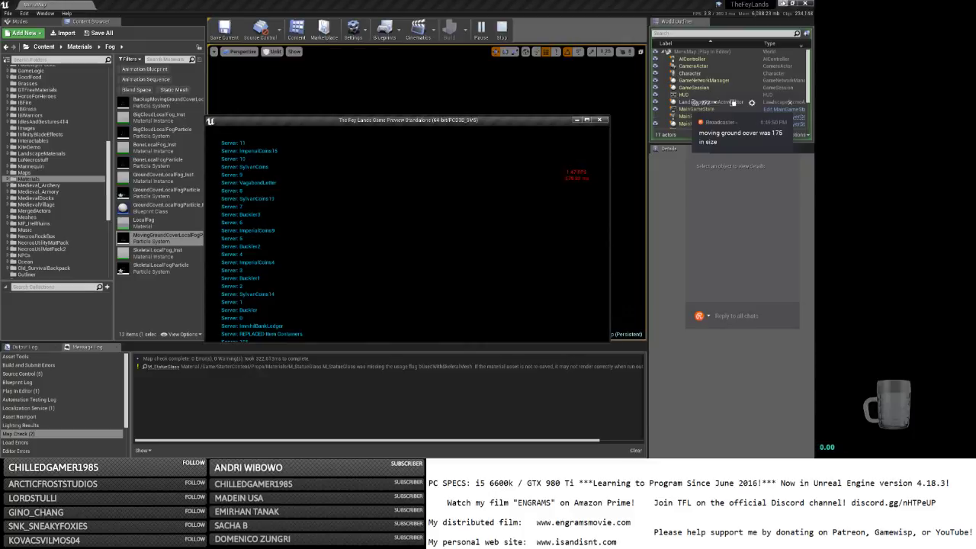
{"action": "left_click", "coordinate": [782, 4]}
{"action": "left_click", "coordinate": [587, 120]}
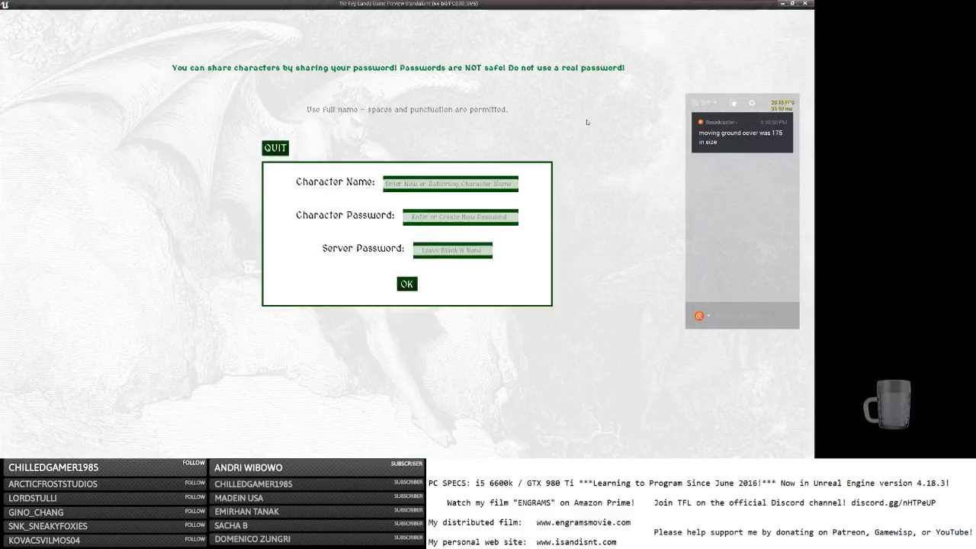
{"action": "left_click", "coordinate": [423, 187]}
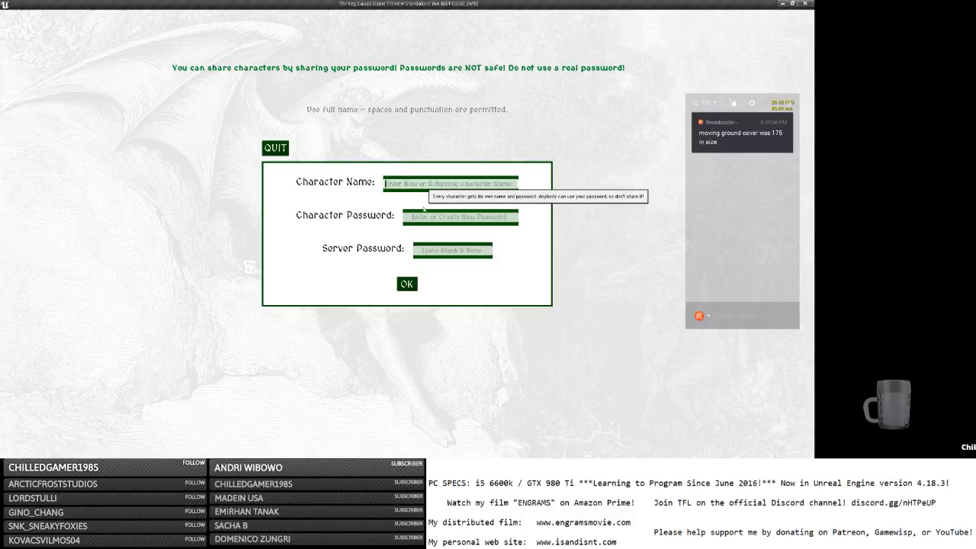
{"action": "type", "text": "b"}
{"action": "key", "text": "Tab"}
{"action": "type", "text": "b"}
{"action": "left_click", "coordinate": [409, 285]}
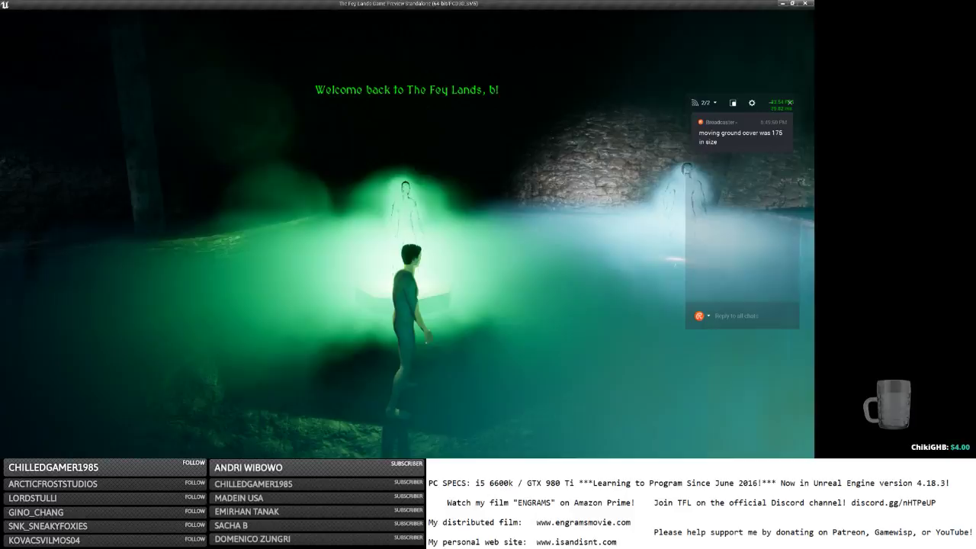
Walk the character through the fog while swinging the camera to inspect it.
{"action": "right_click_drag", "start_coordinate": [451, 188], "coordinate": [451, 188]}
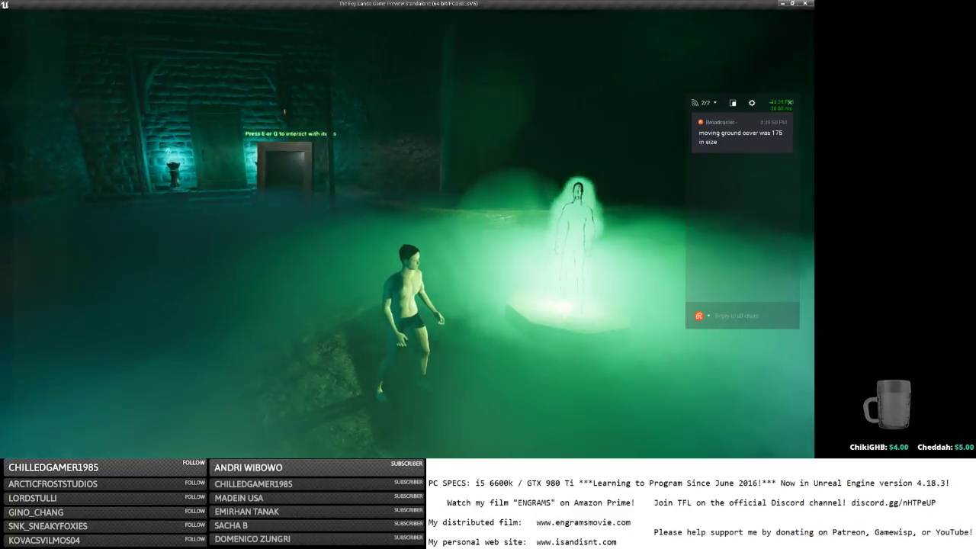
{"action": "right_click_drag", "start_coordinate": [486, 227], "coordinate": [485, 227]}
{"action": "key", "text": "w"}
{"action": "right_click_drag", "start_coordinate": [401, 211], "coordinate": [409, 219]}
{"action": "key", "text": "w"}
{"action": "scroll", "coordinate": [407, 214], "scroll_direction": "down", "scroll_amount": 3}
{"action": "scroll", "coordinate": [409, 219], "scroll_direction": "down", "scroll_amount": 4}
{"action": "scroll", "coordinate": [409, 221], "scroll_direction": "up", "scroll_amount": 5}
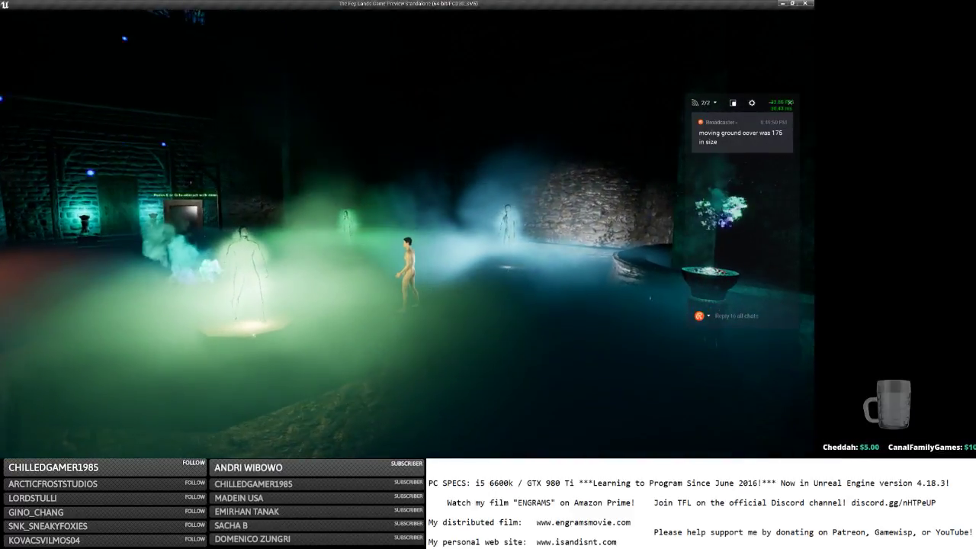
{"action": "scroll", "coordinate": [409, 221], "scroll_direction": "down", "scroll_amount": 4}
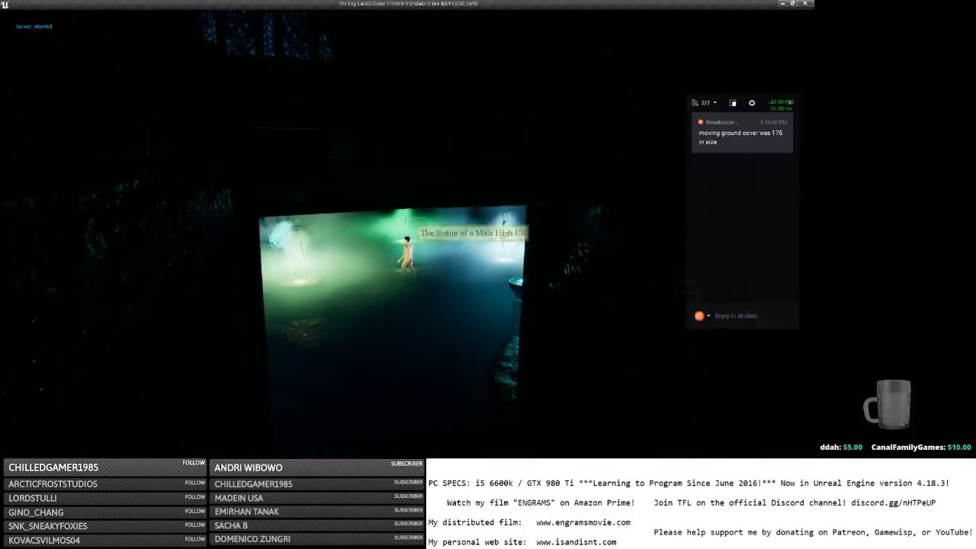
{"action": "right_click_drag", "start_coordinate": [410, 221], "coordinate": [409, 221]}
Save and quit the game and switch back to the Unreal Editor.
{"action": "key", "text": "Escape"}
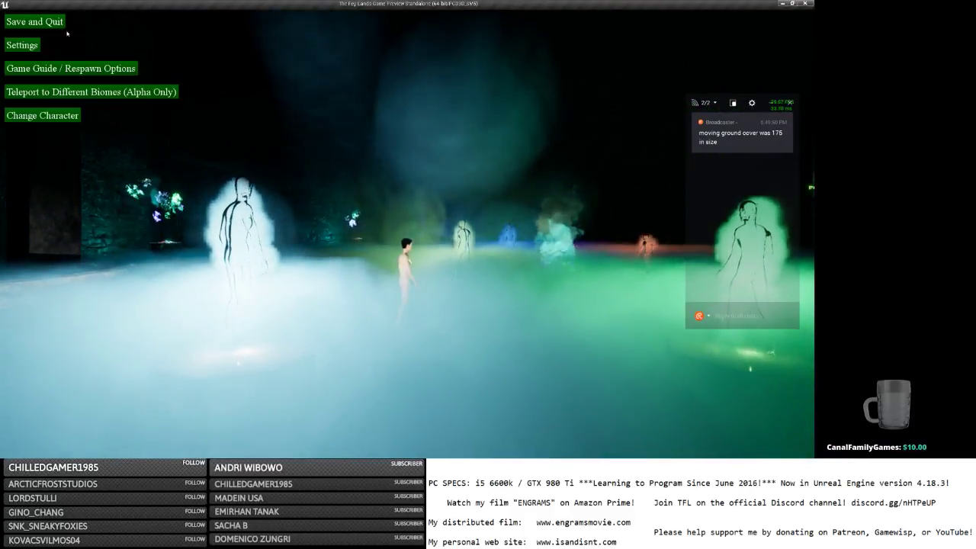
{"action": "left_click", "coordinate": [58, 27]}
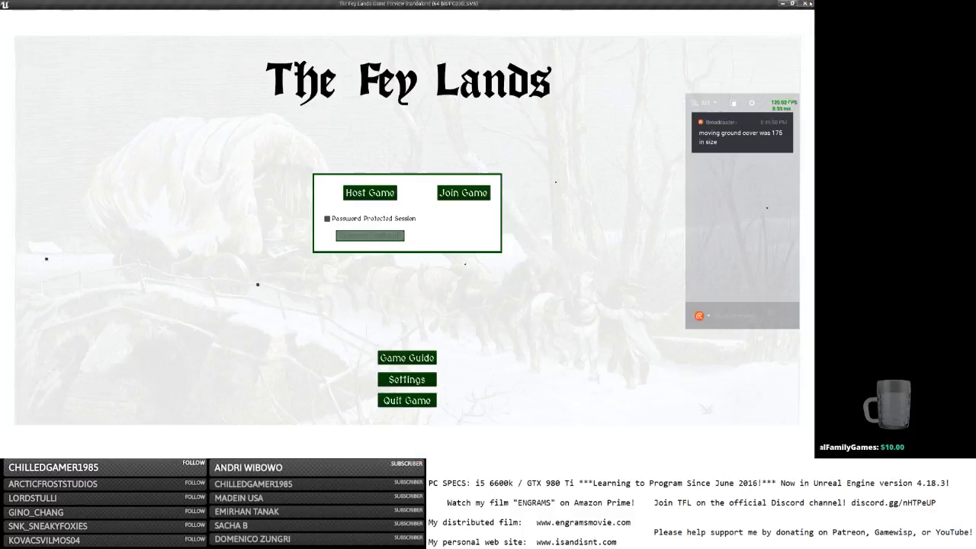
{"action": "key", "text": "alt+Tab"}
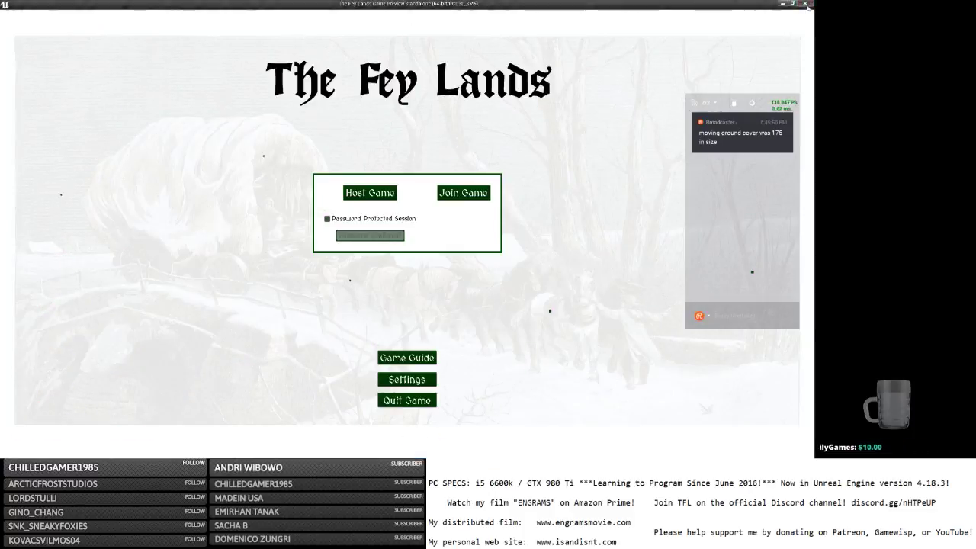
{"action": "key", "text": "alt+Tab"}
{"action": "key", "text": "alt+Tab"}
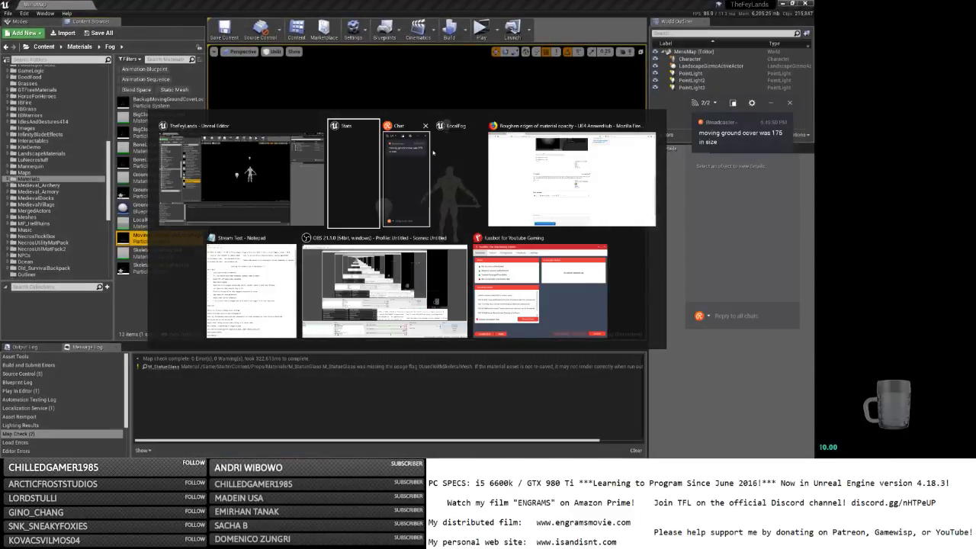
Tidy the editor tabs, closing extras and bringing up the MovingGroundCover particle system.
{"action": "left_click", "coordinate": [458, 153]}
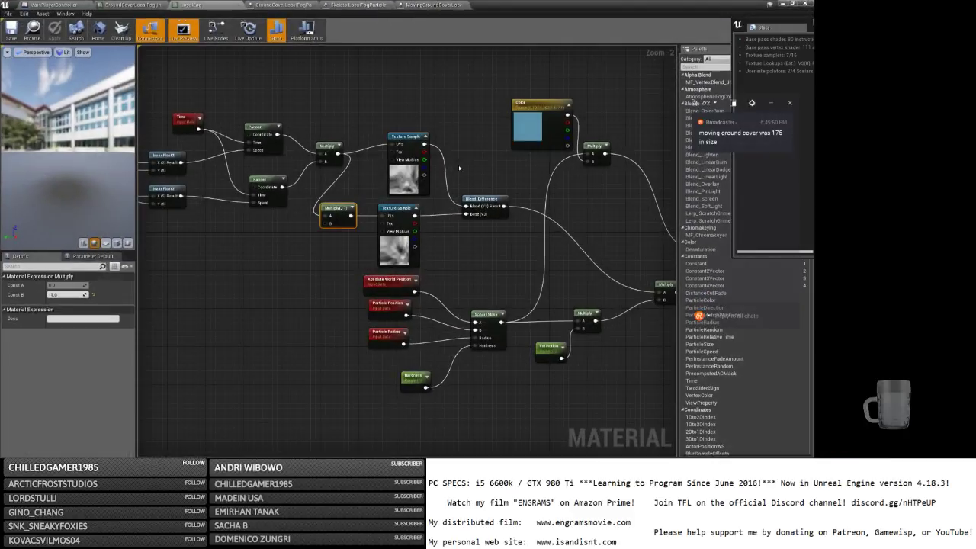
{"action": "left_click", "coordinate": [130, 5]}
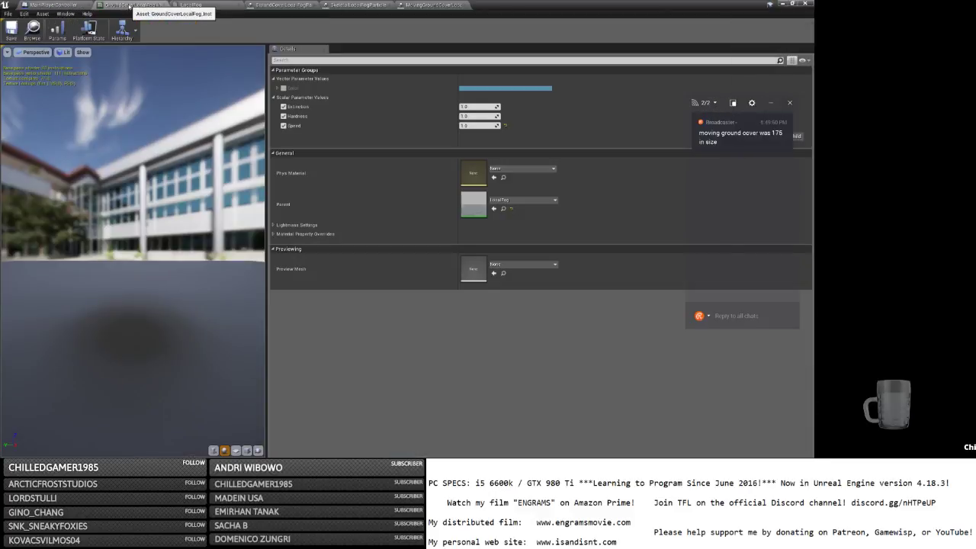
{"action": "left_click", "coordinate": [427, 5]}
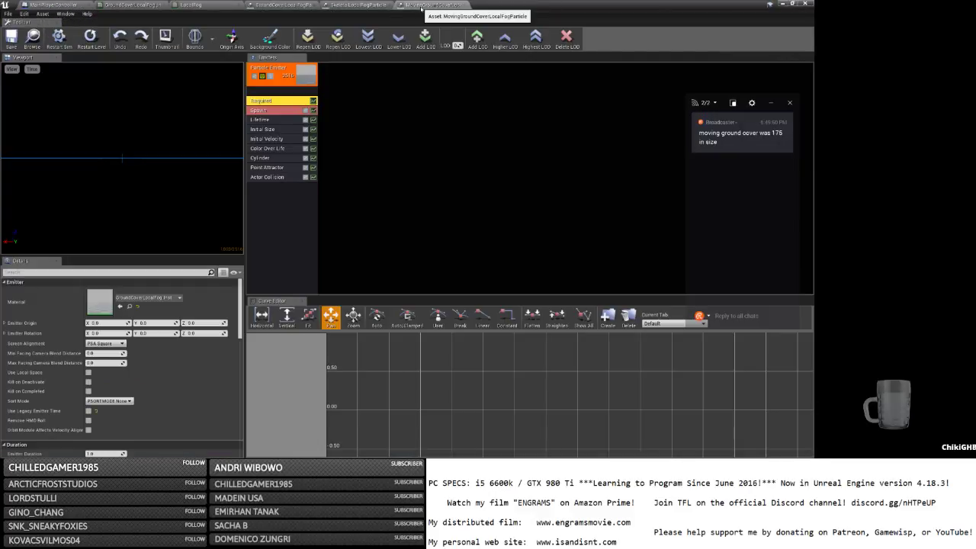
{"action": "left_click", "coordinate": [390, 7]}
{"action": "left_click", "coordinate": [163, 5]}
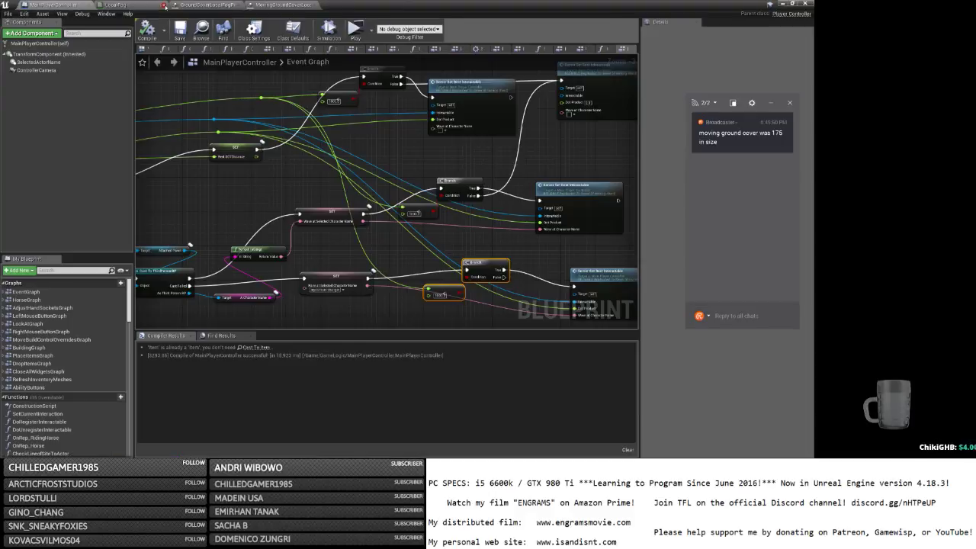
{"action": "left_click", "coordinate": [156, 6]}
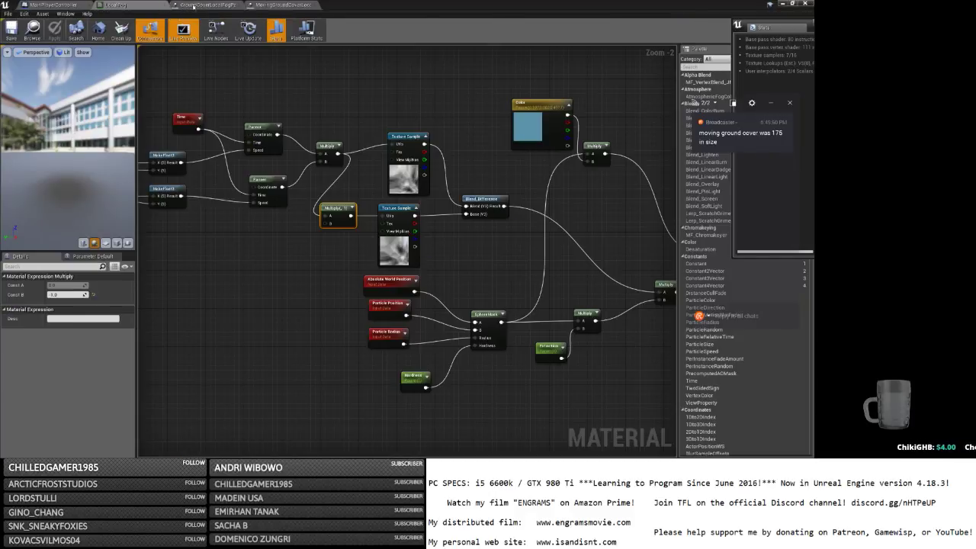
{"action": "left_click", "coordinate": [260, 6]}
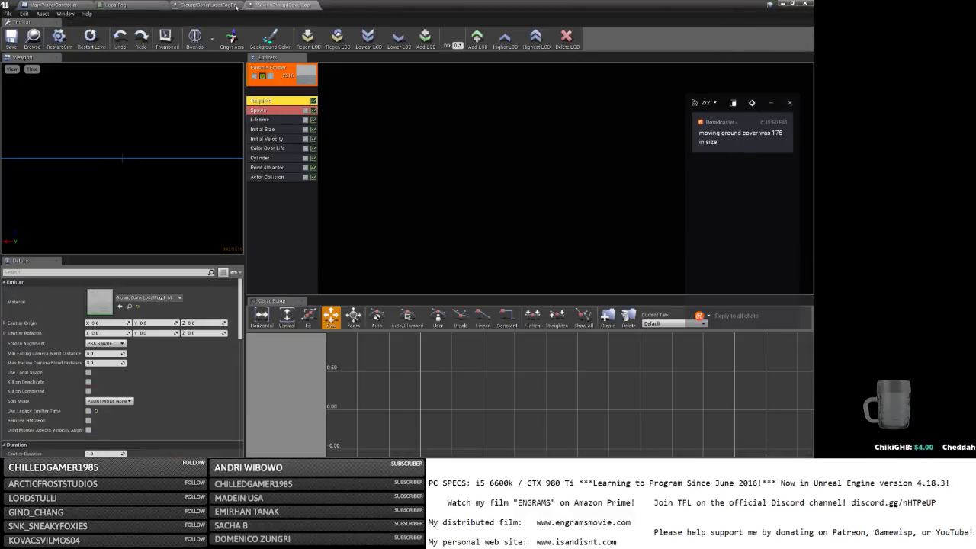
{"action": "left_click", "coordinate": [239, 6]}
{"action": "left_click", "coordinate": [204, 7]}
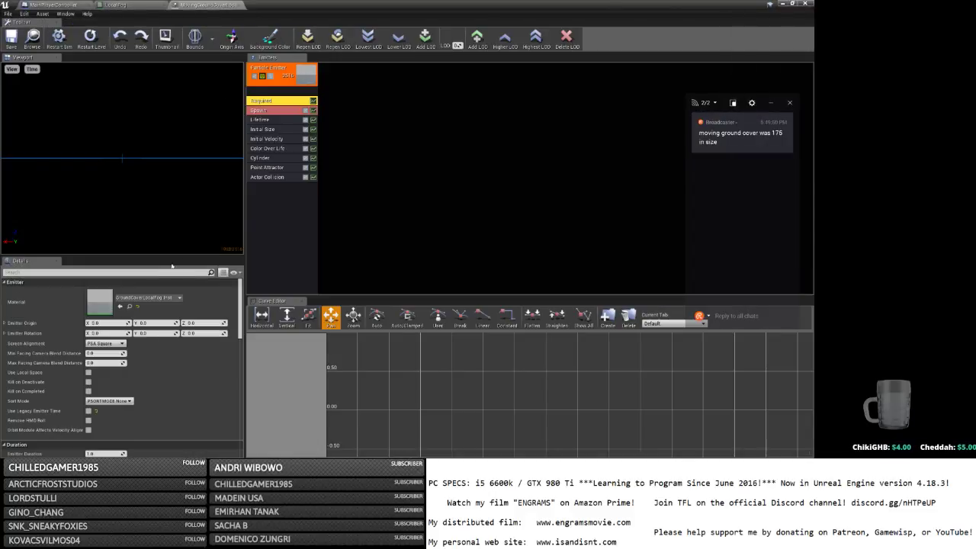
Set the emitter's start size X to 500, save, and launch the standalone preview.
{"action": "left_click", "coordinate": [270, 130]}
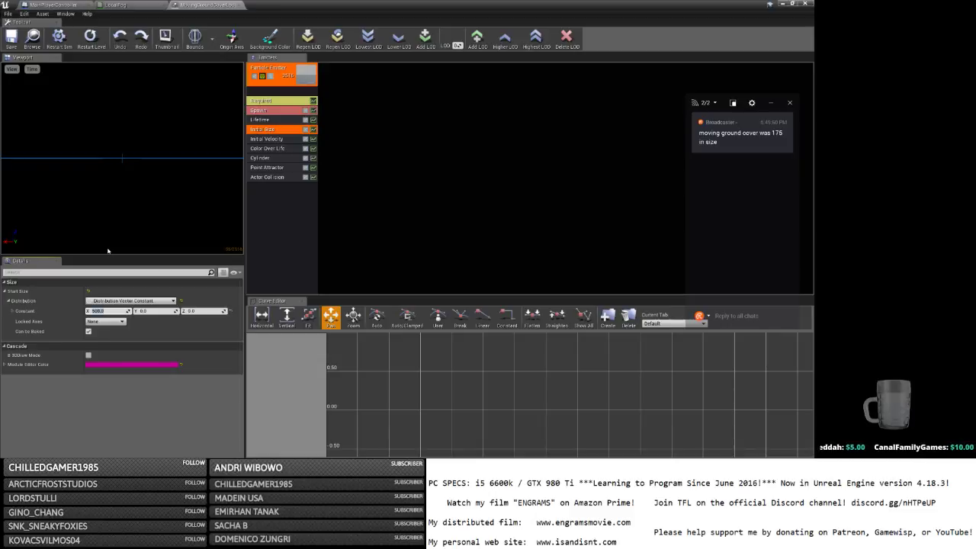
{"action": "left_click", "coordinate": [11, 42]}
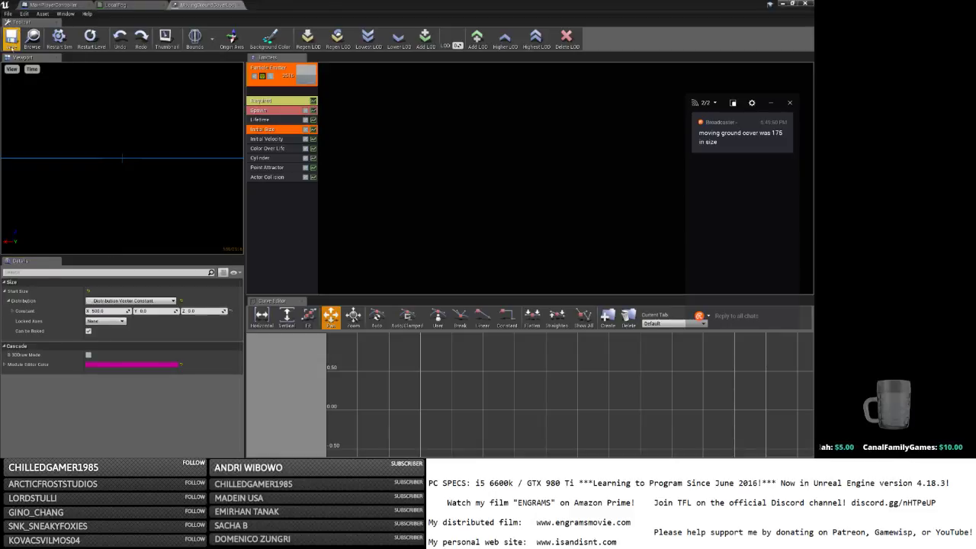
{"action": "left_click", "coordinate": [782, 4]}
{"action": "left_click", "coordinate": [481, 31]}
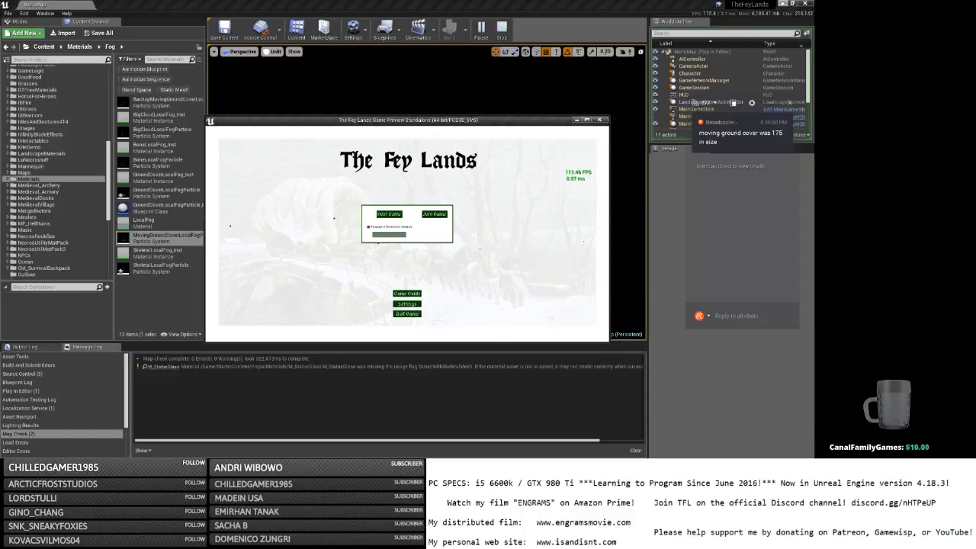
Maximise the preview, host a game, submit the login, and walk toward the coloured lights.
{"action": "left_click", "coordinate": [783, 4]}
{"action": "left_click", "coordinate": [587, 120]}
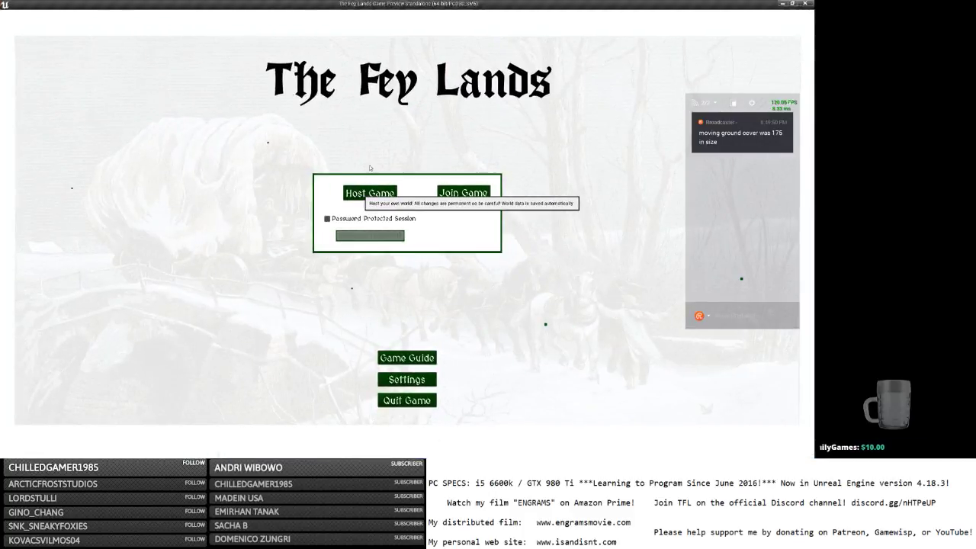
{"action": "left_click", "coordinate": [380, 190]}
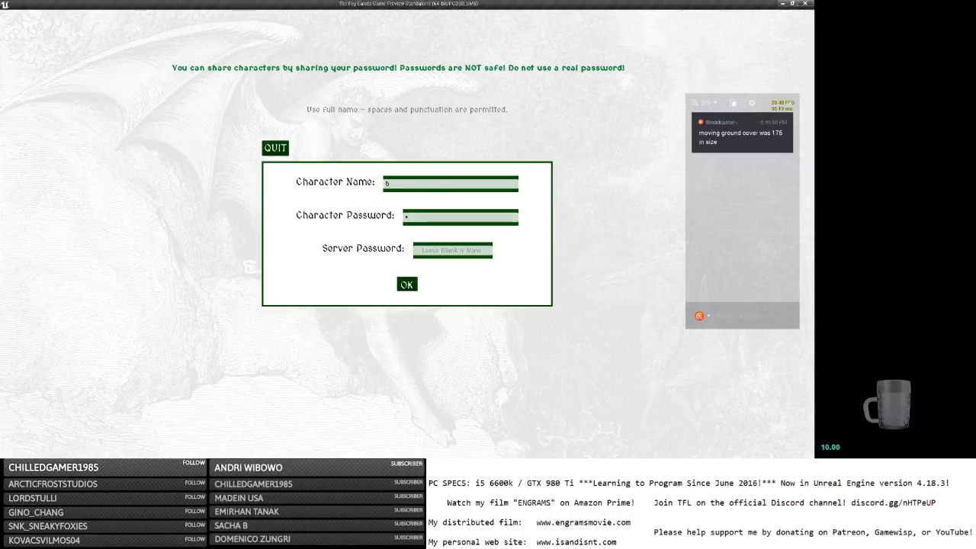
{"action": "key", "text": "Return"}
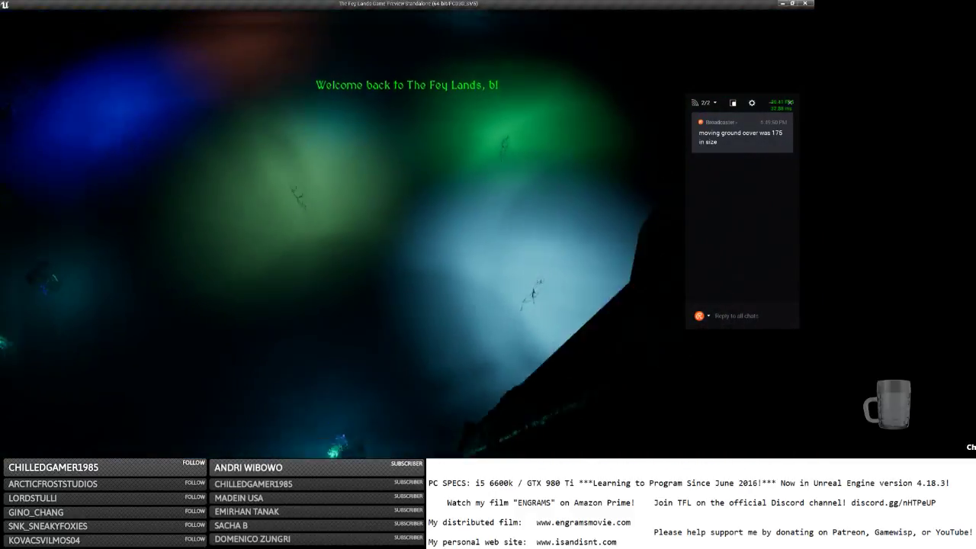
{"action": "key", "text": "w"}
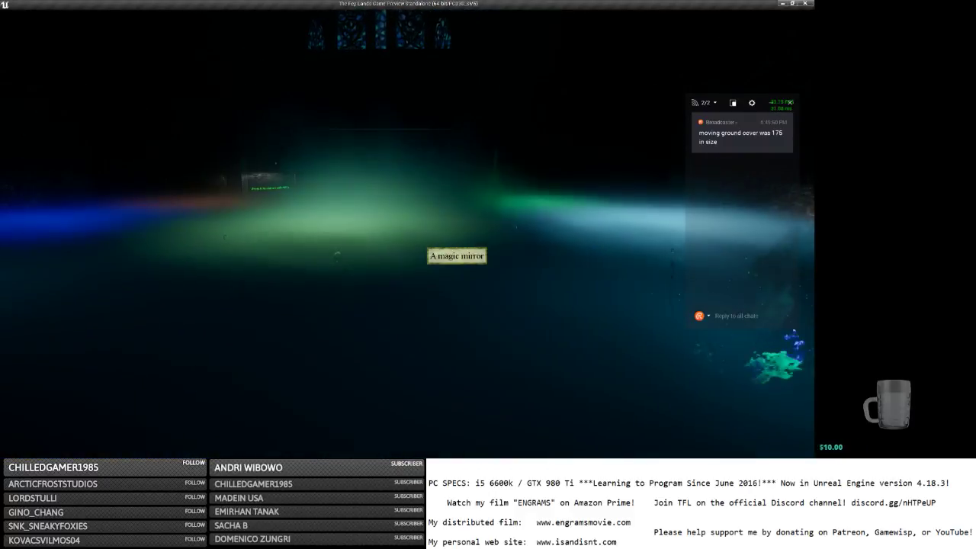
Save and quit the game session and switch back to the Unreal Editor.
{"action": "key", "text": "Escape"}
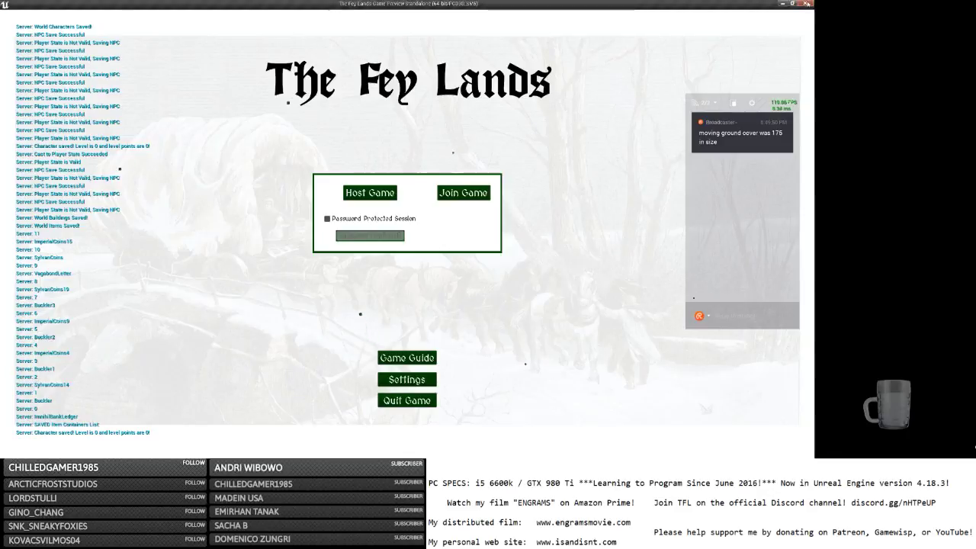
{"action": "left_click", "coordinate": [805, 4]}
{"action": "key", "text": "alt+Tab"}
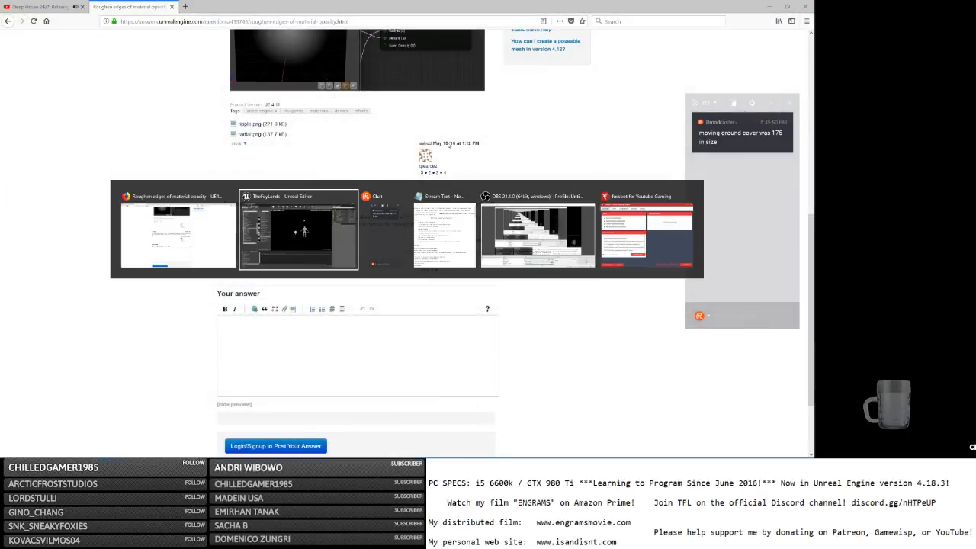
{"action": "key", "text": "alt+Tab"}
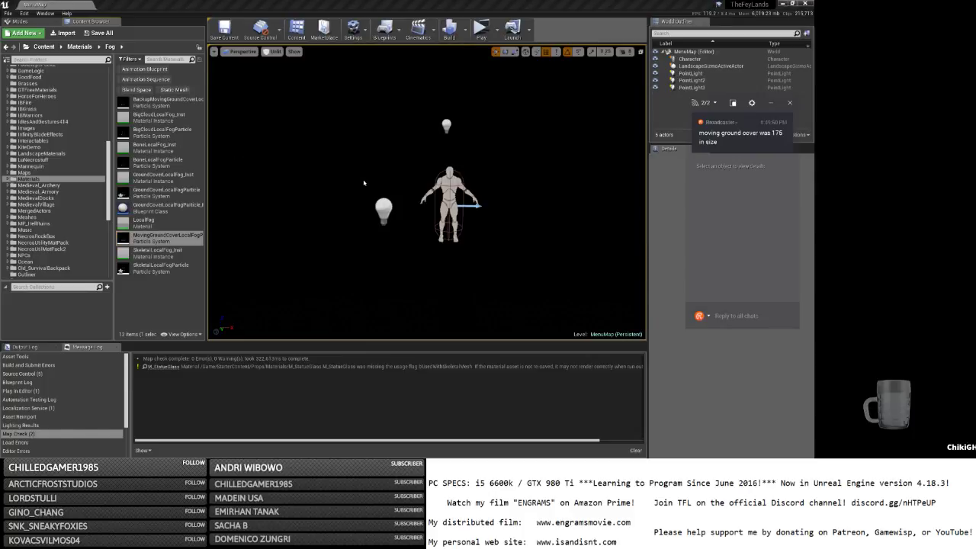
{"action": "key", "text": "alt+Tab"}
{"action": "key", "text": "alt+Tab"}
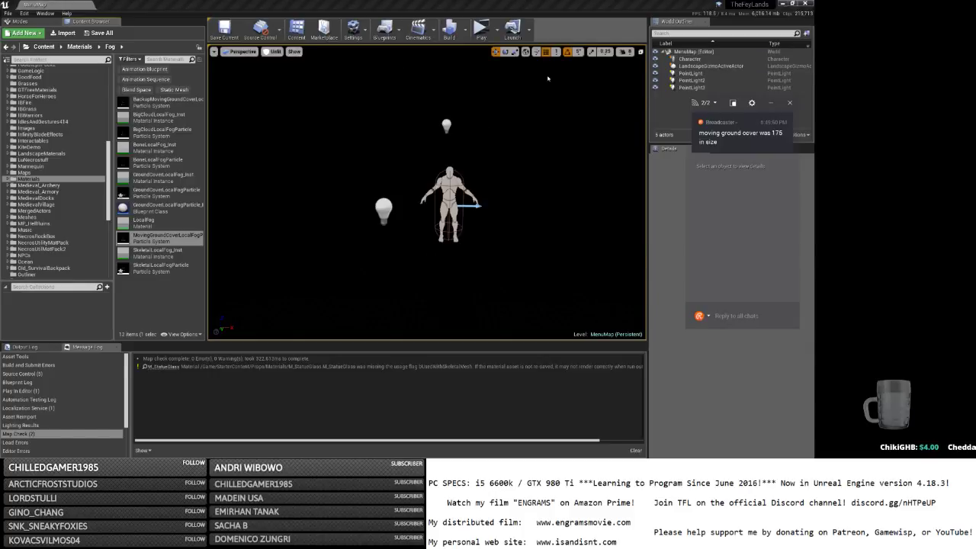
{"action": "key", "text": "alt+Tab"}
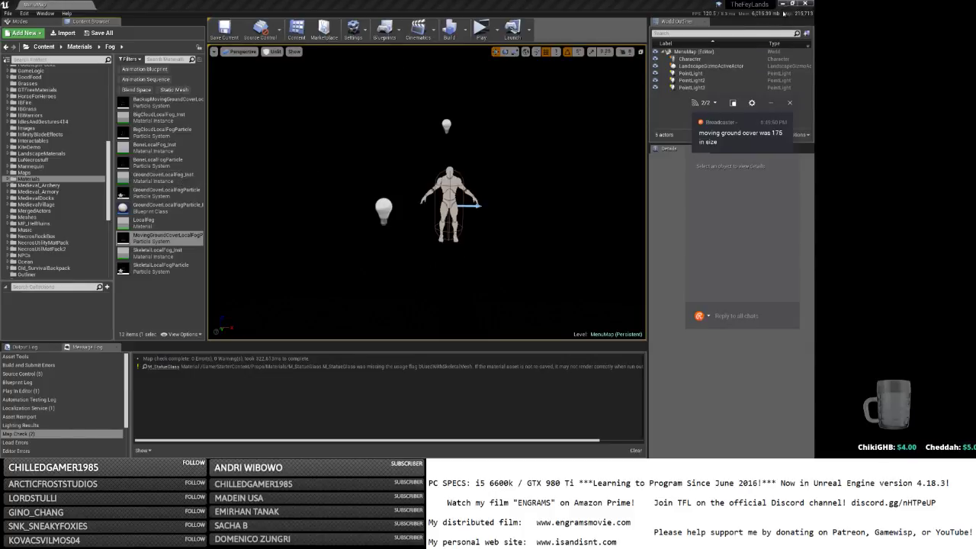
{"action": "left_click", "coordinate": [782, 4]}
{"action": "key", "text": "alt+Tab"}
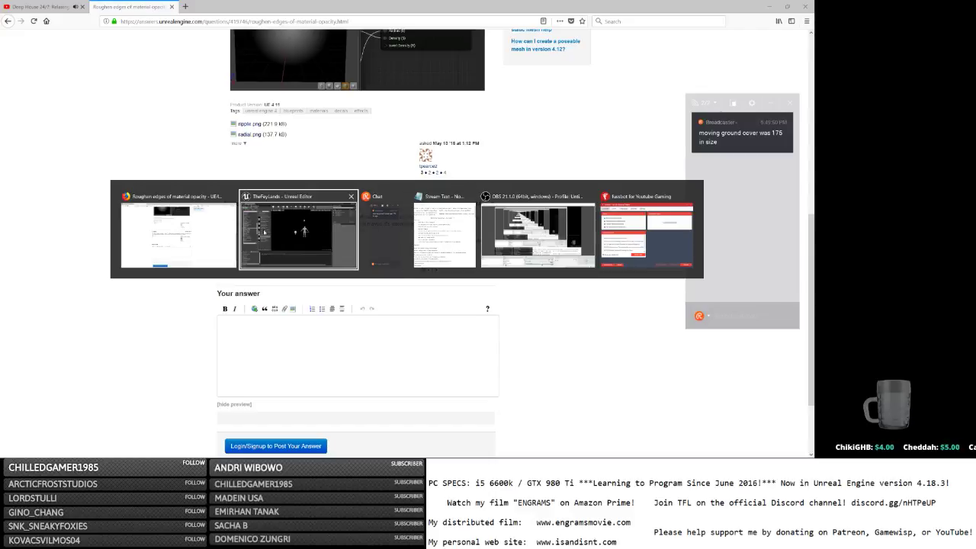
{"action": "key", "text": "alt+Tab"}
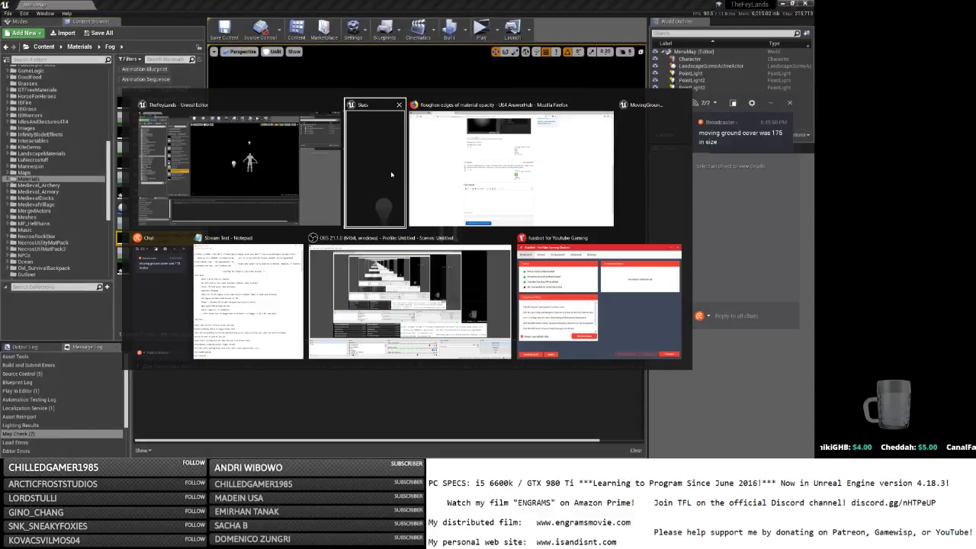
Raise the ground-cover start size X to about 980, save it, and relaunch the preview.
{"action": "left_click", "coordinate": [635, 152]}
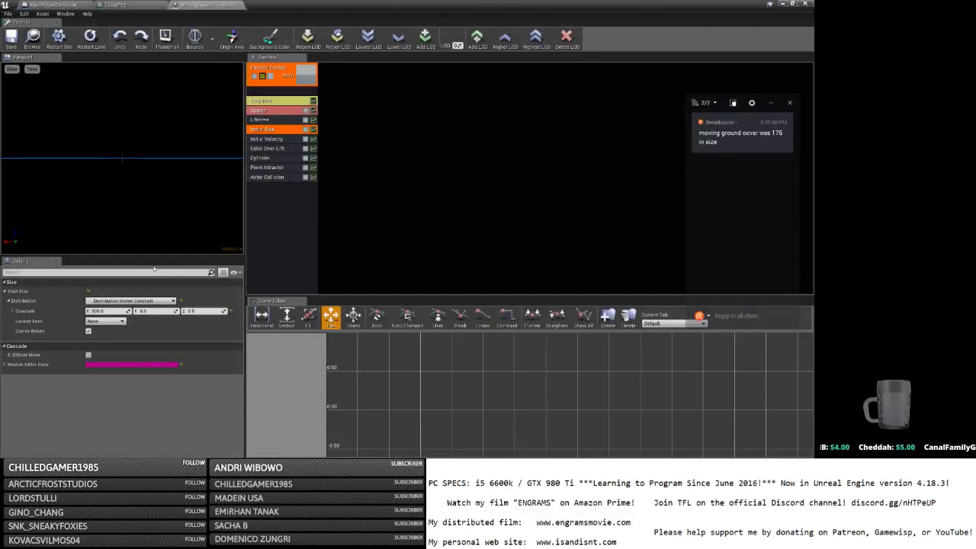
{"action": "left_click_drag", "start_coordinate": [107, 310], "coordinate": [129, 311]}
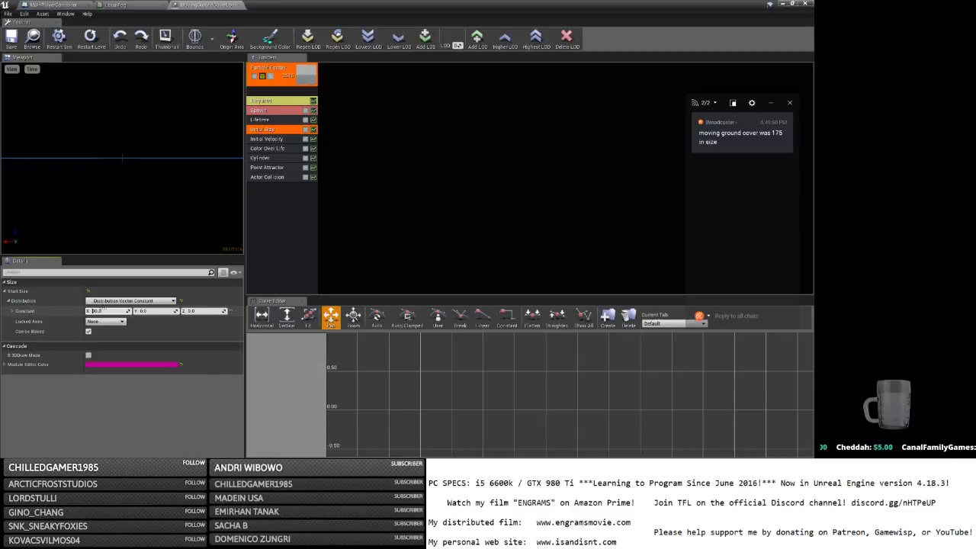
{"action": "left_click", "coordinate": [12, 46]}
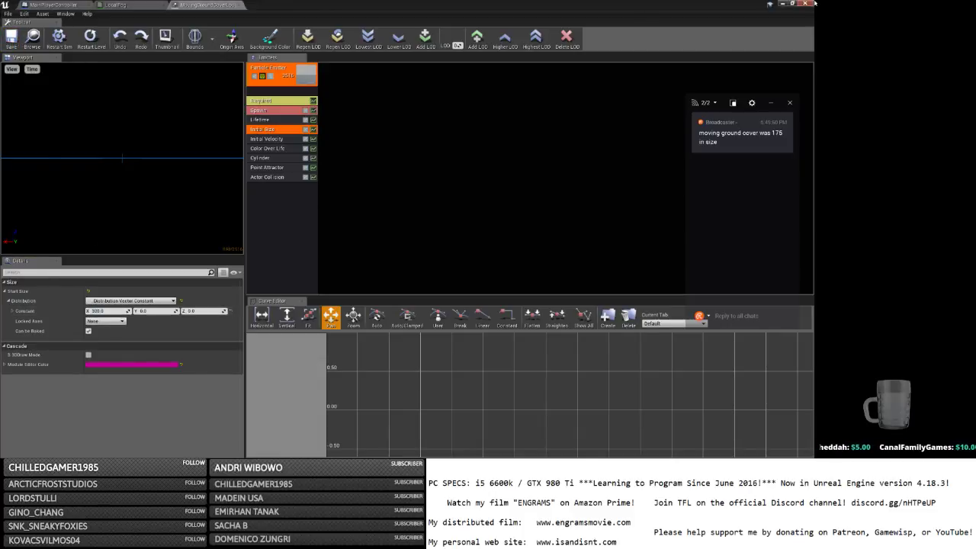
{"action": "left_click", "coordinate": [804, 3]}
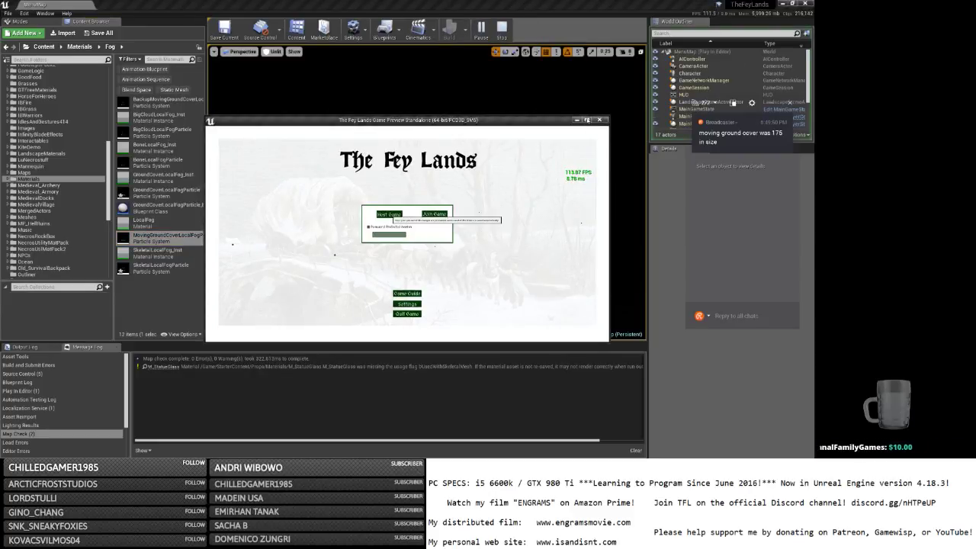
Host a game, log in, and run the character through the 600-size ground fog.
{"action": "left_click", "coordinate": [433, 214]}
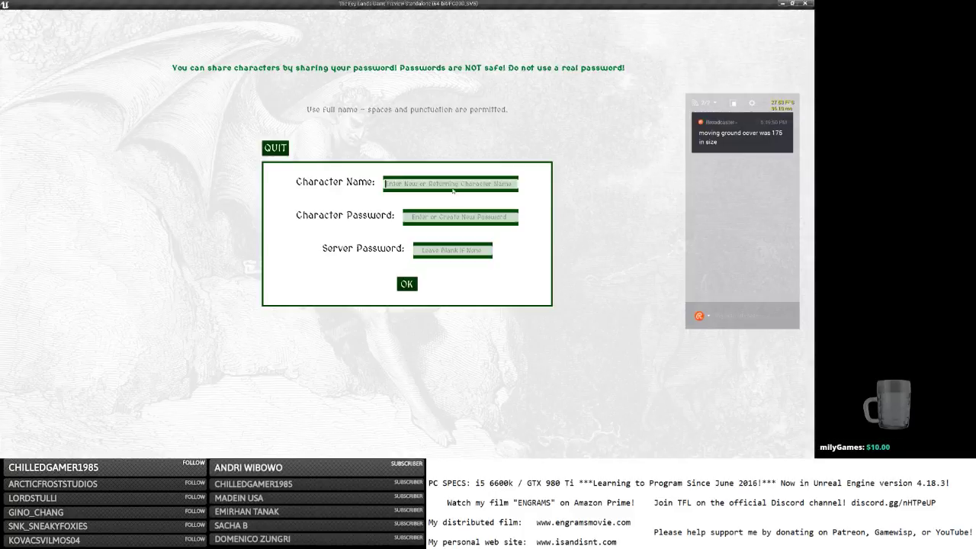
{"action": "left_click", "coordinate": [411, 283]}
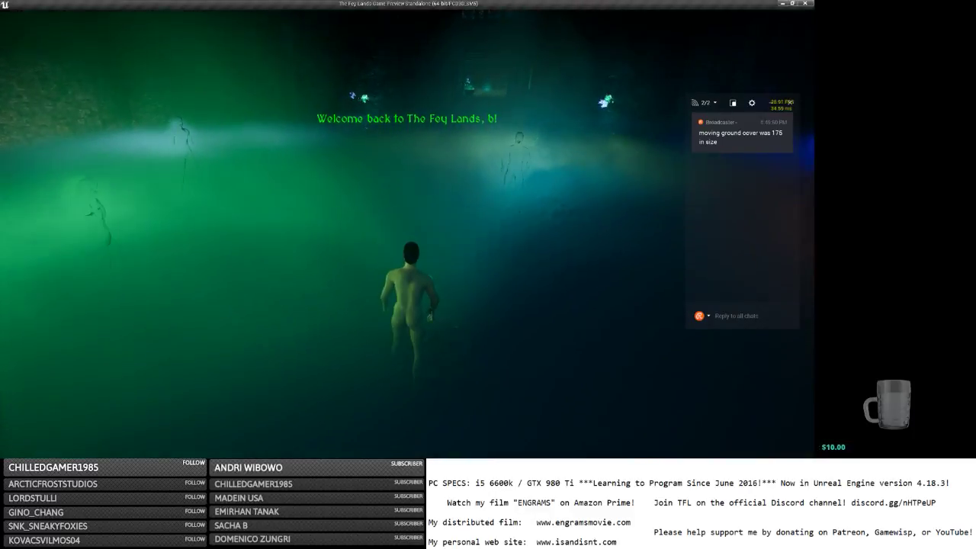
{"action": "key", "text": "w"}
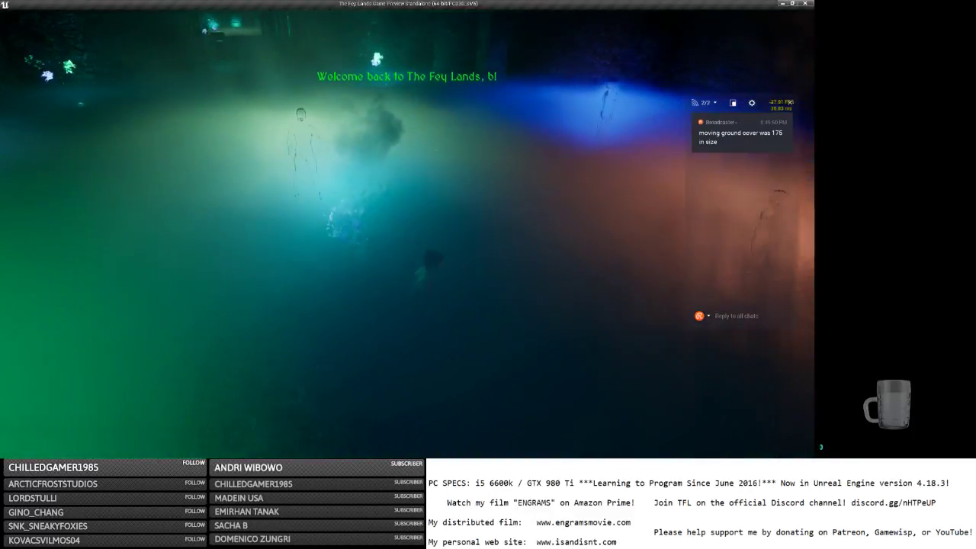
{"action": "key", "text": "s"}
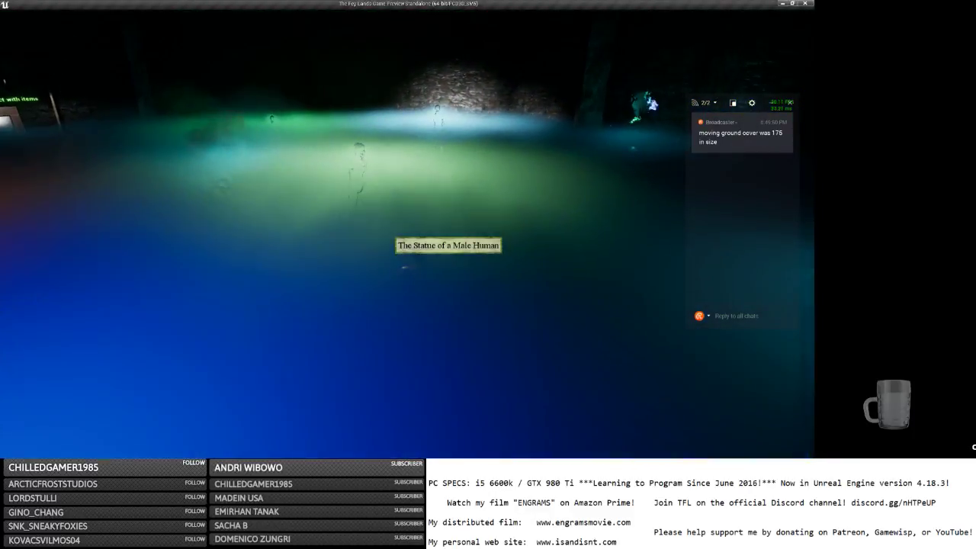
{"action": "key", "text": "w"}
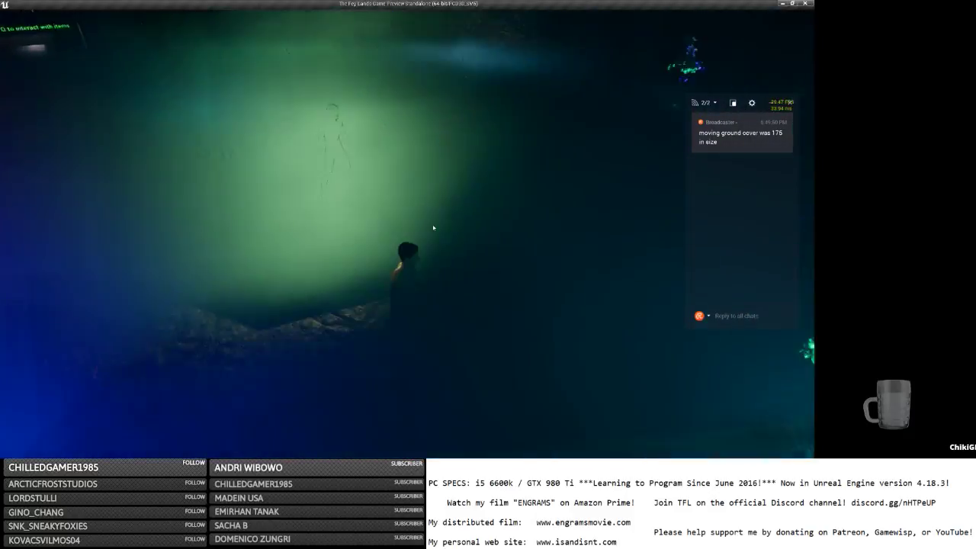
{"action": "key", "text": "w"}
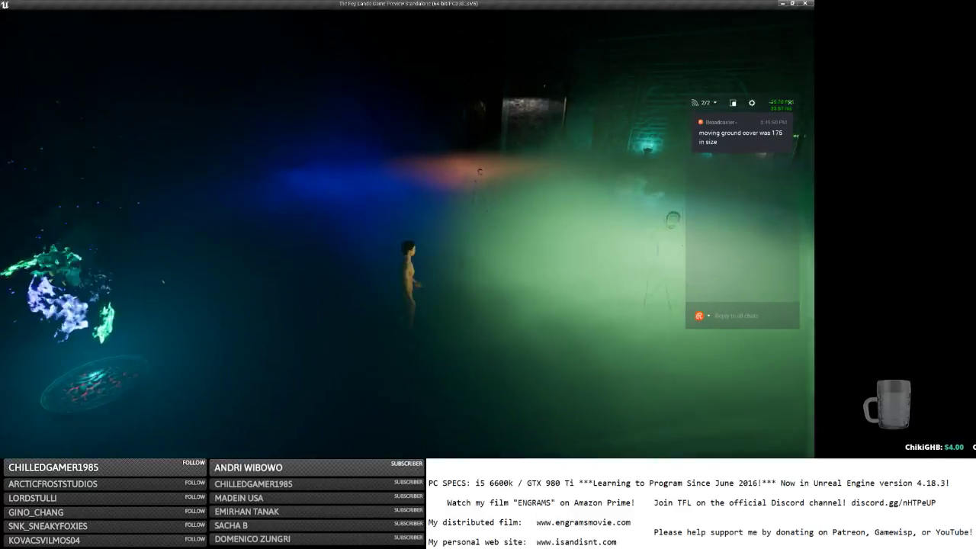
{"action": "key", "text": "d"}
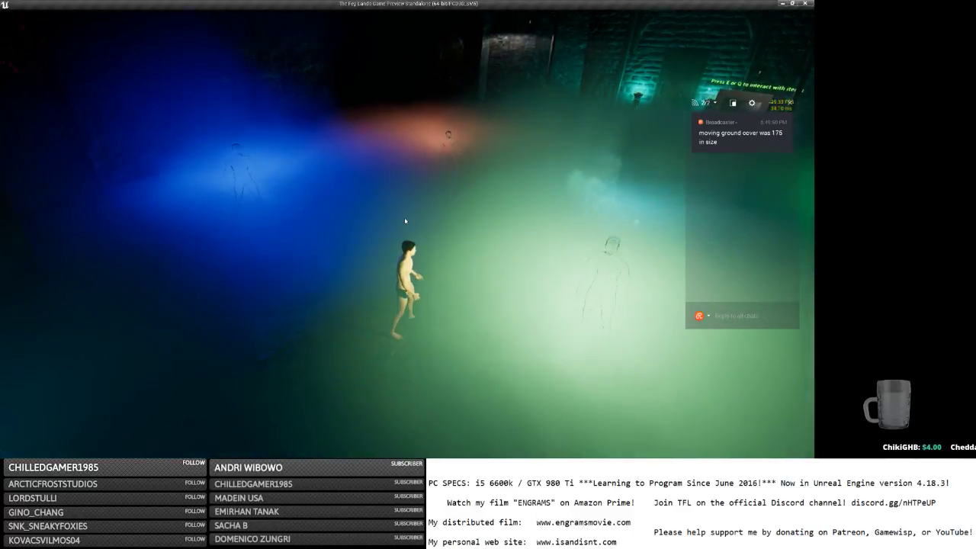
{"action": "key", "text": "w"}
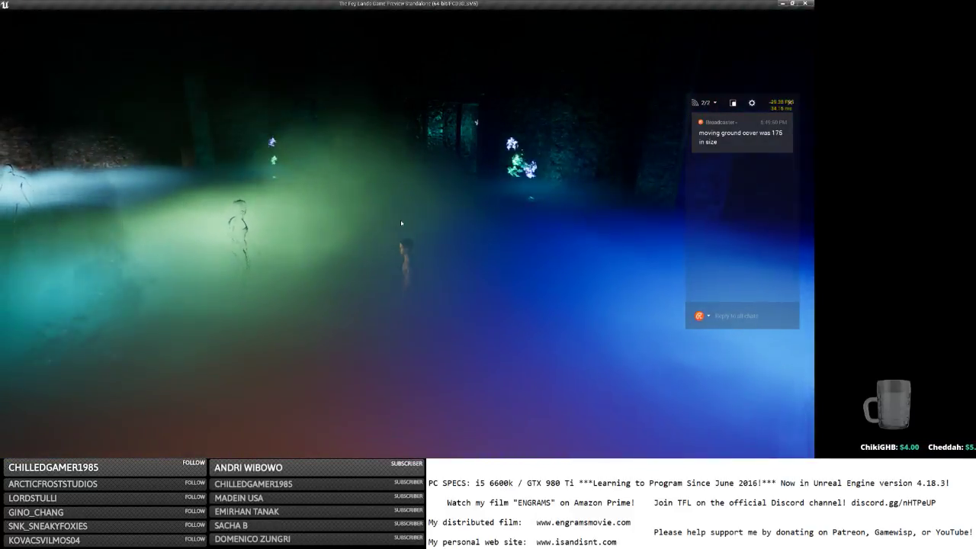
{"action": "key", "text": "w"}
{"action": "key", "text": "w"}
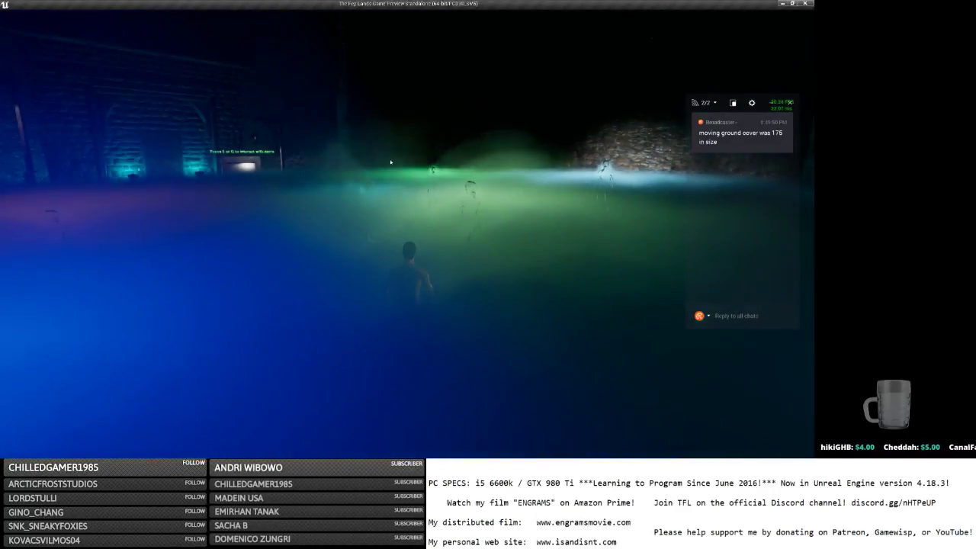
Save and quit from the in-game menu and close the game preview window.
{"action": "key", "text": "Escape"}
{"action": "left_click", "coordinate": [58, 29]}
{"action": "left_click", "coordinate": [808, 4]}
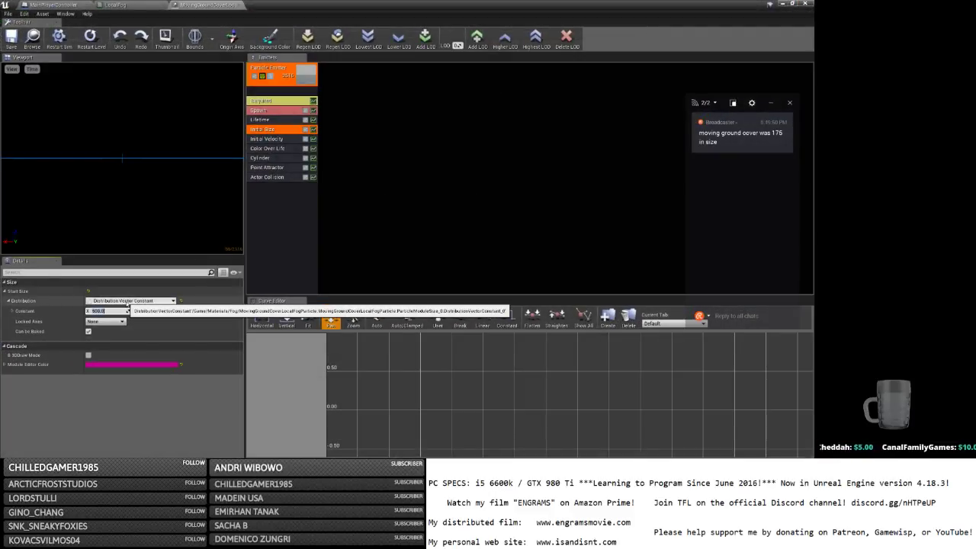
Bring up the LocalFog material graph and select its result and Extinction nodes.
{"action": "left_click", "coordinate": [114, 5]}
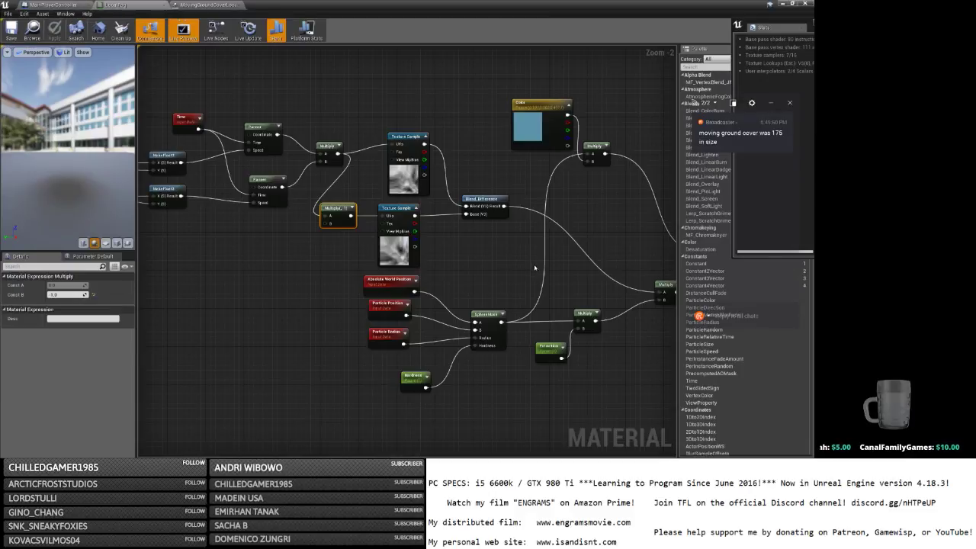
{"action": "right_click_drag", "start_coordinate": [534, 268], "coordinate": [219, 212]}
{"action": "left_click", "coordinate": [422, 212]}
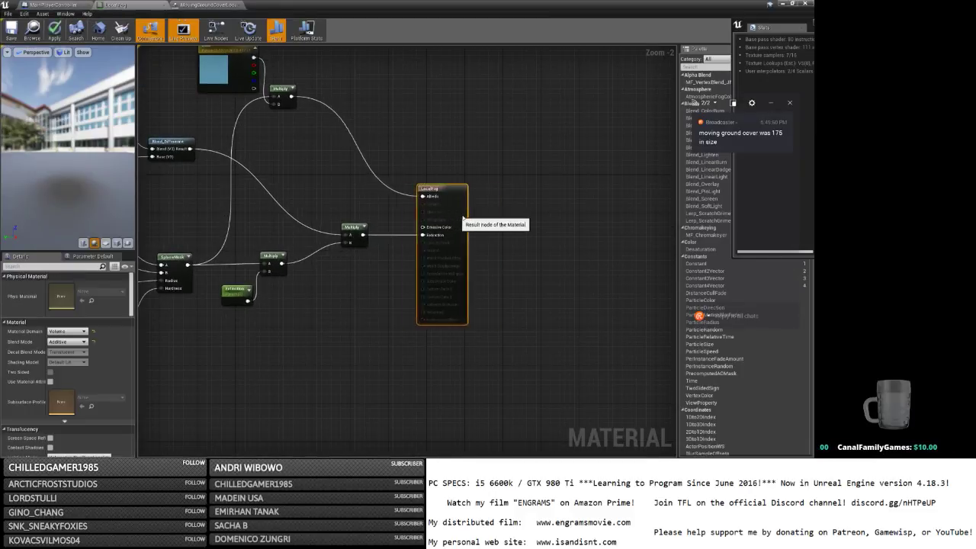
{"action": "right_click_drag", "start_coordinate": [335, 216], "coordinate": [502, 218]}
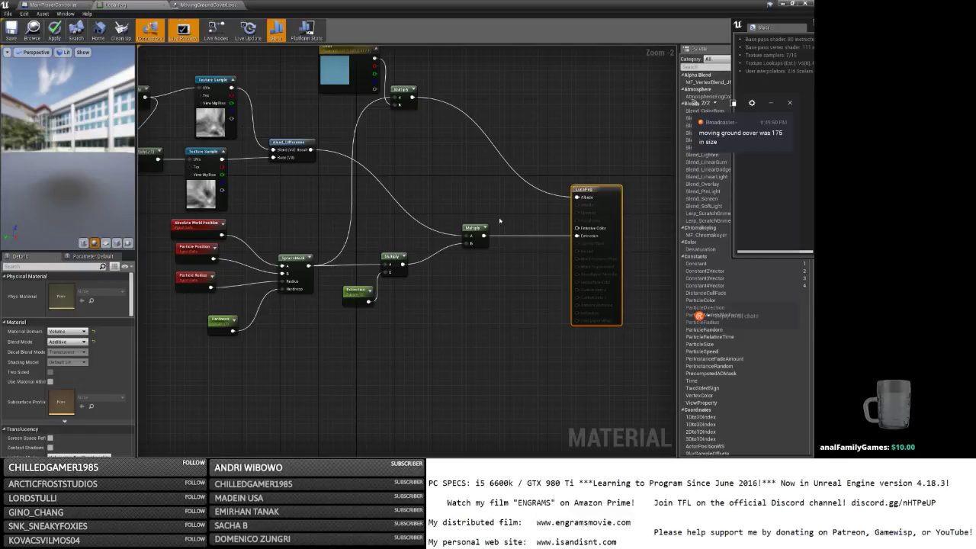
{"action": "left_click", "coordinate": [347, 292]}
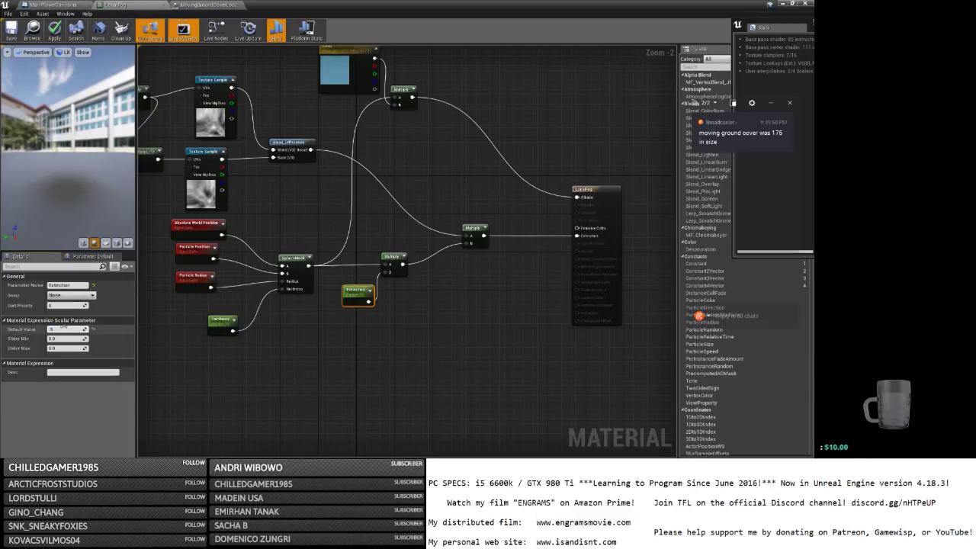
Lower the Hardness parameter's default value and save the LocalFog material.
{"action": "left_click", "coordinate": [215, 324]}
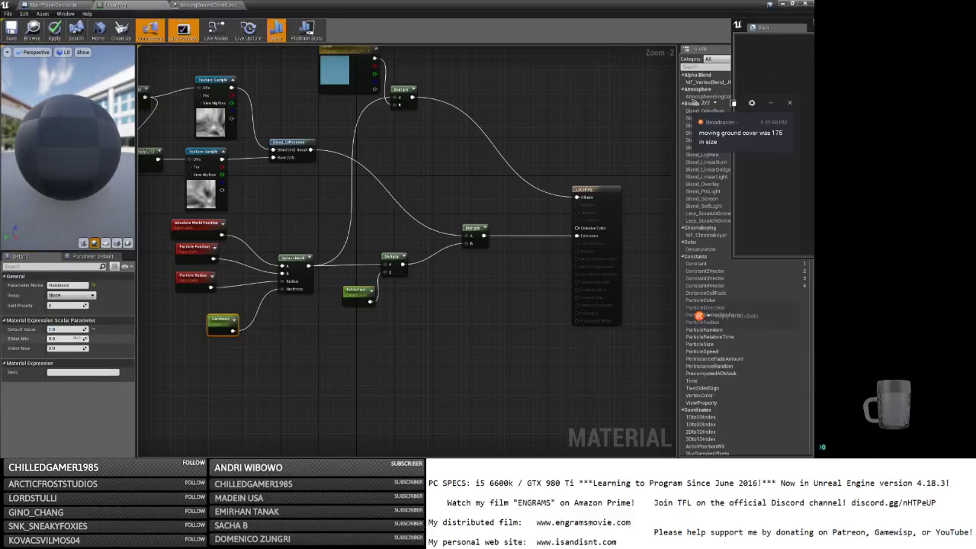
{"action": "left_click", "coordinate": [66, 330]}
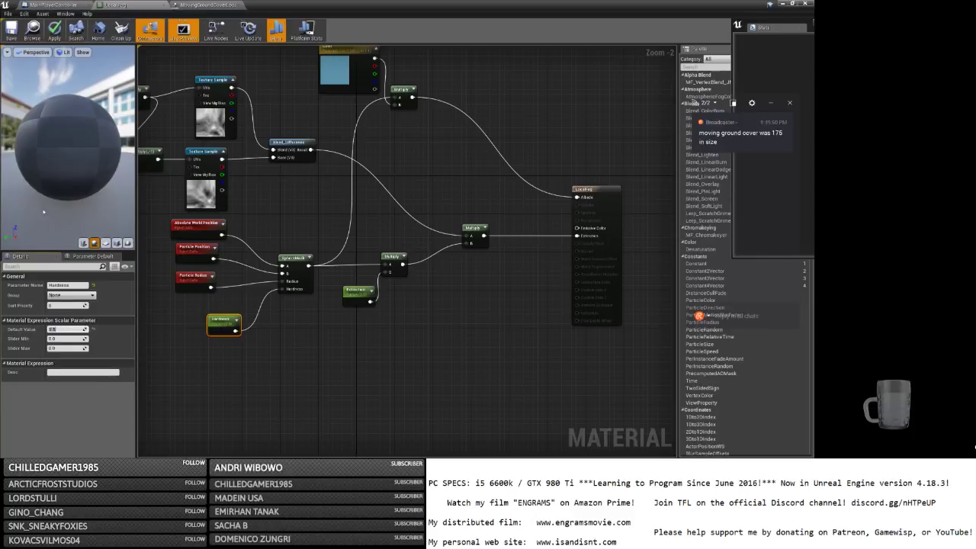
{"action": "key", "text": "ctrl+s"}
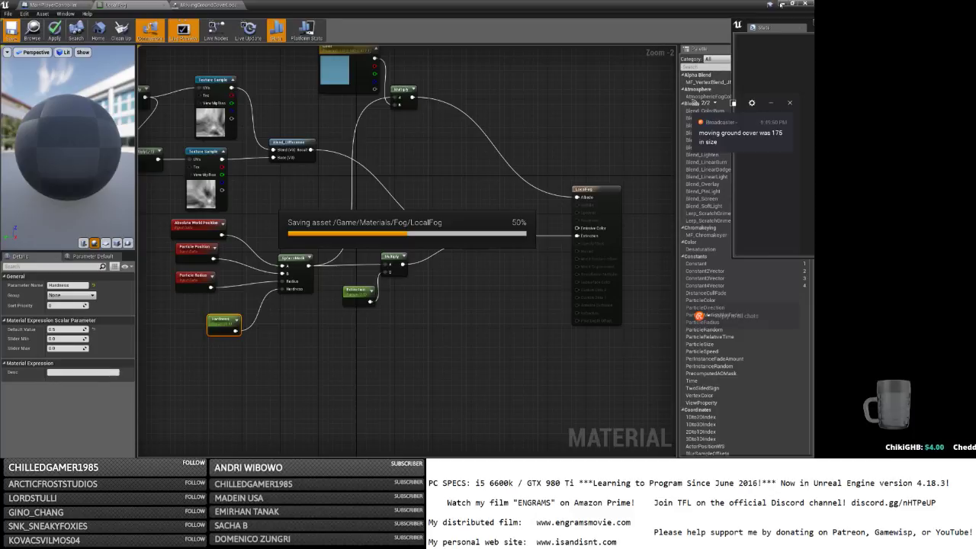
{"action": "left_click", "coordinate": [782, 6]}
Play the level in a maximized preview, log in, and walk toward the coloured ground lights.
{"action": "left_click", "coordinate": [482, 31]}
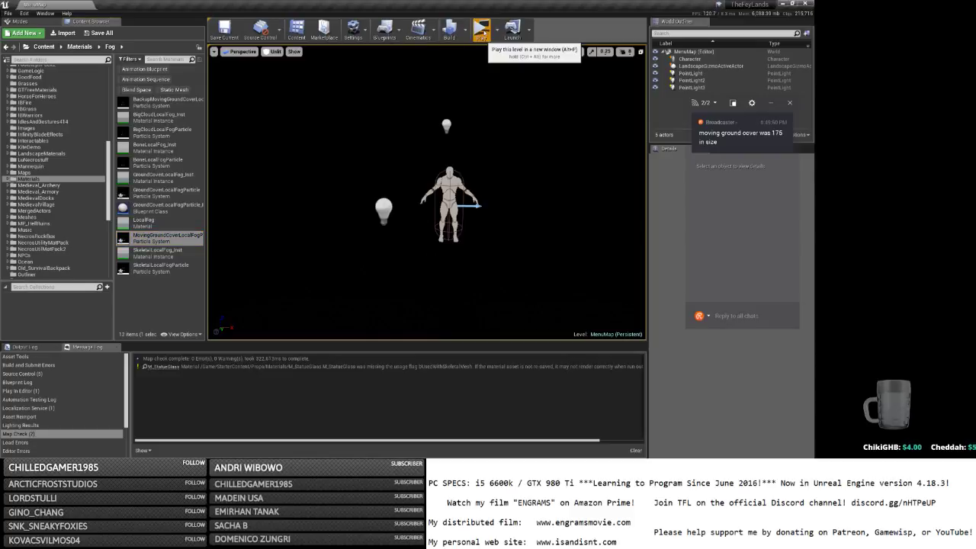
{"action": "left_click", "coordinate": [586, 119]}
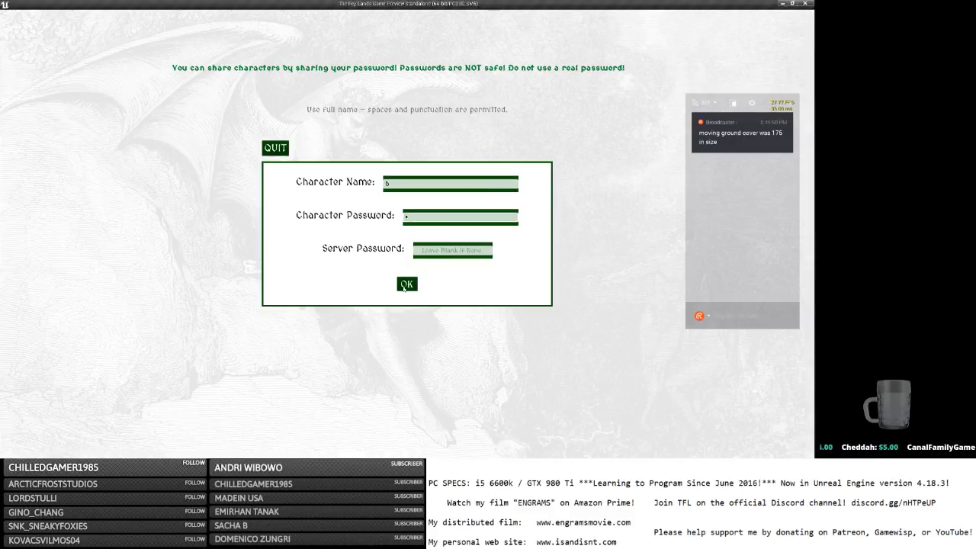
{"action": "left_click", "coordinate": [408, 284]}
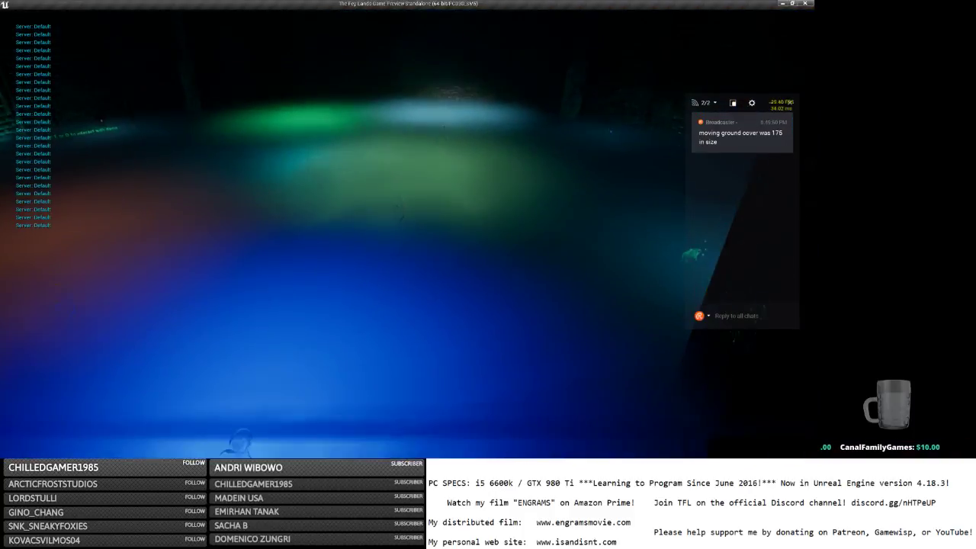
{"action": "key", "text": "w"}
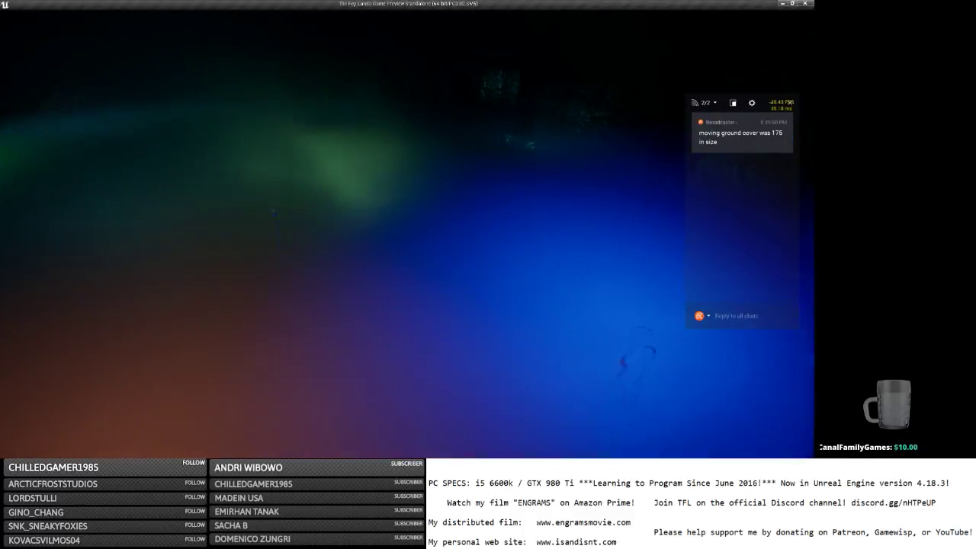
{"action": "key", "text": "w"}
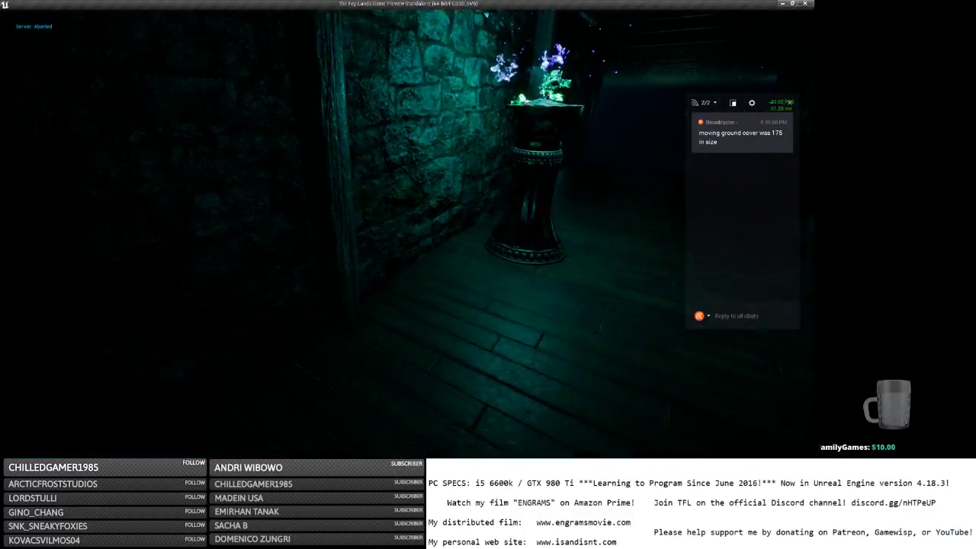
{"action": "key", "text": "w"}
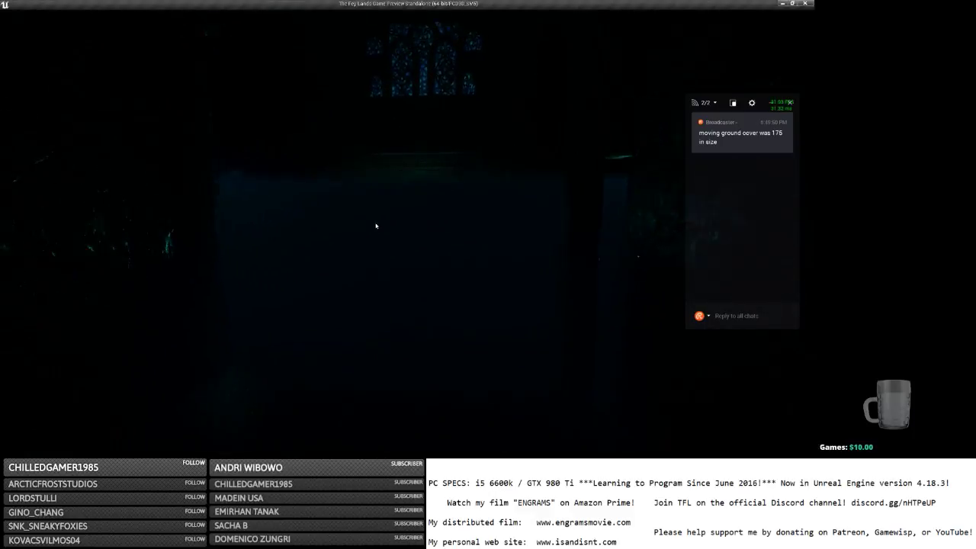
{"action": "key", "text": "w"}
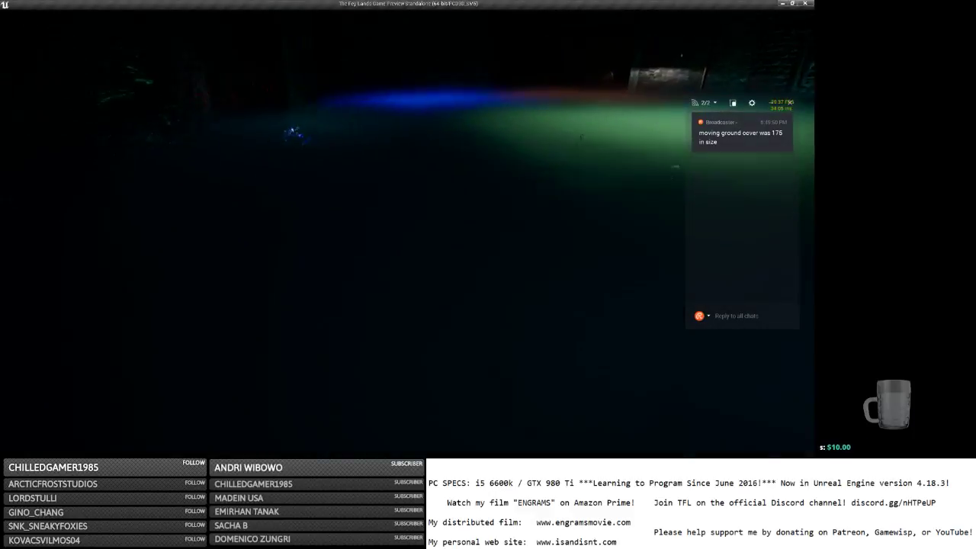
Circle the coloured ground fog, then quit the preview and return to the LocalFog material editor.
{"action": "key", "text": "d"}
{"action": "key", "text": "d"}
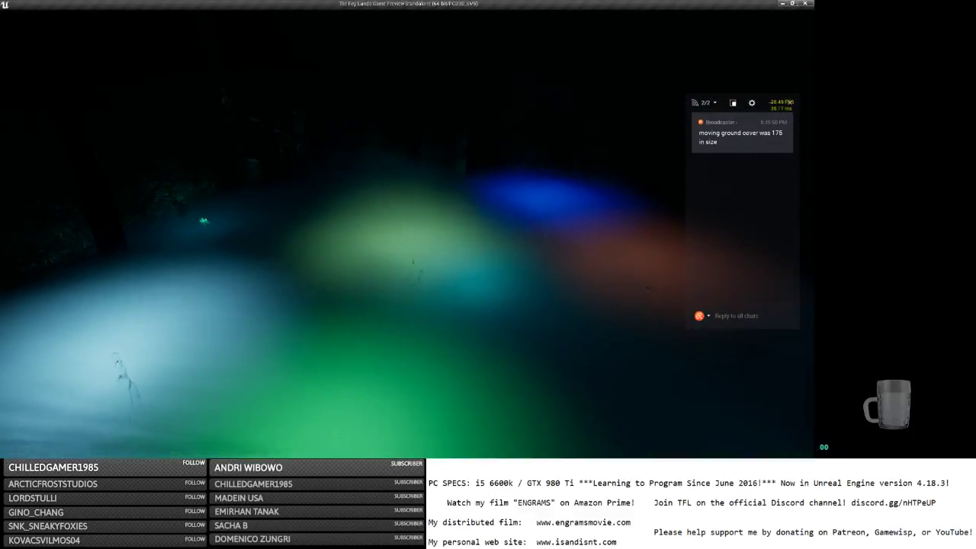
{"action": "key", "text": "d"}
{"action": "key", "text": "d"}
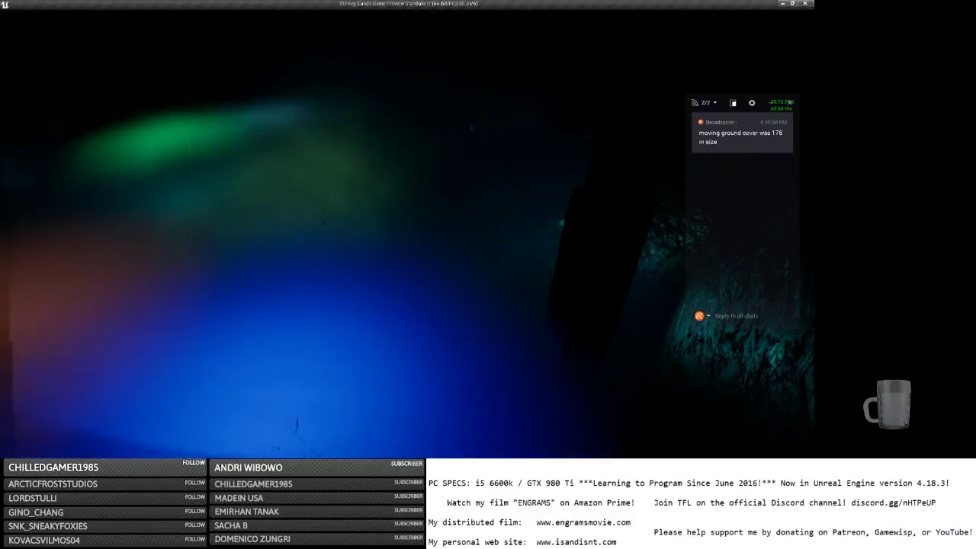
{"action": "key", "text": "d"}
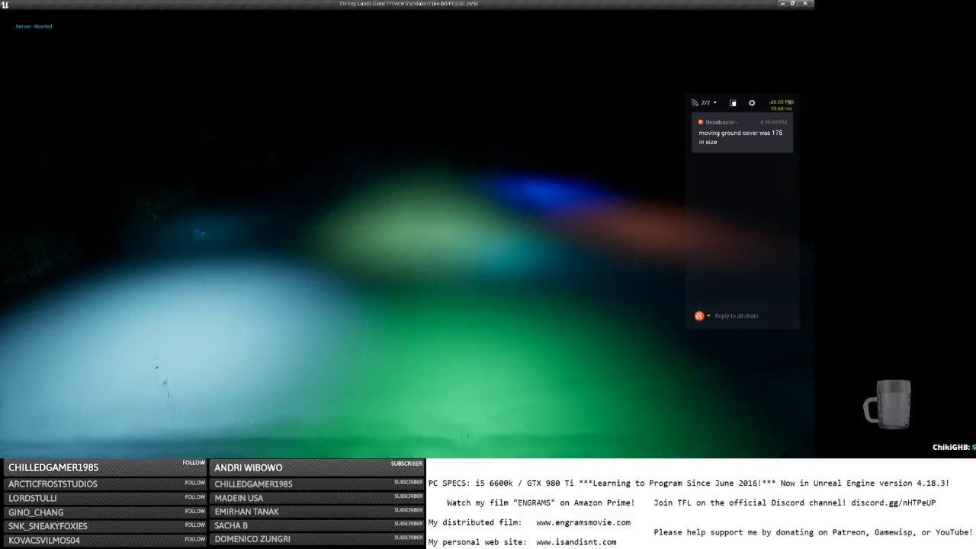
{"action": "key", "text": "a"}
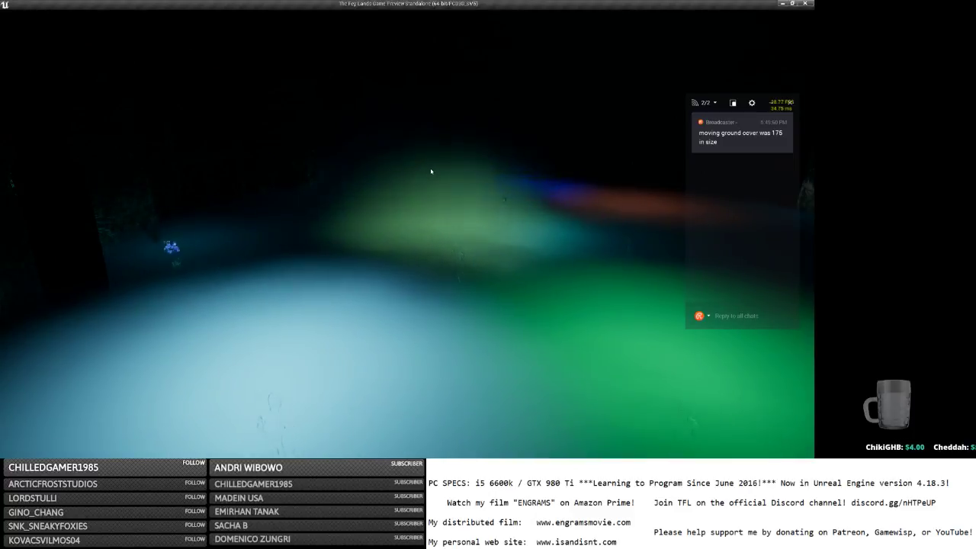
{"action": "key", "text": "Escape"}
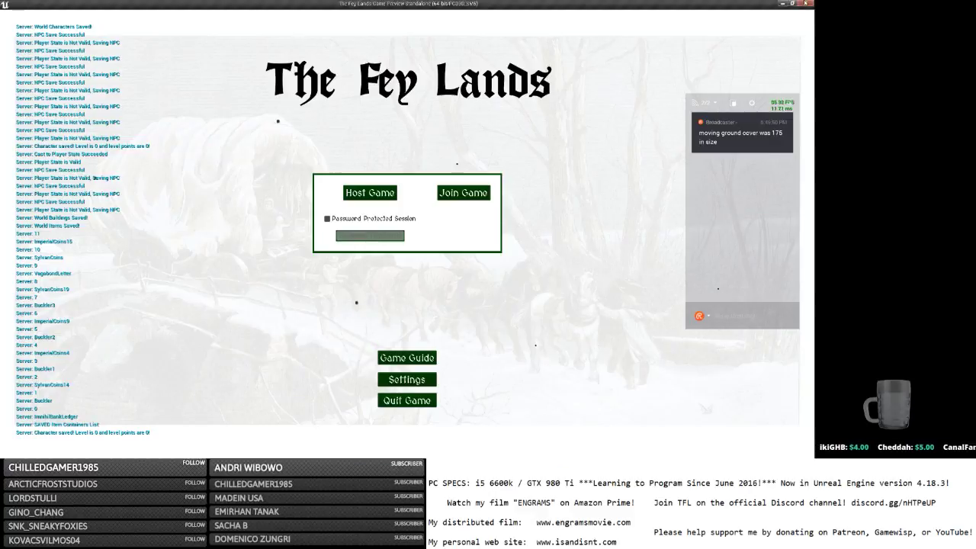
{"action": "left_click", "coordinate": [805, 4]}
{"action": "key", "text": "alt+Tab"}
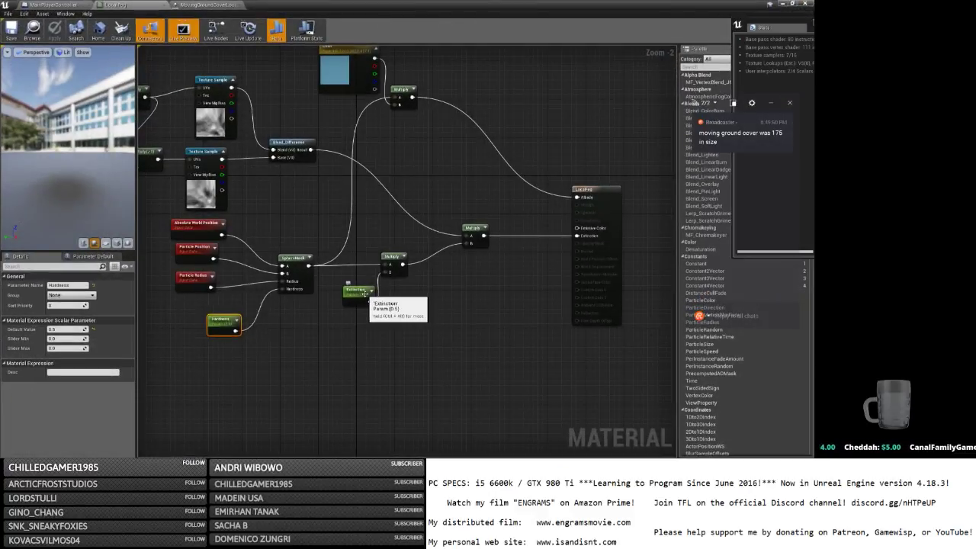
Connect the Extinction parameter output to the Multiply node's B input, then show the ground-cover particle system.
{"action": "left_click_drag", "start_coordinate": [384, 273], "coordinate": [370, 302]}
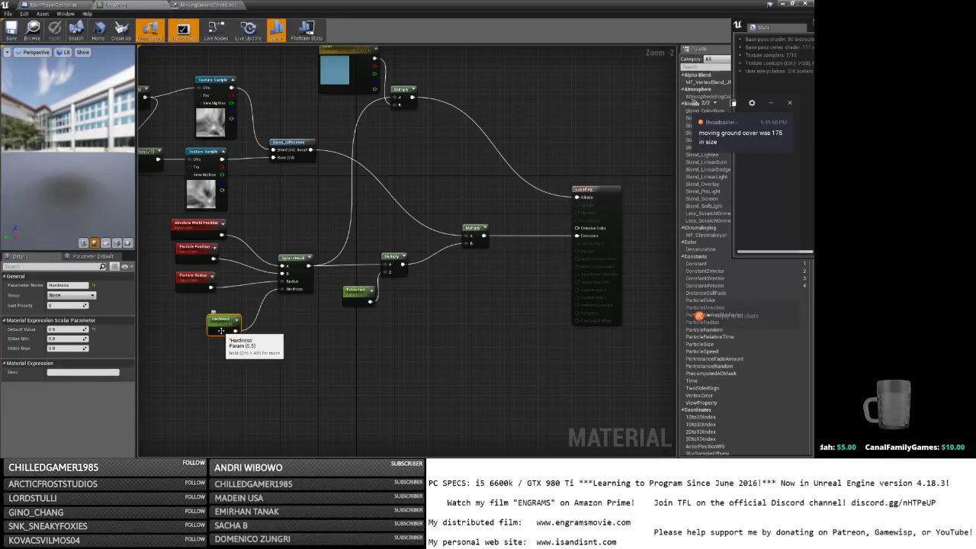
{"action": "right_click_drag", "start_coordinate": [236, 304], "coordinate": [311, 302]}
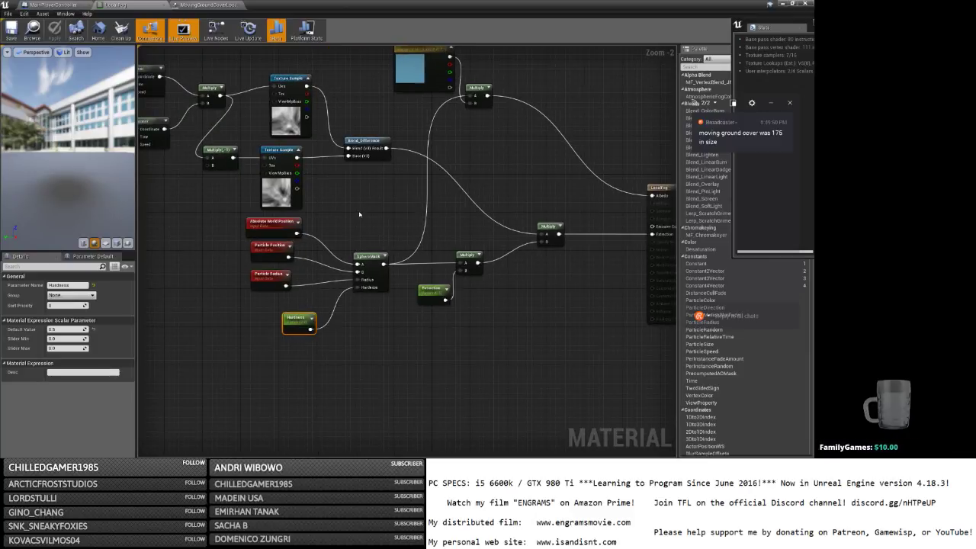
{"action": "right_click_drag", "start_coordinate": [359, 214], "coordinate": [389, 247]}
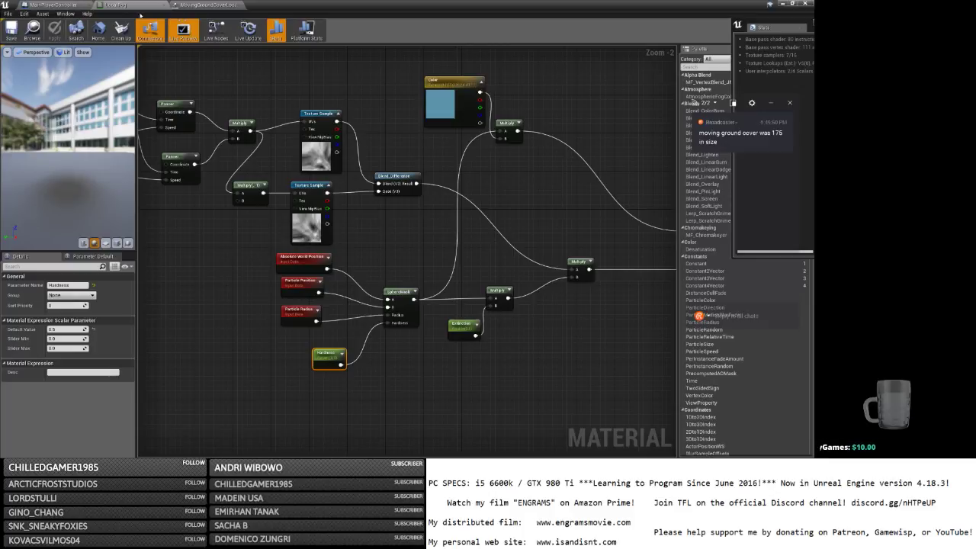
{"action": "left_click", "coordinate": [207, 5]}
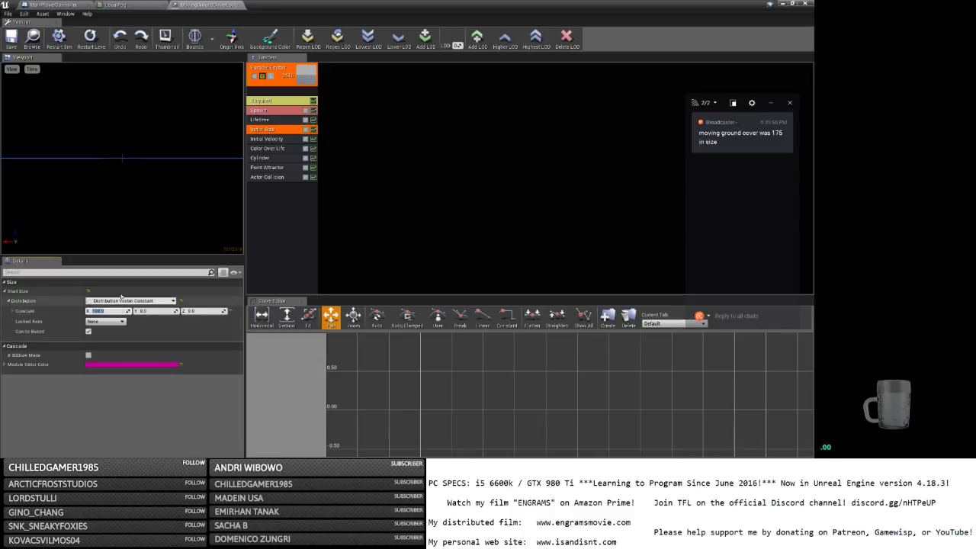
Save the ground-cover fog particles at start size 100.0 and launch a Play preview.
{"action": "left_click", "coordinate": [11, 38]}
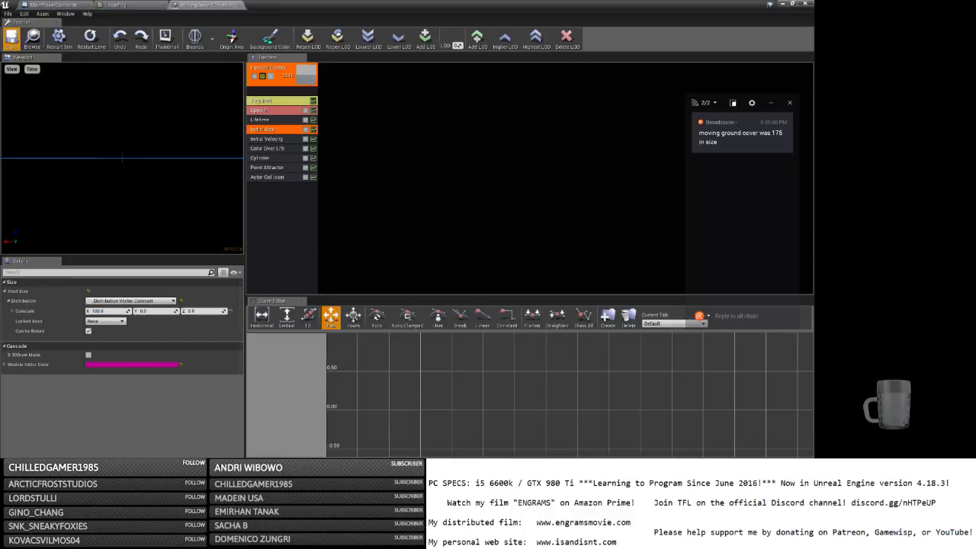
{"action": "left_click", "coordinate": [781, 3]}
{"action": "left_click", "coordinate": [481, 31]}
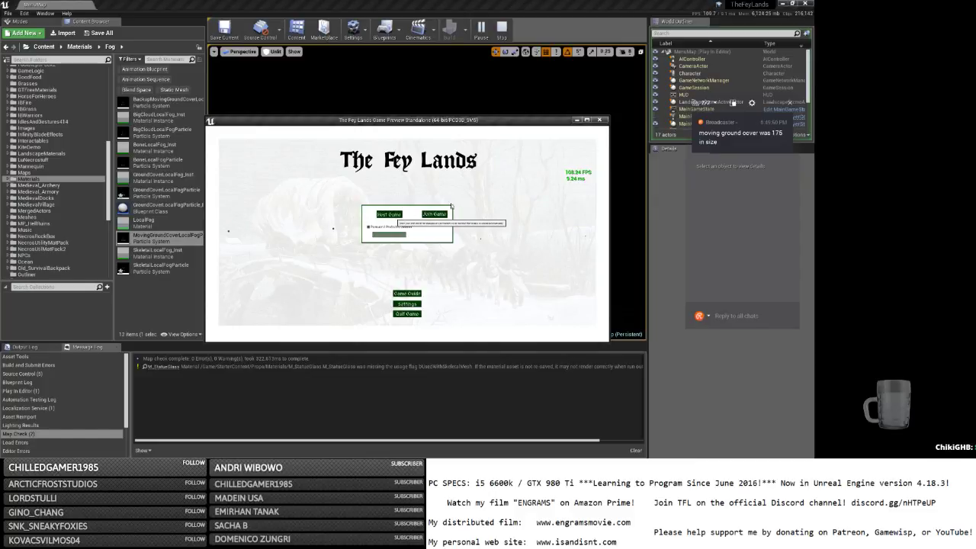
Log into the maximized preview, walk through the foggy statue chamber, then save and return to the main menu.
{"action": "left_click", "coordinate": [785, 4]}
{"action": "left_click", "coordinate": [586, 120]}
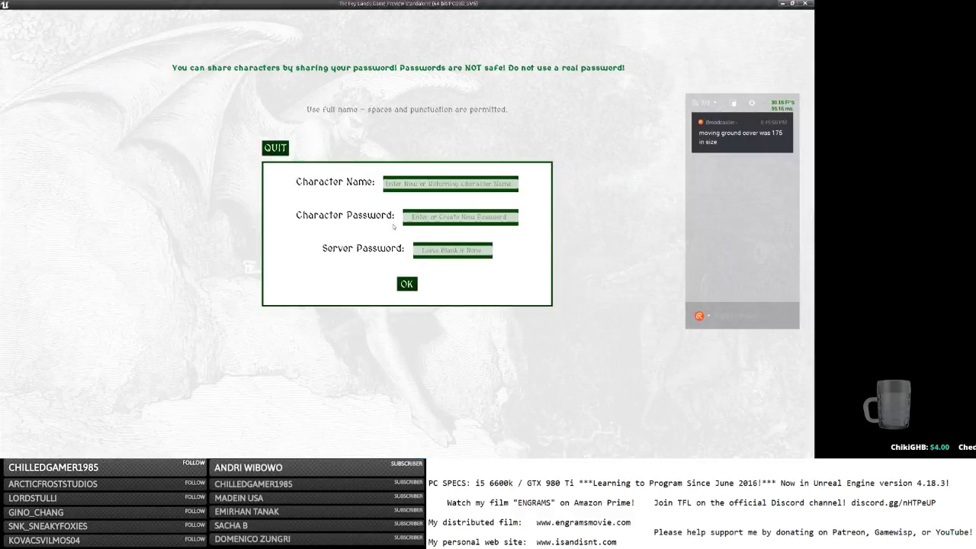
{"action": "left_click", "coordinate": [404, 287]}
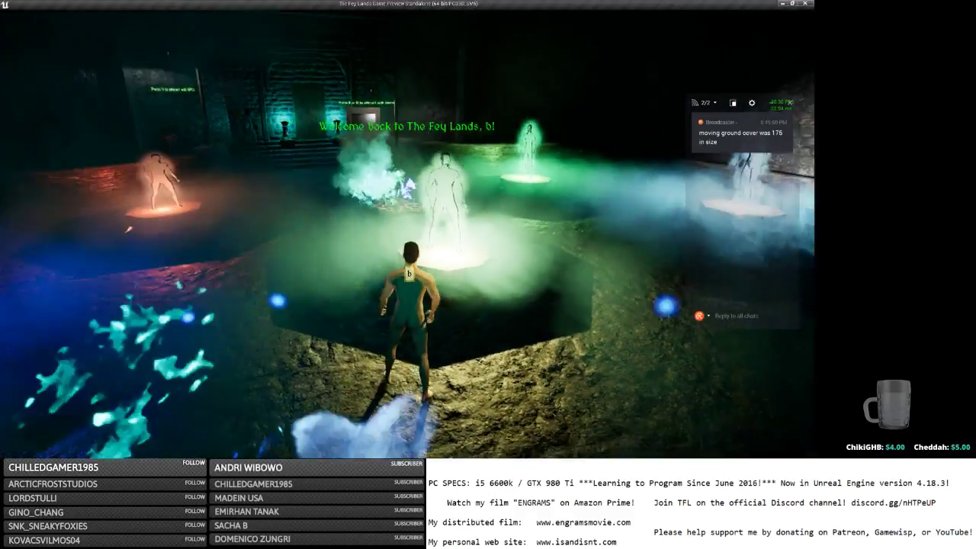
{"action": "key", "text": "w"}
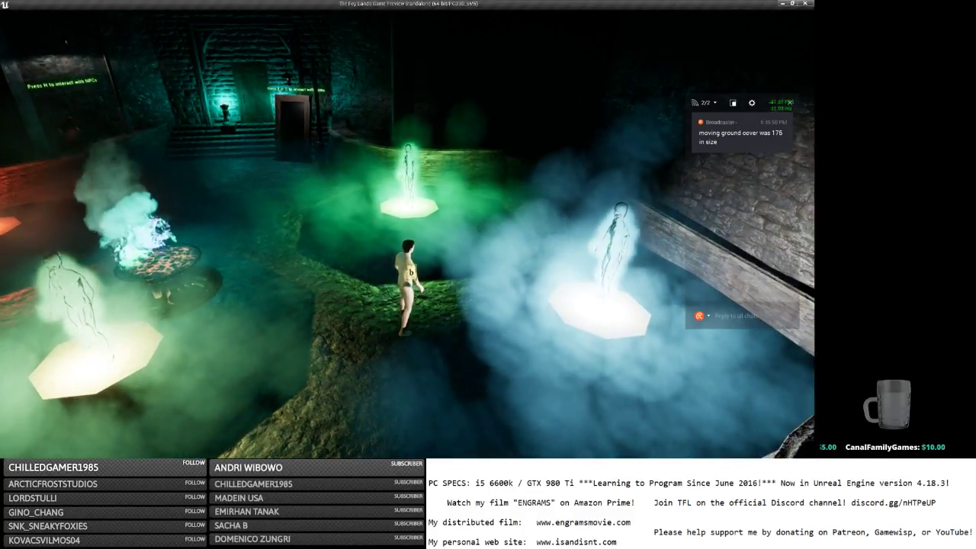
{"action": "key", "text": "Escape"}
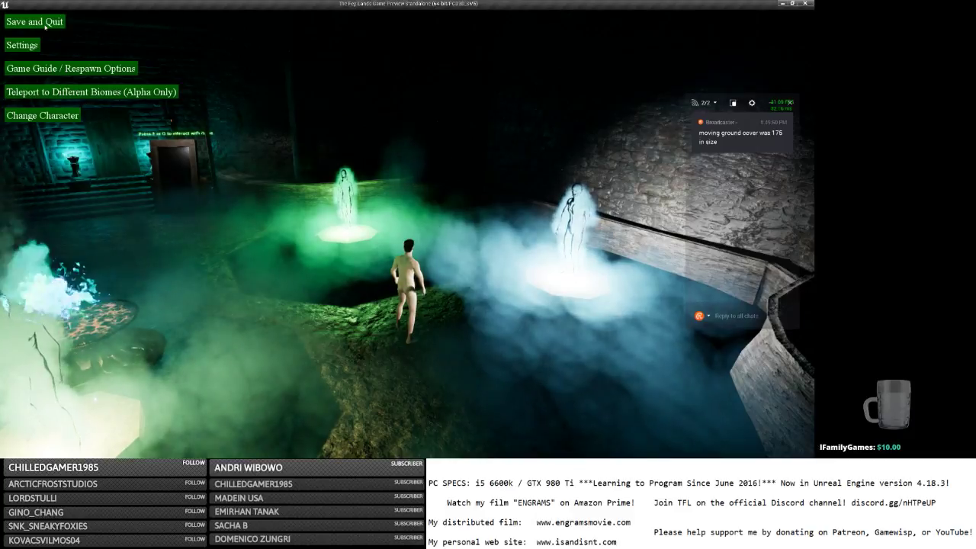
{"action": "left_click", "coordinate": [45, 27]}
Return to the editor, open MovingGroundCoverLocalFogParticle, and confirm Initial Size X at 100.0.
{"action": "key", "text": "alt+Tab"}
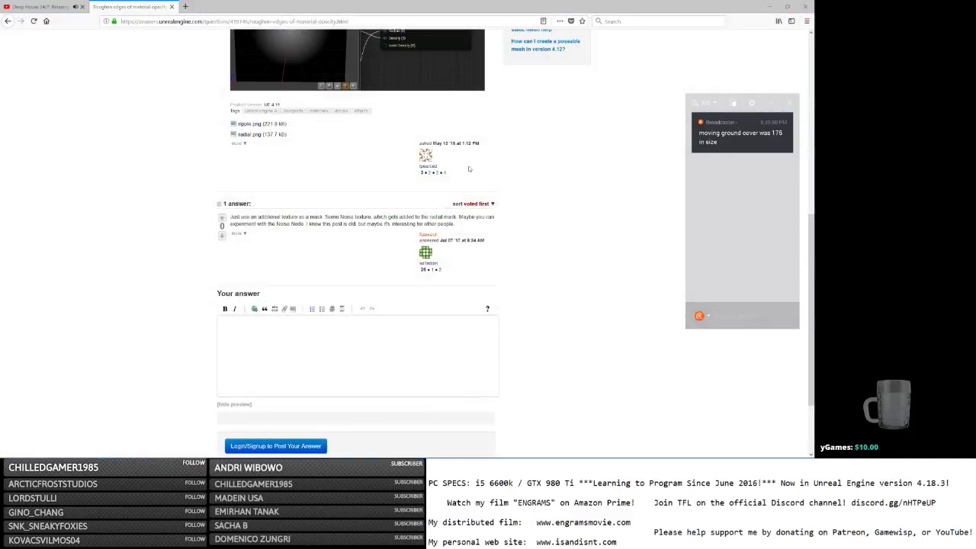
{"action": "key", "text": "alt+Tab"}
{"action": "key", "text": "alt+Tab"}
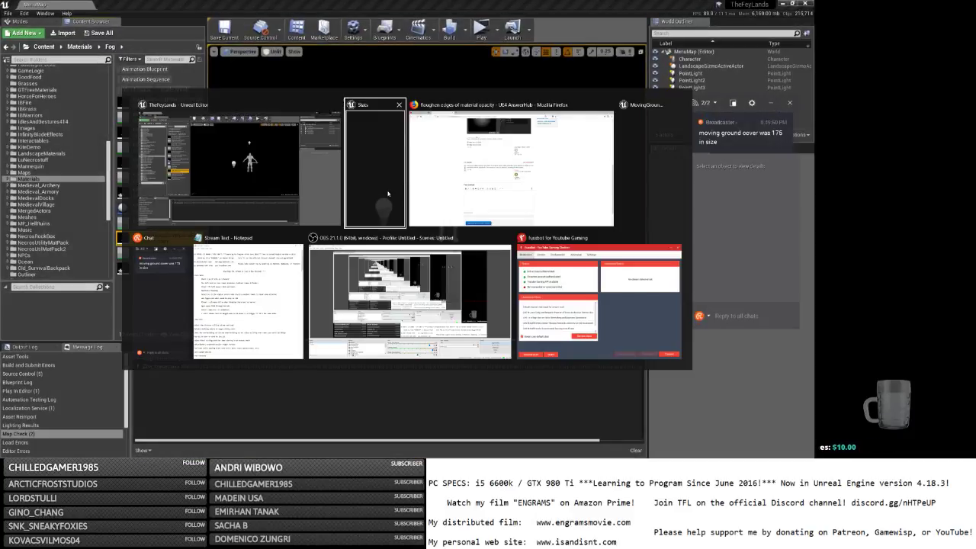
{"action": "left_click", "coordinate": [387, 194]}
{"action": "double_click", "coordinate": [203, 237]}
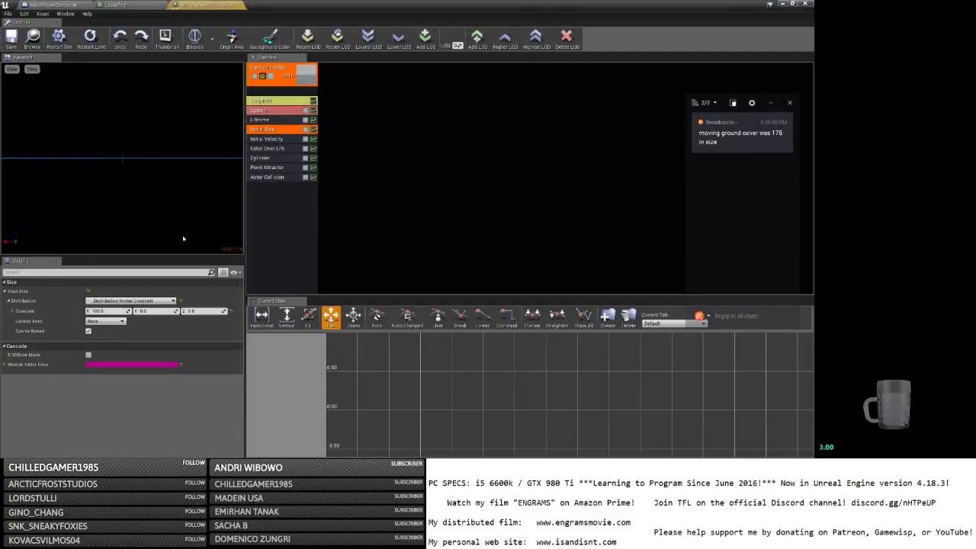
{"action": "key", "text": "Return"}
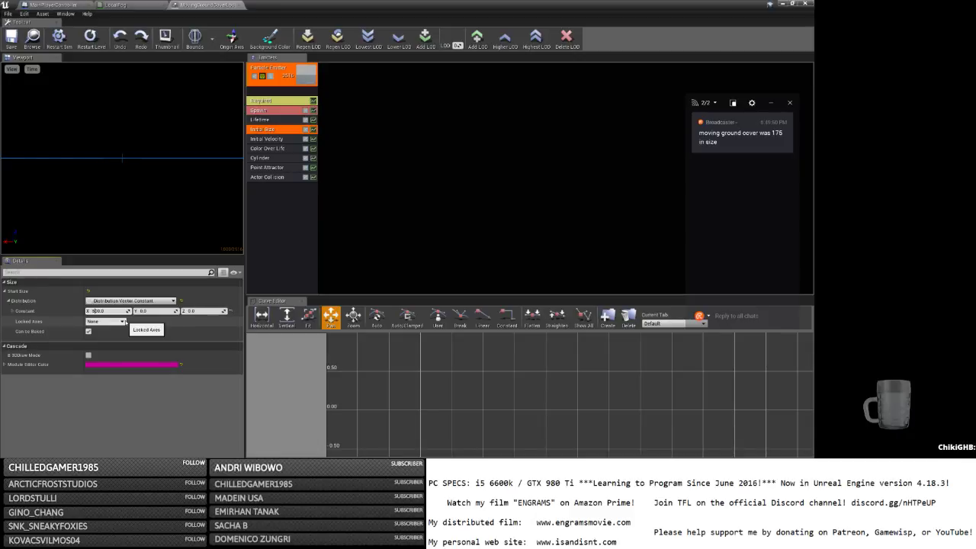
Insert a Divide node with B = 2.0 into LocalFog's Extinction wire and save the material.
{"action": "left_click", "coordinate": [118, 5]}
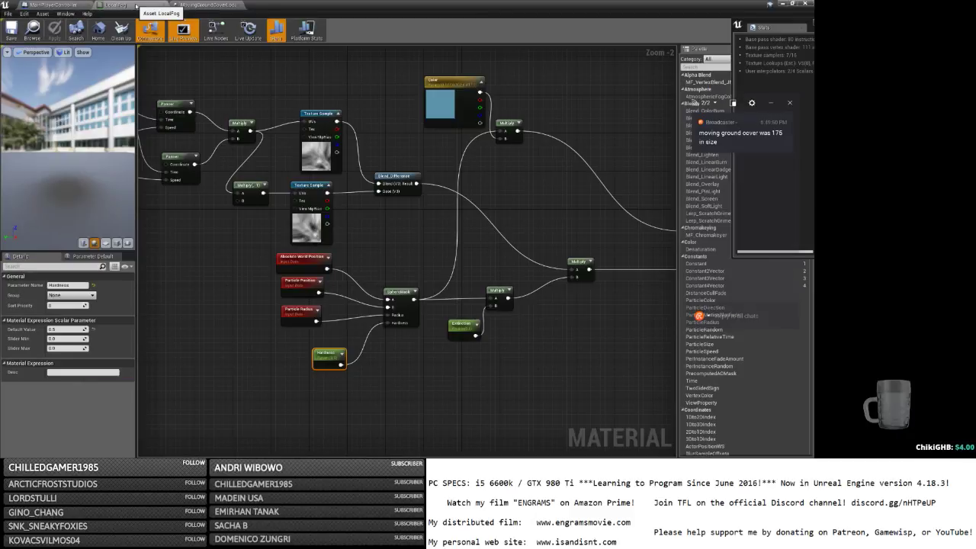
{"action": "right_click_drag", "start_coordinate": [398, 263], "coordinate": [482, 251]}
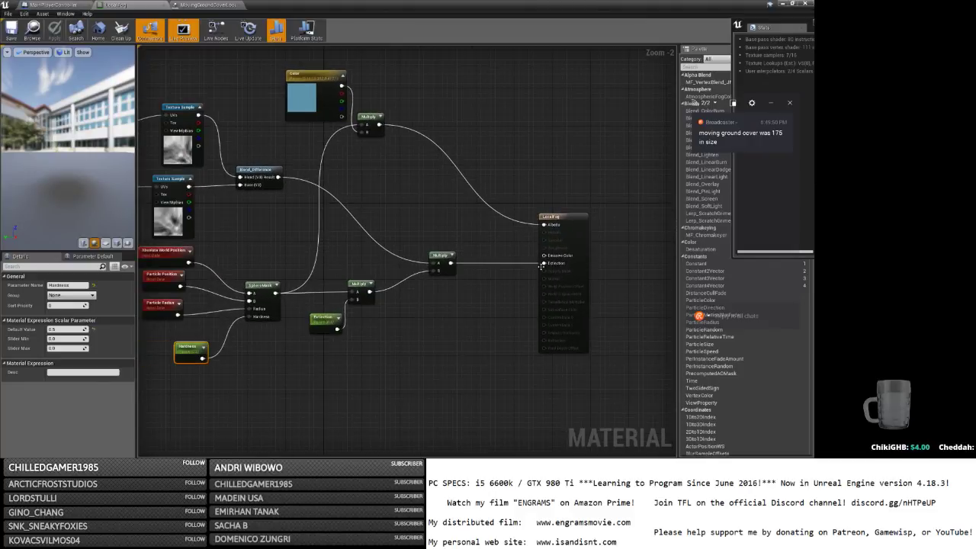
{"action": "left_click_drag", "start_coordinate": [541, 263], "coordinate": [474, 261], "text": "ctrl"}
{"action": "type", "text": "divide"}
{"action": "key", "text": "Return"}
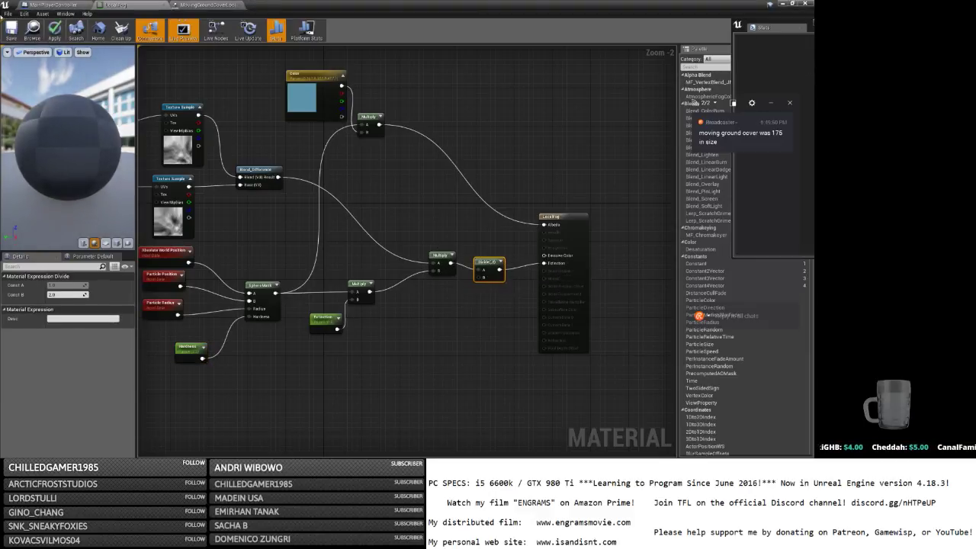
{"action": "left_click", "coordinate": [12, 30]}
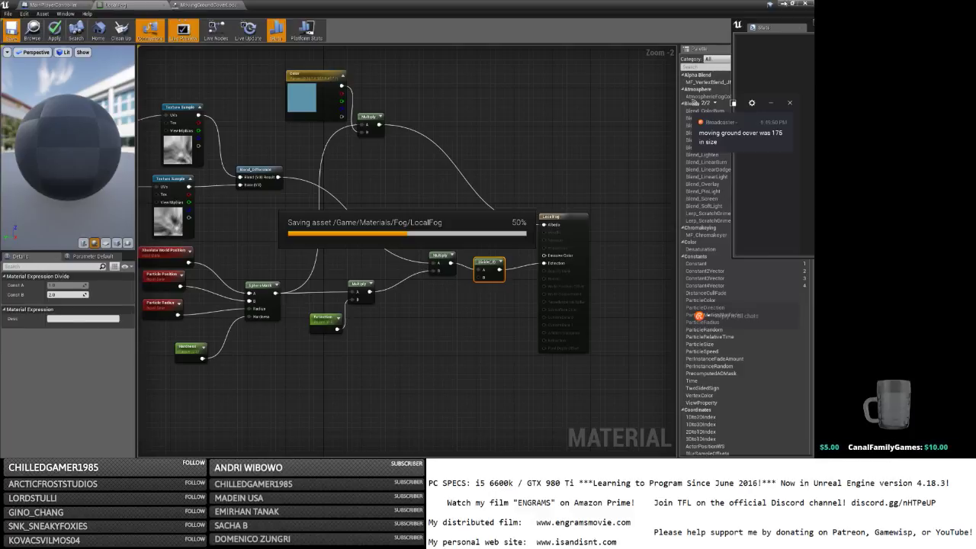
{"action": "left_click", "coordinate": [784, 4]}
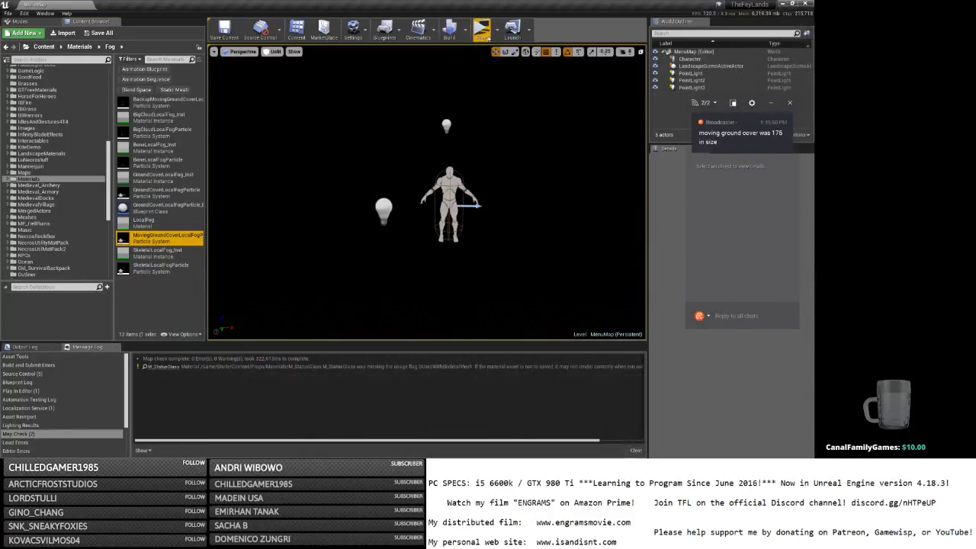
{"action": "left_click", "coordinate": [484, 34]}
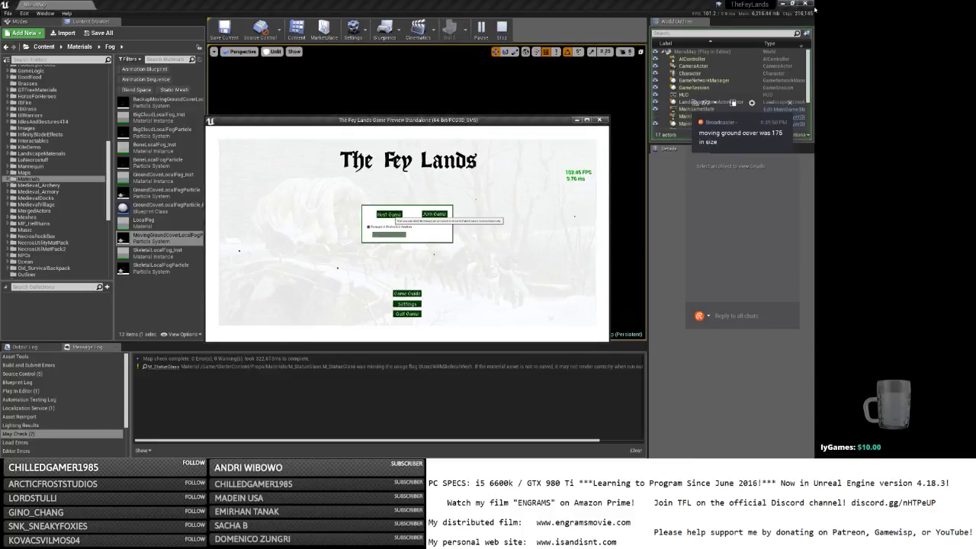
{"action": "left_click", "coordinate": [389, 214]}
{"action": "left_click", "coordinate": [783, 3]}
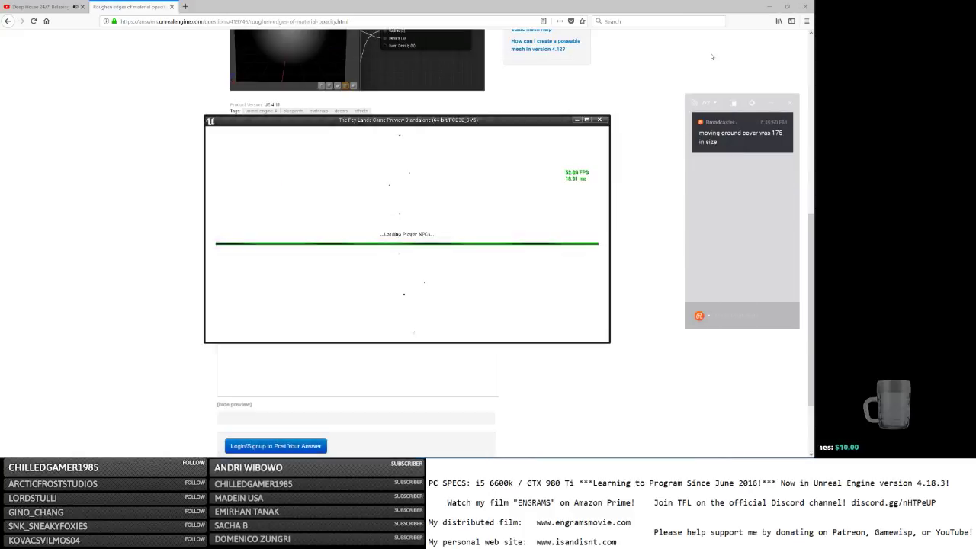
{"action": "left_click", "coordinate": [586, 121]}
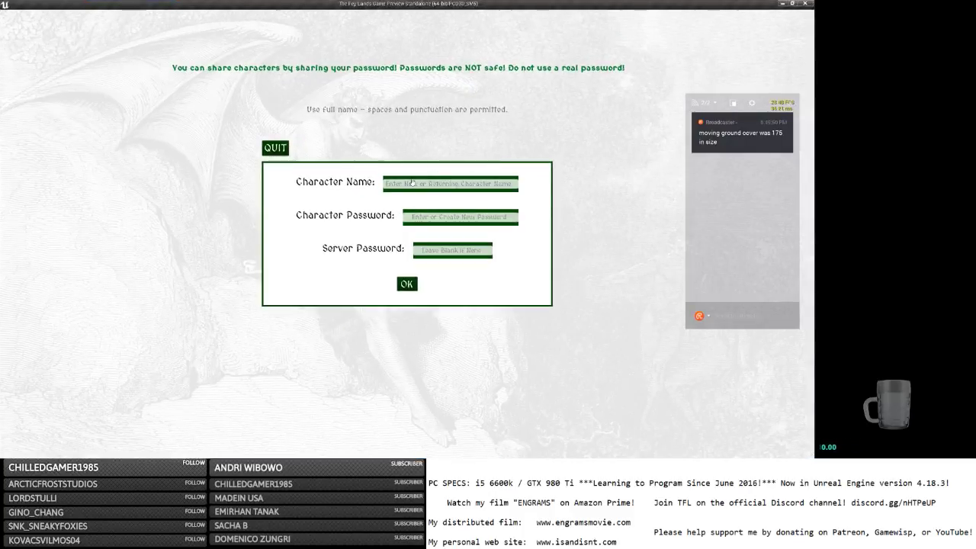
{"action": "left_click", "coordinate": [433, 184]}
{"action": "type", "text": "b"}
{"action": "key", "text": "Tab"}
{"action": "type", "text": "b"}
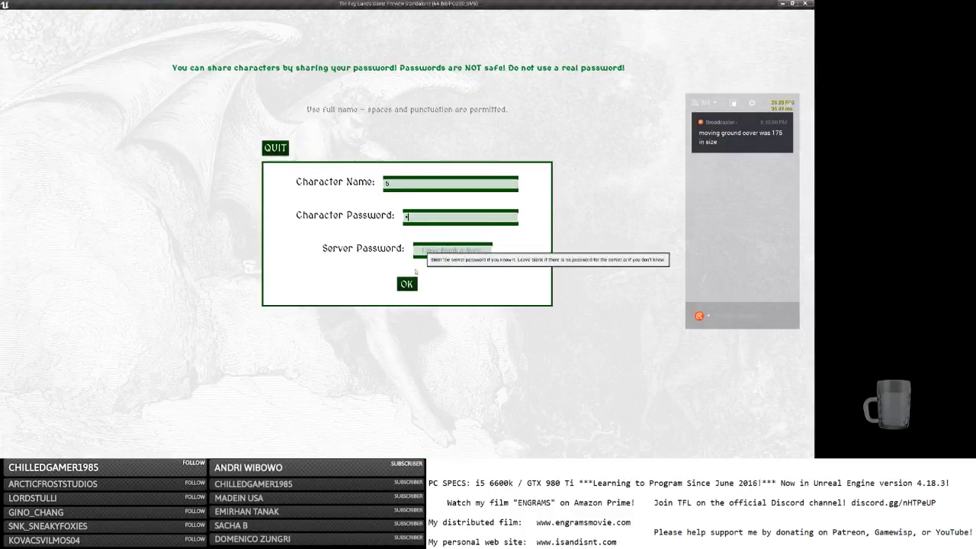
{"action": "left_click", "coordinate": [410, 287]}
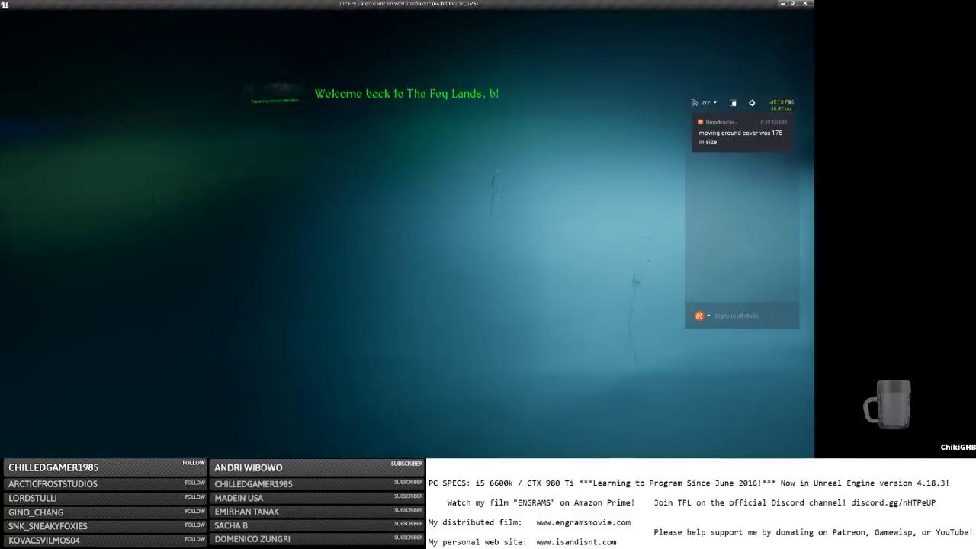
{"action": "key", "text": "w"}
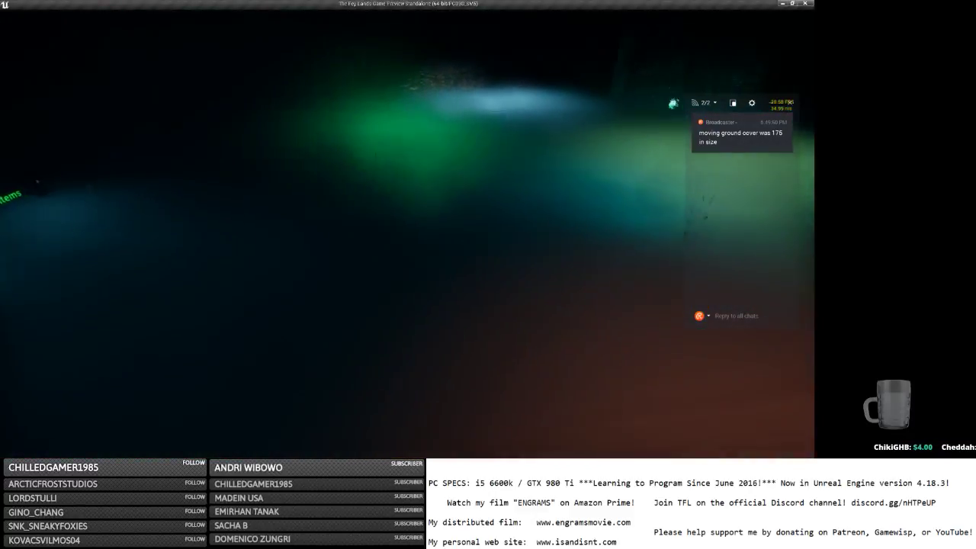
{"action": "key", "text": "w"}
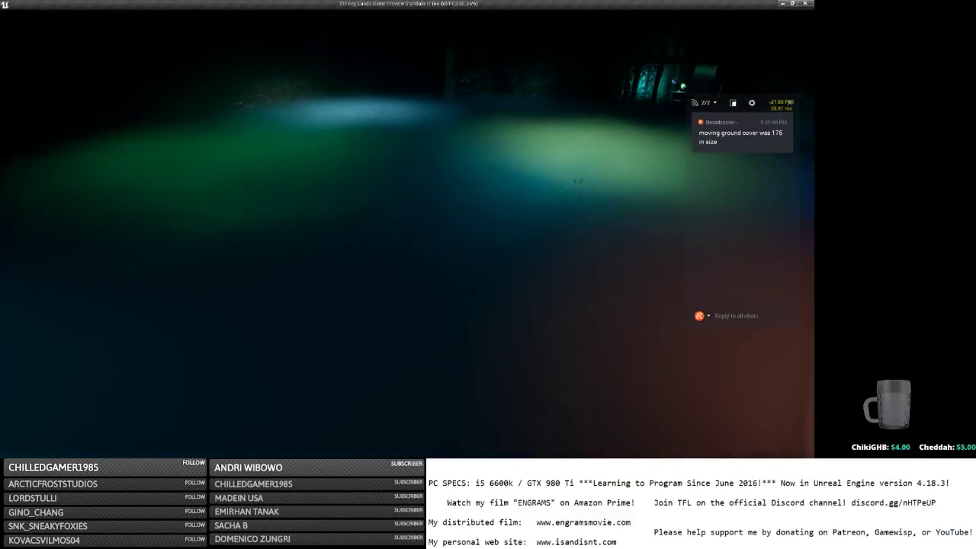
{"action": "key", "text": "s"}
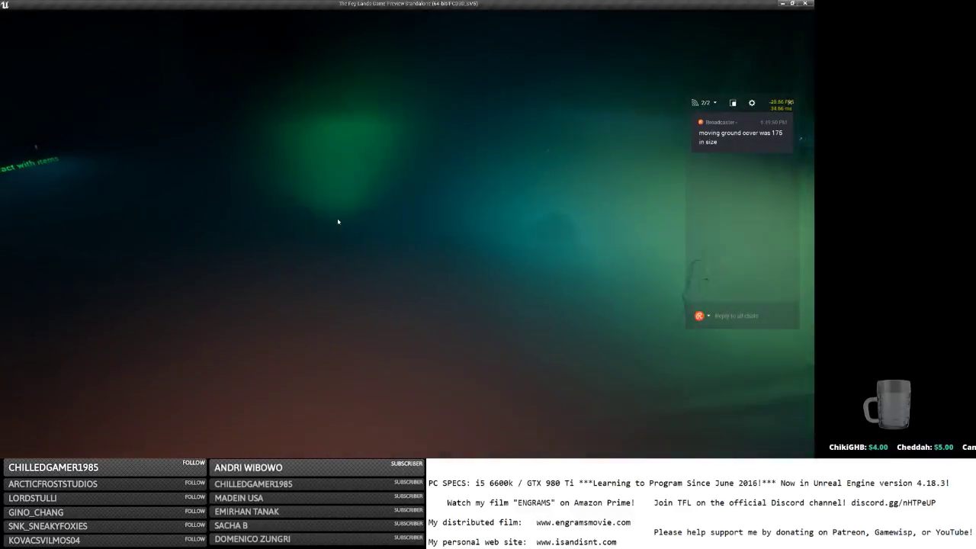
{"action": "key", "text": "d"}
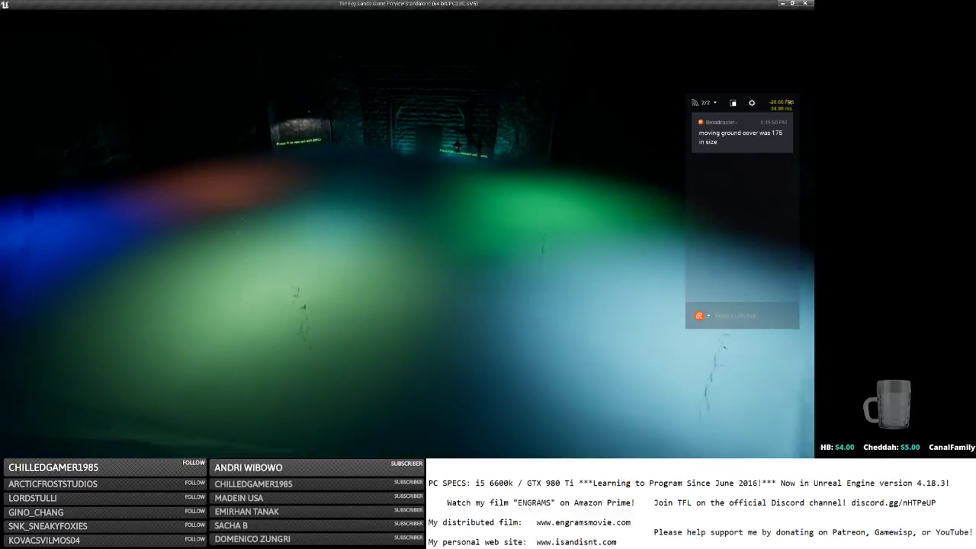
{"action": "left_click_drag", "start_coordinate": [339, 227], "coordinate": [342, 226]}
{"action": "key", "text": "Escape"}
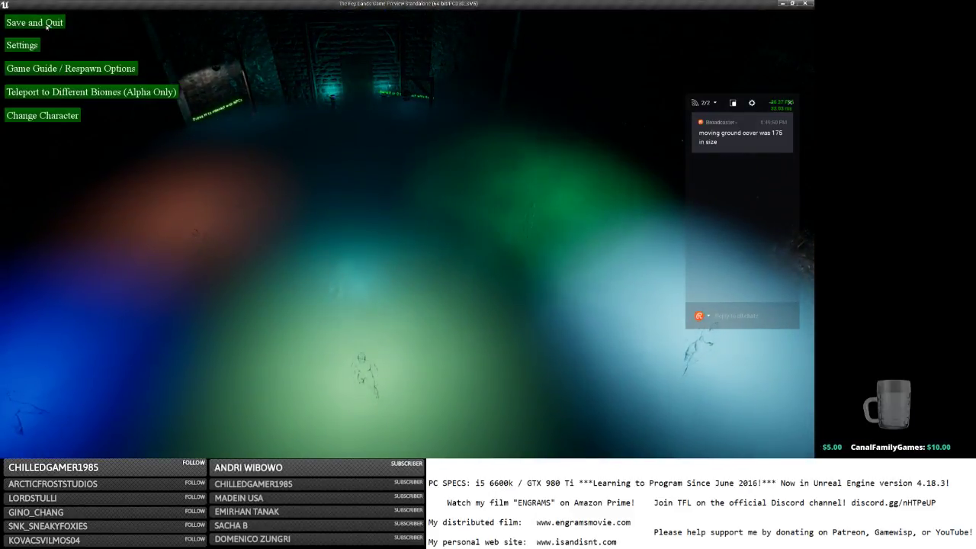
{"action": "left_click", "coordinate": [49, 24]}
{"action": "left_click", "coordinate": [808, 3]}
{"action": "key", "text": "alt+Tab"}
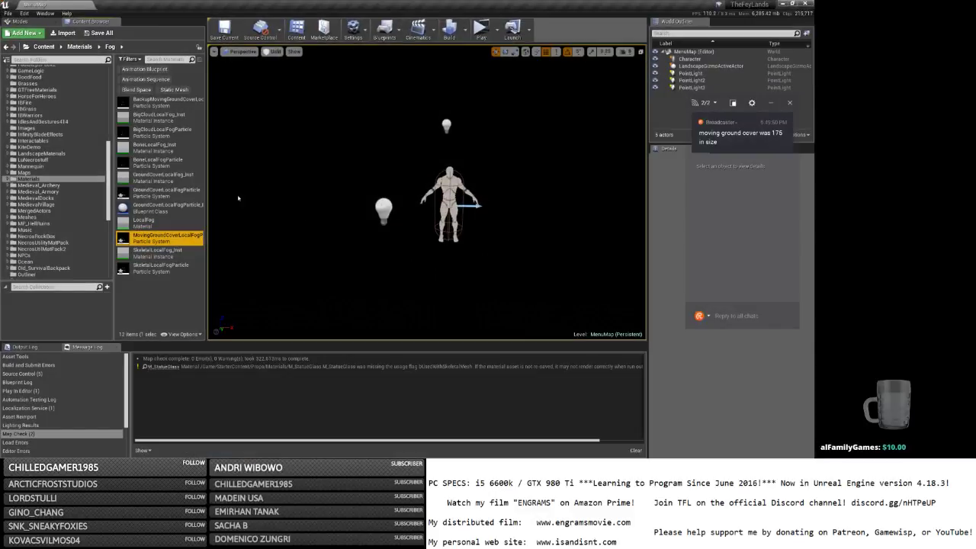
{"action": "left_click", "coordinate": [166, 266]}
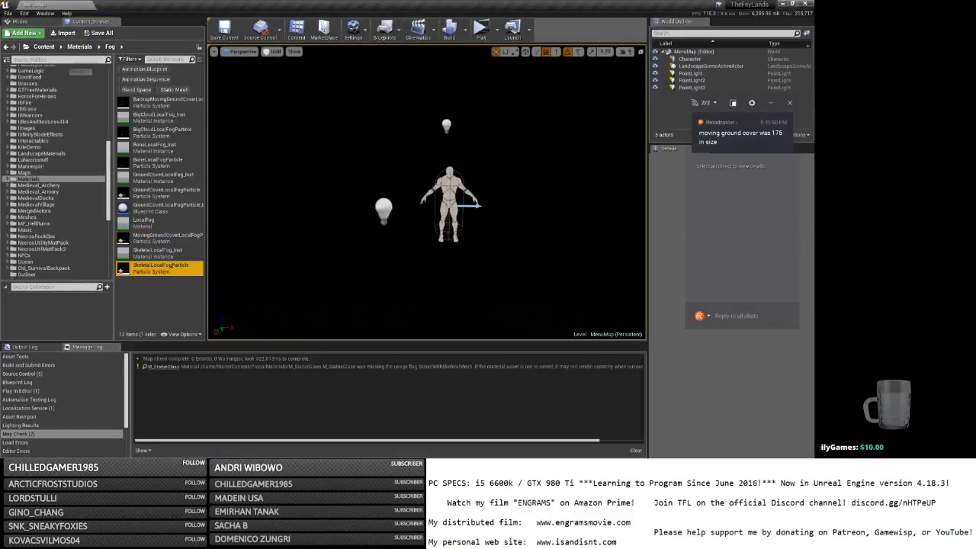
{"action": "double_click", "coordinate": [167, 265]}
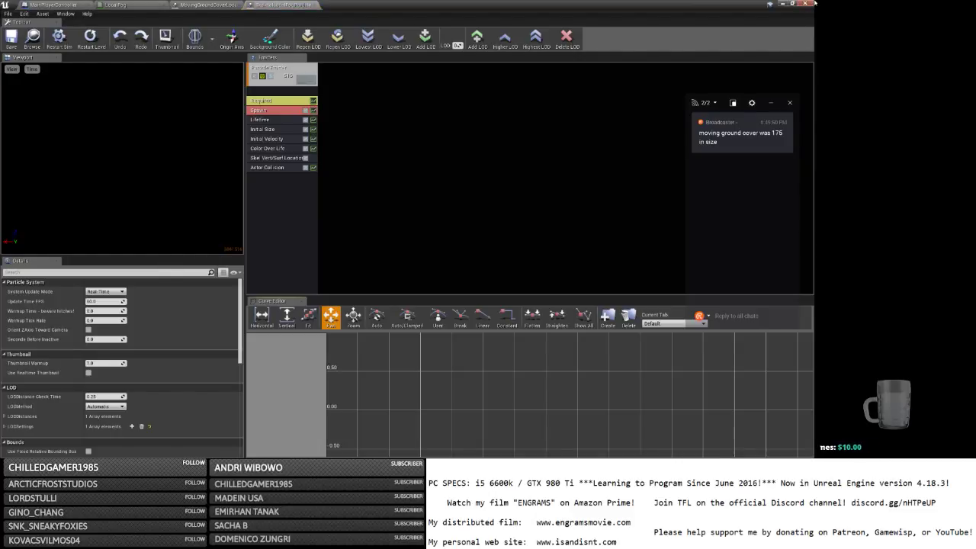
{"action": "left_click", "coordinate": [782, 6]}
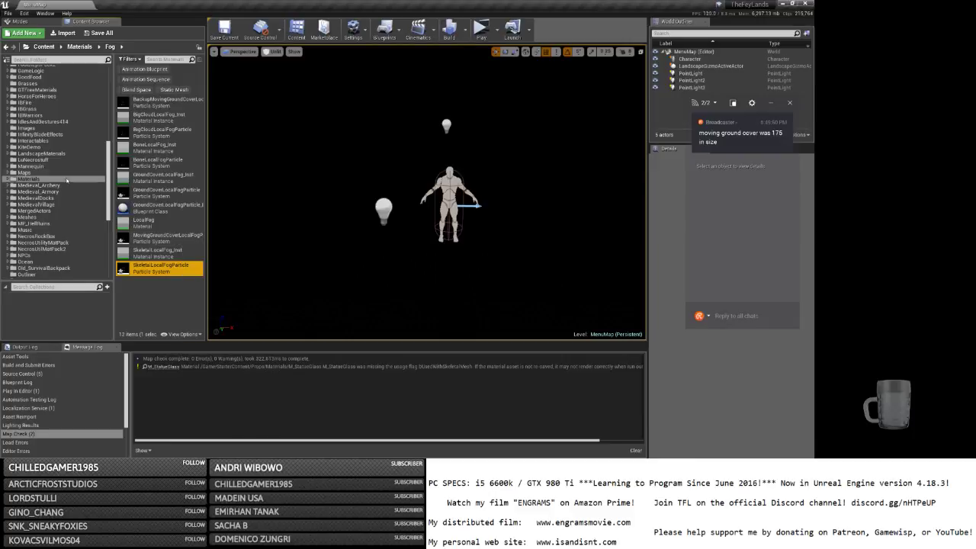
Open MainMap from Content > Maps, saving the modified assets with Save Selected.
{"action": "left_click", "coordinate": [24, 172]}
{"action": "double_click", "coordinate": [152, 150]}
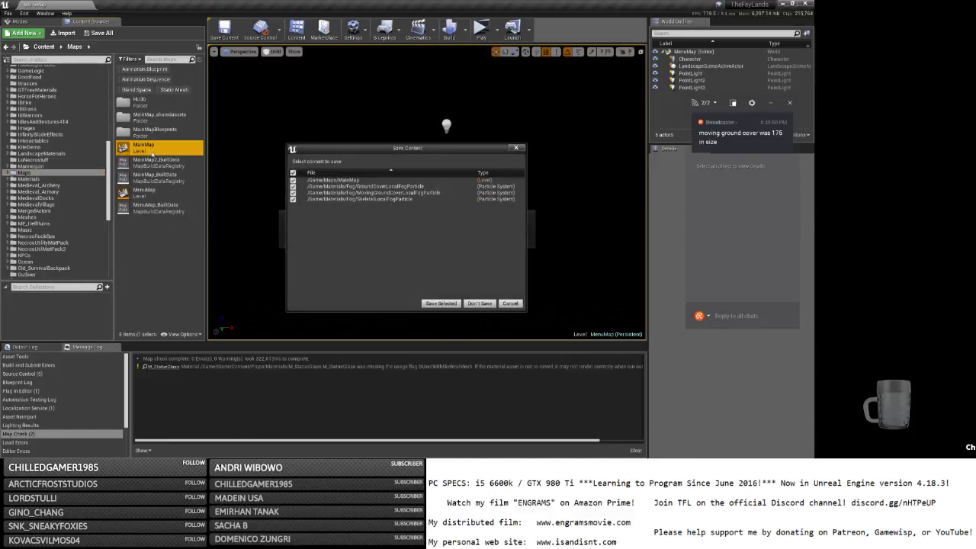
{"action": "left_click", "coordinate": [439, 303]}
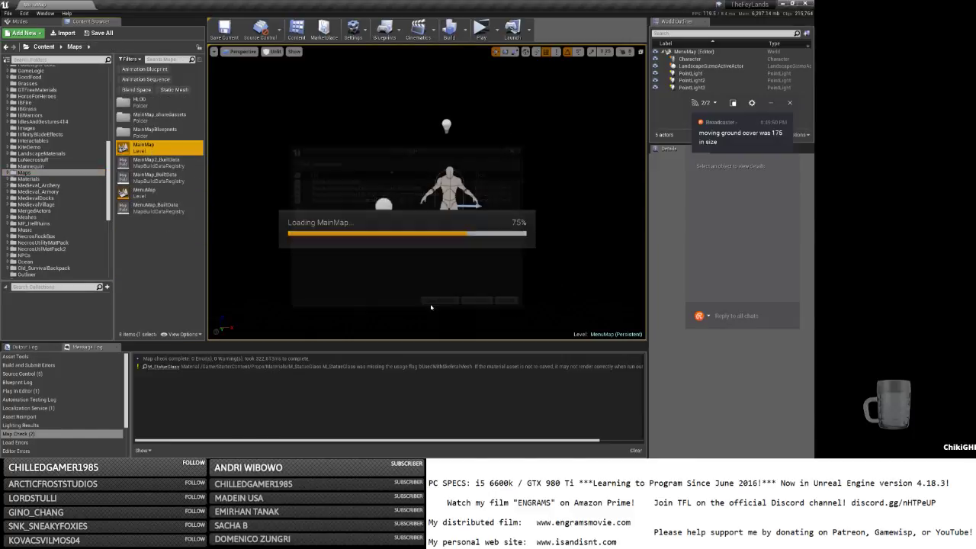
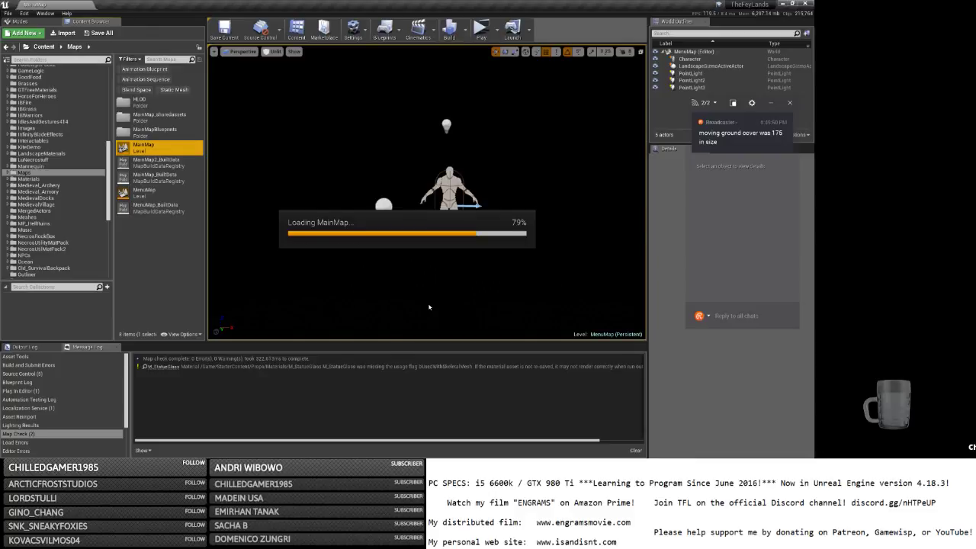
Leave MainMap loading at 79% and bring OBS Studio to the front.
{"action": "key", "text": "alt+Tab"}
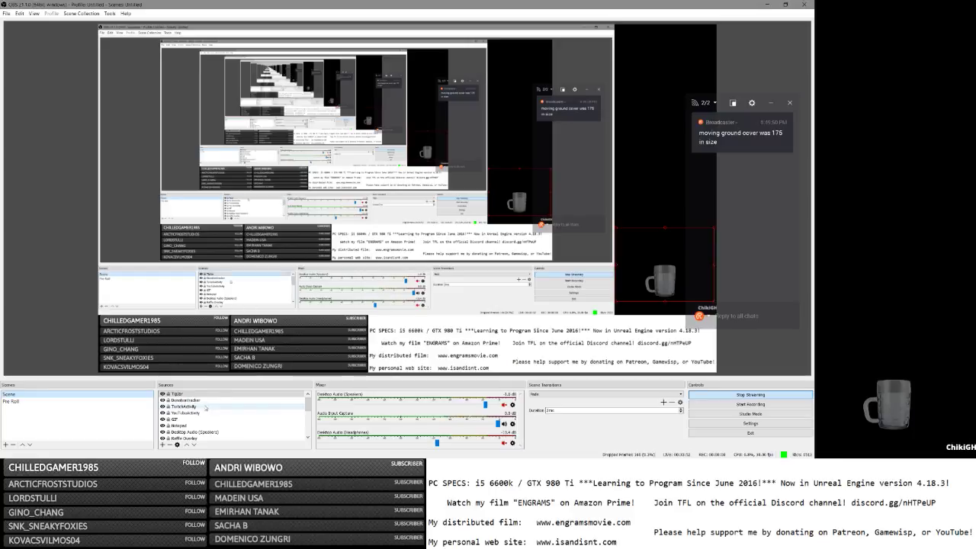
Select the GT source, check the stream notes, then minimize and restore OBS.
{"action": "left_click", "coordinate": [183, 418]}
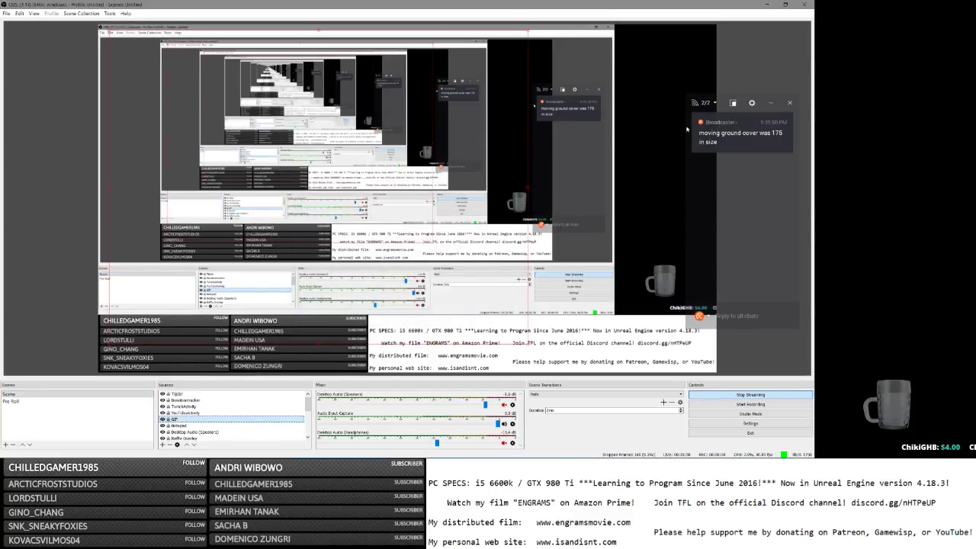
{"action": "key", "text": "alt+Tab"}
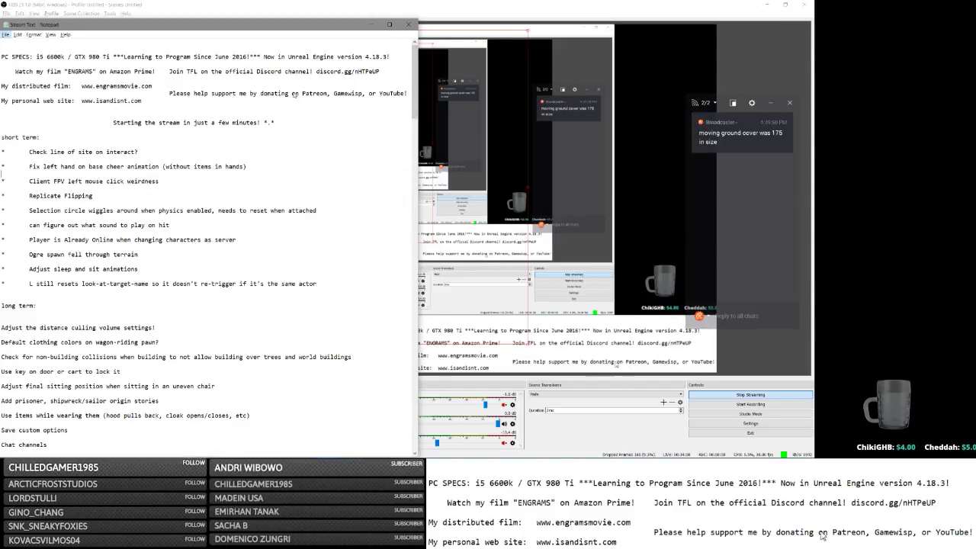
{"action": "key", "text": "alt+Tab"}
{"action": "key", "text": "alt+Tab"}
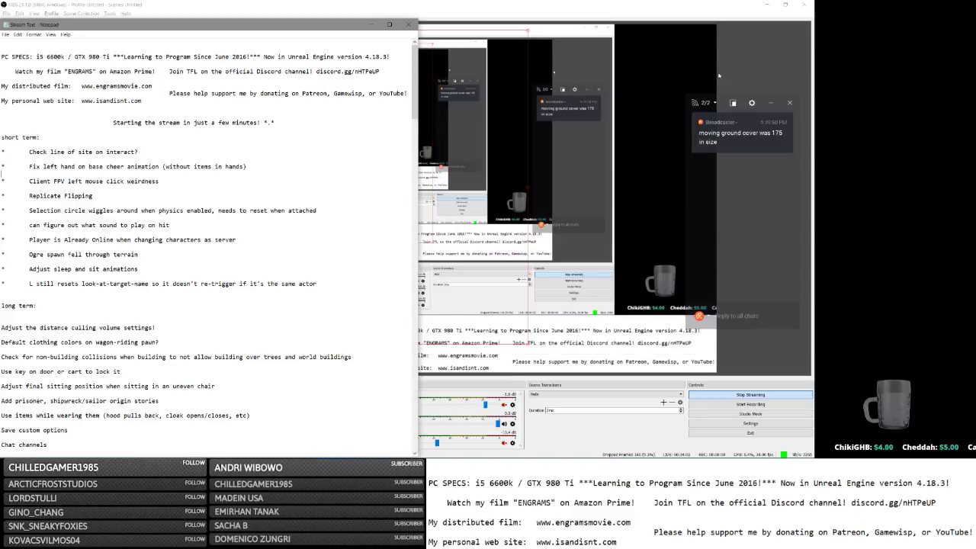
{"action": "key", "text": "alt+Tab"}
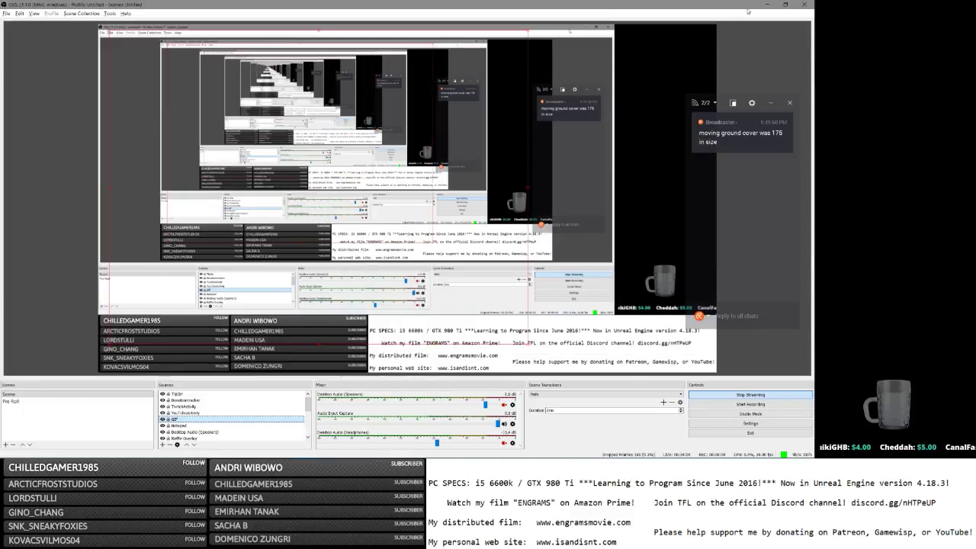
{"action": "left_click", "coordinate": [768, 6]}
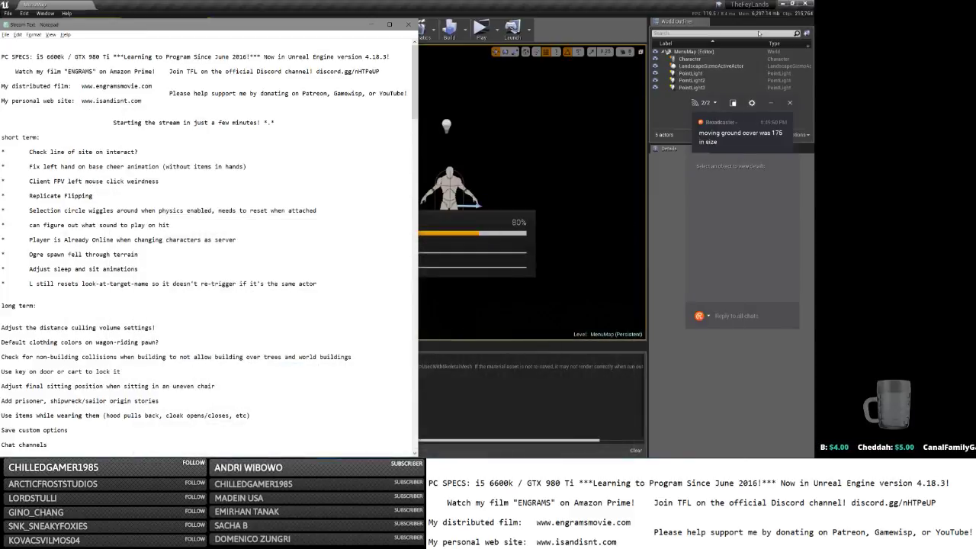
{"action": "key", "text": "alt+Tab"}
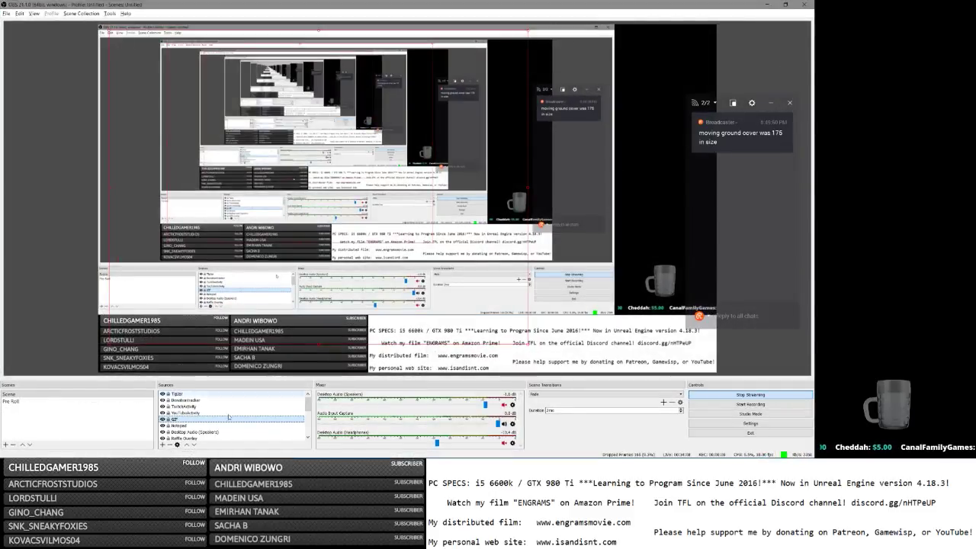
Pick Window Capture from the Sources add list, cancelling once and retrying.
{"action": "left_click", "coordinate": [162, 445]}
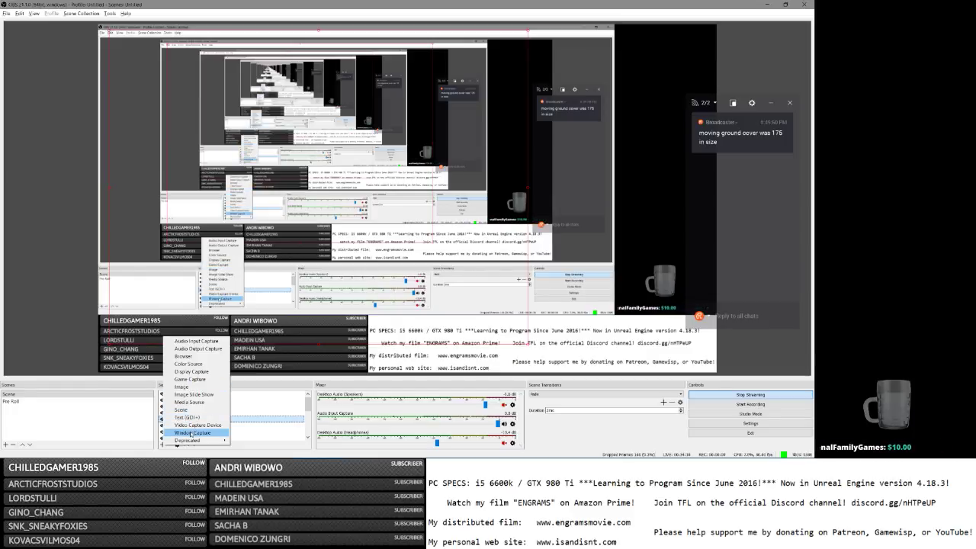
{"action": "left_click", "coordinate": [190, 432]}
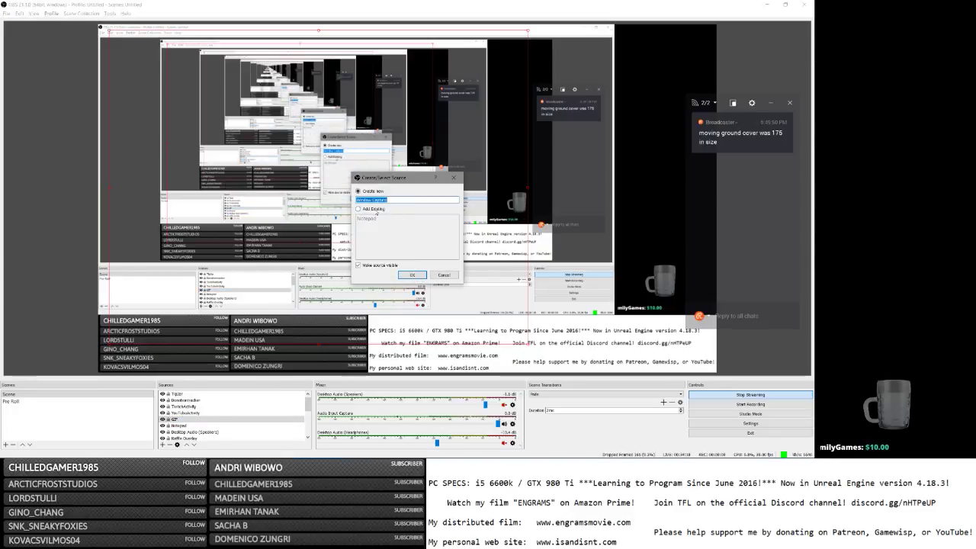
{"action": "left_click", "coordinate": [438, 275]}
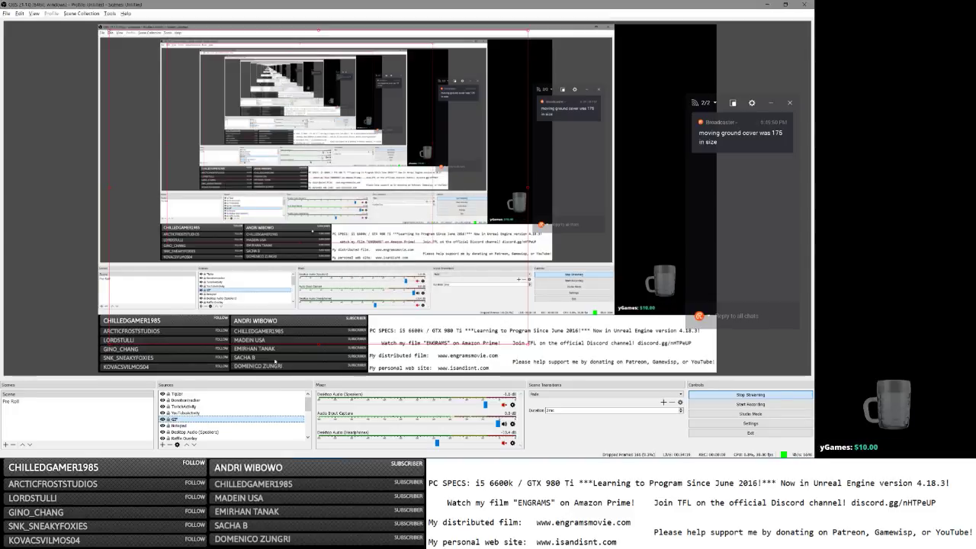
{"action": "left_click", "coordinate": [163, 445]}
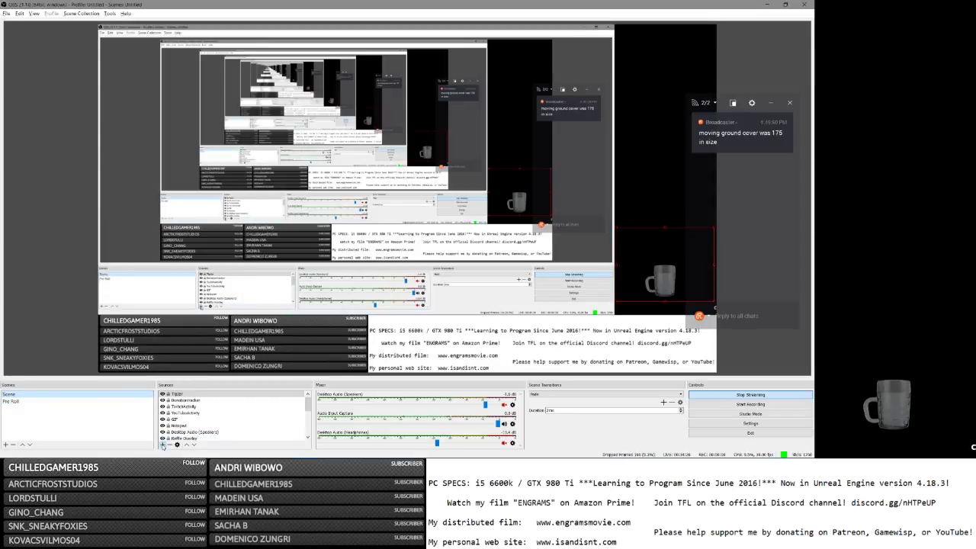
{"action": "left_click", "coordinate": [192, 432]}
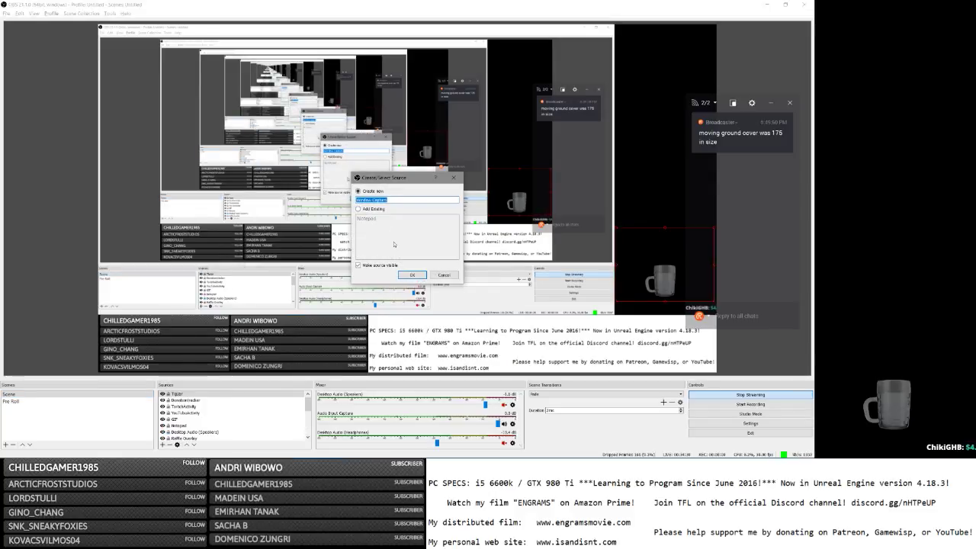
Create a Window Capture source named 'Chat', accept its properties, and stretch it leftward in the preview.
{"action": "type", "text": "Chat"}
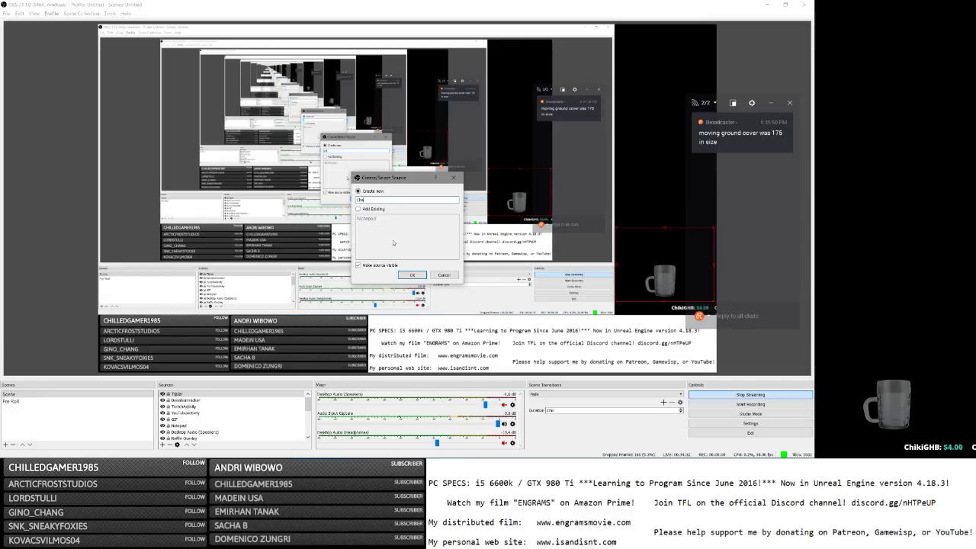
{"action": "left_click", "coordinate": [411, 274]}
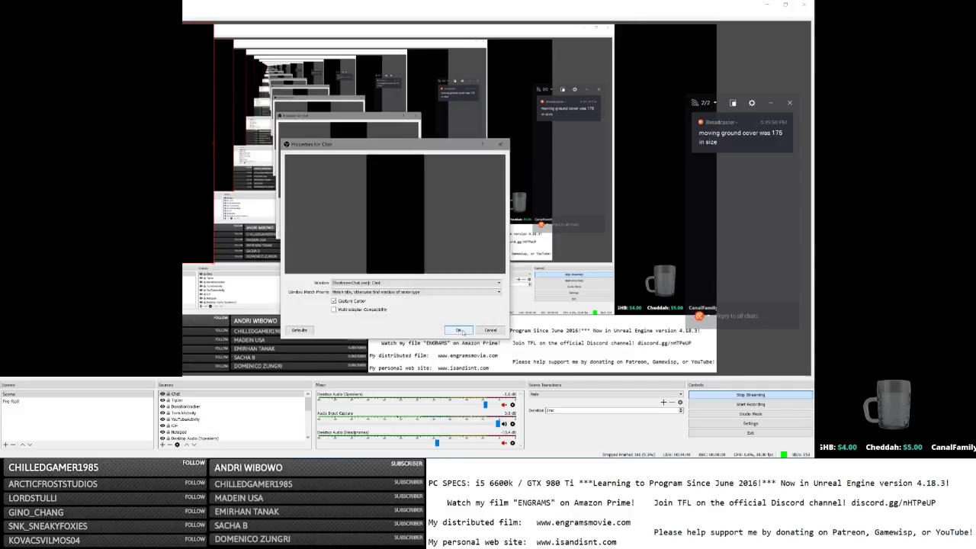
{"action": "left_click", "coordinate": [460, 330]}
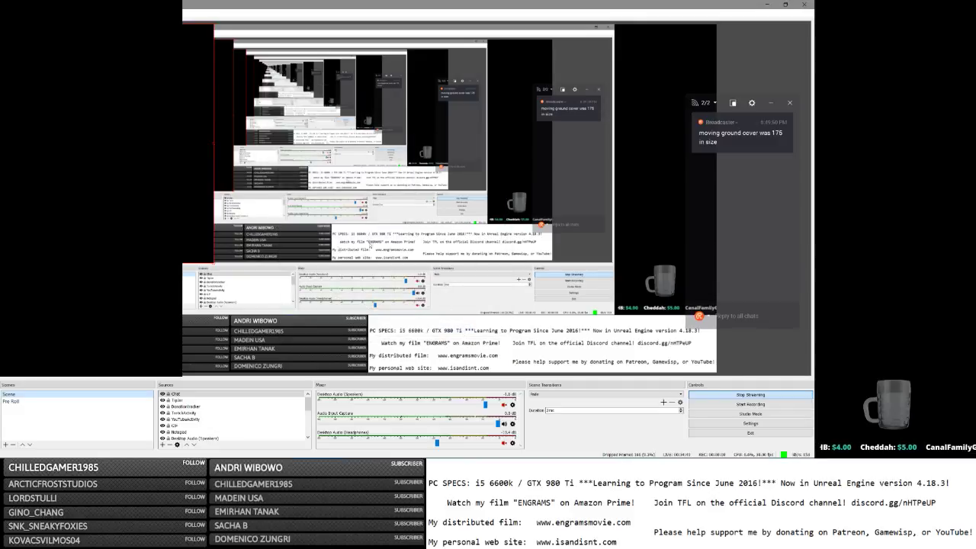
{"action": "left_click_drag", "start_coordinate": [214, 264], "coordinate": [715, 249]}
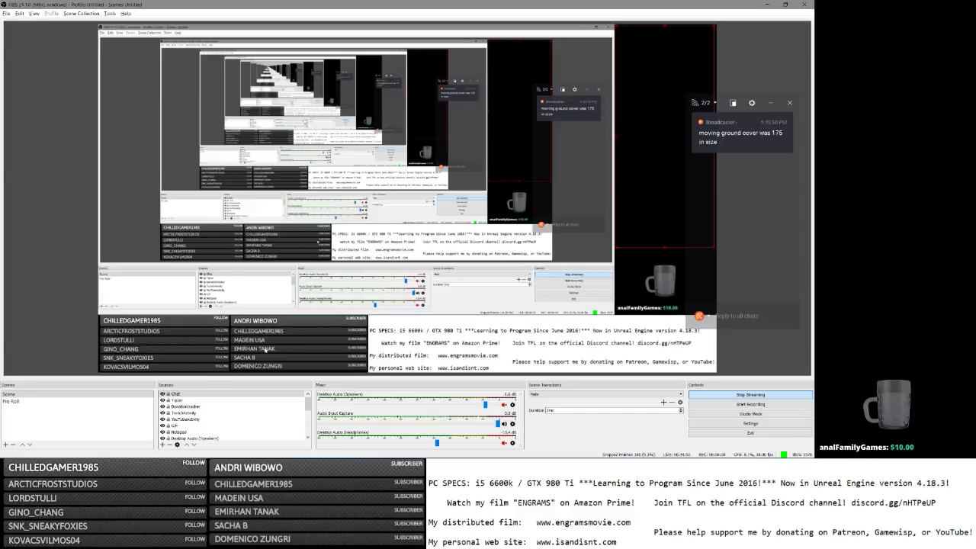
Point the Chat source at the [RestreamChat.exe]: Chat window and nudge that window slightly.
{"action": "double_click", "coordinate": [209, 394]}
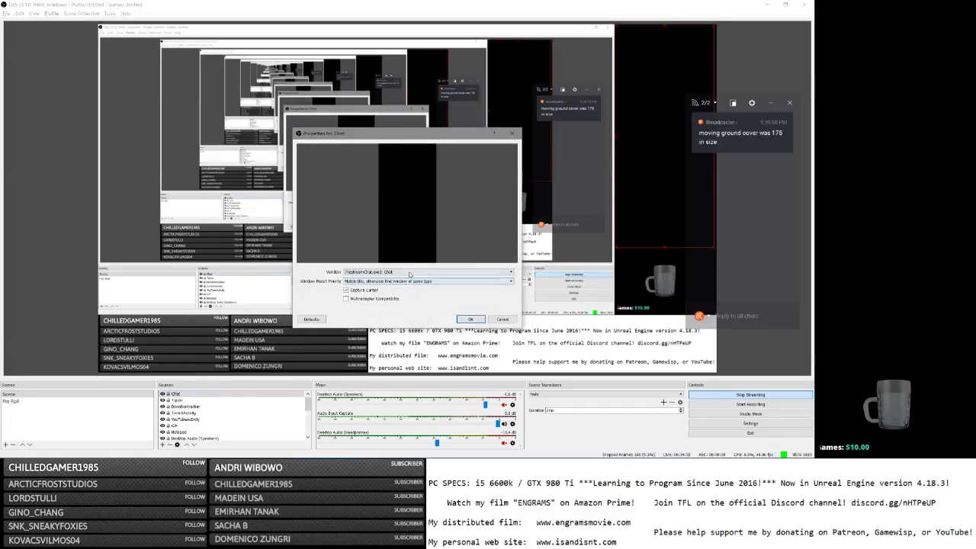
{"action": "left_click", "coordinate": [409, 272]}
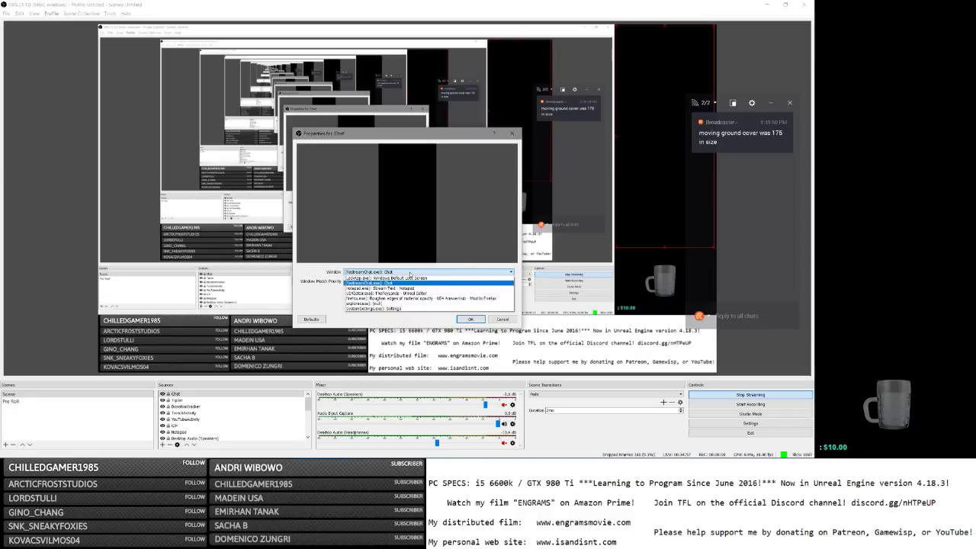
{"action": "left_click", "coordinate": [412, 282]}
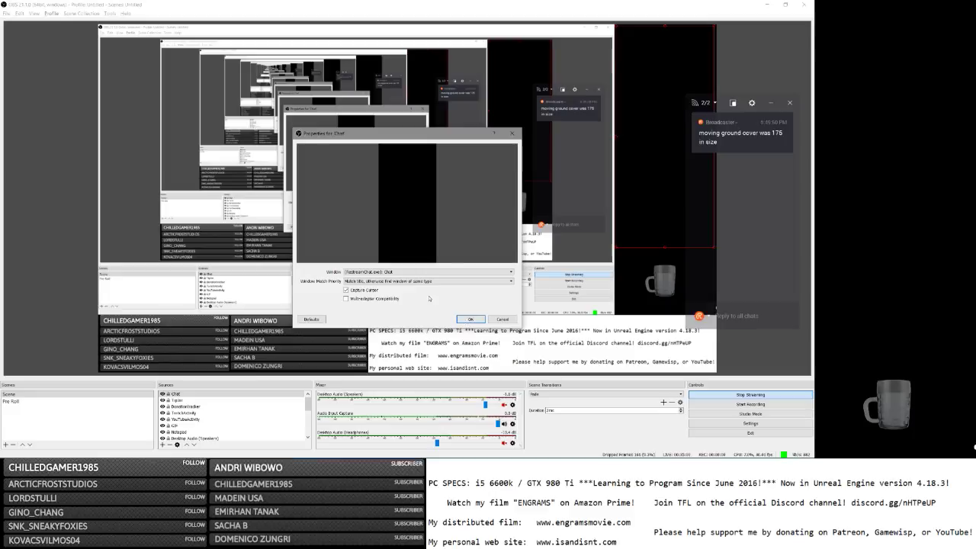
{"action": "left_click", "coordinate": [463, 320]}
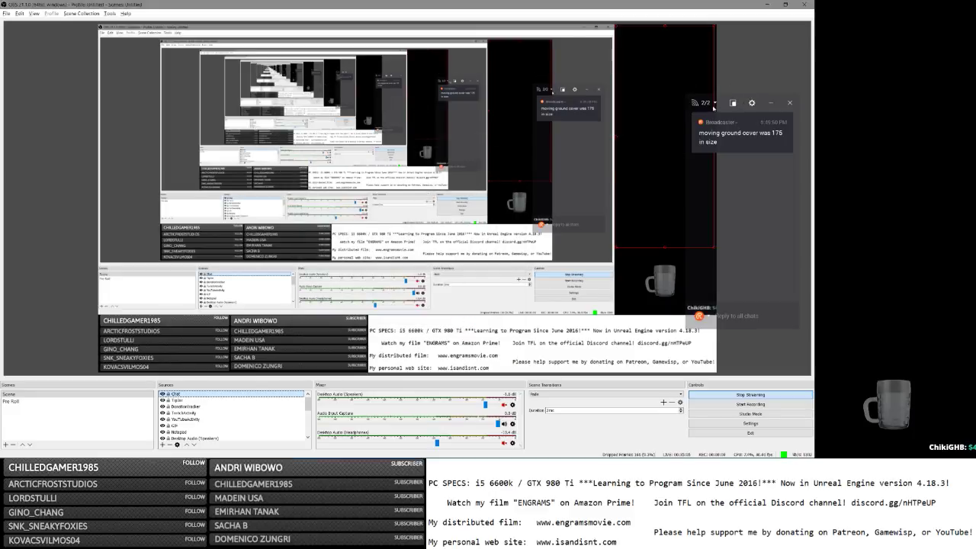
{"action": "left_click", "coordinate": [711, 133]}
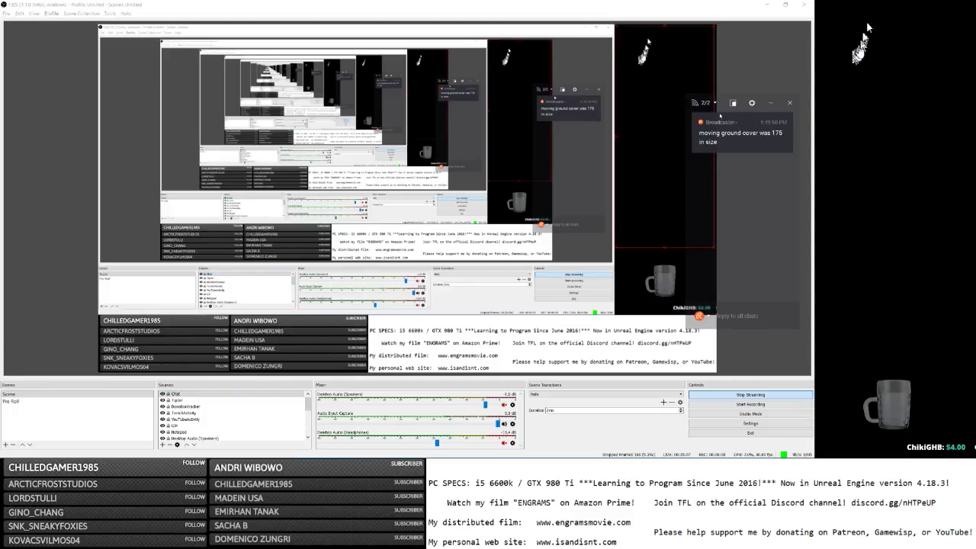
{"action": "mouse_move", "coordinate": [723, 103]}
{"action": "left_mouse_down"}
{"action": "mouse_move", "coordinate": [732, 78]}
{"action": "mouse_move", "coordinate": [731, 114]}
{"action": "left_mouse_up"}
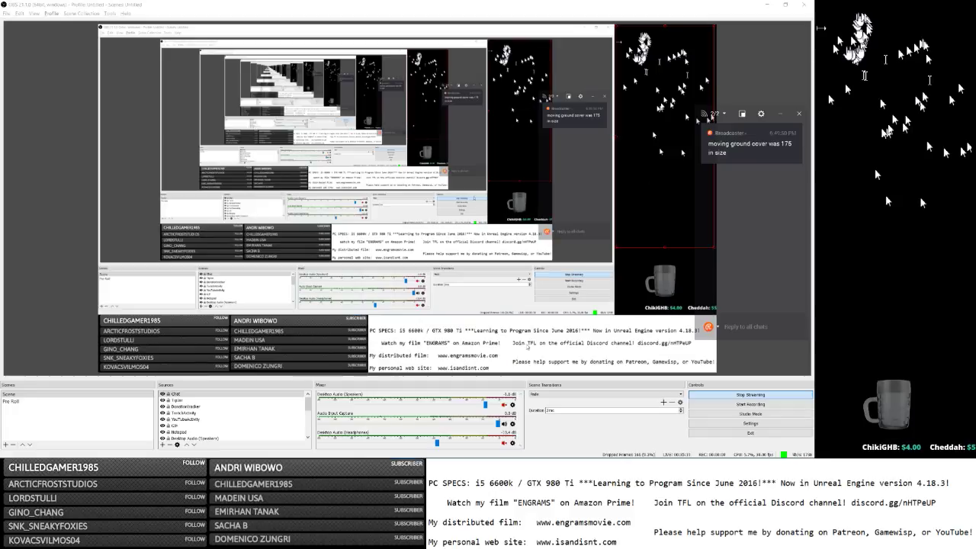
Turn off Capture Cursor for the Chat source and minimize OBS.
{"action": "double_click", "coordinate": [177, 394]}
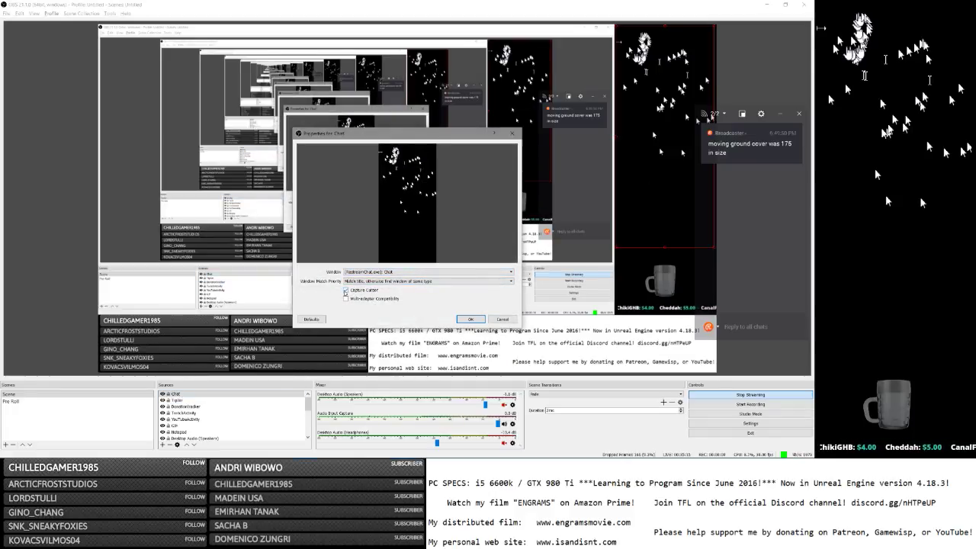
{"action": "left_click", "coordinate": [346, 290]}
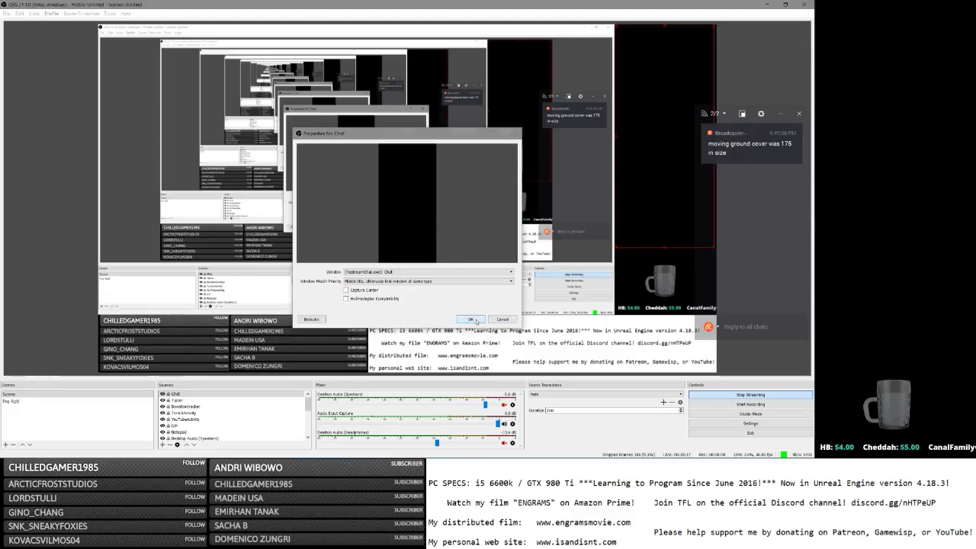
{"action": "left_click", "coordinate": [470, 320]}
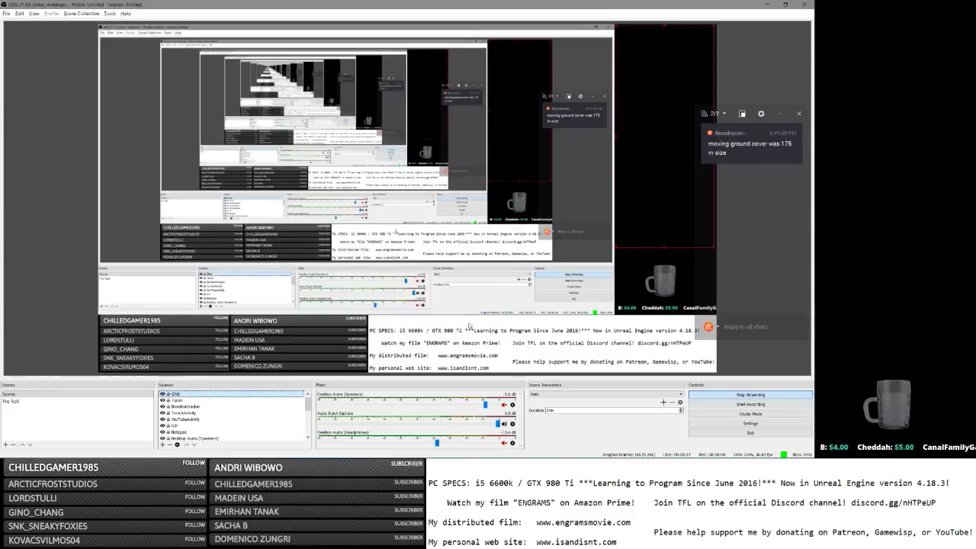
{"action": "left_click", "coordinate": [767, 4]}
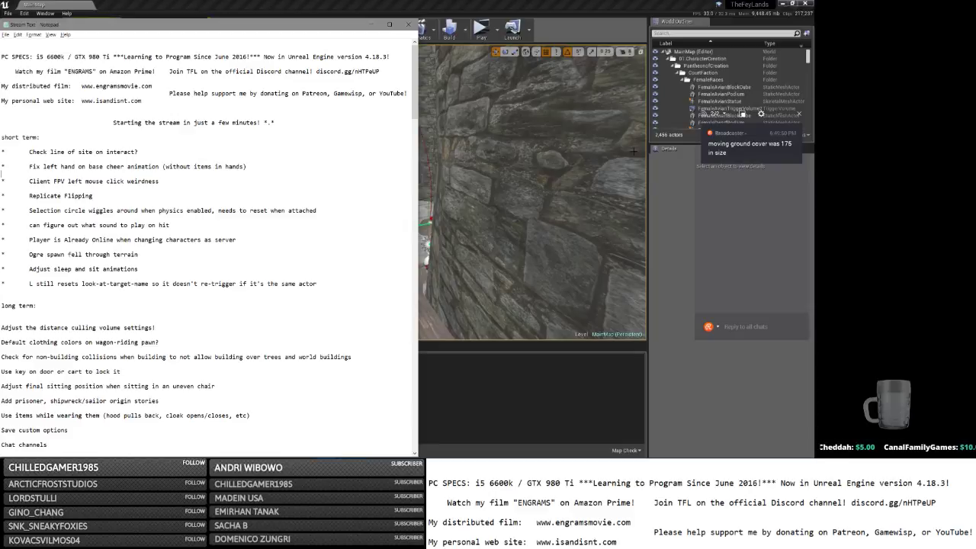
Filter the World Outliner by 'fog', select the four GroundCoverLocalFogParticle emitters, and frame them in the viewport.
{"action": "left_click", "coordinate": [663, 193]}
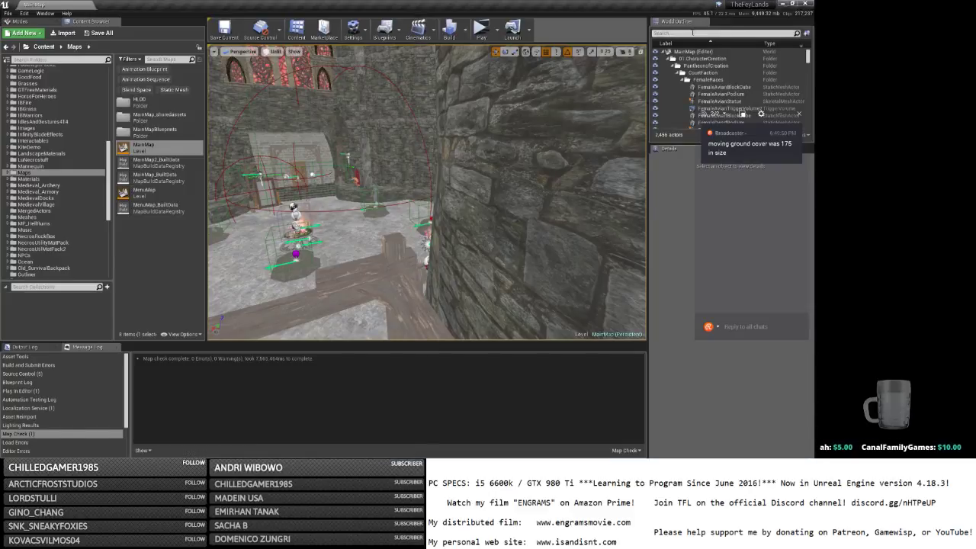
{"action": "left_click", "coordinate": [690, 33]}
{"action": "type", "text": "fog"}
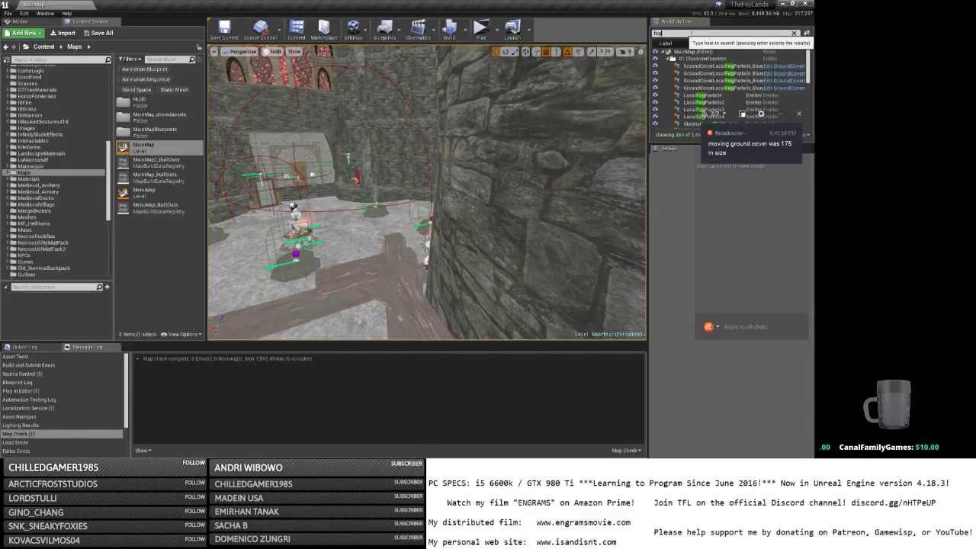
{"action": "left_click", "coordinate": [717, 65]}
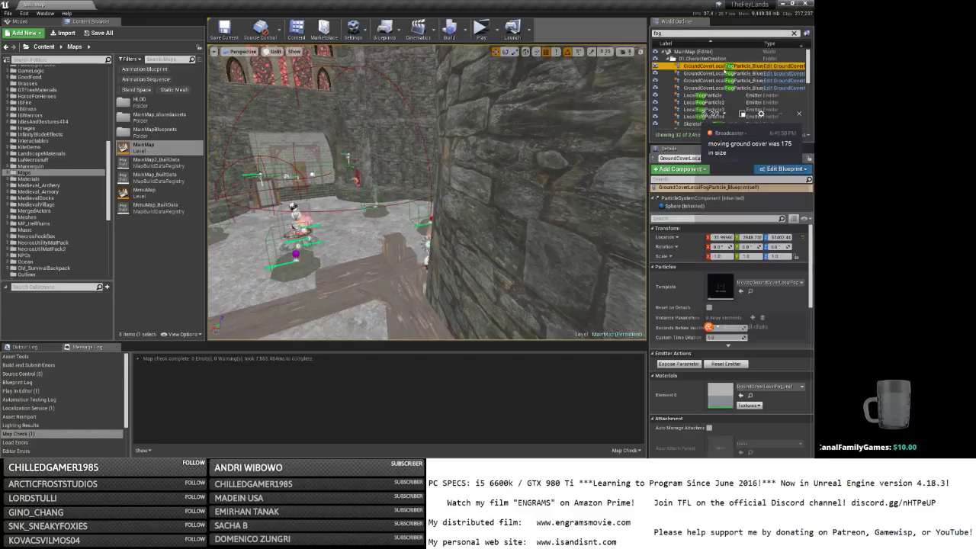
{"action": "left_click", "coordinate": [690, 88], "text": "shift"}
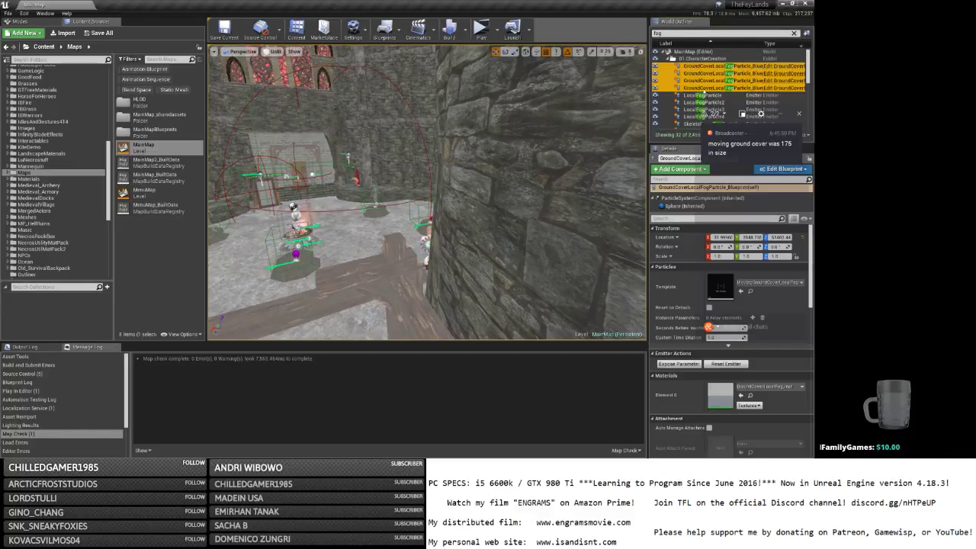
{"action": "left_click", "coordinate": [702, 95]}
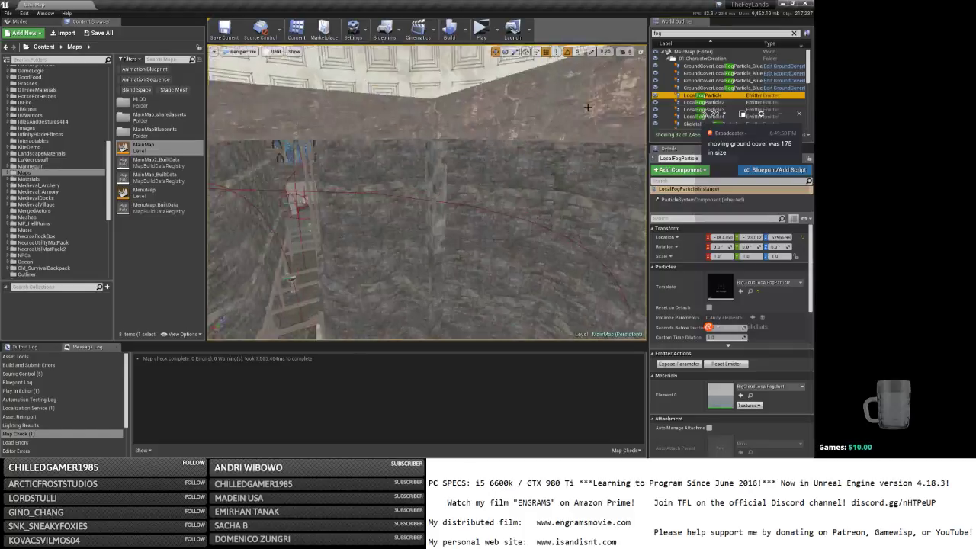
{"action": "key", "text": "f"}
{"action": "right_click_drag", "start_coordinate": [589, 122], "coordinate": [568, 206]}
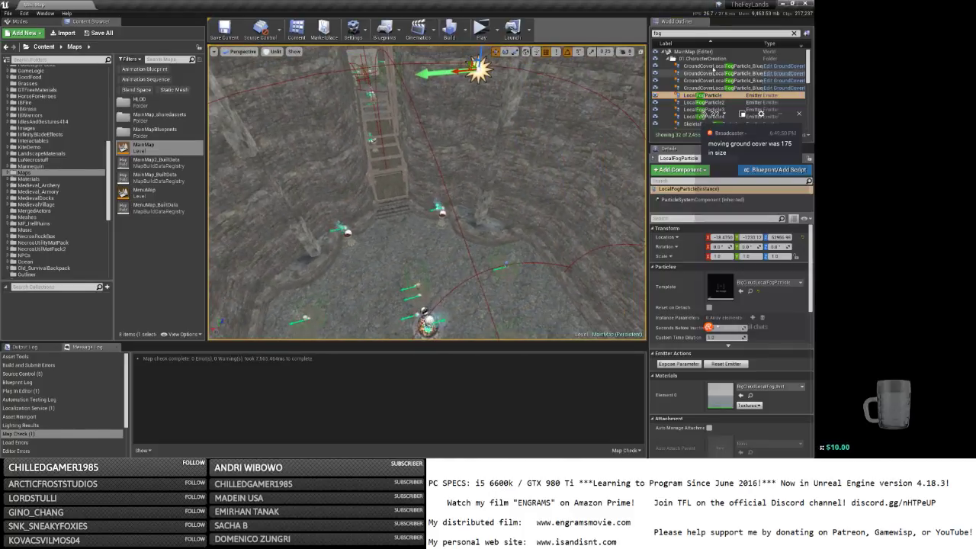
{"action": "left_click", "coordinate": [715, 66]}
{"action": "double_click", "coordinate": [711, 67]}
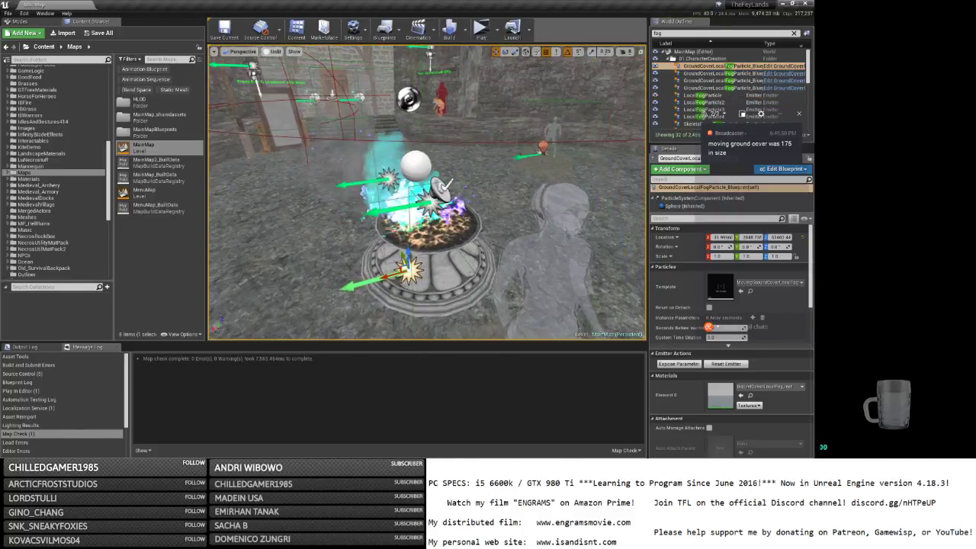
{"action": "left_click", "coordinate": [711, 87], "text": "shift"}
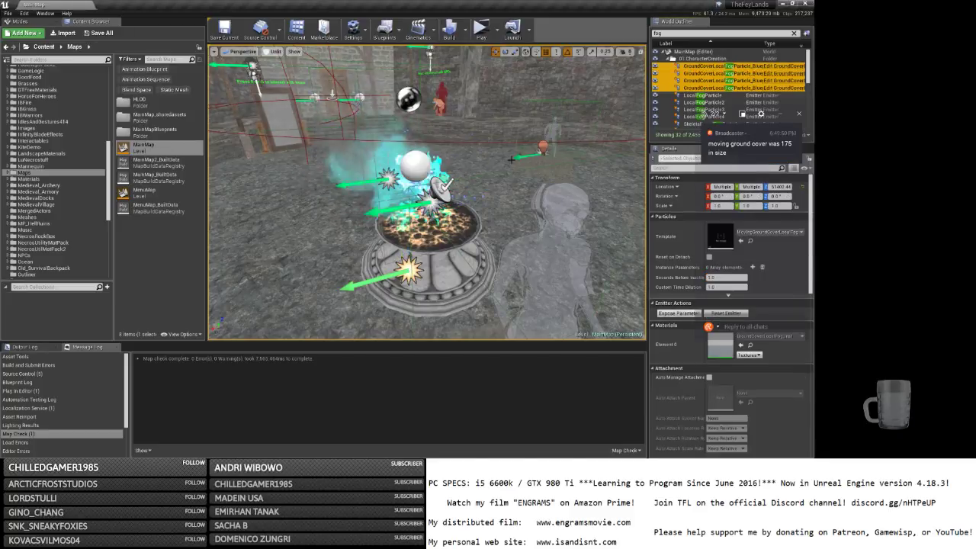
{"action": "key", "text": "s"}
{"action": "right_click_drag", "start_coordinate": [463, 165], "coordinate": [397, 136]}
{"action": "key", "text": "w"}
{"action": "key", "text": "w"}
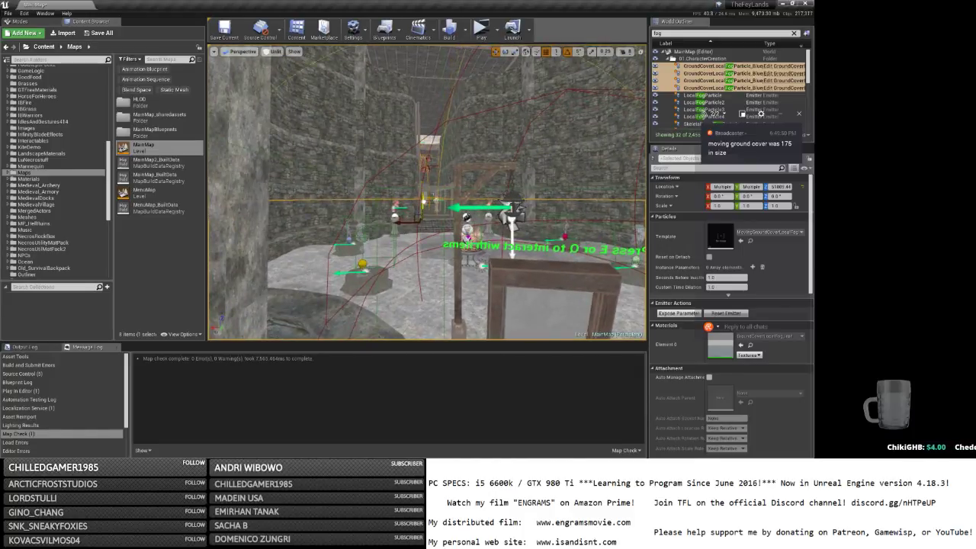
Lower the selected ground-cover fog emitters to Location Z about 51001.
{"action": "left_click_drag", "start_coordinate": [423, 202], "coordinate": [425, 186]}
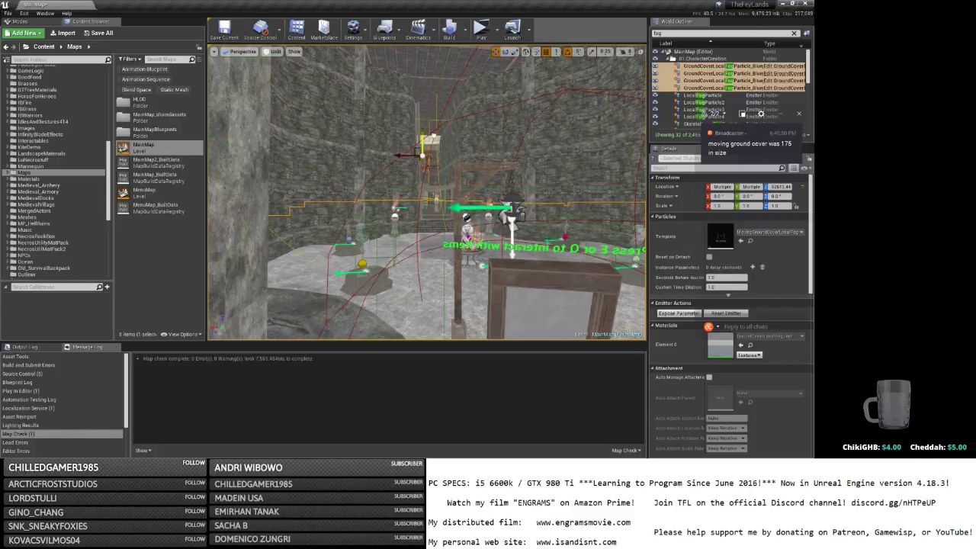
{"action": "left_click_drag", "start_coordinate": [422, 148], "coordinate": [421, 204]}
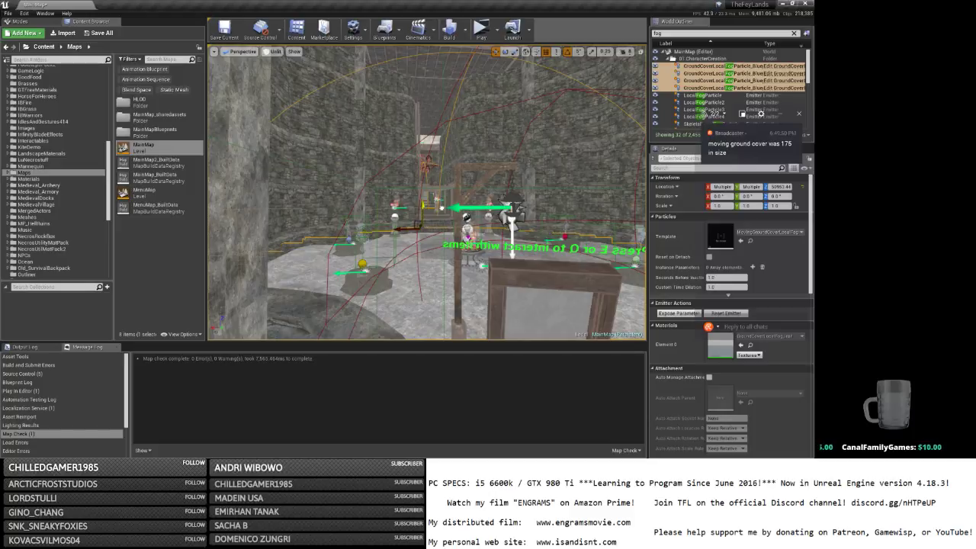
{"action": "left_click_drag", "start_coordinate": [423, 205], "coordinate": [423, 204]}
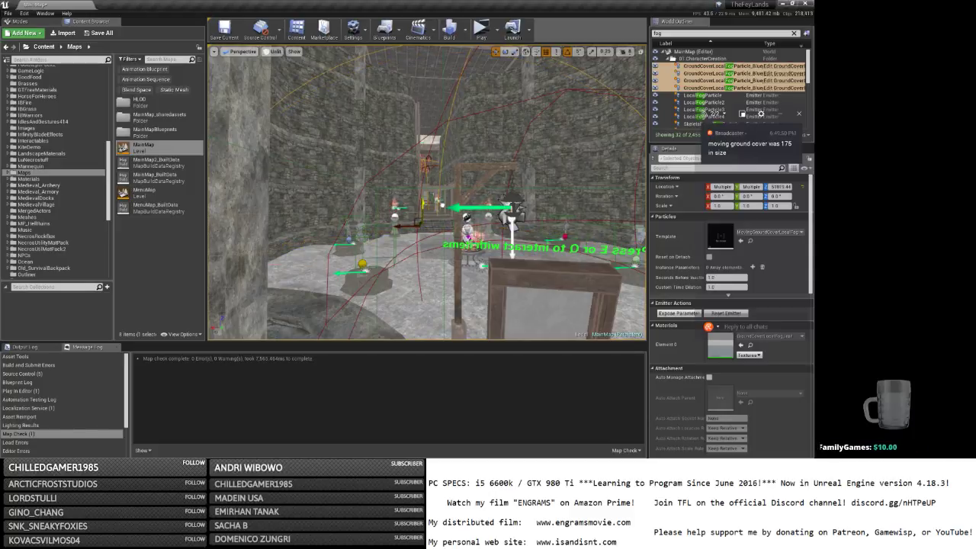
{"action": "left_click_drag", "start_coordinate": [423, 203], "coordinate": [423, 204]}
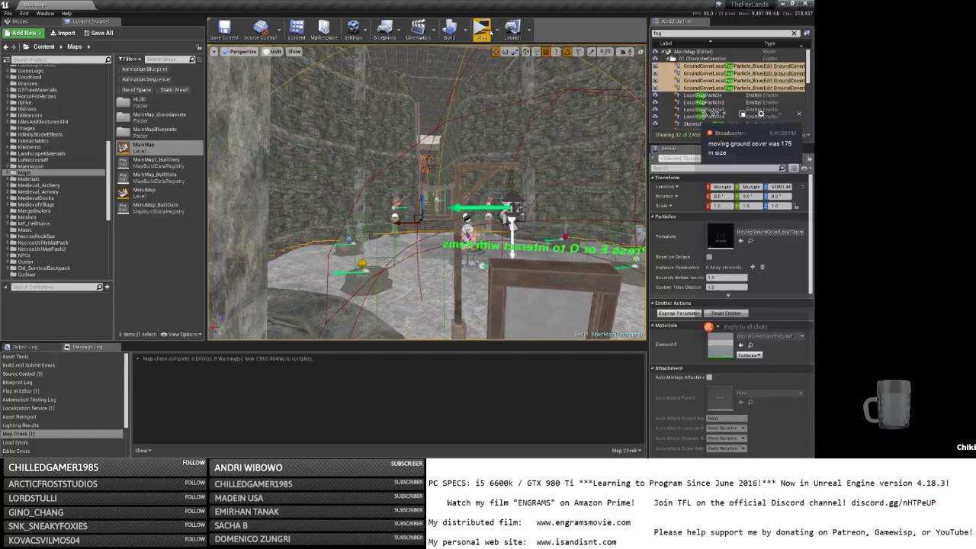
Launch a Standalone play-test with the number of players set to 1.
{"action": "left_click", "coordinate": [496, 32]}
{"action": "left_click", "coordinate": [566, 163]}
{"action": "type", "text": "1"}
{"action": "left_click", "coordinate": [485, 36]}
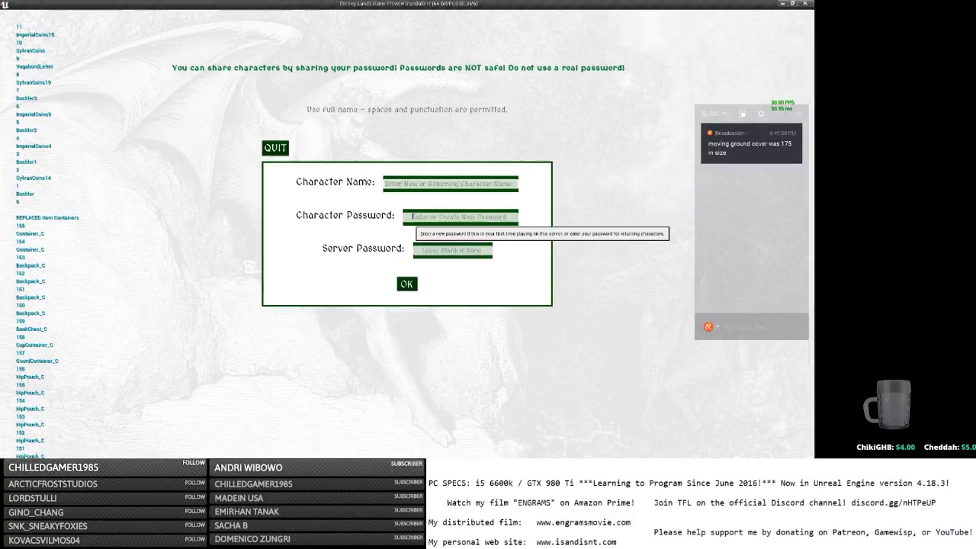
Log in with a character name and password, run past the statues, then Save and Quit to the editor.
{"action": "left_click", "coordinate": [424, 182]}
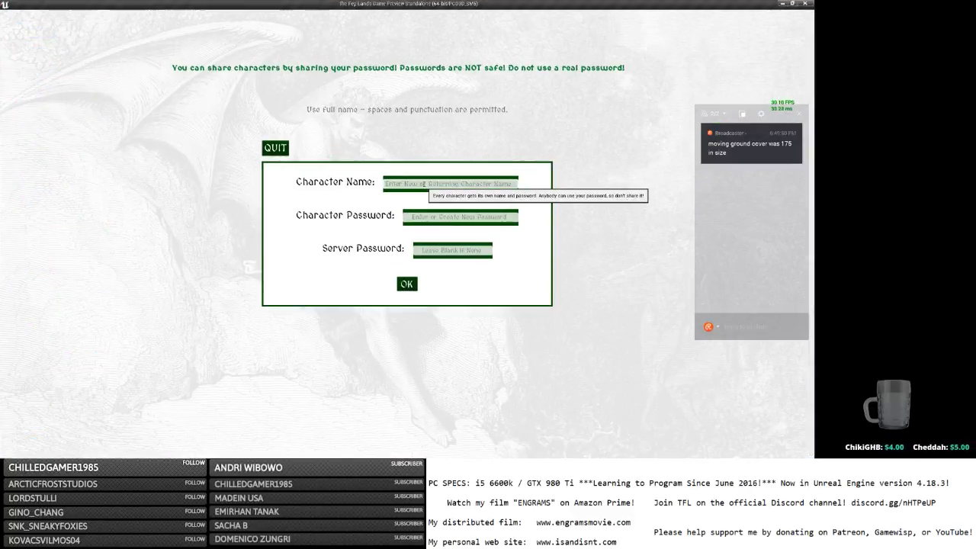
{"action": "type", "text": "b"}
{"action": "key", "text": "Tab"}
{"action": "type", "text": "b"}
{"action": "left_click", "coordinate": [406, 284]}
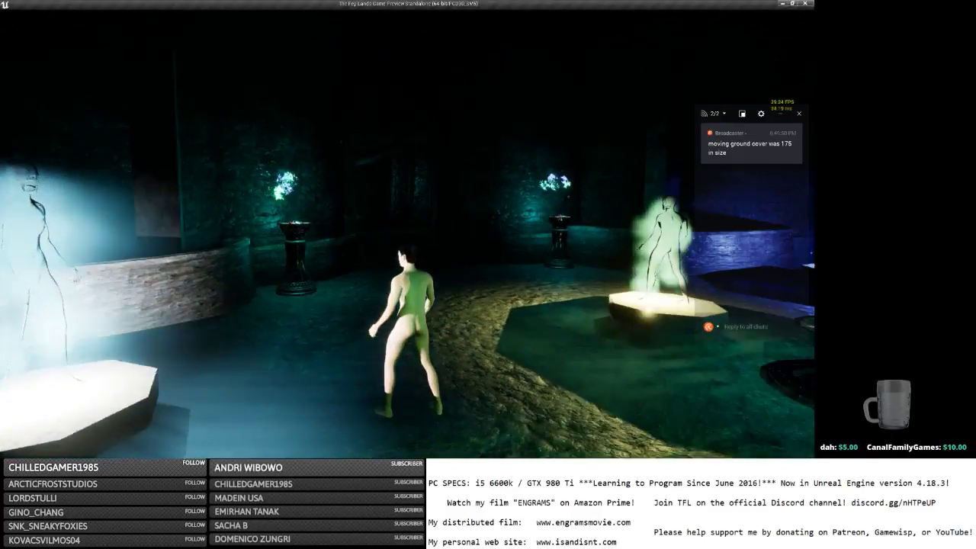
{"action": "key", "text": "d"}
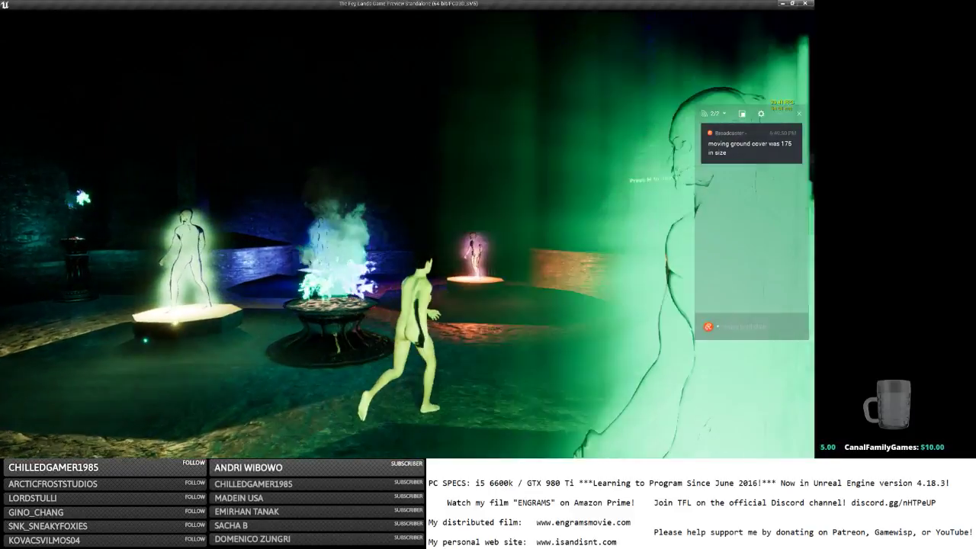
{"action": "key", "text": "Escape"}
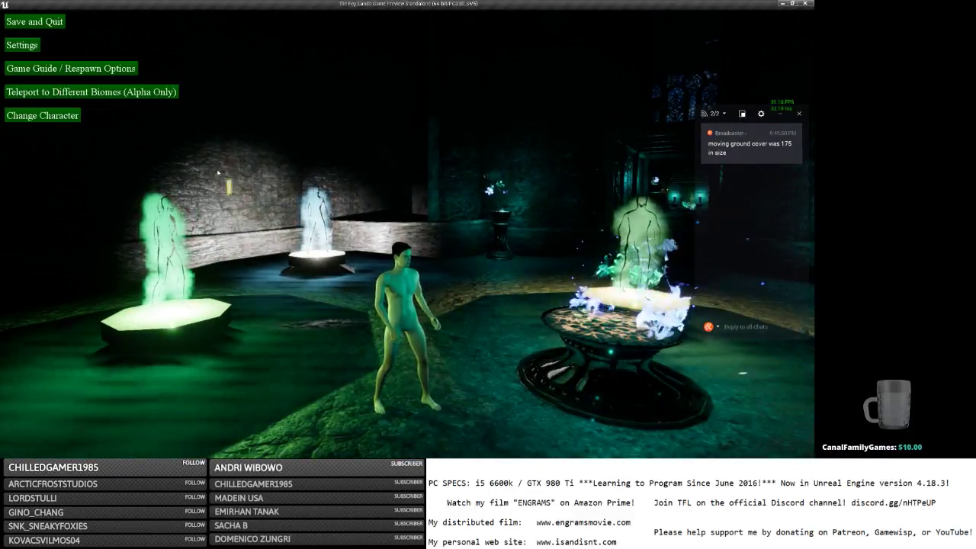
{"action": "left_click", "coordinate": [58, 23]}
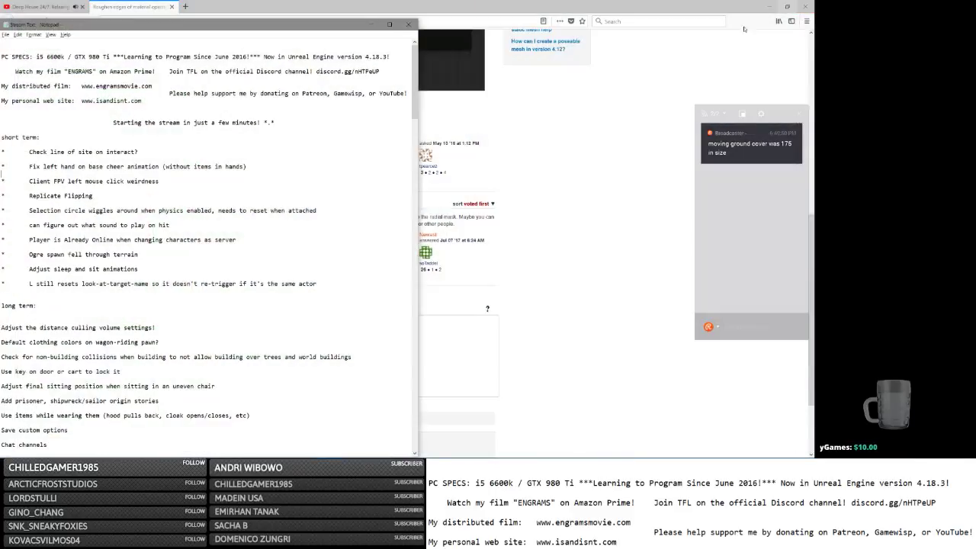
{"action": "key", "text": "alt+Tab"}
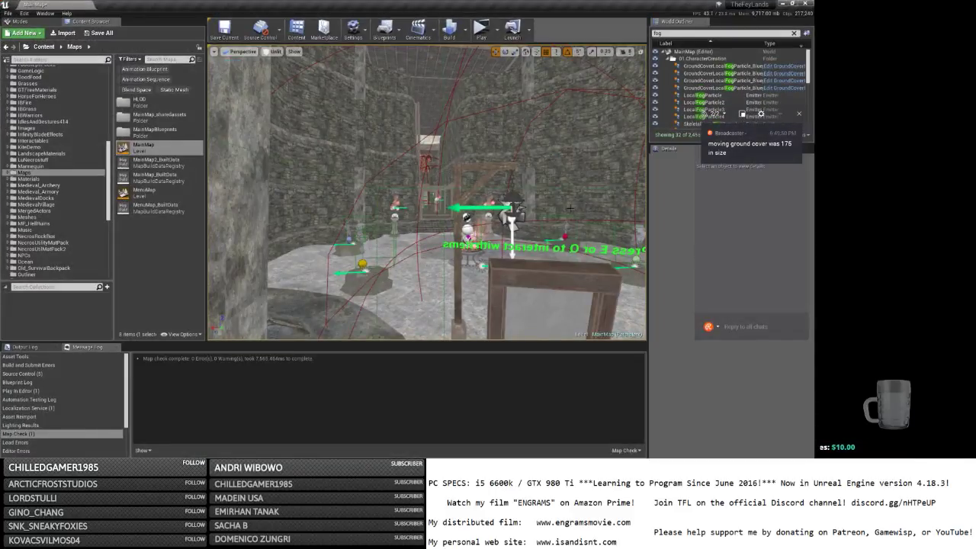
Raise the four ground-cover fog emitters to about Z 51156.
{"action": "left_click", "coordinate": [703, 67]}
{"action": "left_click", "coordinate": [703, 87], "text": "shift"}
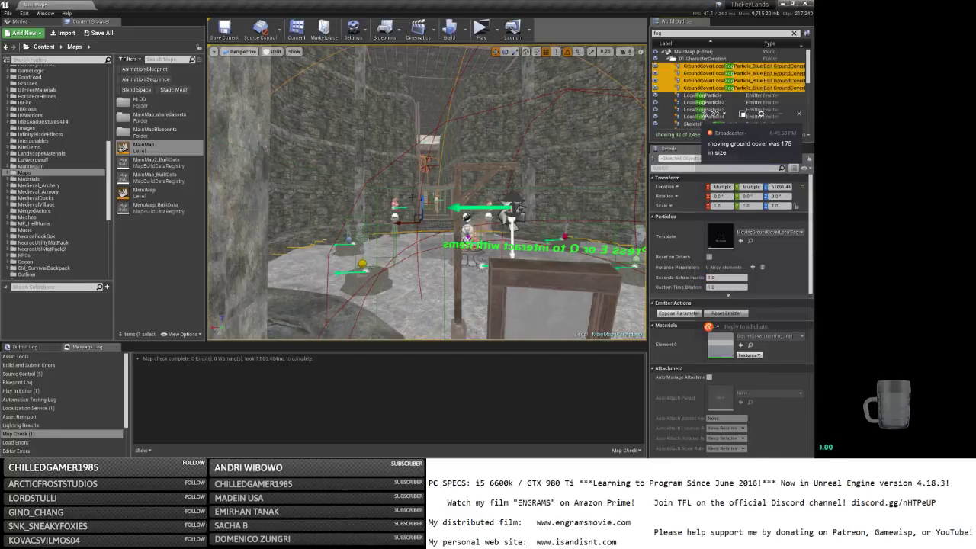
{"action": "left_click_drag", "start_coordinate": [420, 199], "coordinate": [425, 196]}
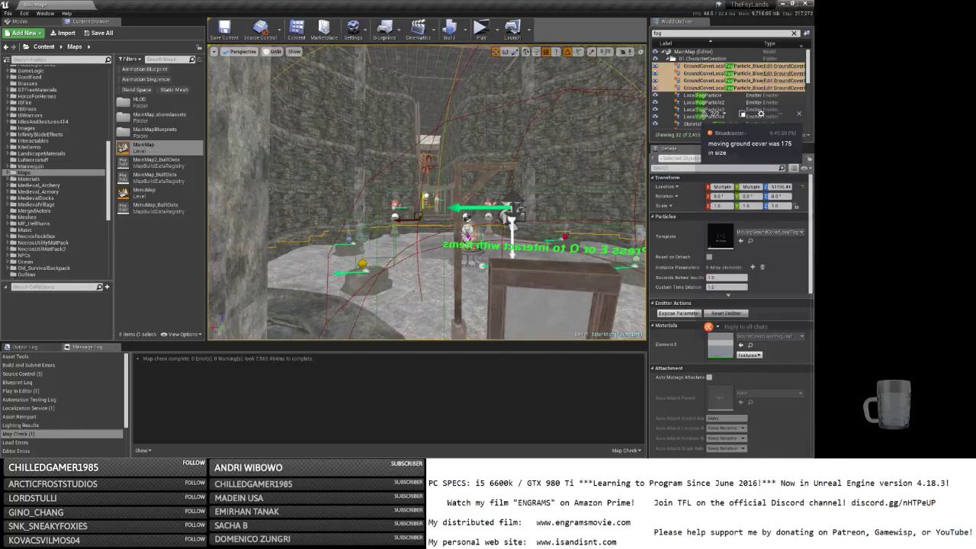
Fly the viewport into the fountain hall and launch a standalone play-test.
{"action": "right_click_drag", "start_coordinate": [427, 196], "coordinate": [549, 197]}
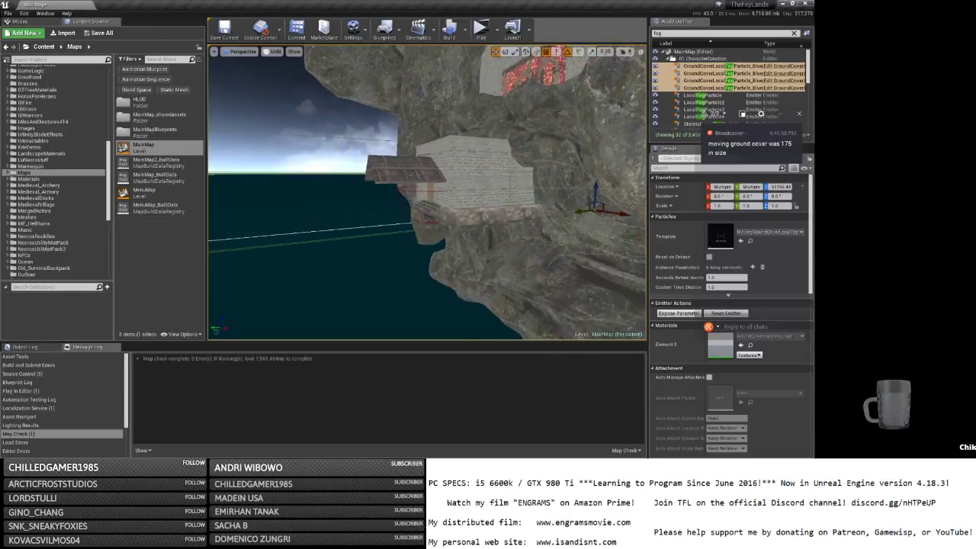
{"action": "right_click_drag", "start_coordinate": [547, 101], "coordinate": [609, 102]}
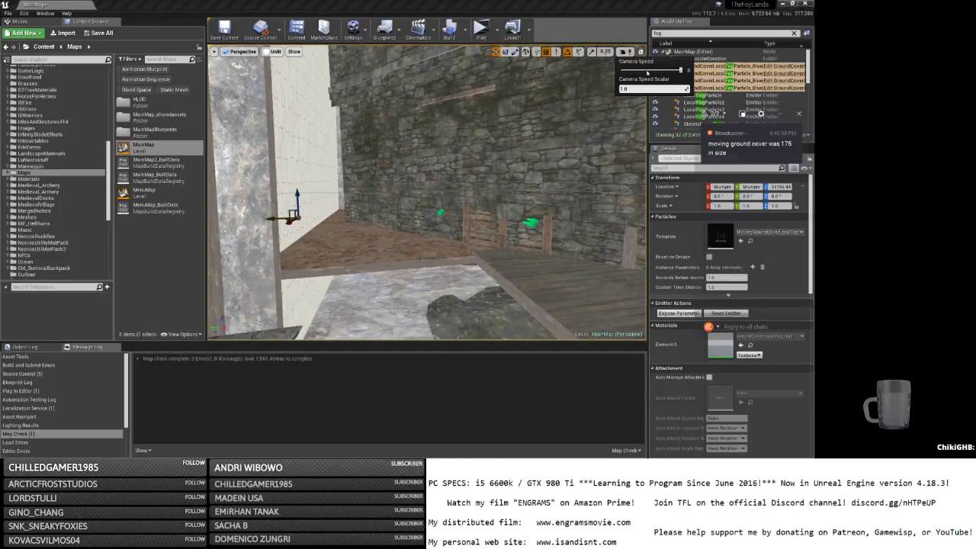
{"action": "right_click_drag", "start_coordinate": [420, 197], "coordinate": [440, 124]}
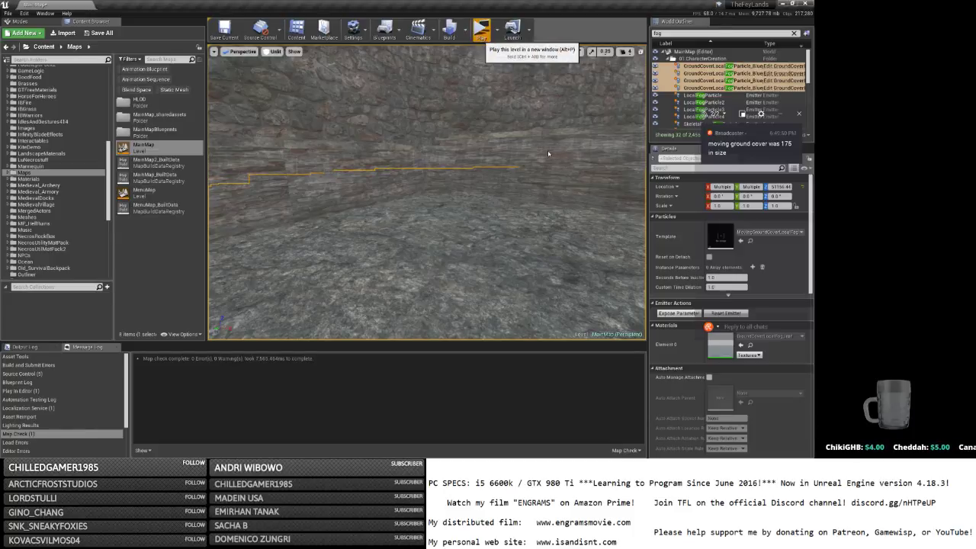
{"action": "left_click", "coordinate": [480, 31]}
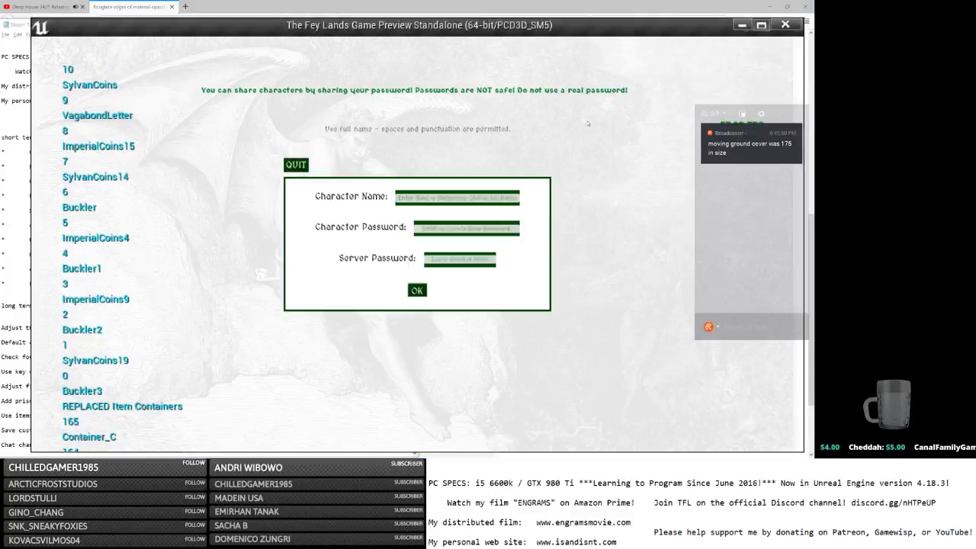
Log in, run and jump among the glowing statues checking their coloured fog, then Save and Quit to Unreal.
{"action": "key", "text": "Return"}
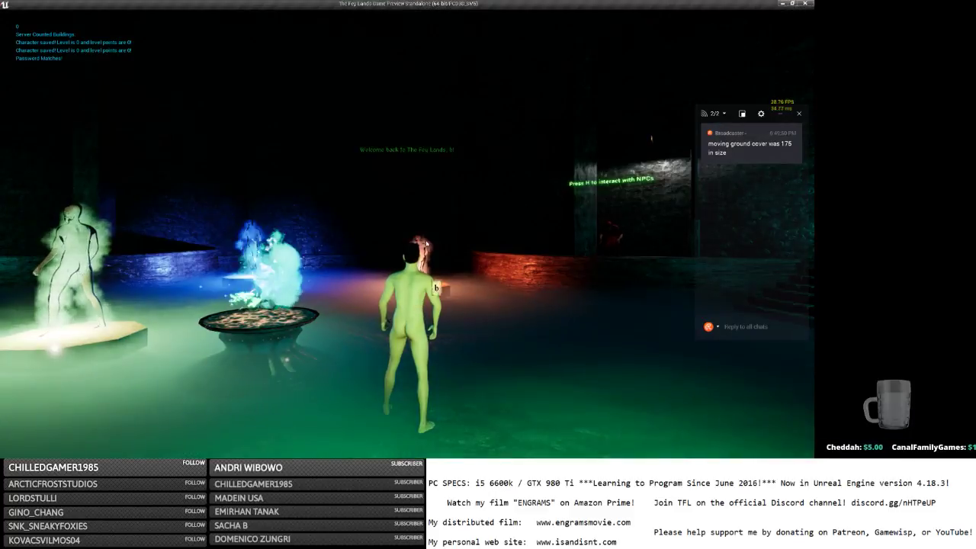
{"action": "scroll", "coordinate": [407, 233], "scroll_direction": "down", "scroll_amount": 5}
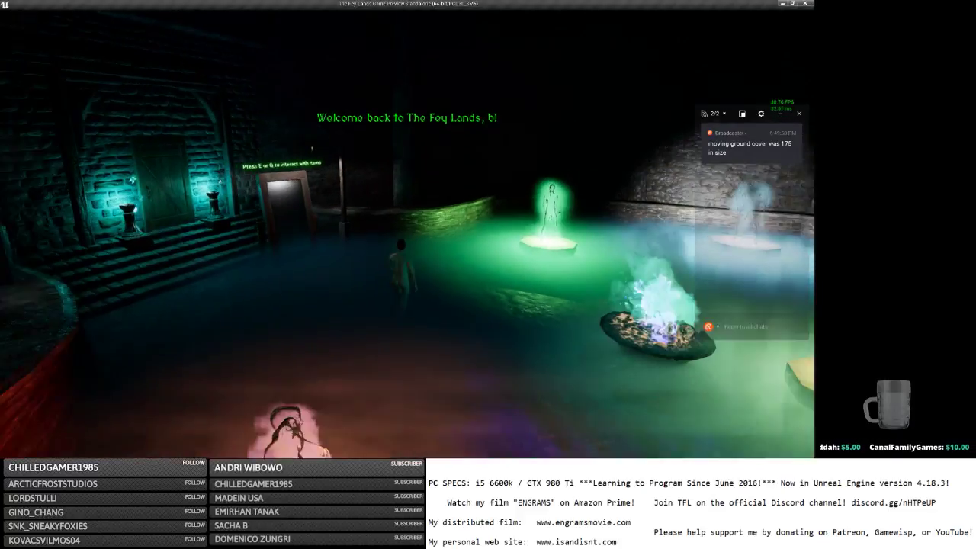
{"action": "key", "text": "w"}
{"action": "key", "text": "w"}
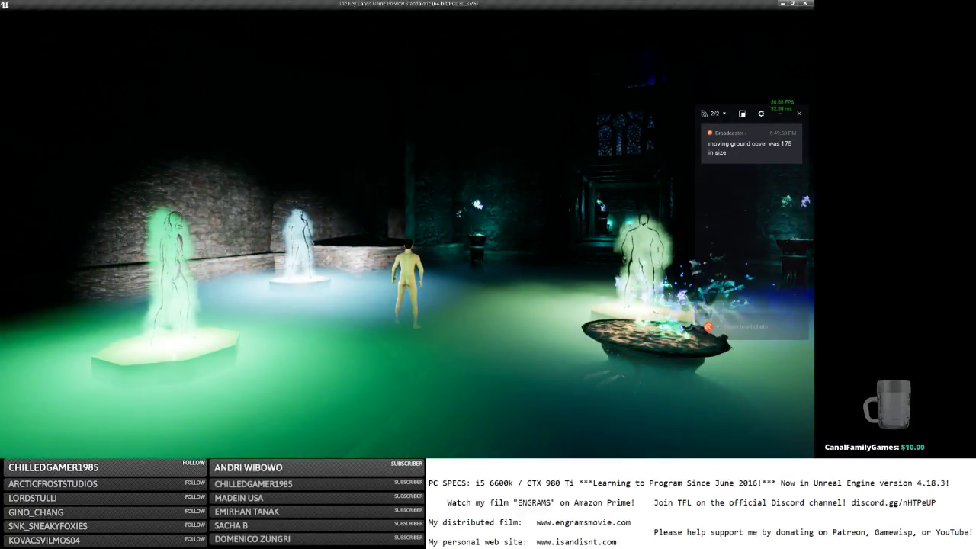
{"action": "key", "text": "w"}
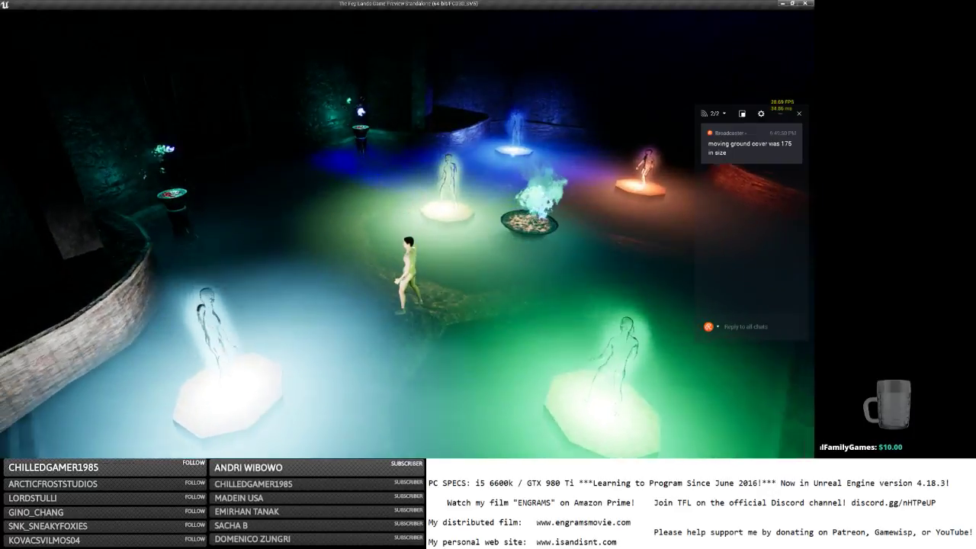
{"action": "key", "text": "w"}
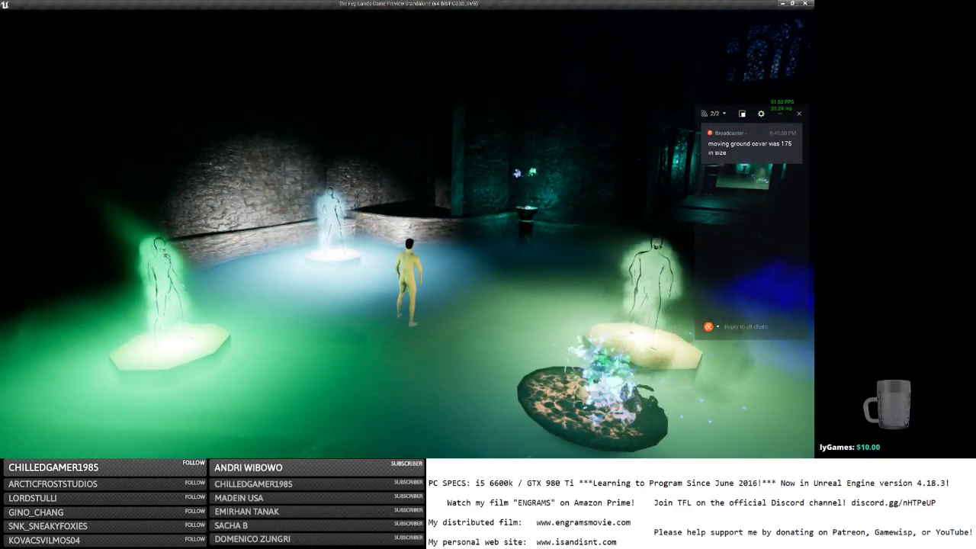
{"action": "key", "text": "d"}
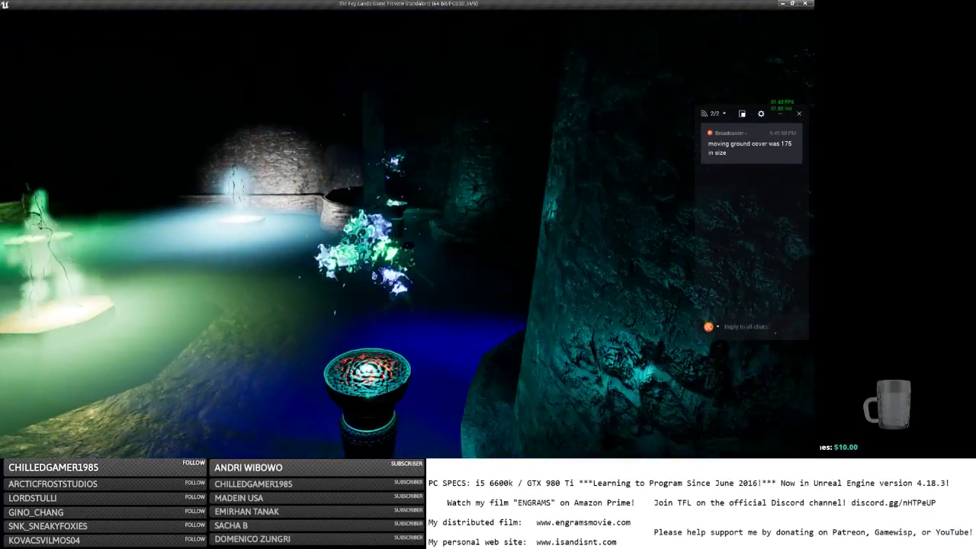
{"action": "key", "text": "w"}
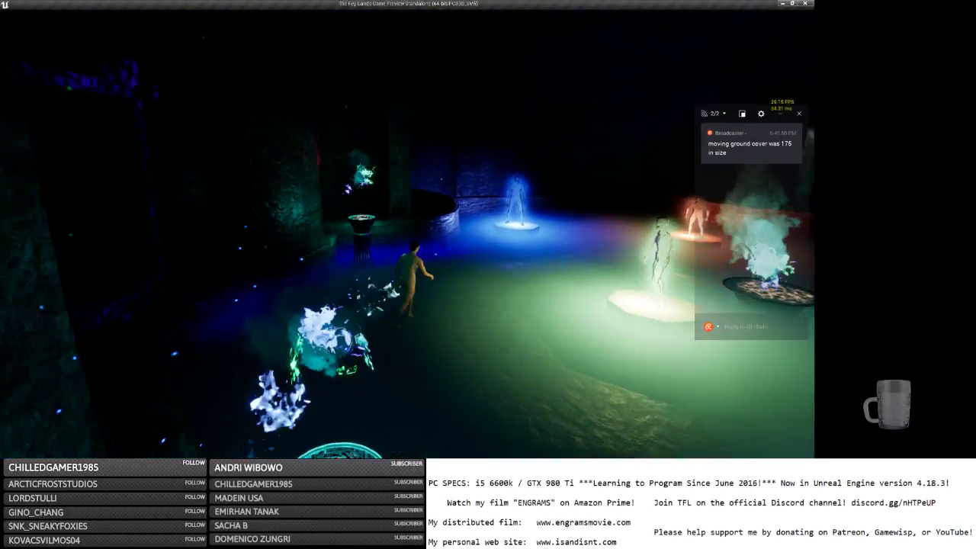
{"action": "key", "text": "a"}
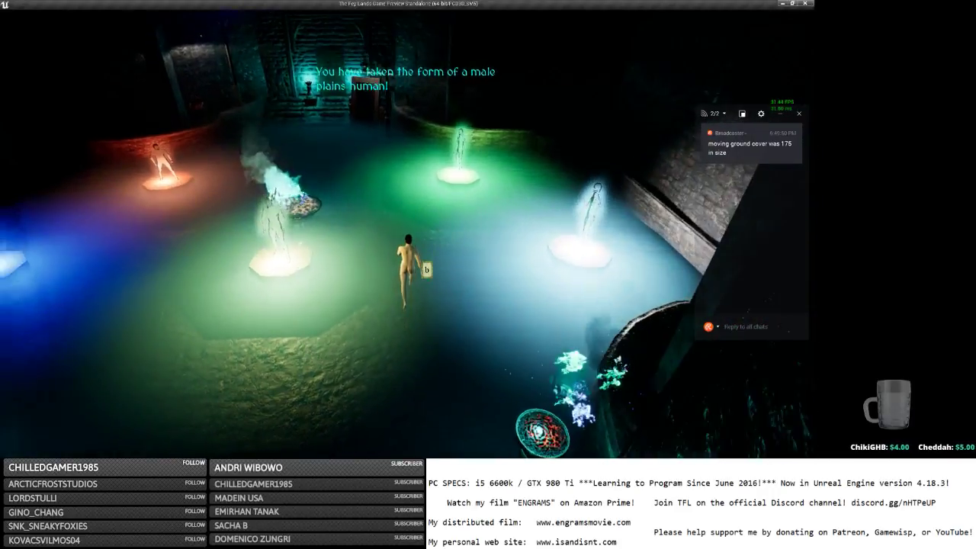
{"action": "key", "text": "w"}
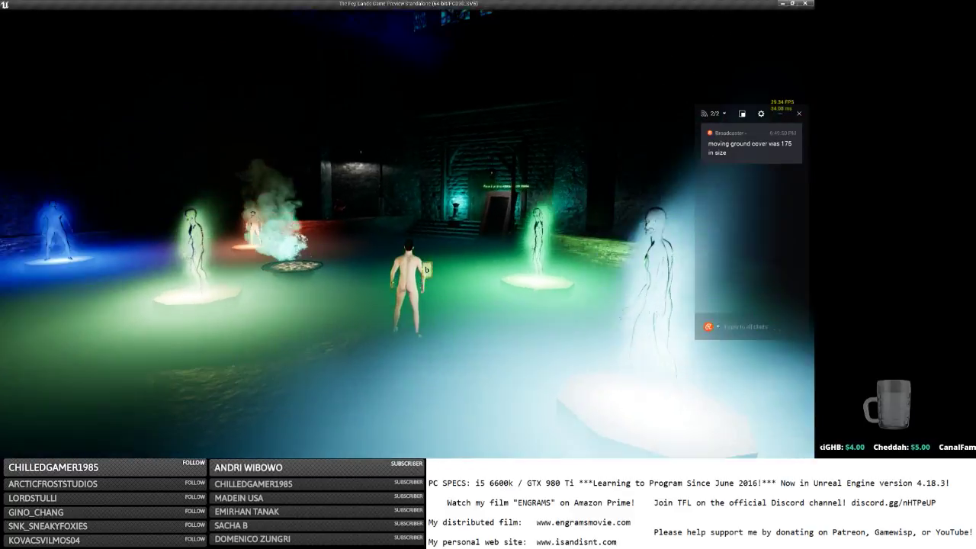
{"action": "key", "text": "space"}
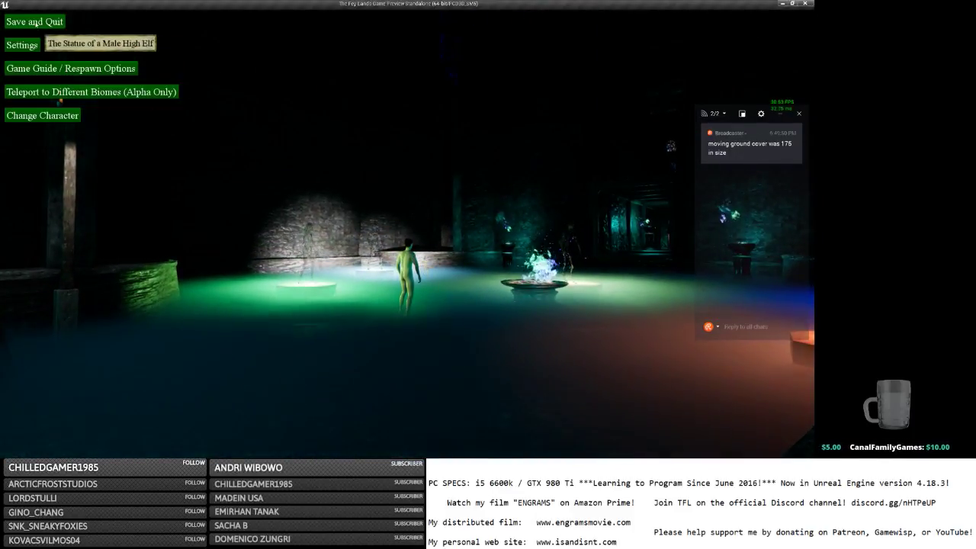
{"action": "left_click", "coordinate": [36, 23]}
{"action": "key", "text": "alt+Tab"}
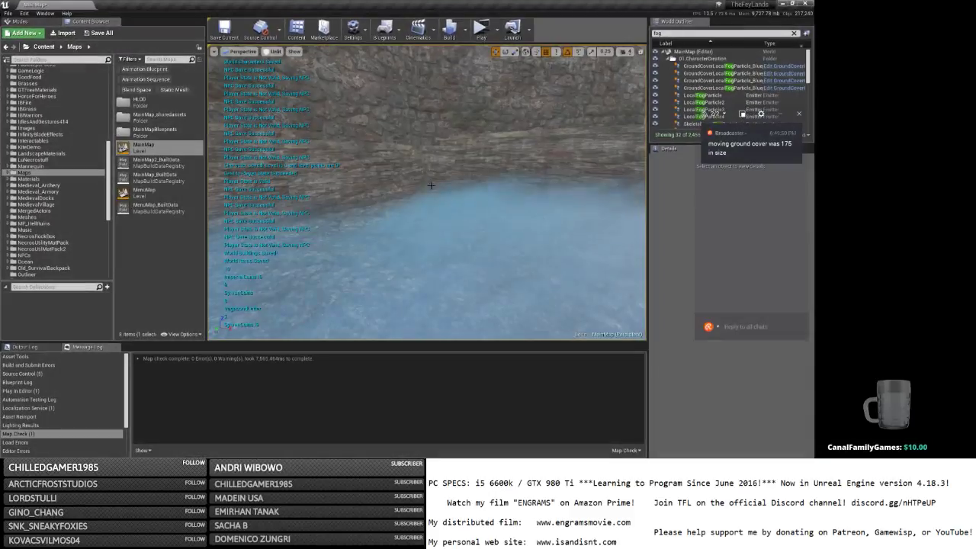
Lower the four GroundCover fog emitters from about Z 51271 to 51211, then launch a standalone play-test.
{"action": "left_click", "coordinate": [692, 88]}
{"action": "left_click", "coordinate": [694, 66], "text": "shift"}
{"action": "right_click_drag", "start_coordinate": [579, 137], "coordinate": [645, 122]}
{"action": "right_click_drag", "start_coordinate": [427, 190], "coordinate": [221, 196]}
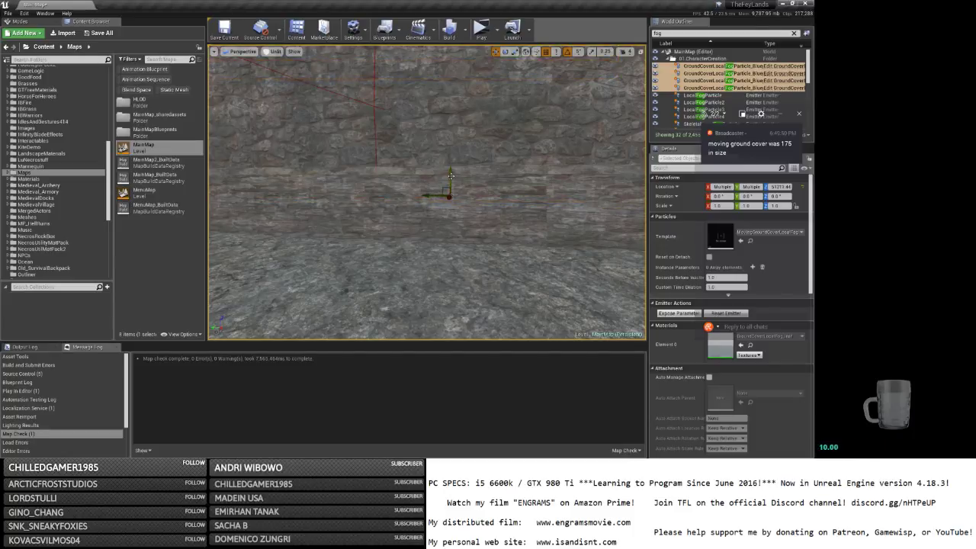
{"action": "left_click_drag", "start_coordinate": [451, 176], "coordinate": [450, 199]}
{"action": "right_click_drag", "start_coordinate": [451, 200], "coordinate": [346, 192]}
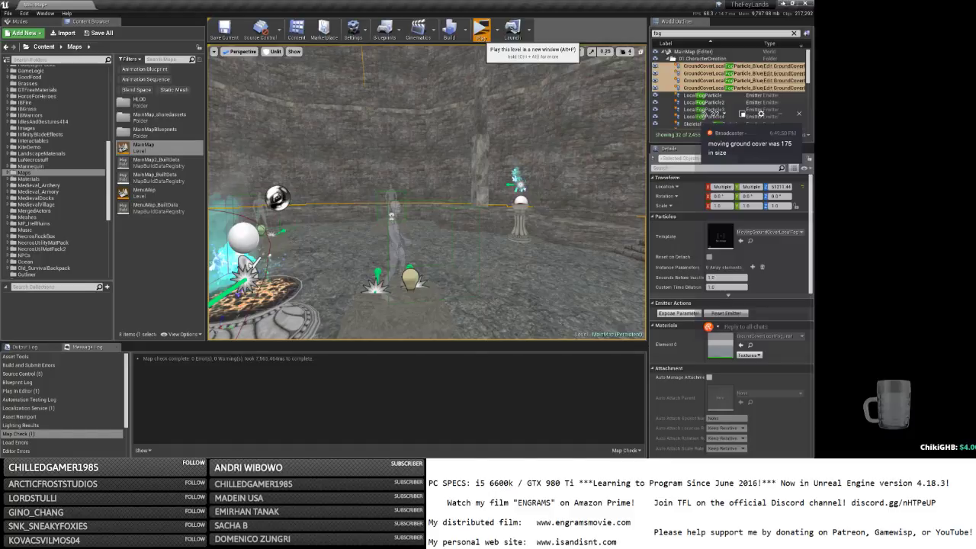
{"action": "left_click", "coordinate": [481, 29]}
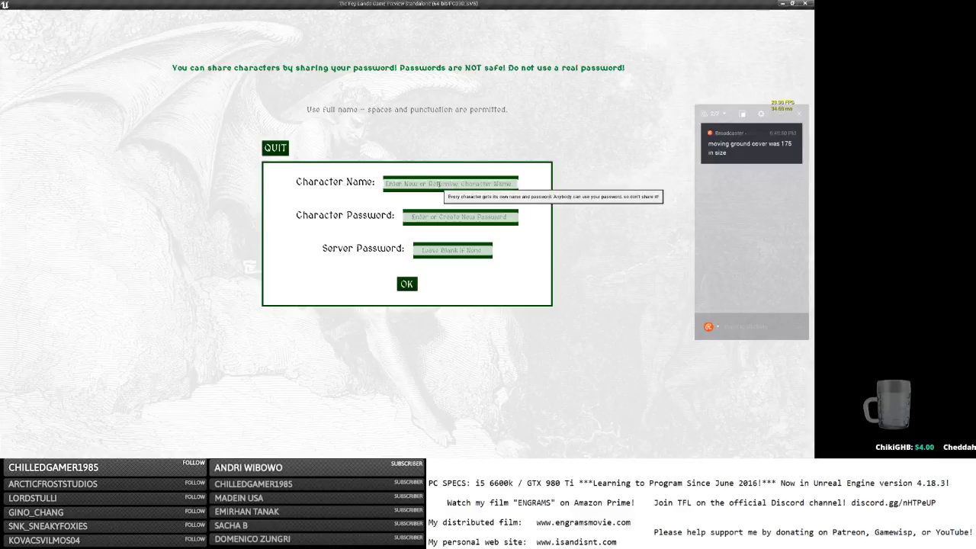
Log in and run forward into the statue hall, jumping and veering left past the fire.
{"action": "left_click", "coordinate": [407, 284]}
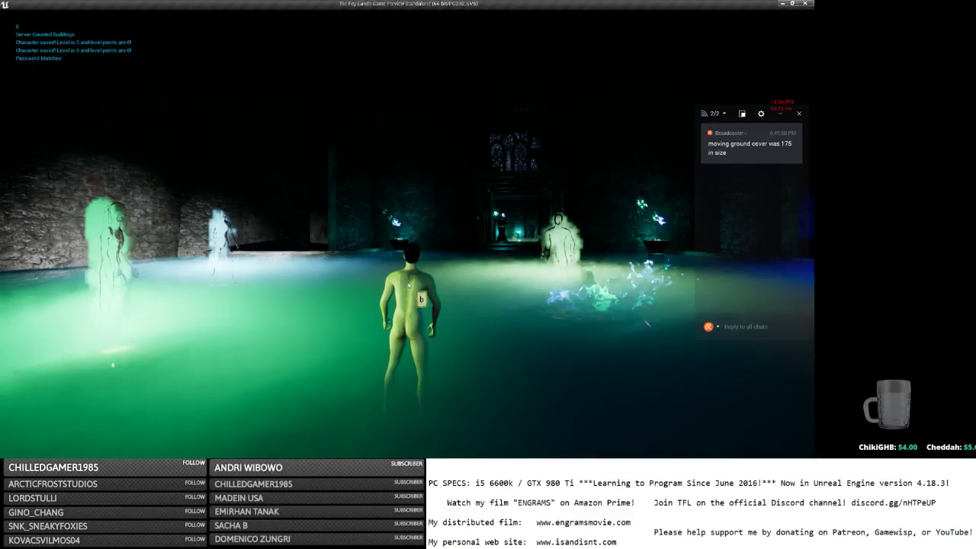
{"action": "left_click", "coordinate": [463, 222]}
{"action": "key", "text": "w"}
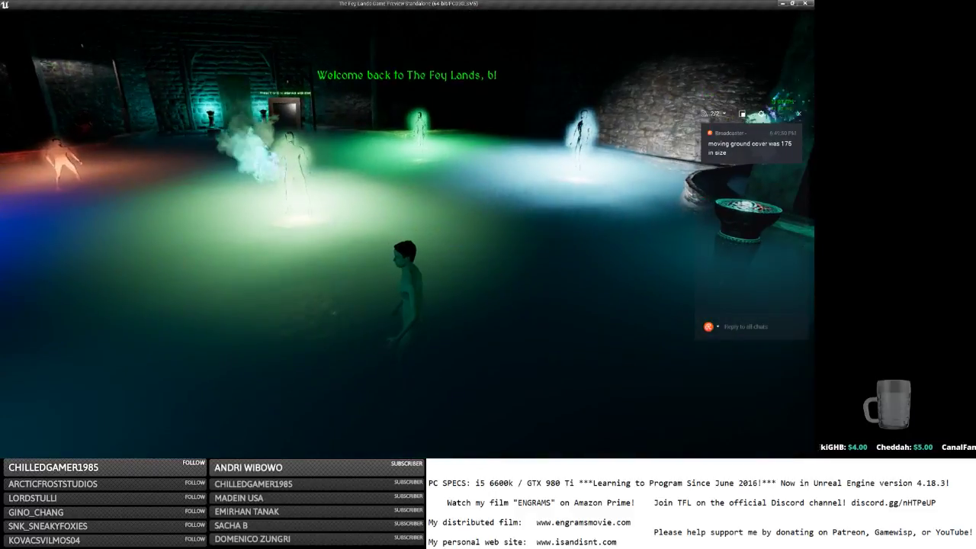
{"action": "key", "text": "w"}
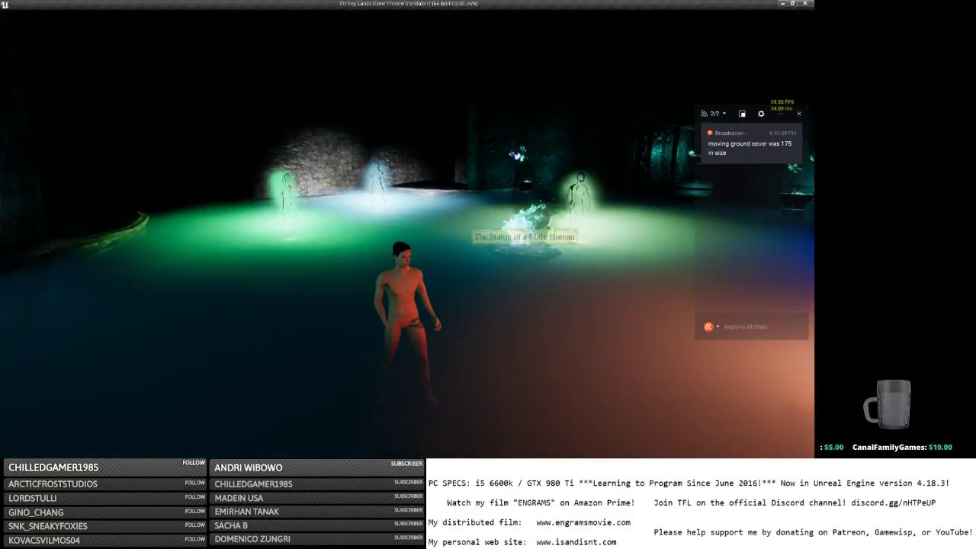
{"action": "scroll", "coordinate": [407, 234], "scroll_direction": "down", "scroll_amount": 6}
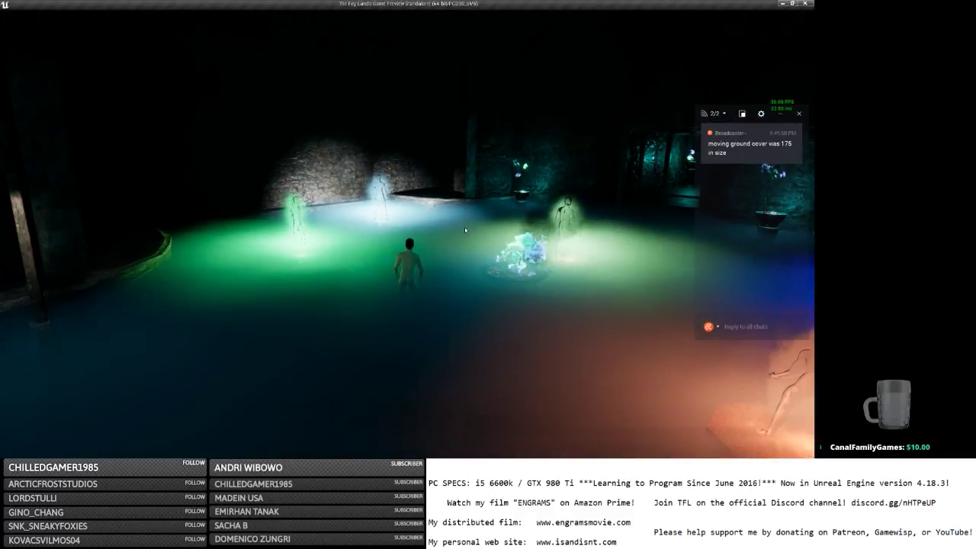
{"action": "key", "text": "space"}
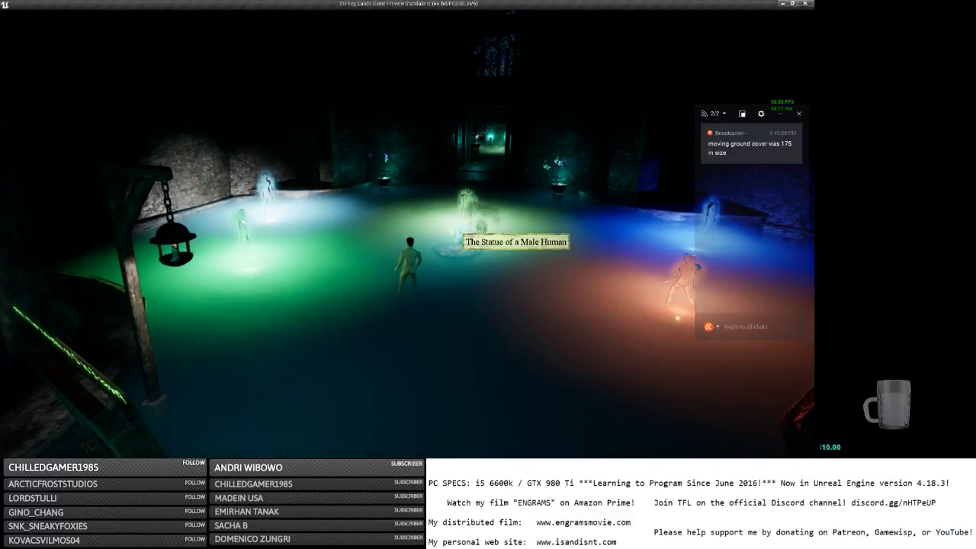
{"action": "key", "text": "a"}
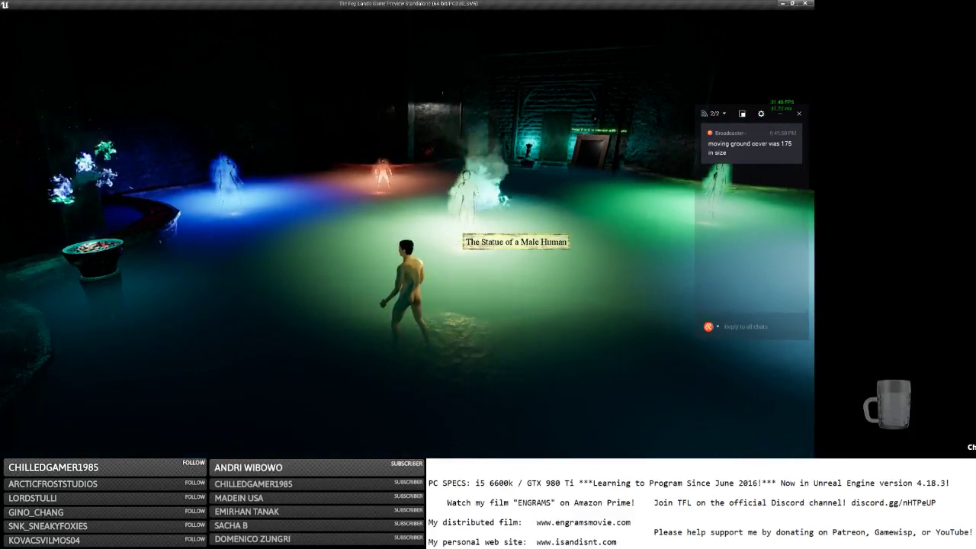
{"action": "key", "text": "w"}
View the coloured statue fog in first person and from far above, orbit the camera, then return to the editor.
{"action": "scroll", "coordinate": [408, 233], "scroll_direction": "down", "scroll_amount": 3}
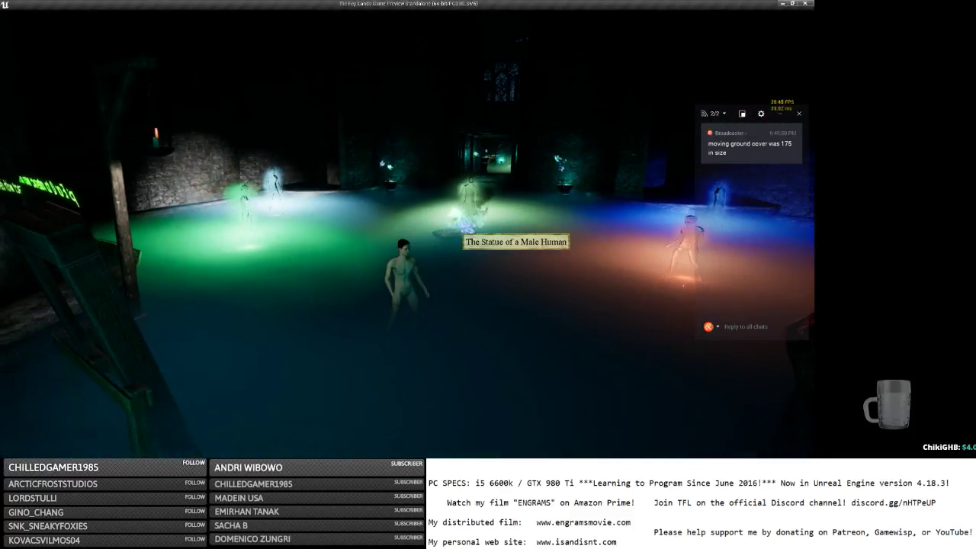
{"action": "scroll", "coordinate": [408, 234], "scroll_direction": "up", "scroll_amount": 5}
{"action": "key", "text": "w"}
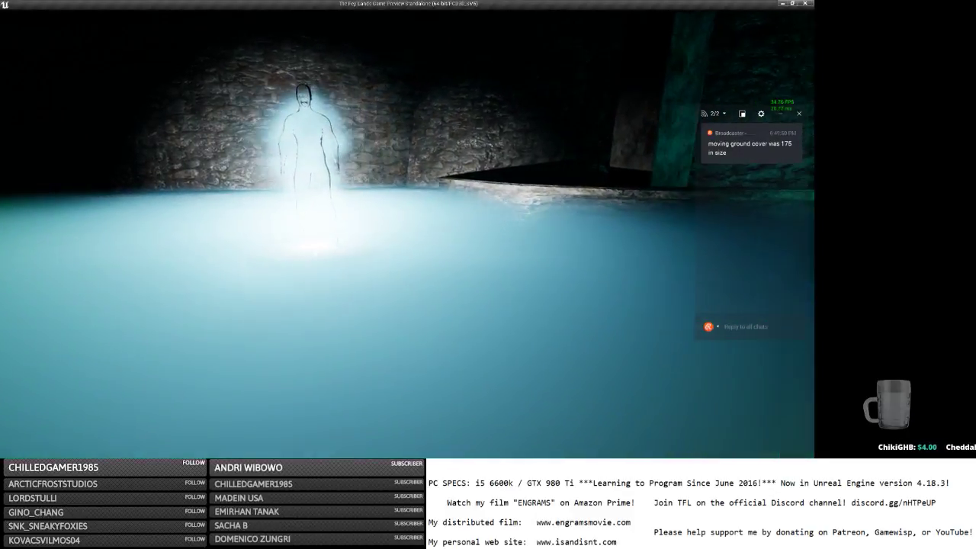
{"action": "scroll", "coordinate": [455, 228], "scroll_direction": "down", "scroll_amount": 5}
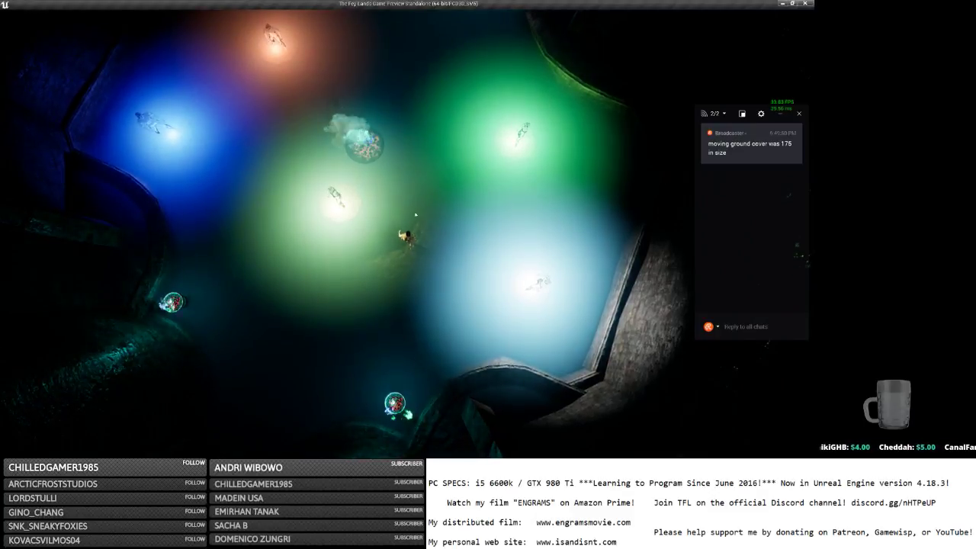
{"action": "scroll", "coordinate": [415, 216], "scroll_direction": "up", "scroll_amount": 3}
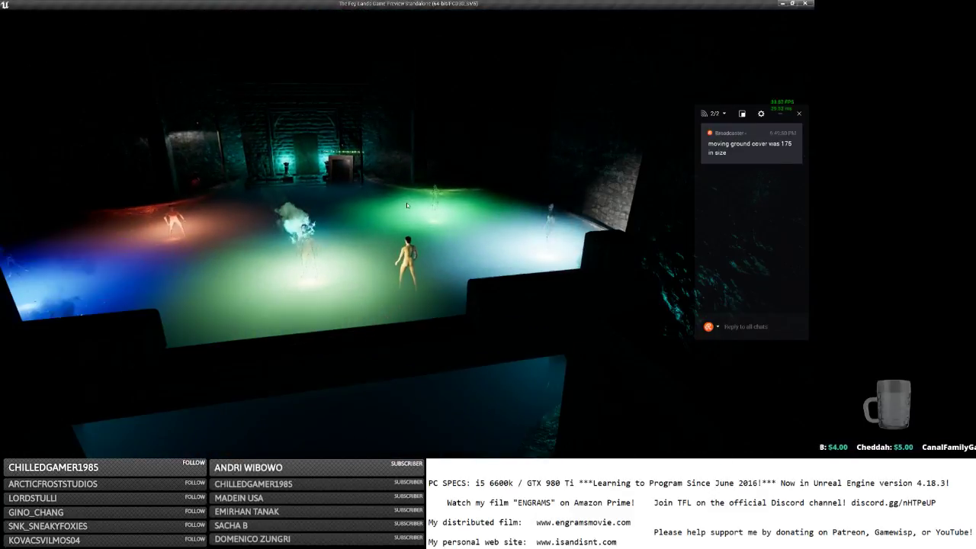
{"action": "scroll", "coordinate": [406, 204], "scroll_direction": "up", "scroll_amount": 4}
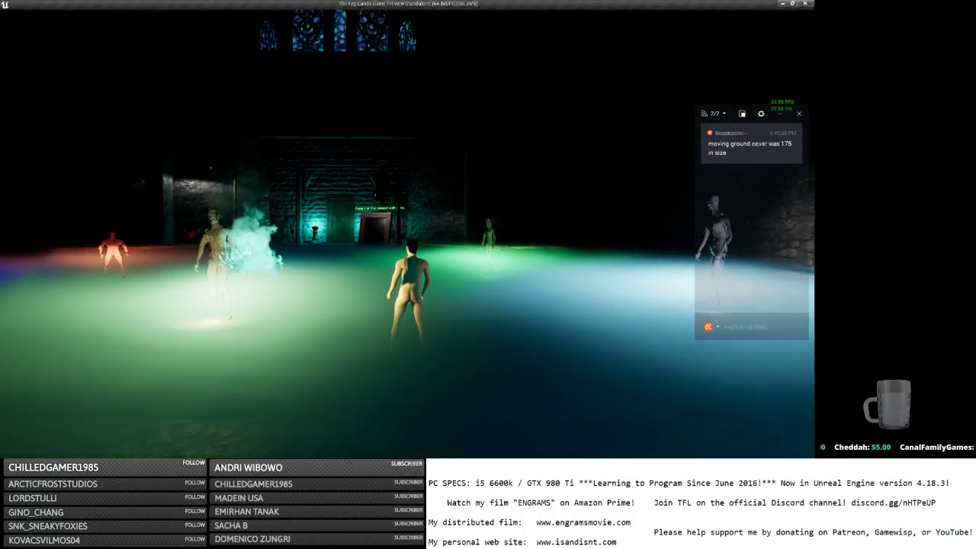
{"action": "right_click_drag", "start_coordinate": [406, 204], "coordinate": [403, 207]}
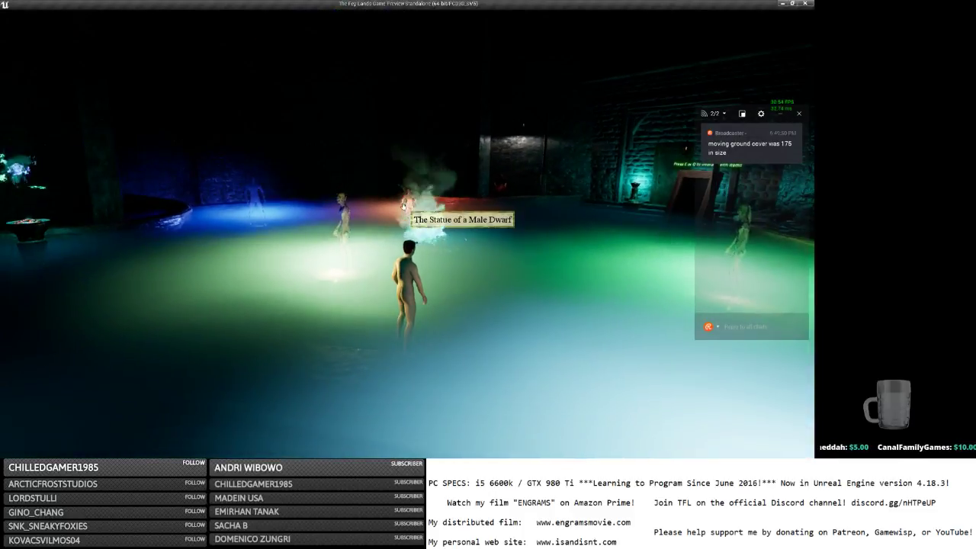
{"action": "key", "text": "alt+Tab"}
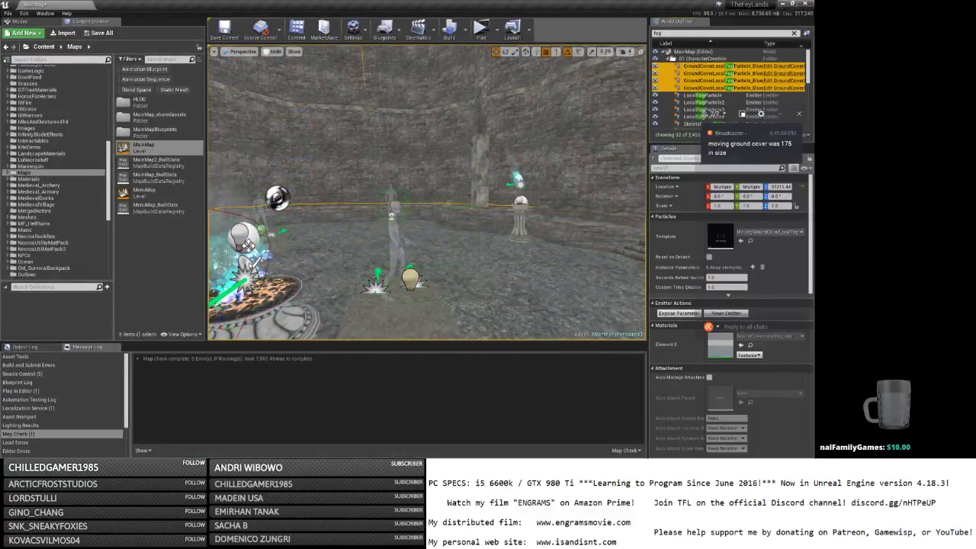
Turn the viewport toward another statue and launch MainMap as a standalone game.
{"action": "right_click_drag", "start_coordinate": [591, 94], "coordinate": [591, 94]}
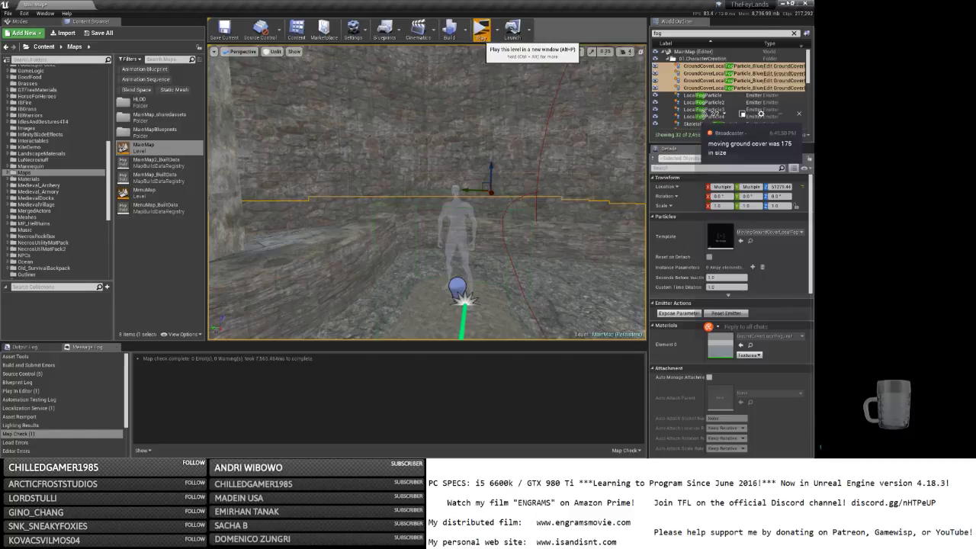
{"action": "left_click", "coordinate": [481, 31]}
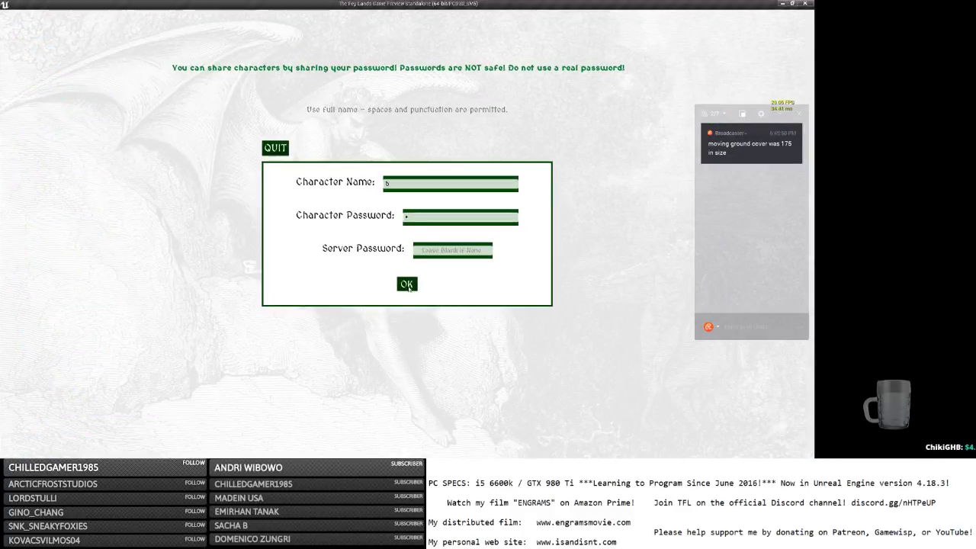
Log in and run the character across the misty hall toward the statues.
{"action": "left_click", "coordinate": [407, 285]}
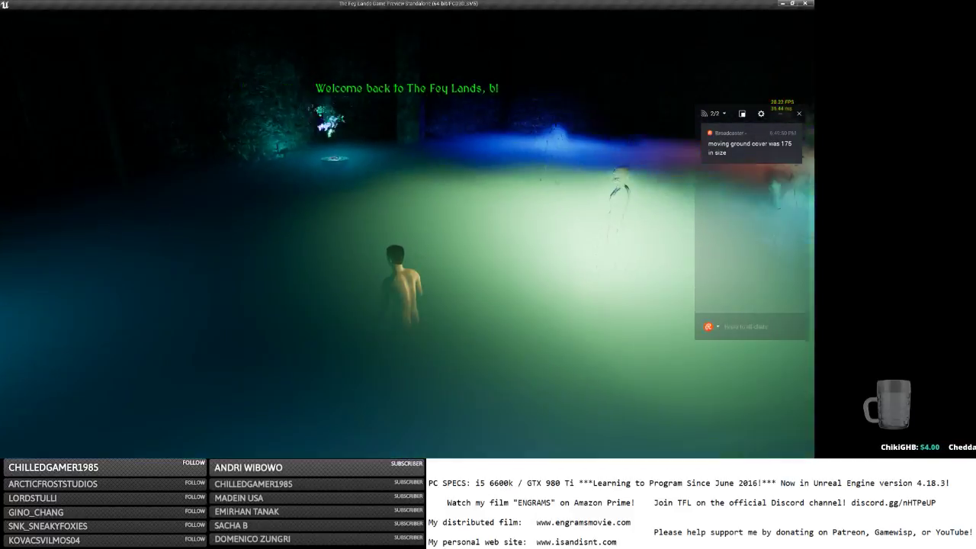
{"action": "key", "text": "w"}
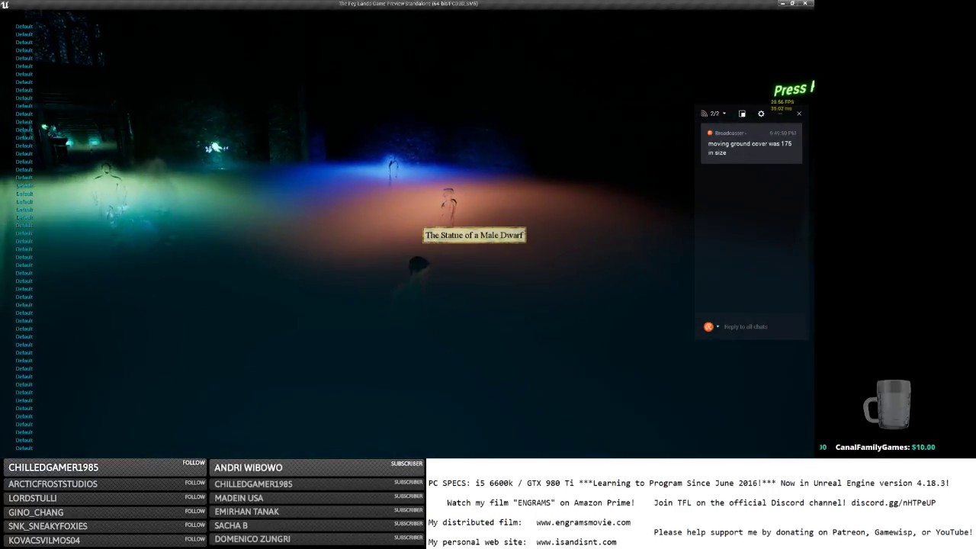
{"action": "key", "text": "a"}
{"action": "key", "text": "w"}
{"action": "key", "text": "w"}
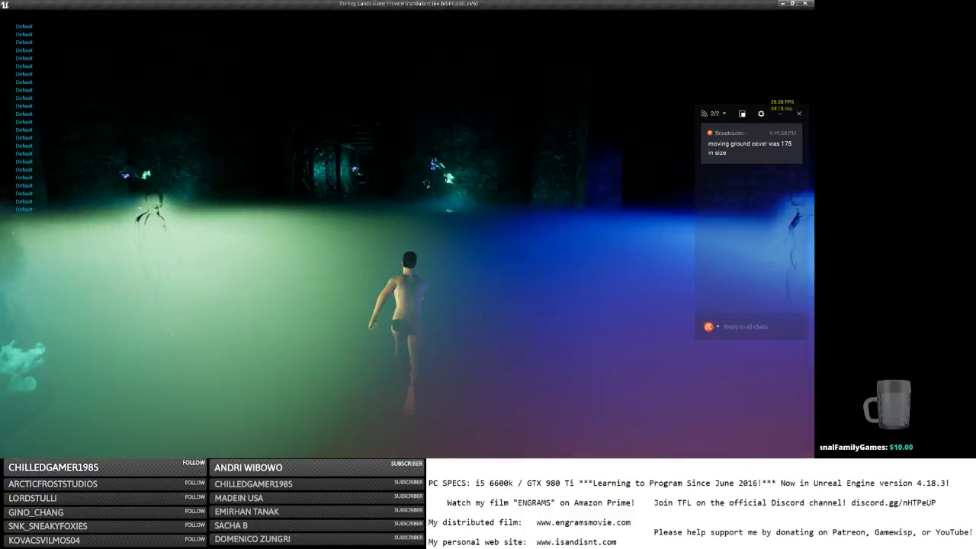
{"action": "key", "text": "w"}
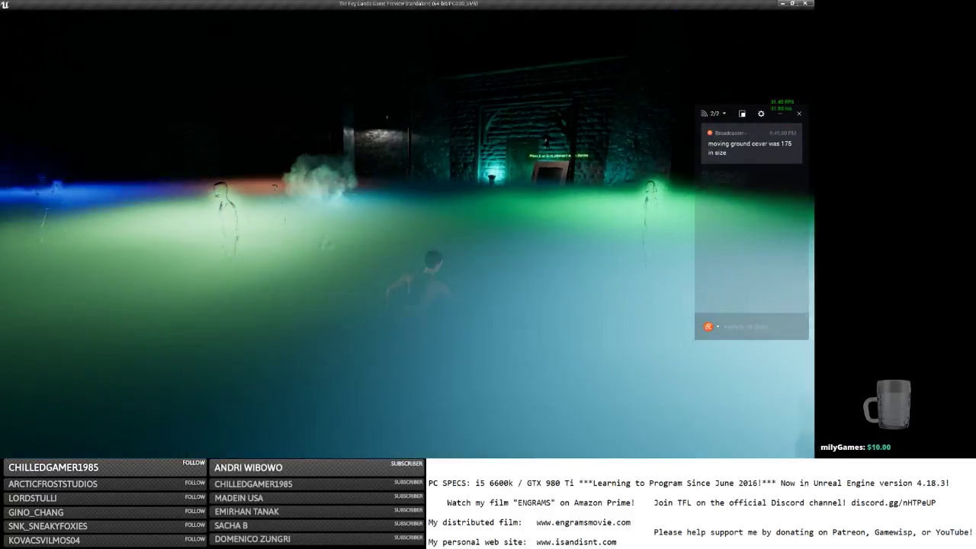
{"action": "key", "text": "w"}
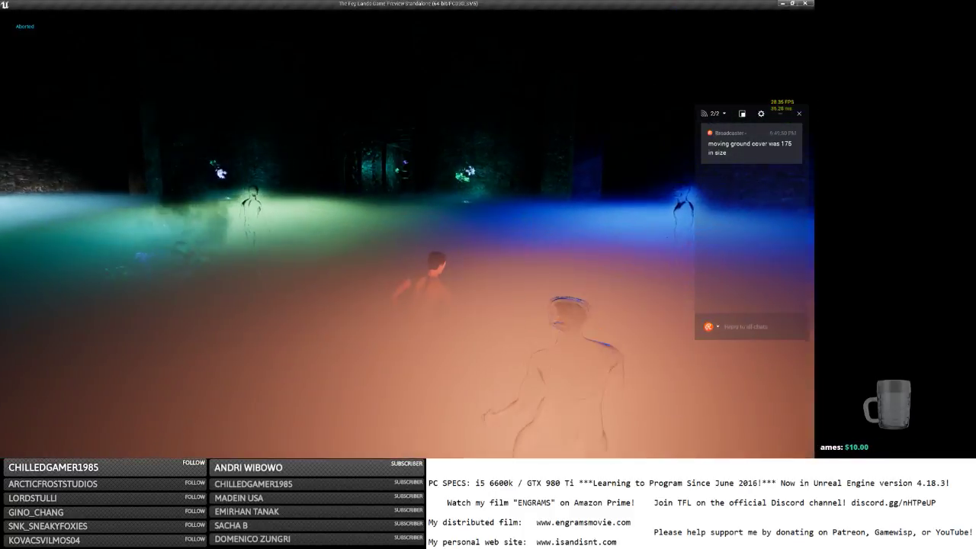
{"action": "key", "text": "d"}
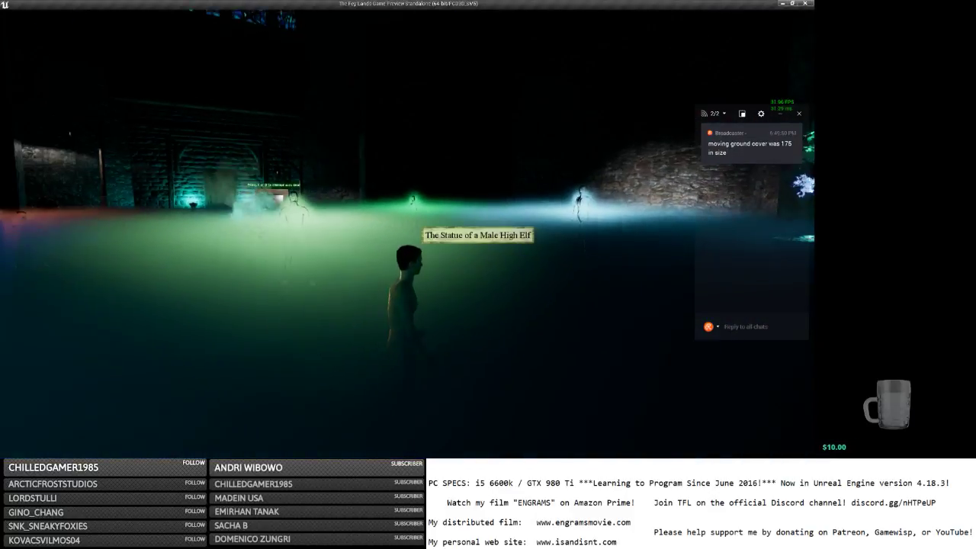
Orbit the camera while moving back and forth through the fog, then open the in-game menu.
{"action": "right_click_drag", "start_coordinate": [414, 222], "coordinate": [445, 215]}
{"action": "scroll", "coordinate": [444, 215], "scroll_direction": "down", "scroll_amount": 6}
{"action": "key", "text": "a"}
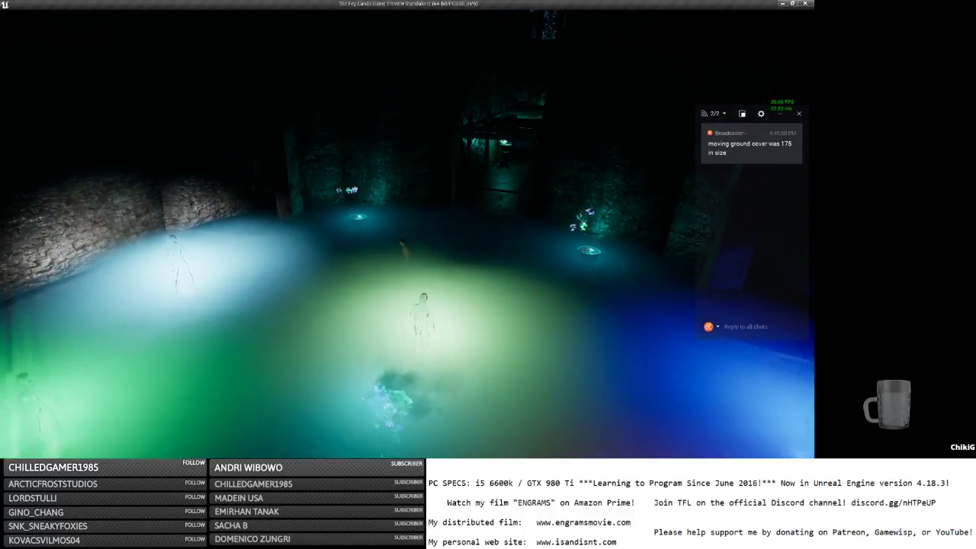
{"action": "key", "text": "s"}
{"action": "key", "text": "s"}
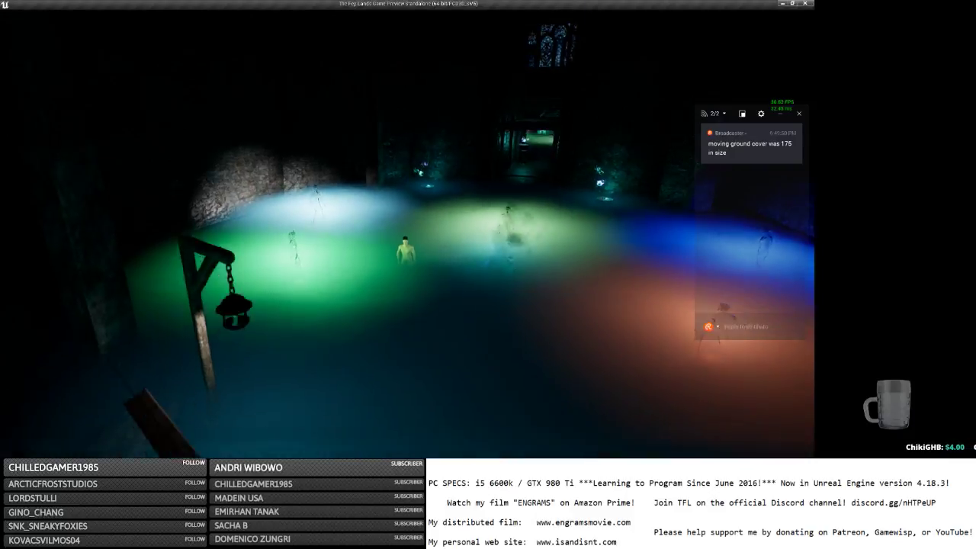
{"action": "right_click_drag", "start_coordinate": [427, 206], "coordinate": [428, 152]}
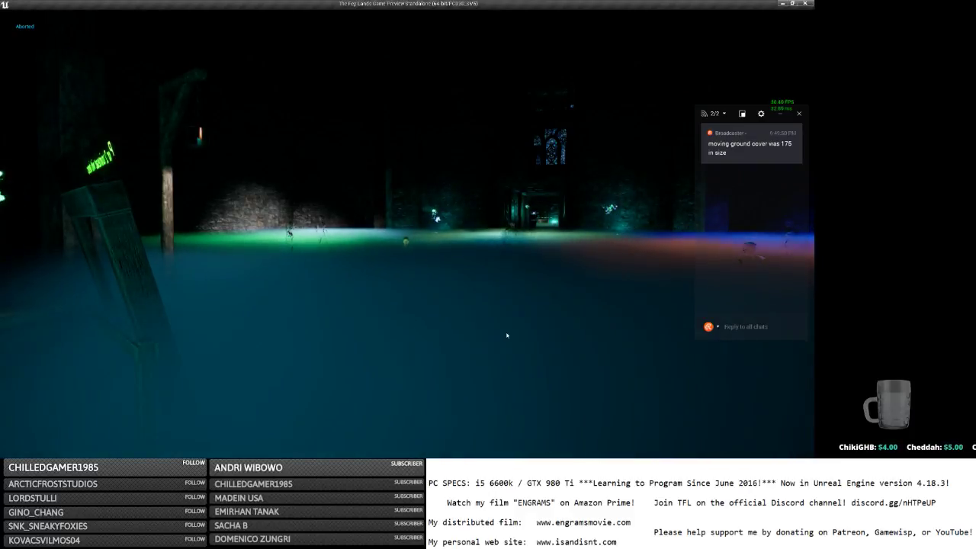
{"action": "right_click_drag", "start_coordinate": [452, 268], "coordinate": [455, 328]}
{"action": "key", "text": "w"}
{"action": "key", "text": "w"}
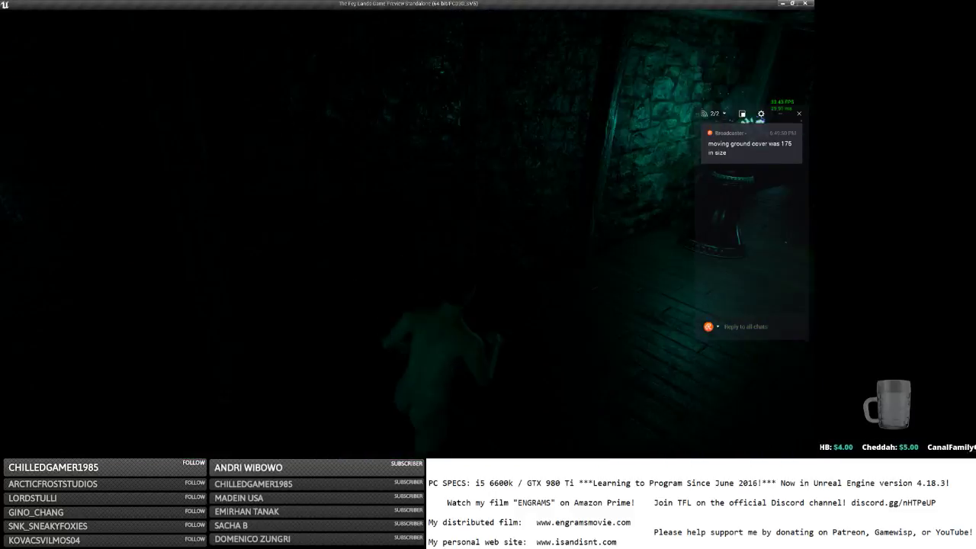
{"action": "key", "text": "w"}
{"action": "key", "text": "w"}
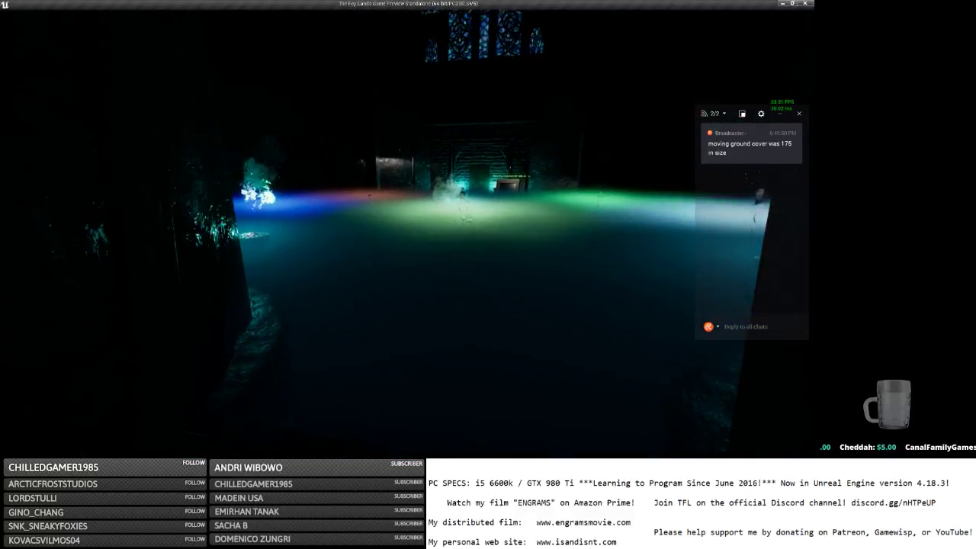
{"action": "key", "text": "w"}
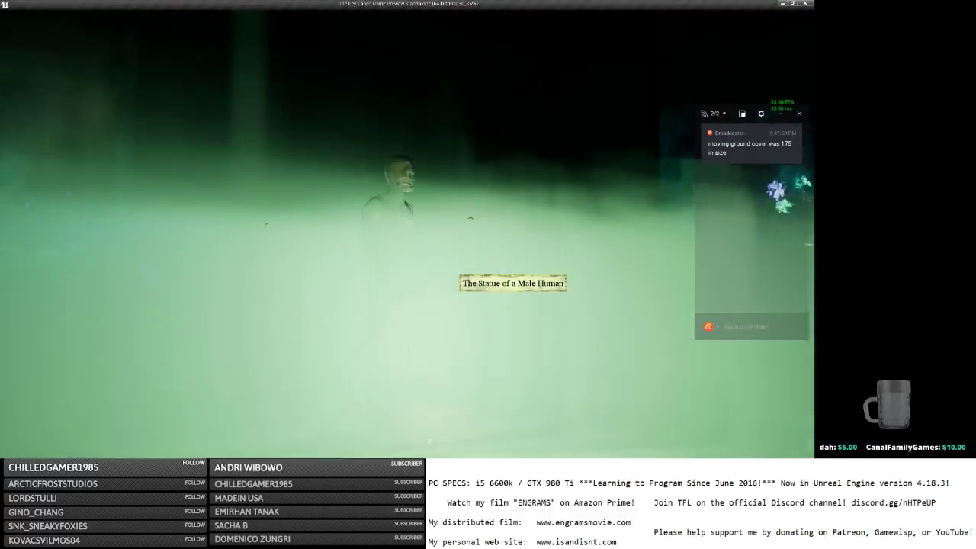
{"action": "right_click_drag", "start_coordinate": [451, 269], "coordinate": [510, 305]}
{"action": "scroll", "coordinate": [451, 269], "scroll_direction": "down", "scroll_amount": 5}
{"action": "right_click_drag", "start_coordinate": [451, 269], "coordinate": [336, 251]}
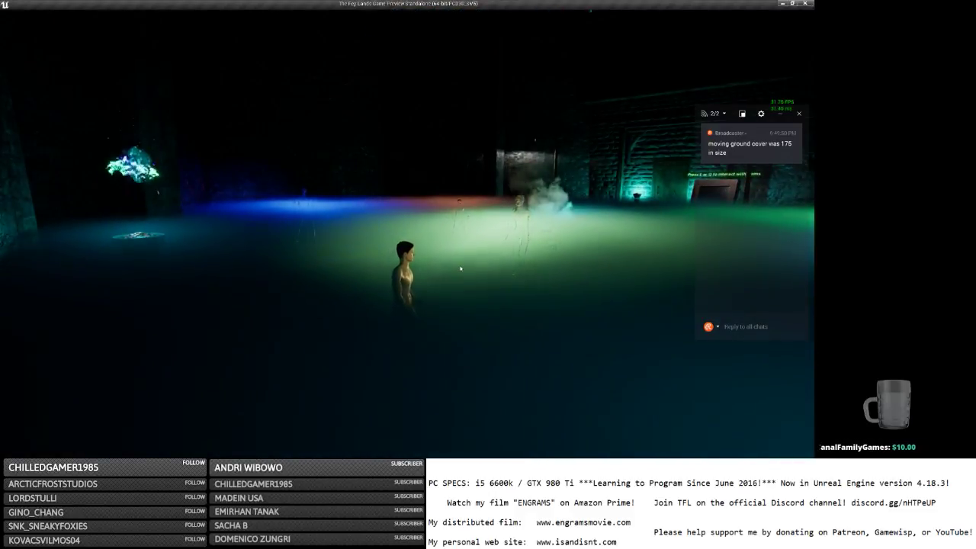
{"action": "key", "text": "Escape"}
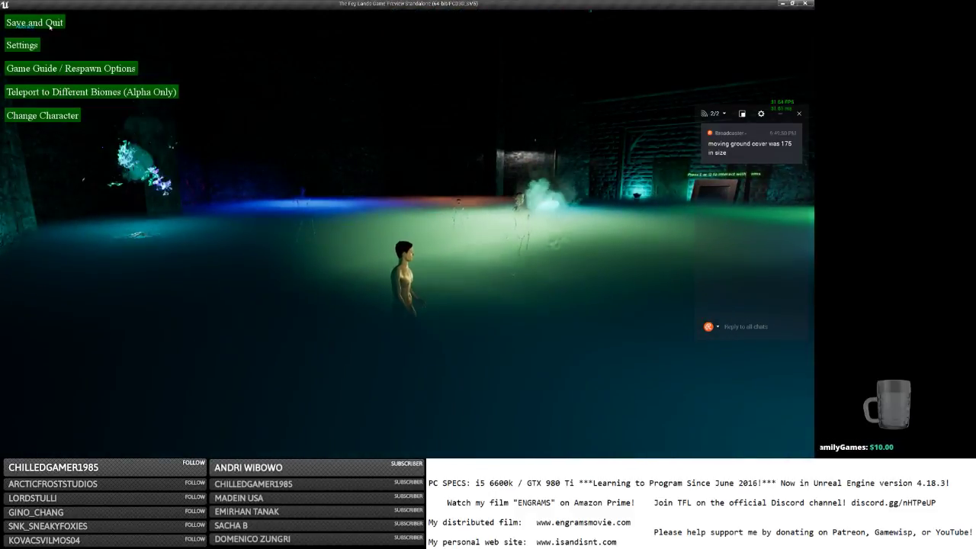
Save and quit the game, returning to the editor windows.
{"action": "left_click", "coordinate": [34, 22]}
{"action": "key", "text": "alt+Tab"}
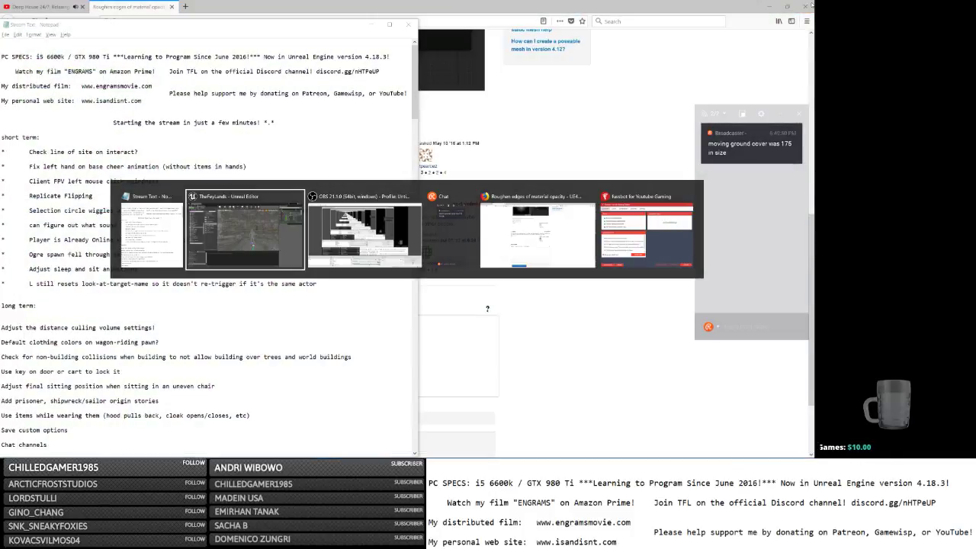
{"action": "key", "text": "alt+Tab"}
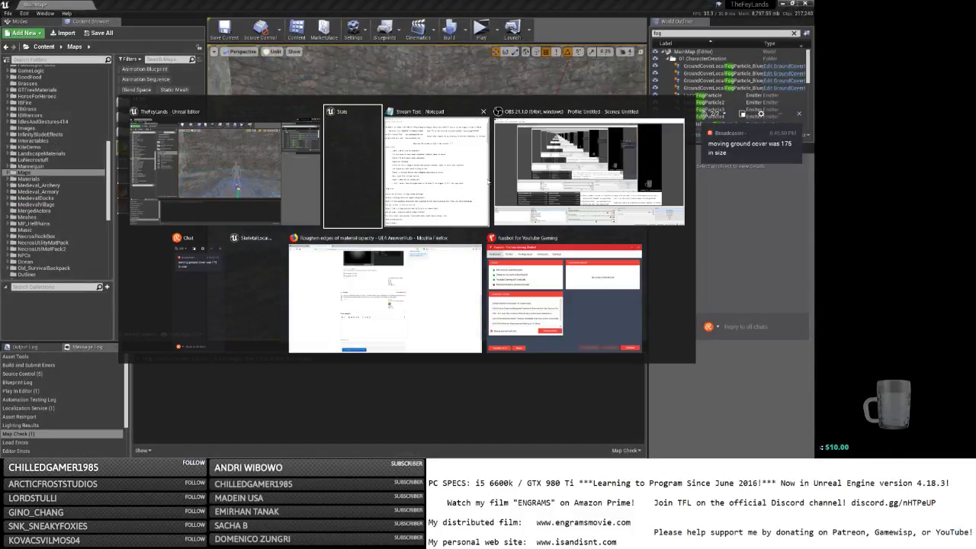
{"action": "key", "text": "alt+Tab"}
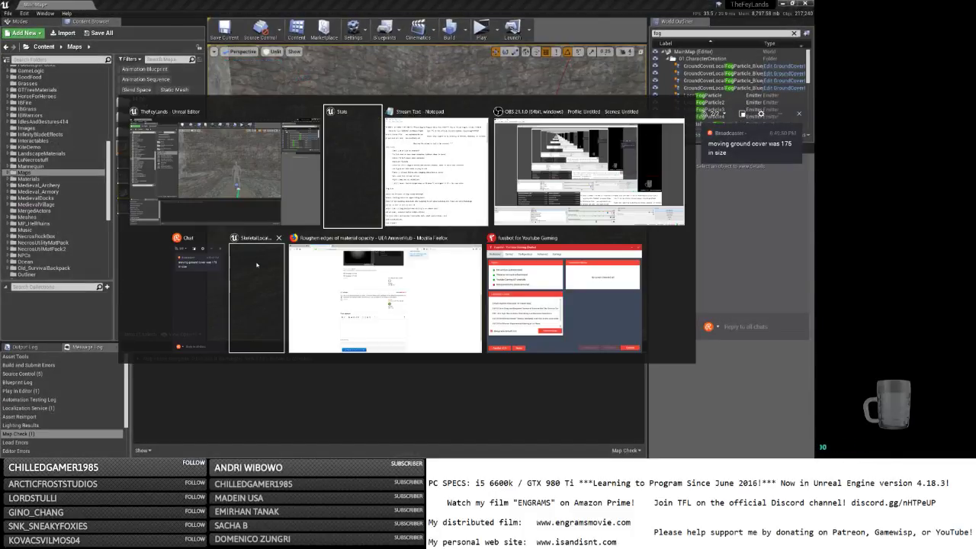
In Cascade, review MovingGroundCover's Initial Size module and save the particle system.
{"action": "left_click", "coordinate": [256, 264]}
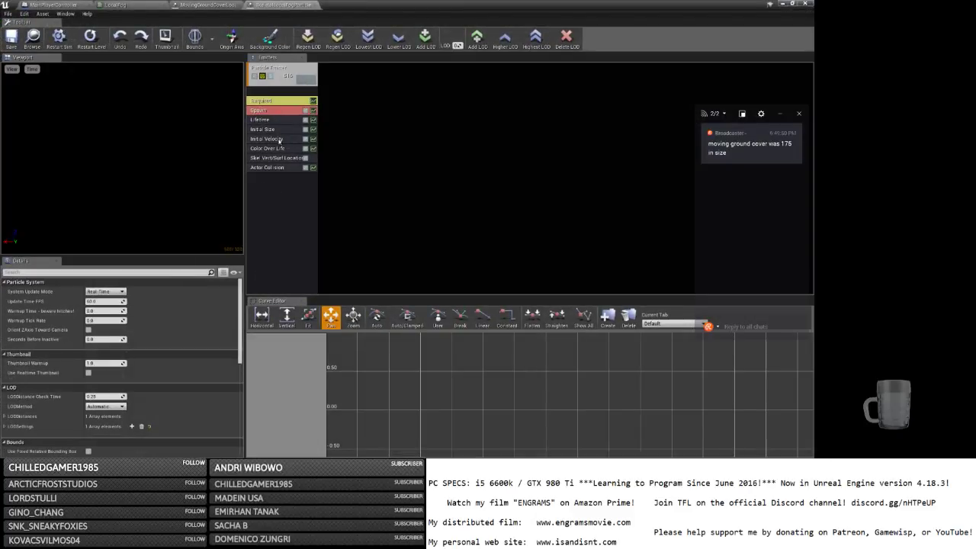
{"action": "left_click", "coordinate": [275, 130]}
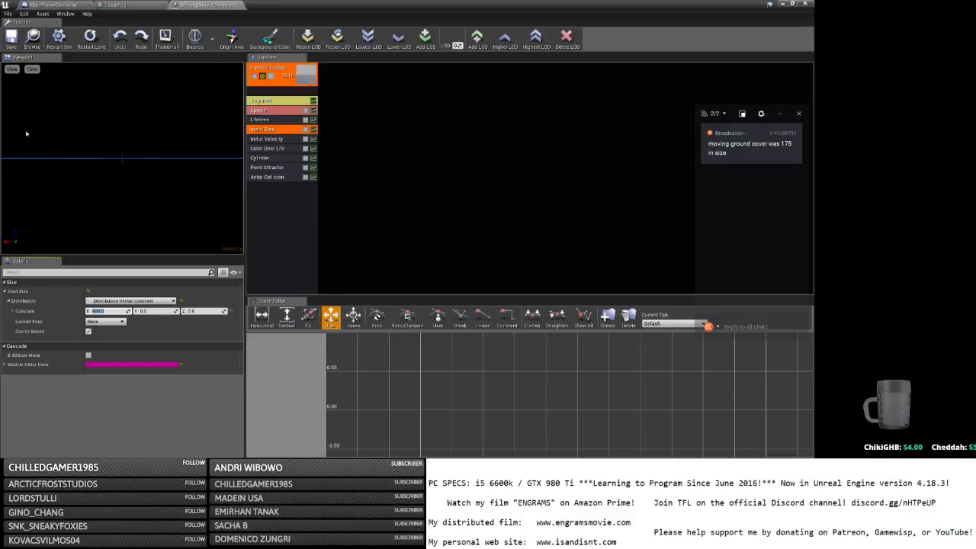
{"action": "left_click", "coordinate": [12, 39]}
Select and frame the four GroundCoverLocalFogParticle actors, then launch a Standalone Game.
{"action": "left_click", "coordinate": [783, 5]}
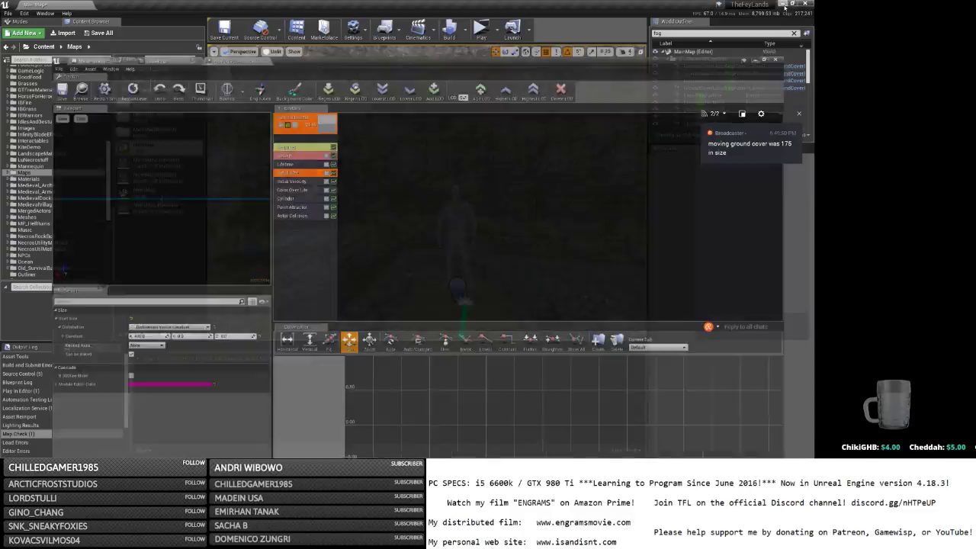
{"action": "right_click_drag", "start_coordinate": [393, 183], "coordinate": [553, 186]}
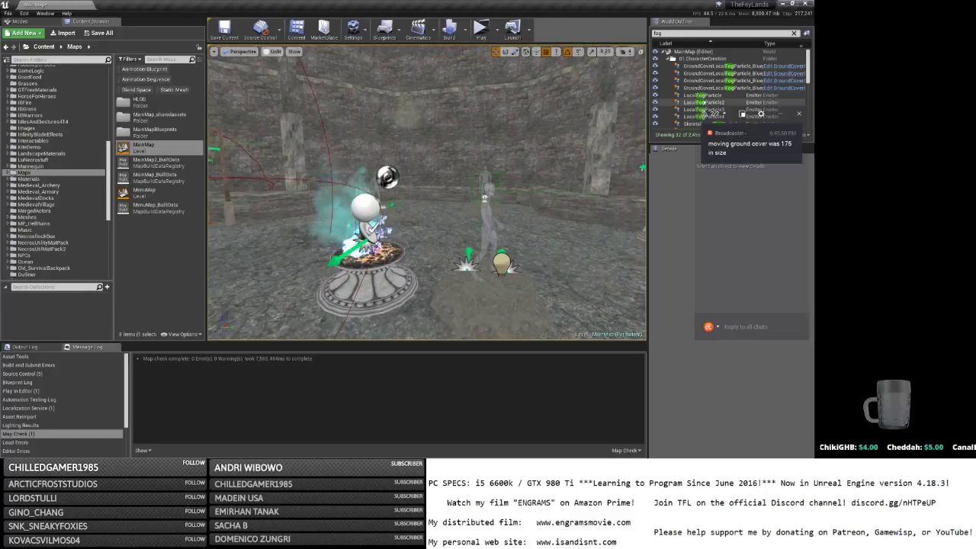
{"action": "left_click", "coordinate": [699, 88]}
{"action": "left_click", "coordinate": [698, 66], "text": "shift"}
{"action": "key", "text": "f"}
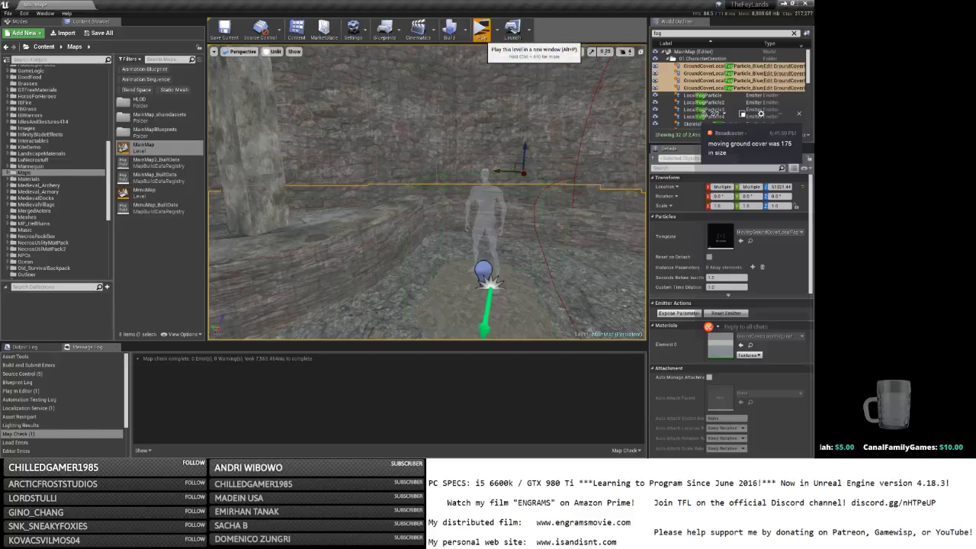
{"action": "left_click", "coordinate": [481, 31]}
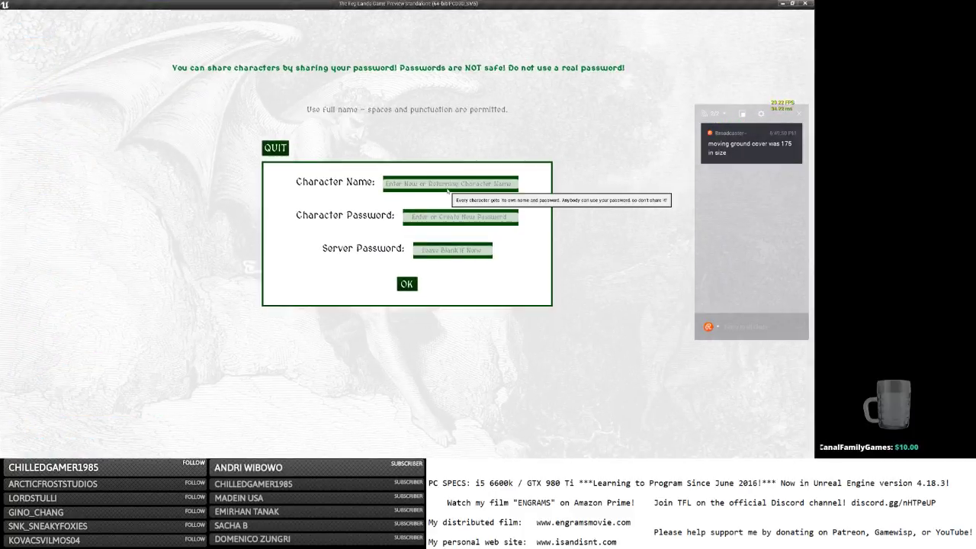
Log in and run through the fog past the green- and white-lit statues.
{"action": "left_click", "coordinate": [409, 283]}
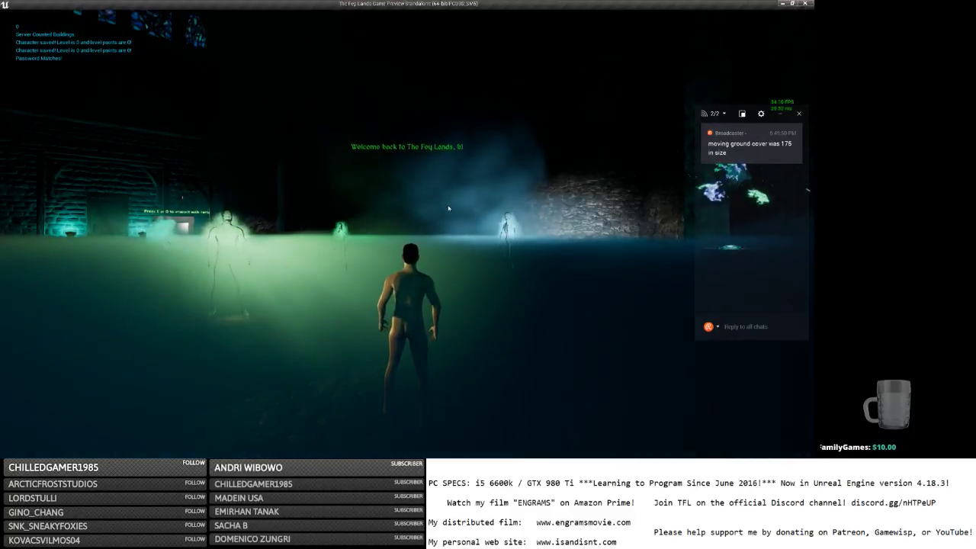
{"action": "key", "text": "w"}
{"action": "scroll", "coordinate": [449, 208], "scroll_direction": "down", "scroll_amount": 5}
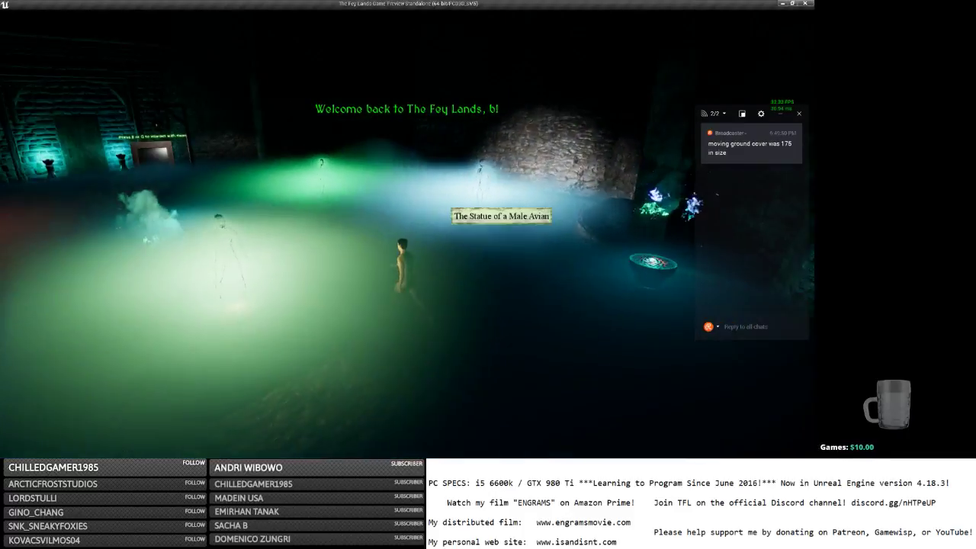
{"action": "key", "text": "w"}
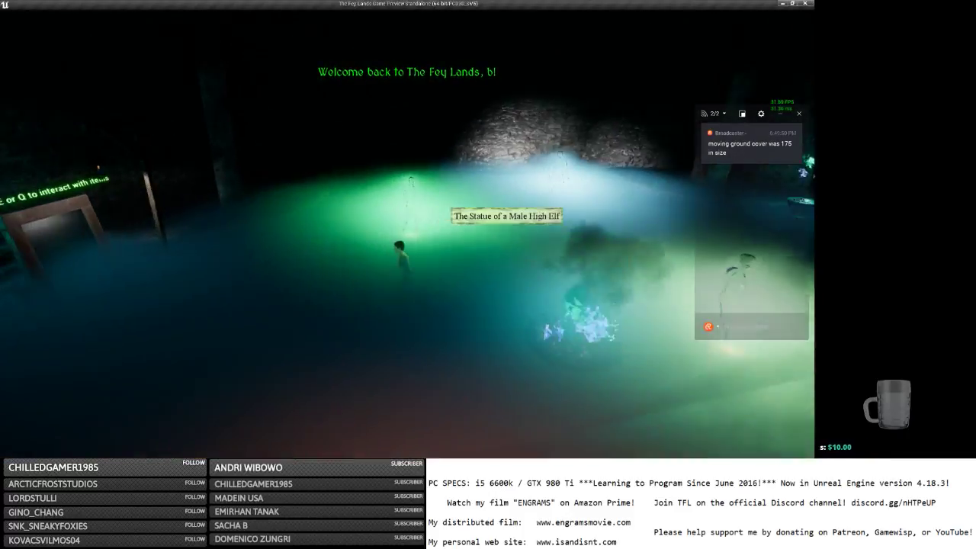
{"action": "key", "text": "s"}
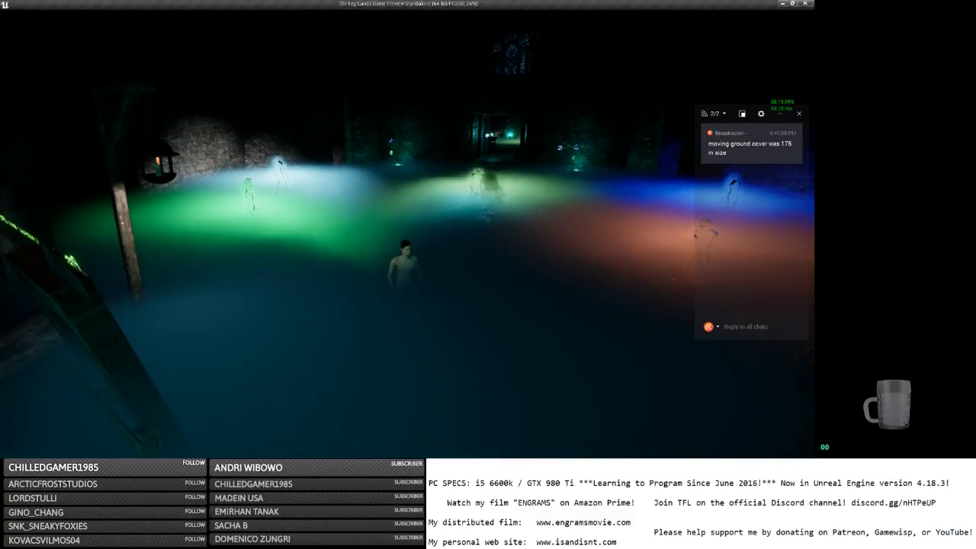
{"action": "key", "text": "w"}
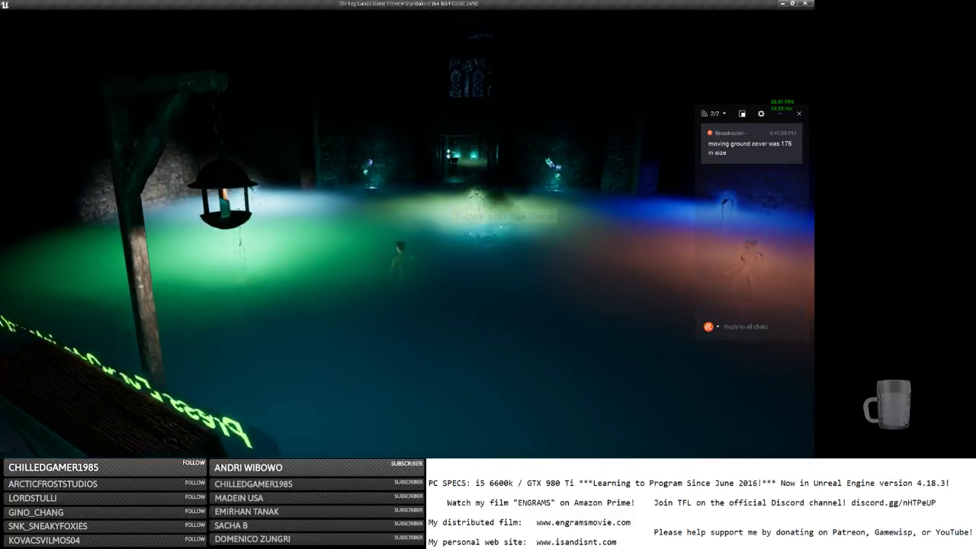
{"action": "key", "text": "w"}
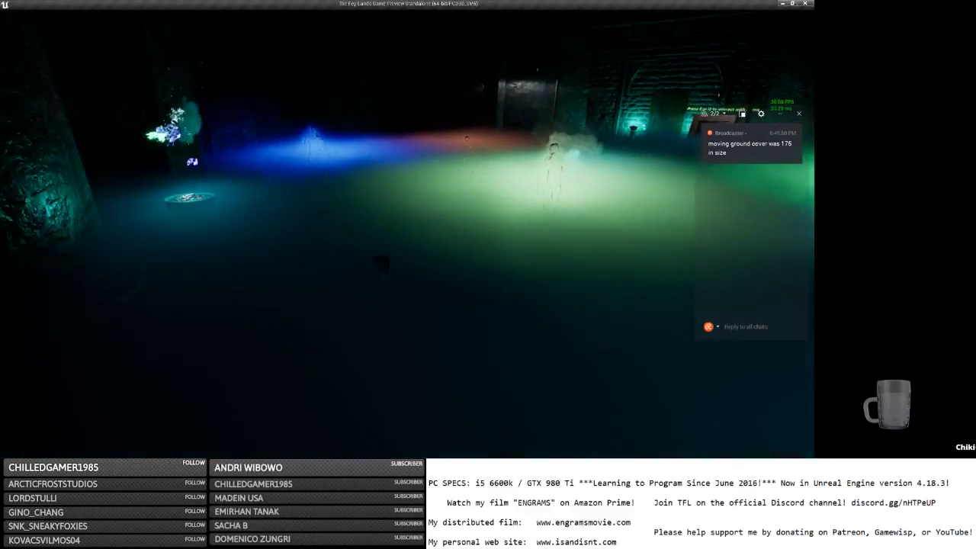
{"action": "key", "text": "w"}
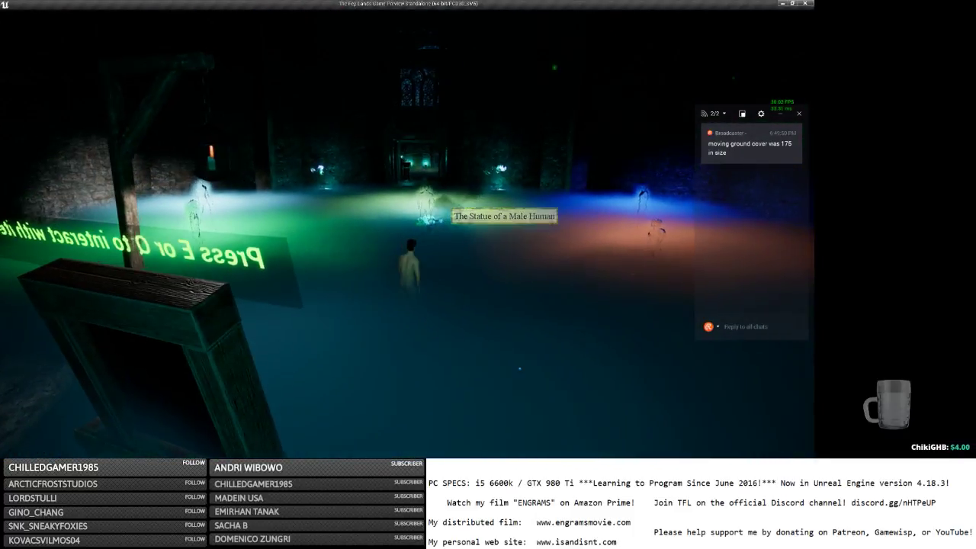
{"action": "key", "text": "w"}
{"action": "key", "text": "w"}
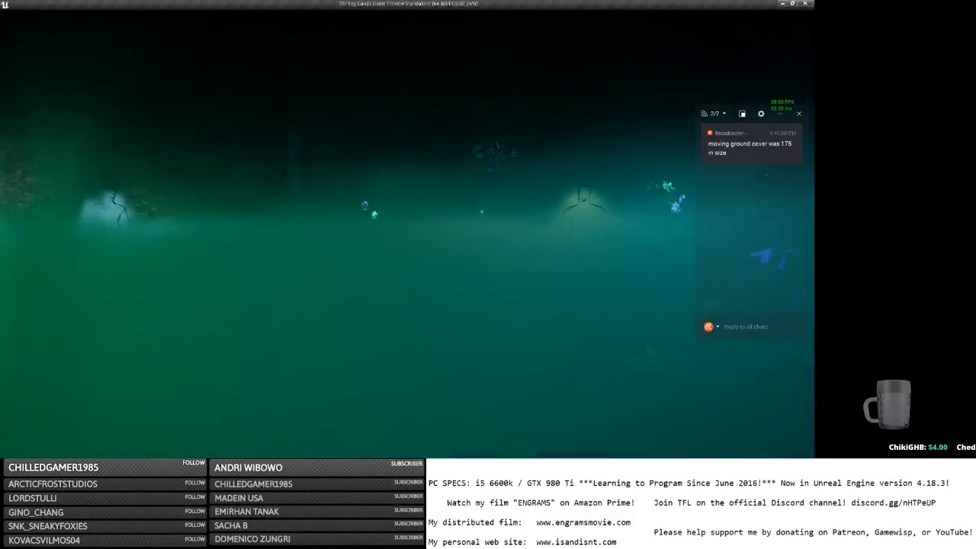
{"action": "key", "text": "w"}
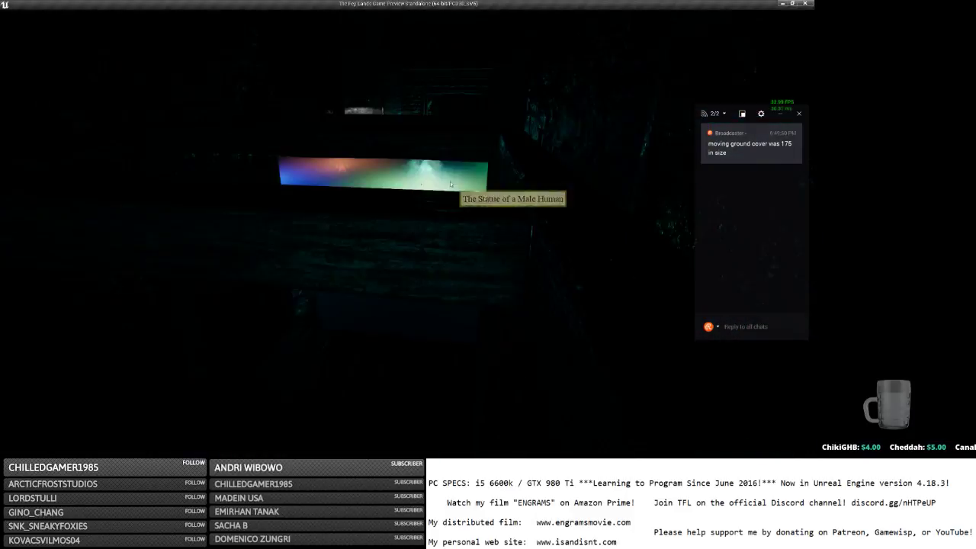
{"action": "key", "text": "w"}
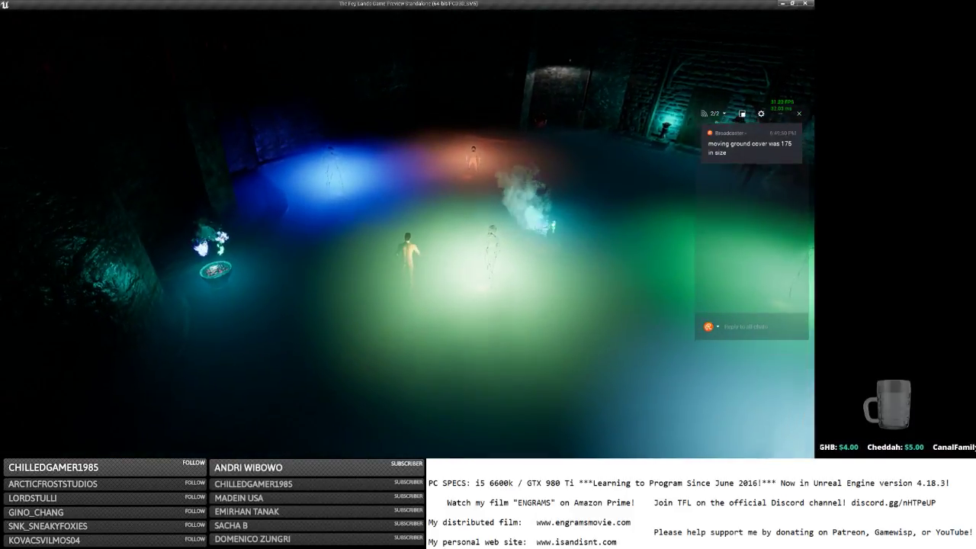
Show a statue's name and description, then head toward the green-lit elf statue.
{"action": "left_click", "coordinate": [371, 191]}
{"action": "right_click_drag", "start_coordinate": [371, 191], "coordinate": [503, 211]}
{"action": "scroll", "coordinate": [427, 200], "scroll_direction": "up", "scroll_amount": 5}
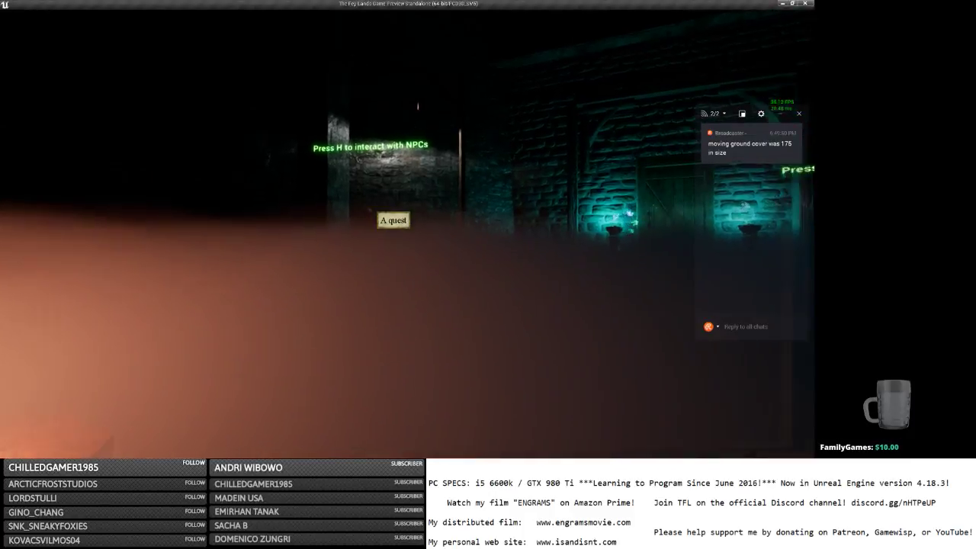
{"action": "key", "text": "w"}
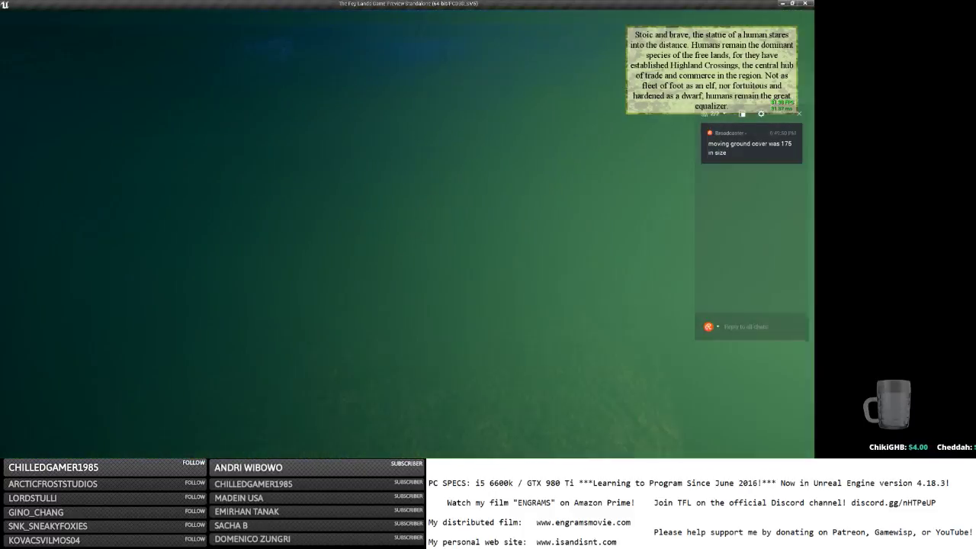
Walk through the corridor into the coloured hall, circling through the green and blue fog.
{"action": "key", "text": "s"}
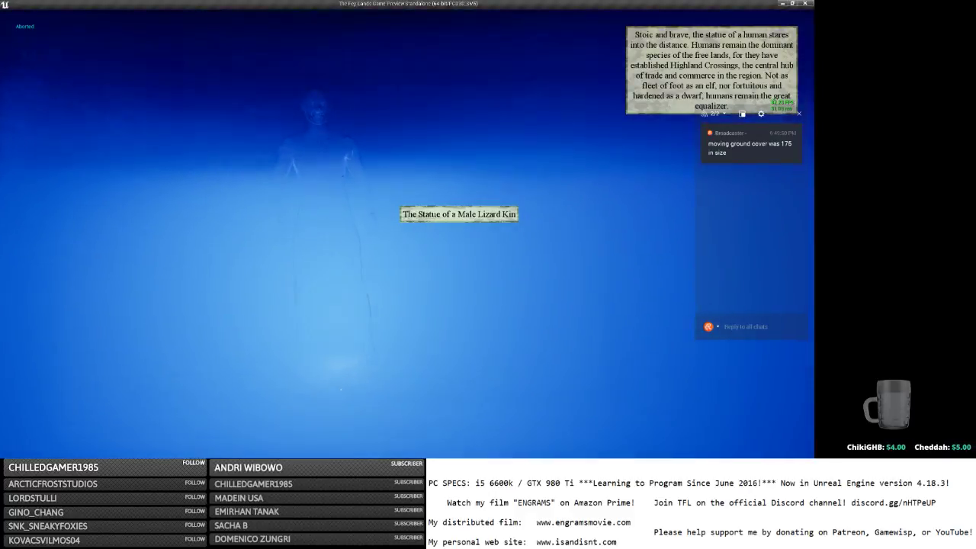
{"action": "scroll", "coordinate": [407, 234], "scroll_direction": "down", "scroll_amount": 5}
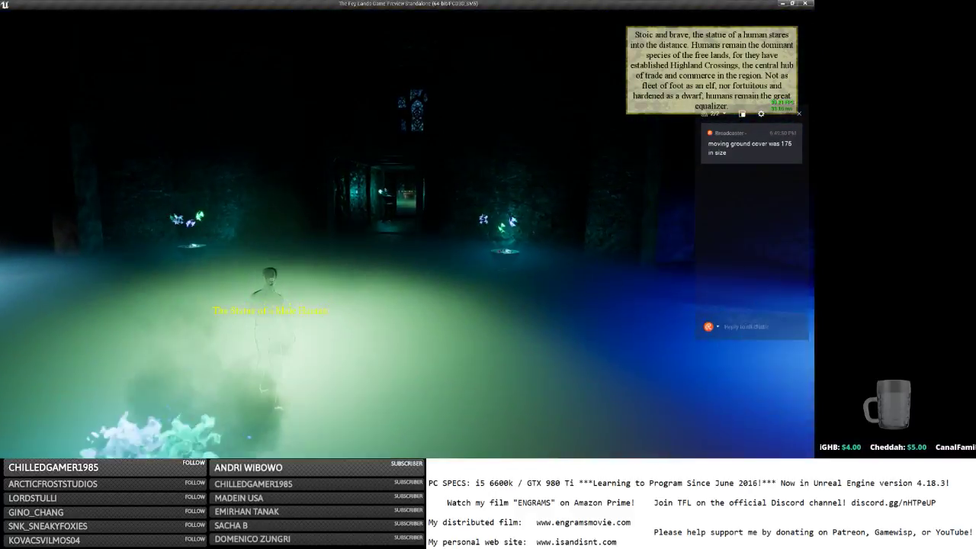
{"action": "key", "text": "w"}
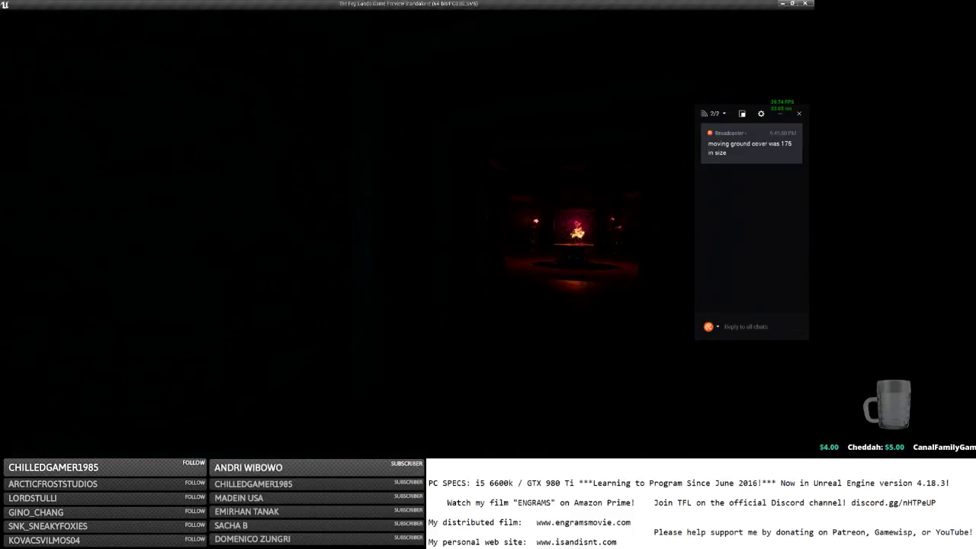
{"action": "key", "text": "w"}
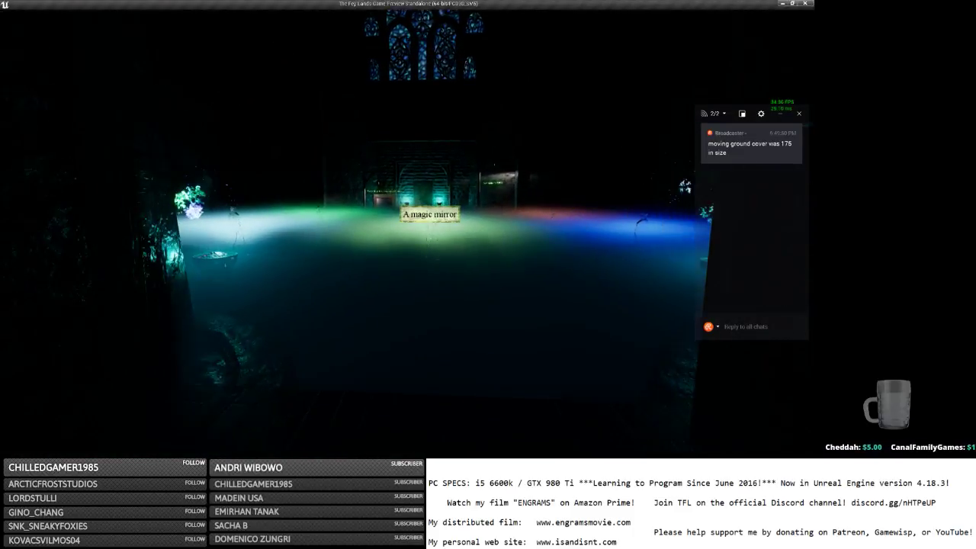
{"action": "key", "text": "w"}
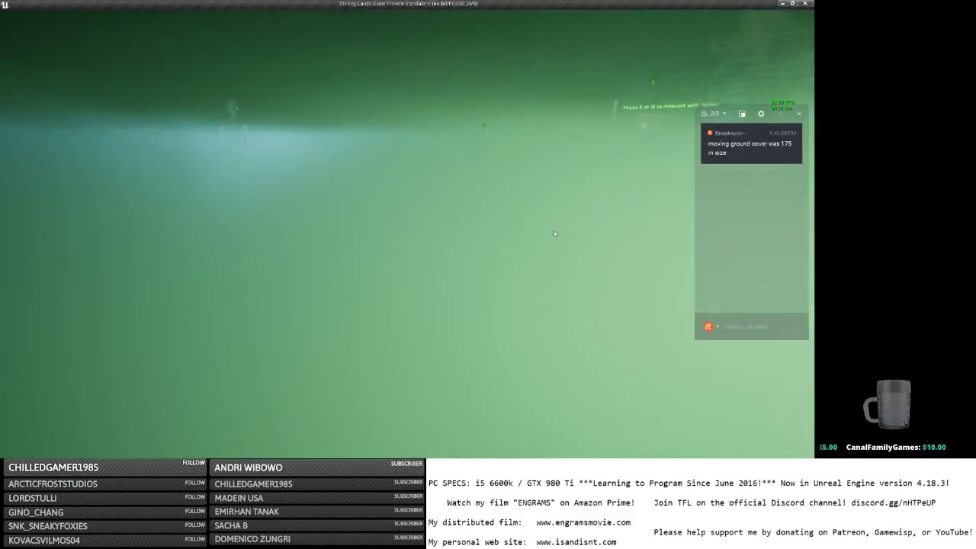
{"action": "scroll", "coordinate": [553, 239], "scroll_direction": "down", "scroll_amount": 5}
{"action": "scroll", "coordinate": [407, 229], "scroll_direction": "down", "scroll_amount": 8}
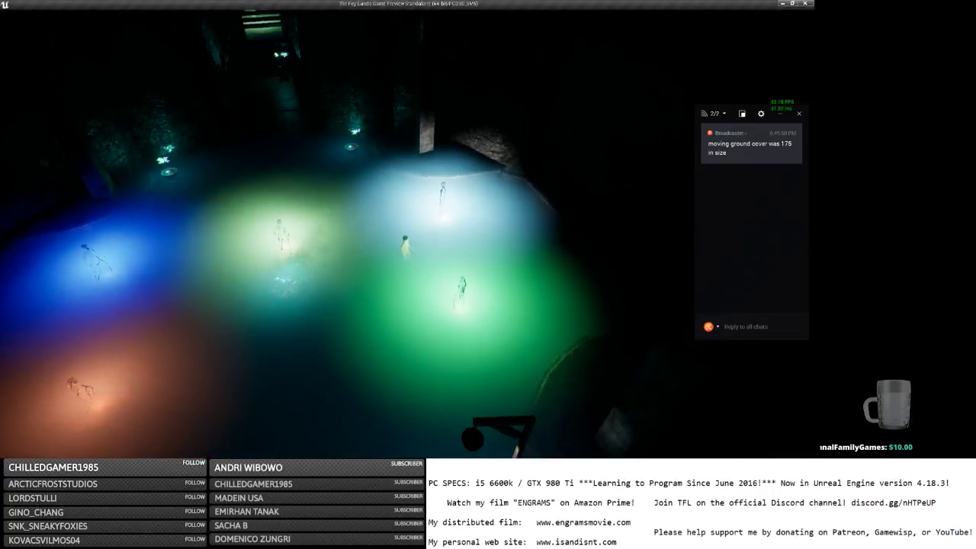
{"action": "right_click_drag", "start_coordinate": [549, 247], "coordinate": [526, 175]}
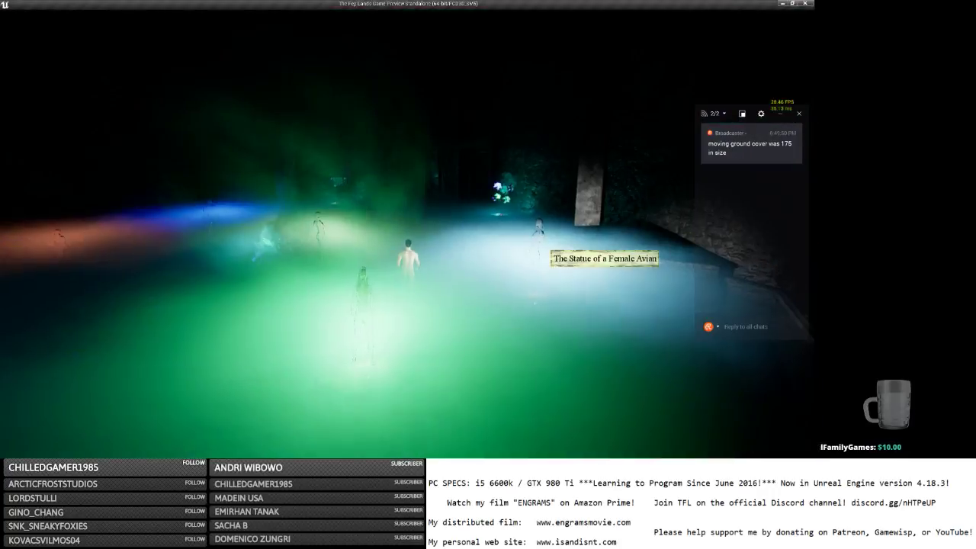
{"action": "right_click_drag", "start_coordinate": [549, 247], "coordinate": [457, 247]}
{"action": "key", "text": "a"}
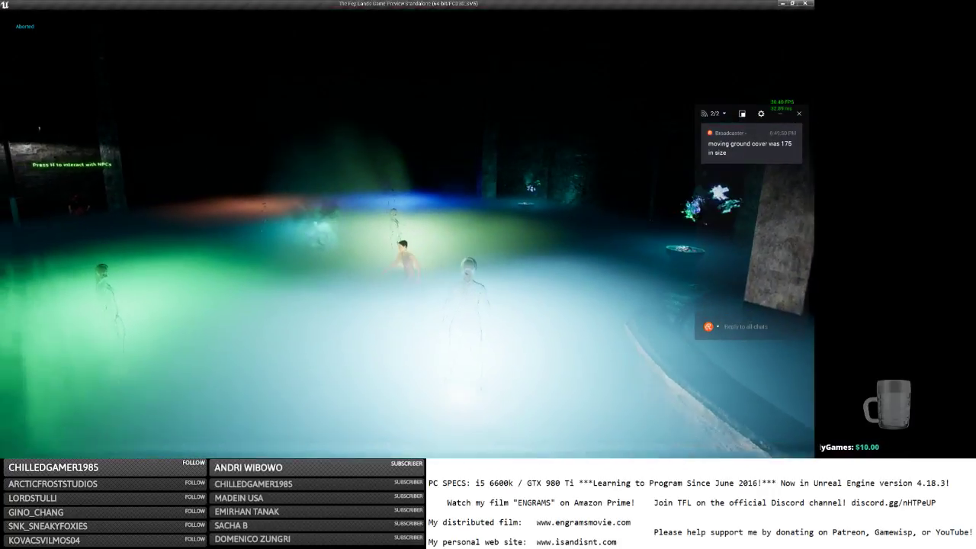
{"action": "key", "text": "w"}
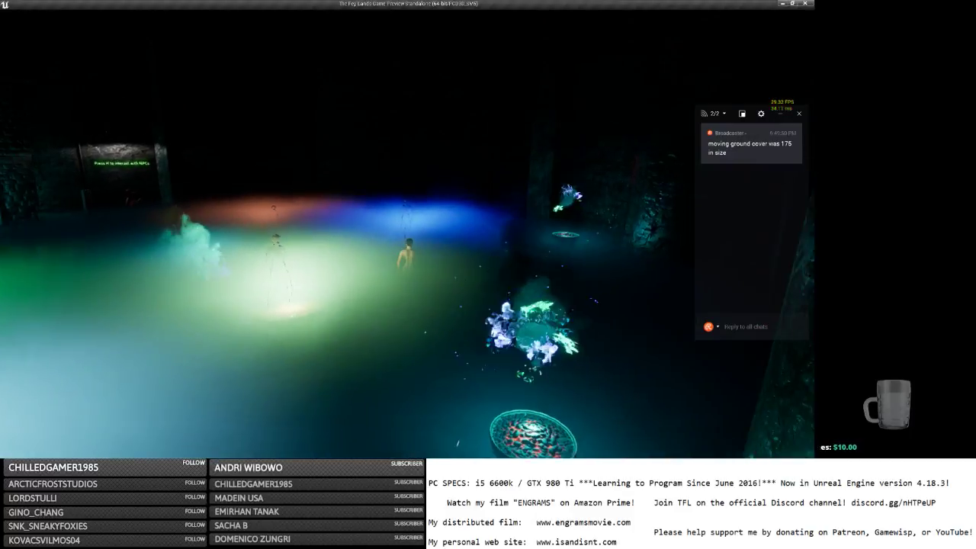
{"action": "key", "text": "w"}
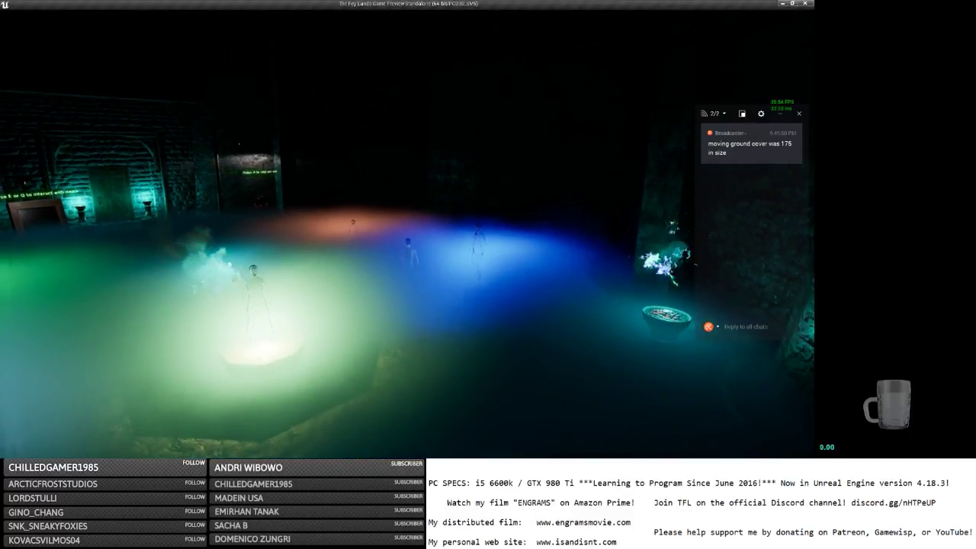
Save and quit from the in-game menu and switch back to the Unreal Editor.
{"action": "key", "text": "Escape"}
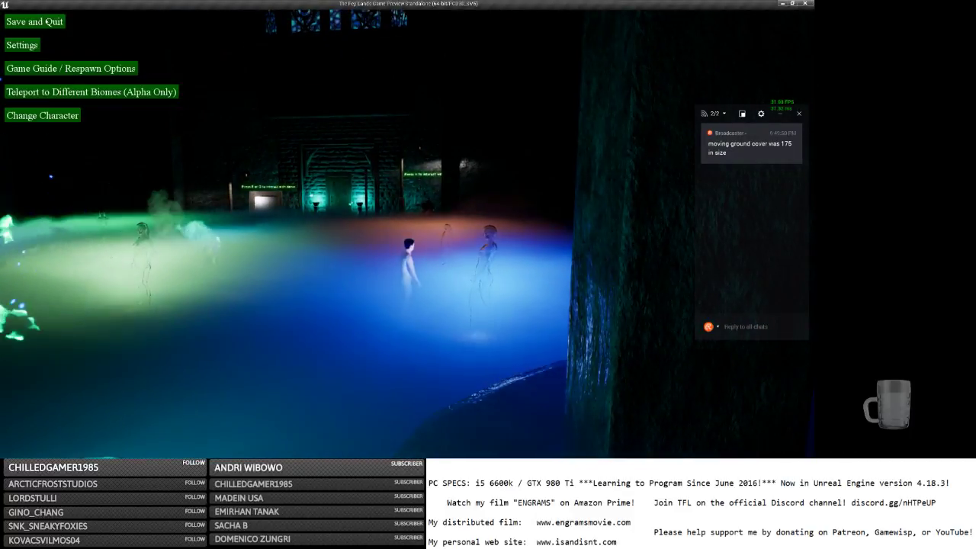
{"action": "left_click", "coordinate": [40, 23]}
{"action": "left_click", "coordinate": [808, 6]}
{"action": "key", "text": "alt+Tab"}
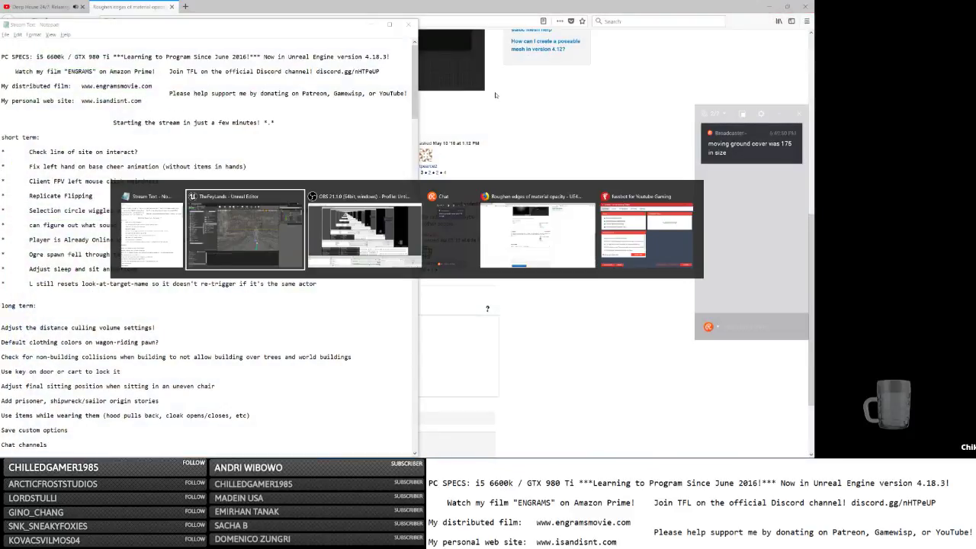
{"action": "key", "text": "alt+Tab"}
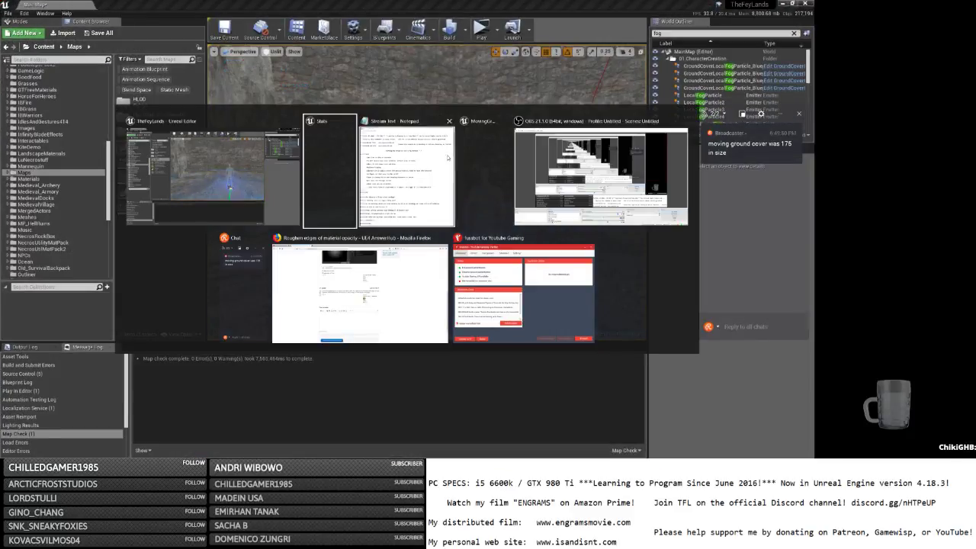
Minimize the MovingGroundCover Cascade editor, then select and frame the four GroundCover fog emitters.
{"action": "key", "text": "alt+Tab"}
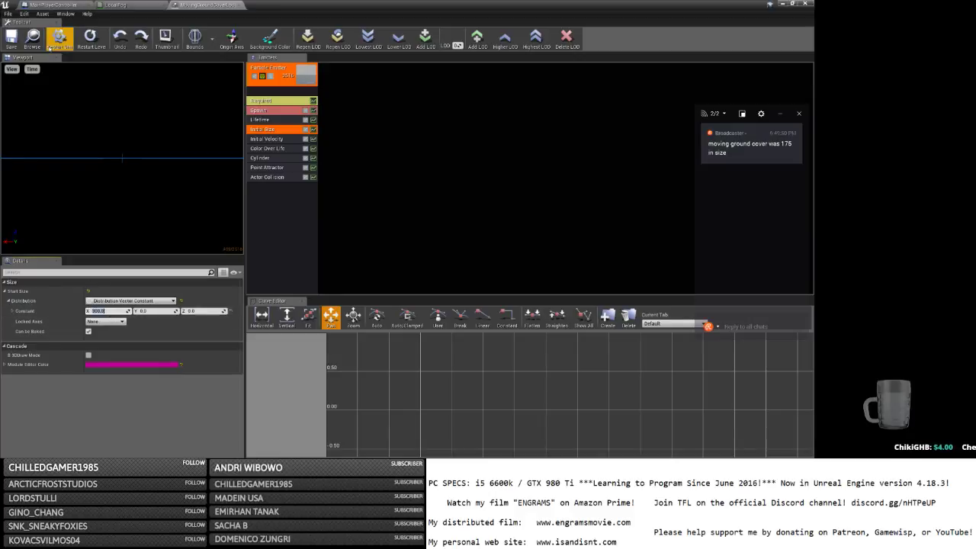
{"action": "left_click", "coordinate": [780, 4]}
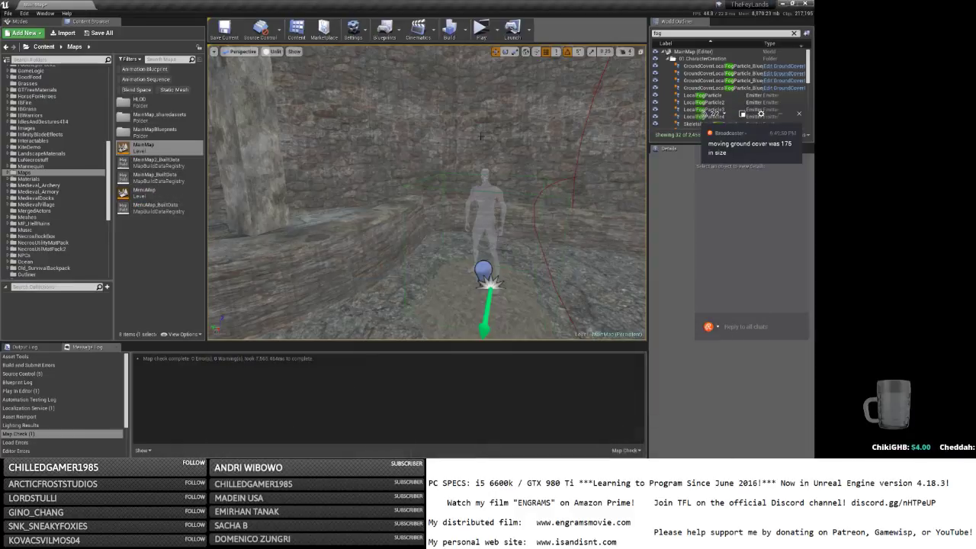
{"action": "left_click", "coordinate": [724, 87]}
{"action": "left_click", "coordinate": [724, 65], "text": "shift"}
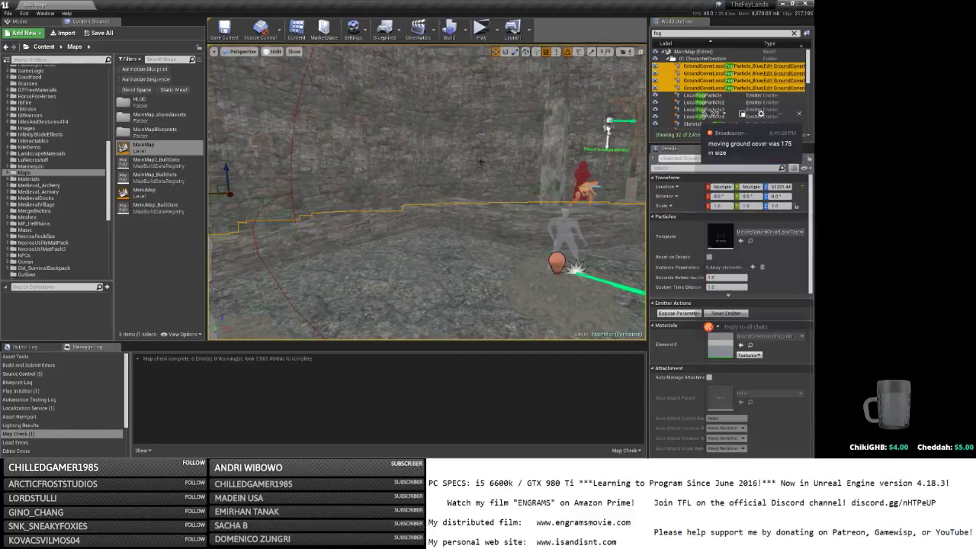
{"action": "key", "text": "f"}
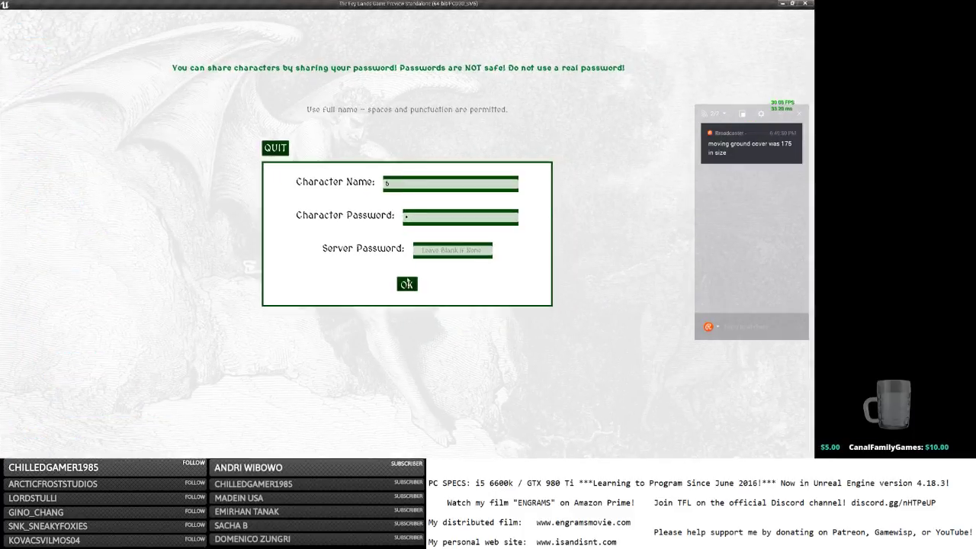
Submit the entered character name and password to log in.
{"action": "key", "text": "Return"}
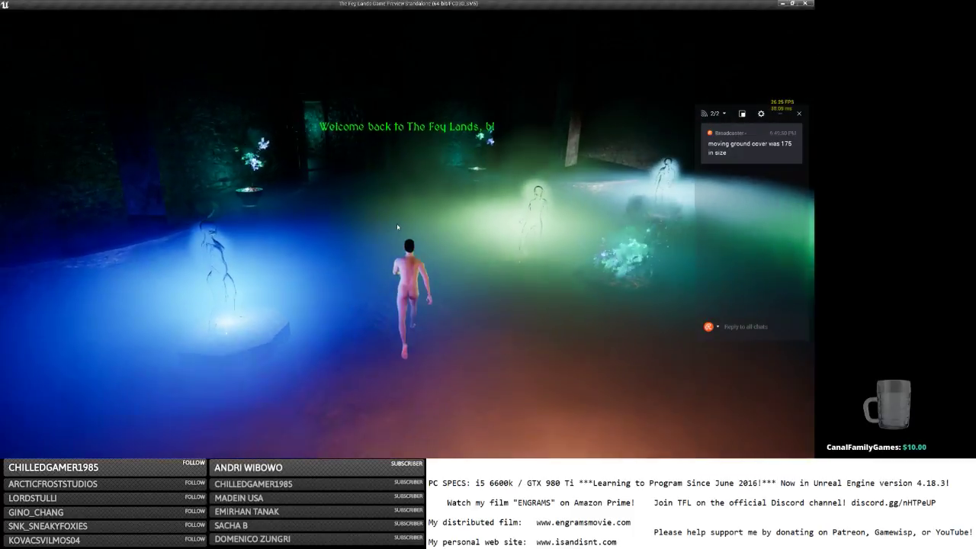
Run between the white and green statues toward the archway, briefly toggling the in-game menu.
{"action": "key", "text": "w"}
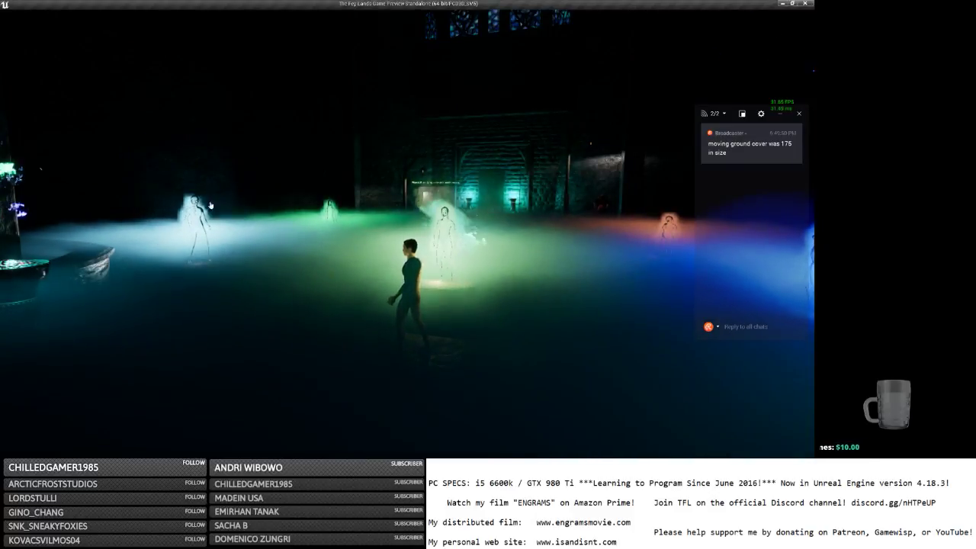
{"action": "key", "text": "w"}
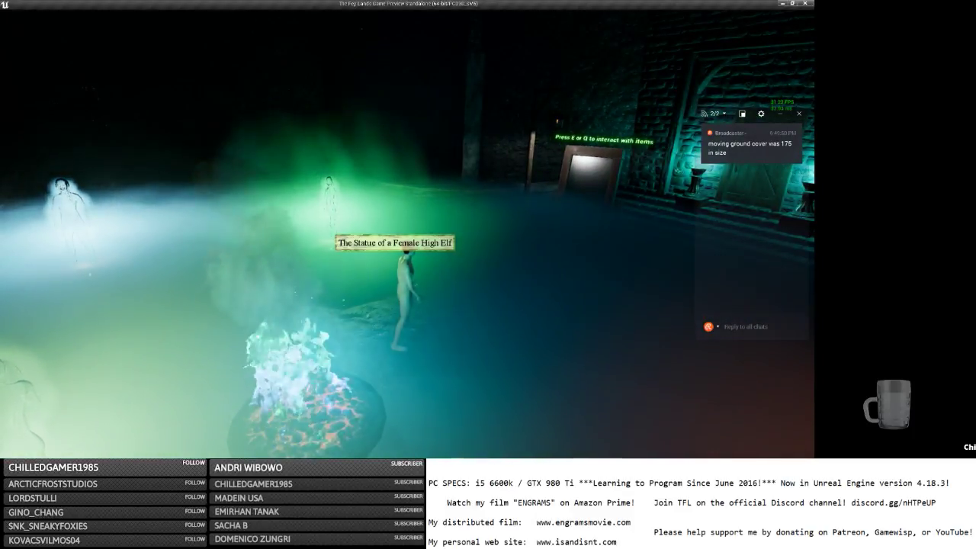
{"action": "right_click_drag", "start_coordinate": [327, 228], "coordinate": [266, 228]}
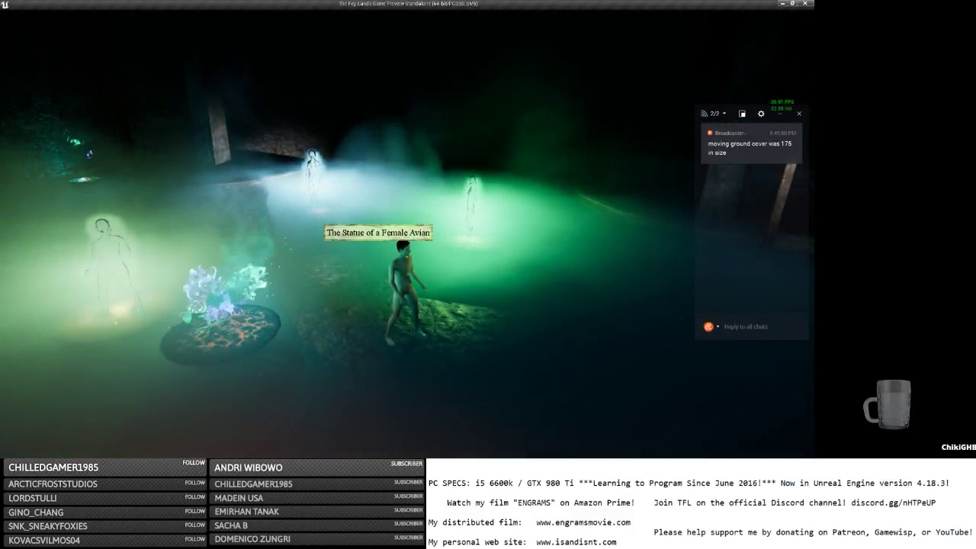
{"action": "key", "text": "s"}
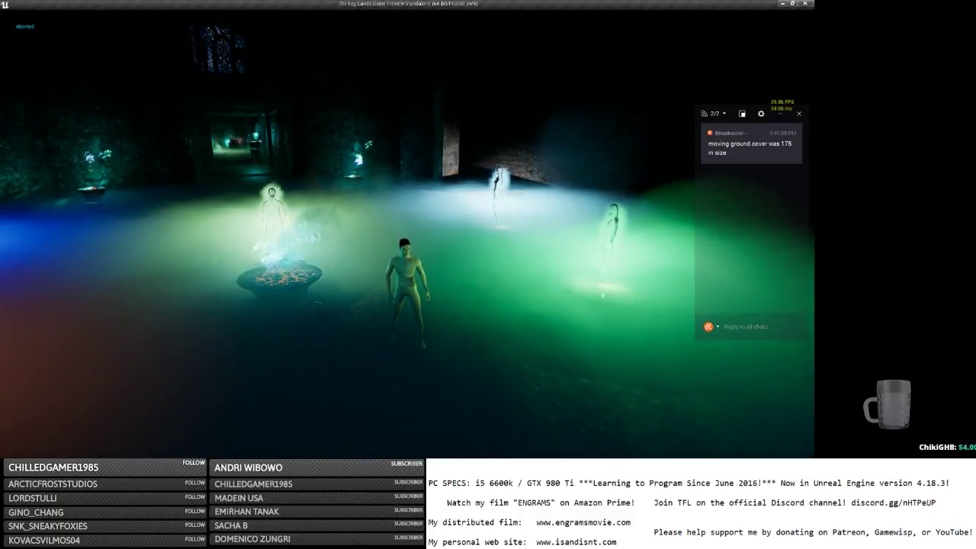
{"action": "key", "text": "w"}
{"action": "key", "text": "a"}
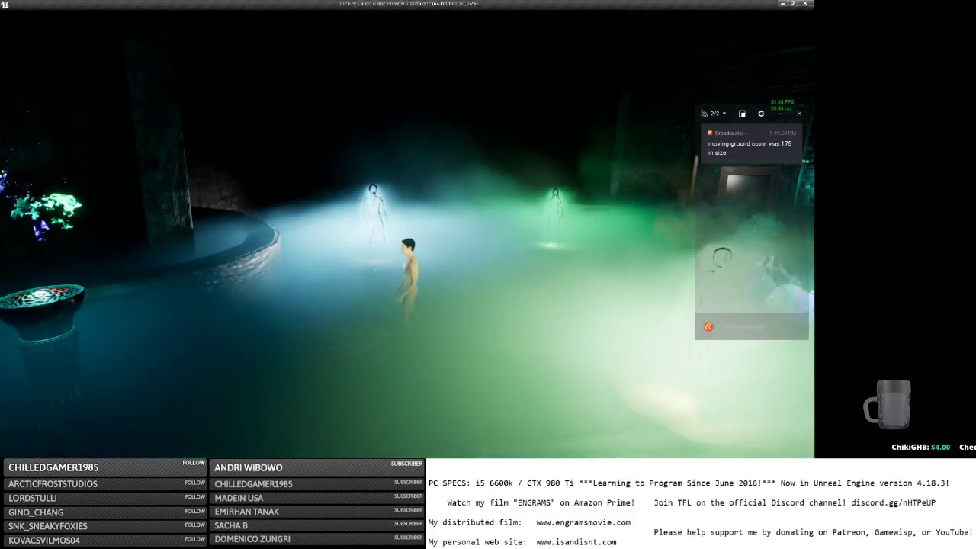
{"action": "key", "text": "s"}
{"action": "right_click_drag", "start_coordinate": [314, 214], "coordinate": [381, 213]}
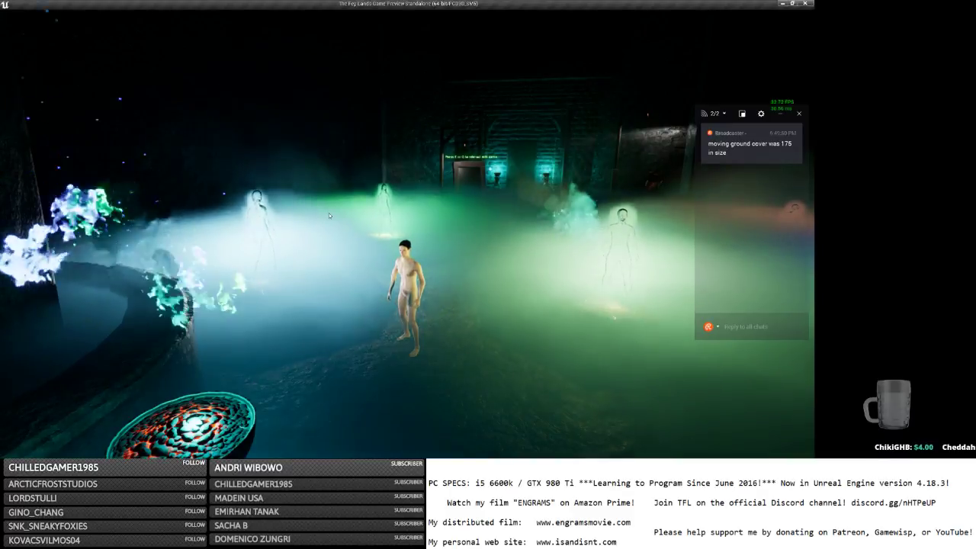
{"action": "key", "text": "Escape"}
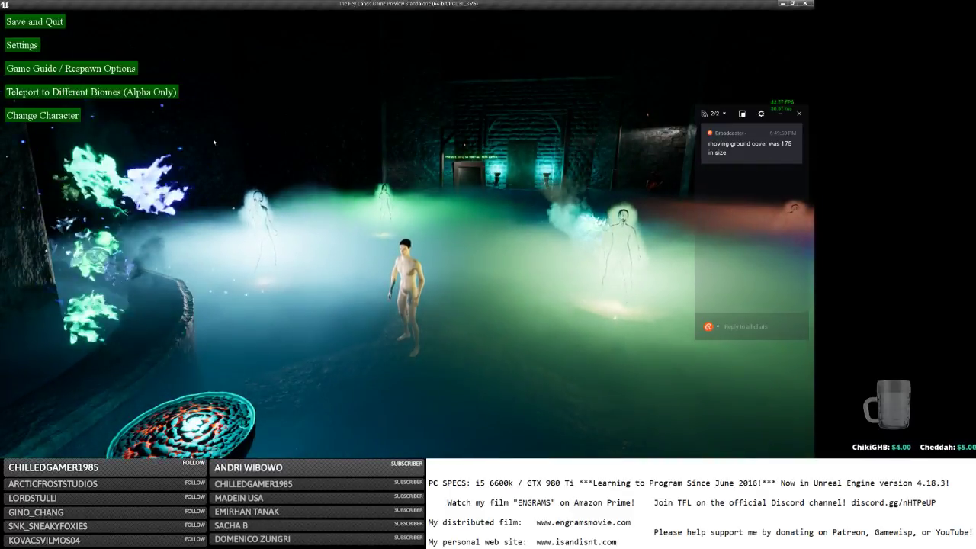
{"action": "key", "text": "Escape"}
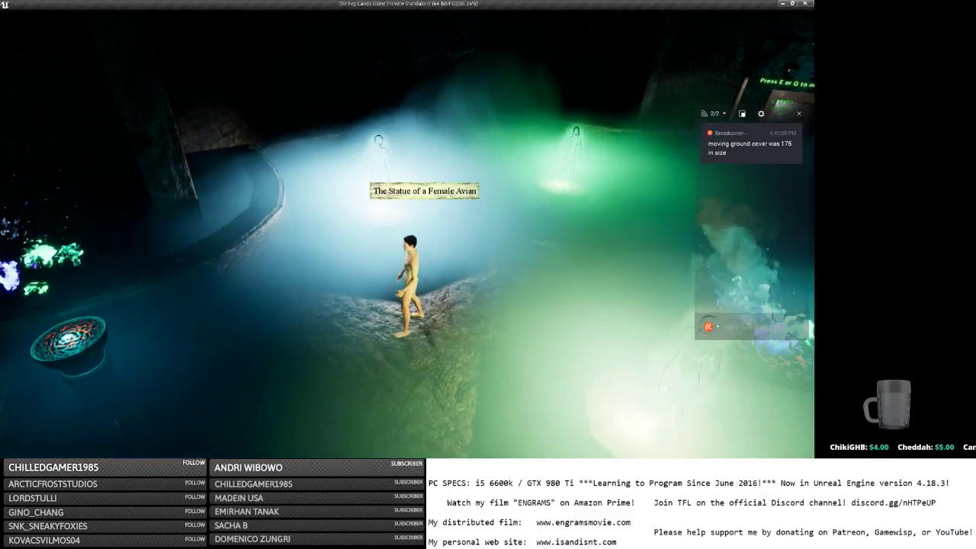
Jump and run through the coloured misty pool toward the glowing statues.
{"action": "key", "text": "w"}
{"action": "key", "text": "space"}
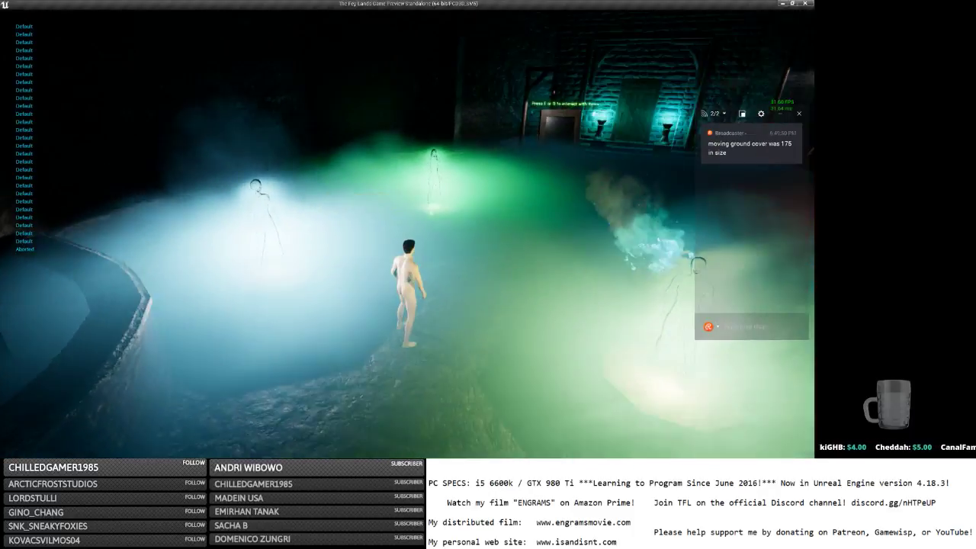
{"action": "key", "text": "a"}
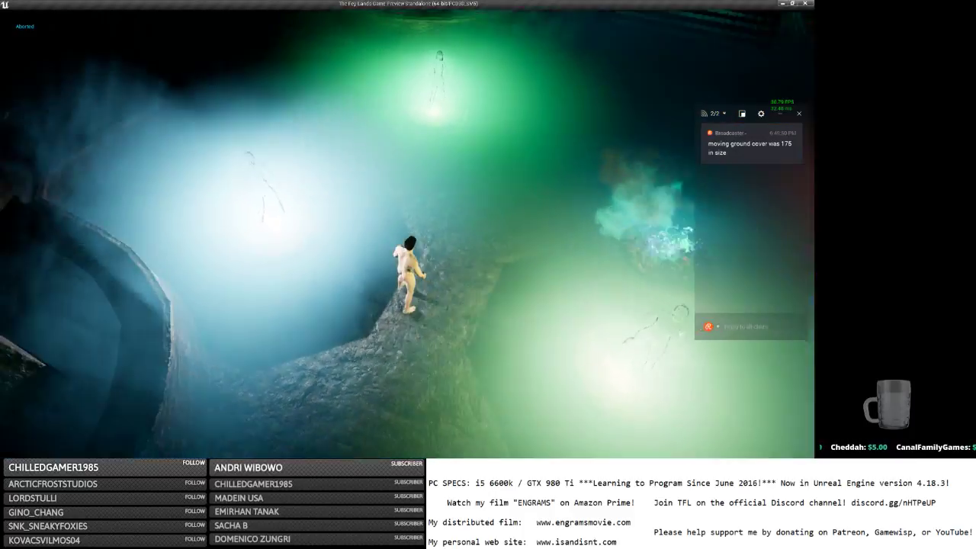
{"action": "key", "text": "w"}
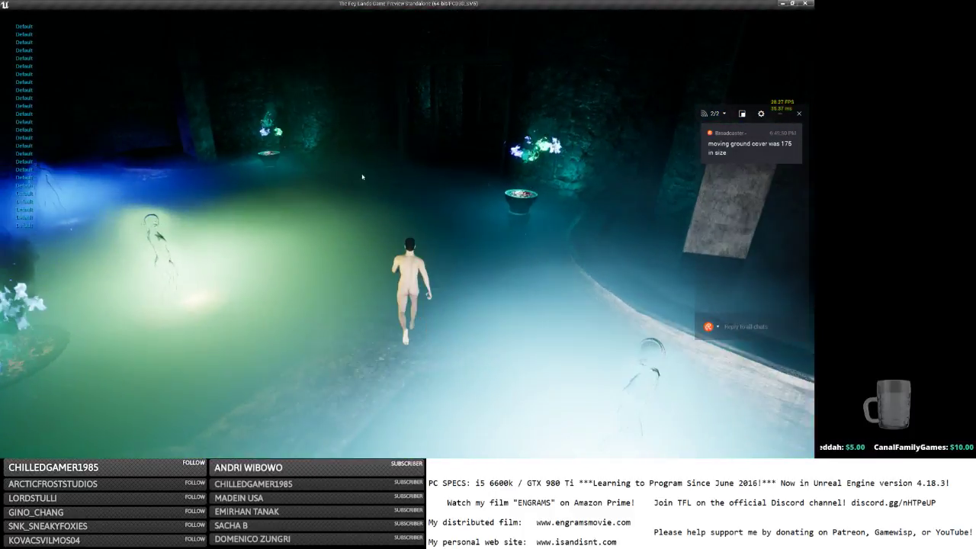
{"action": "key", "text": "d"}
{"action": "key", "text": "w"}
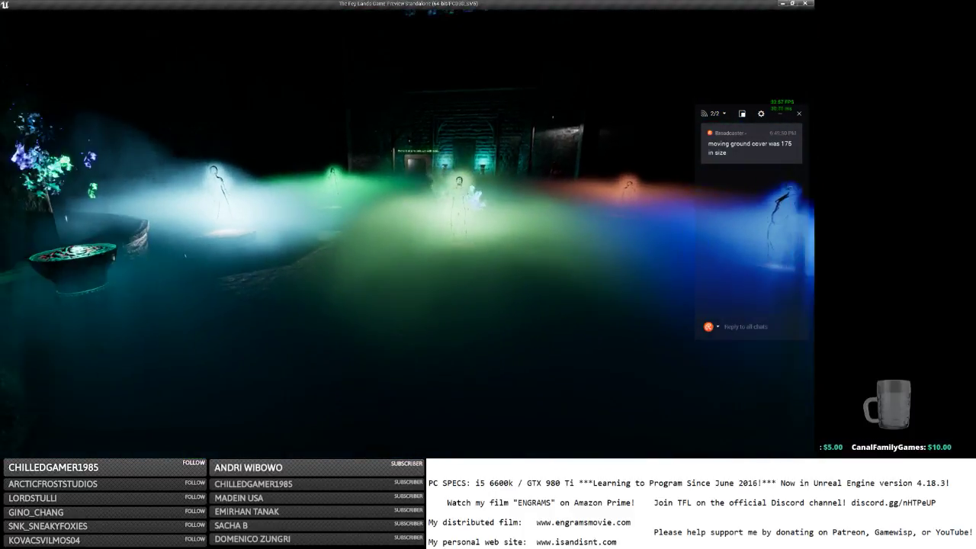
{"action": "key", "text": "s"}
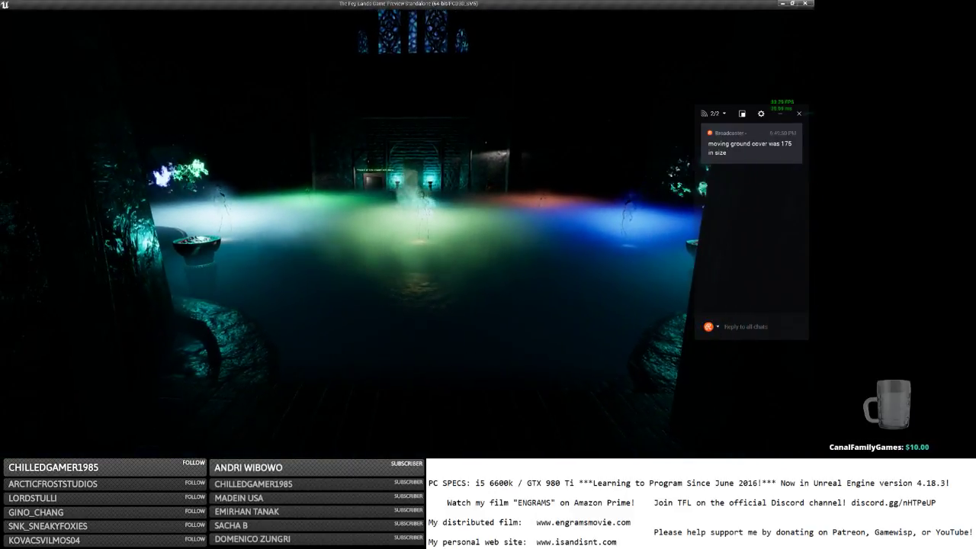
{"action": "key", "text": "s"}
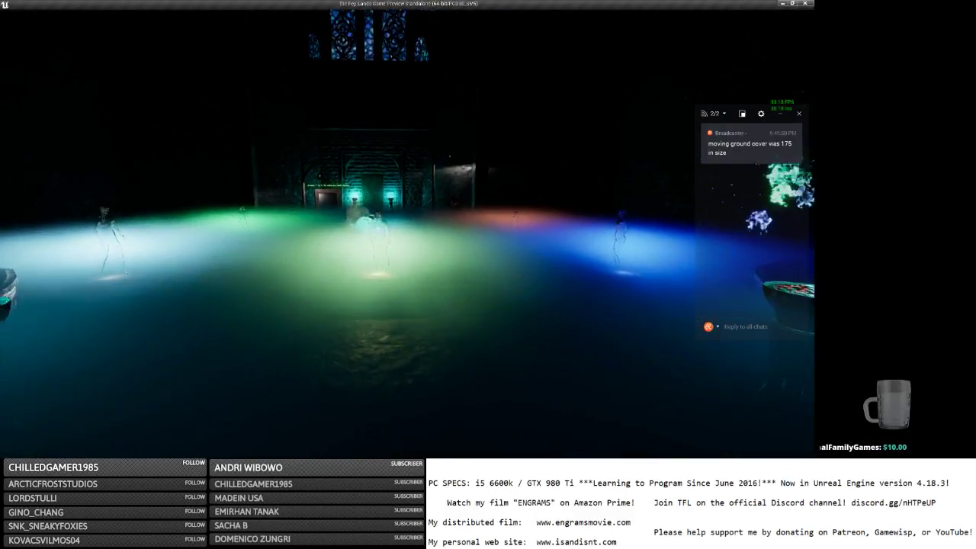
{"action": "key", "text": "w"}
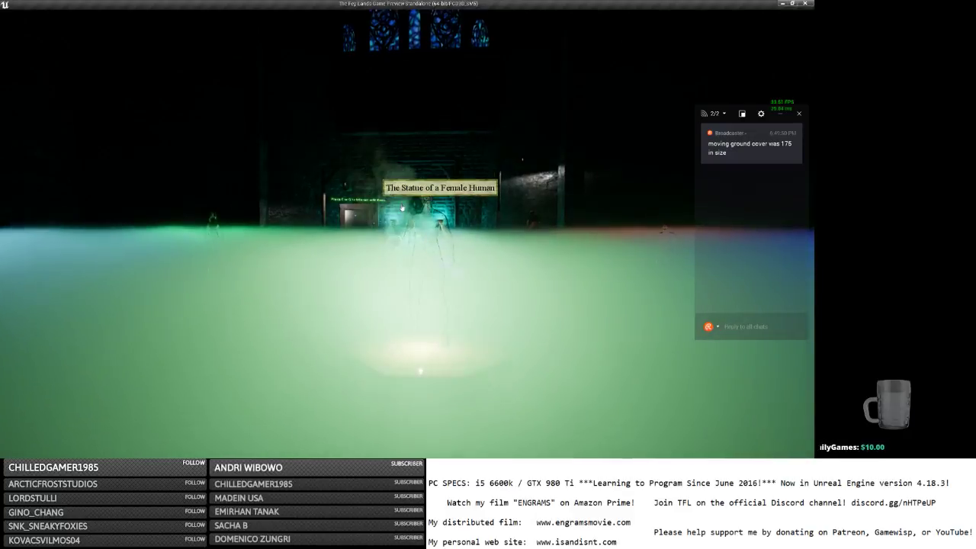
Take the Female Human statue's plains human form, approach the Female Lizard Kin statue, and pause.
{"action": "left_click", "coordinate": [418, 237]}
{"action": "key", "text": "s"}
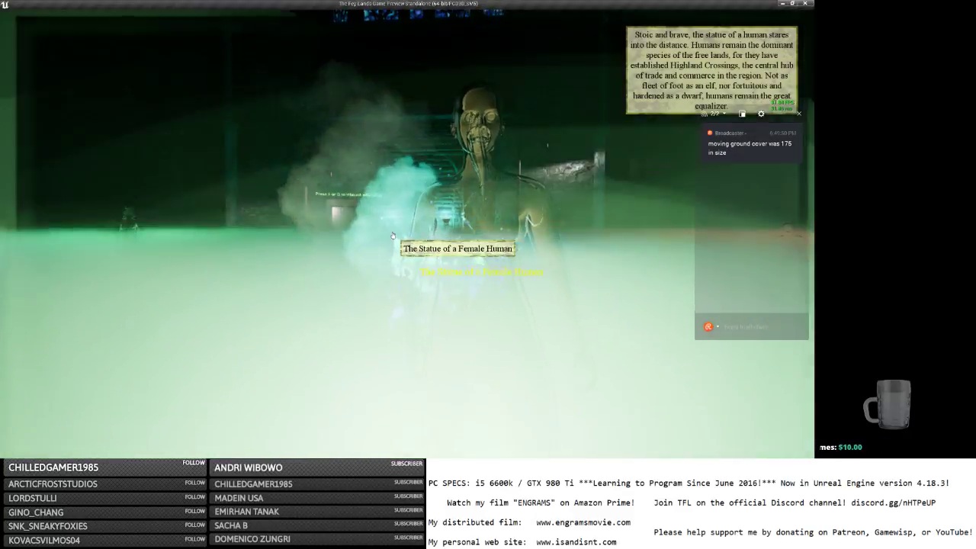
{"action": "key", "text": "e"}
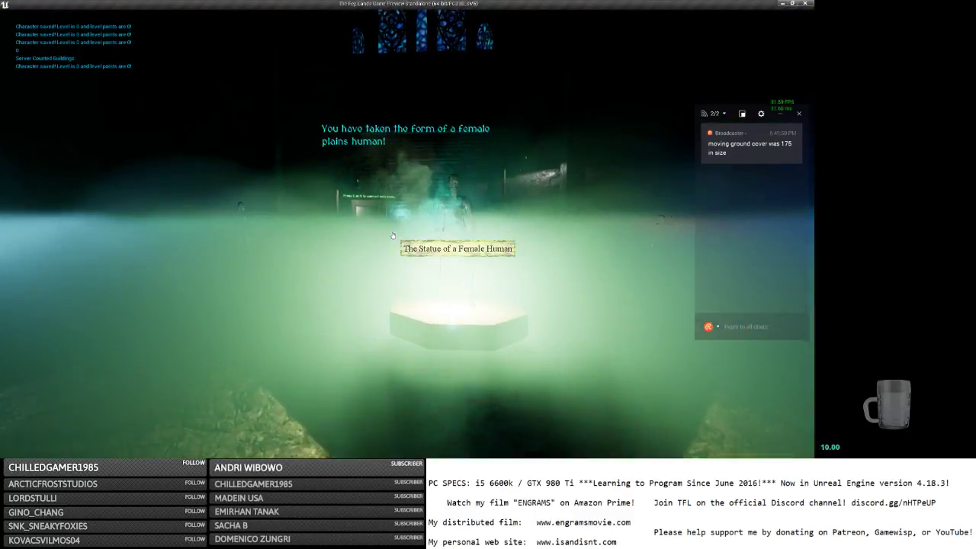
{"action": "key", "text": "s"}
{"action": "scroll", "coordinate": [407, 233], "scroll_direction": "up", "scroll_amount": 5}
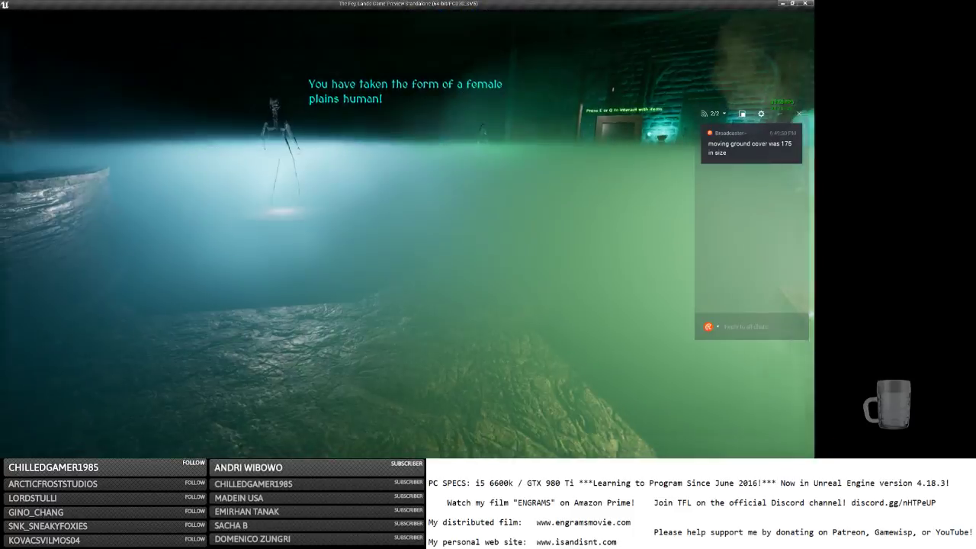
{"action": "key", "text": "w"}
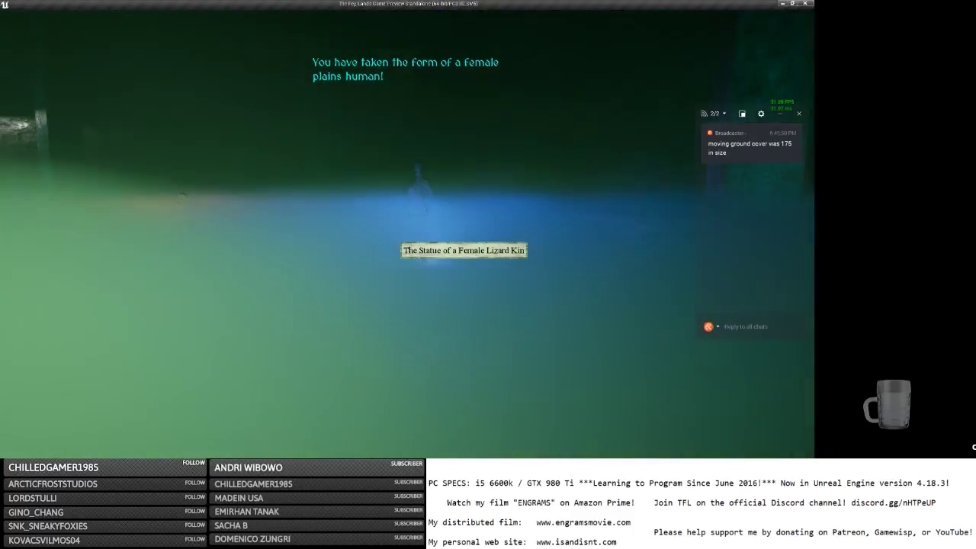
{"action": "key", "text": "w"}
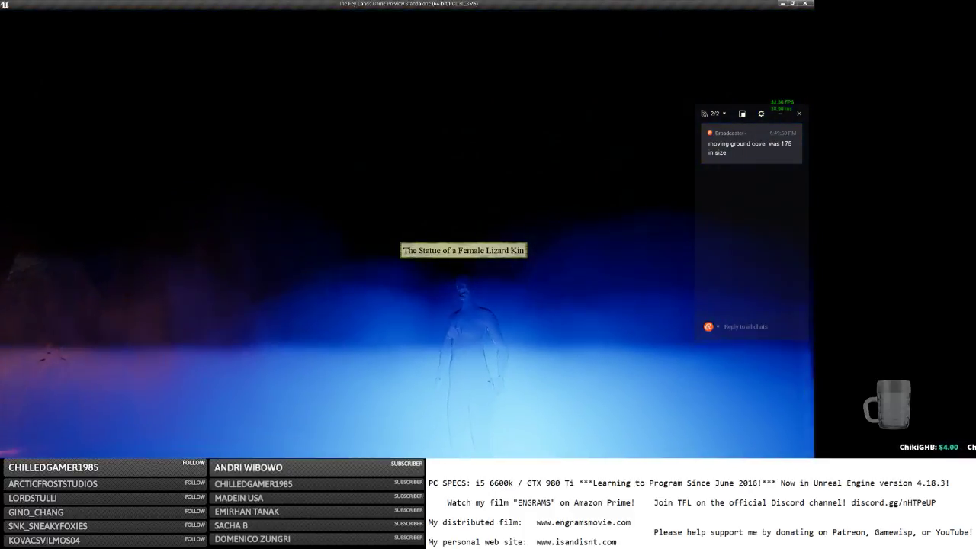
{"action": "key", "text": "Escape"}
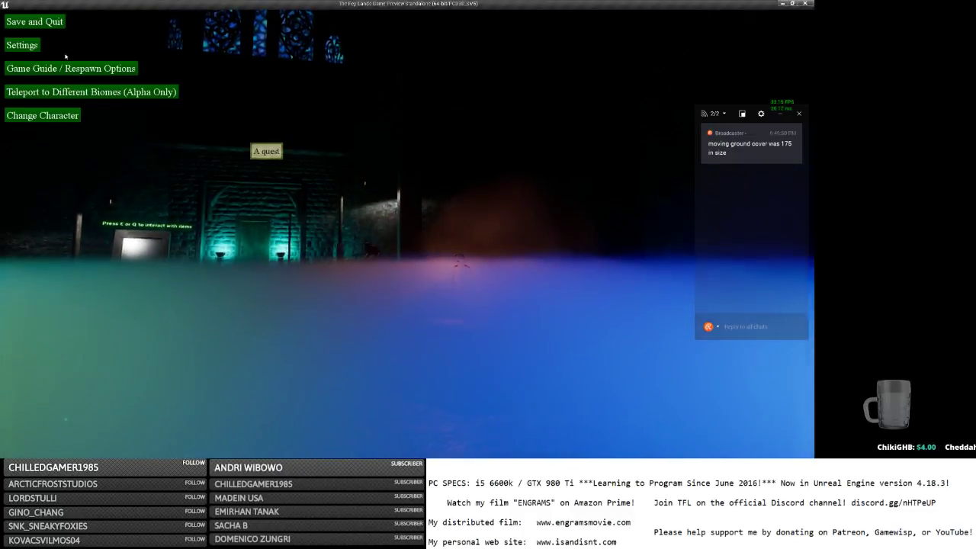
In Cascade, change the ground-cover fog's Start Size X from 300 to 500.
{"action": "key", "text": "alt+Tab"}
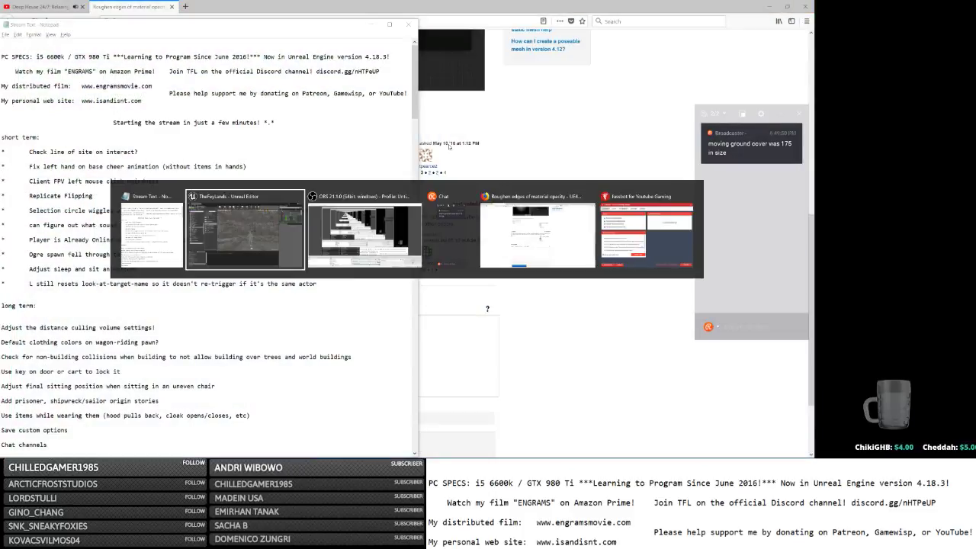
{"action": "key", "text": "alt+Tab"}
{"action": "key", "text": "alt+Tab"}
{"action": "key", "text": "alt+Tab"}
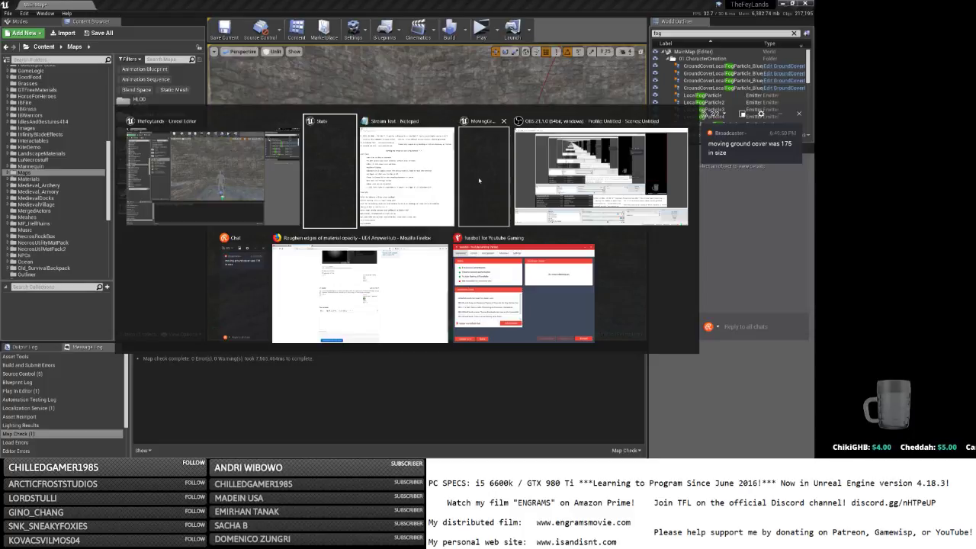
{"action": "key", "text": "Return"}
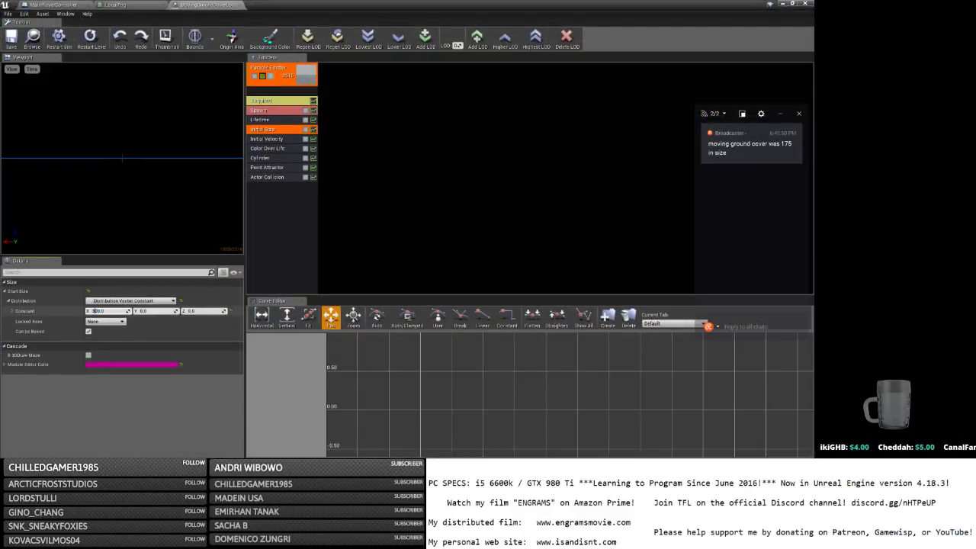
{"action": "type", "text": "0"}
{"action": "key", "text": "Return"}
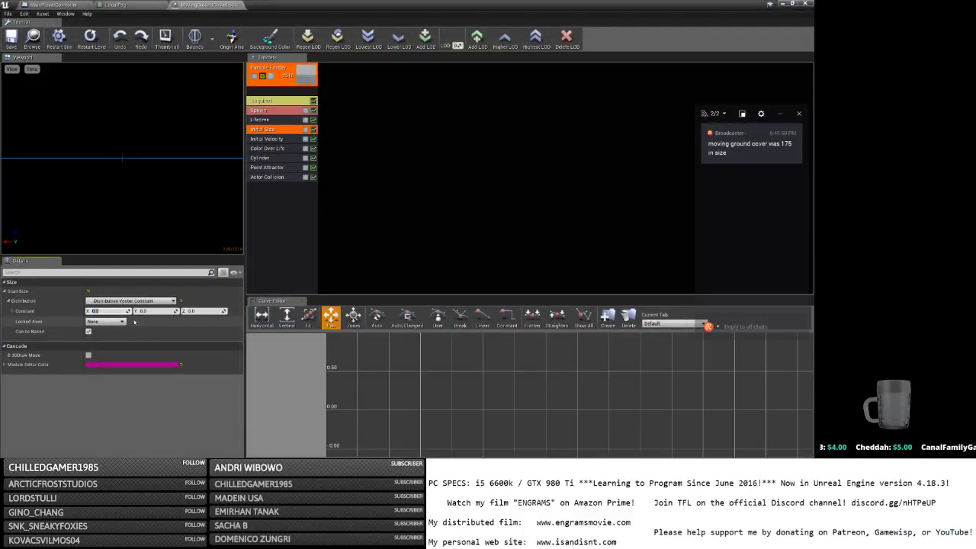
{"action": "type", "text": "500"}
{"action": "key", "text": "Return"}
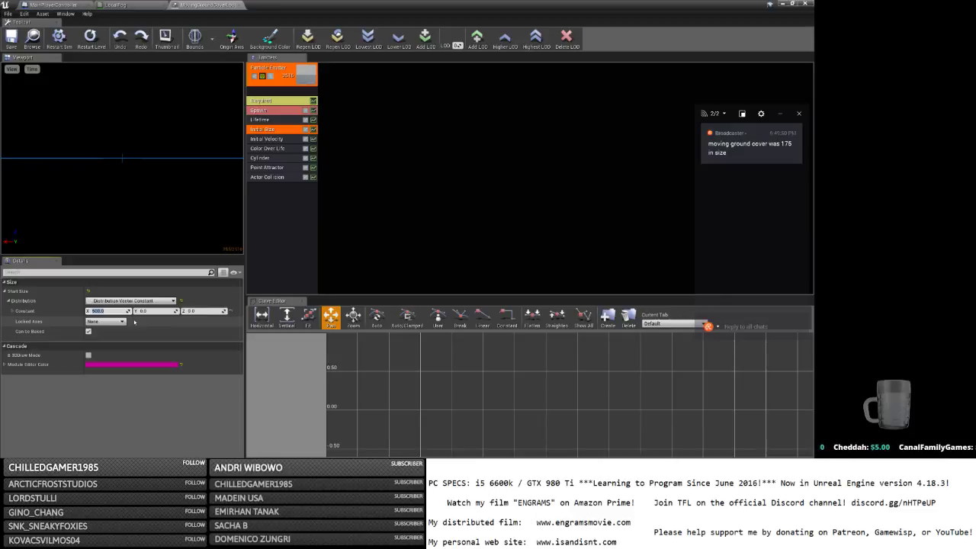
Minimize Cascade and select a ground-cover fog emitter in MainMap.
{"action": "key", "text": "alt+Tab"}
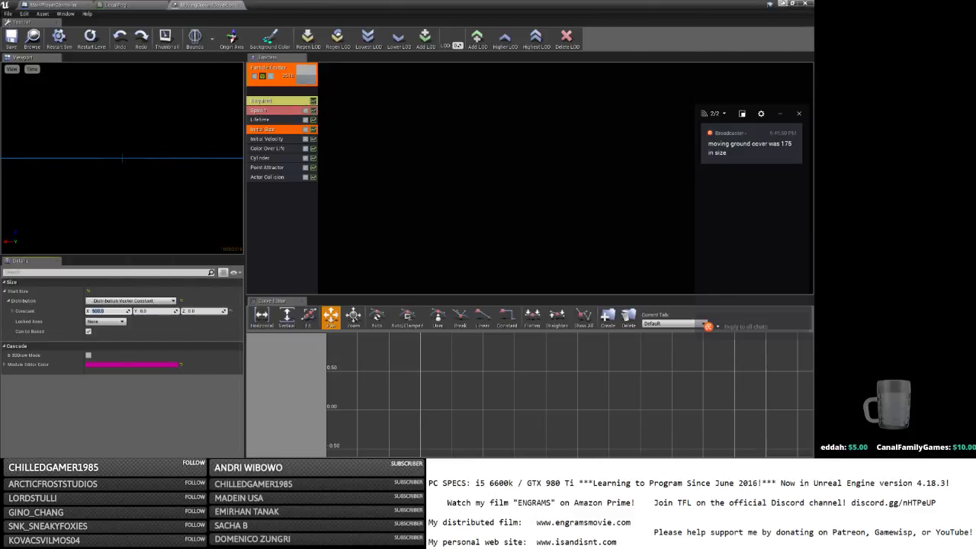
{"action": "left_click", "coordinate": [782, 4]}
{"action": "left_click", "coordinate": [703, 88]}
Select all four GroundCover fog emitters and drag them down along Z, then partly back up.
{"action": "left_click", "coordinate": [689, 66], "text": "shift"}
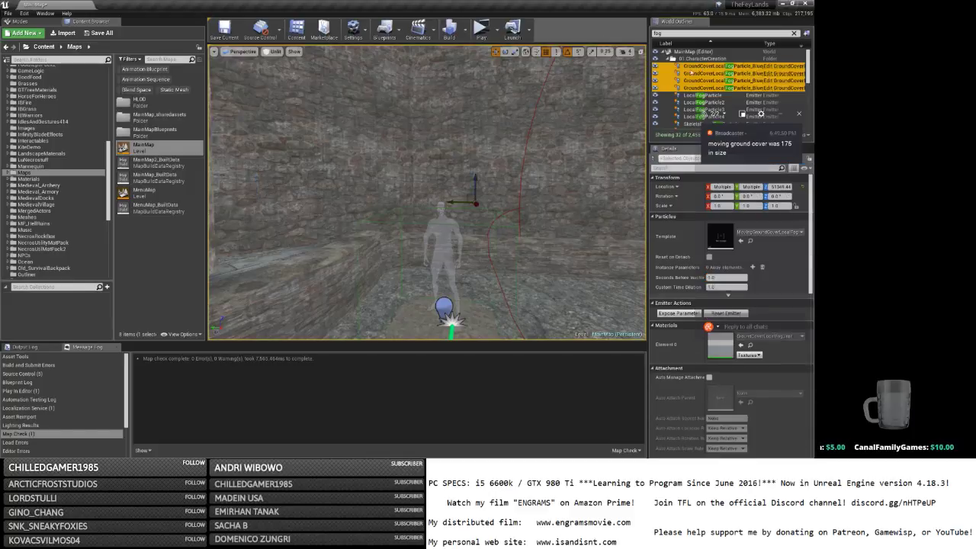
{"action": "left_click_drag", "start_coordinate": [476, 166], "coordinate": [473, 184]}
{"action": "right_click_drag", "start_coordinate": [473, 185], "coordinate": [610, 187]}
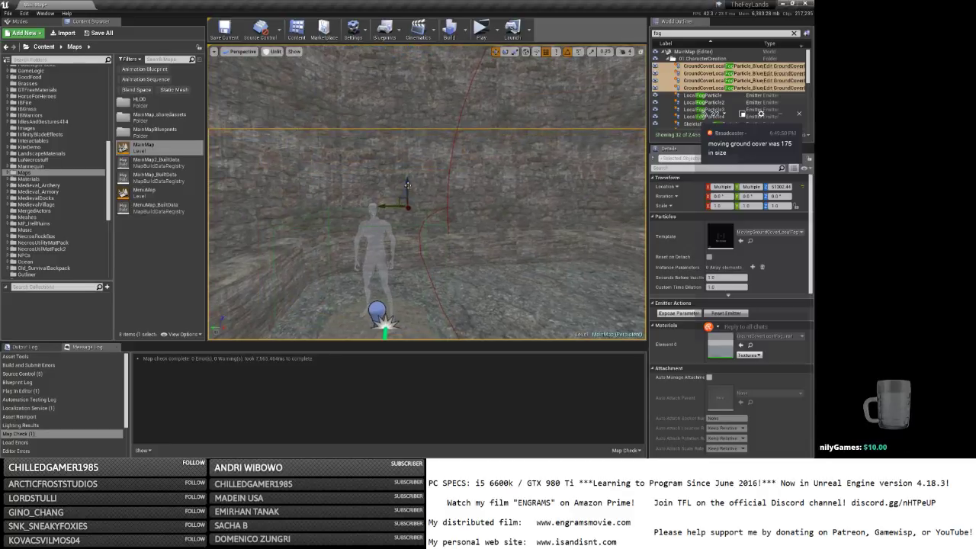
{"action": "left_click_drag", "start_coordinate": [409, 185], "coordinate": [412, 214]}
{"action": "mouse_move", "coordinate": [412, 214]}
{"action": "right_mouse_down"}
{"action": "mouse_move", "coordinate": [541, 215]}
{"action": "mouse_move", "coordinate": [411, 212]}
{"action": "right_mouse_up"}
{"action": "mouse_move", "coordinate": [377, 209]}
{"action": "left_mouse_down"}
{"action": "mouse_move", "coordinate": [376, 221]}
{"action": "mouse_move", "coordinate": [376, 208]}
{"action": "left_mouse_up"}
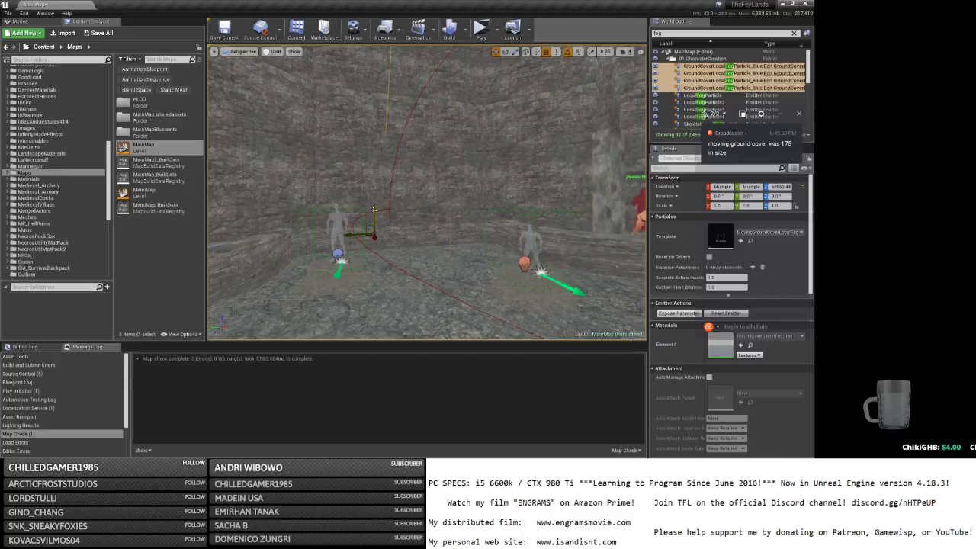
{"action": "left_click_drag", "start_coordinate": [373, 210], "coordinate": [375, 199]}
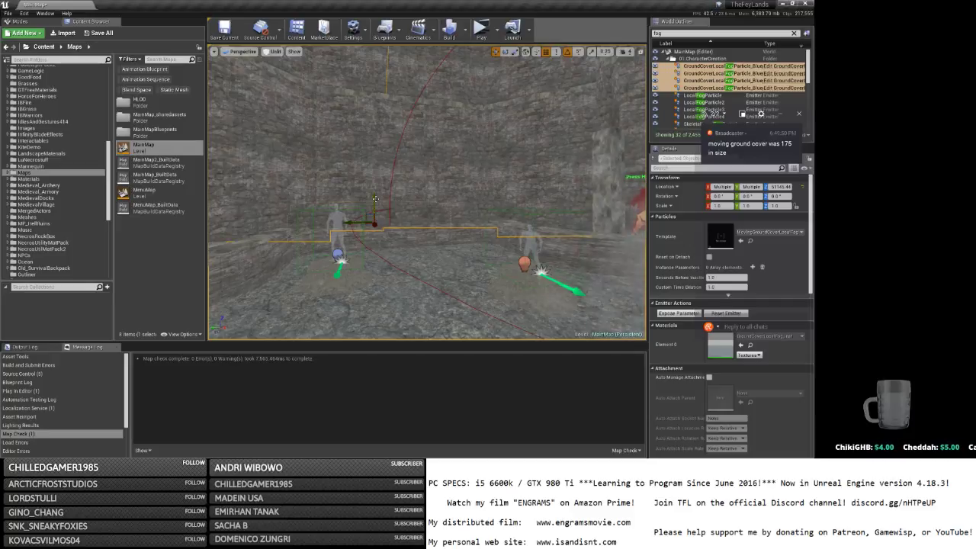
Fine-tune the emitters' height, raising them slightly while flying toward the mannequins.
{"action": "right_click_drag", "start_coordinate": [375, 199], "coordinate": [380, 178]}
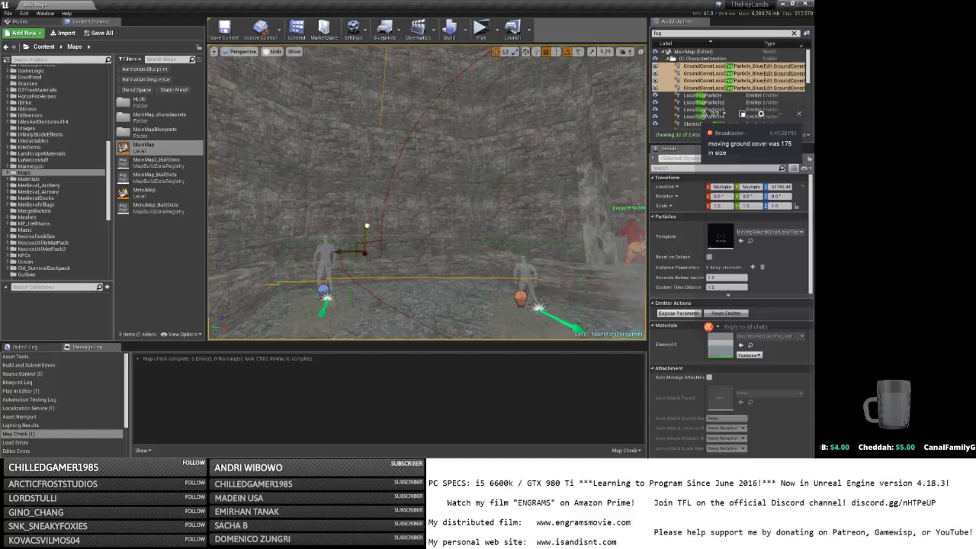
{"action": "left_click_drag", "start_coordinate": [364, 230], "coordinate": [366, 225]}
{"action": "right_click_drag", "start_coordinate": [367, 225], "coordinate": [335, 256]}
{"action": "key", "text": "w"}
{"action": "key", "text": "a"}
{"action": "key", "text": "s"}
{"action": "left_click_drag", "start_coordinate": [468, 169], "coordinate": [469, 167]}
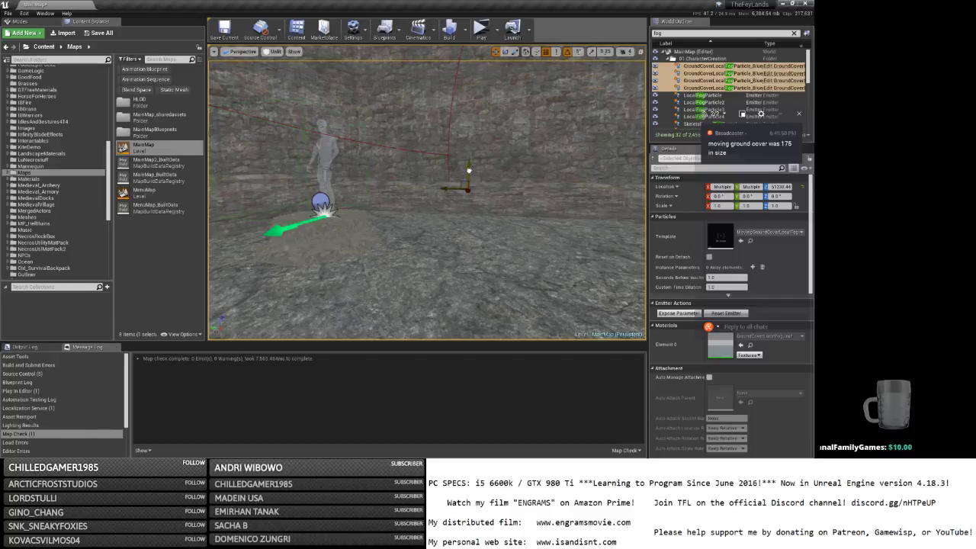
Fly around the mannequins, goblin and pedestal to check the fog emitters' placement.
{"action": "key", "text": "a"}
{"action": "right_click_drag", "start_coordinate": [462, 173], "coordinate": [515, 153]}
{"action": "key", "text": "w"}
{"action": "key", "text": "s"}
{"action": "key", "text": "s"}
{"action": "key", "text": "w"}
{"action": "key", "text": "s"}
{"action": "key", "text": "w"}
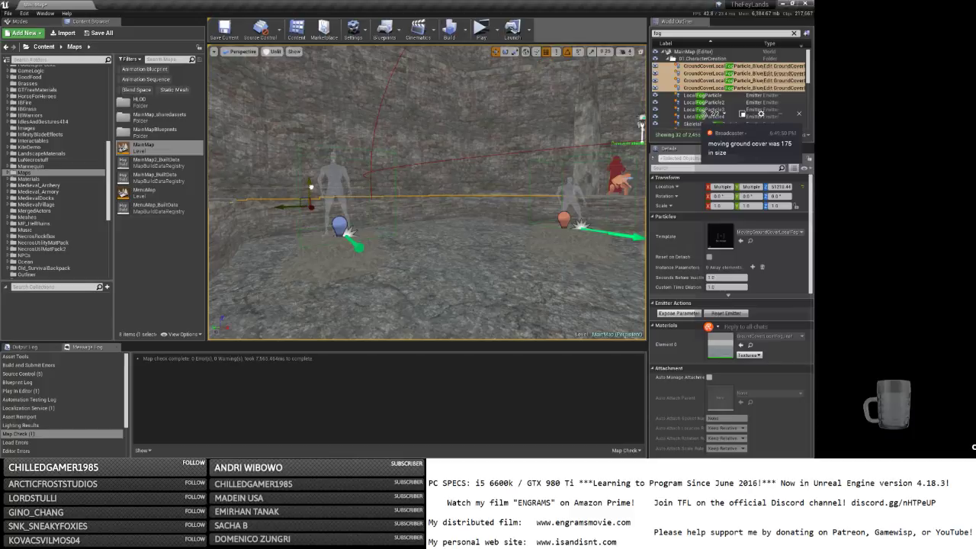
{"action": "key", "text": "s"}
{"action": "right_click_drag", "start_coordinate": [458, 190], "coordinate": [534, 192]}
{"action": "right_click_drag", "start_coordinate": [317, 191], "coordinate": [412, 190]}
{"action": "key", "text": "w"}
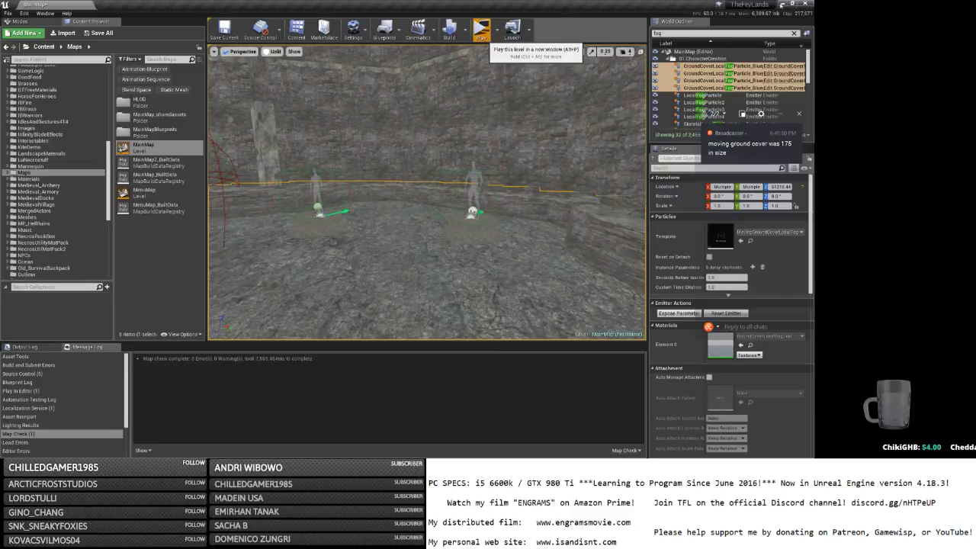
Launch a standalone play-test and log in with the character name and password.
{"action": "left_click", "coordinate": [481, 31]}
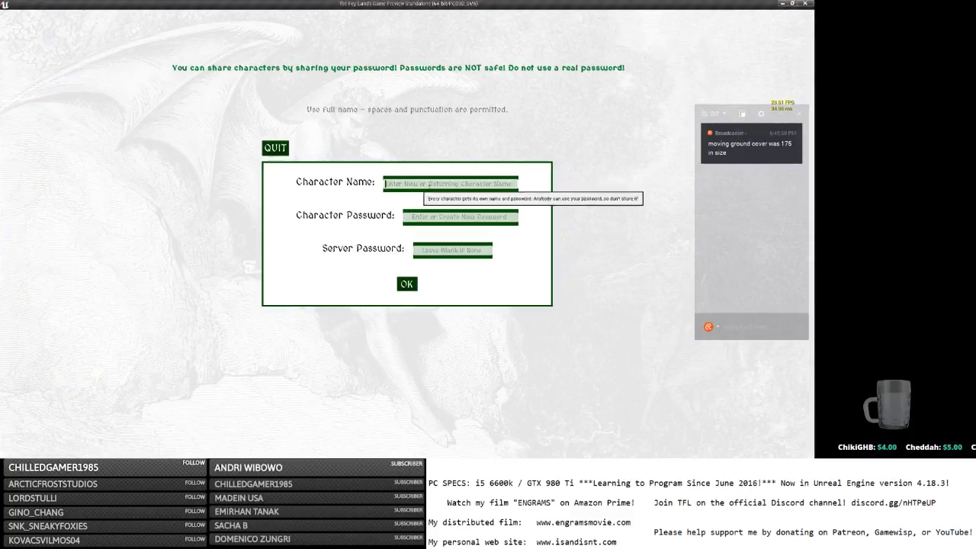
{"action": "left_click", "coordinate": [418, 185]}
{"action": "type", "text": "b"}
{"action": "key", "text": "Tab"}
{"action": "type", "text": "b"}
{"action": "left_click", "coordinate": [406, 284]}
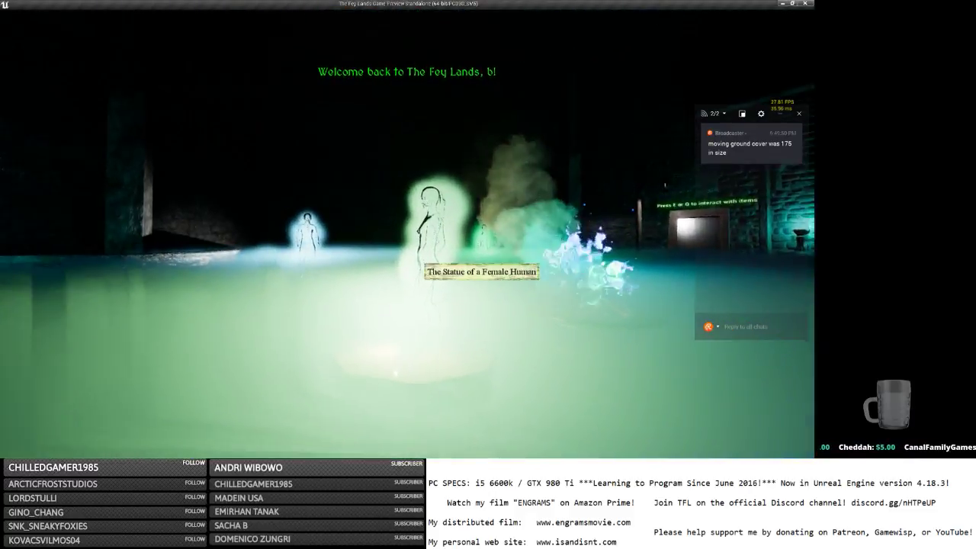
Walk among the statues viewing the coloured fog and avian statue description, then Save and Quit.
{"action": "key", "text": "w"}
{"action": "key", "text": "w"}
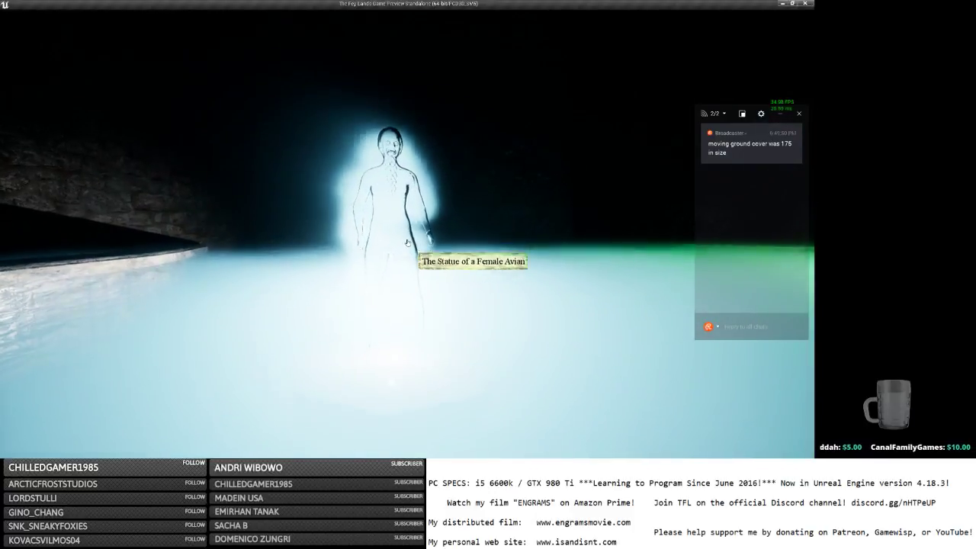
{"action": "left_click", "coordinate": [407, 241]}
{"action": "key", "text": "w"}
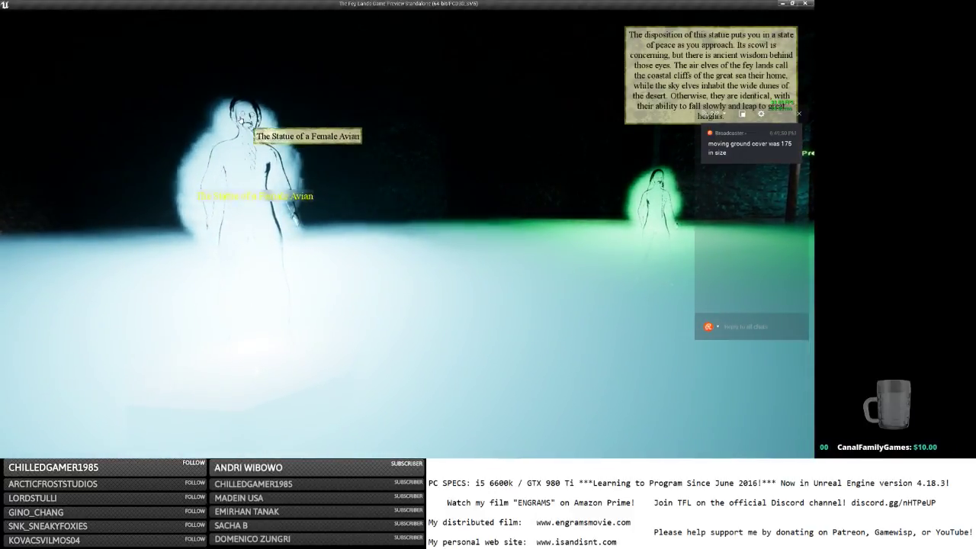
{"action": "key", "text": "w"}
{"action": "key", "text": "w"}
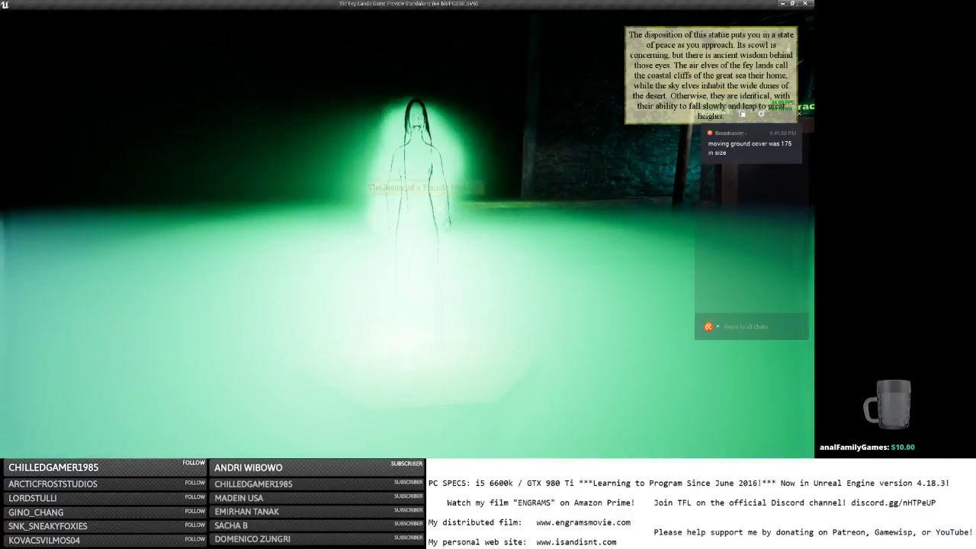
{"action": "key", "text": "w"}
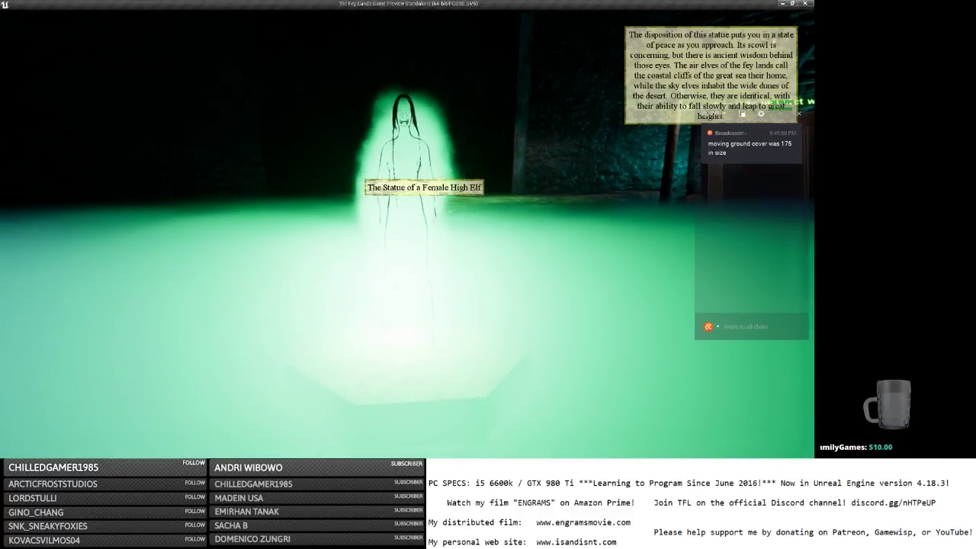
{"action": "key", "text": "w"}
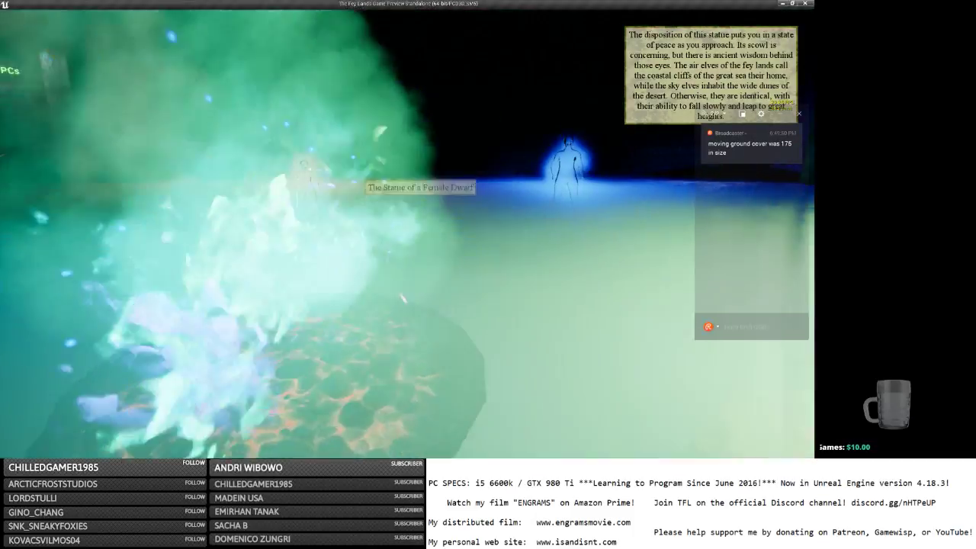
{"action": "key", "text": "w"}
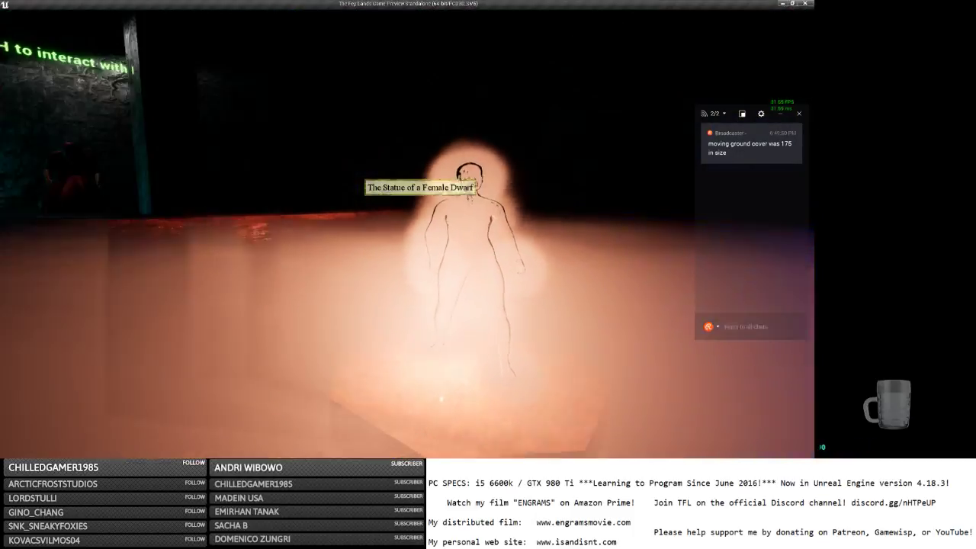
{"action": "key", "text": "d"}
{"action": "key", "text": "d"}
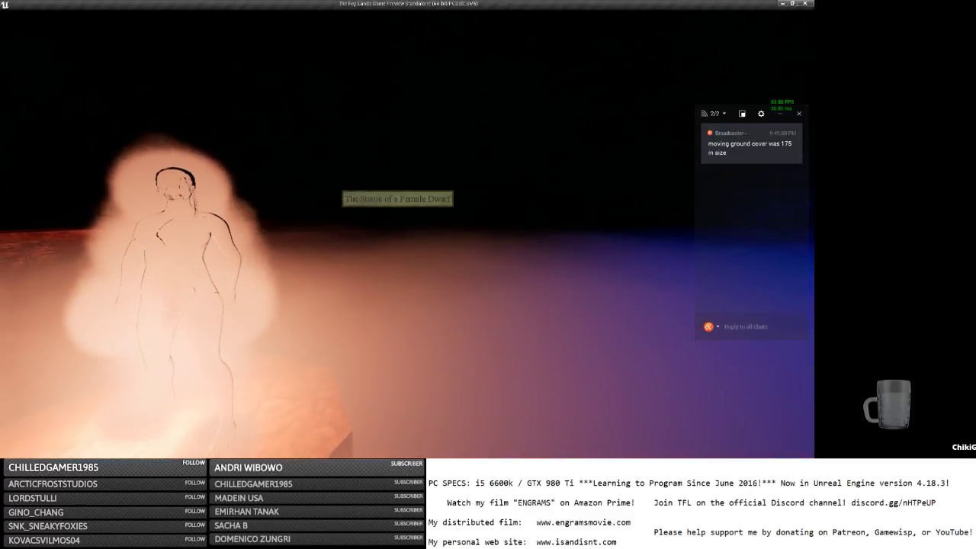
{"action": "key", "text": "s"}
{"action": "key", "text": "Escape"}
{"action": "left_click", "coordinate": [53, 23]}
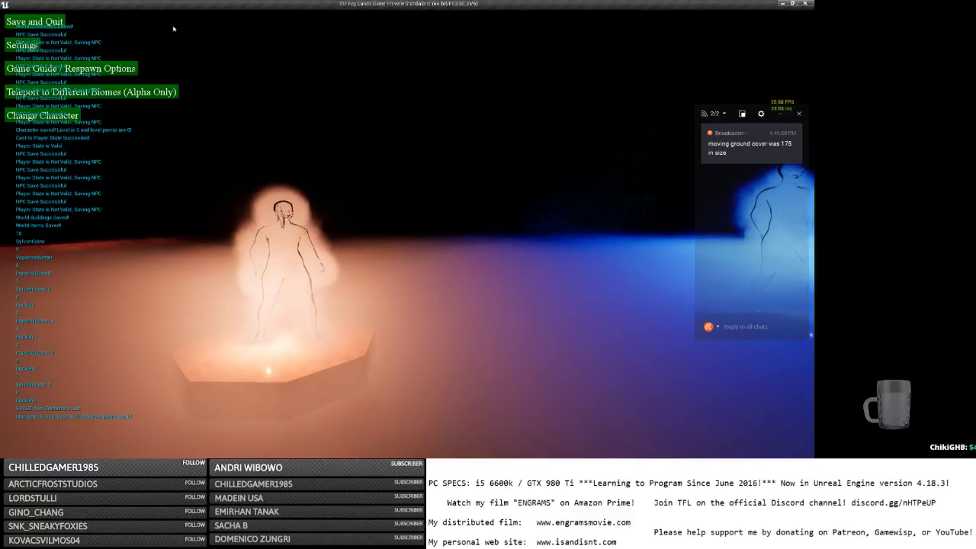
Close the game preview, return to the Unreal editor and save the MainMap level.
{"action": "left_click", "coordinate": [808, 3]}
{"action": "key", "text": "alt+Tab"}
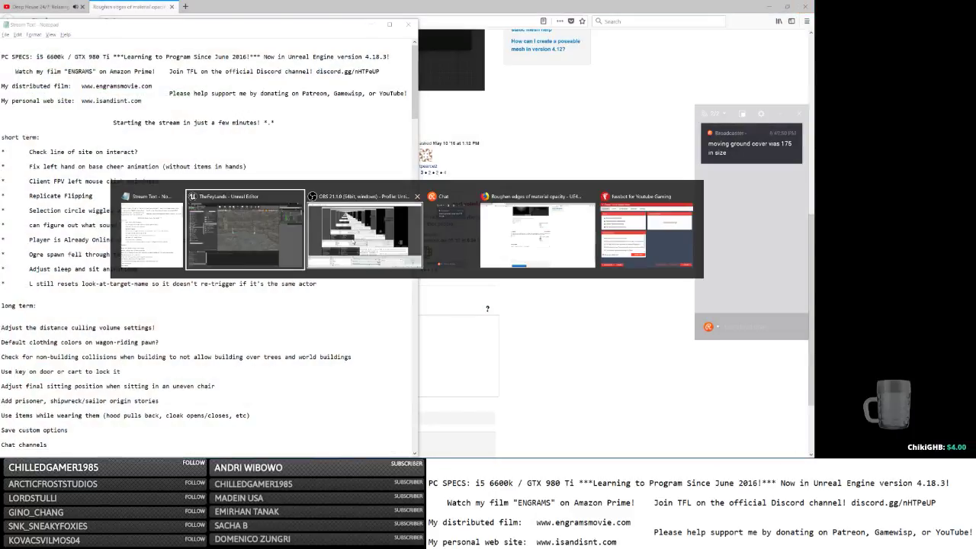
{"action": "key", "text": "alt+Tab"}
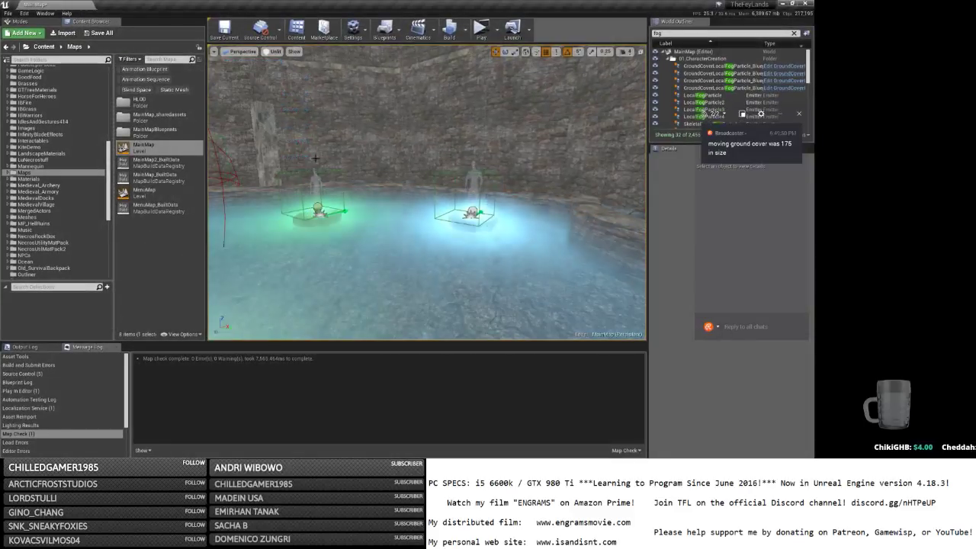
{"action": "left_click", "coordinate": [224, 29]}
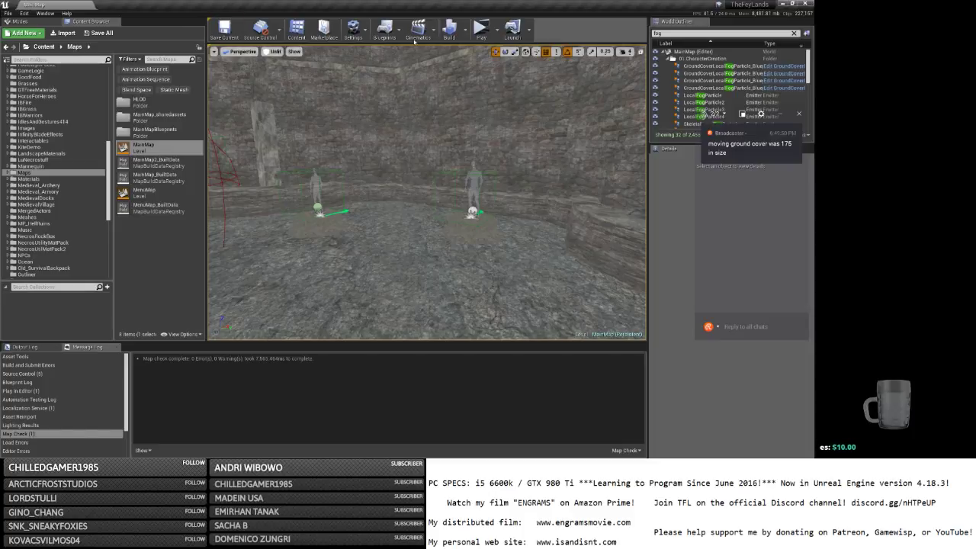
Switch the MainMap viewport's view mode from Unlit to Lit.
{"action": "left_click", "coordinate": [496, 32]}
{"action": "left_click", "coordinate": [496, 32]}
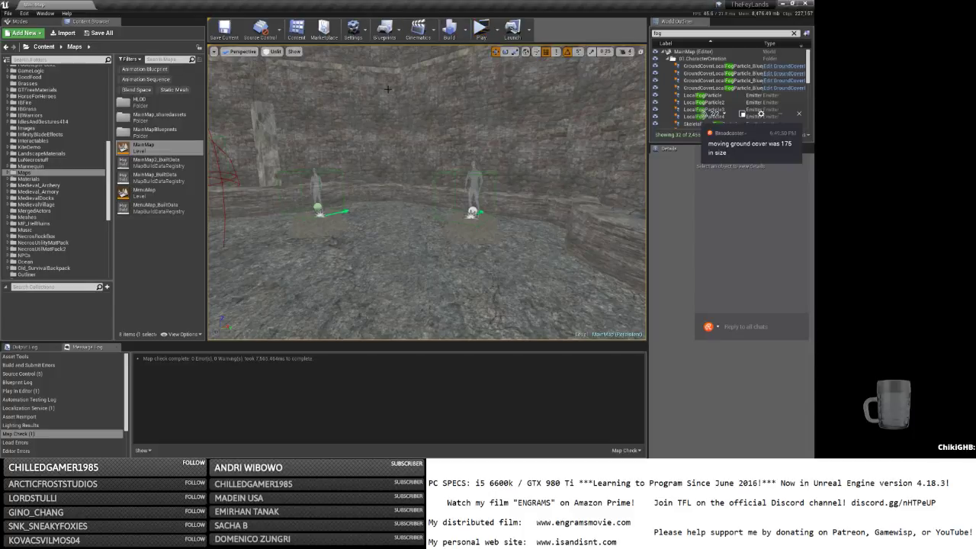
{"action": "mouse_move", "coordinate": [337, 80]}
{"action": "right_mouse_down"}
{"action": "mouse_move", "coordinate": [217, 85]}
{"action": "mouse_move", "coordinate": [335, 68]}
{"action": "right_mouse_up"}
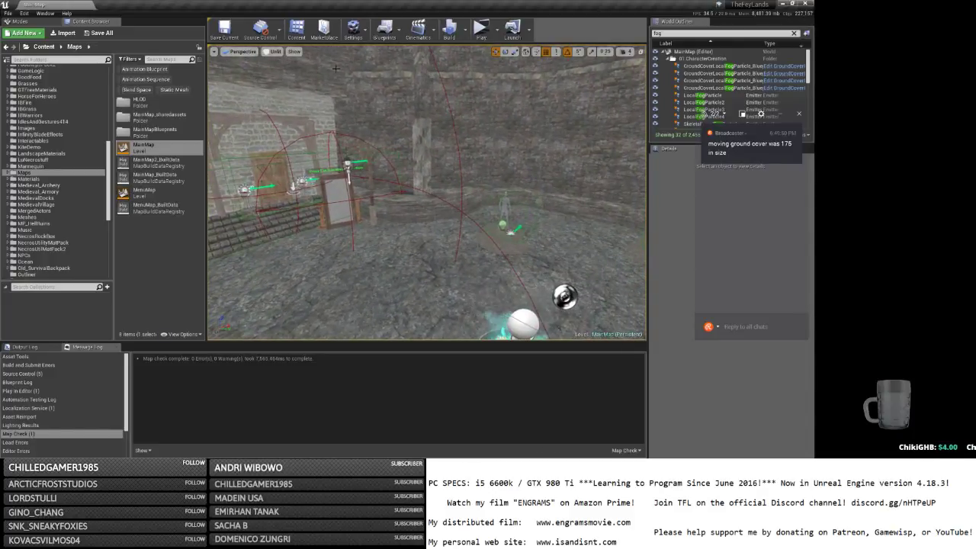
{"action": "left_click", "coordinate": [272, 51]}
{"action": "left_click", "coordinate": [284, 67]}
Fly through the lit room past the statue pedestals toward the stairs.
{"action": "right_click_drag", "start_coordinate": [335, 153], "coordinate": [545, 164]}
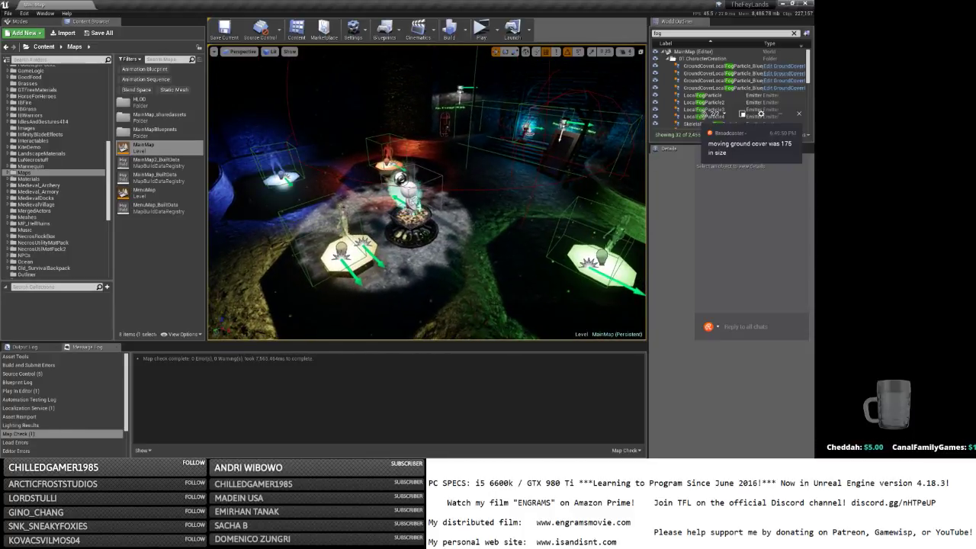
{"action": "right_click_drag", "start_coordinate": [458, 190], "coordinate": [532, 175]}
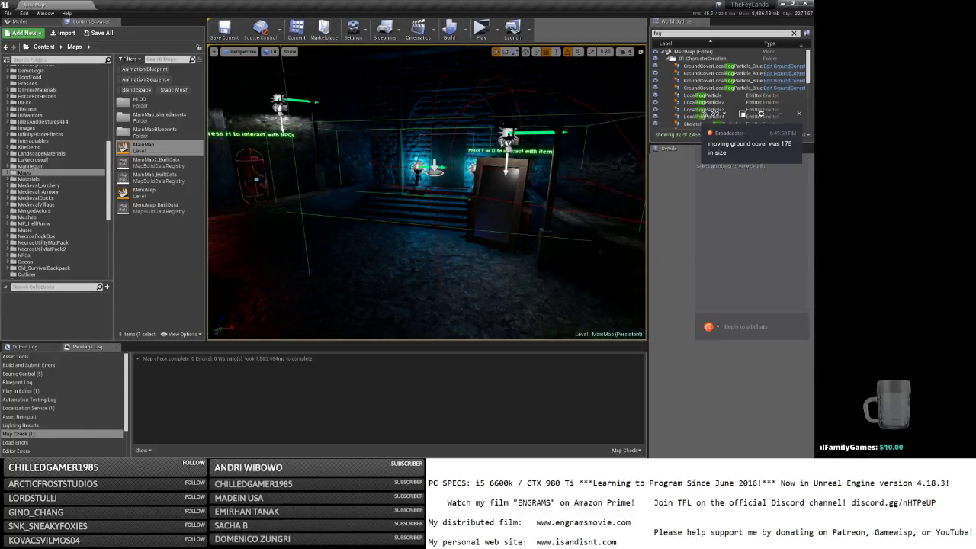
{"action": "key", "text": "alt+Tab"}
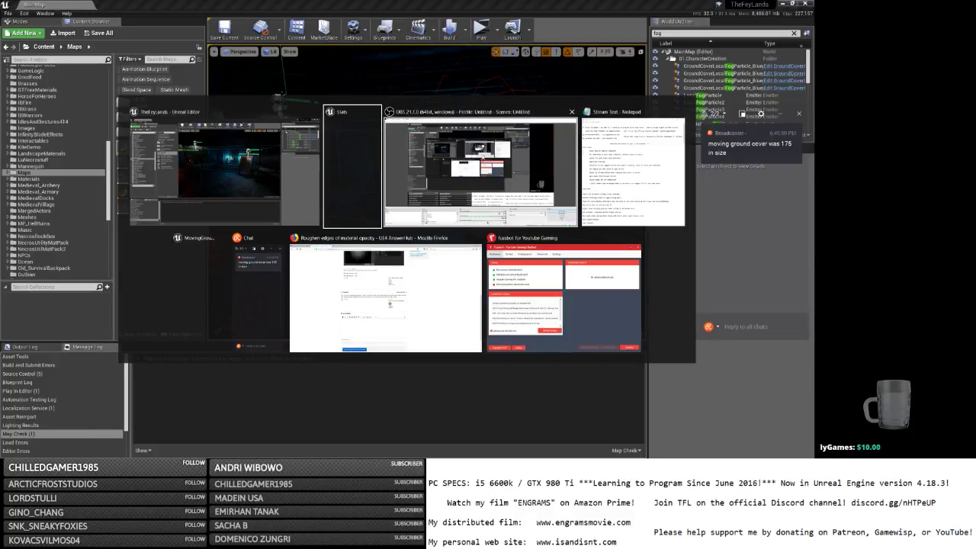
{"action": "left_click", "coordinate": [263, 156]}
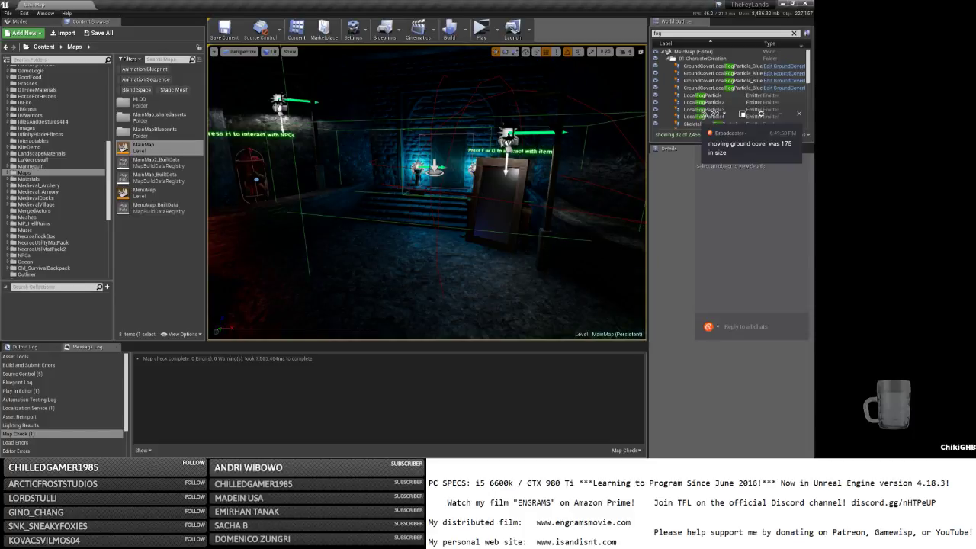
{"action": "key", "text": "alt+Tab"}
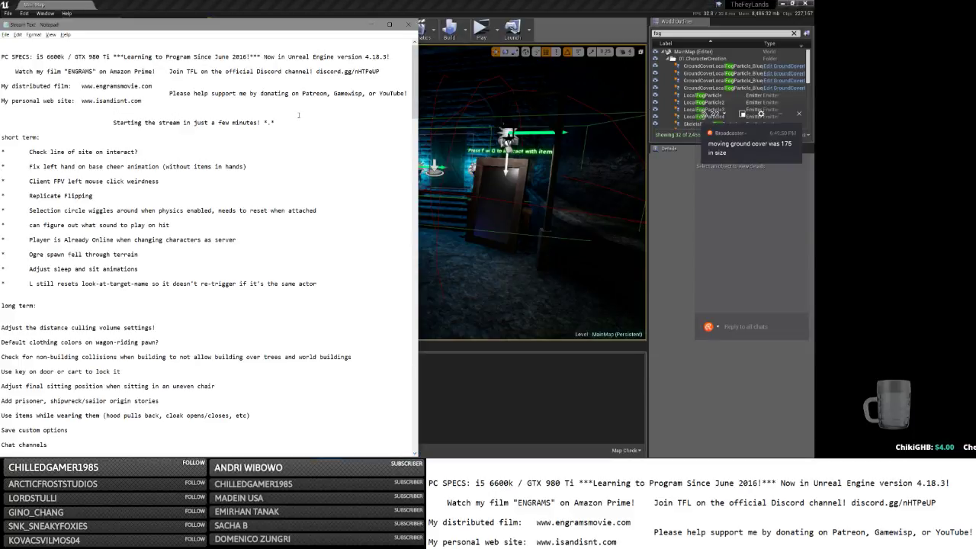
Leave the stream to-do notes and return to the Unreal editor.
{"action": "key", "text": "alt+Tab"}
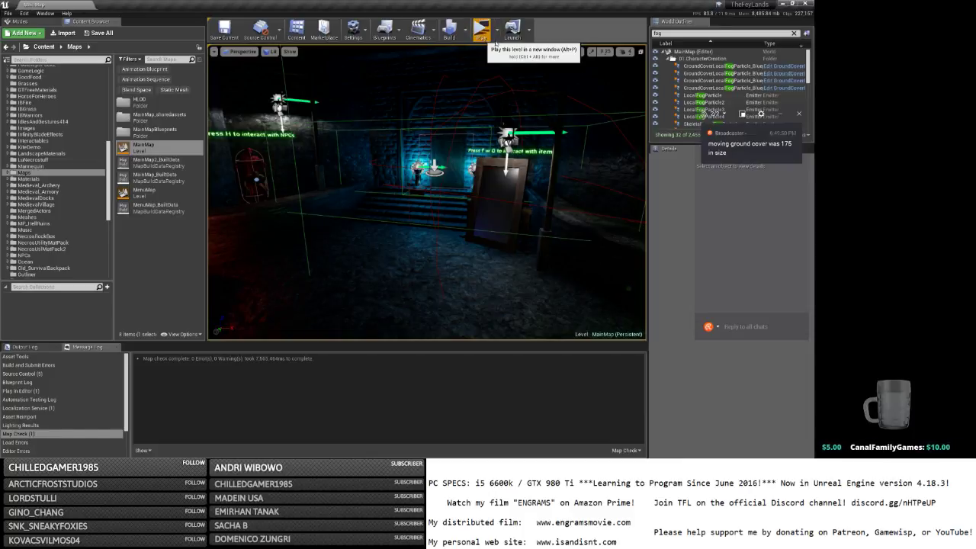
Start a standalone play-test, clear other windows away, maximize the game and log in.
{"action": "left_click", "coordinate": [496, 45]}
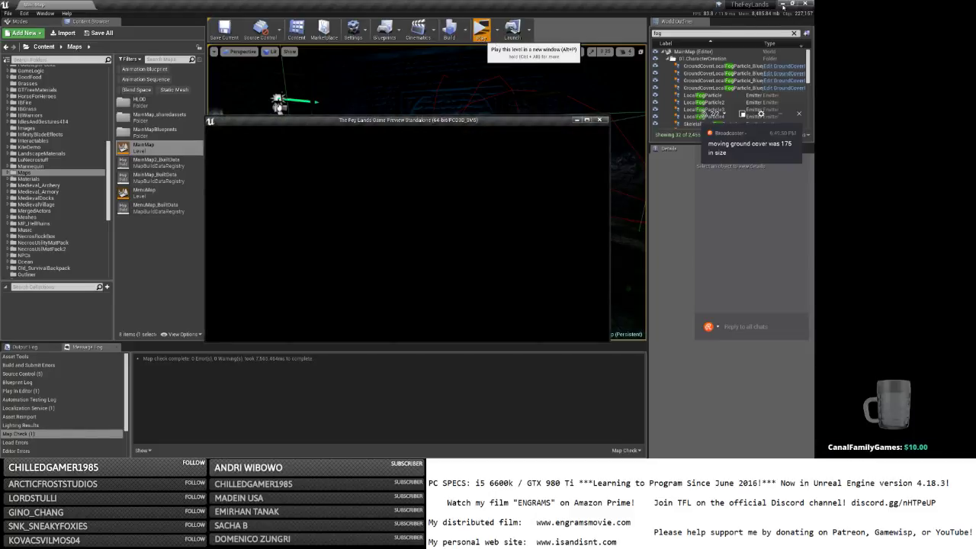
{"action": "left_click", "coordinate": [782, 6]}
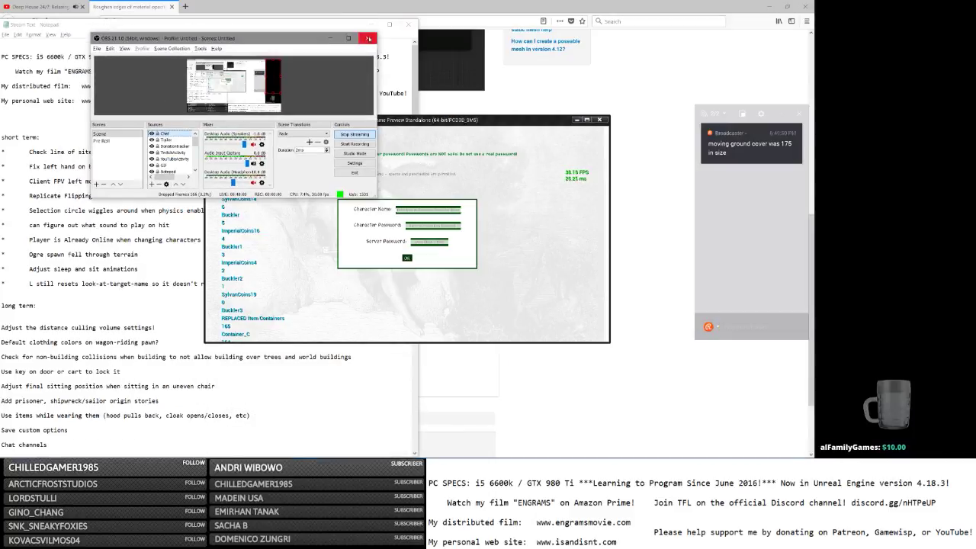
{"action": "left_click", "coordinate": [348, 38]}
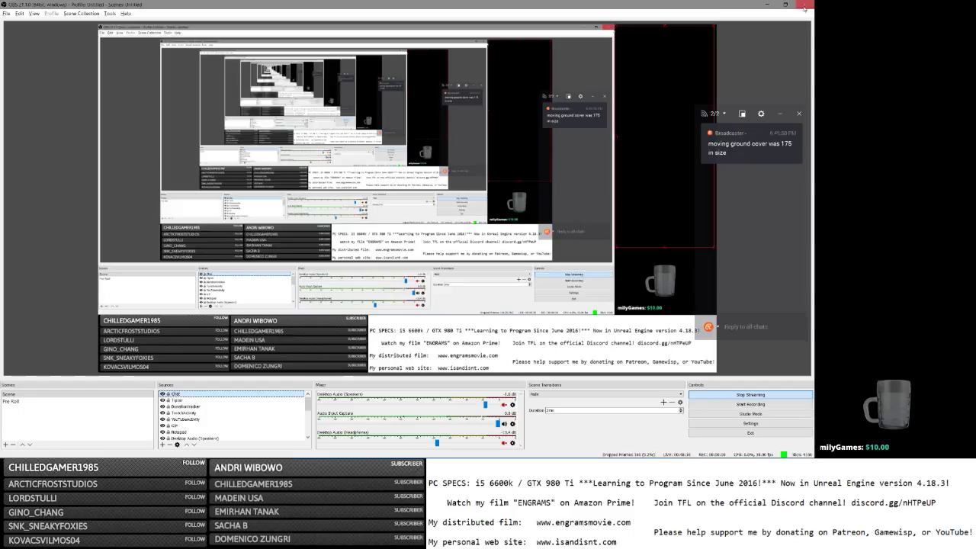
{"action": "left_click", "coordinate": [765, 6]}
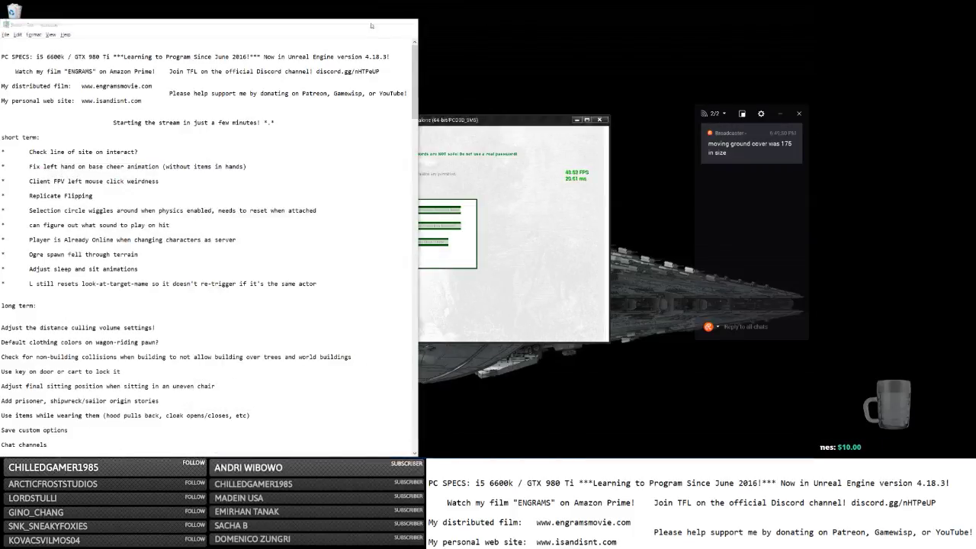
{"action": "left_click", "coordinate": [371, 26]}
{"action": "left_click", "coordinate": [586, 121]}
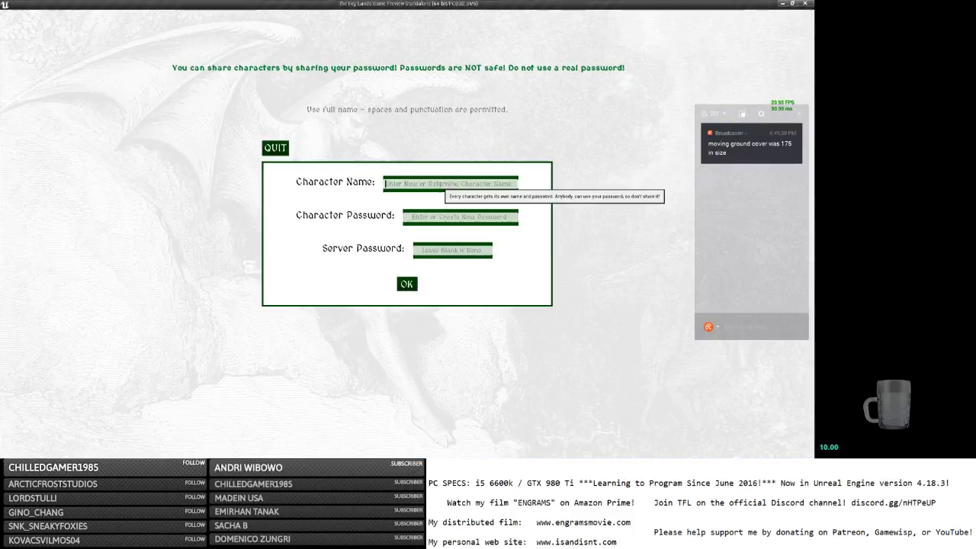
{"action": "left_click", "coordinate": [441, 183]}
{"action": "type", "text": "b"}
{"action": "key", "text": "Tab"}
{"action": "left_click", "coordinate": [416, 284]}
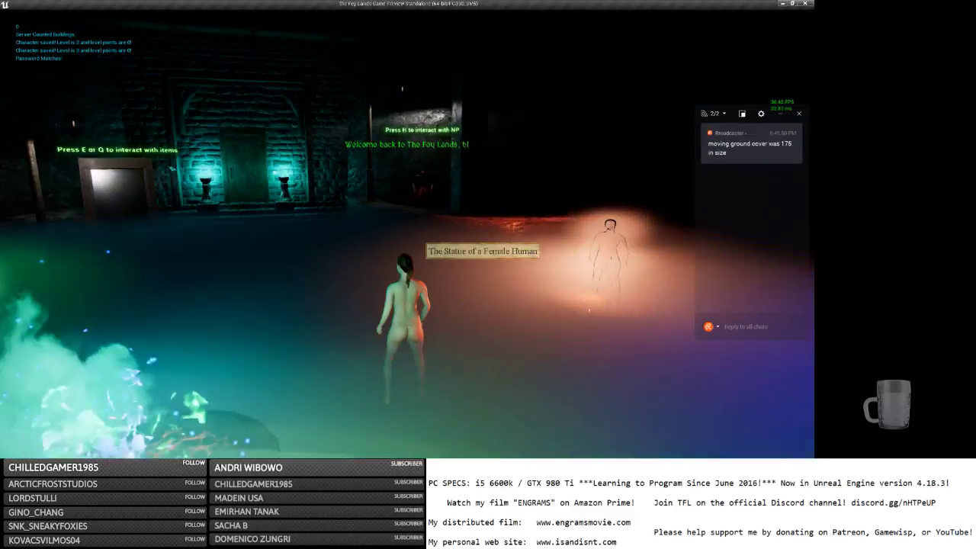
Set the origin to Traveler at the magic mirror and exit through the small wooden door.
{"action": "scroll", "coordinate": [427, 234], "scroll_direction": "up", "scroll_amount": 5}
{"action": "key", "text": "w"}
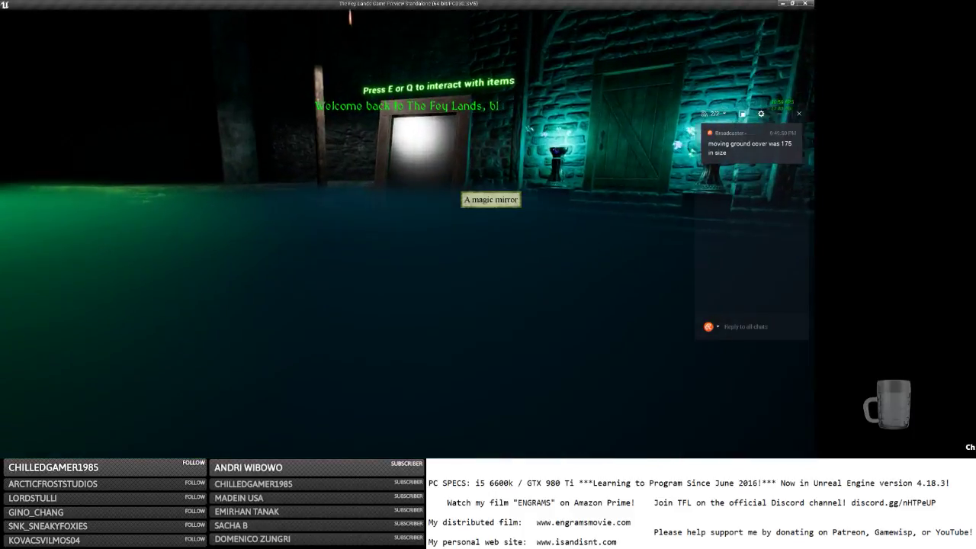
{"action": "left_click", "coordinate": [451, 184]}
{"action": "key", "text": "e"}
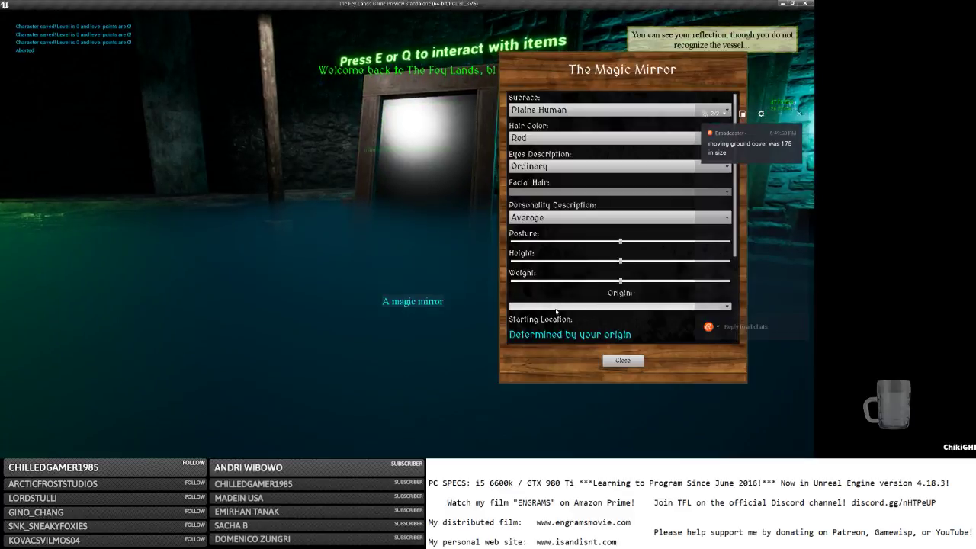
{"action": "left_click", "coordinate": [539, 110]}
{"action": "left_click", "coordinate": [535, 143]}
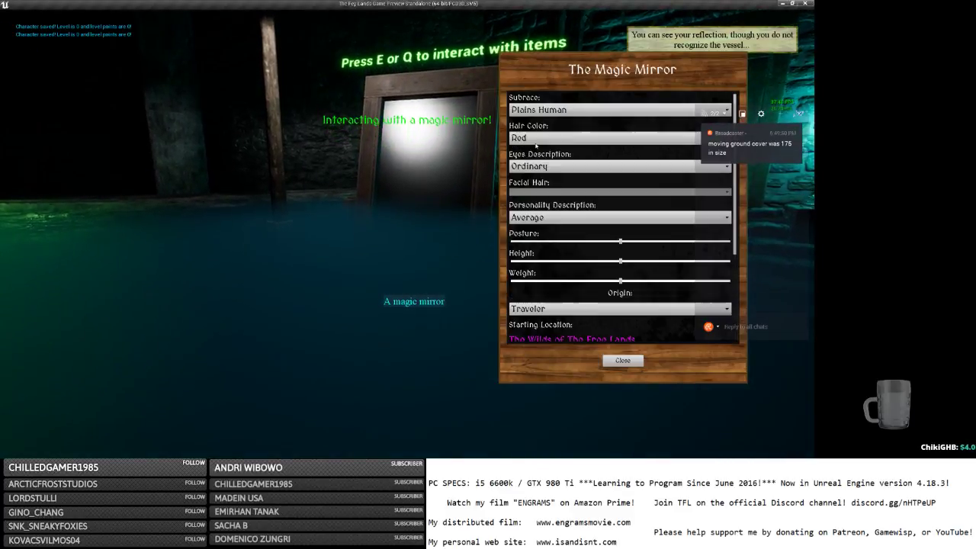
{"action": "left_click", "coordinate": [622, 361]}
{"action": "key", "text": "d"}
{"action": "key", "text": "w"}
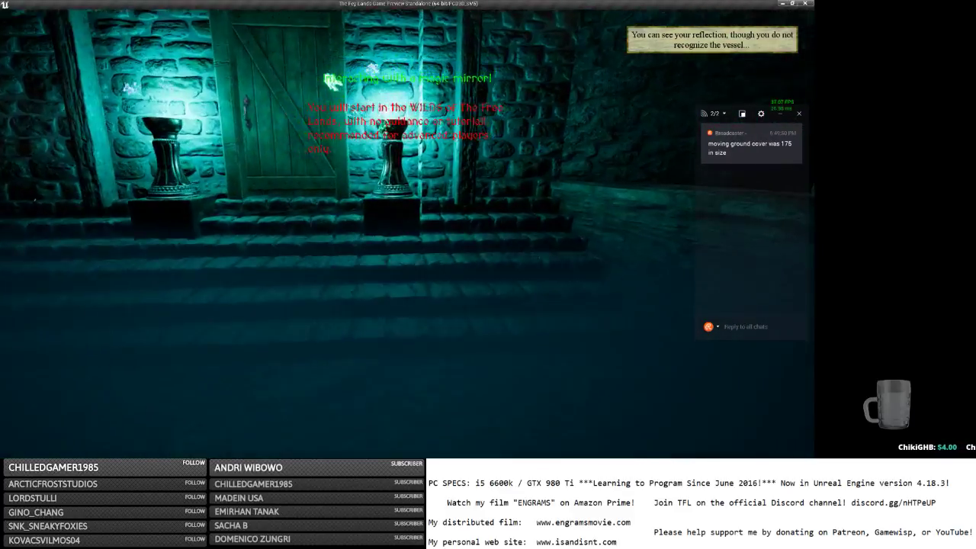
{"action": "key", "text": "e"}
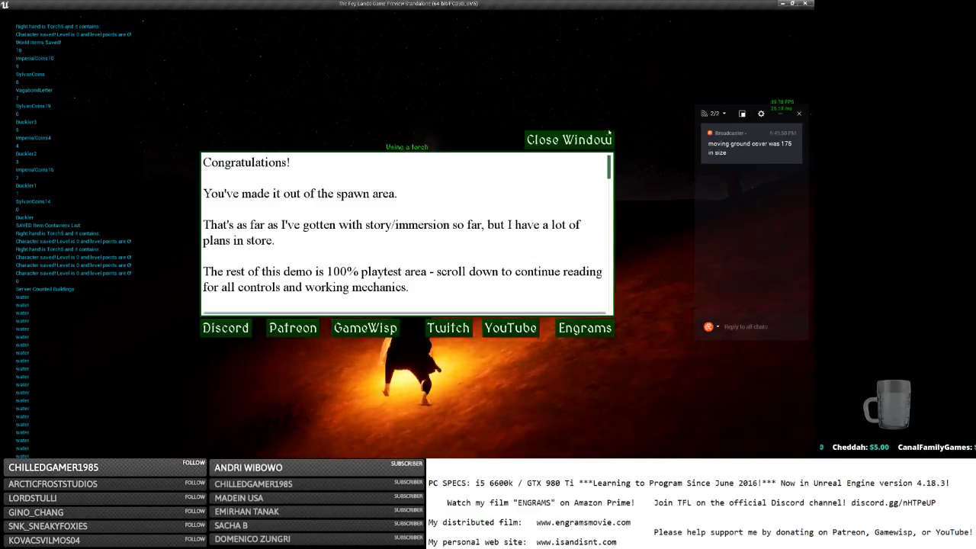
Dismiss the Congratulations message and move the hammer from the backpack into the left hand.
{"action": "left_click", "coordinate": [599, 141]}
{"action": "key", "text": "i"}
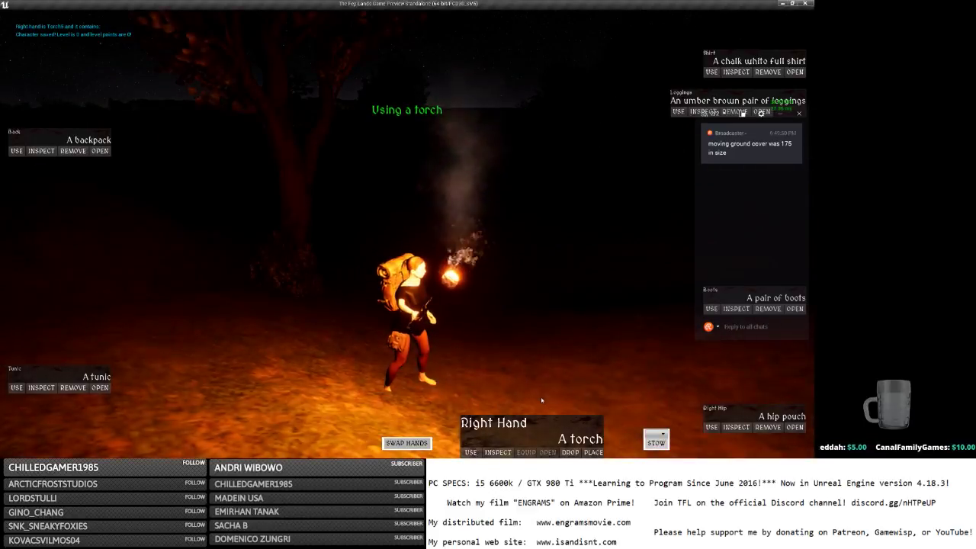
{"action": "left_click", "coordinate": [100, 150]}
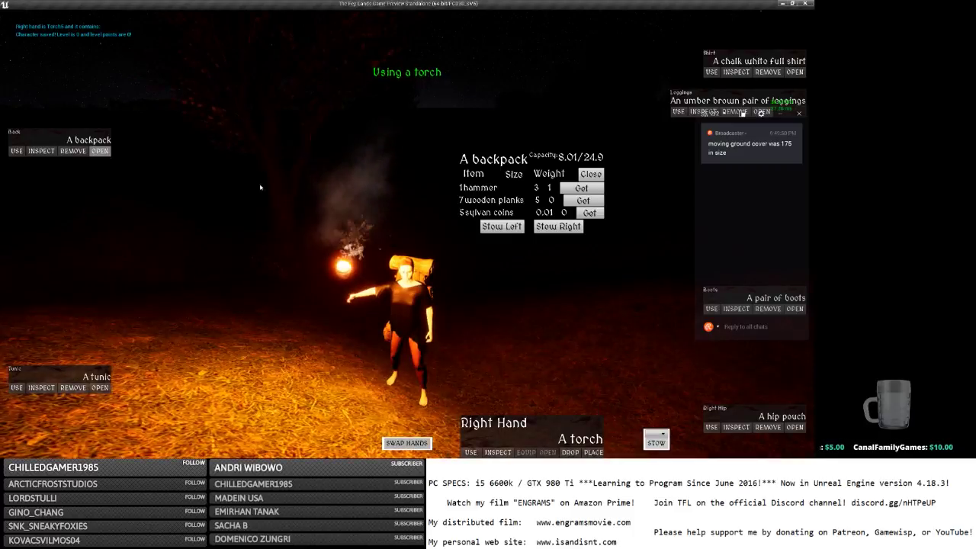
{"action": "left_click", "coordinate": [581, 188]}
{"action": "scroll", "coordinate": [450, 315], "scroll_direction": "down", "scroll_amount": 5}
{"action": "key", "text": "w"}
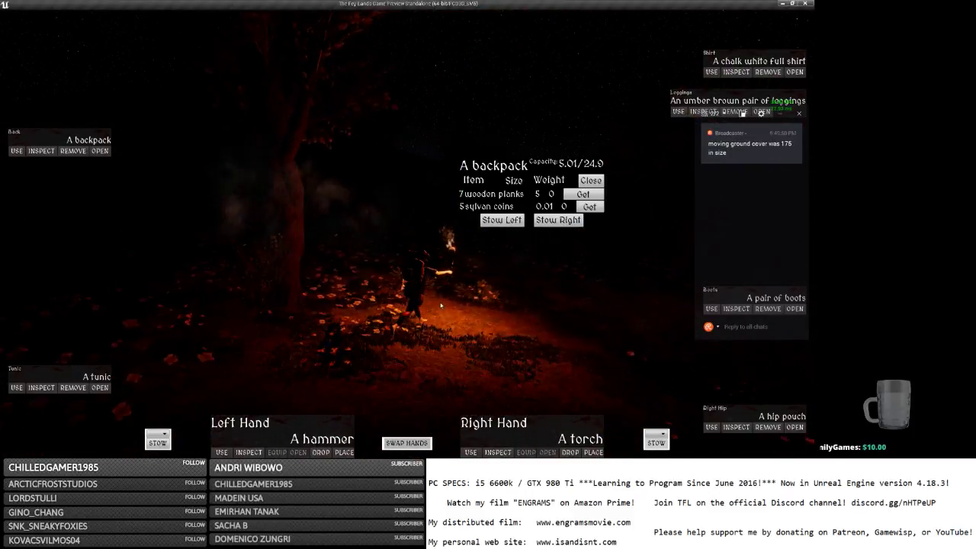
Build and place the Tiny House Walls with Doorway from Medieval Village > Walls.
{"action": "key", "text": "e"}
{"action": "left_click", "coordinate": [70, 188]}
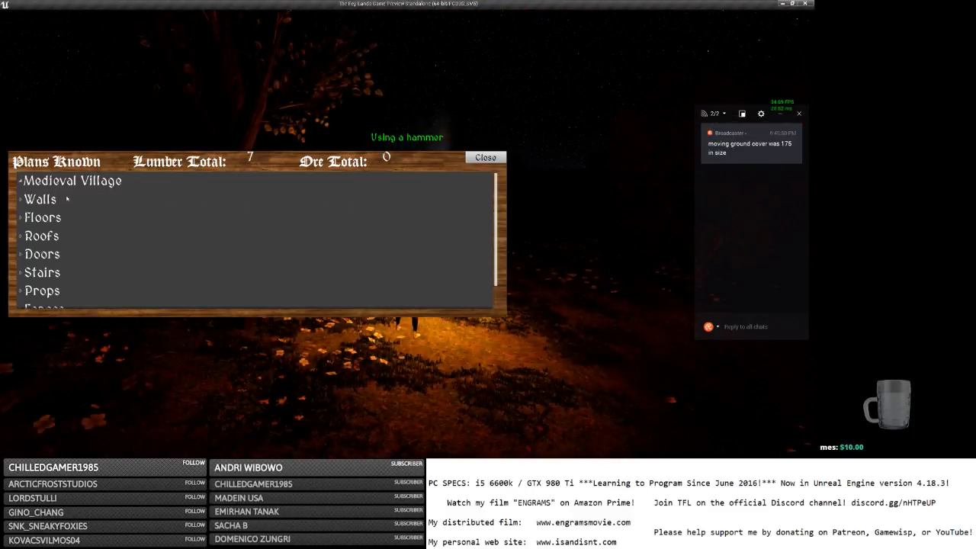
{"action": "left_click", "coordinate": [68, 189]}
{"action": "left_click", "coordinate": [66, 189]}
{"action": "left_click", "coordinate": [65, 200]}
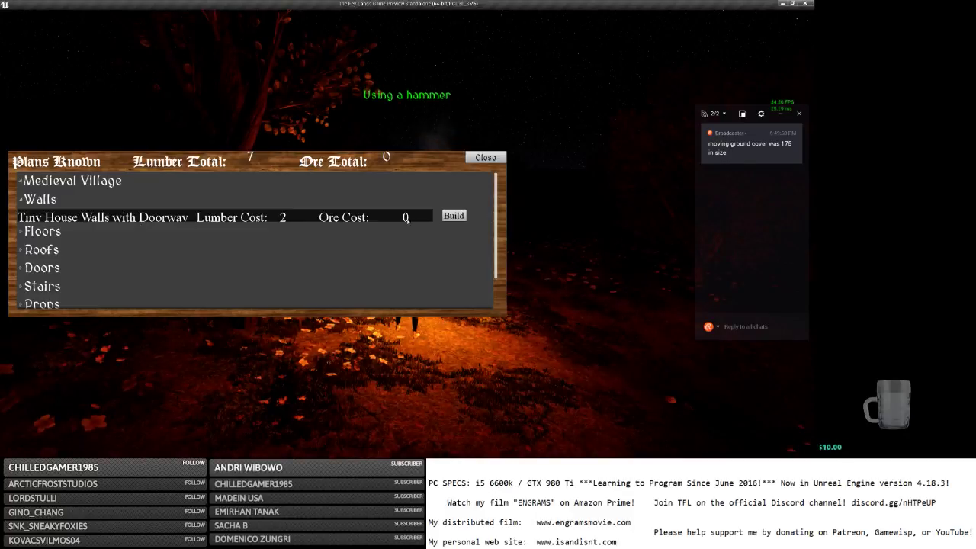
{"action": "left_click", "coordinate": [454, 216]}
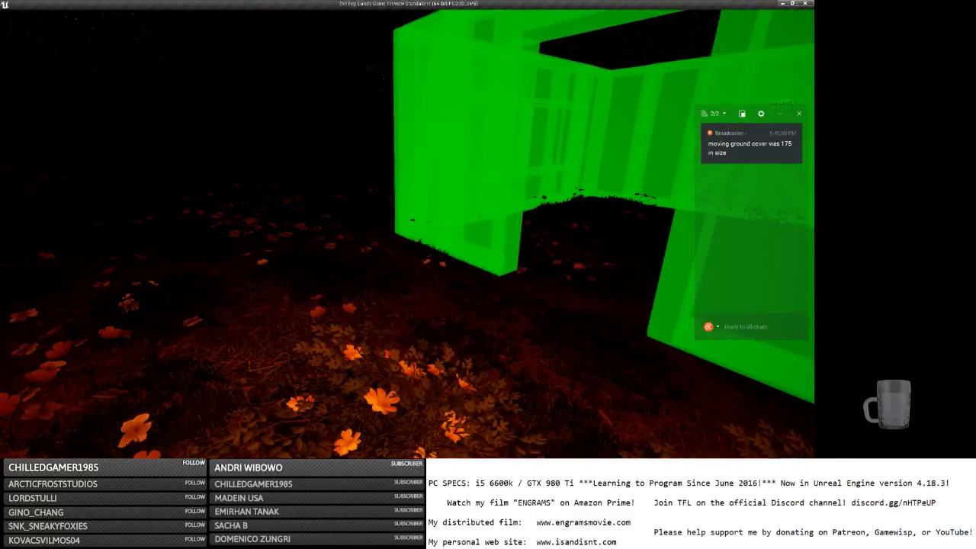
{"action": "left_click", "coordinate": [407, 233]}
{"action": "key", "text": "alt+Tab"}
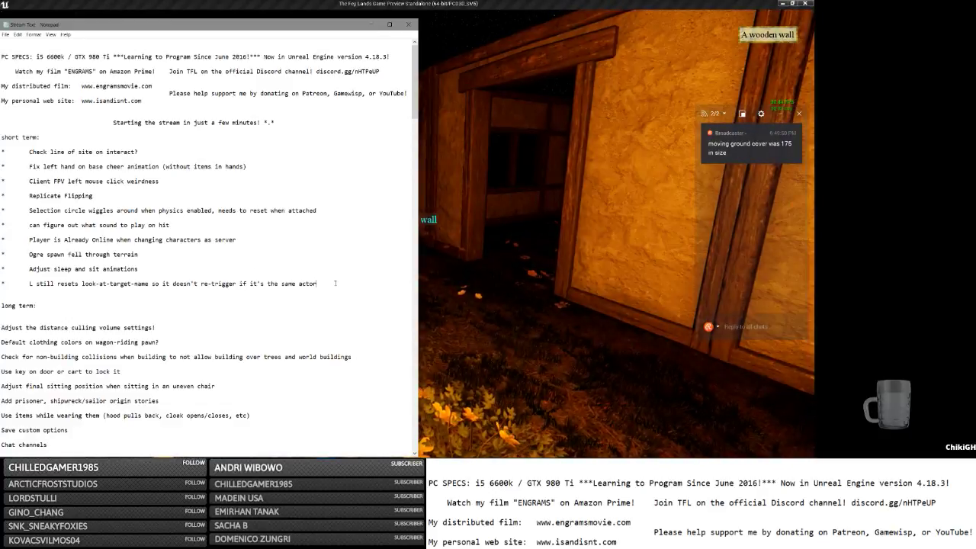
Add a short-term note: build-menu categories should appear only when one of their plans is known.
{"action": "key", "text": "Return"}
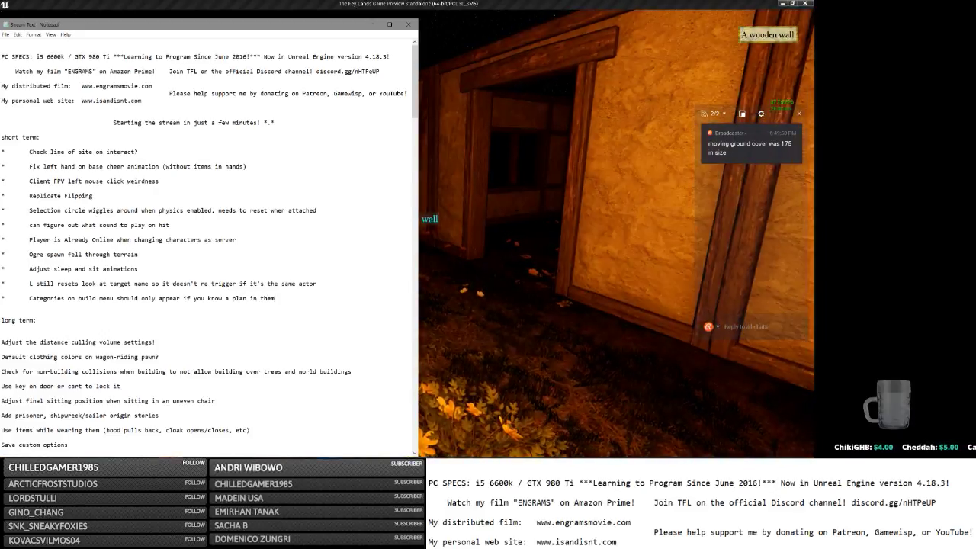
{"action": "left_click", "coordinate": [567, 259]}
Build the Tiny House Floor from Medieval Village > Floors.
{"action": "key", "text": "Tab"}
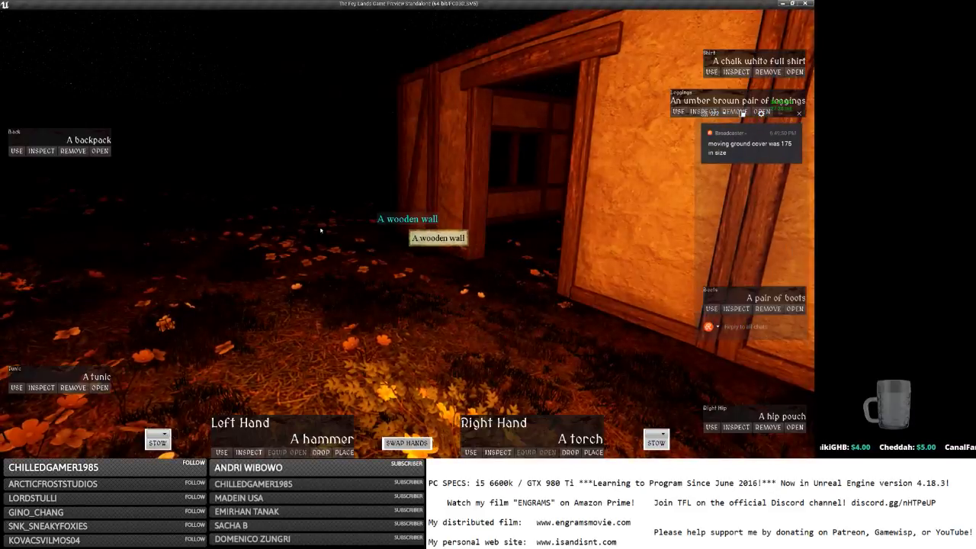
{"action": "key", "text": "Tab"}
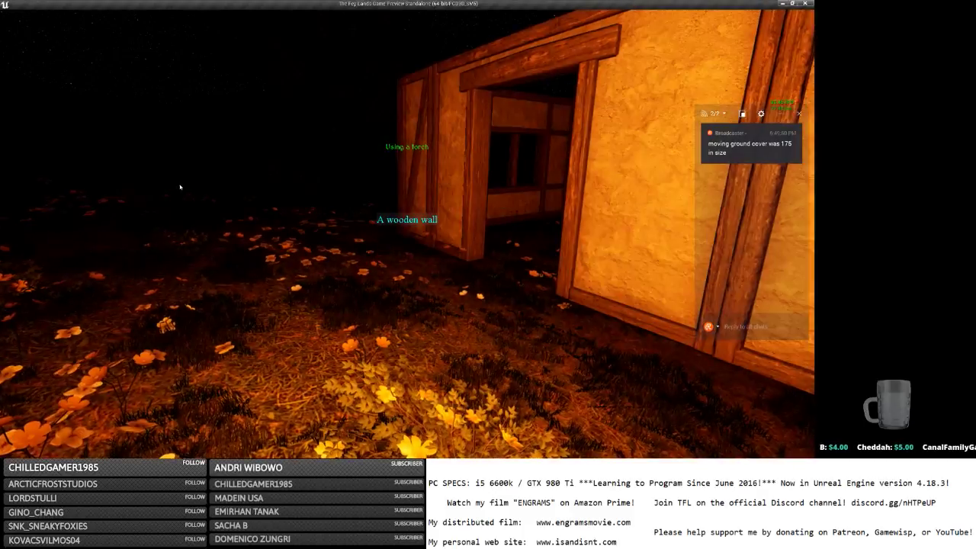
{"action": "key", "text": "2"}
{"action": "left_click", "coordinate": [20, 181]}
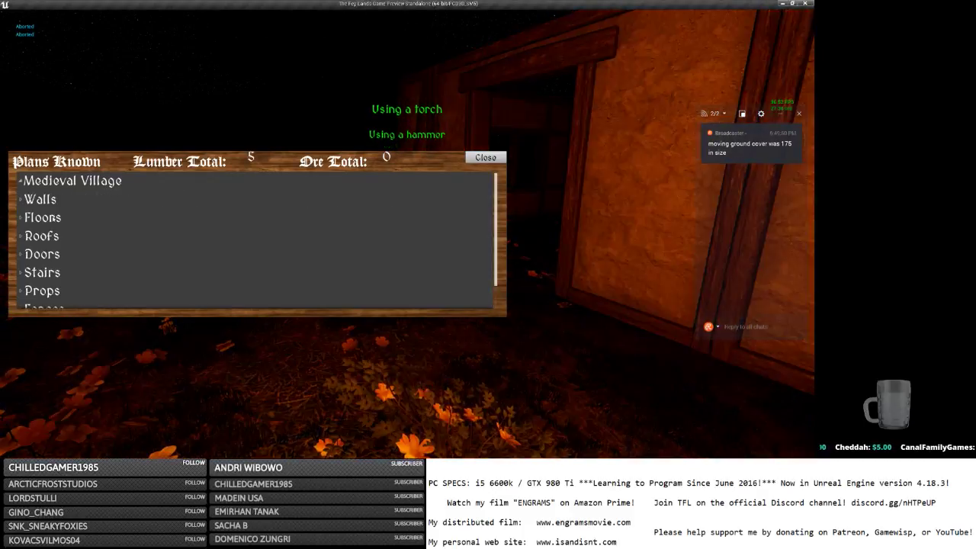
{"action": "left_click", "coordinate": [21, 217]}
{"action": "left_click", "coordinate": [420, 235]}
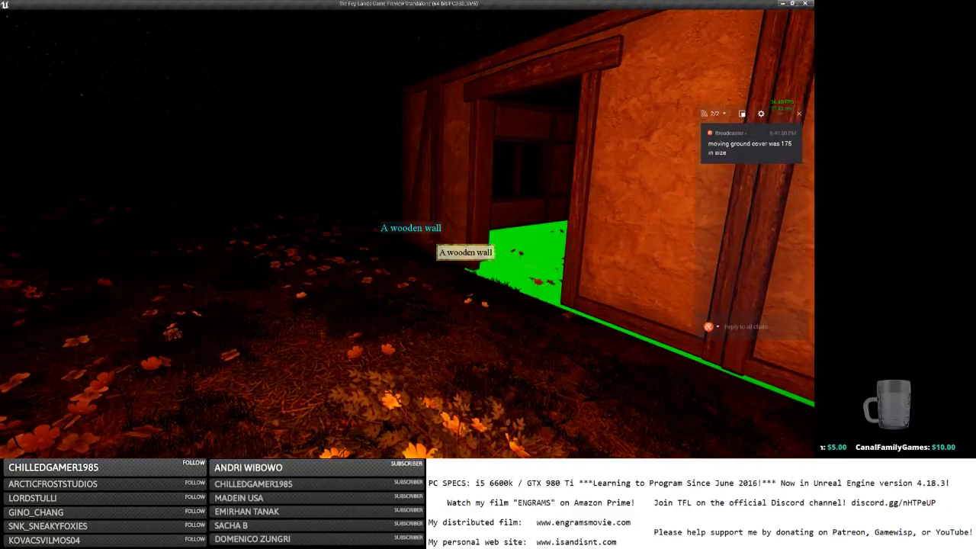
Build the Tiny House Roof over the walls from Medieval Village > Roofs.
{"action": "key", "text": "t"}
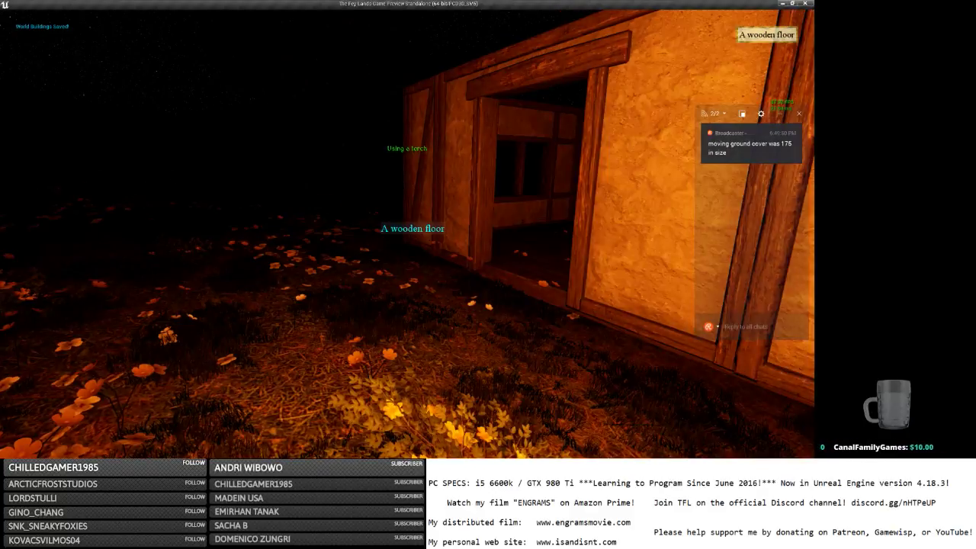
{"action": "key", "text": "p"}
{"action": "left_click", "coordinate": [58, 183]}
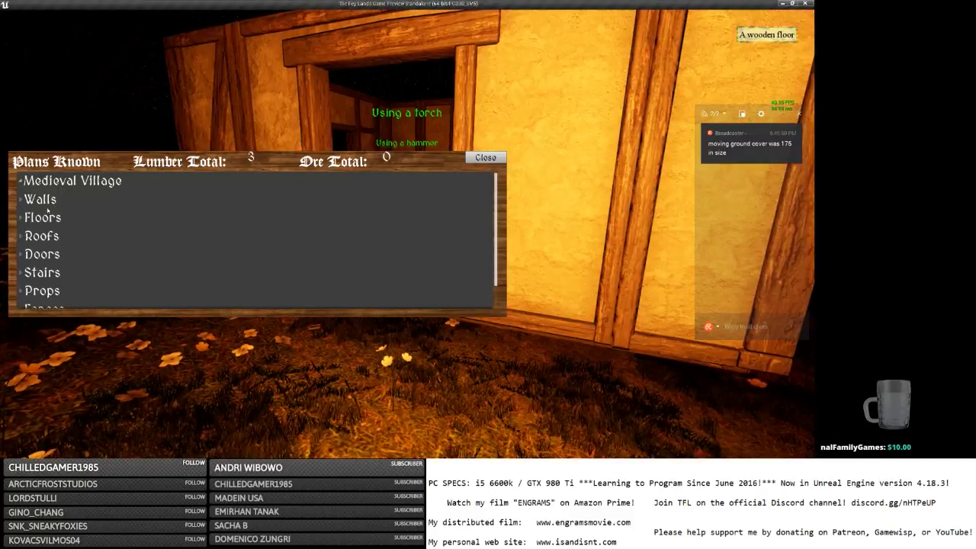
{"action": "left_click", "coordinate": [43, 236]}
{"action": "left_click", "coordinate": [420, 252]}
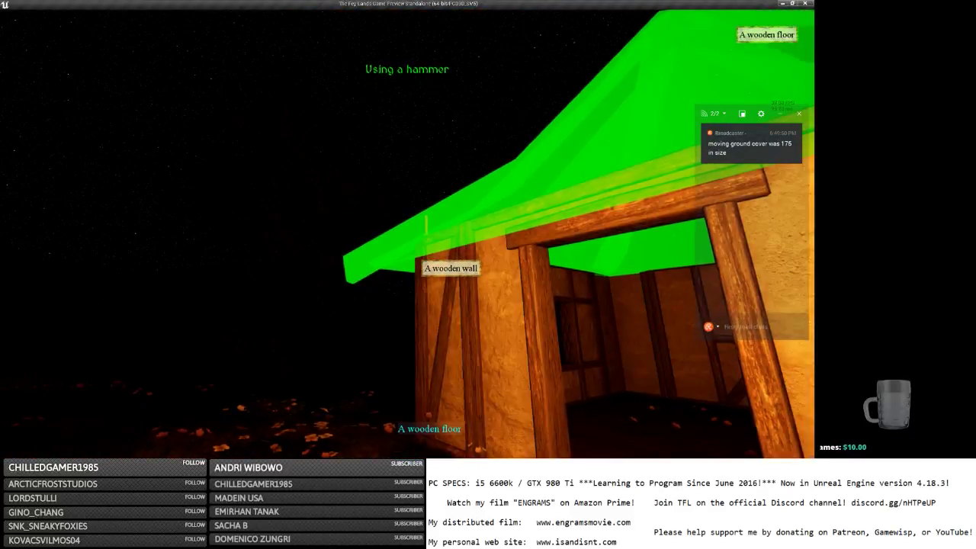
Build and place the Large Wooden Door from Medieval Village > Doors.
{"action": "key", "text": "p"}
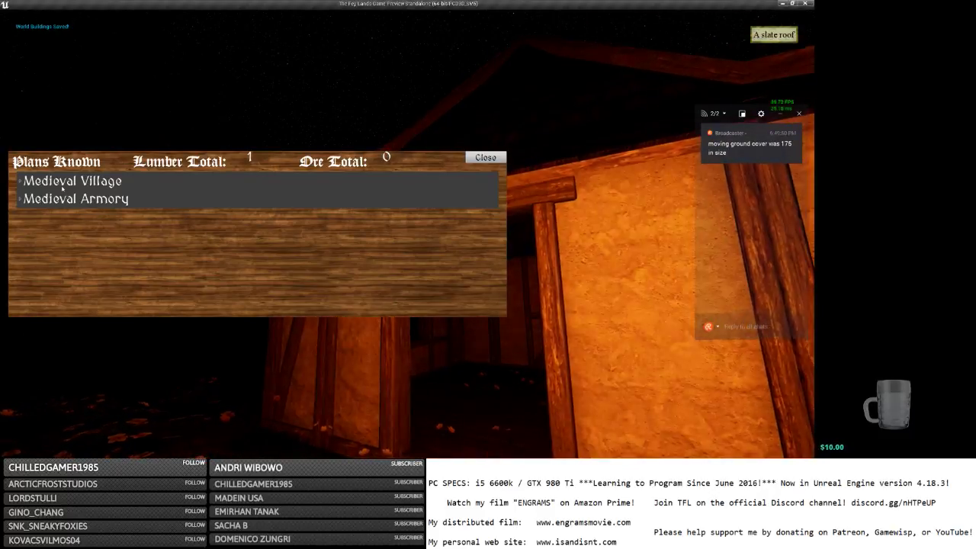
{"action": "left_click", "coordinate": [63, 187]}
{"action": "left_click", "coordinate": [44, 254]}
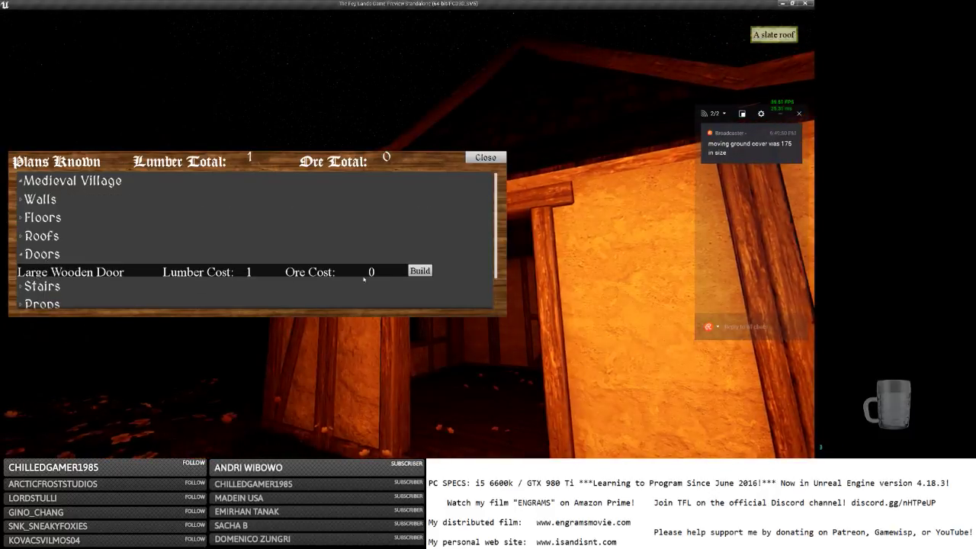
{"action": "left_click", "coordinate": [418, 272]}
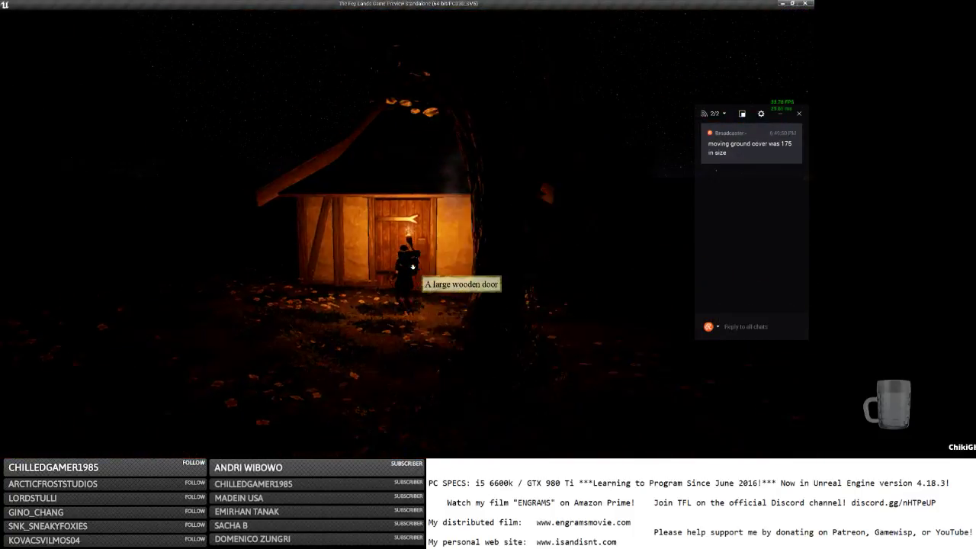
{"action": "key", "text": "i"}
{"action": "key", "text": "i"}
{"action": "key", "text": "i"}
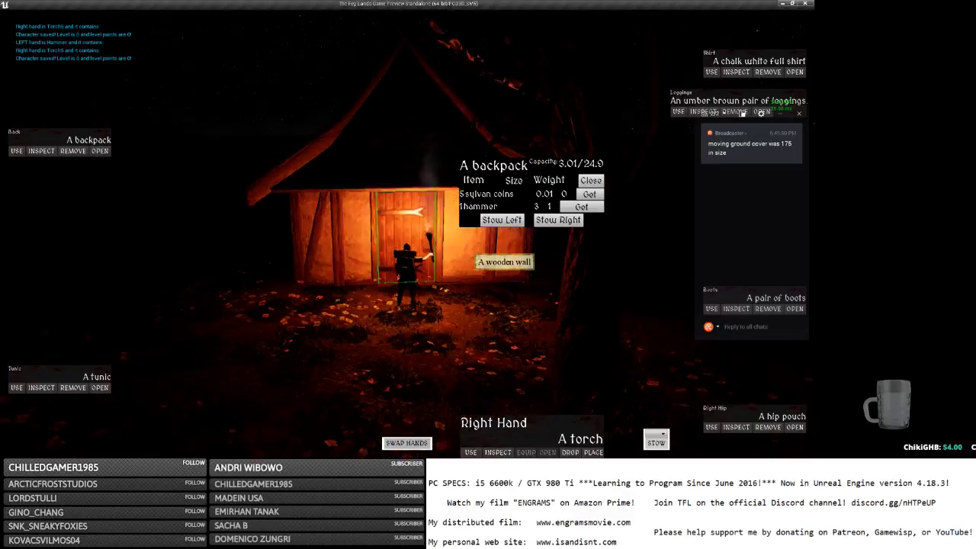
Enter the tiny house, drop all the sylvan coins on its floor, and step back out to the door.
{"action": "key", "text": "e"}
{"action": "key", "text": "w"}
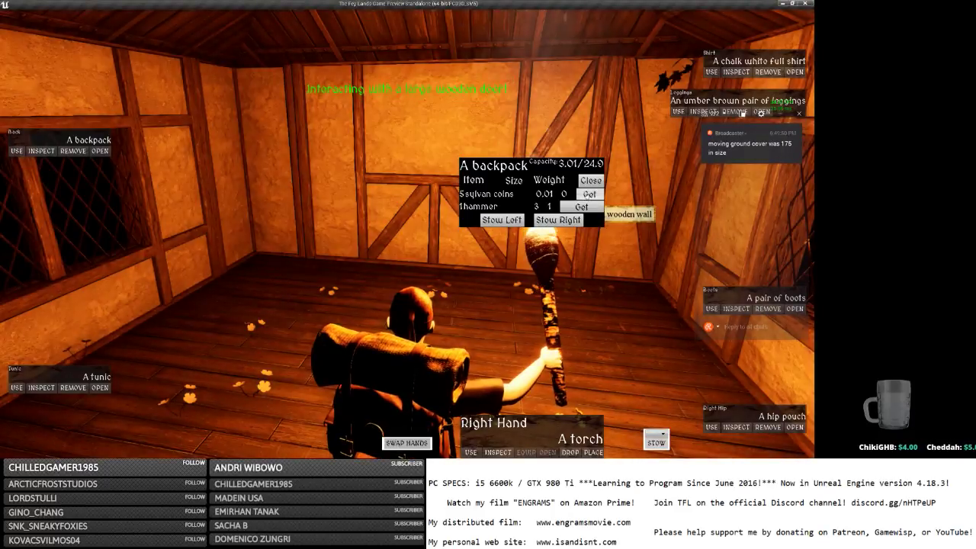
{"action": "left_click", "coordinate": [589, 195]}
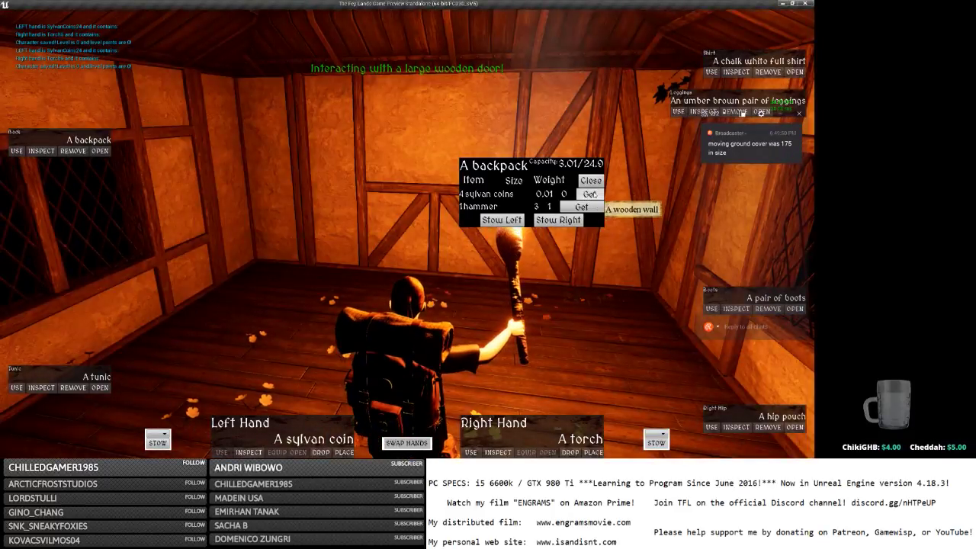
{"action": "left_click", "coordinate": [589, 194]}
{"action": "left_click", "coordinate": [589, 194]}
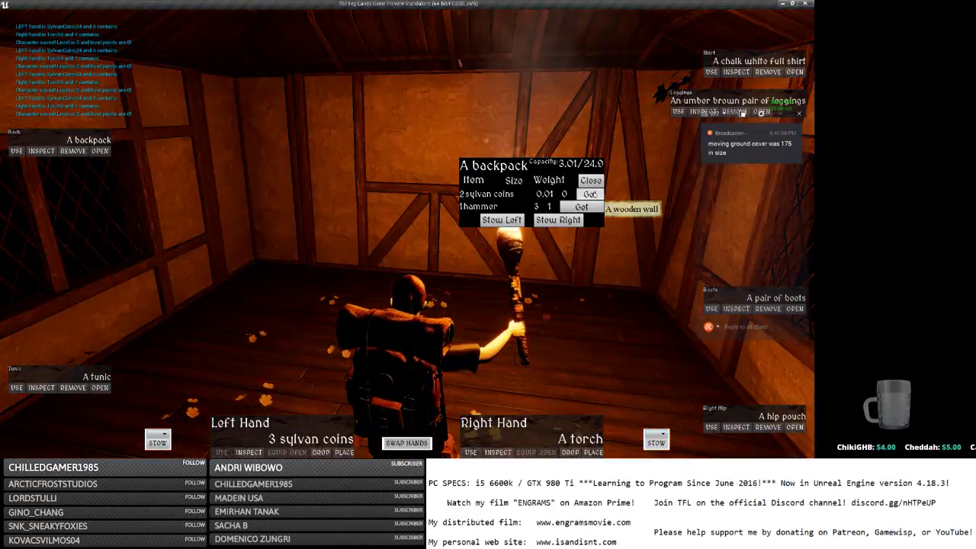
{"action": "left_click", "coordinate": [589, 194]}
{"action": "left_click", "coordinate": [589, 193]}
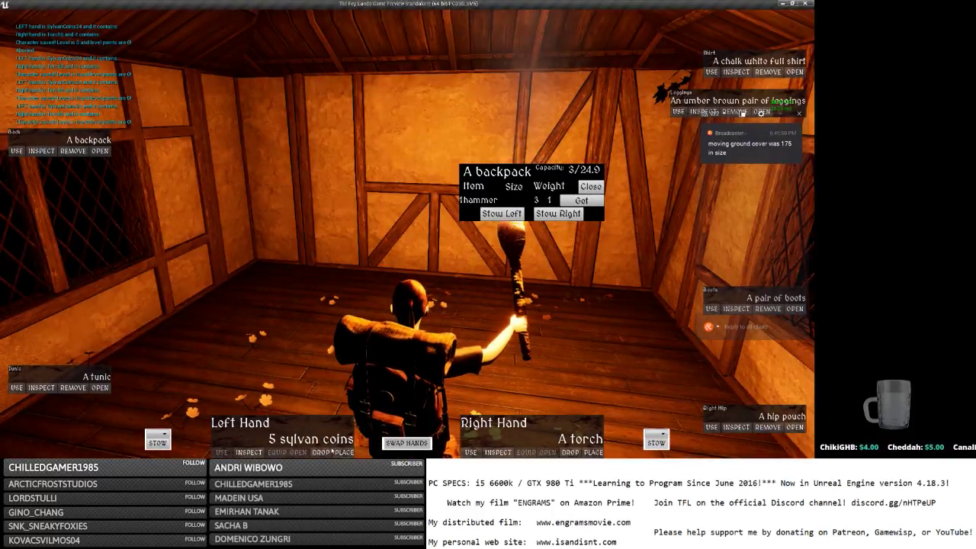
{"action": "left_click", "coordinate": [321, 452]}
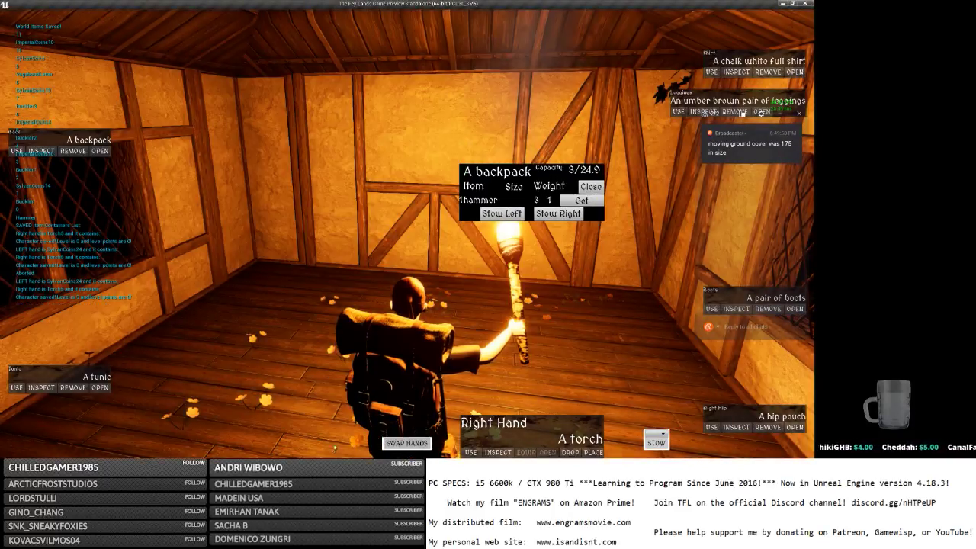
{"action": "key", "text": "s"}
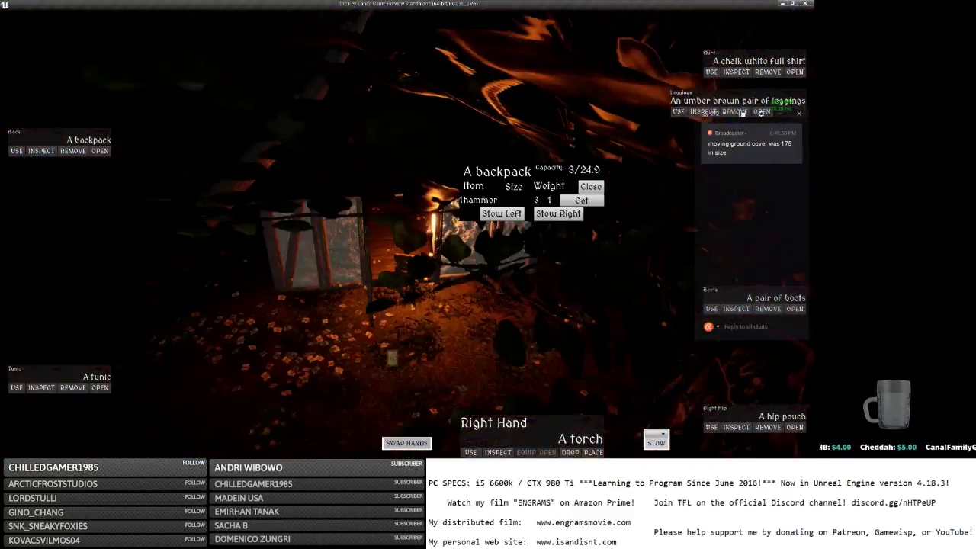
{"action": "left_click", "coordinate": [373, 236]}
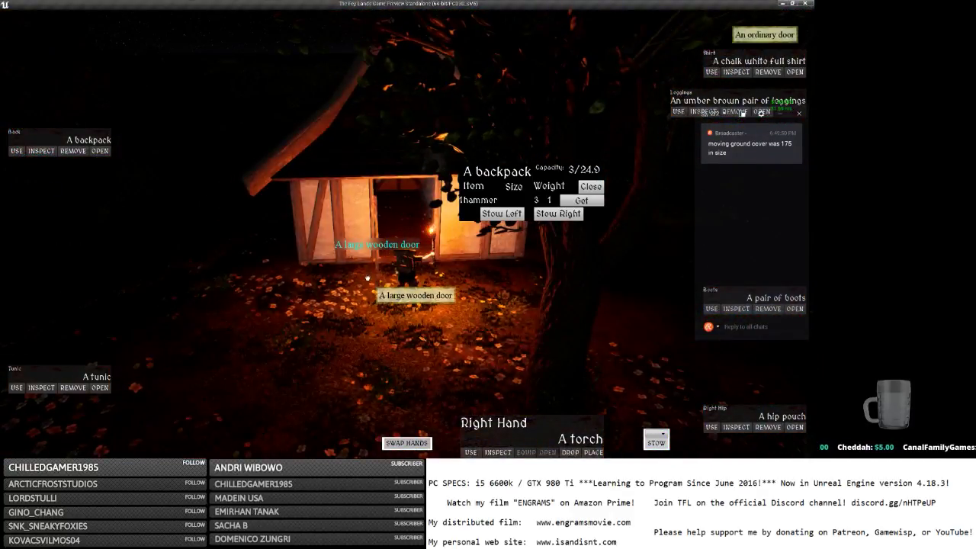
Close the wooden door, hide the inventory and run around the house to the lattice window.
{"action": "key", "text": "a"}
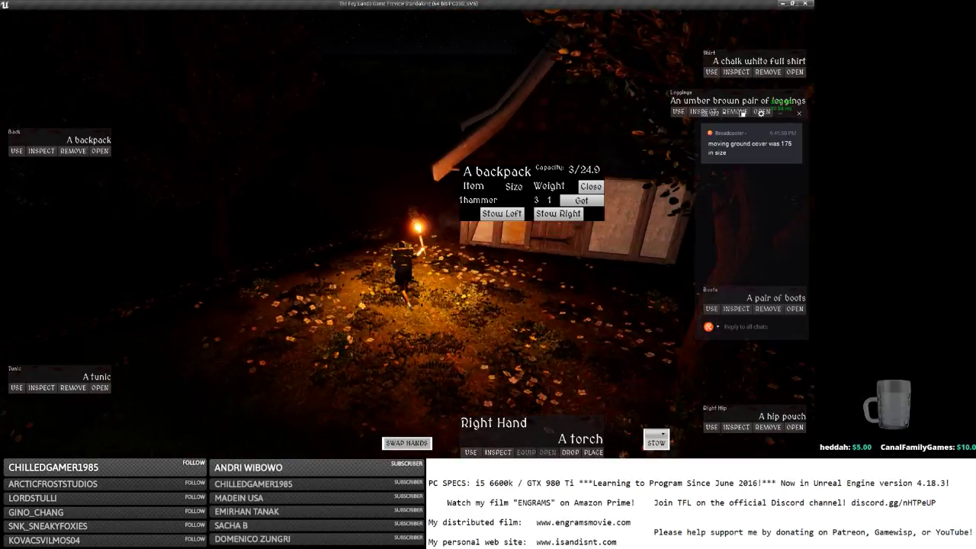
{"action": "key", "text": "i"}
{"action": "key", "text": "w"}
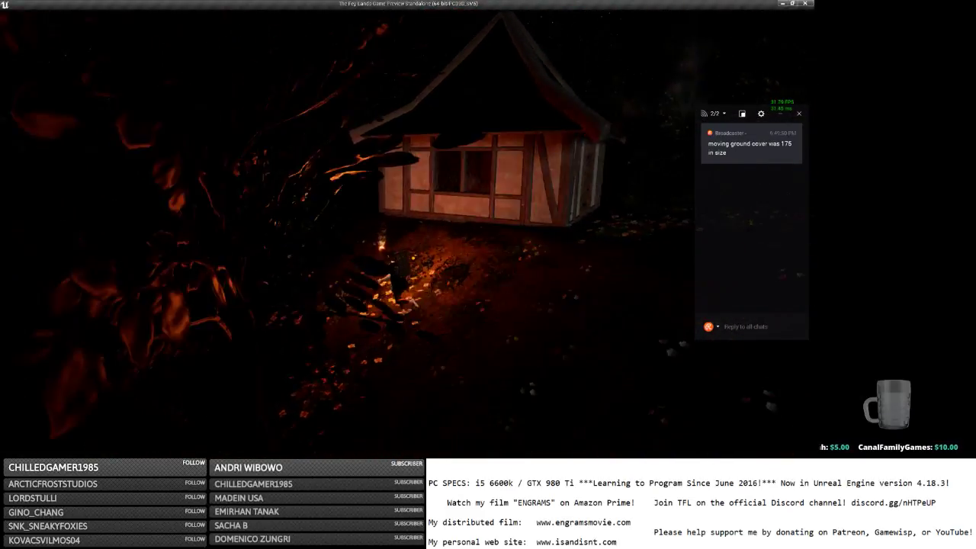
{"action": "key", "text": "w"}
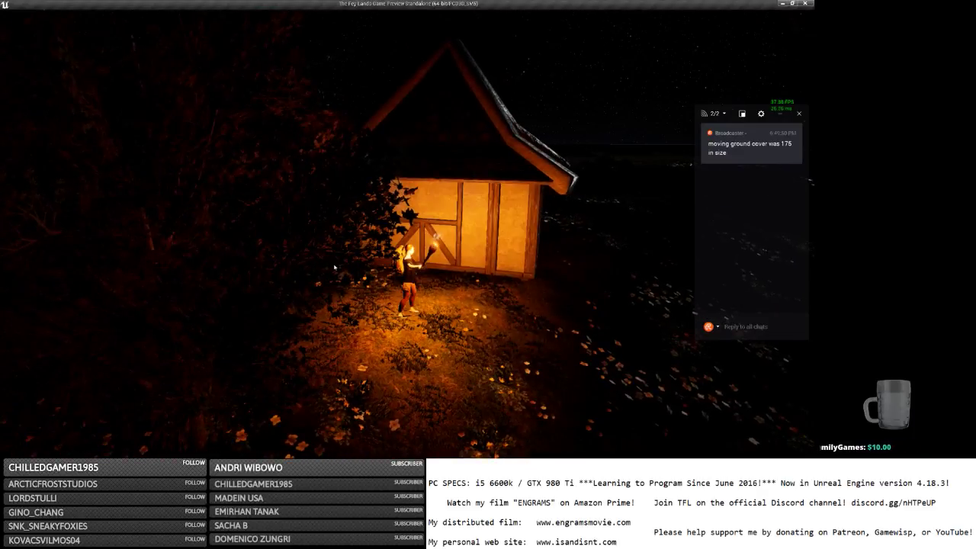
{"action": "key", "text": "w"}
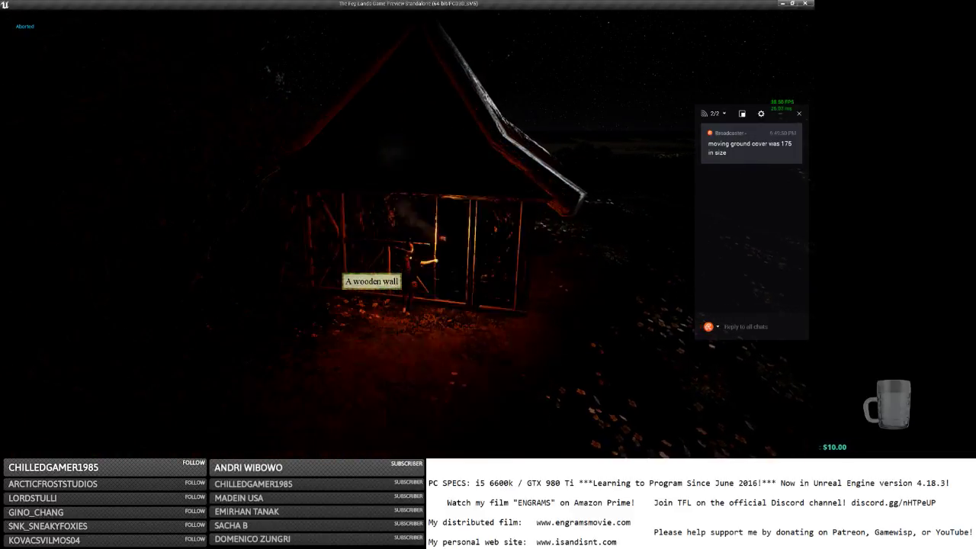
{"action": "key", "text": "d"}
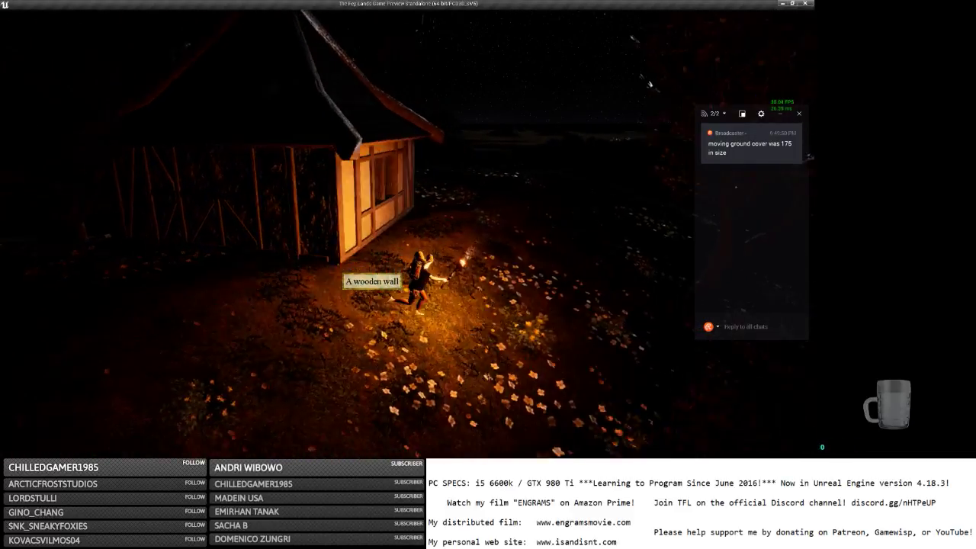
{"action": "key", "text": "w"}
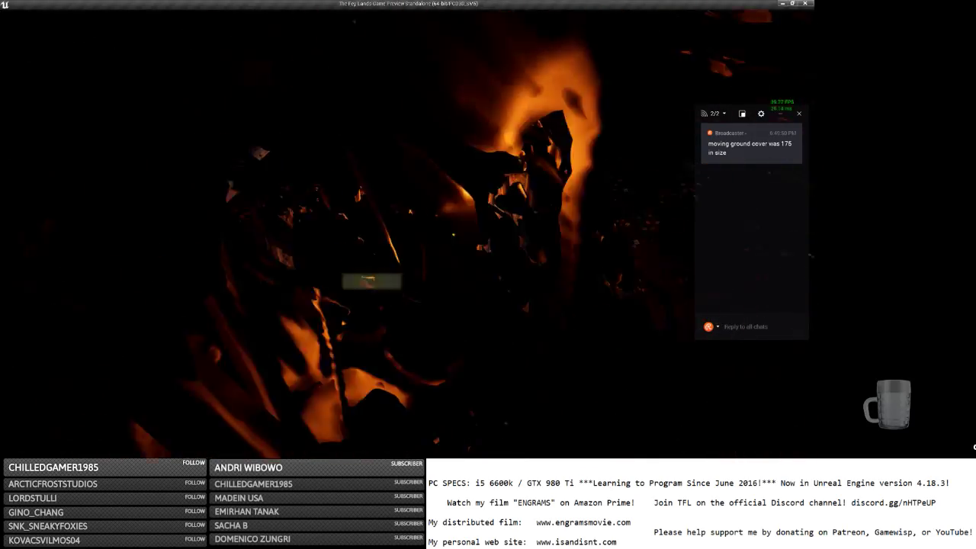
{"action": "key", "text": "d"}
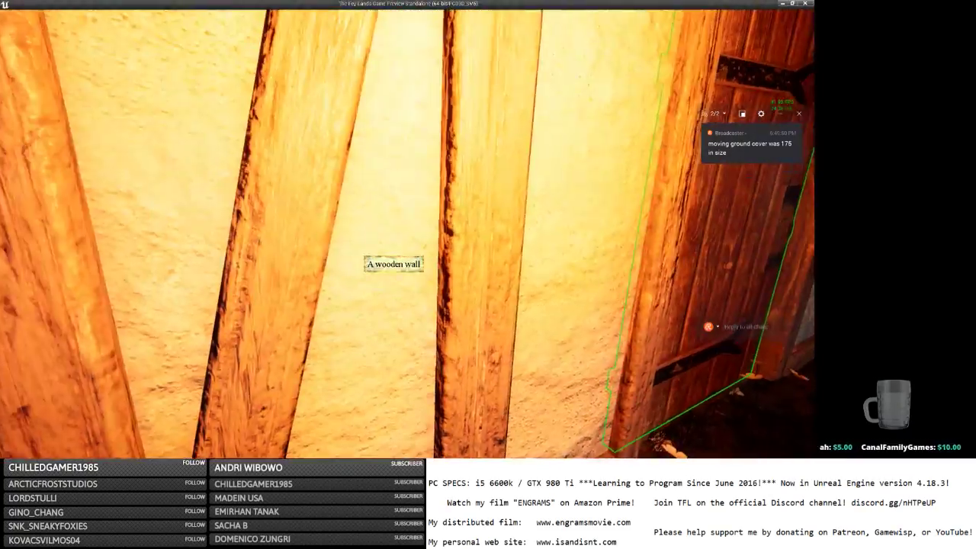
Move along the lattice windows, then back off and circle left around the lit cottage.
{"action": "key", "text": "w"}
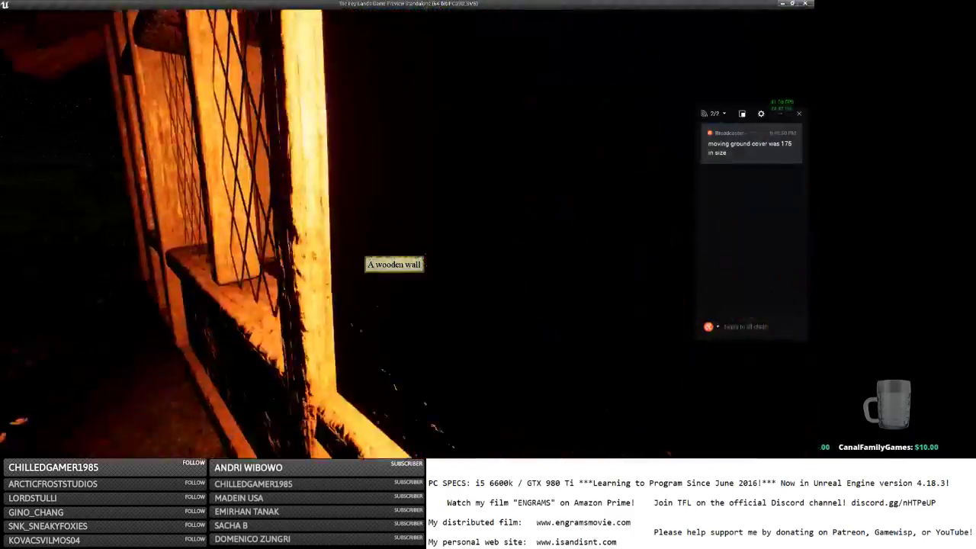
{"action": "key", "text": "d"}
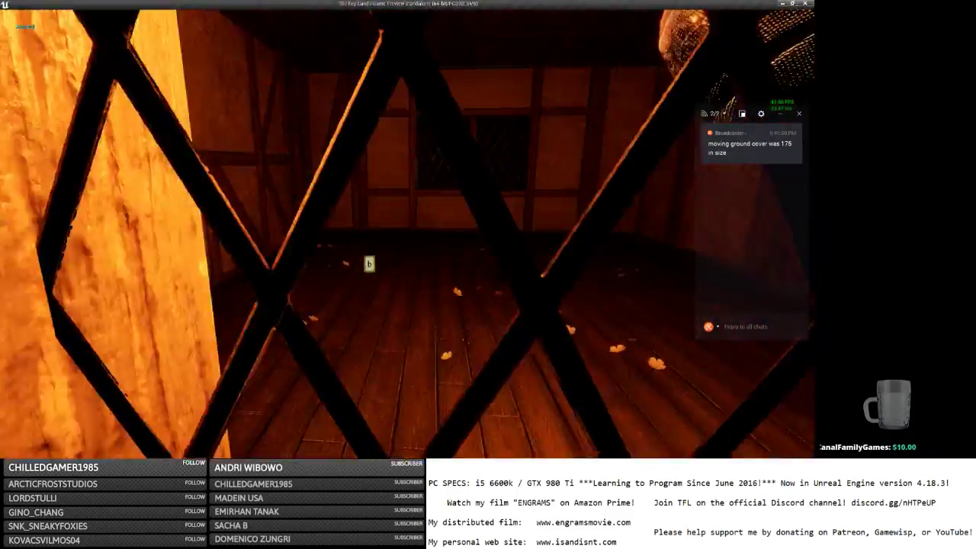
{"action": "key", "text": "s"}
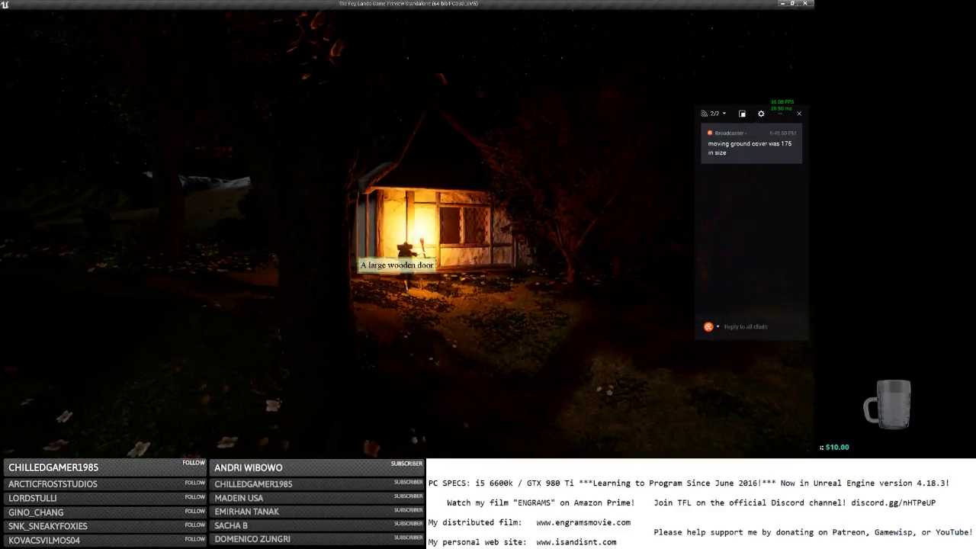
{"action": "key", "text": "a"}
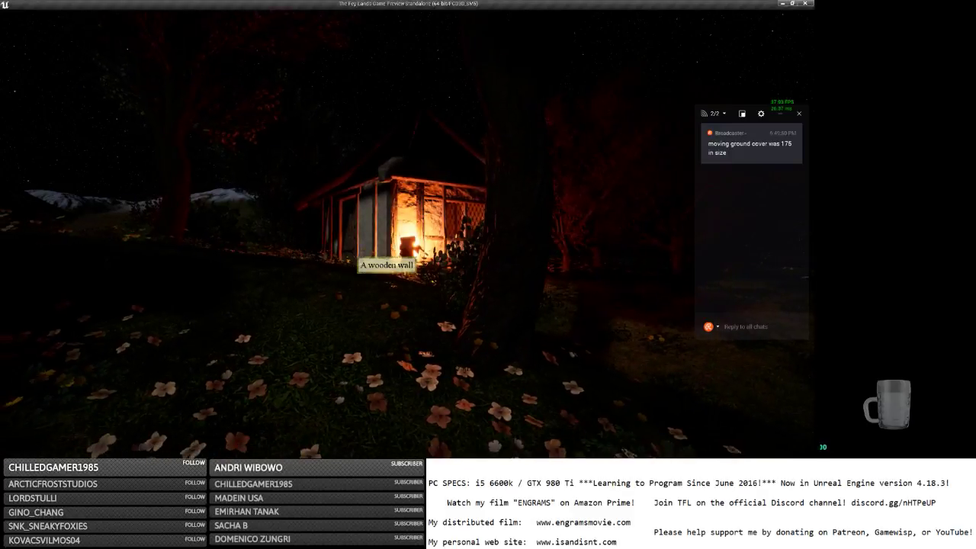
{"action": "key", "text": "a"}
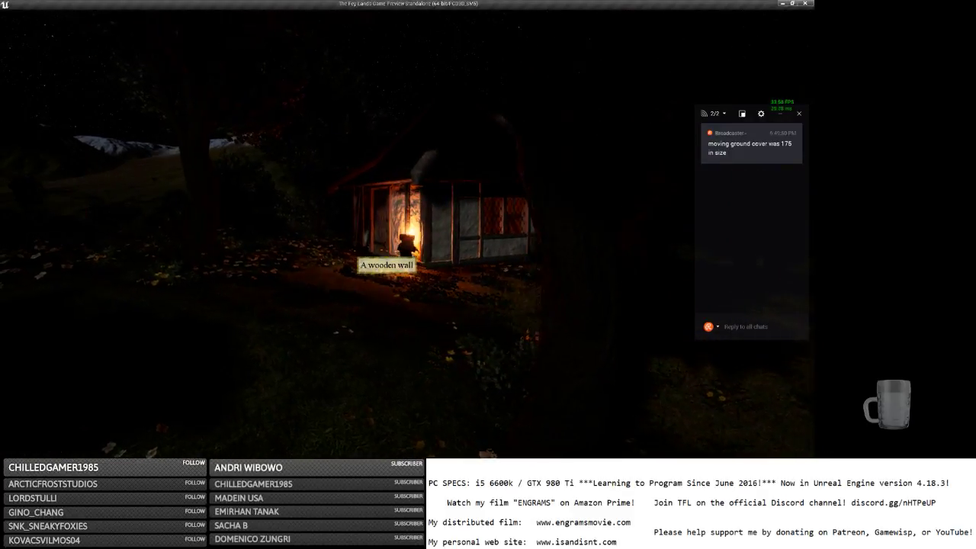
{"action": "key", "text": "a"}
{"action": "key", "text": "a"}
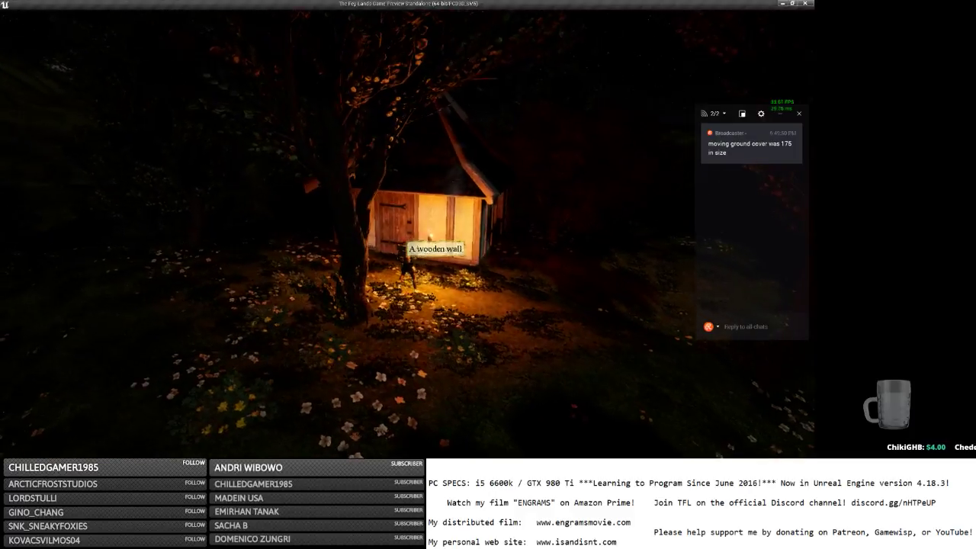
Open the cottage door, walk inside and bring up the equipment inventory with Tab.
{"action": "key", "text": "e"}
{"action": "key", "text": "w"}
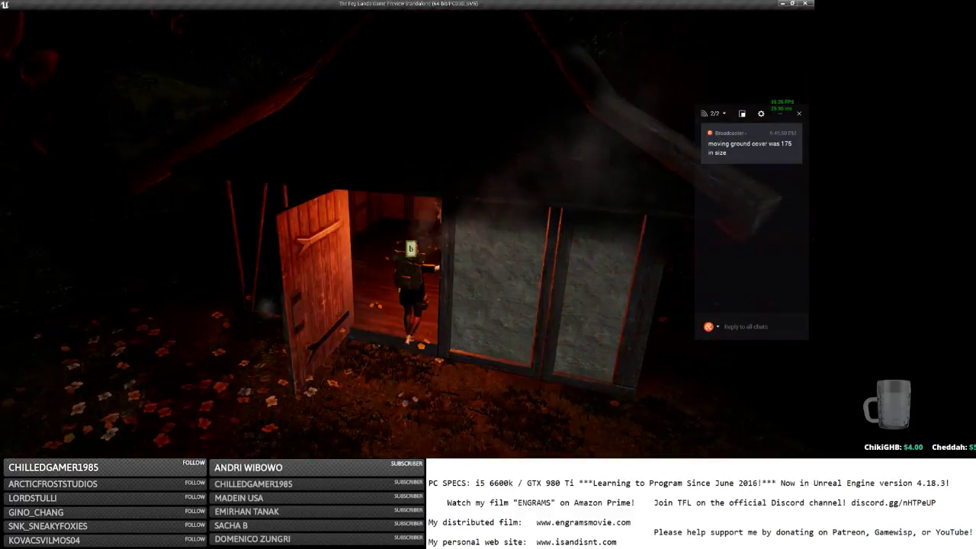
{"action": "key", "text": "Tab"}
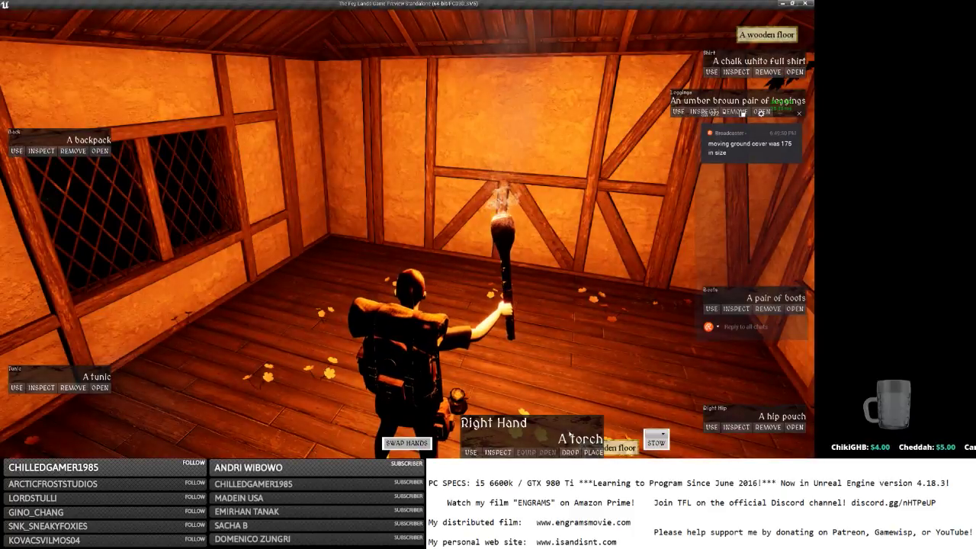
Drop the held torch on the cottage floor and back out through the door.
{"action": "left_click", "coordinate": [570, 452]}
{"action": "key", "text": "s"}
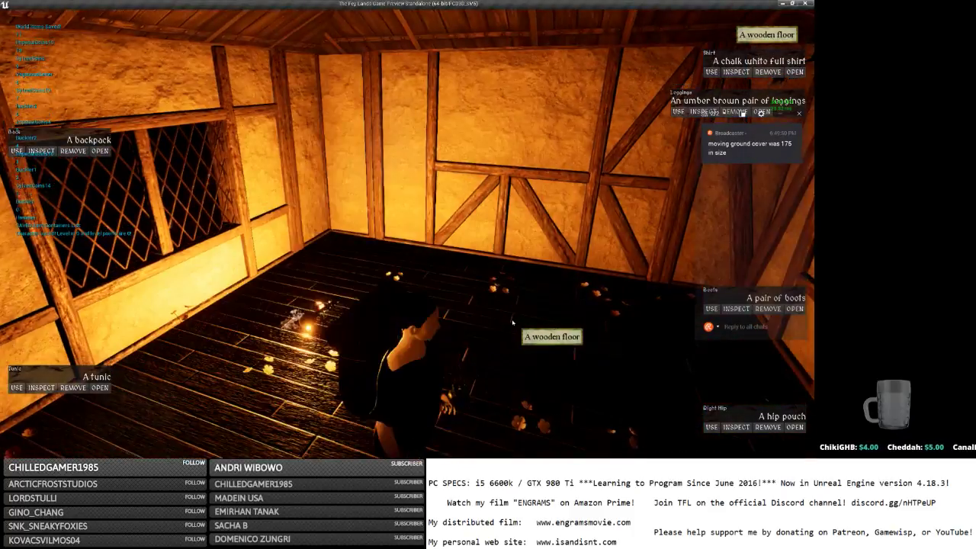
{"action": "left_click", "coordinate": [337, 244]}
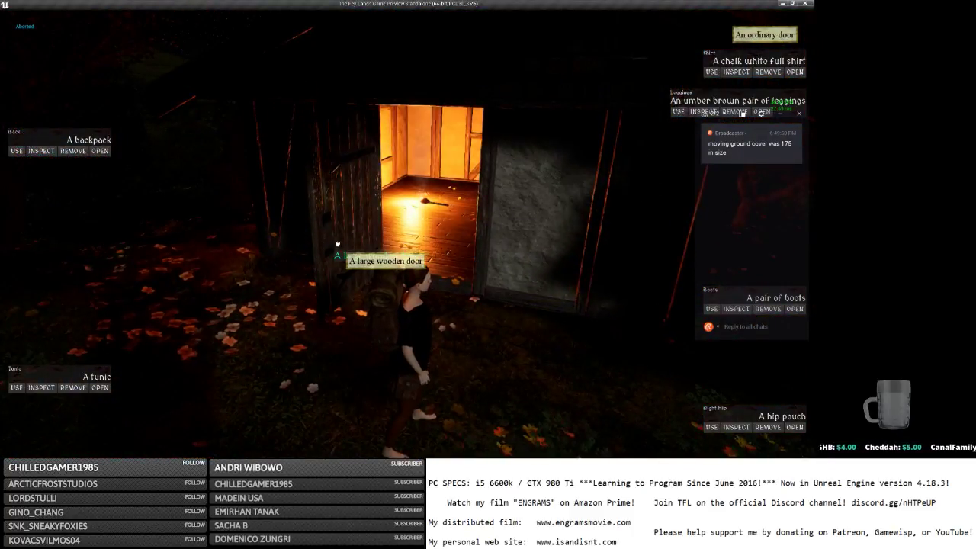
{"action": "key", "text": "s"}
{"action": "key", "text": "w"}
{"action": "key", "text": "s"}
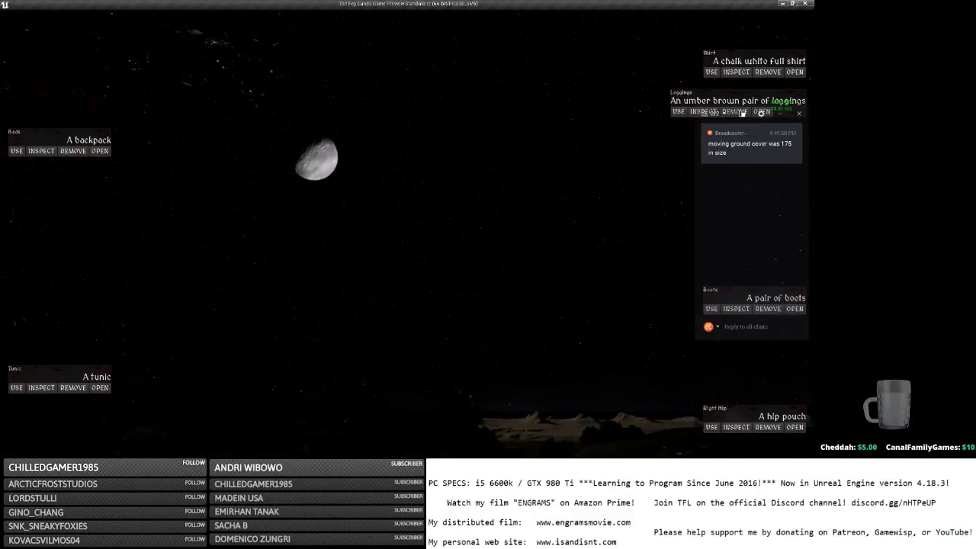
Close the equipment inventory and walk back around to the lattice window.
{"action": "key", "text": "i"}
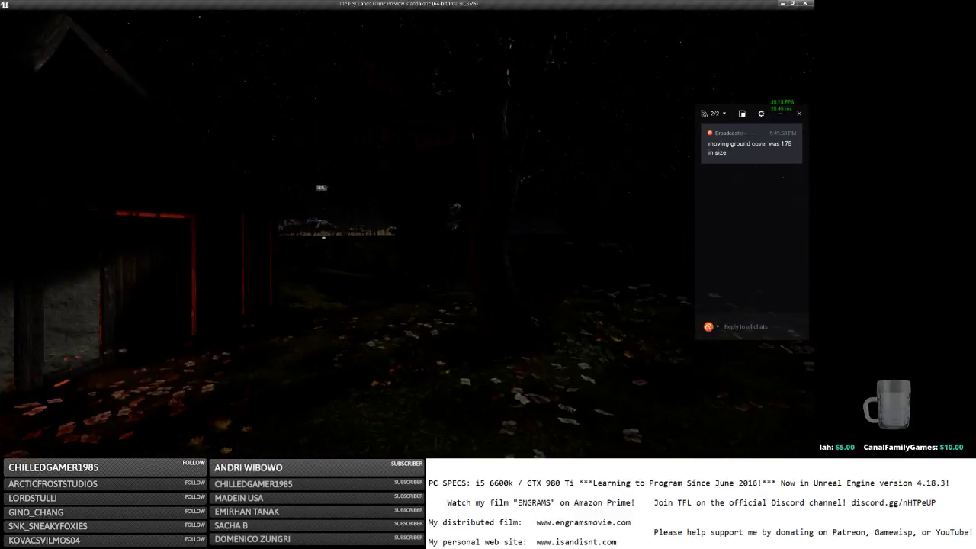
{"action": "key", "text": "s"}
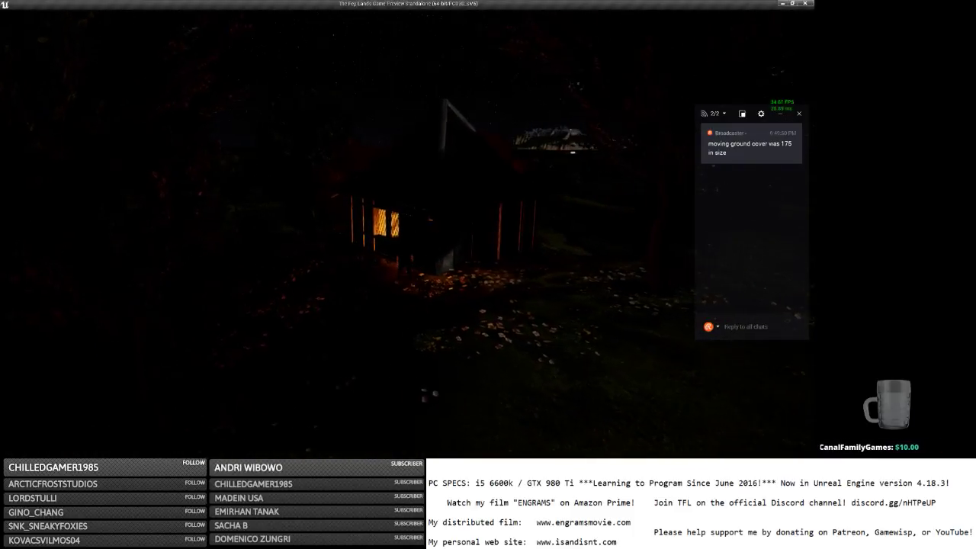
{"action": "key", "text": "w"}
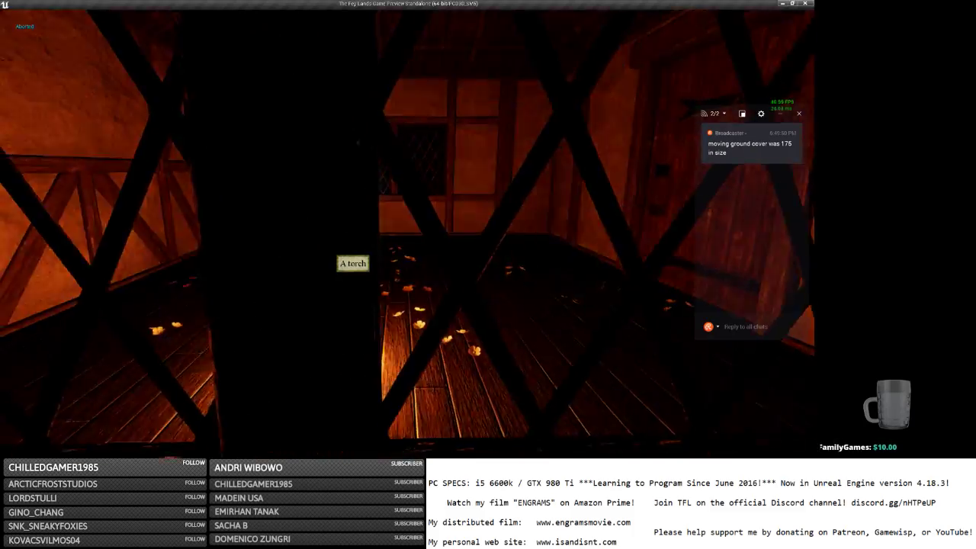
{"action": "key", "text": "d"}
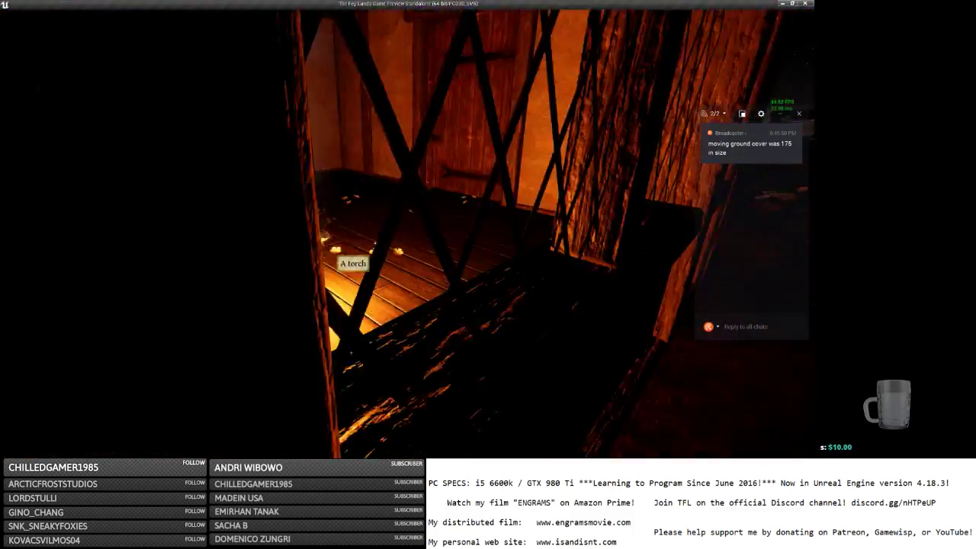
Walk and jump on the grass and gravel beside the lattice window to test footstep surfaces.
{"action": "key", "text": "a"}
{"action": "key", "text": "space"}
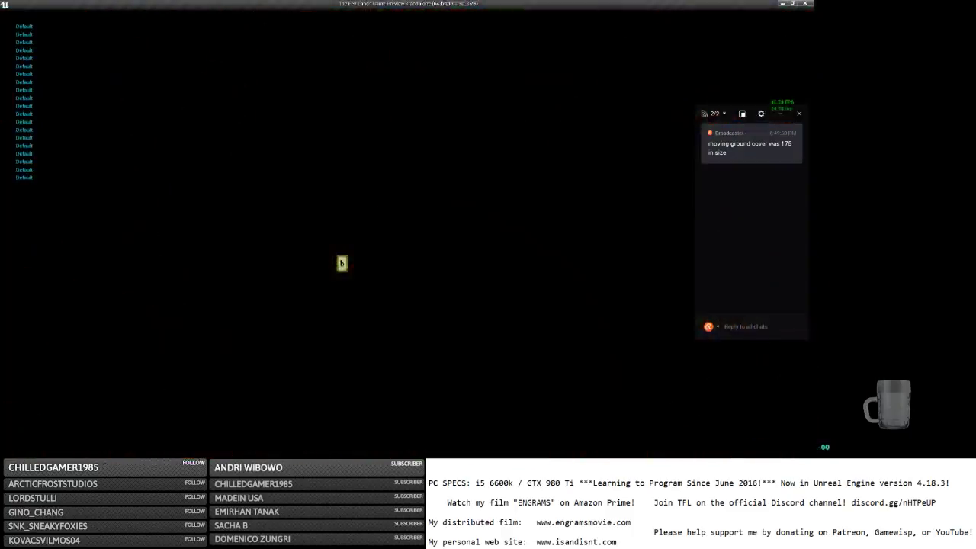
{"action": "key", "text": "space"}
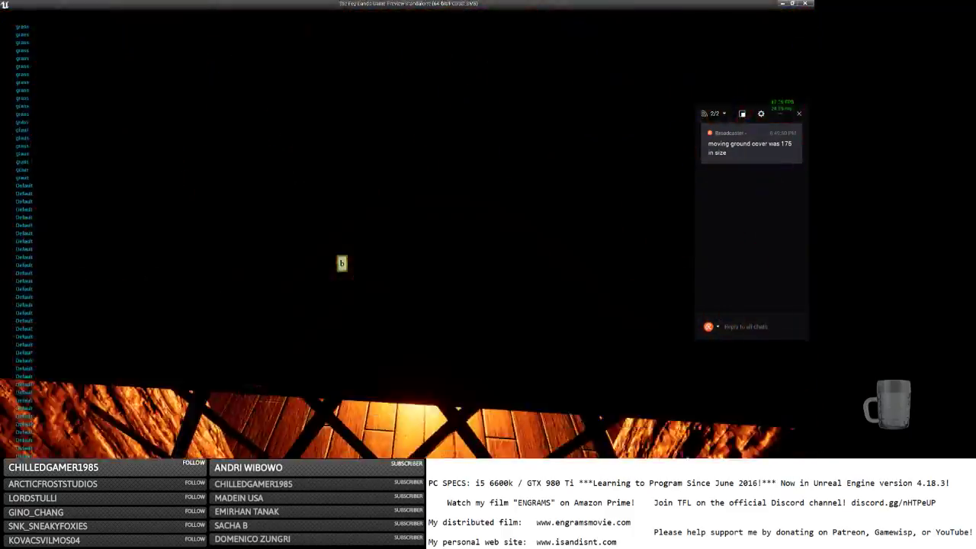
{"action": "key", "text": "s"}
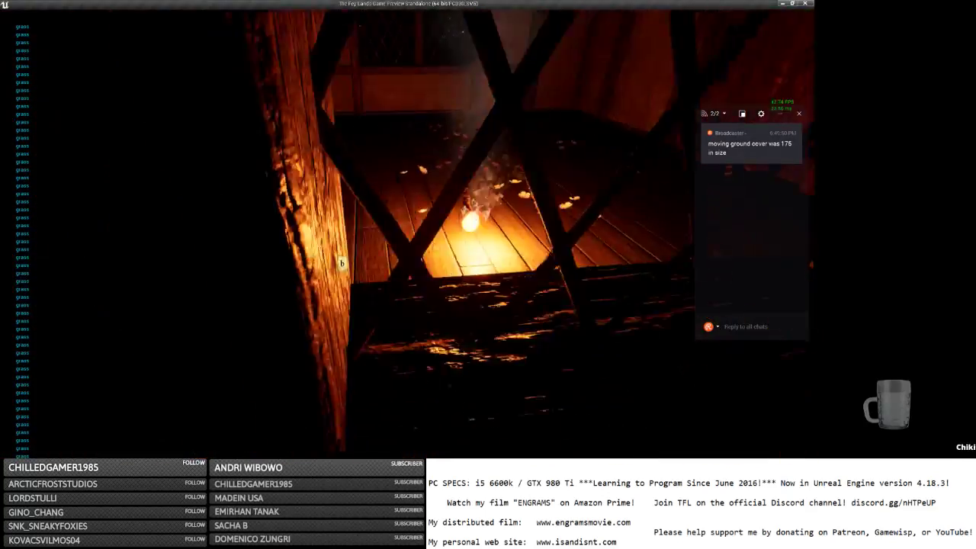
{"action": "key", "text": "w"}
{"action": "key", "text": "space"}
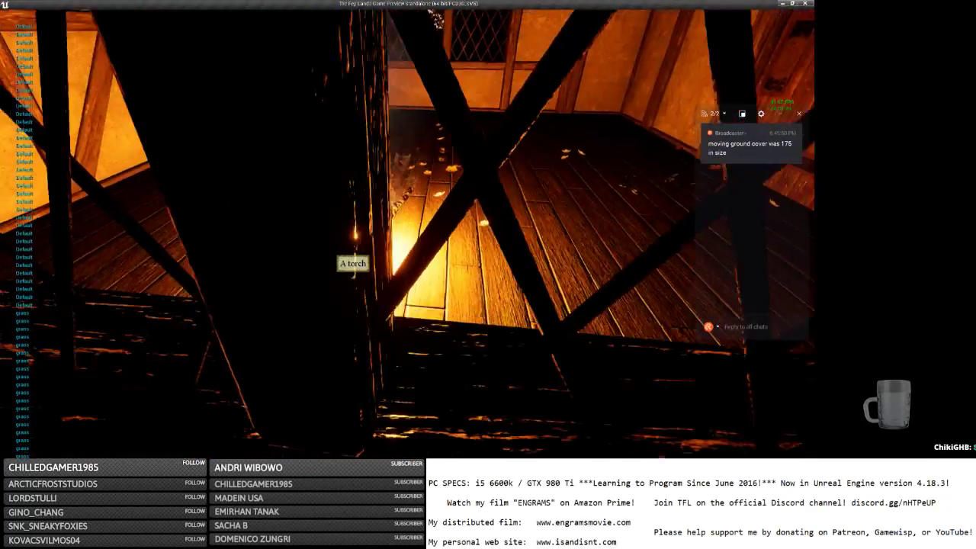
{"action": "key", "text": "s"}
{"action": "key", "text": "w"}
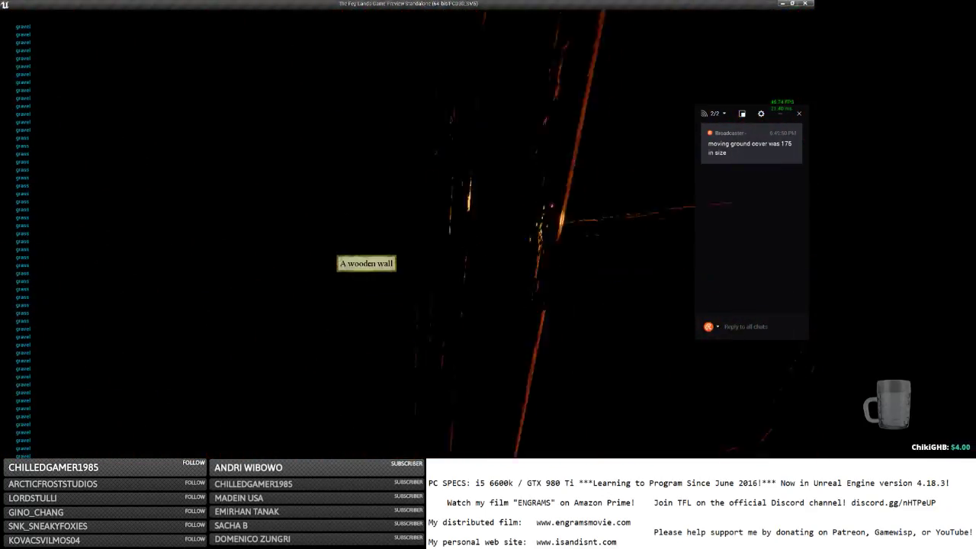
{"action": "key", "text": "w"}
{"action": "key", "text": "space"}
Walk along the wooden wall and pick the torch back up through the window.
{"action": "key", "text": "w"}
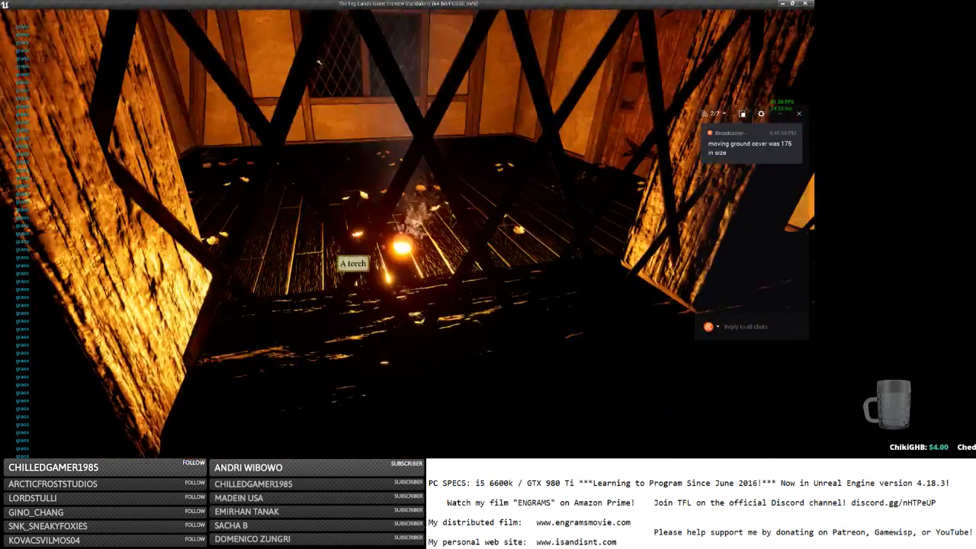
{"action": "key", "text": "s"}
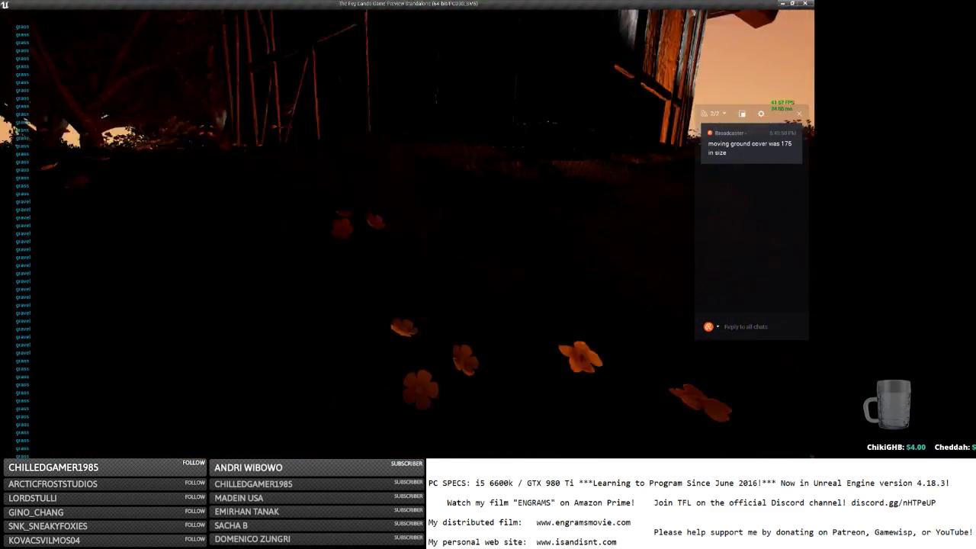
{"action": "key", "text": "w"}
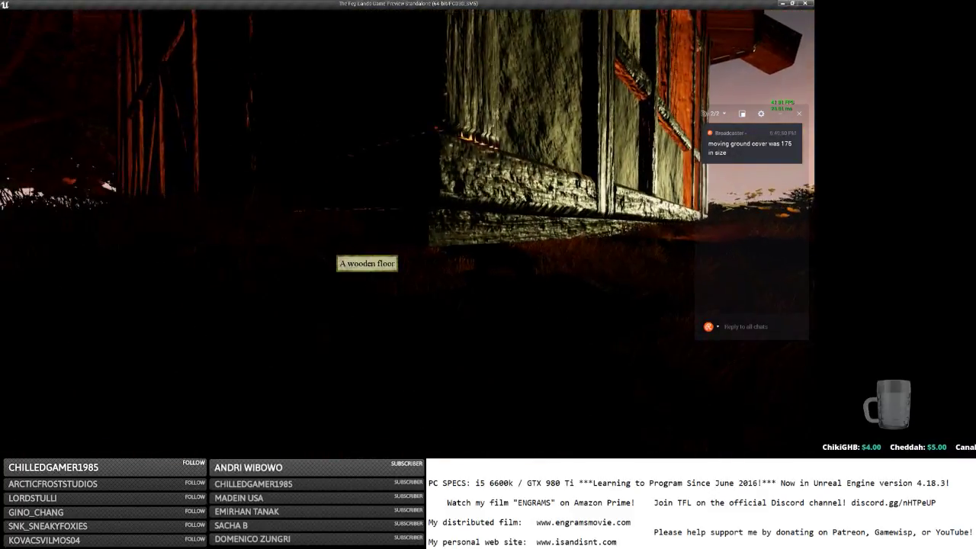
{"action": "key", "text": "w"}
{"action": "key", "text": "w"}
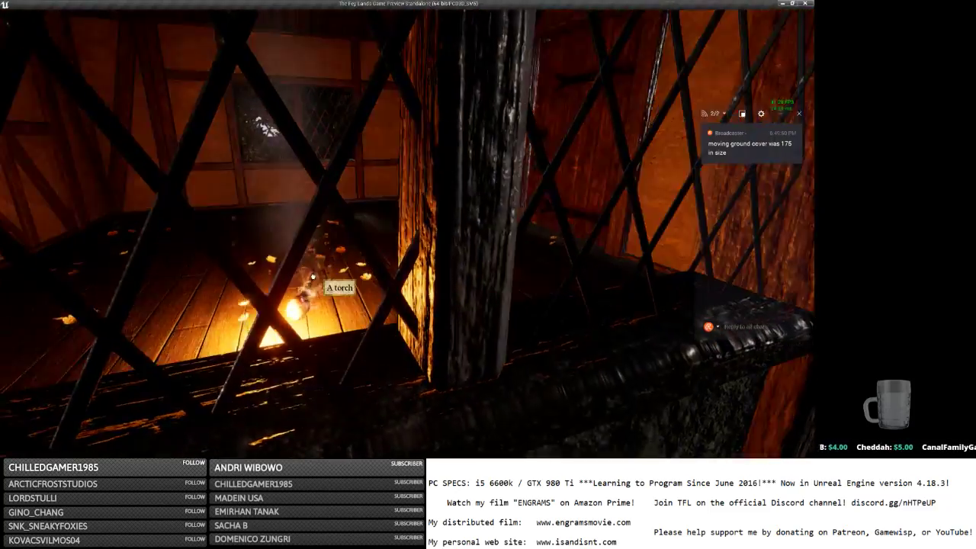
{"action": "left_click", "coordinate": [312, 278]}
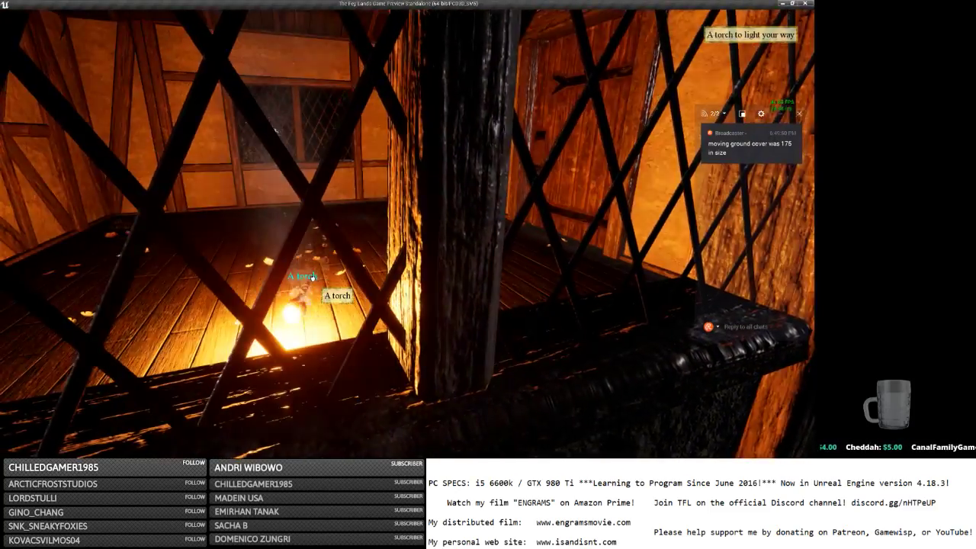
{"action": "left_click", "coordinate": [313, 278]}
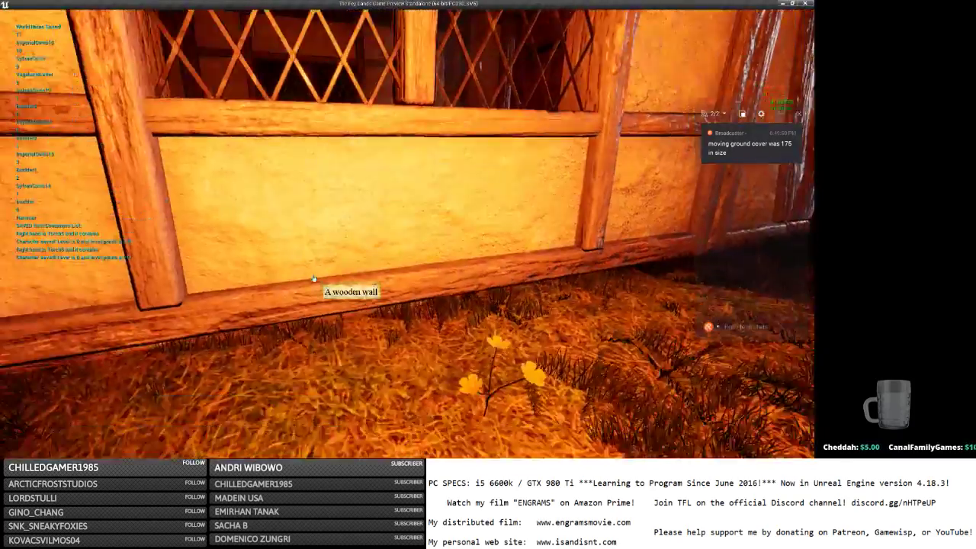
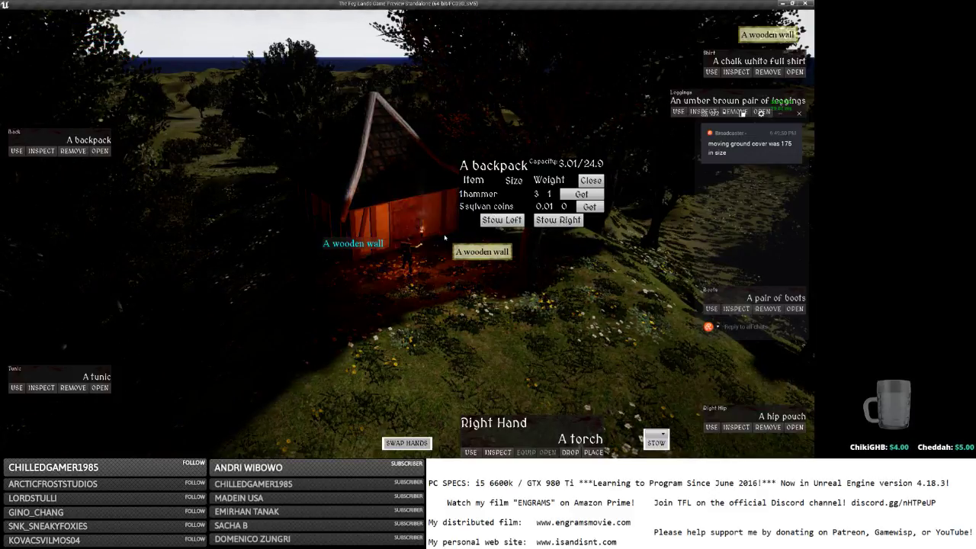
Enter the hut, set the torch down, and move the sylvan coins and hammer into both hands.
{"action": "left_click", "coordinate": [444, 237]}
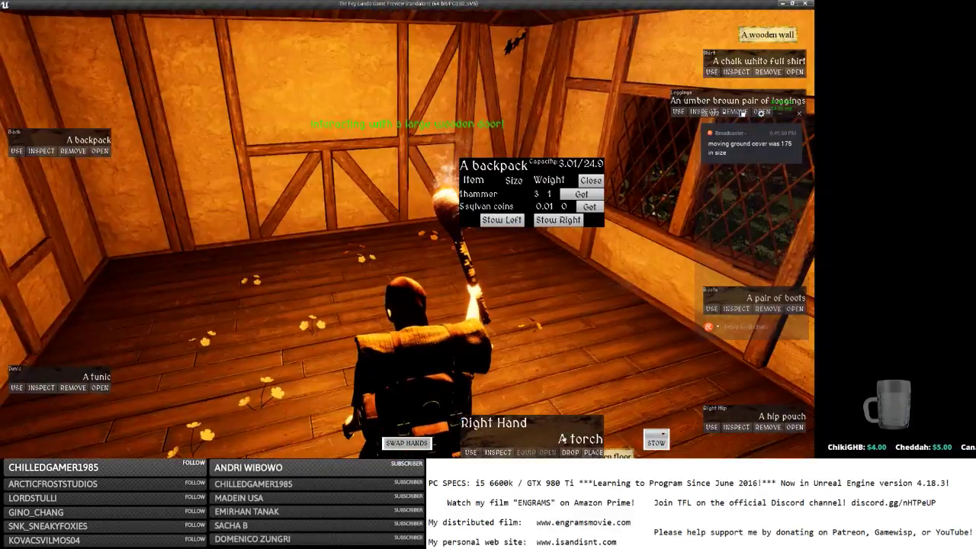
{"action": "left_click", "coordinate": [593, 452]}
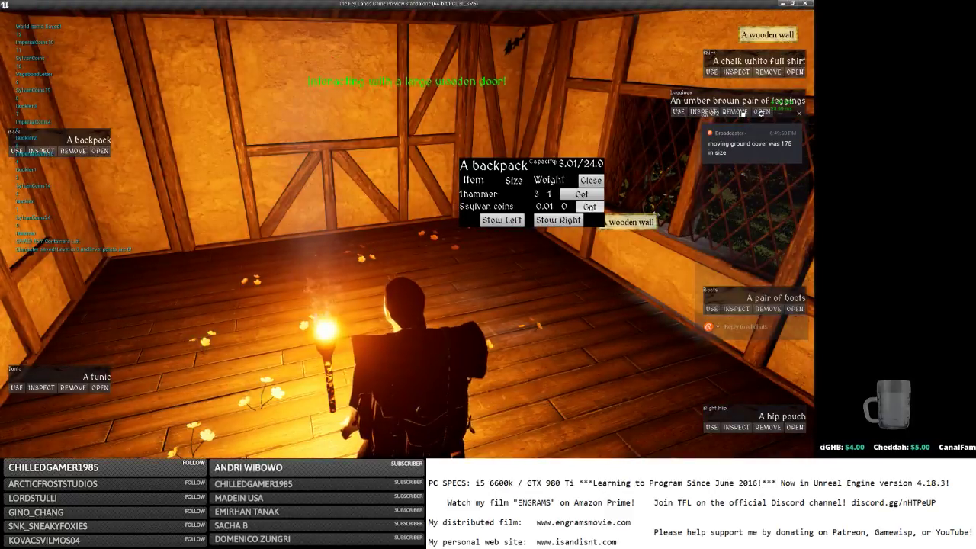
{"action": "left_click", "coordinate": [589, 207]}
{"action": "left_click", "coordinate": [589, 206]}
{"action": "left_click", "coordinate": [589, 207]}
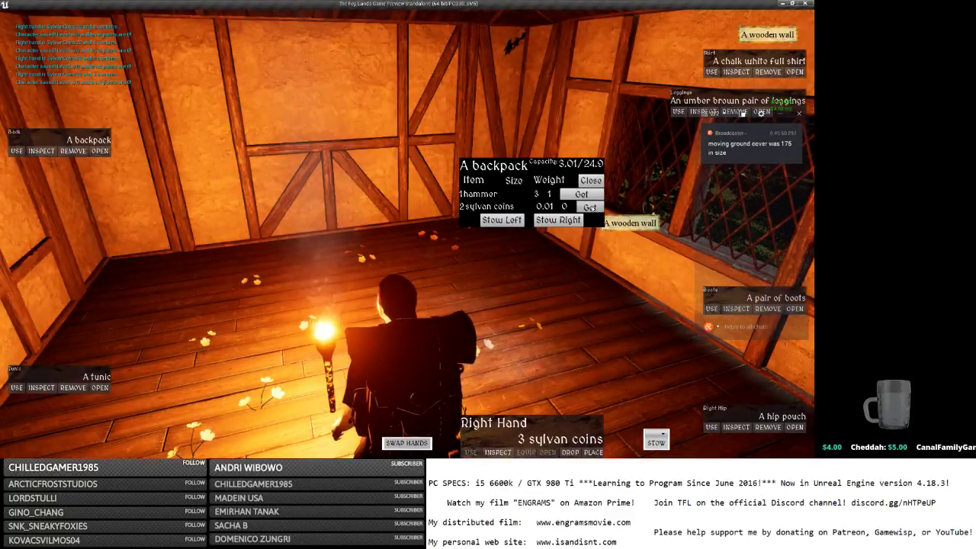
{"action": "left_click", "coordinate": [592, 208]}
{"action": "left_click", "coordinate": [591, 208]}
{"action": "left_click", "coordinate": [592, 208]}
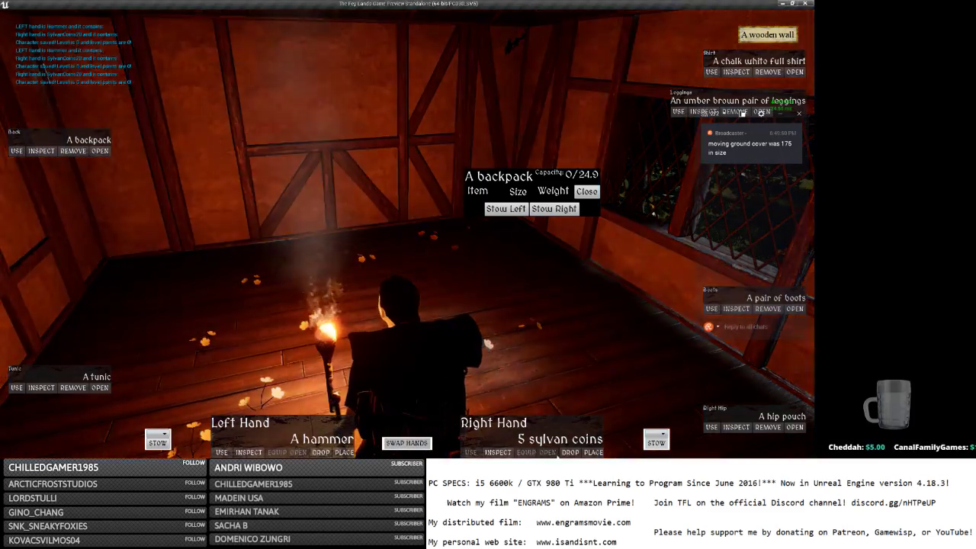
Hang the coin pouch on the wall, pick it back up, and drop it again.
{"action": "left_click", "coordinate": [593, 452]}
{"action": "key", "text": "d"}
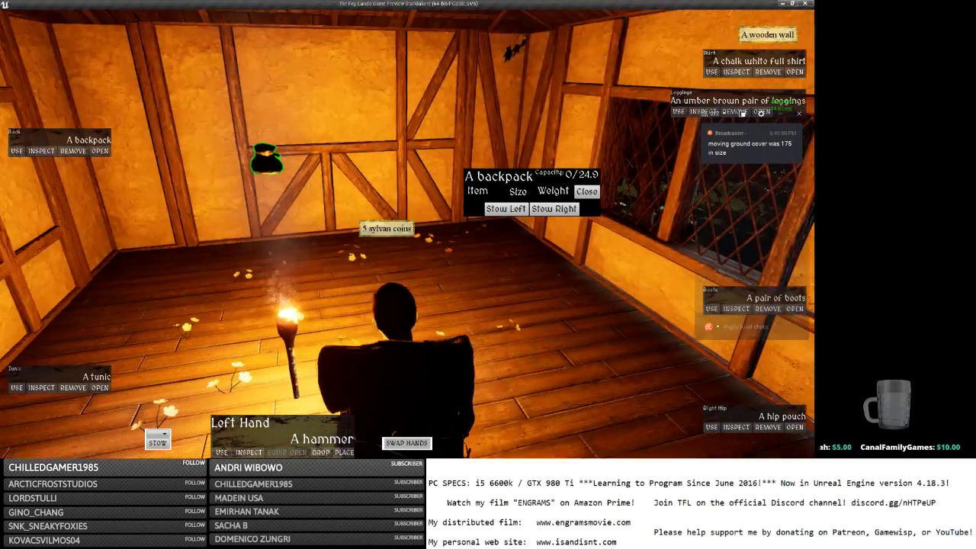
{"action": "left_click", "coordinate": [267, 156]}
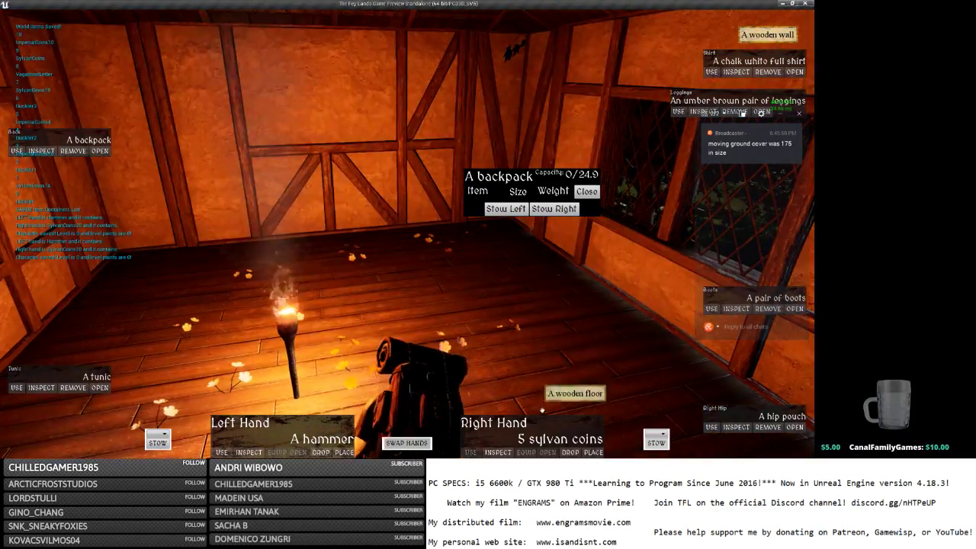
{"action": "key", "text": "d"}
{"action": "left_click", "coordinate": [570, 453]}
Walk out, view and close the known plans, equip the hammer, and shut the hut door.
{"action": "key", "text": "s"}
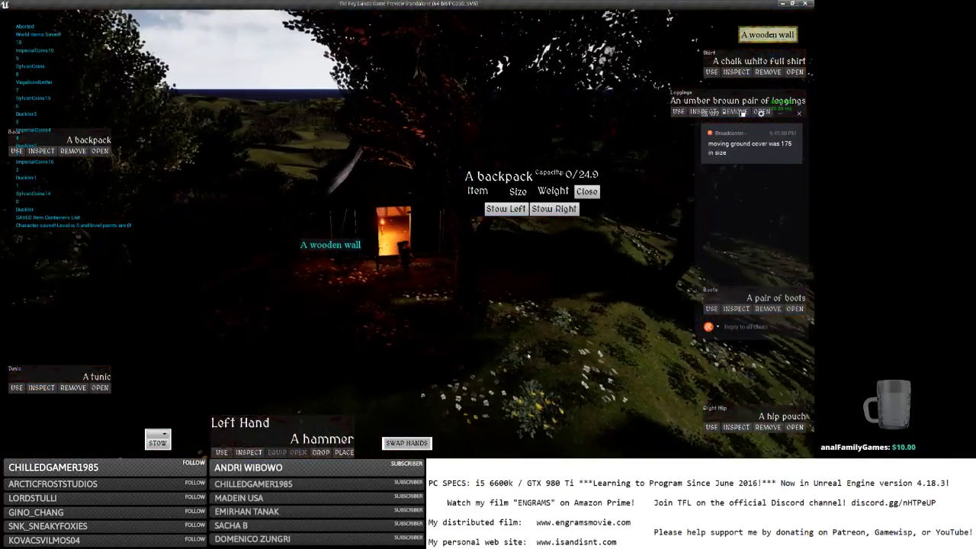
{"action": "key", "text": "i"}
{"action": "left_click", "coordinate": [529, 355]}
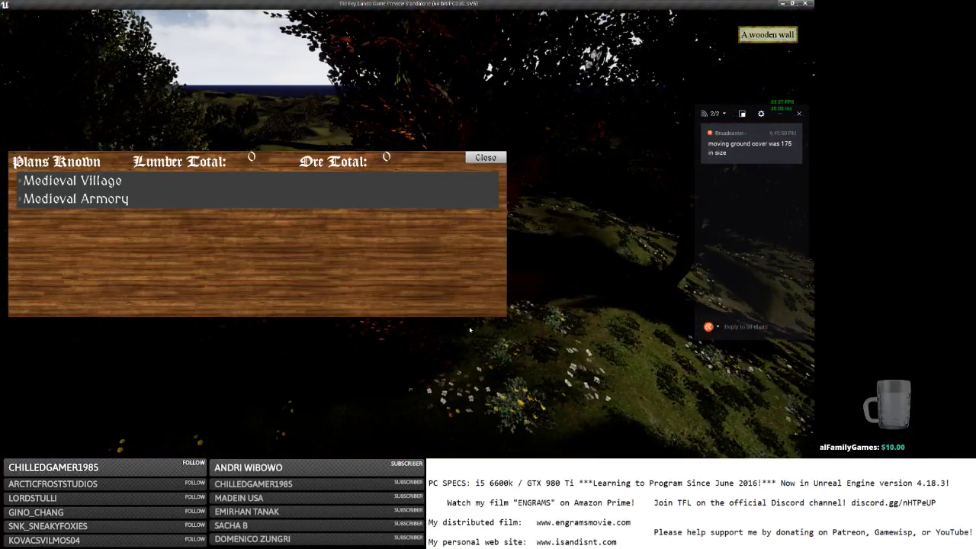
{"action": "left_click", "coordinate": [484, 157]}
{"action": "key", "text": "e"}
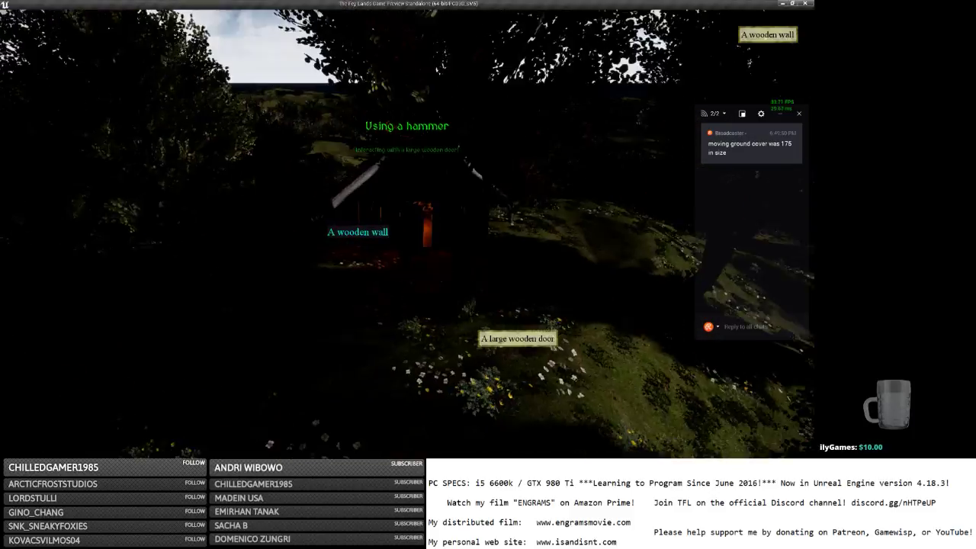
Walk around and through the lit hut, jump at the lattice window, and exit along the wall.
{"action": "right_click_drag", "start_coordinate": [459, 315], "coordinate": [509, 263]}
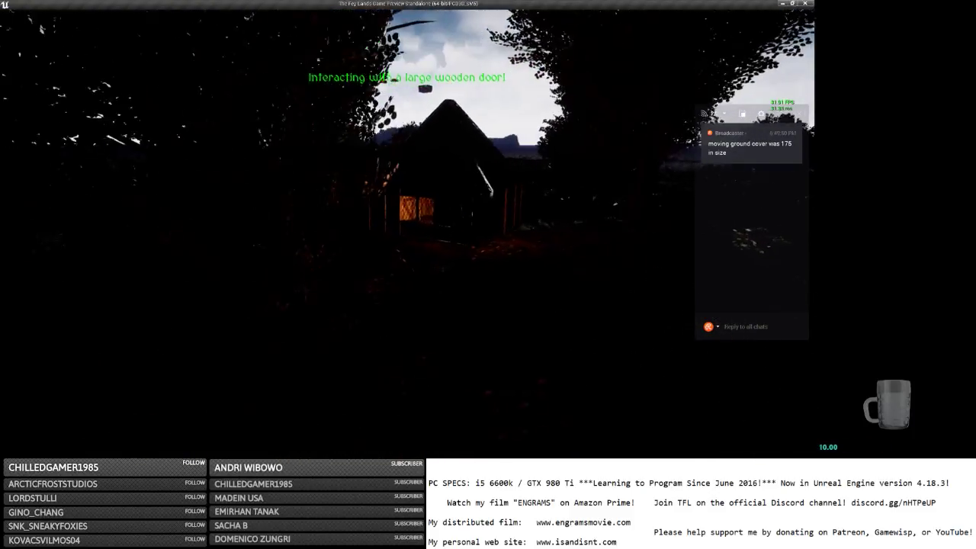
{"action": "key", "text": "w"}
{"action": "key", "text": "w"}
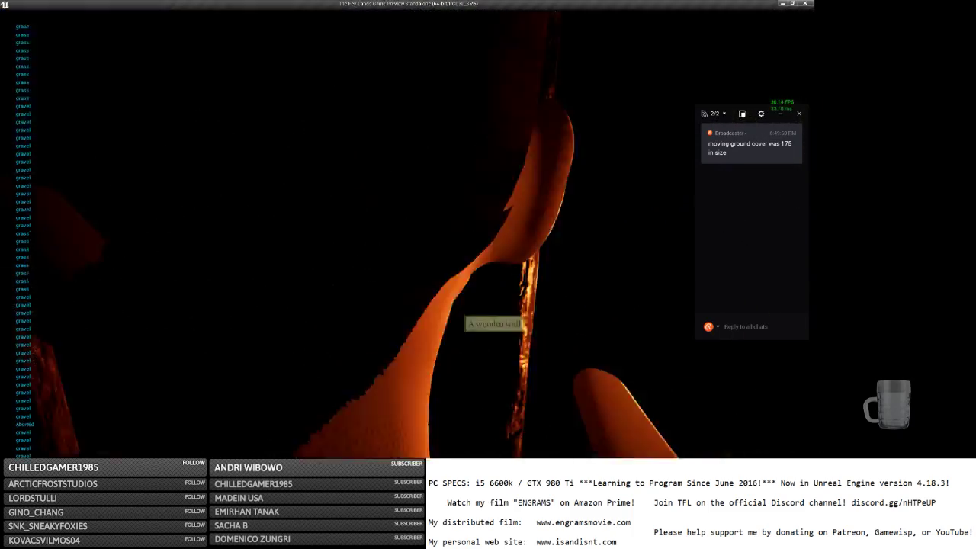
{"action": "key", "text": "w"}
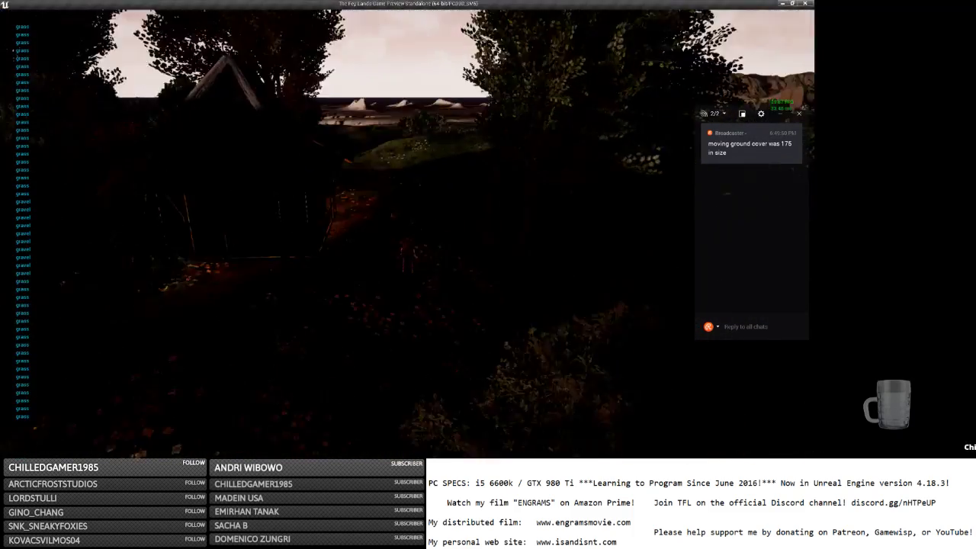
{"action": "key", "text": "w"}
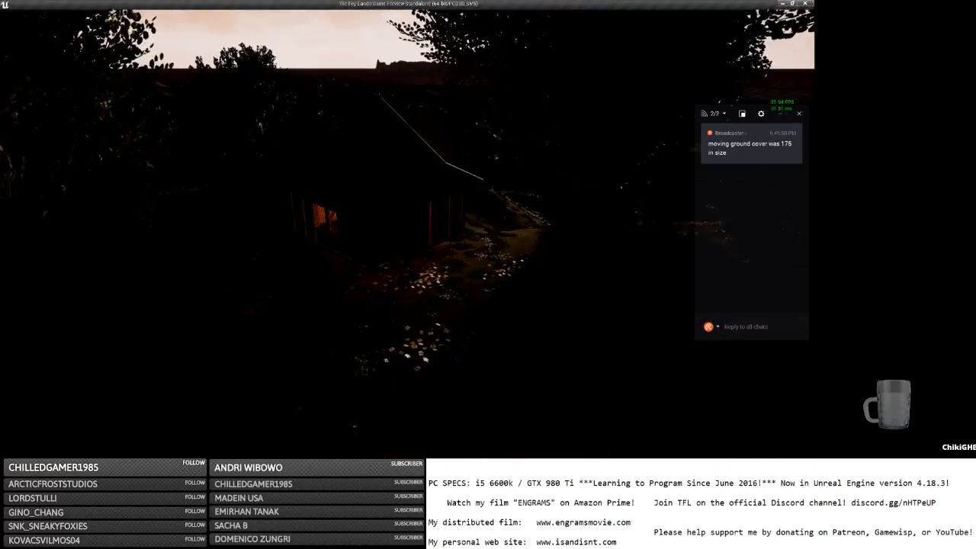
{"action": "key", "text": "w"}
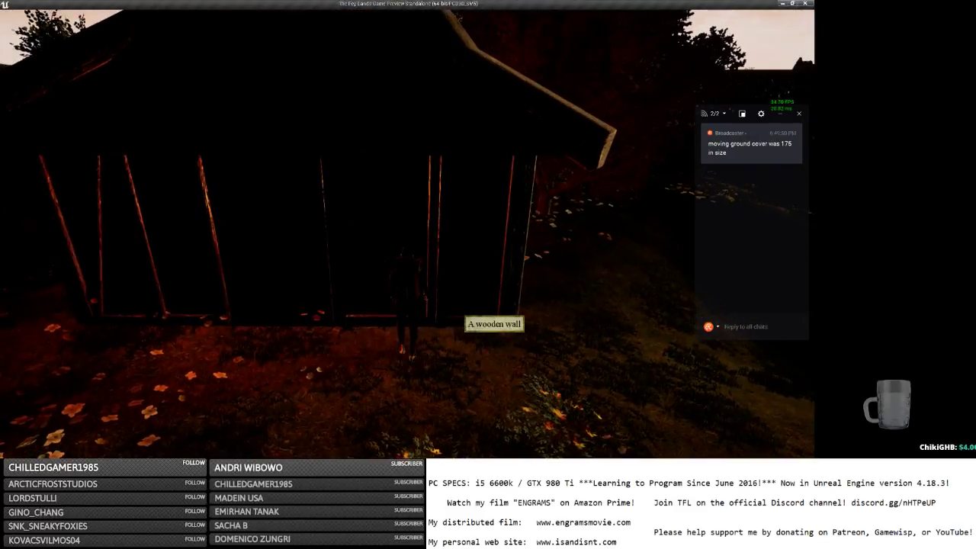
{"action": "key", "text": "w"}
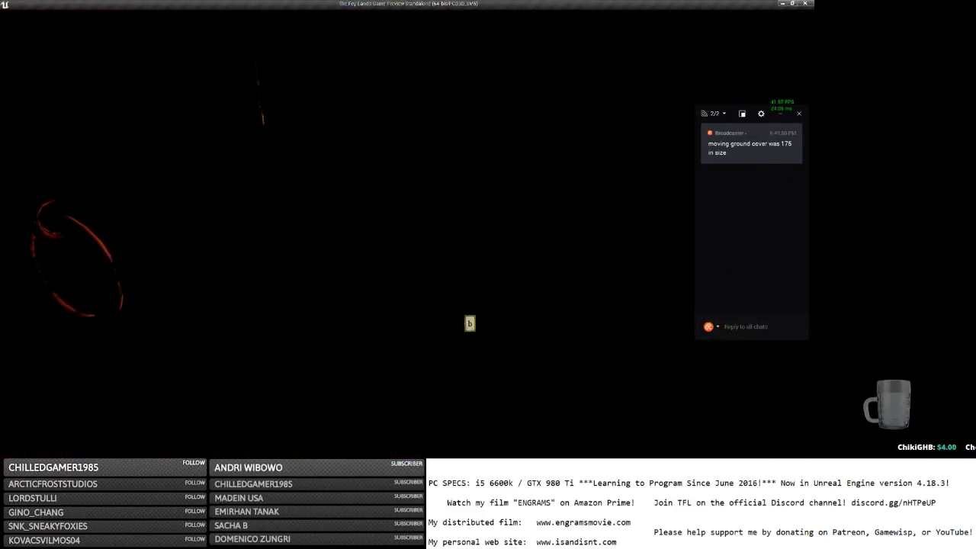
{"action": "key", "text": "w"}
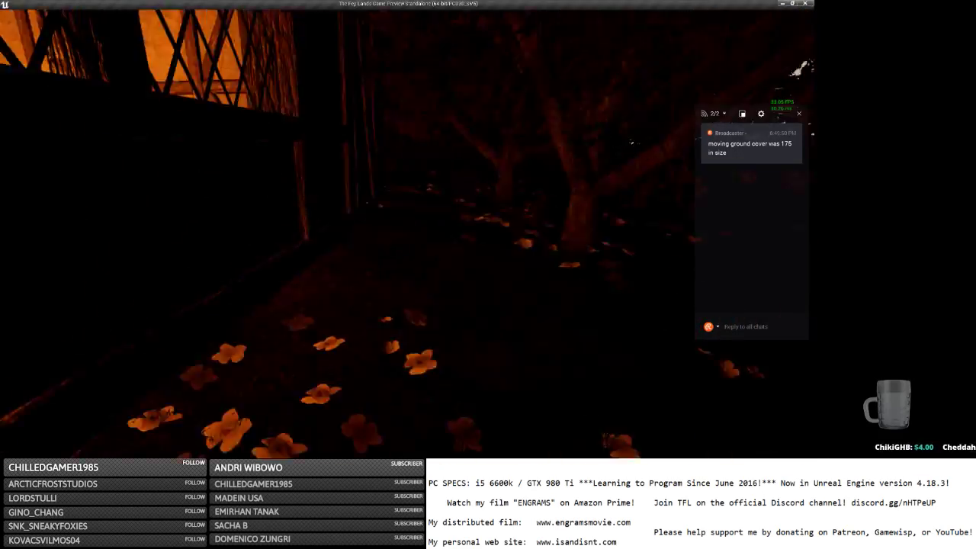
{"action": "key", "text": "w"}
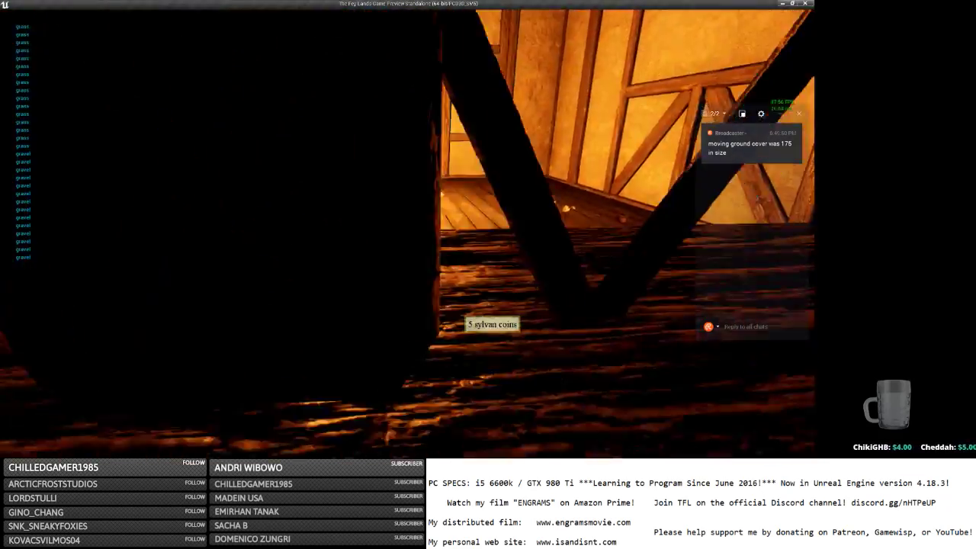
{"action": "key", "text": "space"}
{"action": "key", "text": "space"}
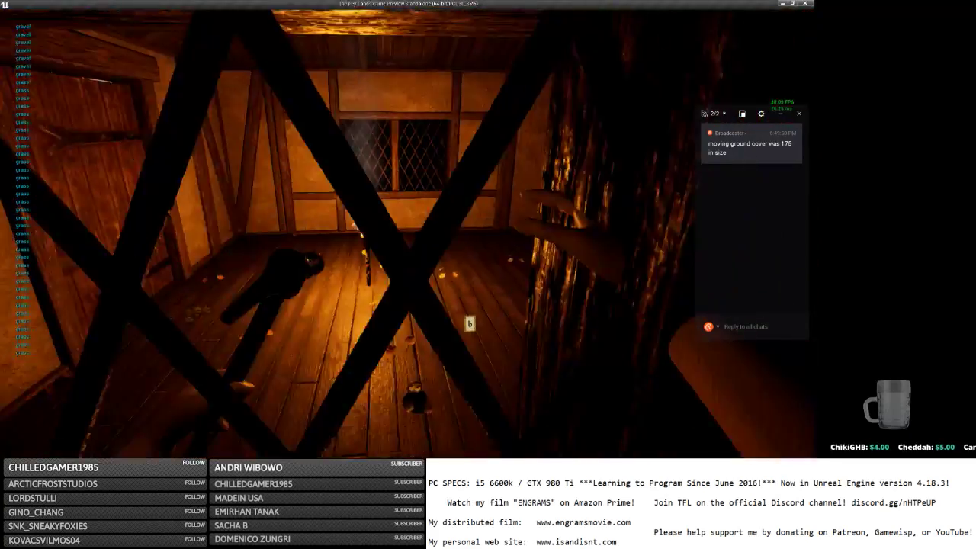
{"action": "key", "text": "w"}
{"action": "key", "text": "w"}
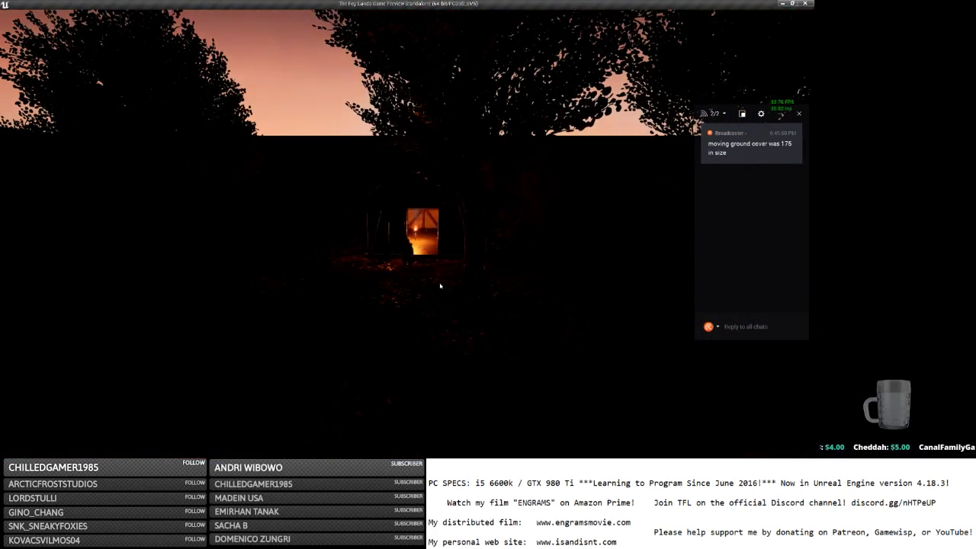
Save and quit the game from the Escape menu and switch back to the Unreal Editor.
{"action": "left_click", "coordinate": [395, 231]}
{"action": "key", "text": "Escape"}
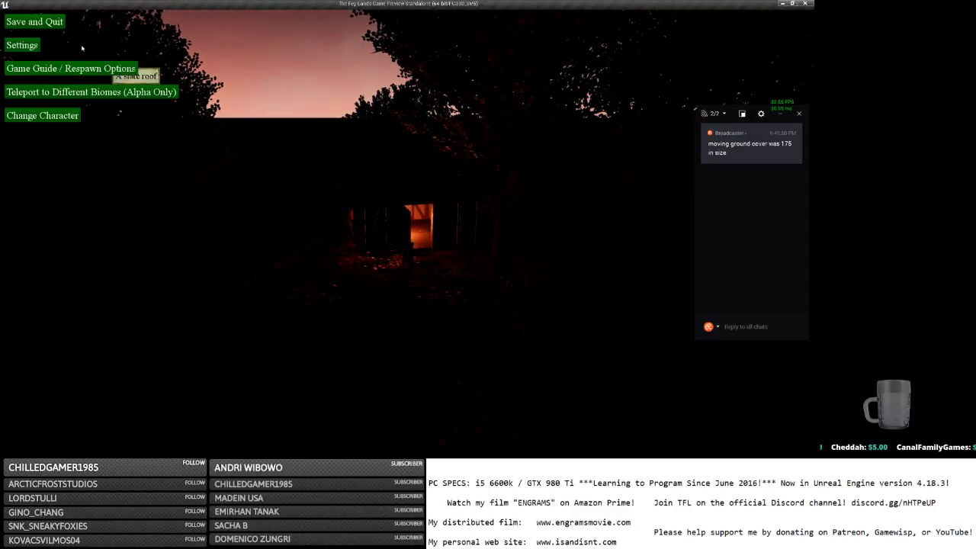
{"action": "left_click", "coordinate": [50, 22]}
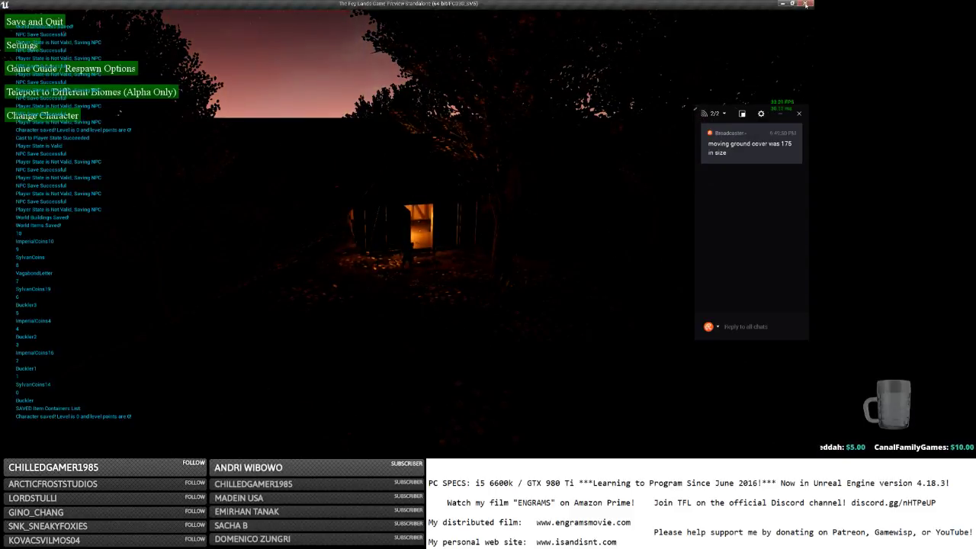
{"action": "key", "text": "alt+Tab"}
{"action": "key", "text": "alt+Tab"}
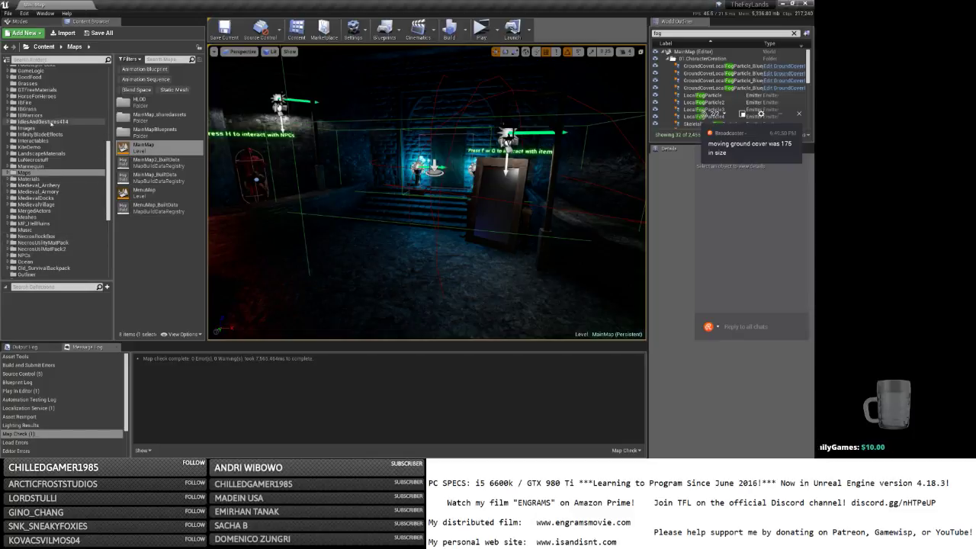
Browse to Content > UI > HUD > HUD and open the RightClickContextMenu widget blueprint.
{"action": "left_click", "coordinate": [55, 71]}
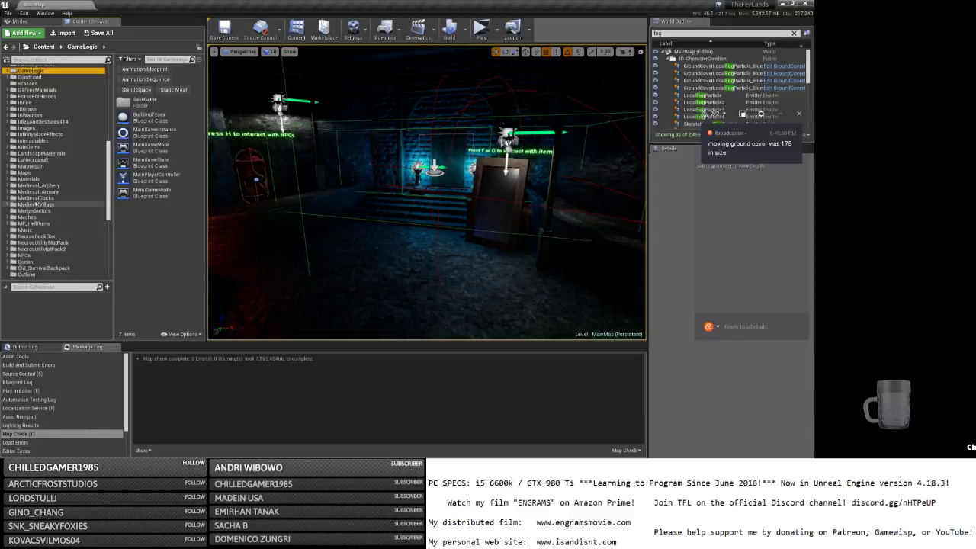
{"action": "scroll", "coordinate": [46, 214], "scroll_direction": "down", "scroll_amount": 8}
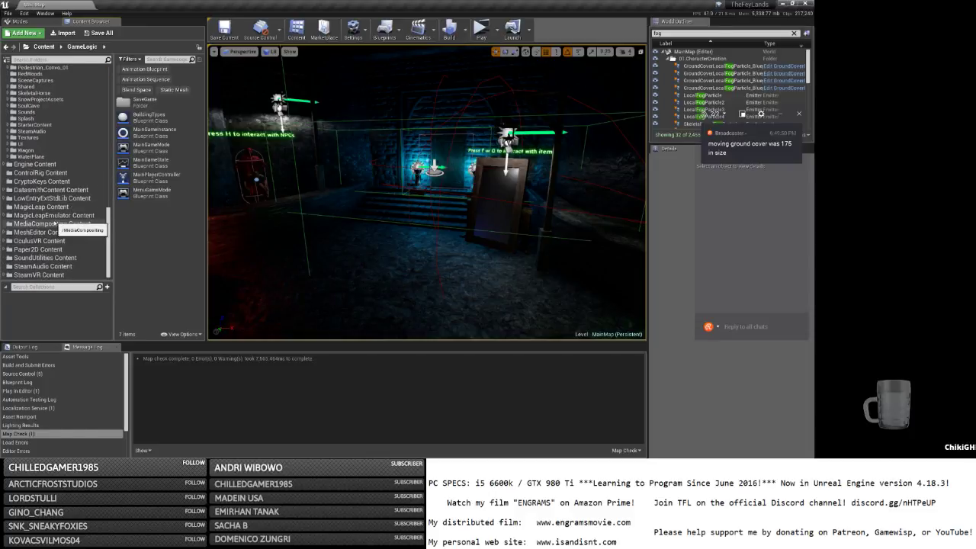
{"action": "left_click", "coordinate": [45, 145]}
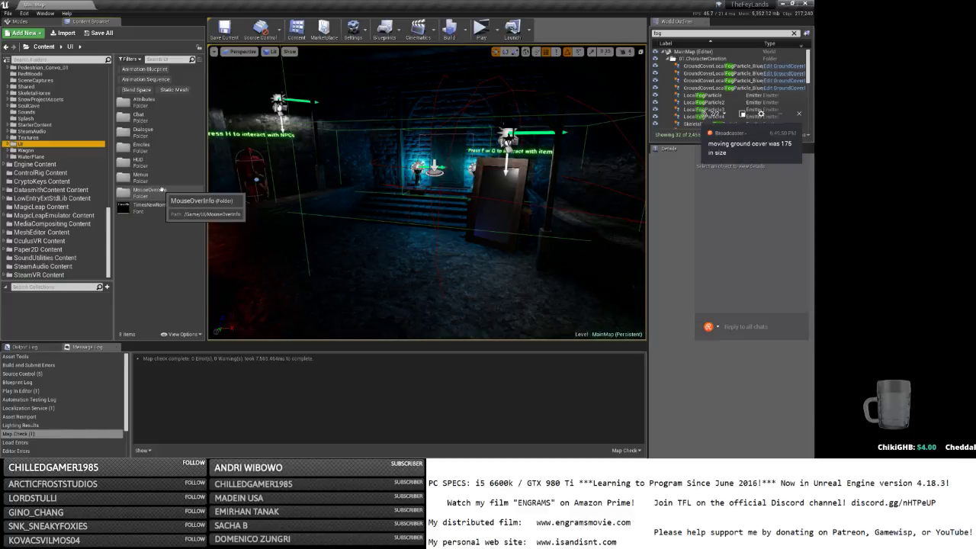
{"action": "double_click", "coordinate": [160, 177]}
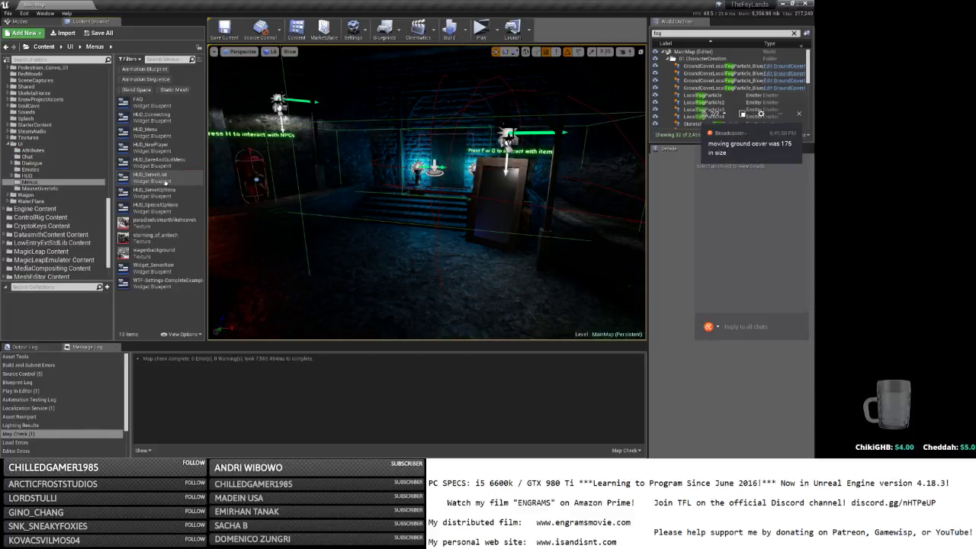
{"action": "left_click", "coordinate": [49, 177]}
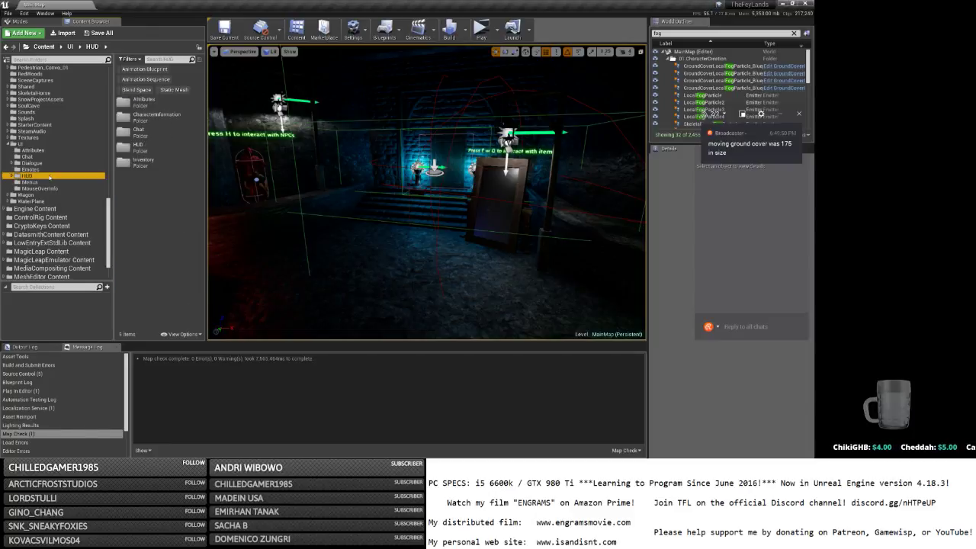
{"action": "double_click", "coordinate": [136, 148]}
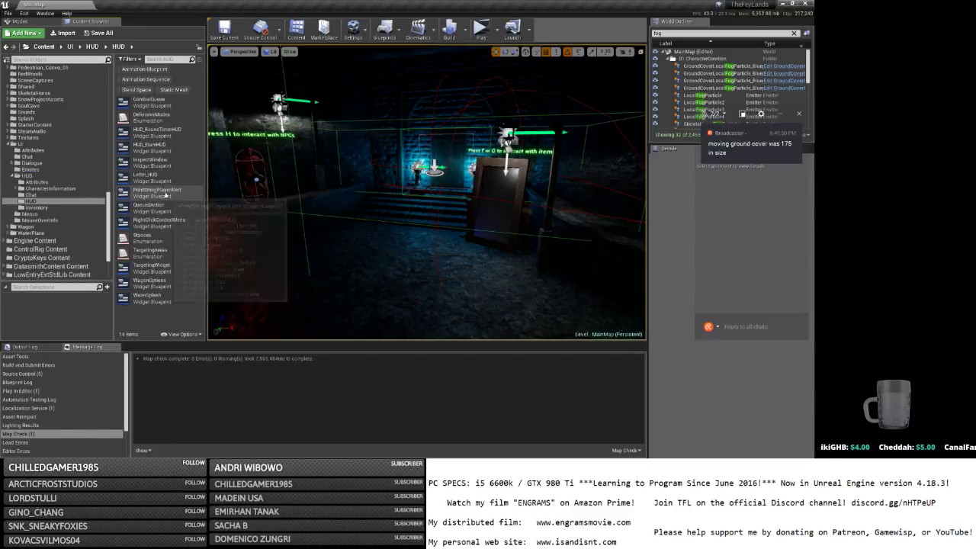
{"action": "double_click", "coordinate": [162, 221]}
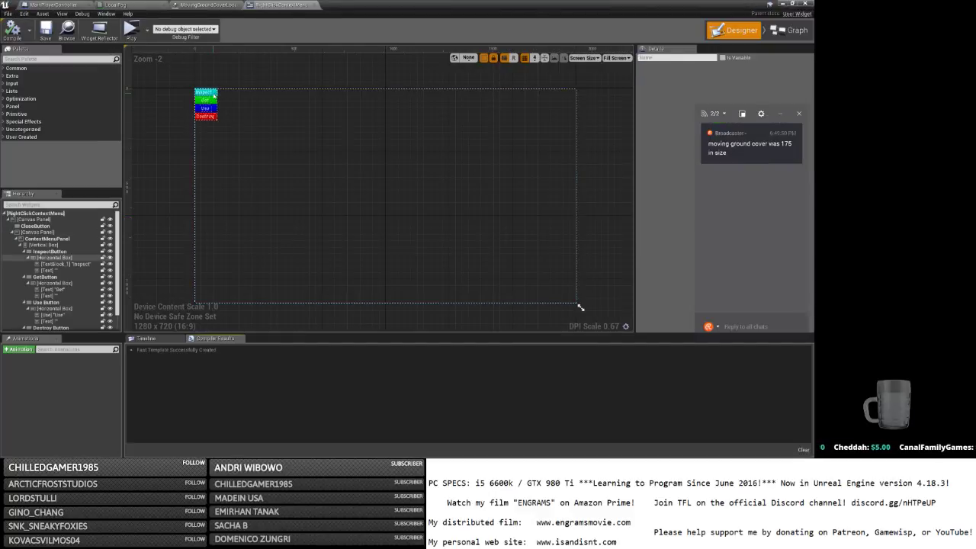
Switch to the widget's Event Graph and pan across the existing nodes.
{"action": "left_click", "coordinate": [790, 30]}
{"action": "scroll", "coordinate": [573, 215], "scroll_direction": "down", "scroll_amount": 3}
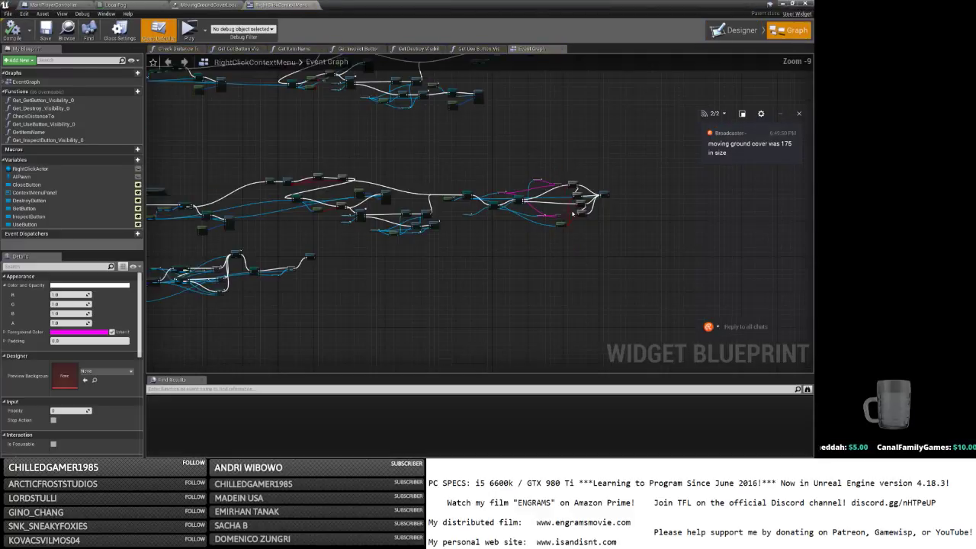
{"action": "scroll", "coordinate": [272, 278], "scroll_direction": "up", "scroll_amount": 6}
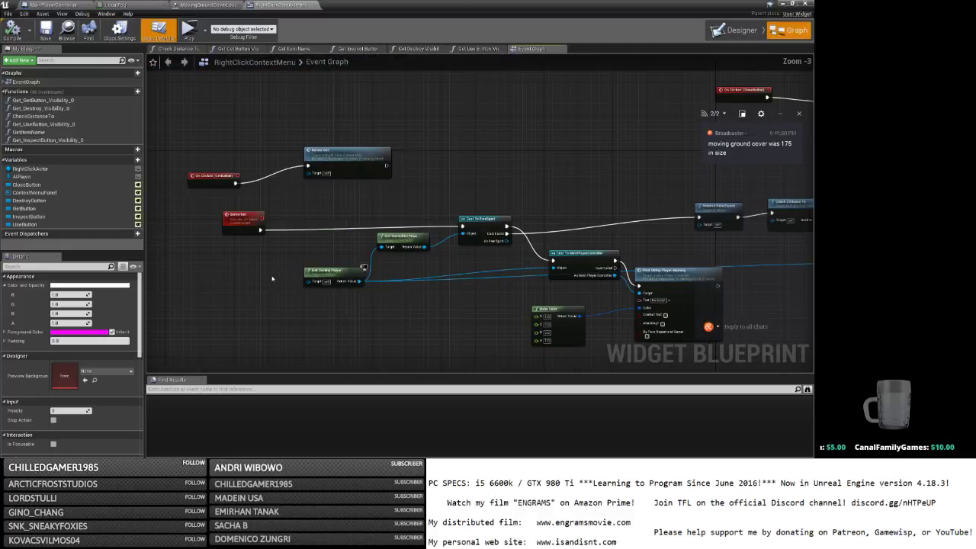
{"action": "right_click_drag", "start_coordinate": [272, 277], "coordinate": [148, 233]}
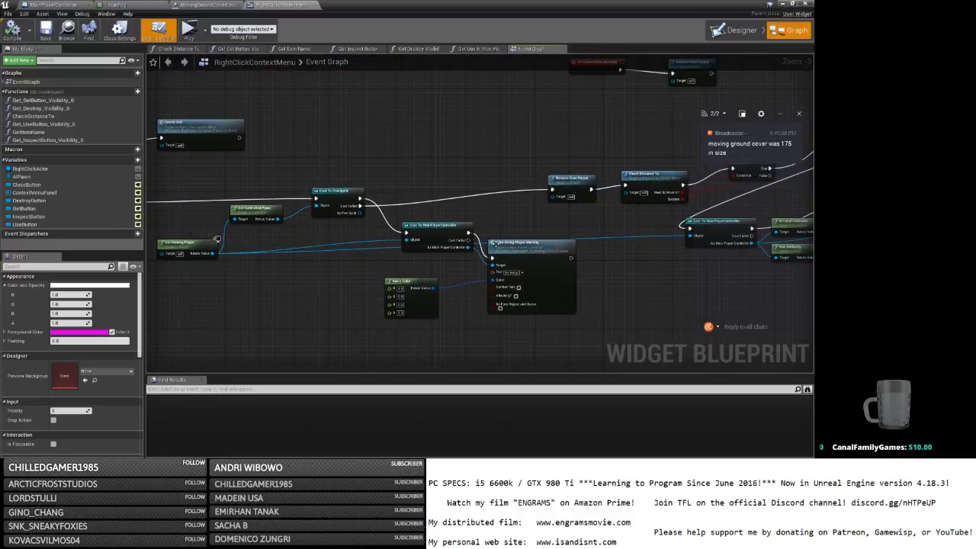
{"action": "right_click_drag", "start_coordinate": [698, 270], "coordinate": [301, 262]}
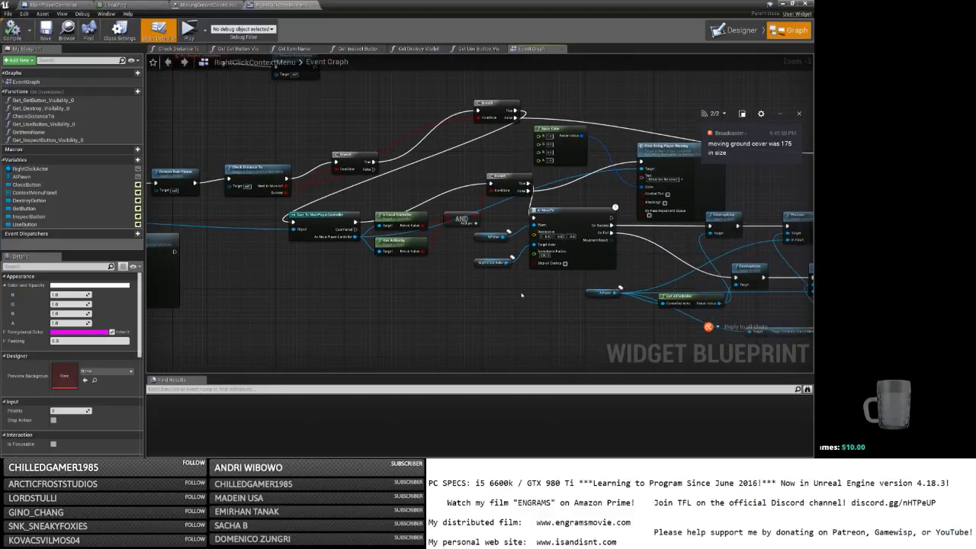
{"action": "right_click_drag", "start_coordinate": [521, 295], "coordinate": [436, 292]}
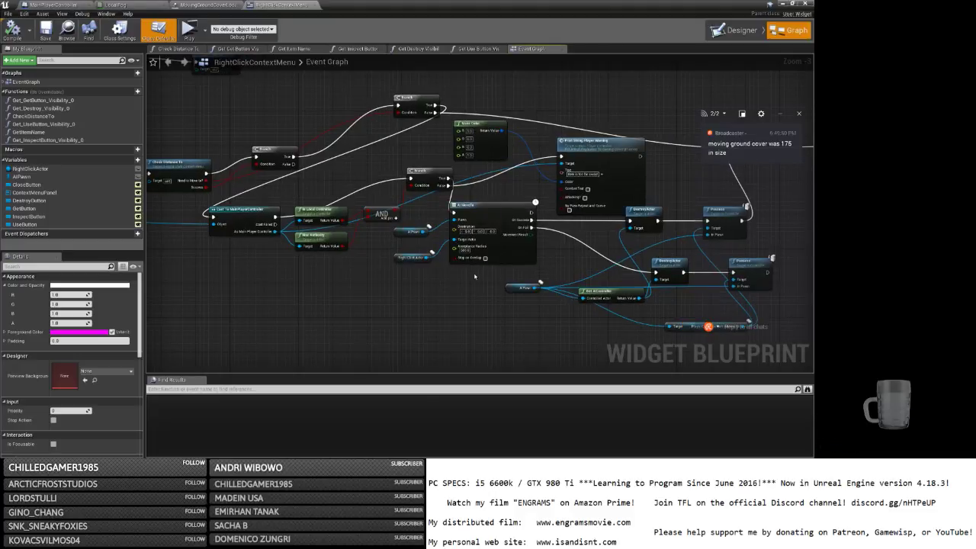
{"action": "right_click_drag", "start_coordinate": [474, 276], "coordinate": [265, 272]}
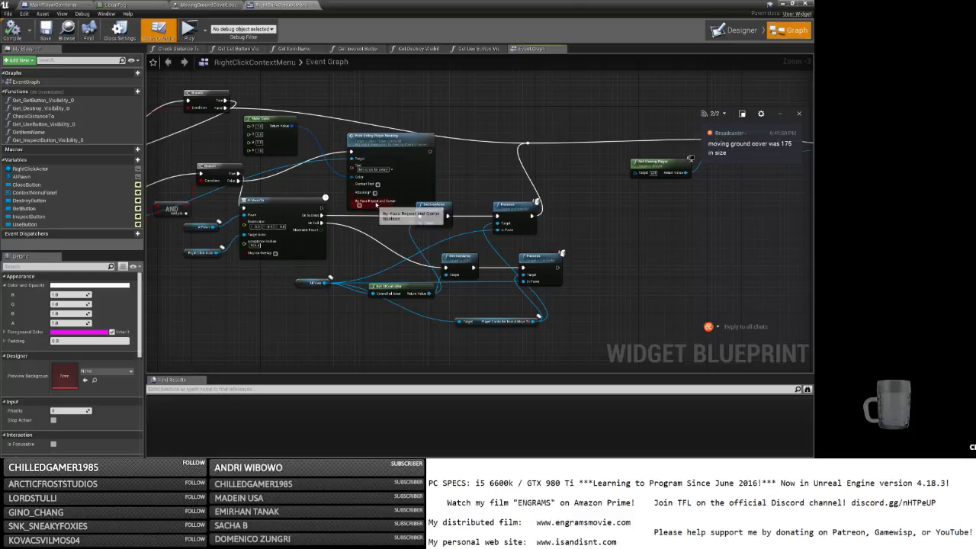
{"action": "right_click_drag", "start_coordinate": [566, 180], "coordinate": [679, 193]}
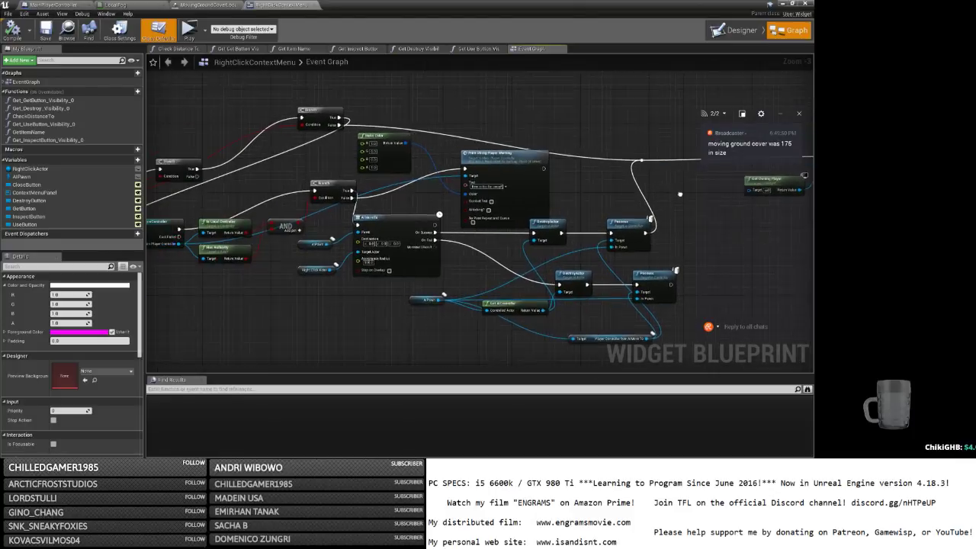
{"action": "right_click_drag", "start_coordinate": [251, 212], "coordinate": [471, 215]}
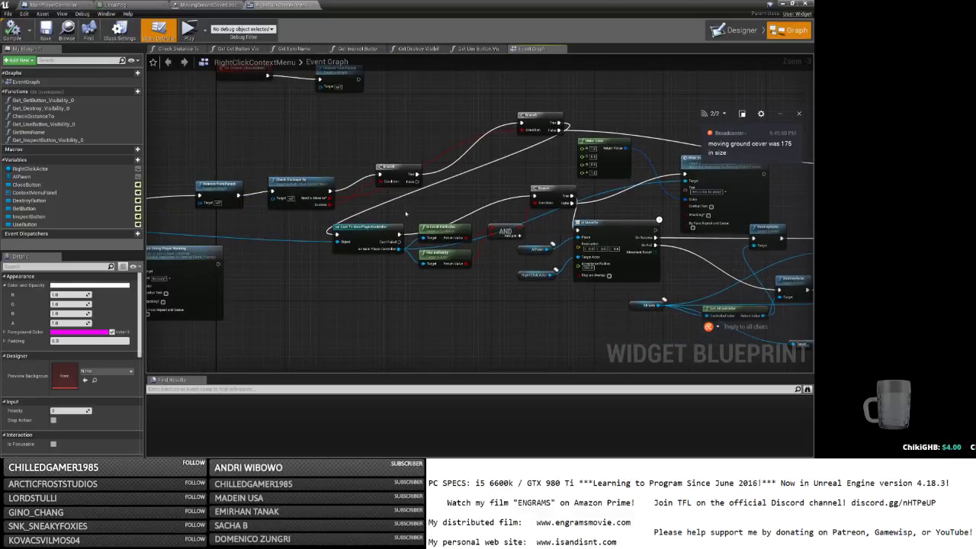
Rearrange the Check Distance To and Remove from Parent nodes to make space.
{"action": "left_click_drag", "start_coordinate": [304, 182], "coordinate": [295, 142]}
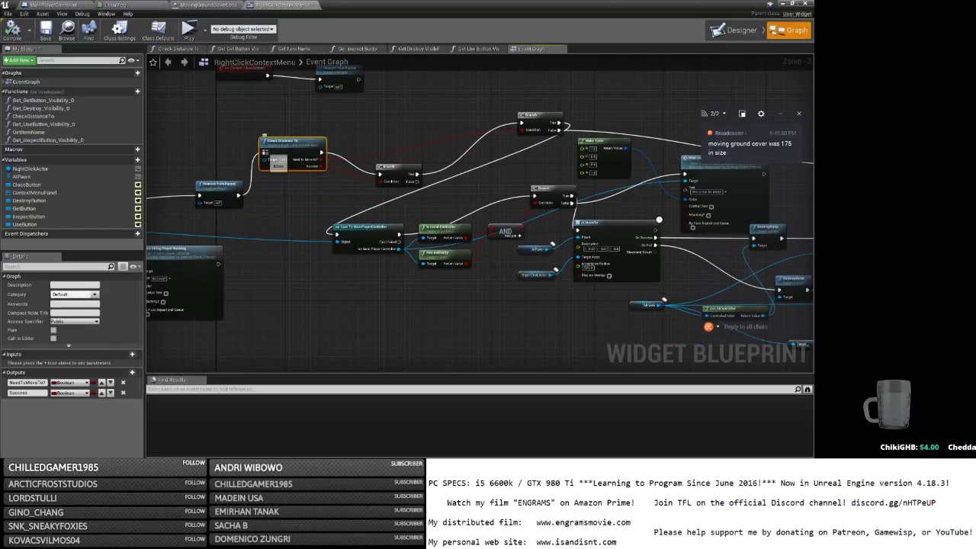
{"action": "right_click_drag", "start_coordinate": [295, 142], "coordinate": [486, 154]}
{"action": "left_click_drag", "start_coordinate": [410, 197], "coordinate": [282, 151]}
{"action": "right_click_drag", "start_coordinate": [314, 194], "coordinate": [397, 201]}
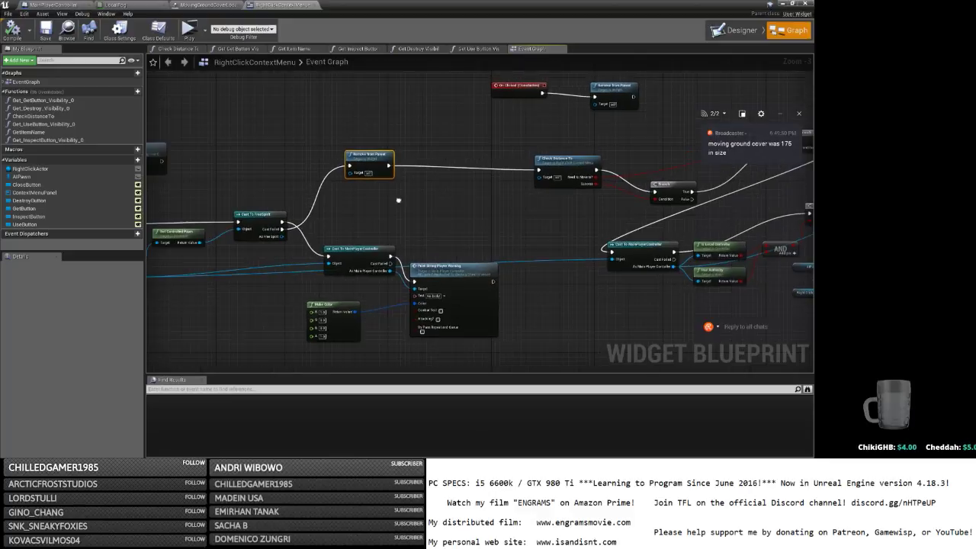
{"action": "mouse_move", "coordinate": [578, 168]}
{"action": "left_mouse_down"}
{"action": "mouse_move", "coordinate": [482, 156]}
{"action": "mouse_move", "coordinate": [577, 163]}
{"action": "left_mouse_up"}
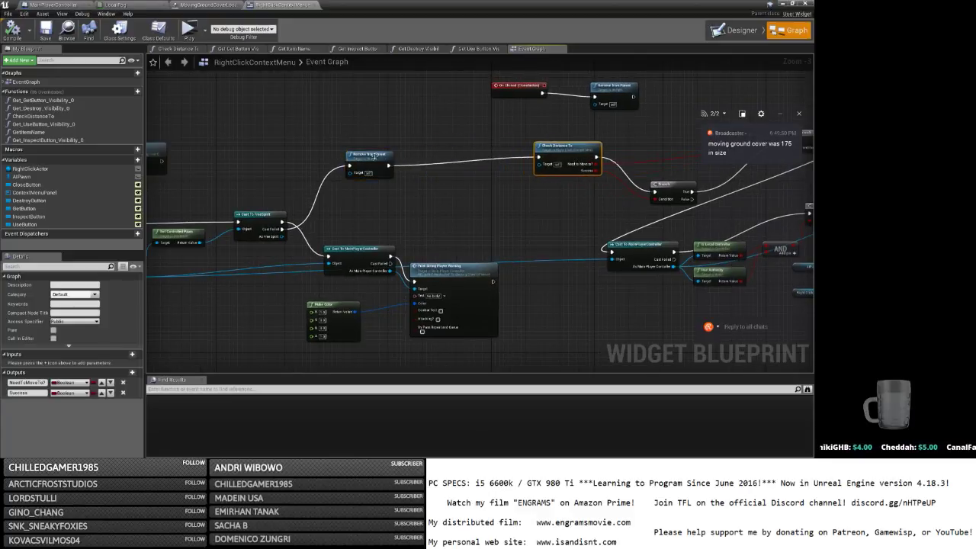
{"action": "left_click_drag", "start_coordinate": [373, 155], "coordinate": [364, 145]}
{"action": "right_click_drag", "start_coordinate": [394, 289], "coordinate": [492, 293]}
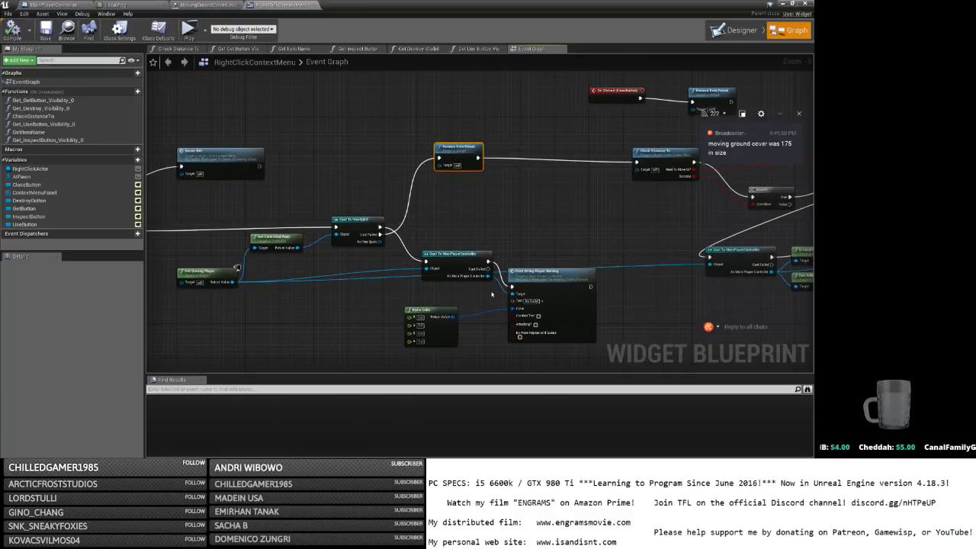
{"action": "left_click_drag", "start_coordinate": [488, 276], "coordinate": [503, 207]}
{"action": "left_click", "coordinate": [477, 202]}
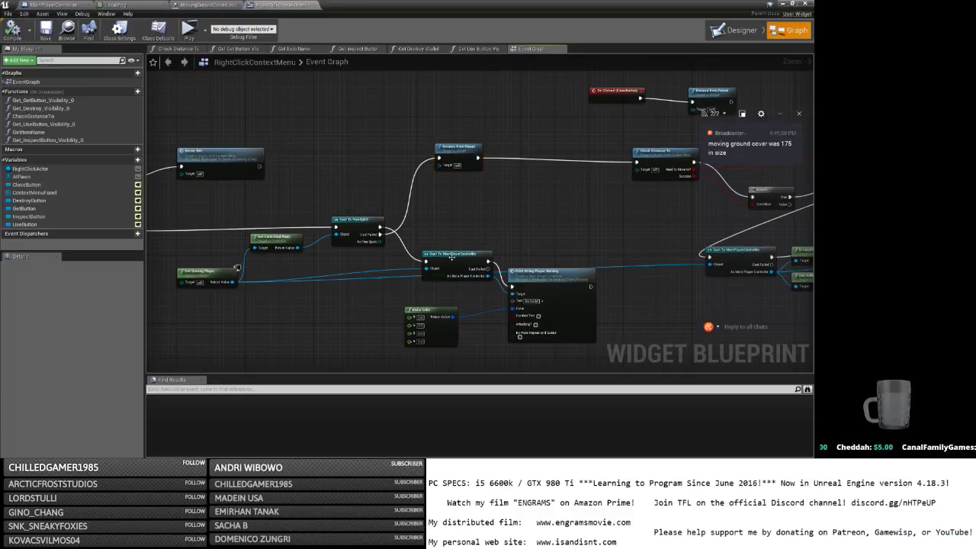
{"action": "right_click_drag", "start_coordinate": [451, 257], "coordinate": [507, 231]}
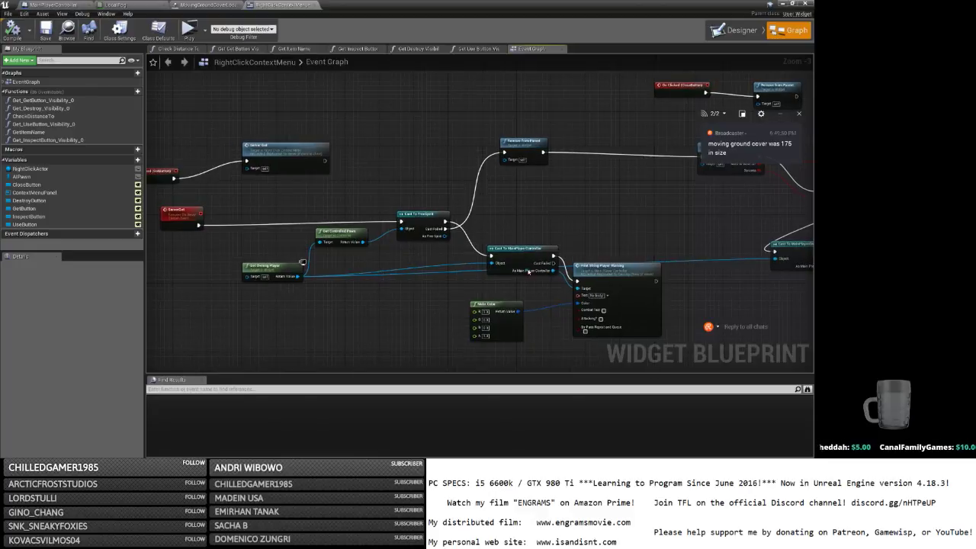
Duplicate Cast To MainPlayerController and attach a Check Line of Sight to Actor node.
{"action": "left_click", "coordinate": [524, 262]}
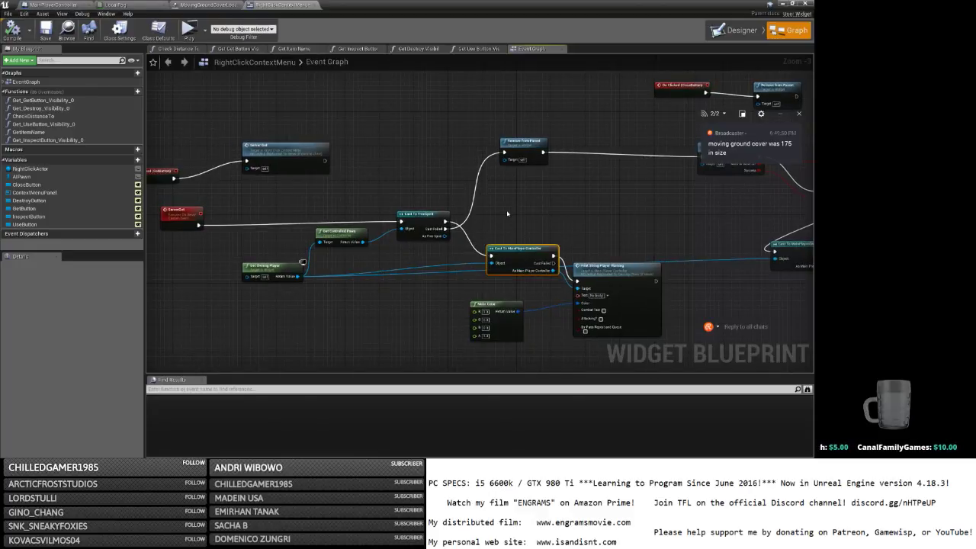
{"action": "key", "text": "ctrl+c"}
{"action": "key", "text": "ctrl+v"}
{"action": "right_click_drag", "start_coordinate": [600, 212], "coordinate": [494, 220]}
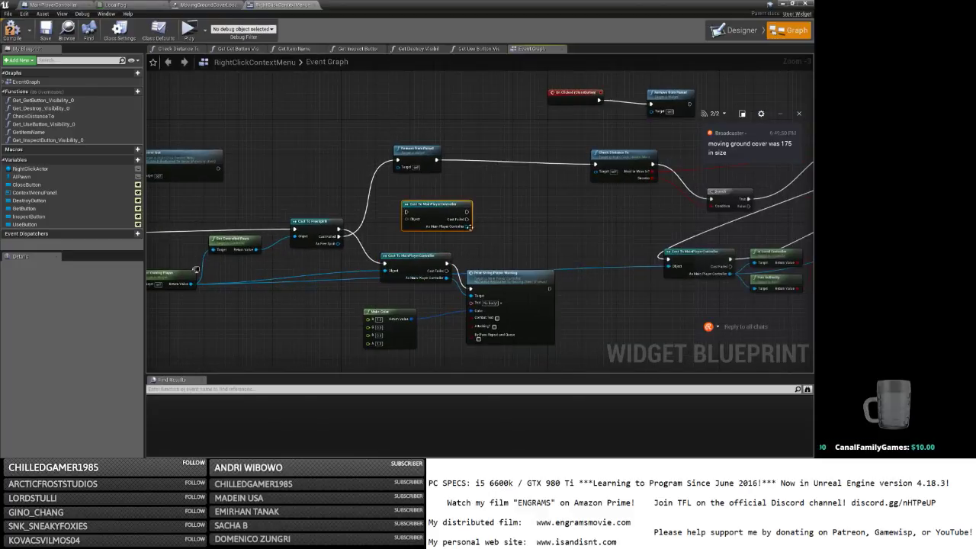
{"action": "left_click_drag", "start_coordinate": [469, 226], "coordinate": [488, 226]}
{"action": "type", "text": "check li"}
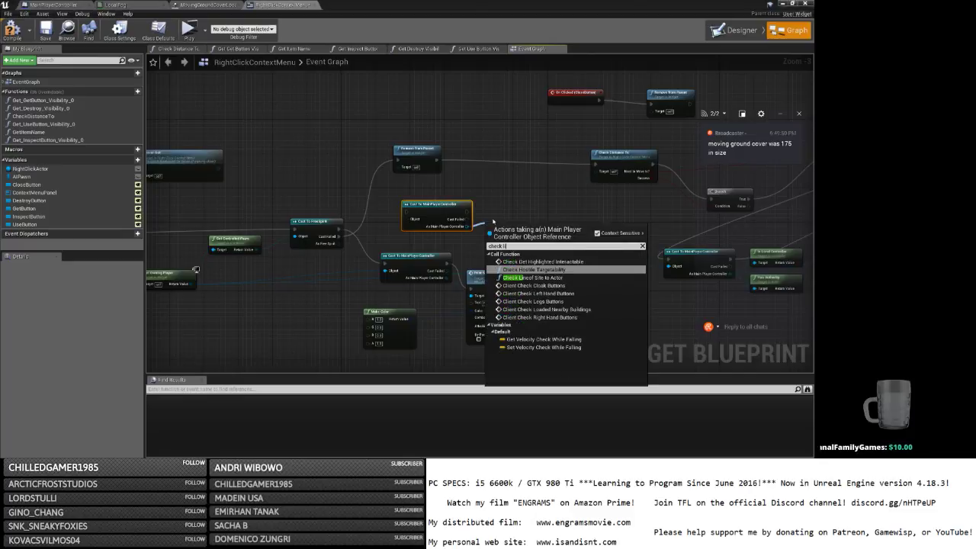
{"action": "type", "text": "ne of si"}
{"action": "key", "text": "Return"}
{"action": "left_click_drag", "start_coordinate": [508, 231], "coordinate": [522, 189]}
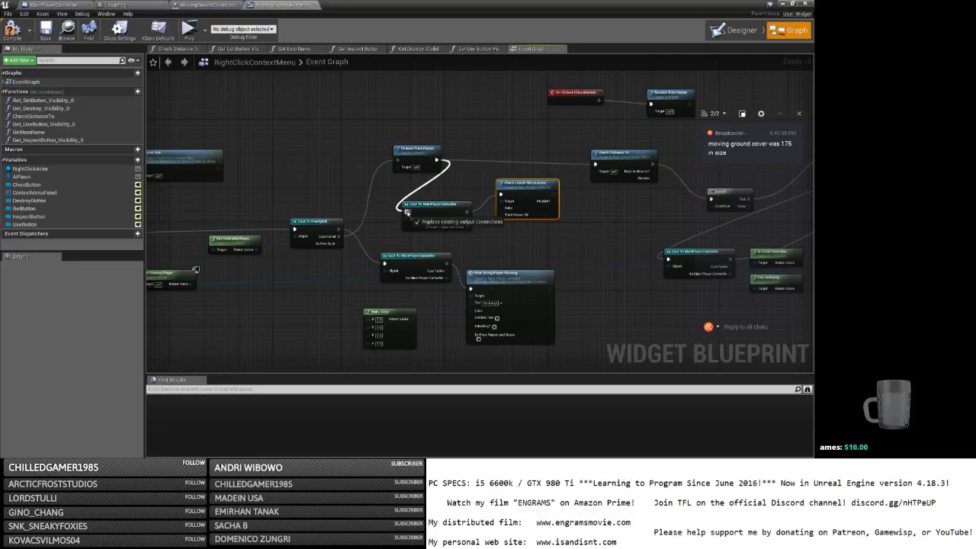
Unhook Remove from Parent and run the new cast when the FreeSpirit cast fails.
{"action": "left_click_drag", "start_coordinate": [418, 158], "coordinate": [374, 190]}
{"action": "right_click_drag", "start_coordinate": [305, 217], "coordinate": [417, 207]}
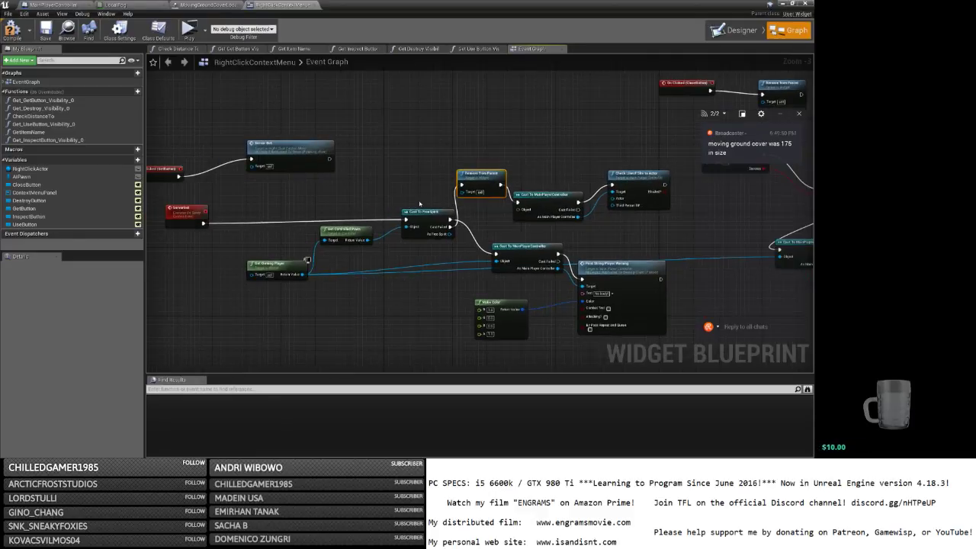
{"action": "left_click_drag", "start_coordinate": [418, 205], "coordinate": [330, 223]}
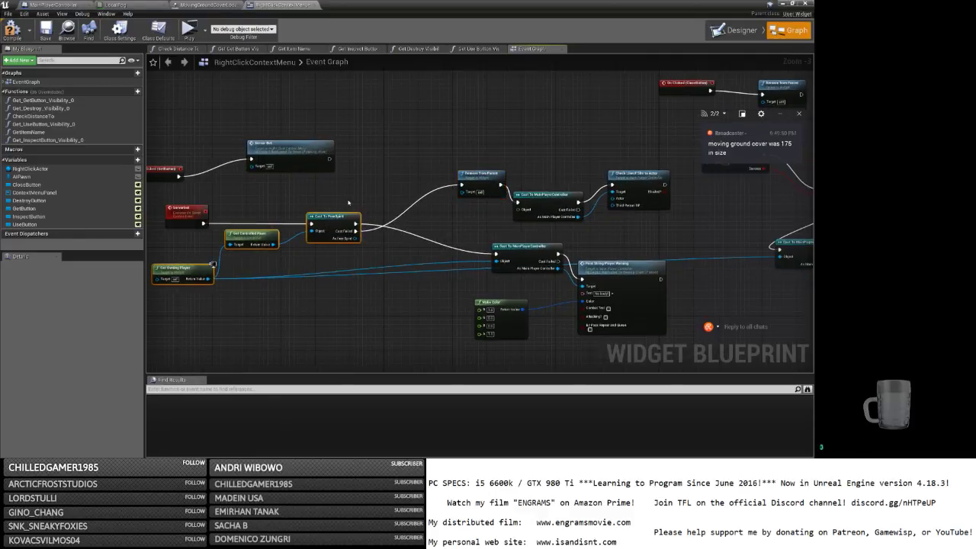
{"action": "right_click_drag", "start_coordinate": [434, 195], "coordinate": [289, 198]}
{"action": "left_click", "coordinate": [355, 188], "text": "alt"}
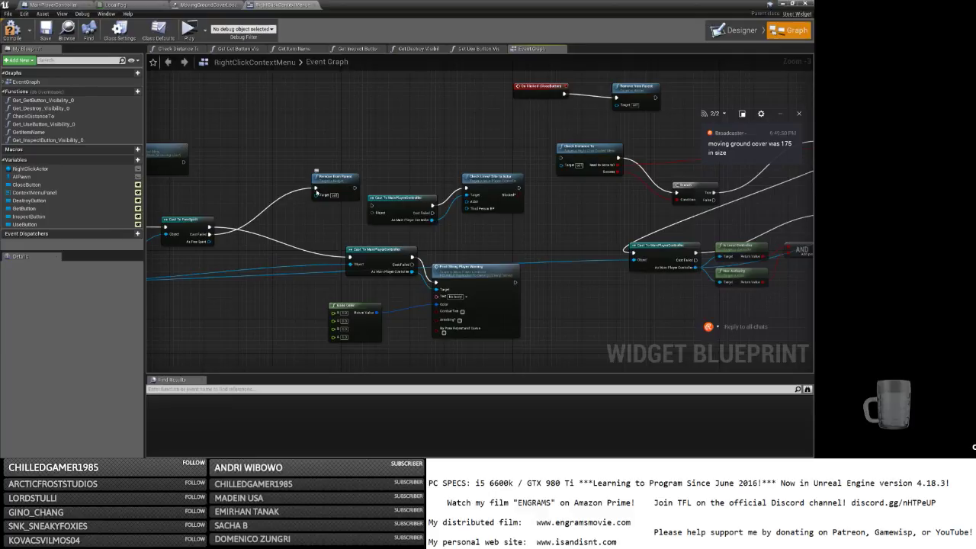
{"action": "left_click", "coordinate": [317, 188], "text": "alt"}
{"action": "left_click_drag", "start_coordinate": [338, 185], "coordinate": [454, 154]}
{"action": "left_click_drag", "start_coordinate": [511, 233], "coordinate": [302, 210]}
{"action": "left_click_drag", "start_coordinate": [210, 234], "coordinate": [256, 206]}
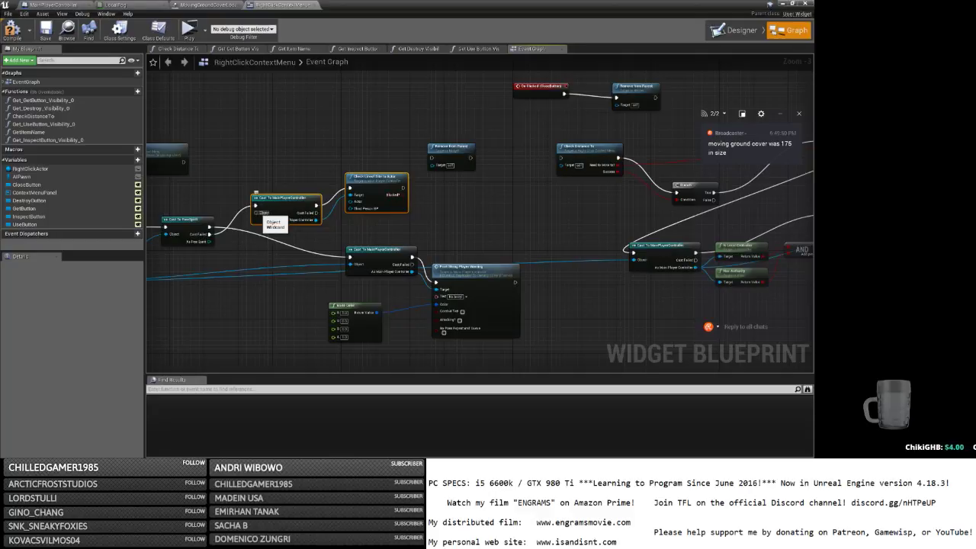
Feed the line-of-sight result into a new Branch and relink Remove from Parent to Check Distance To.
{"action": "right_click_drag", "start_coordinate": [259, 214], "coordinate": [385, 261]}
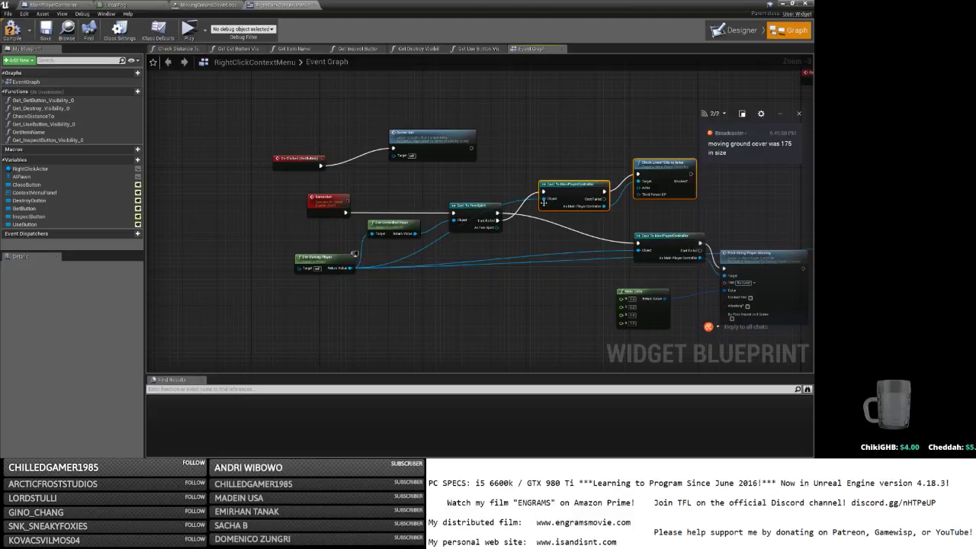
{"action": "right_click_drag", "start_coordinate": [622, 193], "coordinate": [272, 208]}
{"action": "left_click", "coordinate": [377, 196]}
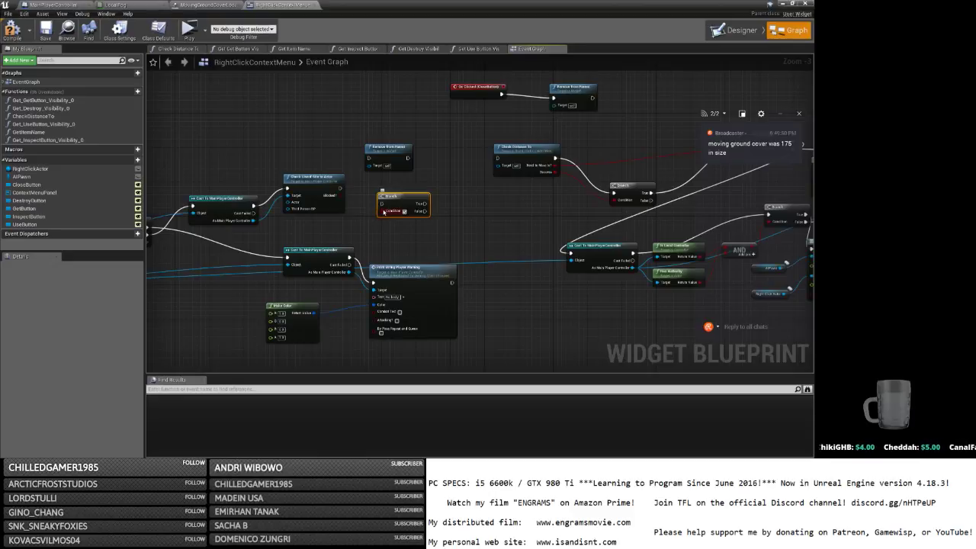
{"action": "left_click_drag", "start_coordinate": [340, 188], "coordinate": [384, 205]}
{"action": "left_click_drag", "start_coordinate": [396, 199], "coordinate": [378, 179]}
{"action": "left_click_drag", "start_coordinate": [380, 157], "coordinate": [440, 166]}
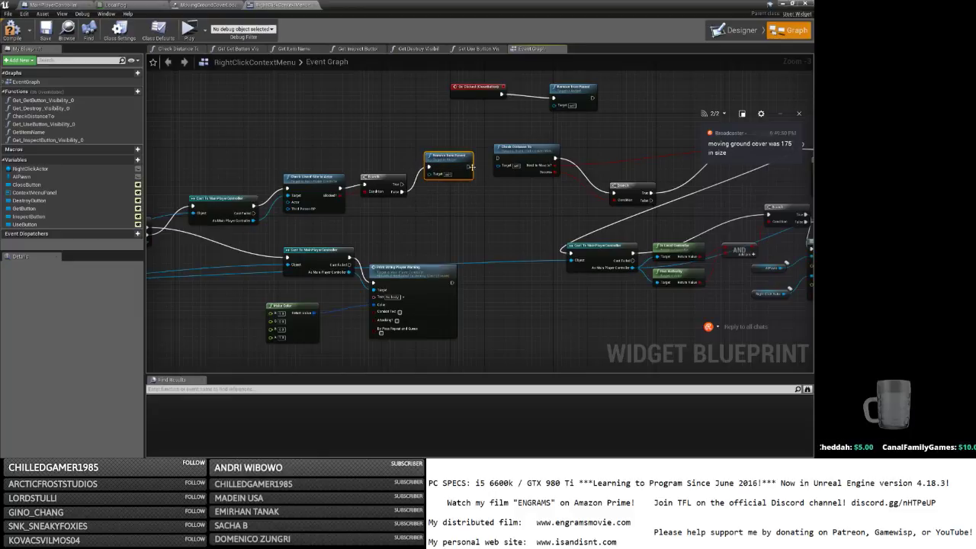
{"action": "left_click_drag", "start_coordinate": [469, 166], "coordinate": [500, 159]}
{"action": "left_click", "coordinate": [373, 161]}
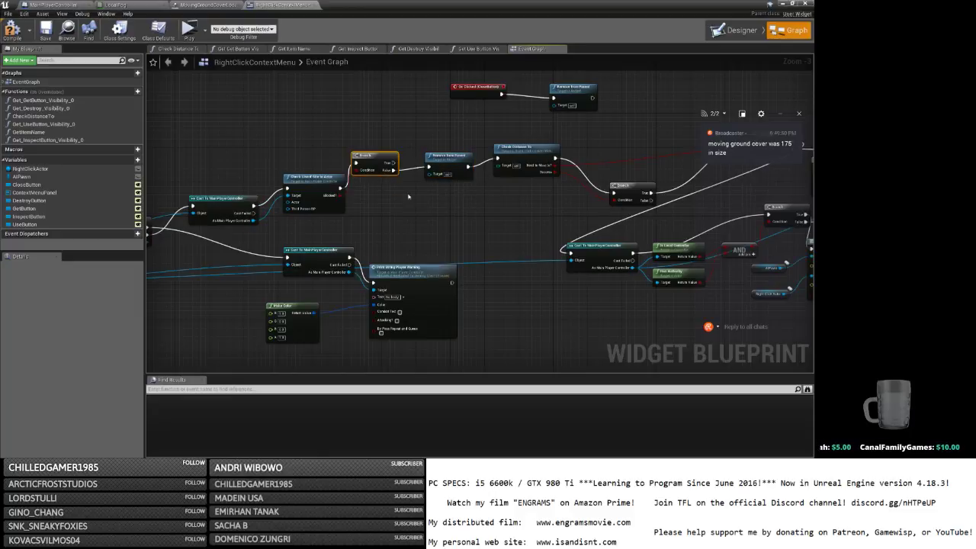
Select the warning Make Color and Print String node pair.
{"action": "left_click_drag", "start_coordinate": [408, 251], "coordinate": [365, 296]}
{"action": "left_click_drag", "start_coordinate": [500, 349], "coordinate": [293, 328]}
{"action": "right_click_drag", "start_coordinate": [369, 245], "coordinate": [392, 338]}
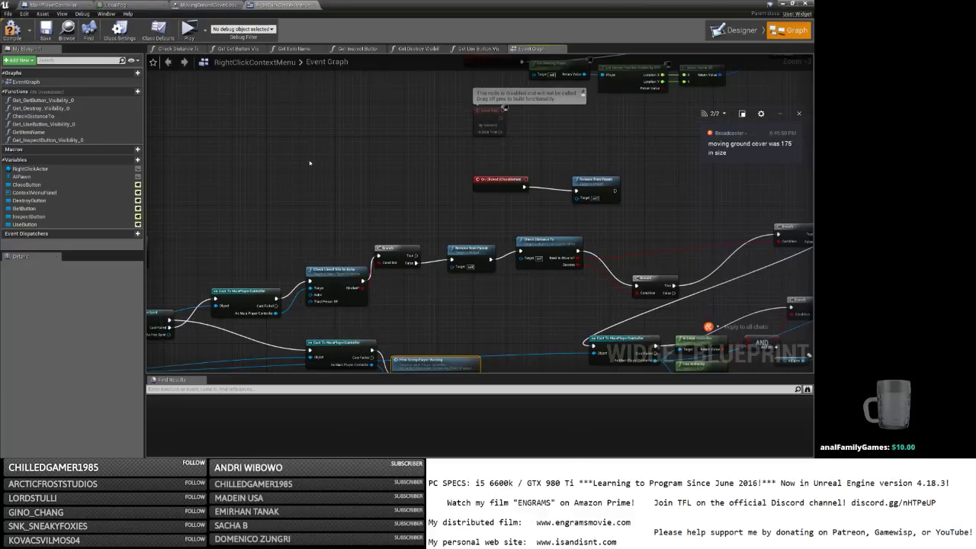
Paste the Make Color and Print String copy and wire the Branch output into it.
{"action": "key", "text": "ctrl+v"}
{"action": "left_click_drag", "start_coordinate": [412, 262], "coordinate": [386, 179], "text": "ctrl"}
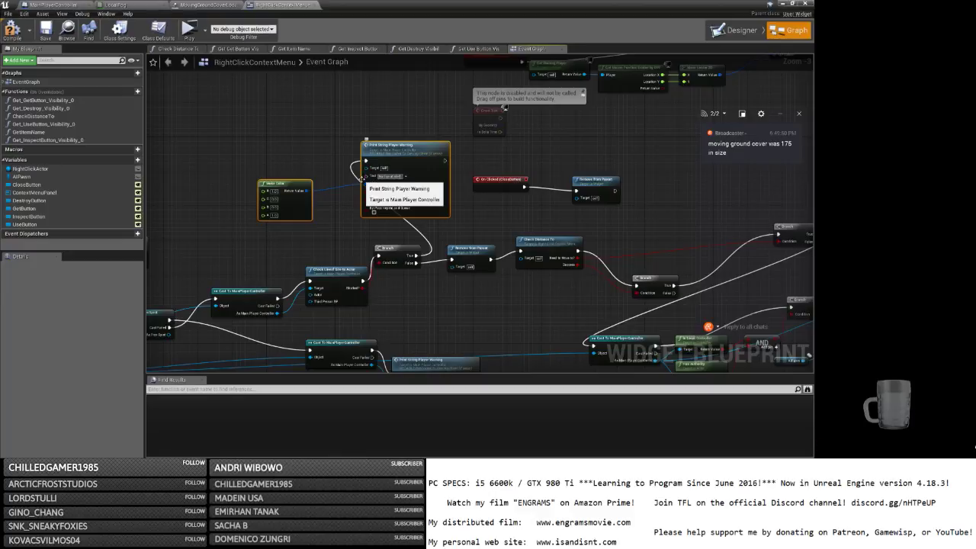
{"action": "left_click", "coordinate": [348, 233]}
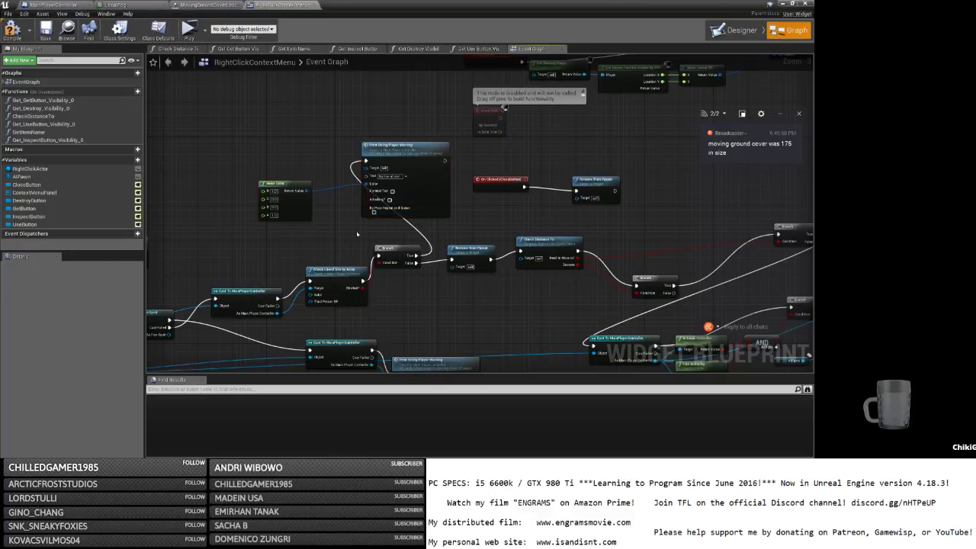
{"action": "left_click_drag", "start_coordinate": [305, 212], "coordinate": [324, 188]}
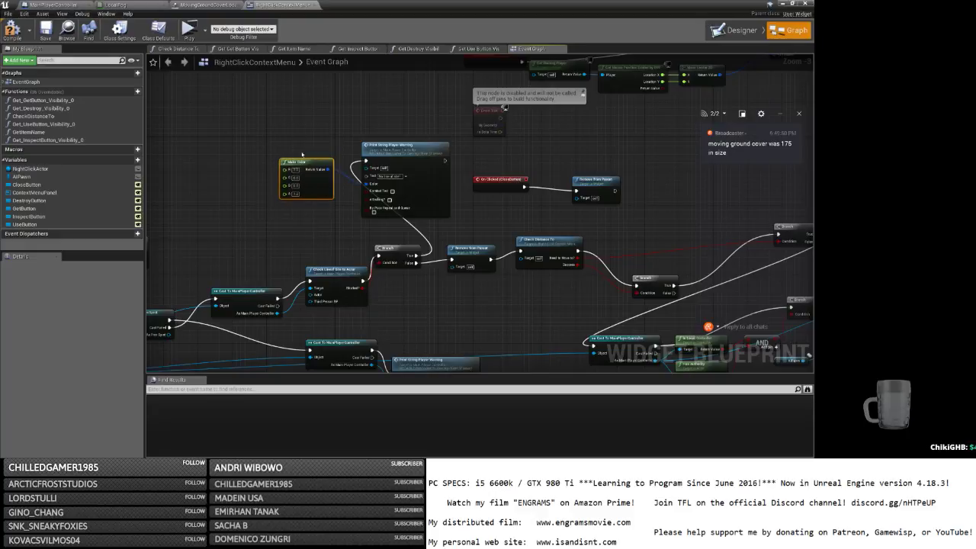
{"action": "right_click_drag", "start_coordinate": [355, 229], "coordinate": [325, 150]}
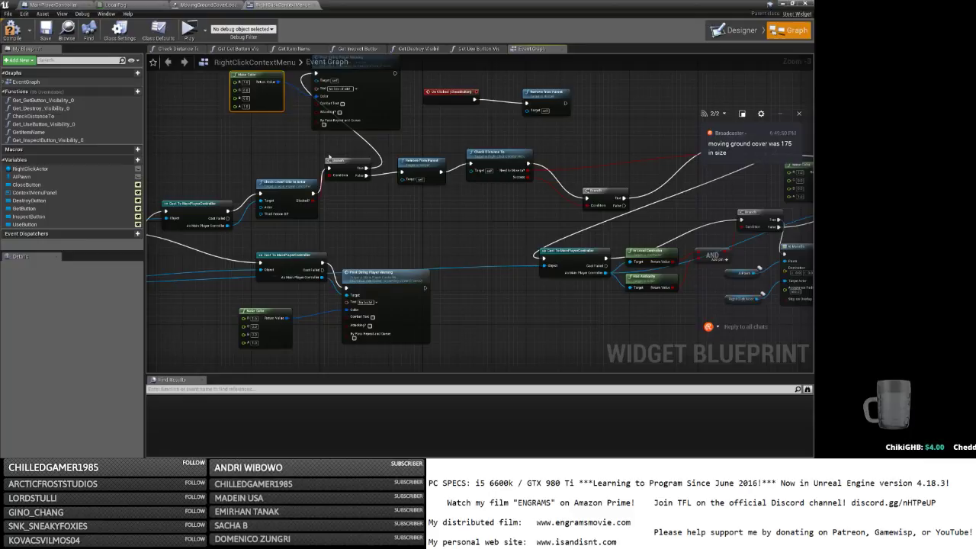
Select the new cast, line-of-sight, Branch and warning nodes as one group.
{"action": "left_click_drag", "start_coordinate": [342, 223], "coordinate": [249, 108]}
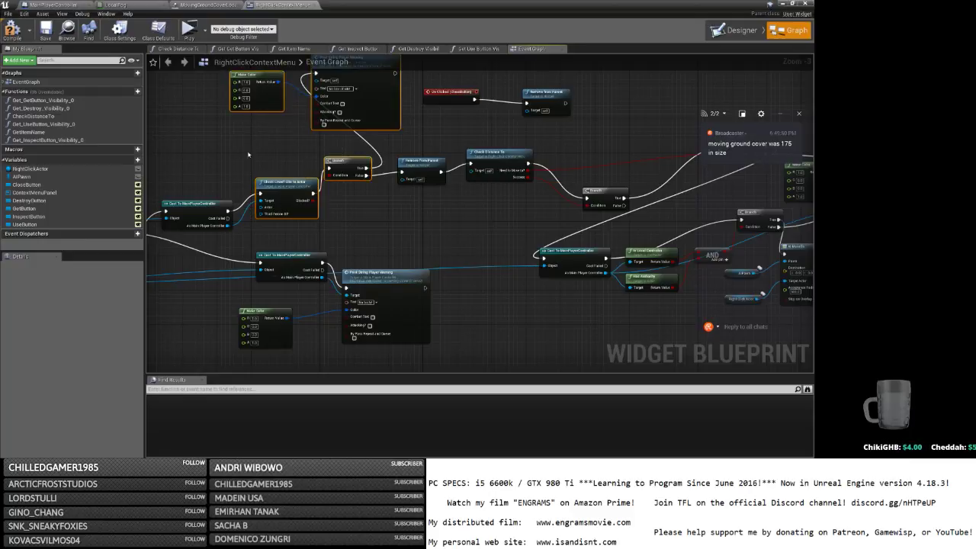
{"action": "right_click_drag", "start_coordinate": [217, 147], "coordinate": [327, 150]}
{"action": "left_click_drag", "start_coordinate": [282, 112], "coordinate": [460, 222]}
{"action": "scroll", "coordinate": [466, 209], "scroll_direction": "down", "scroll_amount": 3}
{"action": "right_click_drag", "start_coordinate": [467, 210], "coordinate": [467, 80]}
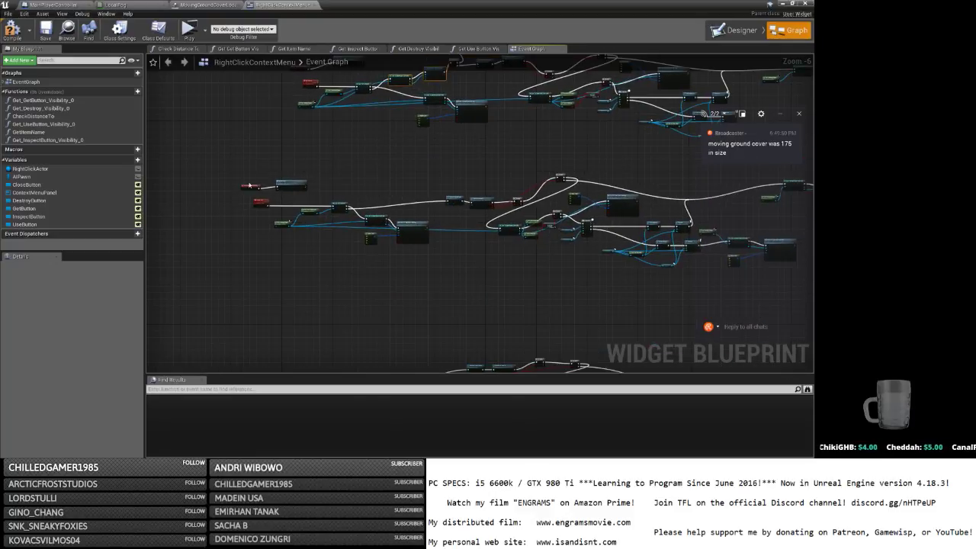
Make room beside Remove from Parent in the Server Use graph.
{"action": "scroll", "coordinate": [266, 195], "scroll_direction": "up", "scroll_amount": 5}
{"action": "scroll", "coordinate": [272, 192], "scroll_direction": "down", "scroll_amount": 1}
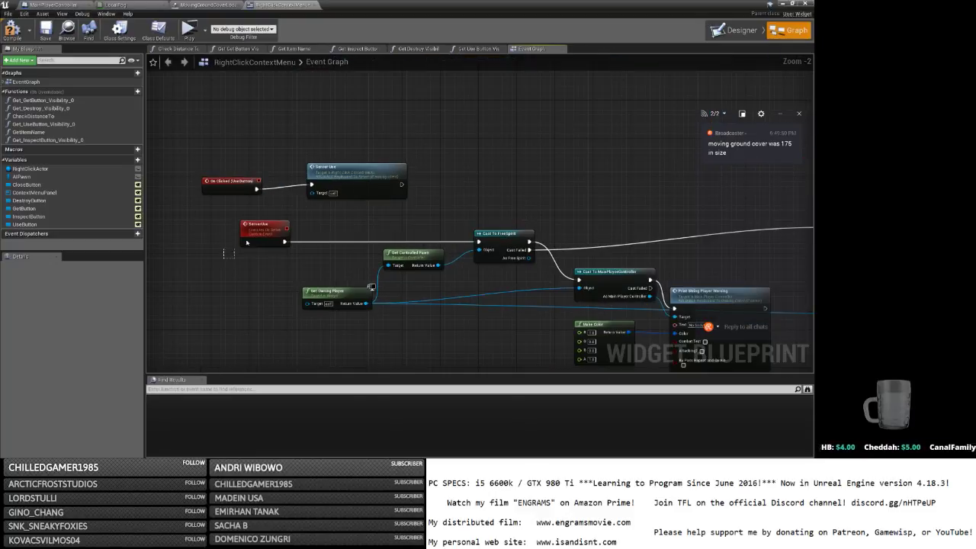
{"action": "left_click", "coordinate": [358, 174]}
{"action": "right_click_drag", "start_coordinate": [586, 188], "coordinate": [358, 149]}
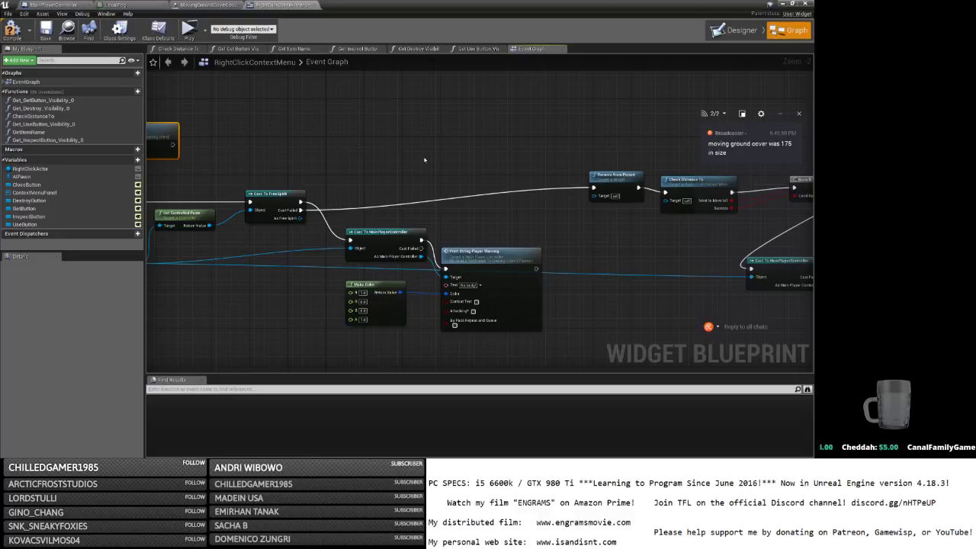
{"action": "left_click_drag", "start_coordinate": [610, 175], "coordinate": [379, 174]}
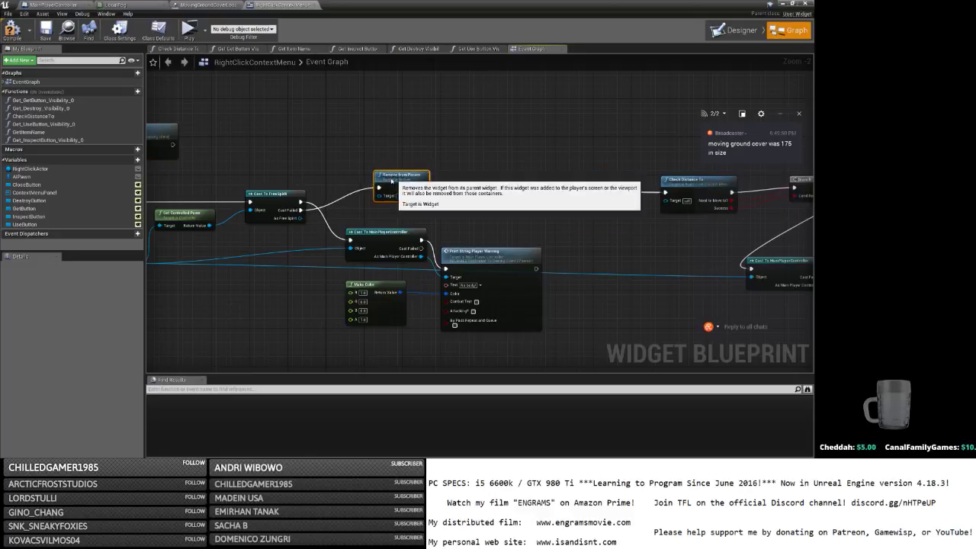
Paste the line-of-sight nodes after Remove from Parent, feed Owning Player, and wire Branch to Check Distance To.
{"action": "key", "text": "ctrl+v"}
{"action": "right_click_drag", "start_coordinate": [543, 137], "coordinate": [503, 155]}
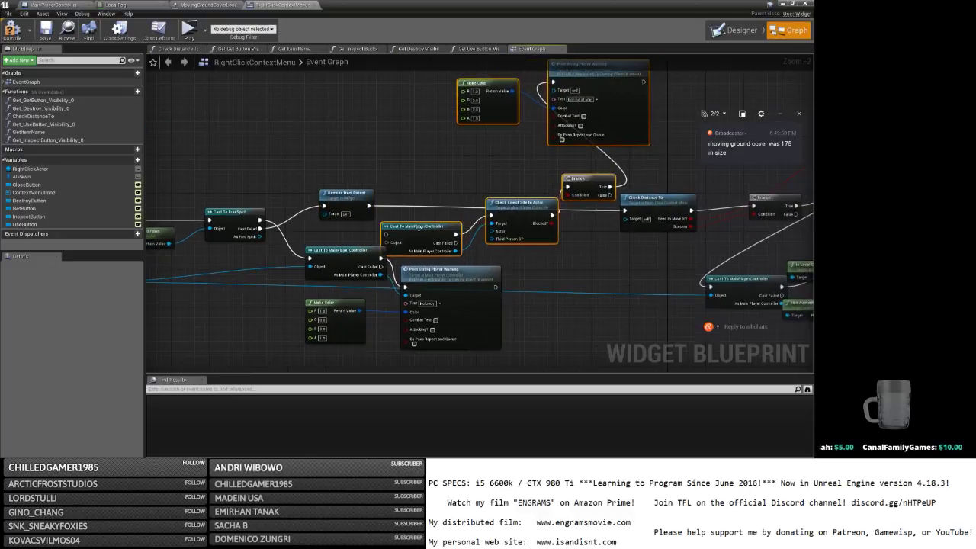
{"action": "left_click_drag", "start_coordinate": [406, 225], "coordinate": [425, 187]}
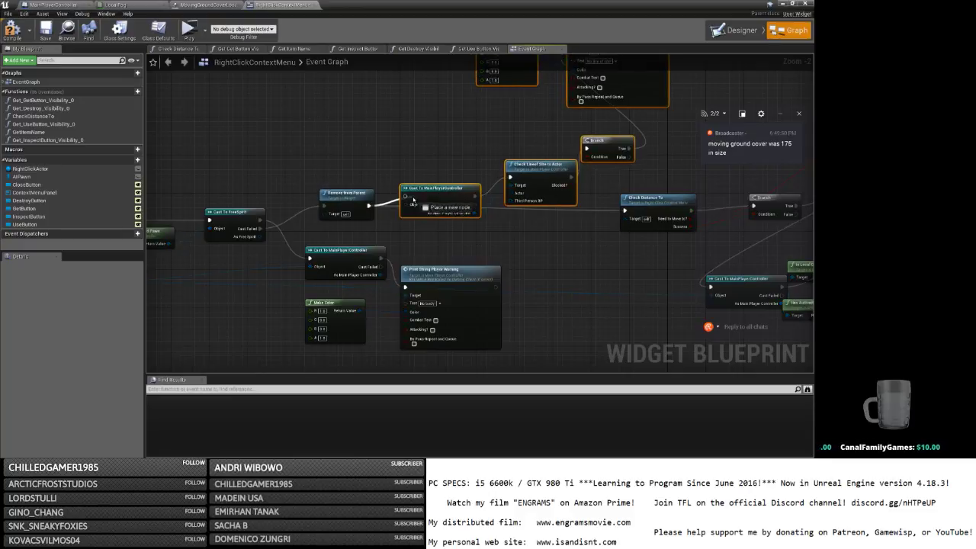
{"action": "left_click_drag", "start_coordinate": [259, 237], "coordinate": [335, 282]}
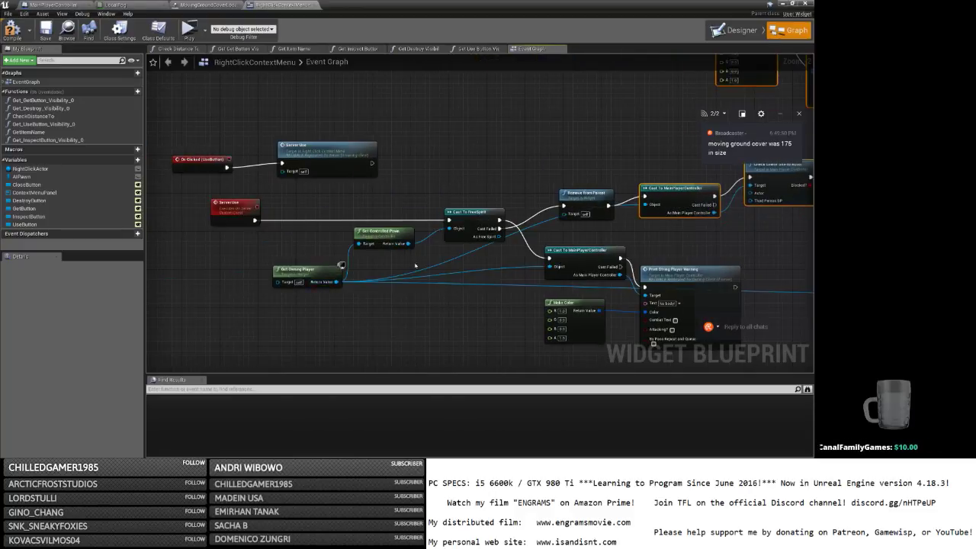
{"action": "right_click_drag", "start_coordinate": [808, 219], "coordinate": [468, 220]}
{"action": "left_click_drag", "start_coordinate": [526, 159], "coordinate": [523, 213]}
Pan and zoom across the Server Destroy and On Clicked InspectButton graphs to review the wiring.
{"action": "right_click_drag", "start_coordinate": [450, 221], "coordinate": [446, 88]}
{"action": "left_click", "coordinate": [431, 281]}
{"action": "scroll", "coordinate": [430, 280], "scroll_direction": "down", "scroll_amount": 4}
{"action": "scroll", "coordinate": [295, 254], "scroll_direction": "up", "scroll_amount": 5}
{"action": "right_click_drag", "start_coordinate": [292, 286], "coordinate": [181, 204]}
{"action": "scroll", "coordinate": [402, 179], "scroll_direction": "down", "scroll_amount": 2}
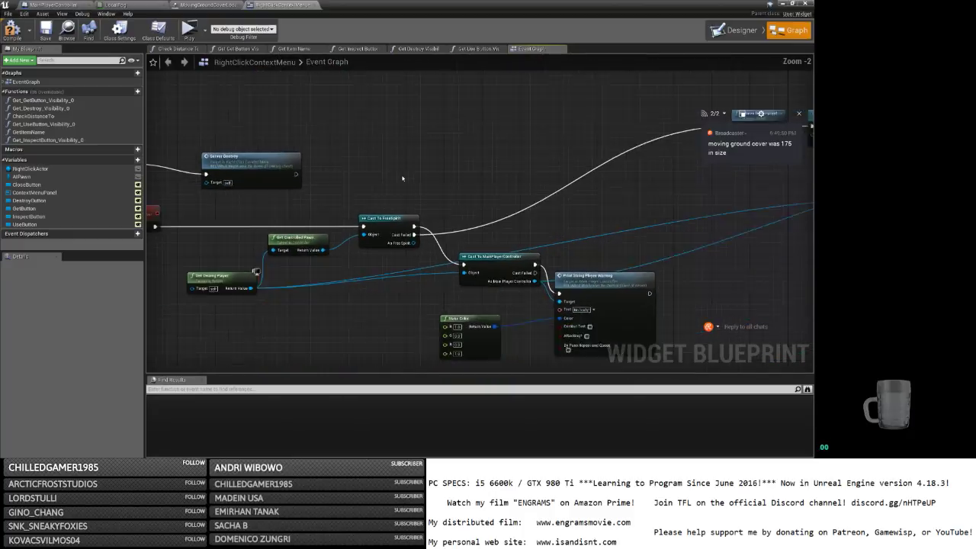
{"action": "right_click_drag", "start_coordinate": [364, 249], "coordinate": [418, 219]}
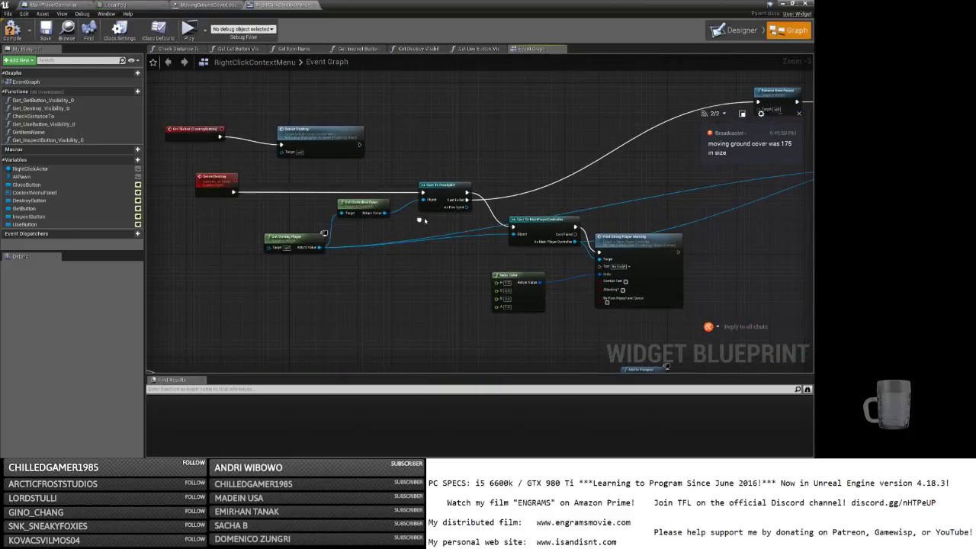
{"action": "right_click_drag", "start_coordinate": [417, 254], "coordinate": [387, 198]}
{"action": "scroll", "coordinate": [386, 197], "scroll_direction": "down", "scroll_amount": 2}
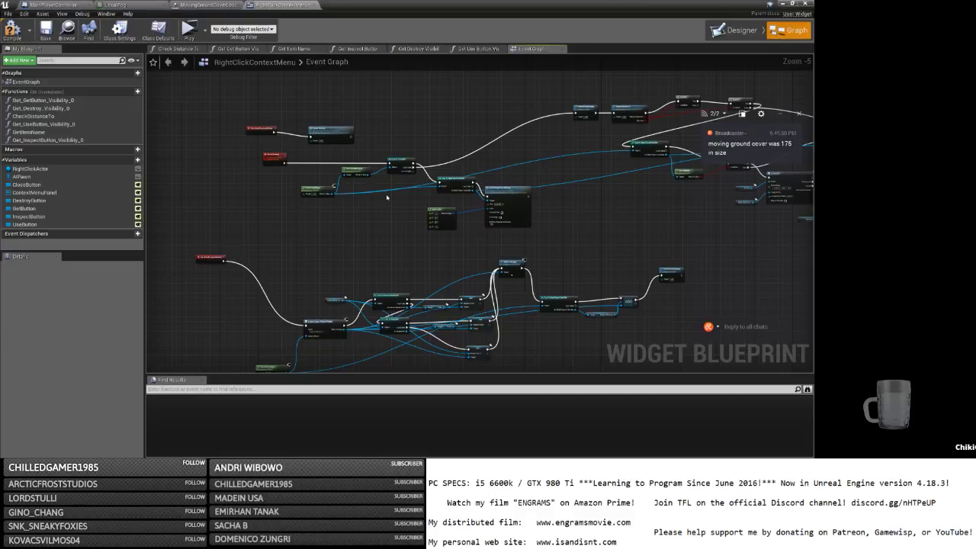
{"action": "right_click_drag", "start_coordinate": [352, 232], "coordinate": [438, 152]}
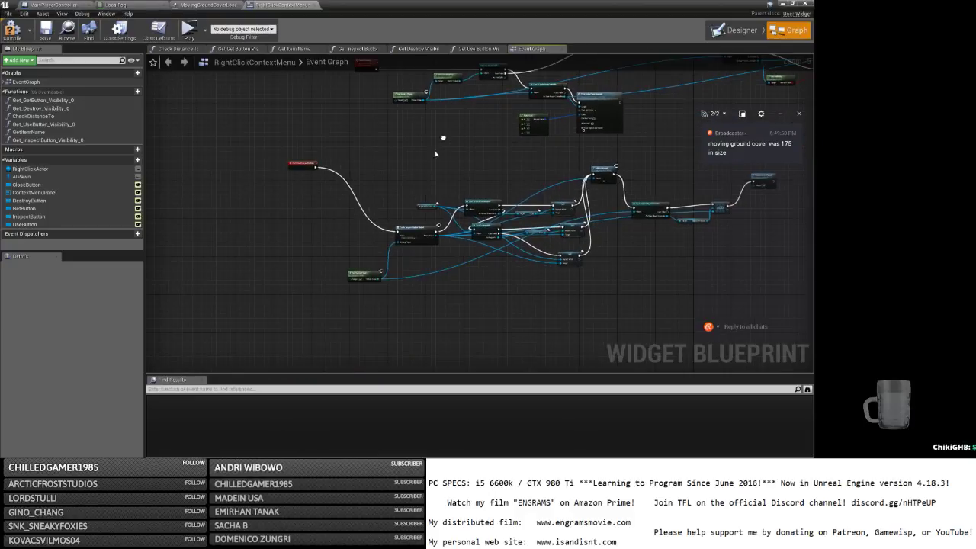
{"action": "scroll", "coordinate": [332, 195], "scroll_direction": "up", "scroll_amount": 2}
{"action": "scroll", "coordinate": [332, 196], "scroll_direction": "down", "scroll_amount": 5}
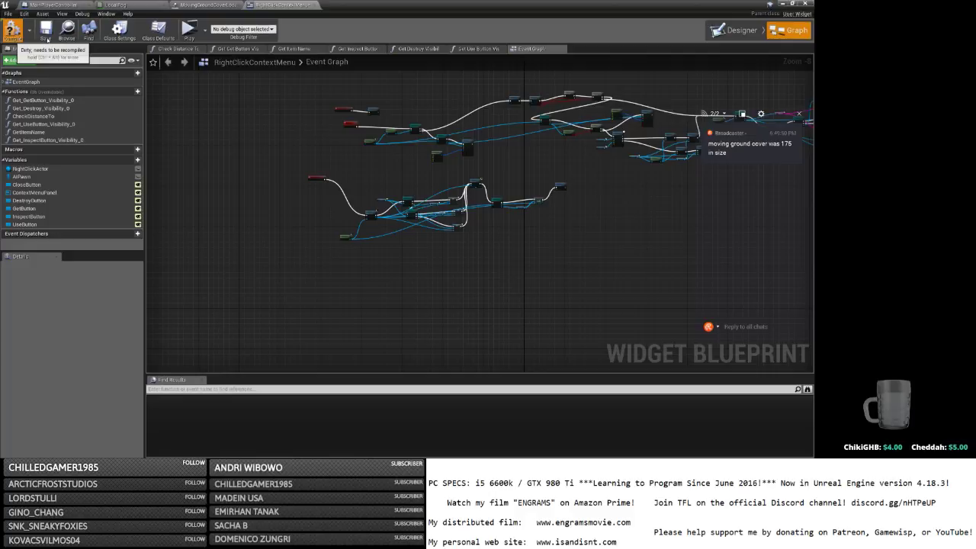
Compile, then connect As Main Player Controller to the warning Print String's Target pin.
{"action": "left_click", "coordinate": [47, 40]}
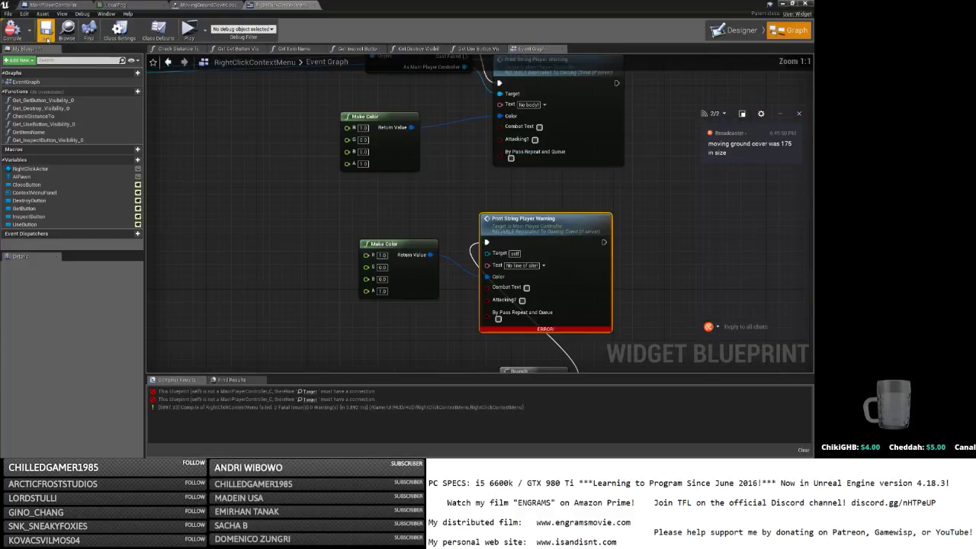
{"action": "scroll", "coordinate": [508, 248], "scroll_direction": "down", "scroll_amount": 2}
{"action": "right_click_drag", "start_coordinate": [512, 248], "coordinate": [408, 138]}
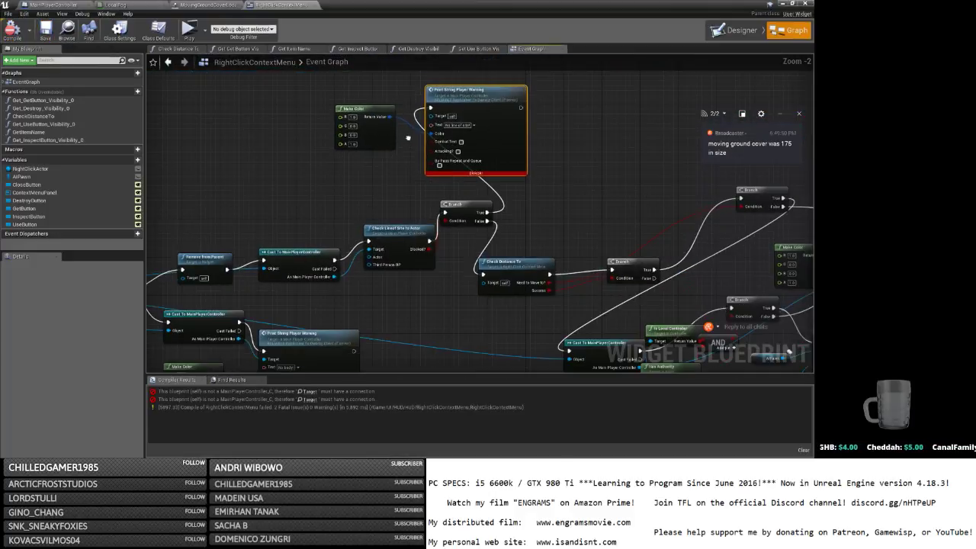
{"action": "left_click_drag", "start_coordinate": [333, 276], "coordinate": [430, 116]}
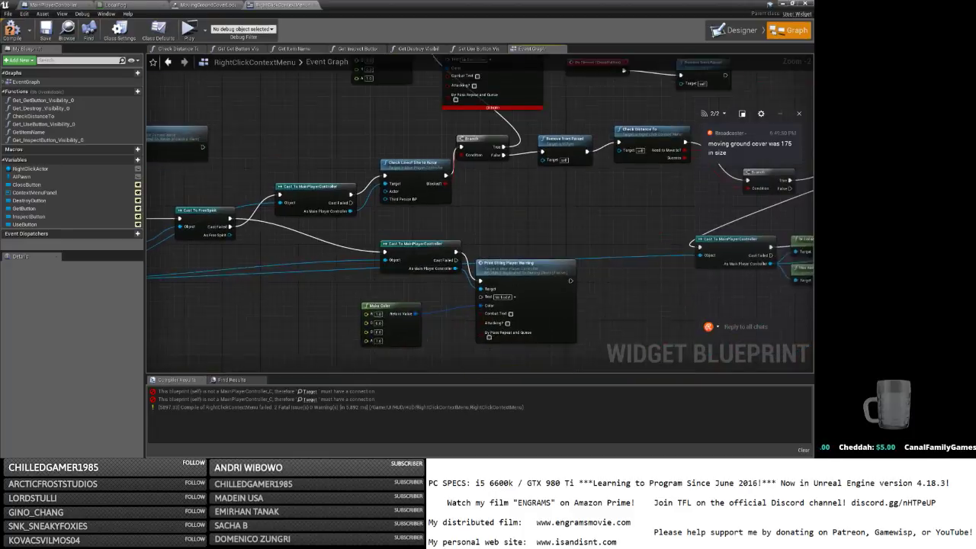
{"action": "right_click_drag", "start_coordinate": [366, 233], "coordinate": [355, 246]}
{"action": "left_click_drag", "start_coordinate": [340, 226], "coordinate": [437, 111]}
Recompile the blueprint cleanly and minimize it to return to the MainMap level.
{"action": "scroll", "coordinate": [399, 194], "scroll_direction": "down", "scroll_amount": 7}
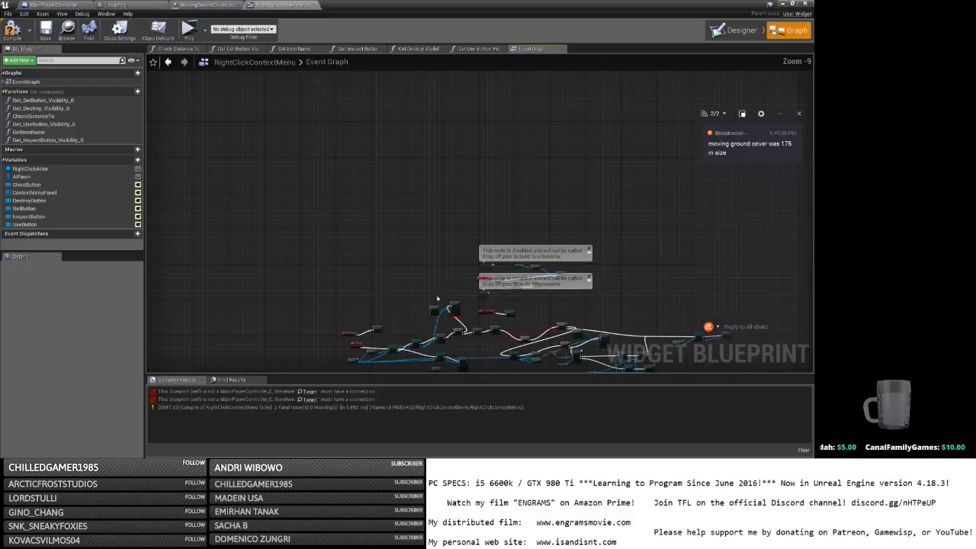
{"action": "scroll", "coordinate": [398, 194], "scroll_direction": "up", "scroll_amount": 2}
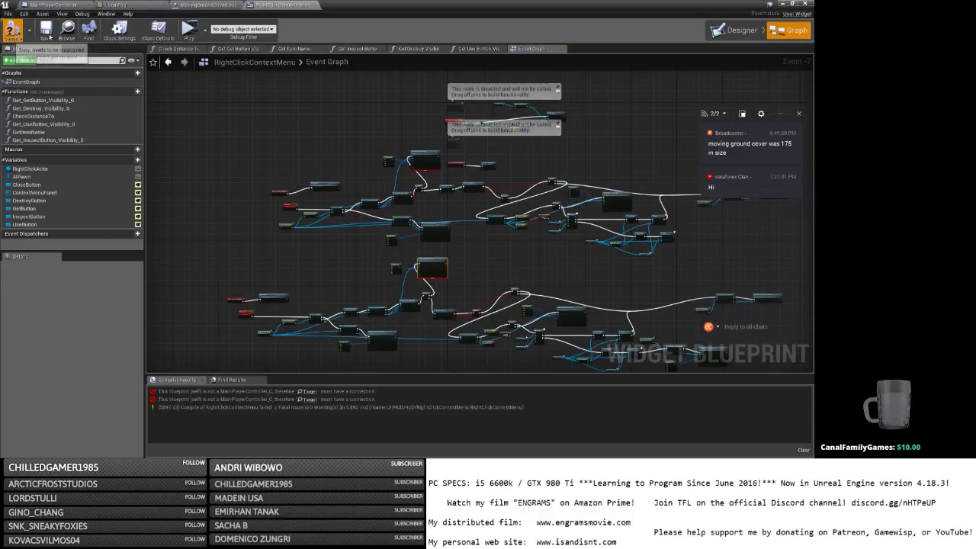
{"action": "left_click", "coordinate": [14, 31]}
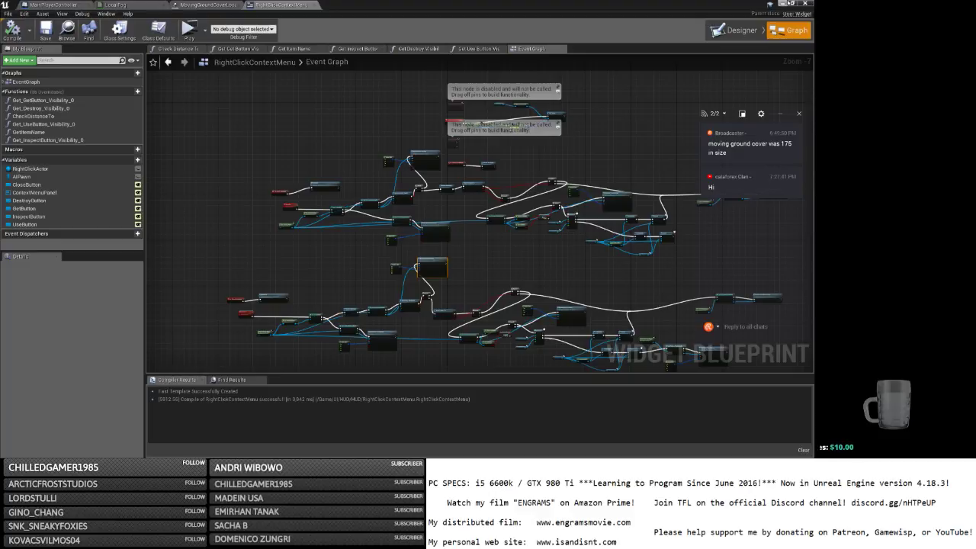
{"action": "left_click", "coordinate": [783, 4]}
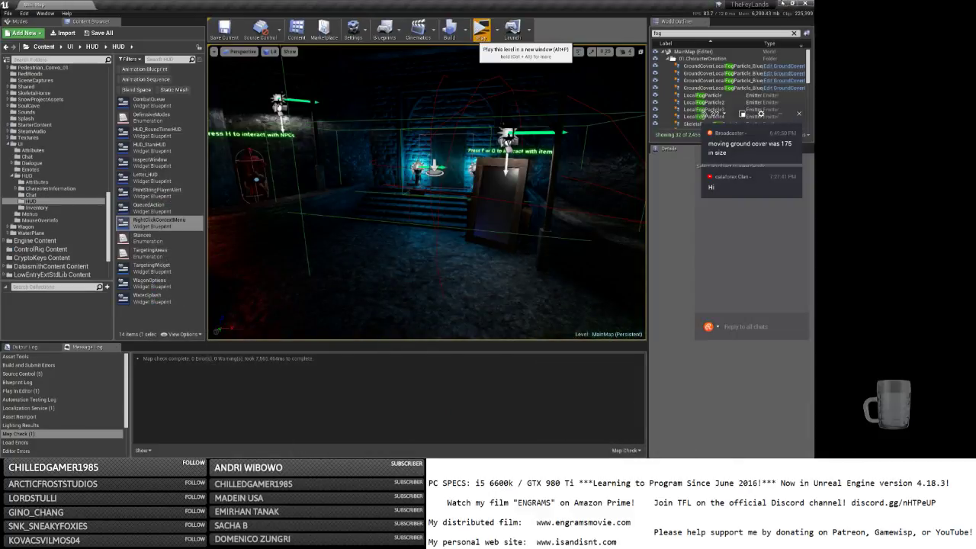
Launch the level as a standalone game and log in with the character name and password.
{"action": "left_click", "coordinate": [480, 32]}
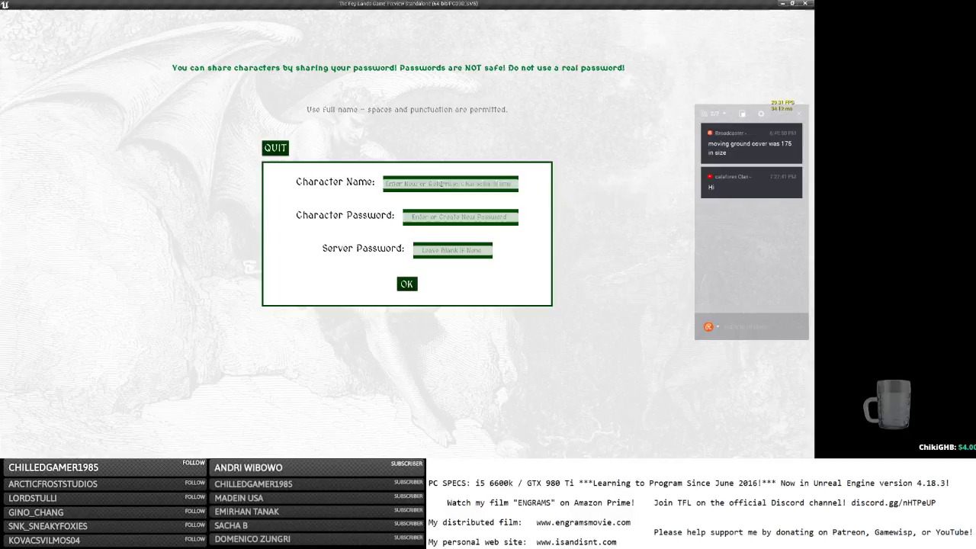
{"action": "left_click", "coordinate": [441, 184]}
{"action": "type", "text": "b"}
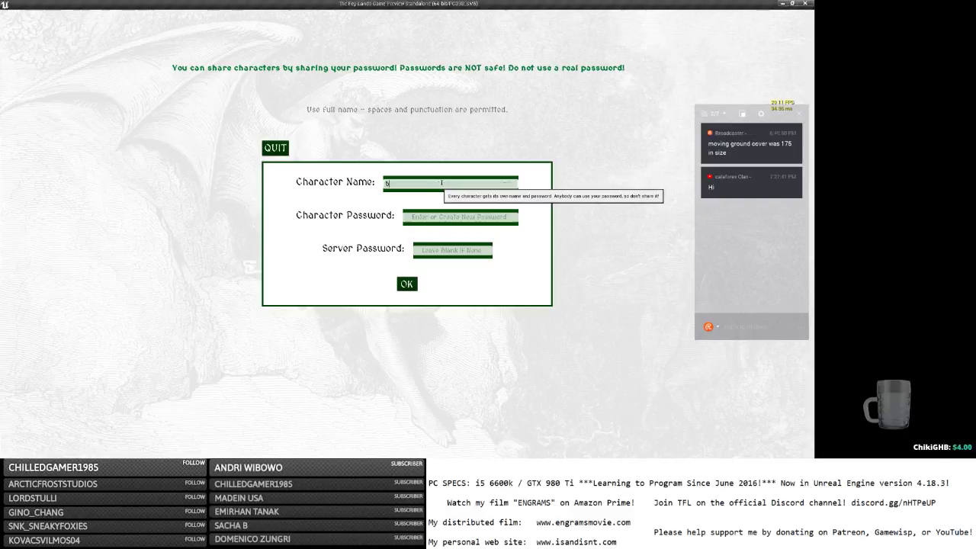
{"action": "key", "text": "Tab"}
{"action": "type", "text": "b"}
{"action": "left_click", "coordinate": [407, 284]}
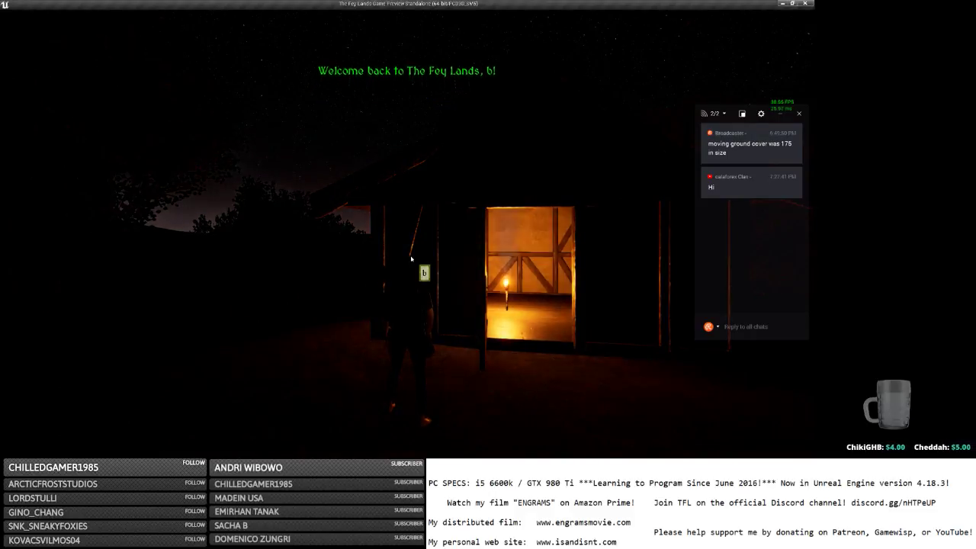
Orbit the camera and inspect the torch, the large wooden door and the wooden wall.
{"action": "right_click_drag", "start_coordinate": [333, 252], "coordinate": [762, 248]}
{"action": "left_click", "coordinate": [374, 246]}
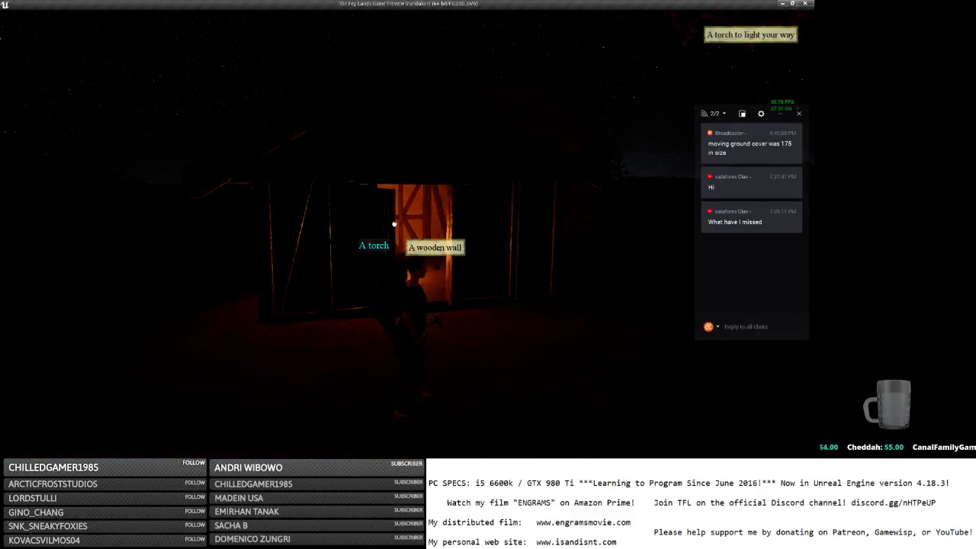
{"action": "left_click", "coordinate": [394, 225]}
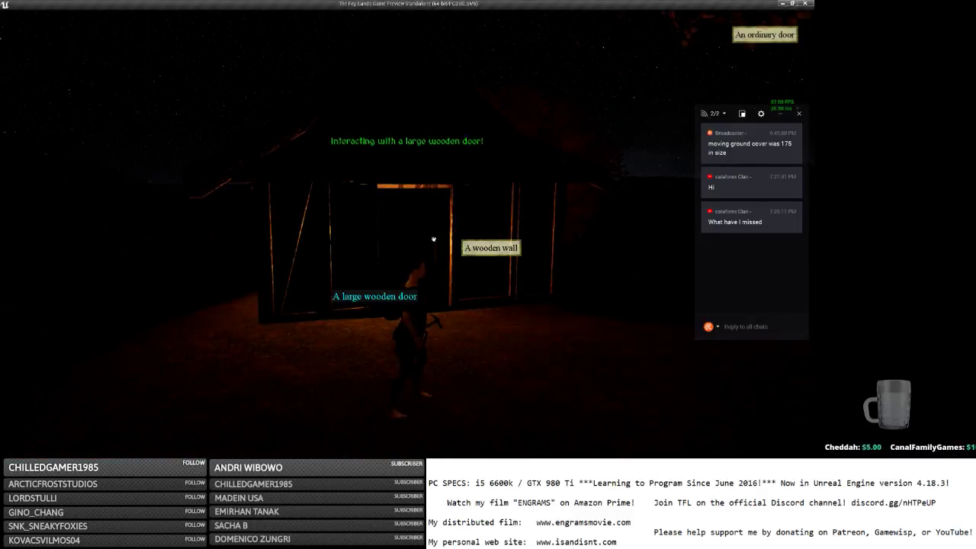
{"action": "left_click", "coordinate": [344, 249]}
Run to the lit window and repeatedly open the torch's context menu through it.
{"action": "key", "text": "w"}
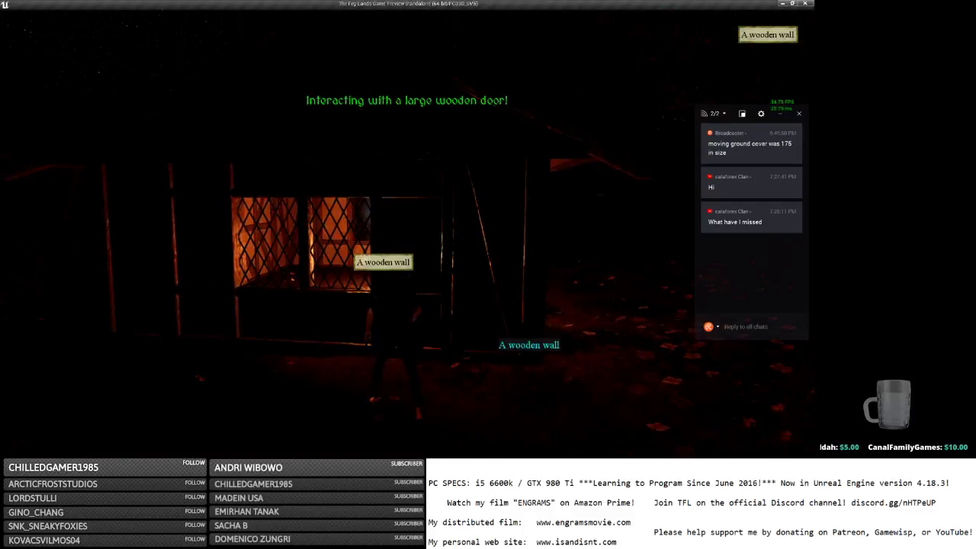
{"action": "left_click", "coordinate": [290, 239]}
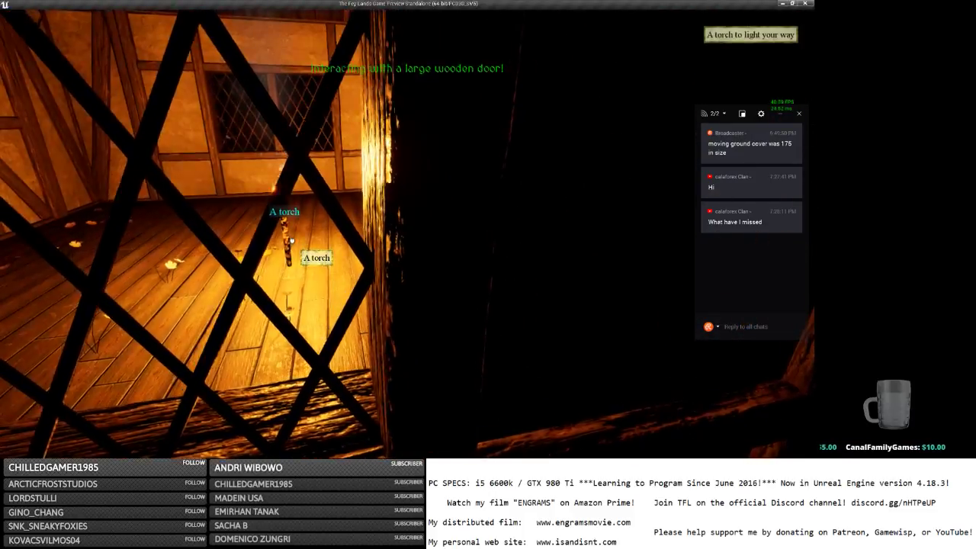
{"action": "right_click", "coordinate": [285, 241]}
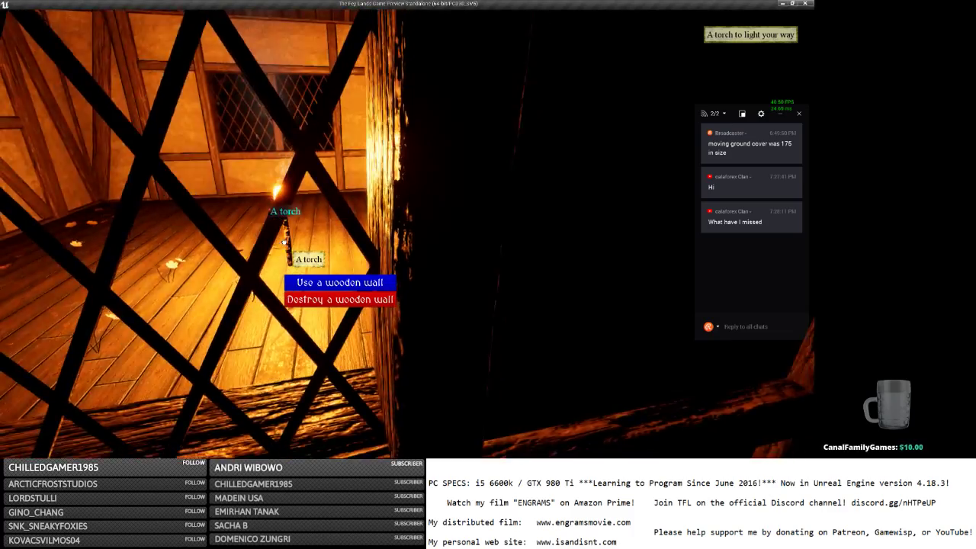
{"action": "left_click", "coordinate": [284, 242]}
{"action": "right_click", "coordinate": [287, 239]}
{"action": "key", "text": "d"}
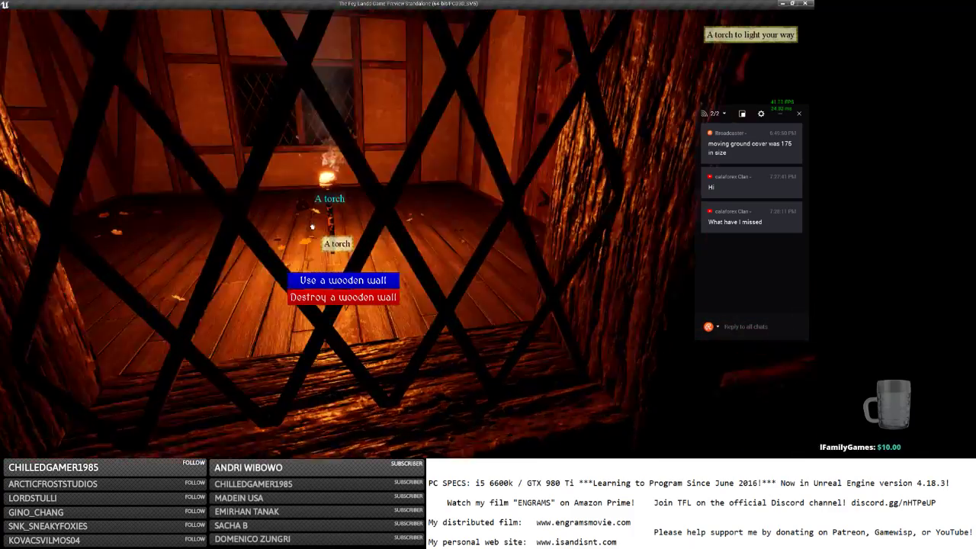
{"action": "left_click", "coordinate": [322, 225]}
{"action": "right_click", "coordinate": [324, 225]}
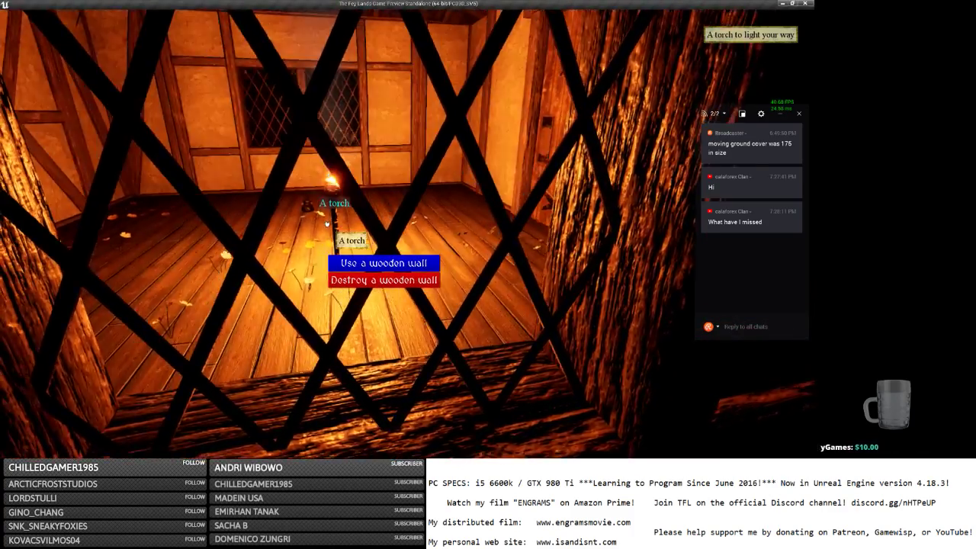
{"action": "key", "text": "a"}
{"action": "left_click", "coordinate": [334, 224]}
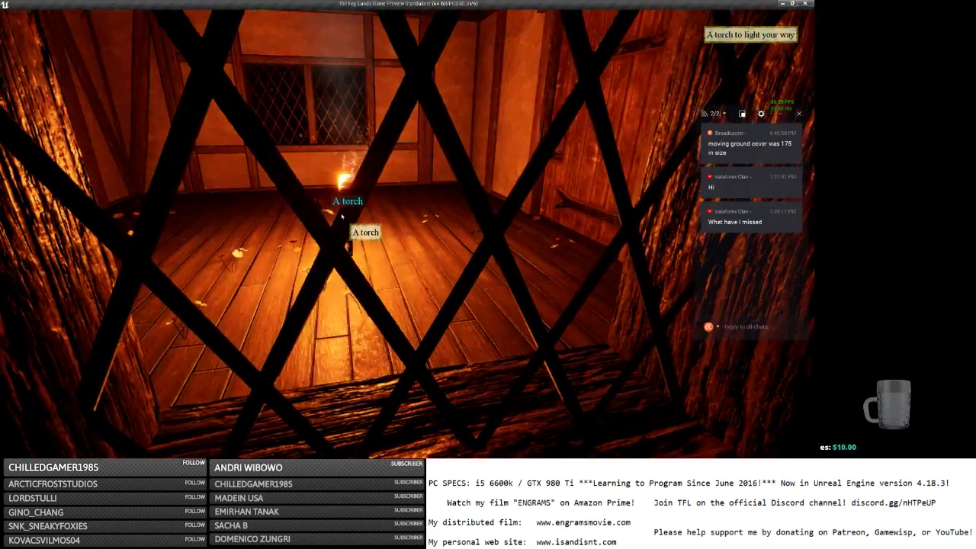
{"action": "key", "text": "d"}
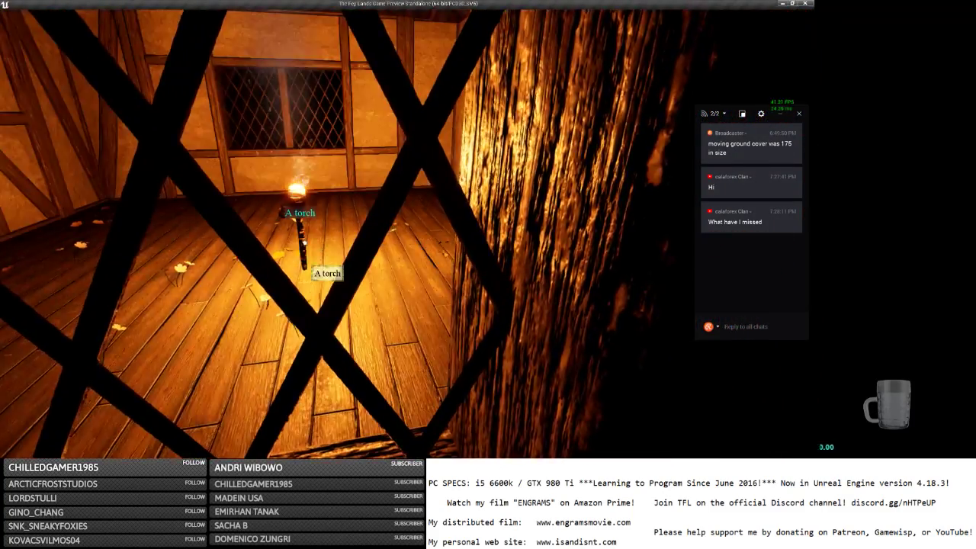
{"action": "right_click", "coordinate": [302, 227]}
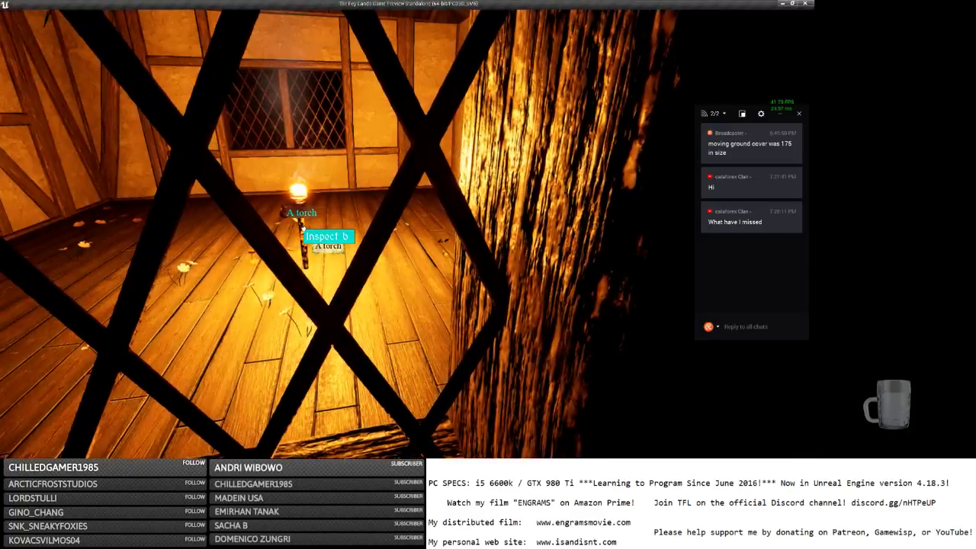
{"action": "scroll", "coordinate": [304, 227], "scroll_direction": "down", "scroll_amount": 5}
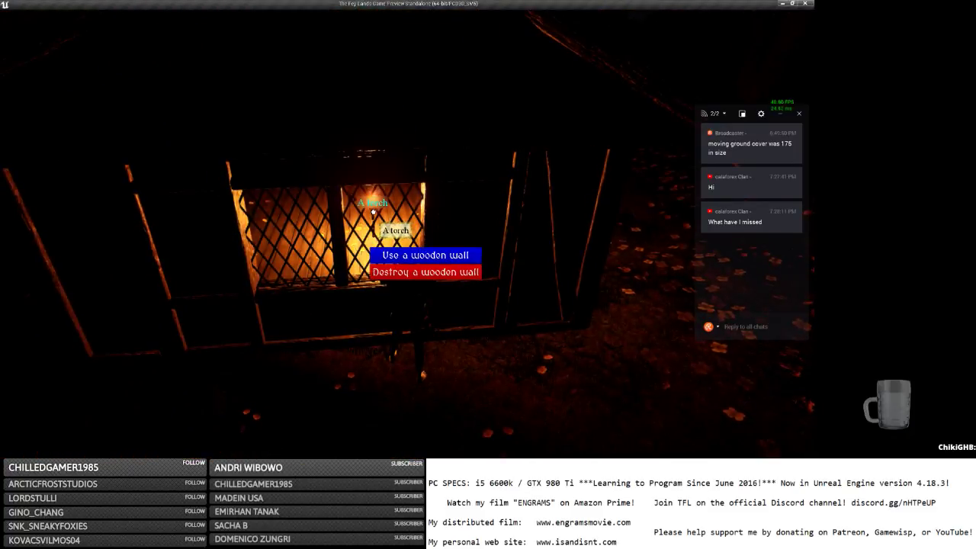
Dismiss the wooden wall menu and walk along the wall toward the doorway, past the sylvan coins.
{"action": "key", "text": "s"}
{"action": "left_click", "coordinate": [127, 251]}
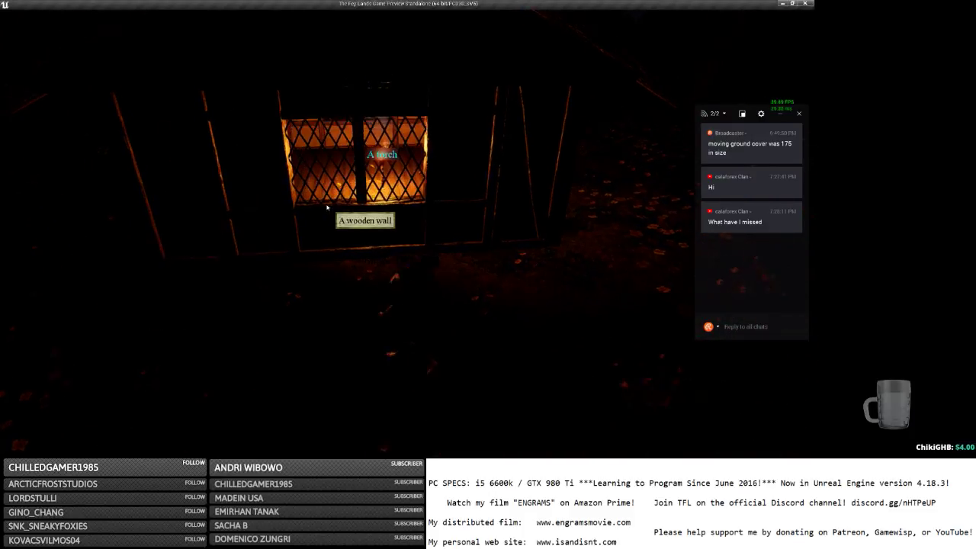
{"action": "key", "text": "a"}
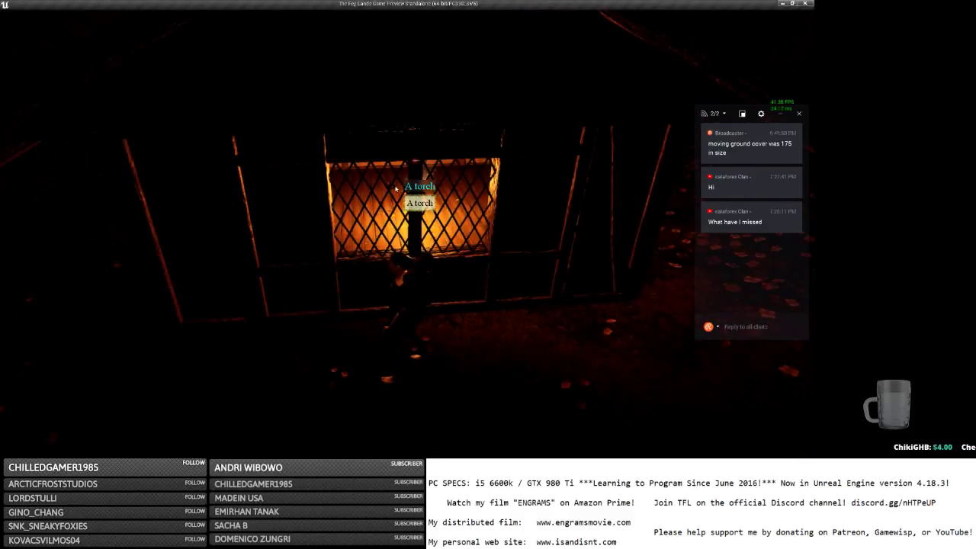
{"action": "key", "text": "d"}
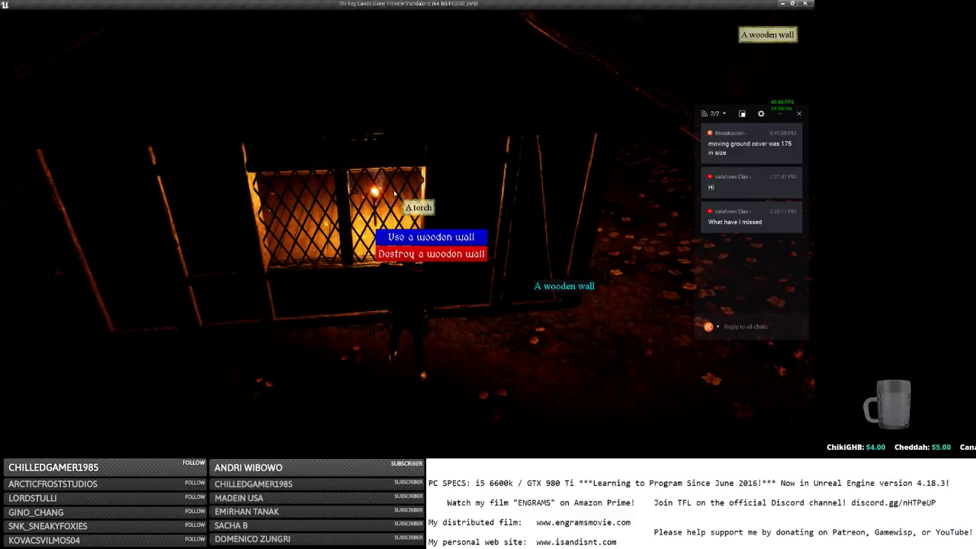
{"action": "scroll", "coordinate": [381, 218], "scroll_direction": "up", "scroll_amount": 5}
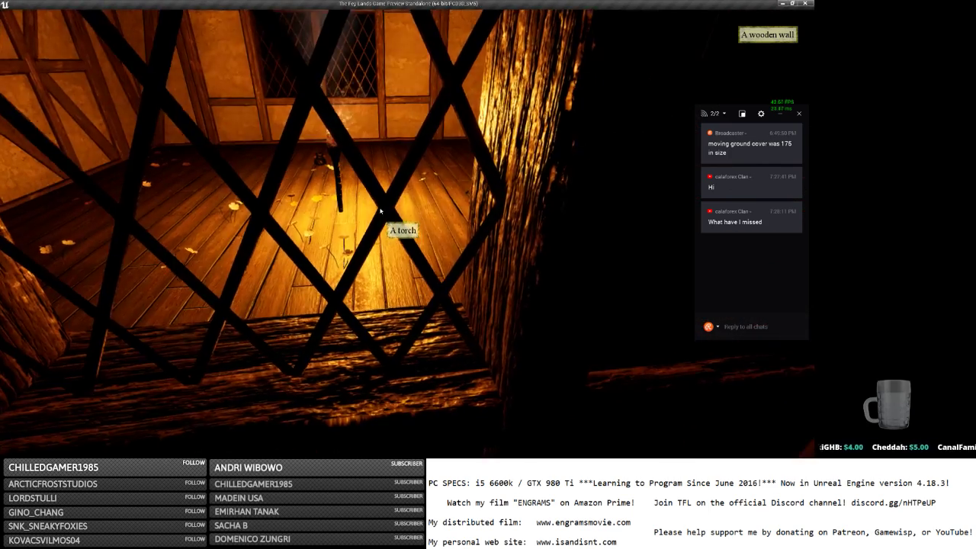
{"action": "key", "text": "a"}
{"action": "key", "text": "d"}
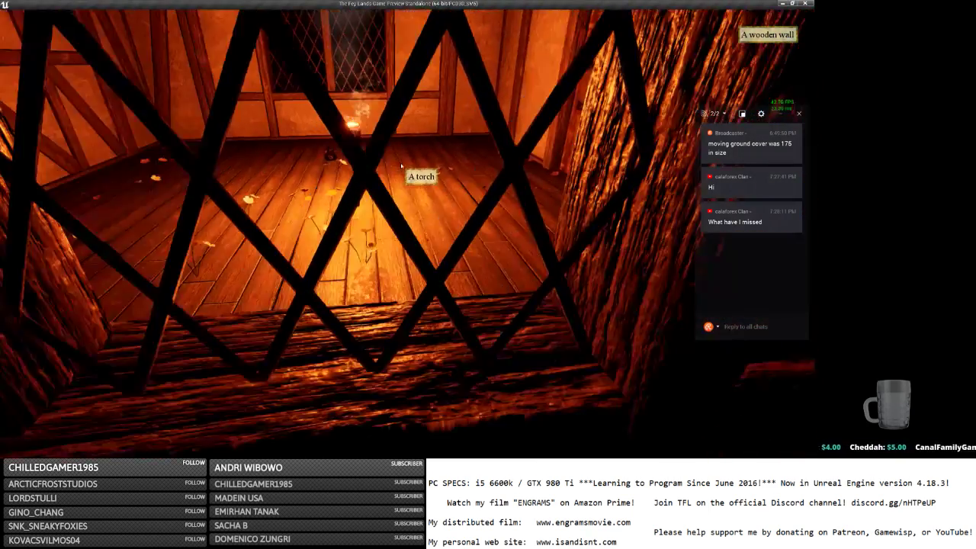
{"action": "key", "text": "w"}
{"action": "left_click", "coordinate": [306, 187]}
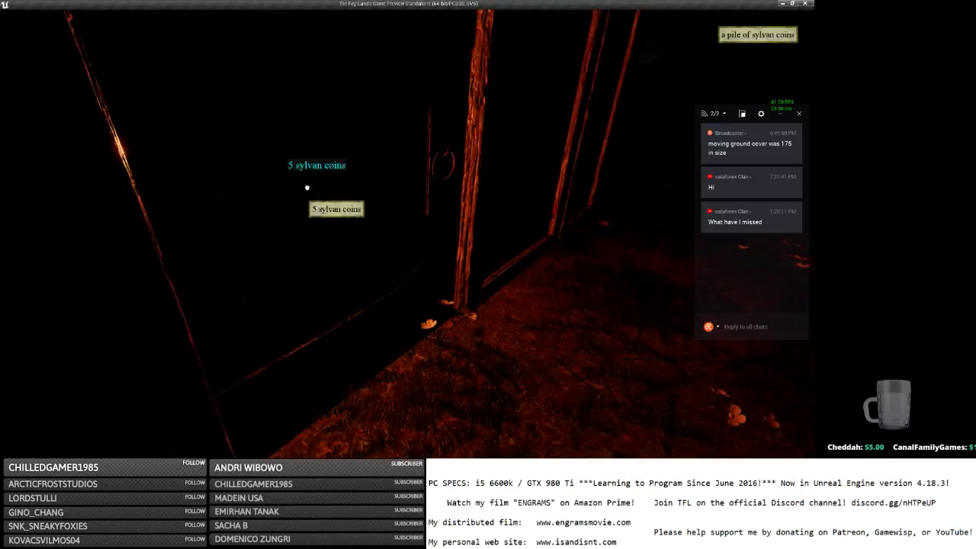
{"action": "key", "text": "p"}
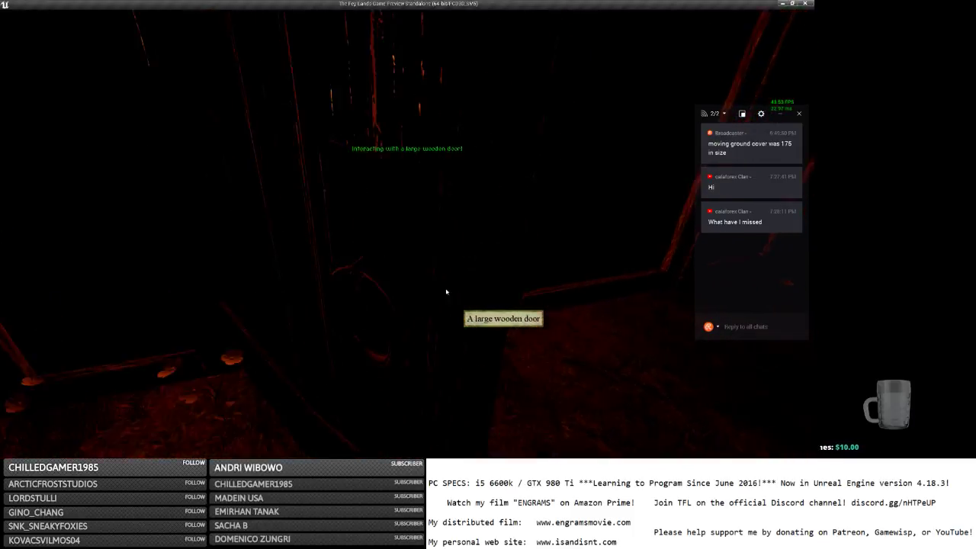
Enter the room, pick up the torch and place it burning on the floor.
{"action": "key", "text": "w"}
{"action": "left_click", "coordinate": [428, 269]}
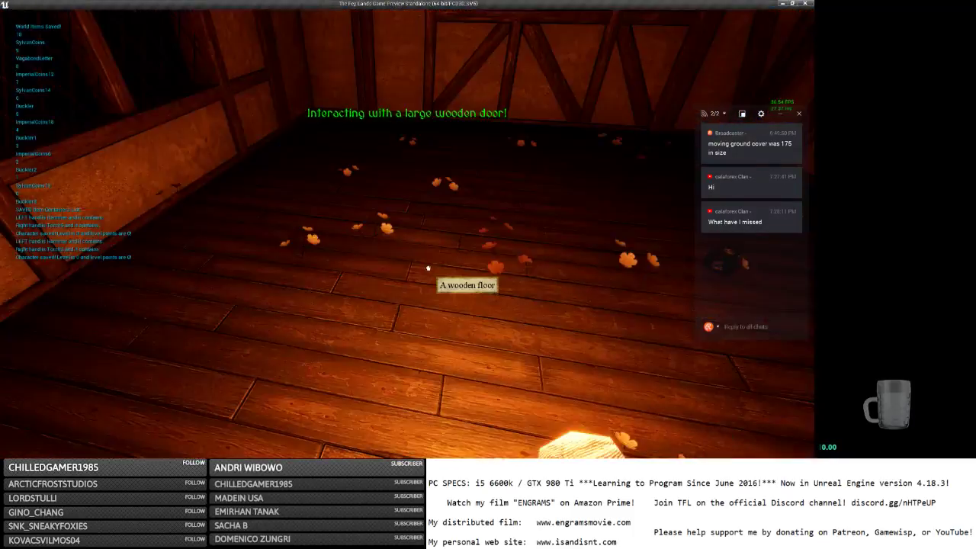
{"action": "key", "text": "w"}
{"action": "key", "text": "i"}
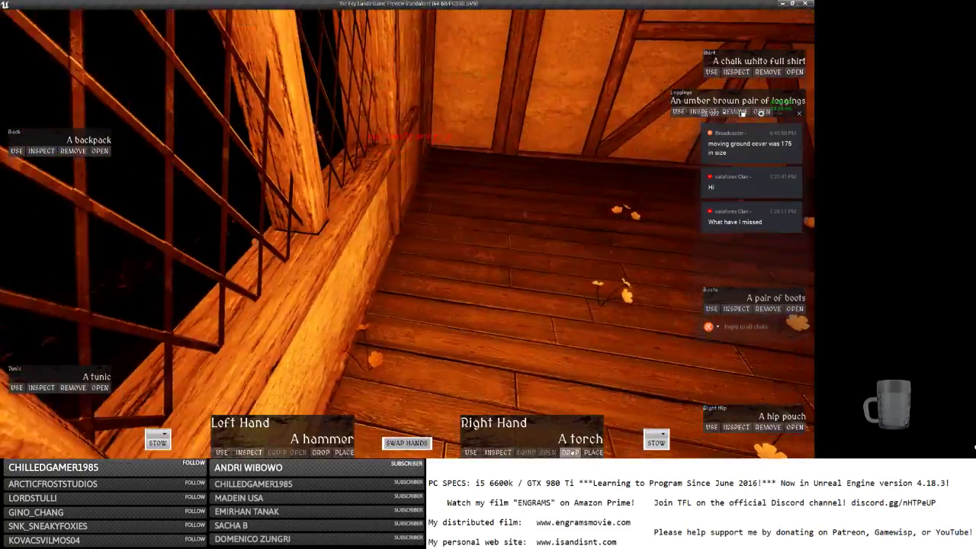
{"action": "key", "text": "s"}
{"action": "left_click", "coordinate": [566, 454]}
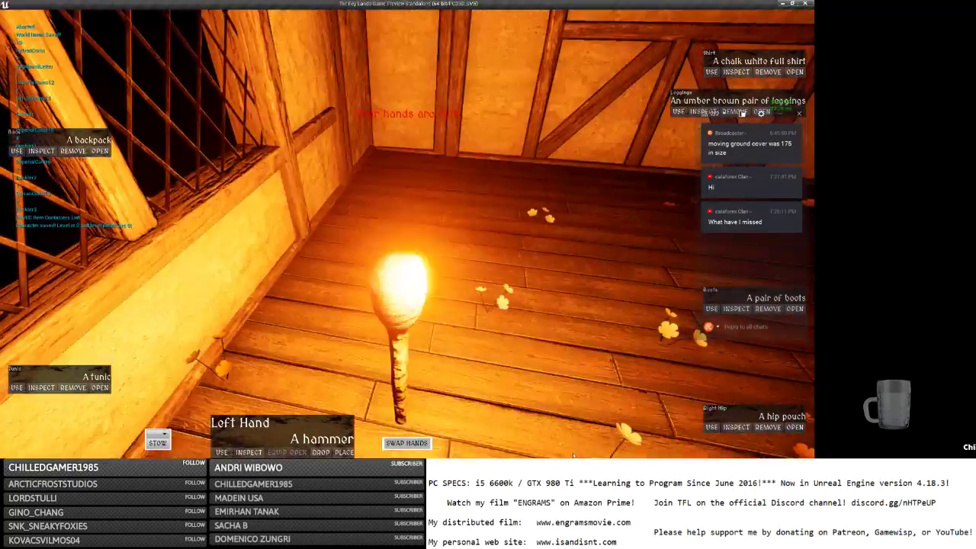
{"action": "key", "text": "s"}
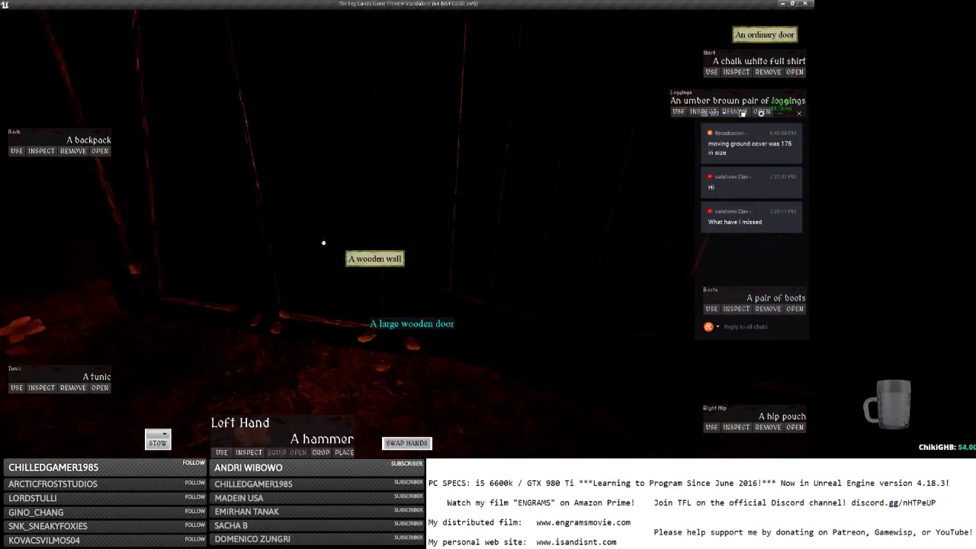
Go outside and right-click the torch through the barred window, getting only wooden wall actions.
{"action": "key", "text": "w"}
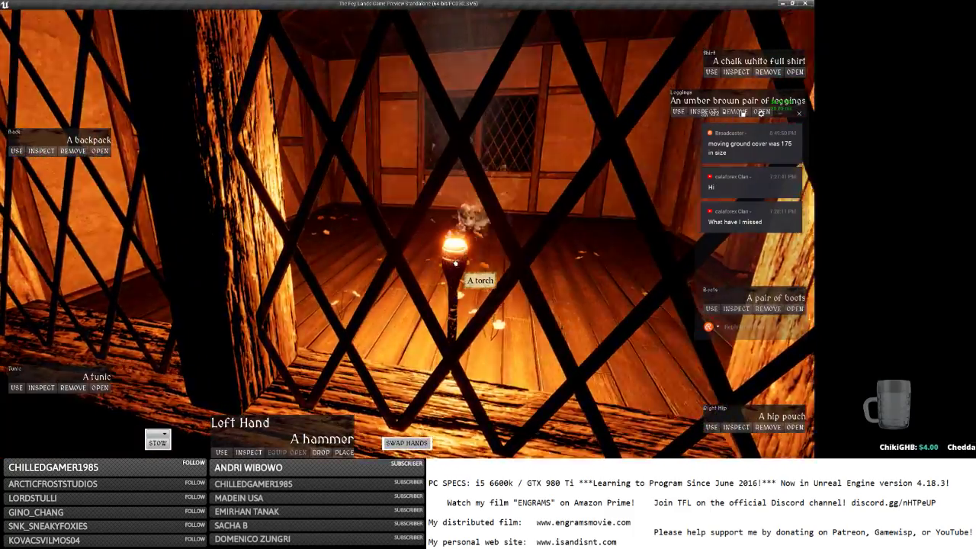
{"action": "right_click", "coordinate": [457, 259]}
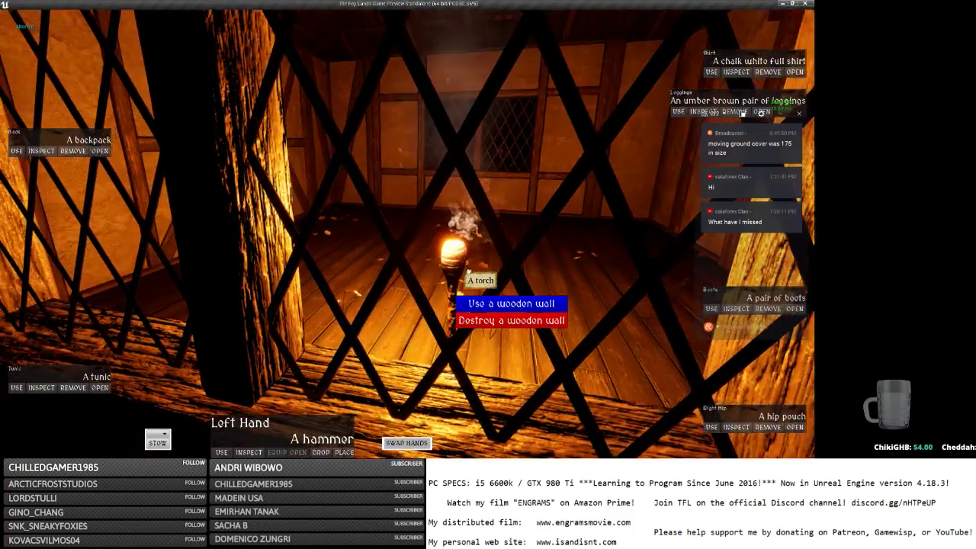
{"action": "left_click", "coordinate": [458, 259]}
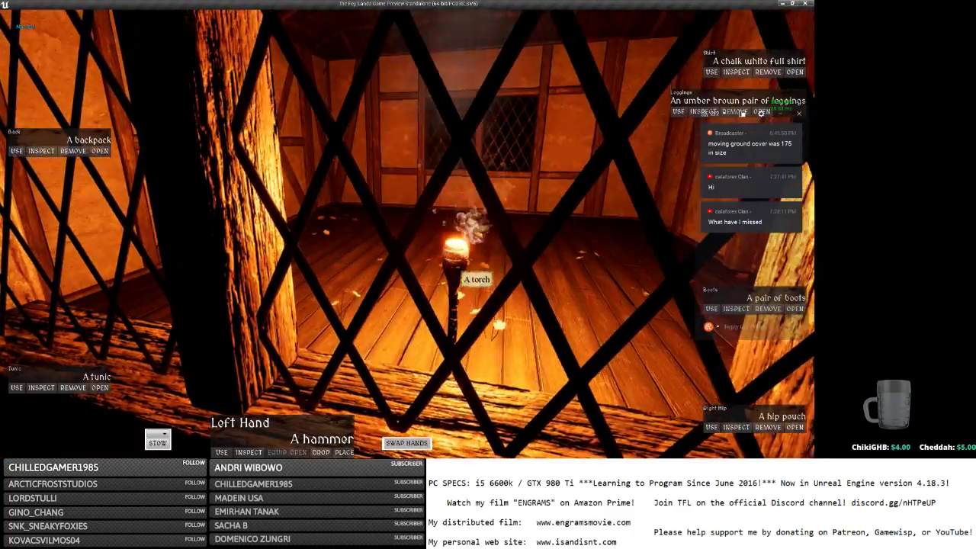
{"action": "right_click_drag", "start_coordinate": [450, 262], "coordinate": [443, 236]}
{"action": "right_click", "coordinate": [418, 152]}
{"action": "right_click", "coordinate": [421, 164]}
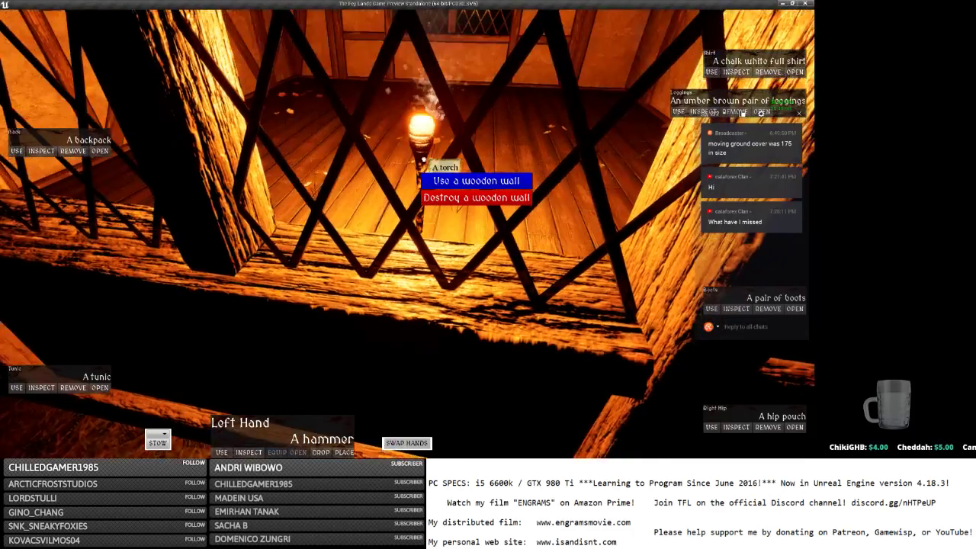
{"action": "scroll", "coordinate": [424, 165], "scroll_direction": "down", "scroll_amount": 5}
{"action": "scroll", "coordinate": [424, 164], "scroll_direction": "up", "scroll_amount": 5}
{"action": "key", "text": "s"}
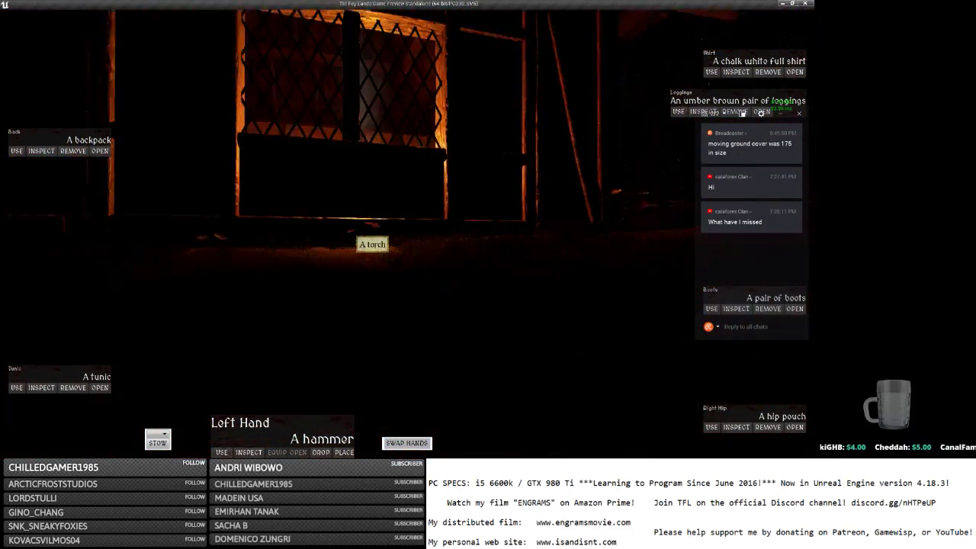
{"action": "key", "text": "w"}
{"action": "scroll", "coordinate": [346, 233], "scroll_direction": "down", "scroll_amount": 3}
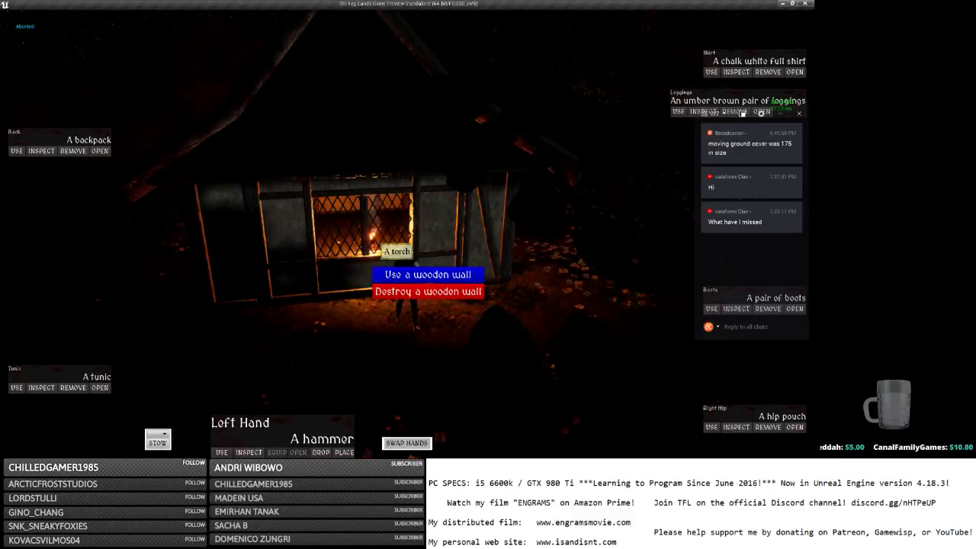
Circle the house and walk back up to the lit window.
{"action": "key", "text": "d"}
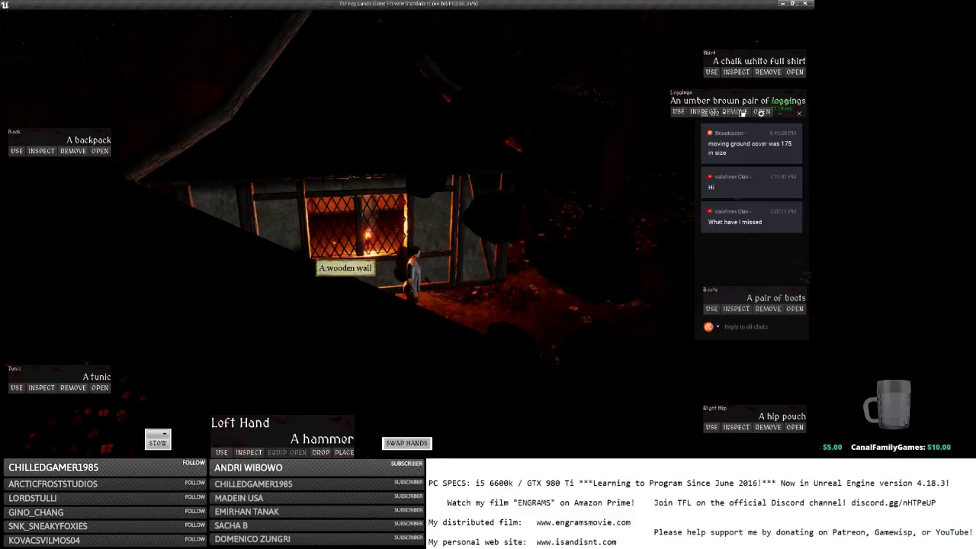
{"action": "key", "text": "d"}
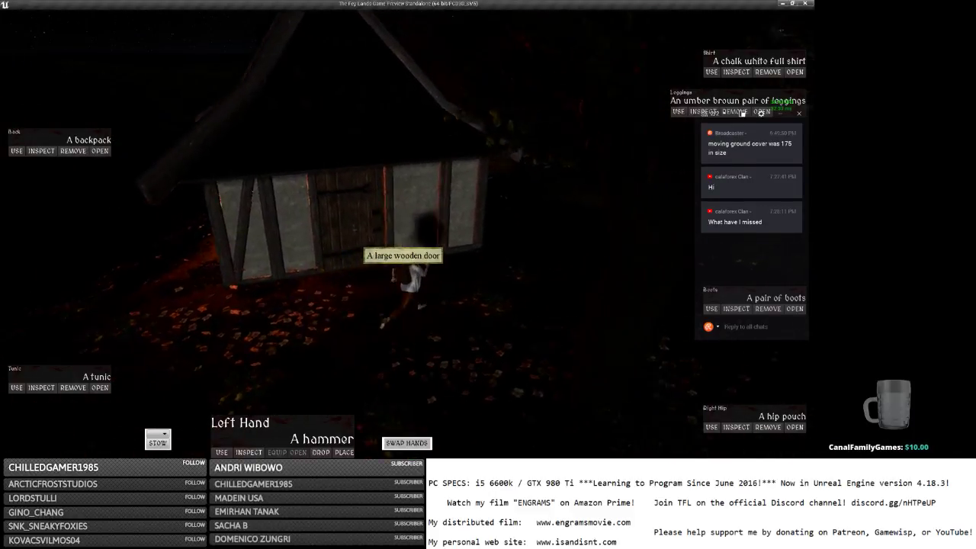
{"action": "key", "text": "w"}
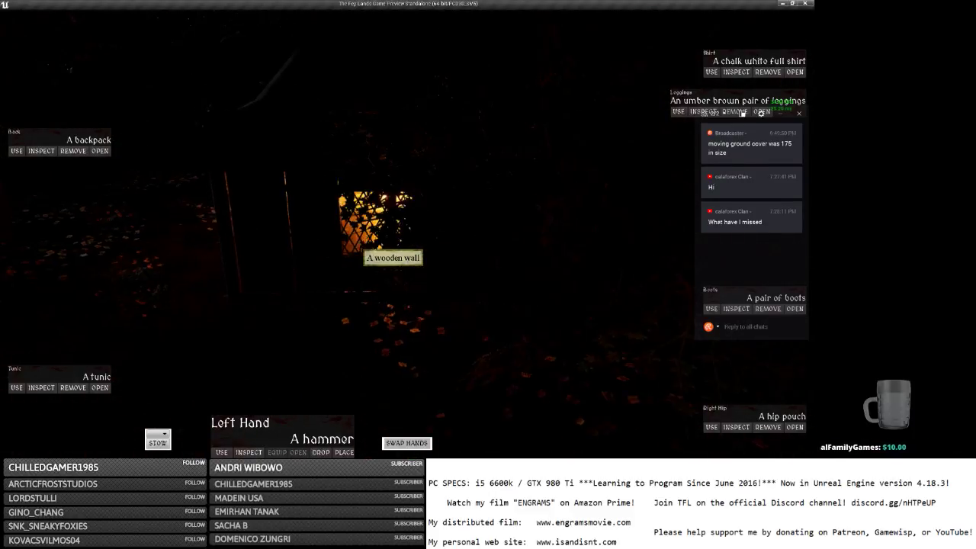
{"action": "key", "text": "a"}
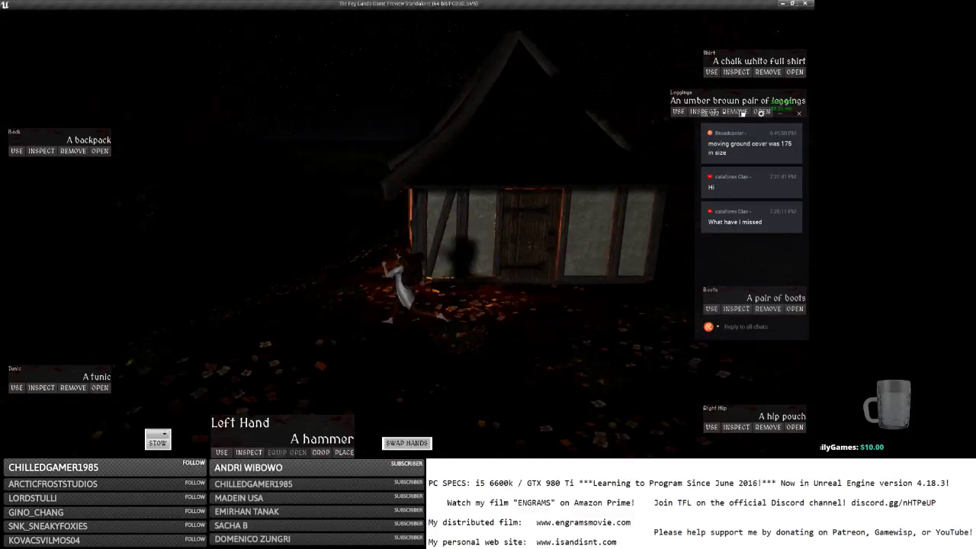
{"action": "key", "text": "w"}
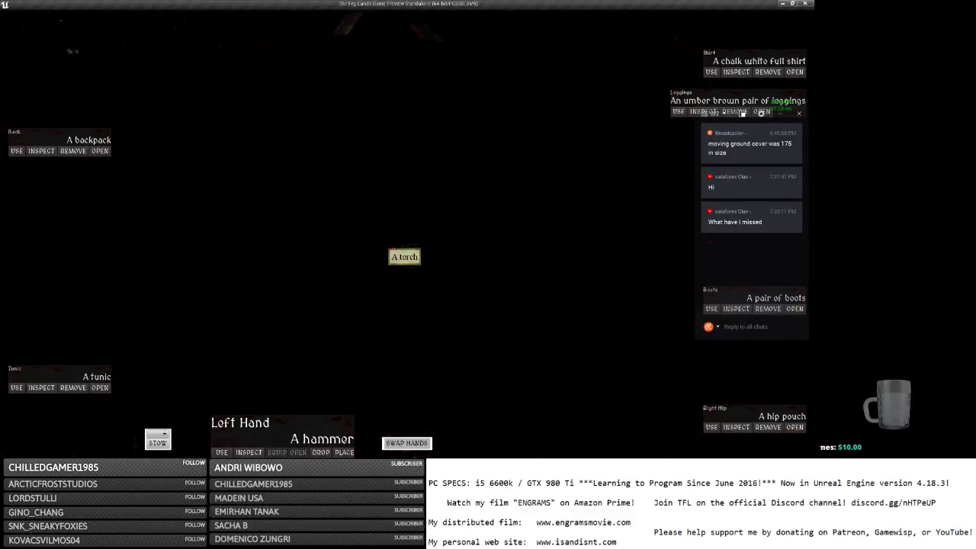
{"action": "key", "text": "w"}
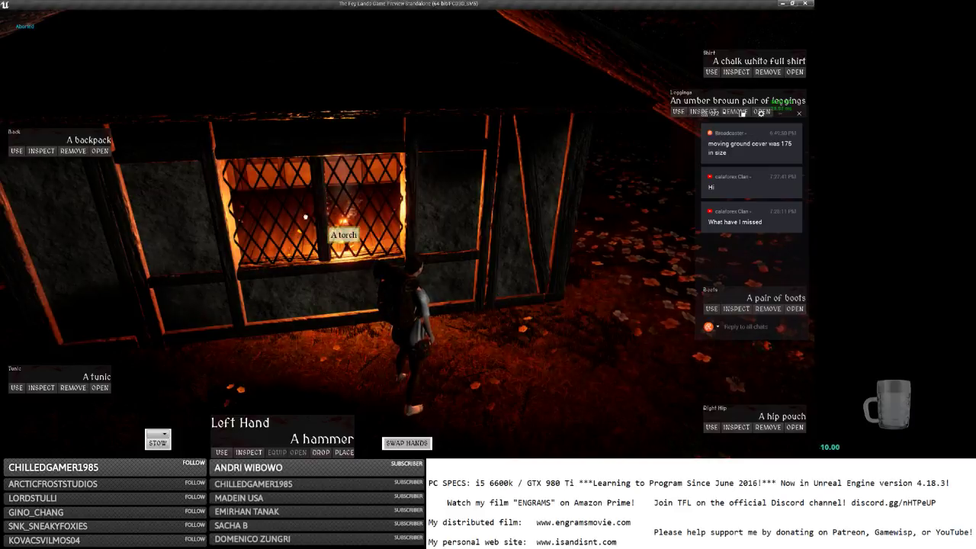
Click the wall and the torch behind the lattice, still getting only wooden wall actions.
{"action": "left_click", "coordinate": [190, 215]}
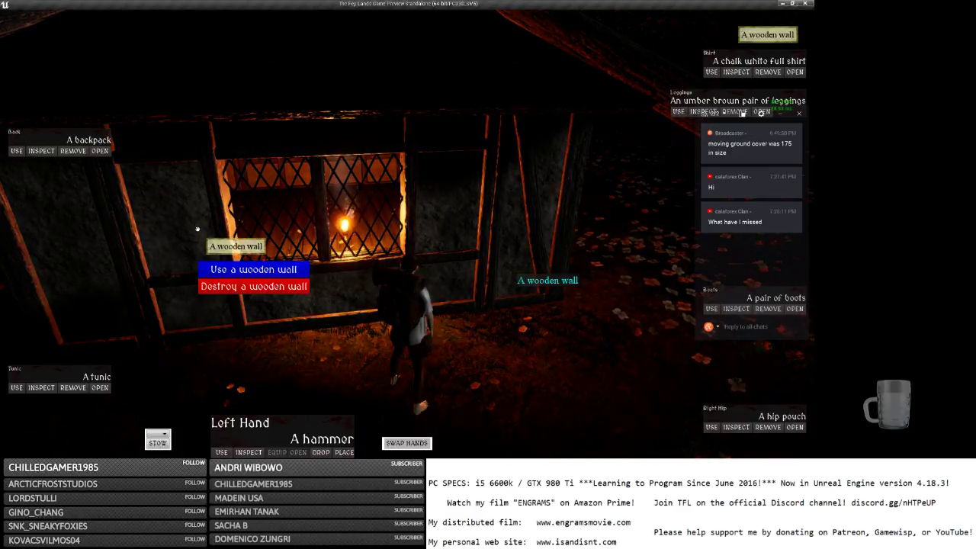
{"action": "left_click", "coordinate": [348, 231]}
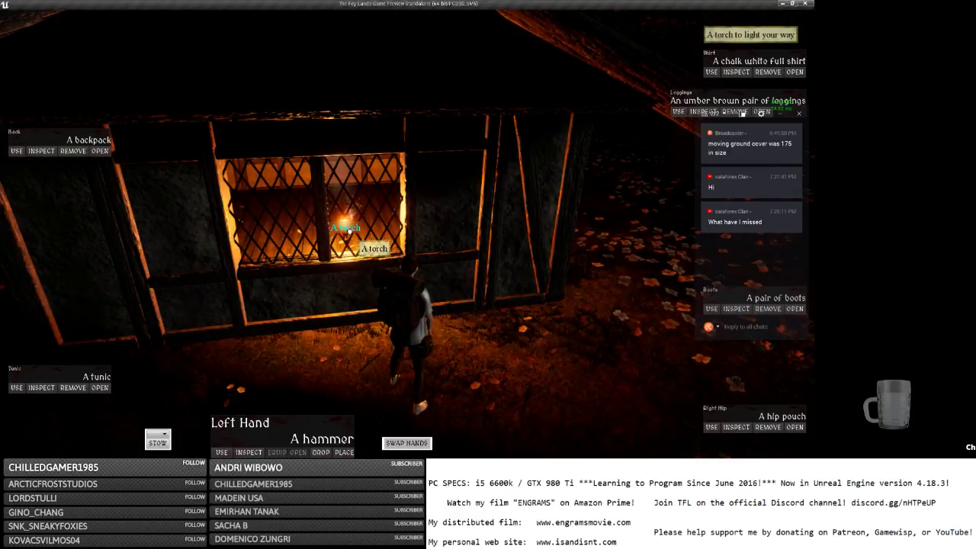
{"action": "left_click", "coordinate": [347, 231]}
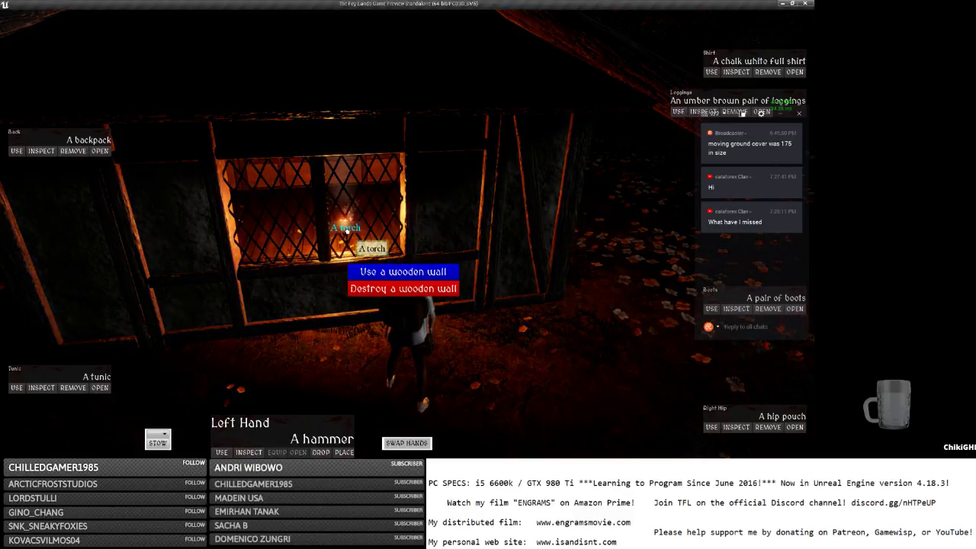
{"action": "right_click_drag", "start_coordinate": [346, 239], "coordinate": [345, 259]}
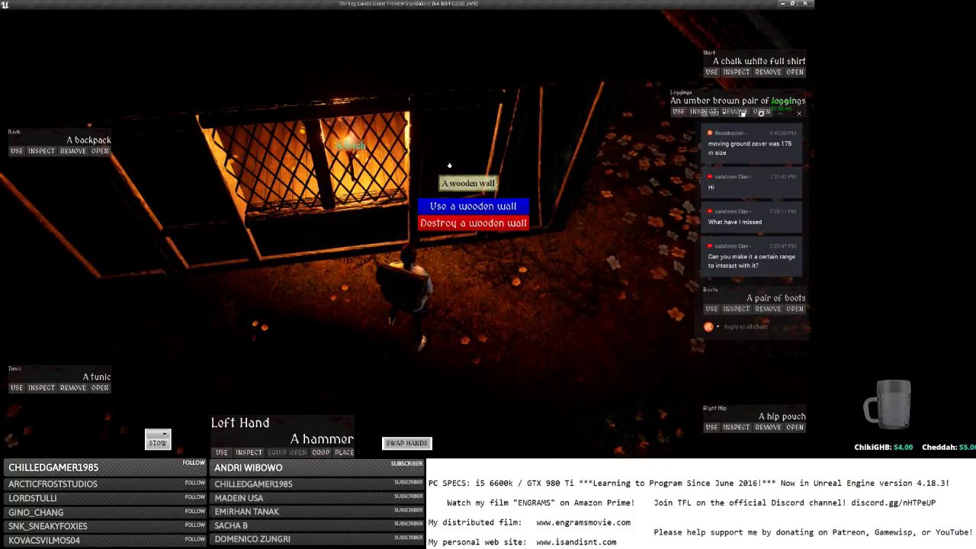
{"action": "key", "text": "d"}
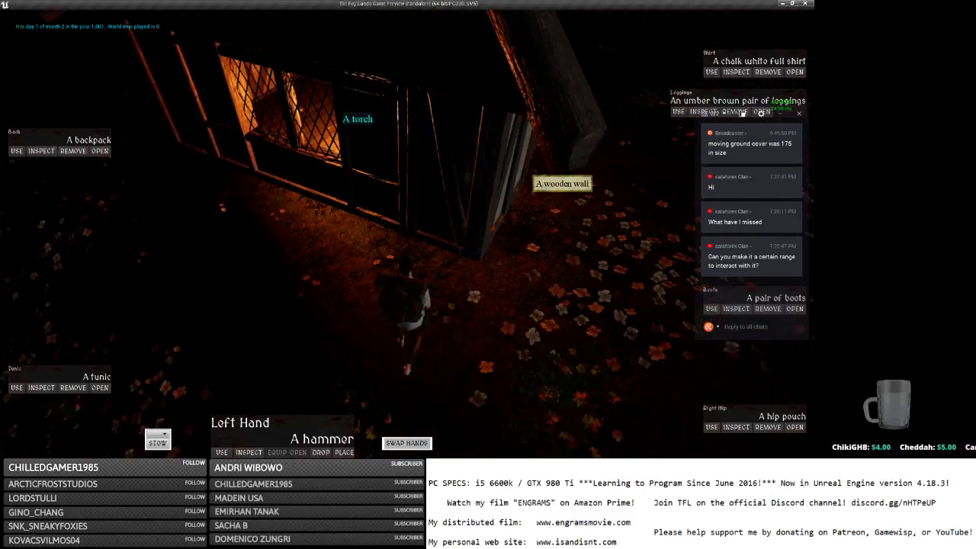
Open the large wooden door with Use, then retest the torch through the window.
{"action": "left_click", "coordinate": [413, 127]}
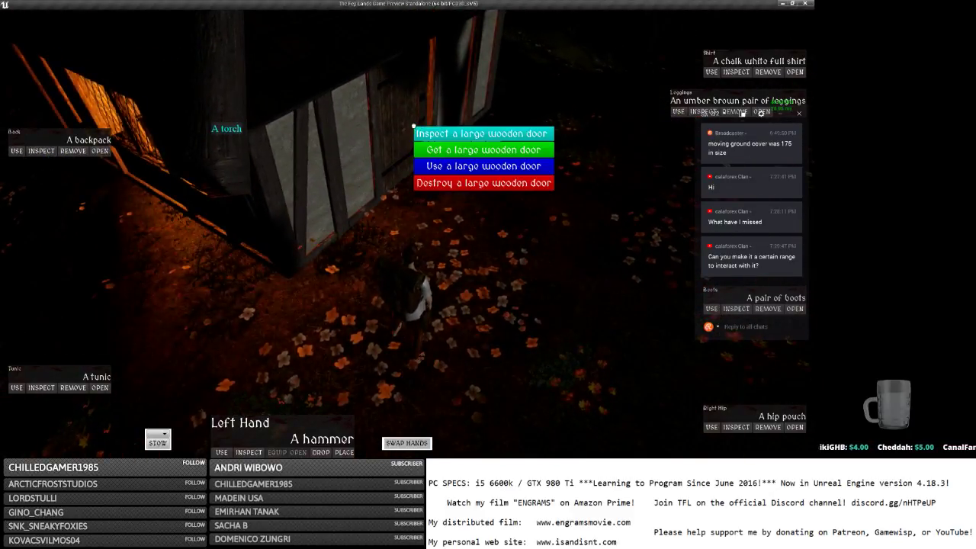
{"action": "left_click", "coordinate": [448, 164]}
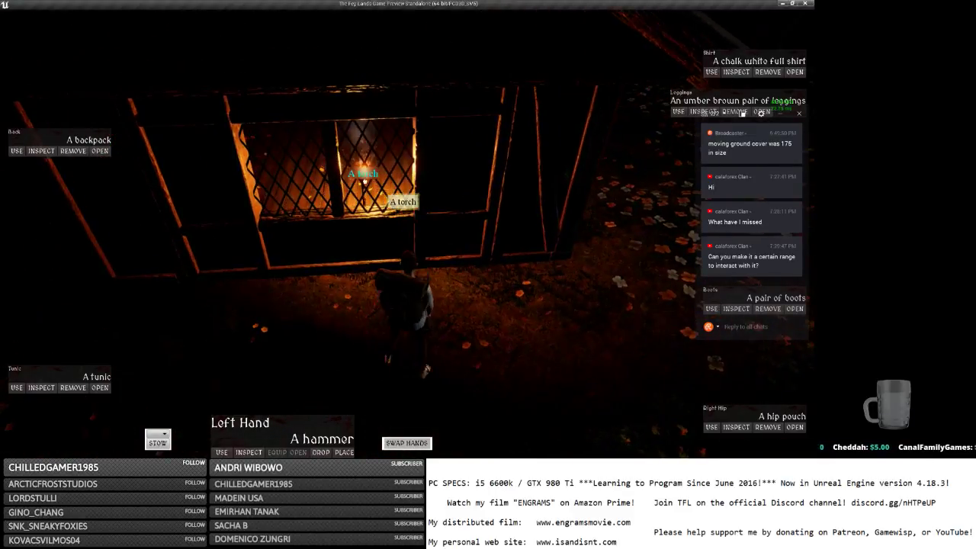
{"action": "left_click", "coordinate": [364, 215]}
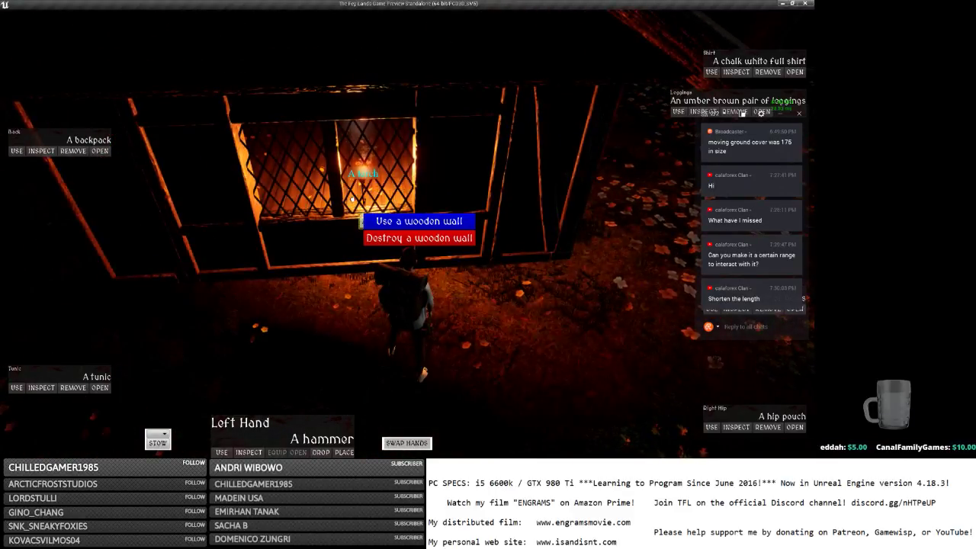
{"action": "left_click", "coordinate": [506, 284]}
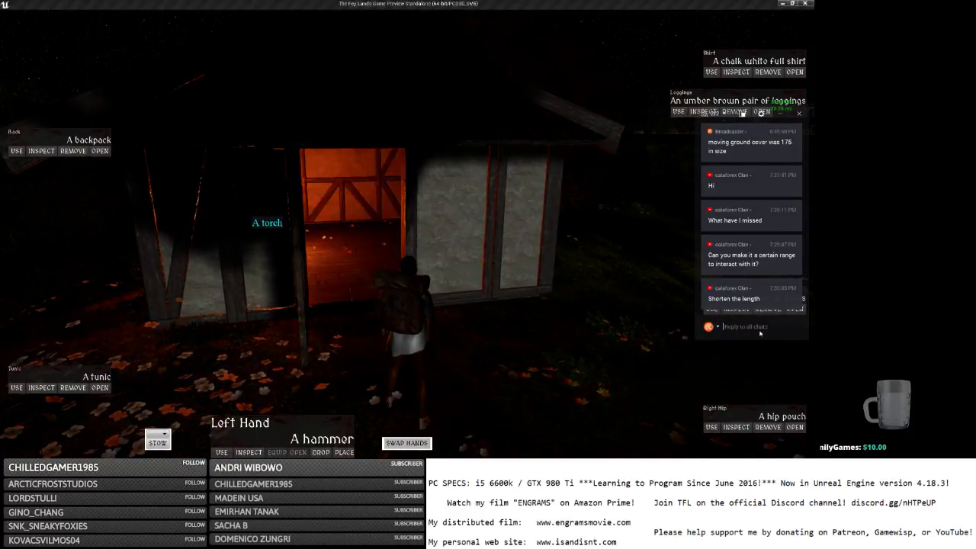
Send chat replies 'I got range already' and 'I'm trying to test not being able to click thru walls'.
{"action": "type", "text": "I got range"}
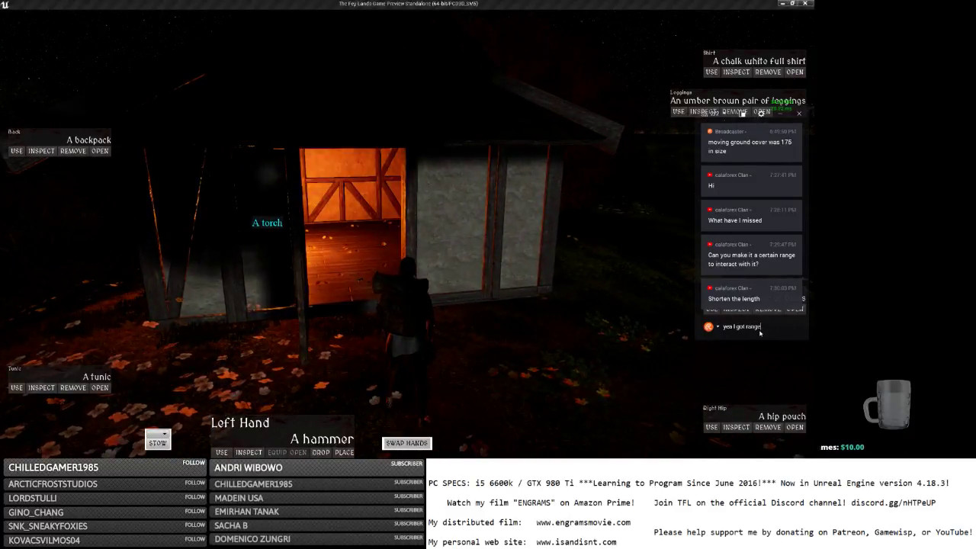
{"action": "type", "text": " already"}
{"action": "key", "text": "Return"}
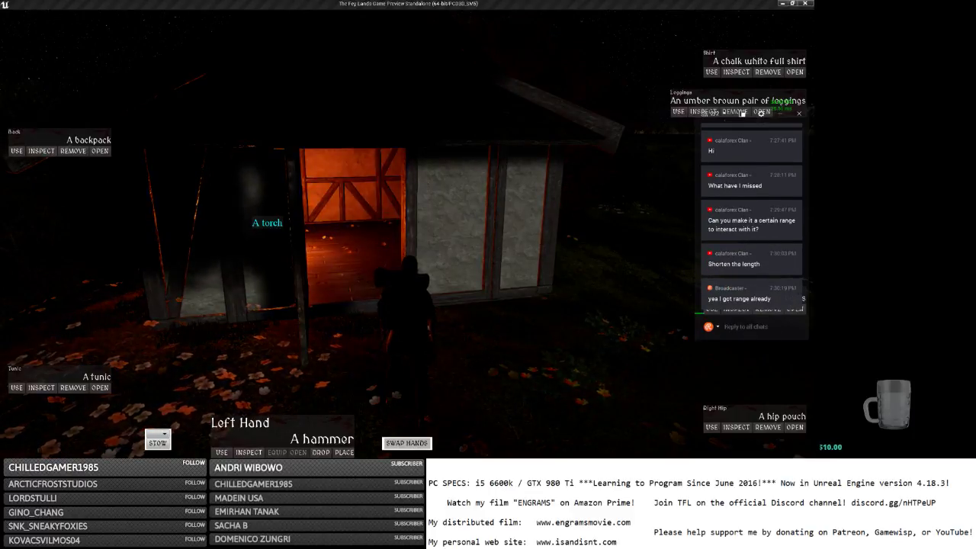
{"action": "key", "text": "w"}
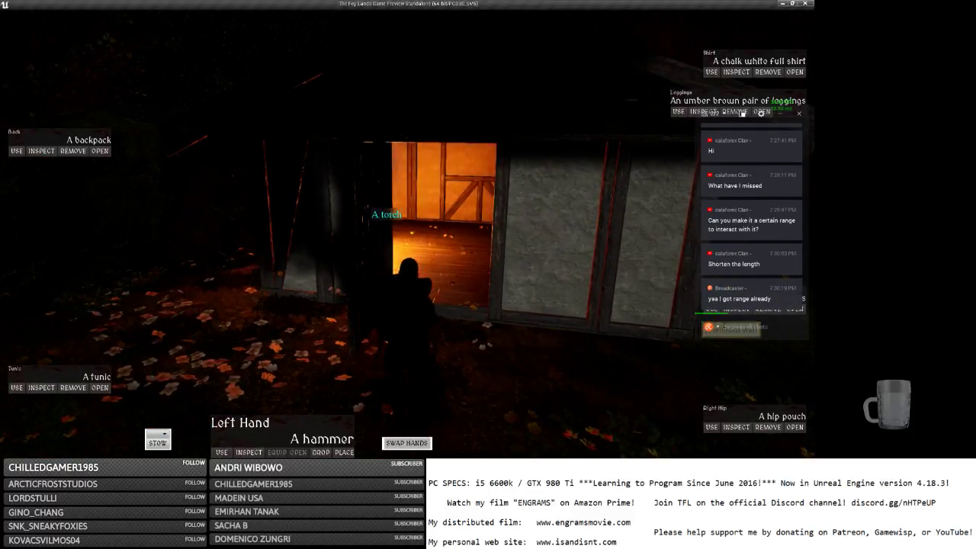
{"action": "left_click", "coordinate": [732, 326]}
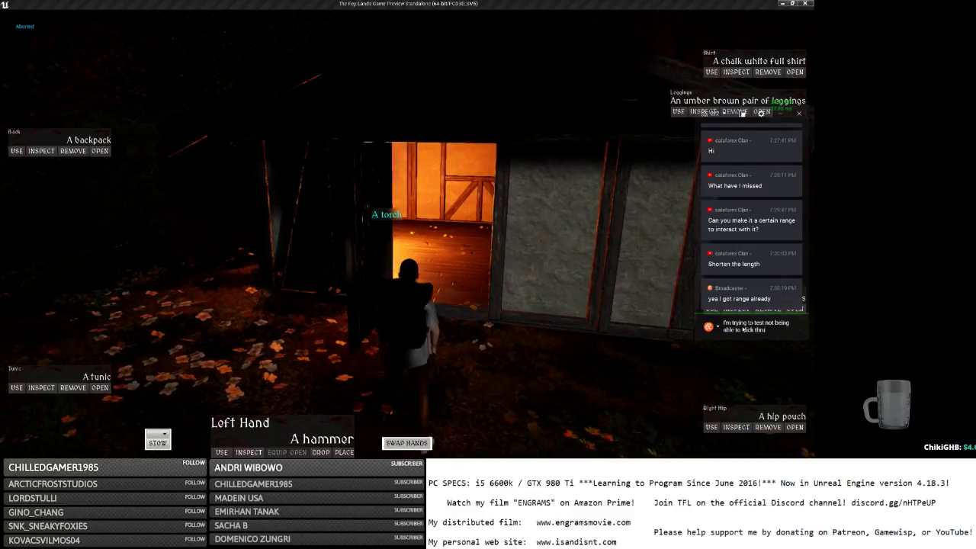
{"action": "type", "text": "I'm trying to test not being able to click thru walls"}
{"action": "key", "text": "Return"}
Send 'so technically this is good', 'but I *was* able to click thru before', 'which was not good' and 'and my fix should have al'.
{"action": "type", "text": "so technica"}
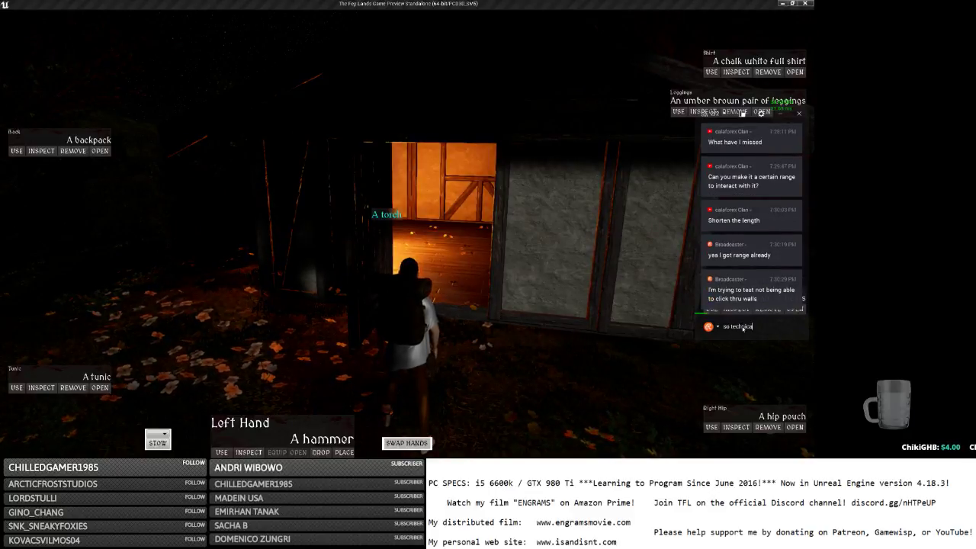
{"action": "type", "text": "lly this is good"}
{"action": "key", "text": "Return"}
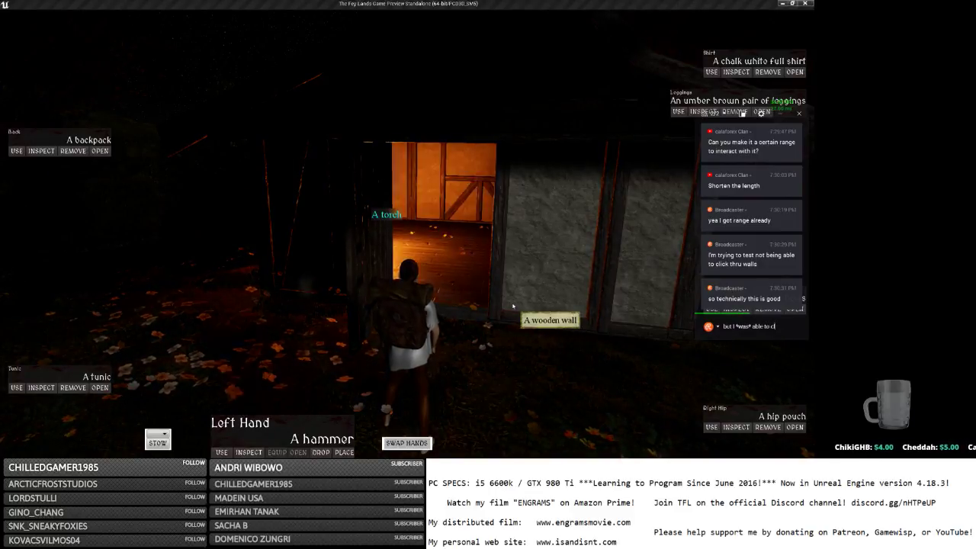
{"action": "type", "text": "but I *was* able to click thru before"}
{"action": "key", "text": "Return"}
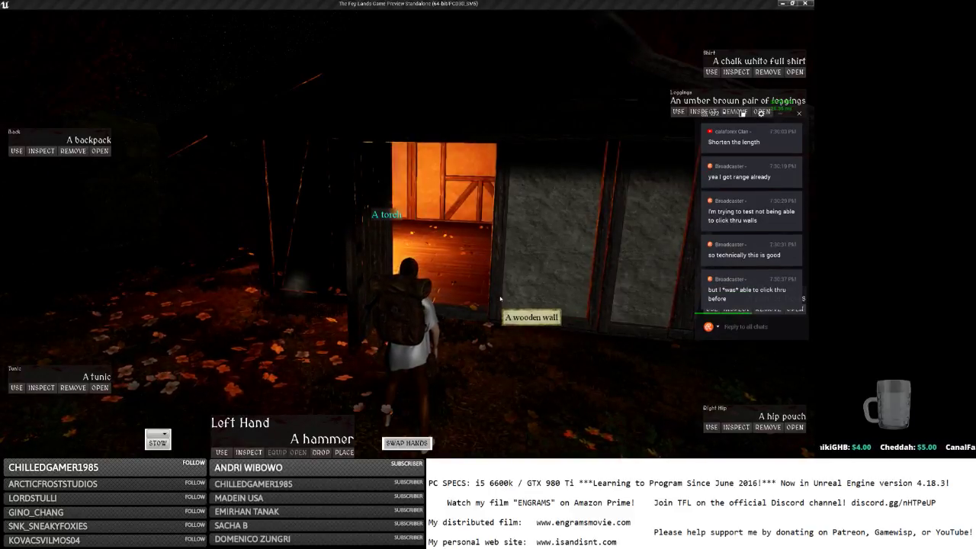
{"action": "type", "text": "which was not"}
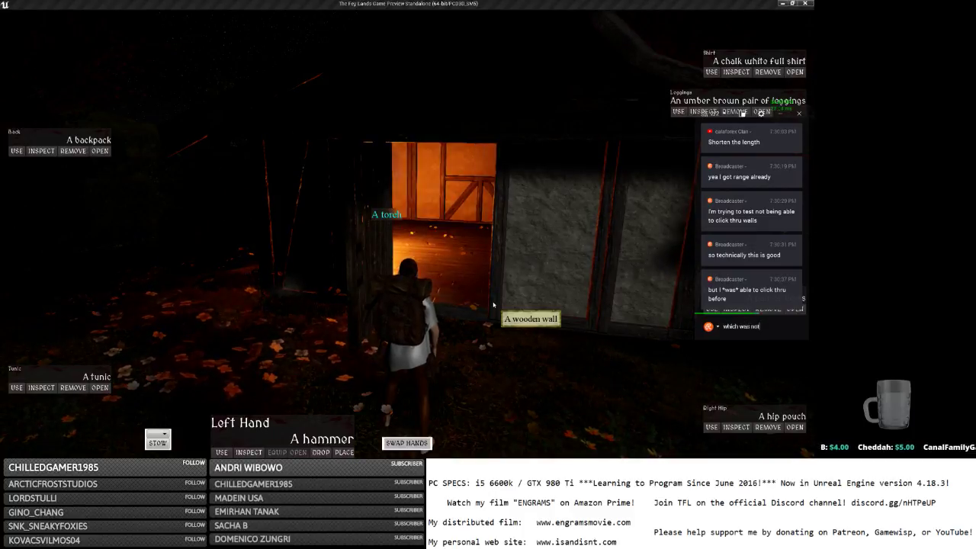
{"action": "type", "text": " good"}
{"action": "key", "text": "Return"}
{"action": "type", "text": "and my fix sho"}
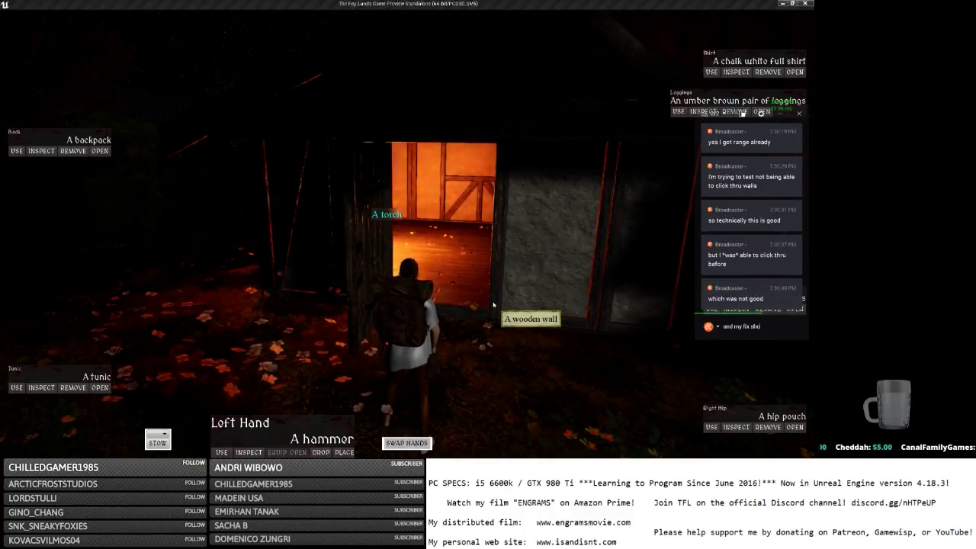
{"action": "type", "text": "uld have al"}
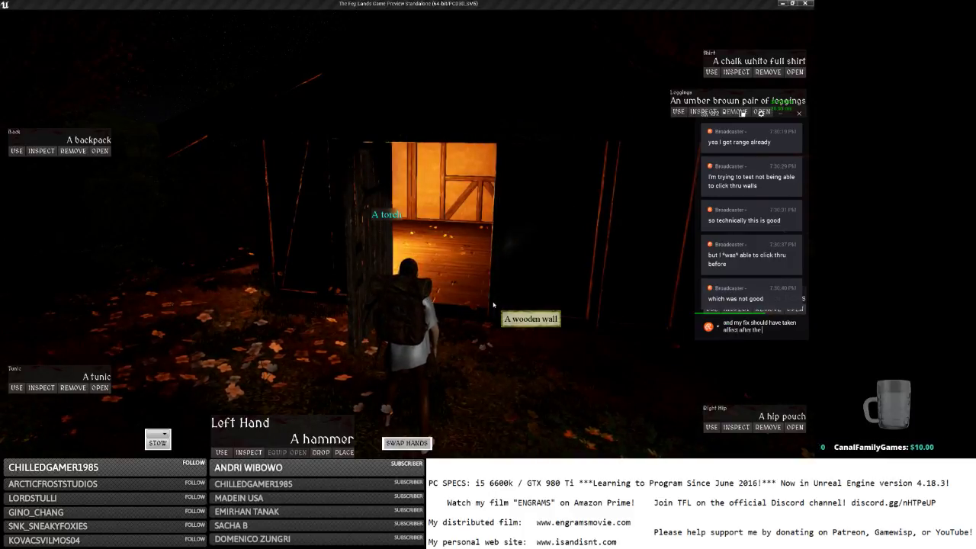
{"action": "key", "text": "Return"}
{"action": "left_click", "coordinate": [478, 292]}
Walk into the hut, take the torch into the right hand and drop it on the floor.
{"action": "key", "text": "w"}
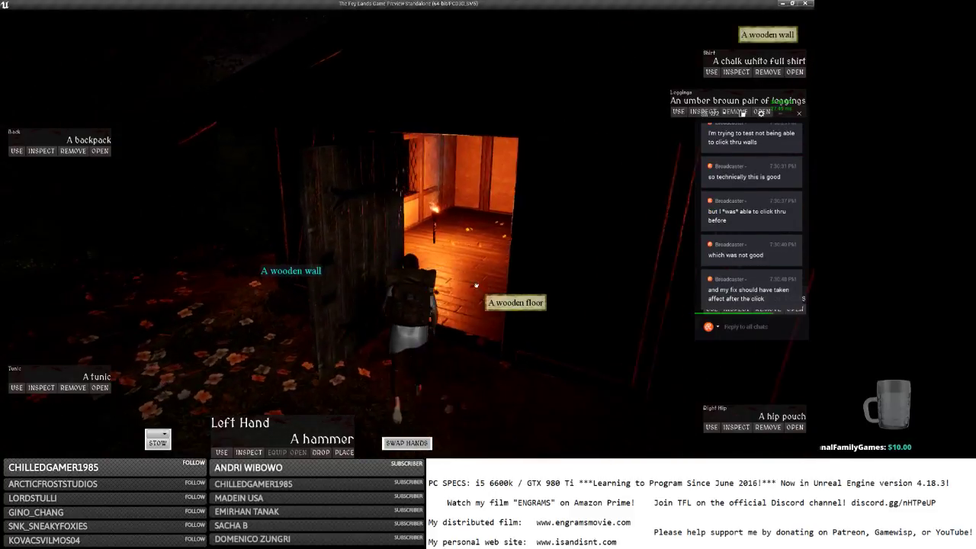
{"action": "right_click_drag", "start_coordinate": [469, 290], "coordinate": [412, 290]}
{"action": "left_click", "coordinate": [438, 264]}
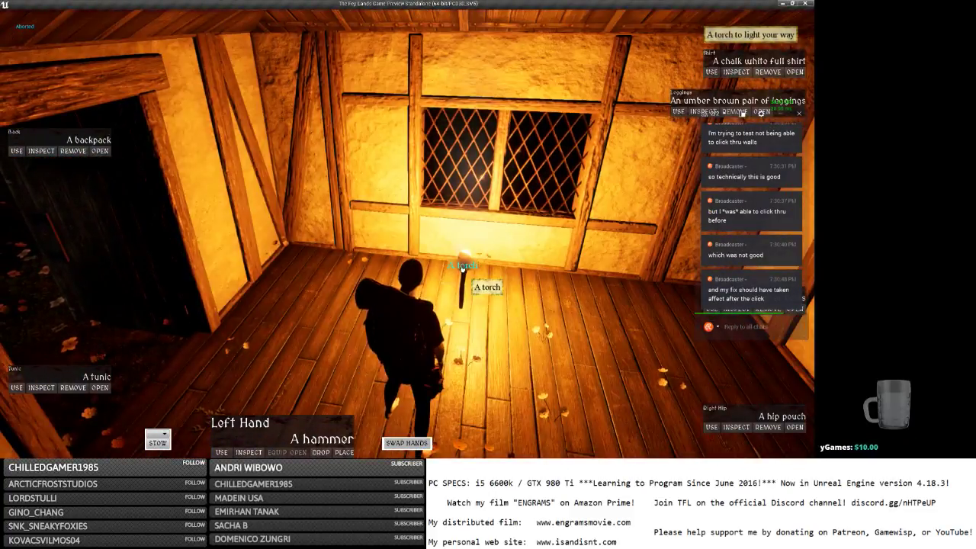
{"action": "right_click", "coordinate": [463, 271]}
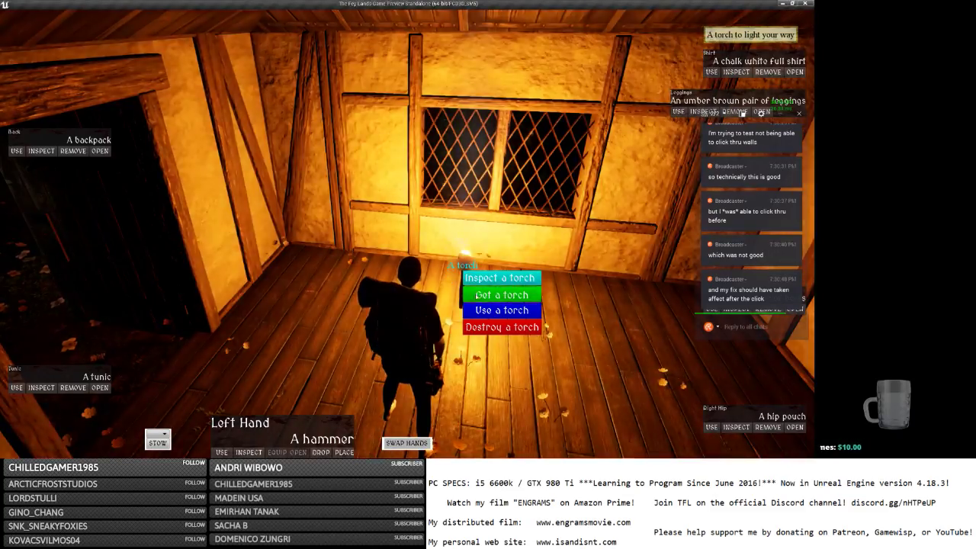
{"action": "left_click", "coordinate": [501, 295]}
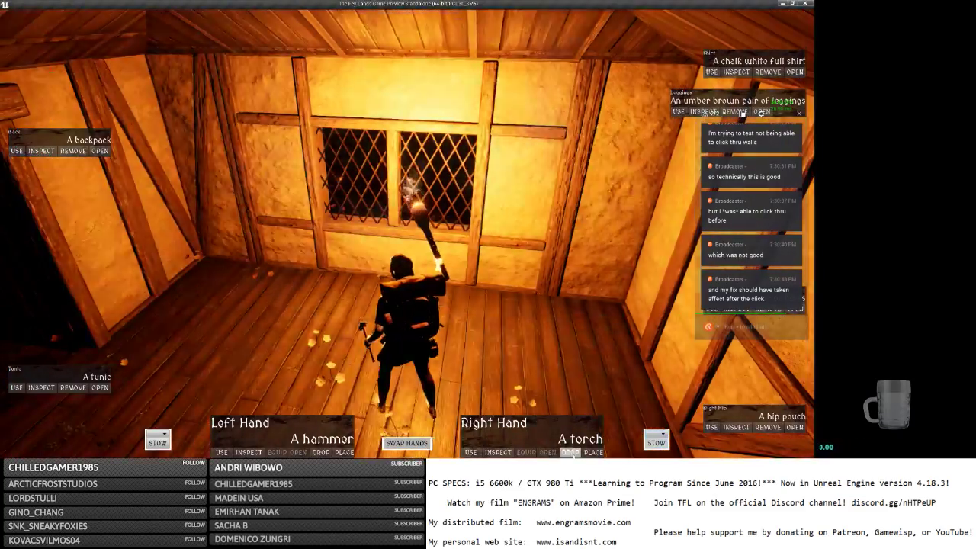
{"action": "left_click", "coordinate": [570, 452]}
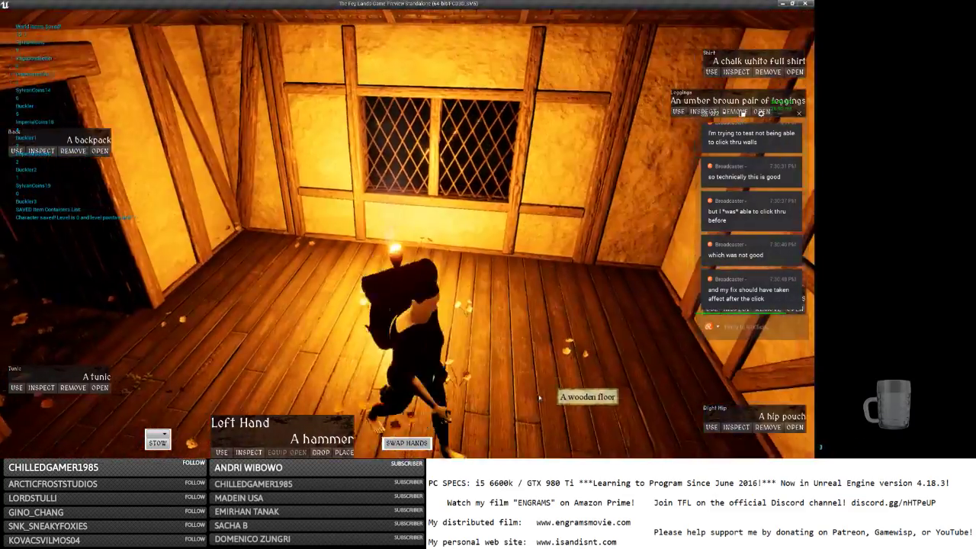
Walk out around to the lattice window wall, sending the chat reply 'thats not it'.
{"action": "key", "text": "w"}
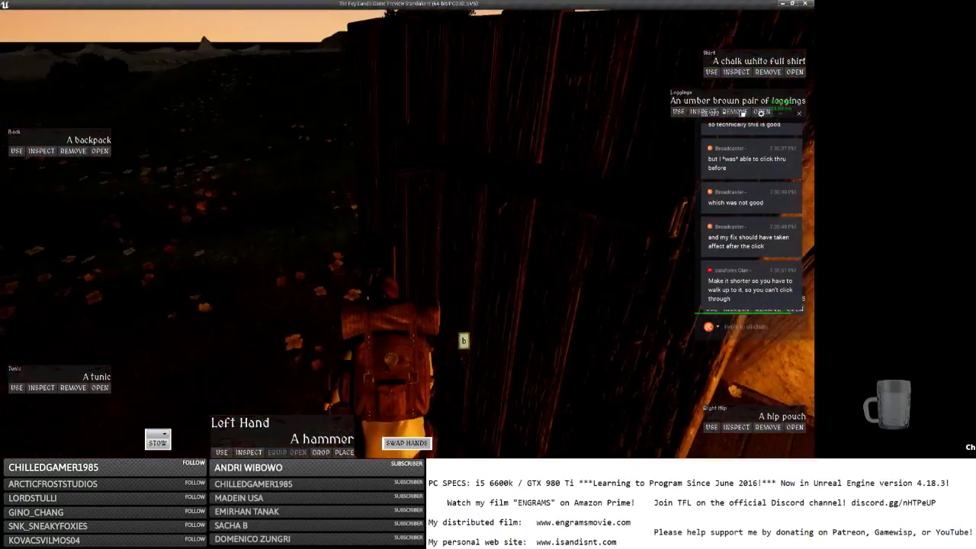
{"action": "right_click_drag", "start_coordinate": [549, 294], "coordinate": [621, 319]}
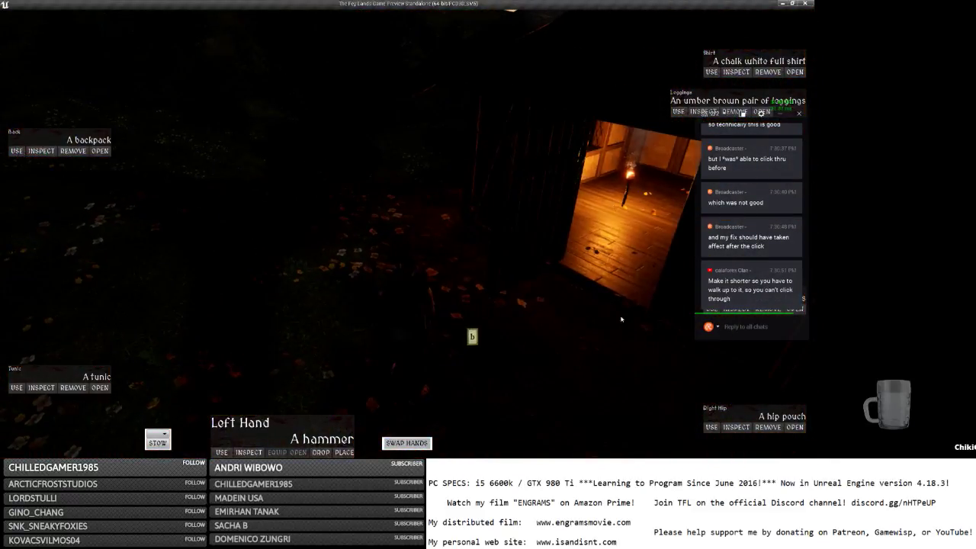
{"action": "left_click", "coordinate": [739, 328]}
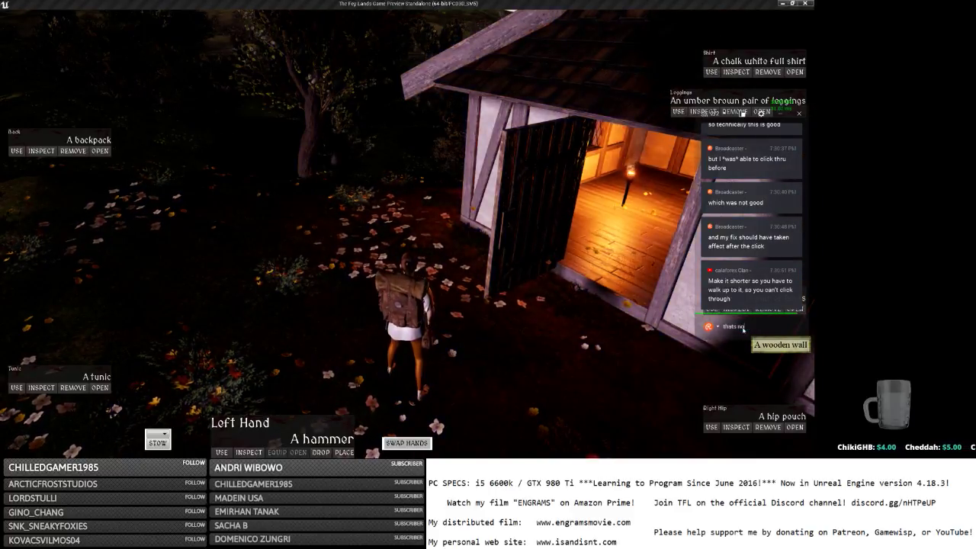
{"action": "key", "text": "w"}
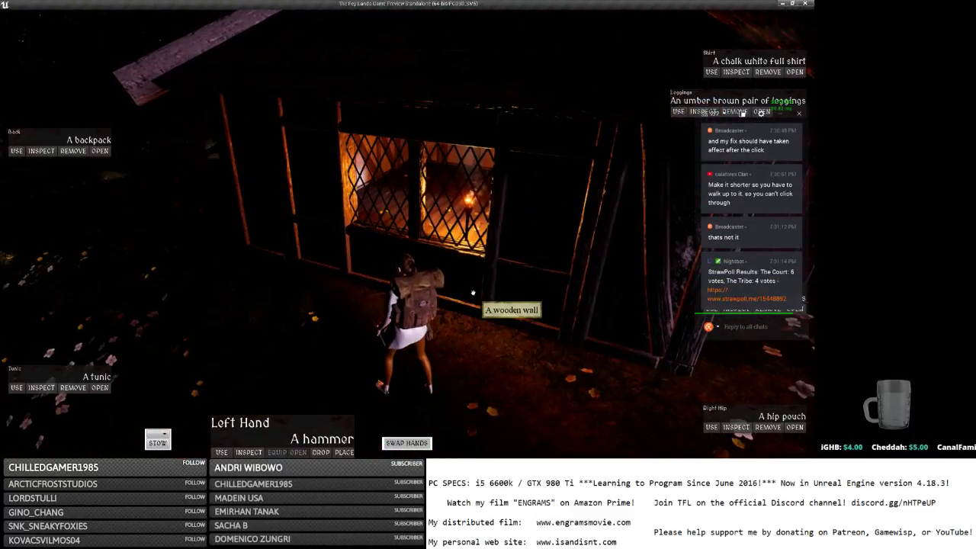
{"action": "left_click", "coordinate": [473, 292]}
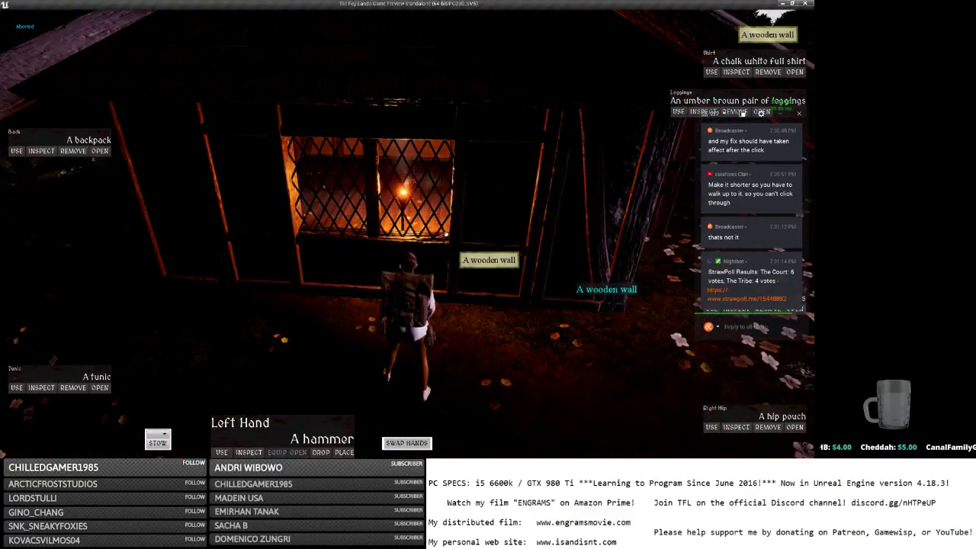
Repeatedly try targeting the torch through the window, getting only wooden wall actions.
{"action": "left_click", "coordinate": [403, 205]}
{"action": "right_click", "coordinate": [403, 206]}
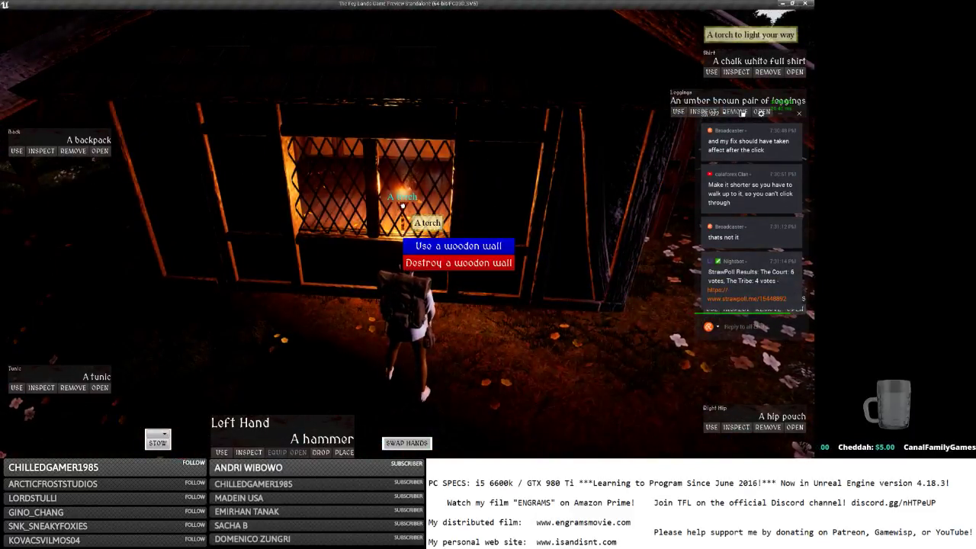
{"action": "key", "text": "w"}
{"action": "right_click", "coordinate": [420, 218]}
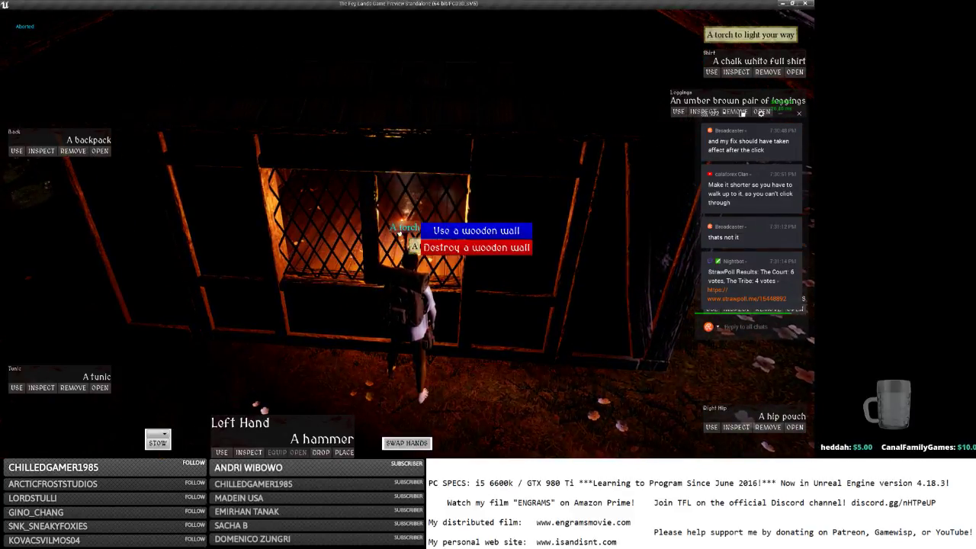
{"action": "right_click", "coordinate": [408, 236]}
{"action": "right_click_drag", "start_coordinate": [408, 237], "coordinate": [409, 240]}
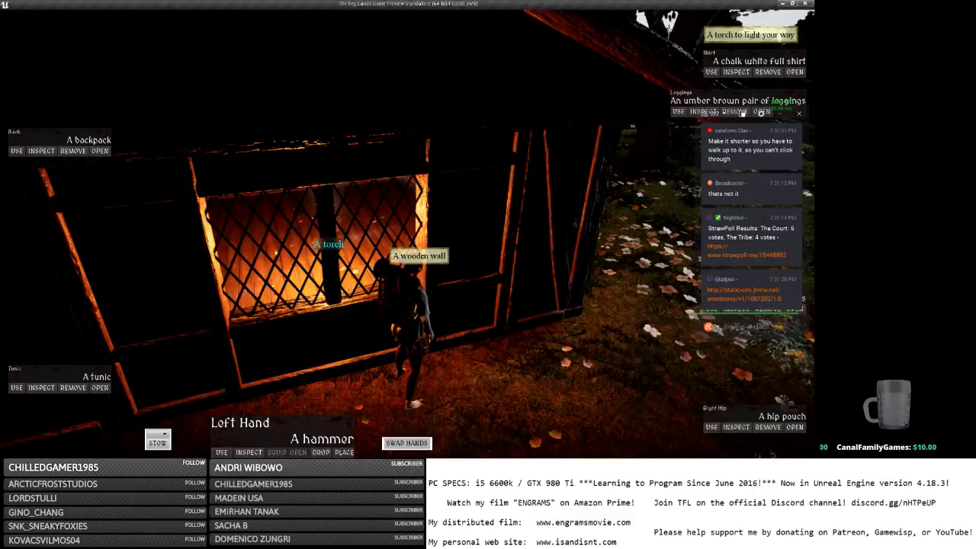
{"action": "left_click", "coordinate": [380, 239]}
{"action": "right_click", "coordinate": [356, 289]}
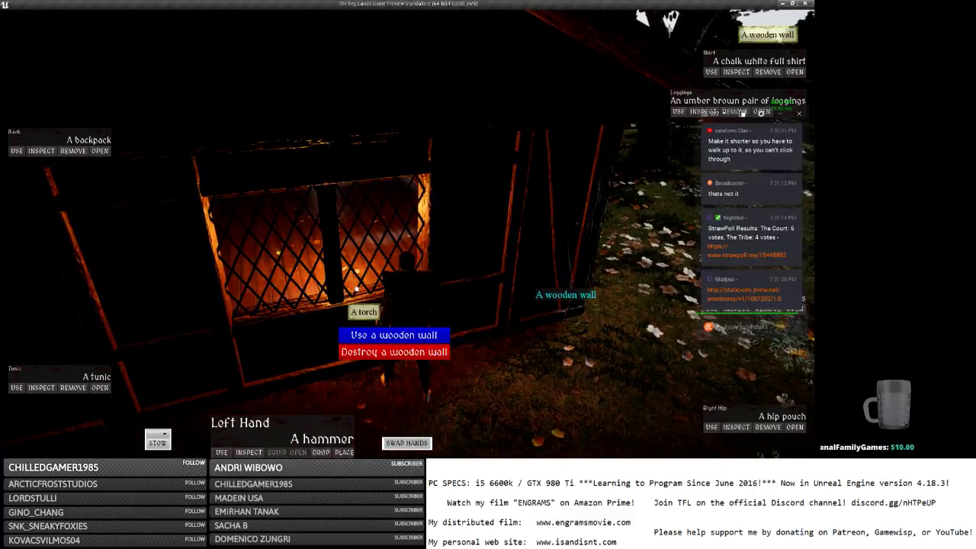
Close the chat emoticon browser page, then retry clicking the torch at several wall spots.
{"action": "left_click", "coordinate": [746, 300]}
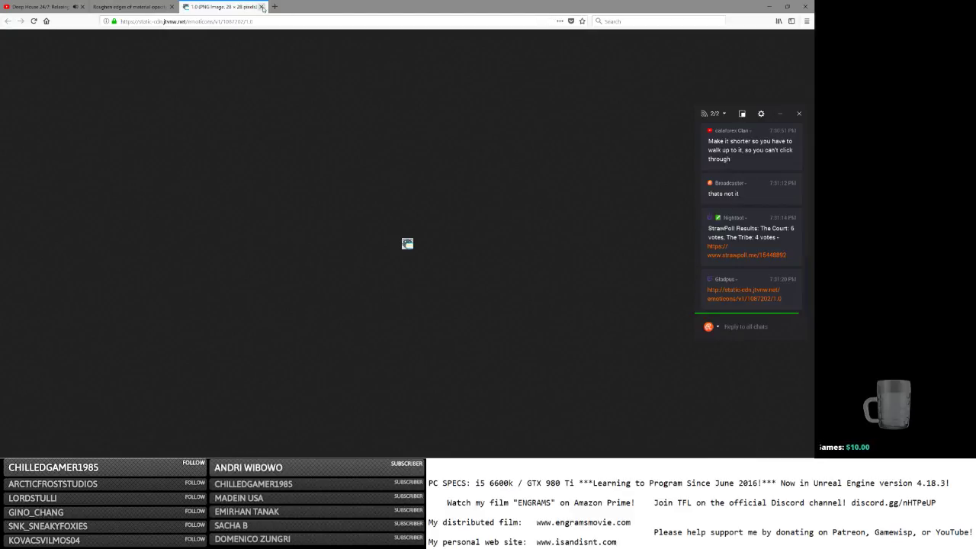
{"action": "left_click", "coordinate": [262, 7]}
{"action": "left_click", "coordinate": [765, 6]}
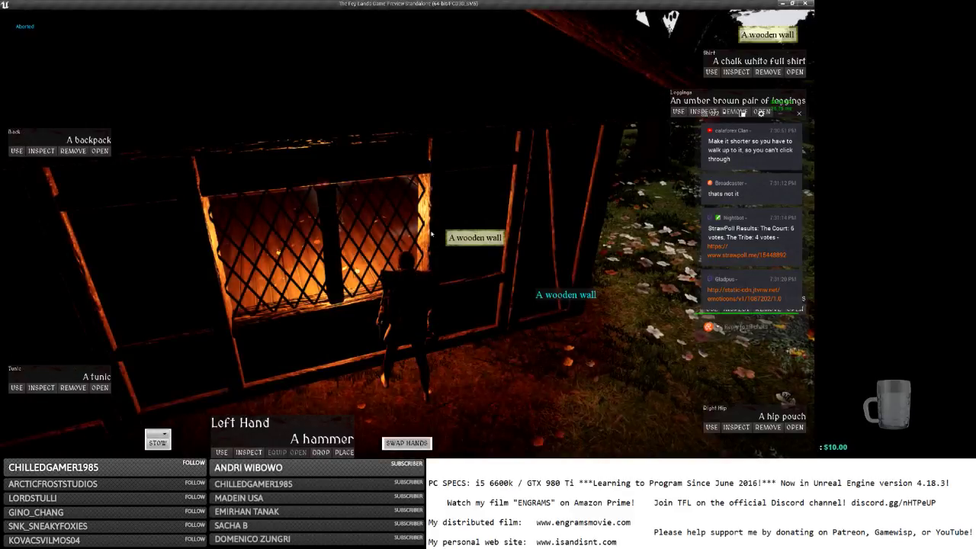
{"action": "key", "text": "d"}
{"action": "mouse_move", "coordinate": [466, 259]}
{"action": "right_mouse_down"}
{"action": "mouse_move", "coordinate": [488, 257]}
{"action": "mouse_move", "coordinate": [468, 257]}
{"action": "right_mouse_up"}
{"action": "key", "text": "a"}
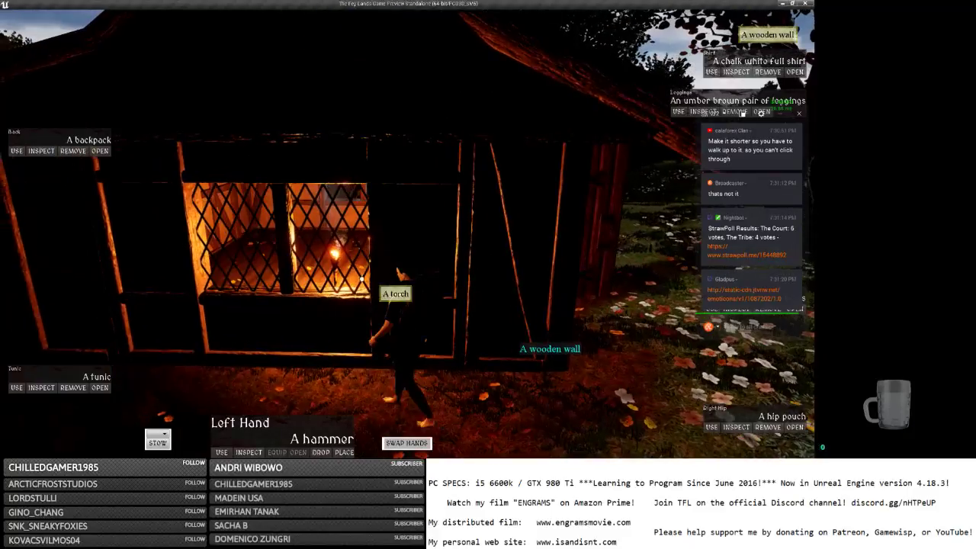
{"action": "left_click", "coordinate": [332, 260]}
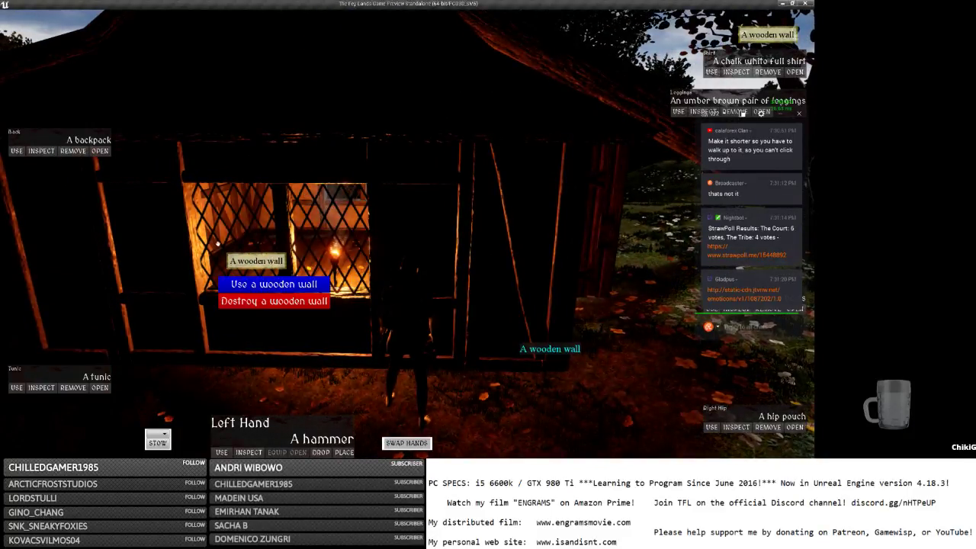
{"action": "left_click", "coordinate": [167, 278]}
{"action": "left_click", "coordinate": [295, 318]}
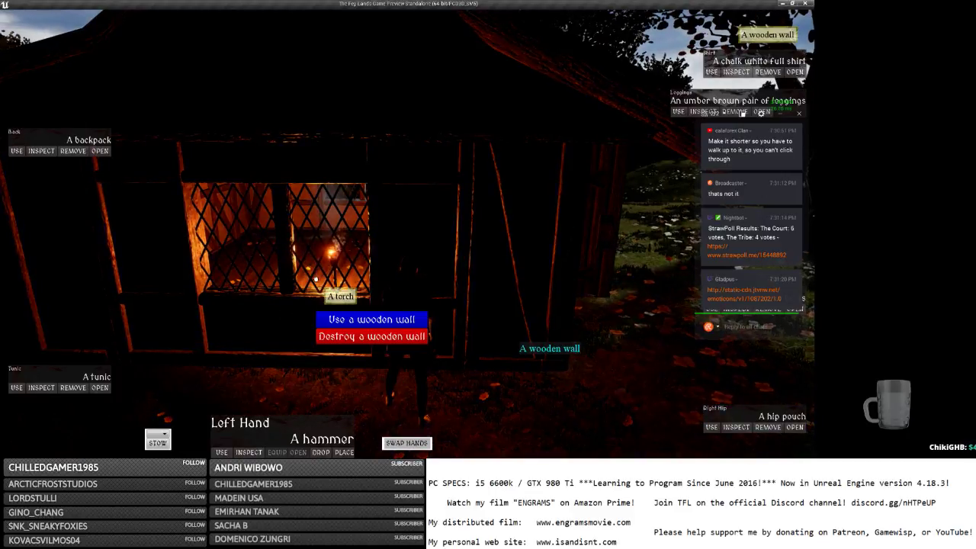
Back away from the house and reposition in front of the window.
{"action": "key", "text": "s"}
{"action": "key", "text": "a"}
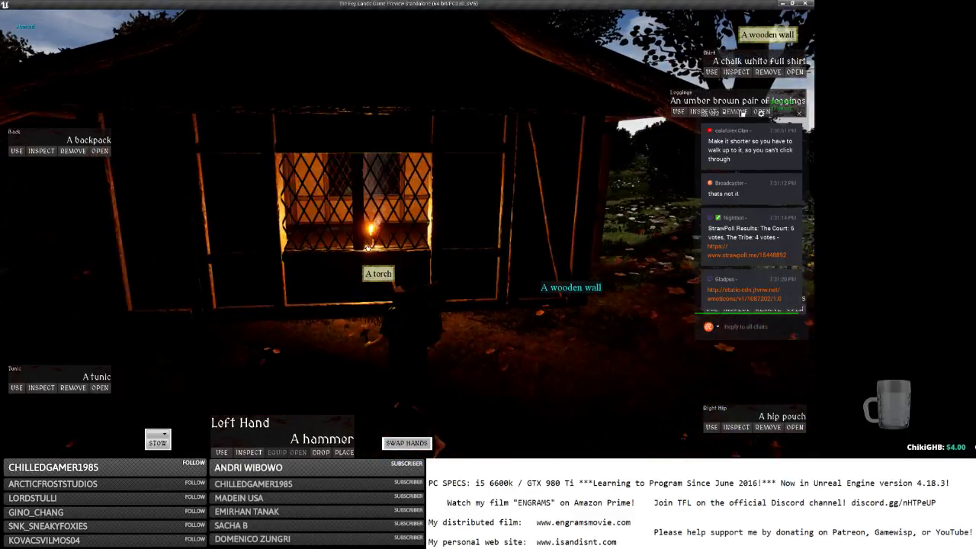
{"action": "key", "text": "s"}
{"action": "key", "text": "a"}
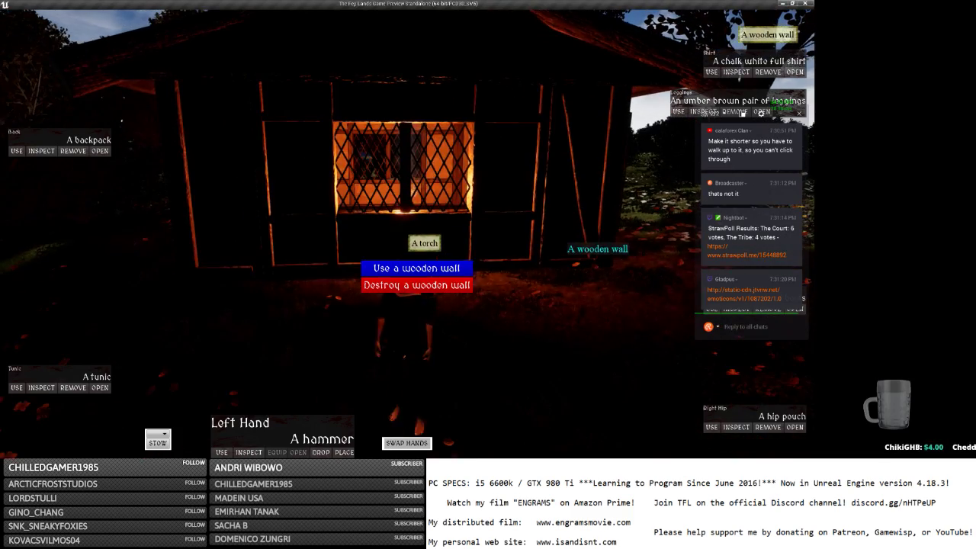
{"action": "key", "text": "w"}
{"action": "key", "text": "d"}
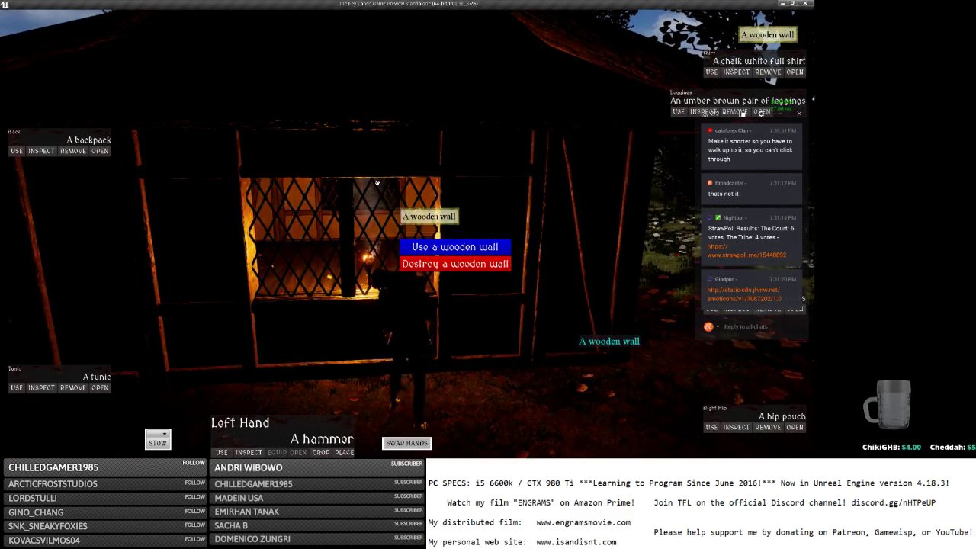
{"action": "scroll", "coordinate": [379, 166], "scroll_direction": "up", "scroll_amount": 5}
{"action": "key", "text": "s"}
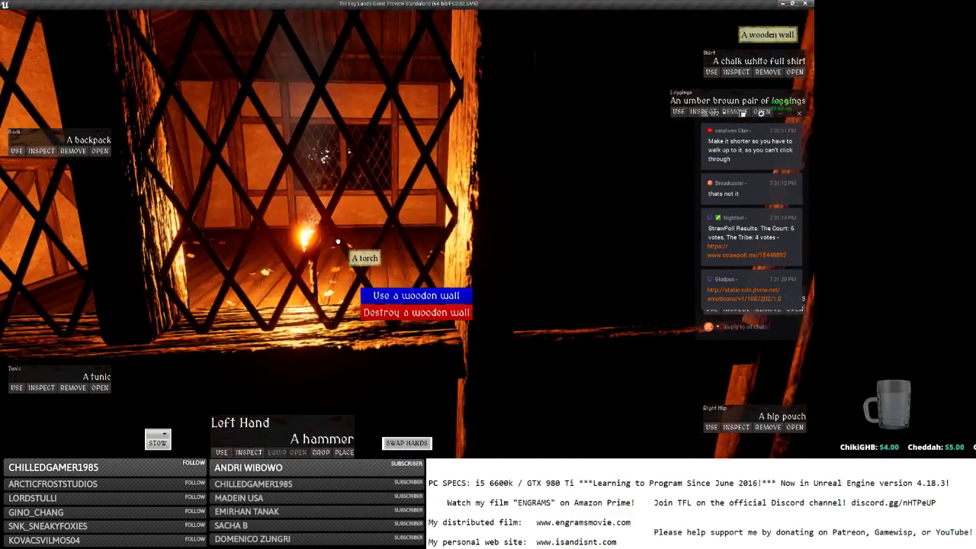
{"action": "key", "text": "s"}
Click wall and floor spots around the window until the 5 sylvan coins menu appears.
{"action": "left_click", "coordinate": [346, 212]}
{"action": "key", "text": "s"}
{"action": "left_click", "coordinate": [358, 217]}
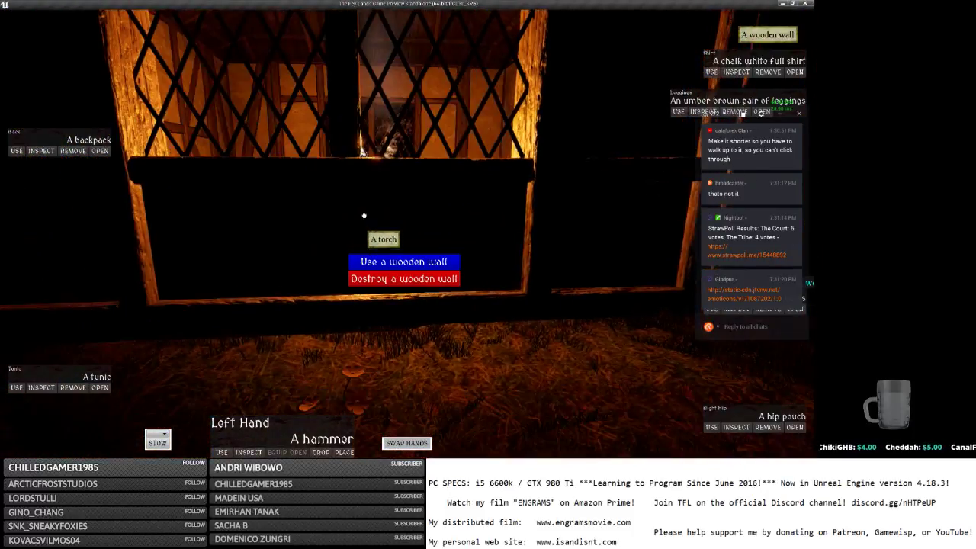
{"action": "left_click", "coordinate": [384, 182]}
{"action": "key", "text": "s"}
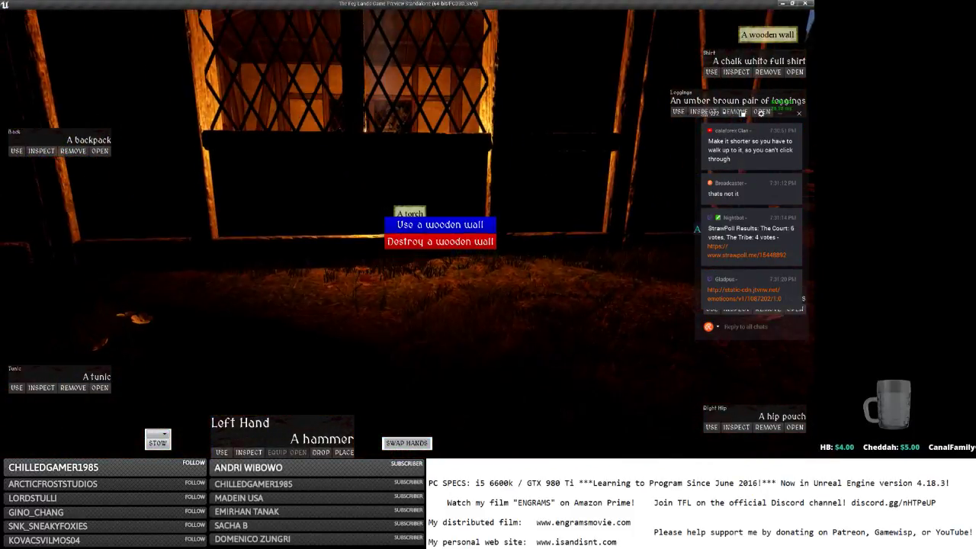
{"action": "left_click", "coordinate": [386, 195]}
{"action": "left_click", "coordinate": [401, 172]}
{"action": "left_click", "coordinate": [410, 159]}
{"action": "key", "text": "s"}
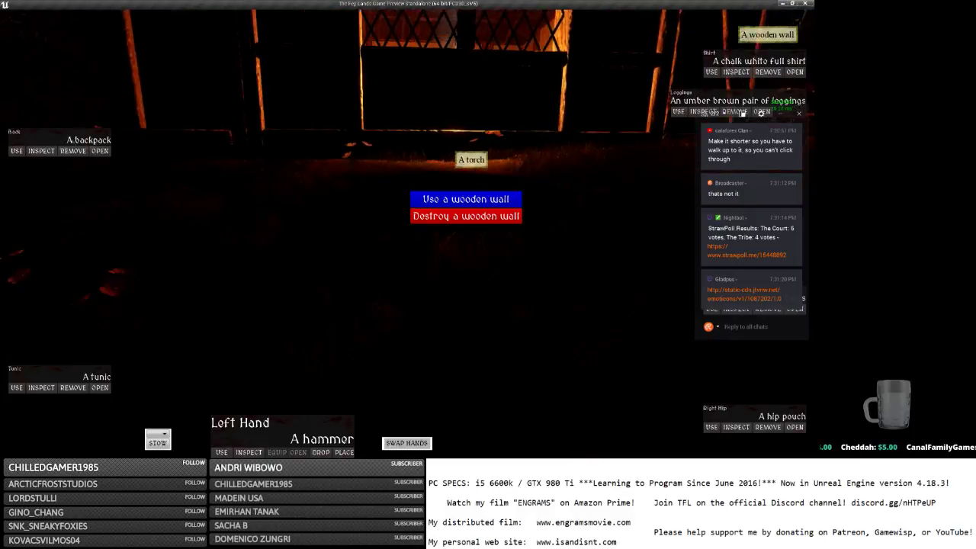
{"action": "left_click", "coordinate": [447, 143]}
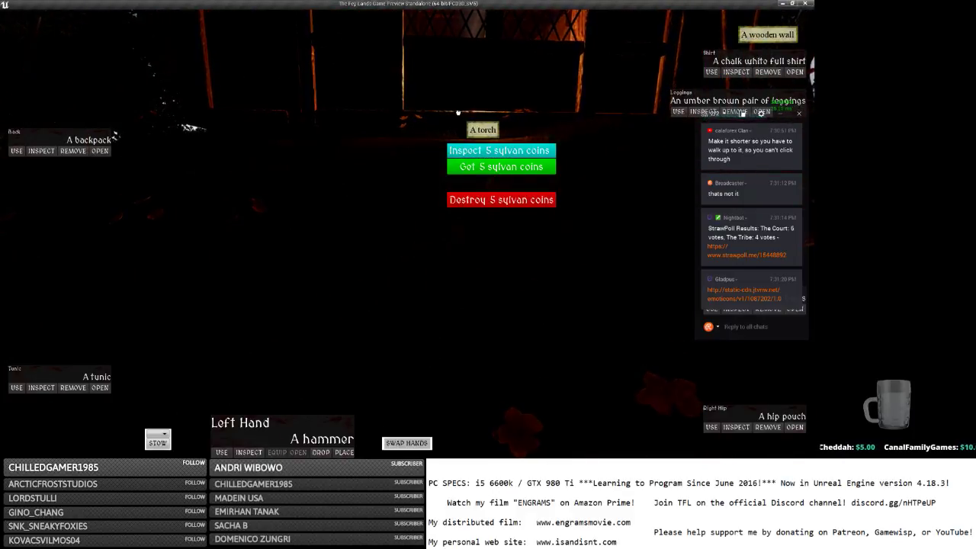
Get the 5 sylvan coins, orbit the third-person camera, walk toward the house and Alt+Tab away.
{"action": "key", "text": "w"}
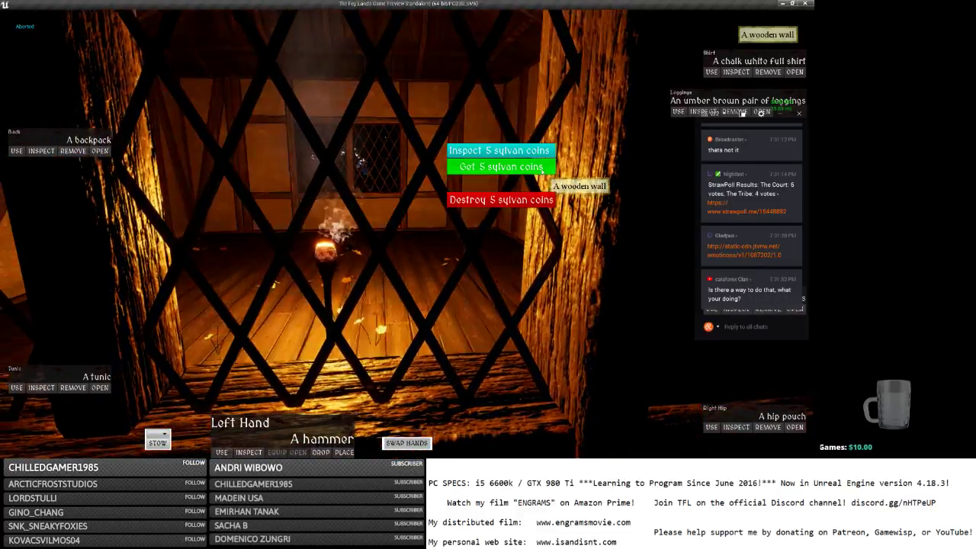
{"action": "left_click", "coordinate": [542, 172]}
{"action": "right_click_drag", "start_coordinate": [463, 221], "coordinate": [572, 221]}
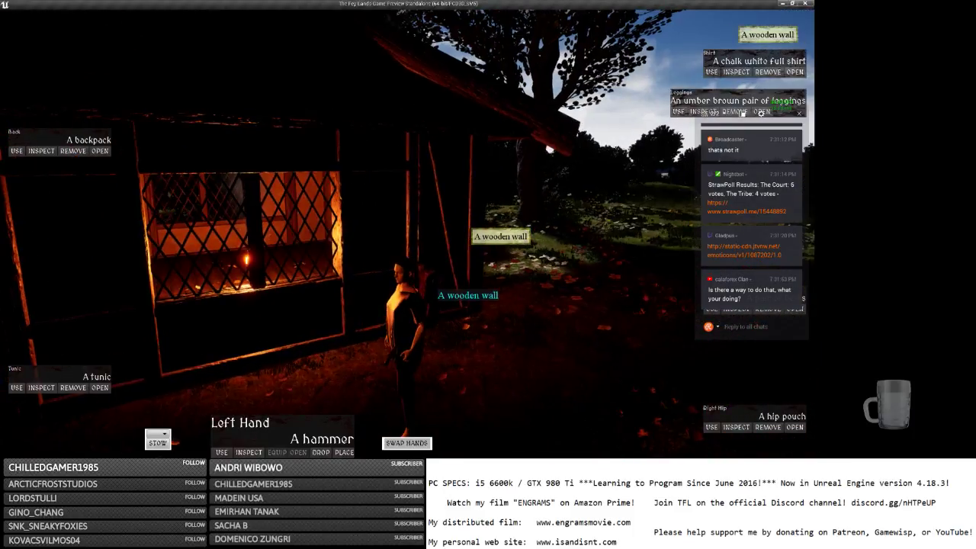
{"action": "key", "text": "w"}
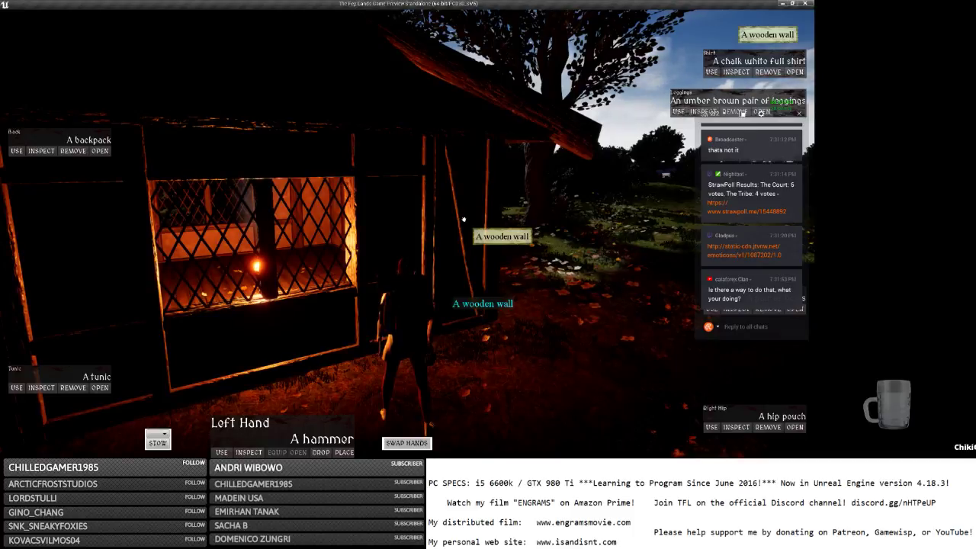
{"action": "key", "text": "alt+Tab"}
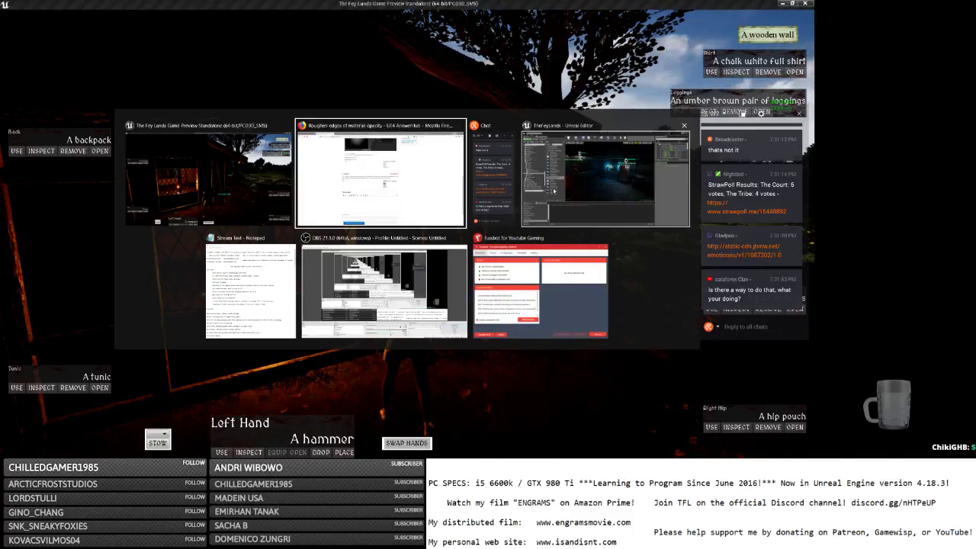
Switch to the editor and back to the game, then open the large wooden door.
{"action": "left_click", "coordinate": [554, 190]}
{"action": "key", "text": "alt+Tab"}
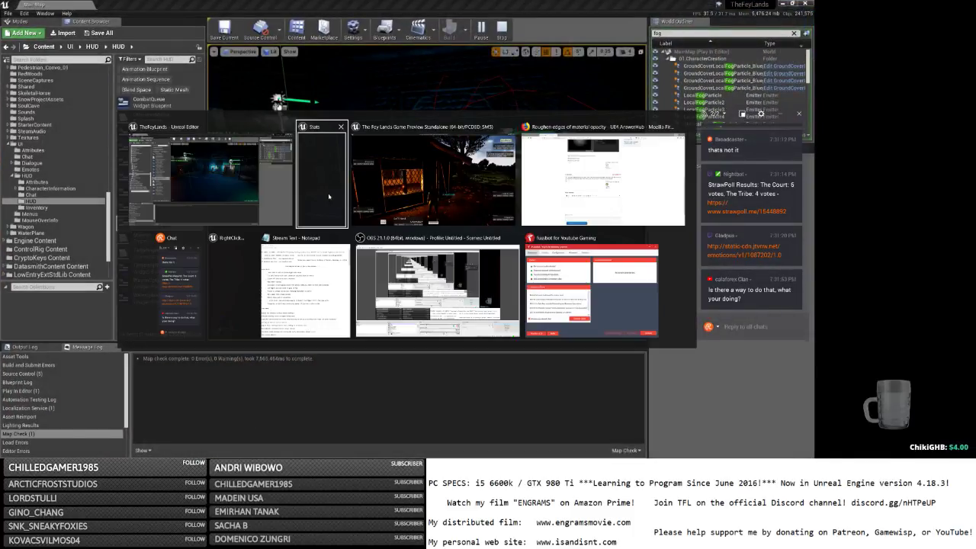
{"action": "left_click", "coordinate": [378, 196]}
{"action": "key", "text": "w"}
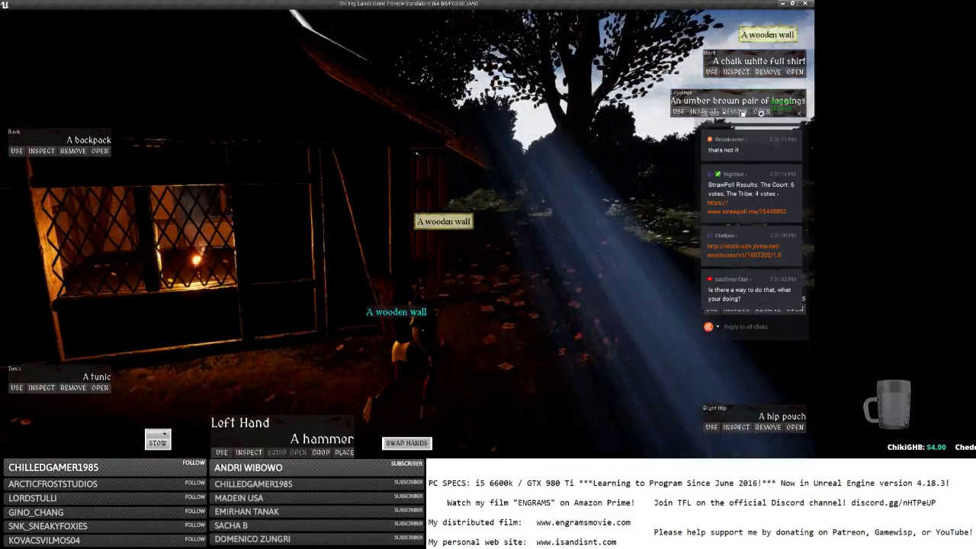
{"action": "left_click", "coordinate": [405, 204]}
Walk along the wall to the lit window and bring up the 5 sylvan coins' action menu.
{"action": "key", "text": "w"}
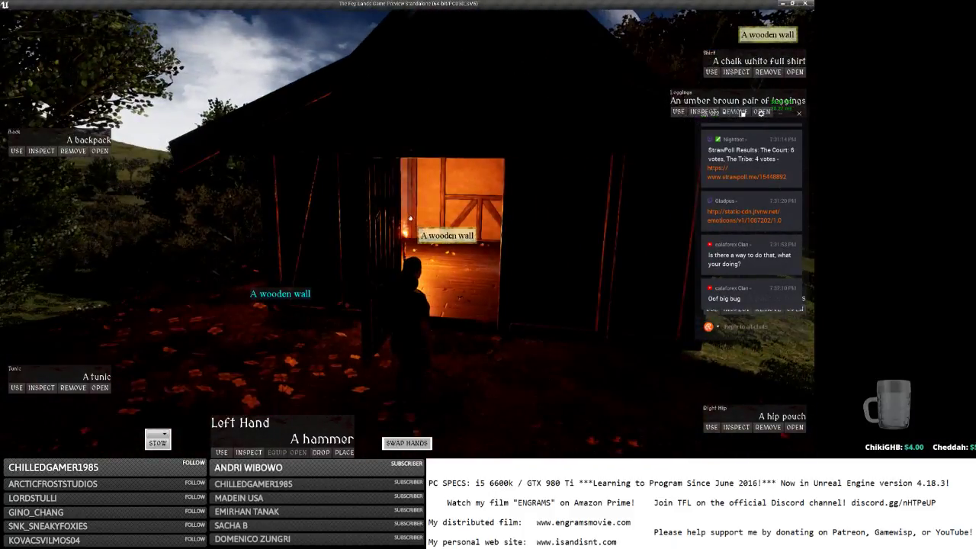
{"action": "key", "text": "w"}
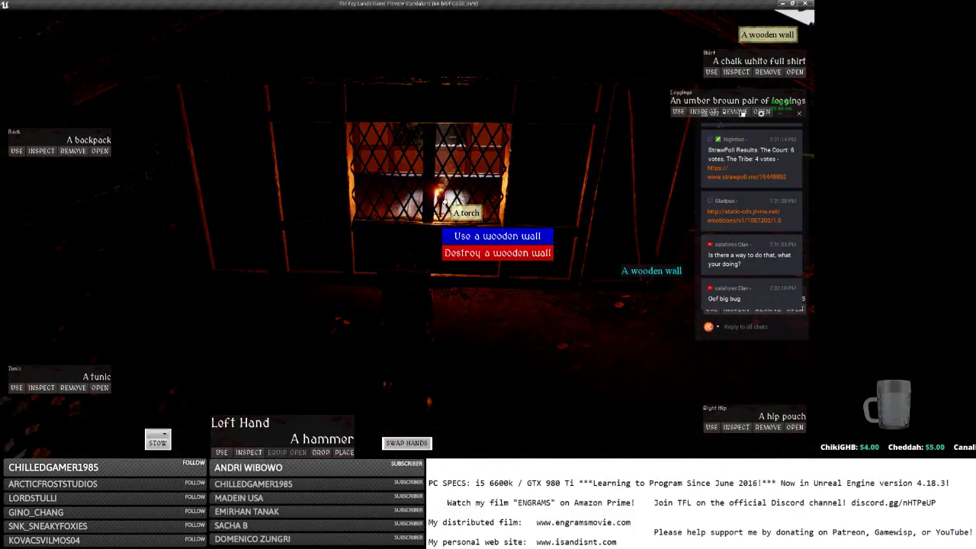
{"action": "key", "text": "w"}
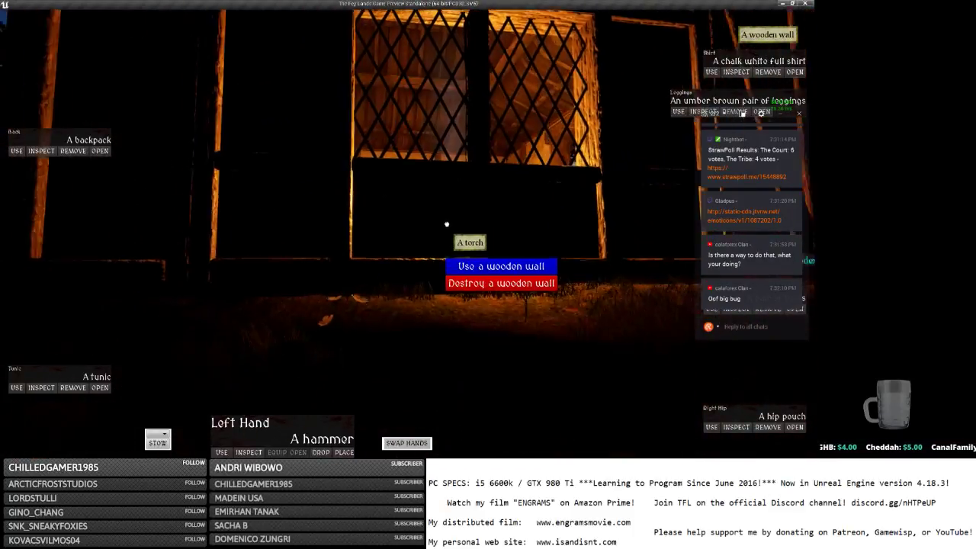
{"action": "key", "text": "s"}
{"action": "right_click", "coordinate": [449, 224]}
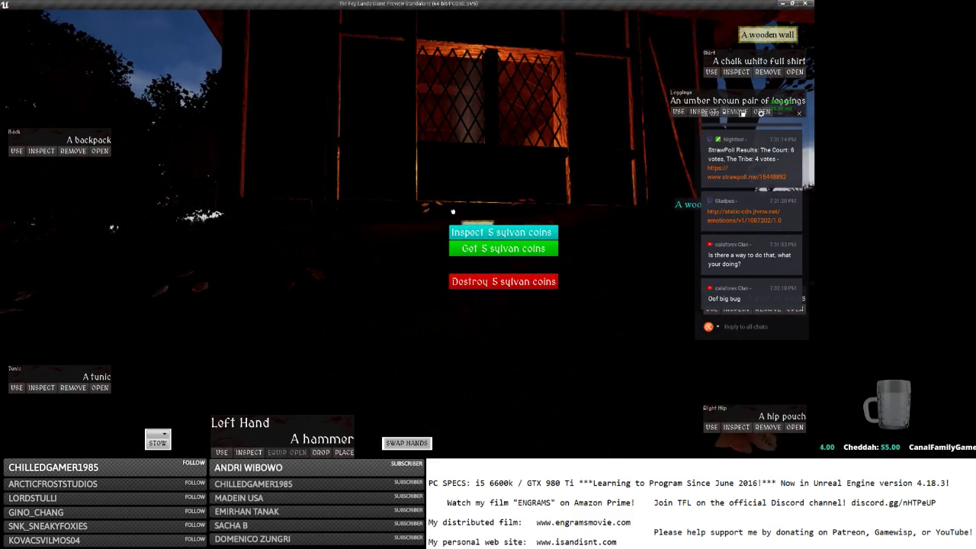
Back away from the house and right-click the torch through the window until its menu appears.
{"action": "key", "text": "w"}
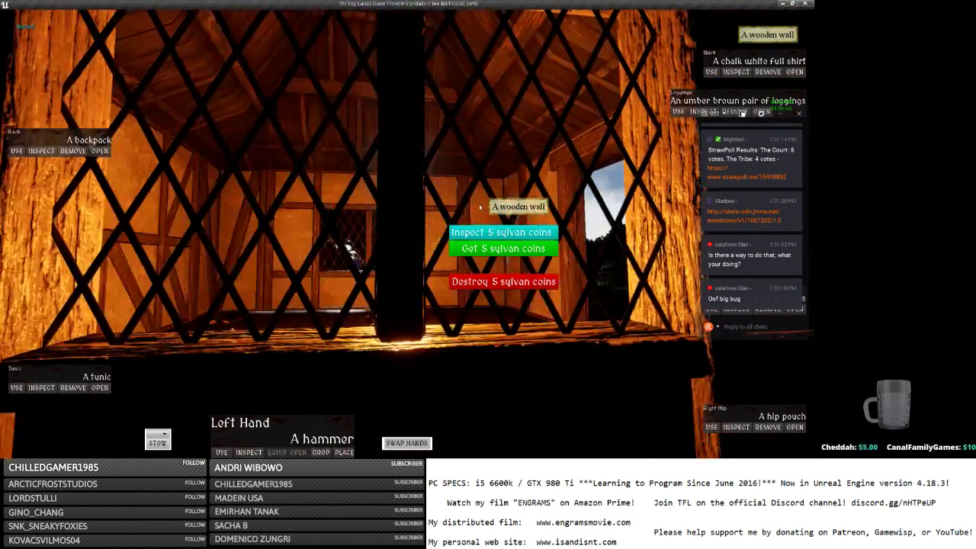
{"action": "key", "text": "s"}
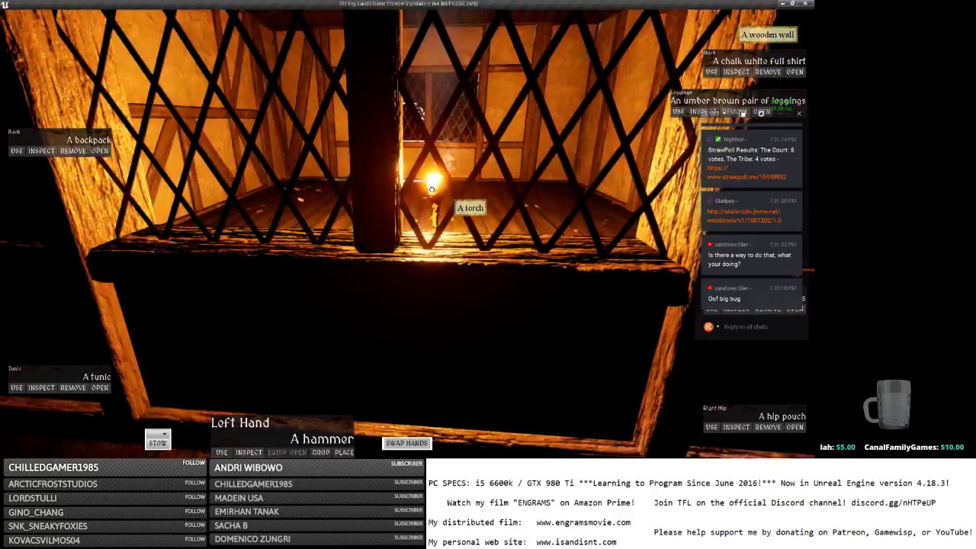
{"action": "key", "text": "s"}
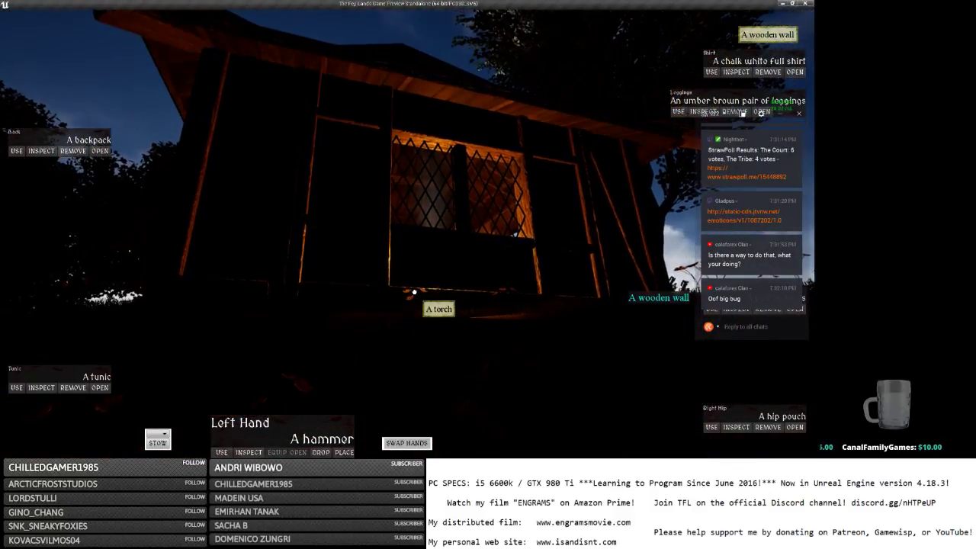
{"action": "key", "text": "w"}
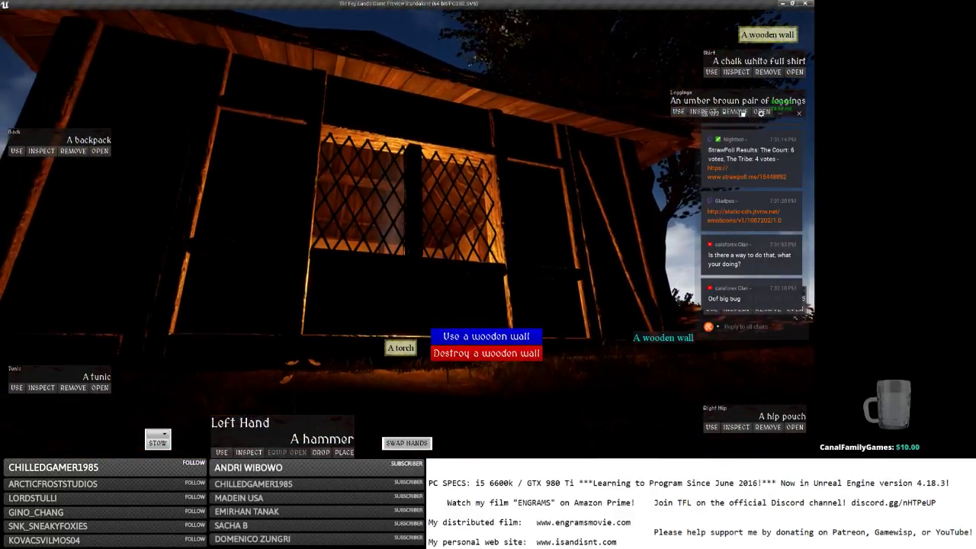
{"action": "key", "text": "s"}
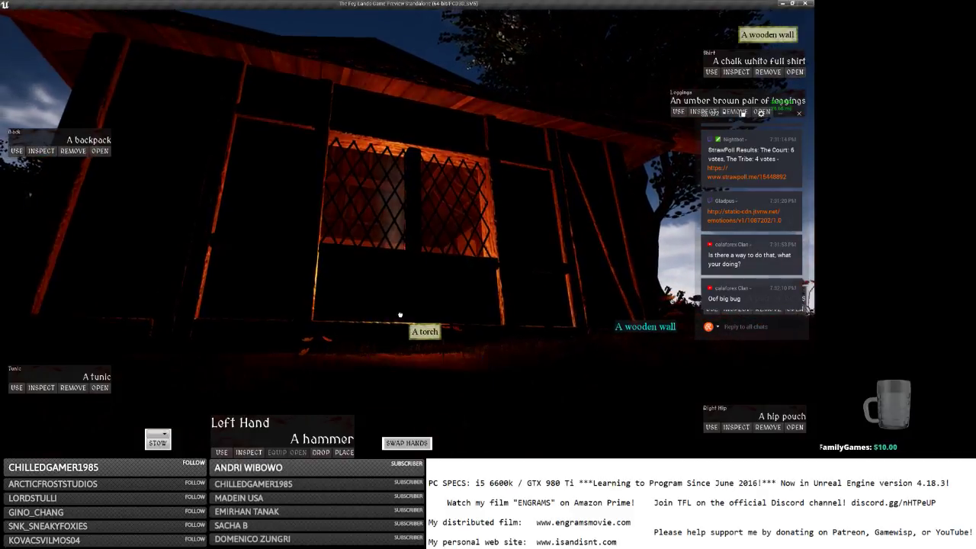
{"action": "right_click", "coordinate": [459, 360]}
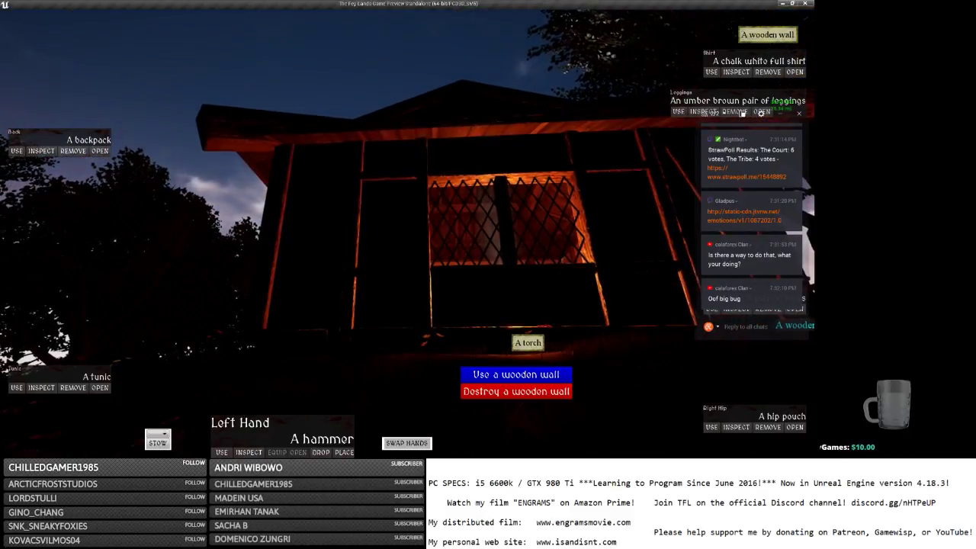
{"action": "right_click", "coordinate": [503, 355]}
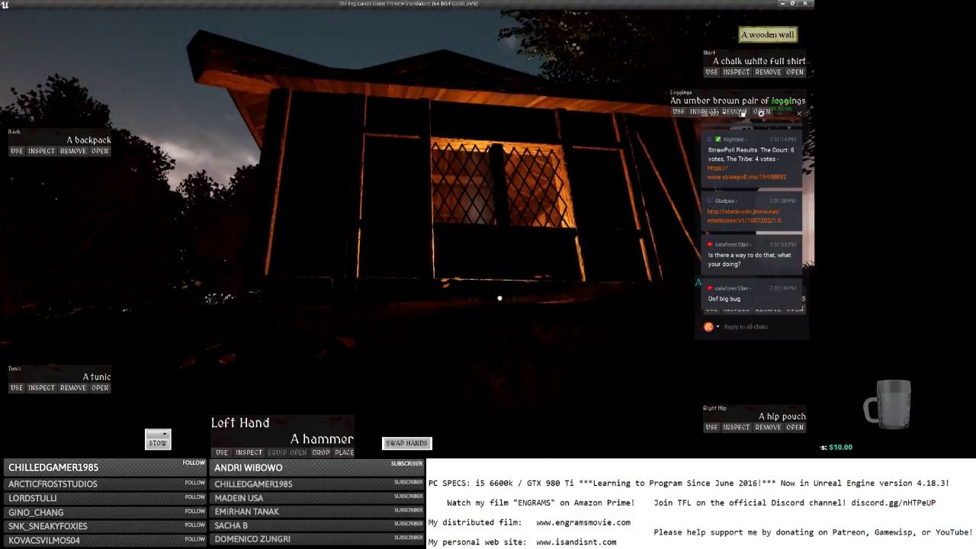
{"action": "right_click", "coordinate": [497, 316]}
{"action": "right_click", "coordinate": [494, 230]}
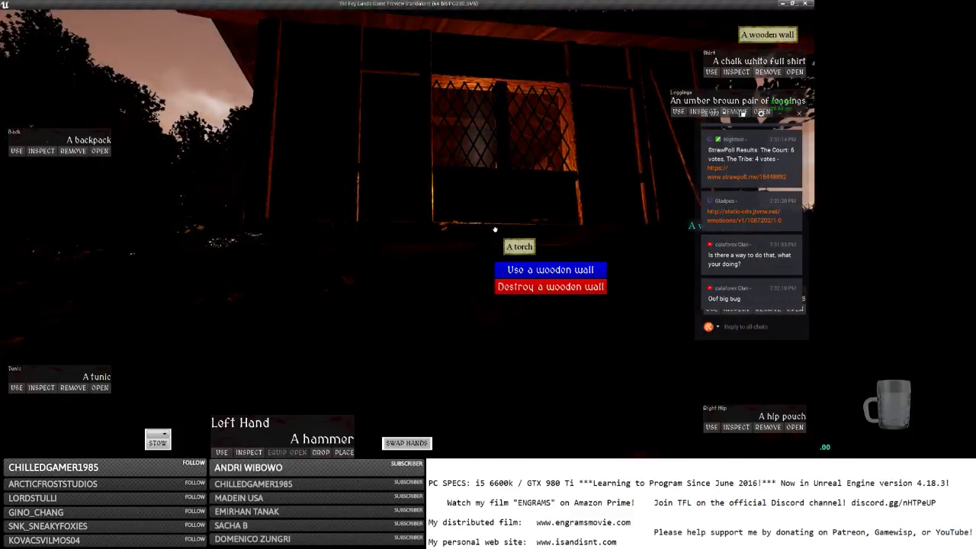
{"action": "right_click", "coordinate": [505, 212]}
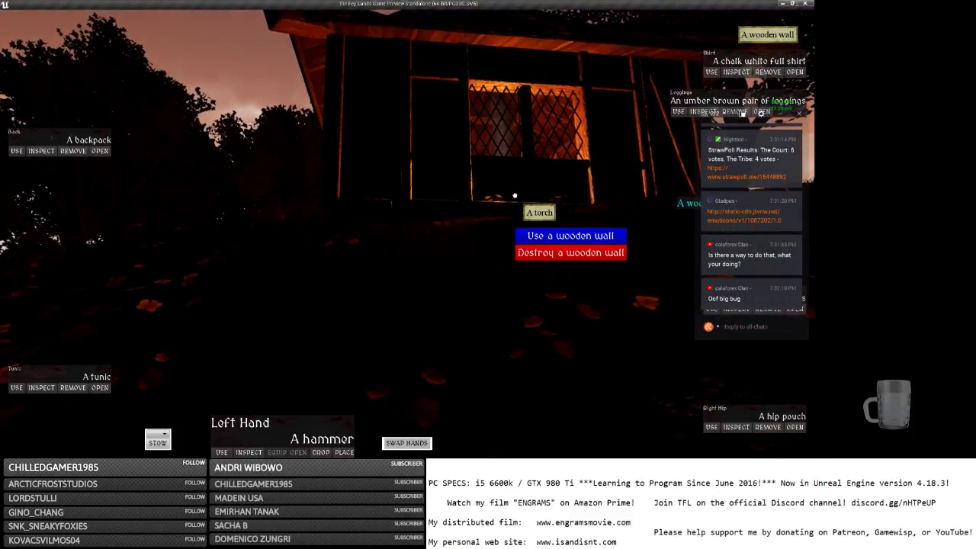
{"action": "right_click", "coordinate": [534, 207]}
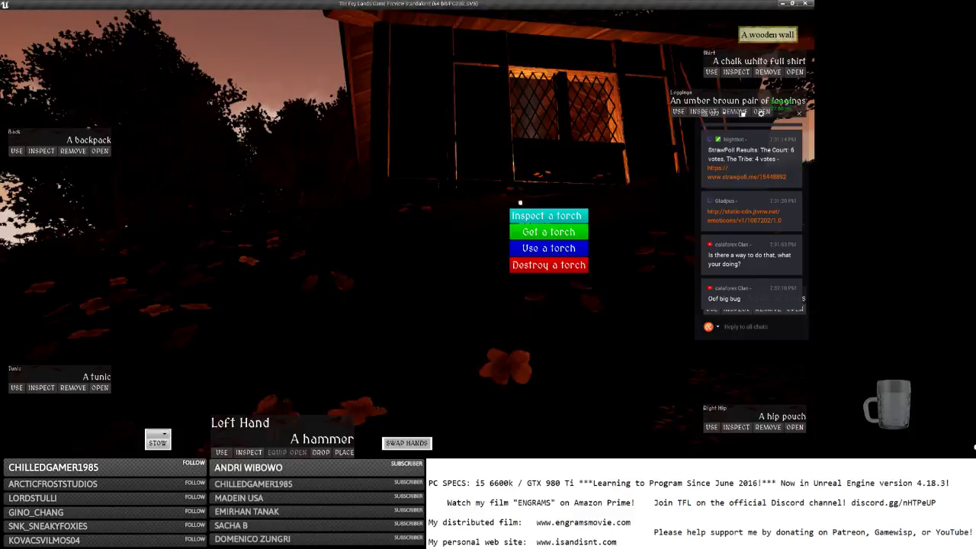
Use the torch to put out its light, then open and close the wooden wall's action menu.
{"action": "left_click", "coordinate": [533, 250]}
{"action": "key", "text": "w"}
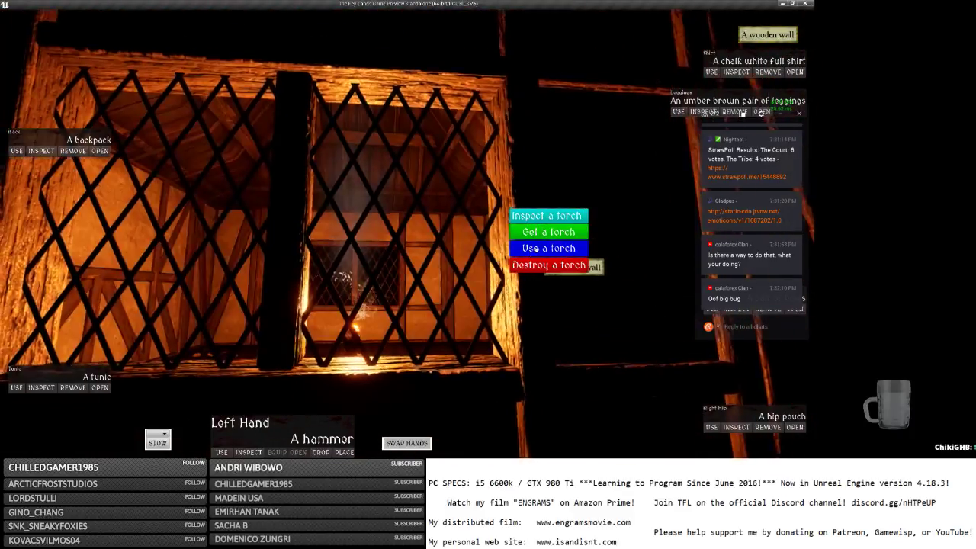
{"action": "left_click", "coordinate": [537, 251]}
{"action": "left_click", "coordinate": [468, 261]}
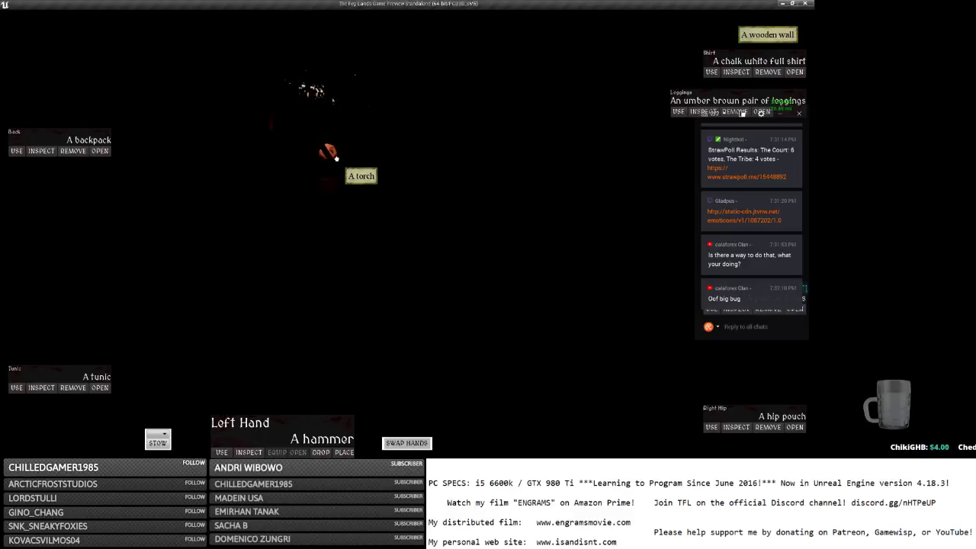
{"action": "left_click", "coordinate": [336, 158]}
{"action": "left_click", "coordinate": [340, 164]}
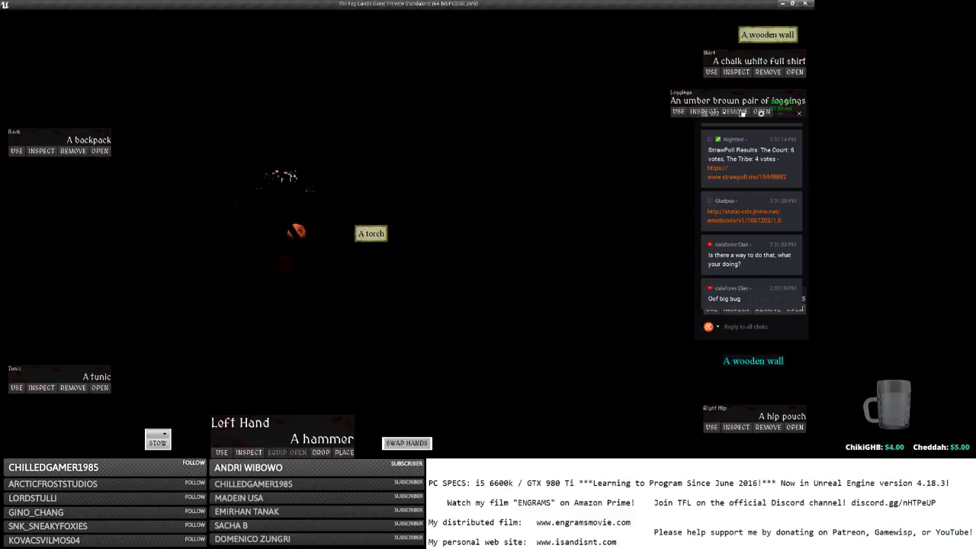
{"action": "left_click", "coordinate": [354, 226]}
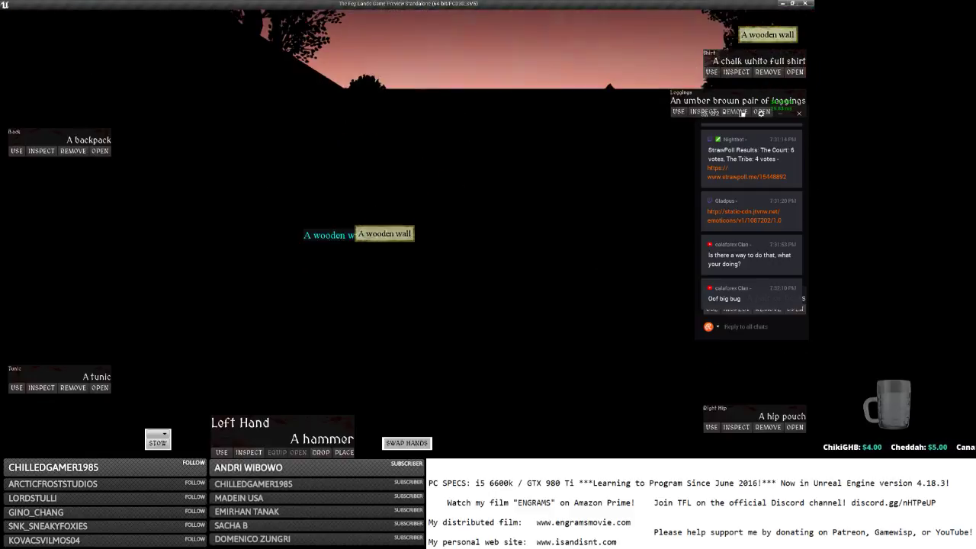
Interact with the large wooden door and walk through the doorway up to the lattice window.
{"action": "key", "text": "w"}
{"action": "key", "text": "w"}
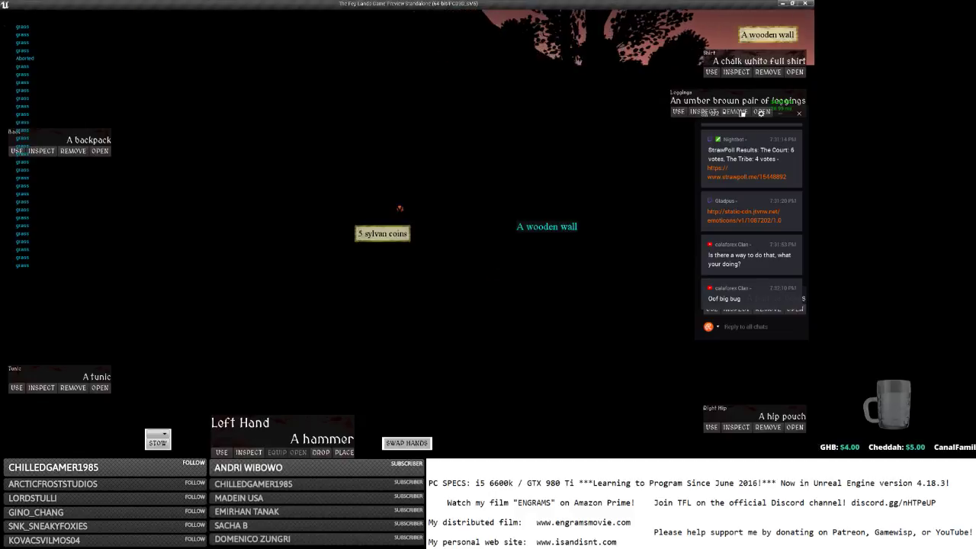
{"action": "key", "text": "w"}
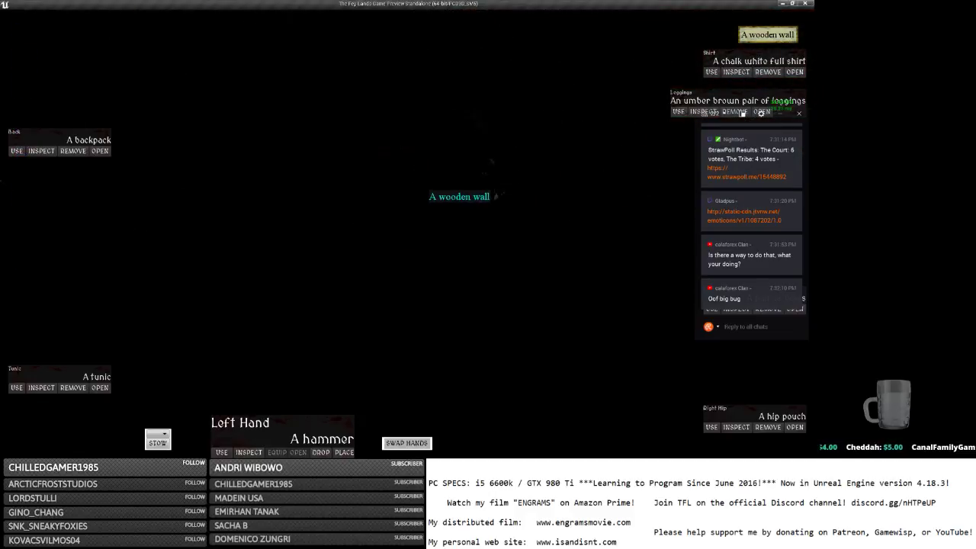
{"action": "key", "text": "w"}
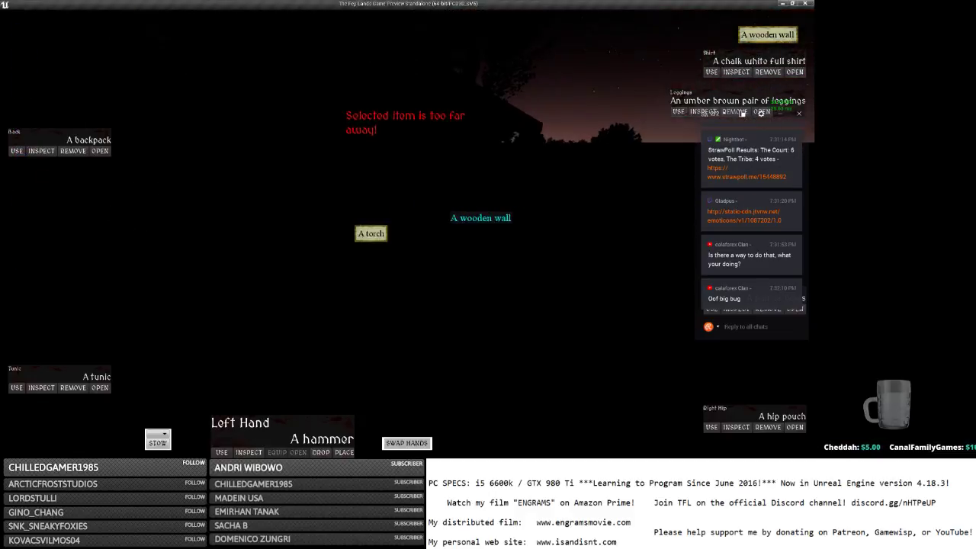
{"action": "key", "text": "e"}
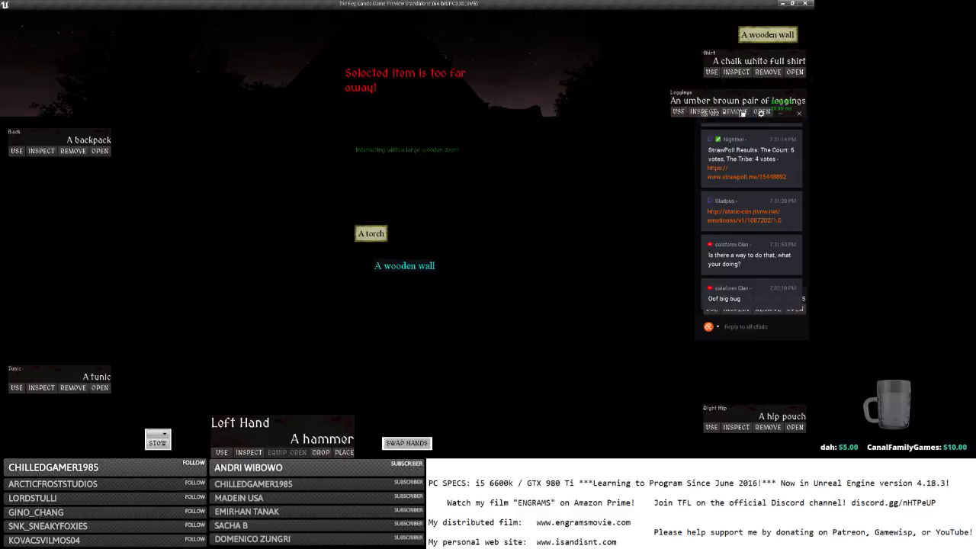
{"action": "key", "text": "w"}
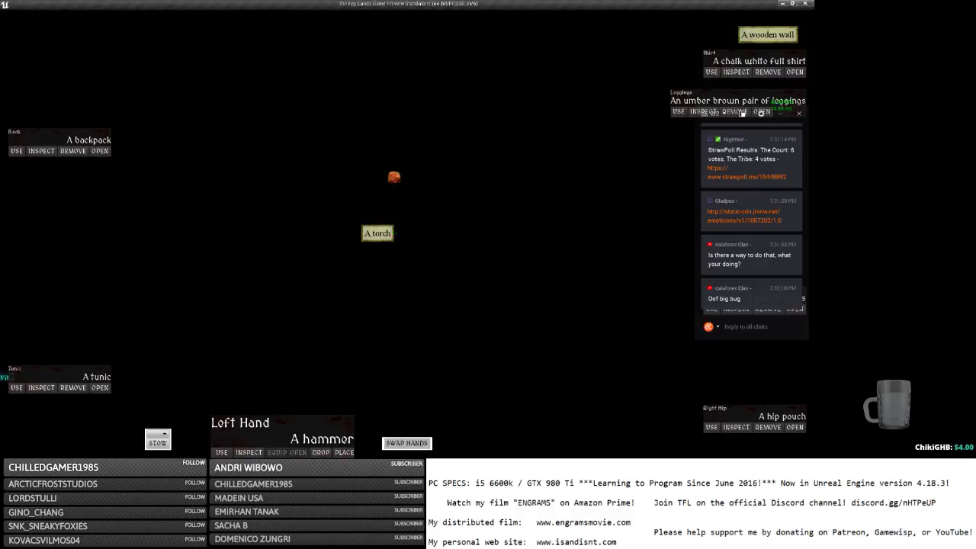
{"action": "key", "text": "w"}
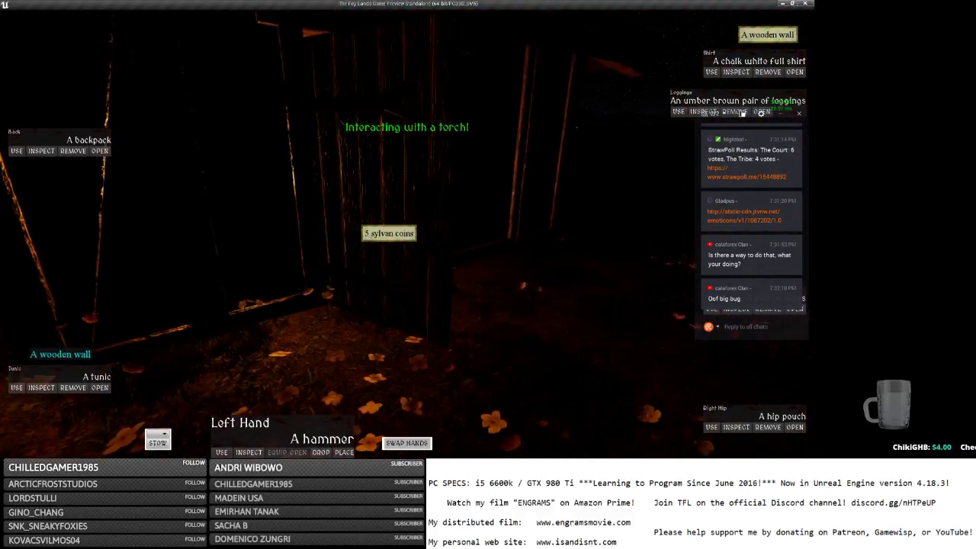
{"action": "key", "text": "w"}
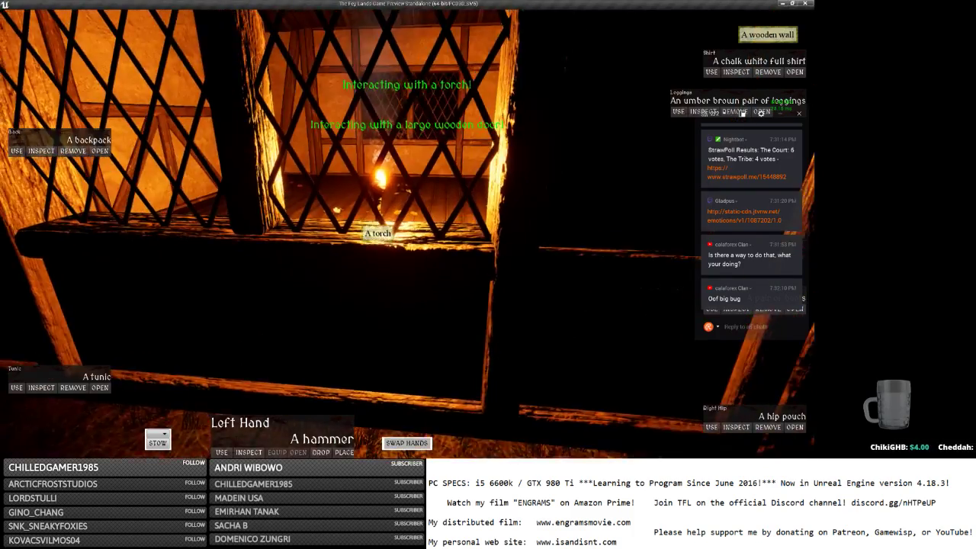
{"action": "key", "text": "w"}
{"action": "scroll", "coordinate": [407, 233], "scroll_direction": "down", "scroll_amount": 5}
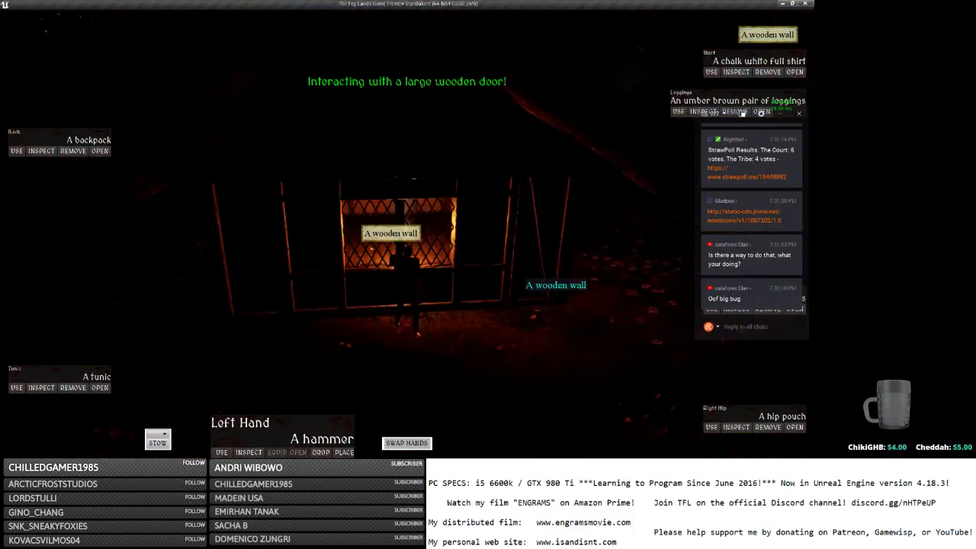
Step back, approach the lit house window and bring up the wooden floor's action menu.
{"action": "key", "text": "s"}
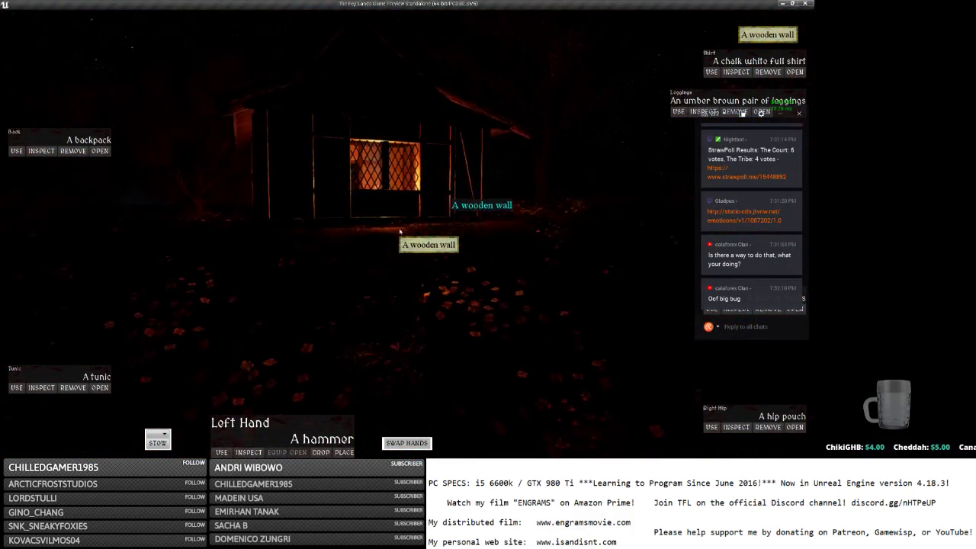
{"action": "key", "text": "s"}
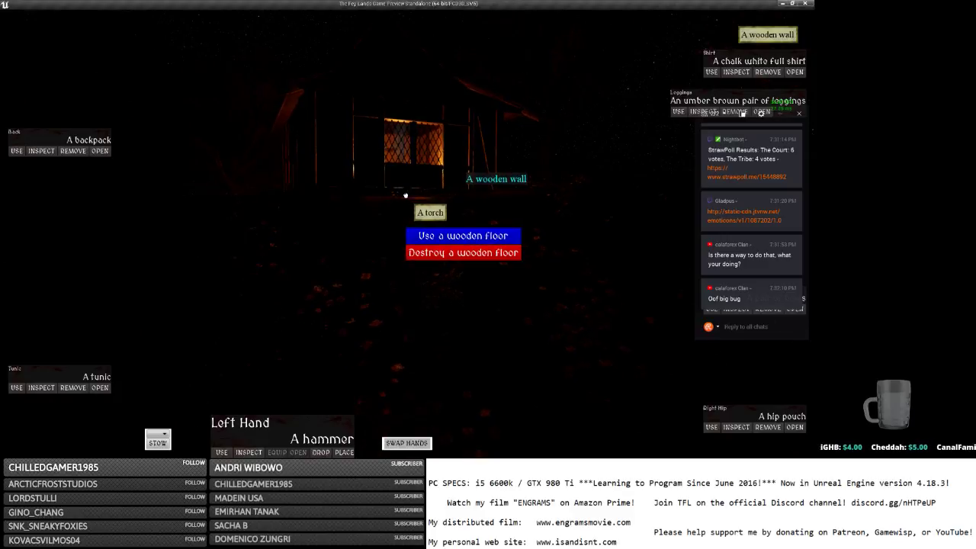
{"action": "key", "text": "w"}
{"action": "left_click", "coordinate": [450, 176]}
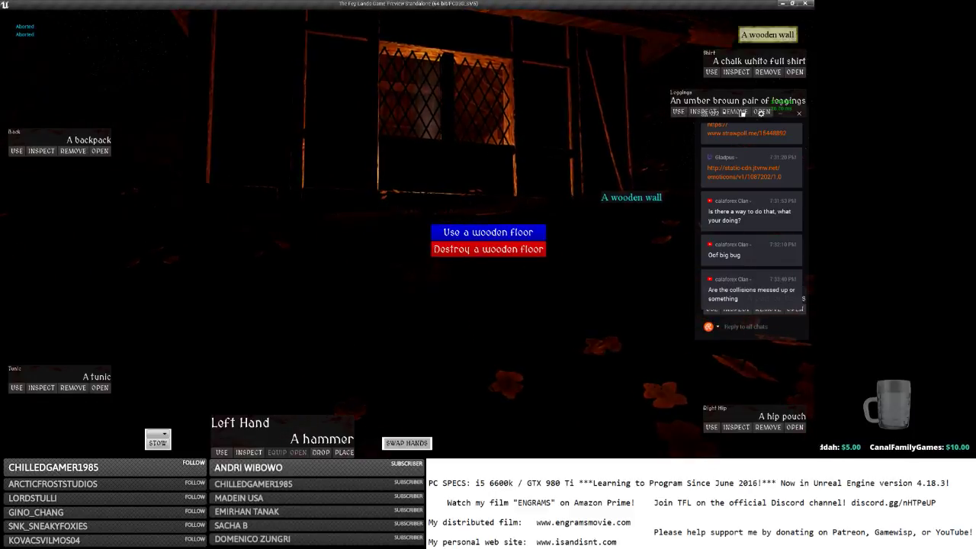
Reply 'lol chill' in the stream chat.
{"action": "left_click", "coordinate": [754, 326]}
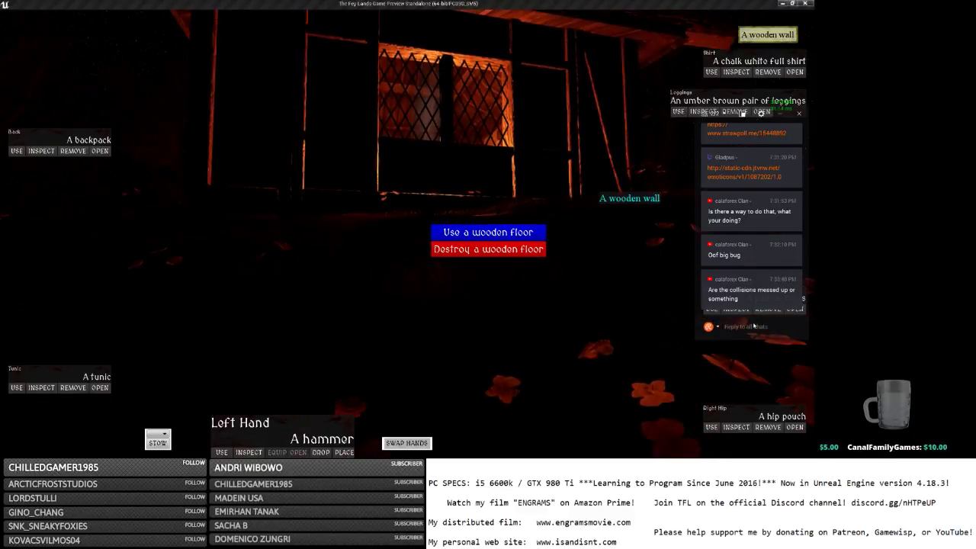
{"action": "type", "text": "lol chill"}
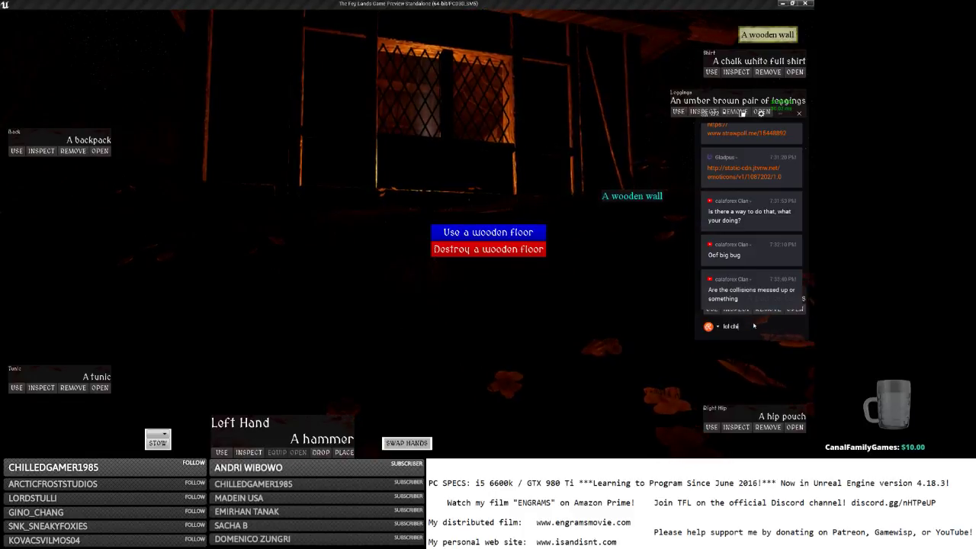
{"action": "key", "text": "Return"}
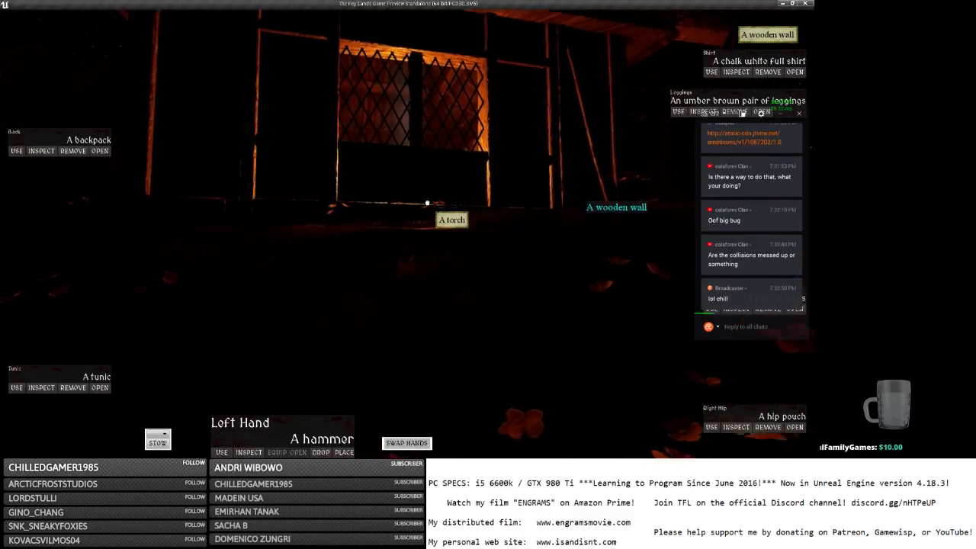
Open the wooden wall's action menu, then choose Inspect from the torch's menu.
{"action": "right_click", "coordinate": [425, 203]}
{"action": "right_click", "coordinate": [416, 220]}
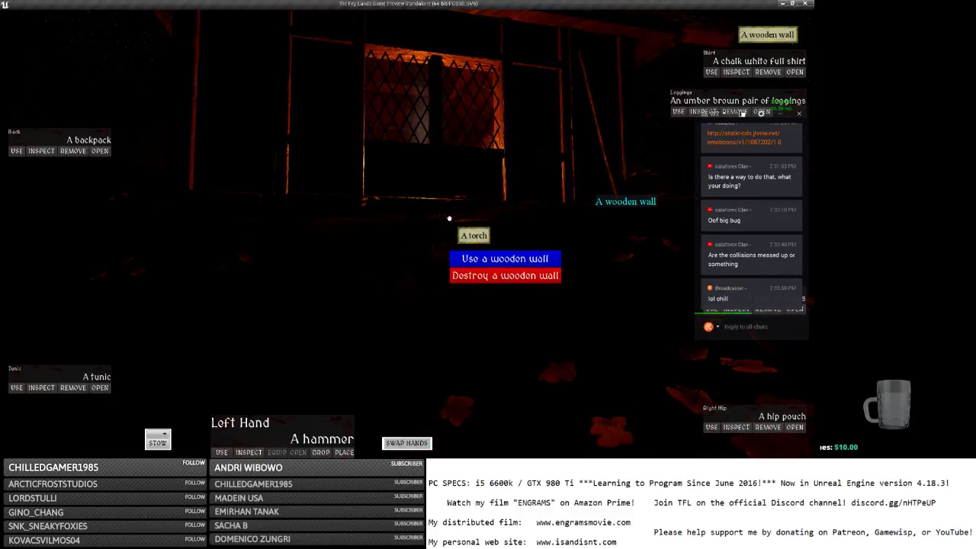
{"action": "right_click", "coordinate": [450, 220]}
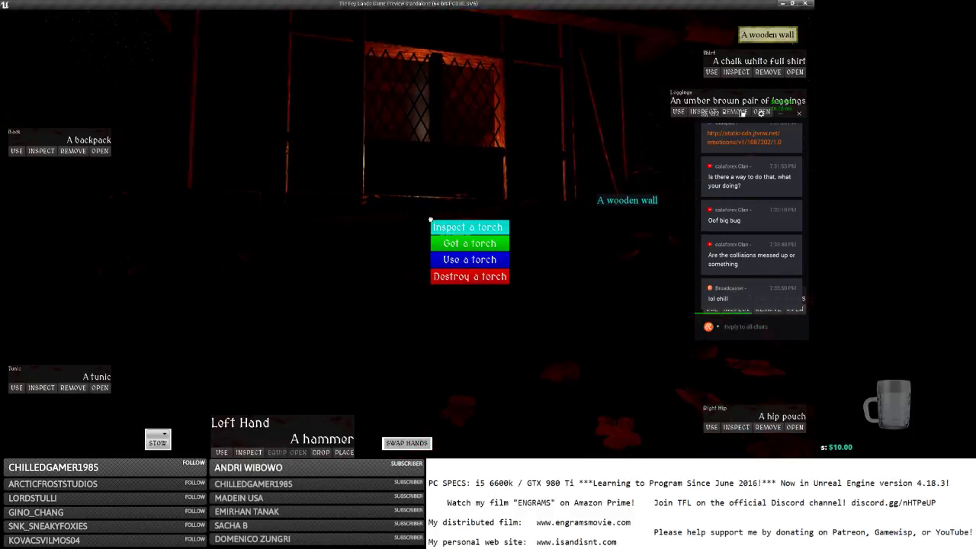
{"action": "left_click", "coordinate": [462, 245]}
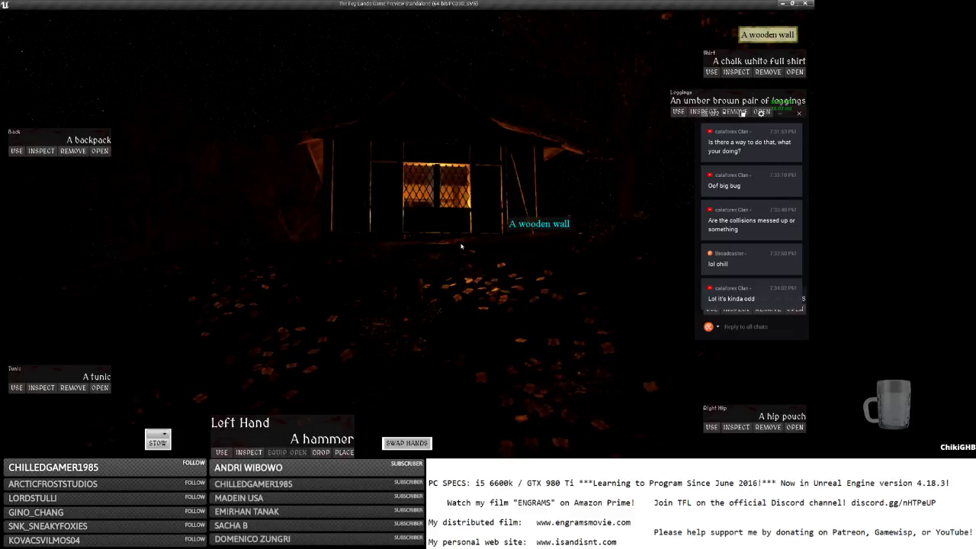
{"action": "key", "text": "w"}
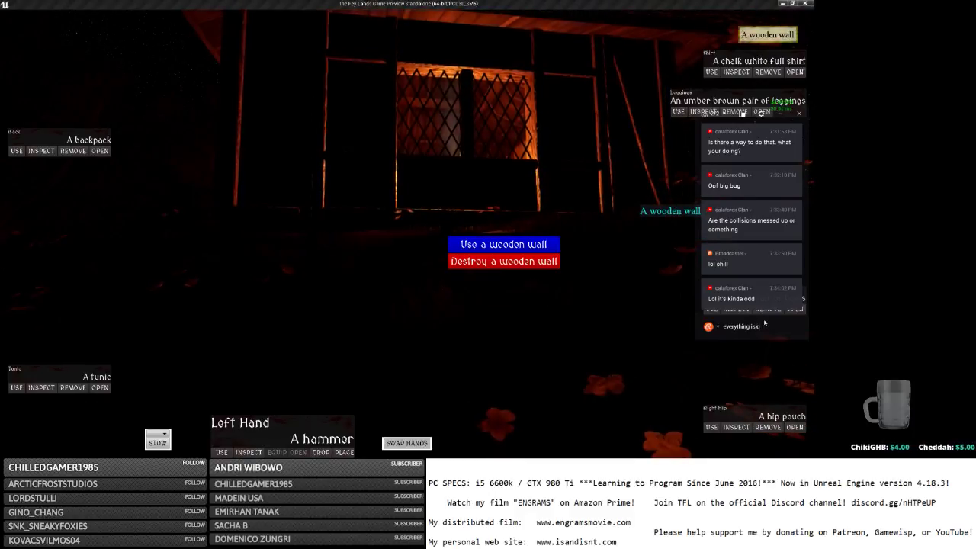
{"action": "key", "text": "Return"}
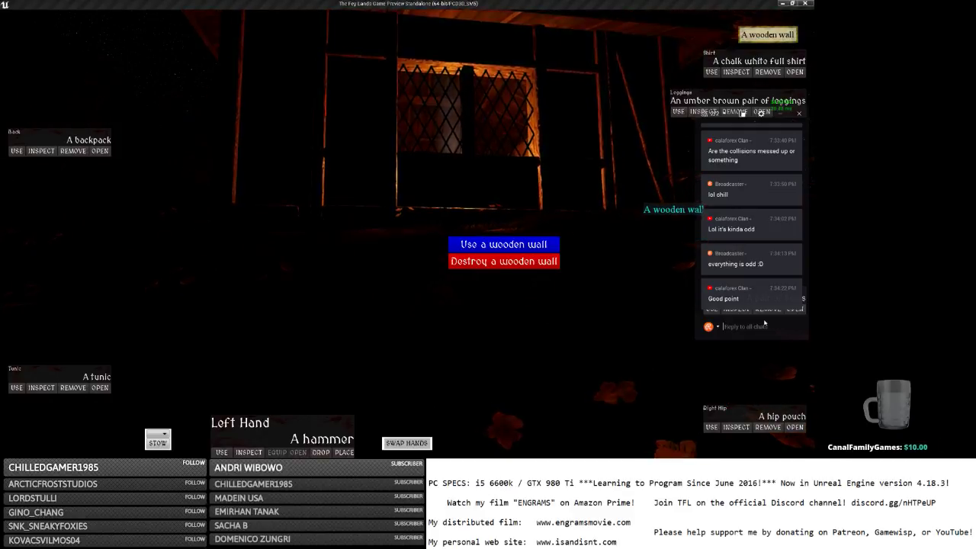
Right-click various spots around the torch and wooden wall to test their action menus.
{"action": "right_click", "coordinate": [468, 233]}
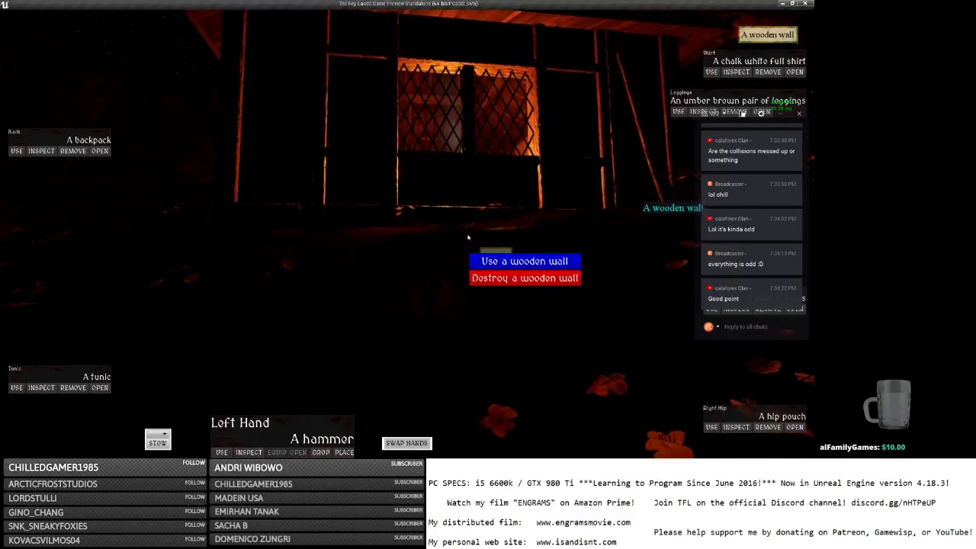
{"action": "right_click", "coordinate": [473, 211]}
{"action": "right_click", "coordinate": [473, 211]}
{"action": "right_click", "coordinate": [504, 194]}
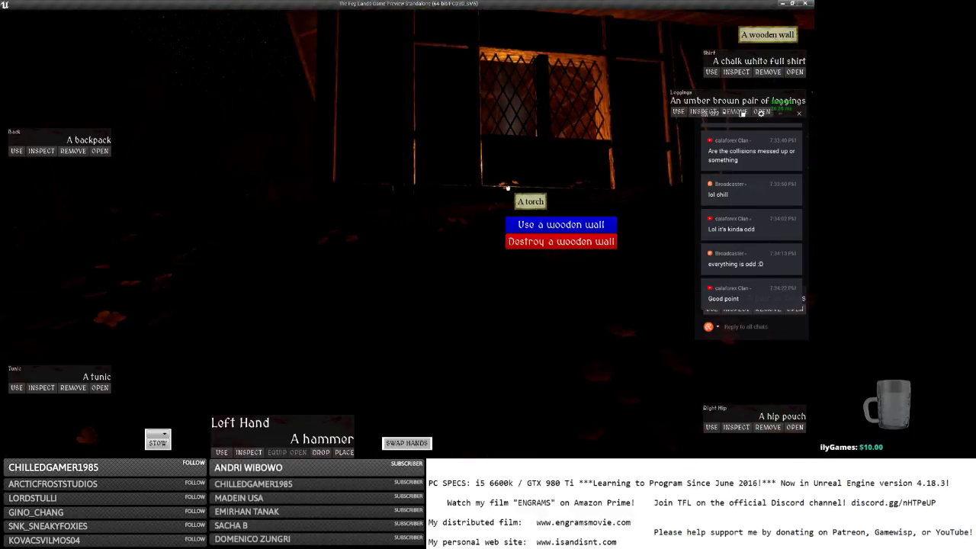
{"action": "right_click", "coordinate": [522, 201]}
{"action": "right_click", "coordinate": [480, 224]}
{"action": "key", "text": "w"}
{"action": "right_click", "coordinate": [455, 236]}
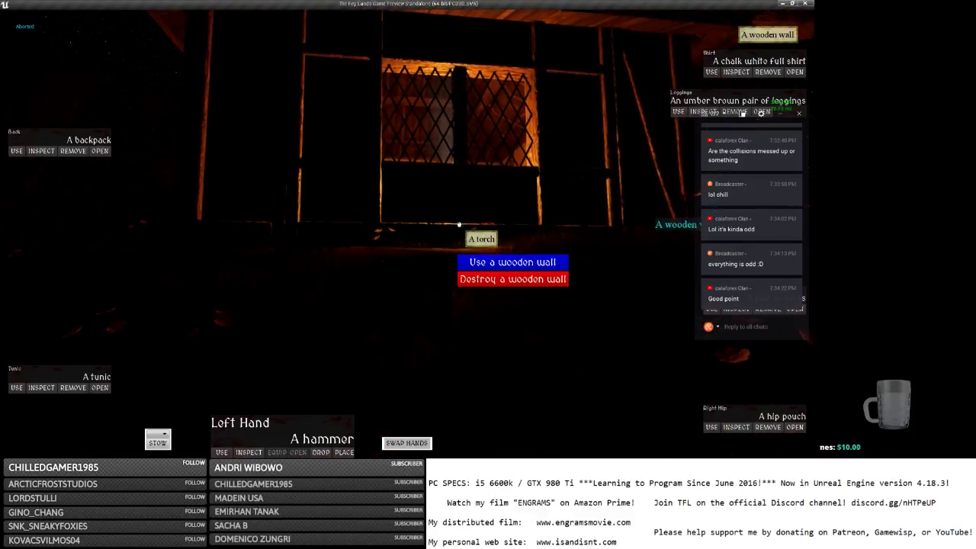
{"action": "right_click", "coordinate": [451, 263]}
{"action": "right_click", "coordinate": [424, 241]}
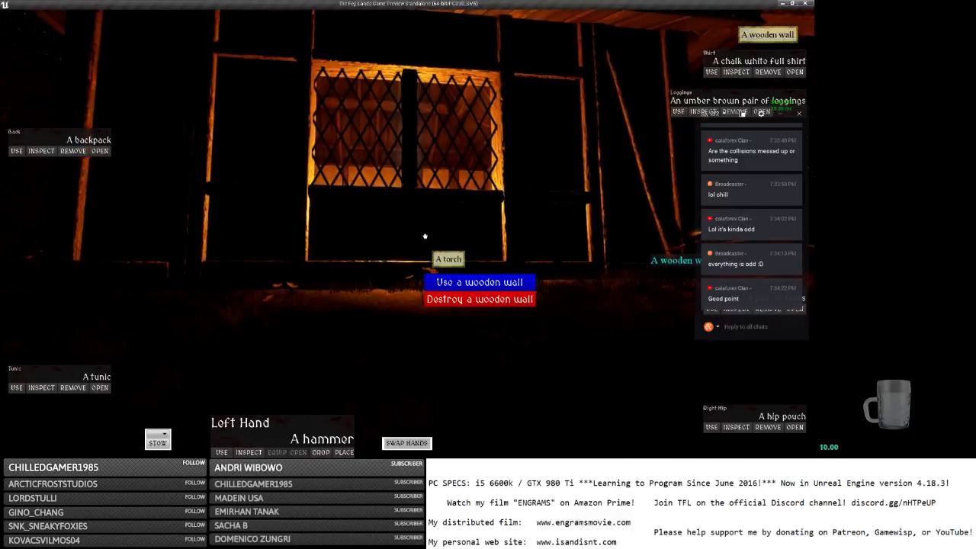
Reposition by the window, open the torch's menu and choose Use, then bring up the pause menu.
{"action": "key", "text": "s"}
{"action": "right_click", "coordinate": [435, 189]}
{"action": "right_click", "coordinate": [461, 178]}
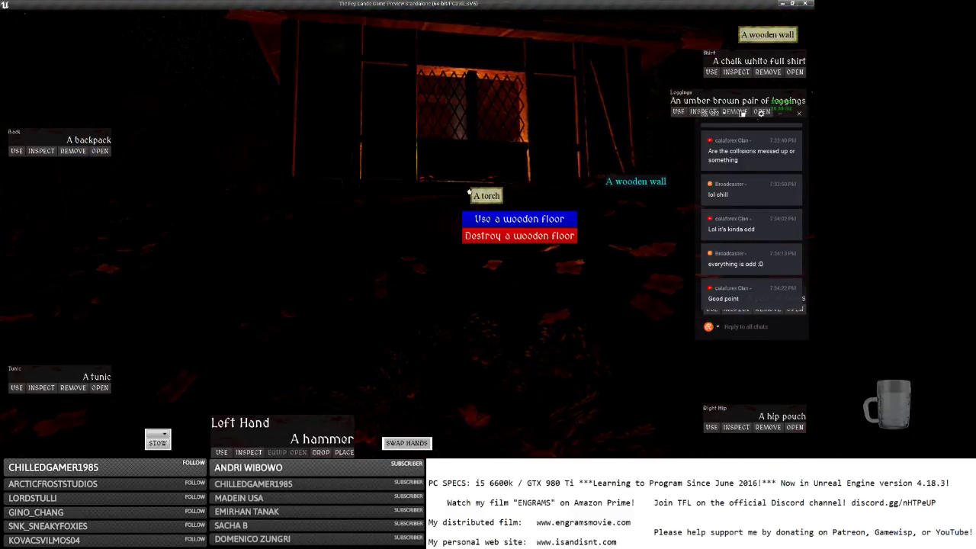
{"action": "key", "text": "w"}
{"action": "right_click", "coordinate": [519, 179]}
{"action": "right_click", "coordinate": [505, 180]}
{"action": "key", "text": "w"}
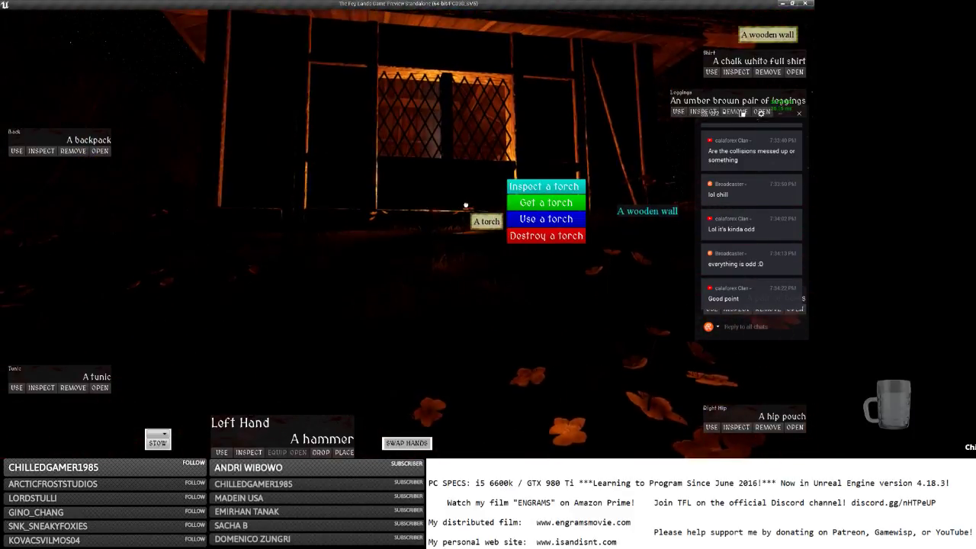
{"action": "key", "text": "w"}
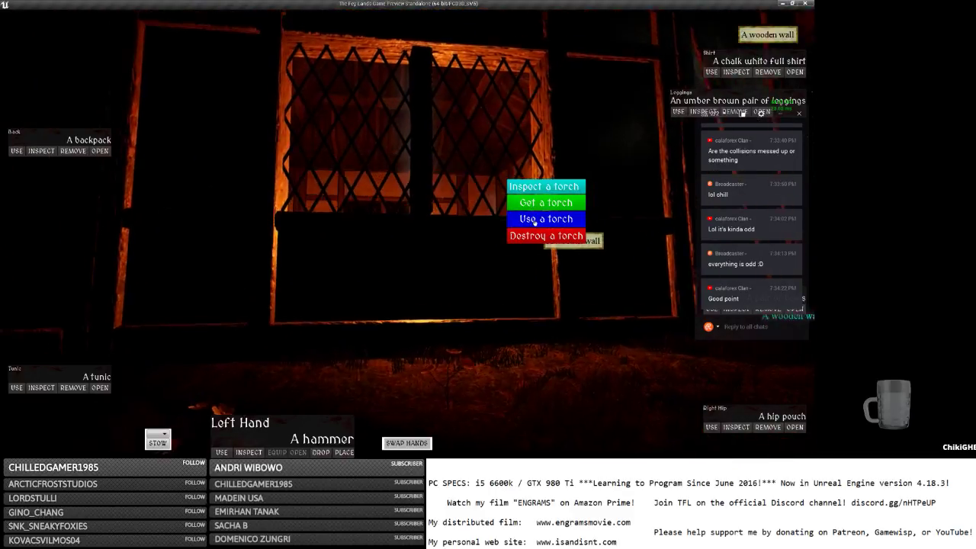
{"action": "key", "text": "s"}
{"action": "left_click", "coordinate": [536, 221]}
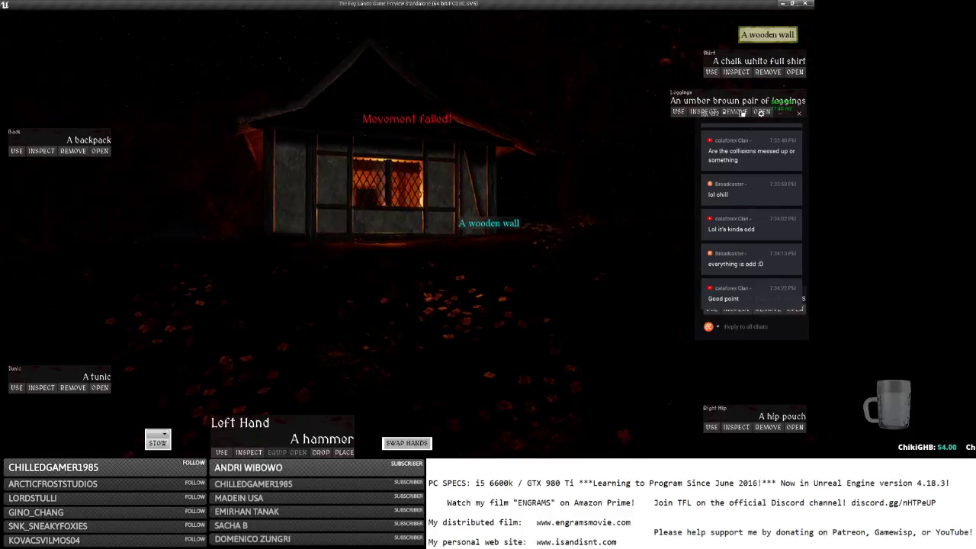
{"action": "key", "text": "Escape"}
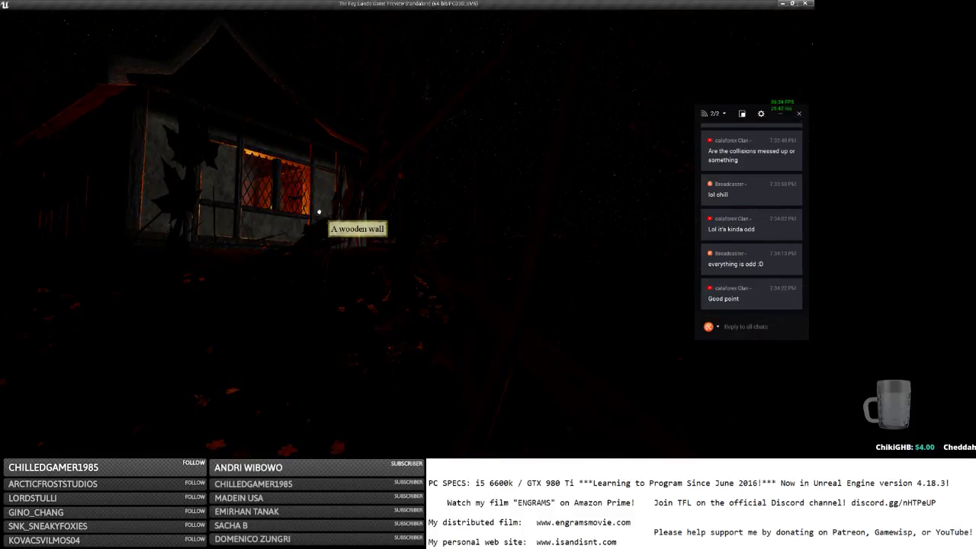
Save and Quit the game preview from its pause menu and return to the Unreal Editor.
{"action": "key", "text": "alt+Tab"}
{"action": "key", "text": "alt+shift+Tab"}
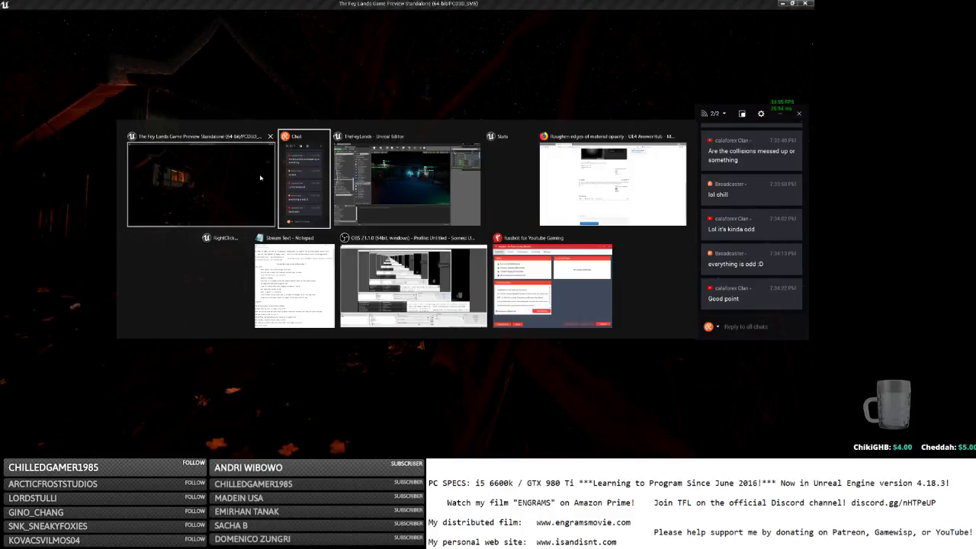
{"action": "key", "text": "Escape"}
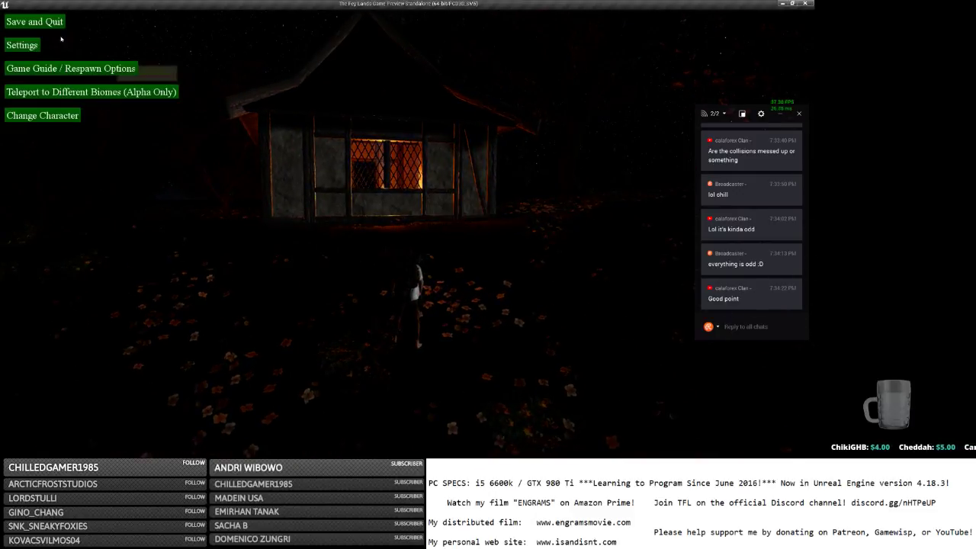
{"action": "left_click", "coordinate": [34, 21]}
{"action": "key", "text": "alt+Tab"}
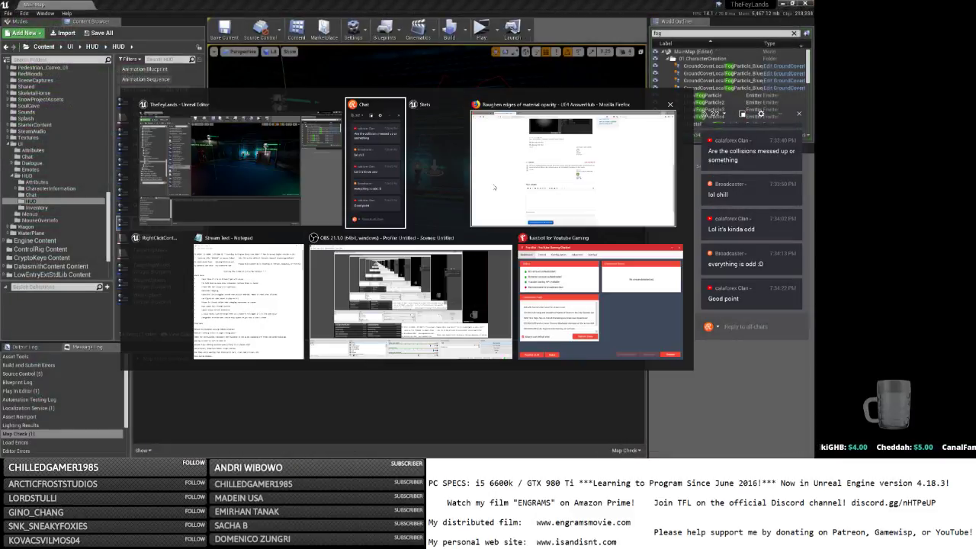
{"action": "key", "text": "alt+Tab"}
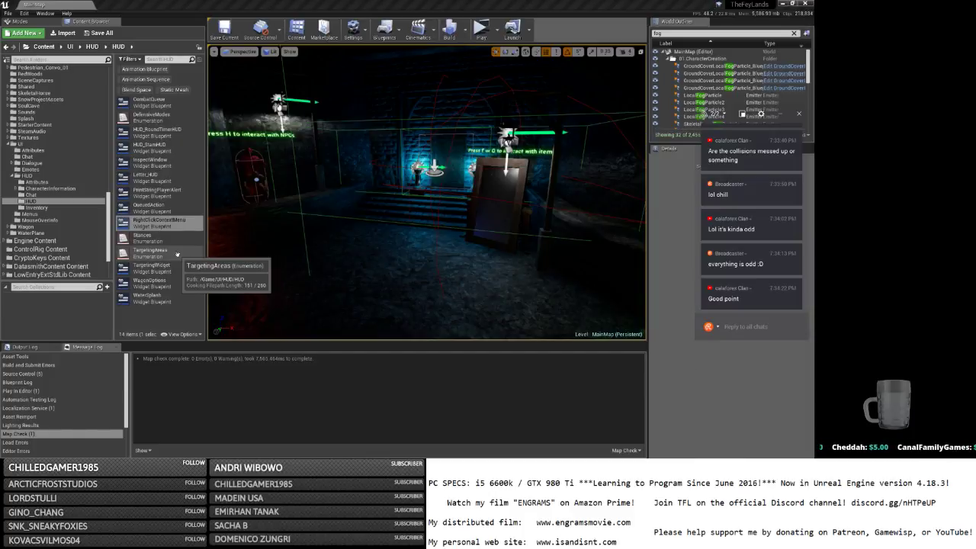
{"action": "key", "text": "alt+Tab"}
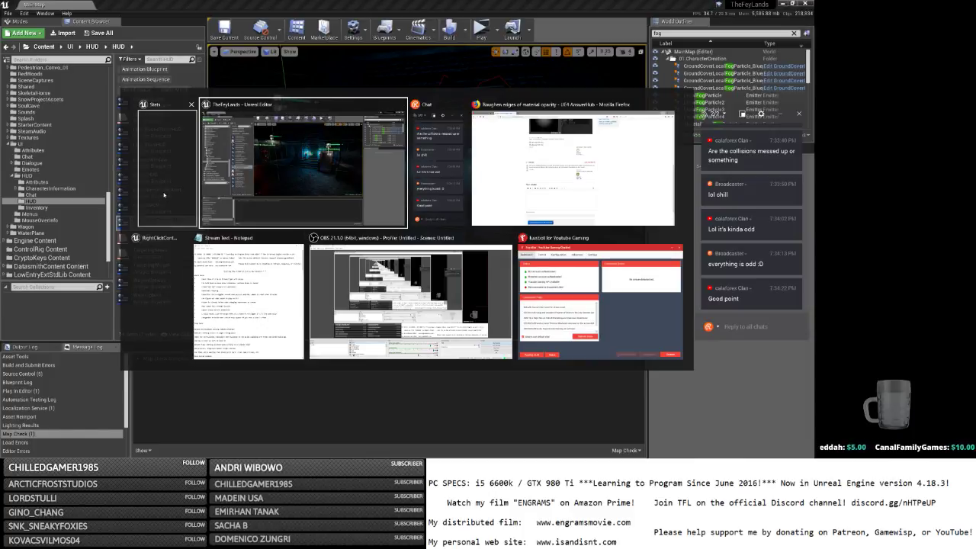
{"action": "key", "text": "alt+Tab"}
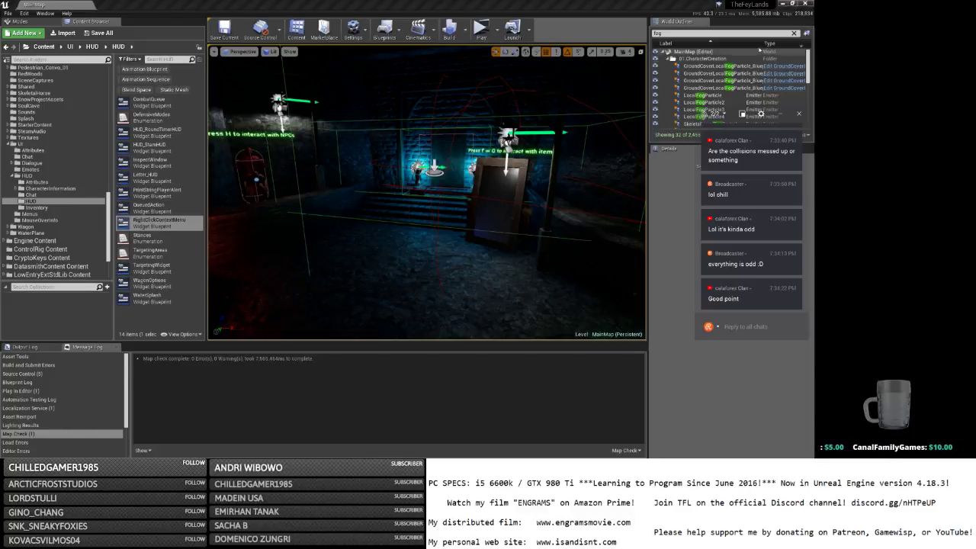
{"action": "key", "text": "alt+Tab"}
Bring up the RightClickContextMenu event graph and shift the left-hand nodes to make room.
{"action": "key", "text": "Tab"}
{"action": "key", "text": "Tab"}
{"action": "key", "text": "Tab"}
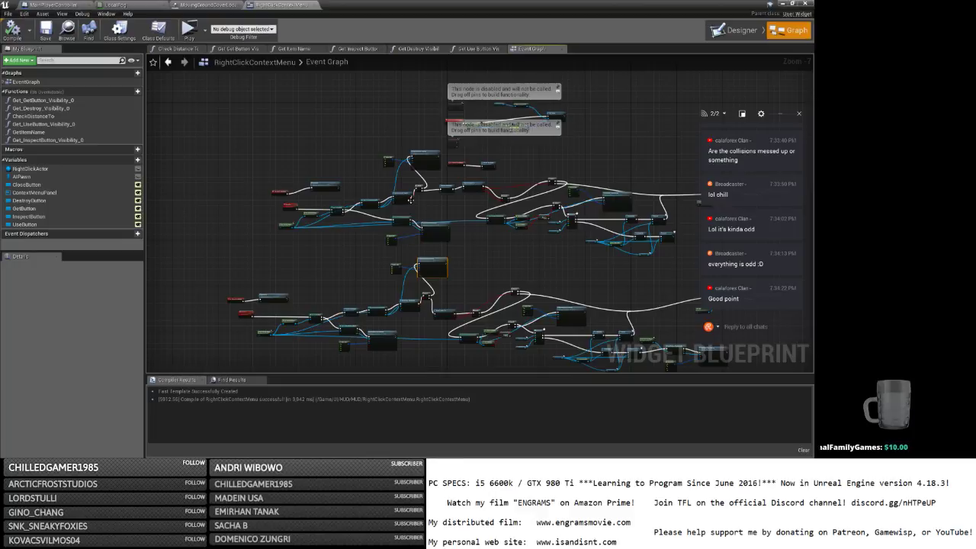
{"action": "scroll", "coordinate": [411, 200], "scroll_direction": "up", "scroll_amount": 5}
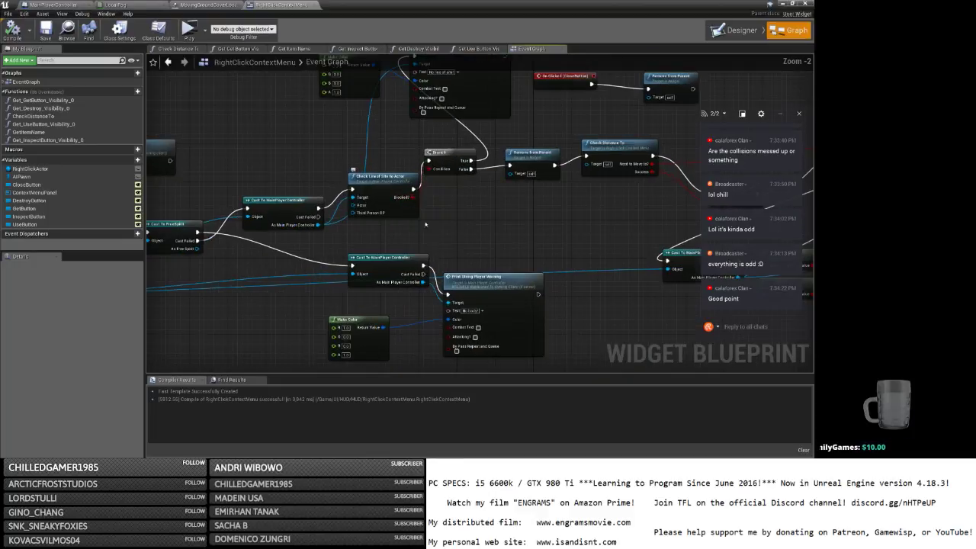
{"action": "left_click_drag", "start_coordinate": [379, 192], "coordinate": [373, 182]}
{"action": "right_click_drag", "start_coordinate": [355, 197], "coordinate": [458, 160]}
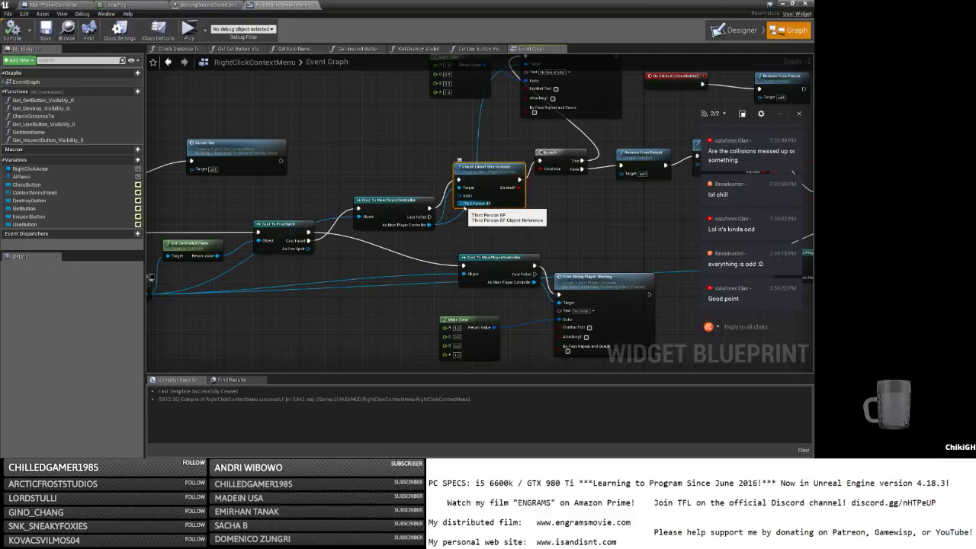
{"action": "right_click_drag", "start_coordinate": [390, 174], "coordinate": [490, 158]}
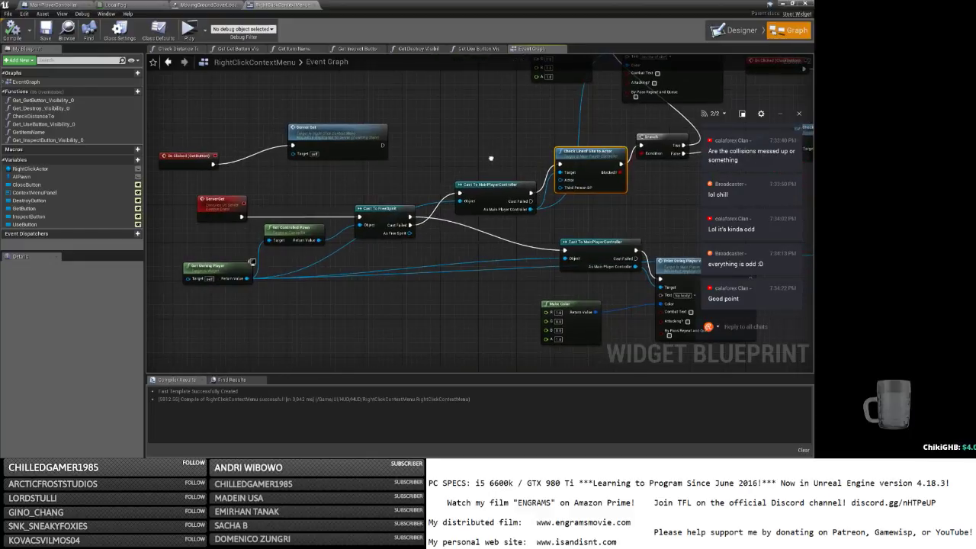
{"action": "left_click_drag", "start_coordinate": [319, 240], "coordinate": [428, 268]}
{"action": "left_click", "coordinate": [394, 282]}
{"action": "left_click_drag", "start_coordinate": [483, 293], "coordinate": [201, 191]}
{"action": "left_click_drag", "start_coordinate": [472, 195], "coordinate": [303, 196]}
Add a Get Controlled Pawn or Rider node wired to Third Person BP and the exec chain.
{"action": "left_click_drag", "start_coordinate": [364, 210], "coordinate": [405, 211]}
{"action": "type", "text": "get rider"}
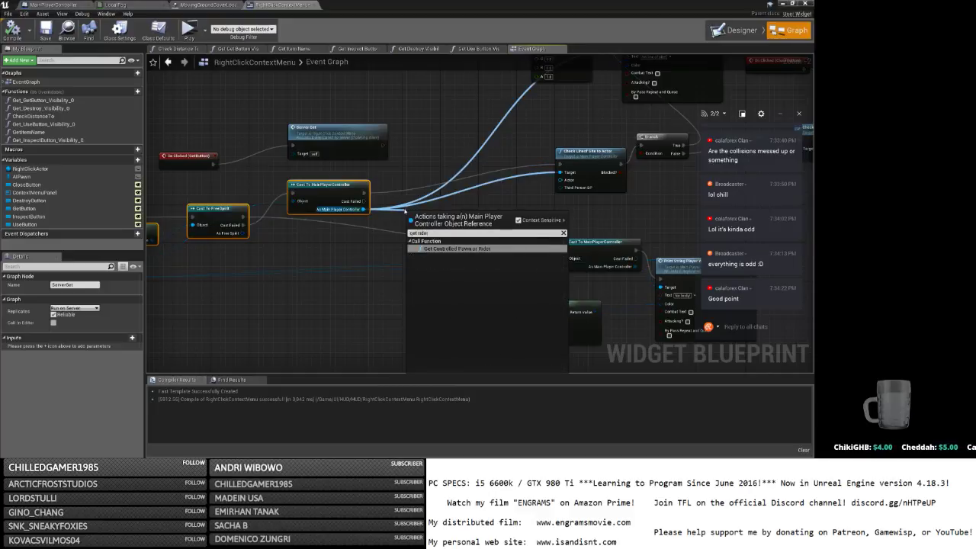
{"action": "key", "text": "Return"}
{"action": "left_click_drag", "start_coordinate": [473, 234], "coordinate": [564, 188]}
{"action": "left_click_drag", "start_coordinate": [437, 218], "coordinate": [447, 195]}
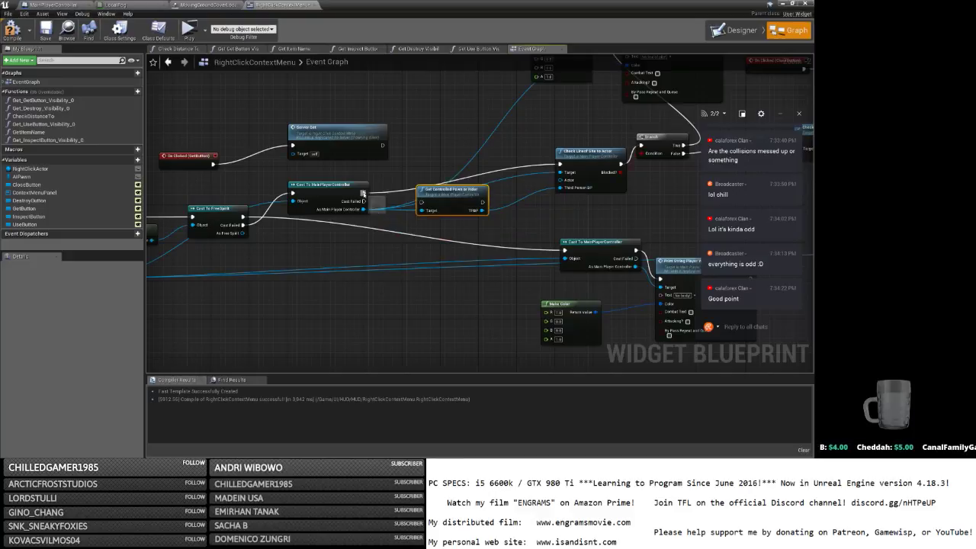
{"action": "left_click_drag", "start_coordinate": [363, 193], "coordinate": [424, 204]}
{"action": "left_click_drag", "start_coordinate": [483, 202], "coordinate": [465, 177]}
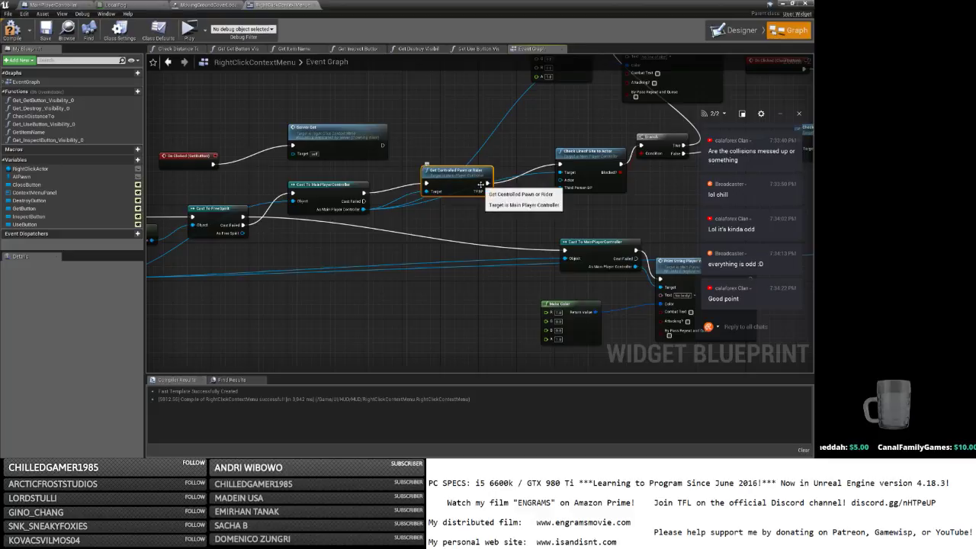
{"action": "left_click_drag", "start_coordinate": [577, 159], "coordinate": [572, 159]}
{"action": "key", "text": "alt+Tab"}
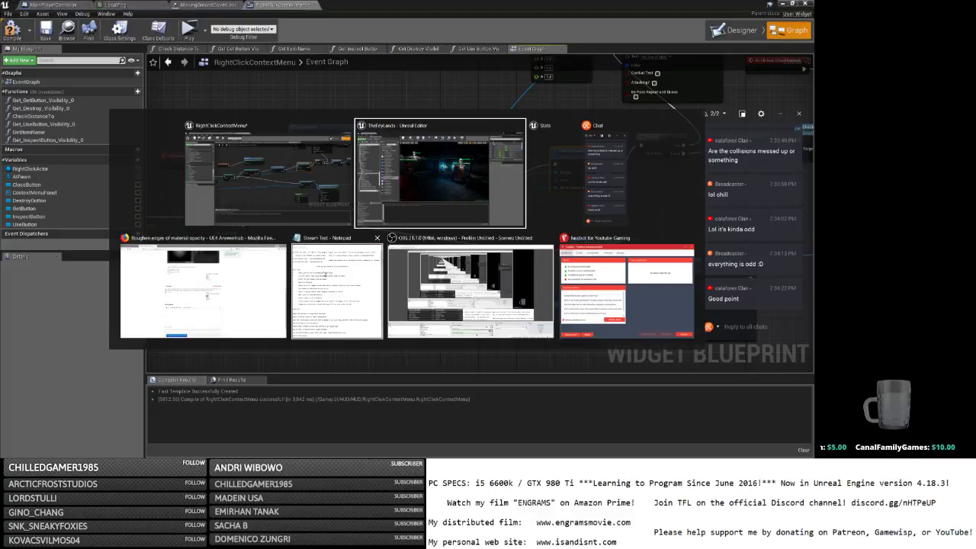
Replace 'interact/get with mouse' with 'combat' so the to-do reads 'Check line of site on combat'.
{"action": "key", "text": "alt+f"}
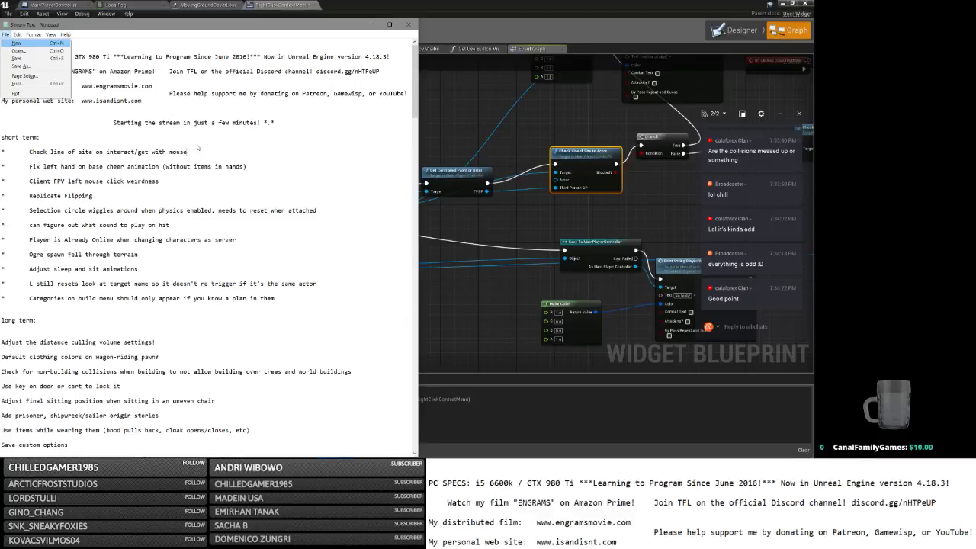
{"action": "key", "text": "Escape"}
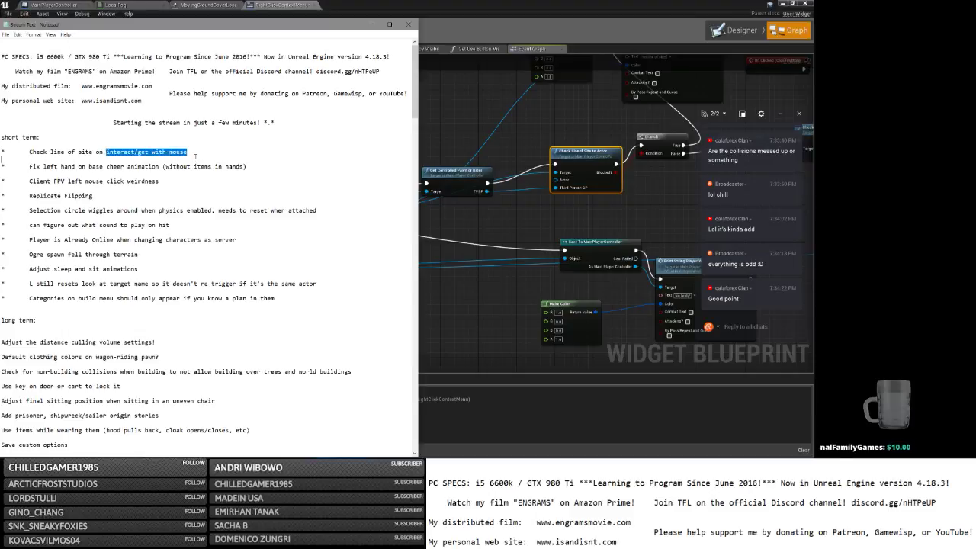
{"action": "left_click_drag", "start_coordinate": [188, 152], "coordinate": [106, 152]}
{"action": "type", "text": "comba"}
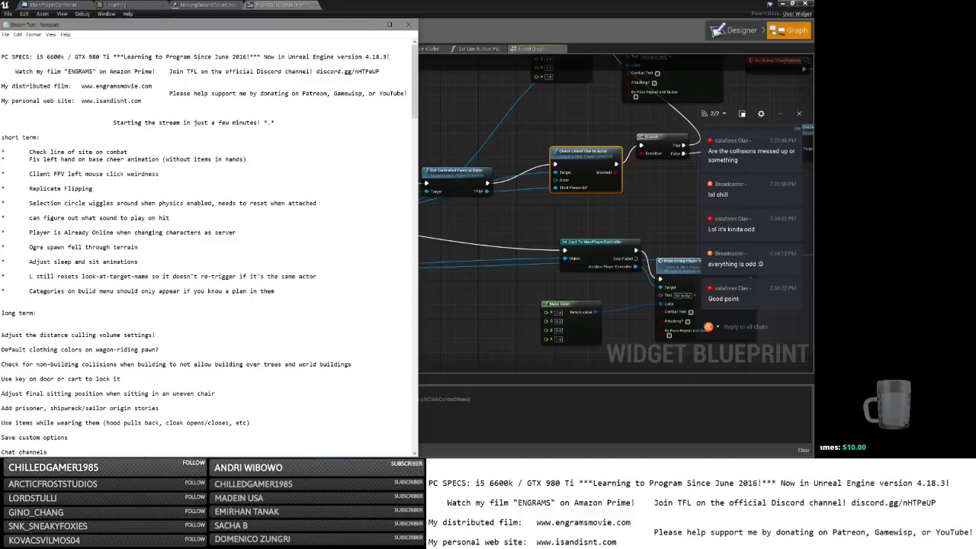
{"action": "type", "text": "t"}
{"action": "key", "text": "Return"}
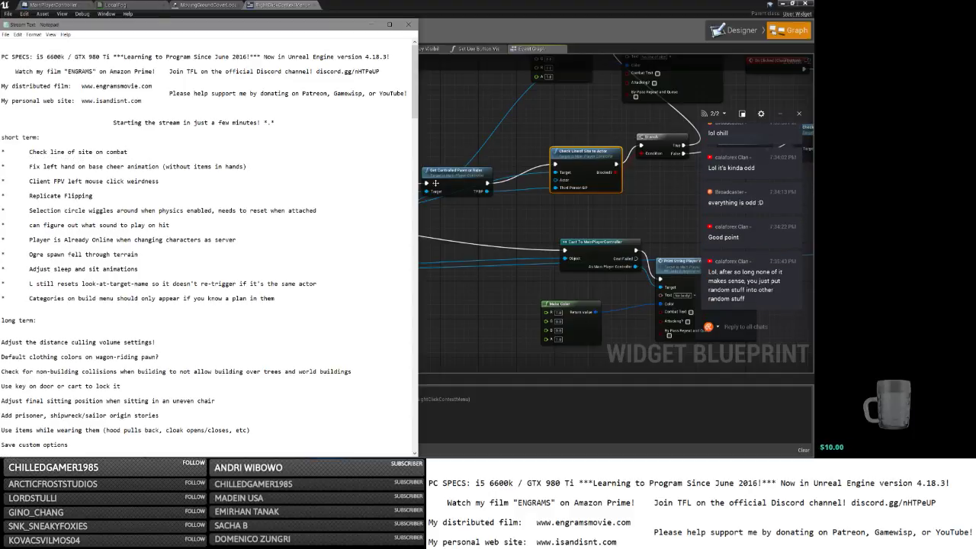
{"action": "key", "text": "alt+Tab"}
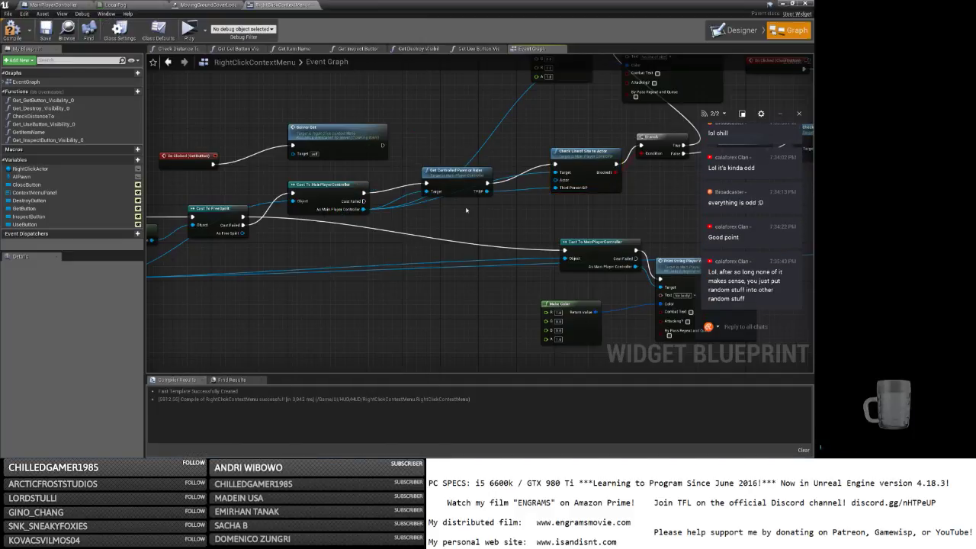
{"action": "left_click", "coordinate": [725, 327]}
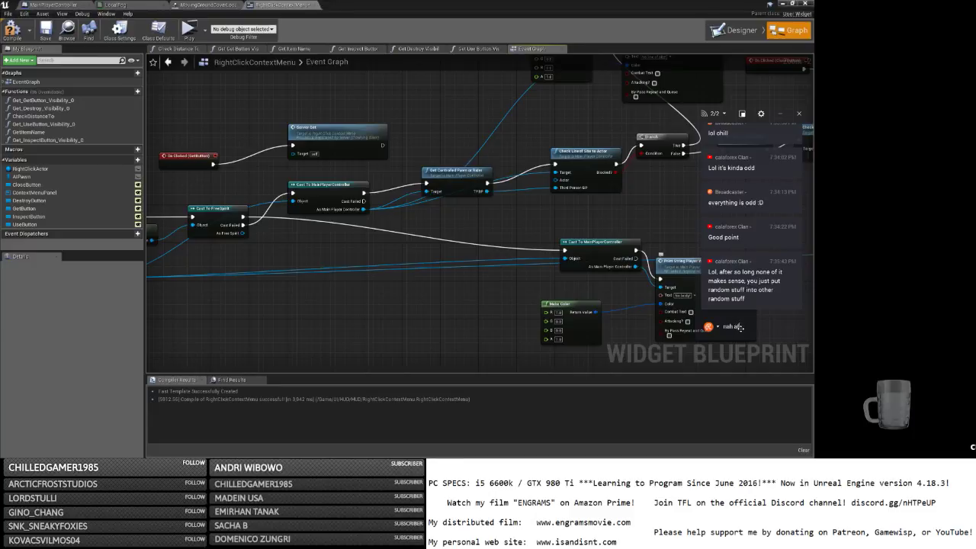
Send four chat replies about learning by experimenting, ending with one about remembering stuff.
{"action": "type", "text": "nah after long enough it makes sense"}
{"action": "key", "text": "Return"}
{"action": "type", "text": "you just"}
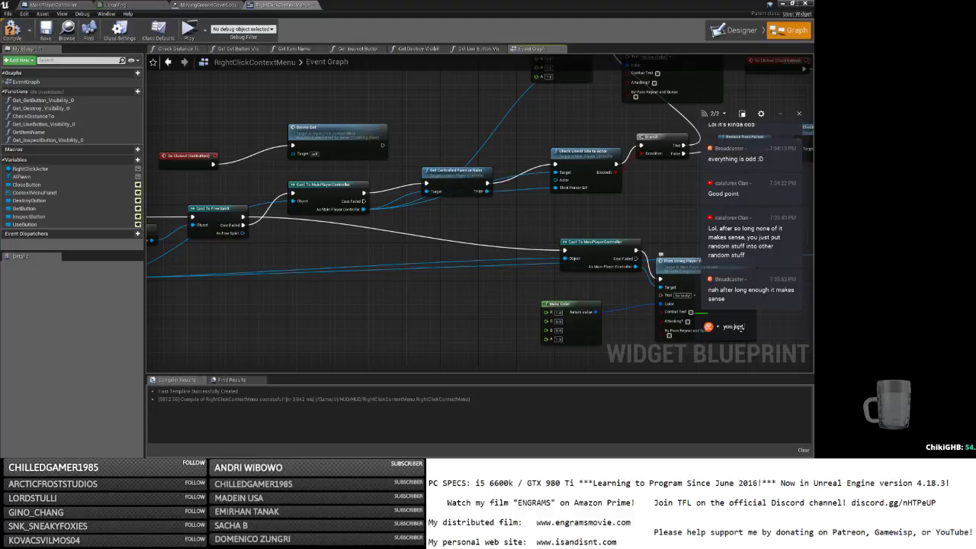
{"action": "type", "text": " have to be the one doing"}
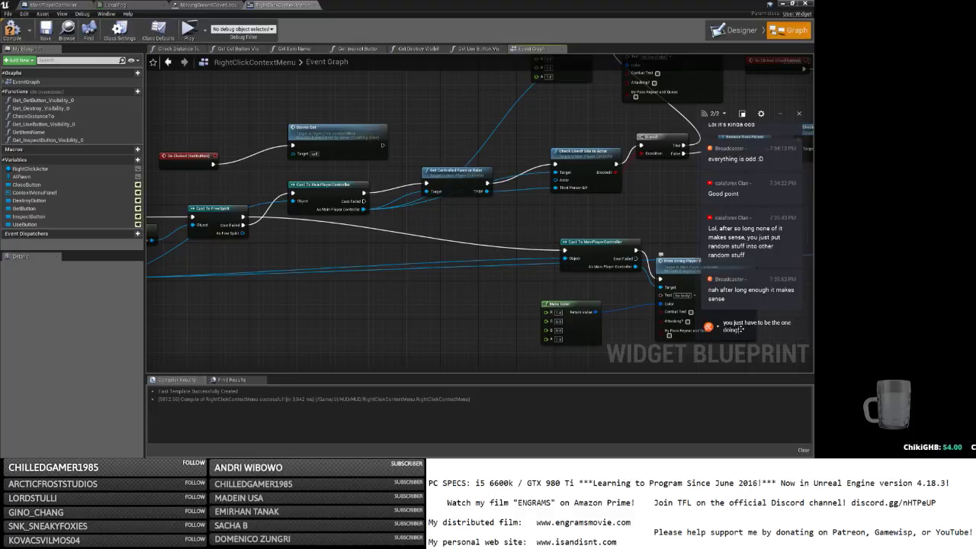
{"action": "type", "text": " it :)"}
{"action": "key", "text": "Return"}
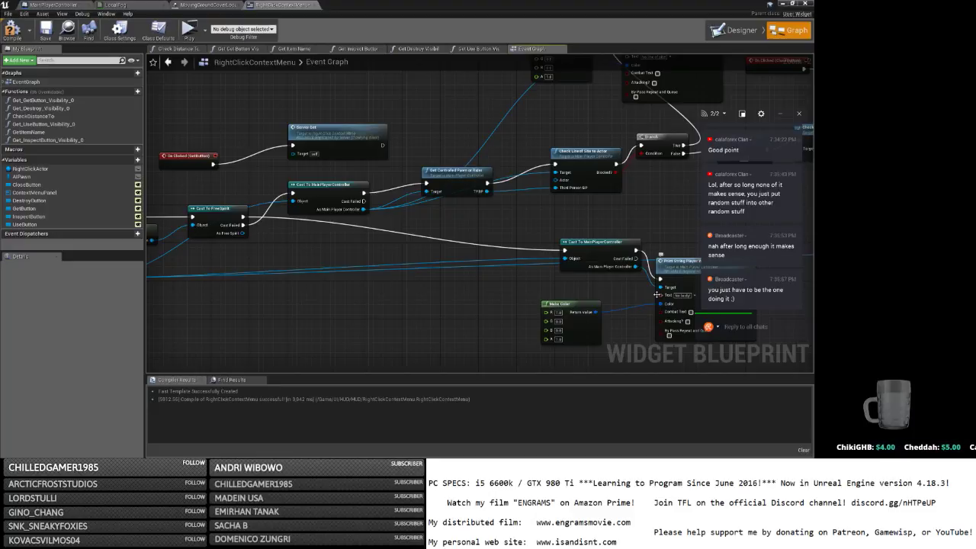
{"action": "type", "text": "I"}
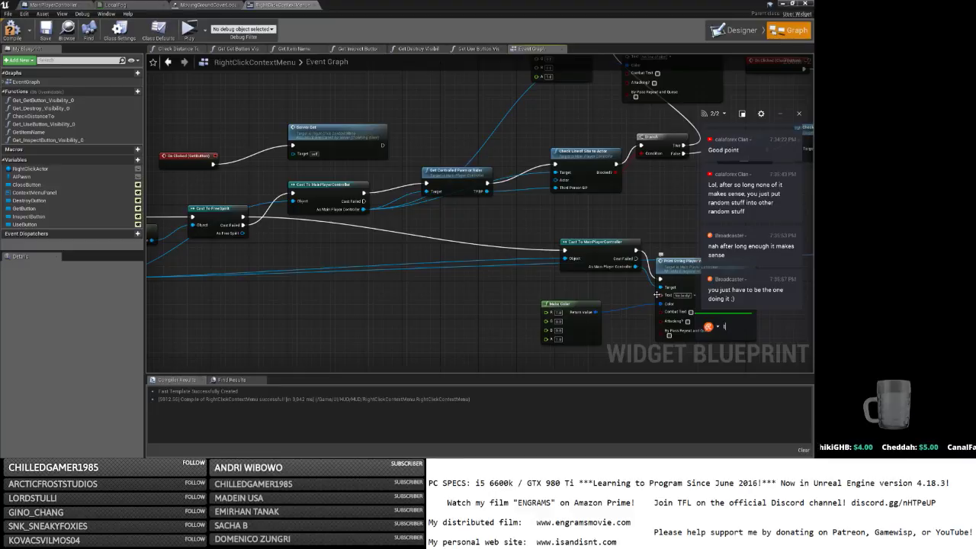
{"action": "type", "text": "he random stuff into ra"}
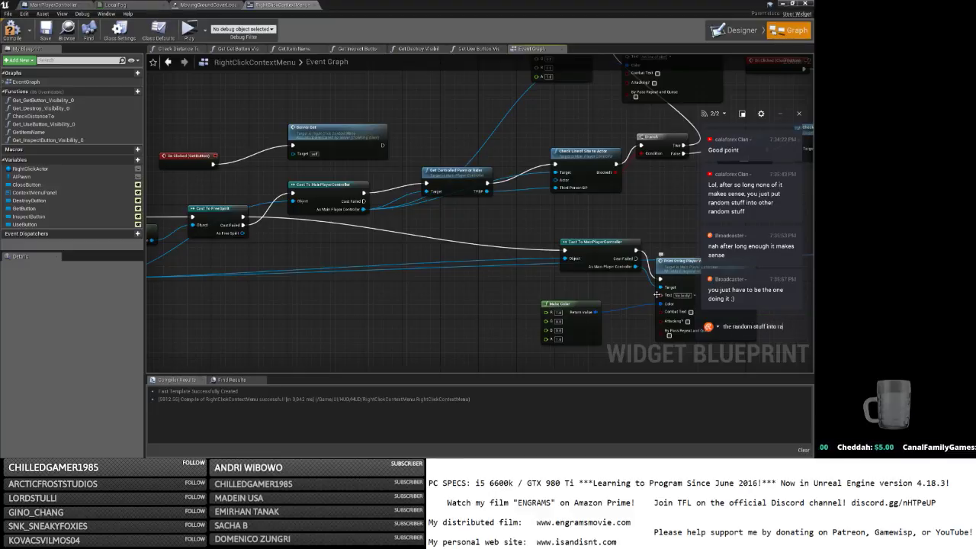
{"action": "type", "text": "ndom stuff is how you"}
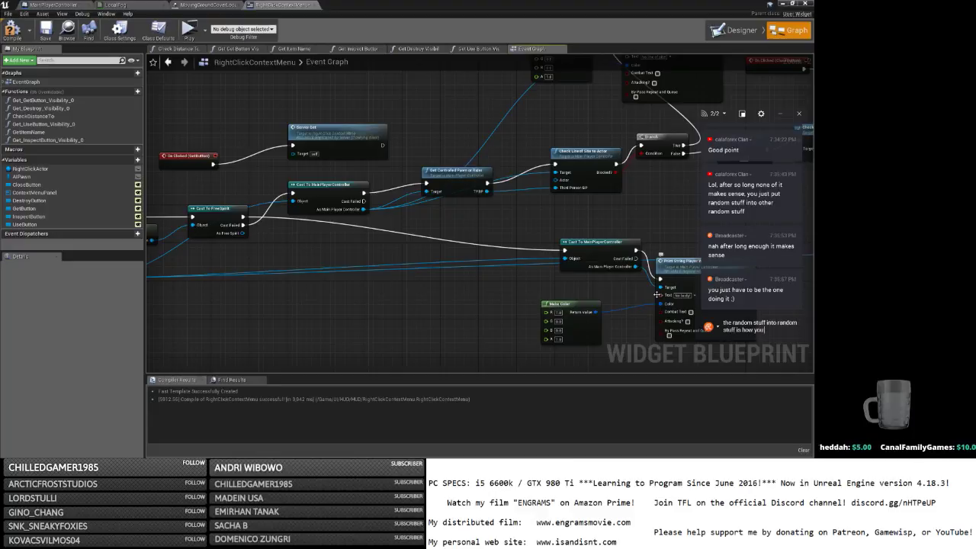
{"action": "type", "text": " find out what works"}
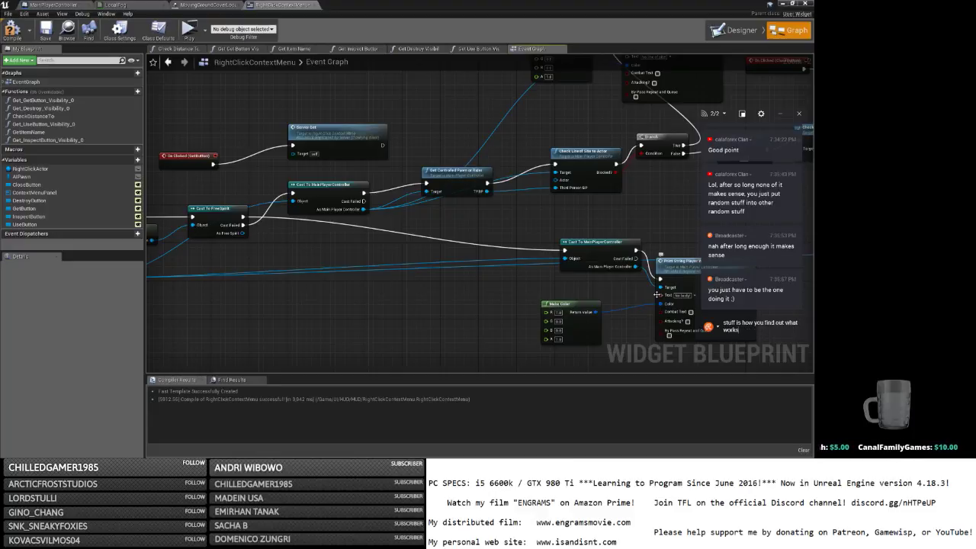
{"action": "key", "text": "Return"}
{"action": "type", "text": "but you have to r"}
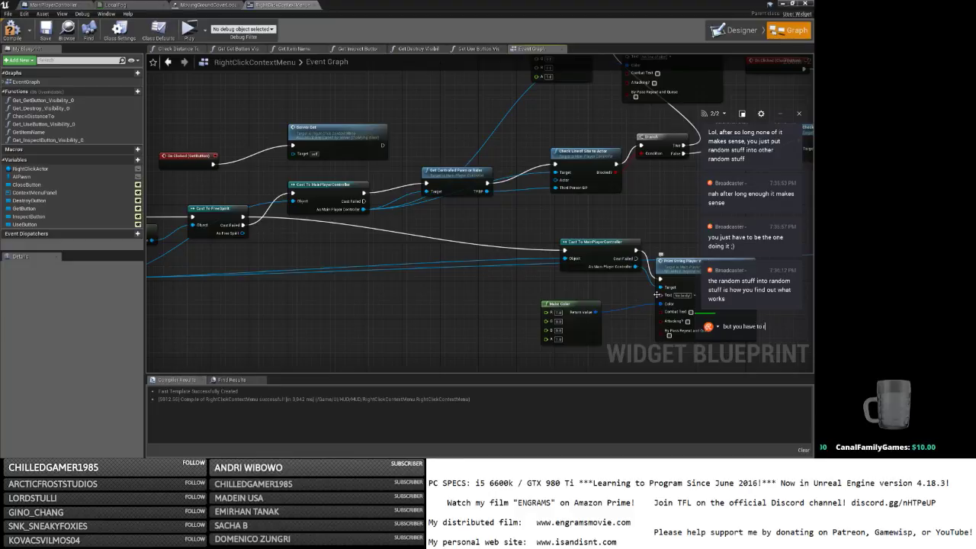
{"action": "type", "text": "ff"}
{"action": "key", "text": "Return"}
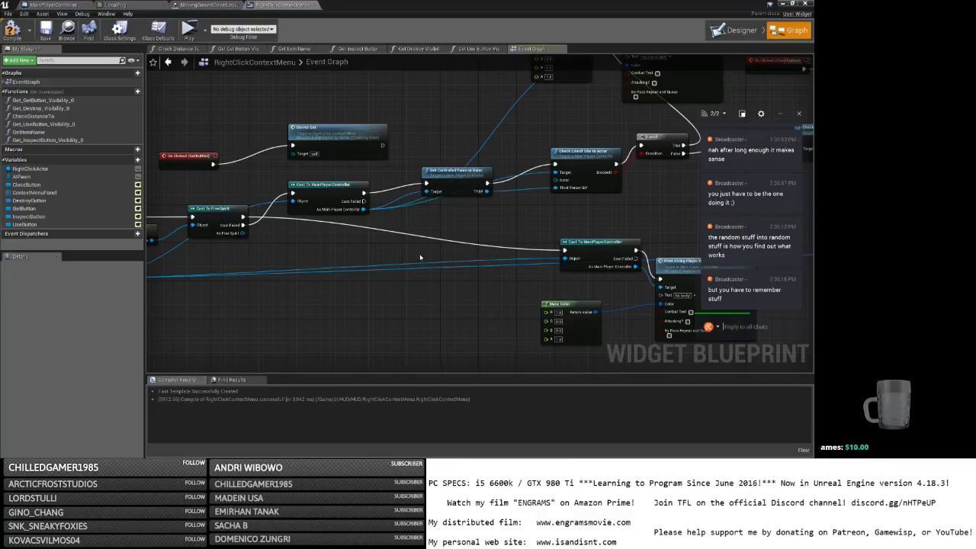
Tidy the nodes and wire a RightClickActor getter into Check Line of Sight's Actor input.
{"action": "right_click_drag", "start_coordinate": [420, 258], "coordinate": [361, 299]}
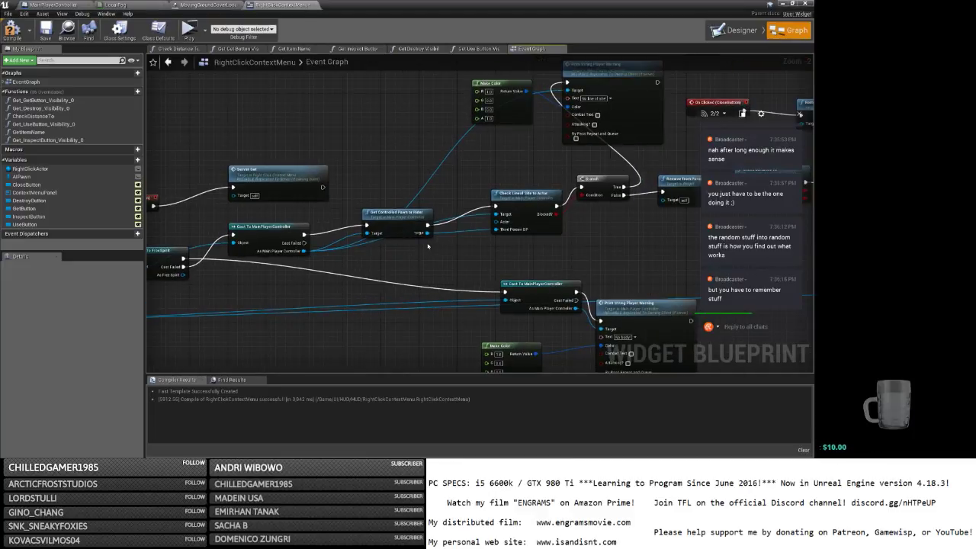
{"action": "left_click_drag", "start_coordinate": [396, 223], "coordinate": [387, 208]}
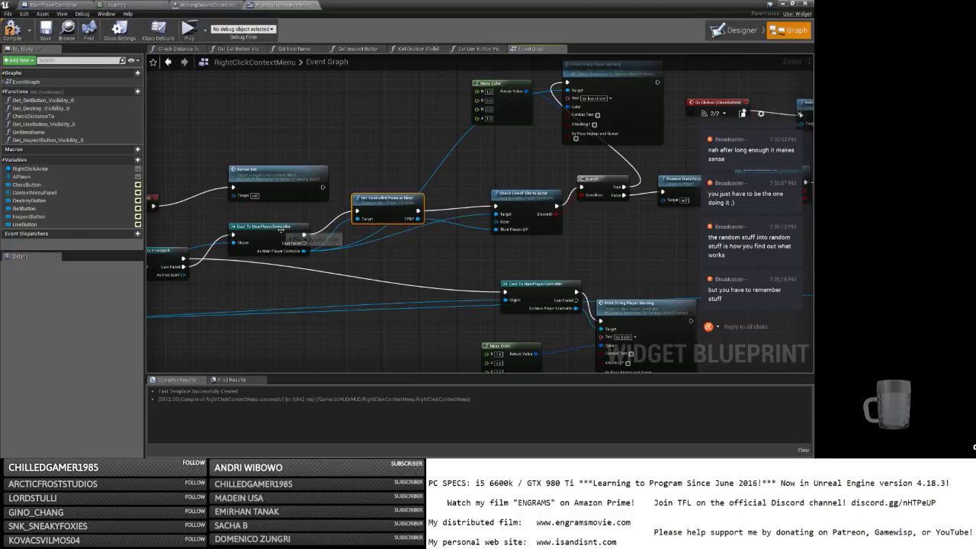
{"action": "left_click_drag", "start_coordinate": [277, 227], "coordinate": [296, 228]}
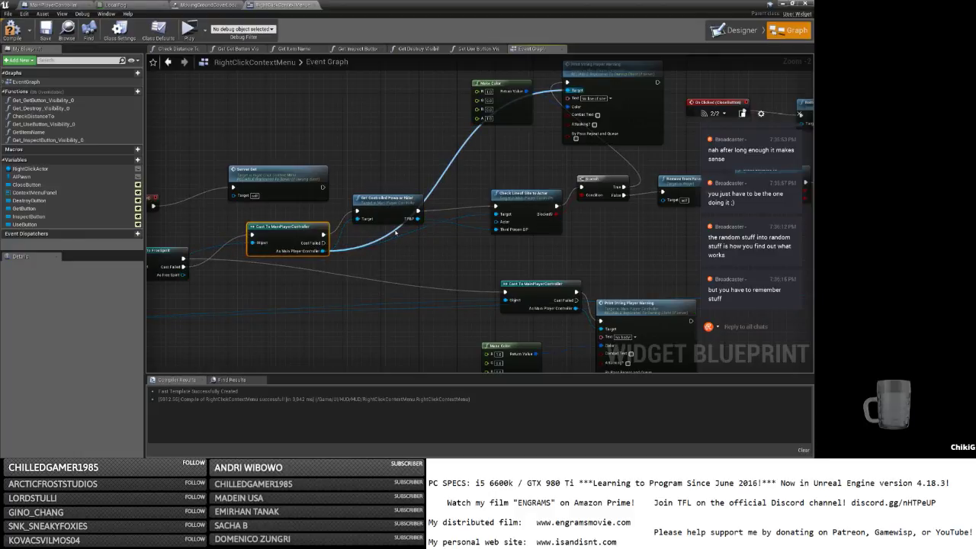
{"action": "right_click_drag", "start_coordinate": [395, 232], "coordinate": [428, 205]}
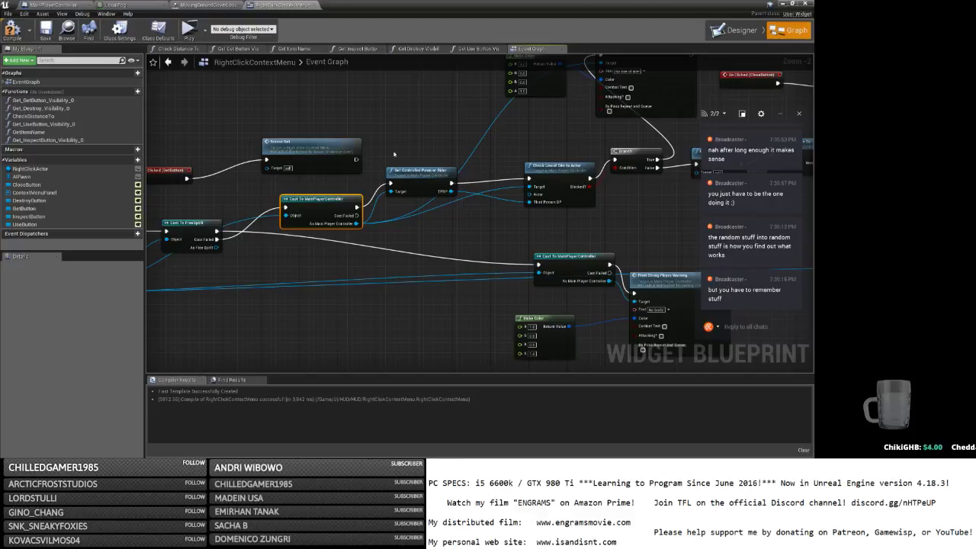
{"action": "right_click_drag", "start_coordinate": [394, 154], "coordinate": [202, 209]}
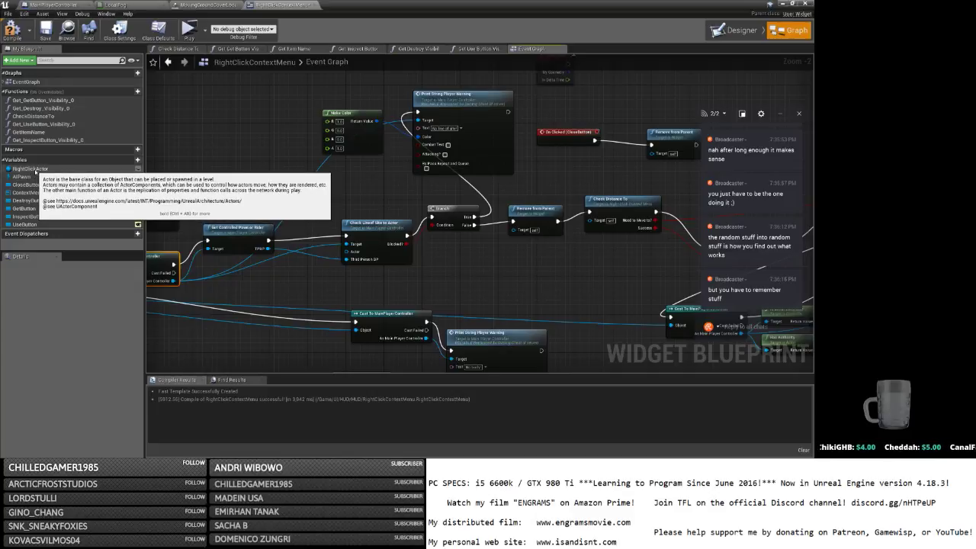
{"action": "left_click_drag", "start_coordinate": [34, 172], "coordinate": [346, 253]}
{"action": "left_click", "coordinate": [245, 242]}
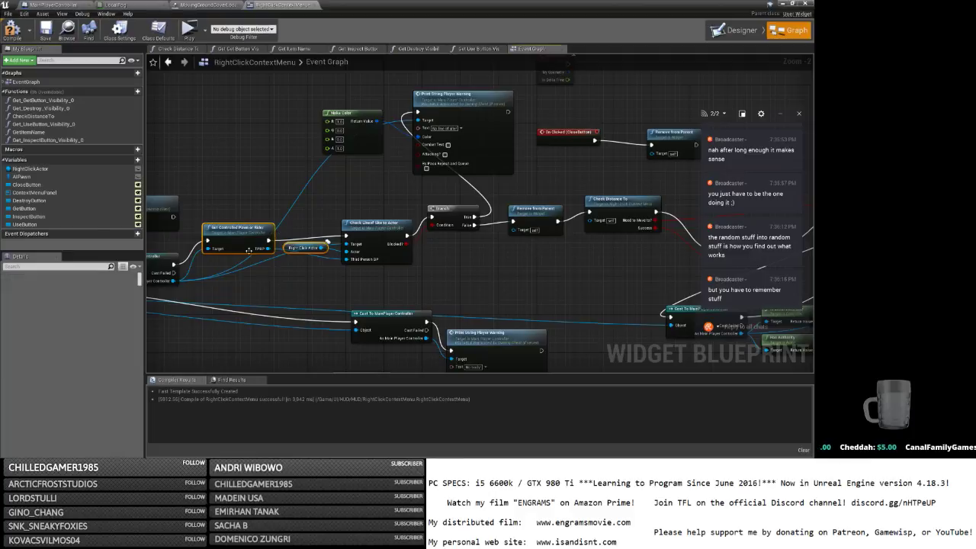
{"action": "right_click_drag", "start_coordinate": [264, 279], "coordinate": [404, 120]}
Paste the pawn and RightClickActor copies into the next section and move Remove From Parent beside Check Distance To.
{"action": "right_click_drag", "start_coordinate": [398, 246], "coordinate": [364, 72]}
{"action": "right_click_drag", "start_coordinate": [373, 192], "coordinate": [380, 126]}
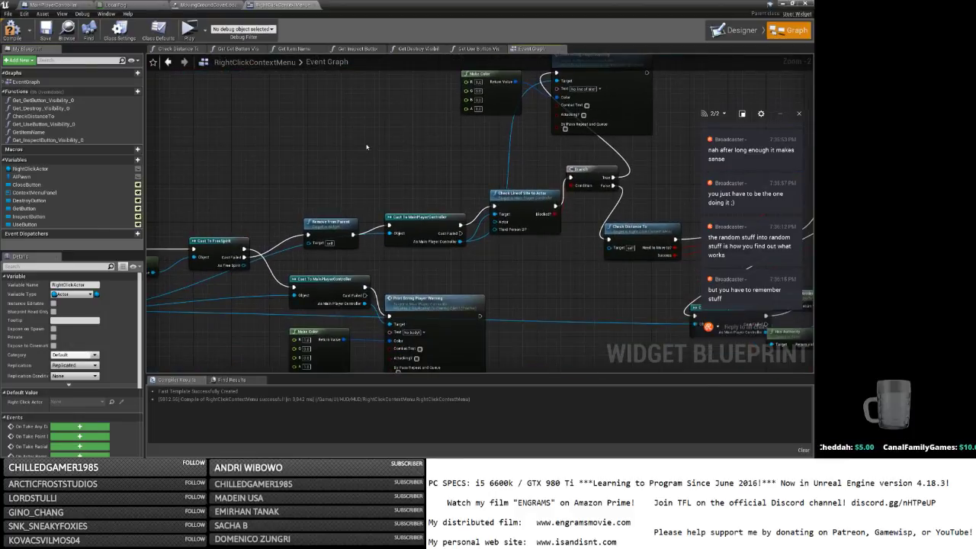
{"action": "key", "text": "ctrl+v"}
{"action": "right_click_drag", "start_coordinate": [451, 155], "coordinate": [522, 103]}
{"action": "mouse_move", "coordinate": [402, 148]}
{"action": "left_mouse_down"}
{"action": "mouse_move", "coordinate": [305, 208]}
{"action": "mouse_move", "coordinate": [227, 228]}
{"action": "left_mouse_up"}
{"action": "left_click", "coordinate": [379, 211]}
{"action": "right_click_drag", "start_coordinate": [380, 211], "coordinate": [277, 204]}
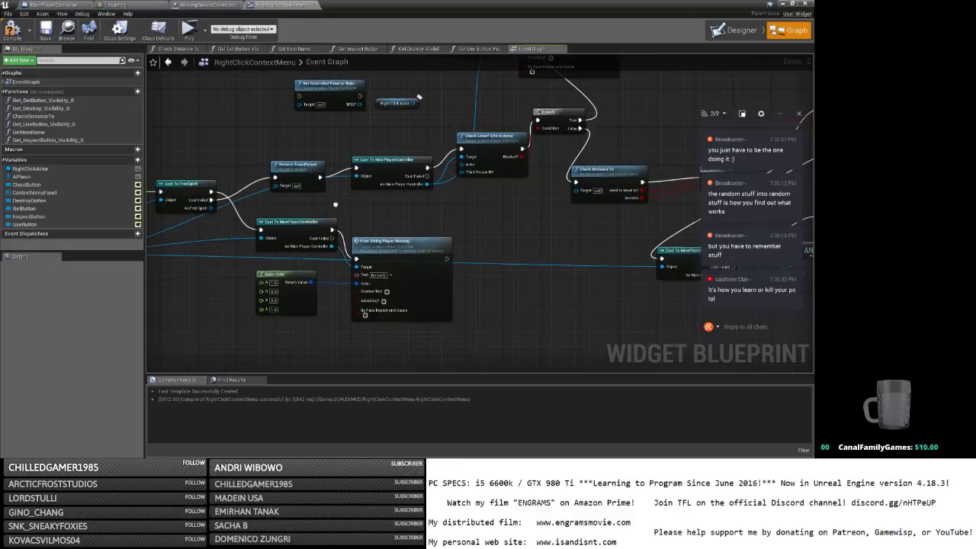
{"action": "left_click_drag", "start_coordinate": [282, 181], "coordinate": [538, 208]}
{"action": "left_click_drag", "start_coordinate": [587, 173], "coordinate": [645, 173]}
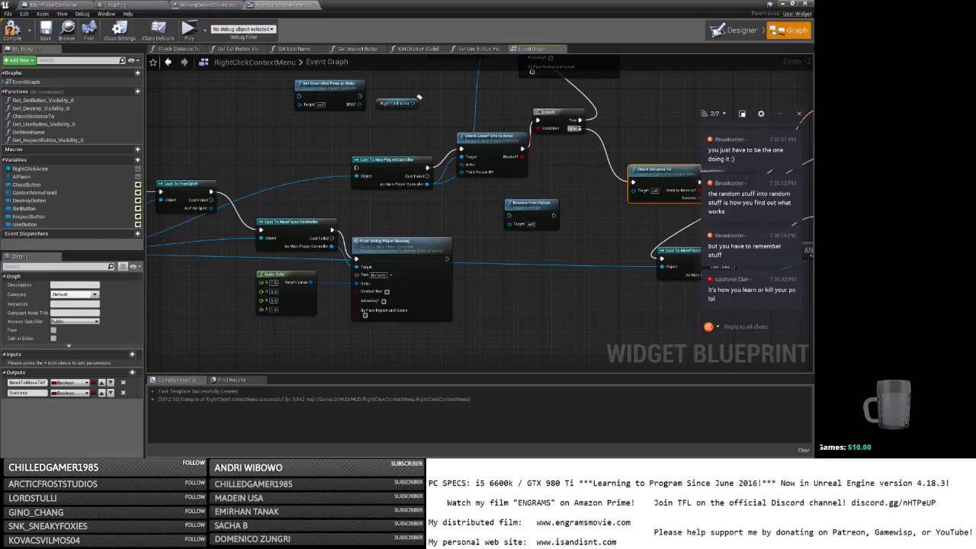
Route the Branch's False output into Remove From Parent and wire RightClickActor into Check Line of Sight's Actor input.
{"action": "left_click_drag", "start_coordinate": [580, 128], "coordinate": [633, 182]}
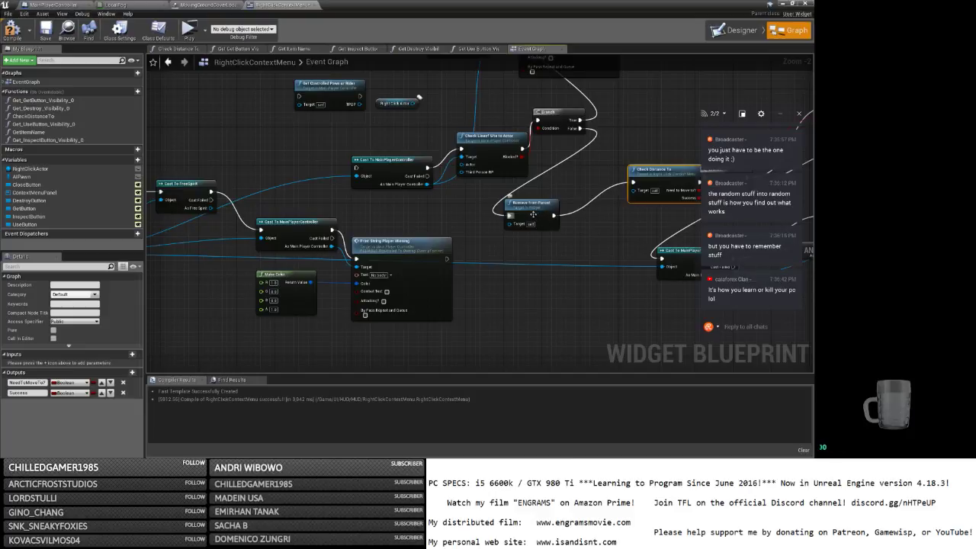
{"action": "left_click_drag", "start_coordinate": [534, 214], "coordinate": [379, 122]}
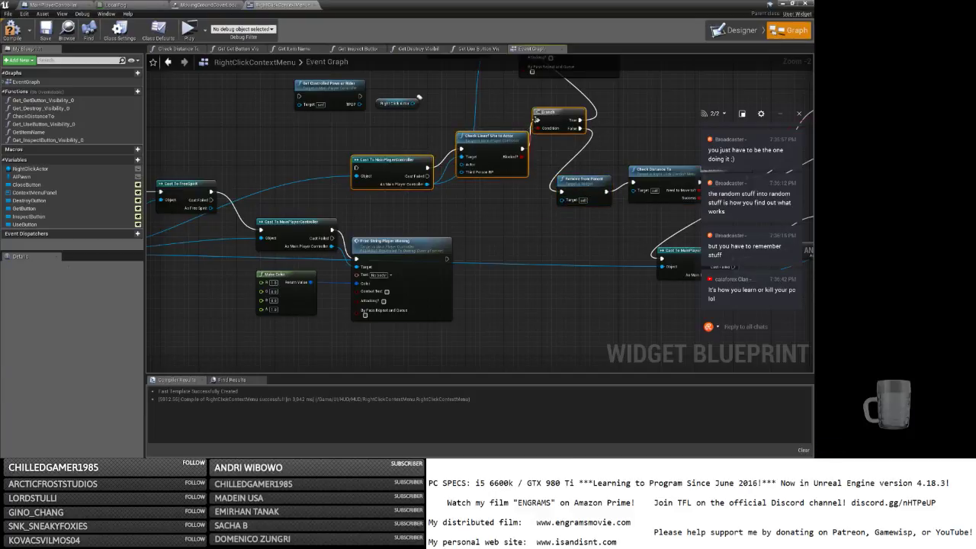
{"action": "left_click_drag", "start_coordinate": [478, 150], "coordinate": [417, 150]}
{"action": "right_click_drag", "start_coordinate": [416, 150], "coordinate": [510, 156]}
{"action": "left_click_drag", "start_coordinate": [381, 80], "coordinate": [533, 133]}
{"action": "left_click_drag", "start_coordinate": [452, 115], "coordinate": [493, 170]}
{"action": "left_click", "coordinate": [379, 147]}
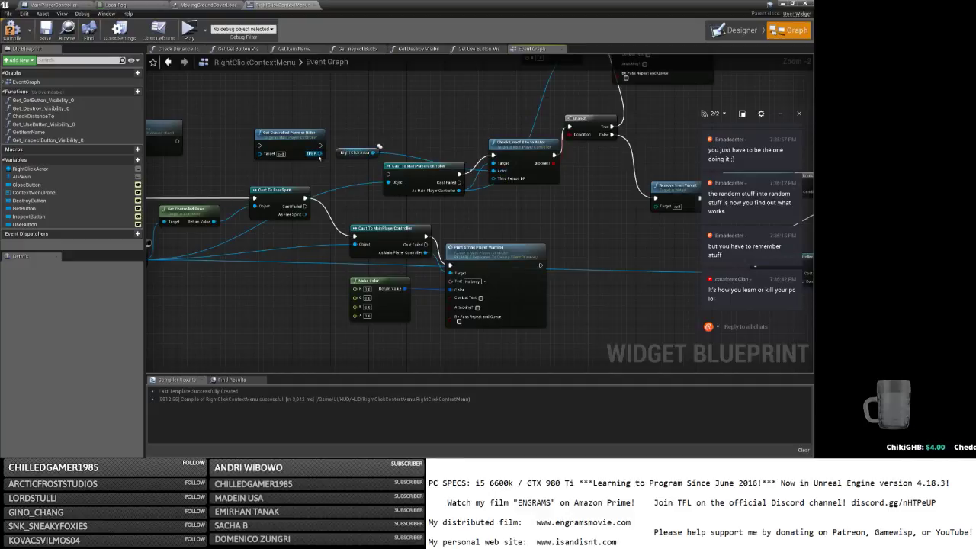
Line up the player controller cast, Get Controlled Pawn or Rider, Check Line of Sight and Branch nodes.
{"action": "left_click_drag", "start_coordinate": [431, 175], "coordinate": [378, 186]}
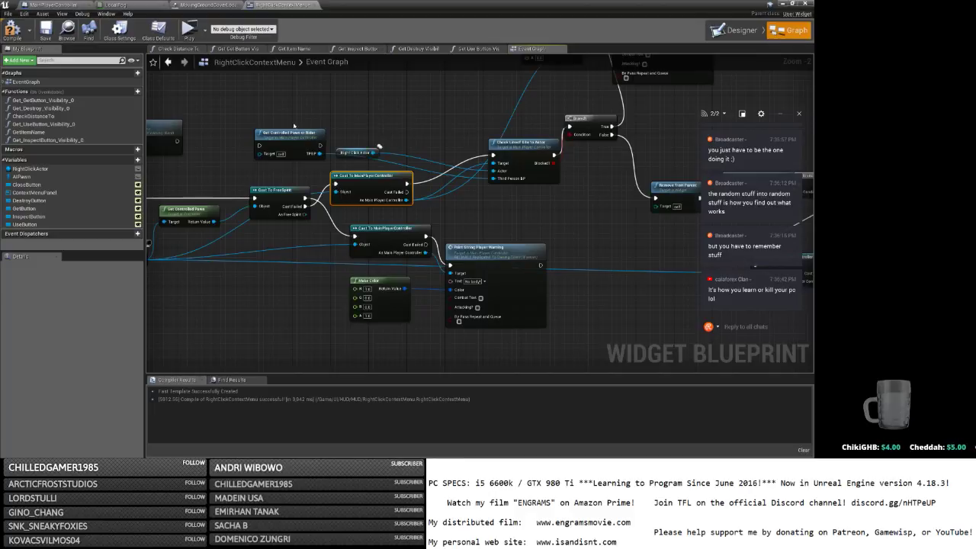
{"action": "left_click_drag", "start_coordinate": [291, 133], "coordinate": [445, 133]}
{"action": "left_click_drag", "start_coordinate": [511, 148], "coordinate": [521, 166]}
{"action": "right_click_drag", "start_coordinate": [593, 117], "coordinate": [440, 143]}
{"action": "left_click_drag", "start_coordinate": [428, 143], "coordinate": [462, 143]}
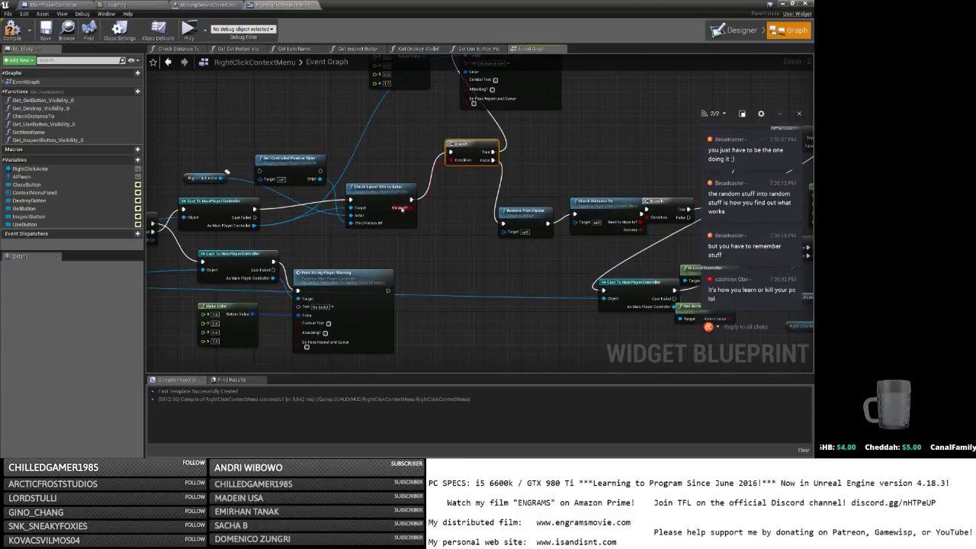
{"action": "left_click_drag", "start_coordinate": [285, 170], "coordinate": [361, 188]}
{"action": "left_click_drag", "start_coordinate": [303, 162], "coordinate": [288, 143]}
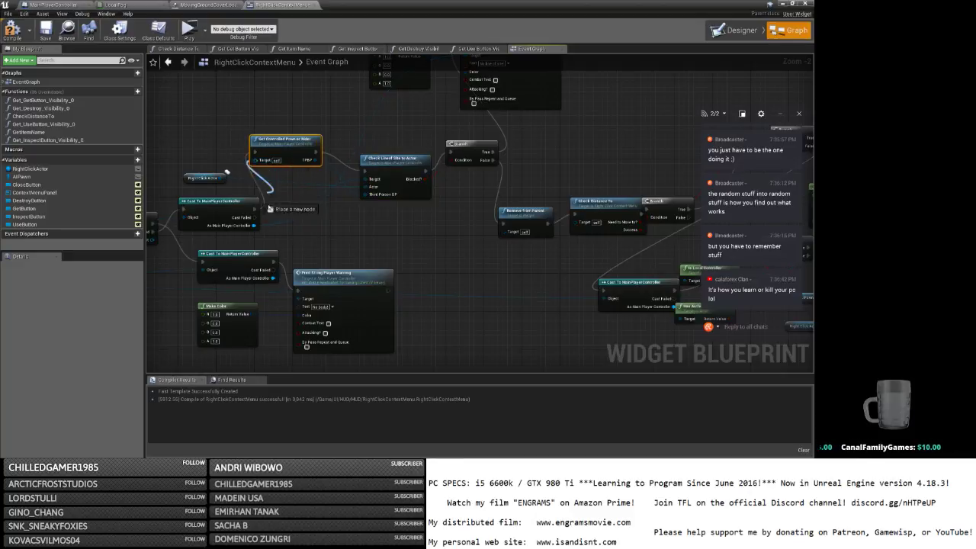
Place the Right Click Actor getter under Check Line of Sight and align the pawn getter with the cast.
{"action": "left_click_drag", "start_coordinate": [279, 153], "coordinate": [293, 167]}
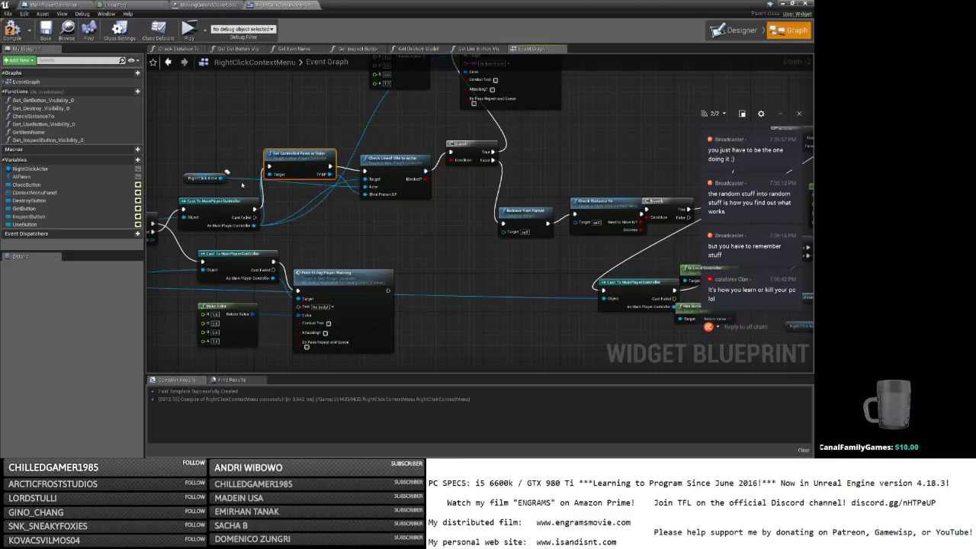
{"action": "left_click_drag", "start_coordinate": [192, 179], "coordinate": [316, 232]}
{"action": "left_click_drag", "start_coordinate": [379, 177], "coordinate": [402, 197]}
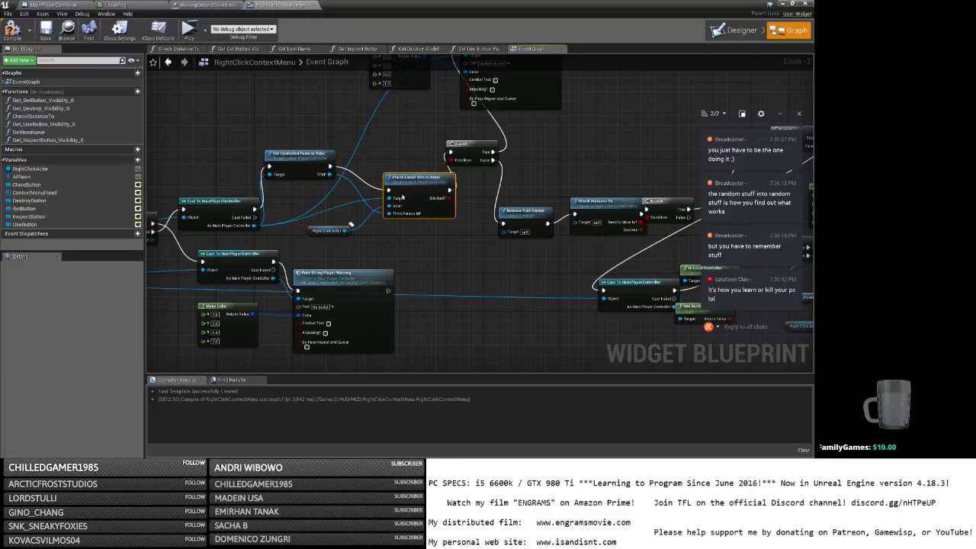
{"action": "left_click_drag", "start_coordinate": [239, 211], "coordinate": [234, 192]}
{"action": "left_click_drag", "start_coordinate": [289, 170], "coordinate": [307, 186]}
{"action": "right_click_drag", "start_coordinate": [320, 215], "coordinate": [411, 178]}
{"action": "scroll", "coordinate": [411, 178], "scroll_direction": "down", "scroll_amount": 5}
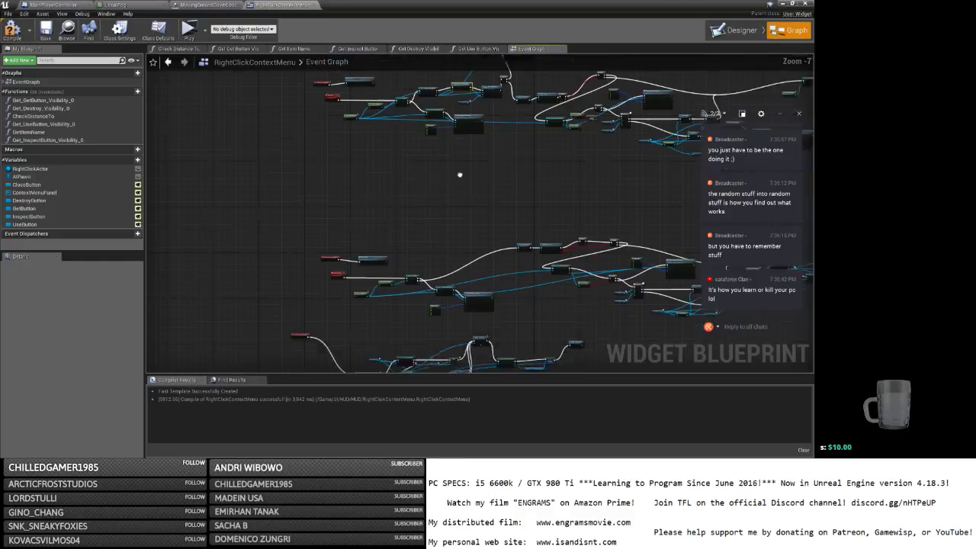
{"action": "scroll", "coordinate": [396, 192], "scroll_direction": "up", "scroll_amount": 3}
{"action": "scroll", "coordinate": [396, 192], "scroll_direction": "down", "scroll_amount": 5}
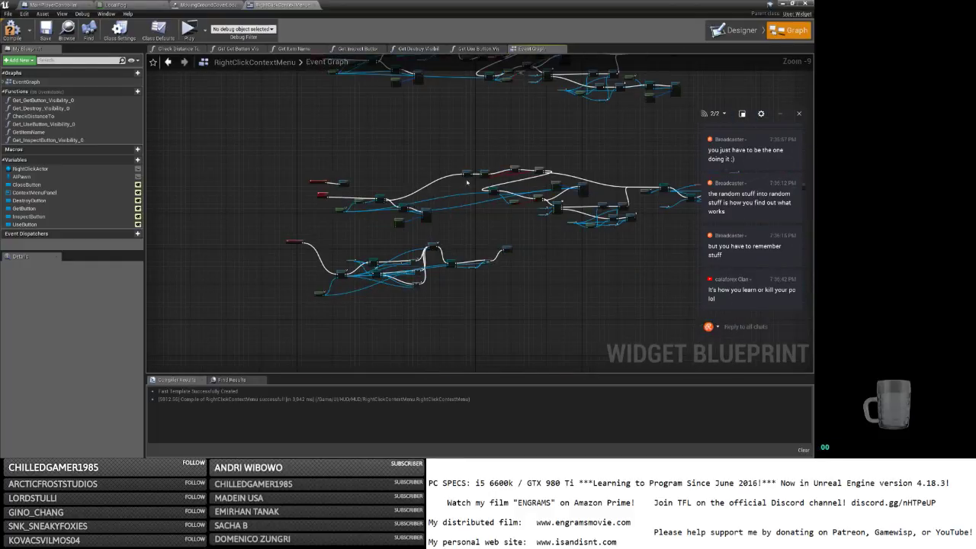
{"action": "scroll", "coordinate": [467, 183], "scroll_direction": "up", "scroll_amount": 5}
{"action": "scroll", "coordinate": [467, 185], "scroll_direction": "down", "scroll_amount": 2}
{"action": "right_click_drag", "start_coordinate": [452, 206], "coordinate": [492, 112]}
{"action": "scroll", "coordinate": [450, 170], "scroll_direction": "up", "scroll_amount": 4}
{"action": "scroll", "coordinate": [450, 170], "scroll_direction": "down", "scroll_amount": 6}
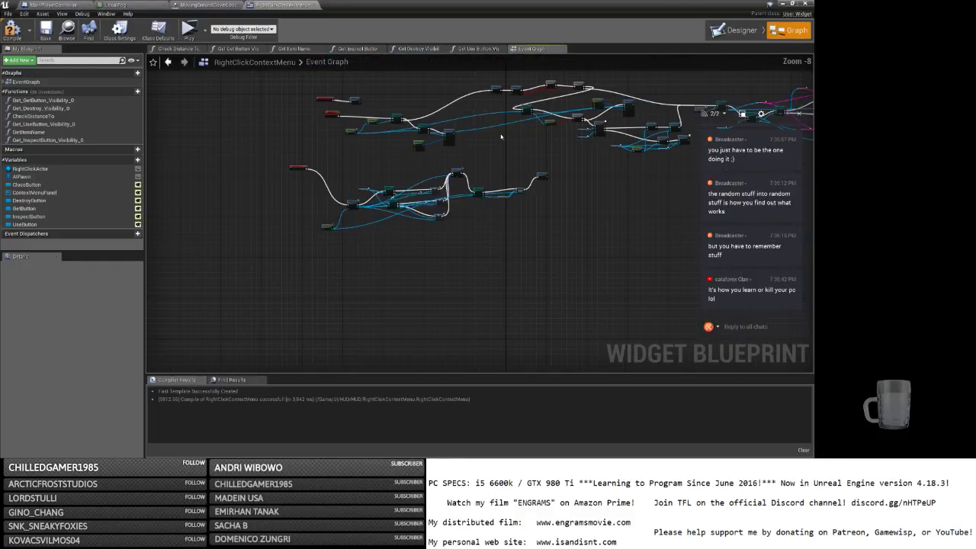
{"action": "scroll", "coordinate": [459, 266], "scroll_direction": "up", "scroll_amount": 7}
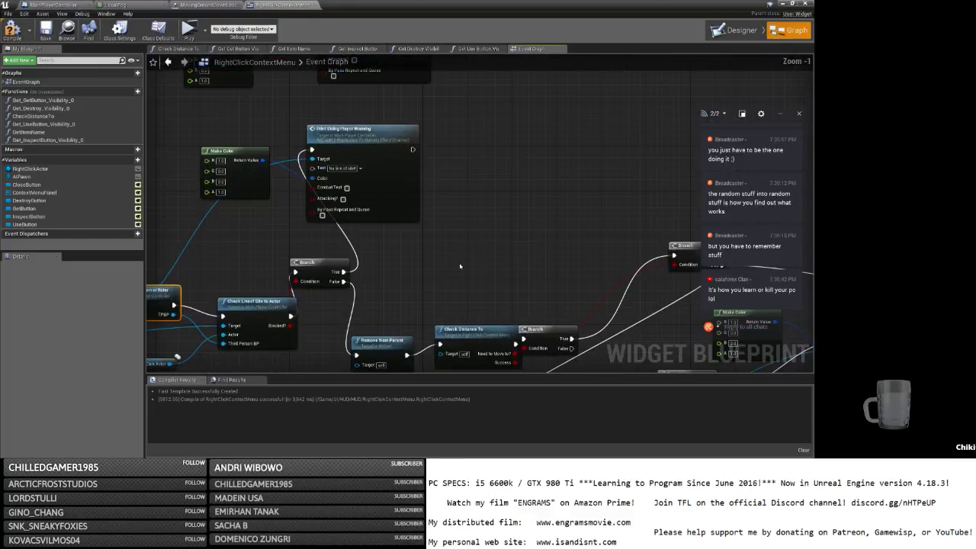
{"action": "right_click_drag", "start_coordinate": [460, 266], "coordinate": [669, 173]}
{"action": "right_click_drag", "start_coordinate": [359, 244], "coordinate": [460, 234]}
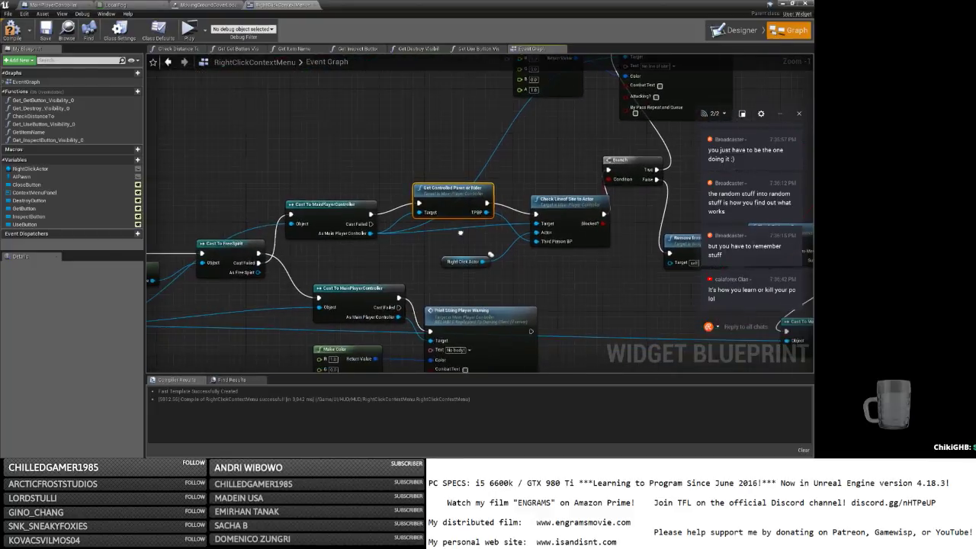
{"action": "scroll", "coordinate": [461, 234], "scroll_direction": "down", "scroll_amount": 2}
{"action": "right_click_drag", "start_coordinate": [491, 187], "coordinate": [404, 454]}
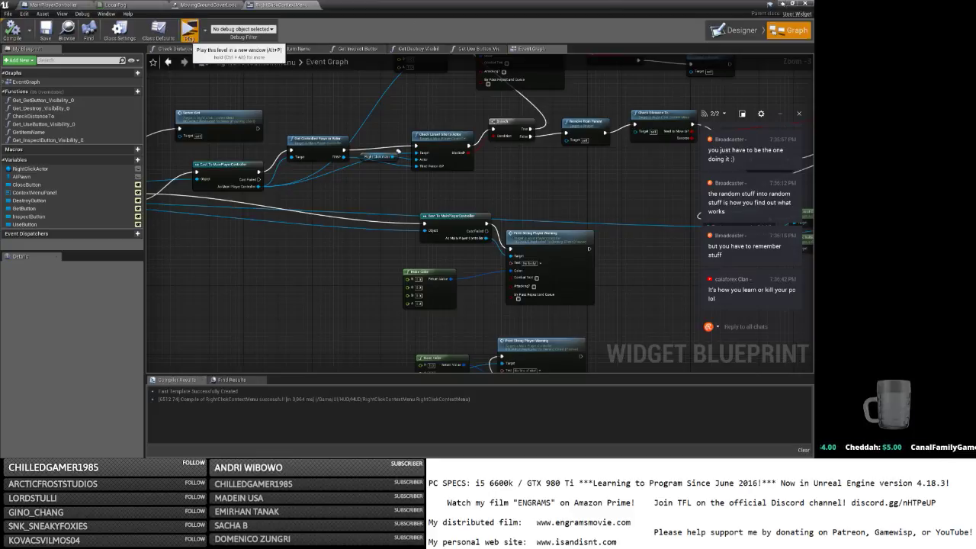
Launch the standalone game and log in with the character name and password.
{"action": "left_click", "coordinate": [188, 31]}
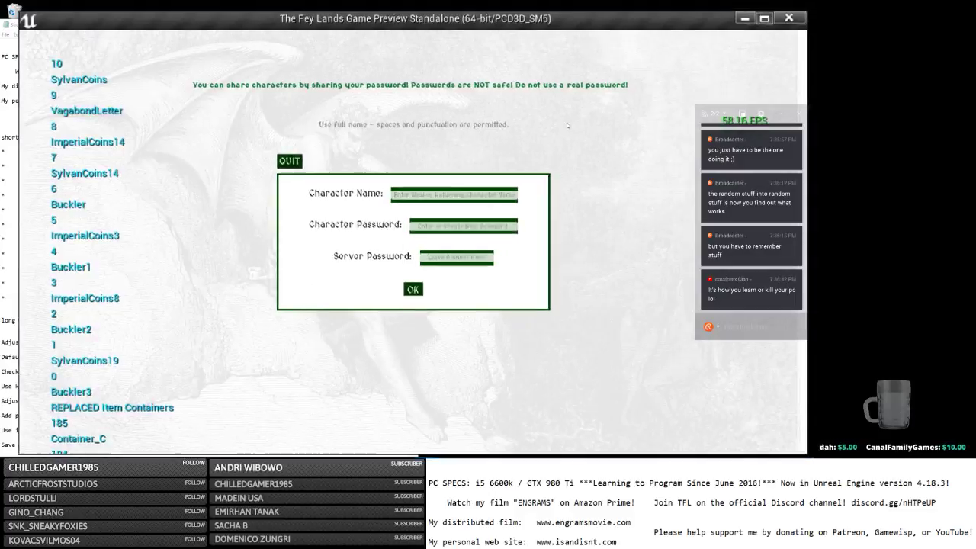
{"action": "left_click", "coordinate": [423, 185]}
{"action": "type", "text": "b"}
{"action": "key", "text": "Tab"}
{"action": "type", "text": "b"}
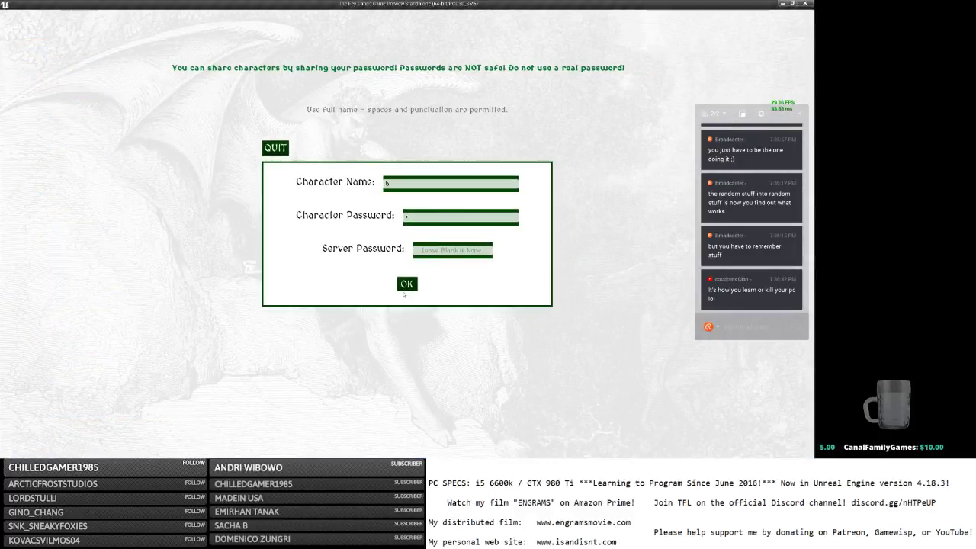
{"action": "left_click", "coordinate": [406, 284]}
Walk to the torch behind the window and right-click it for its context menu.
{"action": "key", "text": "w"}
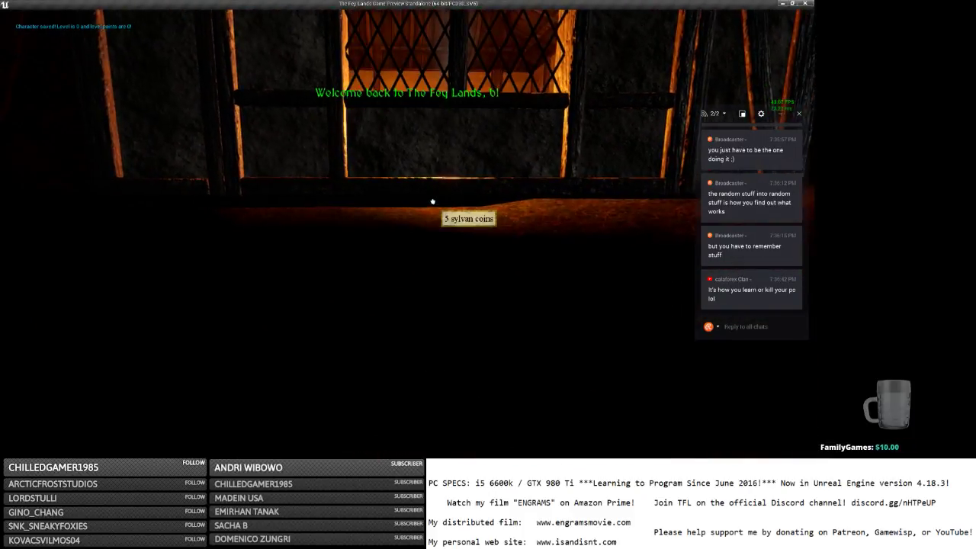
{"action": "left_click", "coordinate": [432, 193]}
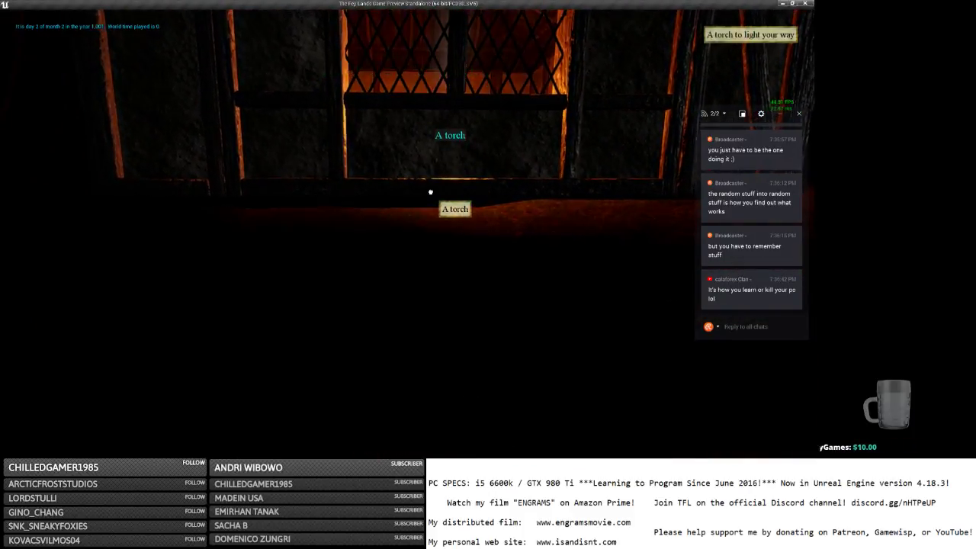
{"action": "right_click", "coordinate": [431, 192]}
Reposition the character in front of the lattice window and toggle the inventory overlay.
{"action": "key", "text": "s"}
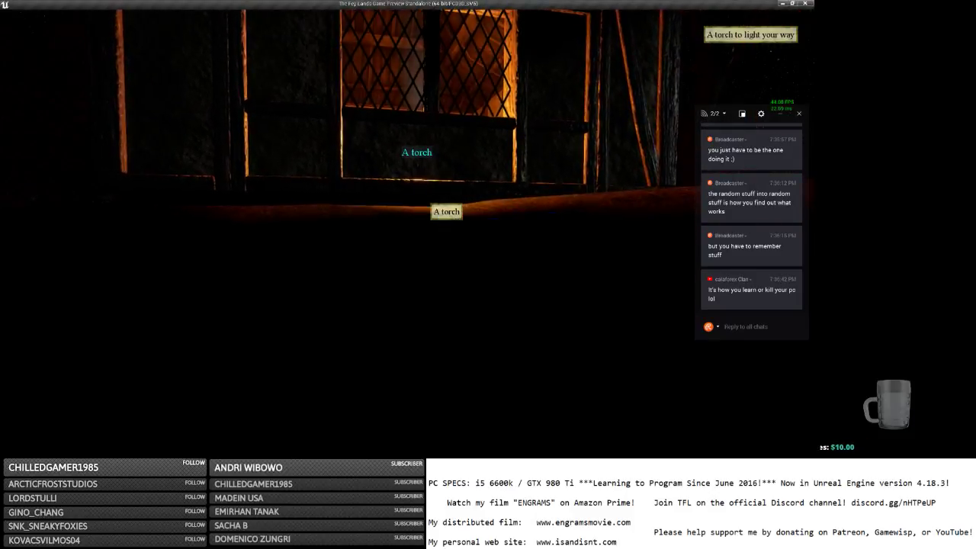
{"action": "key", "text": "s"}
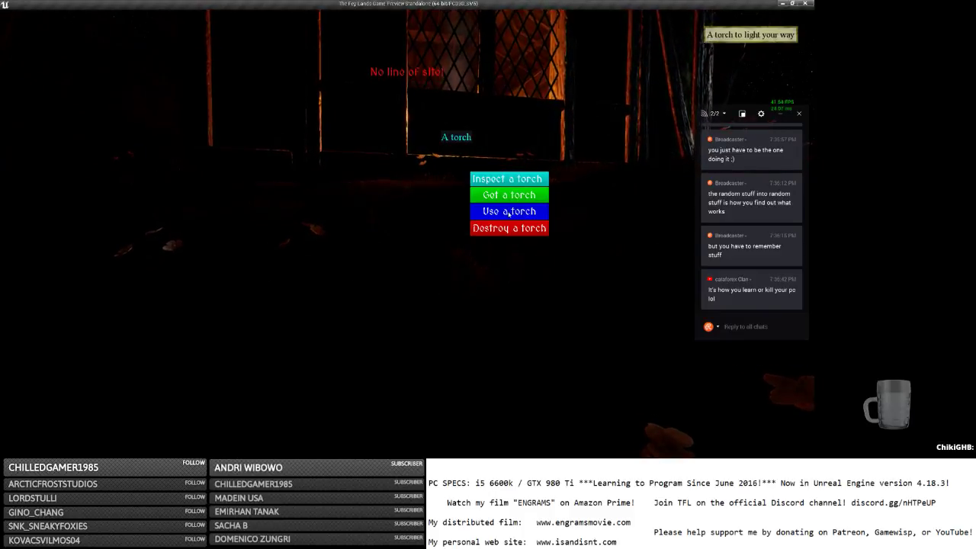
{"action": "key", "text": "w"}
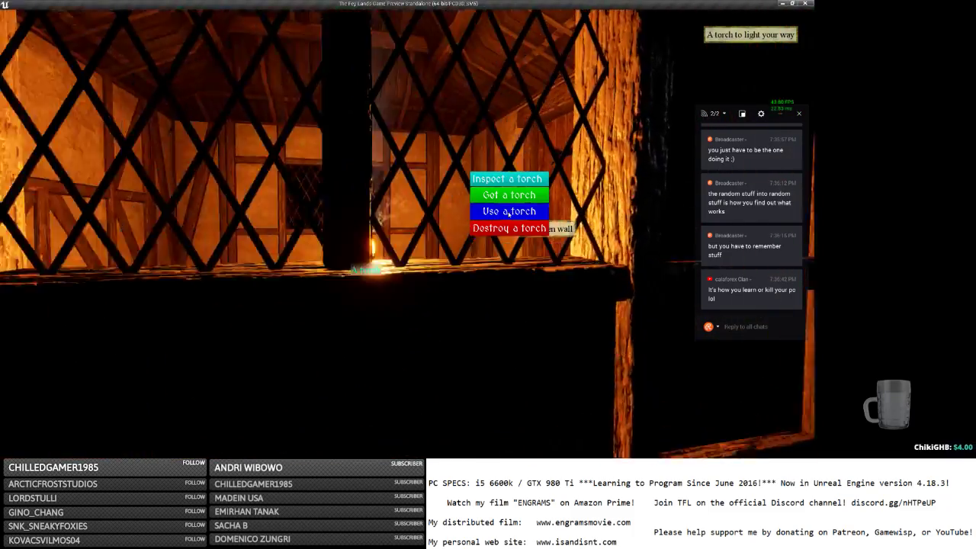
{"action": "key", "text": "w"}
{"action": "key", "text": "d"}
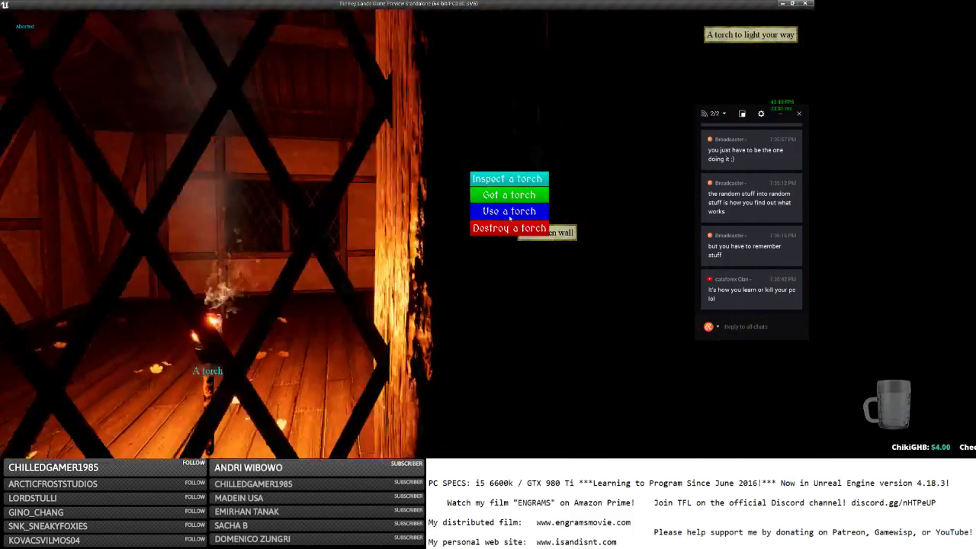
{"action": "key", "text": "a"}
{"action": "key", "text": "s"}
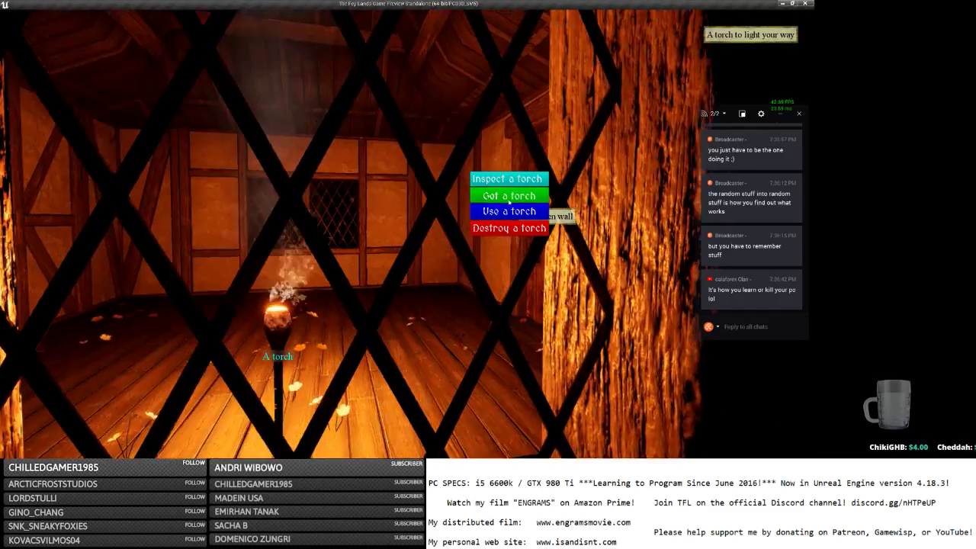
{"action": "key", "text": "i"}
{"action": "key", "text": "i"}
{"action": "key", "text": "s"}
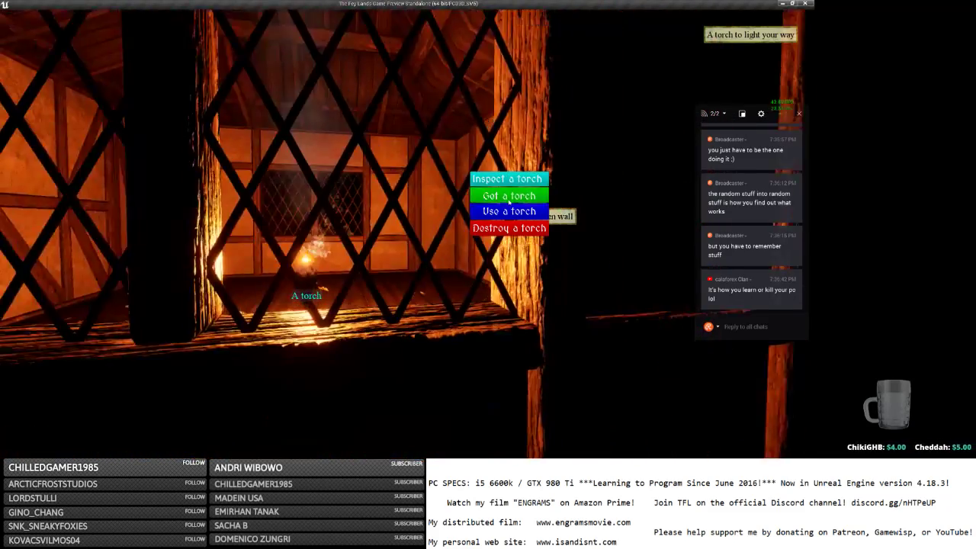
Send the chat reply '!huzzah'.
{"action": "left_click", "coordinate": [734, 326]}
{"action": "type", "text": "!huz"}
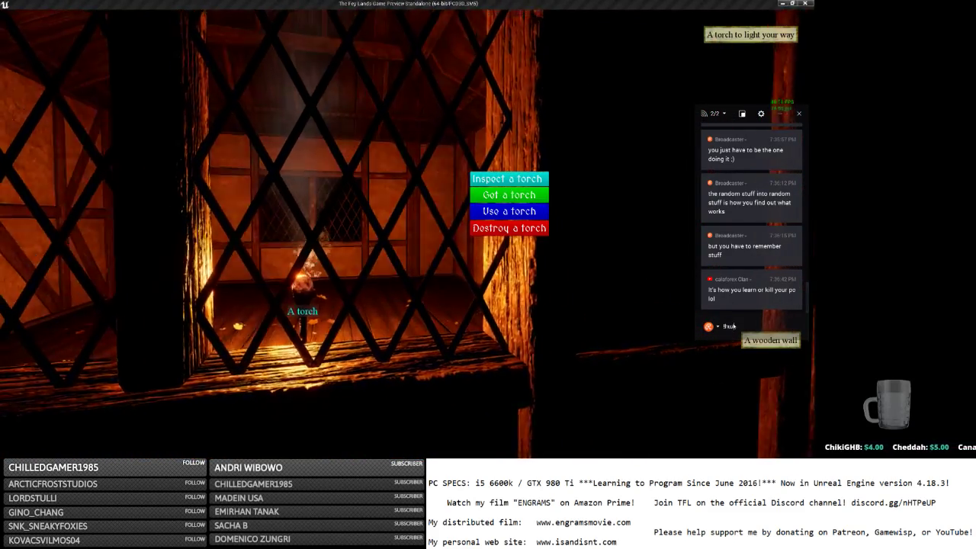
{"action": "type", "text": "zah"}
{"action": "key", "text": "Return"}
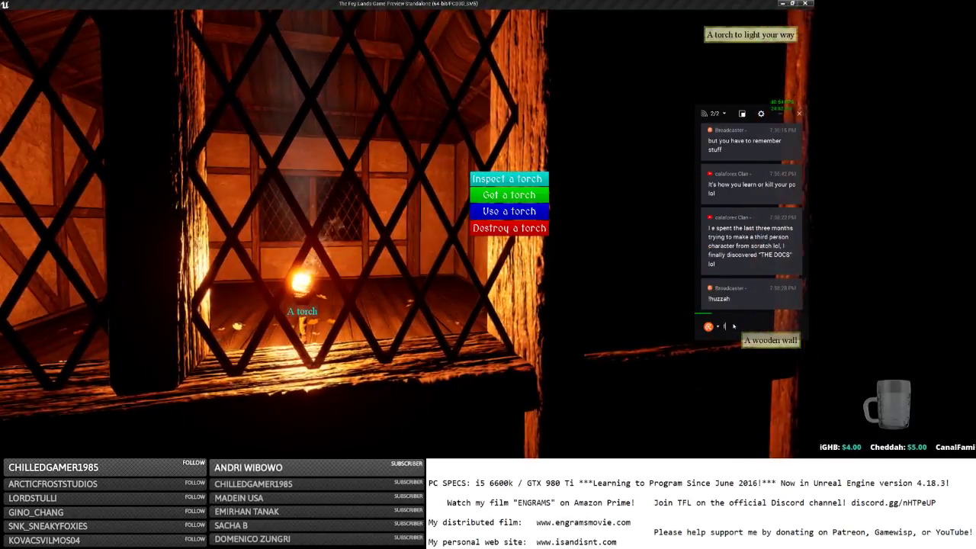
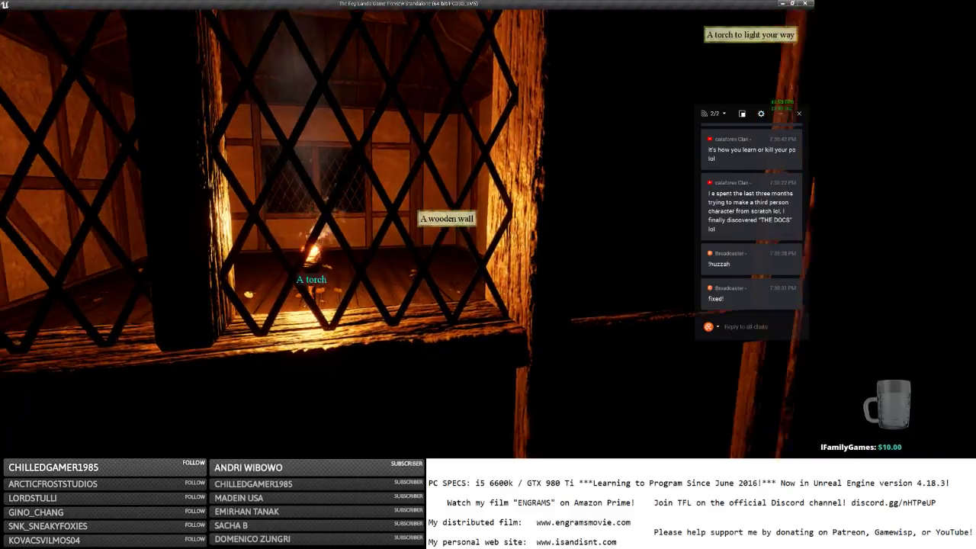
Run the character up to the lit house window and around the house.
{"action": "scroll", "coordinate": [407, 229], "scroll_direction": "down", "scroll_amount": 10}
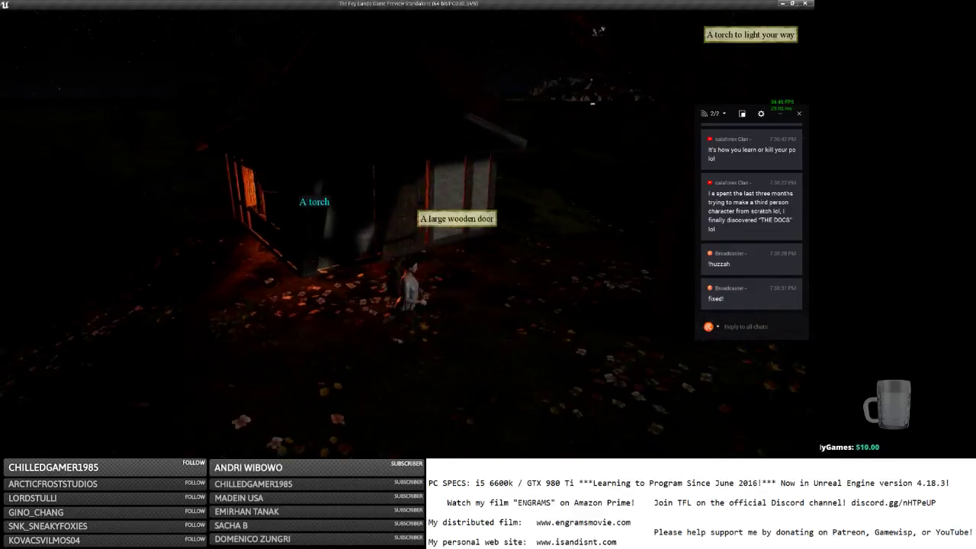
{"action": "key", "text": "w"}
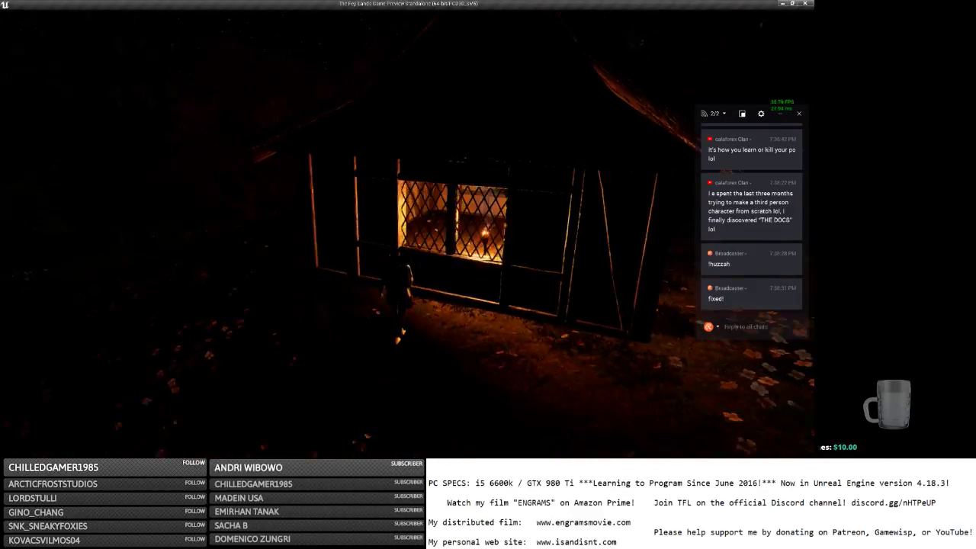
{"action": "key", "text": "w"}
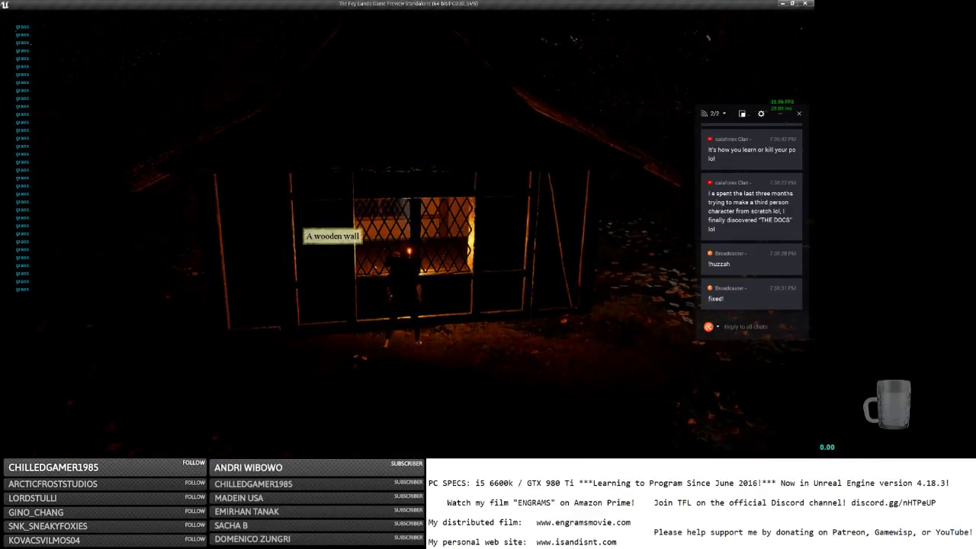
{"action": "key", "text": "s"}
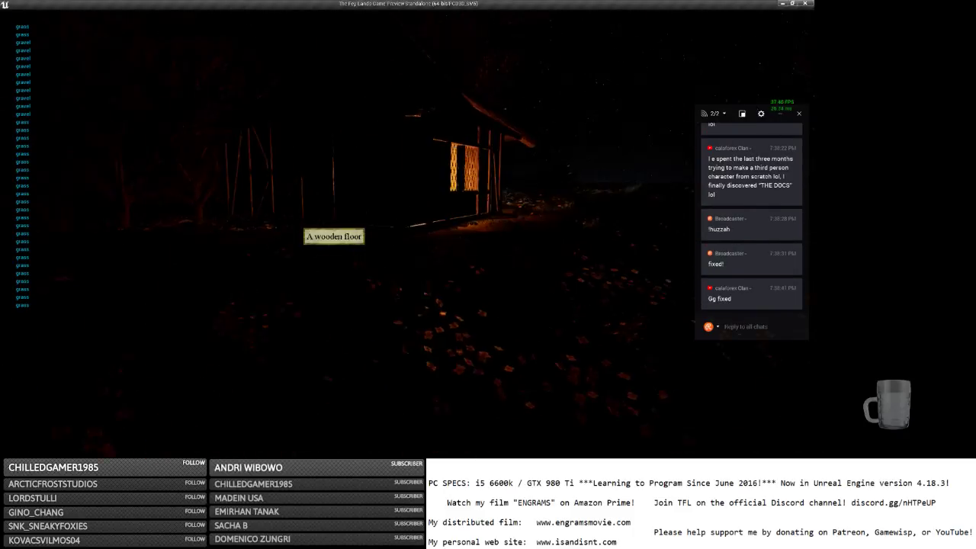
{"action": "key", "text": "w"}
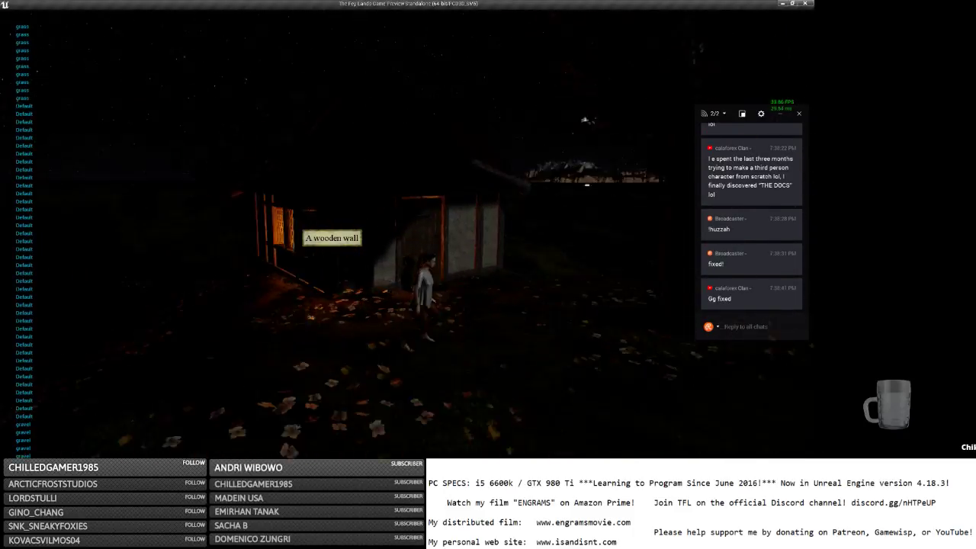
Perform the /cheer emote, bring up the in-game menu, and return to the editor.
{"action": "key", "text": "Return"}
{"action": "type", "text": "/che"}
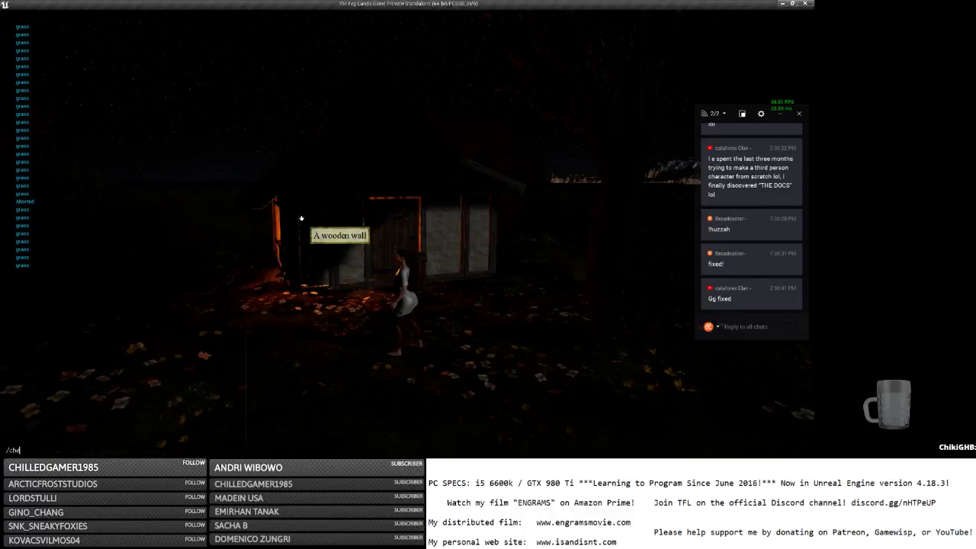
{"action": "type", "text": "er"}
{"action": "key", "text": "Return"}
{"action": "right_click_drag", "start_coordinate": [481, 286], "coordinate": [533, 263]}
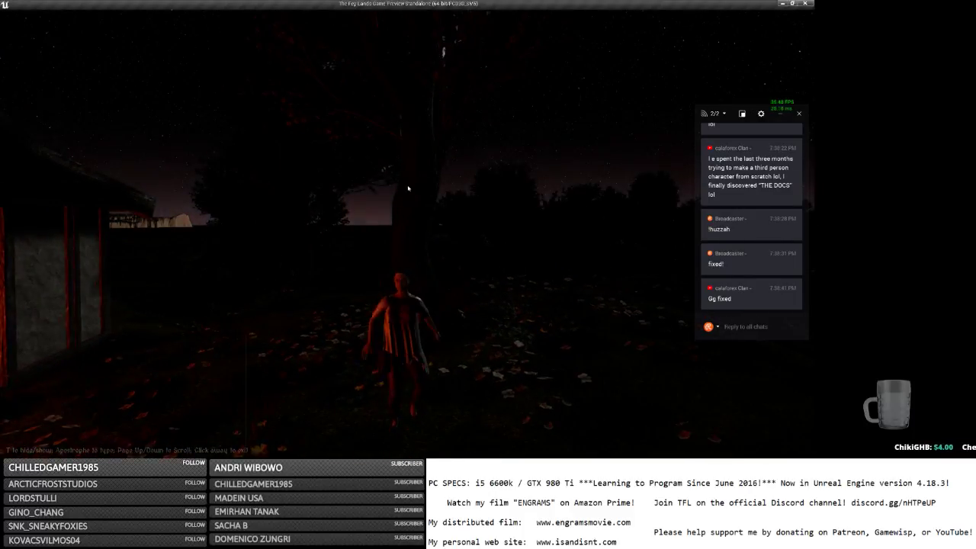
{"action": "key", "text": "Escape"}
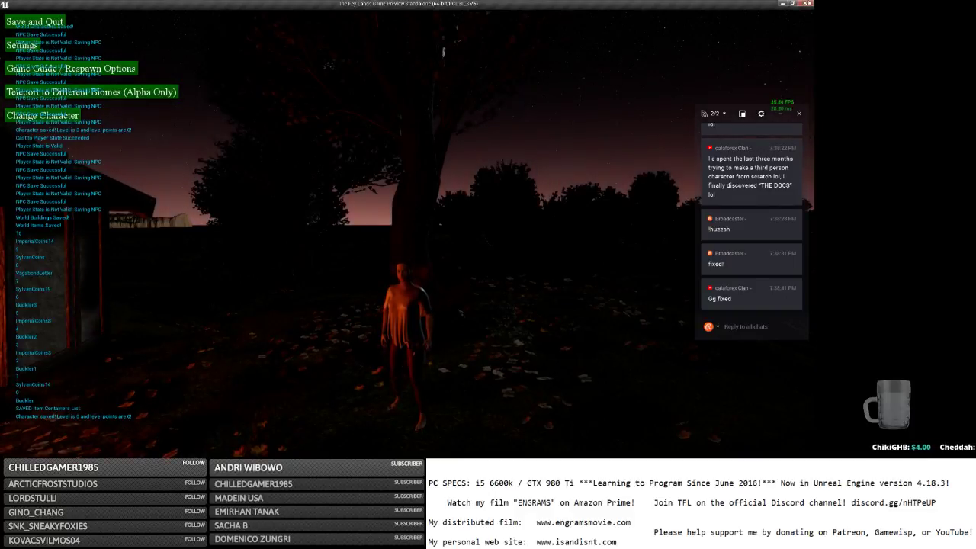
{"action": "key", "text": "alt+Tab"}
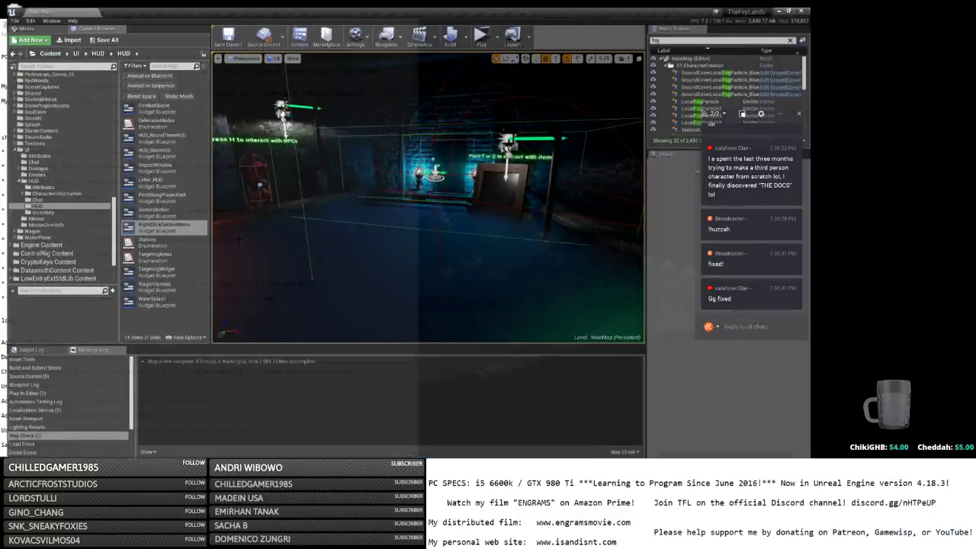
Close the RightClickContextMenu blueprint window.
{"action": "key", "text": "alt+Tab"}
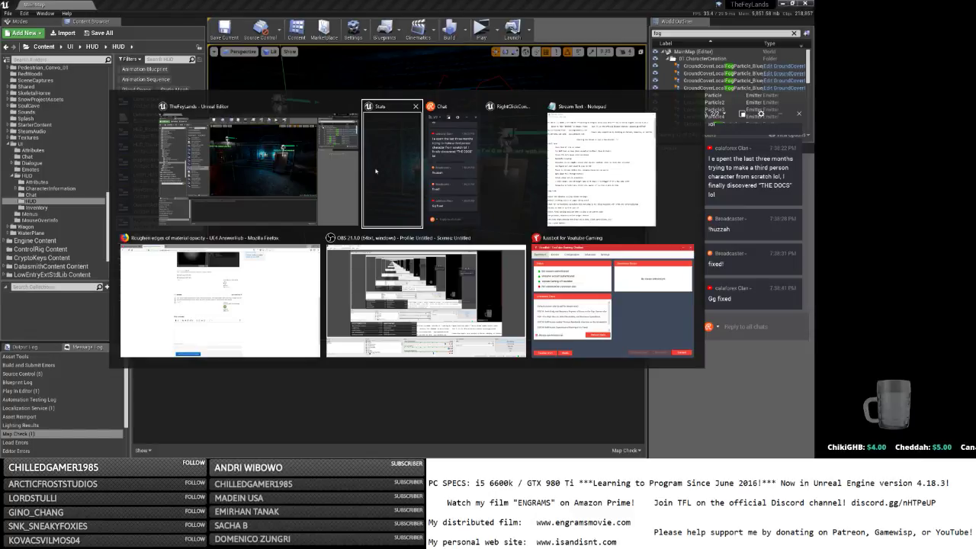
{"action": "left_click", "coordinate": [491, 166]}
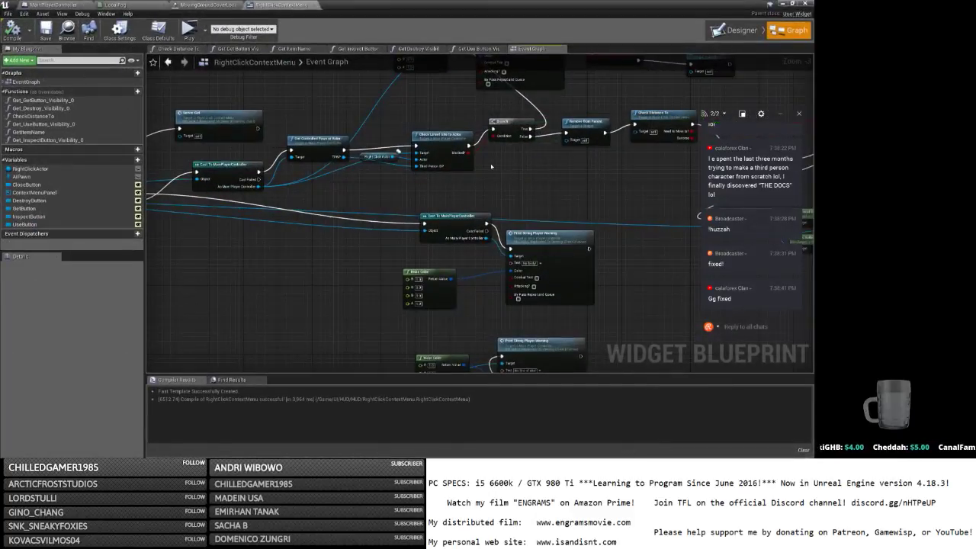
{"action": "left_click", "coordinate": [805, 4]}
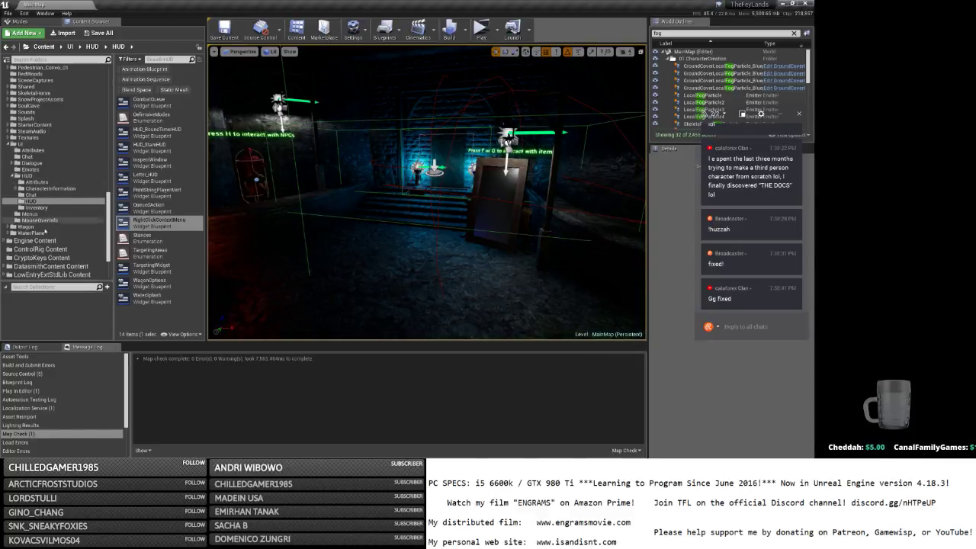
Filter the Animations folder by name to list the two Emote_Cheer animation sequences.
{"action": "scroll", "coordinate": [52, 229], "scroll_direction": "up", "scroll_amount": 8}
{"action": "scroll", "coordinate": [53, 221], "scroll_direction": "up", "scroll_amount": 10}
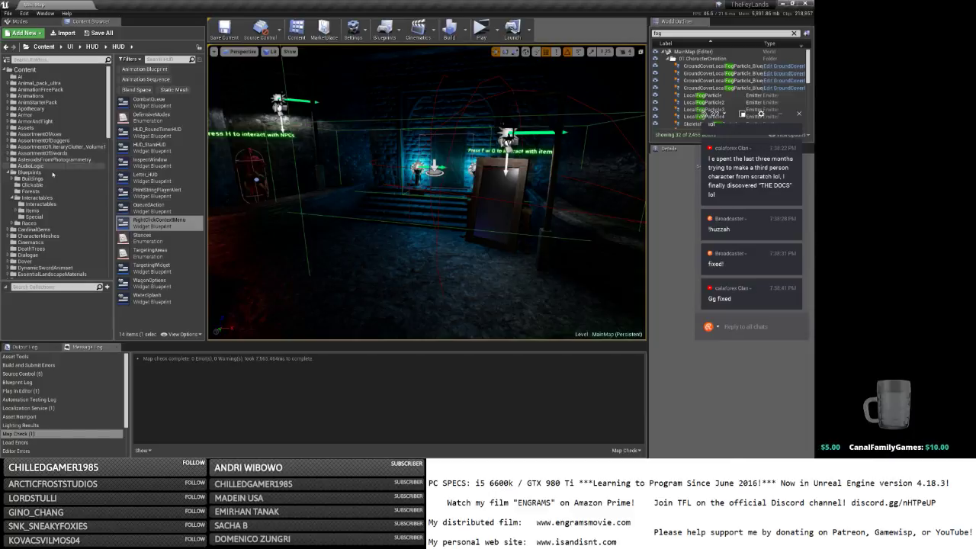
{"action": "left_click", "coordinate": [32, 95]}
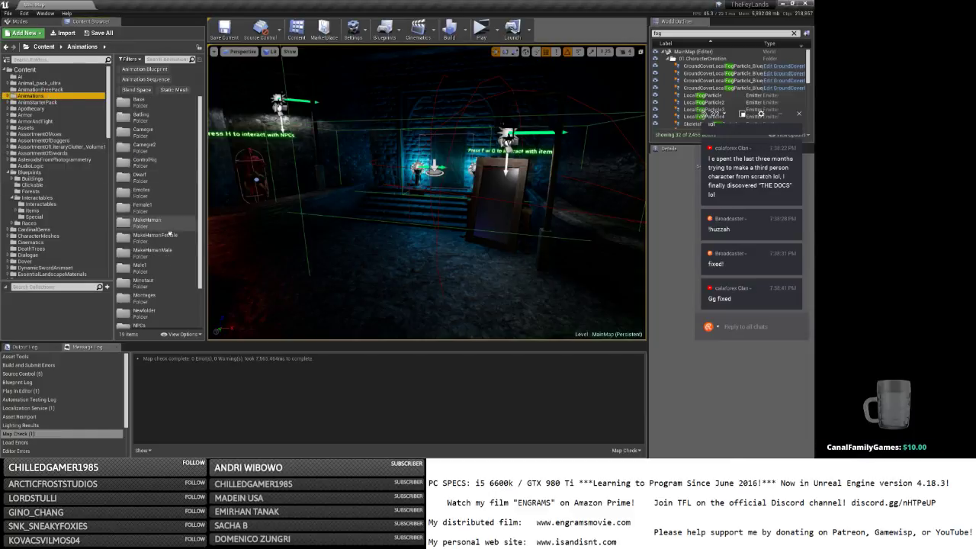
{"action": "double_click", "coordinate": [149, 253]}
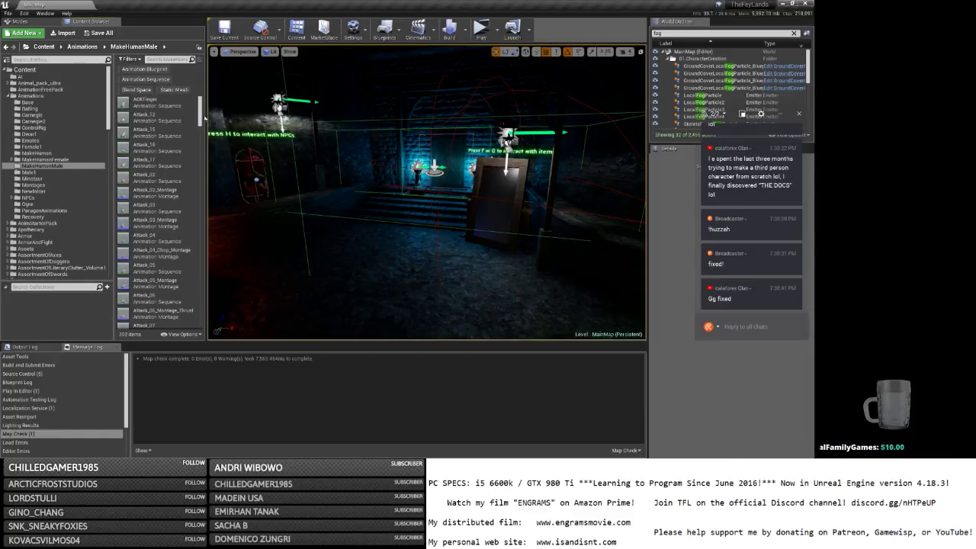
{"action": "left_click", "coordinate": [176, 60]}
{"action": "type", "text": "chest"}
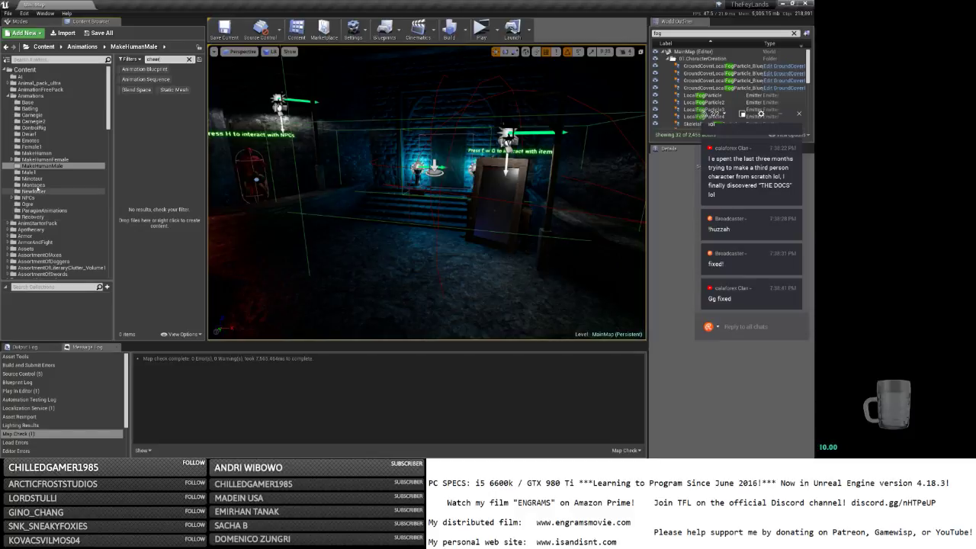
{"action": "left_click", "coordinate": [35, 185]}
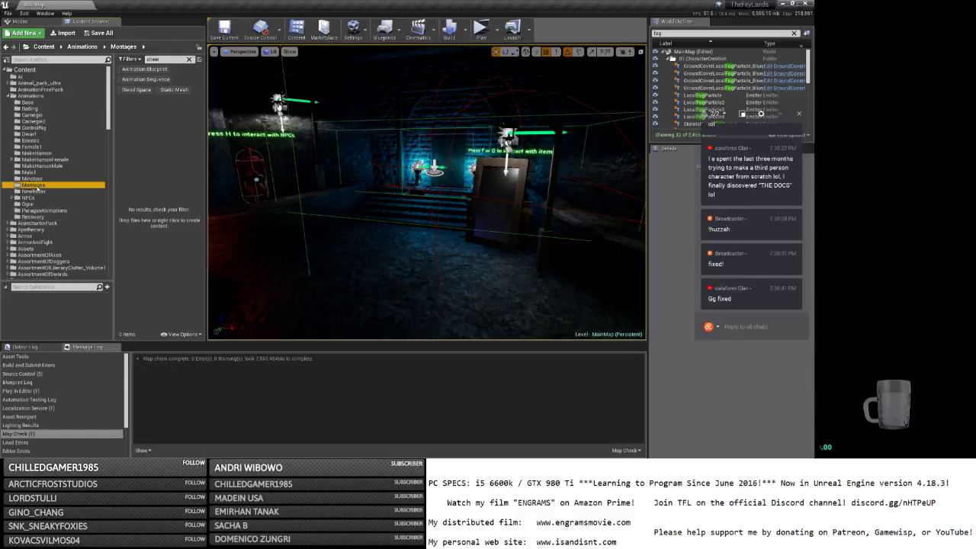
{"action": "left_click", "coordinate": [34, 96]}
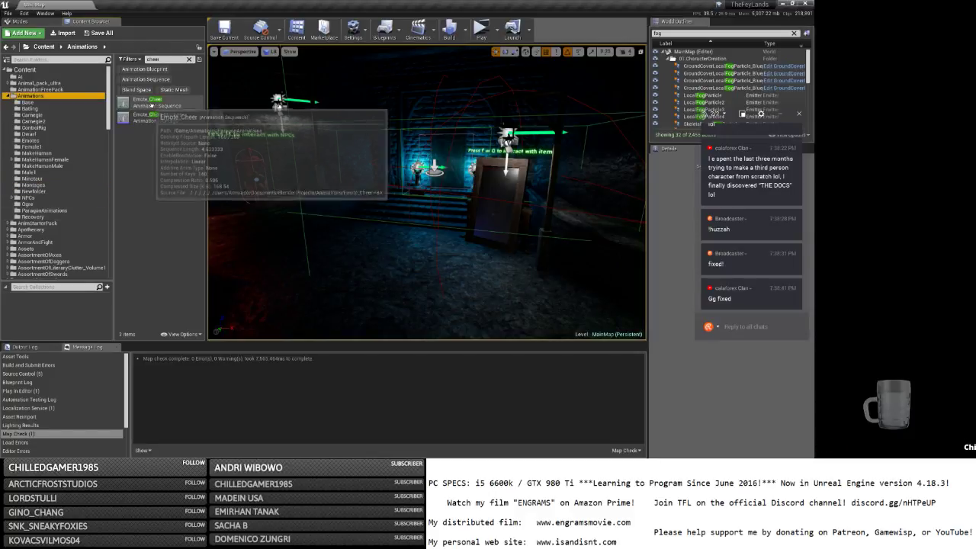
Open Emote_Cheer, select the left hand bone at the start, and add a transform key.
{"action": "double_click", "coordinate": [178, 104]}
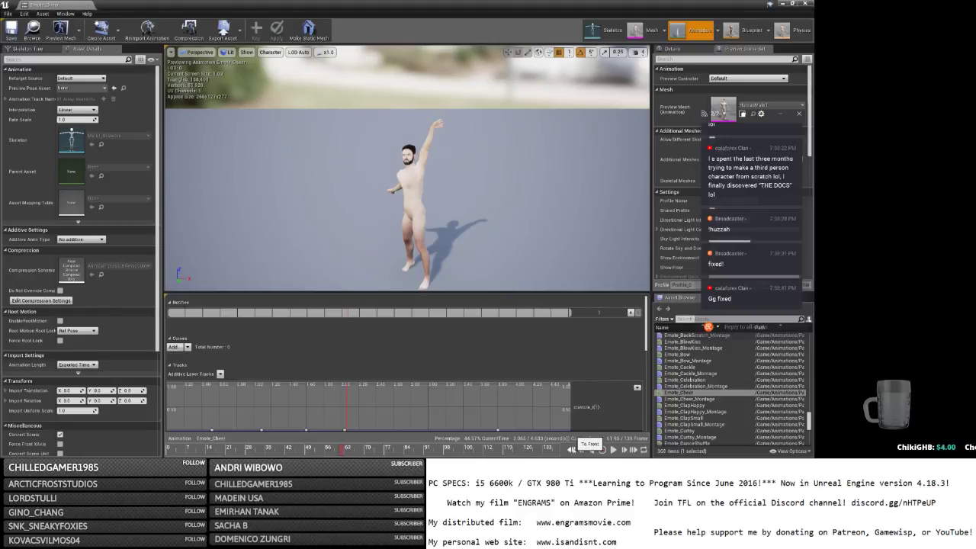
{"action": "left_click", "coordinate": [577, 450]}
{"action": "right_click_drag", "start_coordinate": [504, 252], "coordinate": [352, 252]}
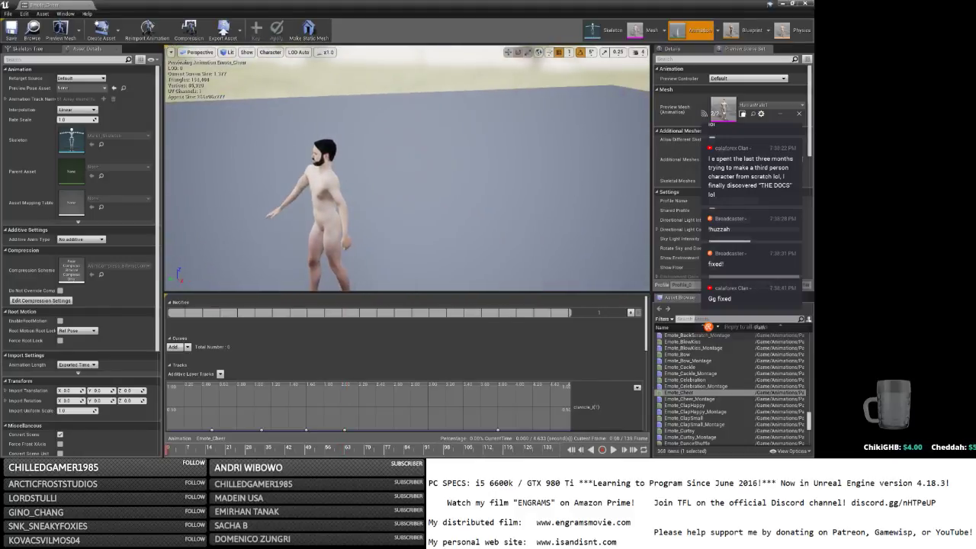
{"action": "left_click", "coordinate": [344, 238]}
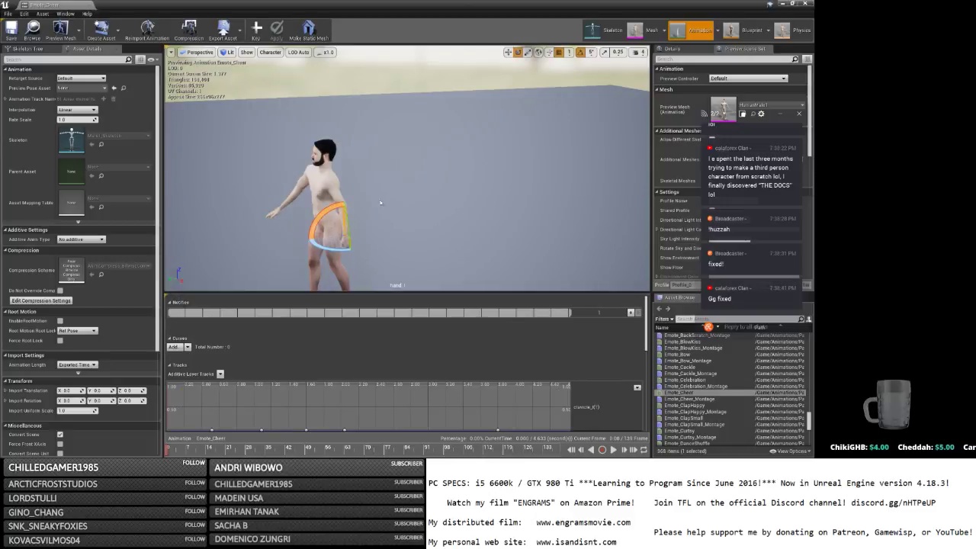
{"action": "left_click_drag", "start_coordinate": [323, 217], "coordinate": [322, 216]}
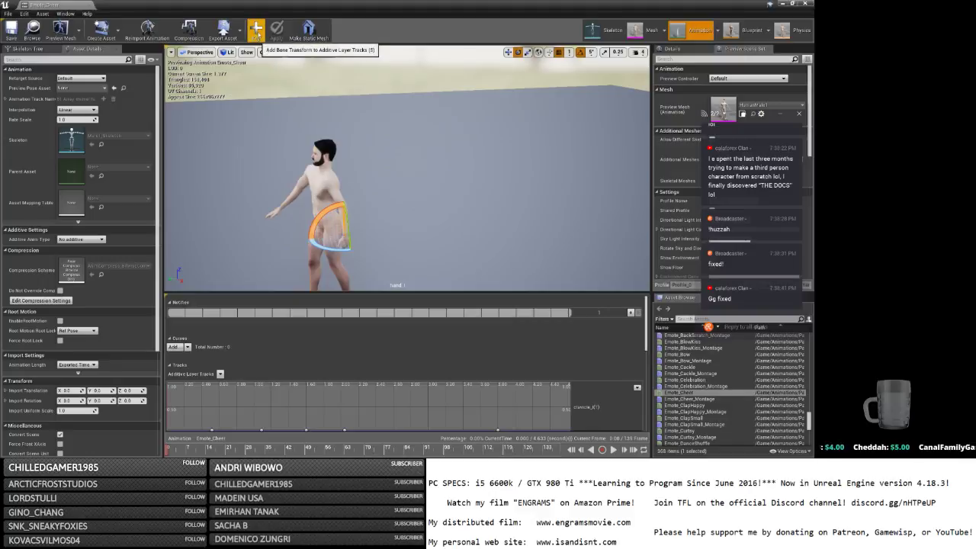
{"action": "left_click", "coordinate": [256, 32]}
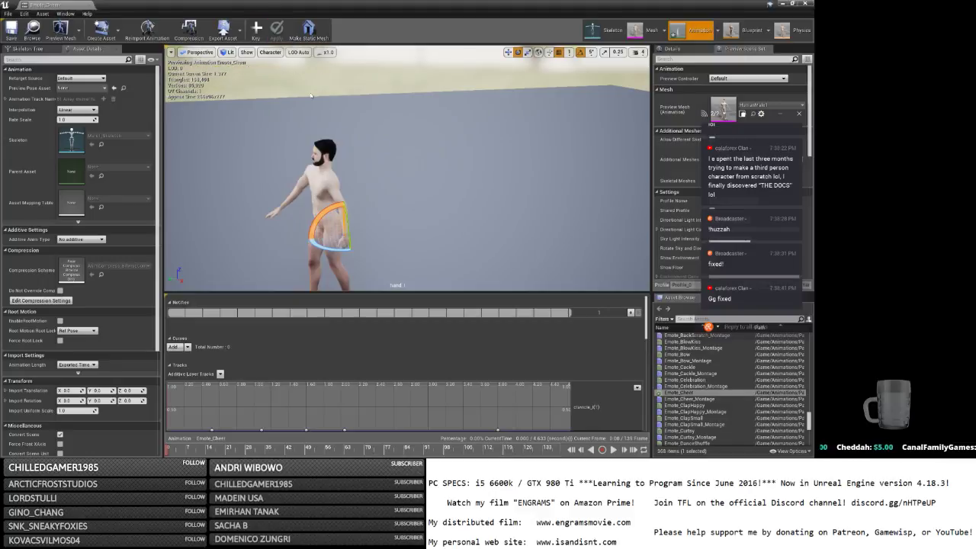
{"action": "left_click", "coordinate": [457, 235]}
{"action": "key", "text": "space"}
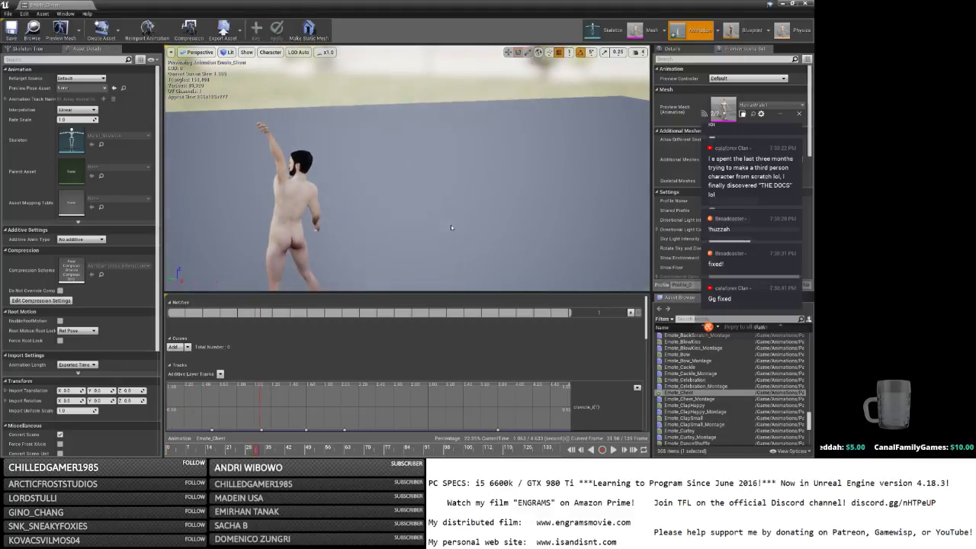
Rotate the raised left hand bone about 35 degrees into a better cheer pose.
{"action": "mouse_move", "coordinate": [447, 223]}
{"action": "right_mouse_down"}
{"action": "mouse_move", "coordinate": [579, 225]}
{"action": "mouse_move", "coordinate": [456, 221]}
{"action": "right_mouse_up"}
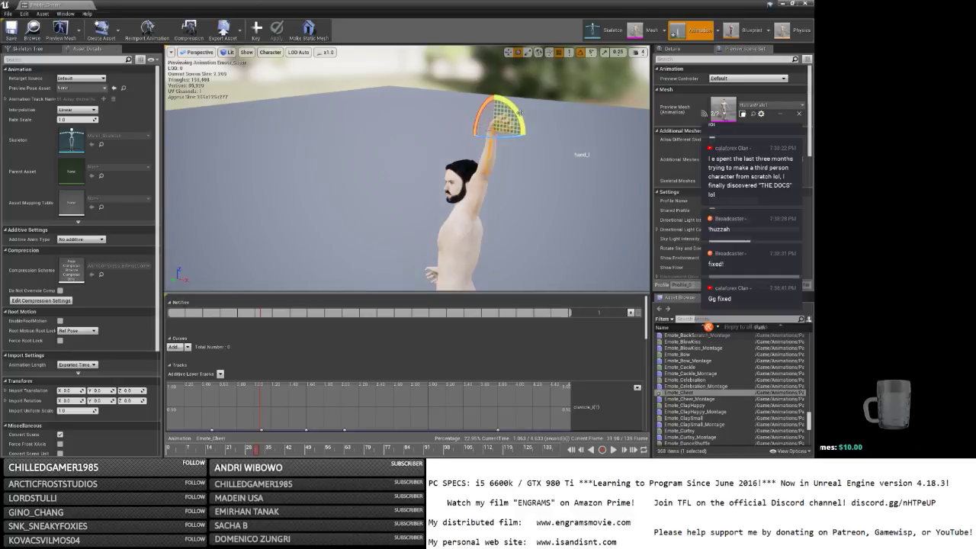
{"action": "left_click_drag", "start_coordinate": [518, 114], "coordinate": [527, 136]}
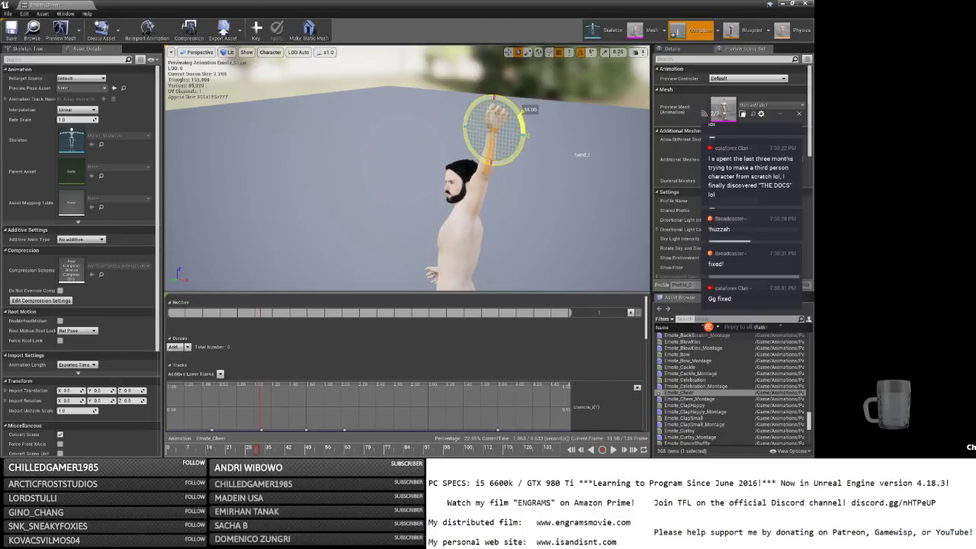
{"action": "mouse_move", "coordinate": [527, 136]}
{"action": "left_mouse_down"}
{"action": "mouse_move", "coordinate": [505, 138]}
{"action": "mouse_move", "coordinate": [532, 138]}
{"action": "left_mouse_up"}
{"action": "right_click_drag", "start_coordinate": [532, 137], "coordinate": [591, 115]}
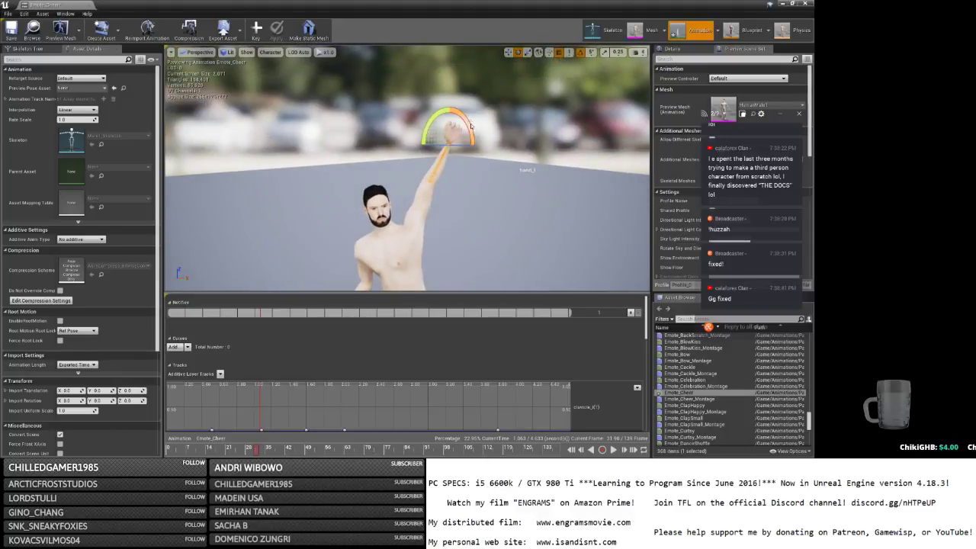
{"action": "left_click_drag", "start_coordinate": [470, 127], "coordinate": [466, 134]}
{"action": "key", "text": "w"}
{"action": "right_click_drag", "start_coordinate": [465, 134], "coordinate": [473, 107]}
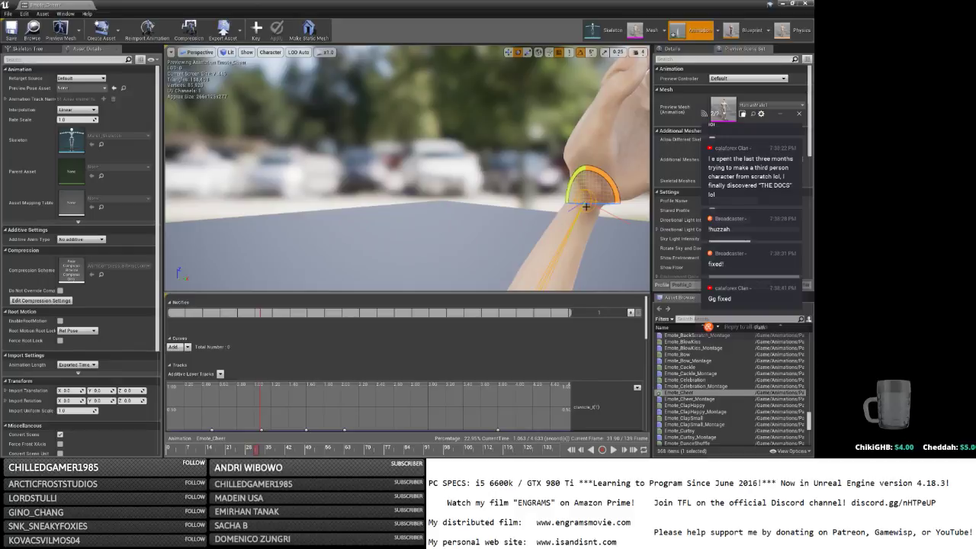
{"action": "left_click_drag", "start_coordinate": [587, 204], "coordinate": [591, 200]}
{"action": "key", "text": "s"}
{"action": "right_click_drag", "start_coordinate": [591, 200], "coordinate": [536, 141]}
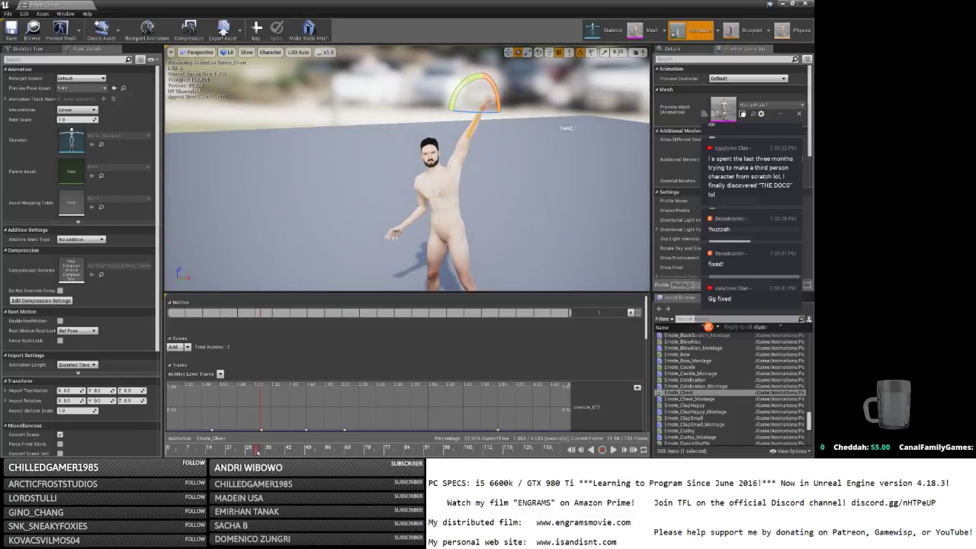
Replay the animation from its first frame, then save Emote_Cheer and close its editor.
{"action": "left_click_drag", "start_coordinate": [257, 451], "coordinate": [168, 451]}
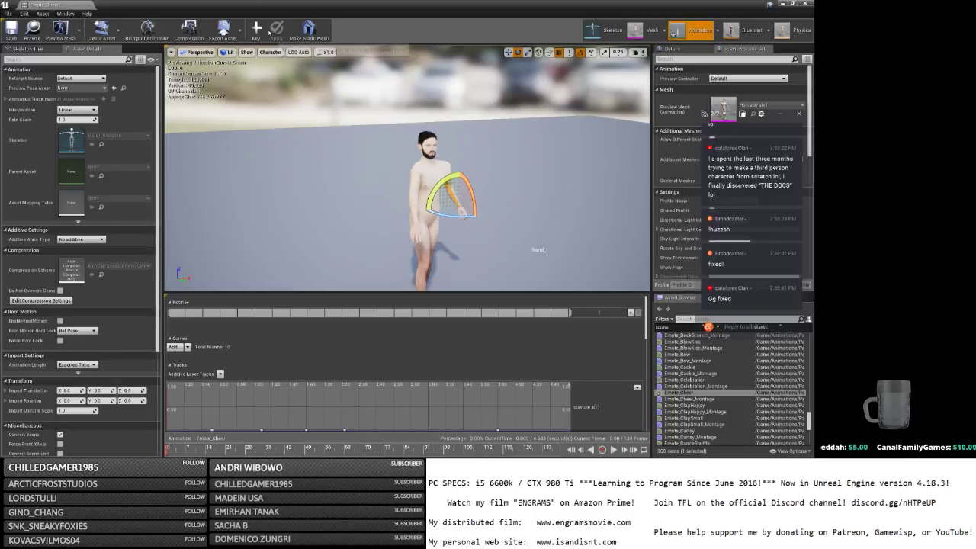
{"action": "key", "text": "space"}
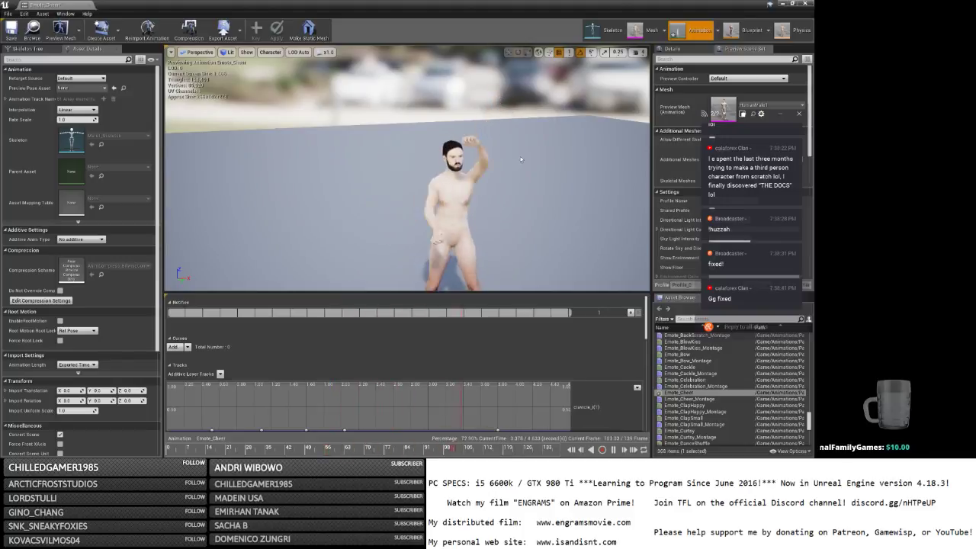
{"action": "left_click", "coordinate": [10, 32]}
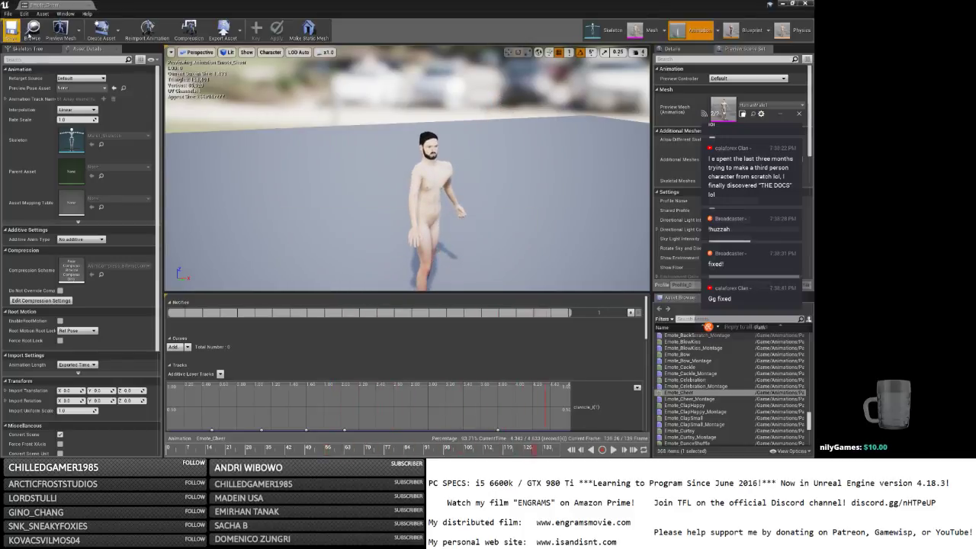
{"action": "left_click", "coordinate": [804, 3]}
Launch a standalone test of the game and log in with the character's password.
{"action": "left_click", "coordinate": [480, 30]}
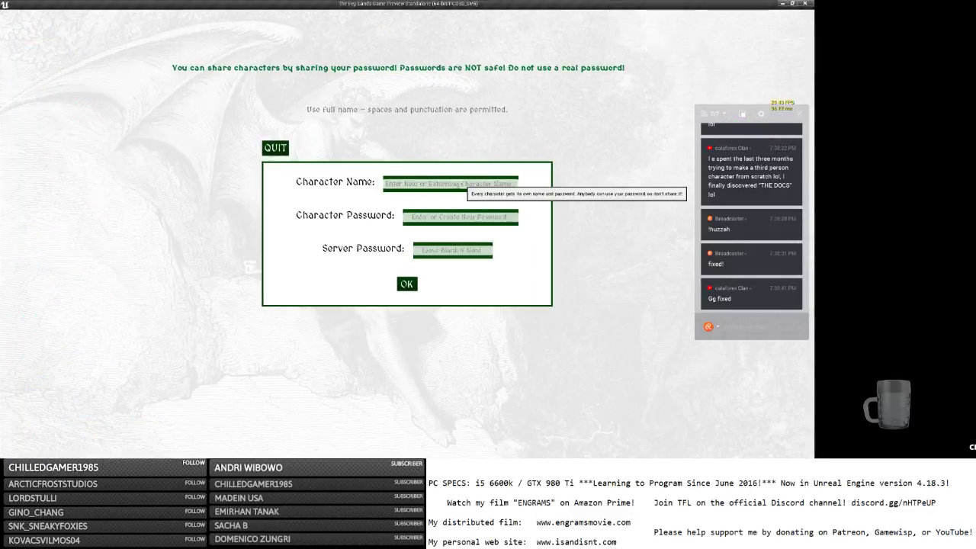
{"action": "type", "text": "b"}
{"action": "key", "text": "Tab"}
{"action": "type", "text": "b"}
{"action": "left_click", "coordinate": [406, 285]}
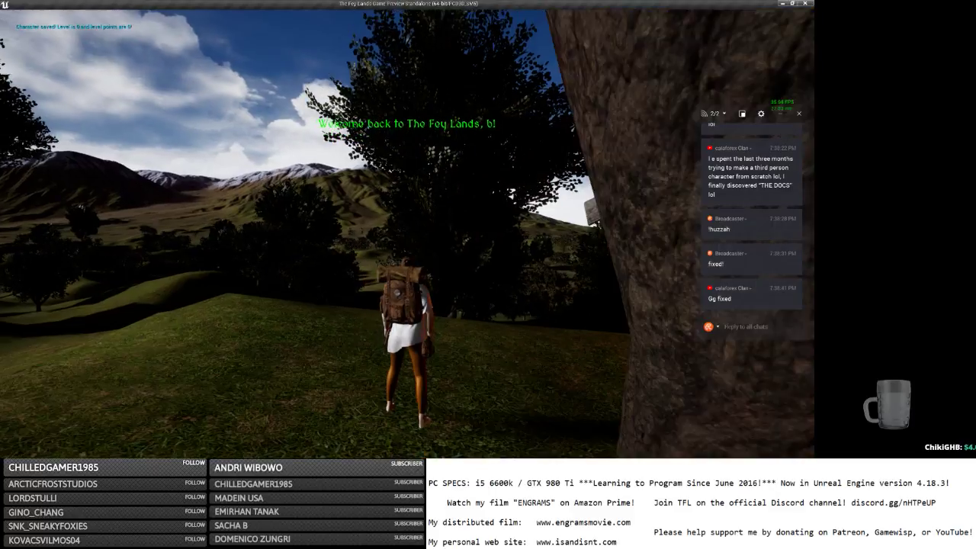
Run toward the shore and switch the world to daytime with /day.
{"action": "key", "text": "w"}
{"action": "key", "text": "a"}
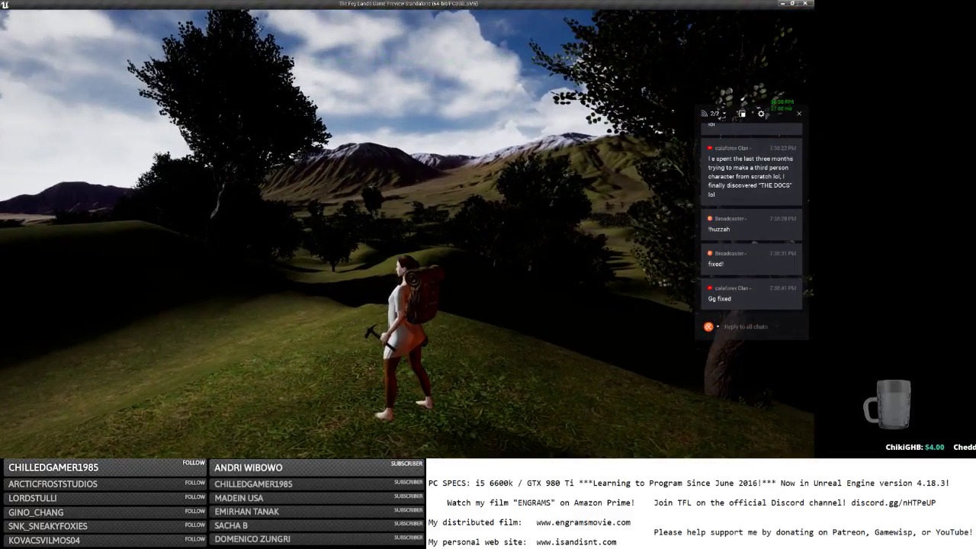
{"action": "key", "text": "w"}
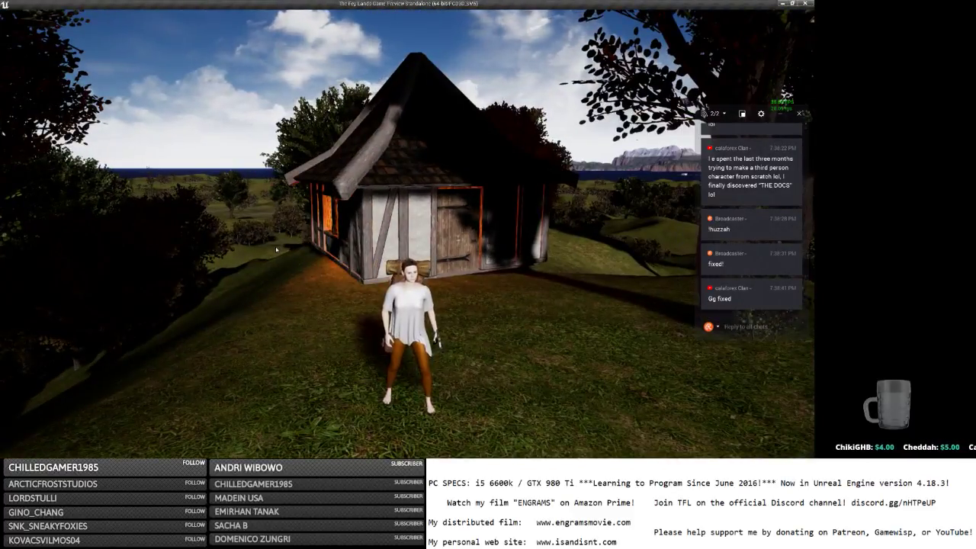
{"action": "key", "text": "p"}
{"action": "key", "text": "p"}
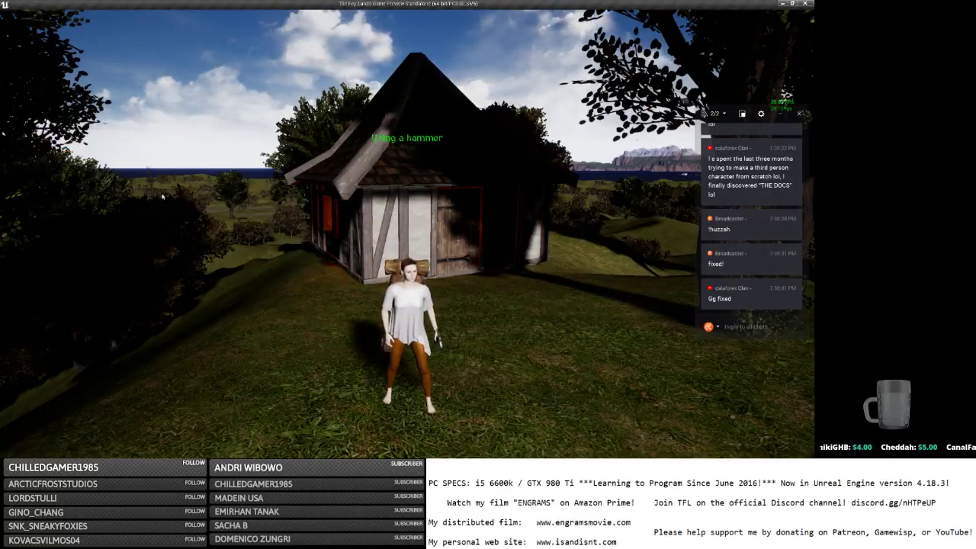
{"action": "type", "text": "/"}
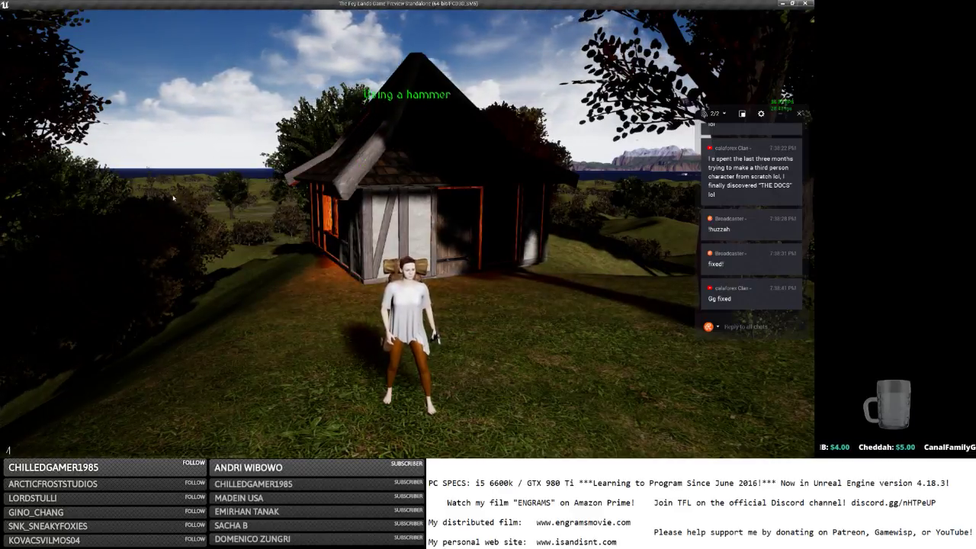
{"action": "type", "text": "day"}
{"action": "key", "text": "Return"}
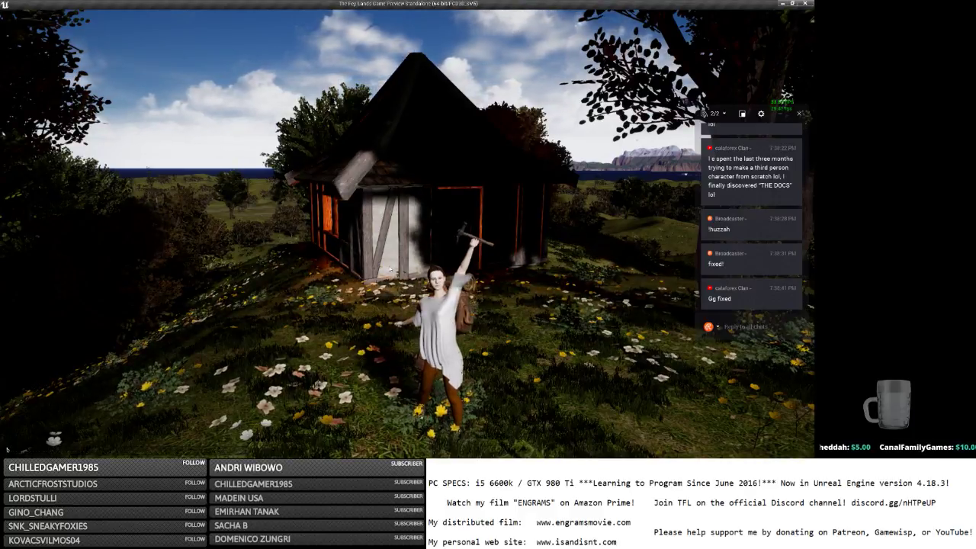
Show the inventory, open the backpack, and move the hammer from left to right hand.
{"action": "key", "text": "Tab"}
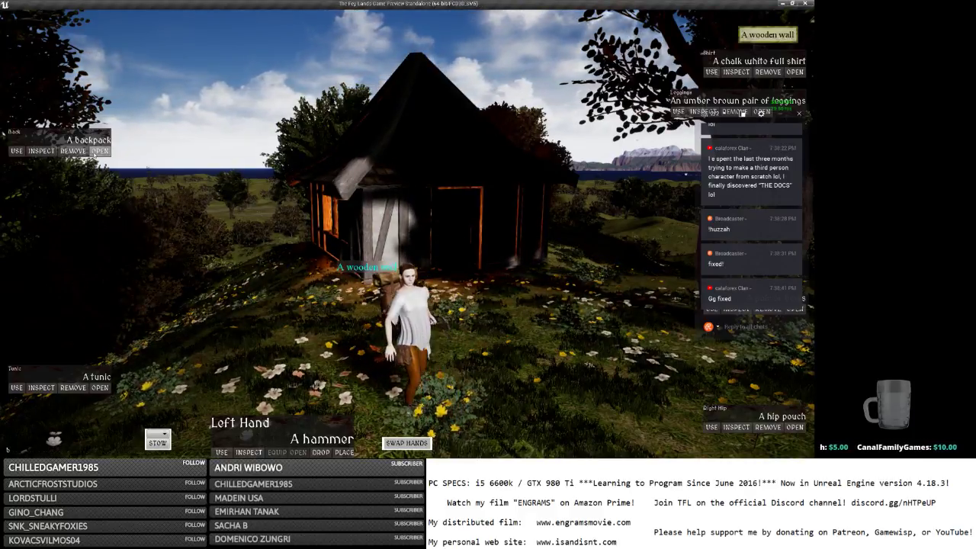
{"action": "left_click", "coordinate": [97, 151]}
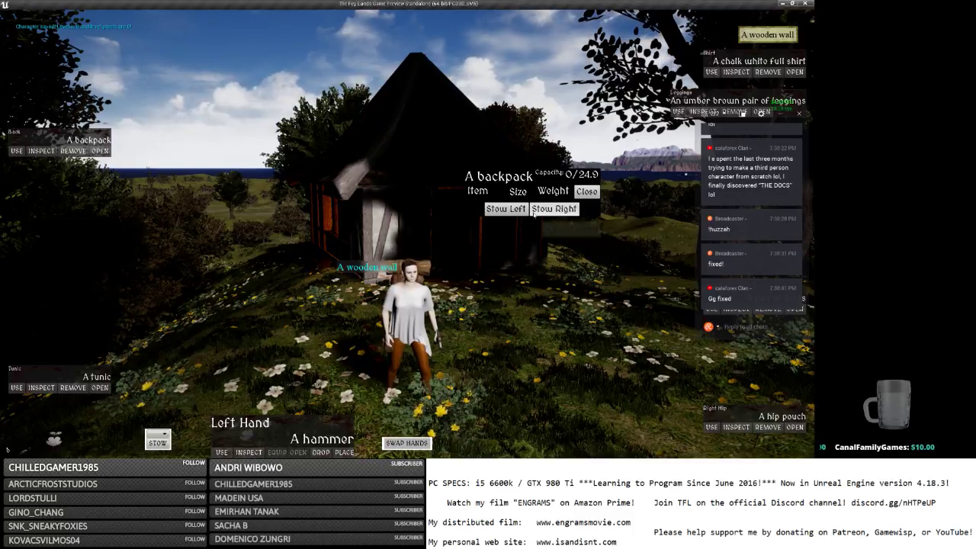
{"action": "left_click", "coordinate": [407, 442]}
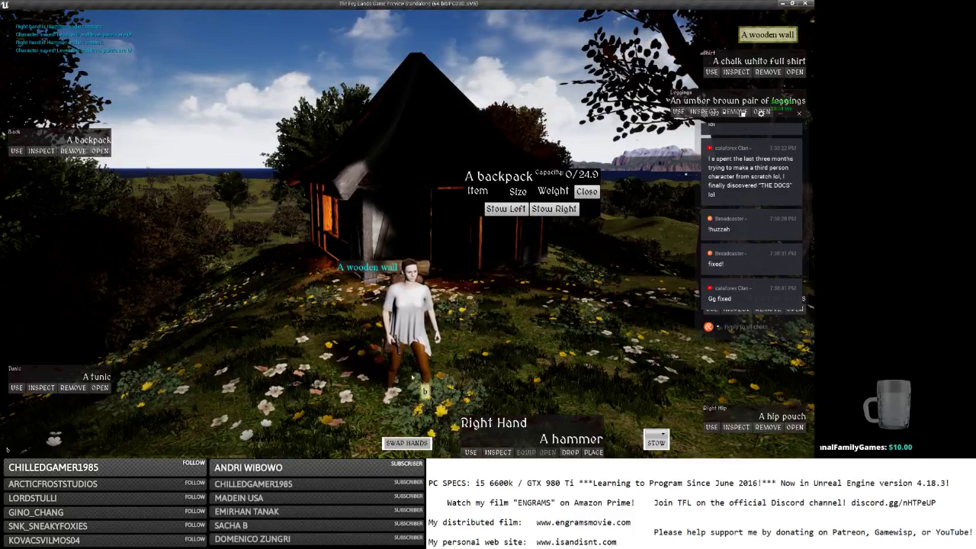
{"action": "key", "text": "Return"}
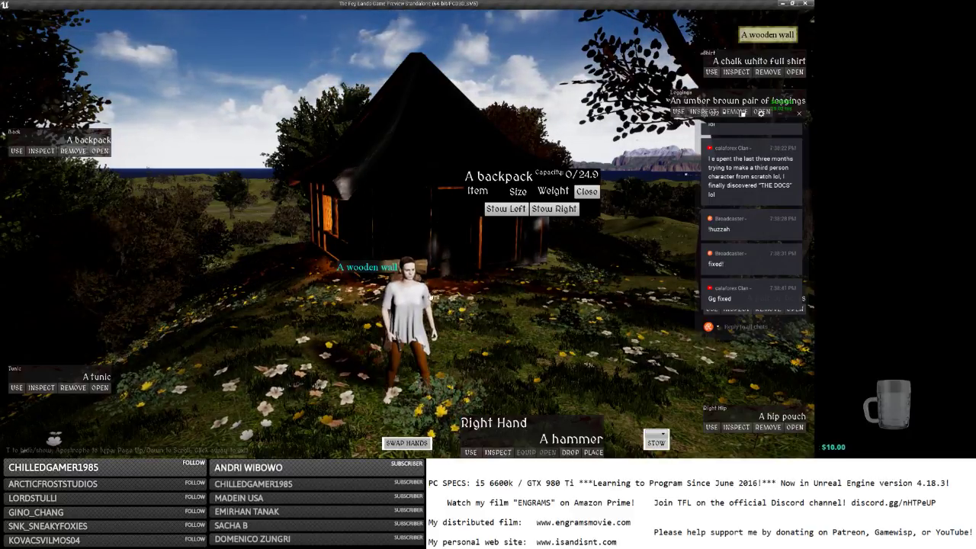
Walk toward the house and close the overlay with /close.
{"action": "key", "text": "w"}
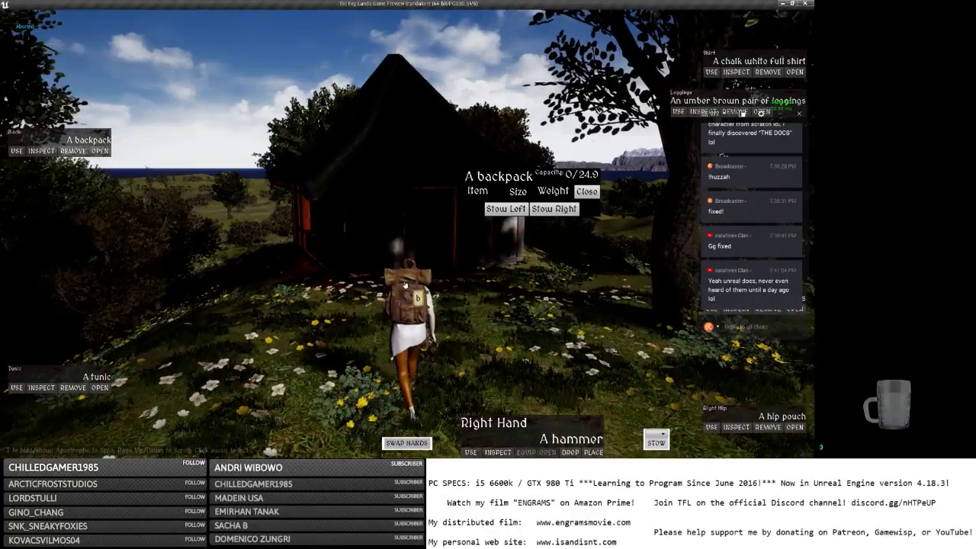
{"action": "type", "text": "/close"}
{"action": "key", "text": "Return"}
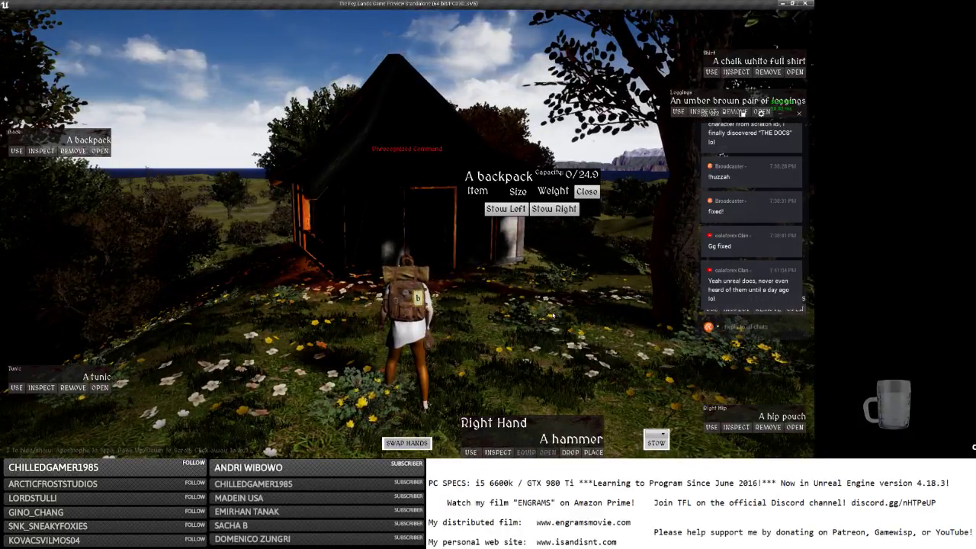
Send 'unrealsearch.com' as a reply in the stream chat.
{"action": "left_click", "coordinate": [771, 330]}
{"action": "type", "text": "unre"}
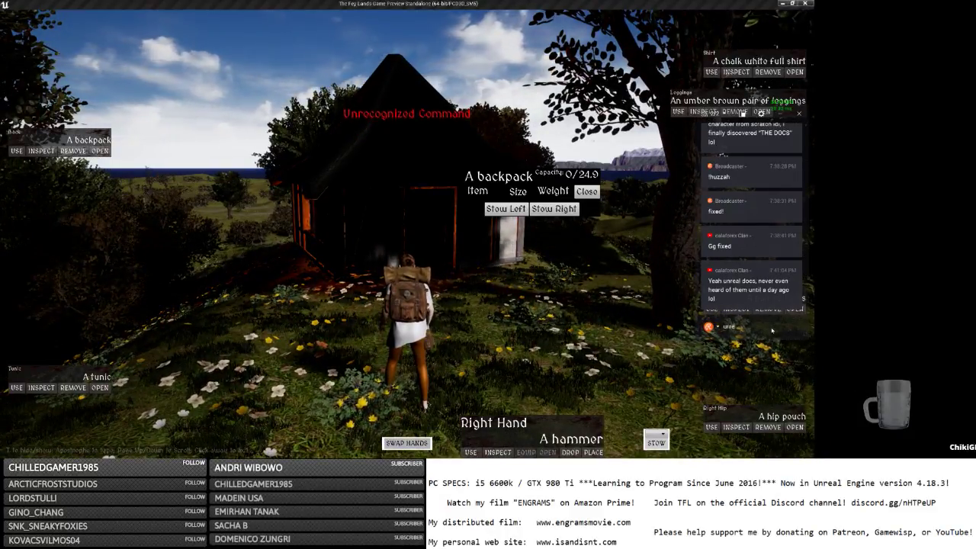
{"action": "type", "text": "alsearch.com"}
{"action": "key", "text": "Return"}
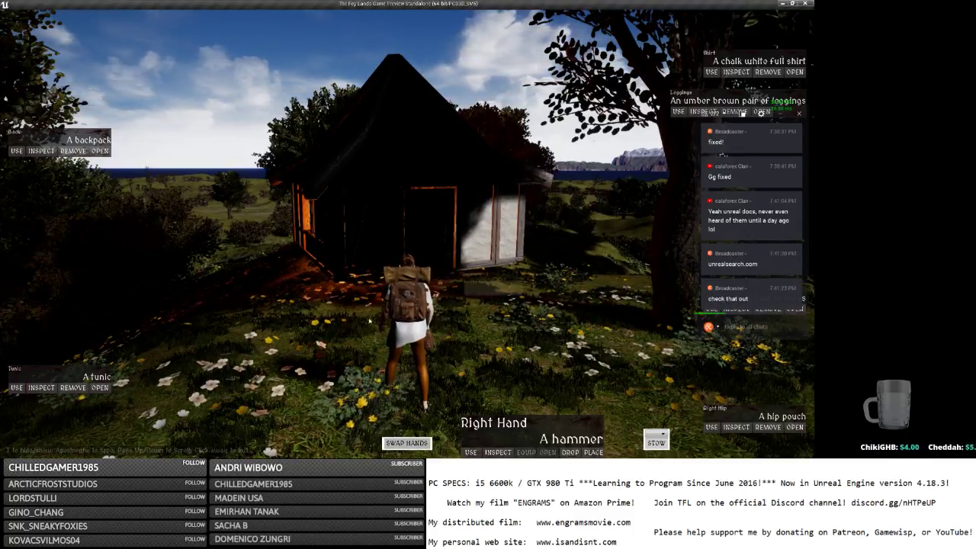
Run around the hut, over the hill toward the coast, then bring up the game menu.
{"action": "key", "text": "w"}
{"action": "key", "text": "i"}
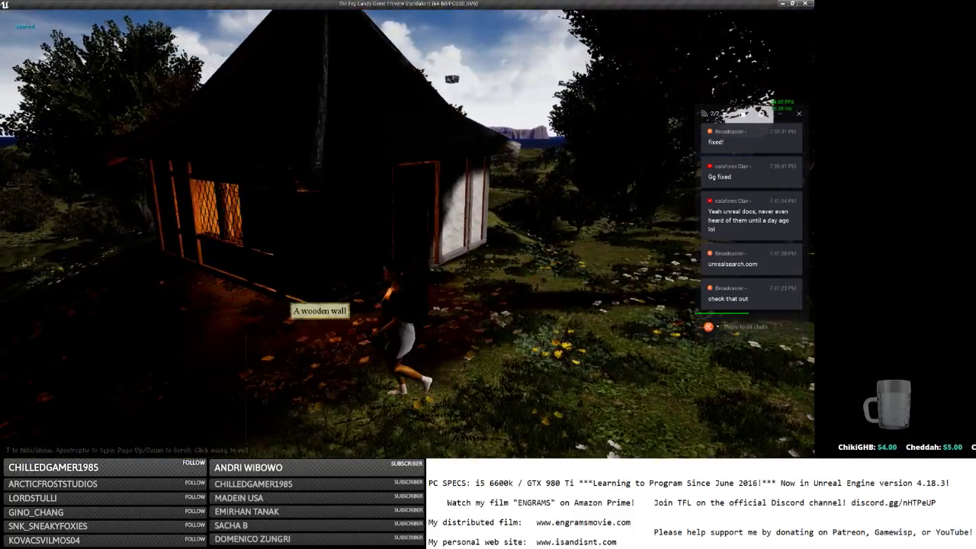
{"action": "key", "text": "w"}
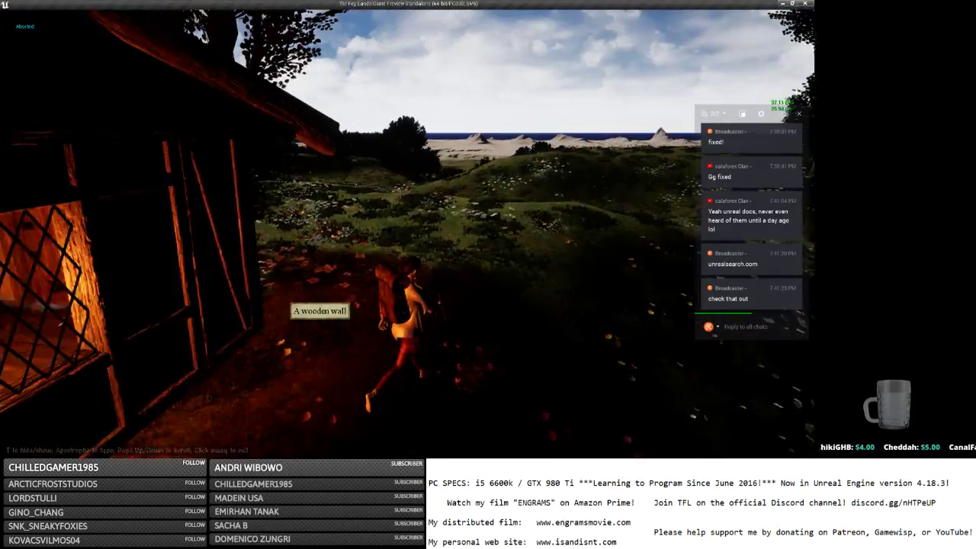
{"action": "key", "text": "w"}
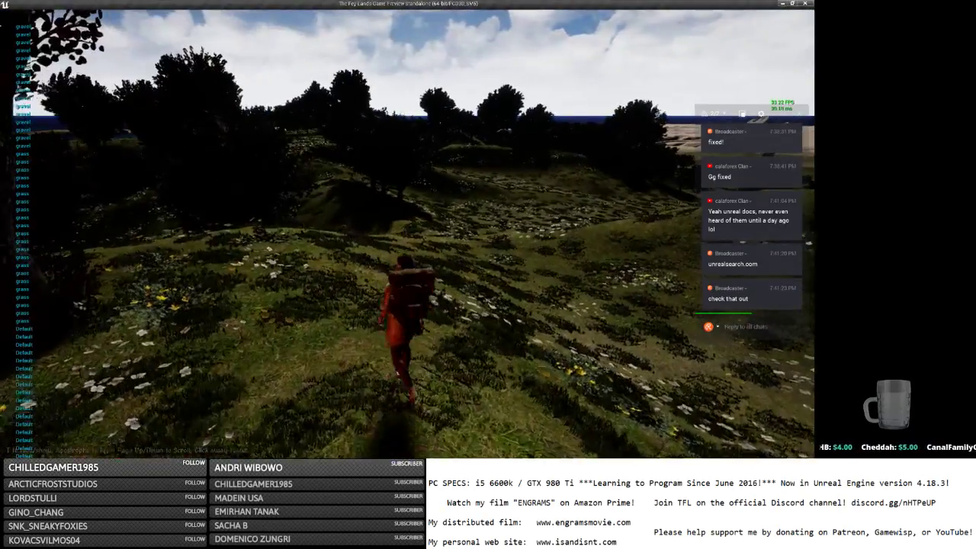
{"action": "key", "text": "w"}
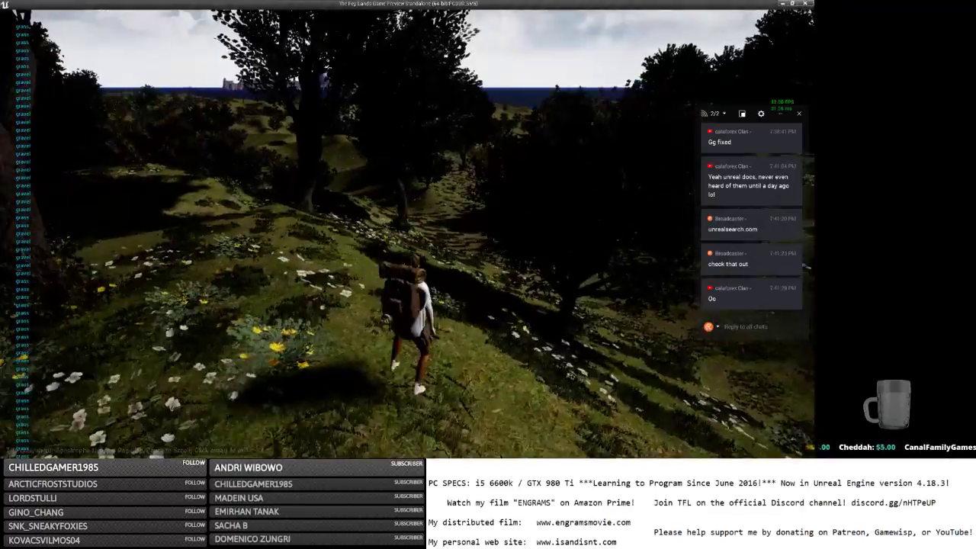
{"action": "key", "text": "w"}
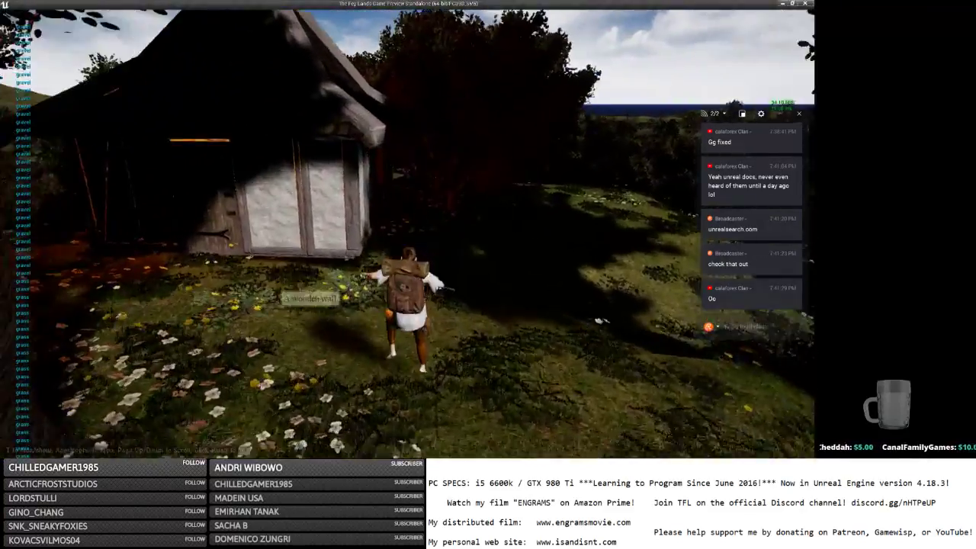
{"action": "key", "text": "w"}
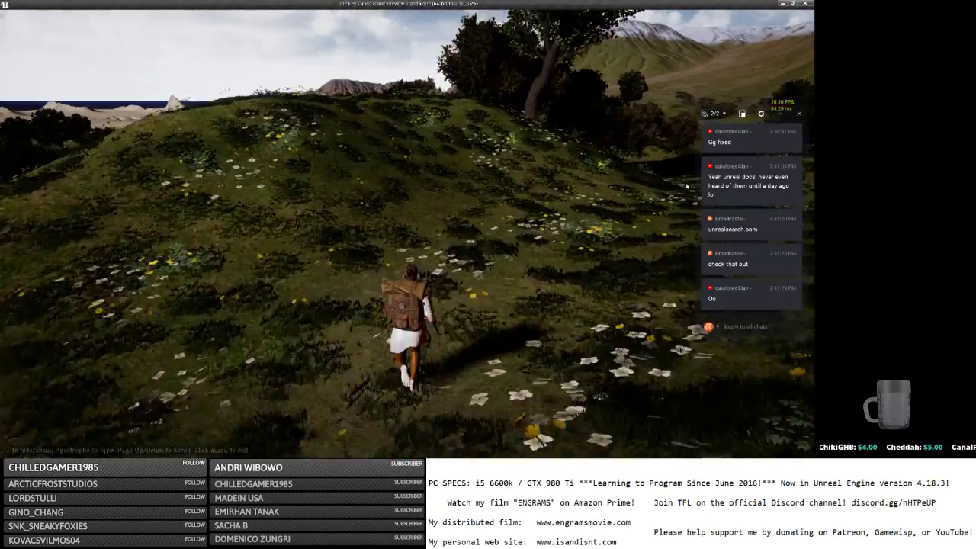
{"action": "key", "text": "w"}
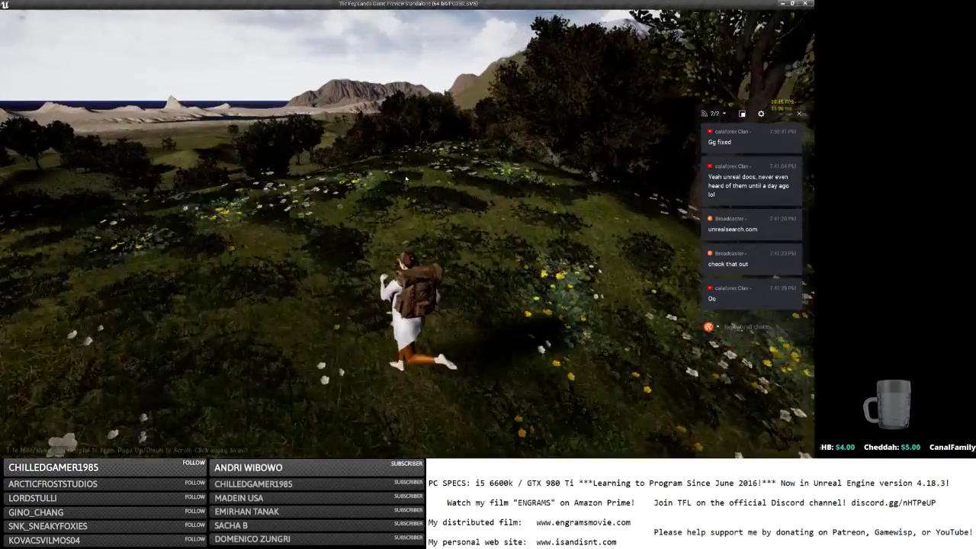
{"action": "key", "text": "w"}
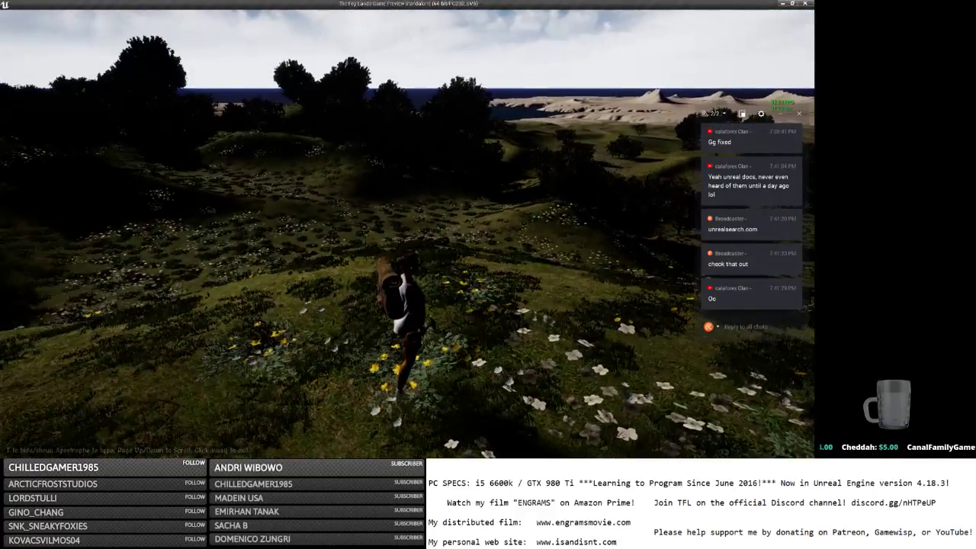
{"action": "key", "text": "w"}
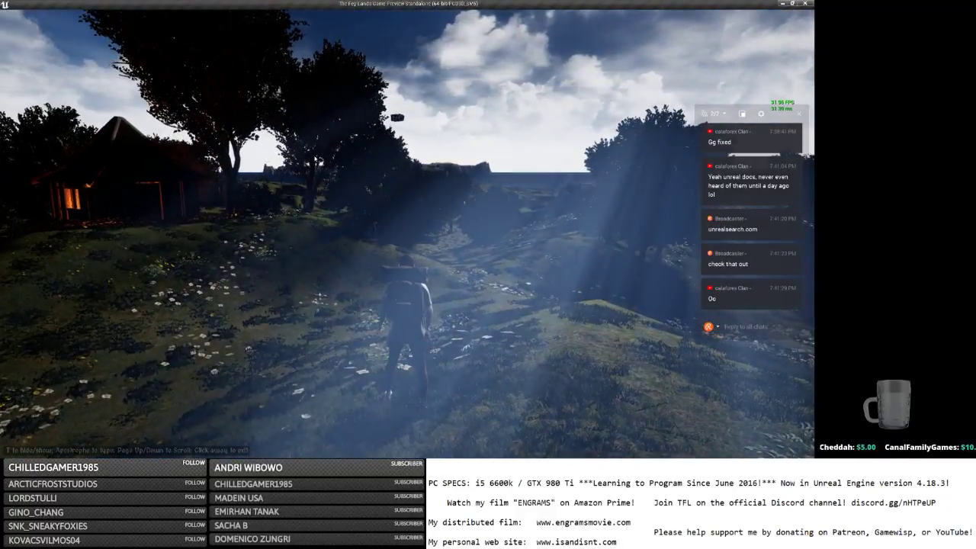
{"action": "key", "text": "Escape"}
Delete the 'Fix left hand on base cheer animation' line from the Notepad to-do list, then return to Unreal Editor.
{"action": "key", "text": "alt+Tab"}
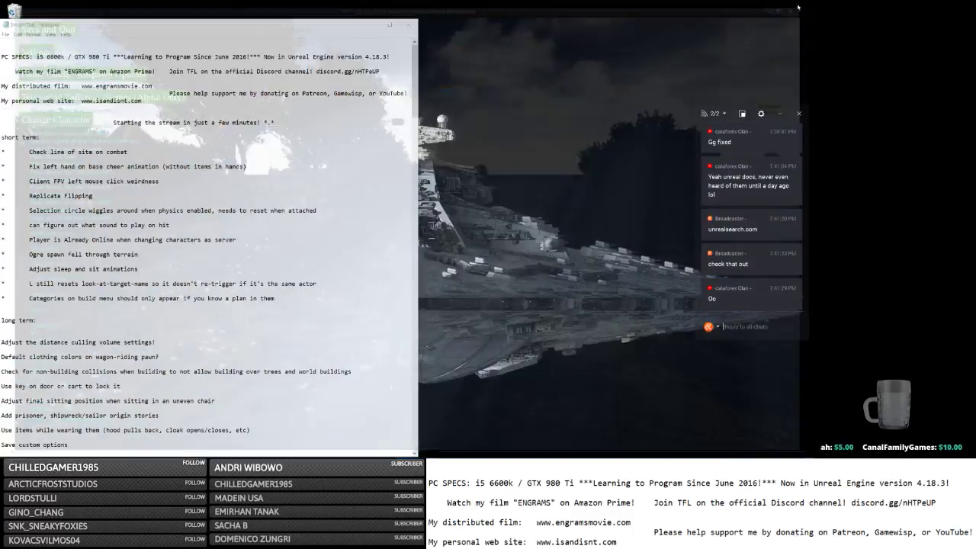
{"action": "key", "text": "alt+Tab"}
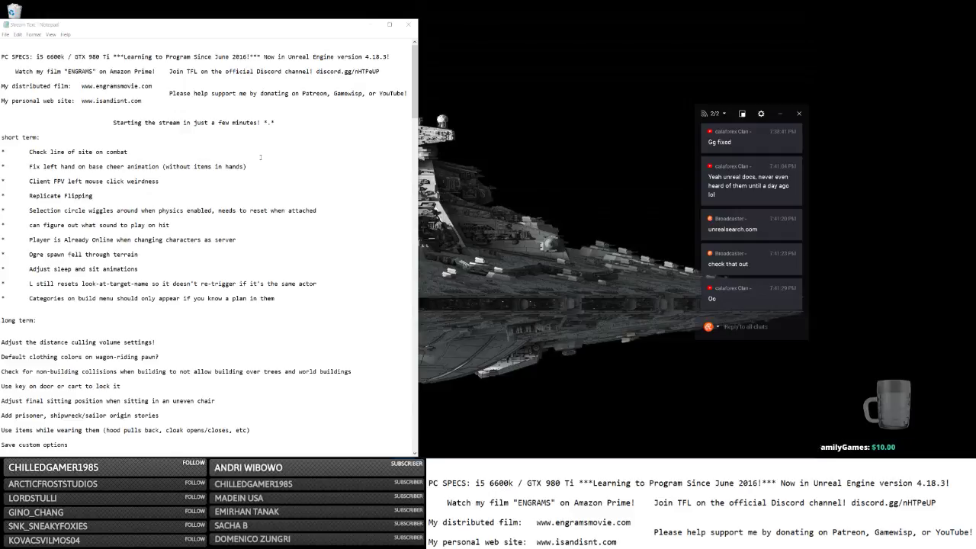
{"action": "key", "text": "alt+Tab"}
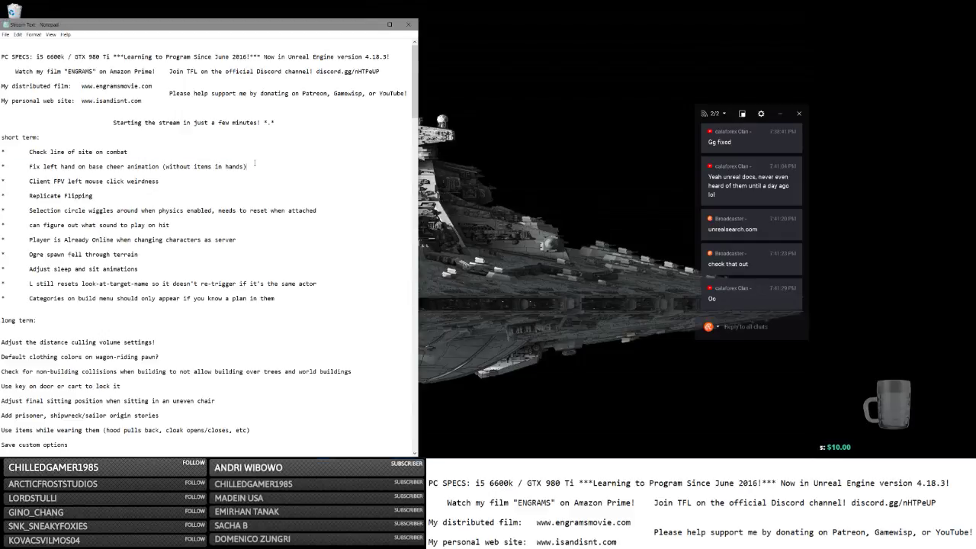
{"action": "triple_click", "coordinate": [219, 166]}
{"action": "key", "text": "Delete"}
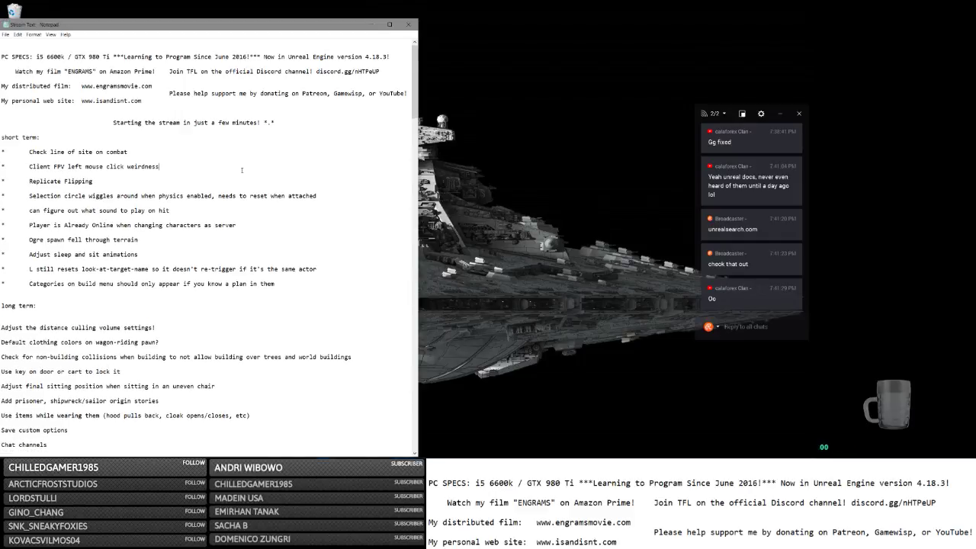
{"action": "key", "text": "alt+Tab"}
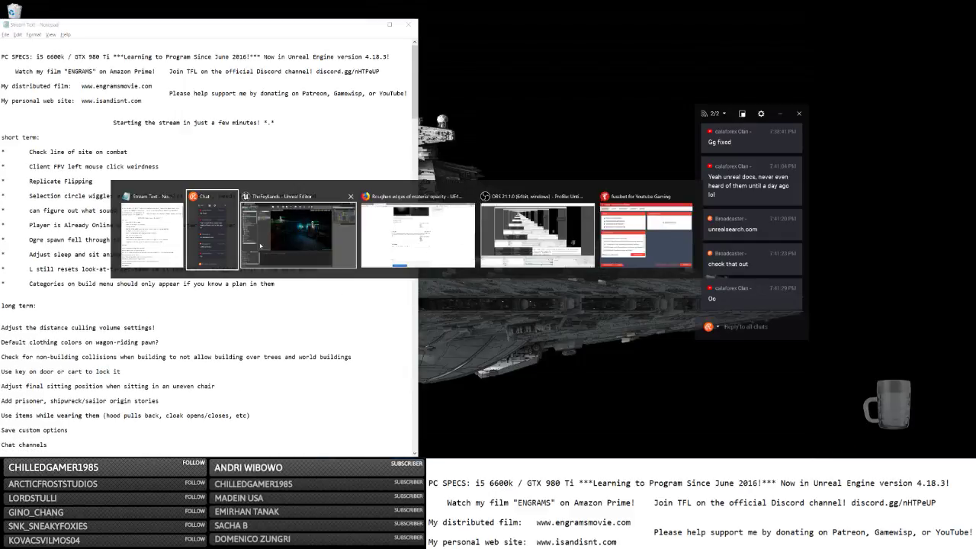
{"action": "left_click", "coordinate": [272, 265]}
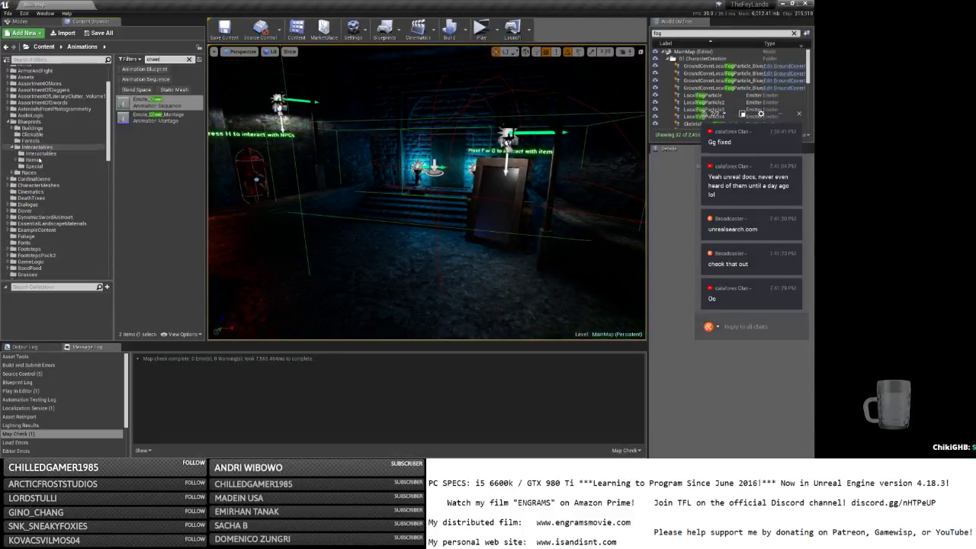
Clear the cheer search and open the HandModel Blueprint from the Items folder.
{"action": "left_click", "coordinate": [31, 159]}
{"action": "left_click", "coordinate": [189, 59]}
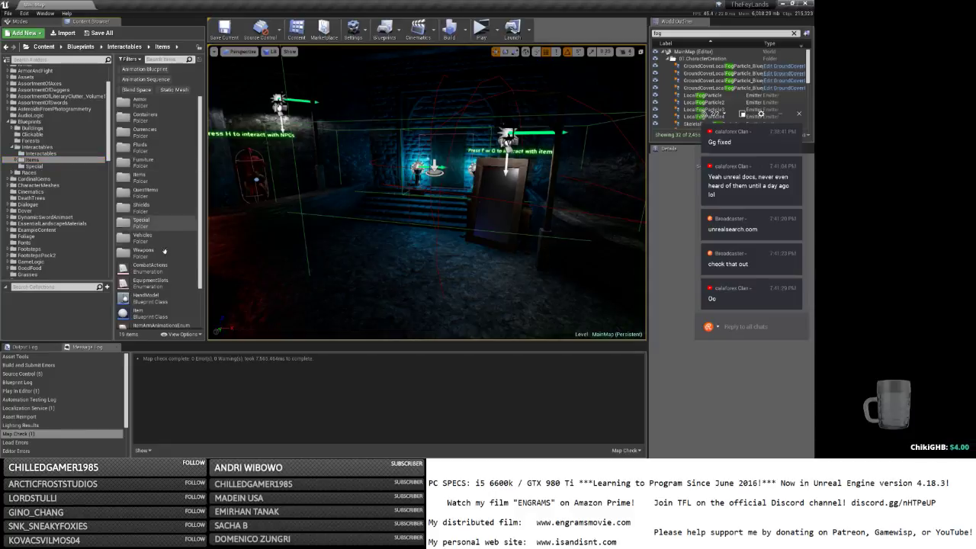
{"action": "double_click", "coordinate": [147, 296]}
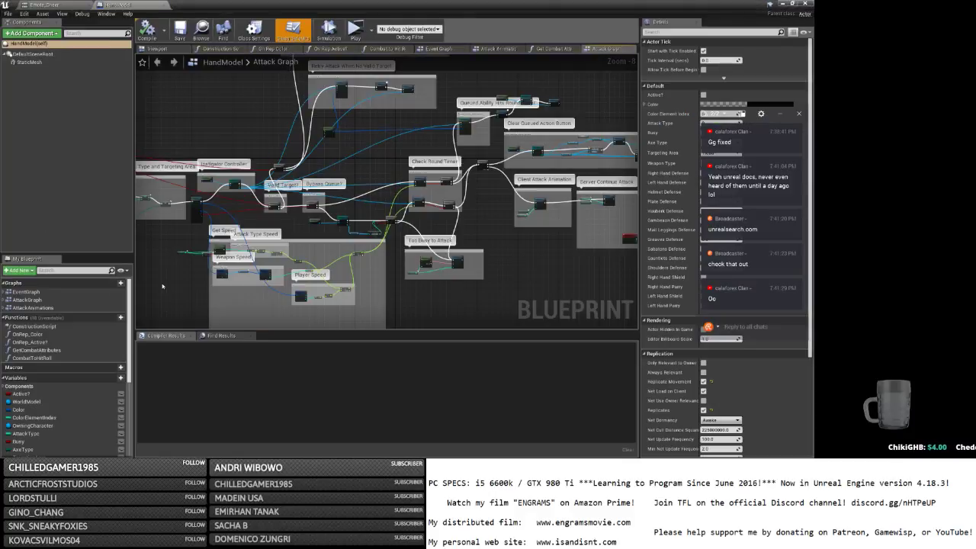
Open Get Combat Attributes from the Attack Graph and drag a connection off the Main Player Controller output.
{"action": "right_click_drag", "start_coordinate": [165, 227], "coordinate": [274, 241]}
{"action": "scroll", "coordinate": [307, 235], "scroll_direction": "up", "scroll_amount": 5}
{"action": "double_click", "coordinate": [307, 219]}
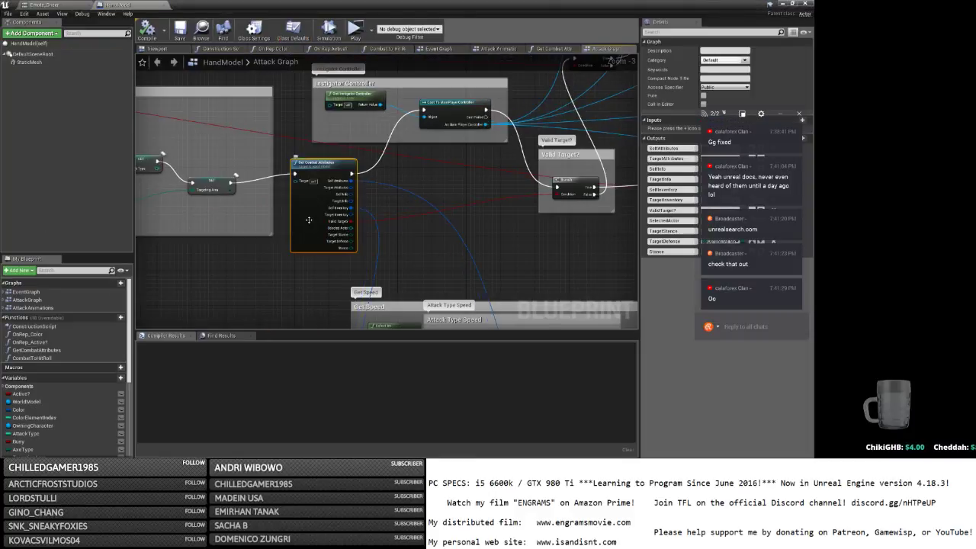
{"action": "right_click_drag", "start_coordinate": [428, 181], "coordinate": [481, 185]}
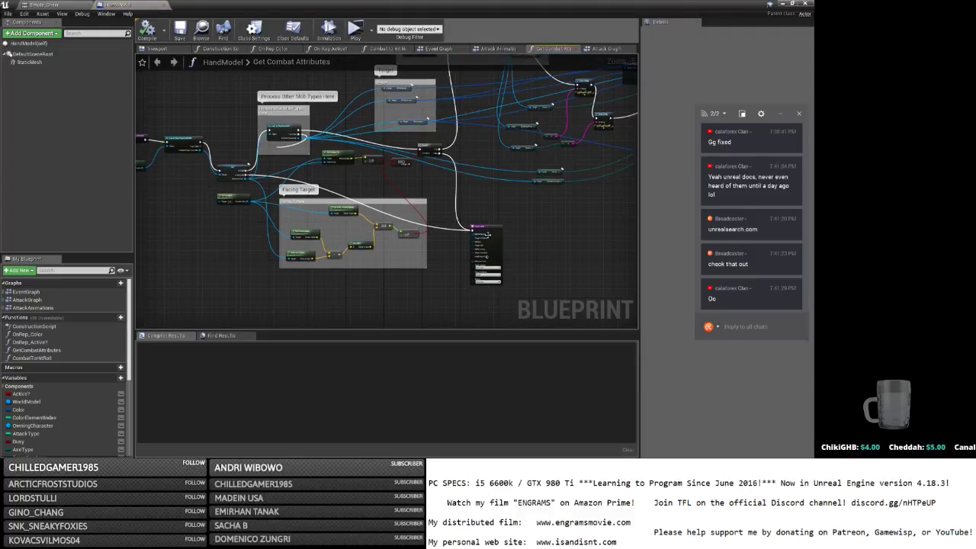
{"action": "left_click", "coordinate": [489, 234]}
{"action": "scroll", "coordinate": [412, 195], "scroll_direction": "up", "scroll_amount": 4}
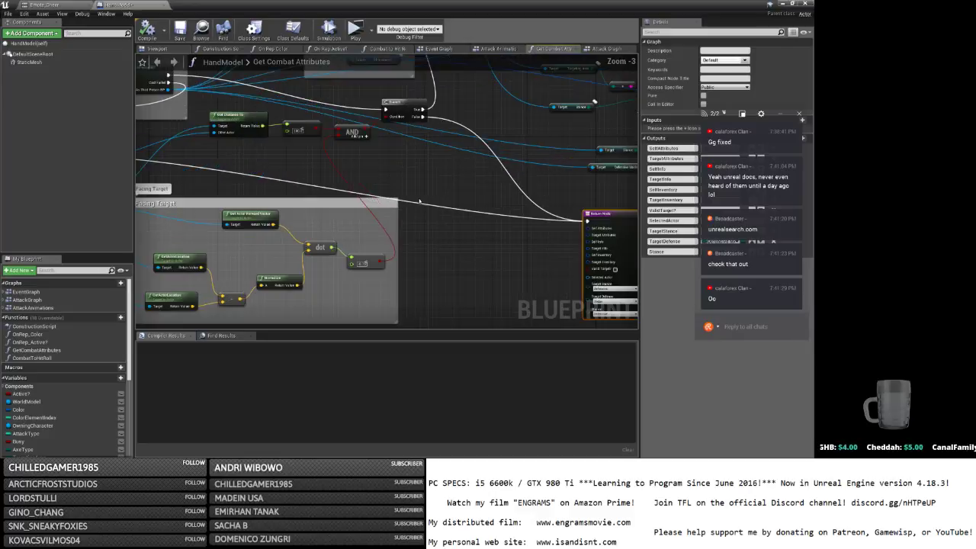
{"action": "right_click_drag", "start_coordinate": [326, 193], "coordinate": [551, 211]}
{"action": "right_click_drag", "start_coordinate": [252, 195], "coordinate": [377, 194]}
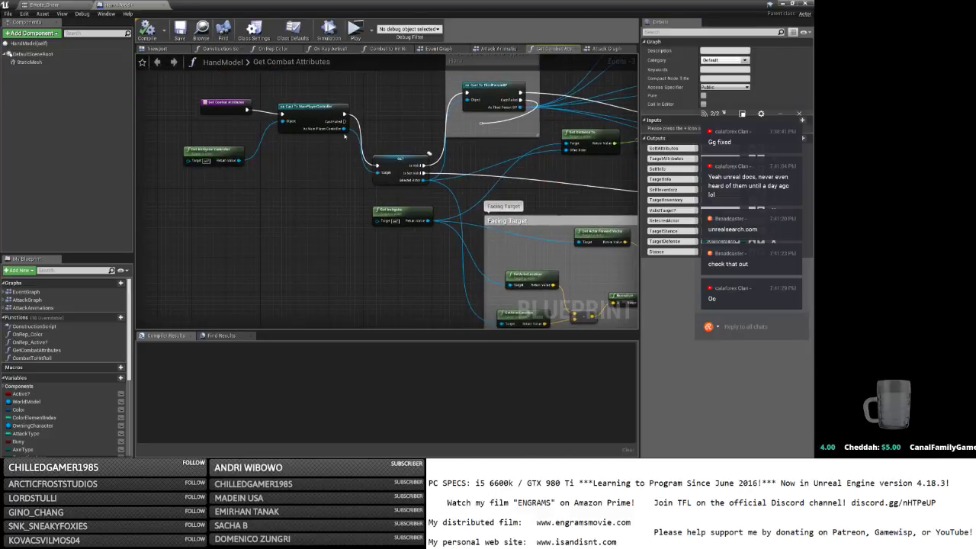
{"action": "left_click_drag", "start_coordinate": [344, 128], "coordinate": [267, 204]}
Add a Check Line of Site to Actor node from the Main Player Controller cast and remove an extra Branch.
{"action": "type", "text": "line of sit"}
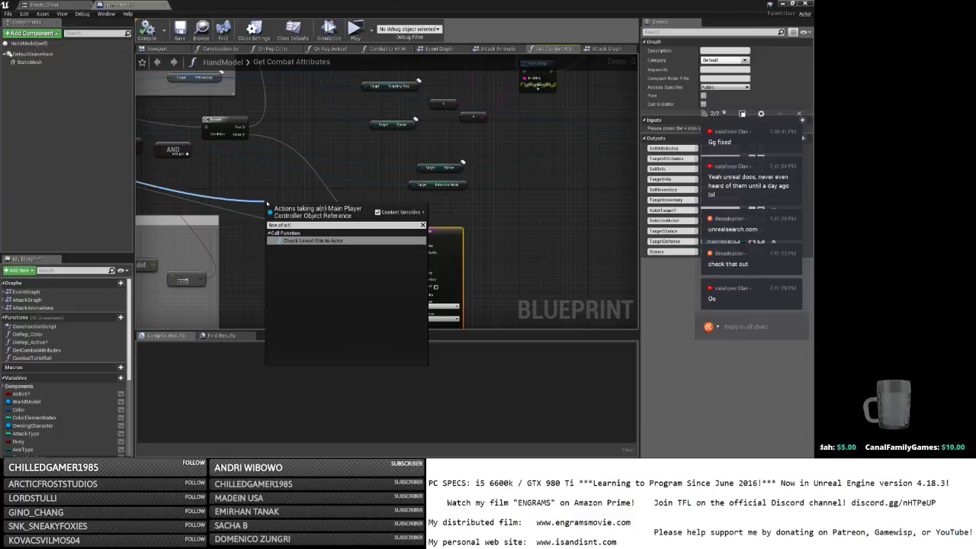
{"action": "key", "text": "Return"}
{"action": "left_click_drag", "start_coordinate": [407, 238], "coordinate": [271, 217], "text": "ctrl"}
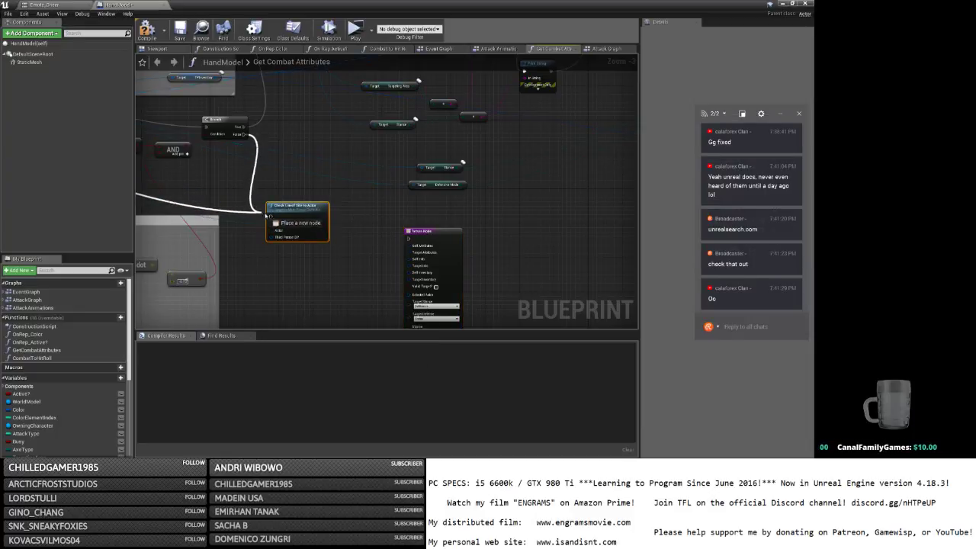
{"action": "key", "text": "b"}
{"action": "left_click", "coordinate": [344, 218]}
{"action": "left_click_drag", "start_coordinate": [324, 217], "coordinate": [349, 227]}
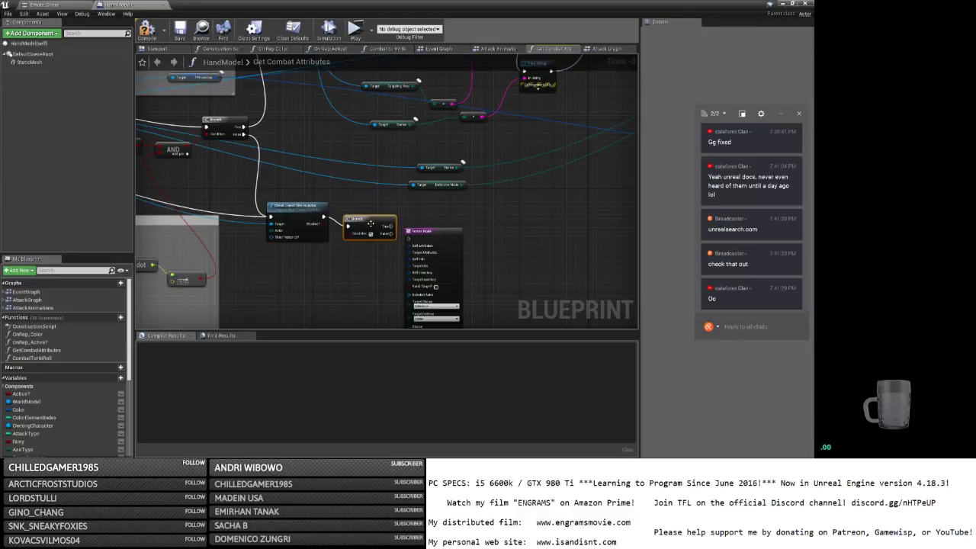
{"action": "key", "text": "Delete"}
Feed Blocked? through a NOT Boolean into Valid Target? and wire the check's execution to the Return Node.
{"action": "left_click_drag", "start_coordinate": [323, 223], "coordinate": [343, 240]}
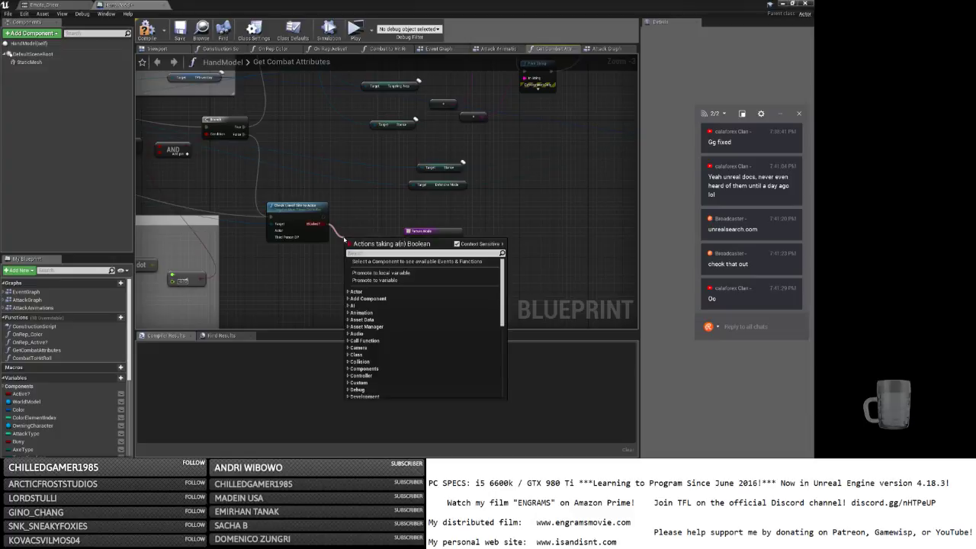
{"action": "type", "text": "not"}
{"action": "key", "text": "Up"}
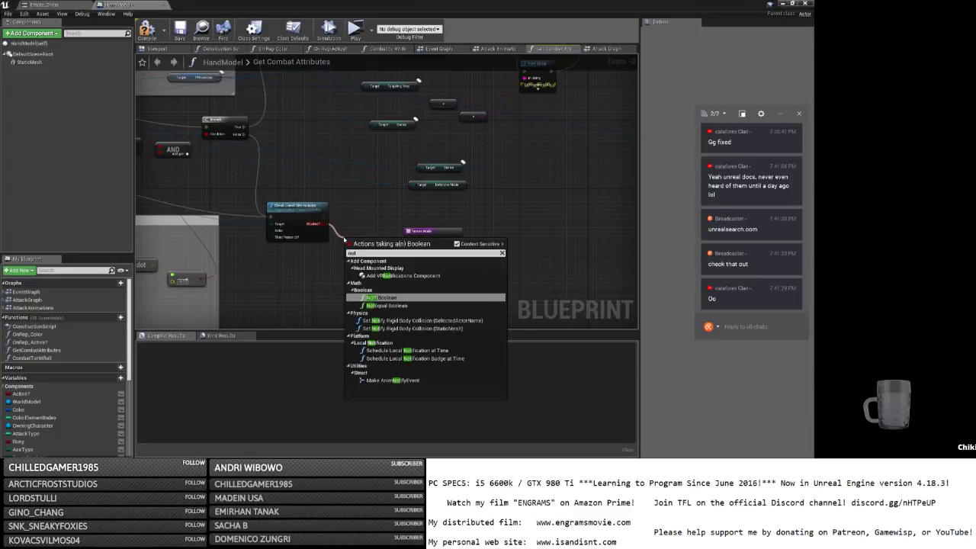
{"action": "key", "text": "Return"}
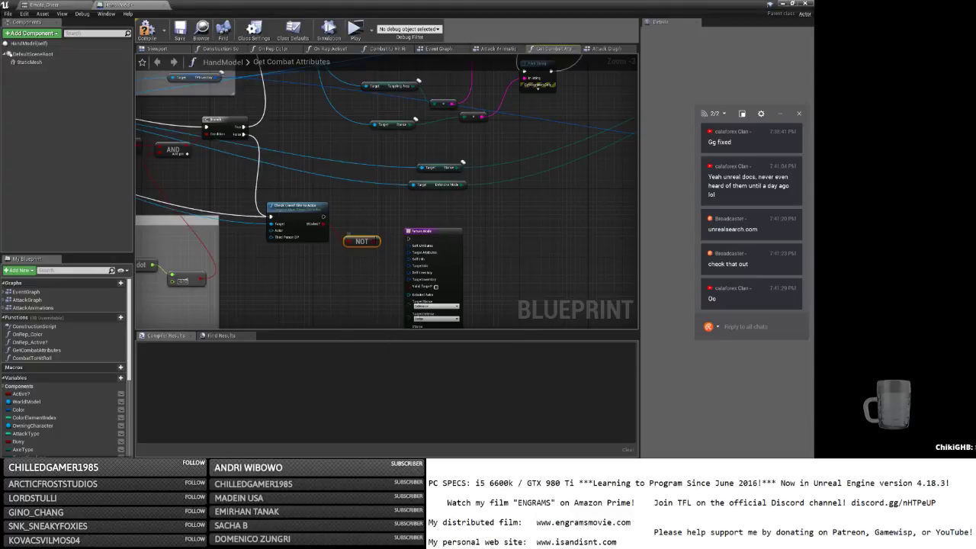
{"action": "left_click_drag", "start_coordinate": [377, 242], "coordinate": [409, 287]}
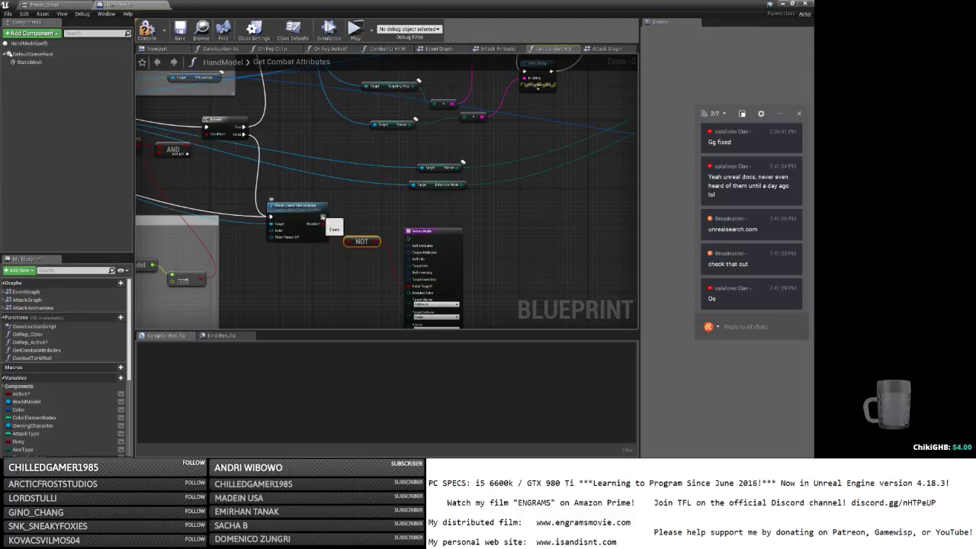
{"action": "left_click_drag", "start_coordinate": [322, 217], "coordinate": [409, 239]}
{"action": "right_click_drag", "start_coordinate": [313, 279], "coordinate": [471, 266]}
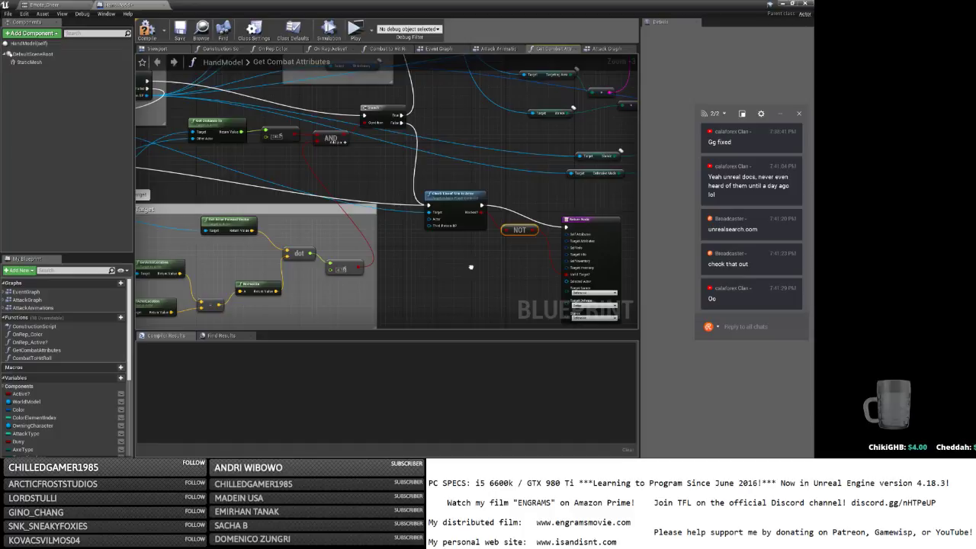
Place a new Branch node beside the line-of-sight check and Return Node.
{"action": "right_click_drag", "start_coordinate": [471, 267], "coordinate": [355, 263]}
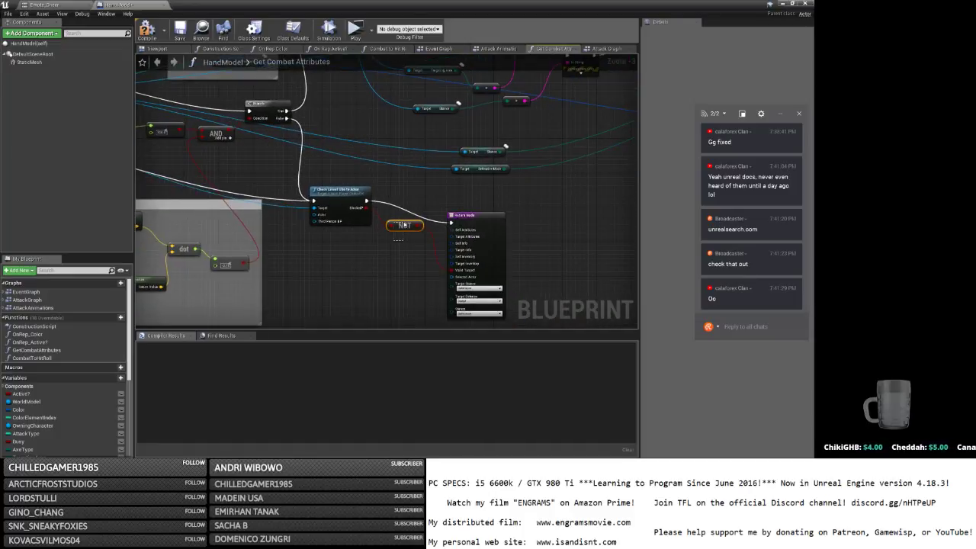
{"action": "right_click_drag", "start_coordinate": [396, 239], "coordinate": [337, 434]}
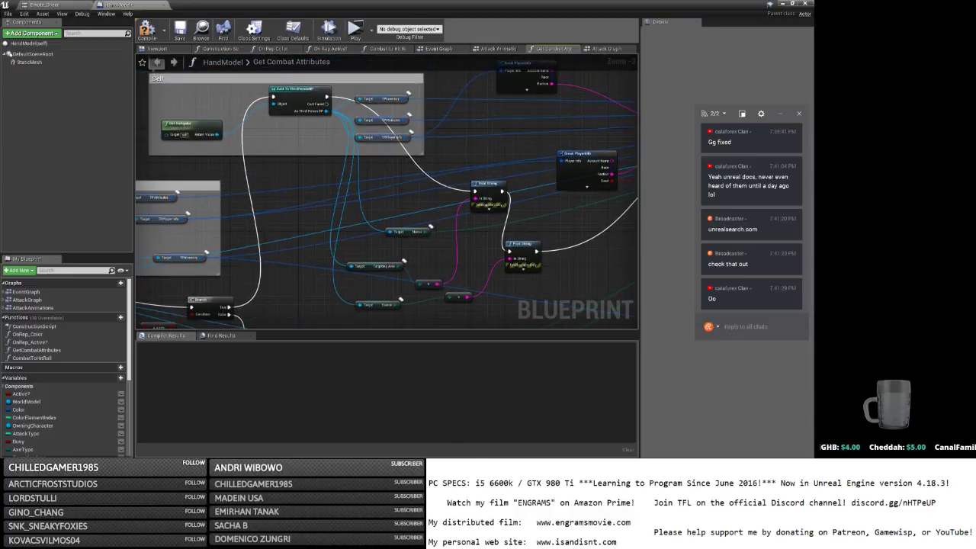
{"action": "right_click_drag", "start_coordinate": [327, 381], "coordinate": [342, 185]}
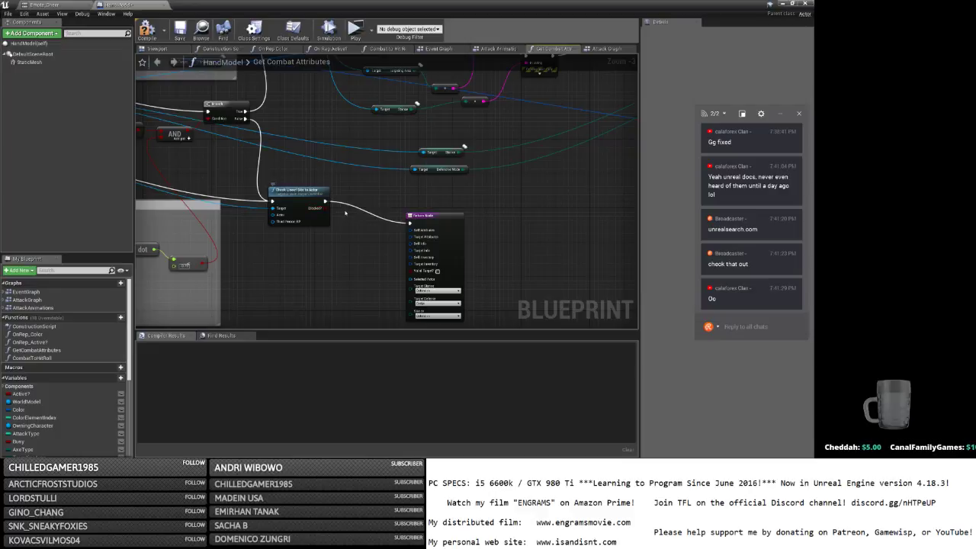
{"action": "left_click", "coordinate": [343, 199]}
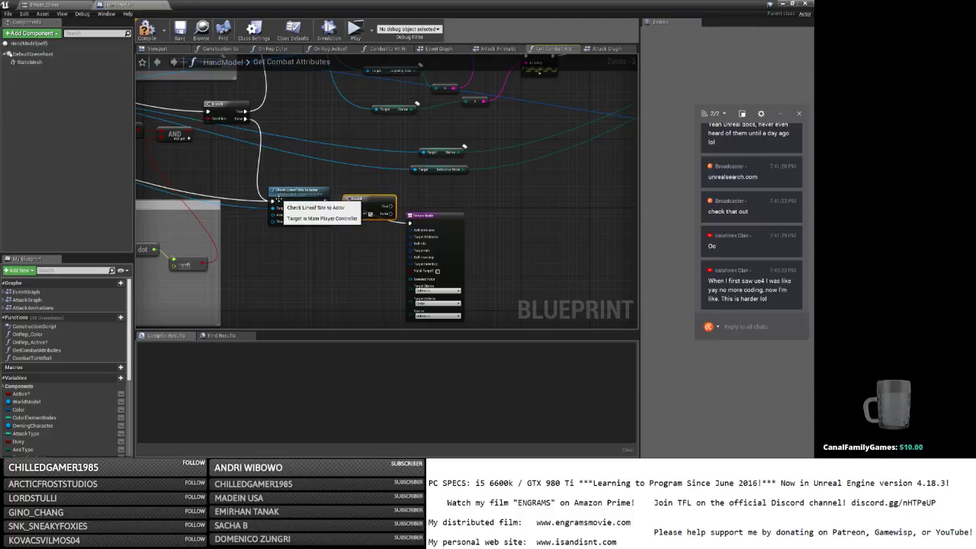
Move the execution wires onto the Return Node and shift the line-of-sight and Branch nodes right.
{"action": "left_click_drag", "start_coordinate": [272, 201], "coordinate": [409, 224], "text": "ctrl"}
{"action": "left_click", "coordinate": [319, 209], "text": "ctrl"}
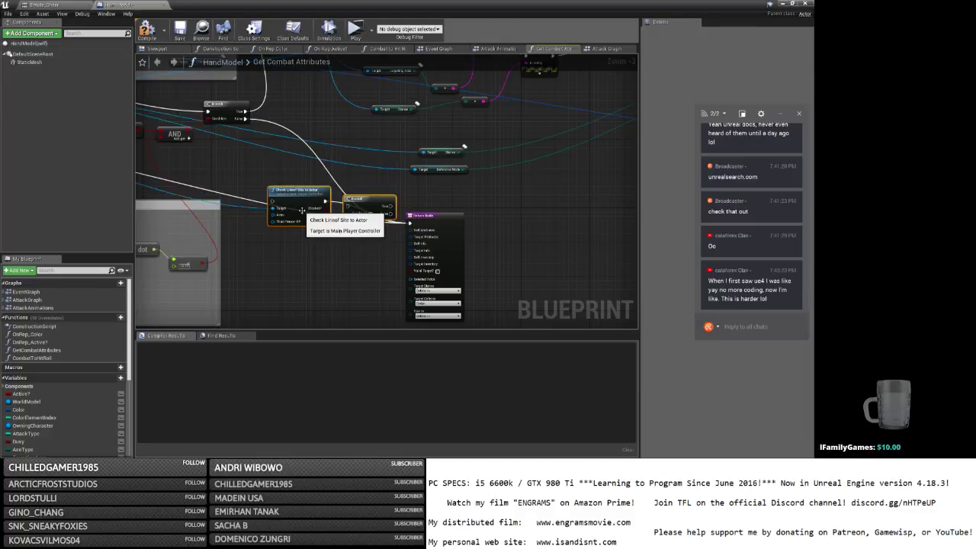
{"action": "left_click_drag", "start_coordinate": [309, 193], "coordinate": [536, 199]}
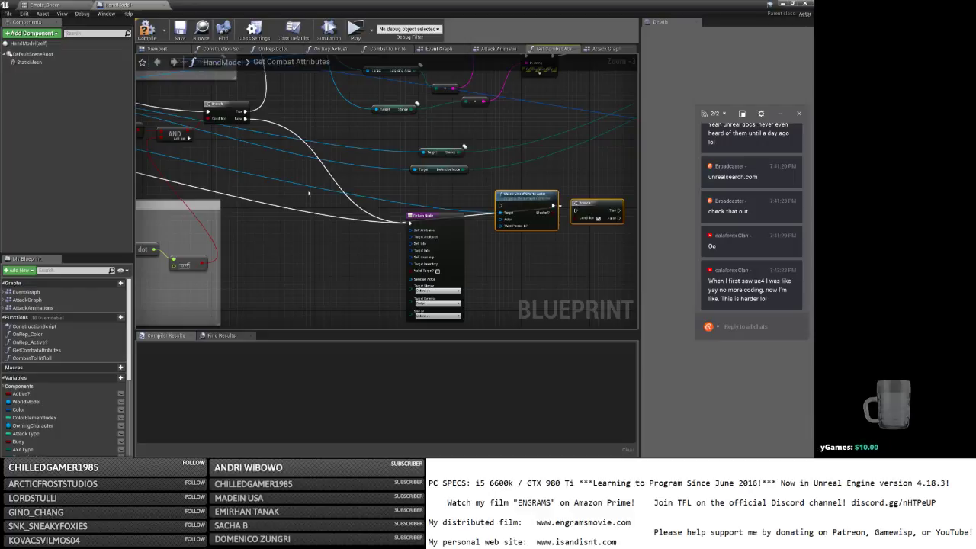
{"action": "right_click_drag", "start_coordinate": [309, 194], "coordinate": [407, 194]}
{"action": "left_click_drag", "start_coordinate": [330, 111], "coordinate": [303, 107]}
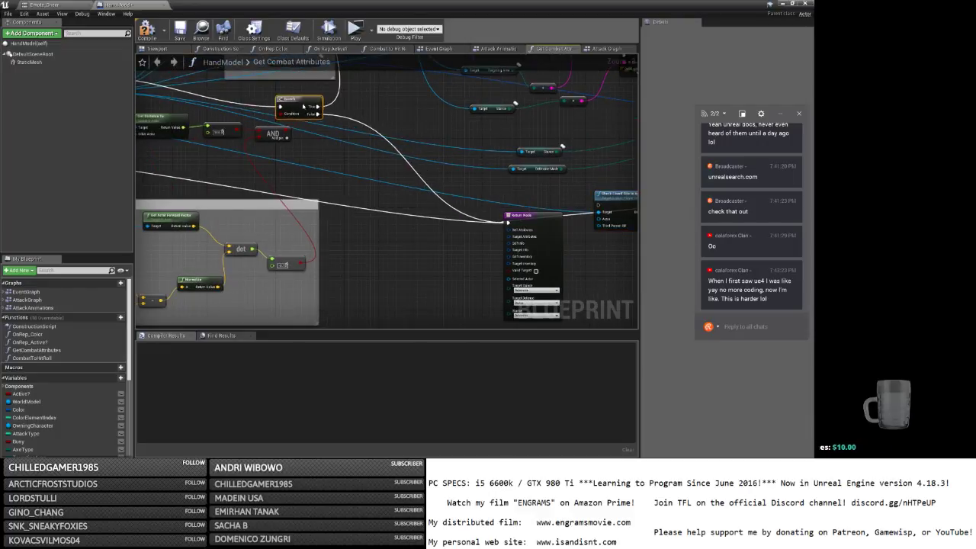
Reposition the line-of-sight and Branch nodes further up and to the right.
{"action": "right_click_drag", "start_coordinate": [319, 140], "coordinate": [541, 179]}
{"action": "right_click_drag", "start_coordinate": [535, 272], "coordinate": [322, 301]}
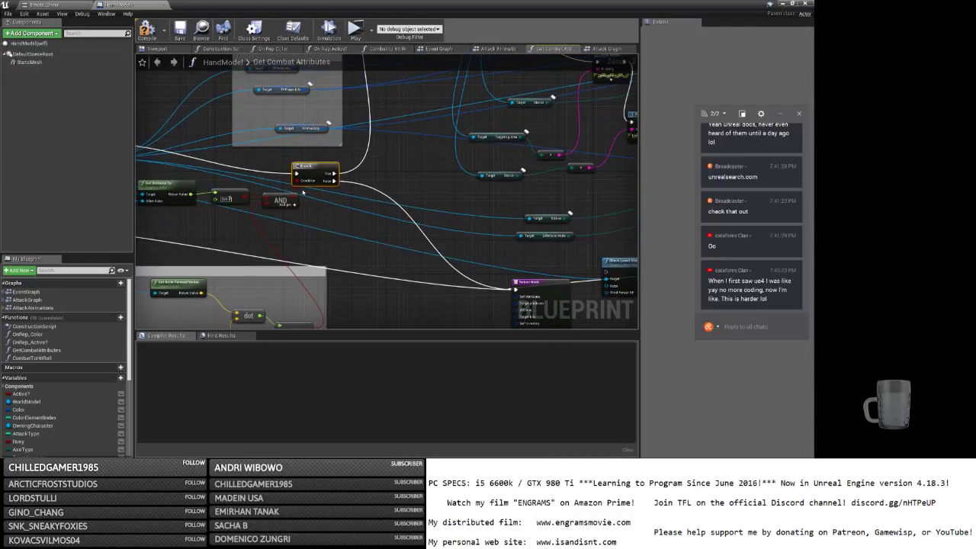
{"action": "right_click_drag", "start_coordinate": [339, 204], "coordinate": [231, 210]}
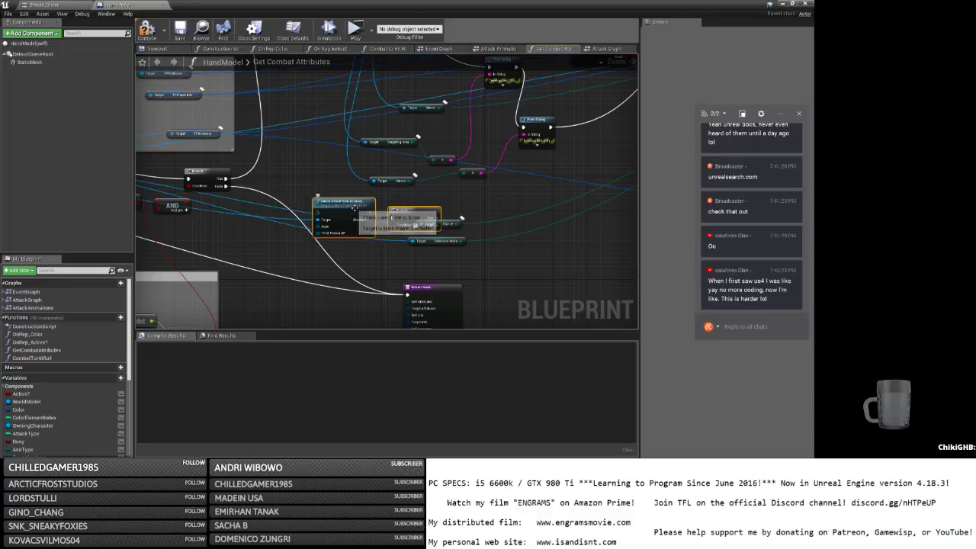
{"action": "right_click_drag", "start_coordinate": [381, 221], "coordinate": [381, 321]}
{"action": "right_click_drag", "start_coordinate": [304, 168], "coordinate": [354, 274]}
{"action": "left_click_drag", "start_coordinate": [172, 117], "coordinate": [255, 99]}
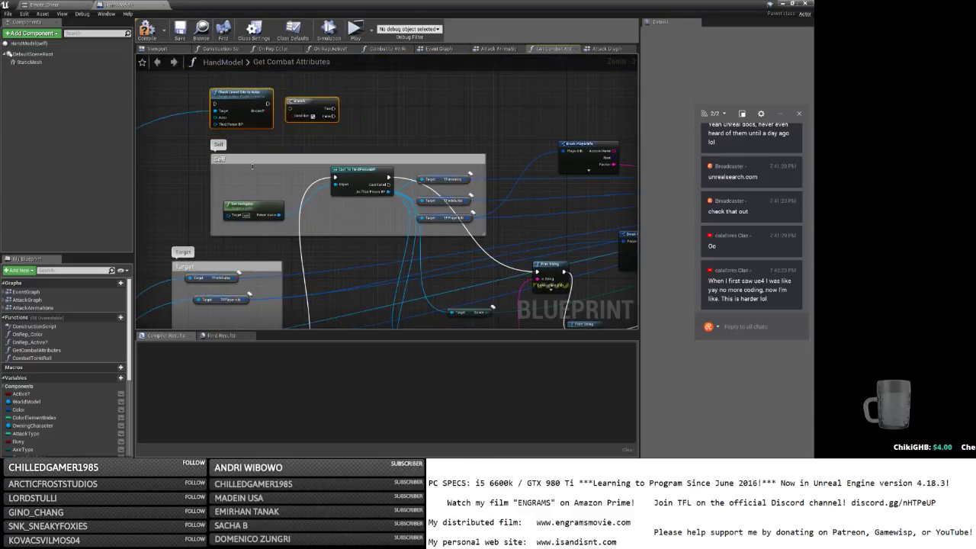
{"action": "right_click_drag", "start_coordinate": [247, 174], "coordinate": [456, 94]}
{"action": "right_click_drag", "start_coordinate": [327, 165], "coordinate": [439, 93]}
{"action": "scroll", "coordinate": [199, 283], "scroll_direction": "down", "scroll_amount": 5}
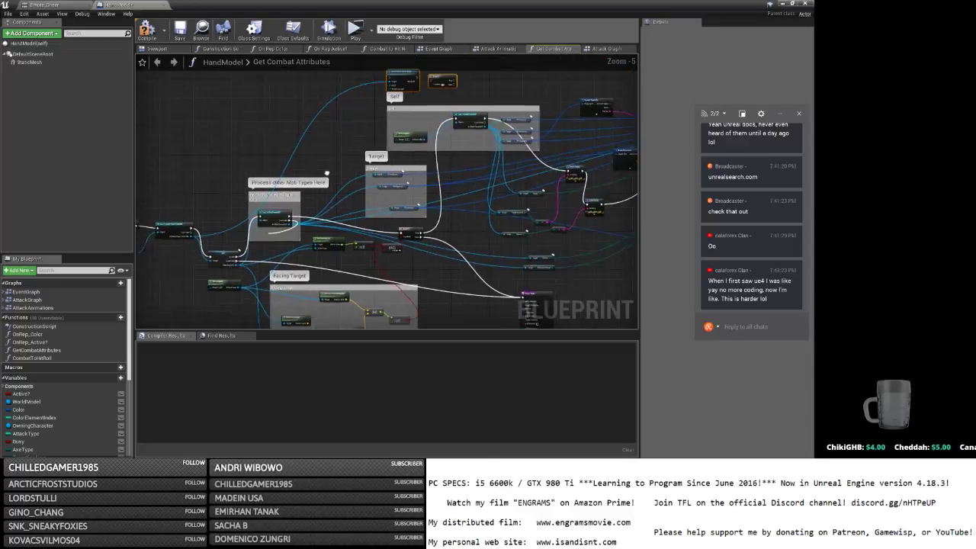
Try wiring a new execution line and Get Instigator into the Third Person BP cast, then cancel.
{"action": "left_click_drag", "start_coordinate": [212, 288], "coordinate": [367, 115]}
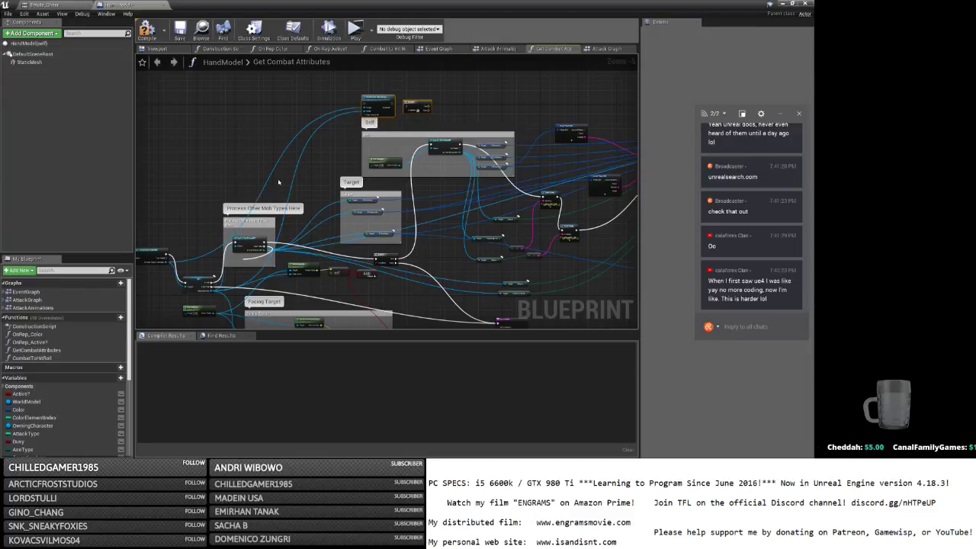
{"action": "right_click_drag", "start_coordinate": [198, 276], "coordinate": [256, 266]}
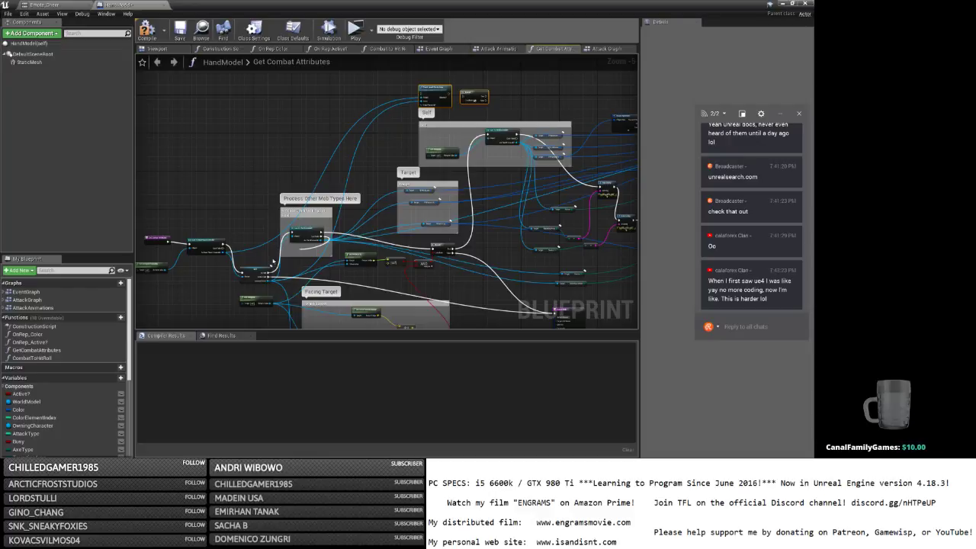
{"action": "scroll", "coordinate": [445, 179], "scroll_direction": "up", "scroll_amount": 2}
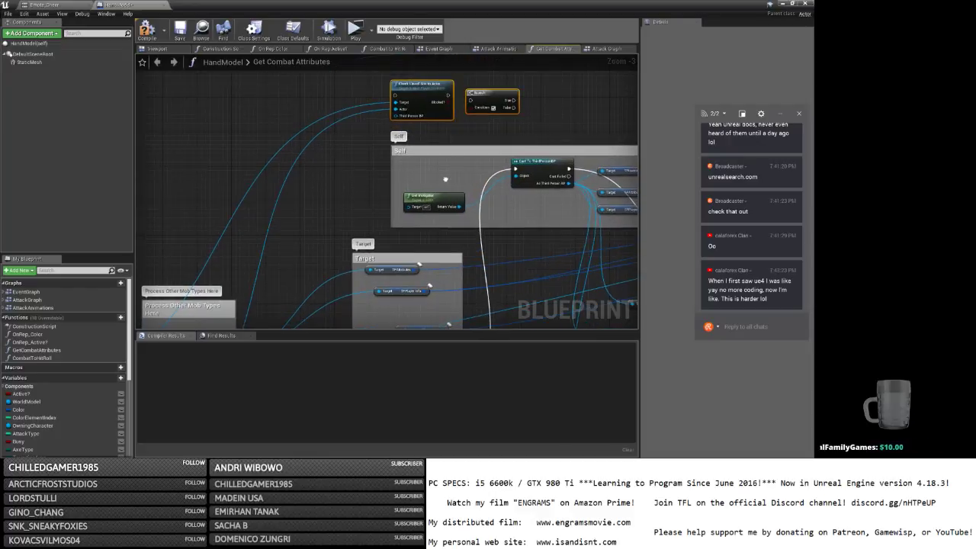
{"action": "left_click_drag", "start_coordinate": [458, 205], "coordinate": [396, 135]}
{"action": "left_click", "coordinate": [298, 202]}
{"action": "right_click_drag", "start_coordinate": [308, 166], "coordinate": [340, 164]}
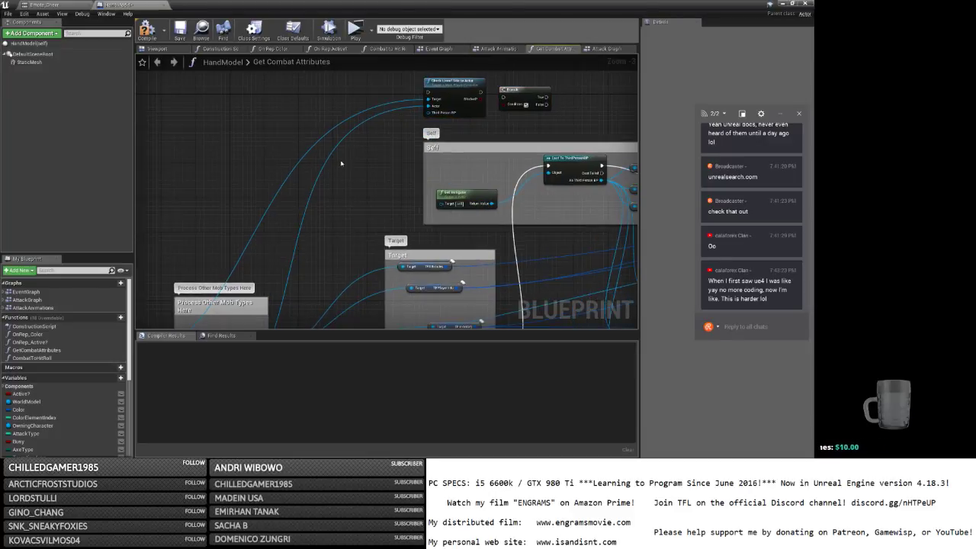
Add a Get Controlled Pawn or Rider node from the player controller and route execution into it.
{"action": "right_click", "coordinate": [324, 110]}
{"action": "type", "text": "get rider"}
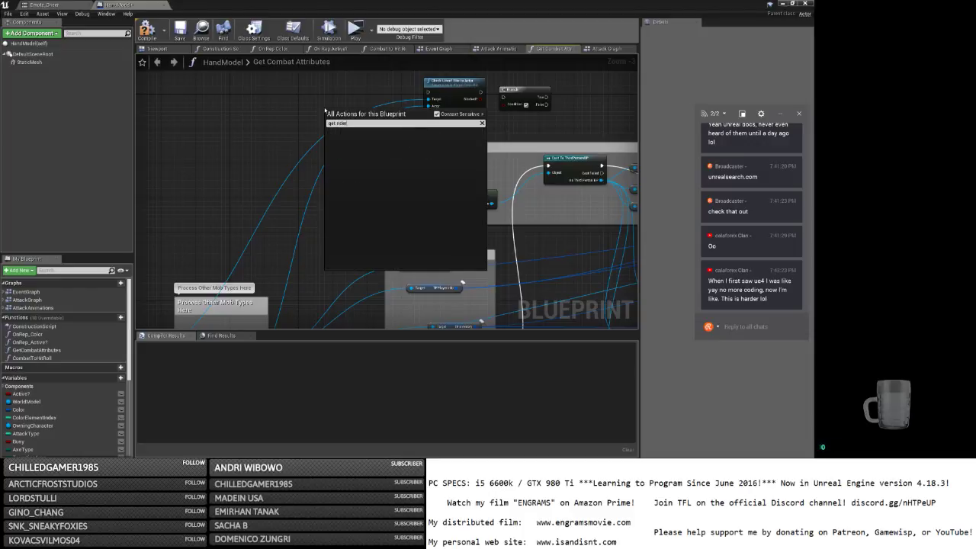
{"action": "key", "text": "Escape"}
{"action": "scroll", "coordinate": [312, 134], "scroll_direction": "down", "scroll_amount": 2}
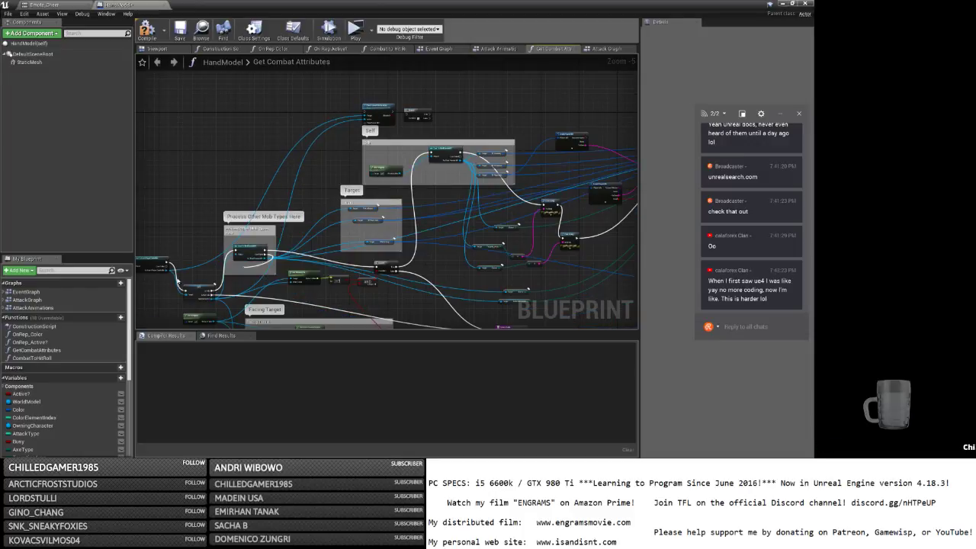
{"action": "left_click_drag", "start_coordinate": [166, 269], "coordinate": [318, 139]}
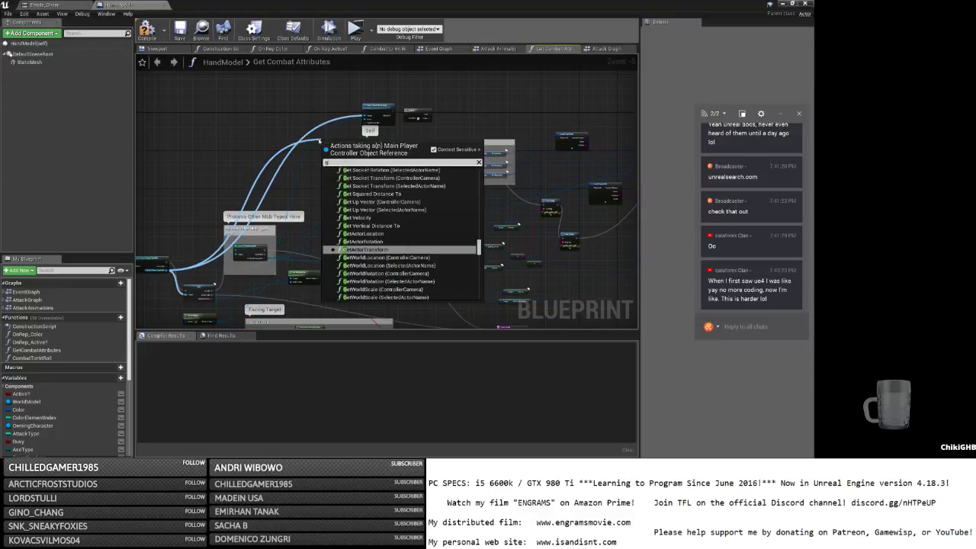
{"action": "type", "text": "get rider"}
{"action": "key", "text": "Return"}
{"action": "scroll", "coordinate": [318, 139], "scroll_direction": "up", "scroll_amount": 2}
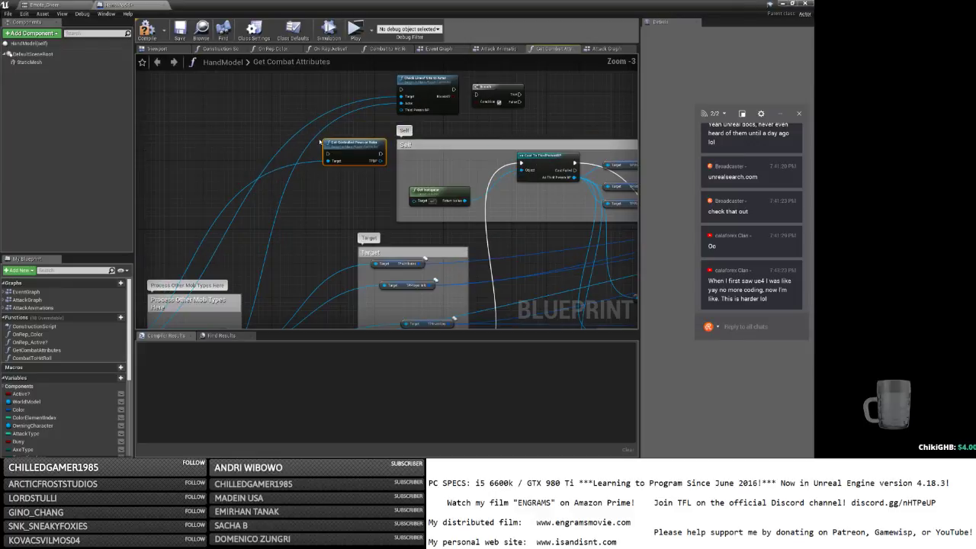
{"action": "left_click_drag", "start_coordinate": [521, 163], "coordinate": [320, 116], "text": "ctrl"}
Move the Facing Target nodes left and up, and drag the Process Other Mob Types Here comment onto its nodes.
{"action": "scroll", "coordinate": [319, 116], "scroll_direction": "down", "scroll_amount": 3}
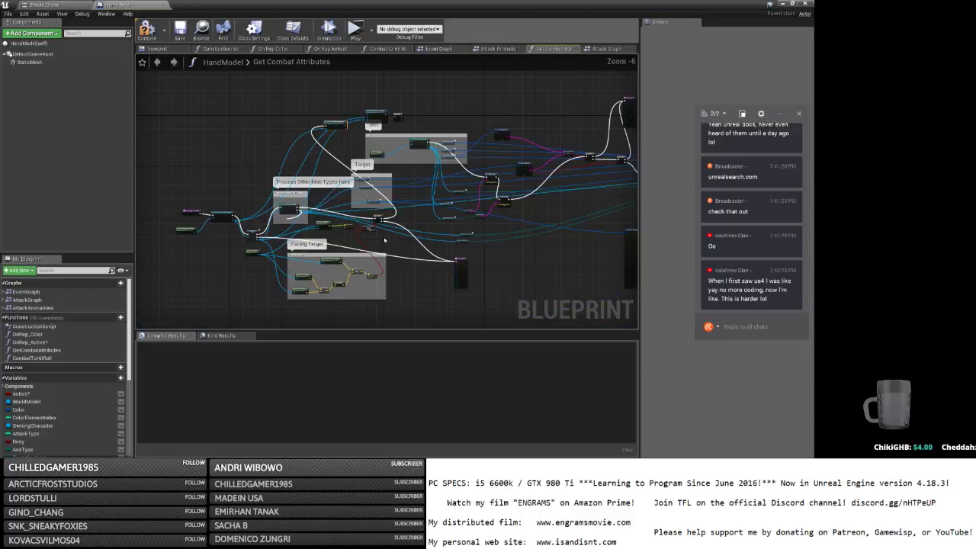
{"action": "left_click_drag", "start_coordinate": [477, 310], "coordinate": [160, 210]}
{"action": "left_click_drag", "start_coordinate": [347, 258], "coordinate": [186, 235]}
{"action": "right_click_drag", "start_coordinate": [275, 211], "coordinate": [442, 211]}
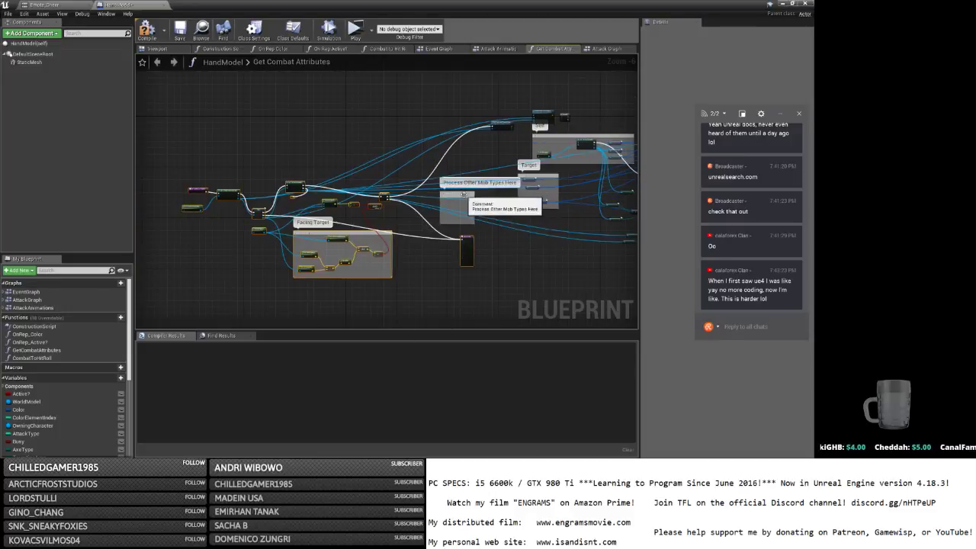
{"action": "left_click_drag", "start_coordinate": [473, 183], "coordinate": [311, 161]}
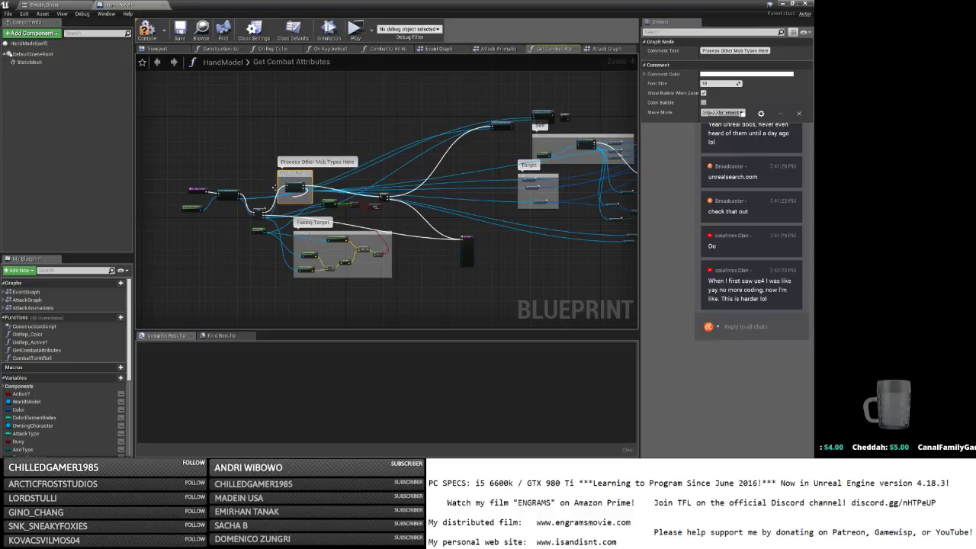
Nudge the function node near the top of the graph slightly left.
{"action": "scroll", "coordinate": [274, 188], "scroll_direction": "up", "scroll_amount": 3}
{"action": "right_click_drag", "start_coordinate": [488, 157], "coordinate": [198, 176]}
{"action": "scroll", "coordinate": [198, 176], "scroll_direction": "down", "scroll_amount": 2}
{"action": "left_click", "coordinate": [394, 93]}
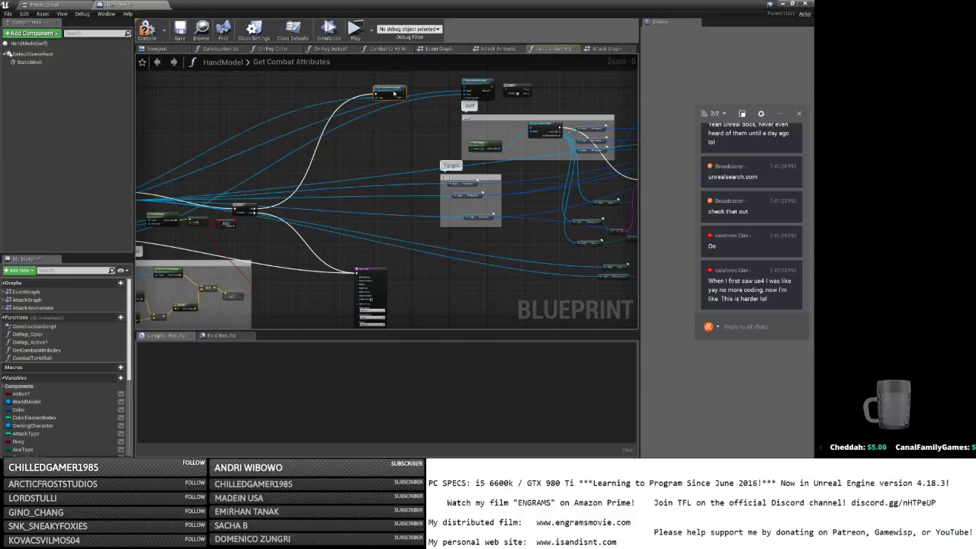
{"action": "left_click_drag", "start_coordinate": [394, 93], "coordinate": [370, 92]}
{"action": "scroll", "coordinate": [375, 99], "scroll_direction": "up", "scroll_amount": 1}
{"action": "right_click_drag", "start_coordinate": [397, 104], "coordinate": [304, 157]}
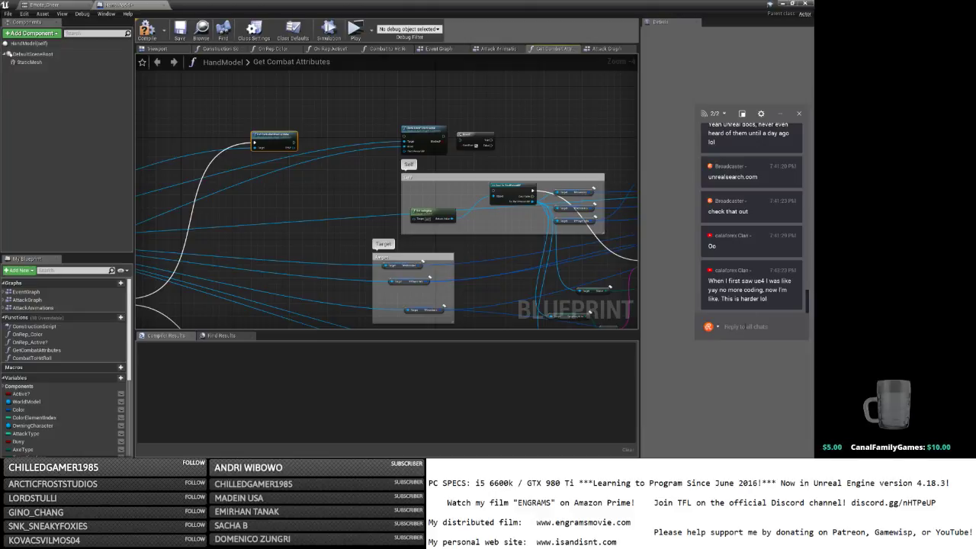
Post a reply in the stream chat: 'yay no more shit!ty mmos'.
{"action": "left_click", "coordinate": [746, 327]}
{"action": "type", "text": "I was lik"}
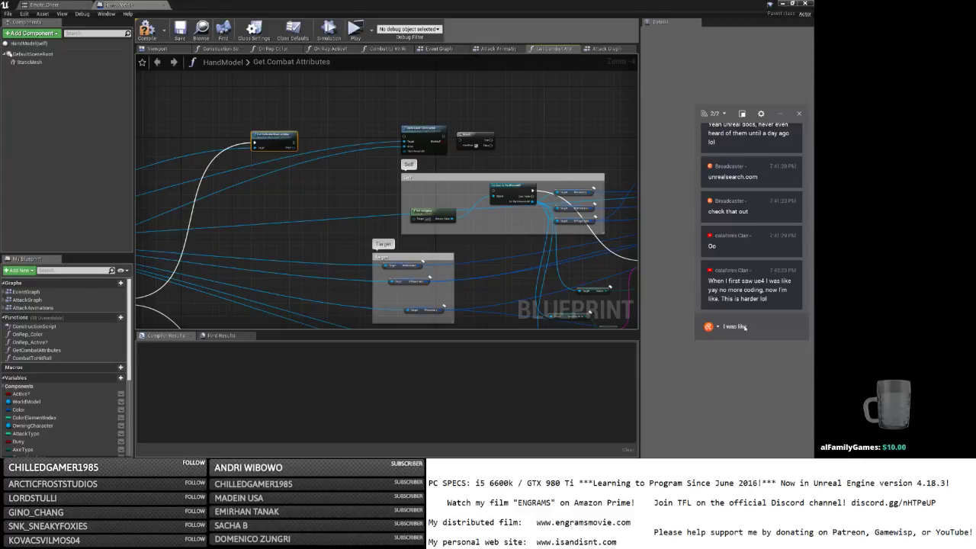
{"action": "type", "text": "yay no more shit!ty mmos"}
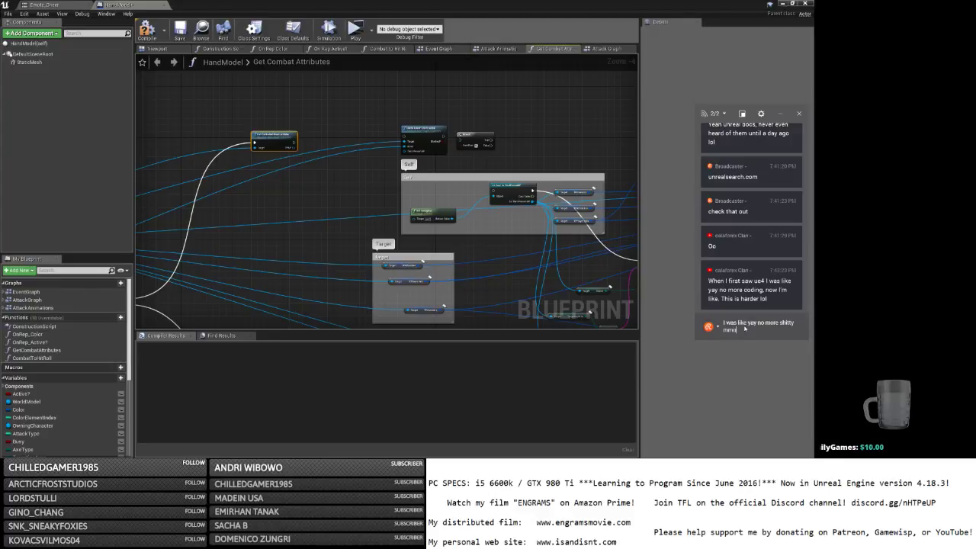
{"action": "key", "text": "Return"}
{"action": "scroll", "coordinate": [306, 145], "scroll_direction": "up", "scroll_amount": 2}
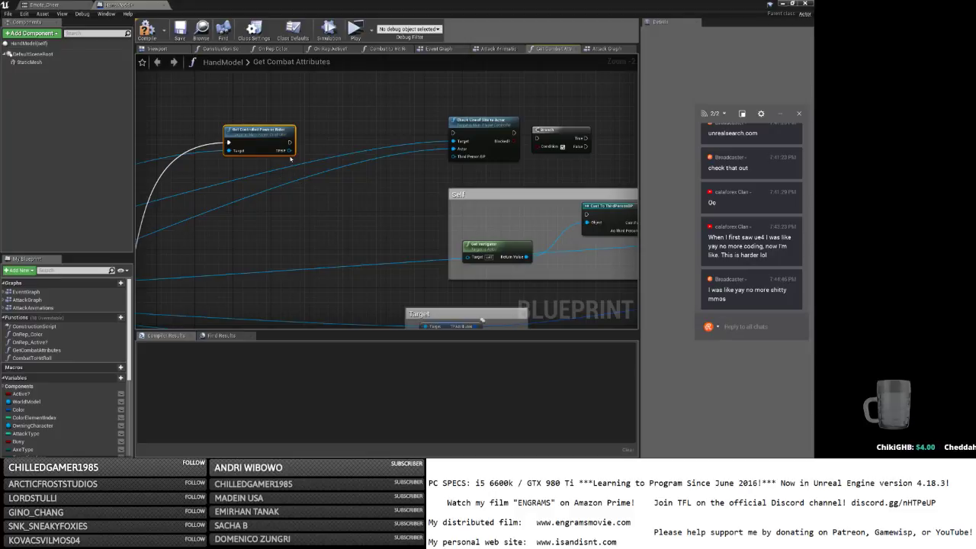
Wire the controlled pawn output onward and shift Get Controlled Pawn and the line-of-sight node right.
{"action": "left_click_drag", "start_coordinate": [289, 151], "coordinate": [413, 120]}
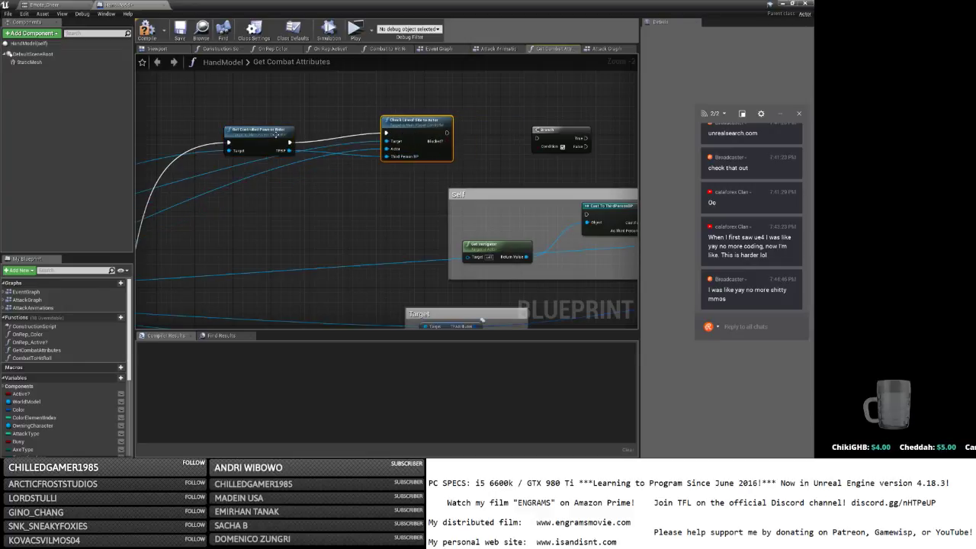
{"action": "left_click_drag", "start_coordinate": [276, 135], "coordinate": [314, 135]}
{"action": "left_click", "coordinate": [400, 123], "text": "ctrl"}
{"action": "left_click_drag", "start_coordinate": [400, 122], "coordinate": [452, 123]}
{"action": "right_click_drag", "start_coordinate": [507, 168], "coordinate": [339, 154]}
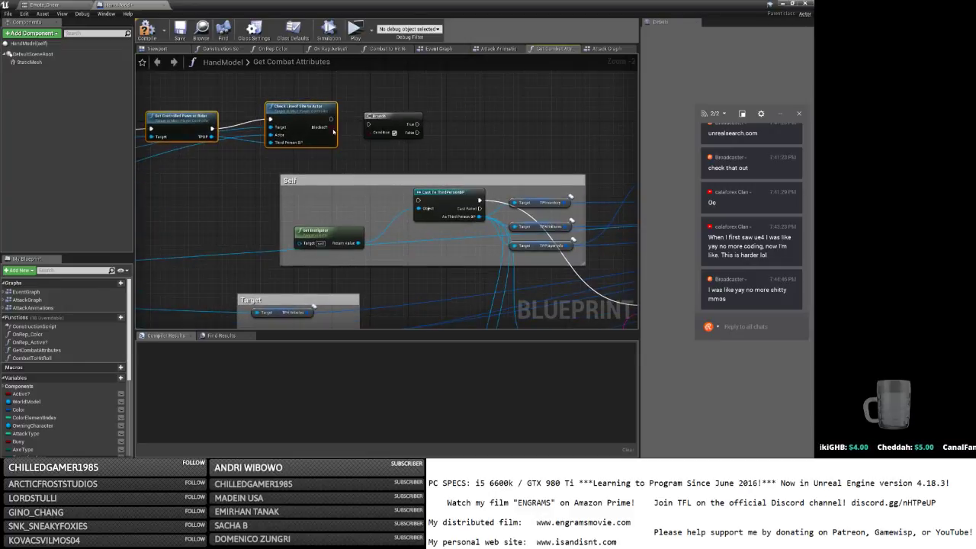
Connect the line-of-sight Blocked? result to the Branch Condition.
{"action": "left_click_drag", "start_coordinate": [331, 128], "coordinate": [417, 200]}
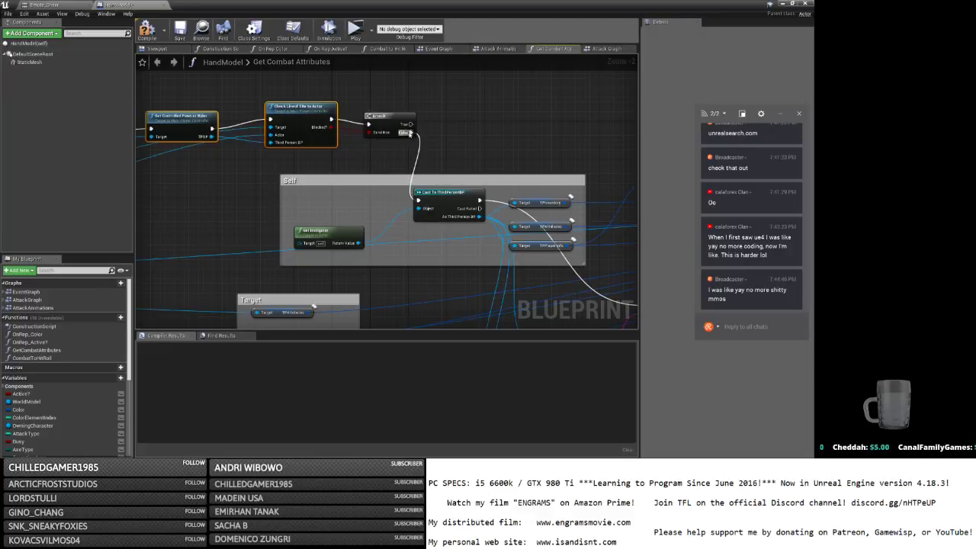
{"action": "right_click_drag", "start_coordinate": [455, 279], "coordinate": [414, 152]}
{"action": "right_click_drag", "start_coordinate": [431, 249], "coordinate": [384, 135]}
{"action": "right_click_drag", "start_coordinate": [353, 303], "coordinate": [481, 307]}
{"action": "right_click_drag", "start_coordinate": [366, 185], "coordinate": [522, 117]}
{"action": "scroll", "coordinate": [458, 121], "scroll_direction": "down", "scroll_amount": 2}
{"action": "right_click_drag", "start_coordinate": [442, 124], "coordinate": [468, 250]}
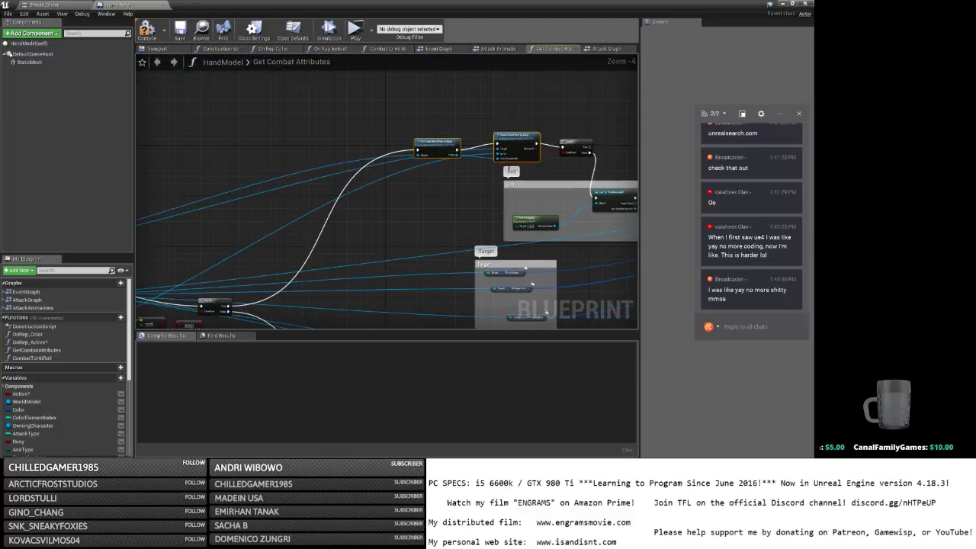
Wire the Branch execution output into the Return Node and move the Return Node right.
{"action": "left_click_drag", "start_coordinate": [586, 146], "coordinate": [363, 272]}
{"action": "right_click_drag", "start_coordinate": [407, 246], "coordinate": [323, 200]}
{"action": "left_click_drag", "start_coordinate": [306, 230], "coordinate": [535, 249]}
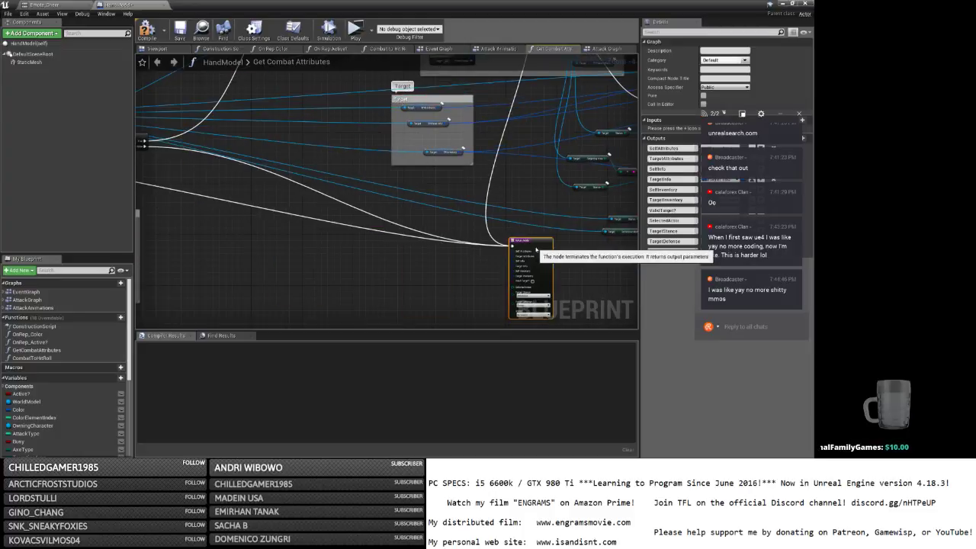
{"action": "scroll", "coordinate": [535, 249], "scroll_direction": "down", "scroll_amount": 3}
{"action": "left_click_drag", "start_coordinate": [427, 93], "coordinate": [434, 150]}
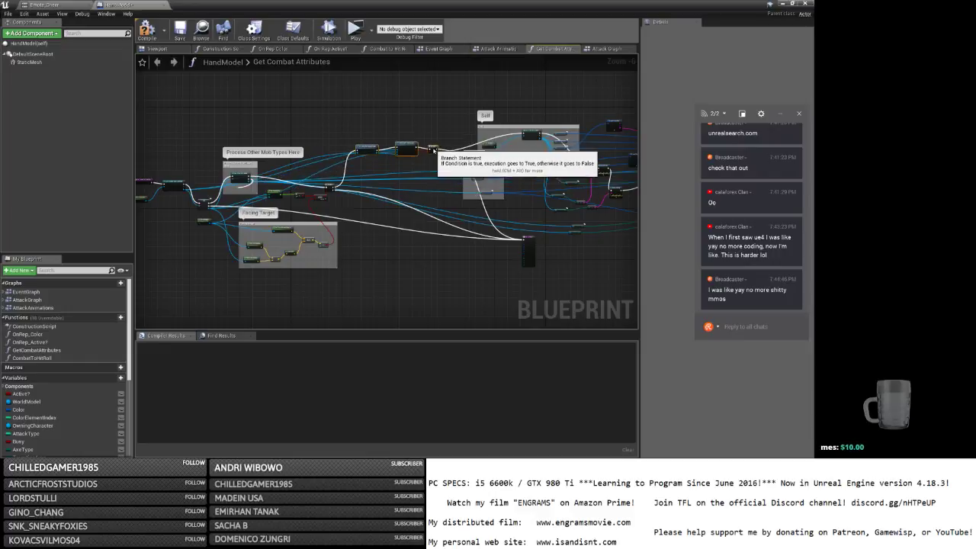
Wrap the three line-of-sight nodes in a 'Check Line of Site' comment and save HandModel.
{"action": "key", "text": "c"}
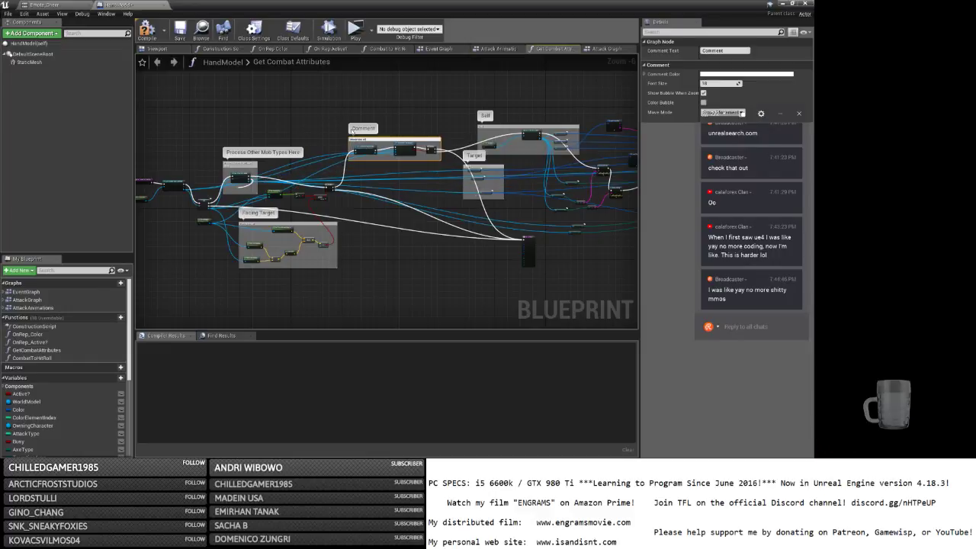
{"action": "type", "text": "Check Line of Site"}
{"action": "key", "text": "Return"}
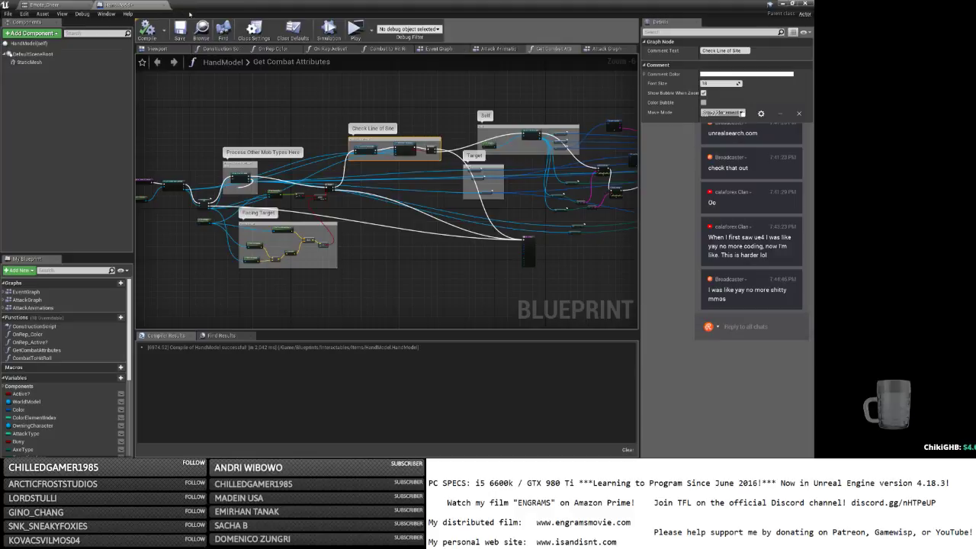
{"action": "left_click", "coordinate": [181, 32]}
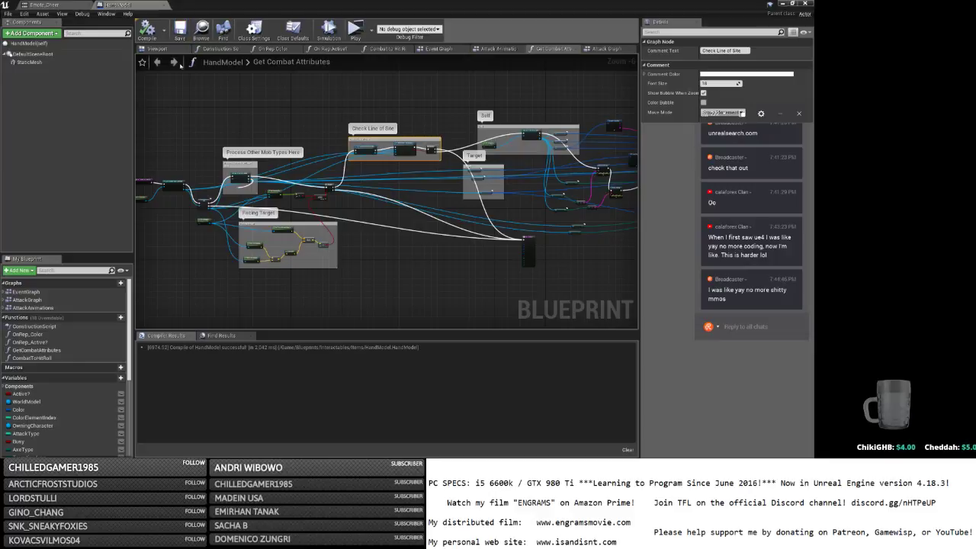
{"action": "key", "text": "alt+Tab"}
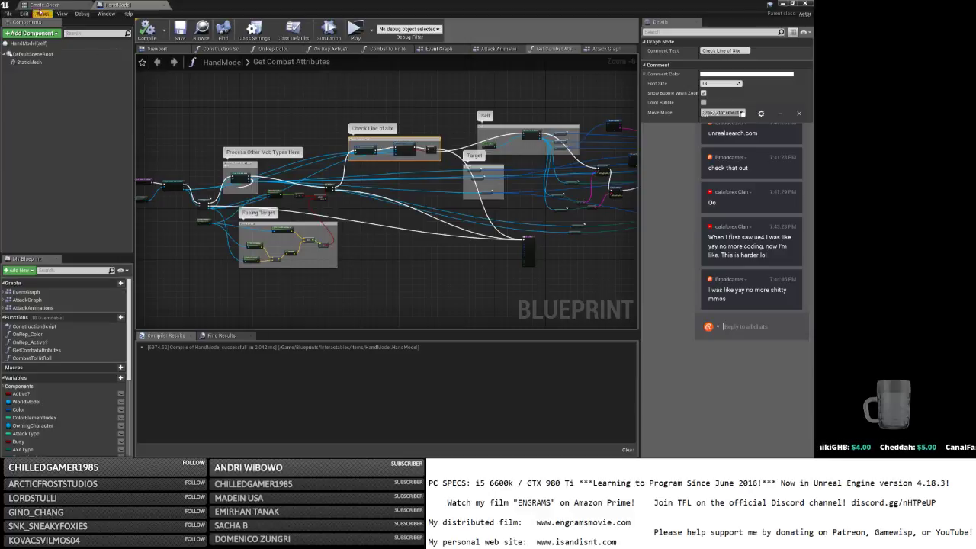
Return to HandModel and look over the Return Node, Branch, Self and Target groups.
{"action": "key", "text": "alt+Tab"}
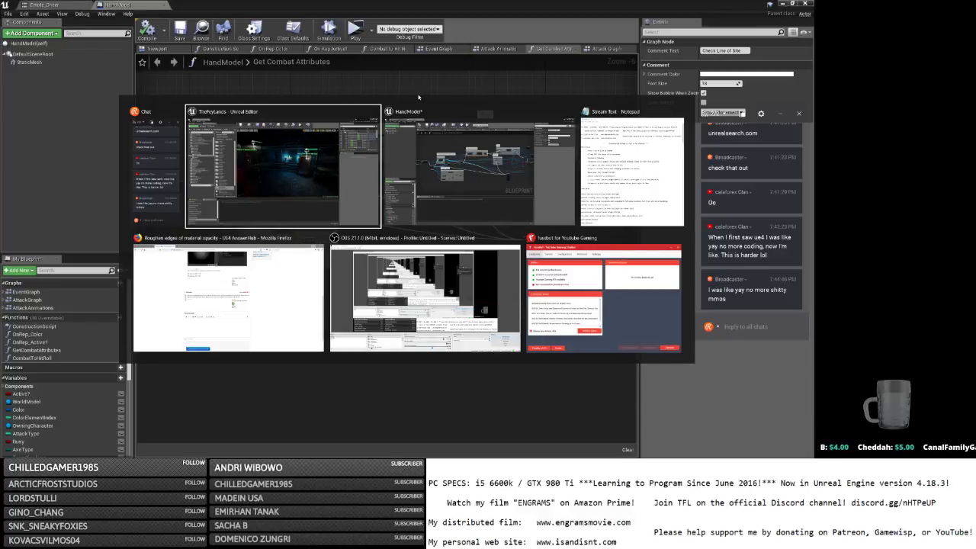
{"action": "left_click", "coordinate": [410, 107]}
{"action": "scroll", "coordinate": [431, 129], "scroll_direction": "up", "scroll_amount": 4}
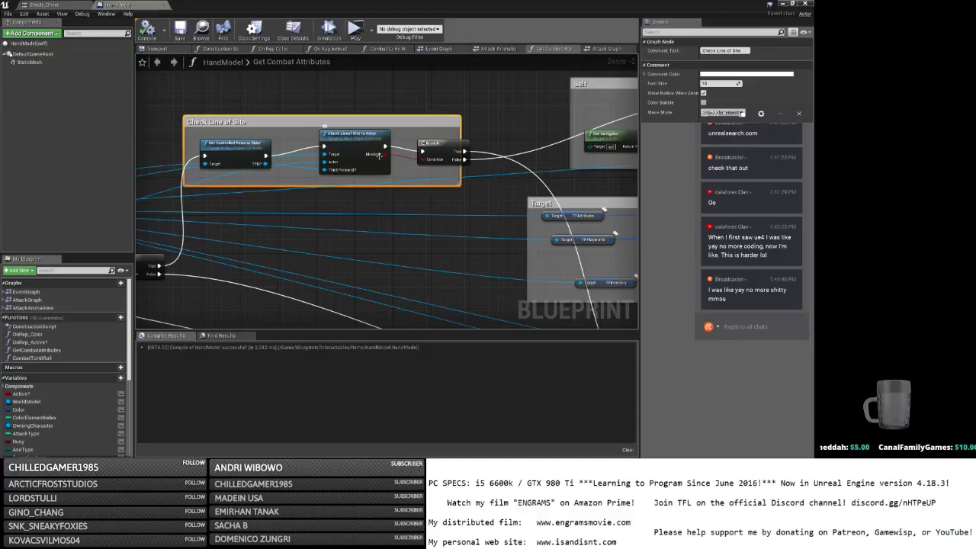
{"action": "right_click_drag", "start_coordinate": [364, 158], "coordinate": [161, 55]}
{"action": "right_click_drag", "start_coordinate": [239, 2], "coordinate": [137, 127]}
{"action": "scroll", "coordinate": [264, 156], "scroll_direction": "down", "scroll_amount": 3}
{"action": "right_click_drag", "start_coordinate": [409, 175], "coordinate": [636, 191]}
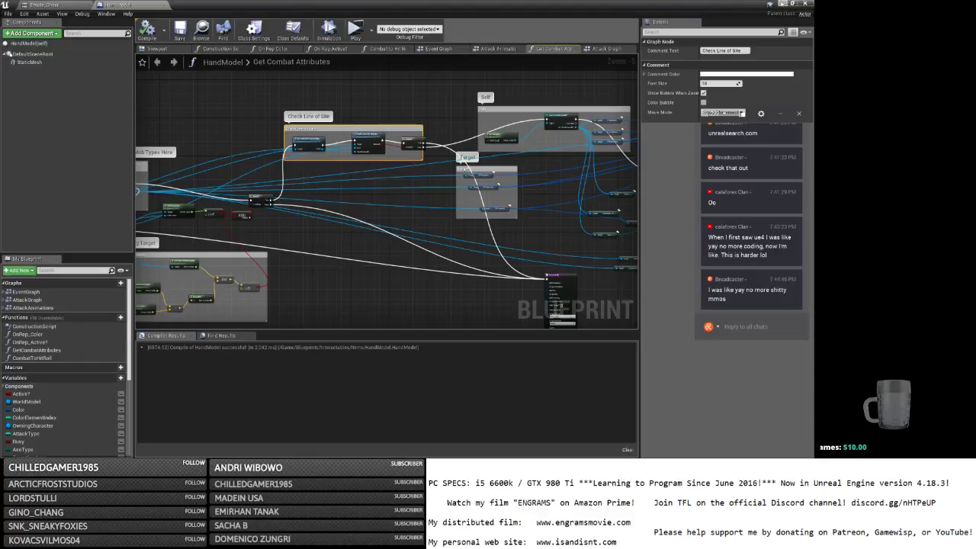
Minimize the HandModel window and bring the Stream Text notes to the front.
{"action": "left_click", "coordinate": [781, 4]}
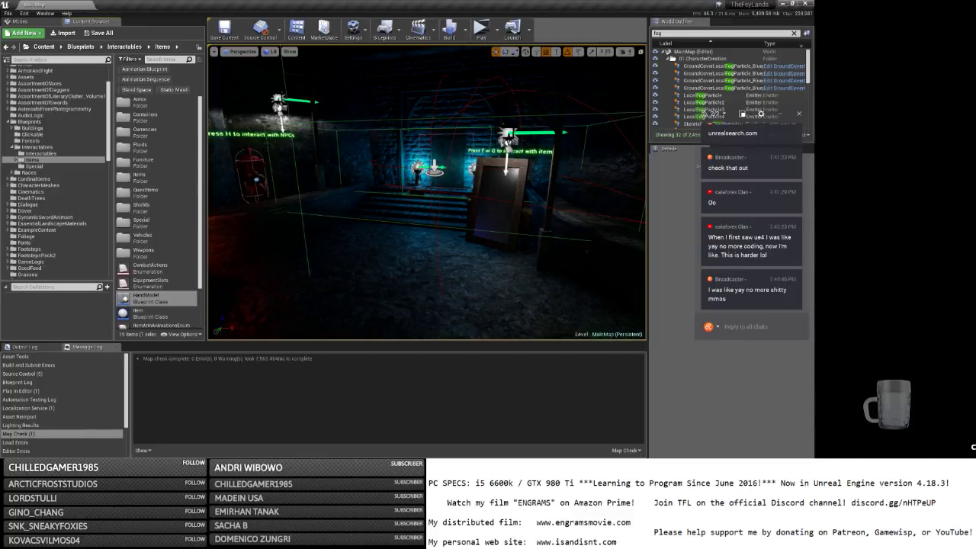
{"action": "key", "text": "alt+Tab"}
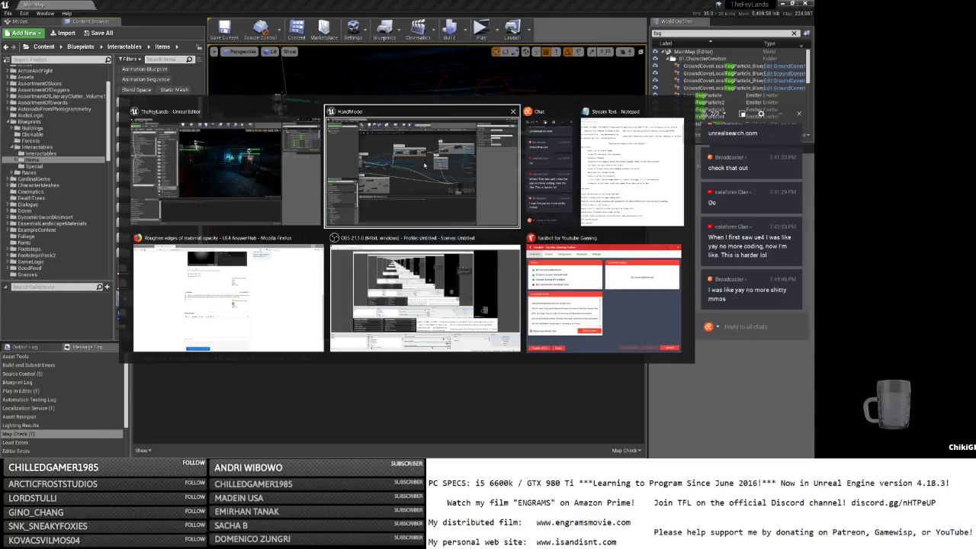
{"action": "key", "text": "alt+Tab"}
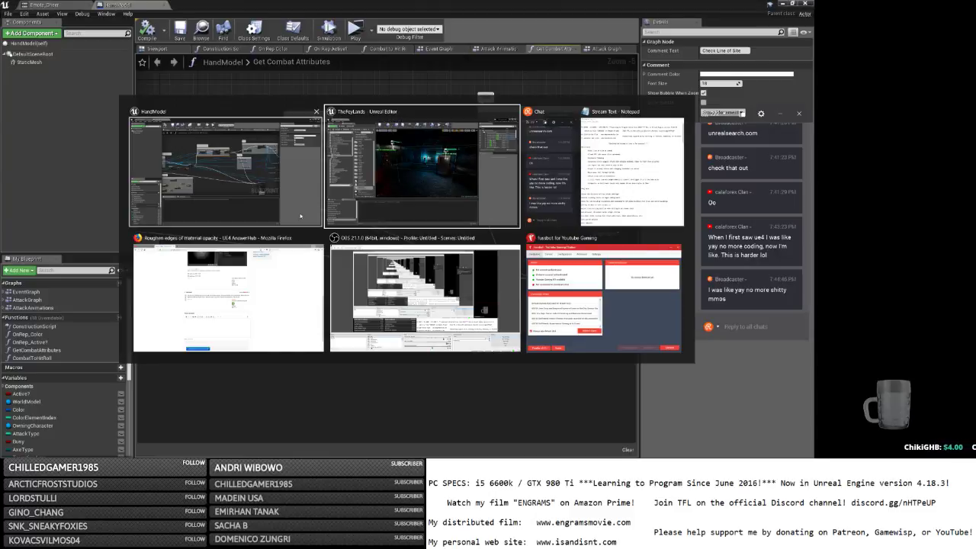
{"action": "left_click", "coordinate": [267, 202]}
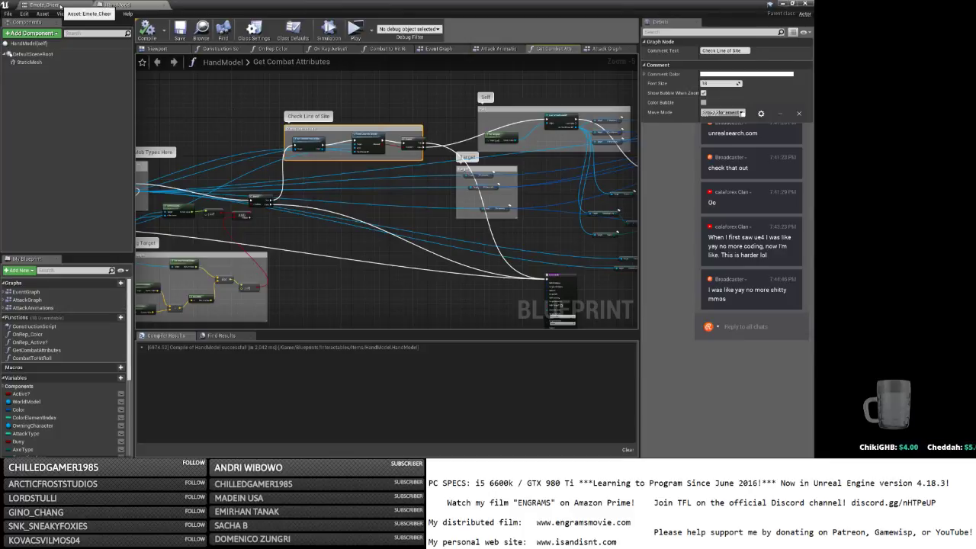
{"action": "key", "text": "alt+Tab"}
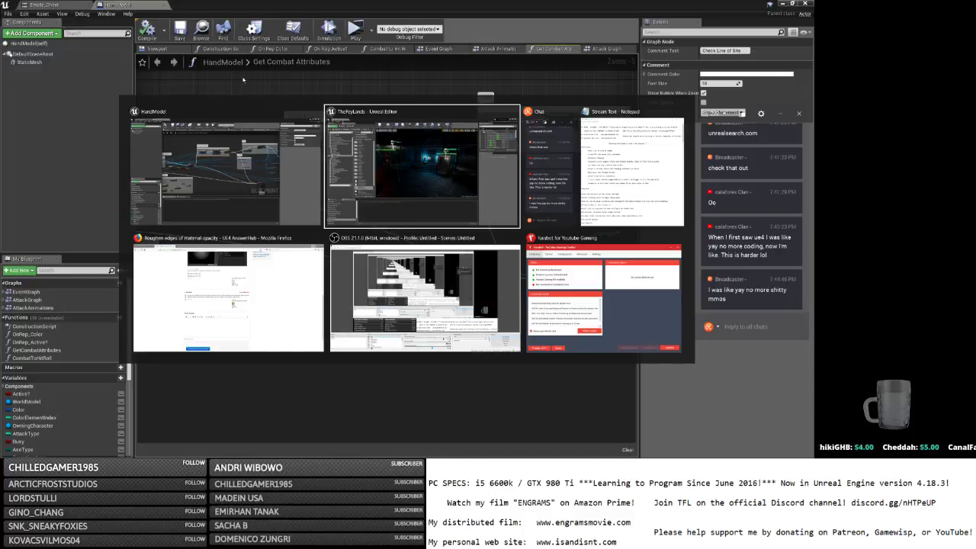
{"action": "key", "text": "alt+Tab"}
{"action": "key", "text": "alt+Tab"}
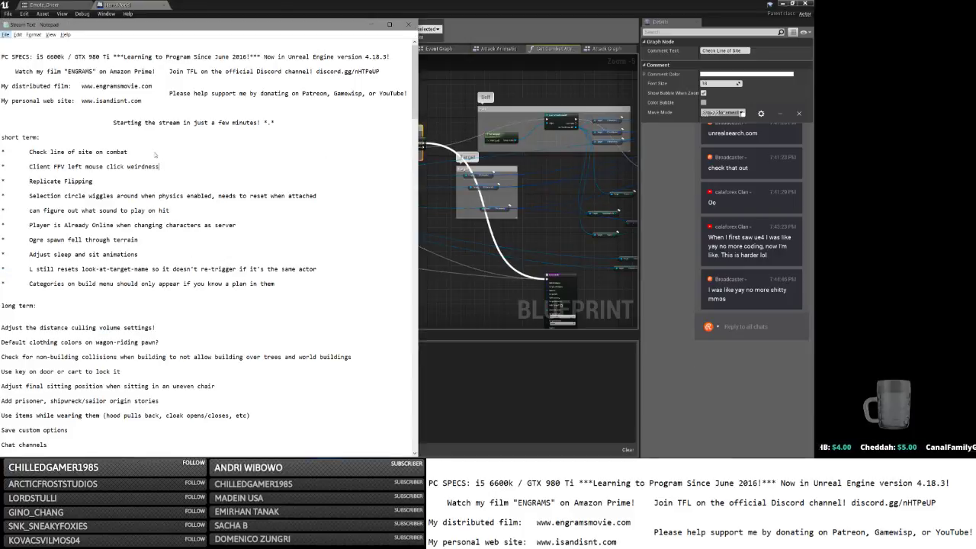
Delete the 'Check line of site on combat' task and add 'But round timer on building things'.
{"action": "left_click", "coordinate": [150, 155]}
{"action": "left_click_drag", "start_coordinate": [139, 154], "coordinate": [2, 153]}
{"action": "key", "text": "BackSpace"}
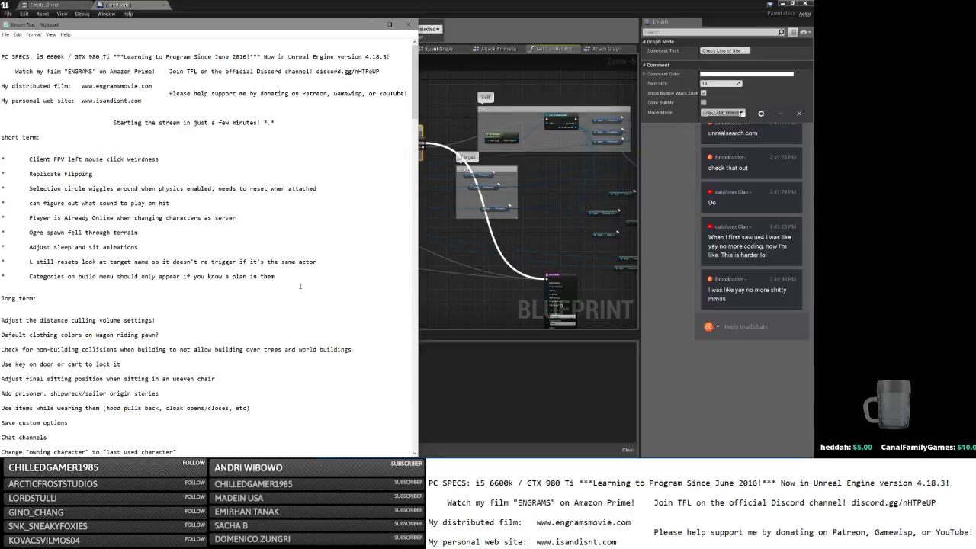
{"action": "left_click", "coordinate": [300, 278]}
{"action": "key", "text": "Return"}
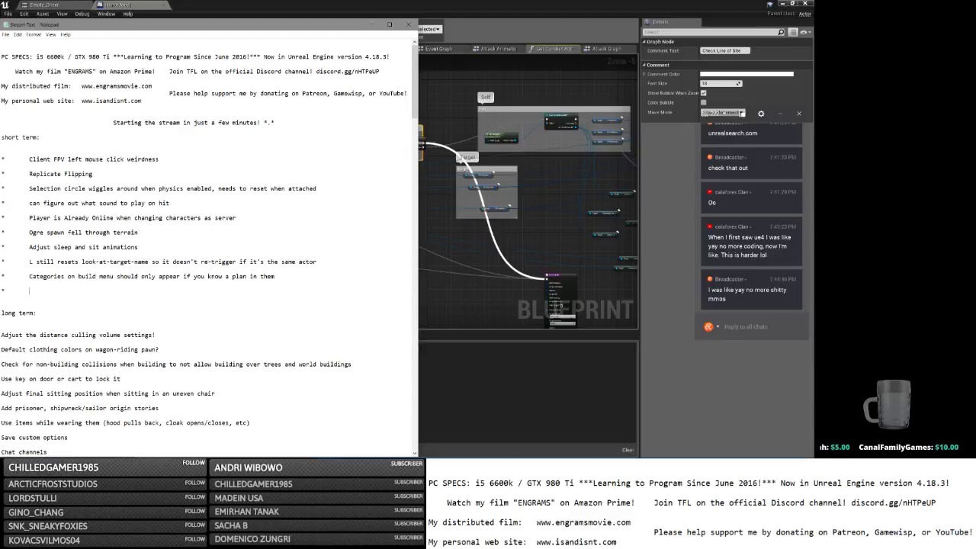
{"action": "type", "text": "*"}
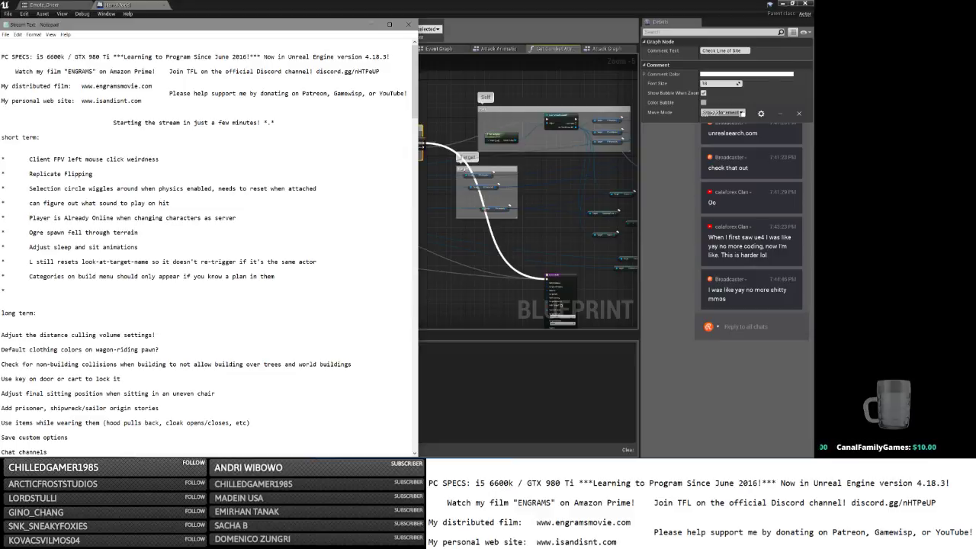
{"action": "type", "text": "\tBut ro"}
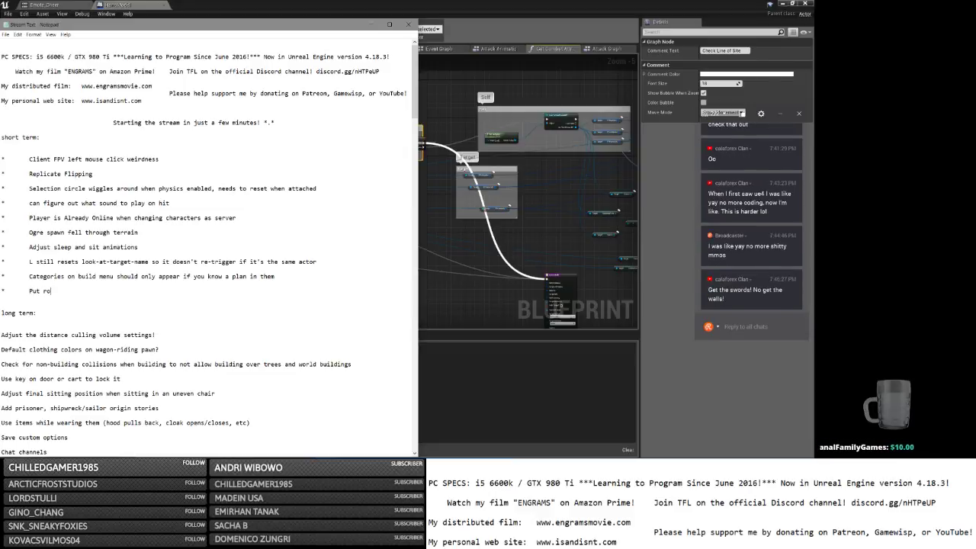
{"action": "type", "text": "und timer on building things"}
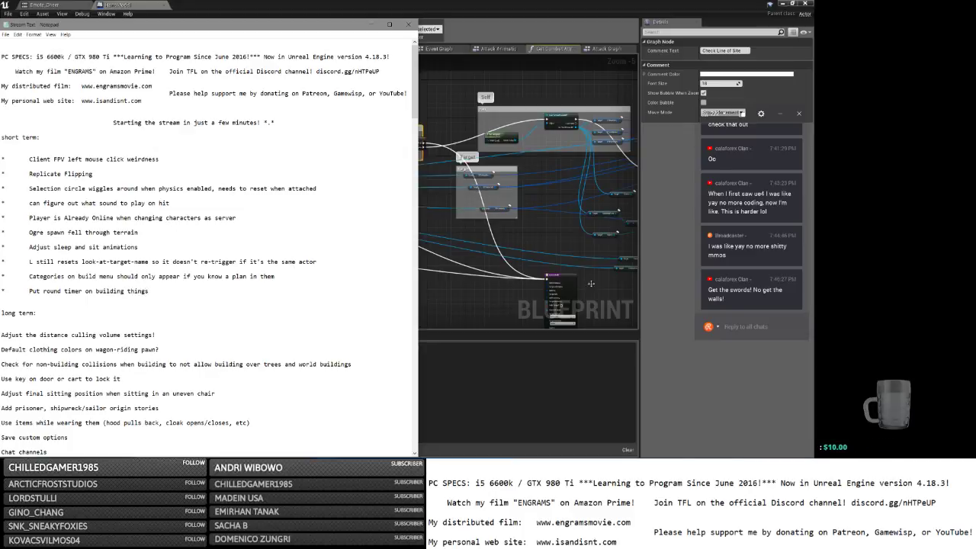
Post 'lol' in the stream chat and bring the HandModel blueprint back.
{"action": "left_click", "coordinate": [752, 328]}
{"action": "type", "text": "lol"}
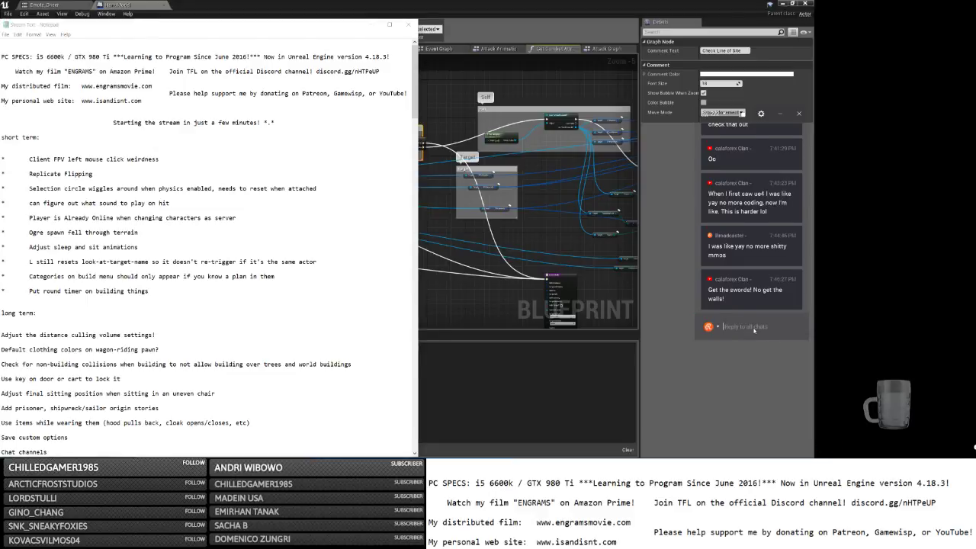
{"action": "key", "text": "Return"}
{"action": "left_click", "coordinate": [739, 363]}
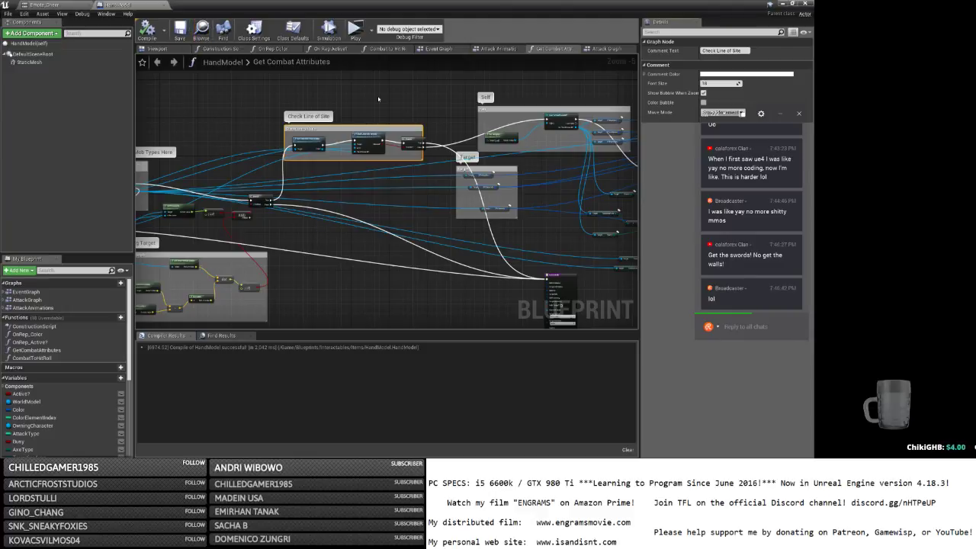
Post the '!discord' command in the stream chat.
{"action": "right_click_drag", "start_coordinate": [378, 98], "coordinate": [469, 85]}
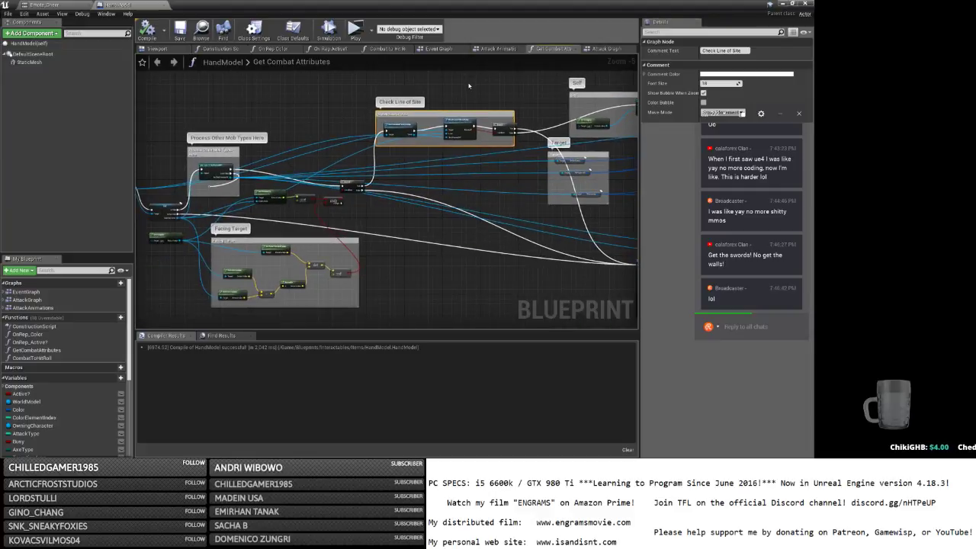
{"action": "left_click", "coordinate": [751, 329]}
{"action": "type", "text": "!discord"}
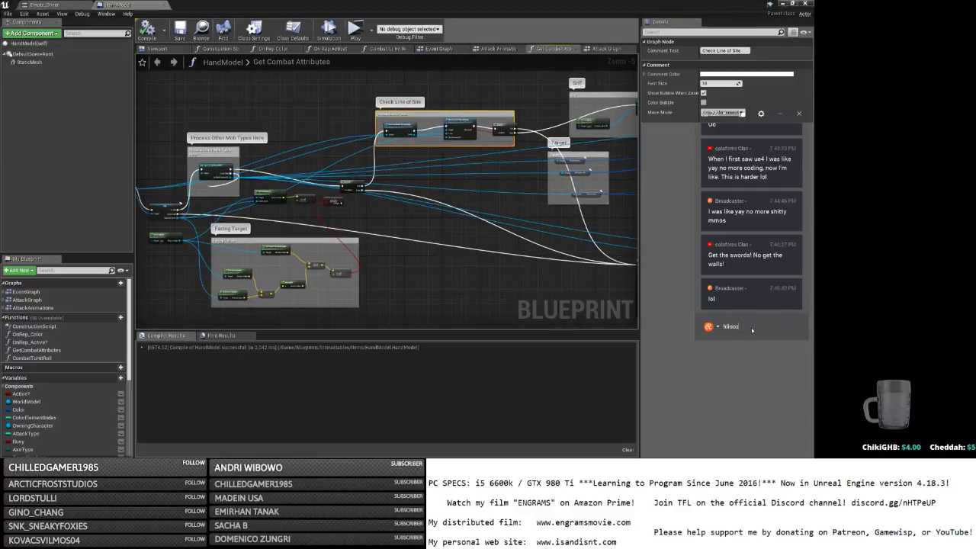
{"action": "key", "text": "Return"}
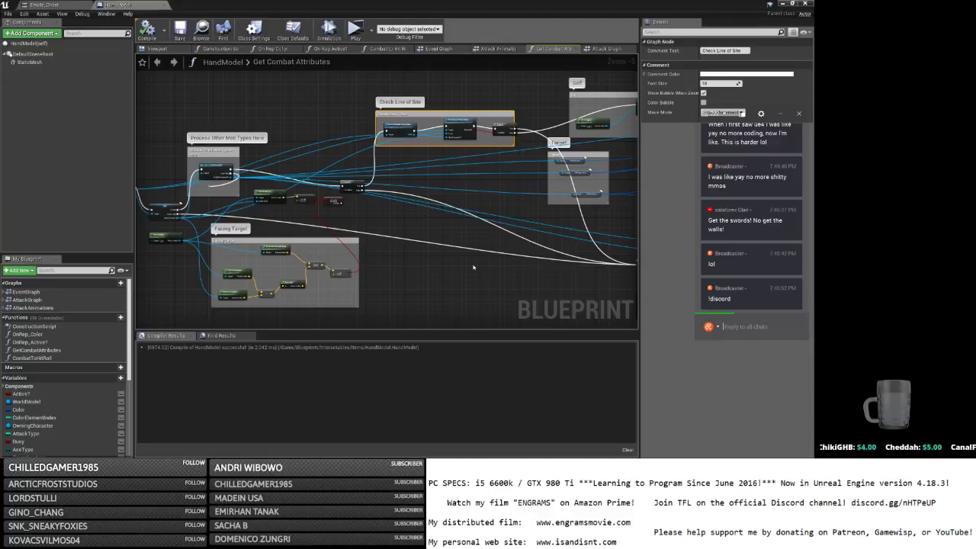
Select the Replicate Flipping task in the notes, then return to the HandModel blueprint.
{"action": "key", "text": "alt+Tab"}
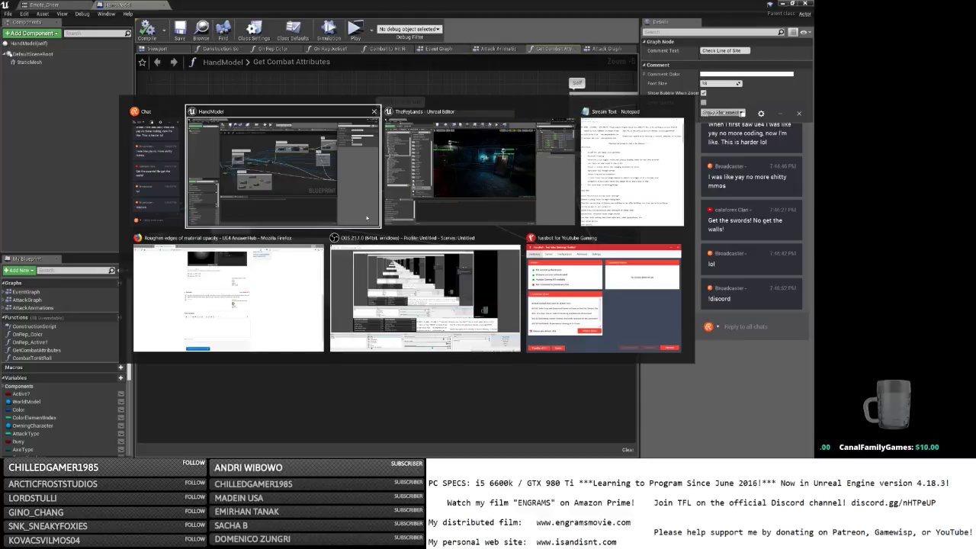
{"action": "left_click", "coordinate": [621, 174]}
{"action": "left_click_drag", "start_coordinate": [160, 159], "coordinate": [158, 179]}
{"action": "left_click", "coordinate": [481, 190]}
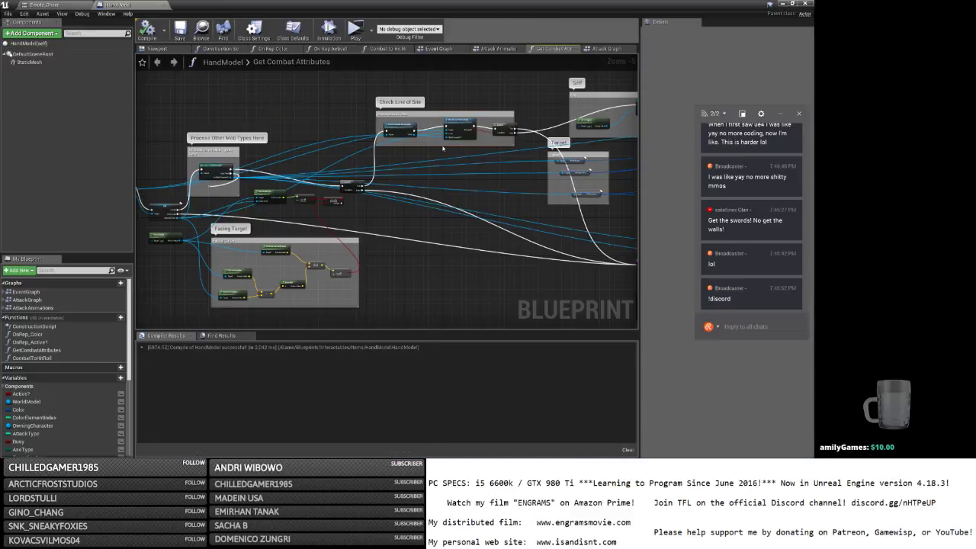
Open the MainPlayerController blueprint from the GameLogic folder.
{"action": "left_click", "coordinate": [805, 3]}
{"action": "scroll", "coordinate": [61, 175], "scroll_direction": "down", "scroll_amount": 3}
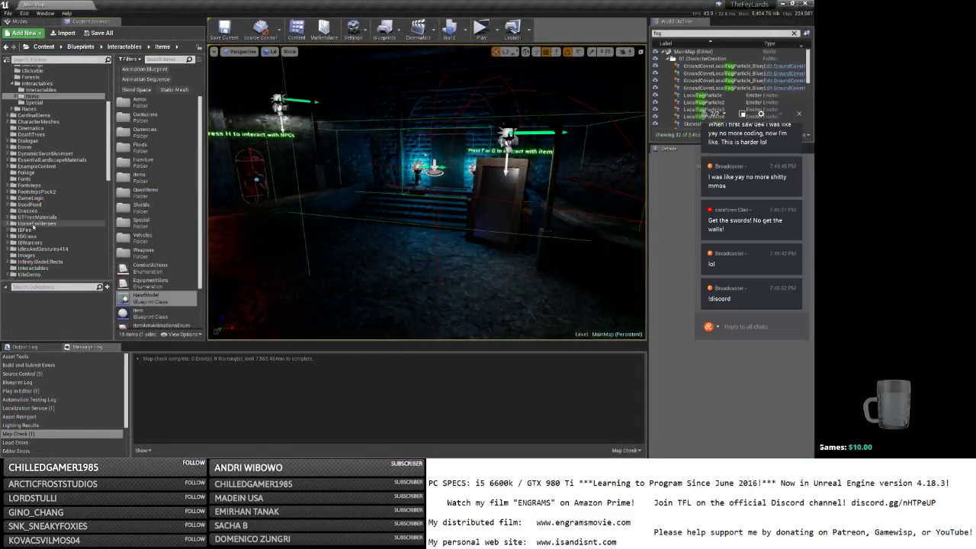
{"action": "left_click", "coordinate": [45, 203]}
{"action": "left_click", "coordinate": [32, 198]}
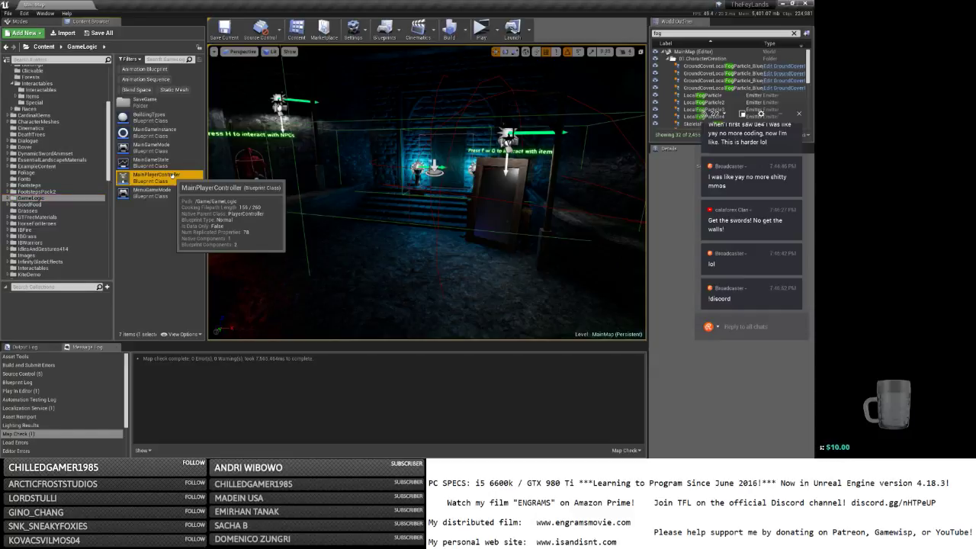
{"action": "double_click", "coordinate": [171, 177]}
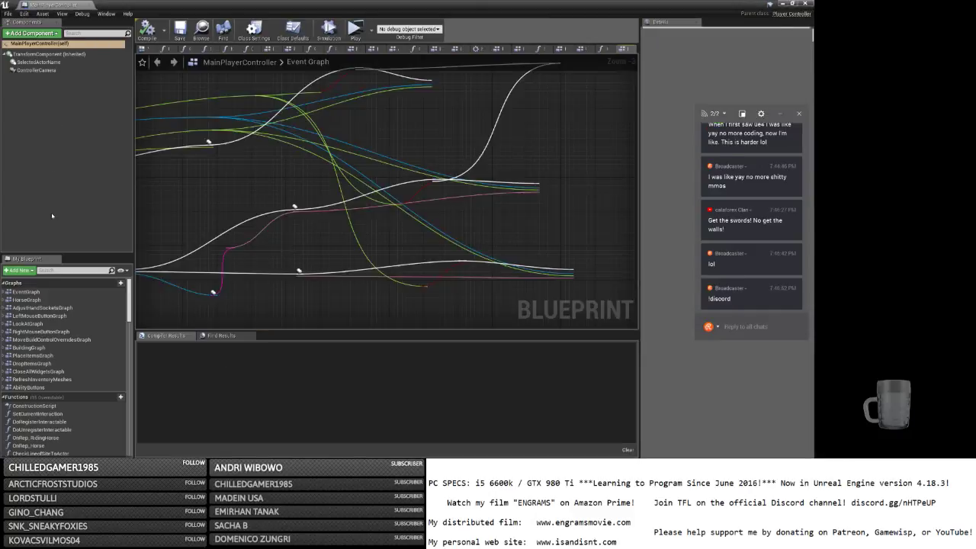
Open the ThirdPersonBP blueprint from the Blueprints folder.
{"action": "left_click", "coordinate": [806, 4]}
{"action": "scroll", "coordinate": [8, 160], "scroll_direction": "up", "scroll_amount": 4}
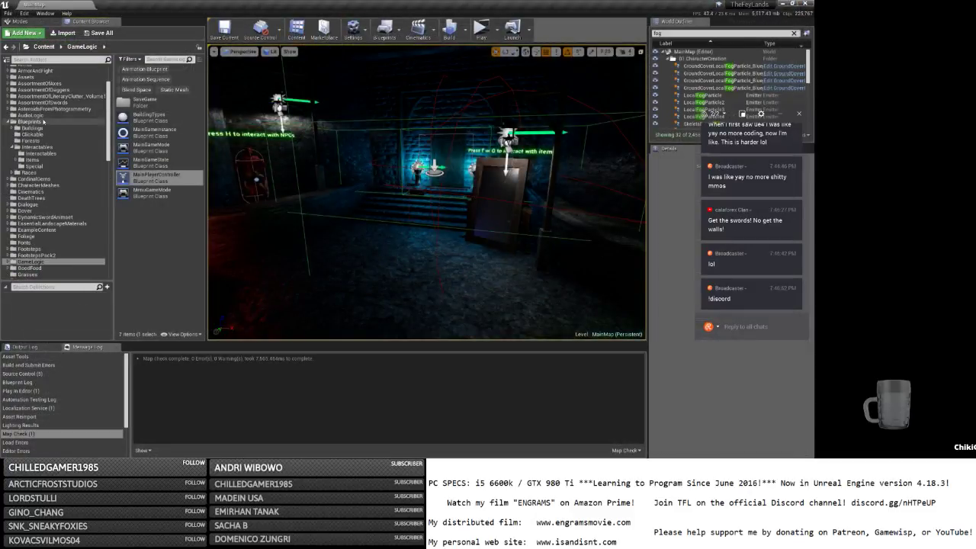
{"action": "left_click", "coordinate": [29, 121]}
{"action": "scroll", "coordinate": [163, 304], "scroll_direction": "down", "scroll_amount": 2}
{"action": "double_click", "coordinate": [162, 305]}
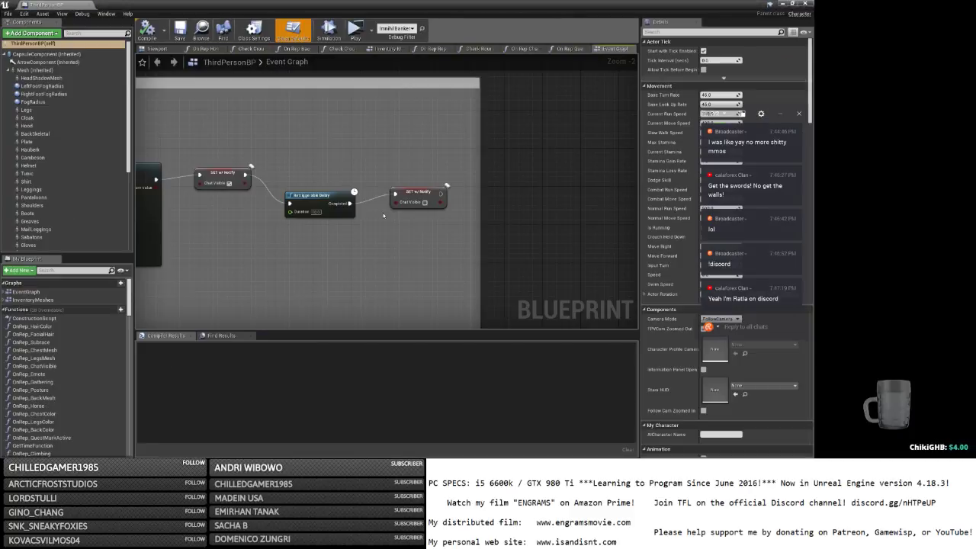
Zoom out the ThirdPersonBP Event Graph, then switch to Discord's Activity page.
{"action": "scroll", "coordinate": [599, 191], "scroll_direction": "down", "scroll_amount": 3}
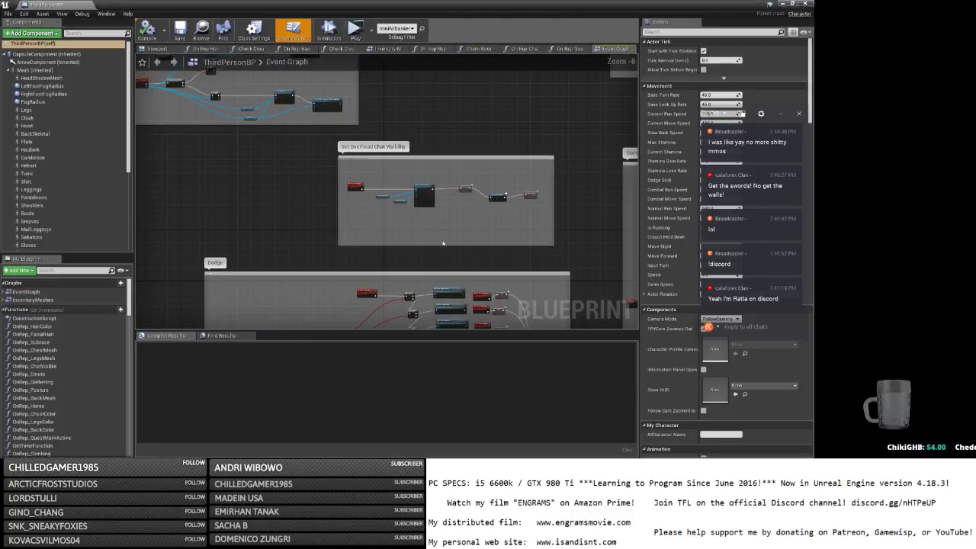
{"action": "key", "text": "alt+Tab"}
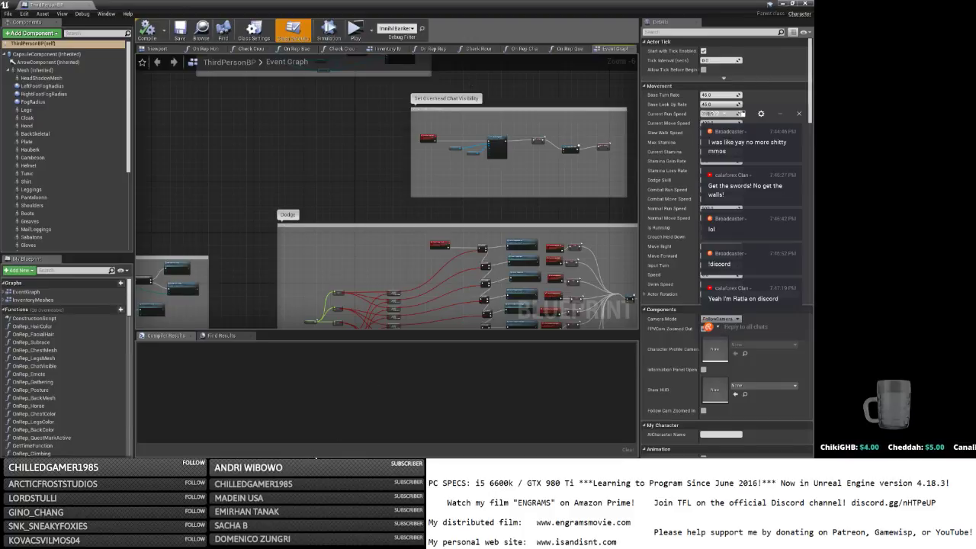
{"action": "key", "text": "super"}
{"action": "left_click", "coordinate": [349, 451]}
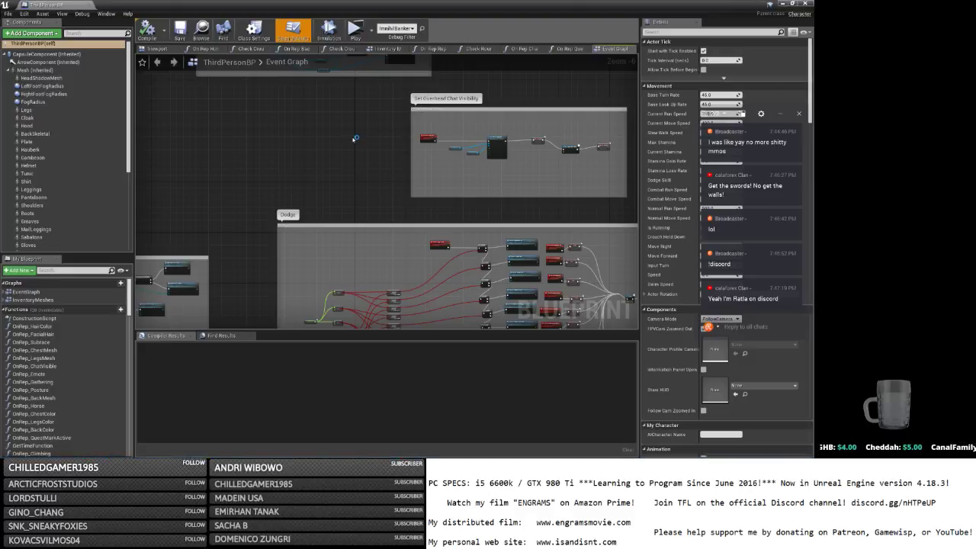
{"action": "scroll", "coordinate": [383, 136], "scroll_direction": "down", "scroll_amount": 2}
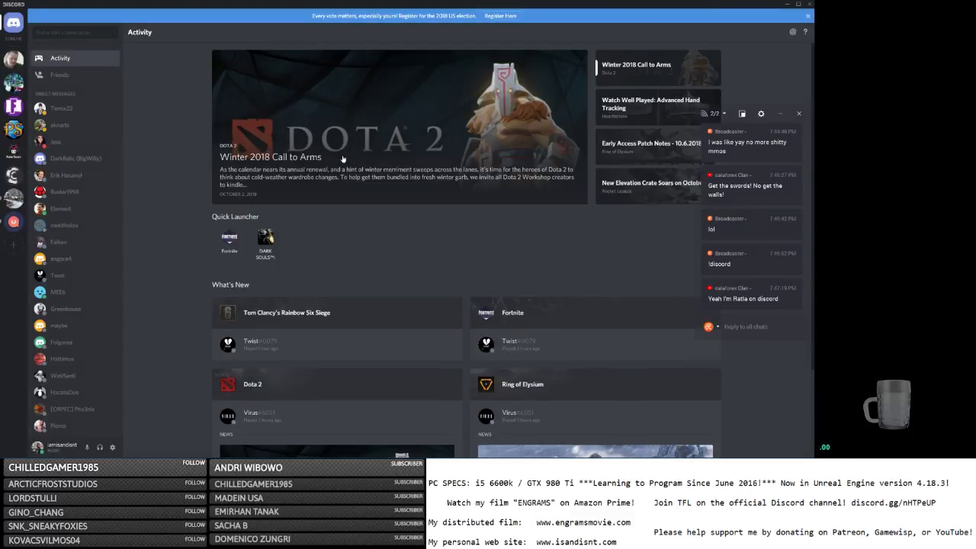
Find a member in The Fey Lands server and give them the Regulars role.
{"action": "left_click", "coordinate": [14, 198]}
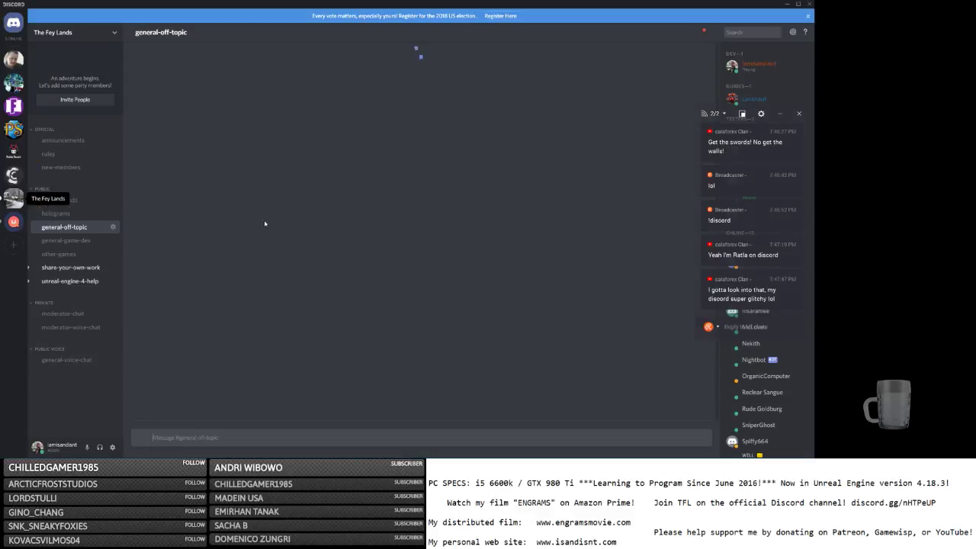
{"action": "left_click_drag", "start_coordinate": [734, 114], "coordinate": [568, 89]}
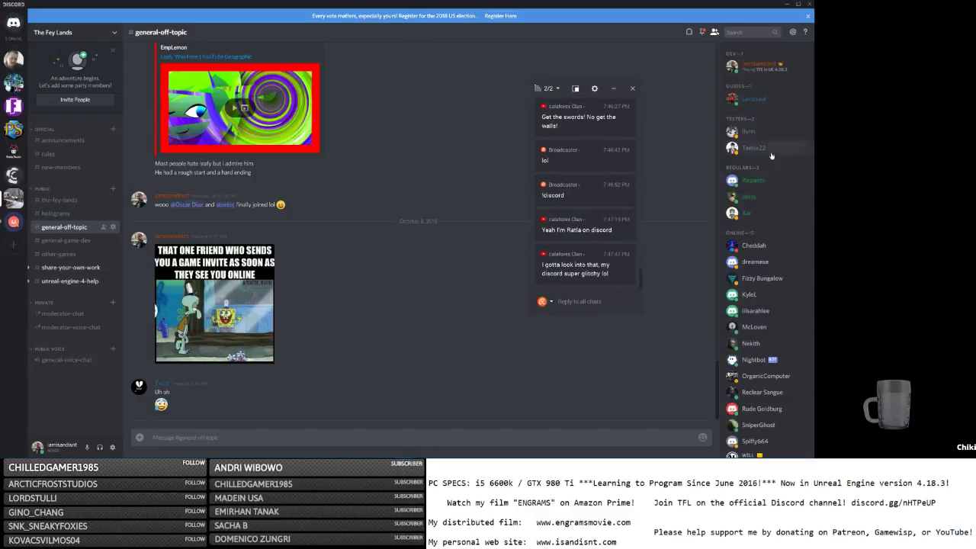
{"action": "left_click", "coordinate": [750, 33]}
{"action": "type", "text": "rat"}
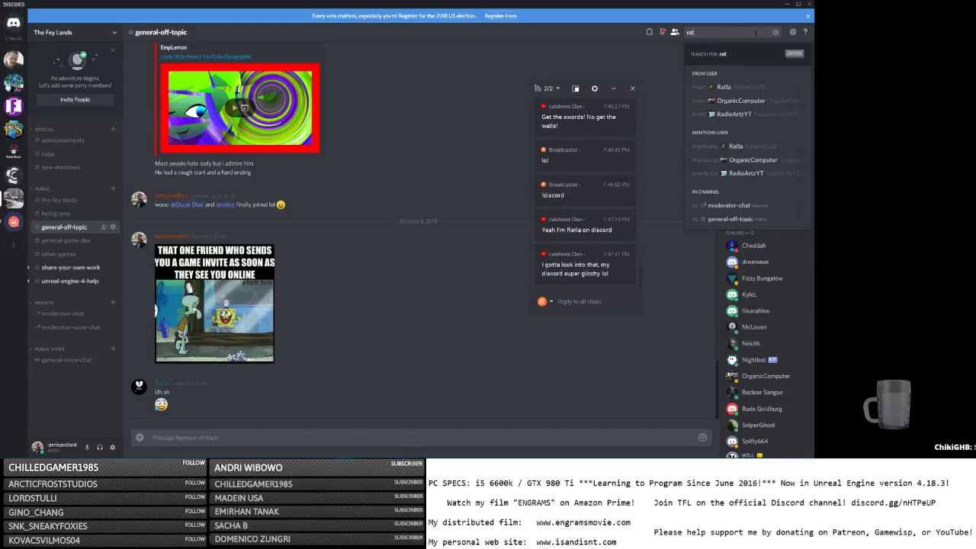
{"action": "scroll", "coordinate": [768, 300], "scroll_direction": "down", "scroll_amount": 5}
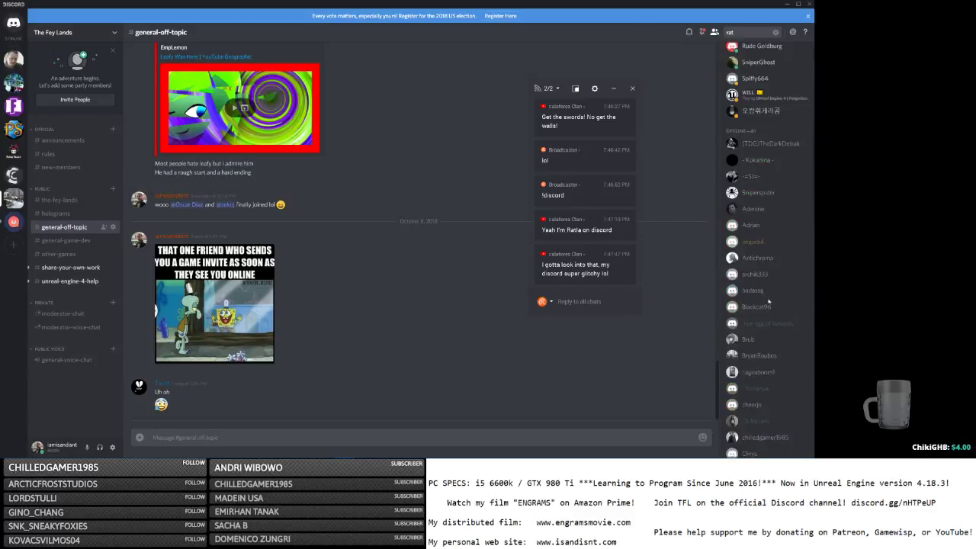
{"action": "scroll", "coordinate": [769, 301], "scroll_direction": "down", "scroll_amount": 10}
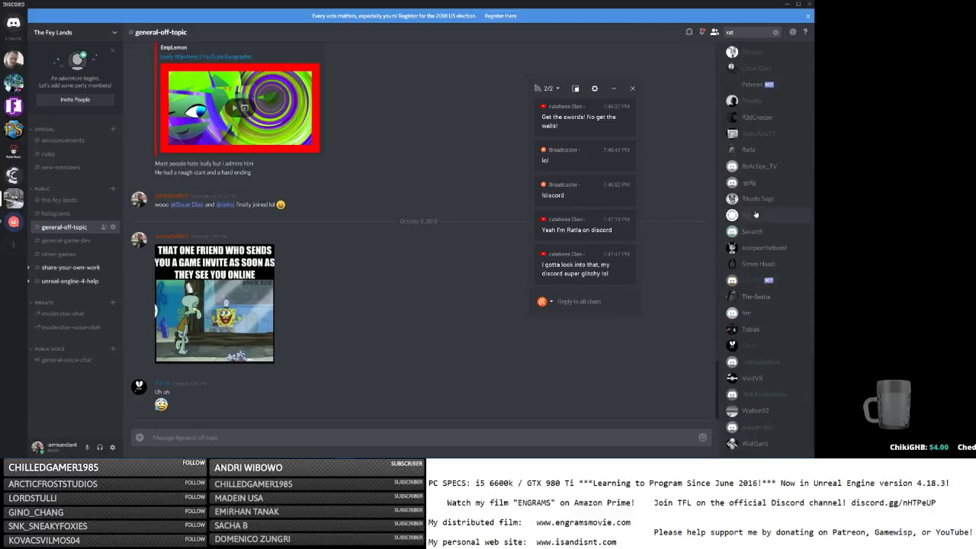
{"action": "right_click", "coordinate": [755, 151]}
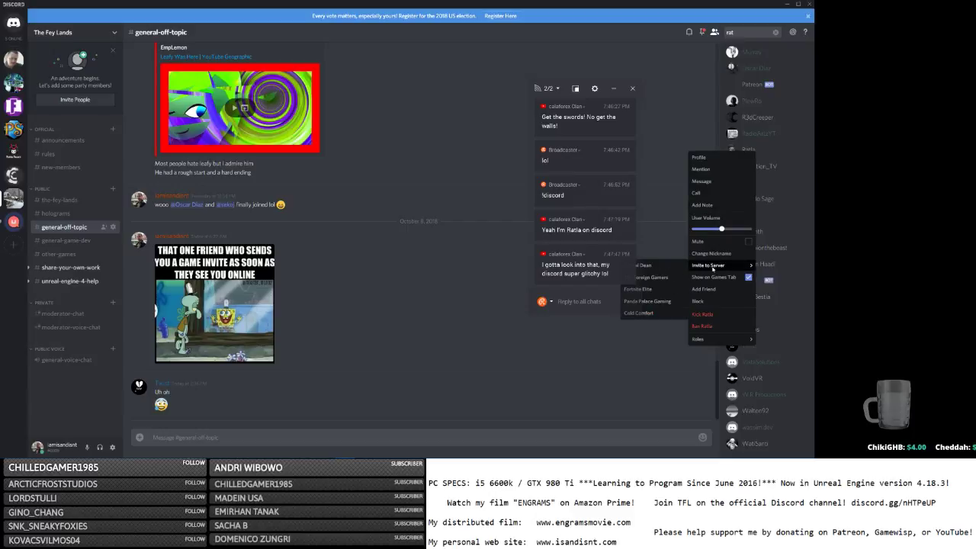
{"action": "mouse_move", "coordinate": [707, 338]}
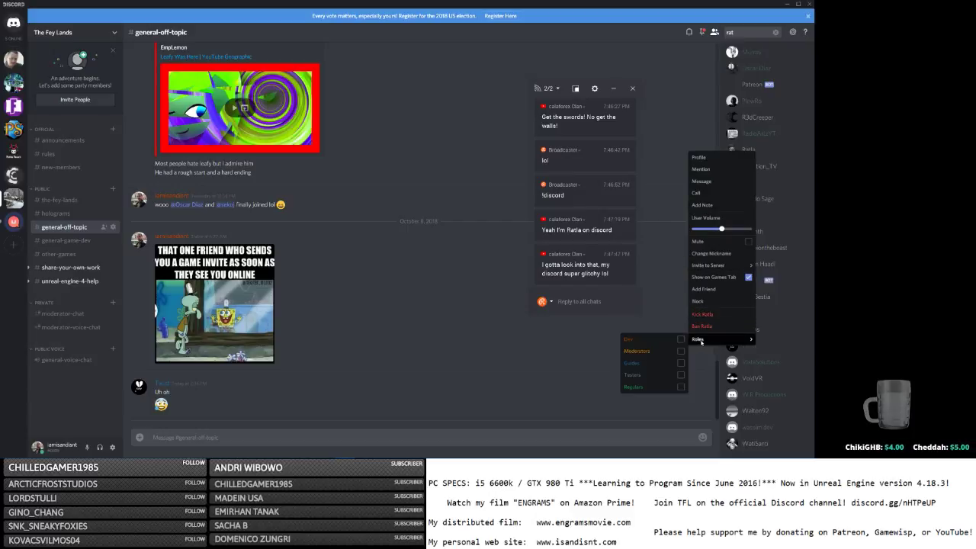
{"action": "left_click", "coordinate": [670, 386]}
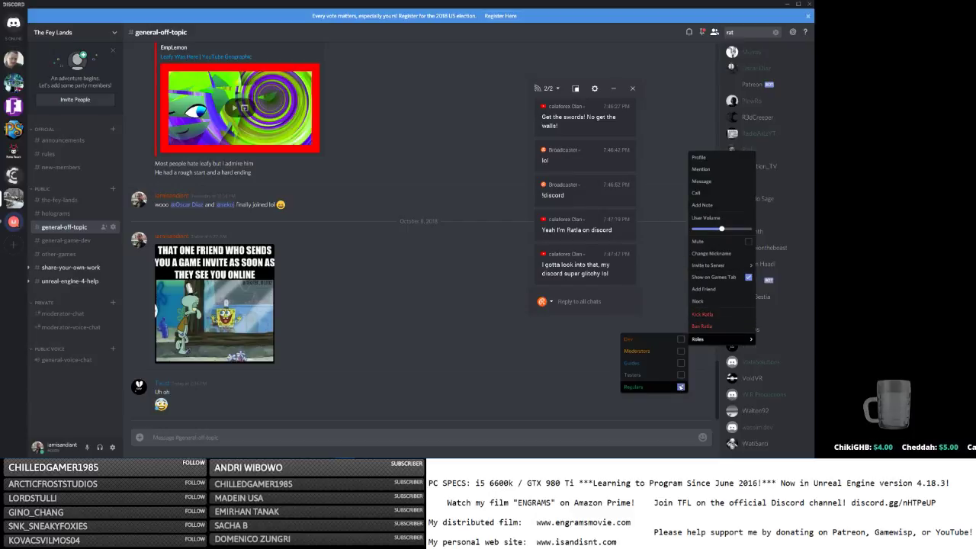
{"action": "left_click", "coordinate": [797, 307]}
Browse the share-your-own-work and unreal-engine-4-help channels, then minimize Discord.
{"action": "scroll", "coordinate": [793, 303], "scroll_direction": "down", "scroll_amount": 5}
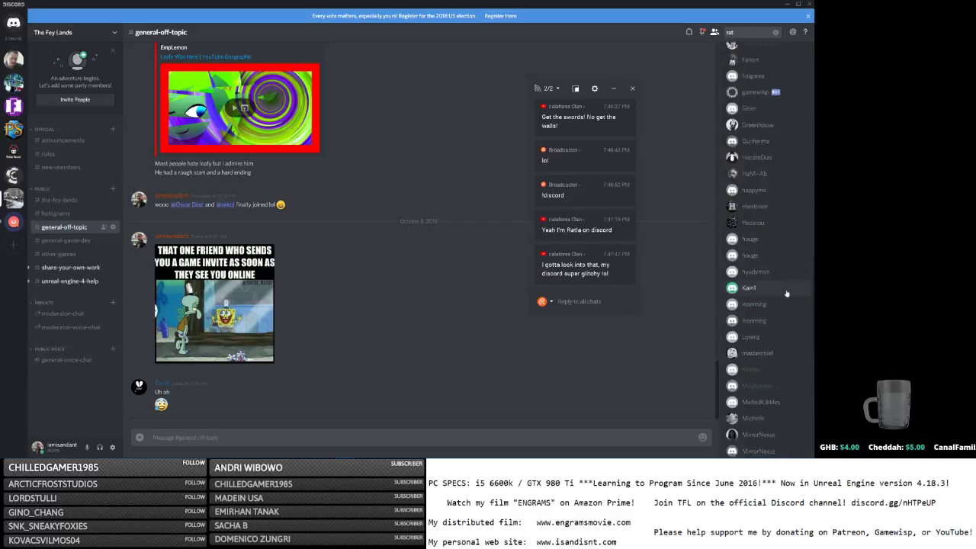
{"action": "scroll", "coordinate": [788, 288], "scroll_direction": "up", "scroll_amount": 3}
{"action": "scroll", "coordinate": [779, 262], "scroll_direction": "up", "scroll_amount": 2}
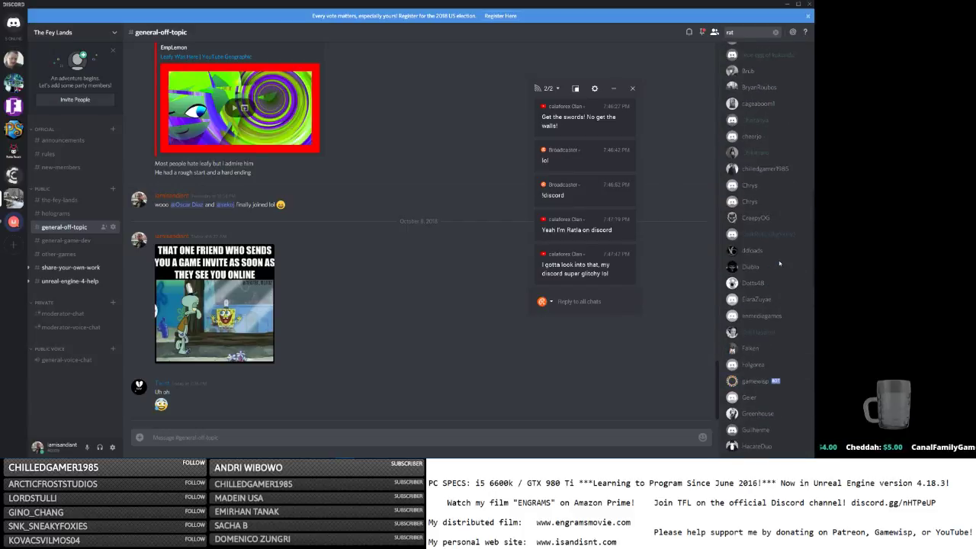
{"action": "scroll", "coordinate": [777, 259], "scroll_direction": "up", "scroll_amount": 2}
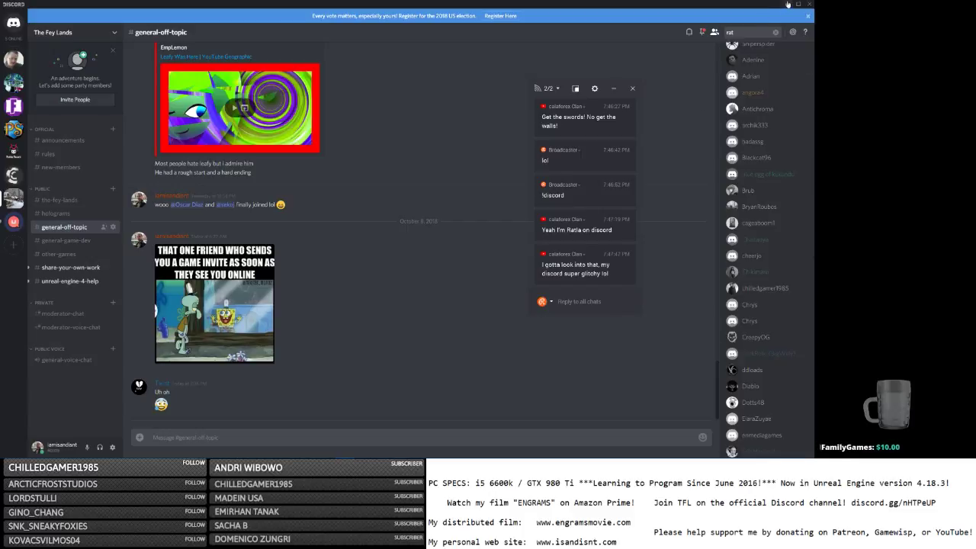
{"action": "left_click", "coordinate": [69, 267]}
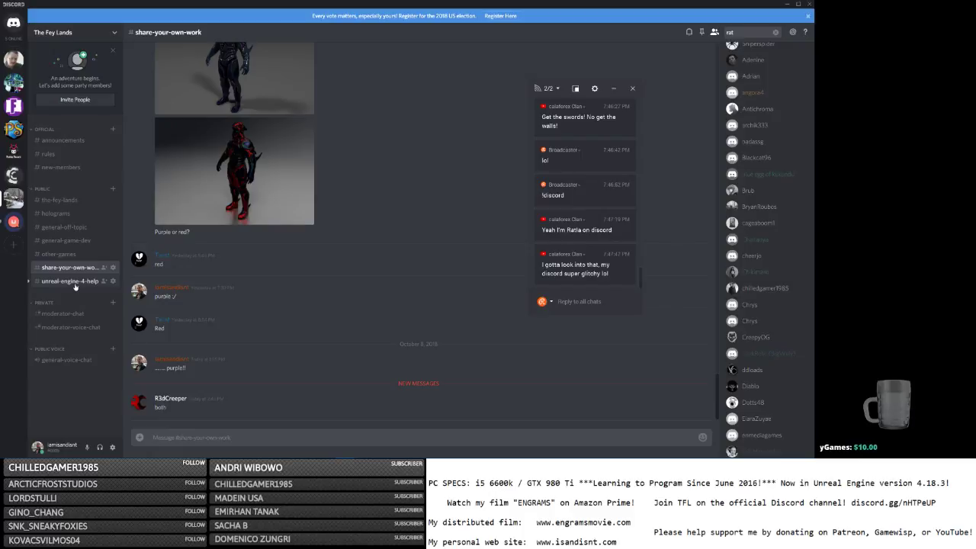
{"action": "left_click", "coordinate": [74, 283]}
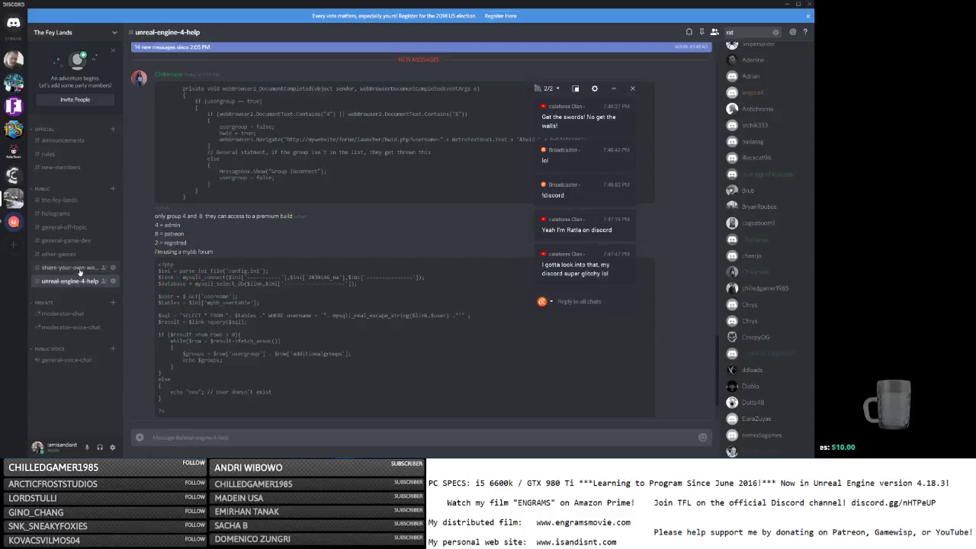
{"action": "left_click", "coordinate": [82, 269]}
{"action": "scroll", "coordinate": [296, 262], "scroll_direction": "up", "scroll_amount": 1}
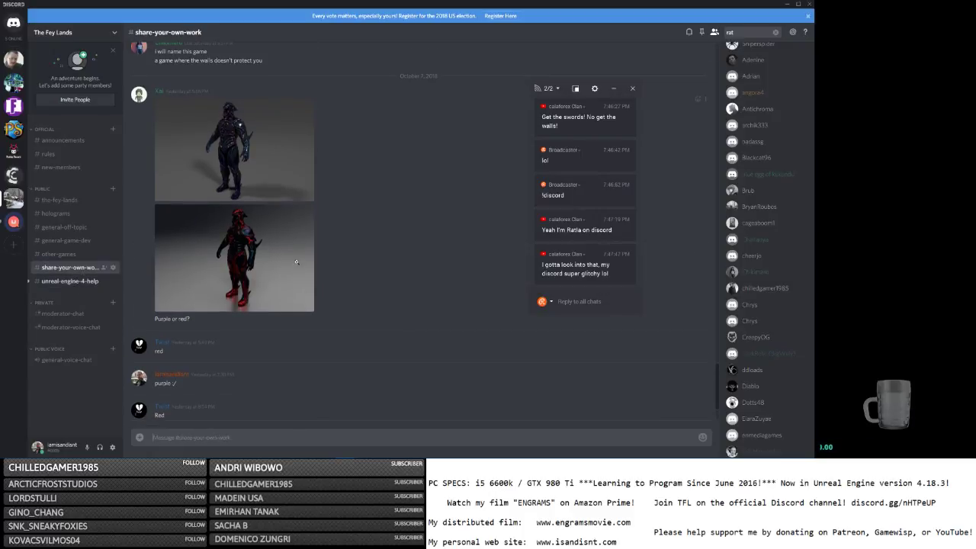
{"action": "scroll", "coordinate": [368, 208], "scroll_direction": "down", "scroll_amount": 1}
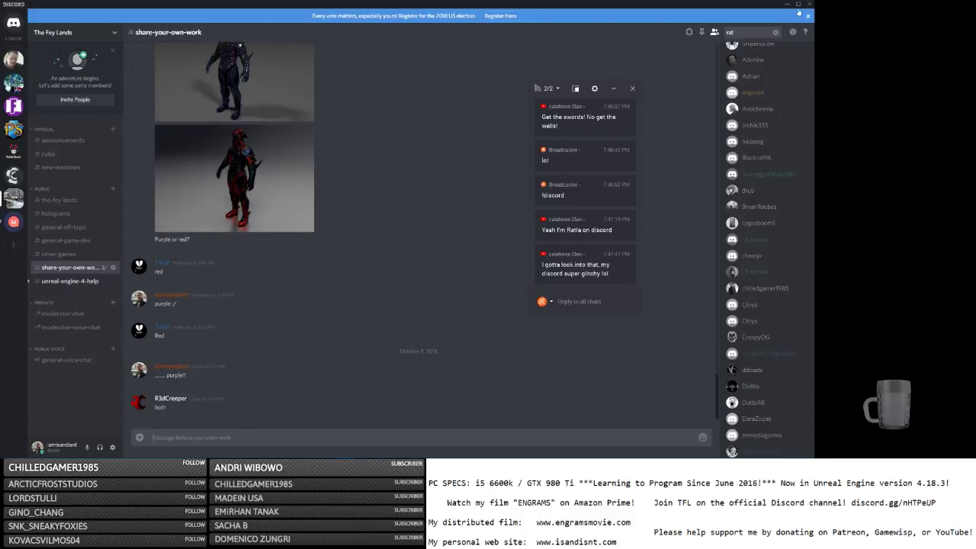
{"action": "left_click", "coordinate": [786, 4]}
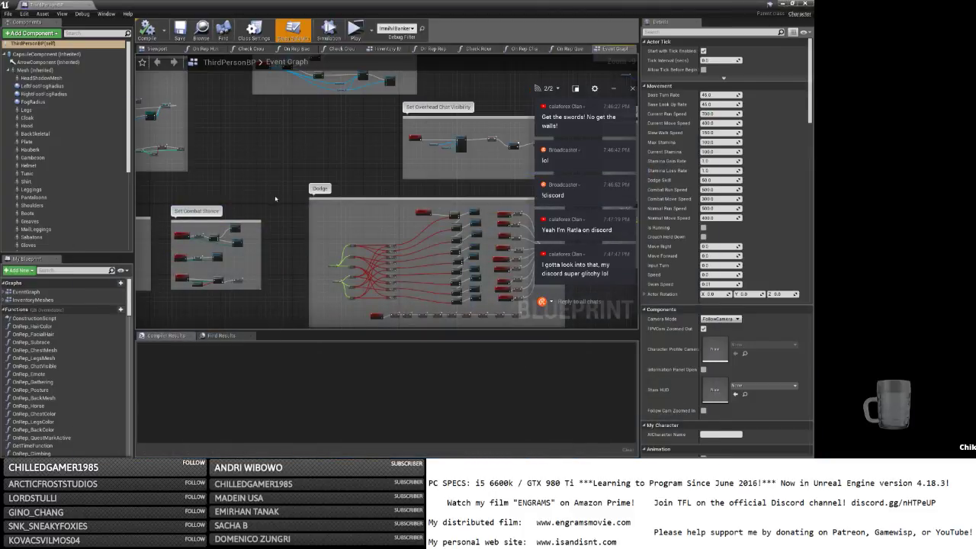
Pan and zoom out the ThirdPersonBP Event Graph to survey the other node groups.
{"action": "right_click_drag", "start_coordinate": [275, 199], "coordinate": [193, 142]}
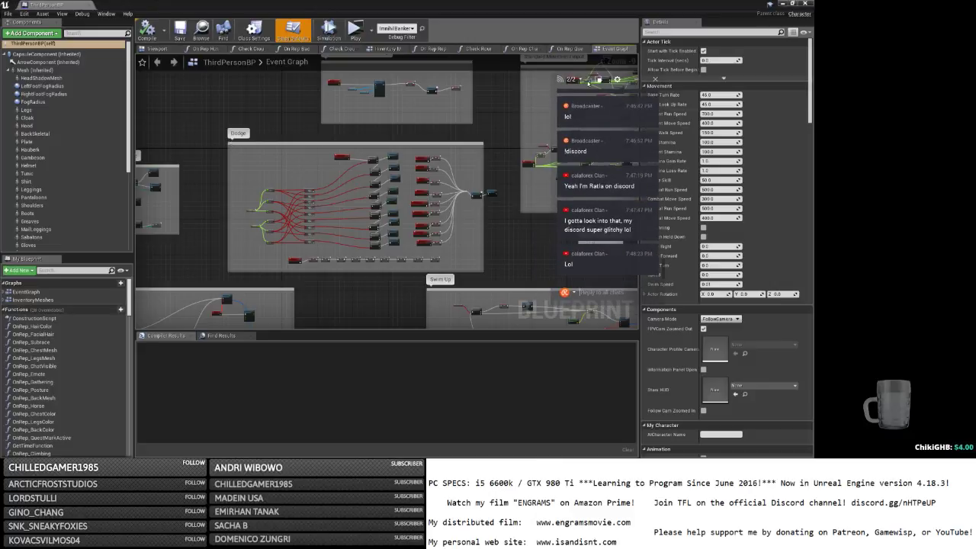
{"action": "left_click_drag", "start_coordinate": [565, 92], "coordinate": [577, 85]}
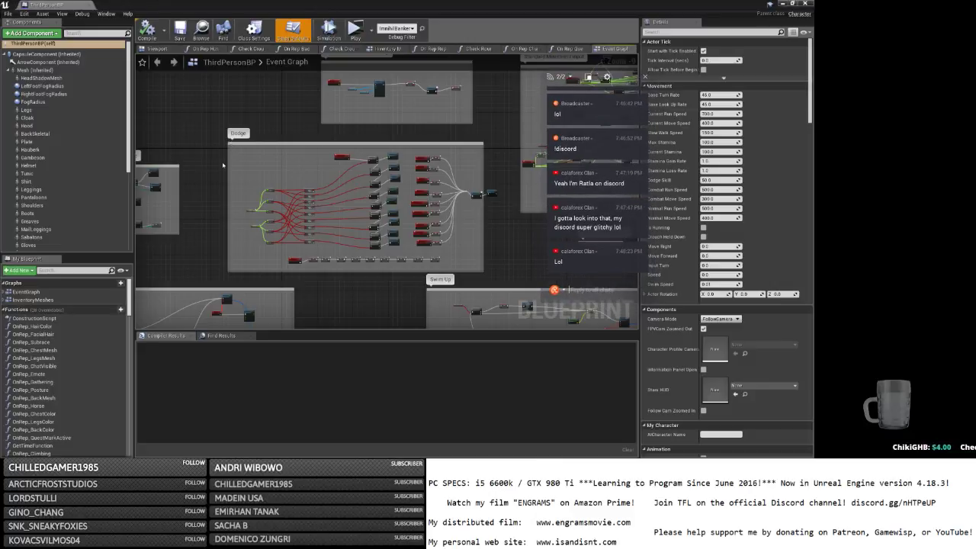
{"action": "scroll", "coordinate": [219, 153], "scroll_direction": "down", "scroll_amount": 1}
{"action": "scroll", "coordinate": [221, 154], "scroll_direction": "down", "scroll_amount": 3}
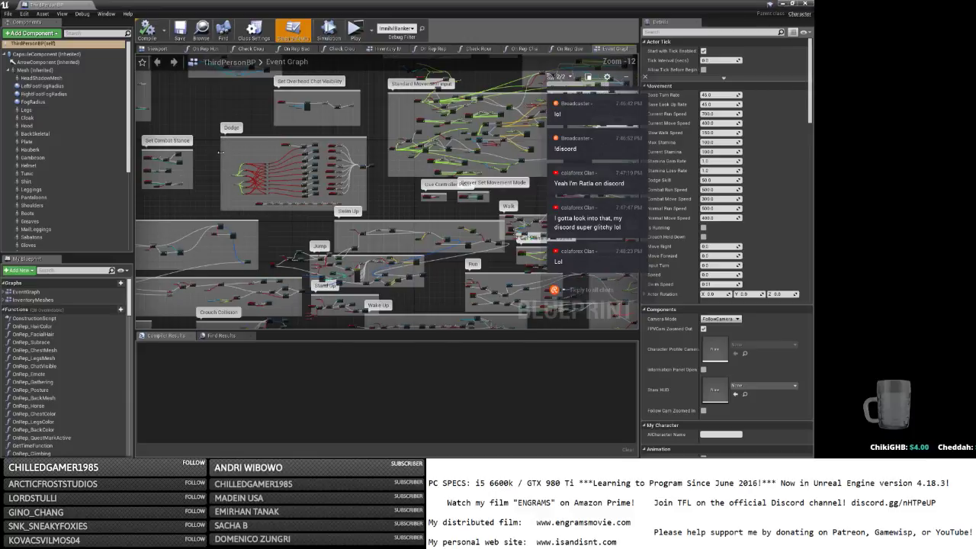
{"action": "right_click_drag", "start_coordinate": [294, 238], "coordinate": [262, 32]}
Switch to Discord's unreal-engine-4-help channel and scroll to its newest messages.
{"action": "key", "text": "alt+Tab"}
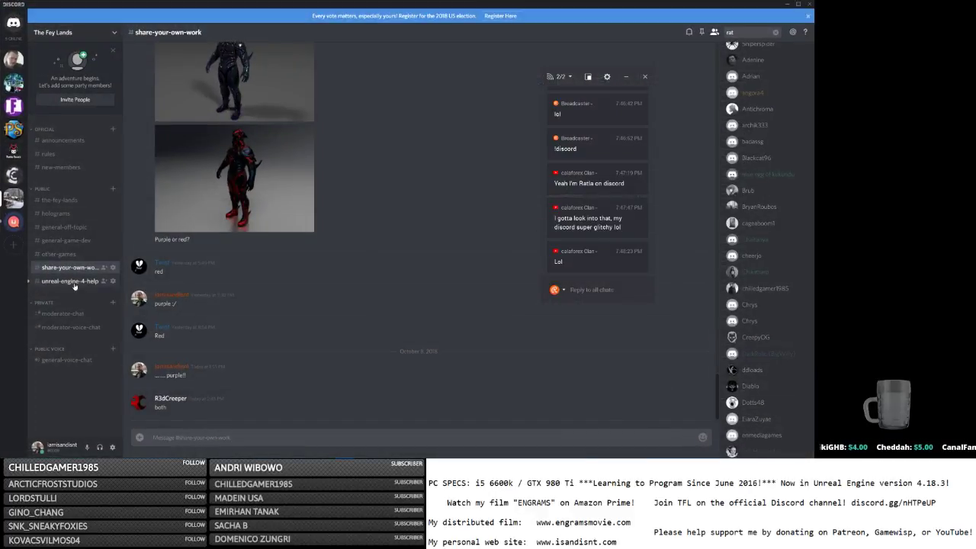
{"action": "left_click", "coordinate": [70, 281]}
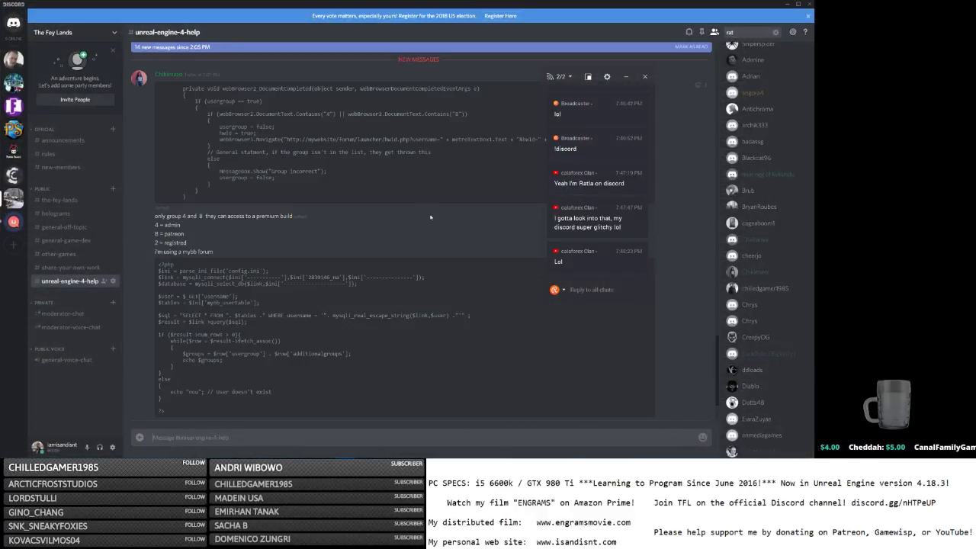
{"action": "scroll", "coordinate": [430, 217], "scroll_direction": "up", "scroll_amount": 3}
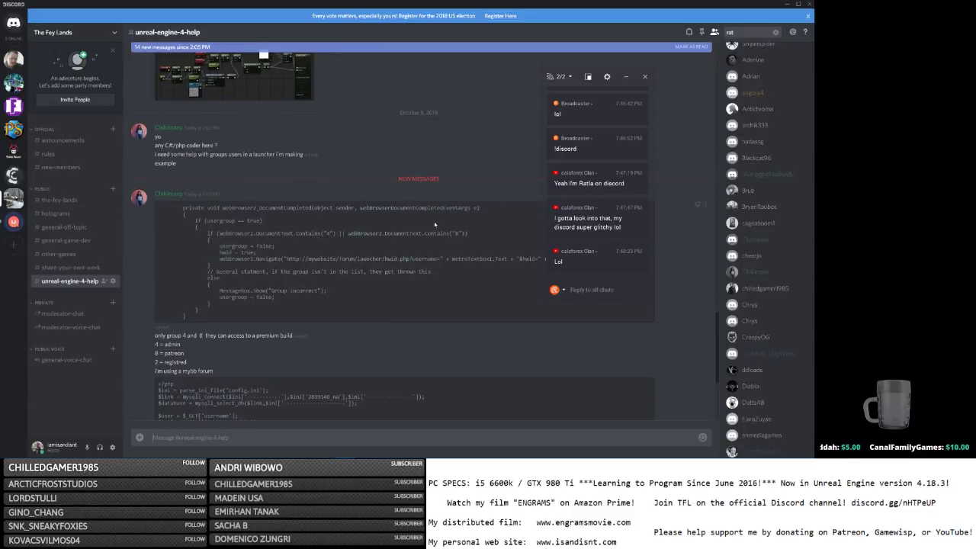
{"action": "scroll", "coordinate": [435, 224], "scroll_direction": "down", "scroll_amount": 5}
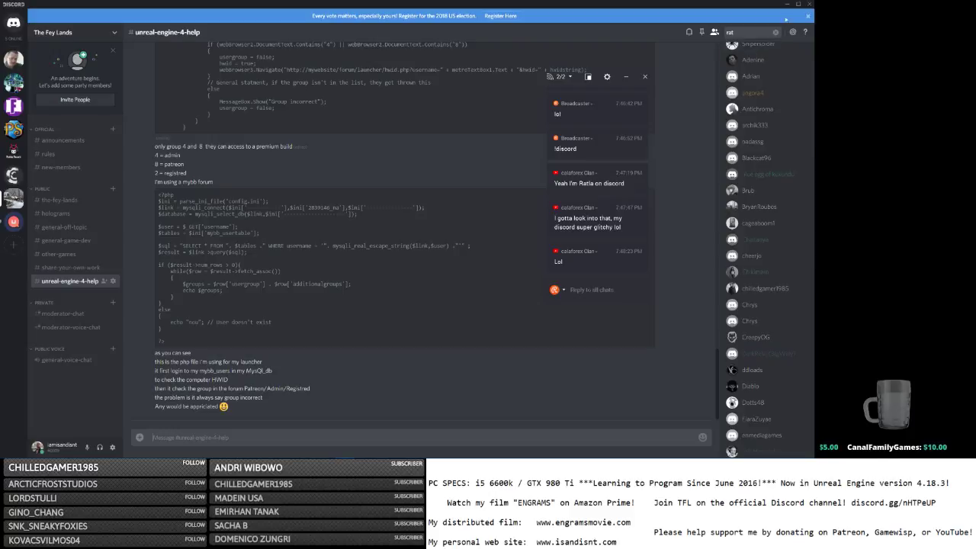
Back in ThirdPersonBP, locate the SET Flipping node and inspect the Gathering variable's settings.
{"action": "left_click", "coordinate": [786, 4]}
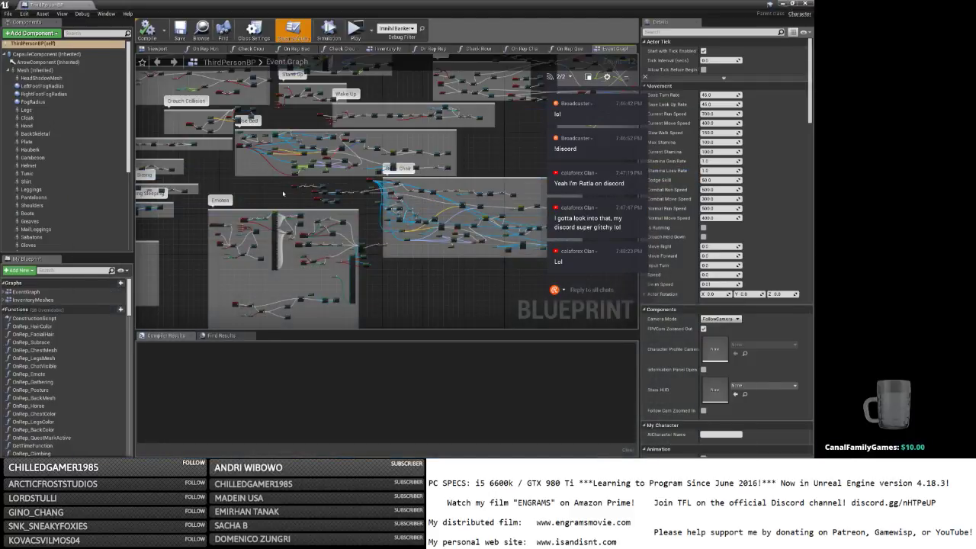
{"action": "right_click_drag", "start_coordinate": [282, 193], "coordinate": [337, 292]}
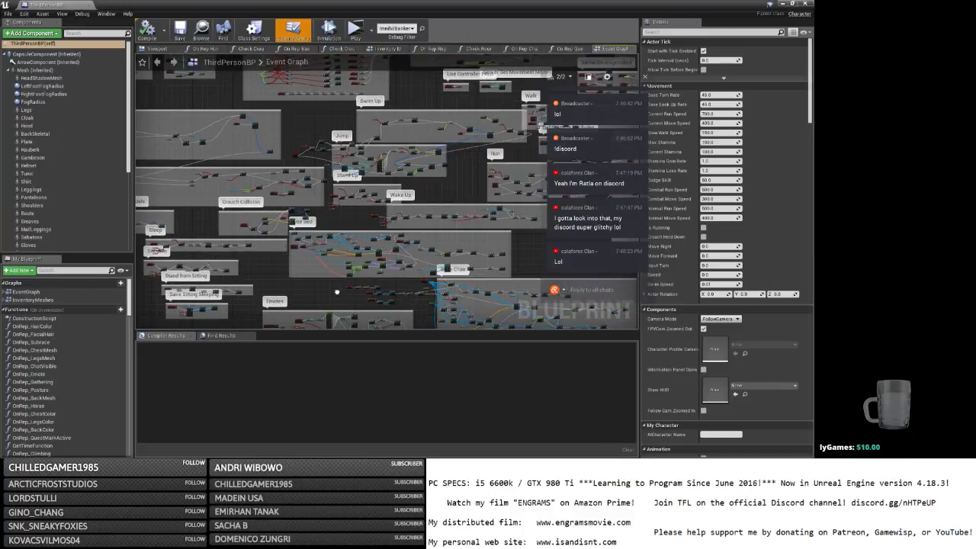
{"action": "scroll", "coordinate": [370, 156], "scroll_direction": "up", "scroll_amount": 3}
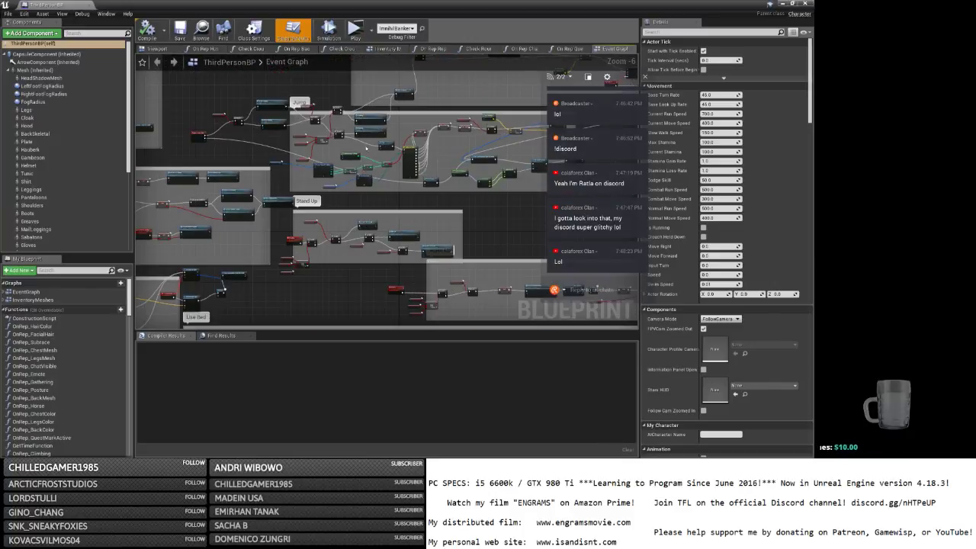
{"action": "scroll", "coordinate": [366, 148], "scroll_direction": "up", "scroll_amount": 4}
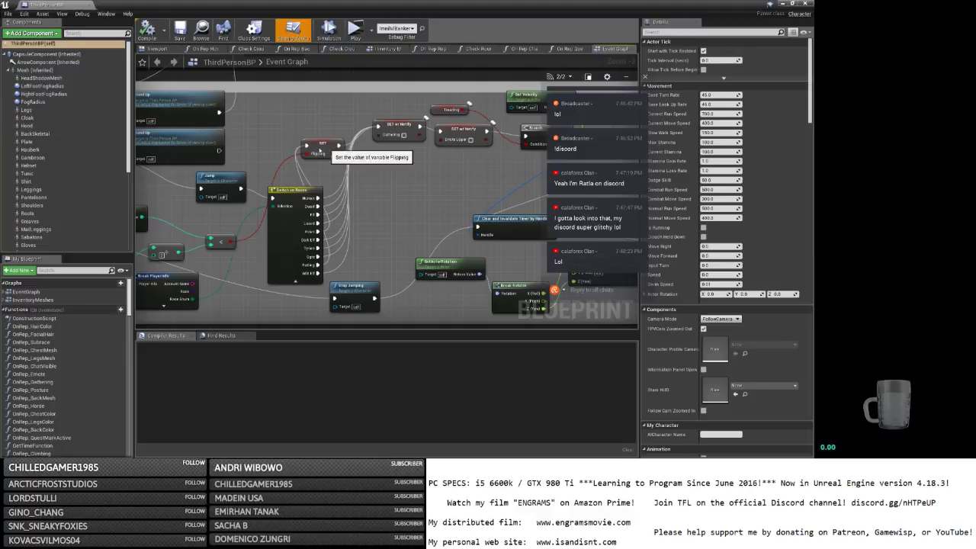
{"action": "left_click_drag", "start_coordinate": [328, 146], "coordinate": [314, 113]}
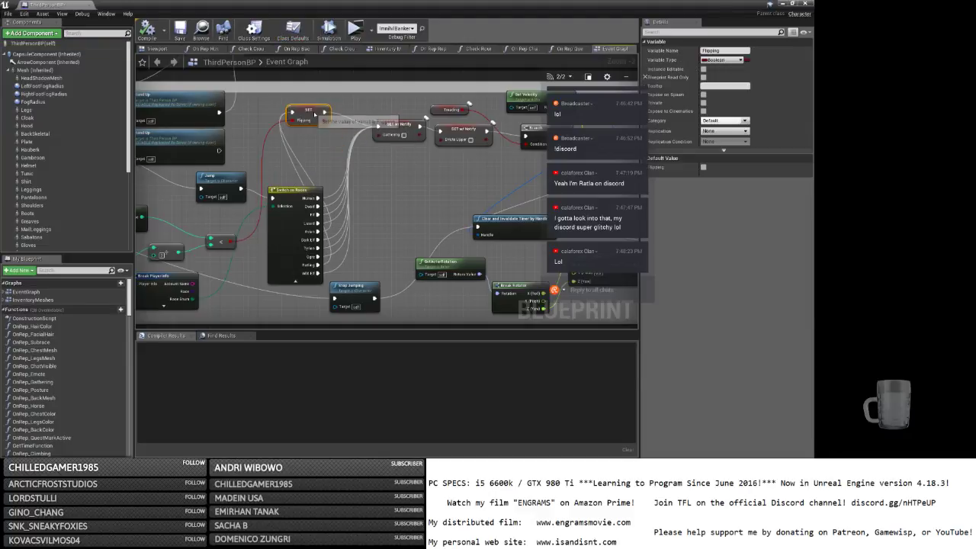
{"action": "scroll", "coordinate": [341, 140], "scroll_direction": "down", "scroll_amount": 2}
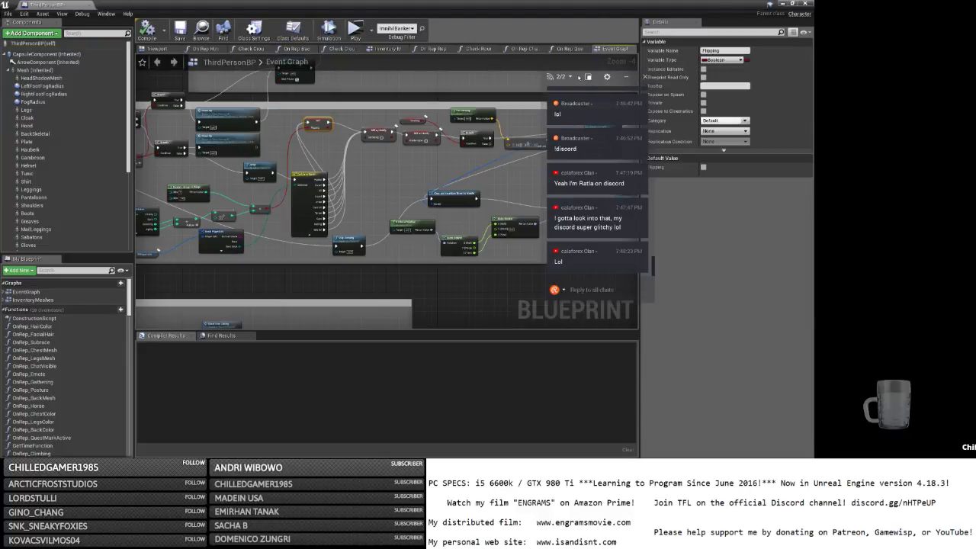
{"action": "left_click_drag", "start_coordinate": [578, 77], "coordinate": [702, 209]}
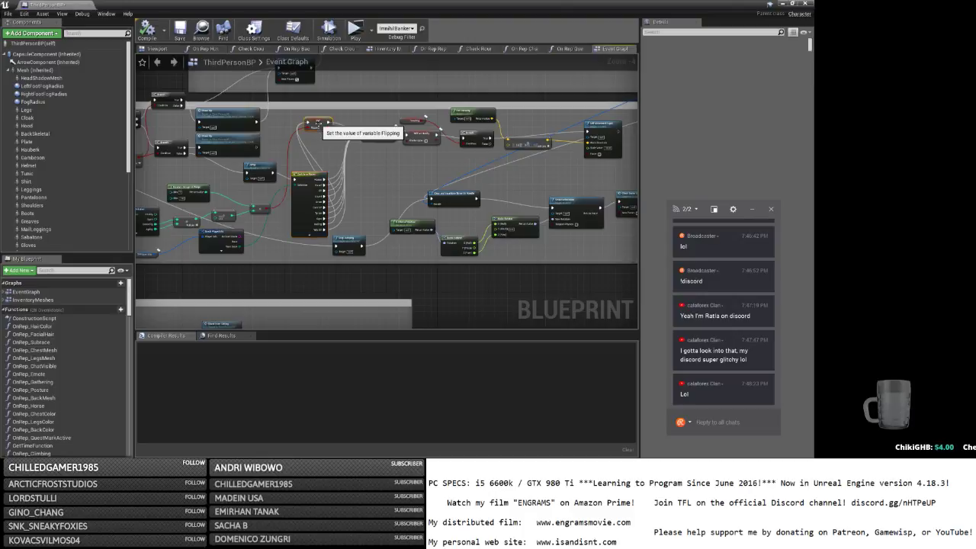
{"action": "left_click", "coordinate": [381, 132]}
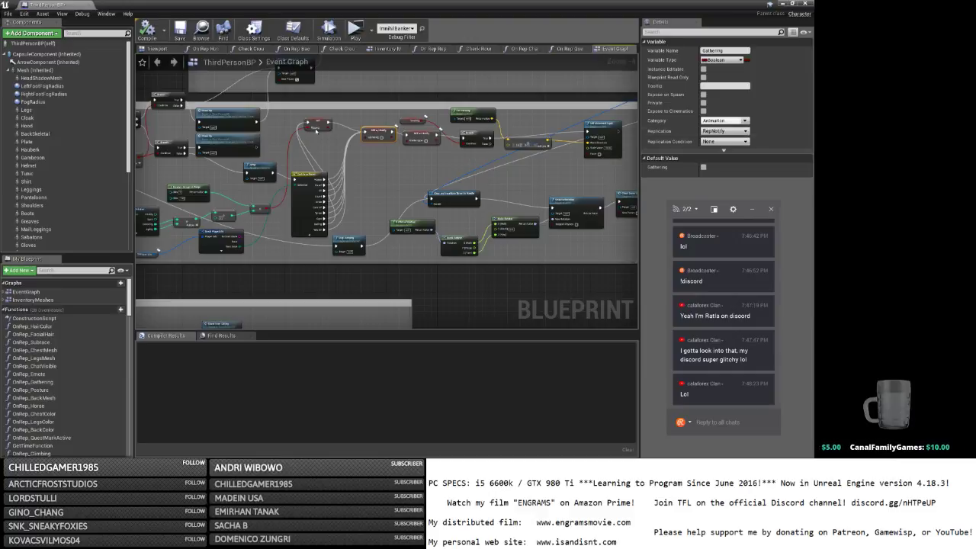
Set the Flipping variable's replication to RepNotify, matching the Gathering variable.
{"action": "left_click", "coordinate": [316, 122]}
{"action": "left_click", "coordinate": [724, 131]}
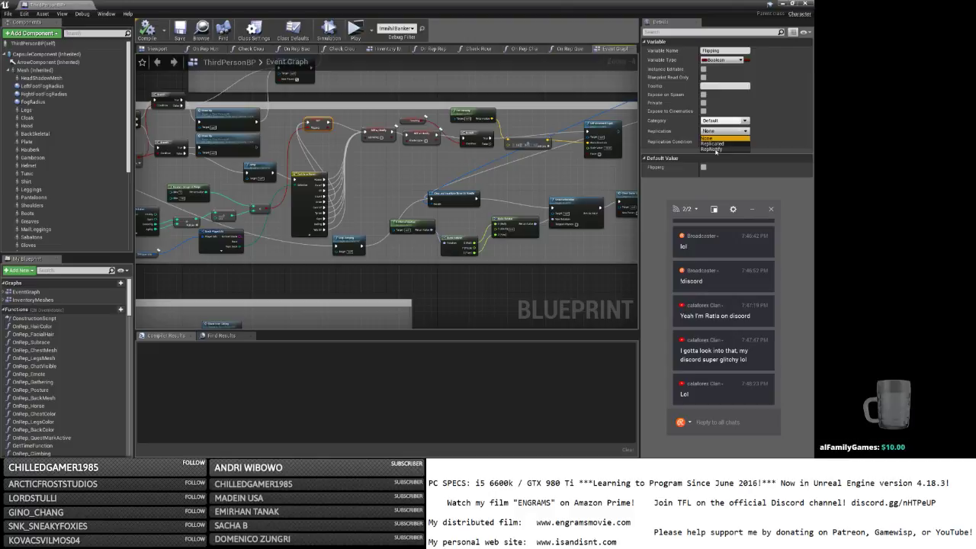
{"action": "left_click", "coordinate": [358, 190]}
{"action": "right_click_drag", "start_coordinate": [357, 189], "coordinate": [568, 184]}
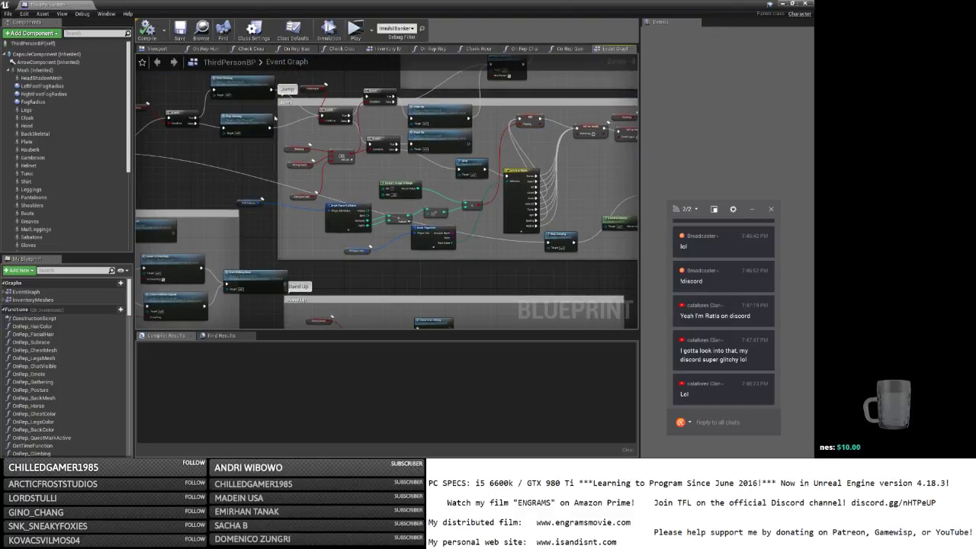
{"action": "right_click_drag", "start_coordinate": [228, 104], "coordinate": [168, 131]}
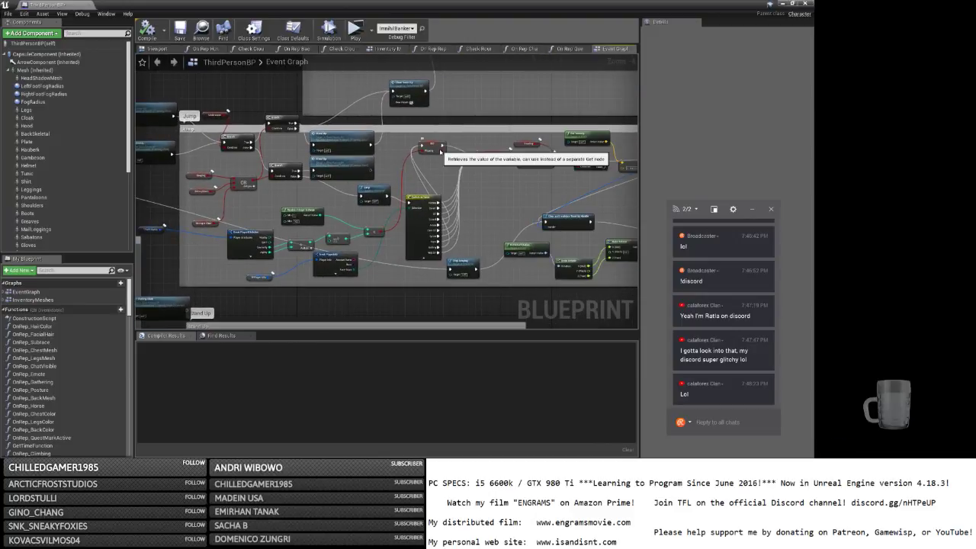
{"action": "right_click_drag", "start_coordinate": [440, 151], "coordinate": [366, 189]}
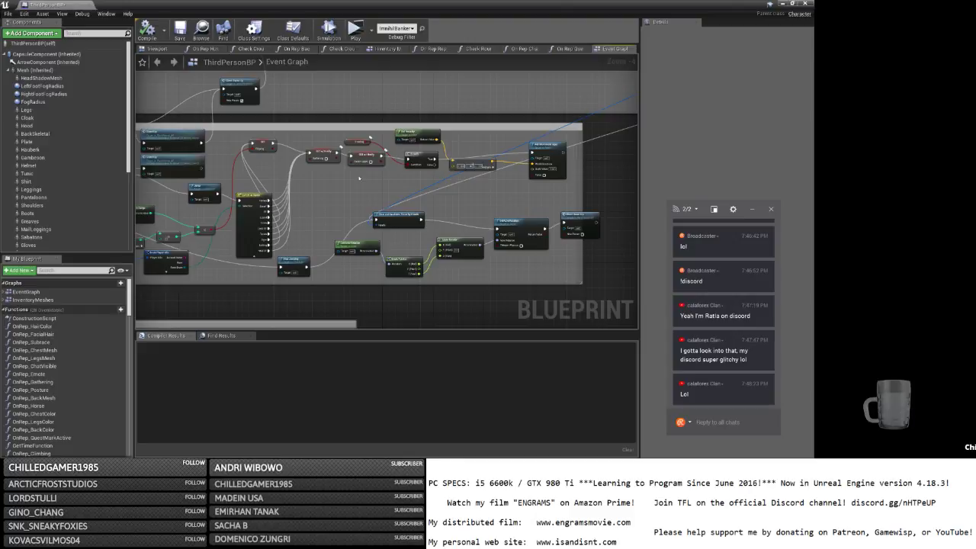
{"action": "left_click", "coordinate": [323, 156]}
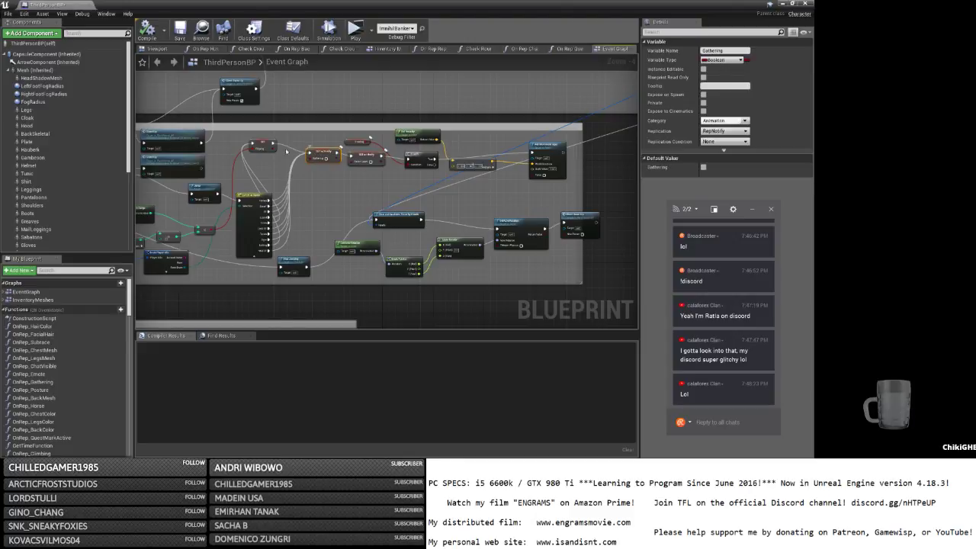
{"action": "left_click", "coordinate": [262, 144]}
{"action": "left_click", "coordinate": [724, 132]}
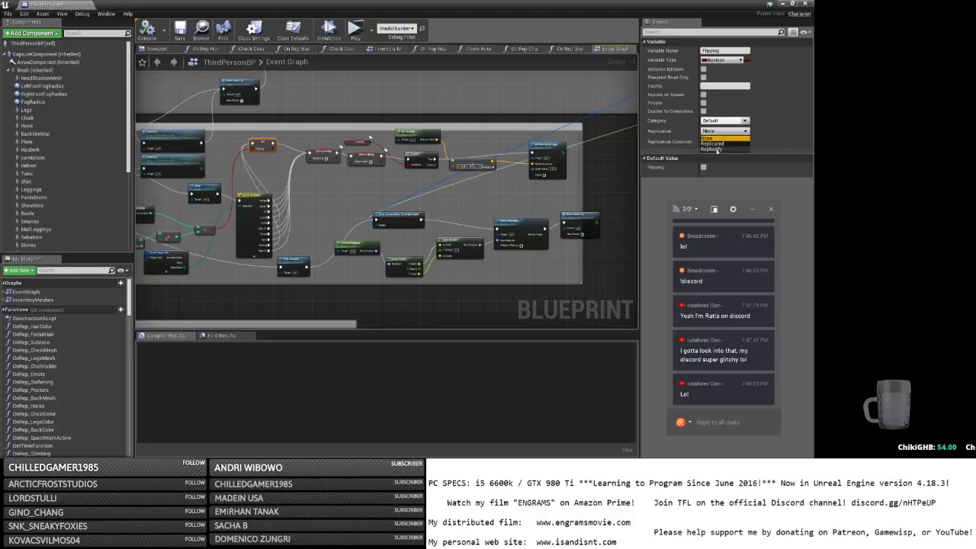
{"action": "left_click", "coordinate": [699, 153]}
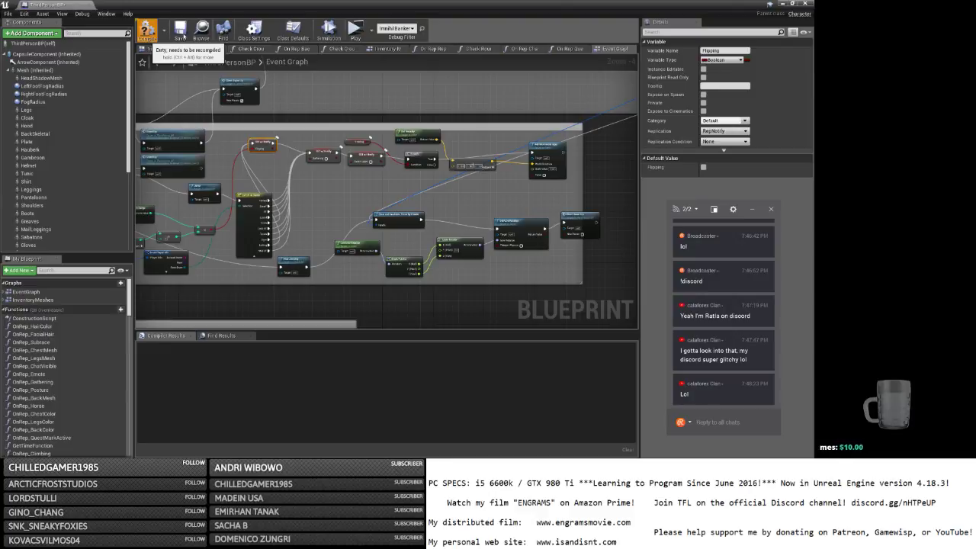
Compile and save ThirdPersonBP, then minimize the blueprint editor.
{"action": "left_click", "coordinate": [147, 30]}
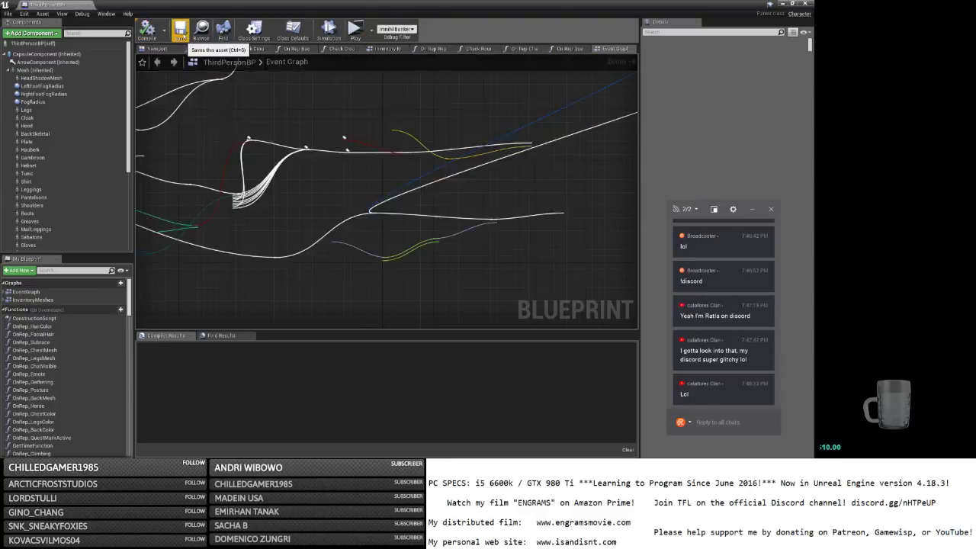
{"action": "left_click", "coordinate": [181, 33]}
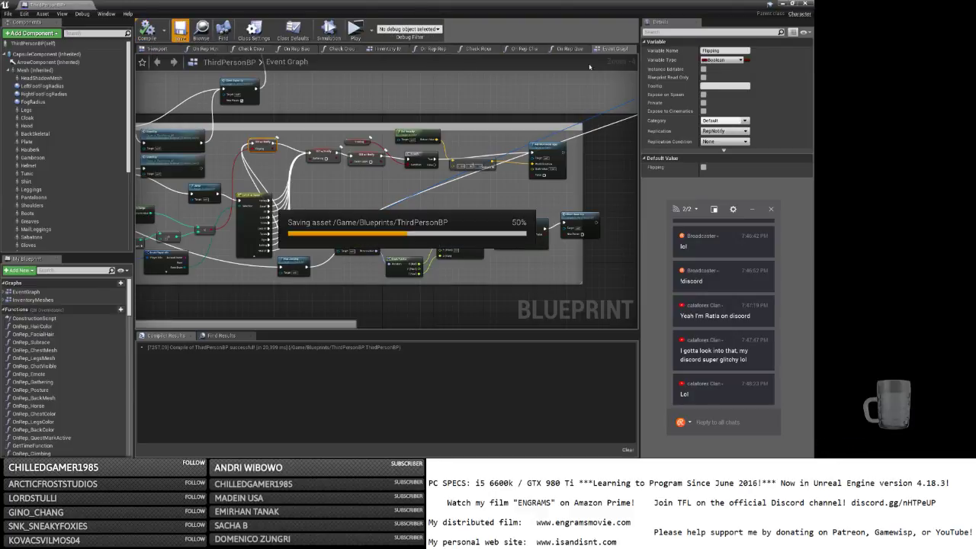
{"action": "left_click", "coordinate": [783, 4]}
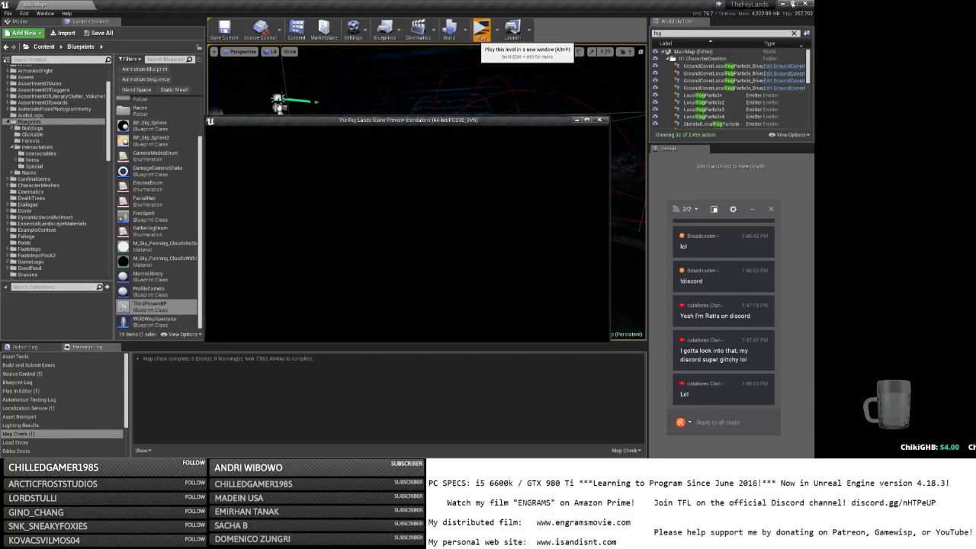
Launch the standalone game preview and log in with the character name and password.
{"action": "left_click", "coordinate": [784, 5]}
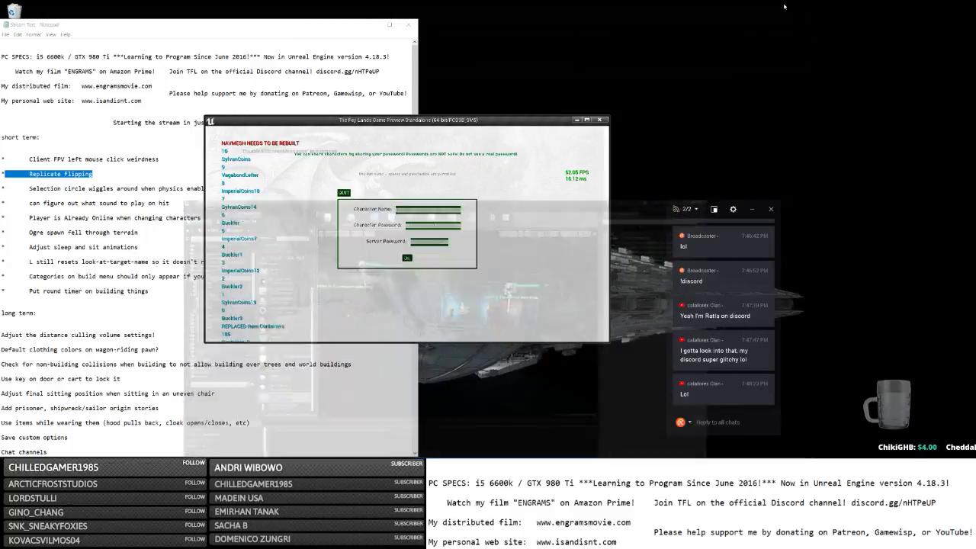
{"action": "left_click", "coordinate": [586, 120]}
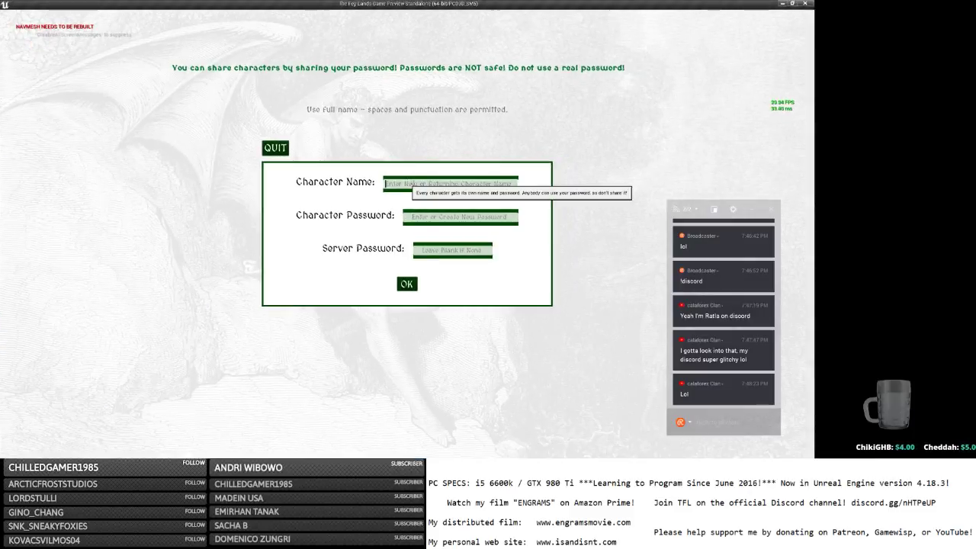
{"action": "key", "text": "Tab"}
{"action": "type", "text": "b"}
{"action": "left_click", "coordinate": [411, 290]}
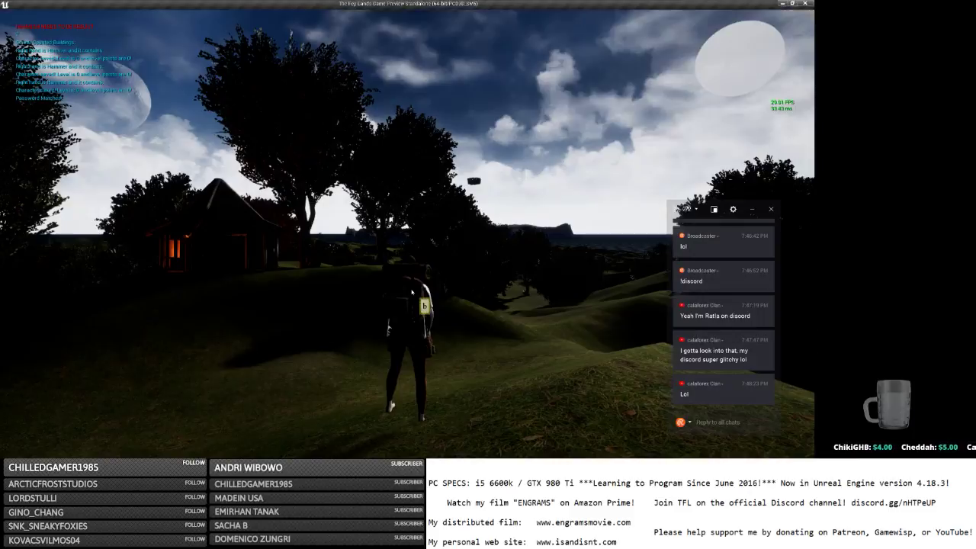
Run the character around the house and out toward the hills.
{"action": "key", "text": "w"}
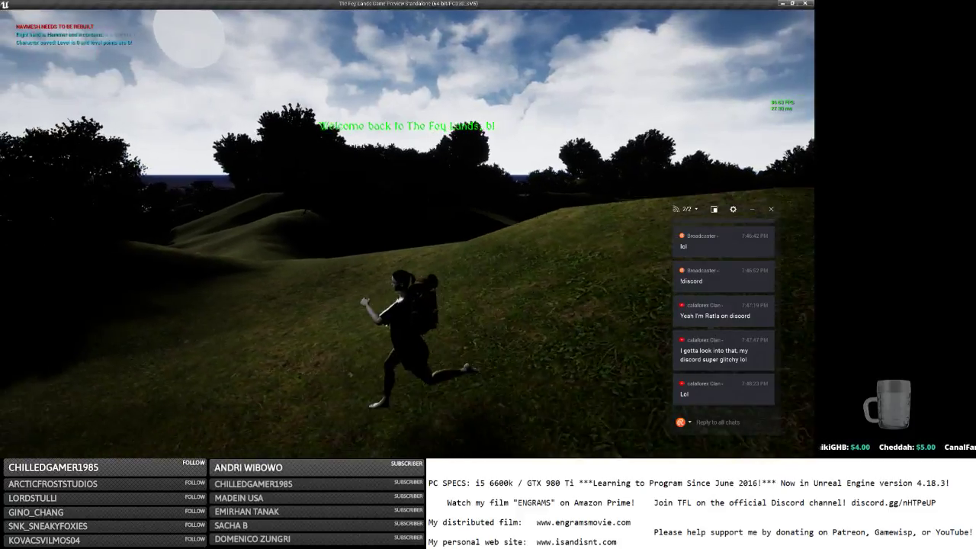
{"action": "key", "text": "w"}
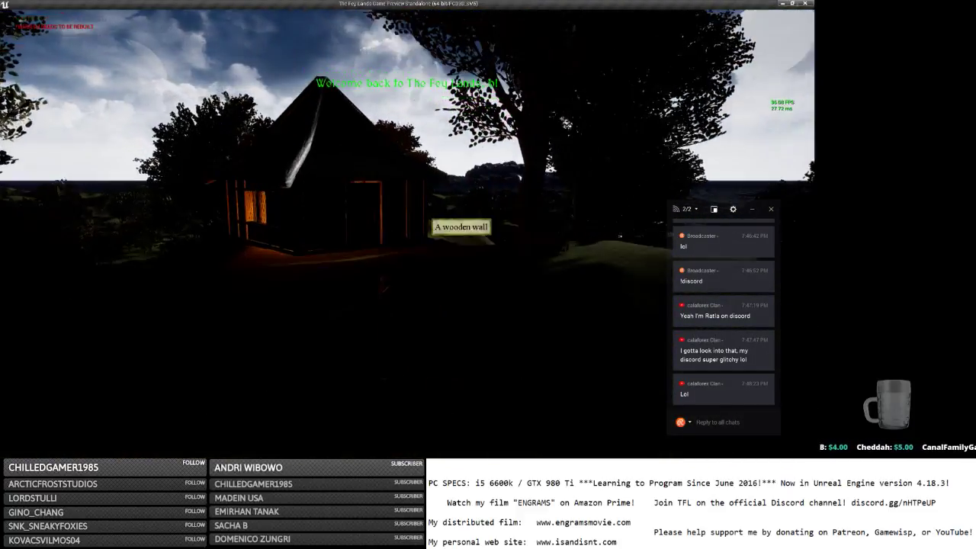
{"action": "key", "text": "w"}
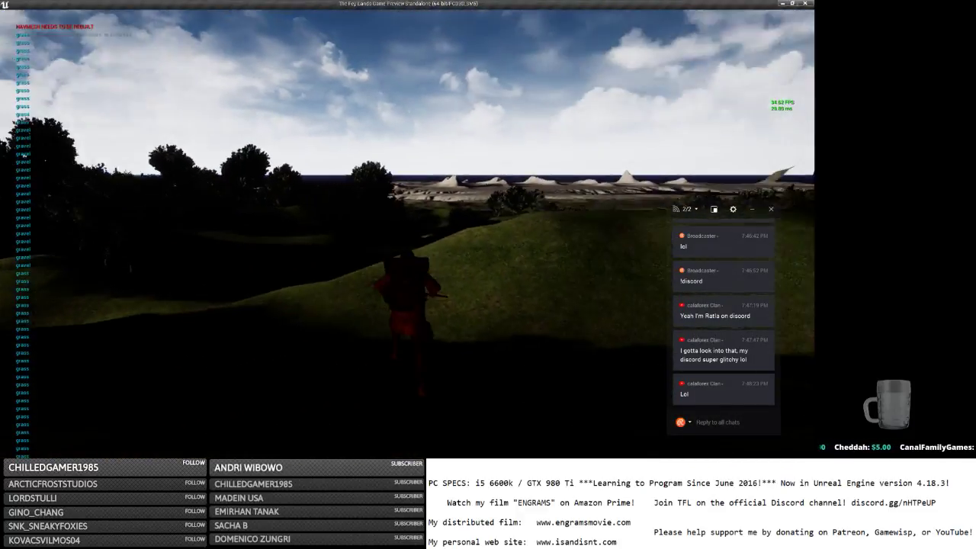
{"action": "key", "text": "w"}
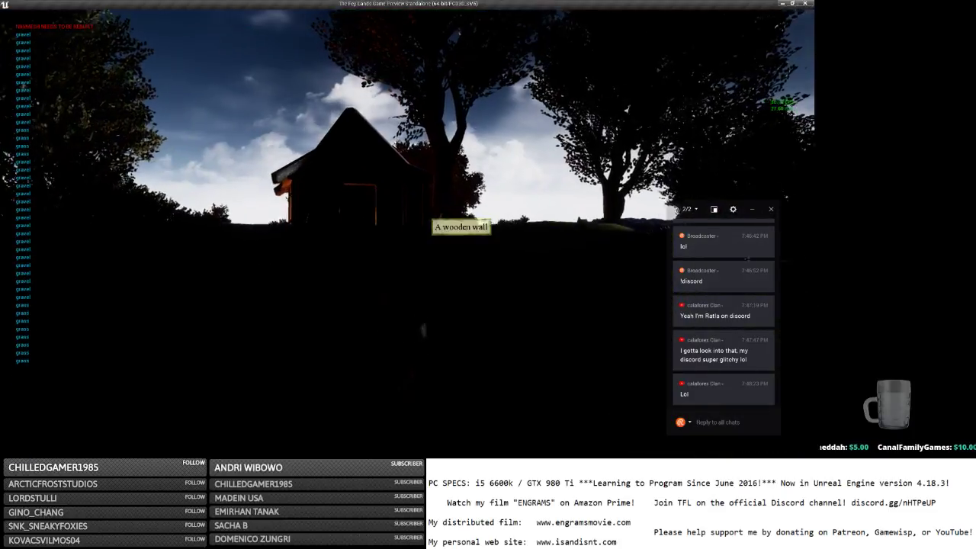
{"action": "key", "text": "w"}
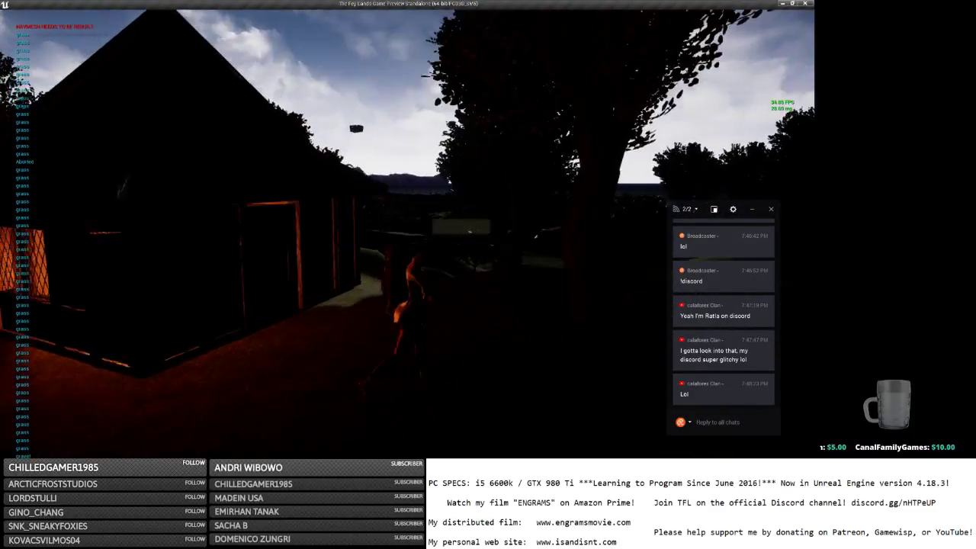
{"action": "key", "text": "w"}
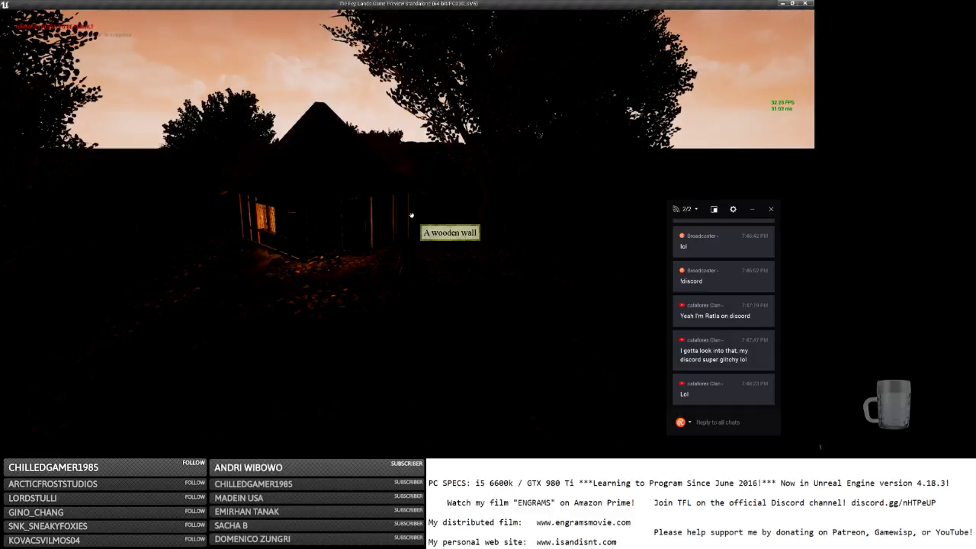
Take the game out of full screen into a smaller window over Notepad.
{"action": "key", "text": "alt+Tab"}
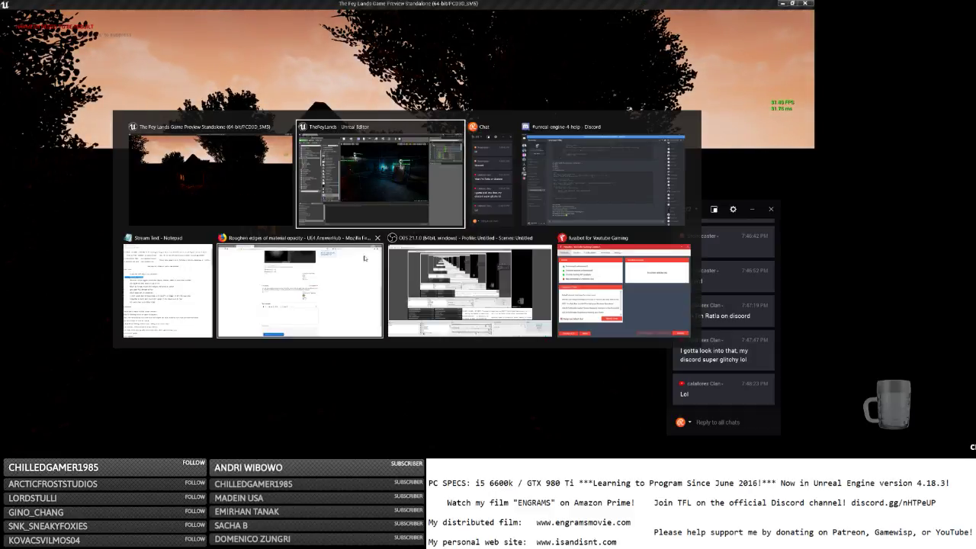
{"action": "left_click", "coordinate": [169, 290]}
{"action": "left_click", "coordinate": [480, 173]}
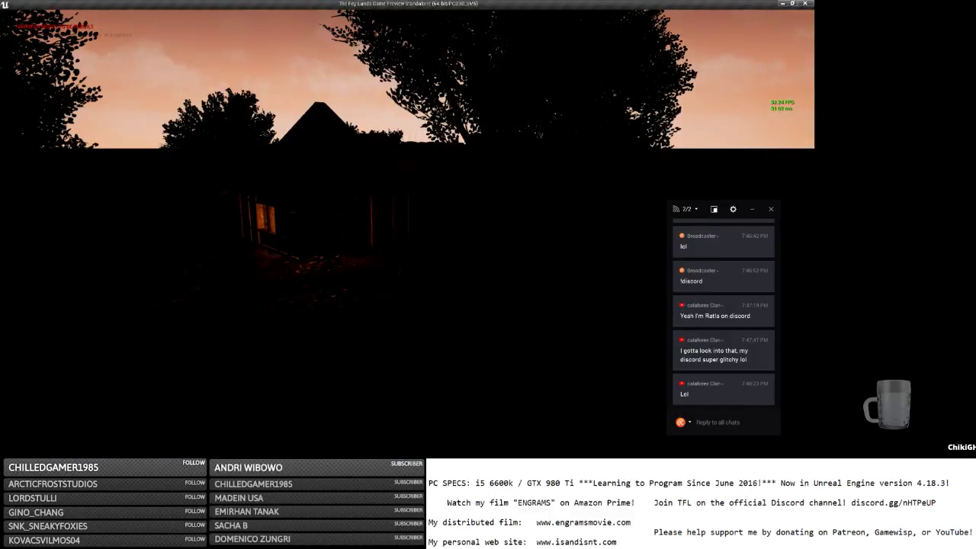
{"action": "left_click", "coordinate": [793, 7]}
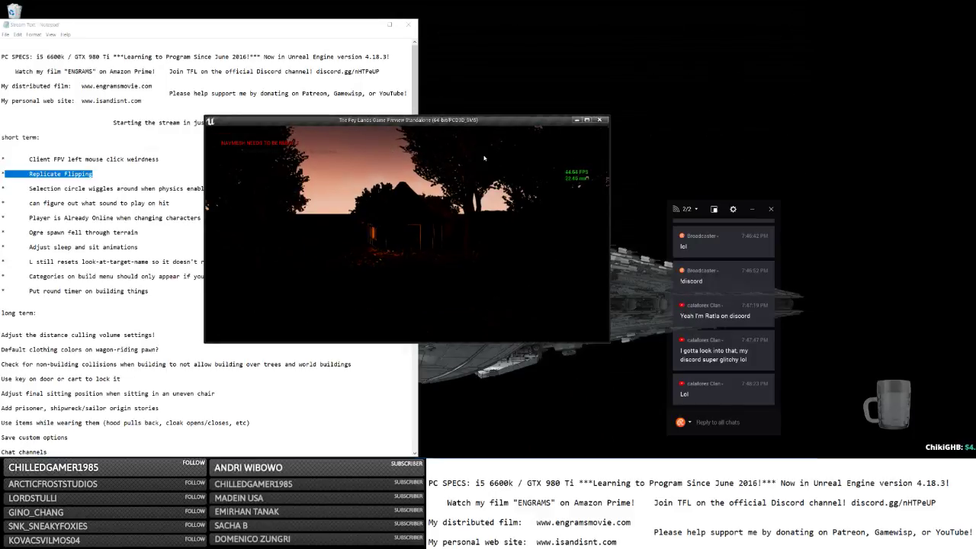
{"action": "key", "text": "alt+Tab"}
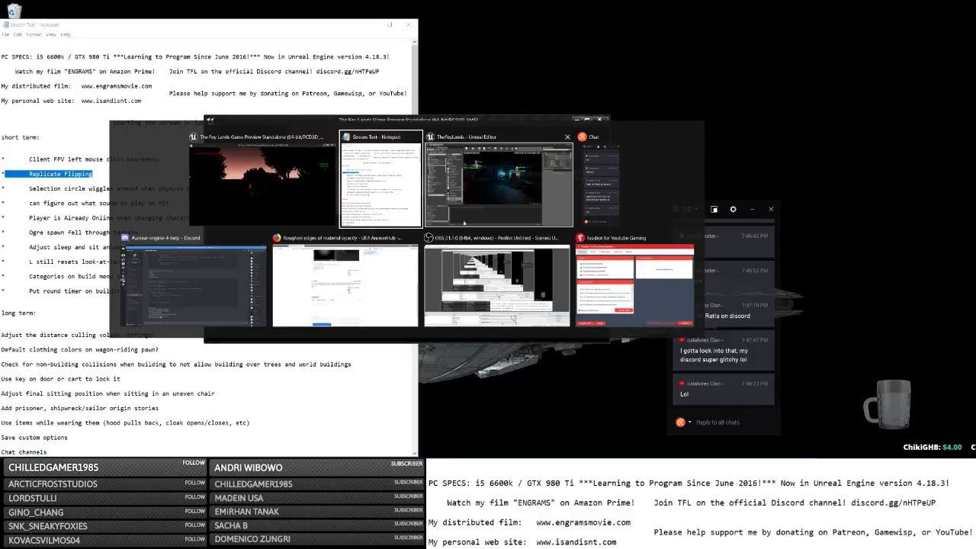
{"action": "left_click", "coordinate": [297, 150]}
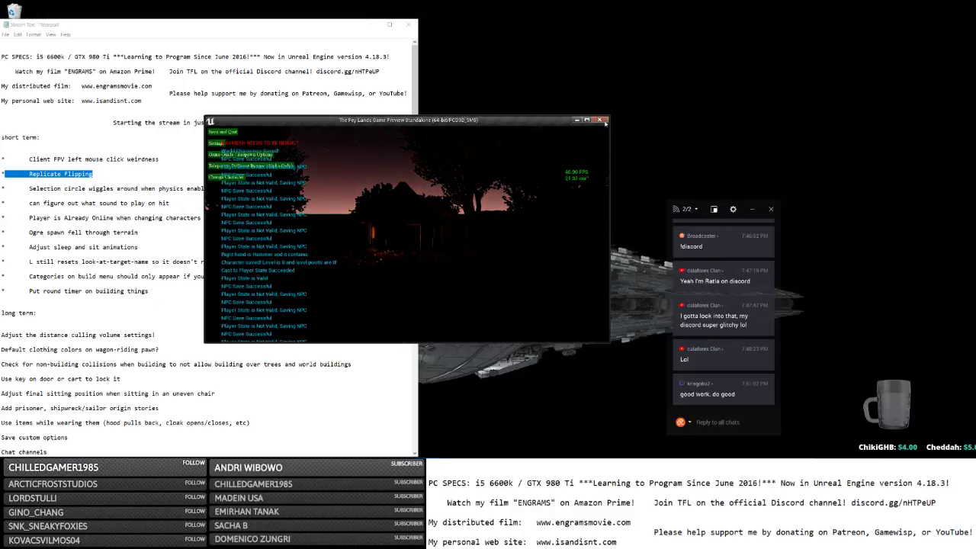
{"action": "key", "text": "alt+Tab"}
Open MenuMap from Content/Maps without saving, then acknowledge the out-of-video-memory error.
{"action": "left_click", "coordinate": [377, 211]}
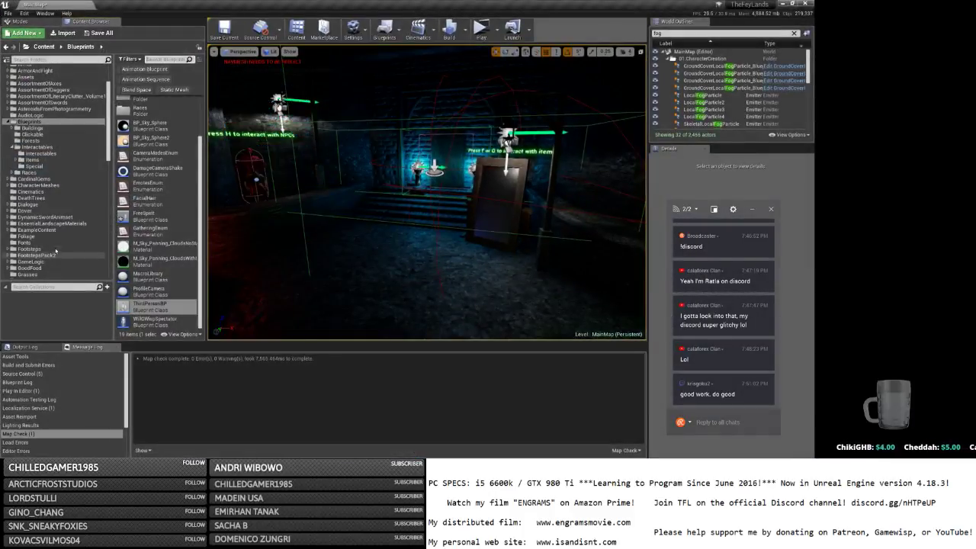
{"action": "left_click", "coordinate": [31, 249]}
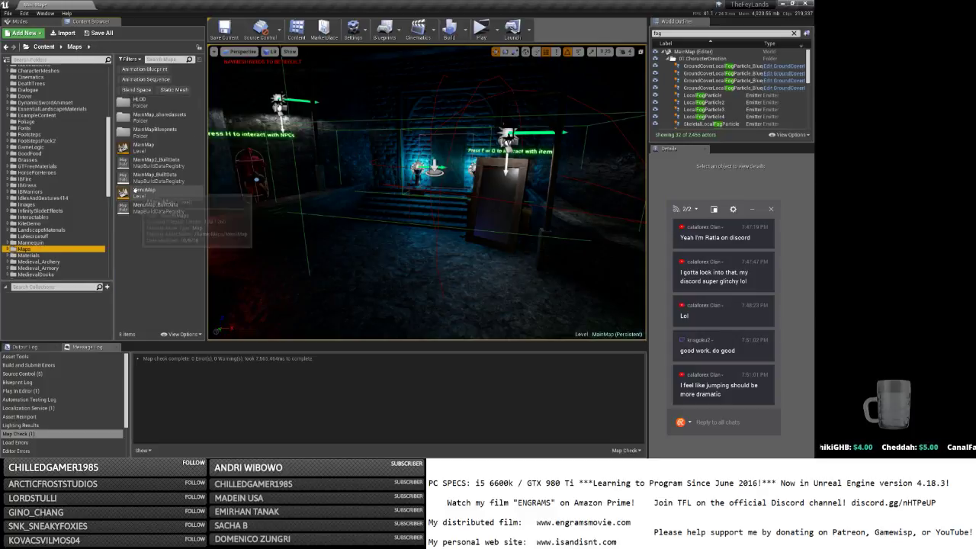
{"action": "double_click", "coordinate": [177, 193]}
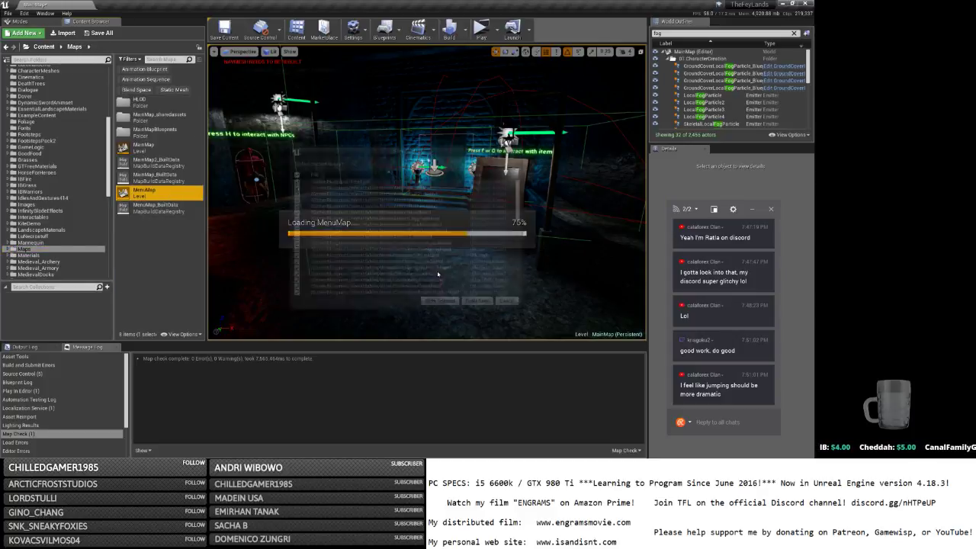
{"action": "left_click", "coordinate": [440, 303]}
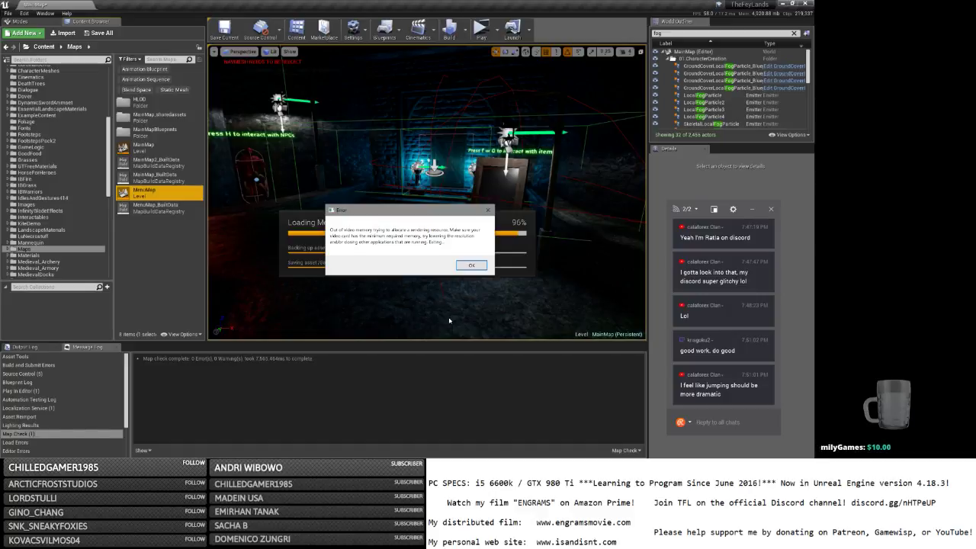
{"action": "left_click", "coordinate": [472, 266]}
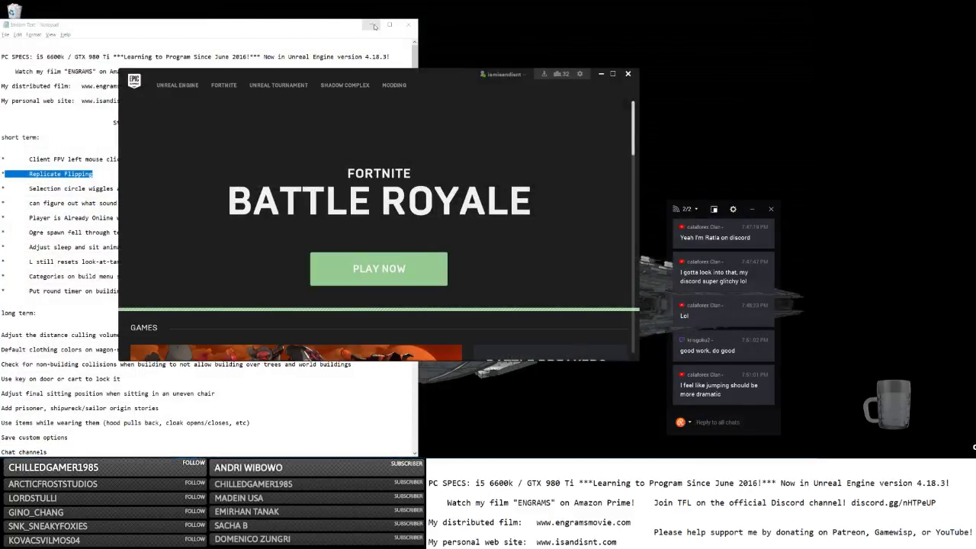
Launch the TheFeyLands 4.20 project from the Unreal Engine Library.
{"action": "left_click", "coordinate": [370, 26]}
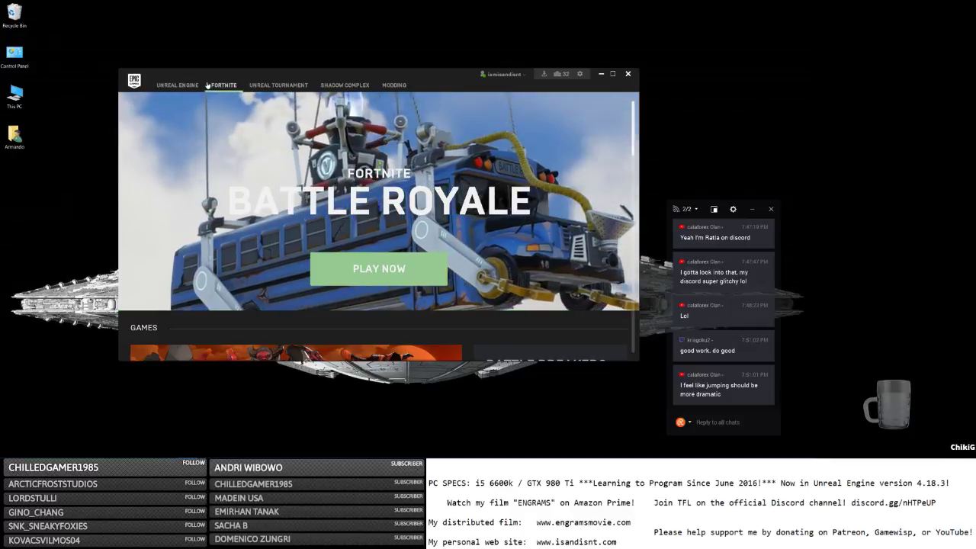
{"action": "left_click", "coordinate": [188, 86]}
{"action": "left_click", "coordinate": [145, 194]}
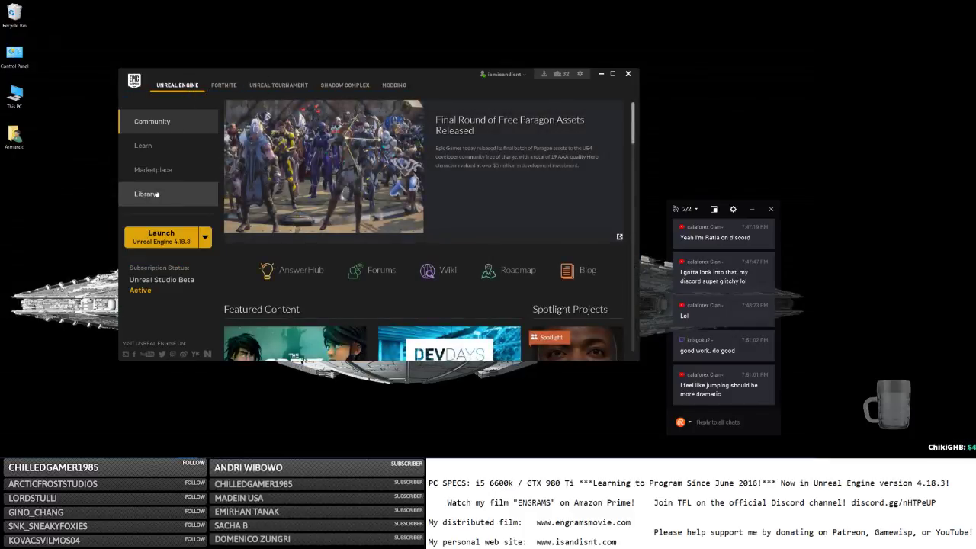
{"action": "double_click", "coordinate": [481, 276]}
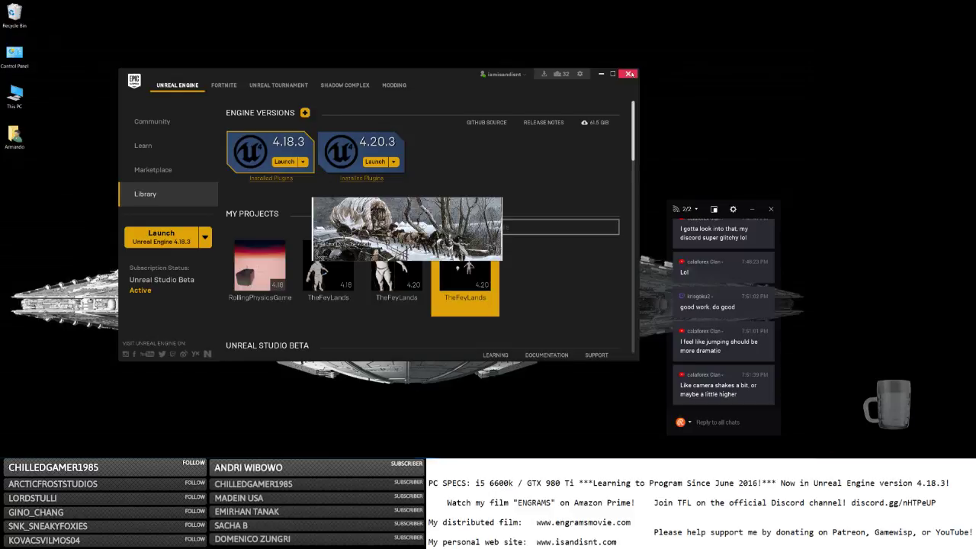
In Notepad, clear the selection on the Replicate Flipping line.
{"action": "key", "text": "alt+Tab"}
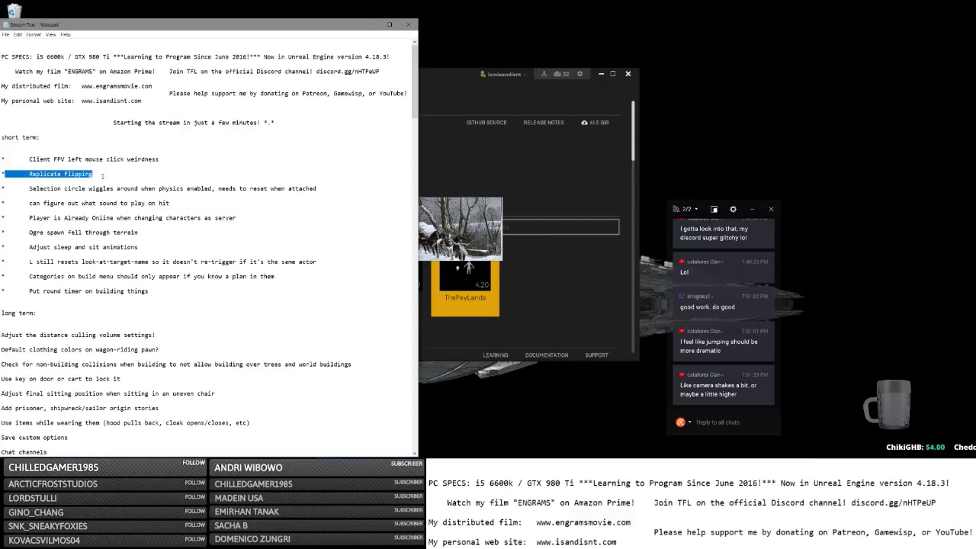
{"action": "left_click", "coordinate": [119, 176]}
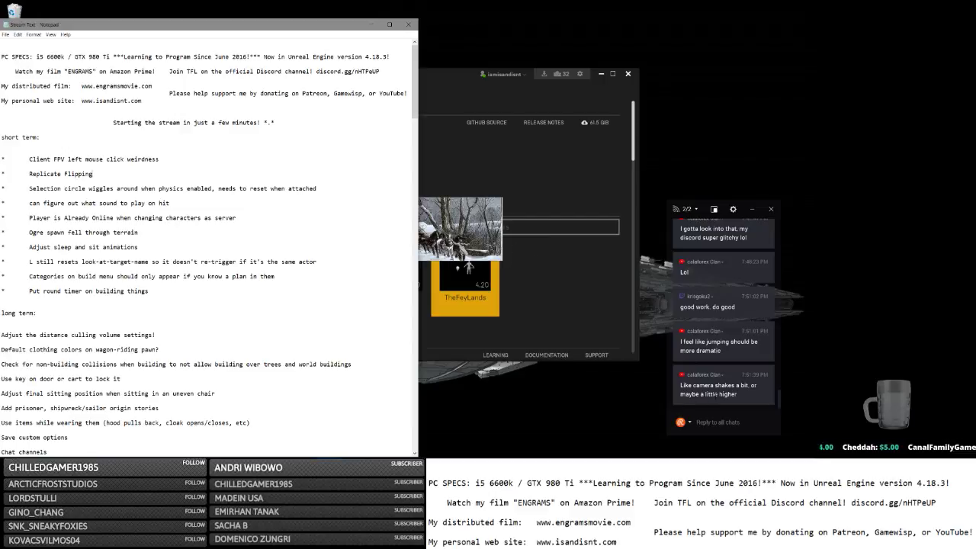
{"action": "left_click", "coordinate": [724, 424]}
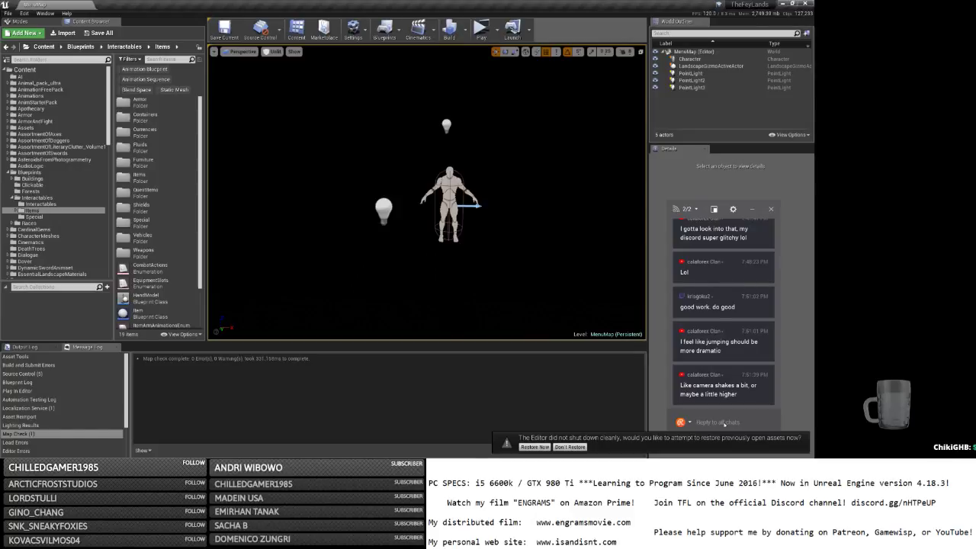
Decline restoring previous assets and open the MainMap level from Maps.
{"action": "left_click", "coordinate": [569, 447]}
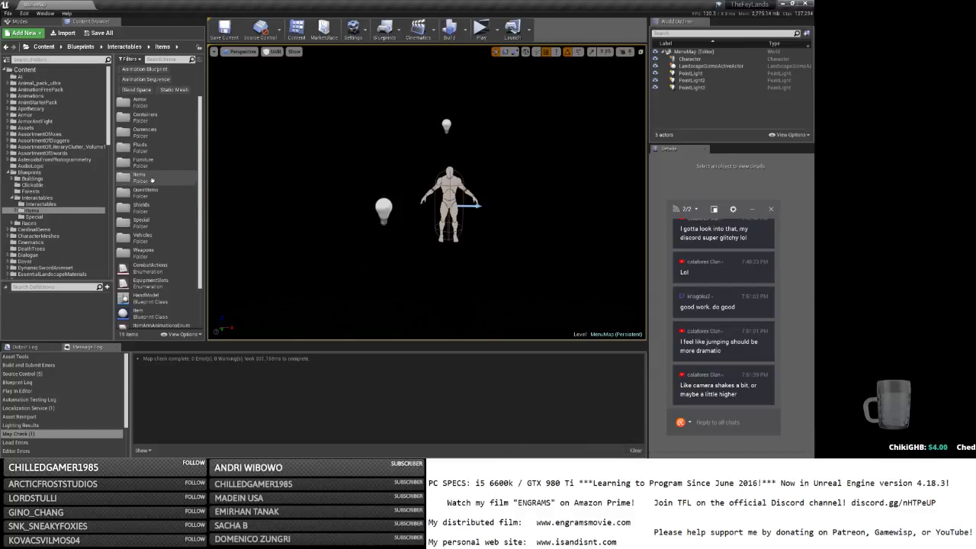
{"action": "scroll", "coordinate": [44, 186], "scroll_direction": "down", "scroll_amount": 8}
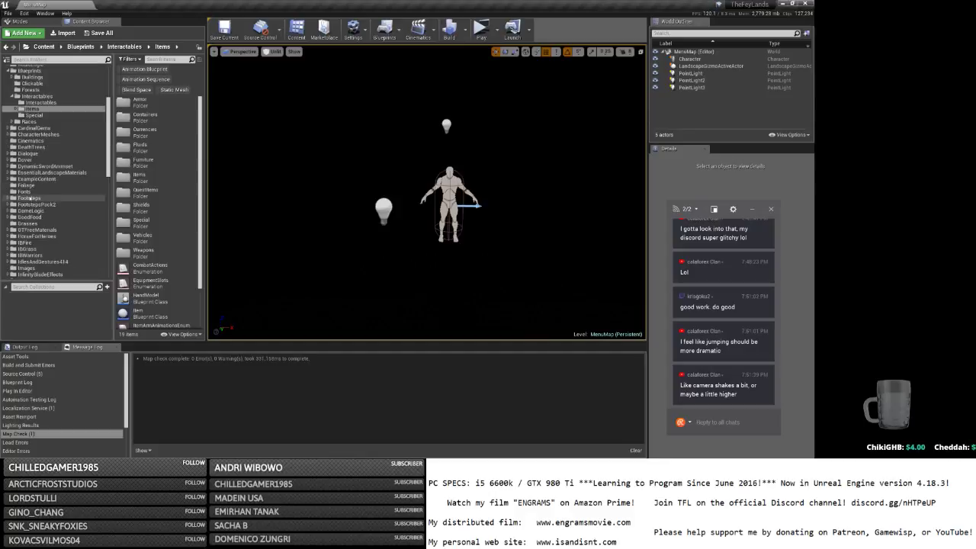
{"action": "left_click", "coordinate": [45, 212]}
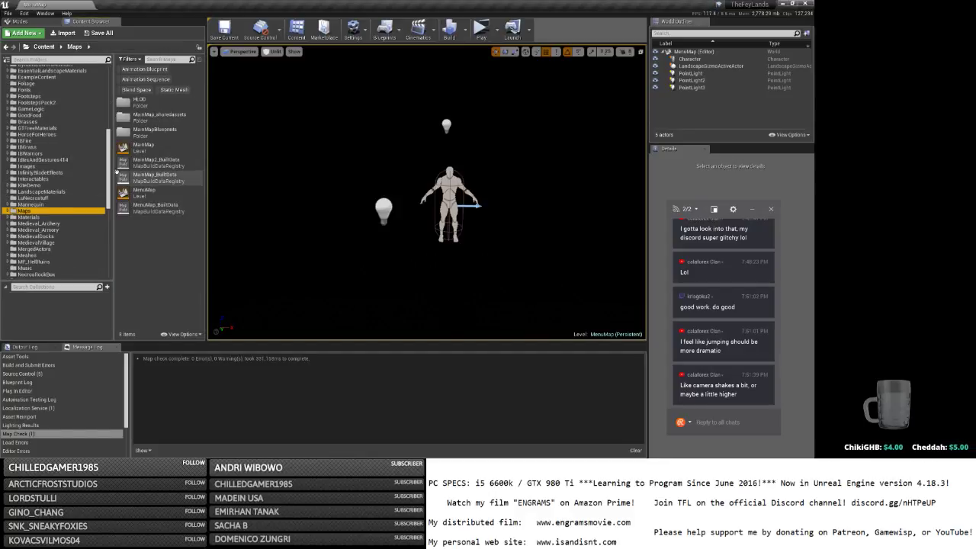
{"action": "double_click", "coordinate": [135, 147]}
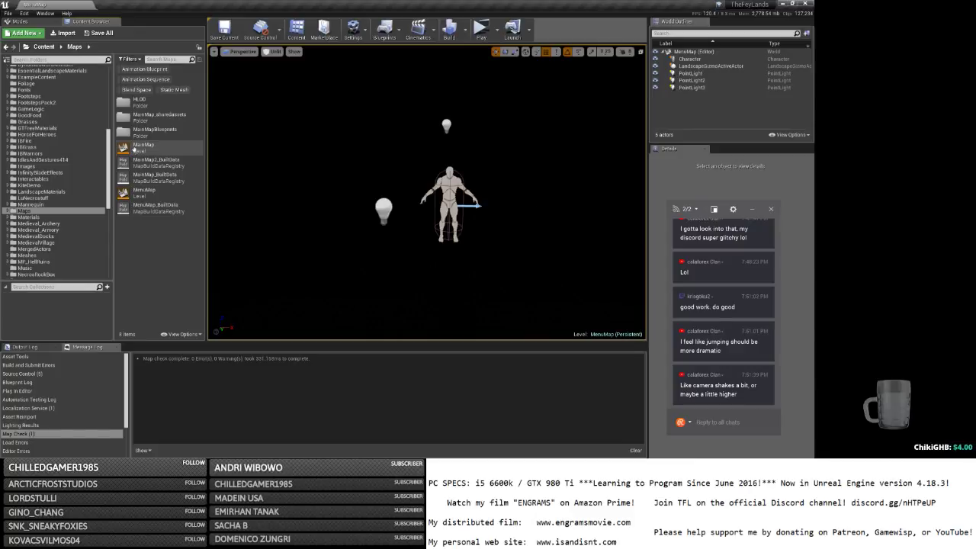
{"action": "right_click", "coordinate": [135, 151]}
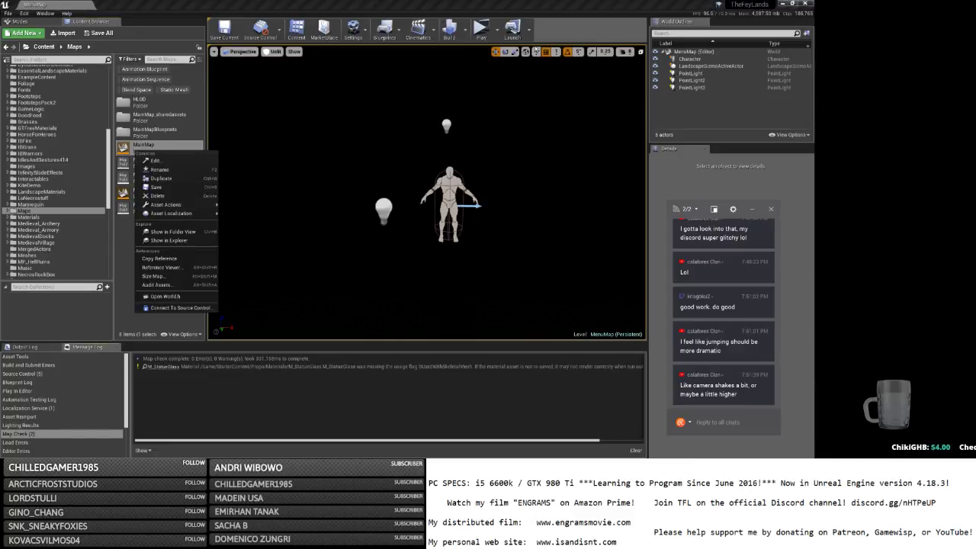
Set the play session's Number of Players to 3.
{"action": "left_click", "coordinate": [493, 29]}
{"action": "left_click", "coordinate": [545, 163]}
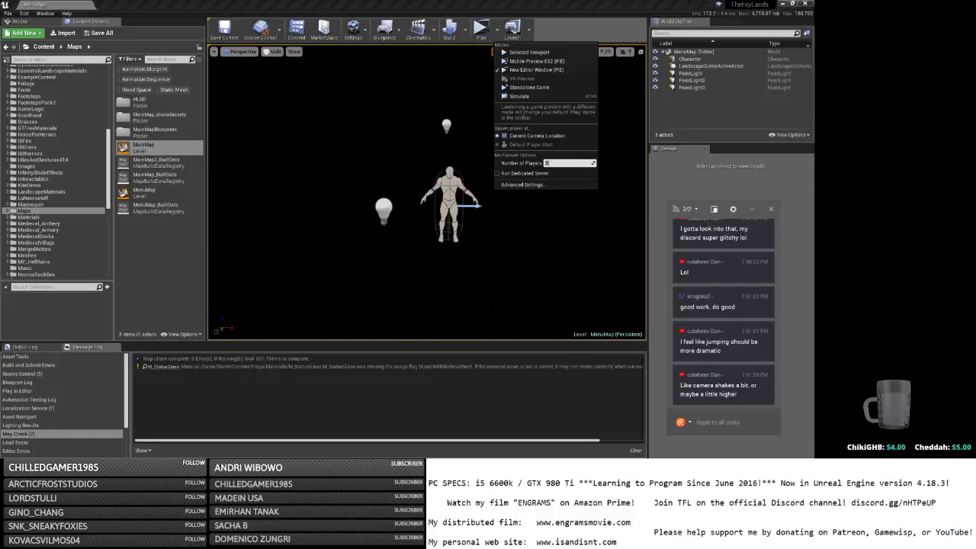
{"action": "left_click", "coordinate": [481, 31]}
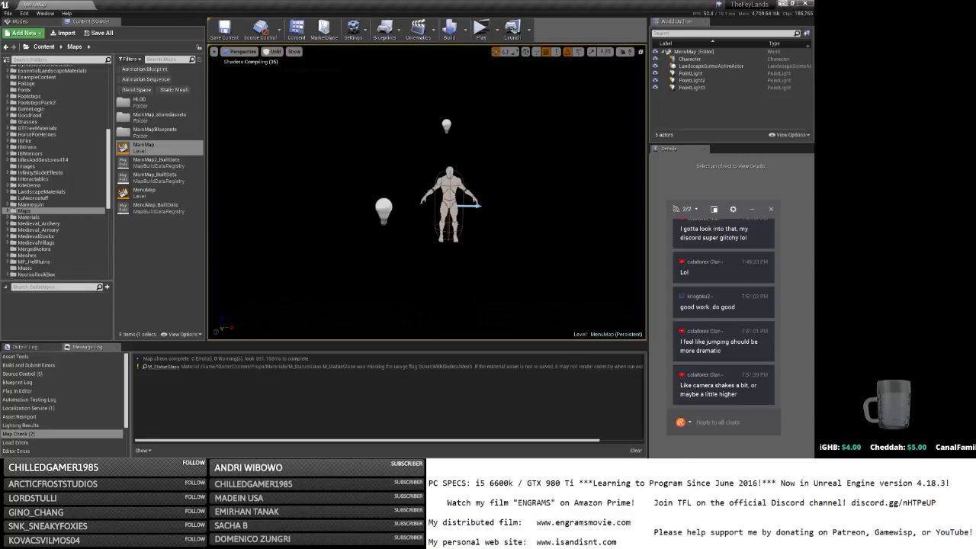
Tuck away the launcher and Notepad and bring Unreal Editor back in front.
{"action": "left_click", "coordinate": [780, 4]}
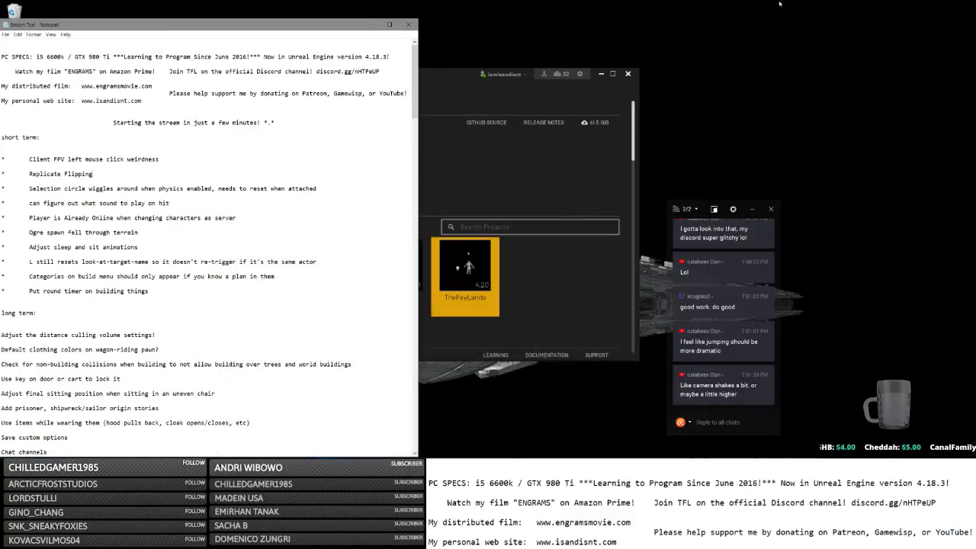
{"action": "left_click", "coordinate": [602, 73]}
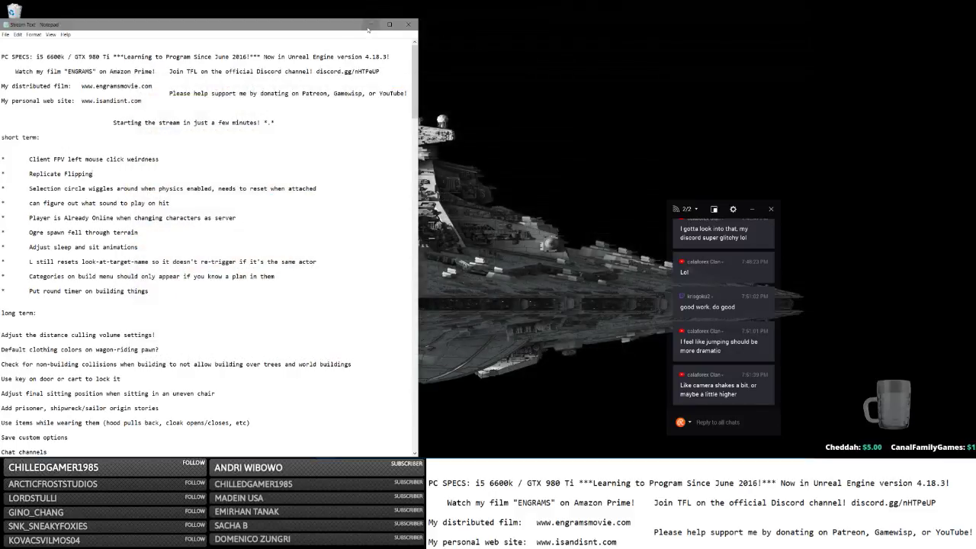
{"action": "left_click", "coordinate": [369, 27]}
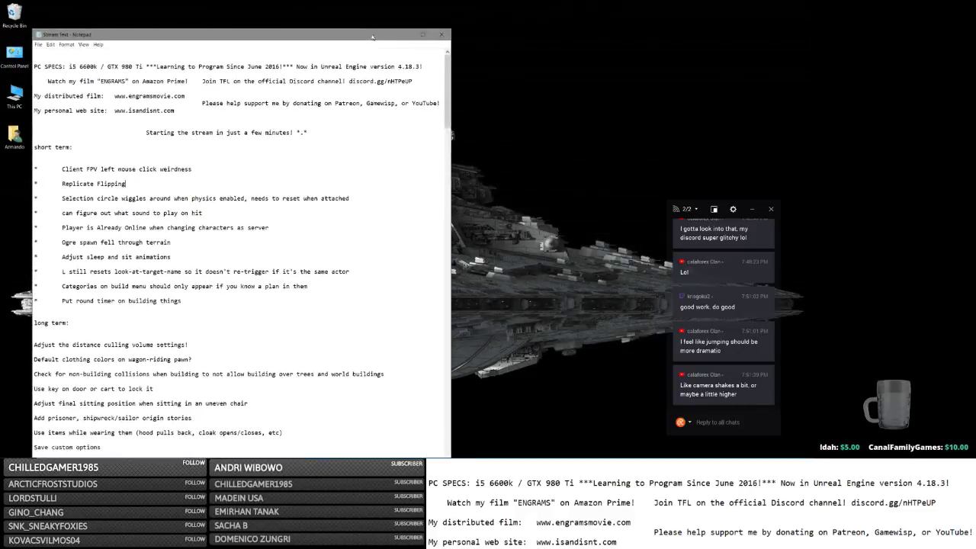
{"action": "left_click_drag", "start_coordinate": [372, 36], "coordinate": [346, 16]}
{"action": "mouse_move", "coordinate": [379, 454]}
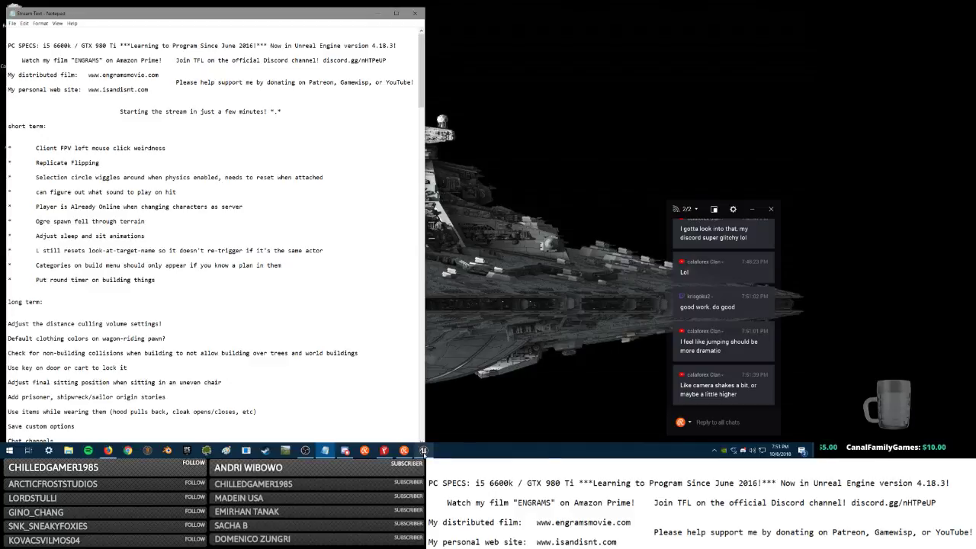
{"action": "left_click", "coordinate": [424, 451]}
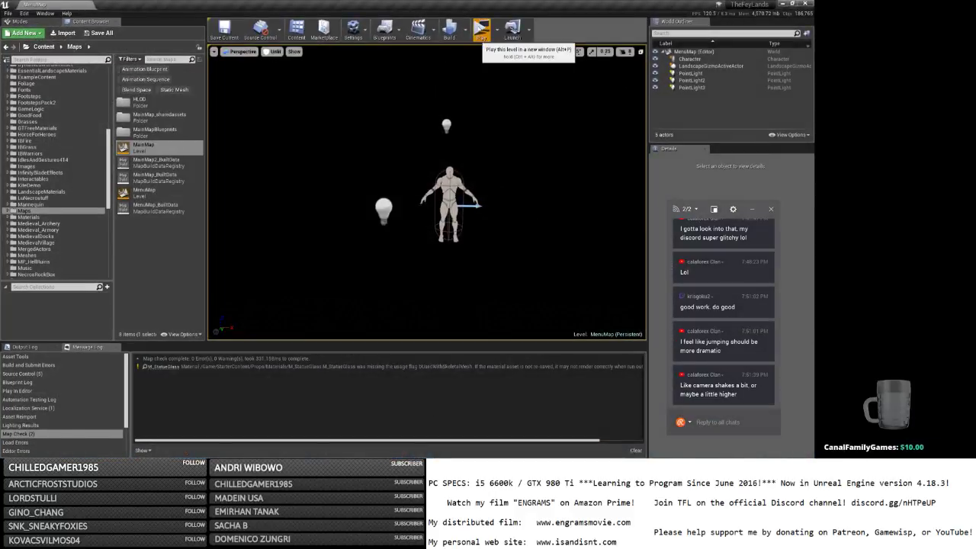
Start the three-player test, host a game in the first window and log in.
{"action": "left_click", "coordinate": [481, 31]}
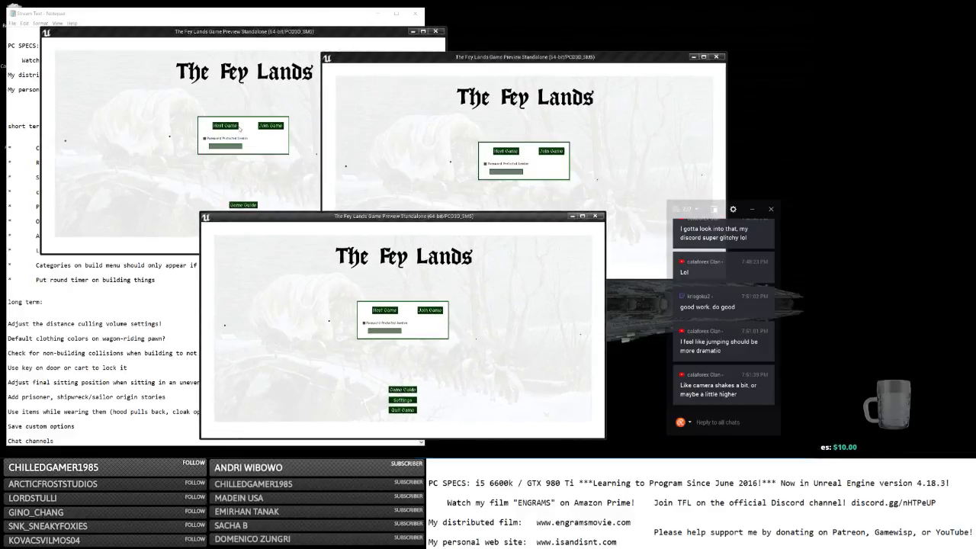
{"action": "left_click", "coordinate": [239, 129]}
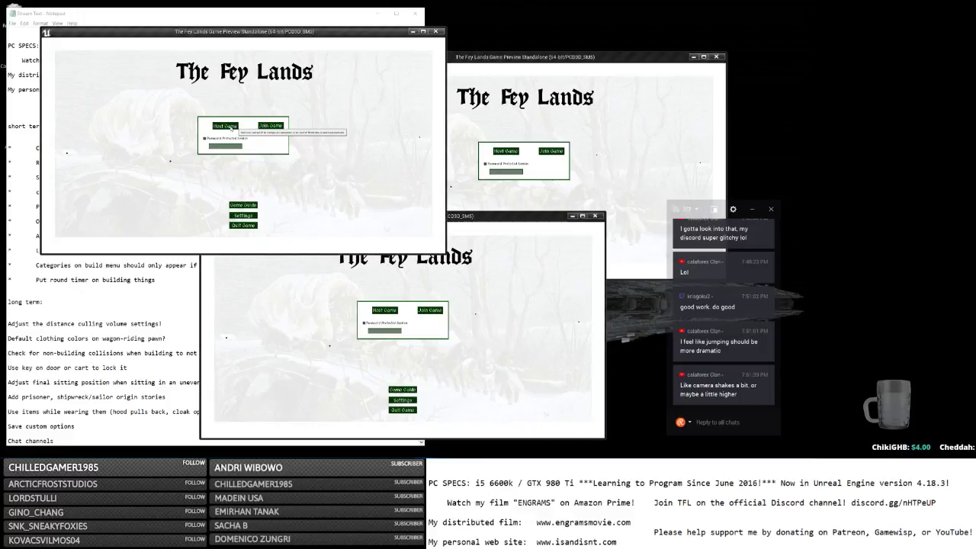
{"action": "left_click", "coordinate": [231, 128]}
{"action": "left_click", "coordinate": [548, 153]}
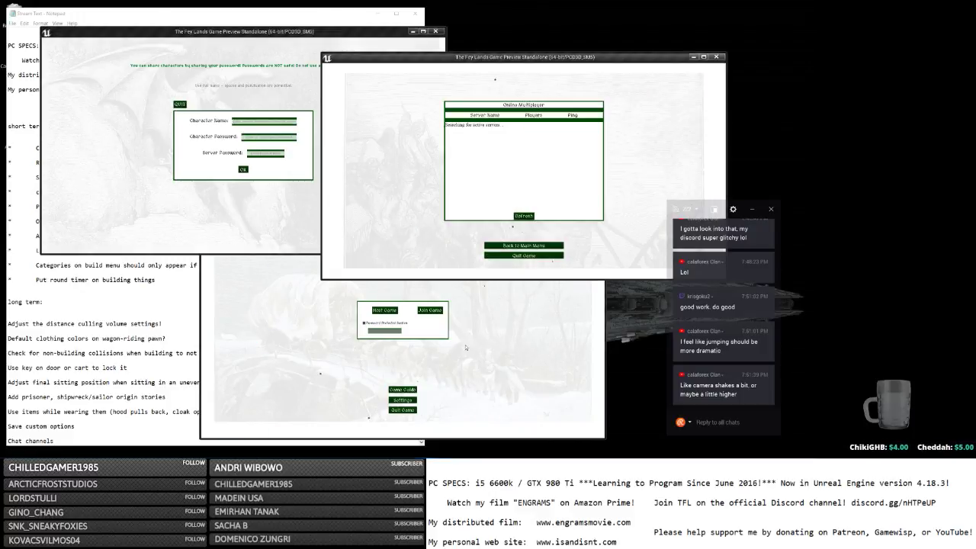
{"action": "left_click", "coordinate": [430, 309]}
{"action": "left_click", "coordinate": [267, 128]}
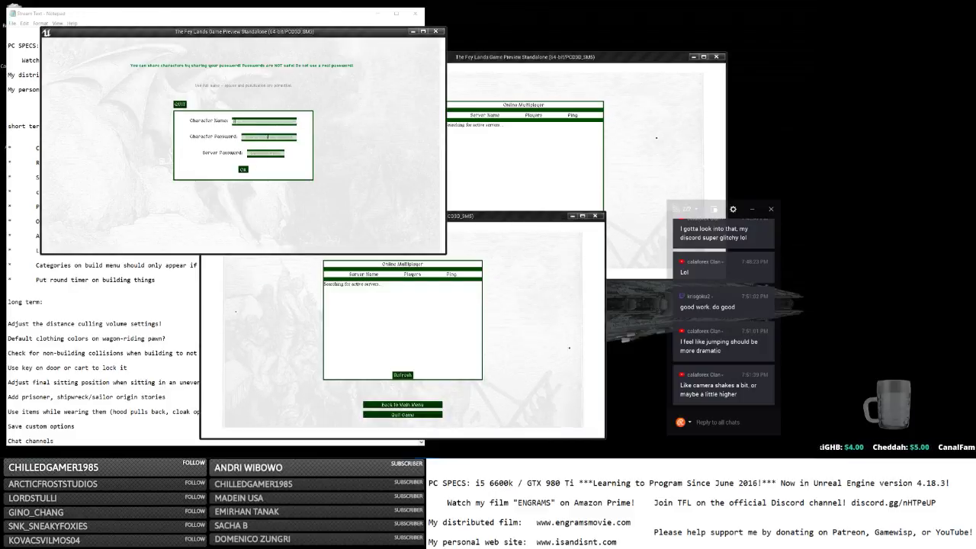
{"action": "left_click", "coordinate": [242, 169]}
Join the found server from the second and third windows and log both characters in.
{"action": "double_click", "coordinate": [554, 137]}
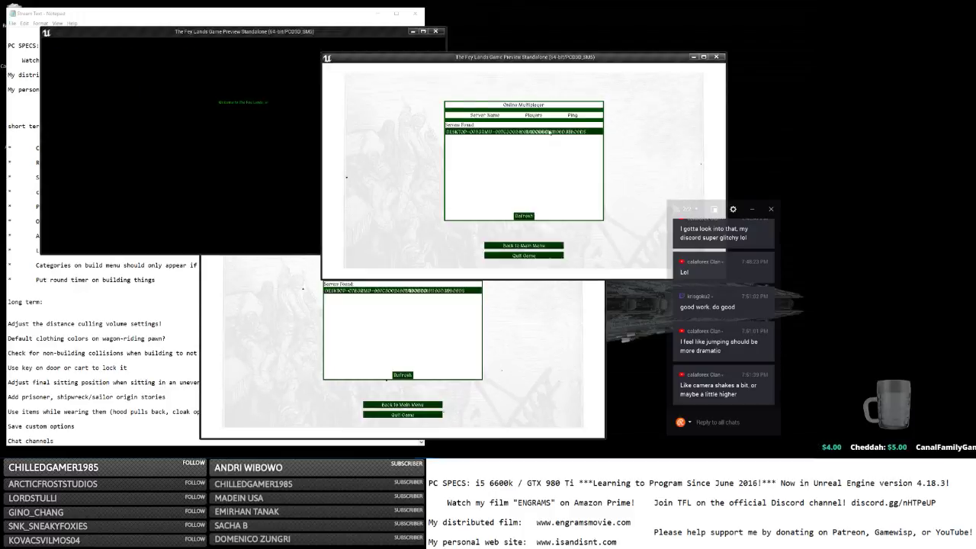
{"action": "double_click", "coordinate": [381, 292]}
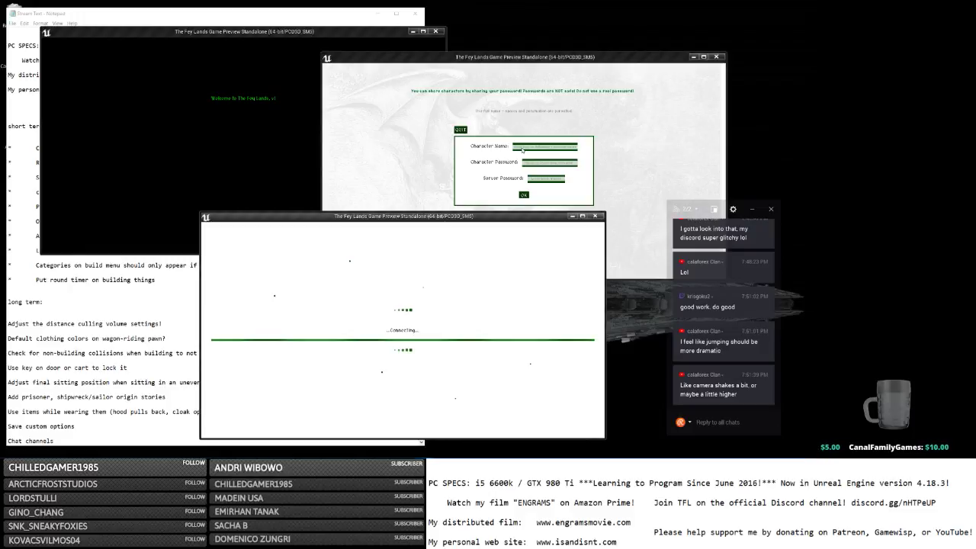
{"action": "left_click", "coordinate": [523, 147]}
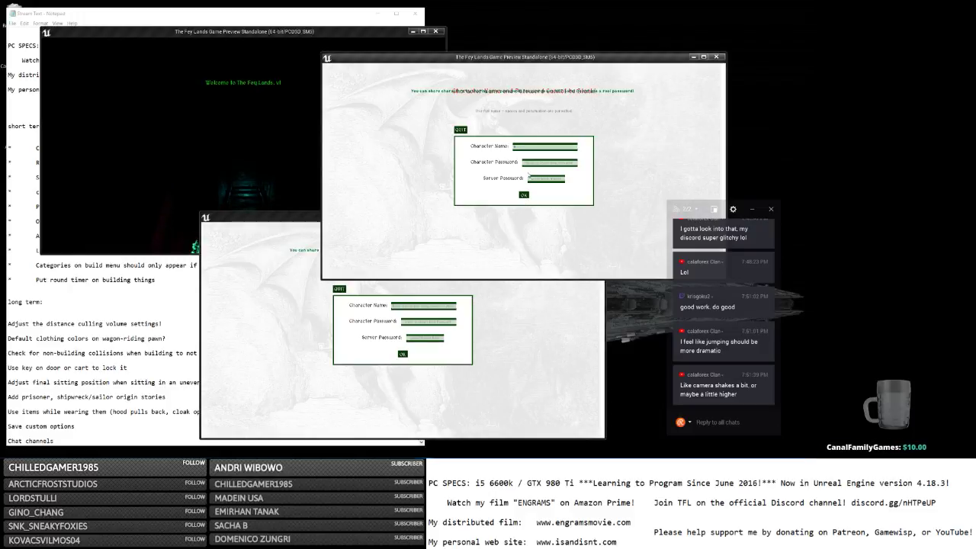
{"action": "left_click", "coordinate": [524, 195]}
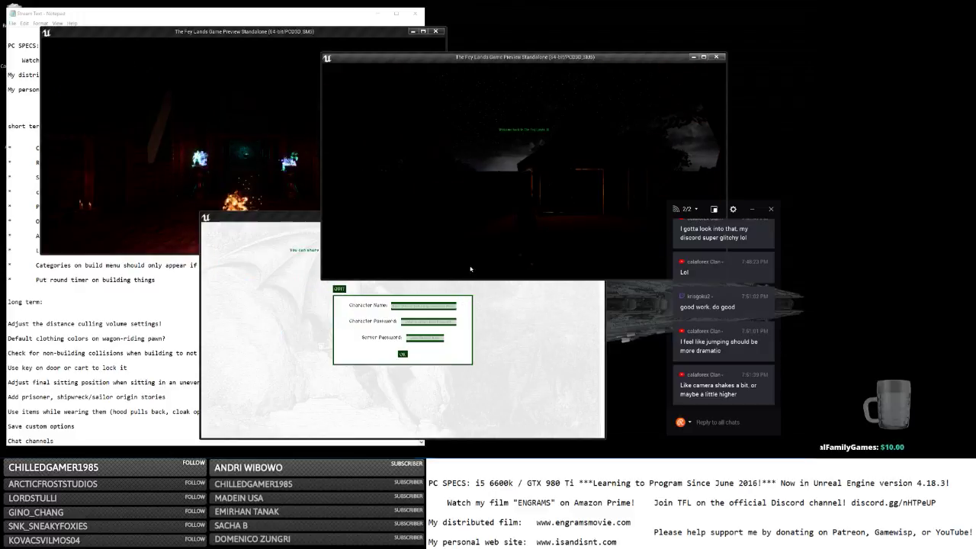
{"action": "left_click", "coordinate": [431, 306]}
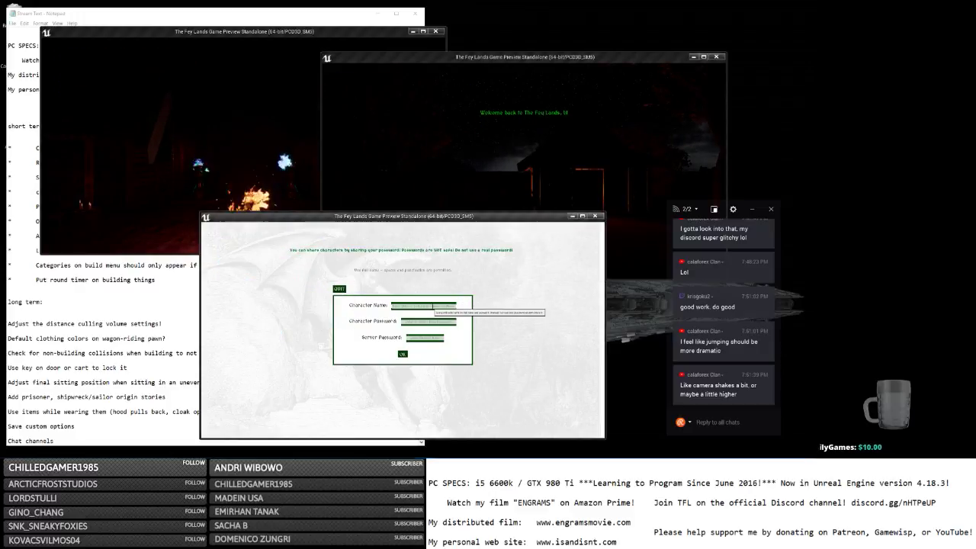
{"action": "left_click", "coordinate": [427, 321]}
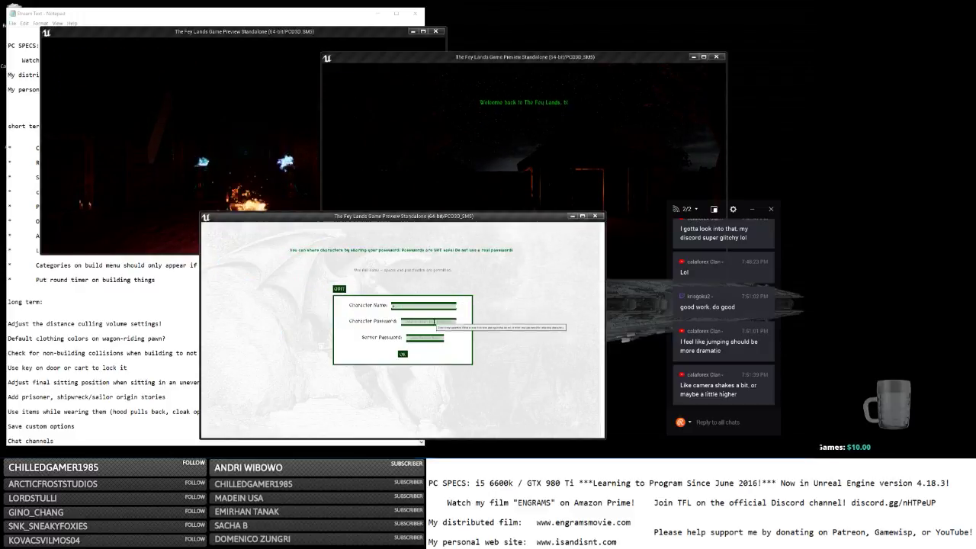
{"action": "left_click", "coordinate": [404, 354]}
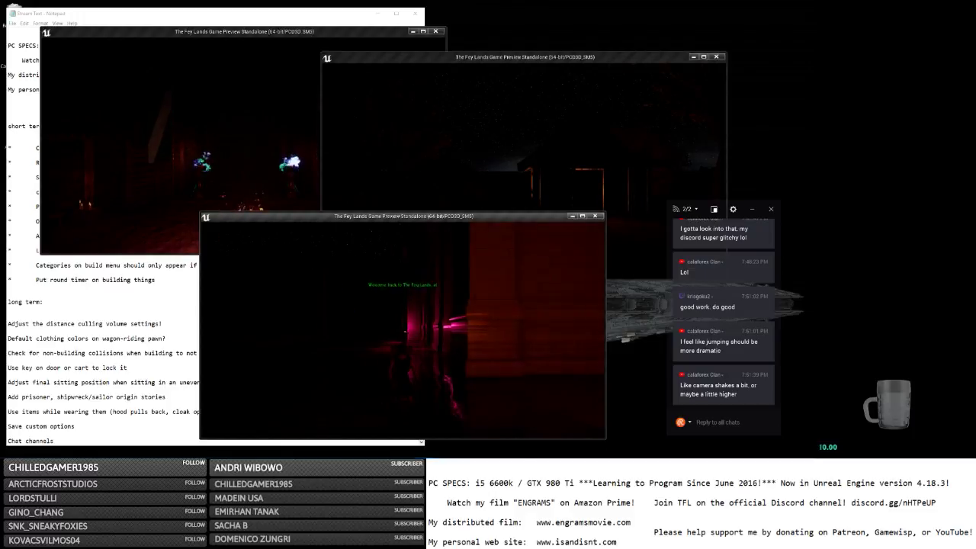
Teleport a player to the Nordic Mountains spawn through the in-game biome menu.
{"action": "key", "text": "Escape"}
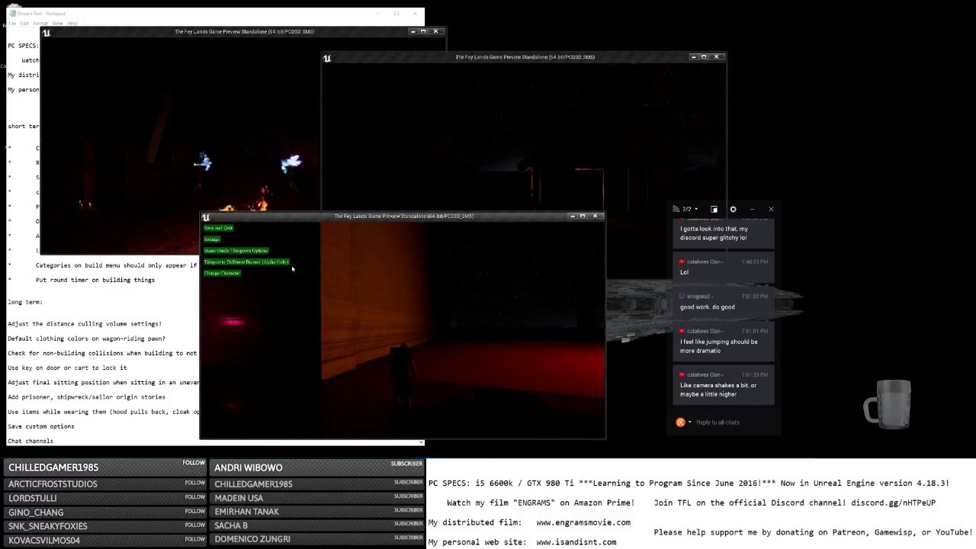
{"action": "left_click", "coordinate": [283, 263]}
{"action": "left_click", "coordinate": [284, 306]}
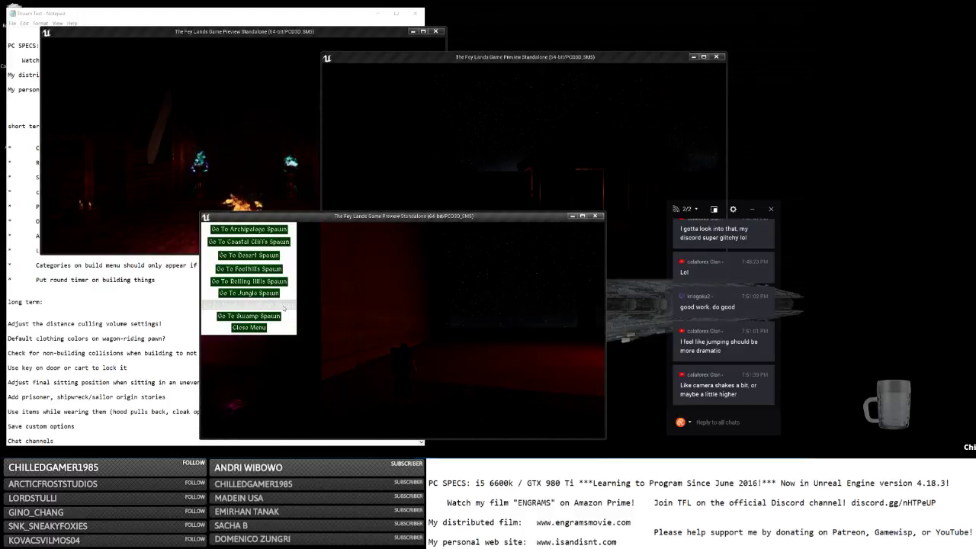
Walk the first player to the statue and take on the male elf form.
{"action": "left_click", "coordinate": [300, 177]}
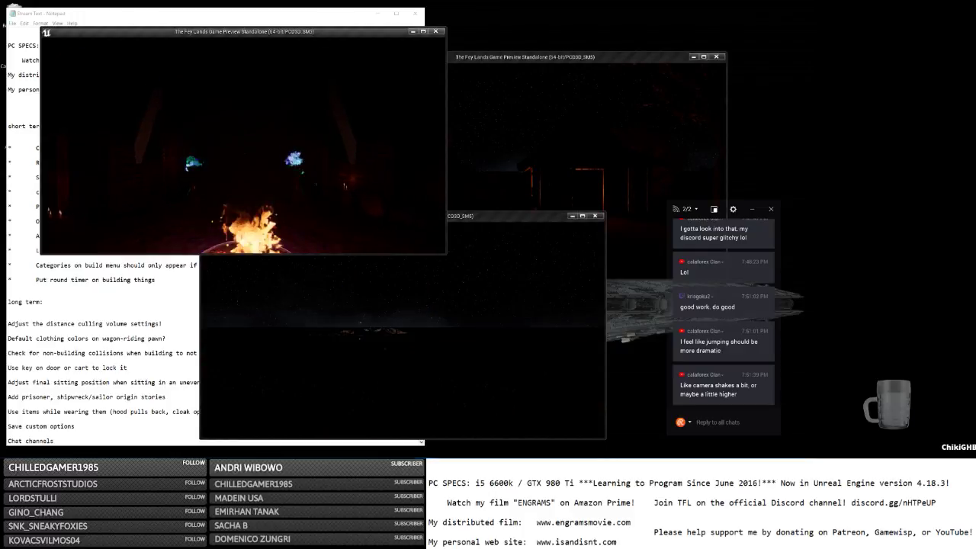
{"action": "key", "text": "w"}
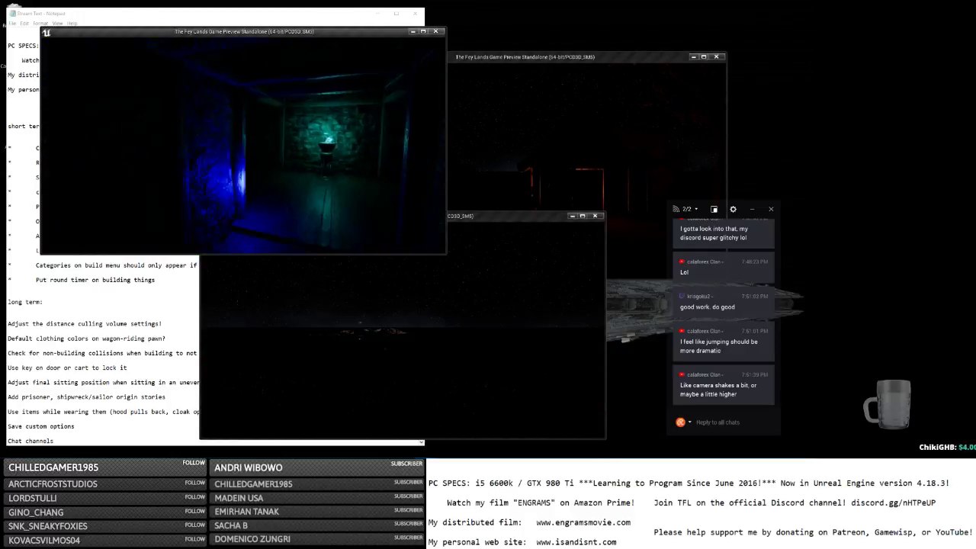
{"action": "key", "text": "w"}
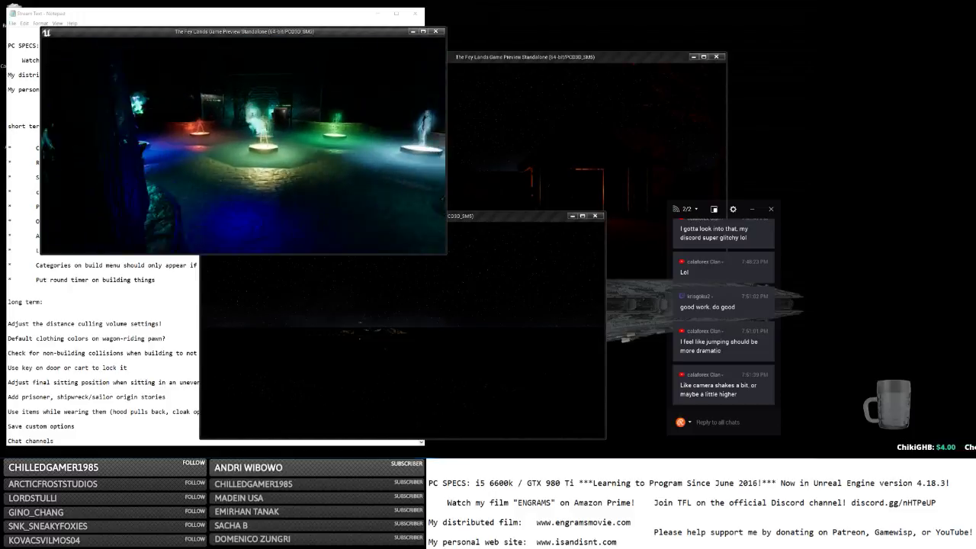
{"action": "key", "text": "w"}
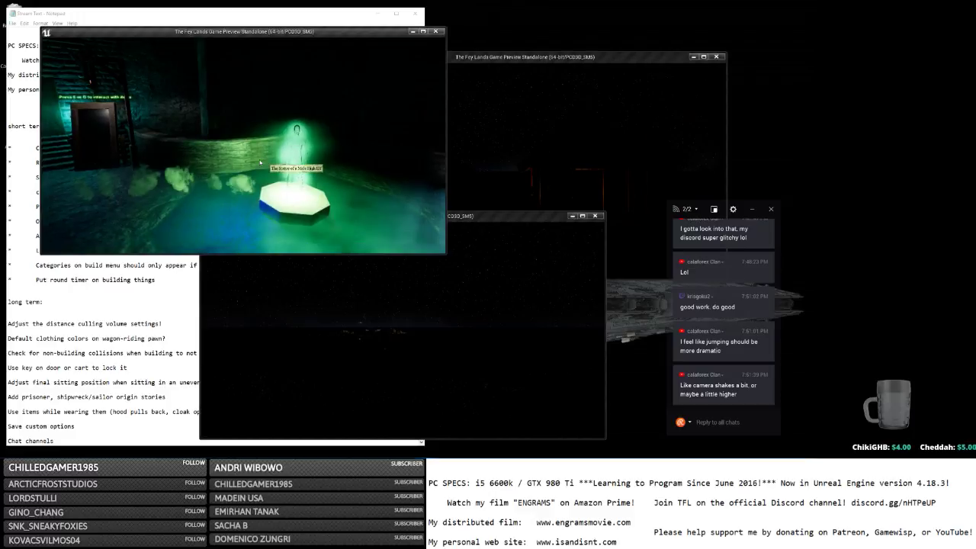
{"action": "left_click", "coordinate": [267, 164]}
{"action": "key", "text": "w"}
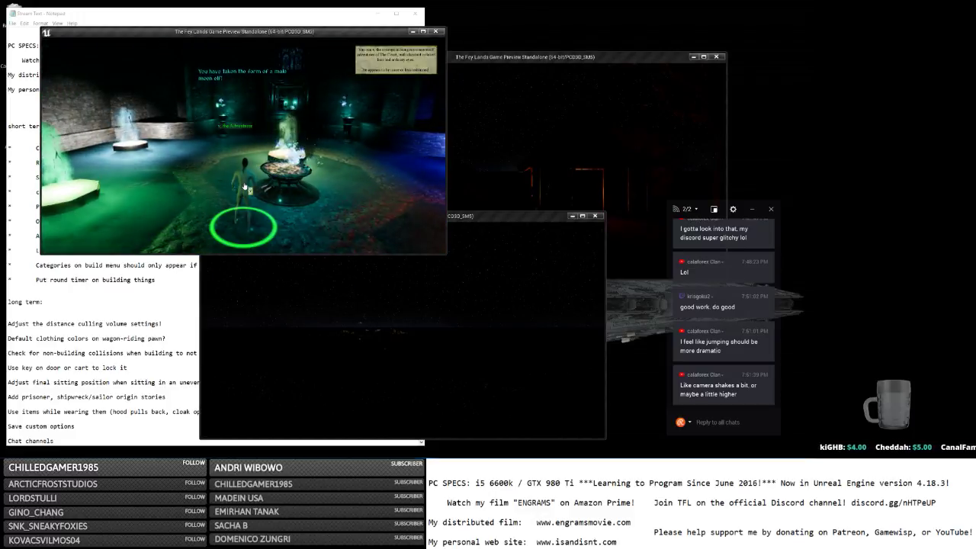
{"action": "left_click", "coordinate": [452, 177]}
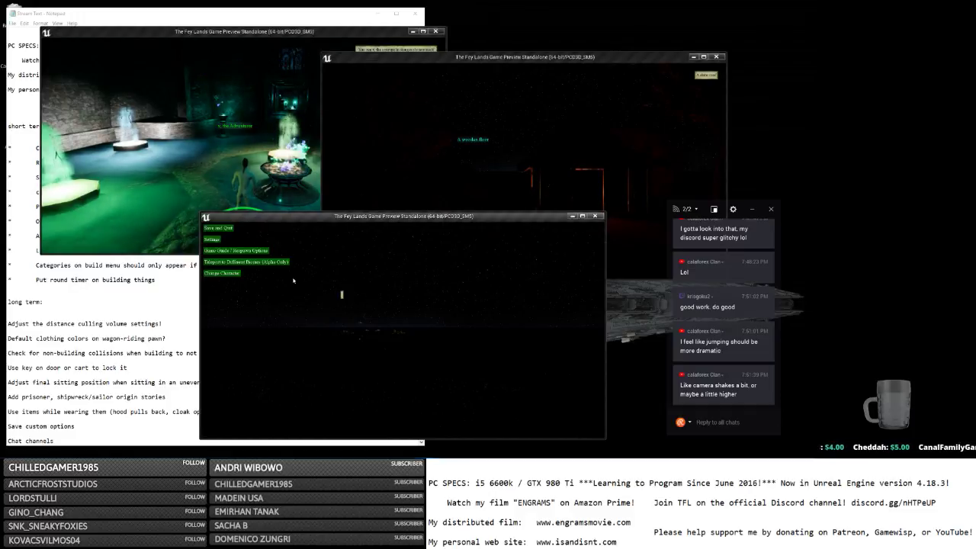
Log the lower player back in through Change Character.
{"action": "left_click", "coordinate": [222, 273]}
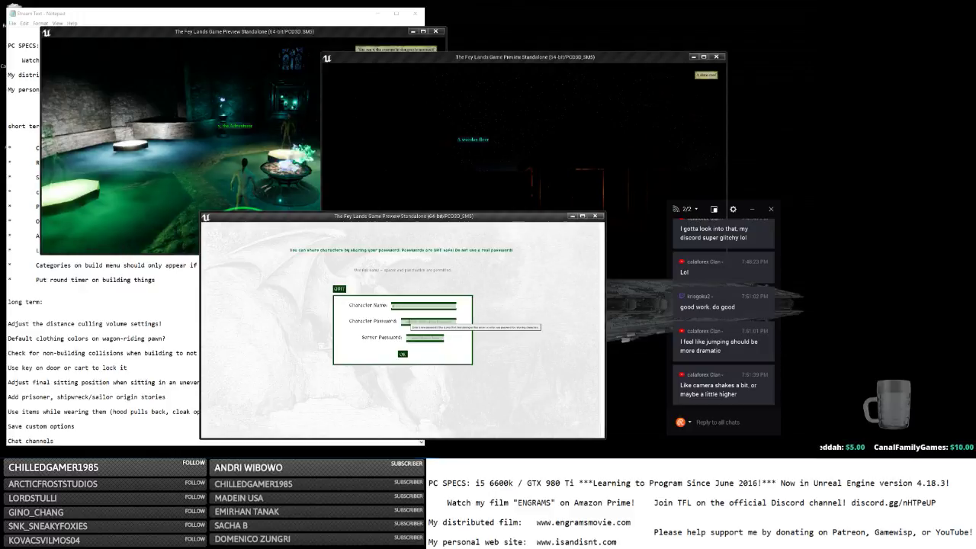
{"action": "left_click", "coordinate": [402, 354]}
{"action": "left_click", "coordinate": [207, 180]}
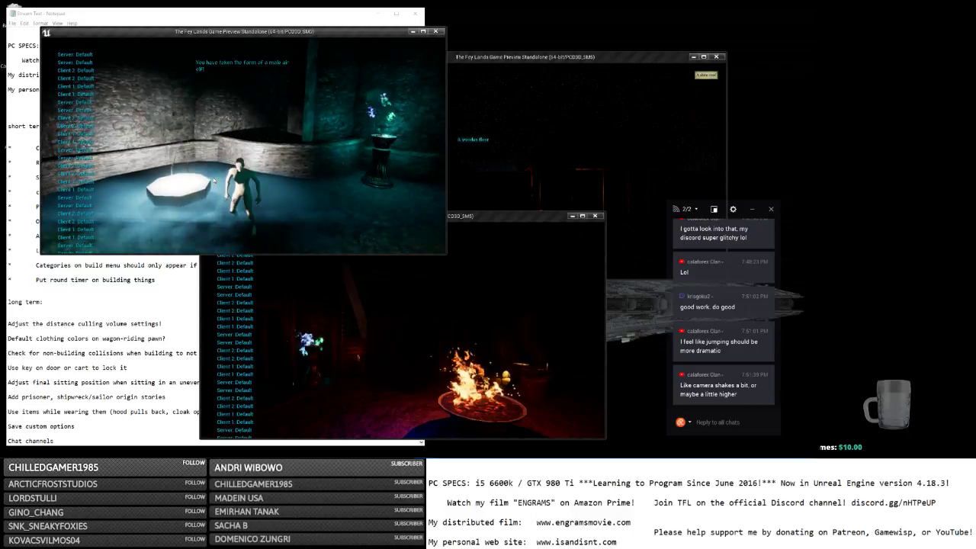
Lead the first player up the stairs and through the small wooden door, then walk the bottom player forward.
{"action": "key", "text": "space"}
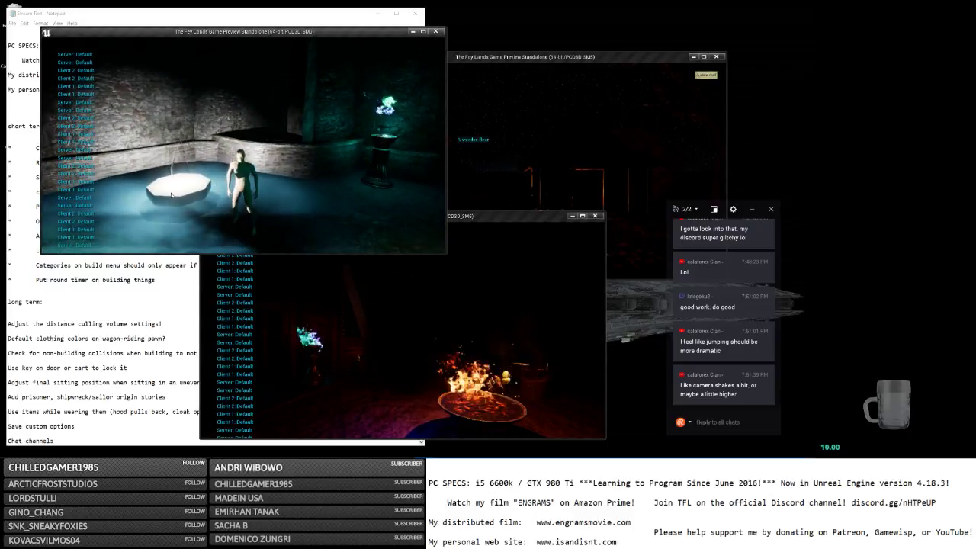
{"action": "left_click", "coordinate": [94, 197]}
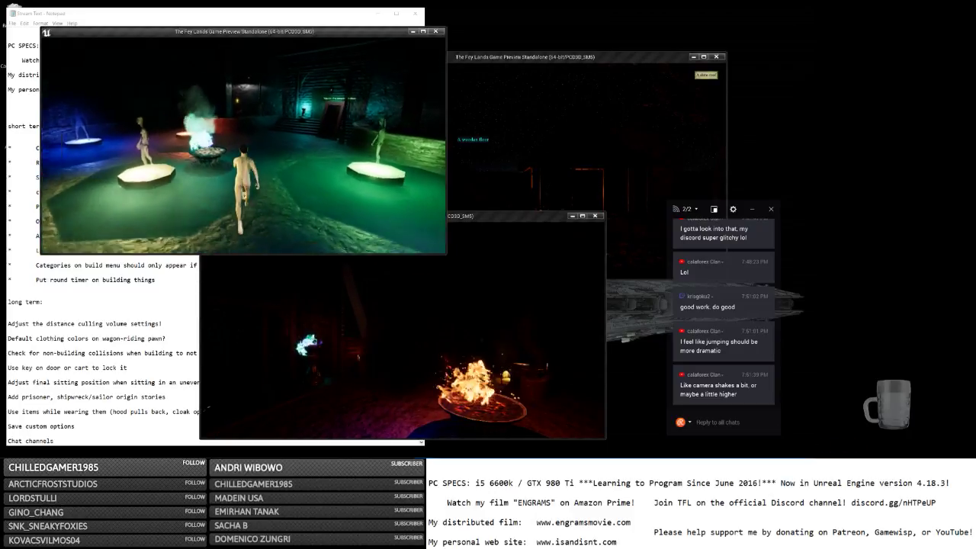
{"action": "key", "text": "space"}
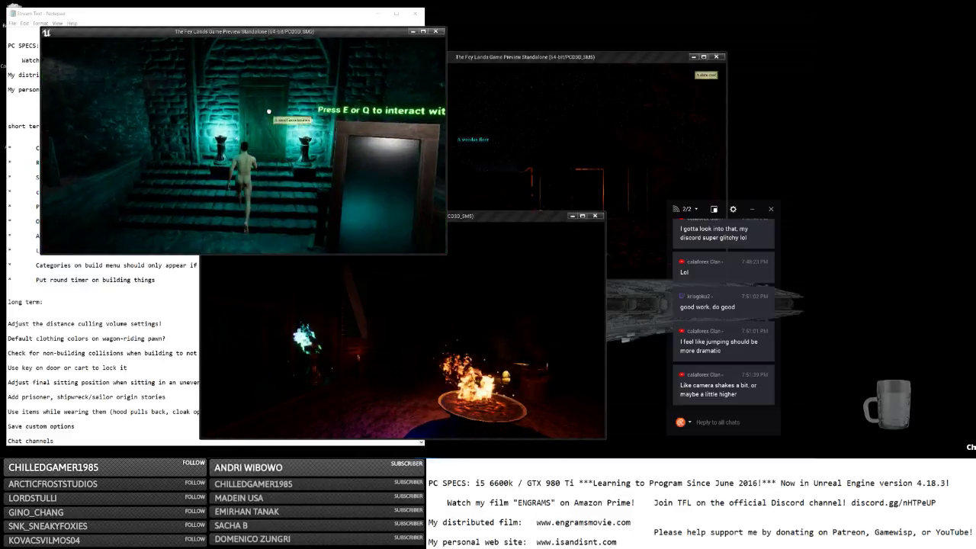
{"action": "left_click", "coordinate": [281, 146]}
{"action": "left_click", "coordinate": [249, 114]}
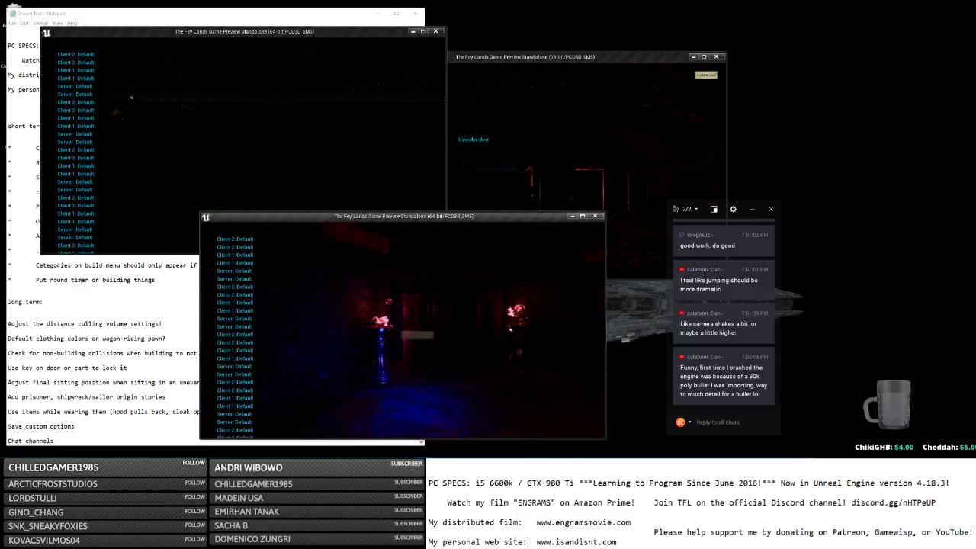
{"action": "key", "text": "w"}
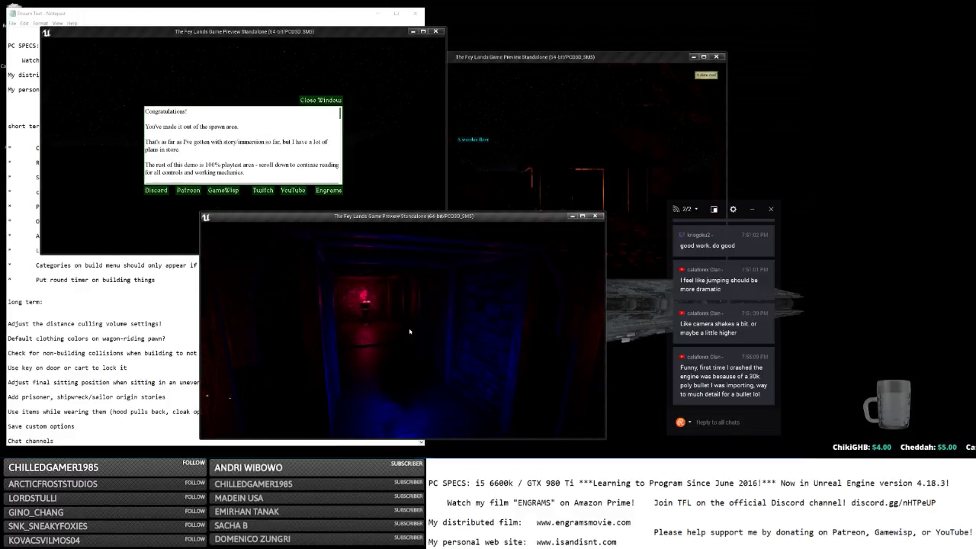
{"action": "key", "text": "w"}
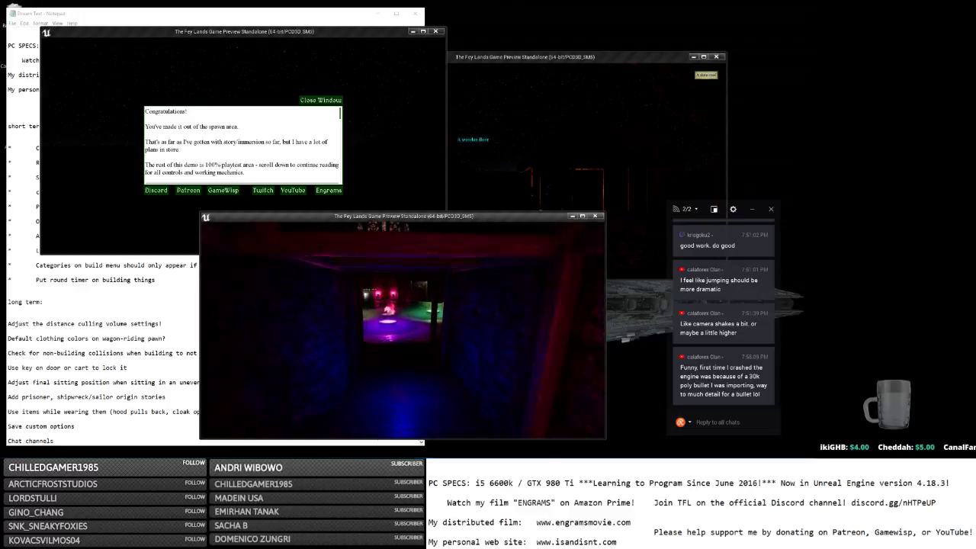
Enlarge the game window and run the character past the fountains, fire pit and pool.
{"action": "left_click", "coordinate": [581, 216]}
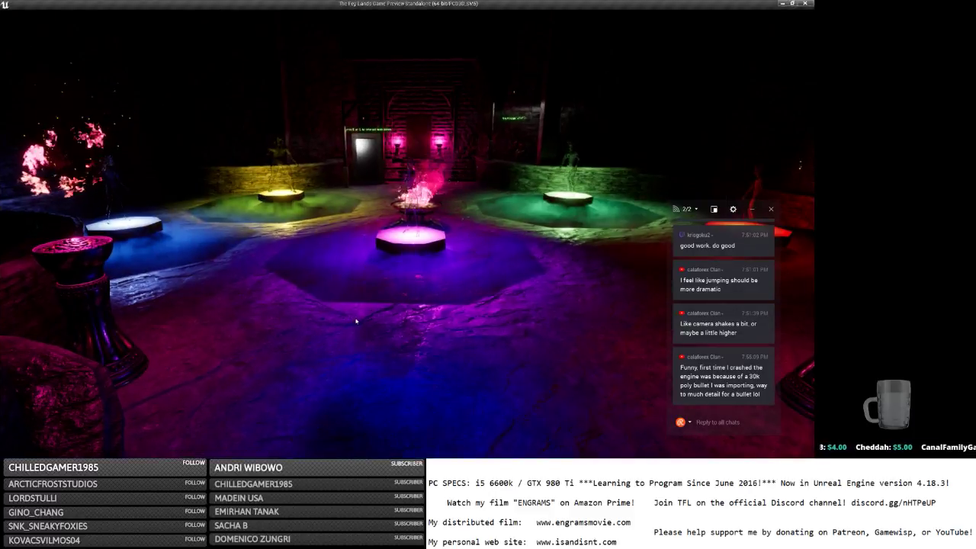
{"action": "key", "text": "w"}
{"action": "key", "text": "w"}
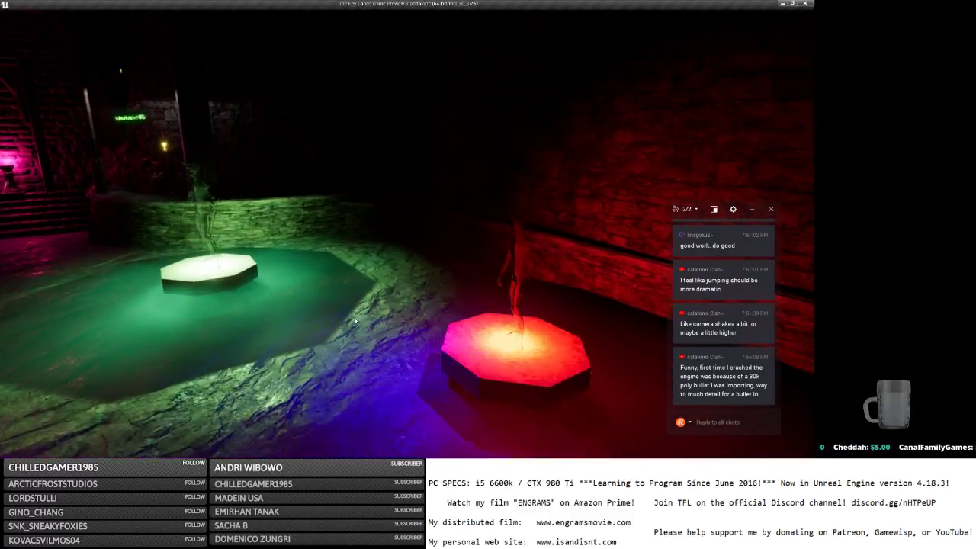
{"action": "key", "text": "s"}
{"action": "key", "text": "space"}
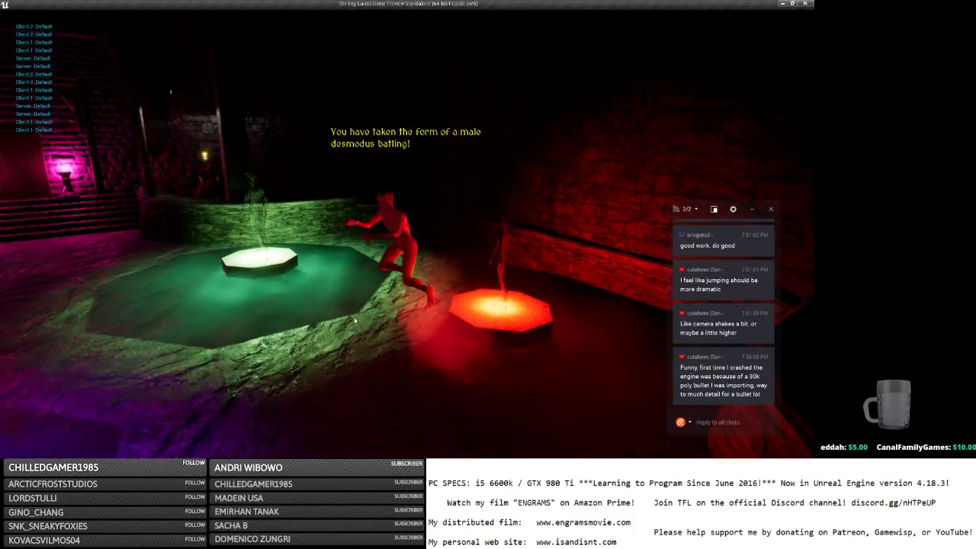
{"action": "key", "text": "space"}
{"action": "key", "text": "w"}
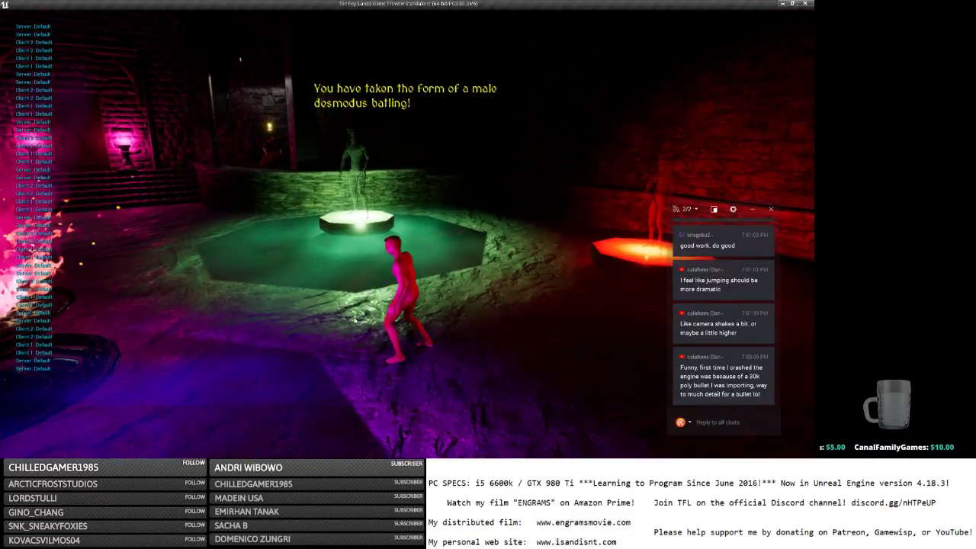
{"action": "key", "text": "space"}
{"action": "key", "text": "w"}
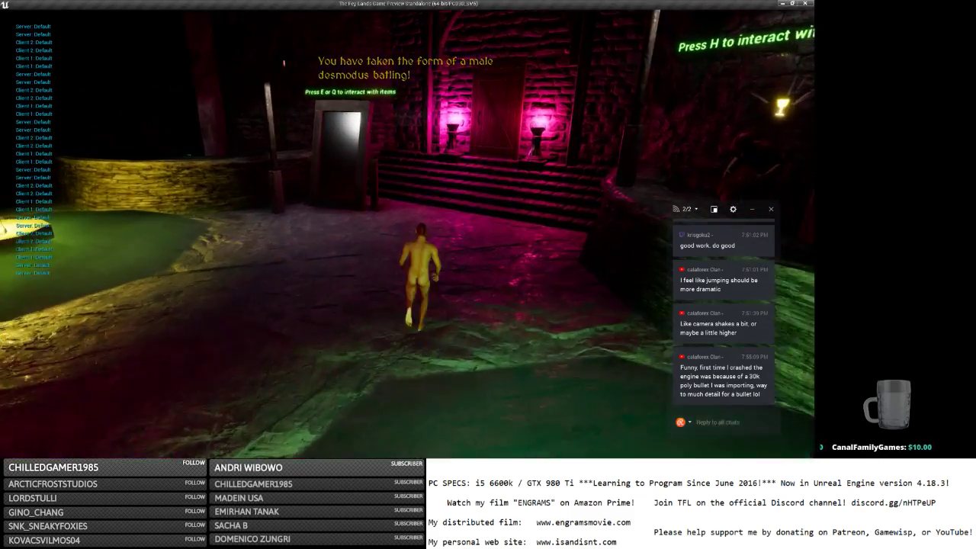
{"action": "key", "text": "s"}
{"action": "key", "text": "d"}
{"action": "key", "text": "w"}
{"action": "key", "text": "space"}
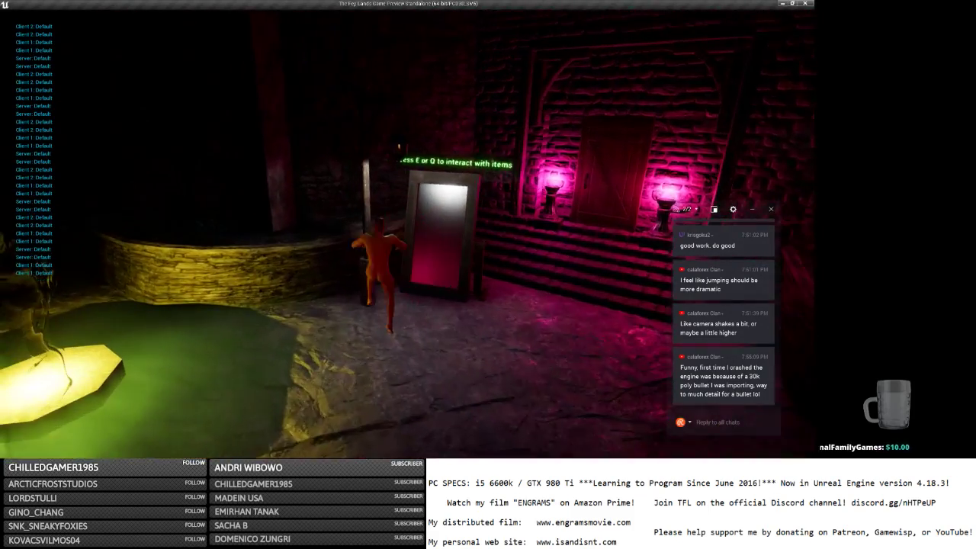
{"action": "key", "text": "space"}
Reach the magic mirror, open it with E, and close the Magic Mirror dialog.
{"action": "key", "text": "w"}
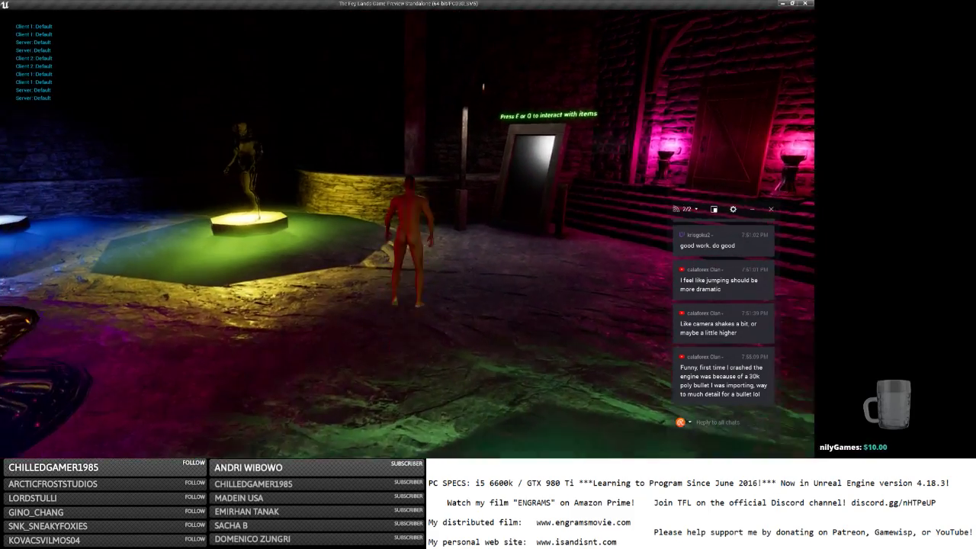
{"action": "key", "text": "space"}
{"action": "key", "text": "space"}
{"action": "key", "text": "s"}
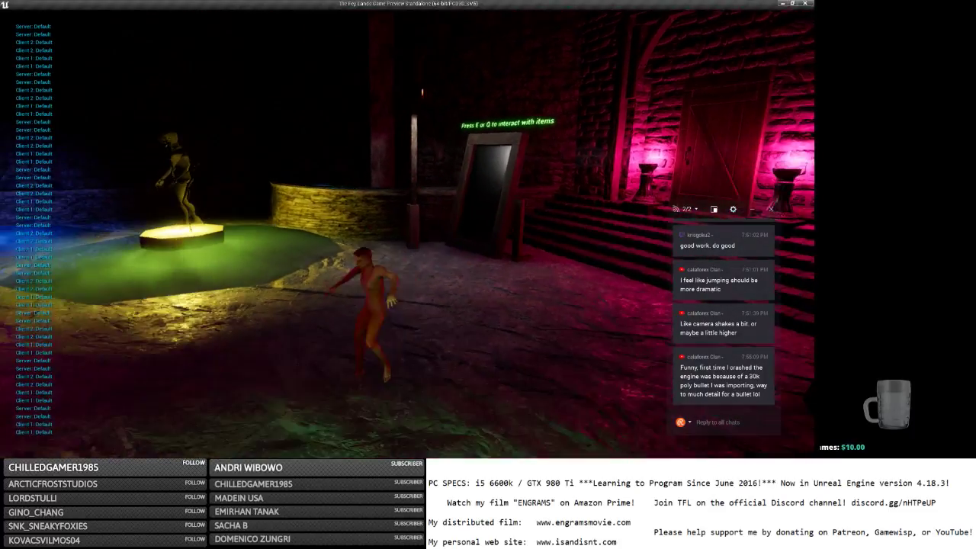
{"action": "key", "text": "space"}
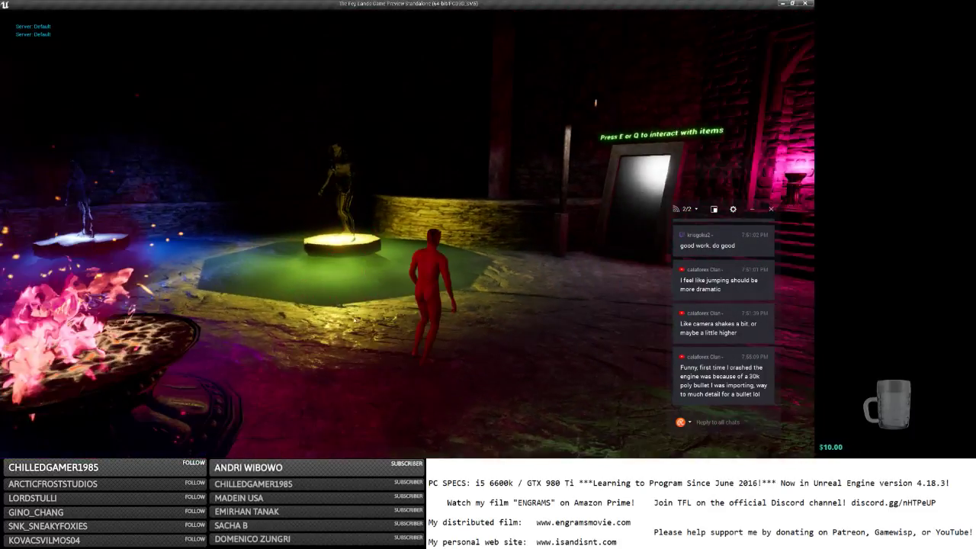
{"action": "key", "text": "alt+Tab"}
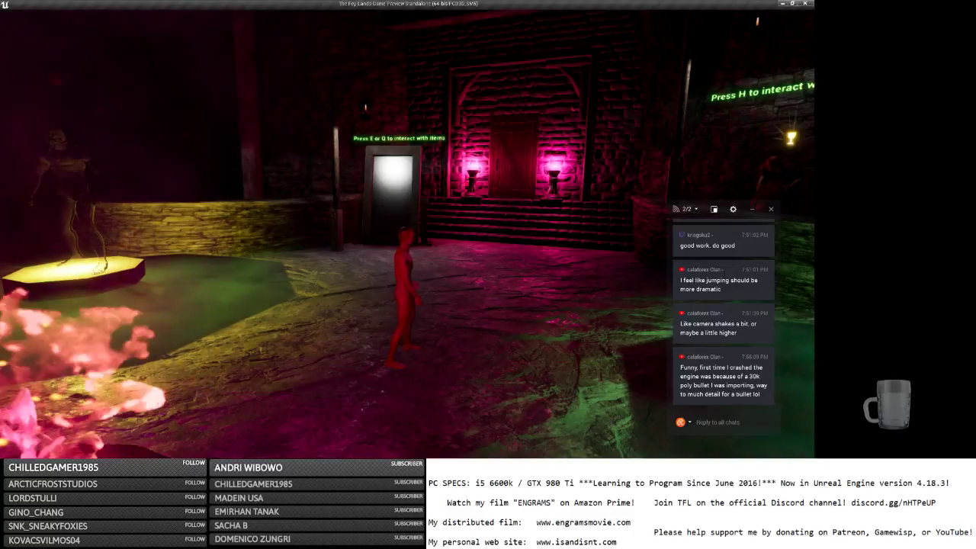
{"action": "key", "text": "w"}
{"action": "key", "text": "e"}
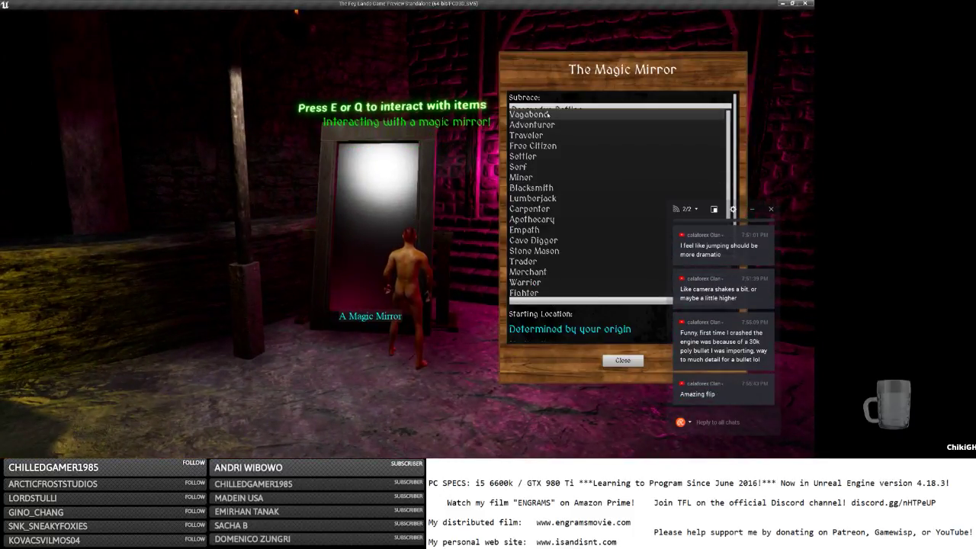
{"action": "left_click", "coordinate": [622, 359]}
Go through both wooden doors into the dark forest and dismiss the Congratulations message.
{"action": "key", "text": "w"}
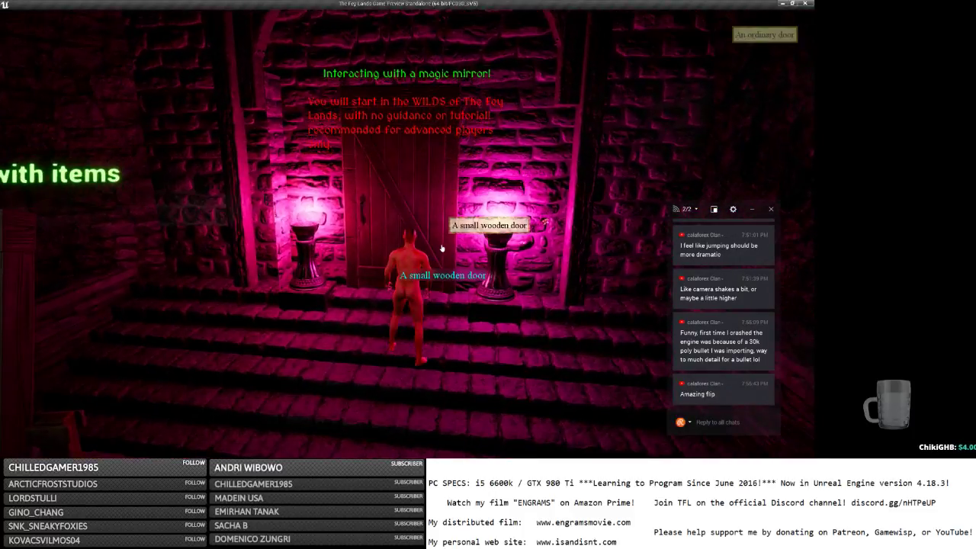
{"action": "left_click", "coordinate": [442, 249]}
{"action": "key", "text": "w"}
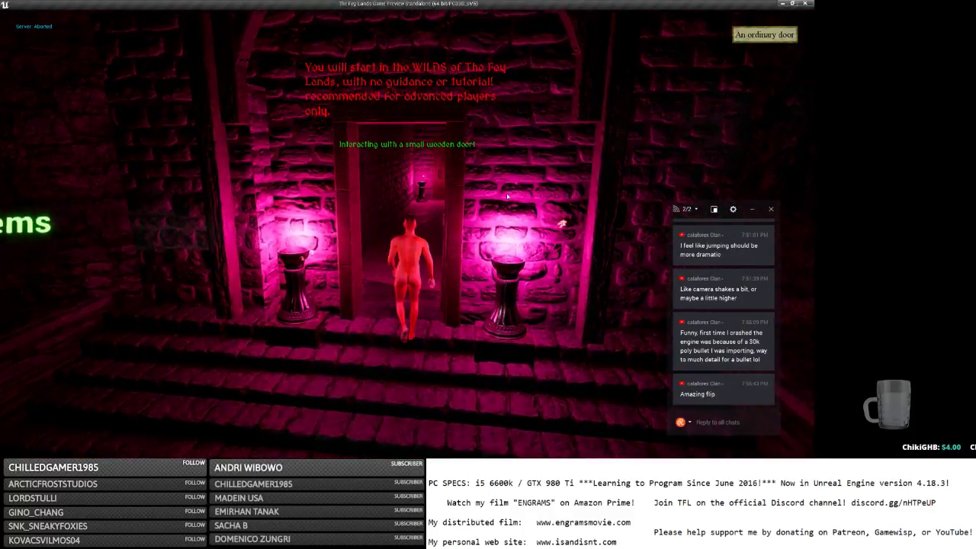
{"action": "key", "text": "w"}
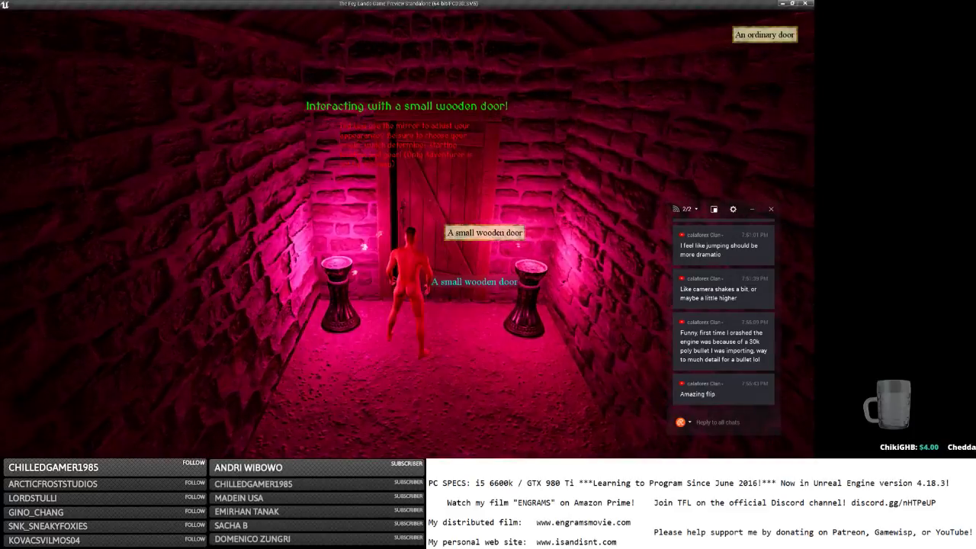
{"action": "key", "text": "w"}
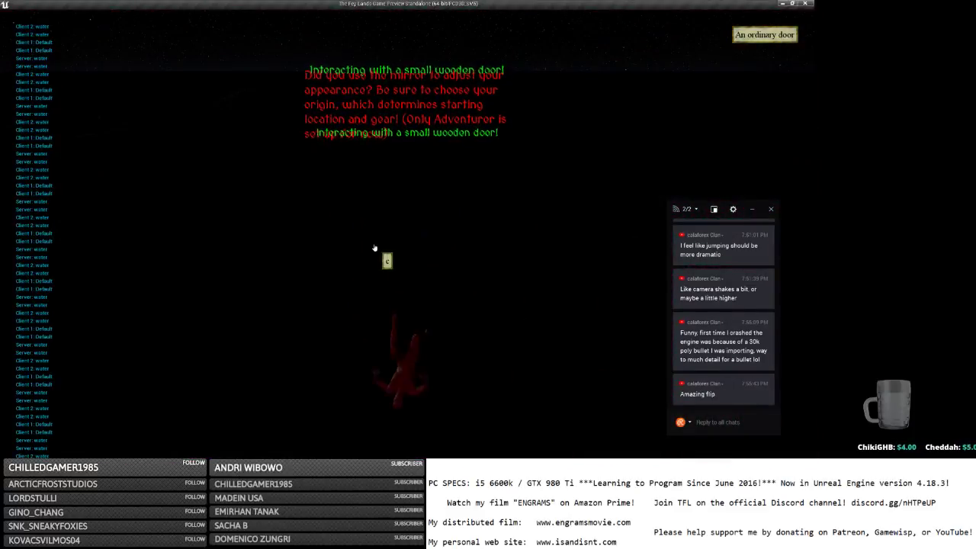
{"action": "key", "text": "w"}
{"action": "key", "text": "space"}
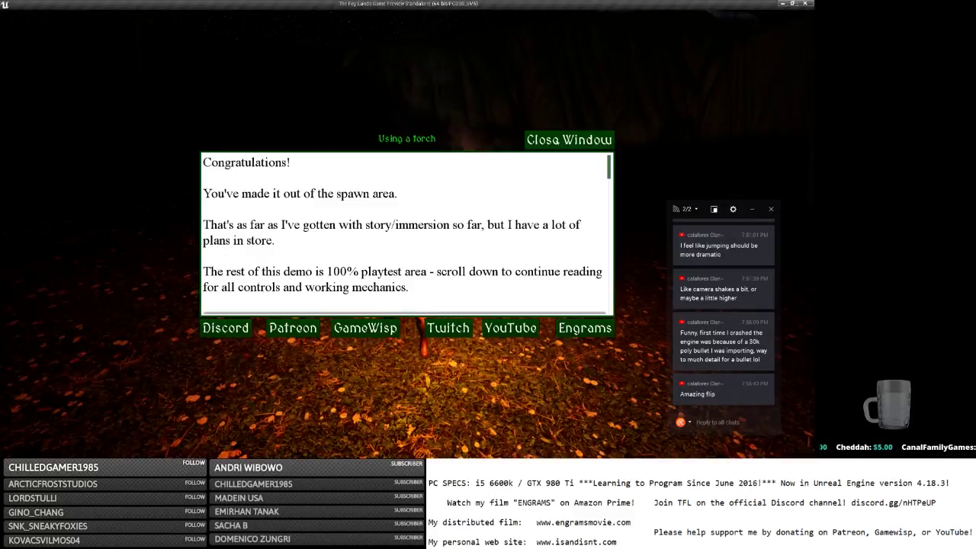
{"action": "left_click", "coordinate": [551, 144]}
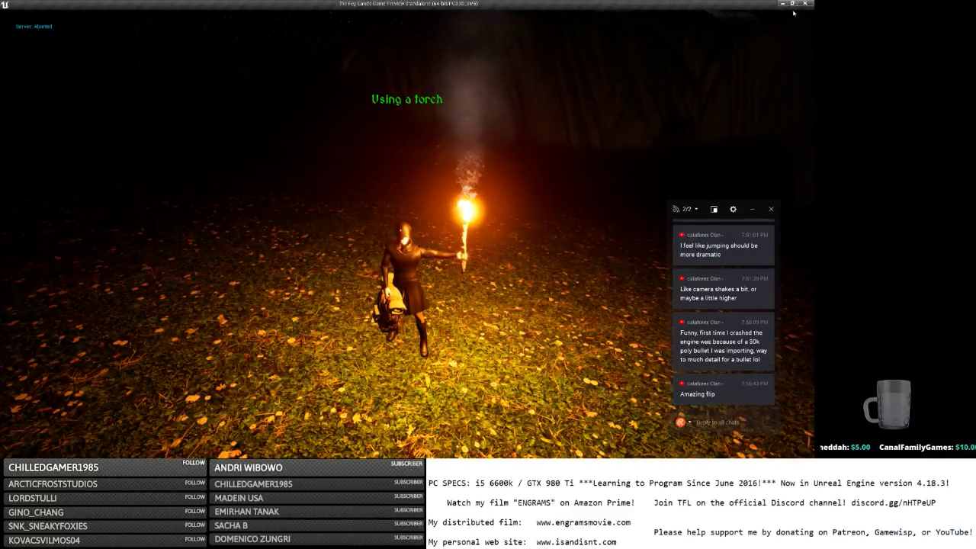
Restore the game window, run the torch-bearer across the grass, and teleport it to a biome.
{"action": "left_click", "coordinate": [792, 4]}
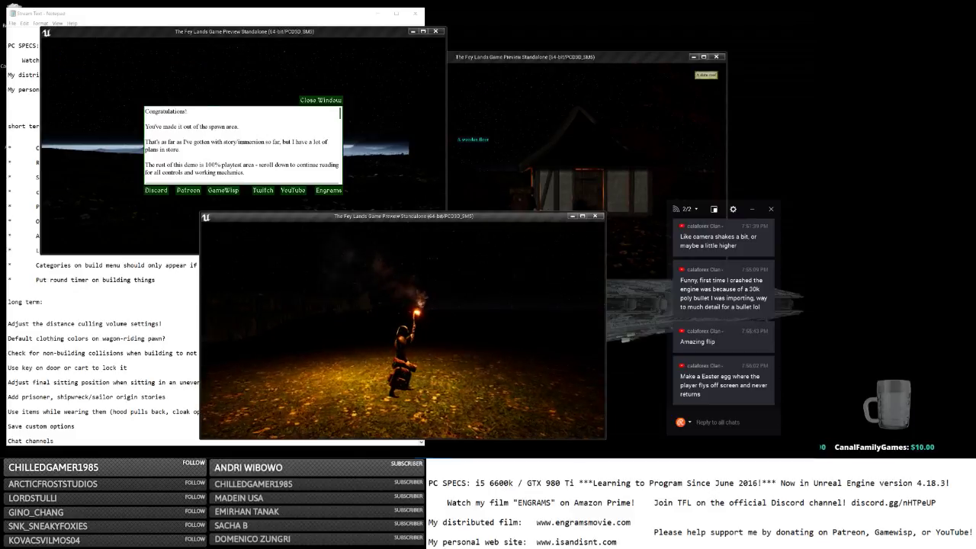
{"action": "key", "text": "w"}
{"action": "key", "text": "w"}
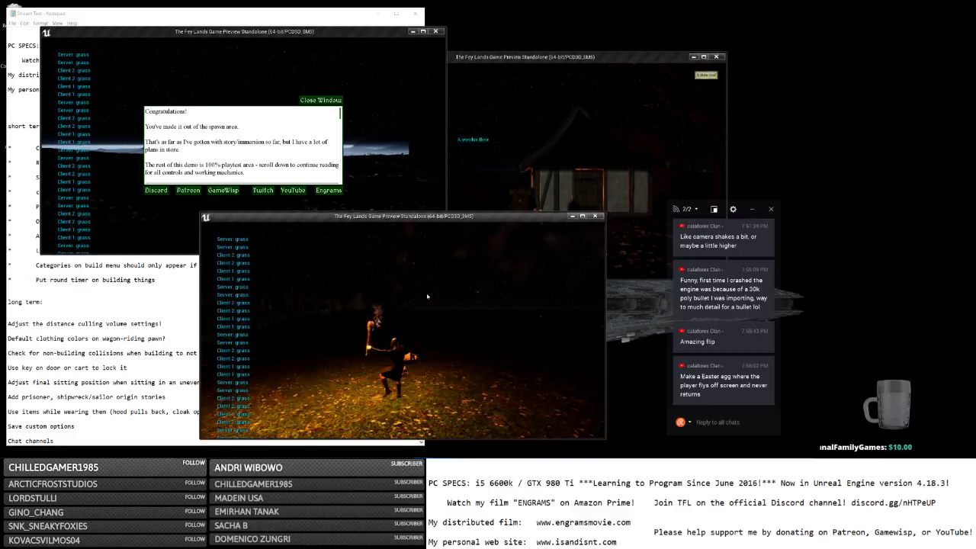
{"action": "key", "text": "w"}
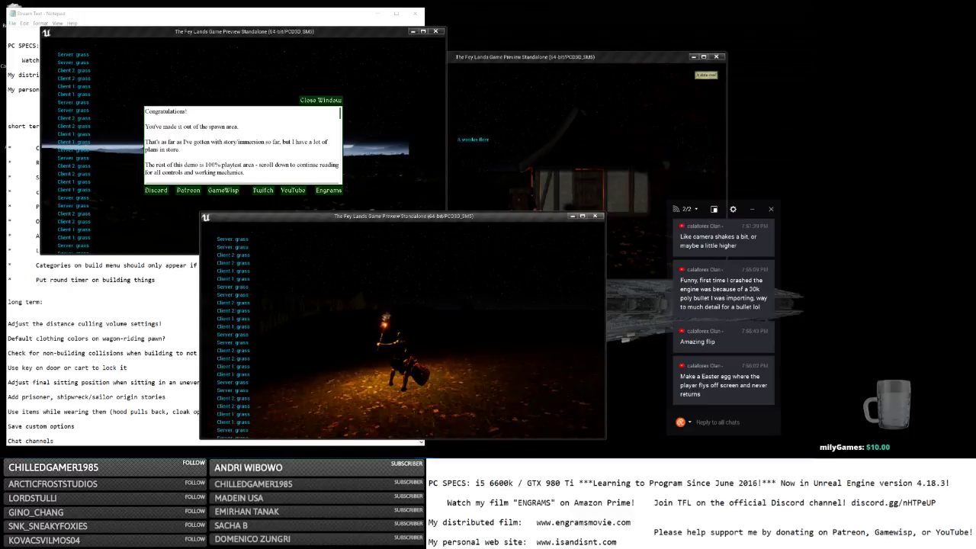
{"action": "key", "text": "w"}
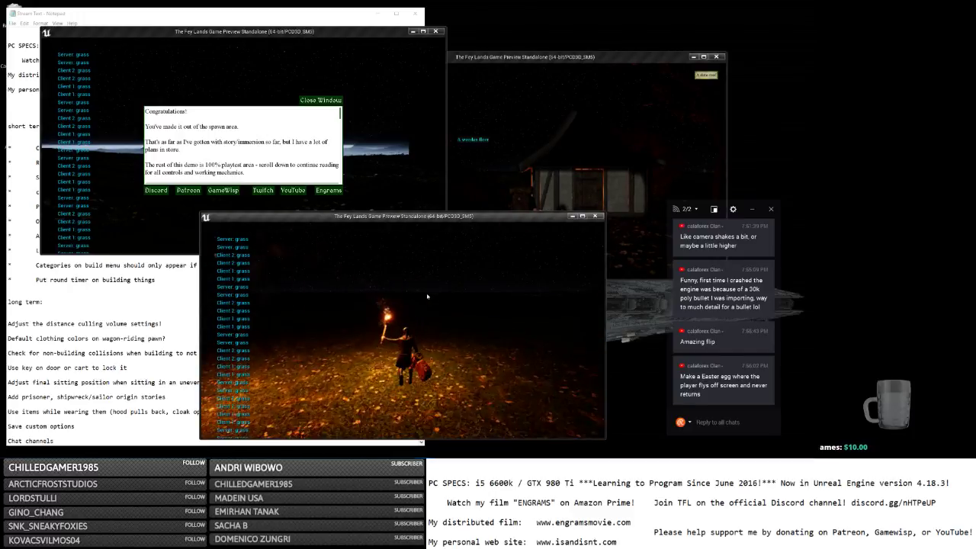
{"action": "key", "text": "w"}
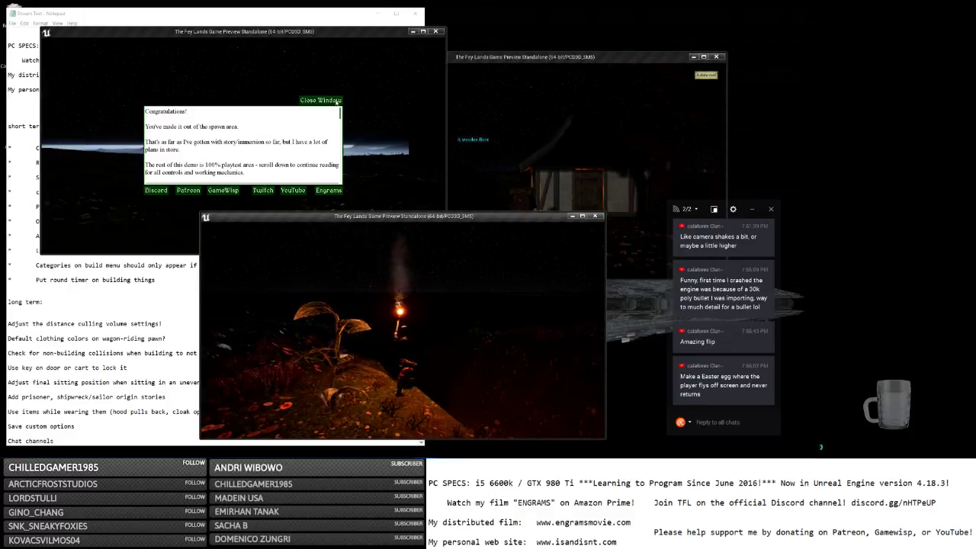
{"action": "key", "text": "Escape"}
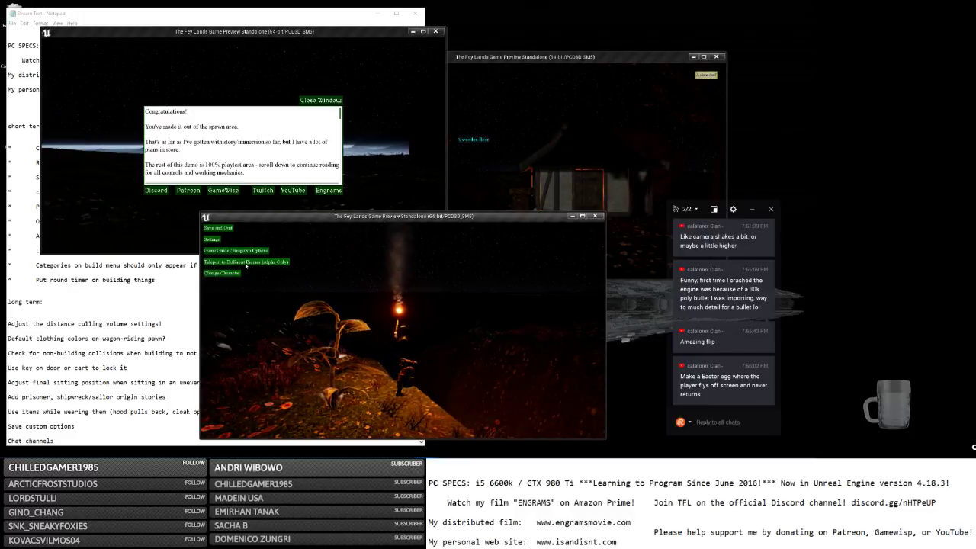
{"action": "left_click", "coordinate": [245, 264]}
{"action": "left_click", "coordinate": [266, 304]}
Teleport the second client's character to another biome, then open the right client's menu.
{"action": "left_click", "coordinate": [392, 172]}
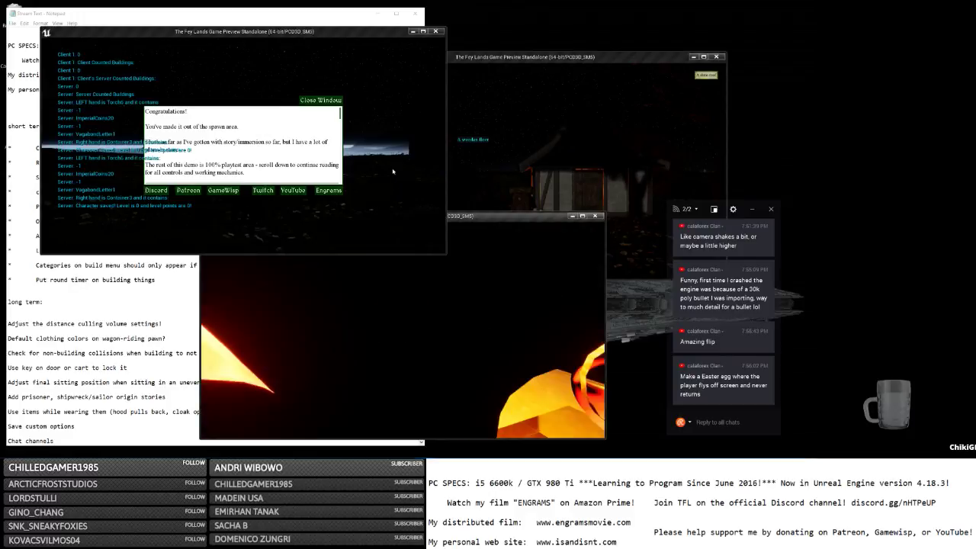
{"action": "left_click", "coordinate": [332, 101]}
{"action": "key", "text": "Escape"}
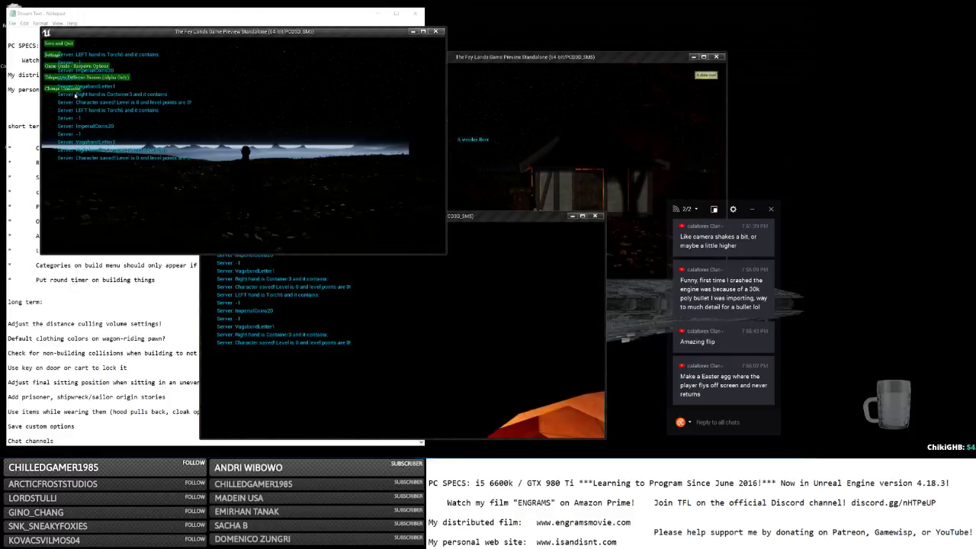
{"action": "left_click", "coordinate": [82, 77]}
{"action": "left_click", "coordinate": [90, 120]}
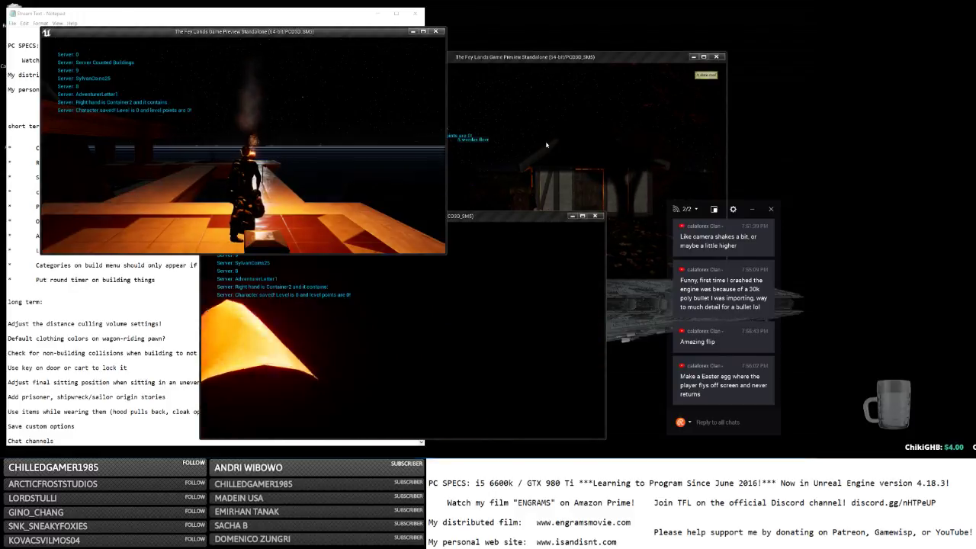
{"action": "left_click", "coordinate": [546, 144]}
{"action": "key", "text": "Escape"}
Teleport the third character to the staircase spawn, rearrange the windows, and trigger a flip.
{"action": "left_click", "coordinate": [366, 103]}
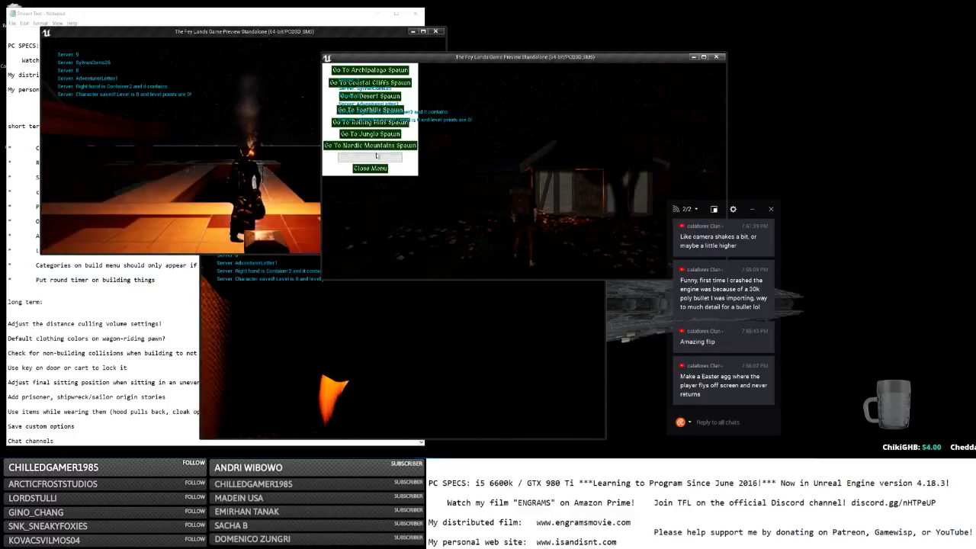
{"action": "left_click", "coordinate": [373, 156]}
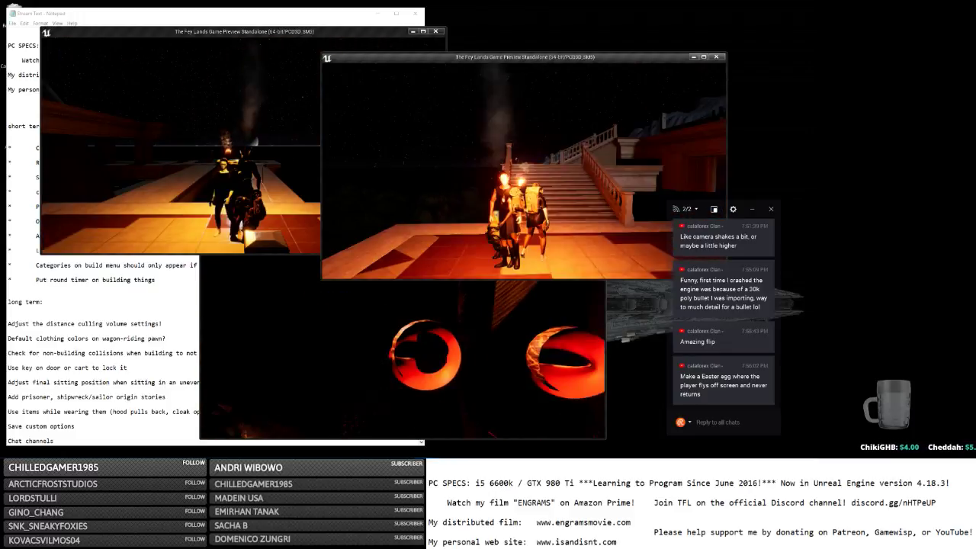
{"action": "left_click", "coordinate": [375, 354]}
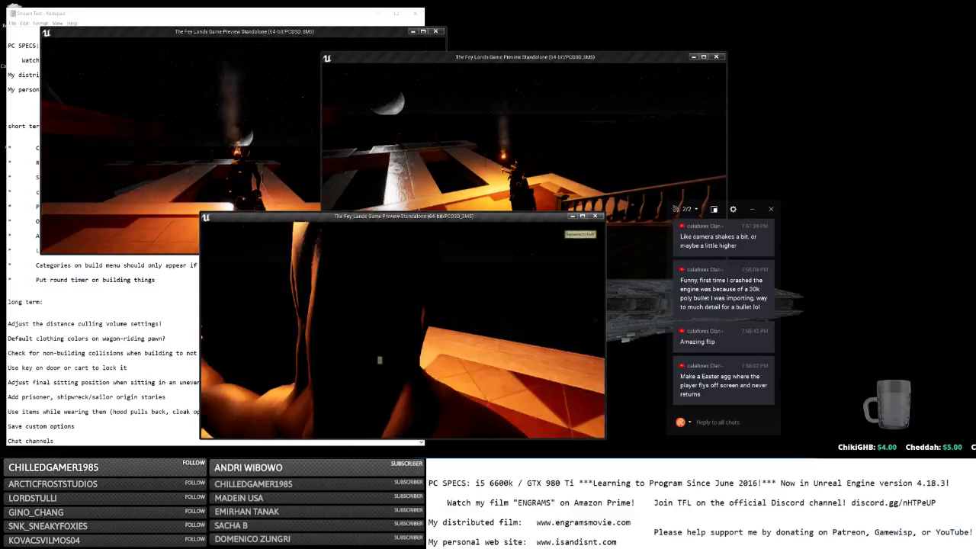
{"action": "key", "text": "w"}
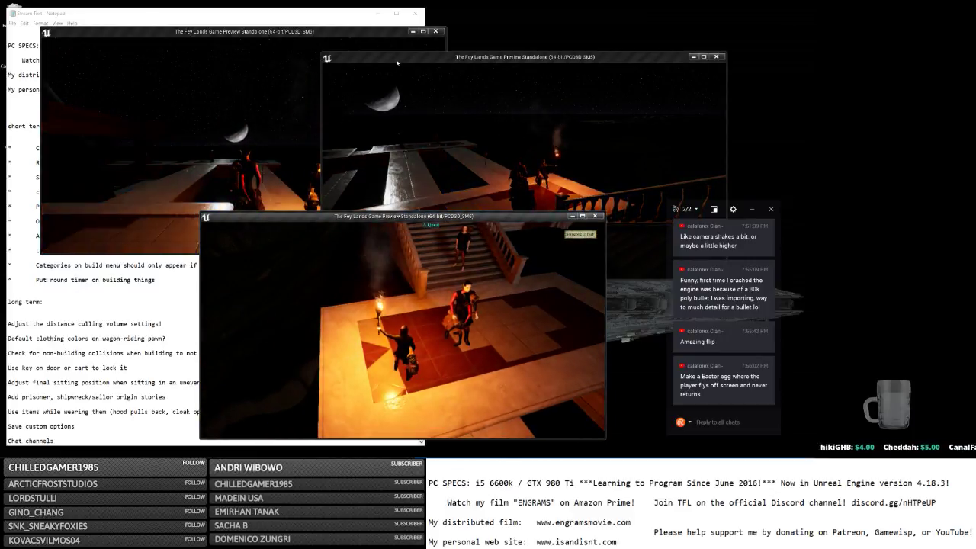
{"action": "left_click_drag", "start_coordinate": [396, 63], "coordinate": [521, 82]}
{"action": "left_click_drag", "start_coordinate": [371, 216], "coordinate": [358, 217]}
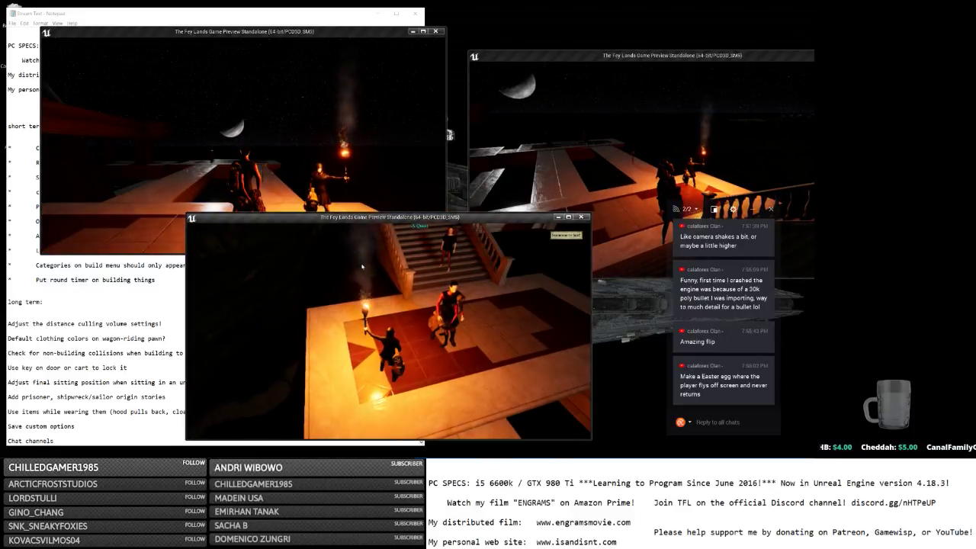
{"action": "key", "text": "space"}
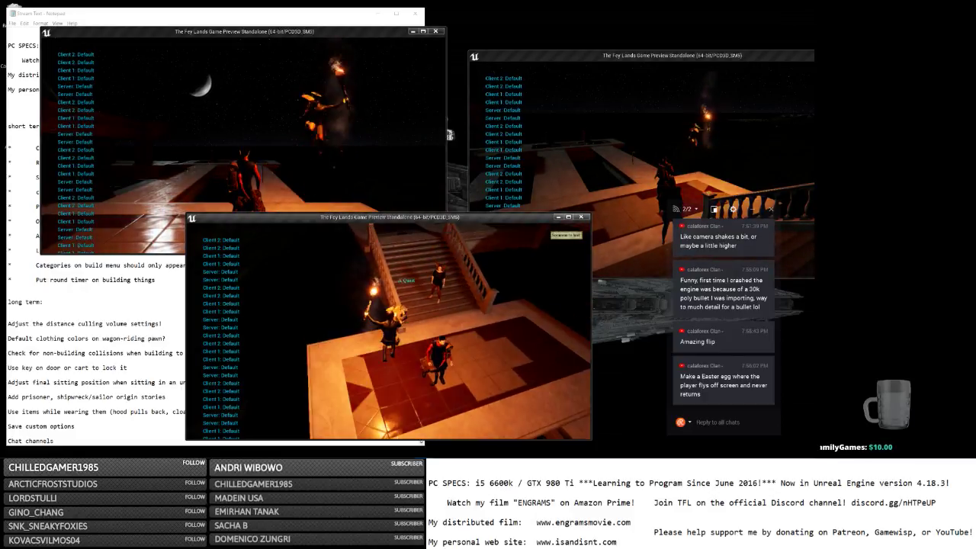
Save and quit the top-left client back to the main menu.
{"action": "left_click", "coordinate": [310, 125]}
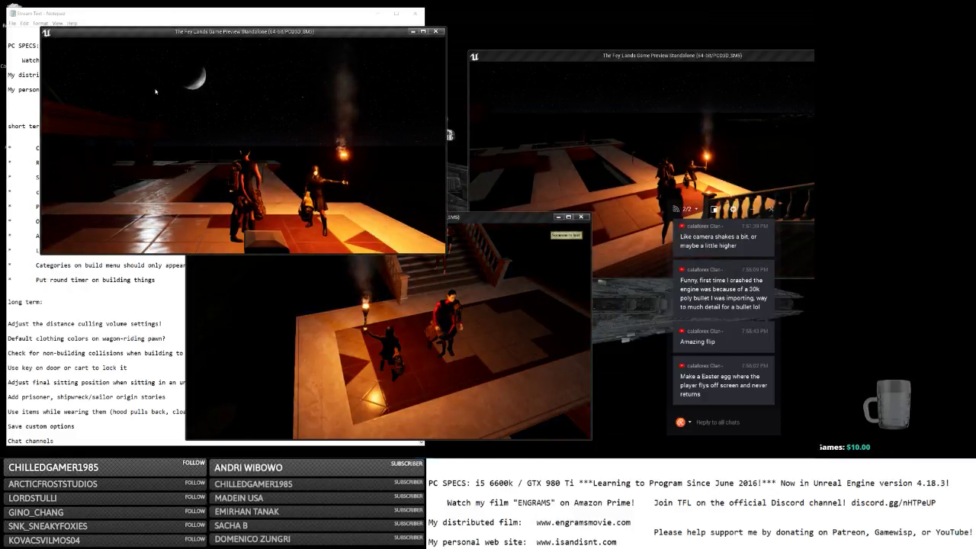
{"action": "key", "text": "Tab"}
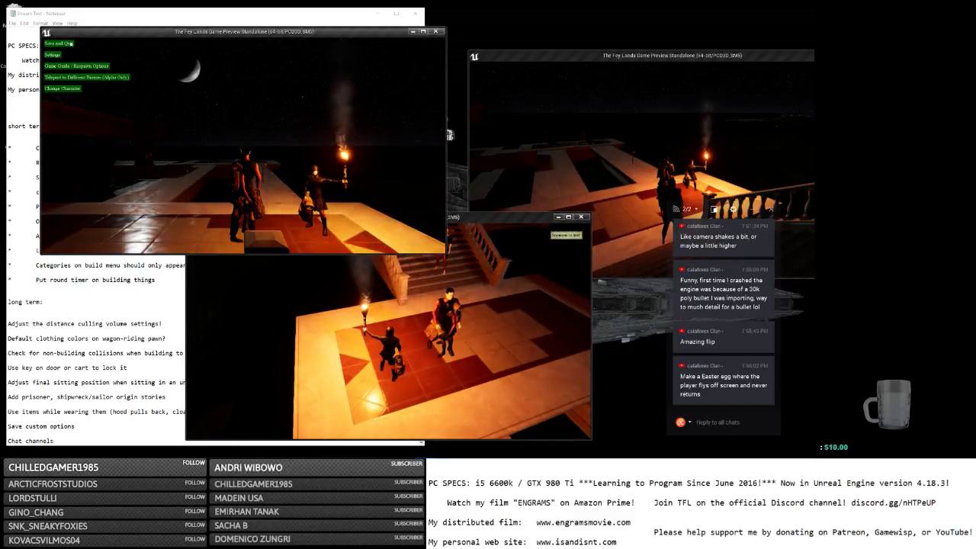
{"action": "left_click", "coordinate": [59, 43]}
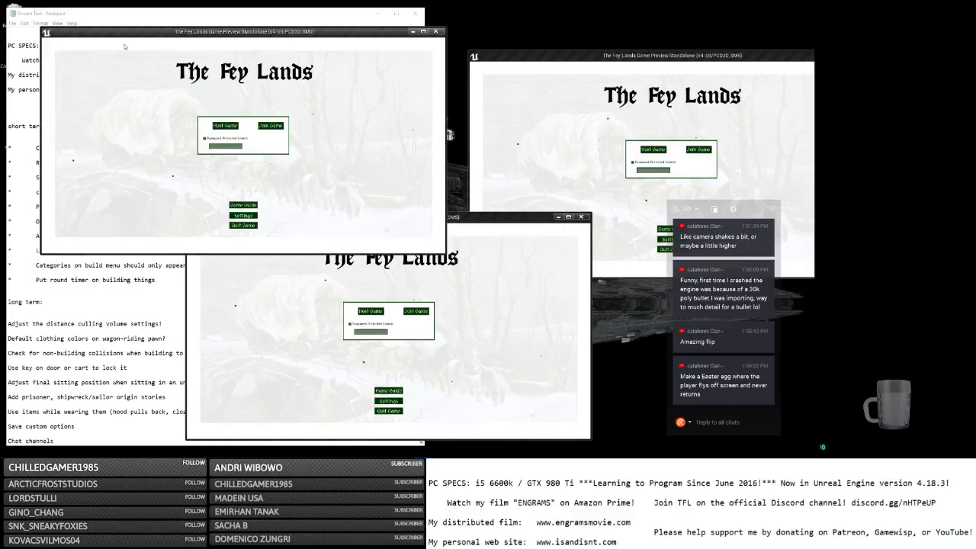
Close the three game previews and open the MainPlayerController Blueprint from the GameLogic folder.
{"action": "left_click", "coordinate": [437, 31]}
{"action": "key", "text": "alt+Tab"}
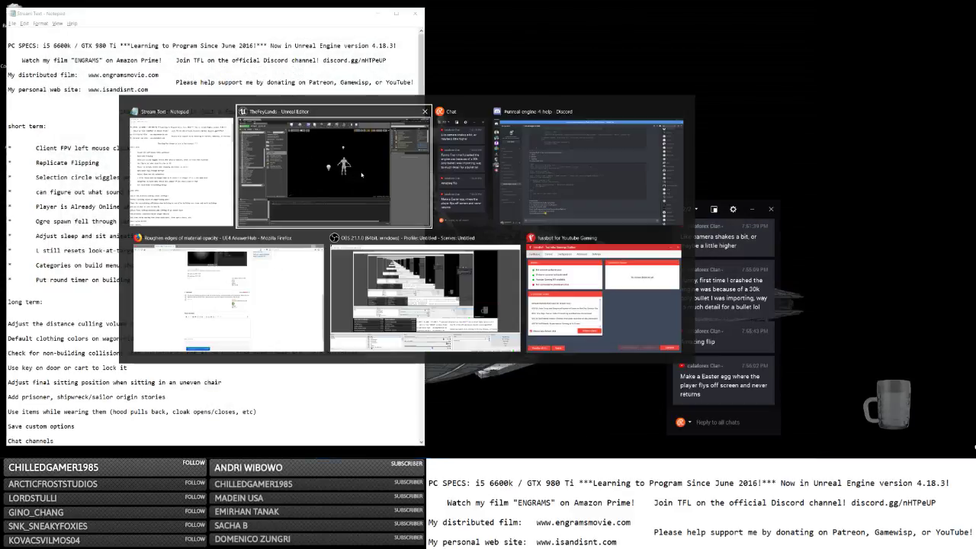
{"action": "key", "text": "alt+Tab"}
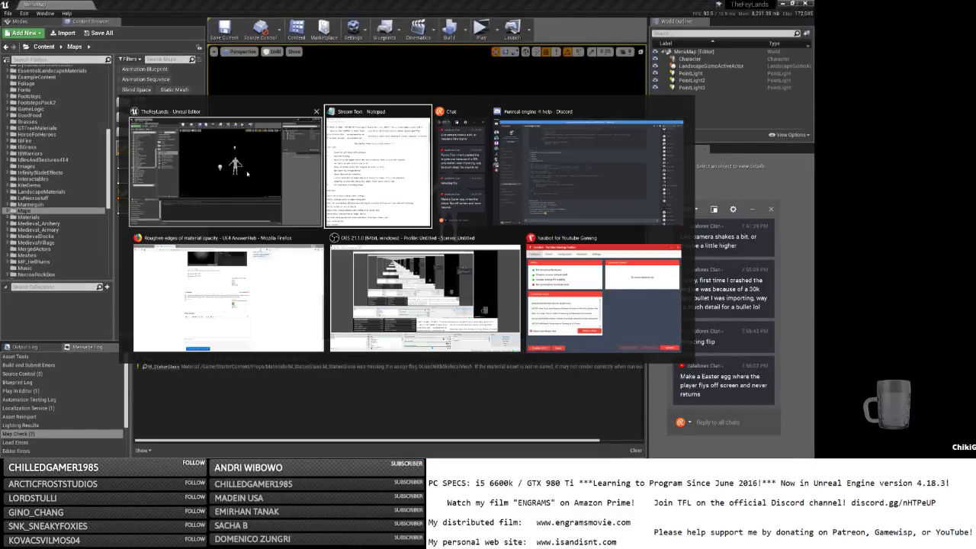
{"action": "key", "text": "alt+Tab"}
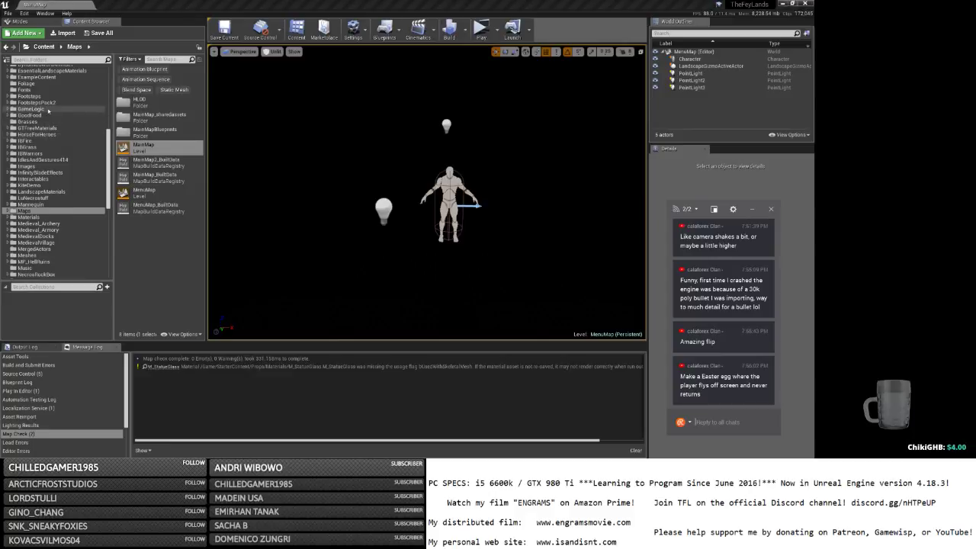
{"action": "left_click", "coordinate": [48, 110]}
{"action": "double_click", "coordinate": [156, 178]}
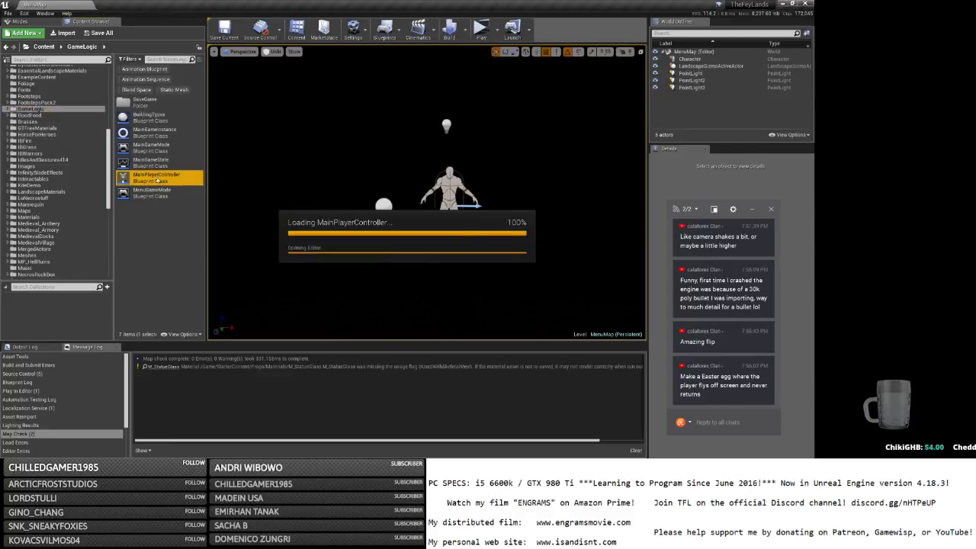
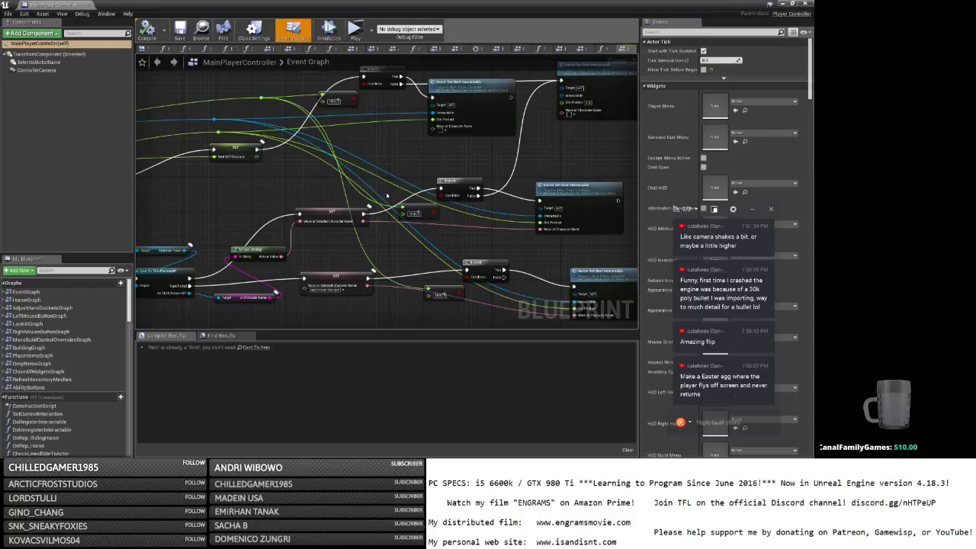
Look over the MainPlayerController Event Graph's Search comment, then close the blueprint.
{"action": "scroll", "coordinate": [494, 190], "scroll_direction": "down", "scroll_amount": 1}
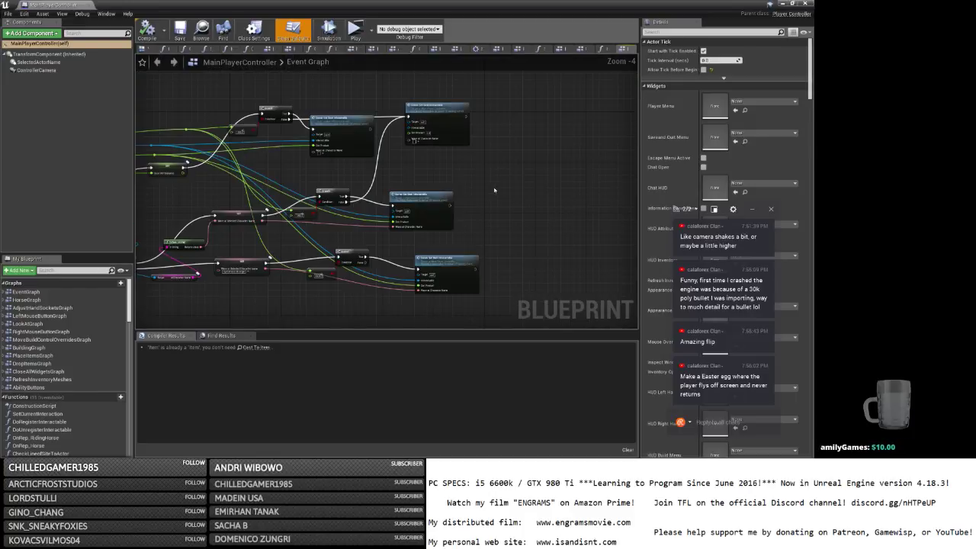
{"action": "scroll", "coordinate": [494, 189], "scroll_direction": "up", "scroll_amount": 2}
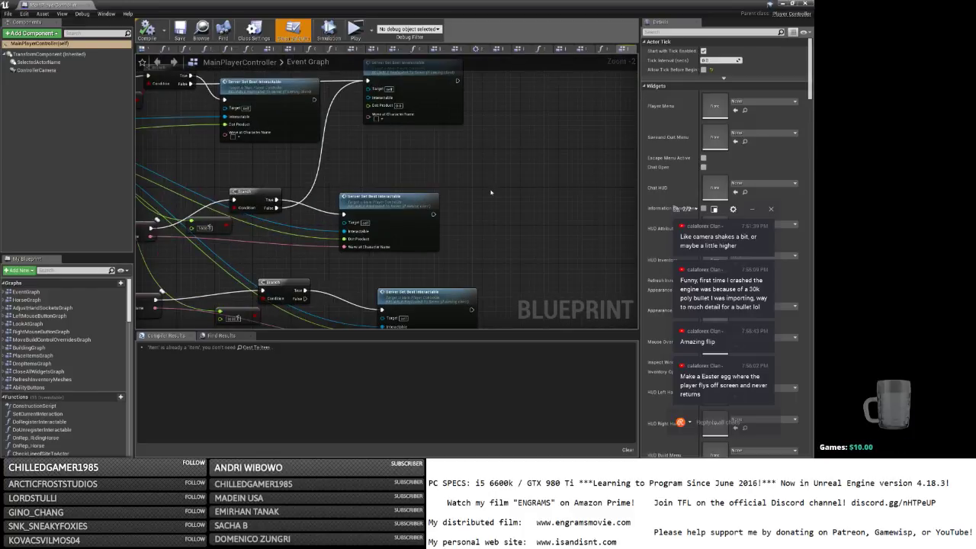
{"action": "scroll", "coordinate": [491, 192], "scroll_direction": "down", "scroll_amount": 6}
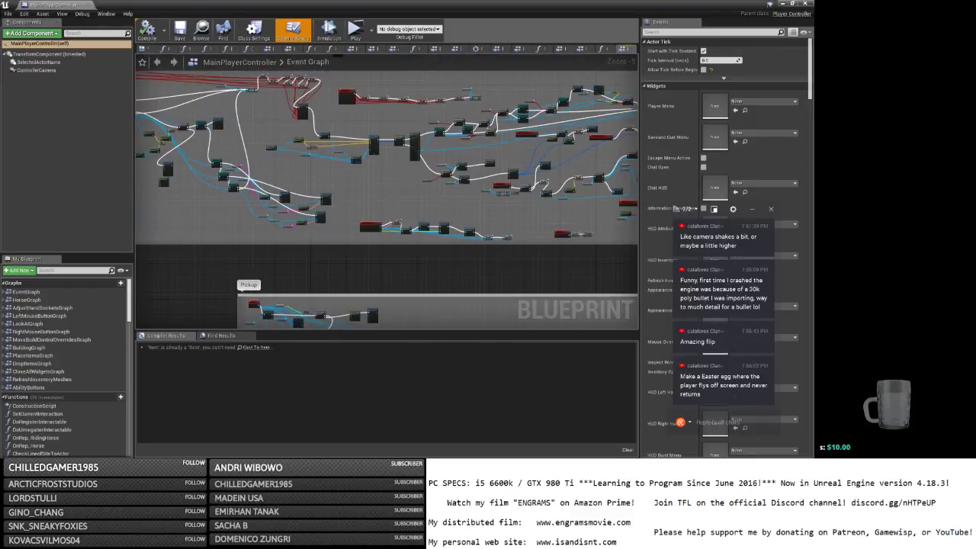
{"action": "scroll", "coordinate": [472, 227], "scroll_direction": "down", "scroll_amount": 3}
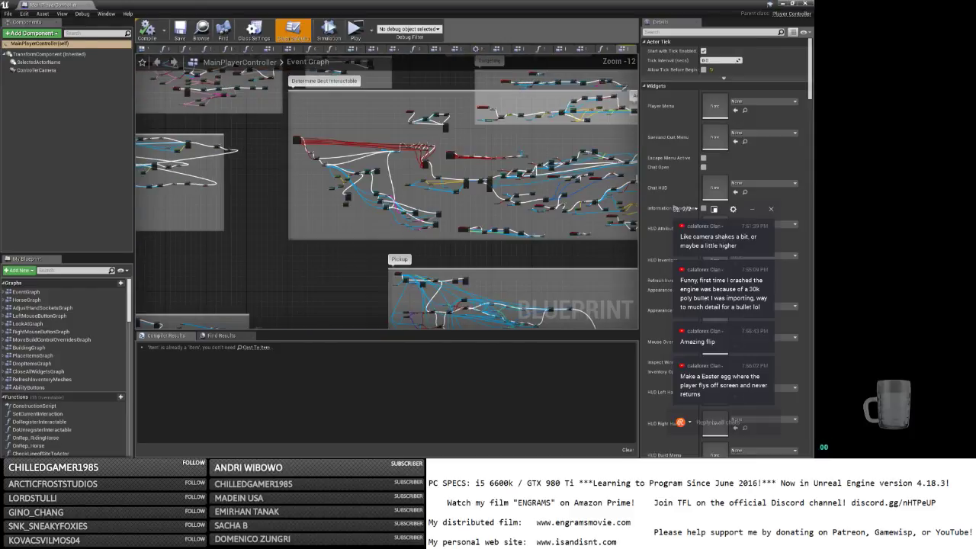
{"action": "right_click_drag", "start_coordinate": [327, 269], "coordinate": [575, 198]}
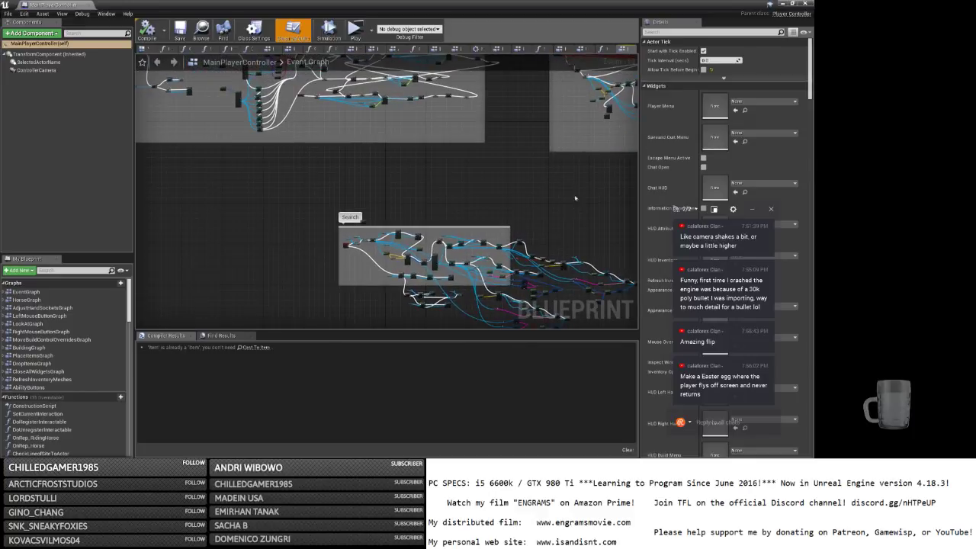
{"action": "left_click", "coordinate": [805, 4]}
{"action": "scroll", "coordinate": [43, 190], "scroll_direction": "up", "scroll_amount": 8}
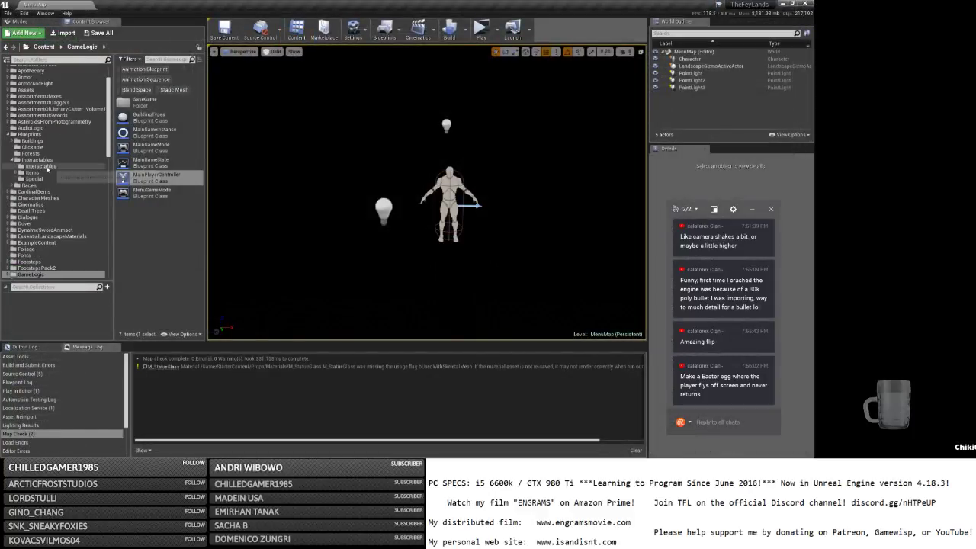
Open the ThirdPersonBP blueprint from the Blueprints folder.
{"action": "left_click", "coordinate": [30, 135]}
{"action": "scroll", "coordinate": [156, 251], "scroll_direction": "down", "scroll_amount": 5}
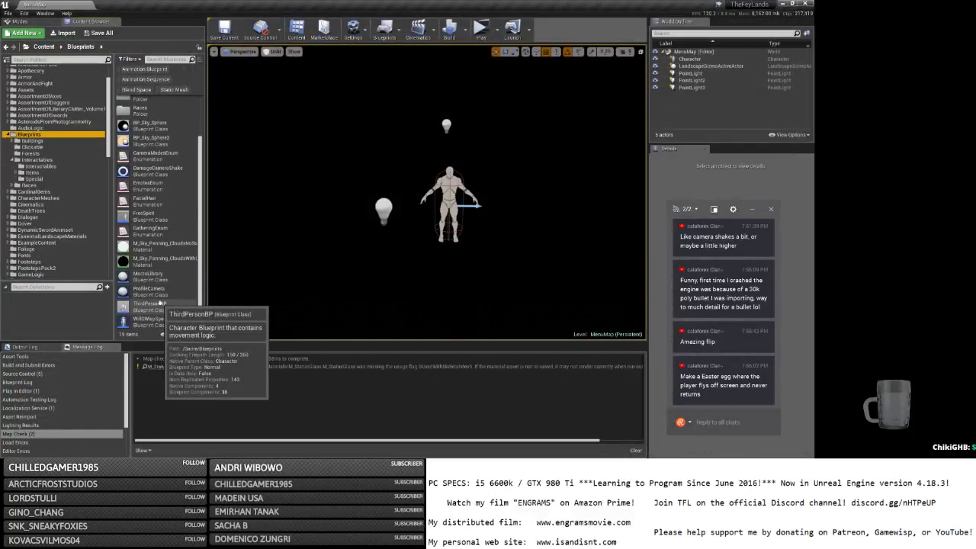
{"action": "double_click", "coordinate": [149, 306]}
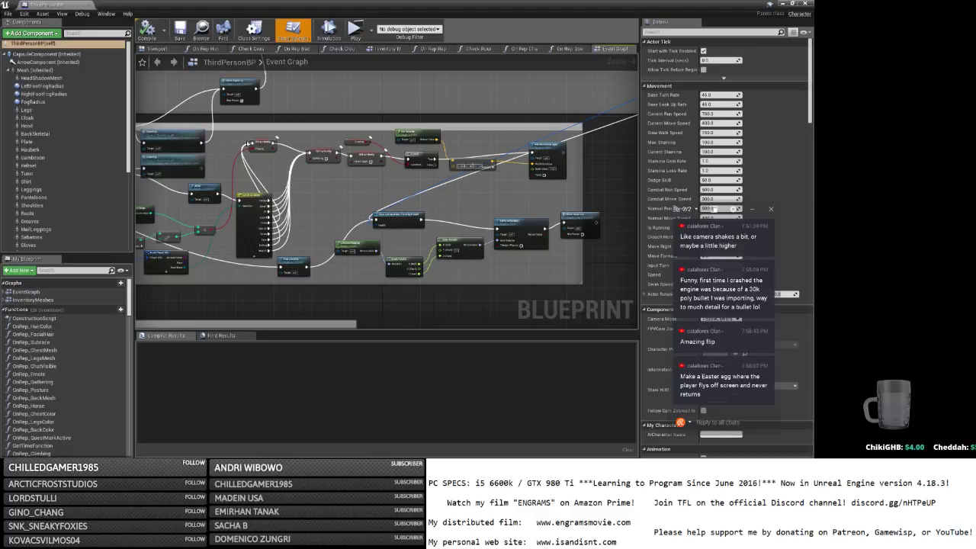
Change the Flipping variable's replication from RepNotify to Replicated.
{"action": "left_click", "coordinate": [259, 144]}
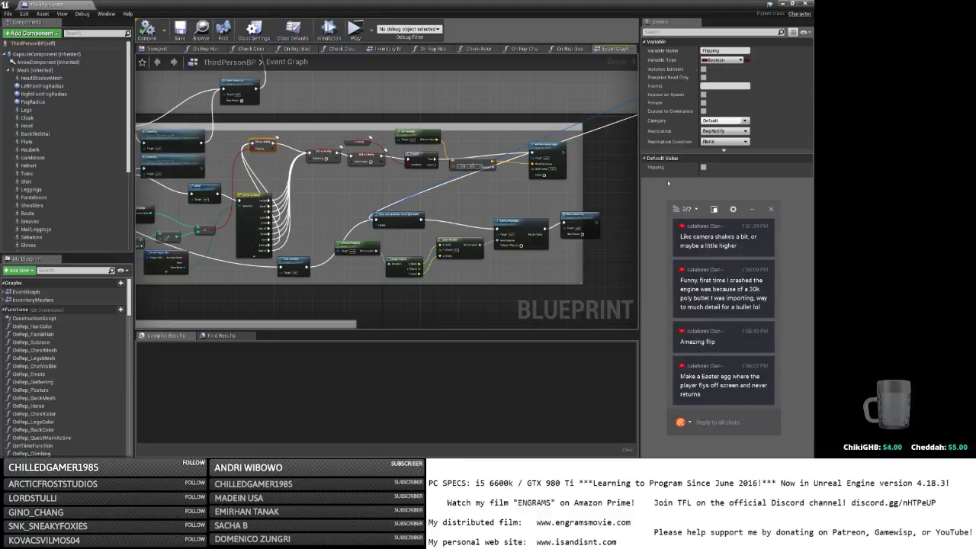
{"action": "left_click", "coordinate": [728, 132]}
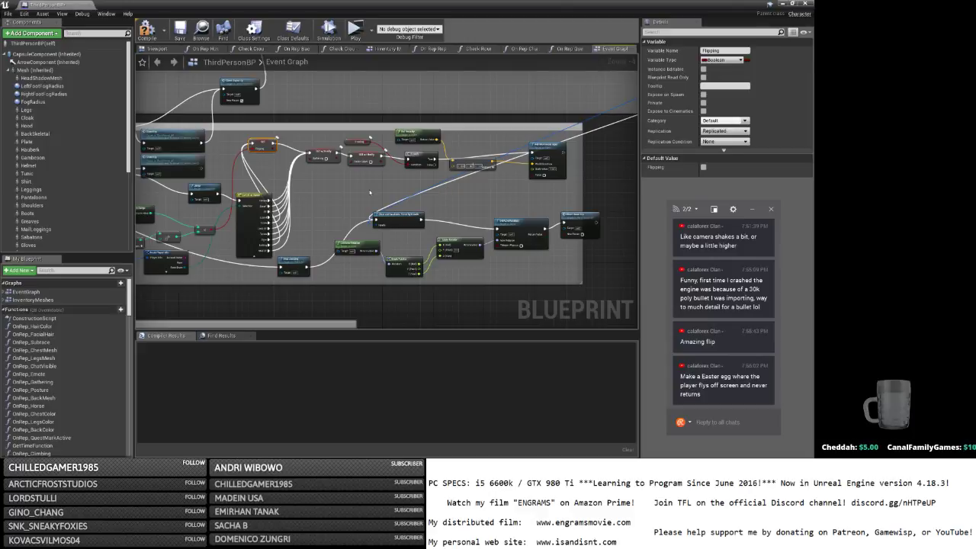
{"action": "scroll", "coordinate": [370, 192], "scroll_direction": "down", "scroll_amount": 5}
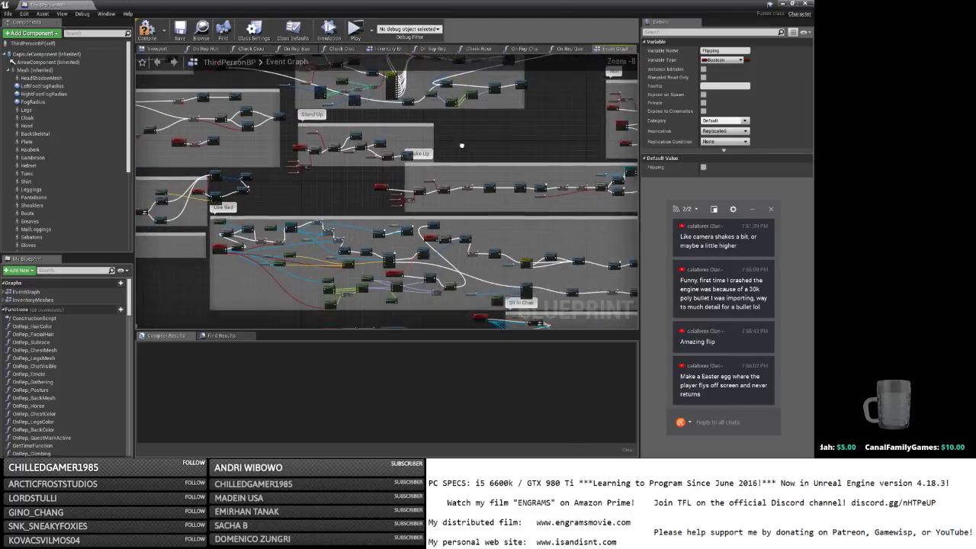
{"action": "right_click_drag", "start_coordinate": [461, 146], "coordinate": [472, 237]}
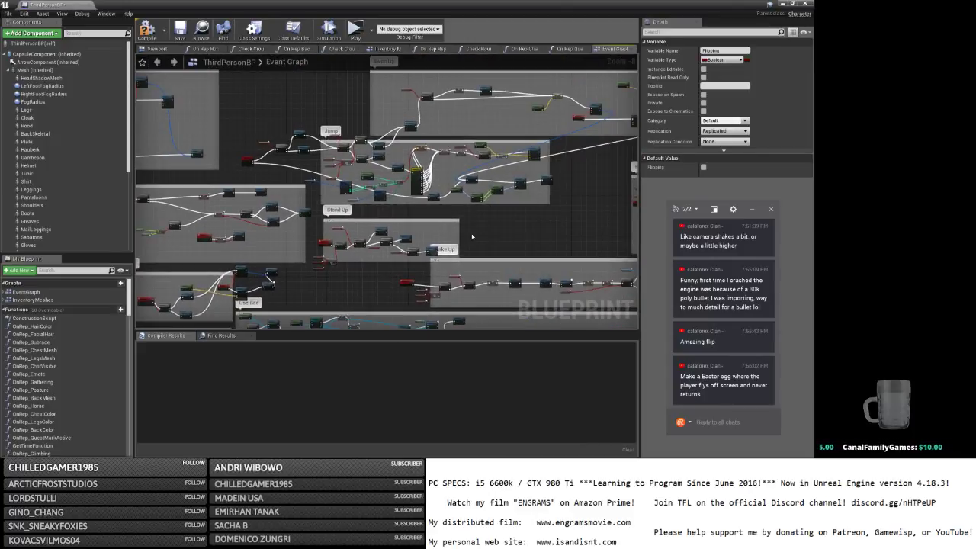
{"action": "scroll", "coordinate": [492, 225], "scroll_direction": "up", "scroll_amount": 3}
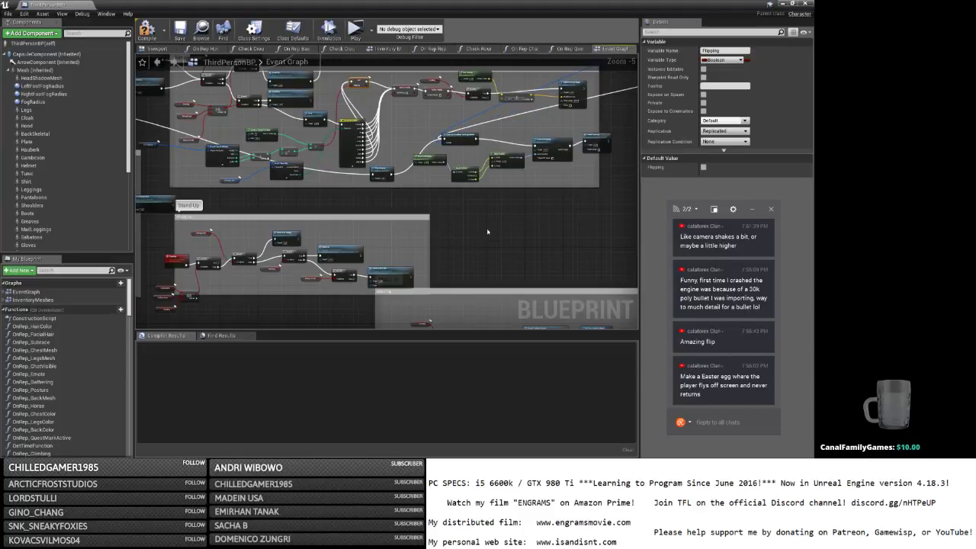
Add a custom event node to the graph and name it ServerJump.
{"action": "right_click", "coordinate": [487, 232]}
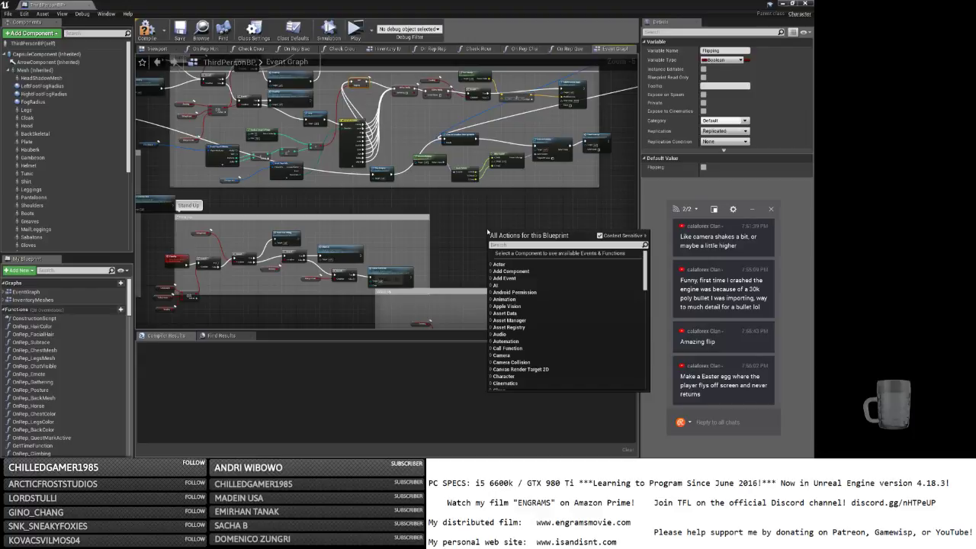
{"action": "type", "text": "custom event"}
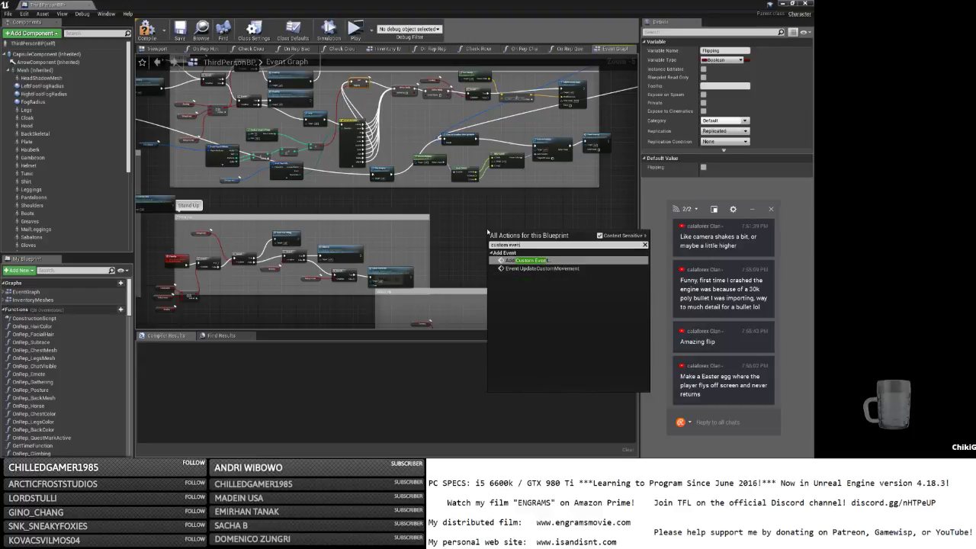
{"action": "key", "text": "Return"}
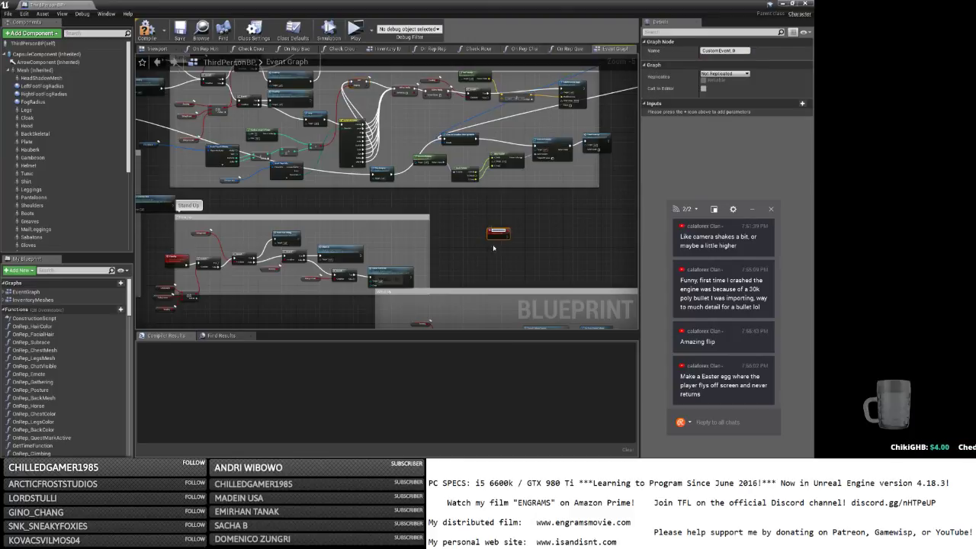
{"action": "scroll", "coordinate": [493, 248], "scroll_direction": "up", "scroll_amount": 5}
{"action": "type", "text": "Serve"}
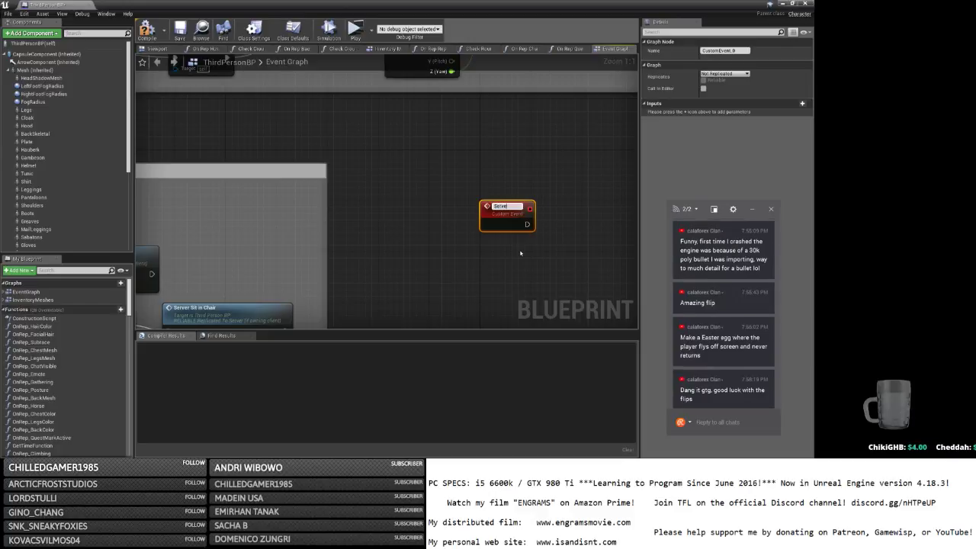
{"action": "type", "text": "rJu"}
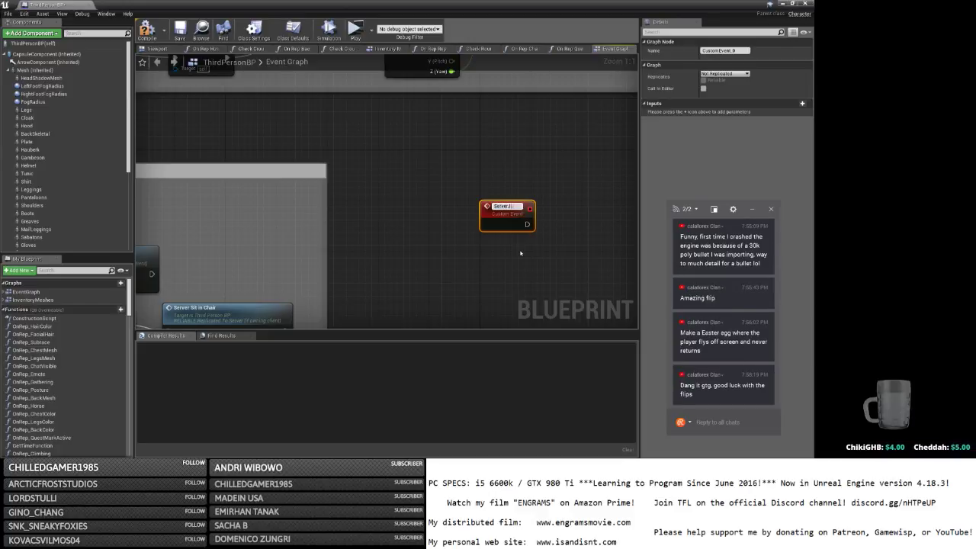
{"action": "type", "text": "mp"}
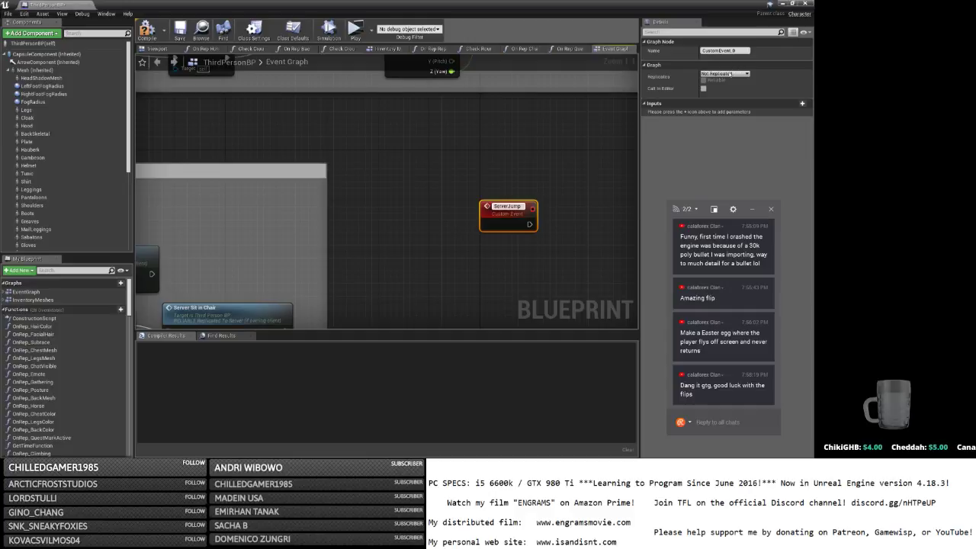
{"action": "left_click", "coordinate": [730, 74]}
Set ServerJump to replicate as Run on Server, Reliable.
{"action": "left_click", "coordinate": [702, 84]}
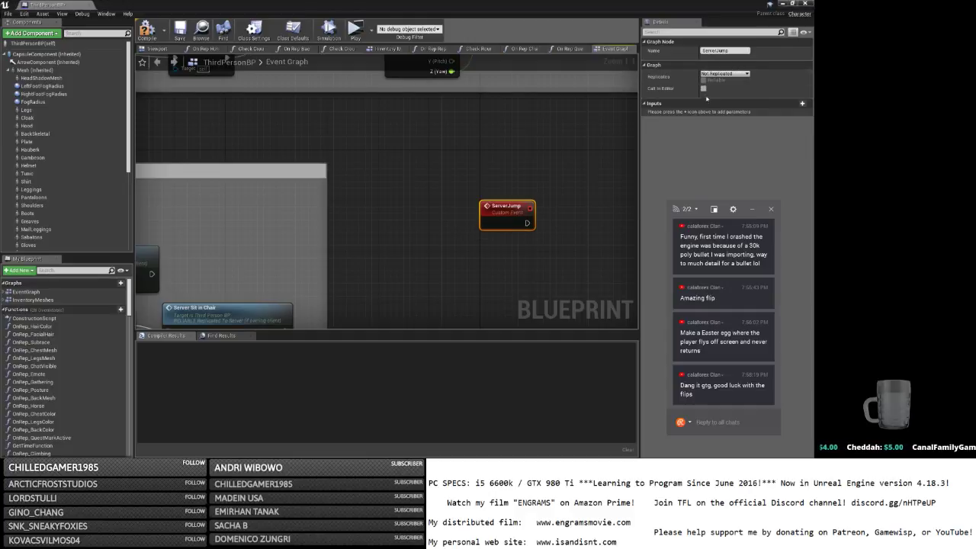
{"action": "left_click", "coordinate": [724, 74]}
{"action": "left_click", "coordinate": [702, 90]}
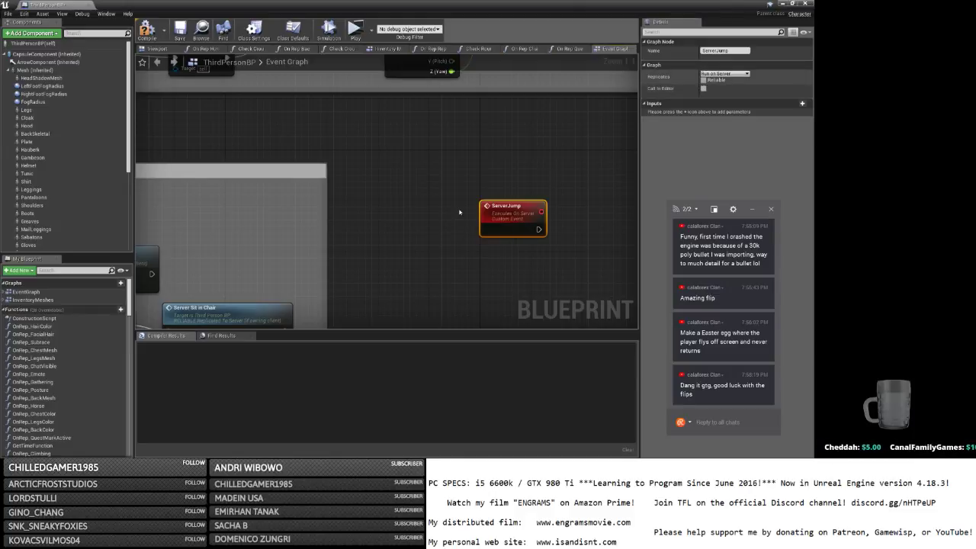
{"action": "right_click_drag", "start_coordinate": [460, 212], "coordinate": [298, 168]}
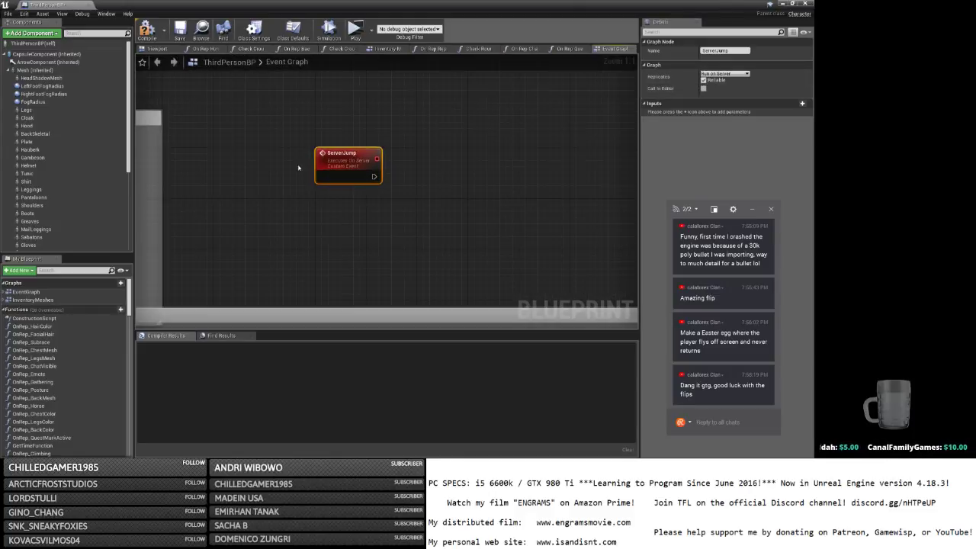
{"action": "right_click", "coordinate": [320, 208]}
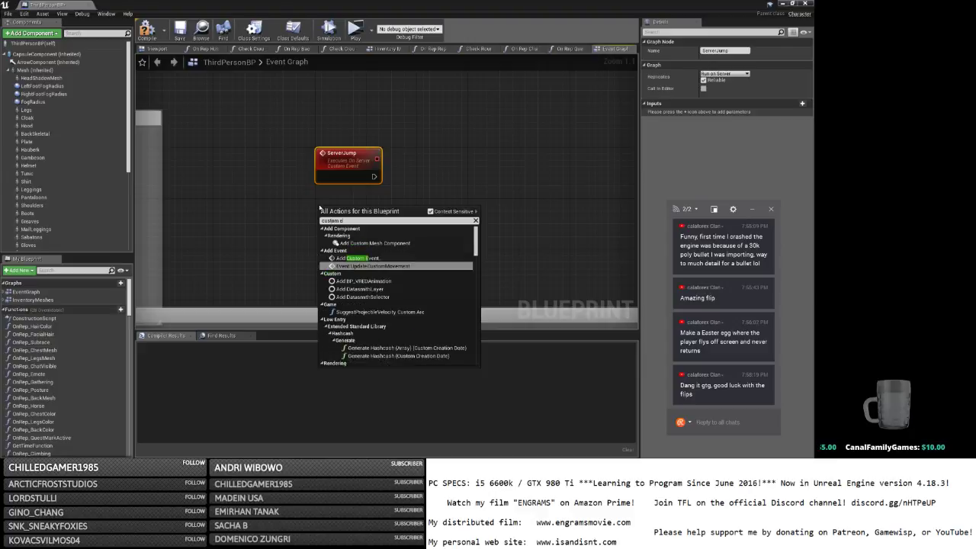
Add a second custom event named MulticastFlipping.
{"action": "key", "text": "Escape"}
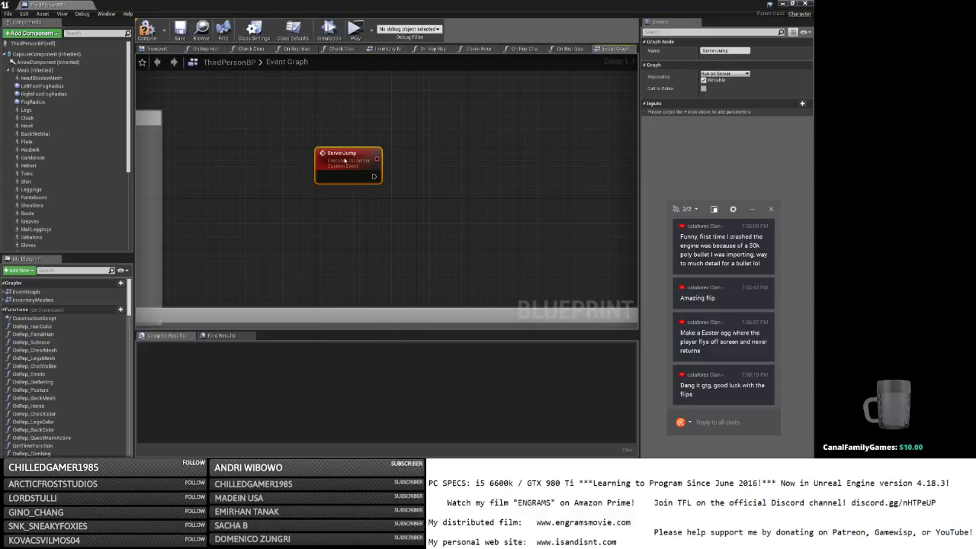
{"action": "type", "text": "Mu"}
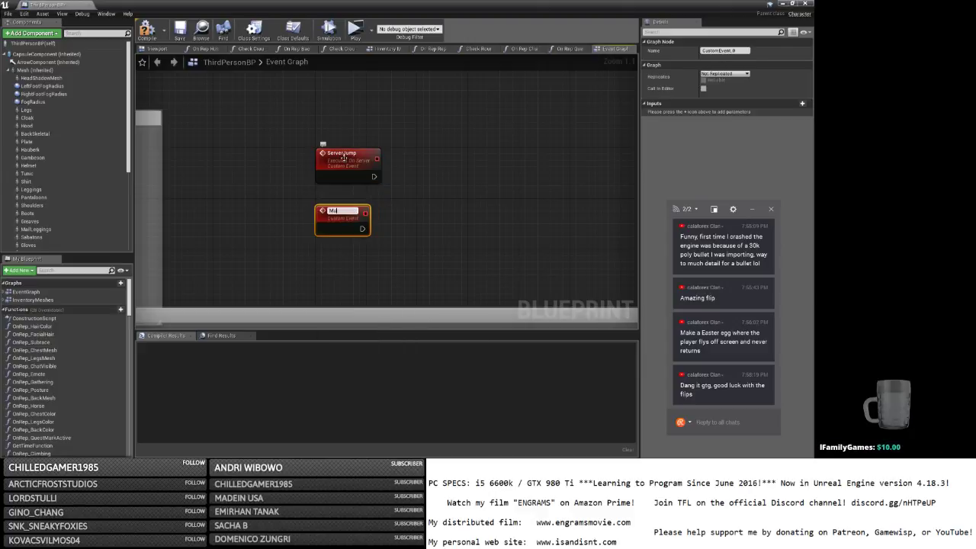
{"action": "type", "text": "lticastFlipJum"}
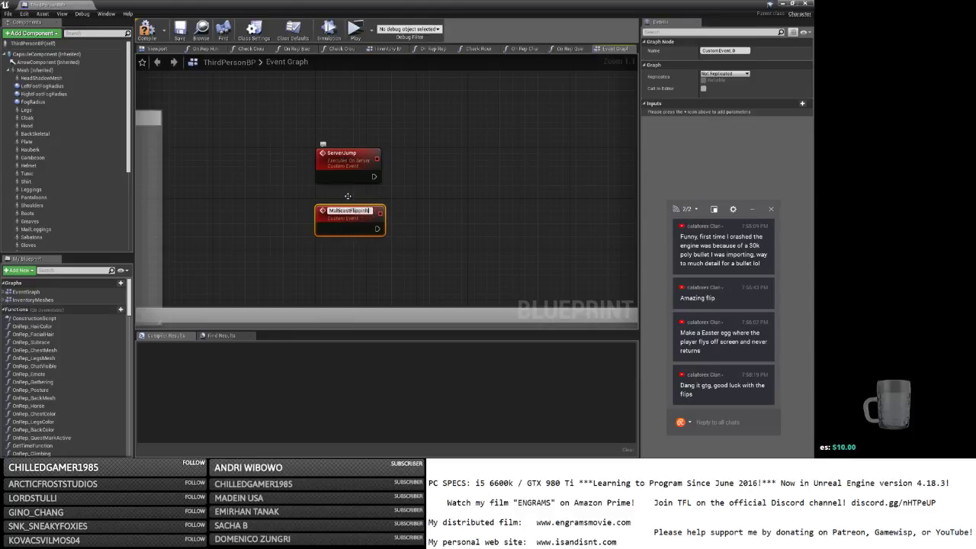
{"action": "left_click", "coordinate": [313, 237]}
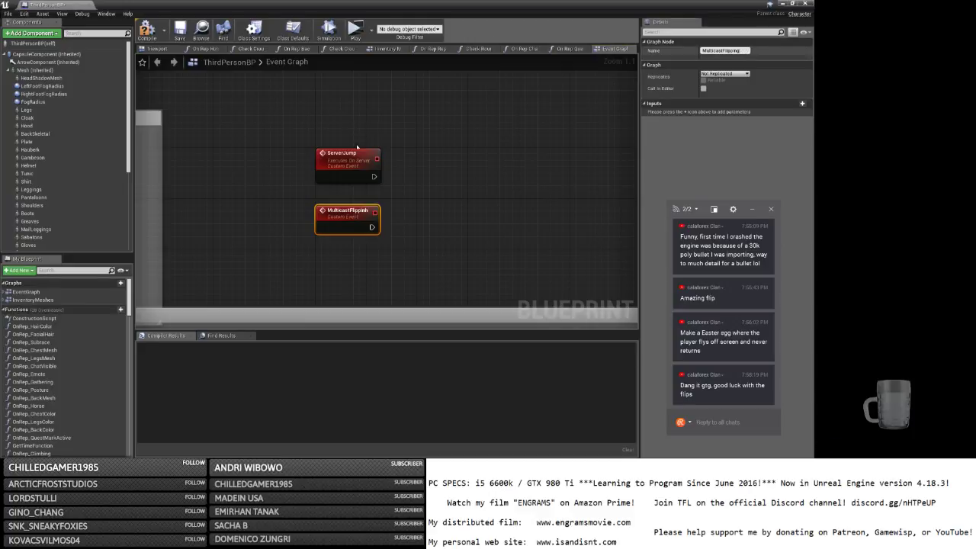
{"action": "left_click", "coordinate": [747, 53]}
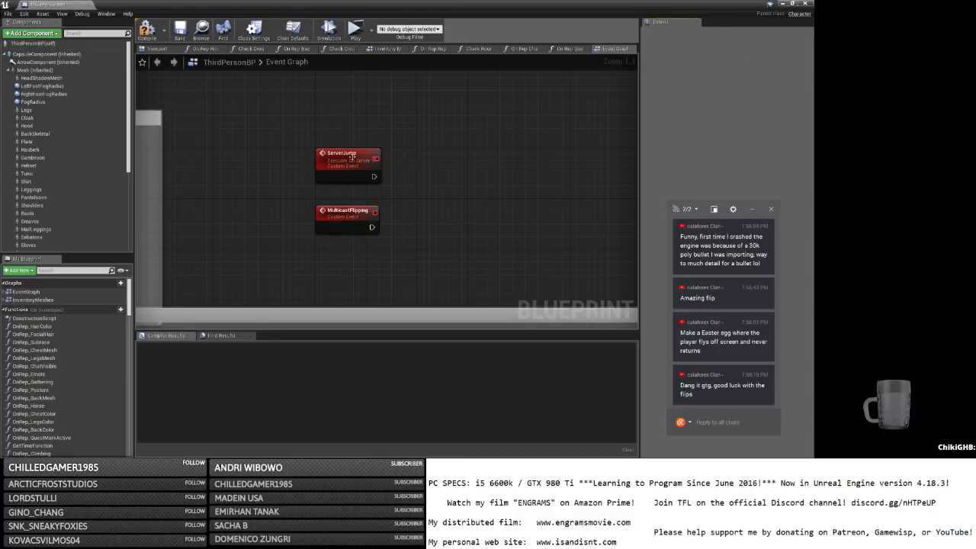
Rename the ServerJump event to ServerFlipping.
{"action": "left_click", "coordinate": [351, 156]}
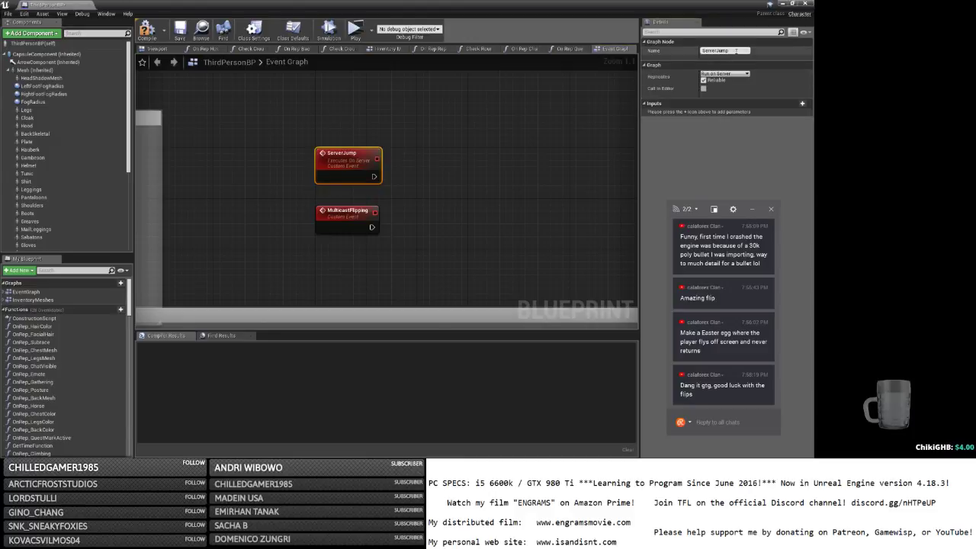
{"action": "key", "text": "BackSpace"}
{"action": "key", "text": "BackSpace"}
{"action": "key", "text": "BackSpace"}
{"action": "type", "text": "Flipping"}
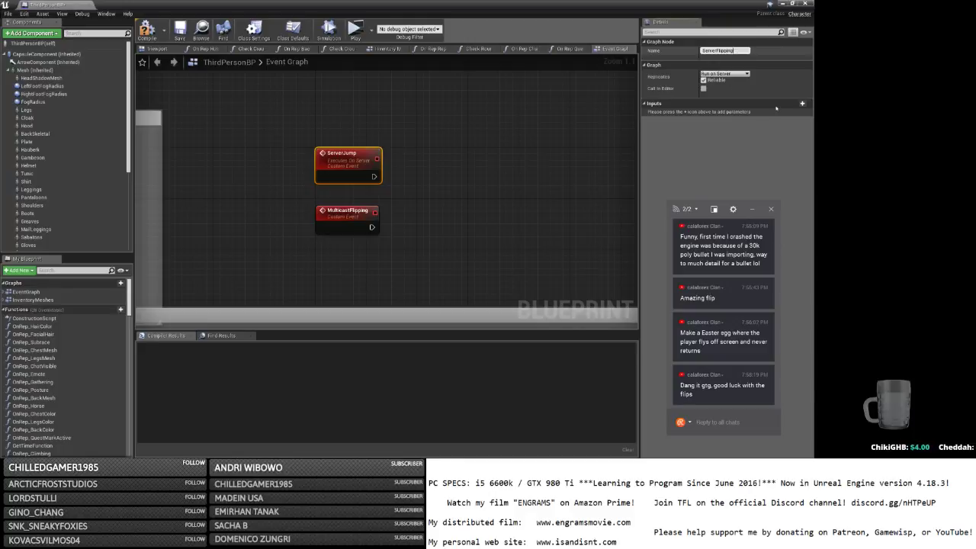
{"action": "key", "text": "Return"}
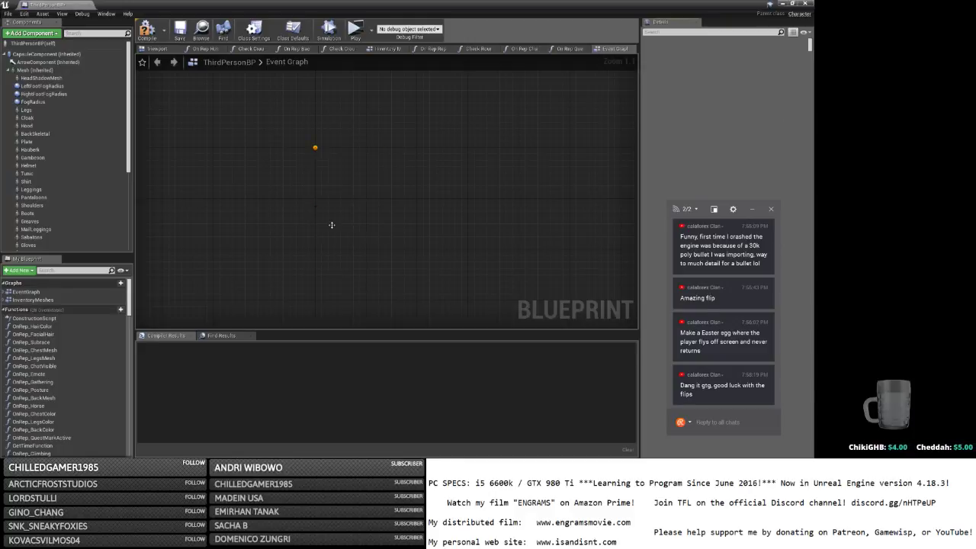
Set MulticastFlipping to Multicast and add a Boolean input to ServerFlipping.
{"action": "left_click", "coordinate": [333, 221]}
{"action": "left_click", "coordinate": [724, 73]}
{"action": "left_click", "coordinate": [715, 91]}
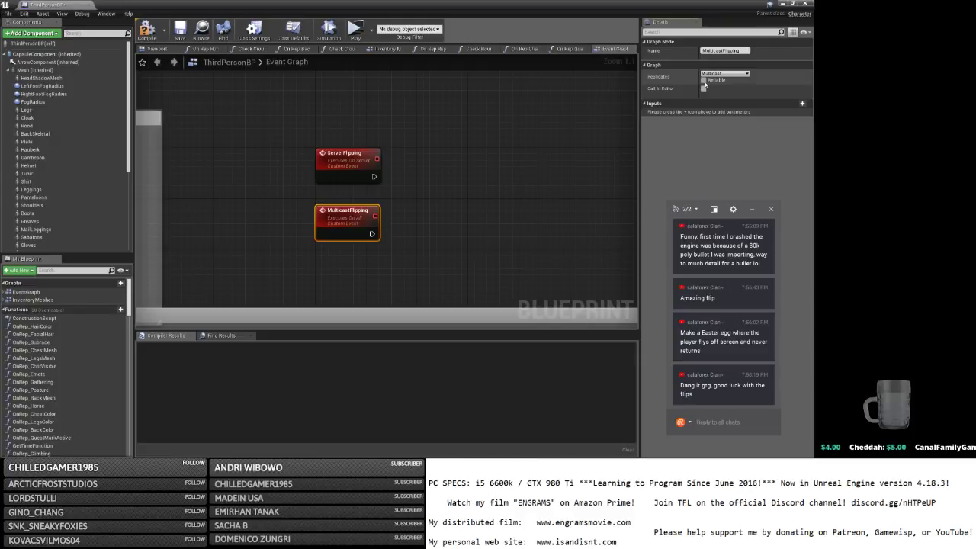
{"action": "left_click", "coordinate": [359, 175]}
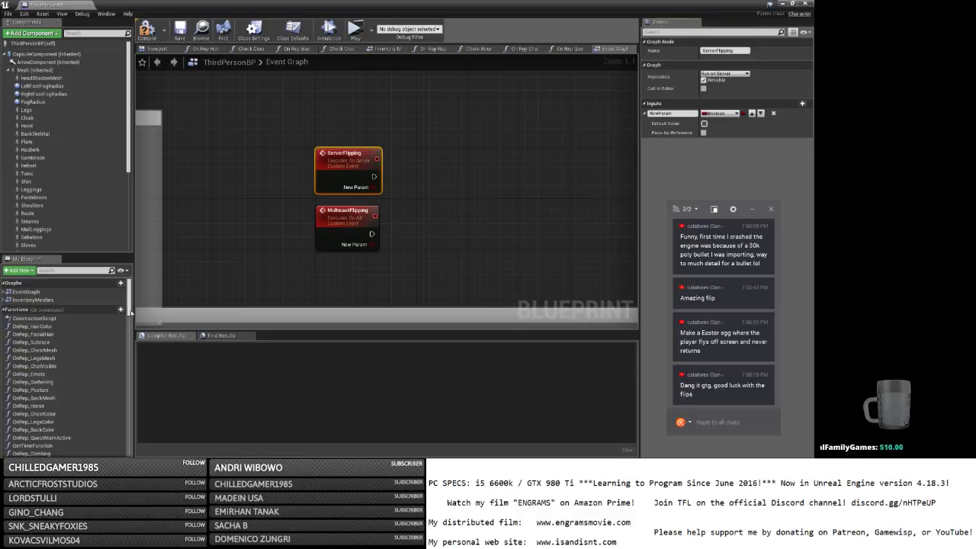
Create SET Flipping nodes driven by each event's NewParam value.
{"action": "left_click_drag", "start_coordinate": [129, 299], "coordinate": [129, 438]}
{"action": "left_click_drag", "start_coordinate": [22, 419], "coordinate": [374, 187]}
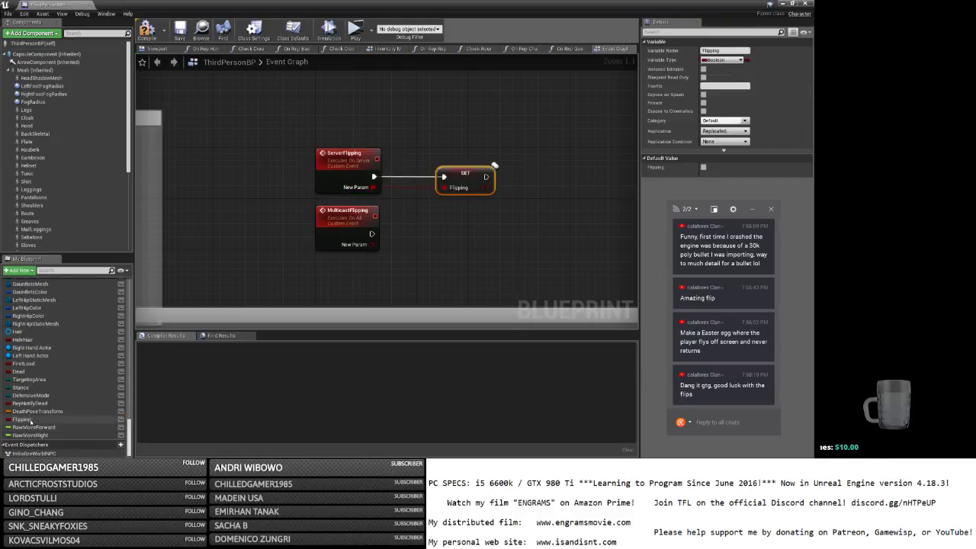
{"action": "left_click_drag", "start_coordinate": [23, 418], "coordinate": [373, 245]}
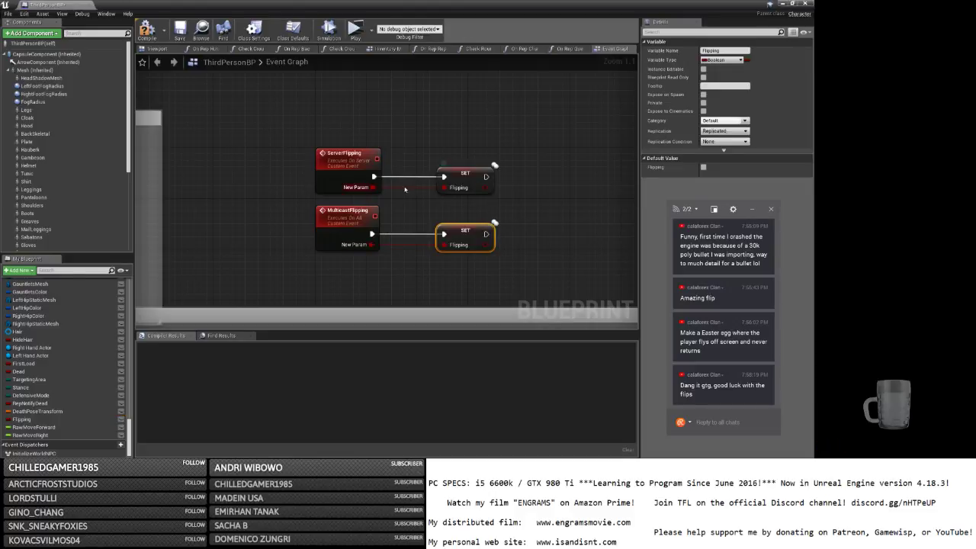
Make ServerFlipping call Multicast Flipping with its NewParam and tidy the nodes.
{"action": "left_click_drag", "start_coordinate": [374, 187], "coordinate": [530, 180]}
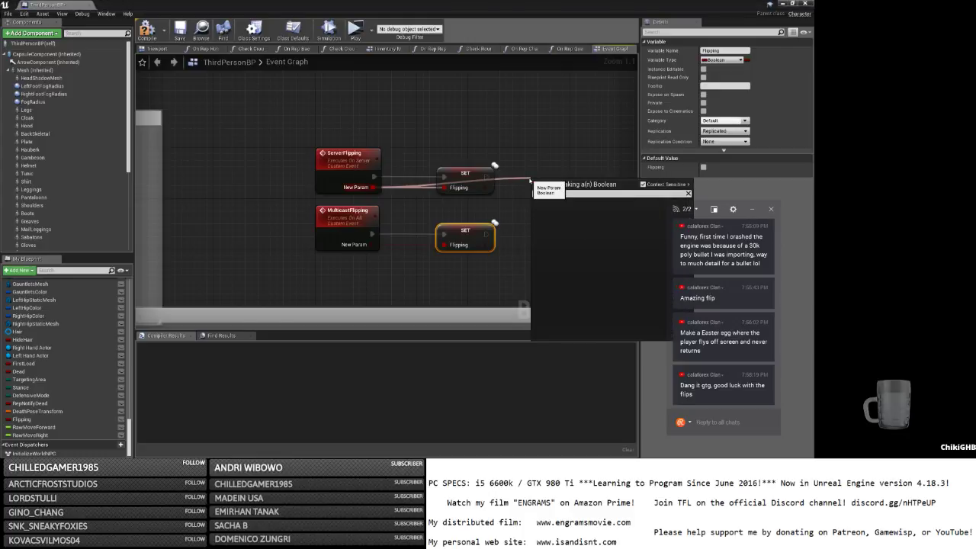
{"action": "type", "text": "multi"}
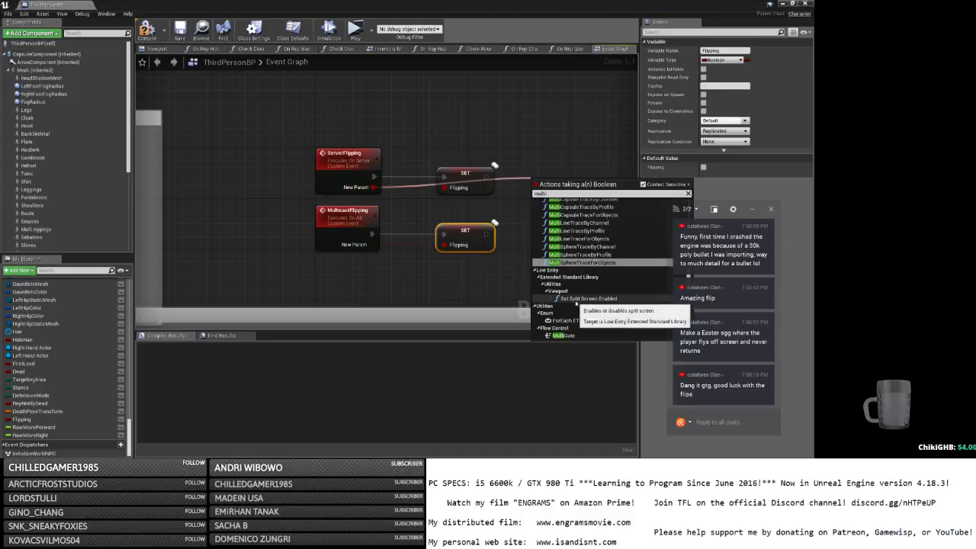
{"action": "type", "text": " fl"}
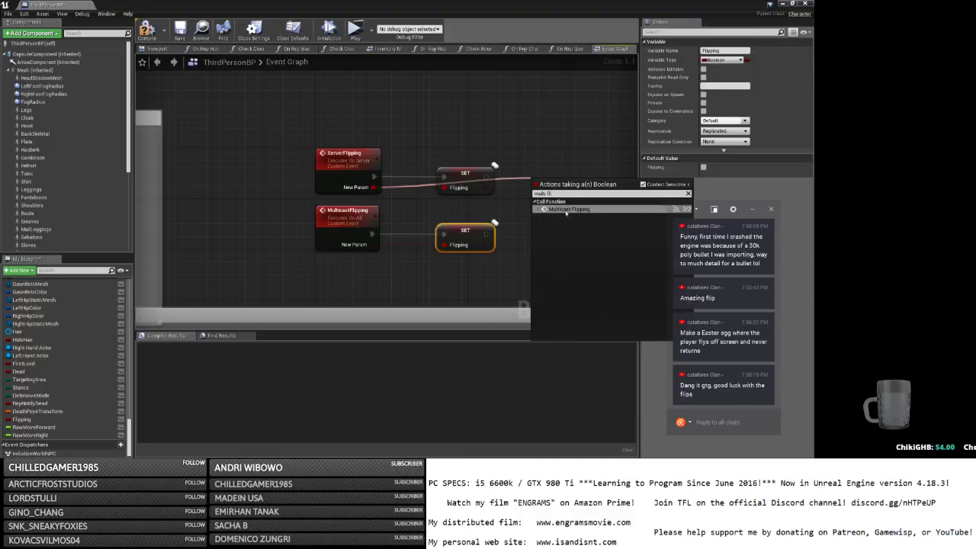
{"action": "left_click", "coordinate": [564, 209]}
{"action": "left_click_drag", "start_coordinate": [541, 214], "coordinate": [528, 150]}
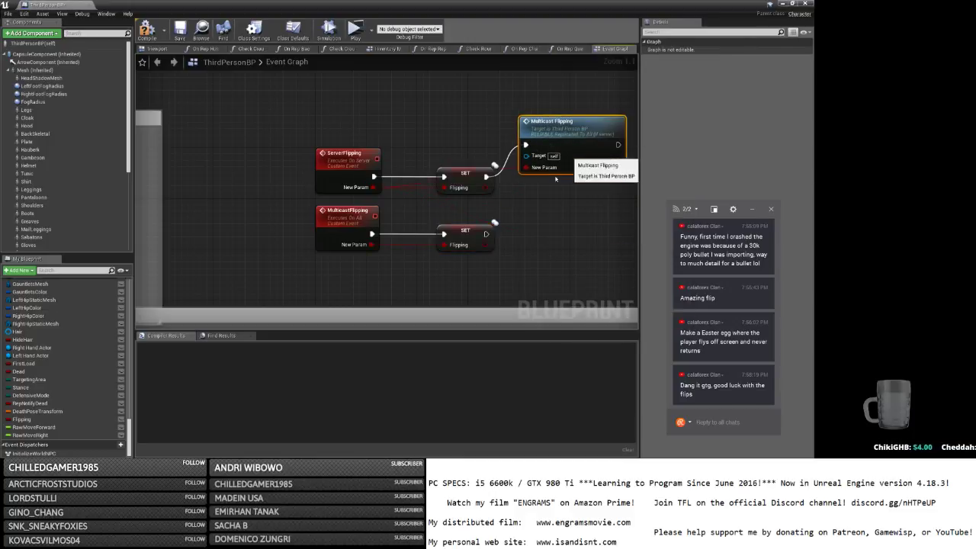
{"action": "left_click_drag", "start_coordinate": [480, 238], "coordinate": [545, 238]}
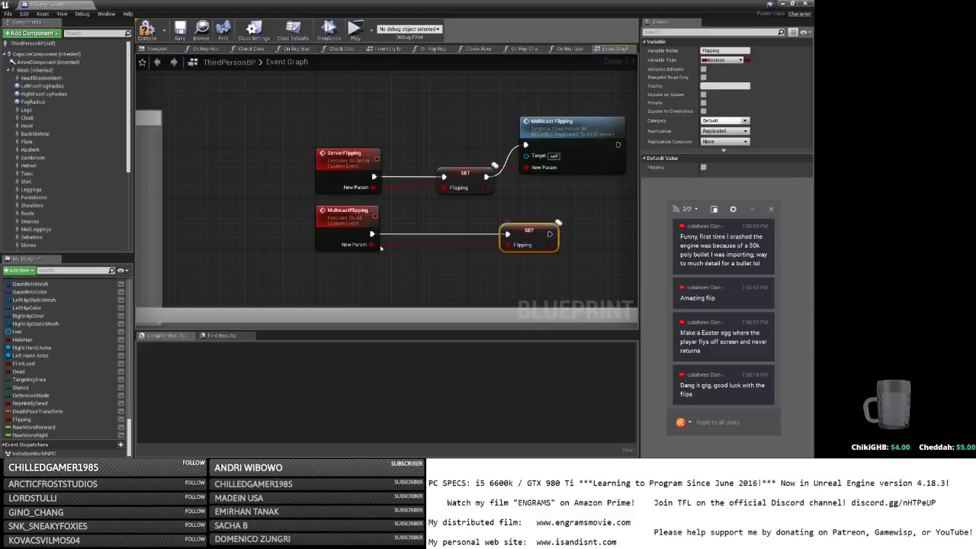
{"action": "right_click", "coordinate": [395, 258]}
{"action": "key", "text": "Escape"}
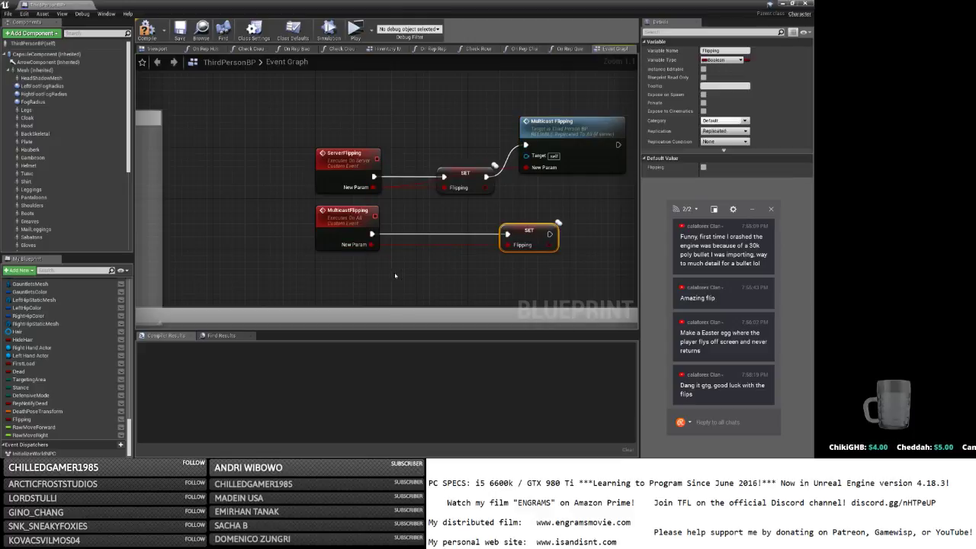
Add an Is Locally Controlled node and a Branch under MulticastFlipping.
{"action": "right_click", "coordinate": [394, 276]}
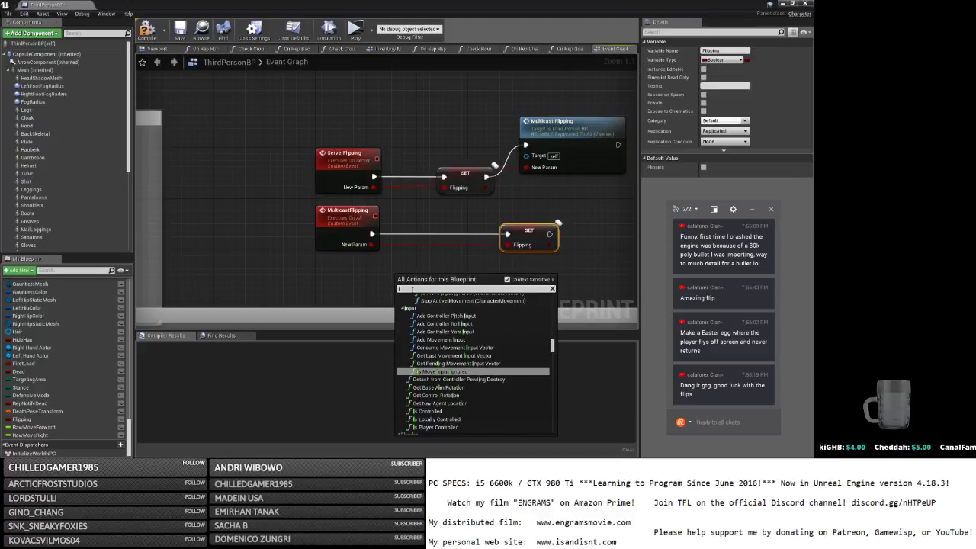
{"action": "type", "text": "sk"}
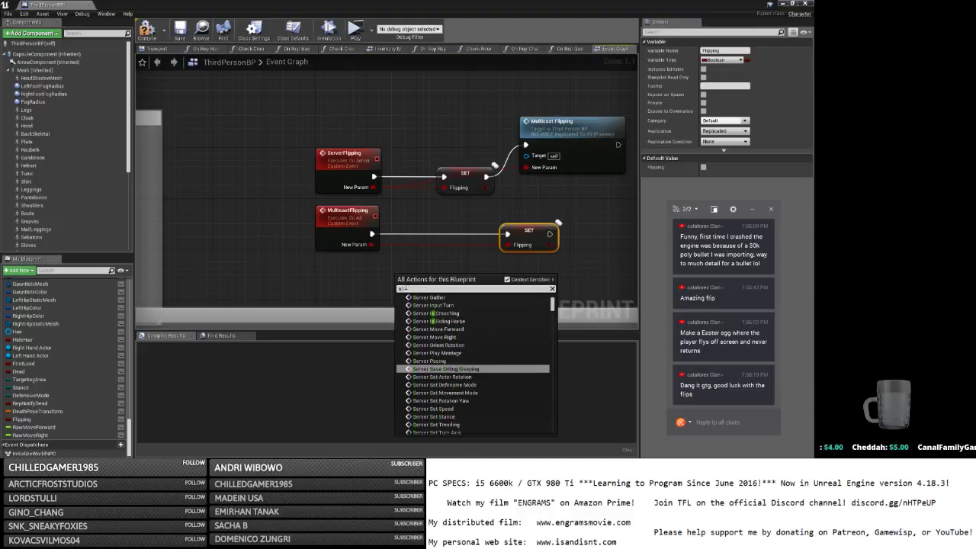
{"action": "type", "text": "ocal"}
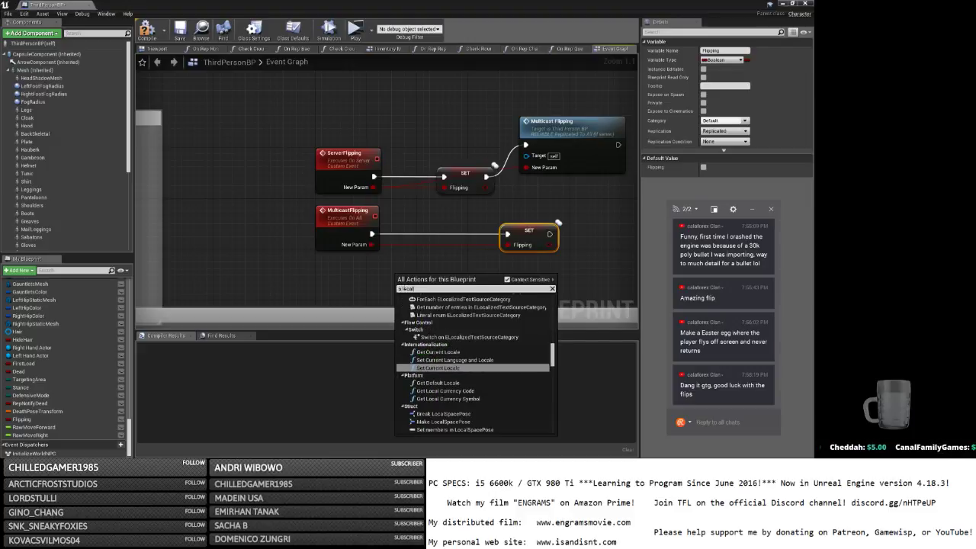
{"action": "type", "text": " contr"}
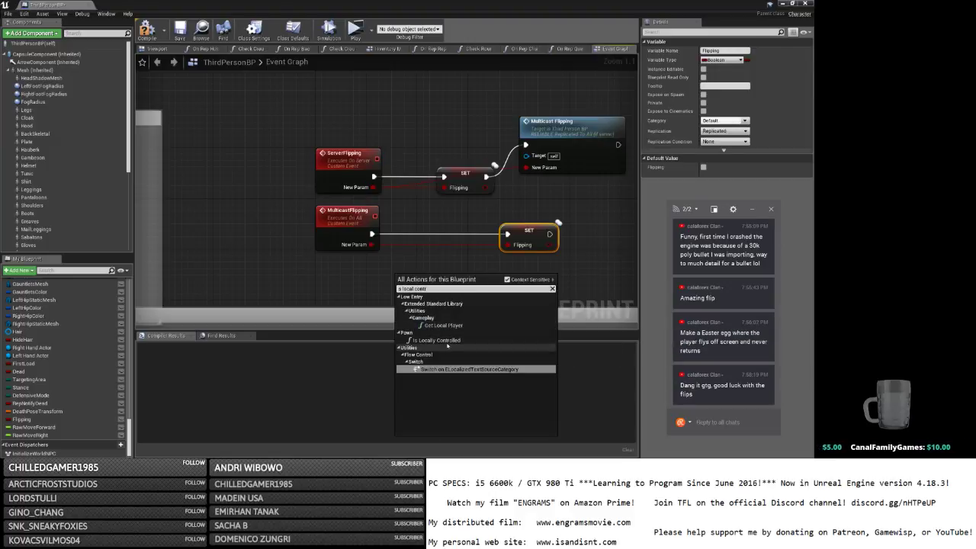
{"action": "left_click", "coordinate": [423, 339]}
{"action": "key", "text": "b"}
{"action": "left_click", "coordinate": [503, 266]}
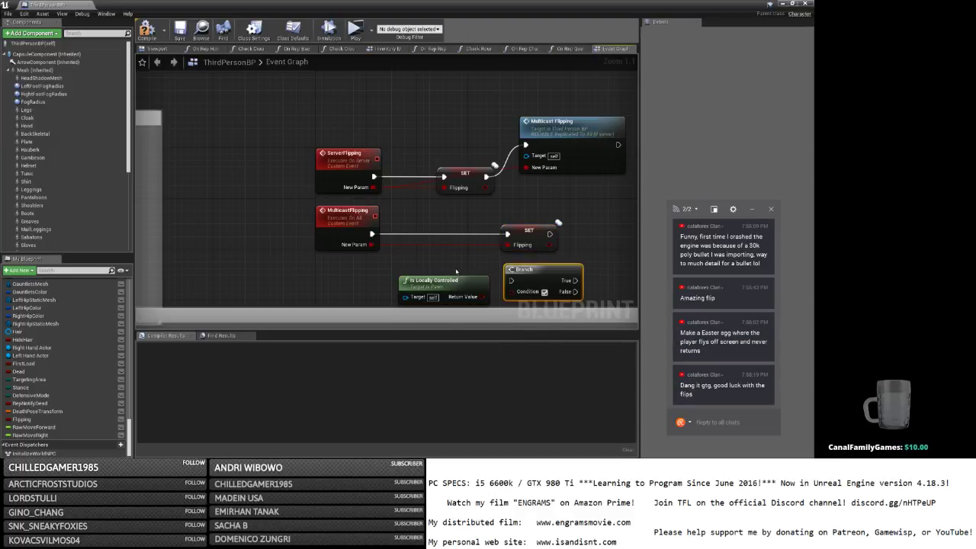
{"action": "mouse_move", "coordinate": [457, 269]}
{"action": "left_mouse_down"}
{"action": "mouse_move", "coordinate": [535, 290]}
{"action": "mouse_move", "coordinate": [468, 275]}
{"action": "left_mouse_up"}
{"action": "left_click_drag", "start_coordinate": [527, 233], "coordinate": [571, 227]}
Route MulticastFlipping through the Branch, with its False output setting Flipping.
{"action": "left_click_drag", "start_coordinate": [371, 234], "coordinate": [438, 266]}
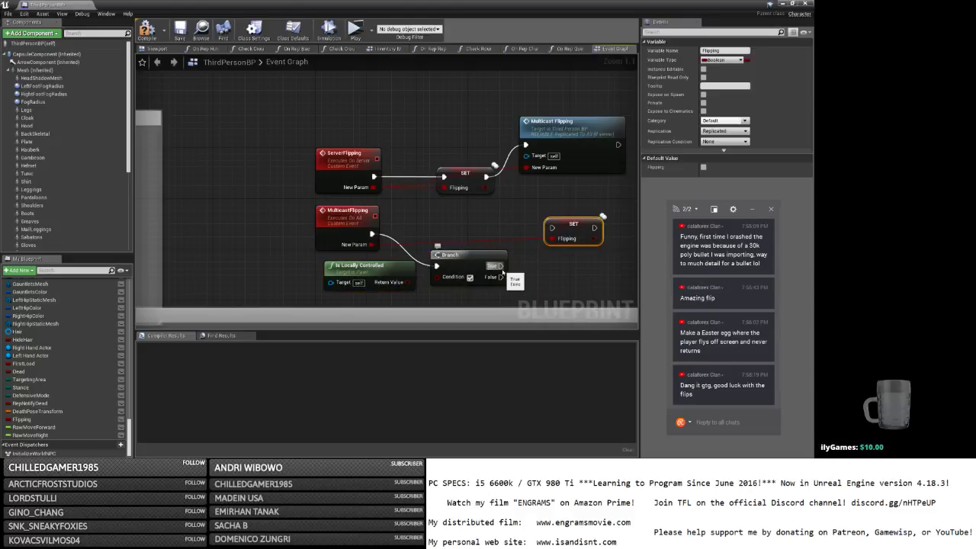
{"action": "left_click_drag", "start_coordinate": [501, 277], "coordinate": [552, 227]}
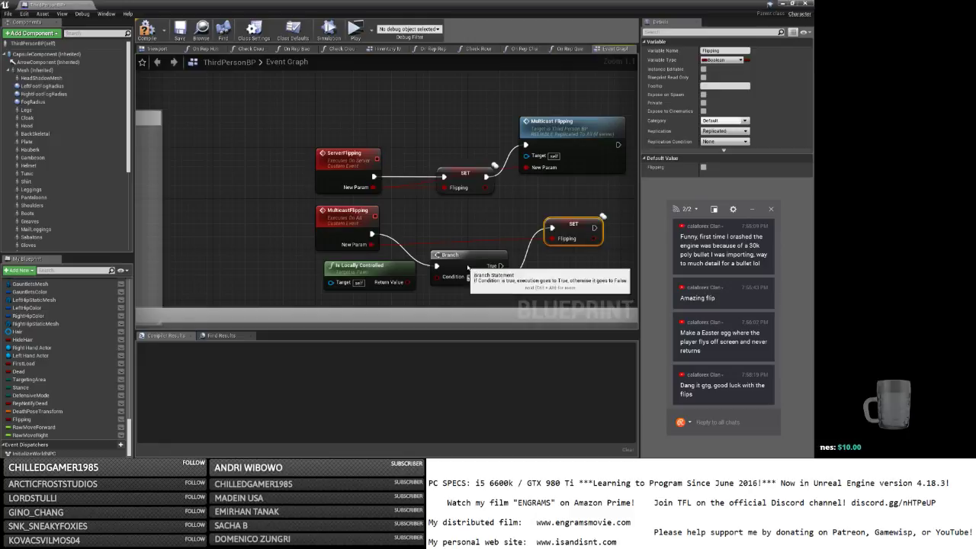
{"action": "left_click_drag", "start_coordinate": [466, 276], "coordinate": [466, 250]}
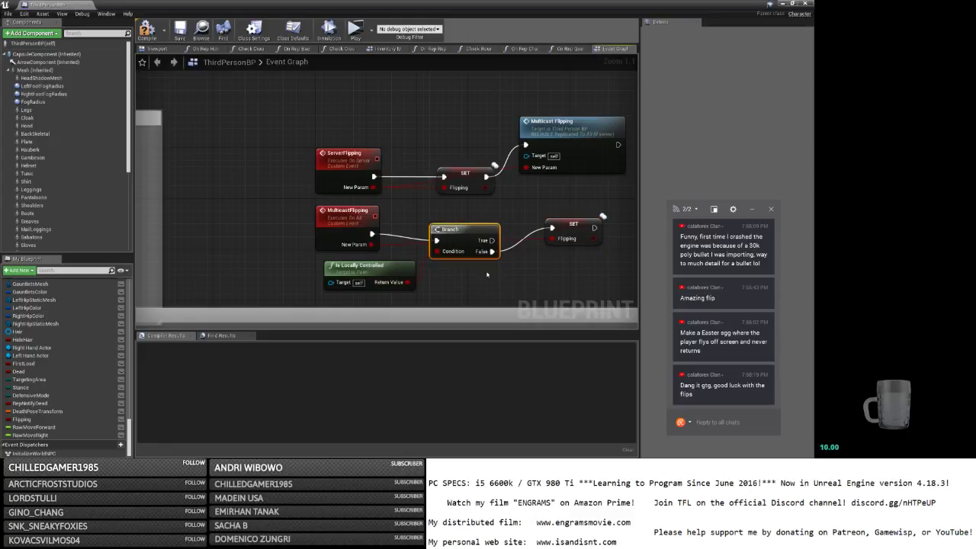
{"action": "right_click_drag", "start_coordinate": [550, 148], "coordinate": [475, 147]}
{"action": "left_click_drag", "start_coordinate": [496, 144], "coordinate": [496, 162]}
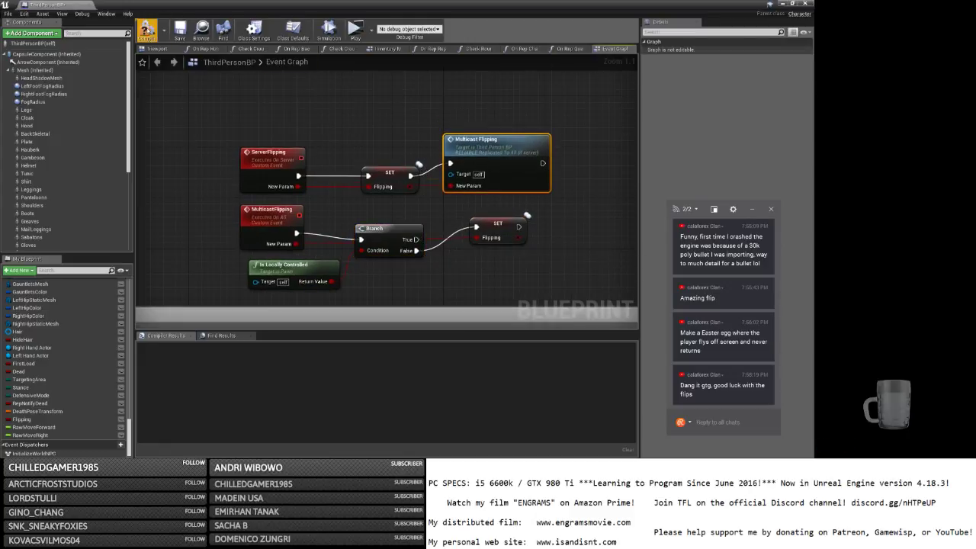
Add a Server Flipping call after SET Flipping in the jump section.
{"action": "scroll", "coordinate": [401, 166], "scroll_direction": "down", "scroll_amount": 2}
{"action": "right_click_drag", "start_coordinate": [319, 164], "coordinate": [678, 436]}
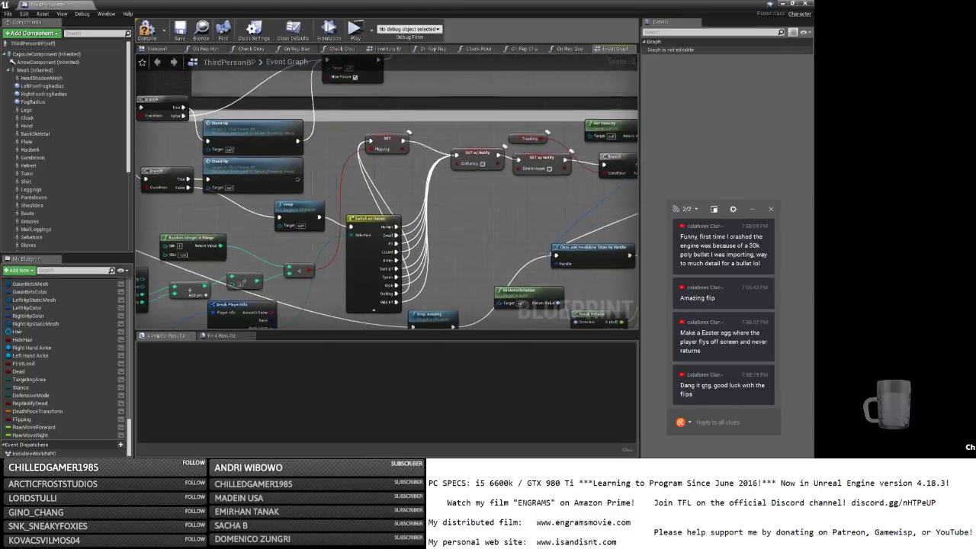
{"action": "left_click_drag", "start_coordinate": [389, 145], "coordinate": [398, 171]}
{"action": "type", "text": "serv fli"}
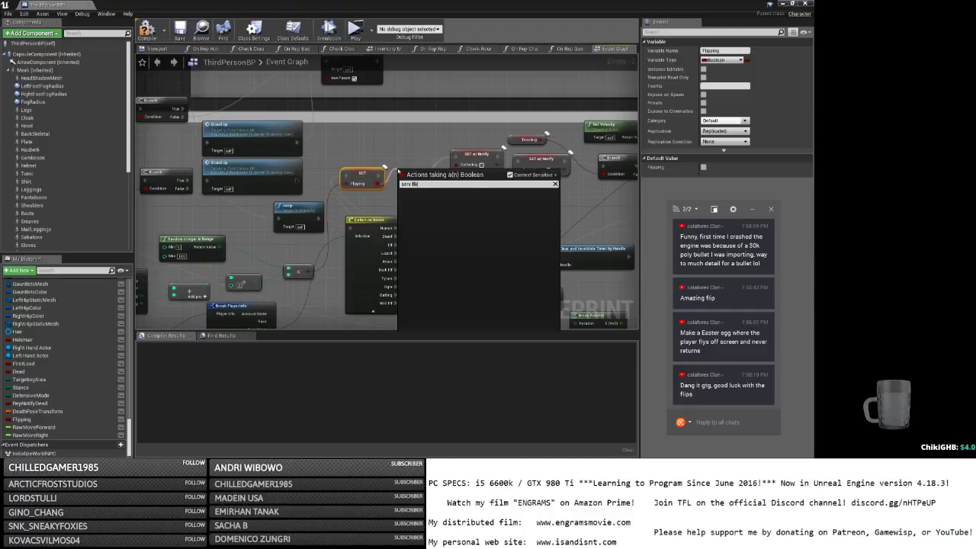
{"action": "key", "text": "BackSpace"}
{"action": "left_click", "coordinate": [417, 199]}
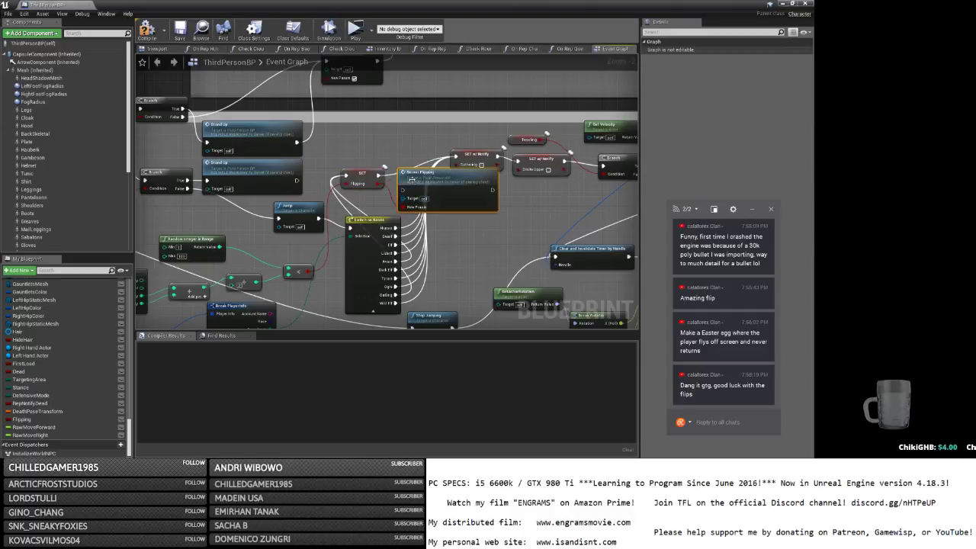
{"action": "left_click_drag", "start_coordinate": [416, 175], "coordinate": [381, 137]}
Widen the comment, make room in the chain, and wire SET Flipping into Server Flipping.
{"action": "right_click_drag", "start_coordinate": [465, 194], "coordinate": [362, 196]}
{"action": "scroll", "coordinate": [362, 196], "scroll_direction": "down", "scroll_amount": 3}
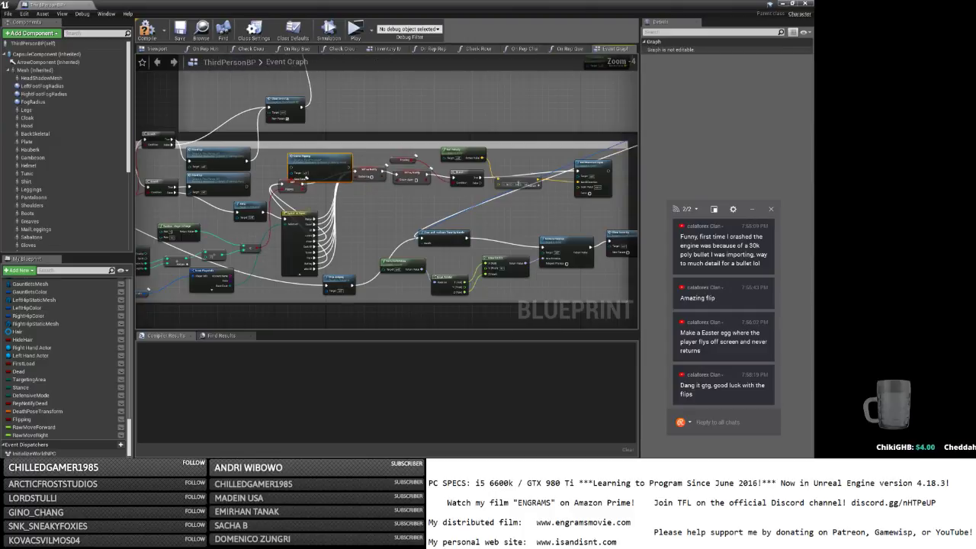
{"action": "left_click_drag", "start_coordinate": [556, 181], "coordinate": [702, 183]}
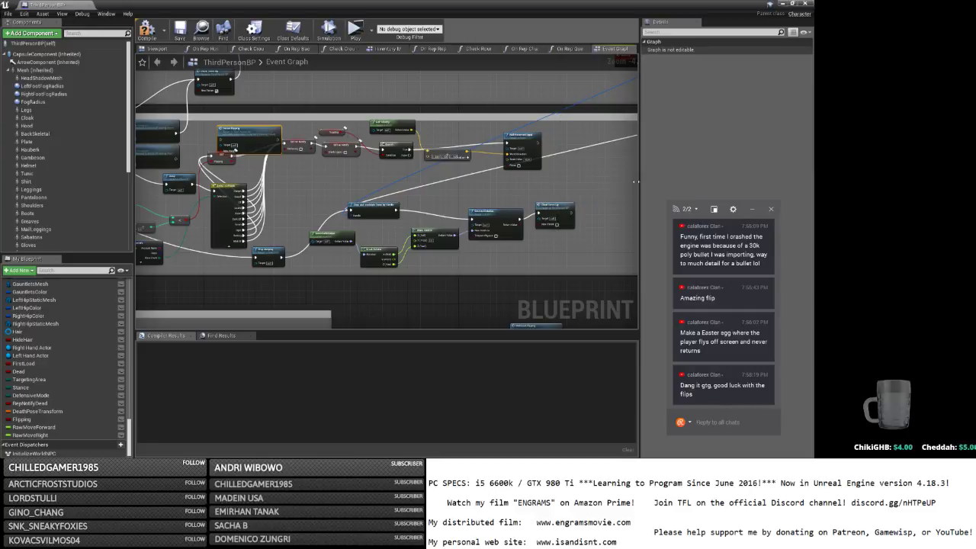
{"action": "right_click_drag", "start_coordinate": [586, 192], "coordinate": [606, 200]}
{"action": "left_click_drag", "start_coordinate": [332, 274], "coordinate": [602, 125]}
{"action": "left_click_drag", "start_coordinate": [412, 138], "coordinate": [493, 140]}
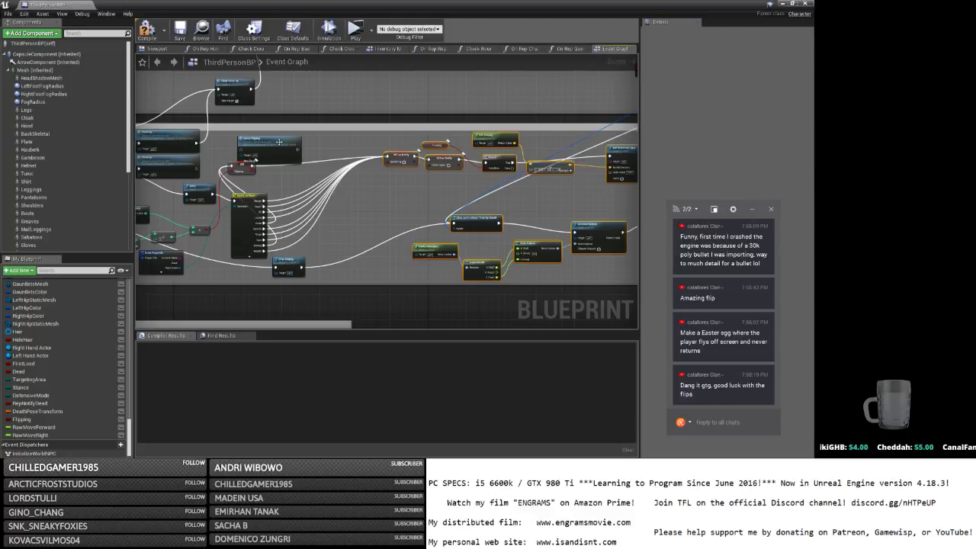
{"action": "left_click_drag", "start_coordinate": [279, 141], "coordinate": [333, 147]}
{"action": "left_click_drag", "start_coordinate": [252, 165], "coordinate": [387, 161]}
Save the compiled ThirdPersonBP blueprint with Ctrl+S.
{"action": "right_click_drag", "start_coordinate": [253, 167], "coordinate": [364, 157]}
{"action": "left_click", "coordinate": [364, 156]}
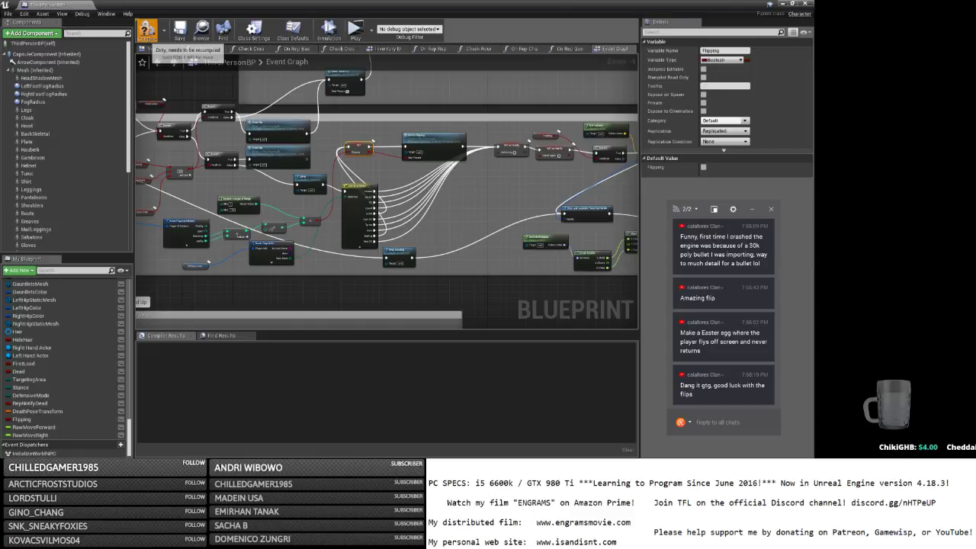
{"action": "key", "text": "ctrl+s"}
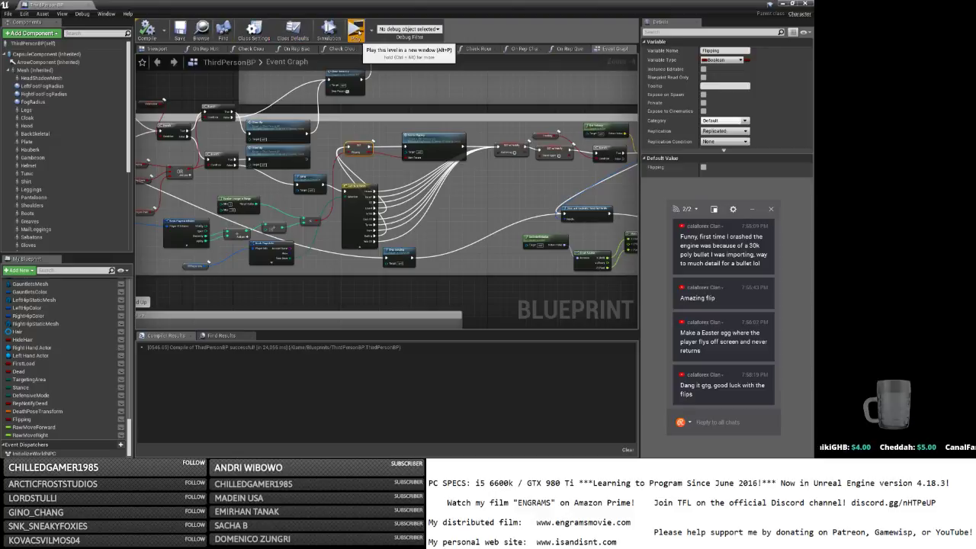
Launch the standalone previews, arrange the windows, and host a game in the top-left one.
{"action": "left_click", "coordinate": [355, 30]}
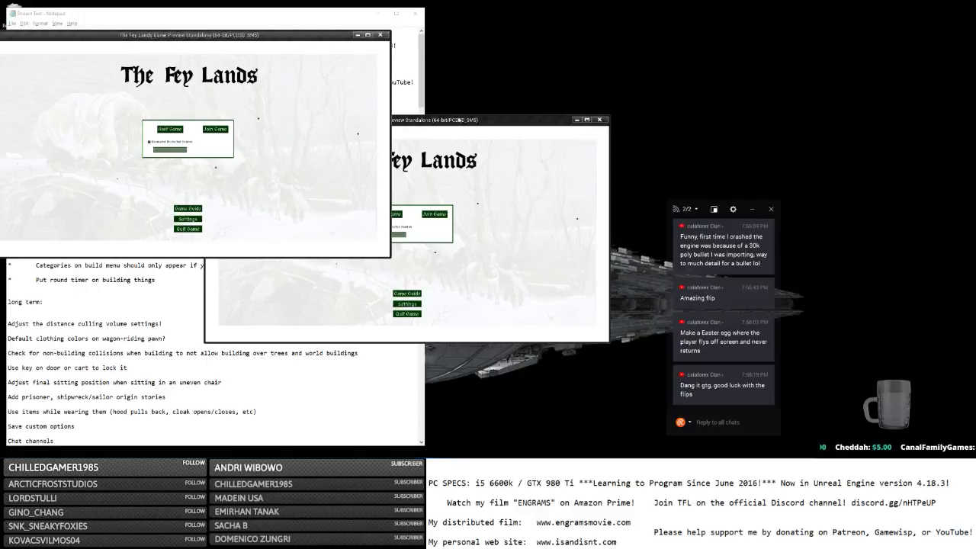
{"action": "left_click", "coordinate": [317, 296]}
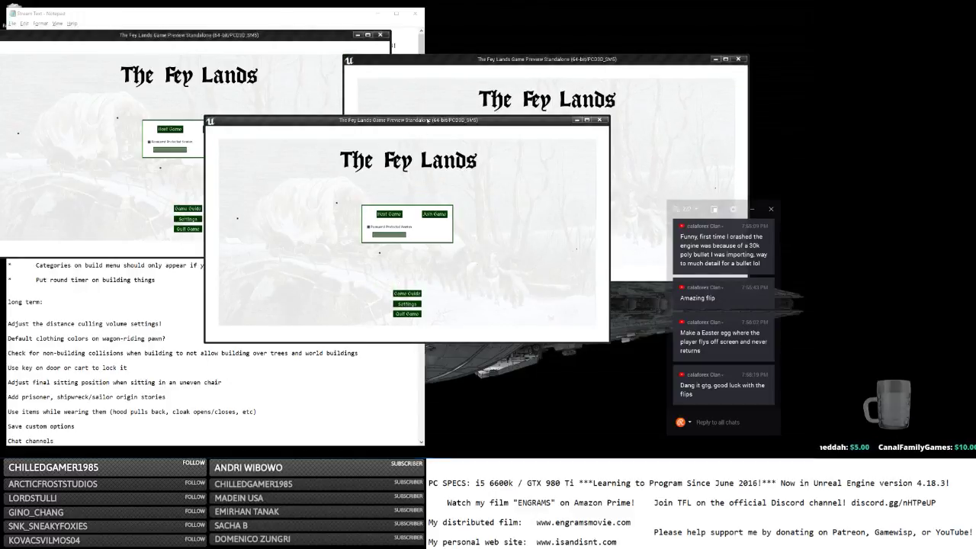
{"action": "left_click_drag", "start_coordinate": [427, 119], "coordinate": [463, 212]}
{"action": "left_click", "coordinate": [172, 135]}
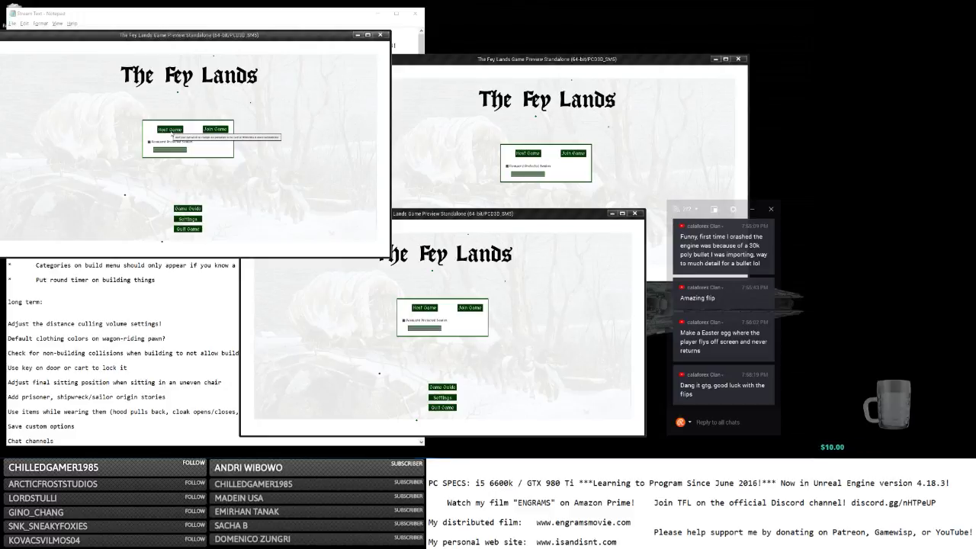
{"action": "left_click", "coordinate": [170, 130]}
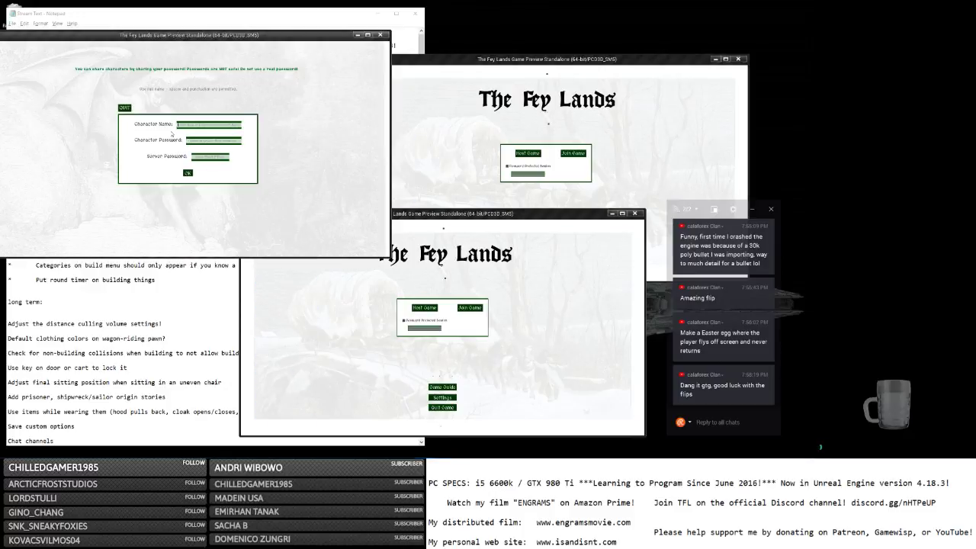
Open the server lists in the other clients and log one character into the game.
{"action": "left_click", "coordinate": [573, 153]}
{"action": "left_click", "coordinate": [510, 308]}
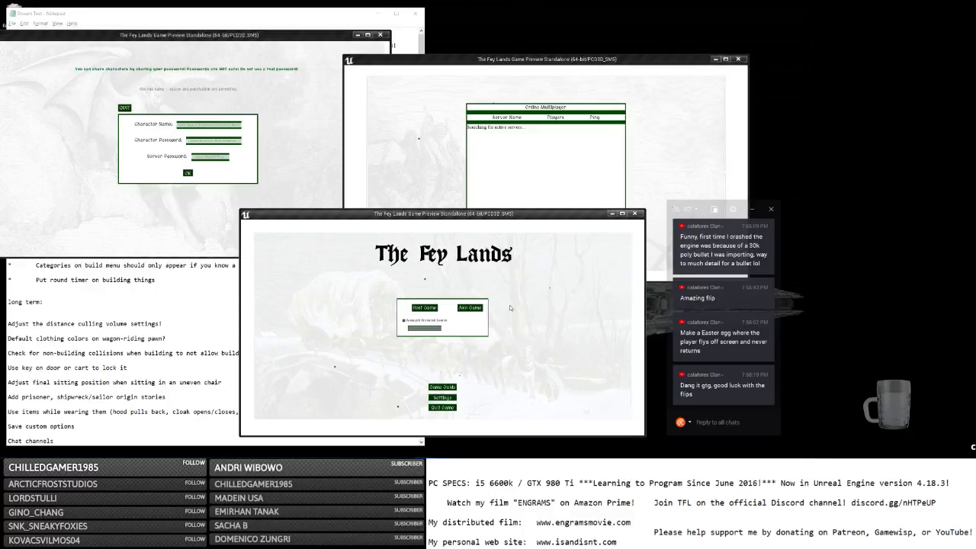
{"action": "left_click", "coordinate": [473, 308]}
{"action": "left_click", "coordinate": [220, 125]}
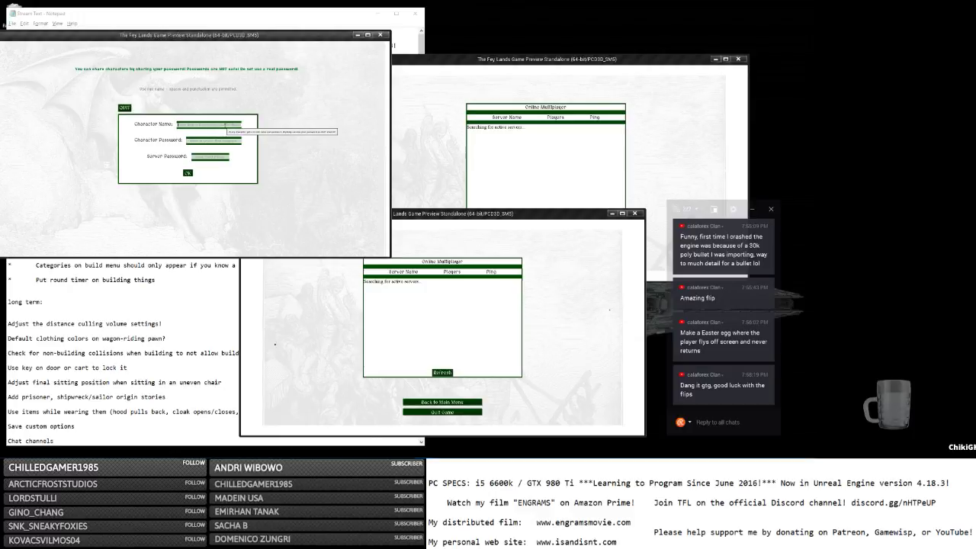
{"action": "type", "text": "s"}
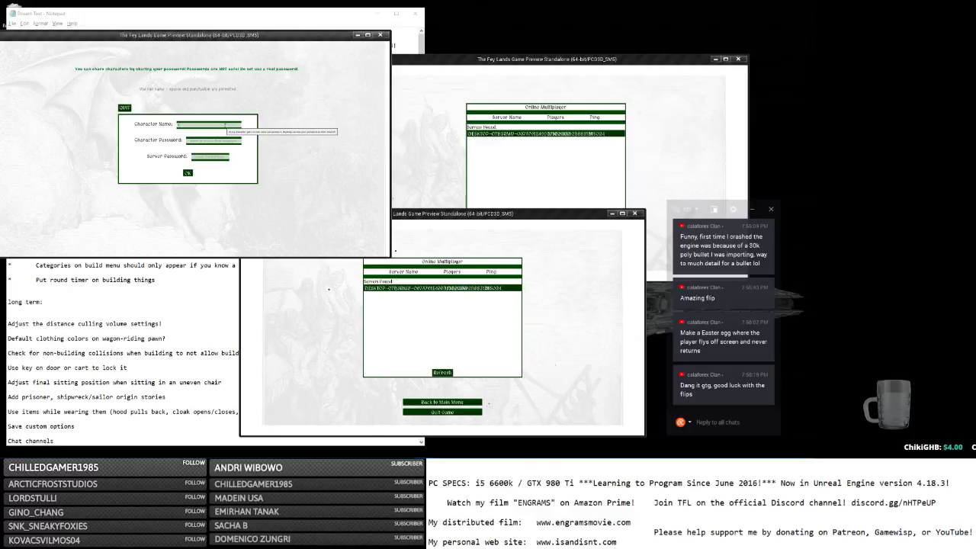
{"action": "key", "text": "Tab"}
{"action": "type", "text": "s"}
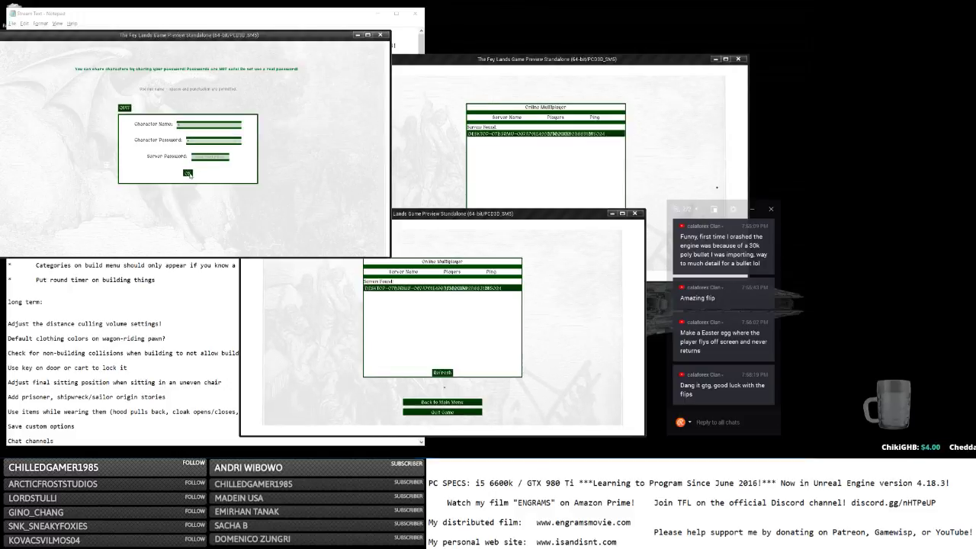
{"action": "left_click", "coordinate": [190, 175]}
{"action": "left_click", "coordinate": [516, 134]}
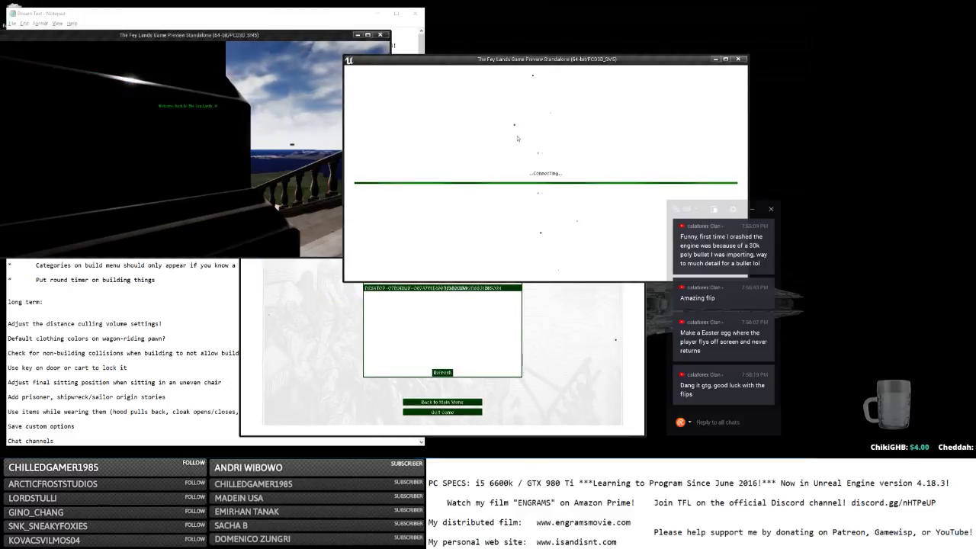
Join the found server from the lower client and log in the upper client's character.
{"action": "left_click", "coordinate": [424, 288]}
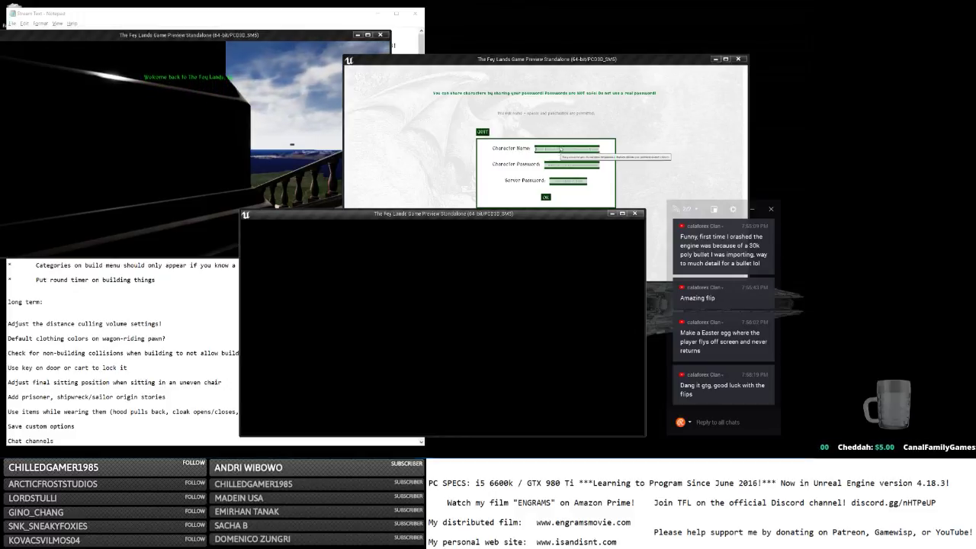
{"action": "left_click", "coordinate": [560, 150]}
{"action": "type", "text": "a"}
{"action": "left_click", "coordinate": [554, 163]}
{"action": "type", "text": "a"}
{"action": "left_click", "coordinate": [545, 197]}
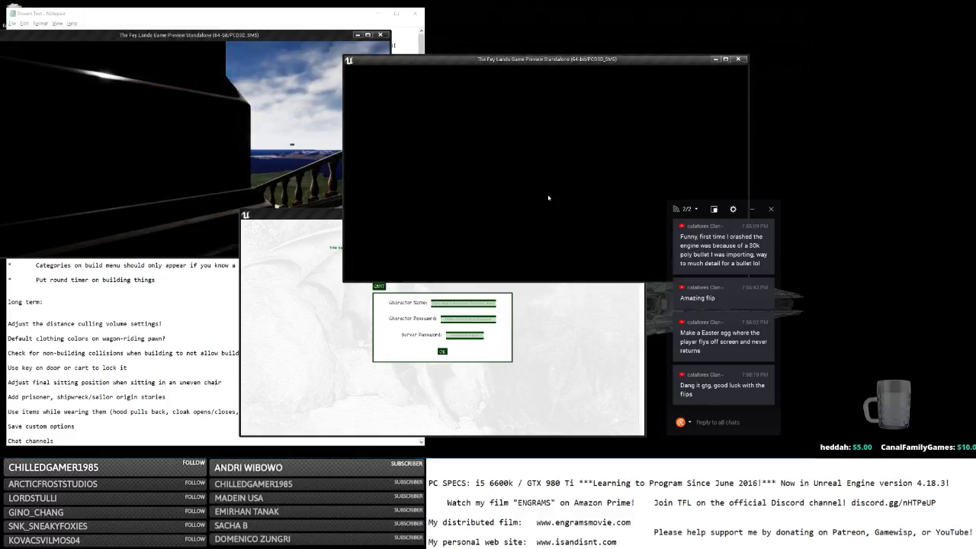
{"action": "left_click", "coordinate": [479, 320]}
Submit the lower client's character login.
{"action": "type", "text": "d"}
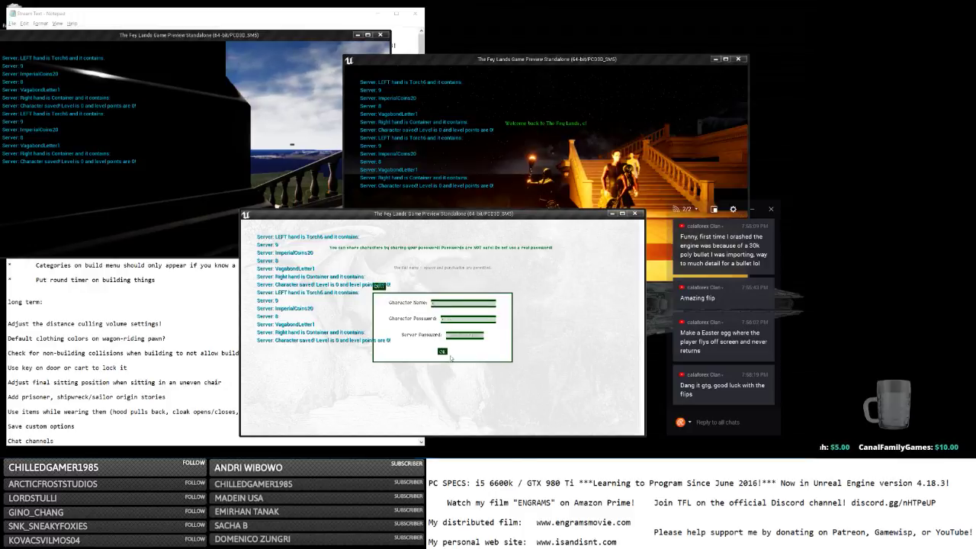
{"action": "left_click", "coordinate": [443, 352]}
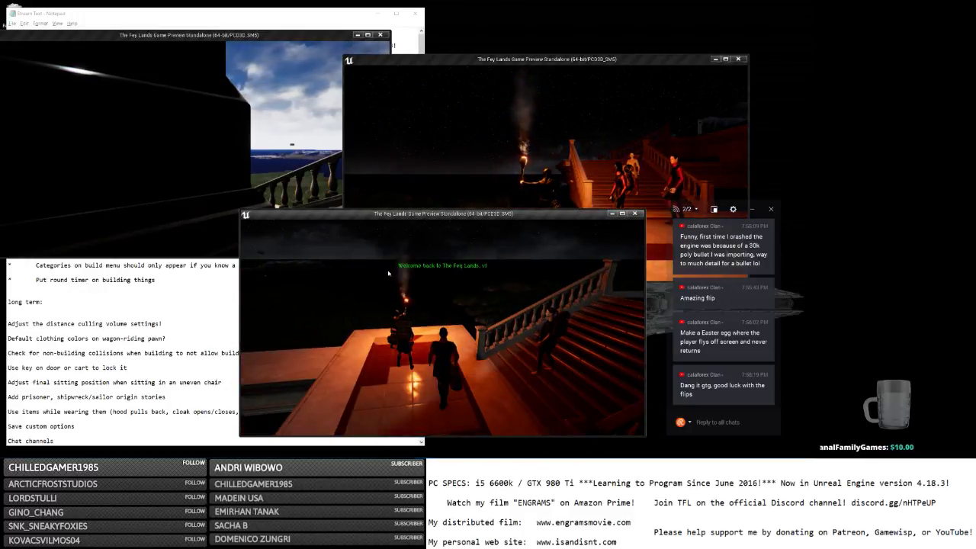
{"action": "key", "text": "alt+Tab"}
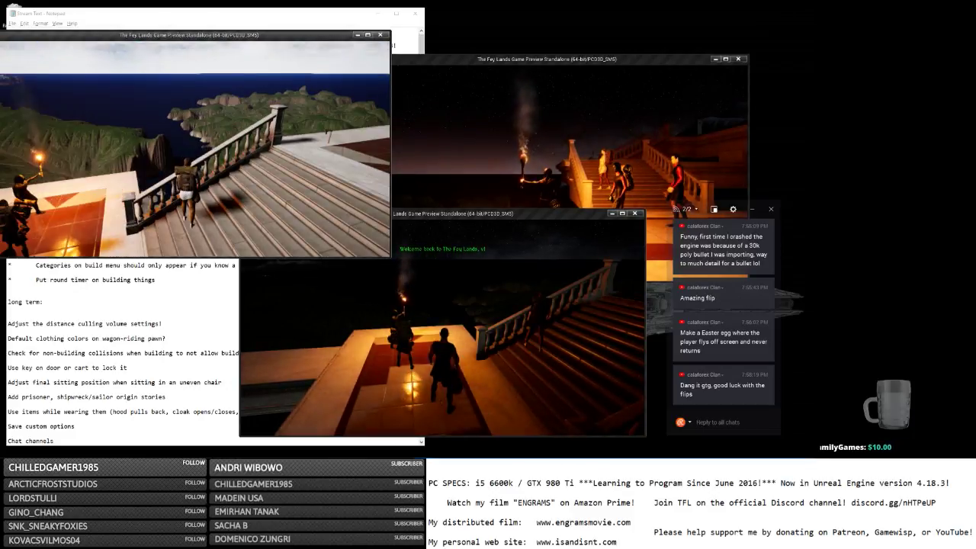
Make the right client's character jump and flip repeatedly while the others watch.
{"action": "left_click", "coordinate": [535, 149]}
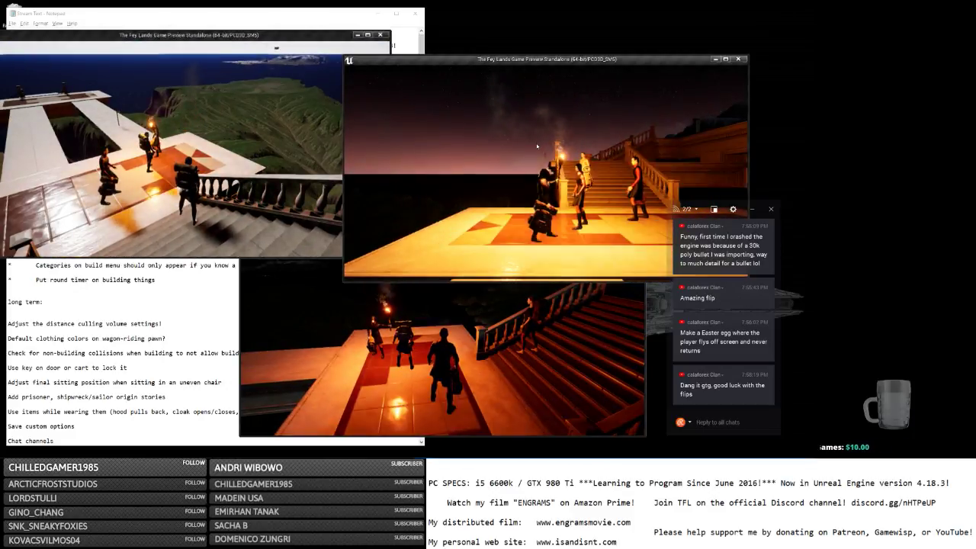
{"action": "key", "text": "space"}
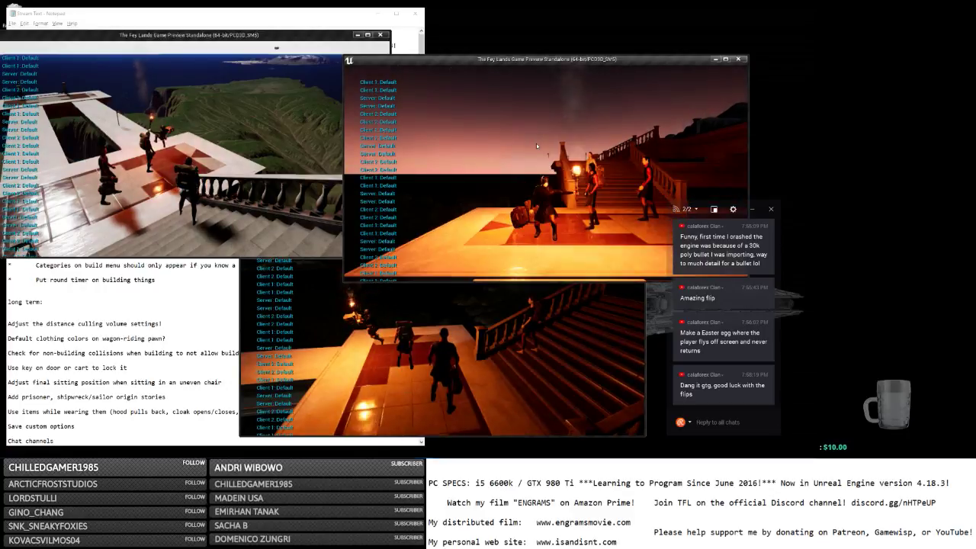
{"action": "key", "text": "space"}
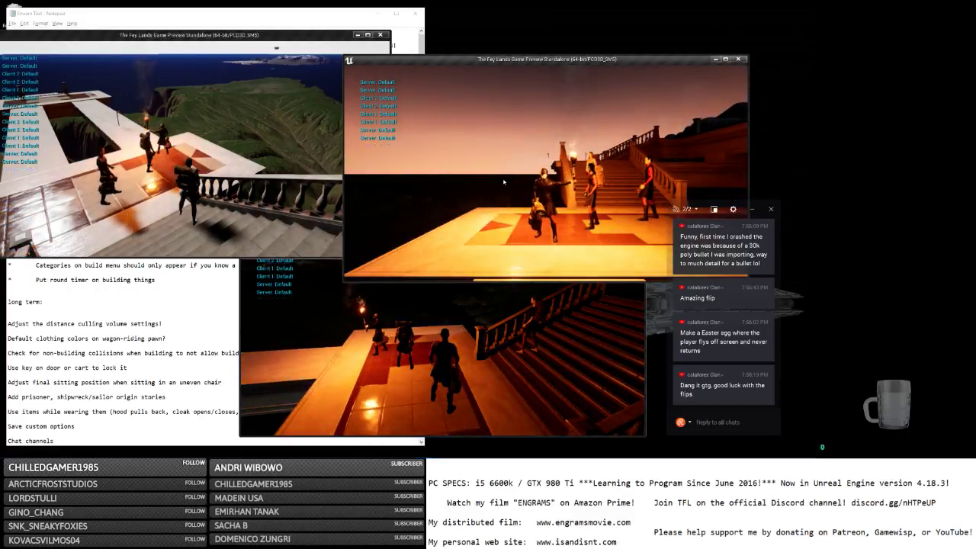
{"action": "key", "text": "space"}
{"action": "key", "text": "space"}
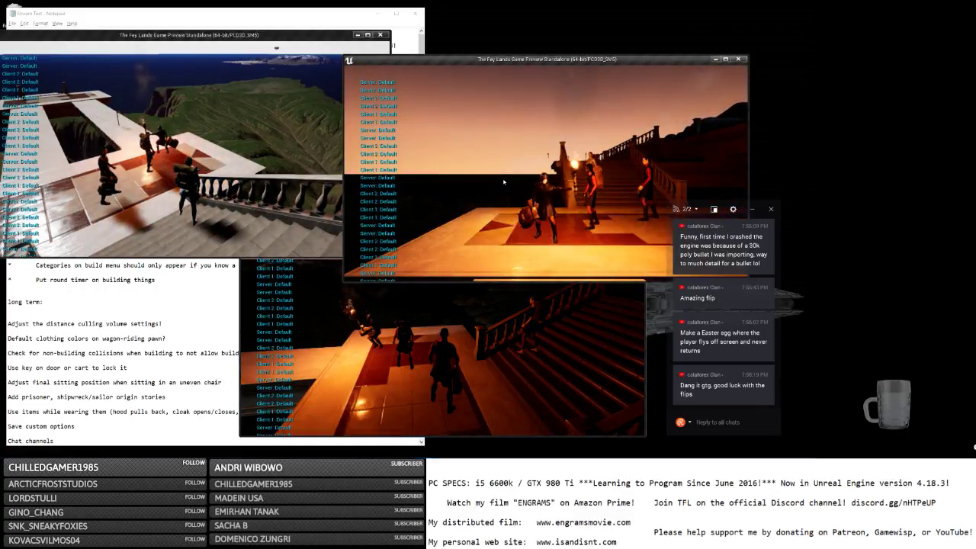
{"action": "key", "text": "space"}
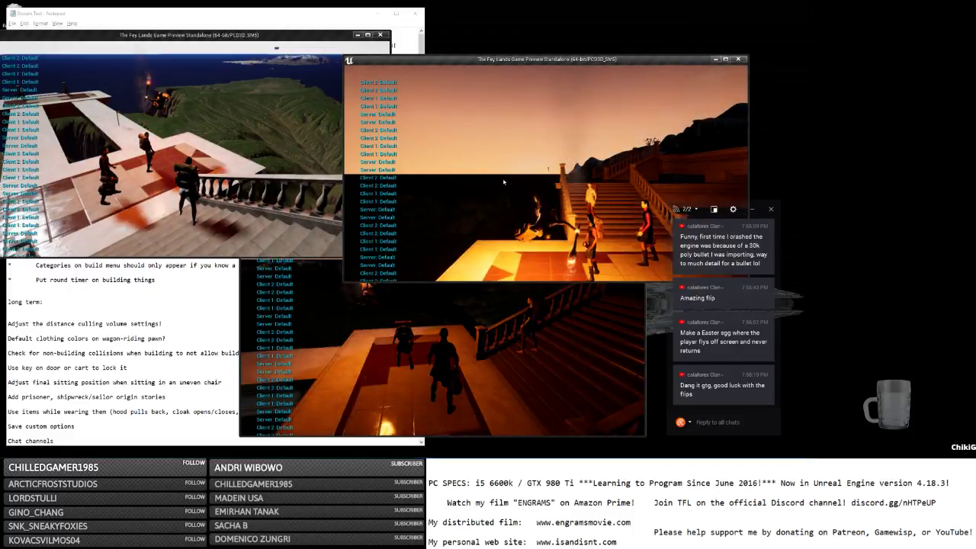
{"action": "key", "text": "space"}
{"action": "key", "text": "space"}
{"action": "key", "text": "space"}
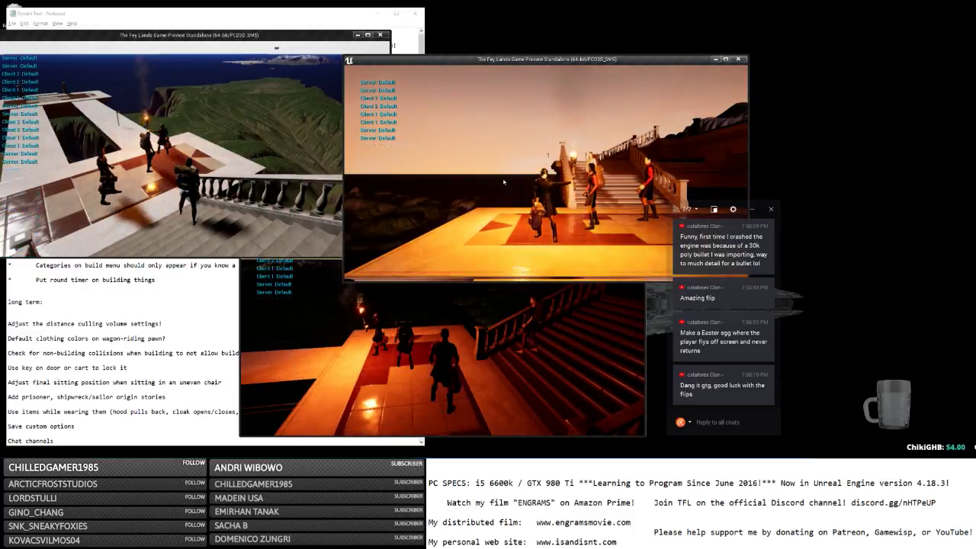
{"action": "key", "text": "space"}
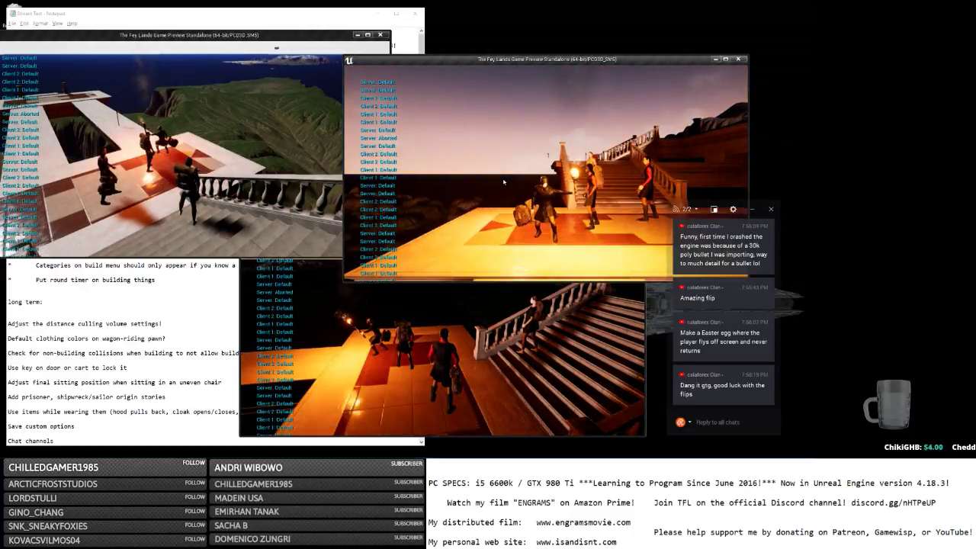
{"action": "key", "text": "space"}
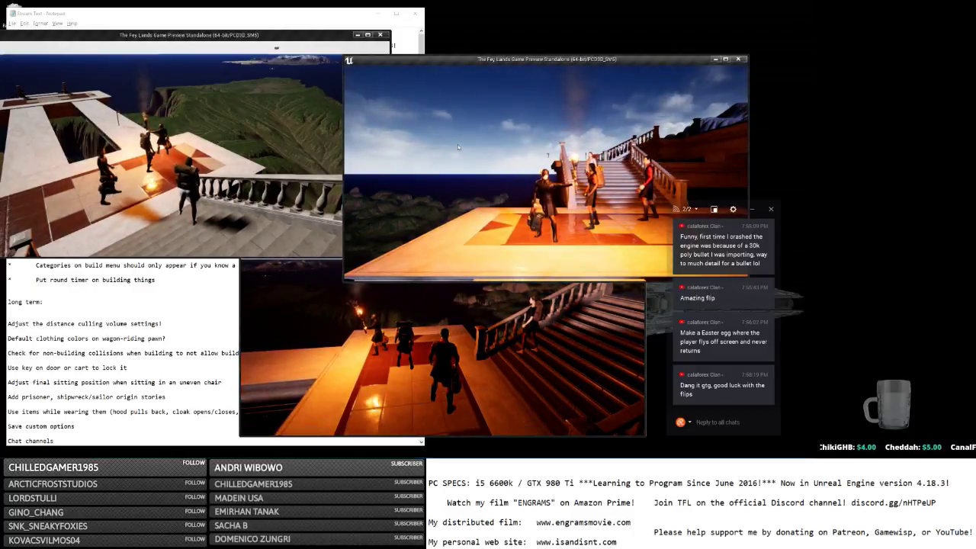
Save and quit the host game back to the main menu.
{"action": "left_click", "coordinate": [195, 105]}
{"action": "key", "text": "Escape"}
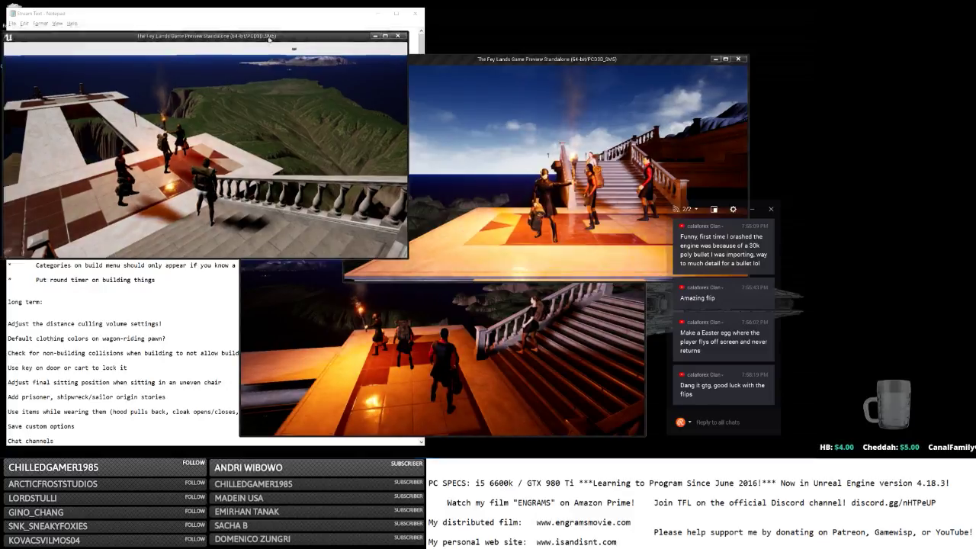
{"action": "left_click_drag", "start_coordinate": [191, 34], "coordinate": [273, 37]}
{"action": "left_click", "coordinate": [116, 50]}
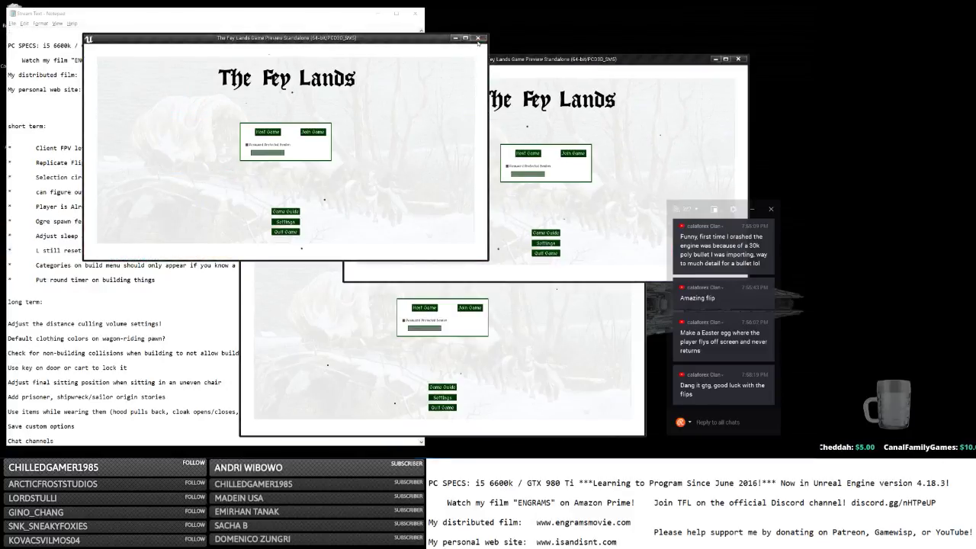
Close the game previews and delete the 'Replicate Flipping' to-do line.
{"action": "left_click", "coordinate": [477, 37]}
{"action": "key", "text": "shift+Home"}
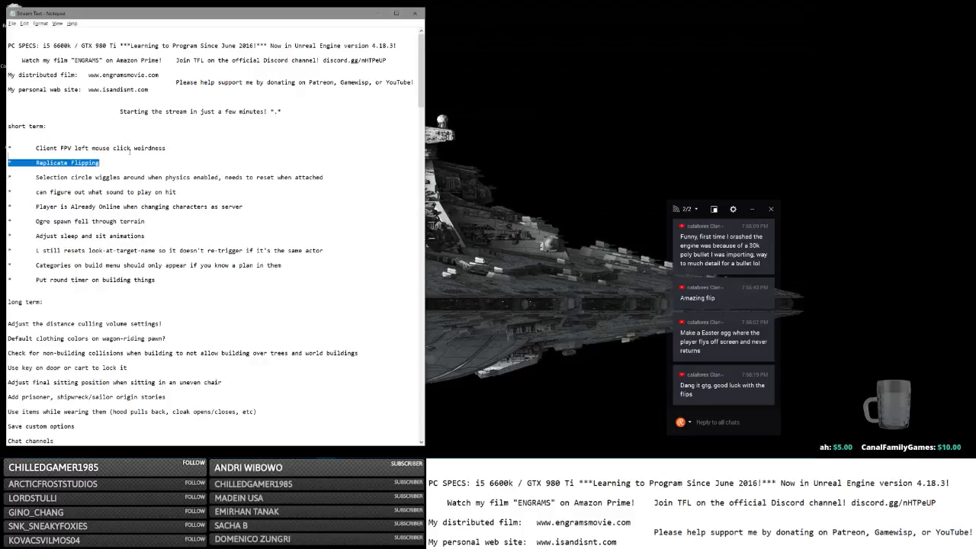
{"action": "key", "text": "BackSpace"}
{"action": "key", "text": "BackSpace"}
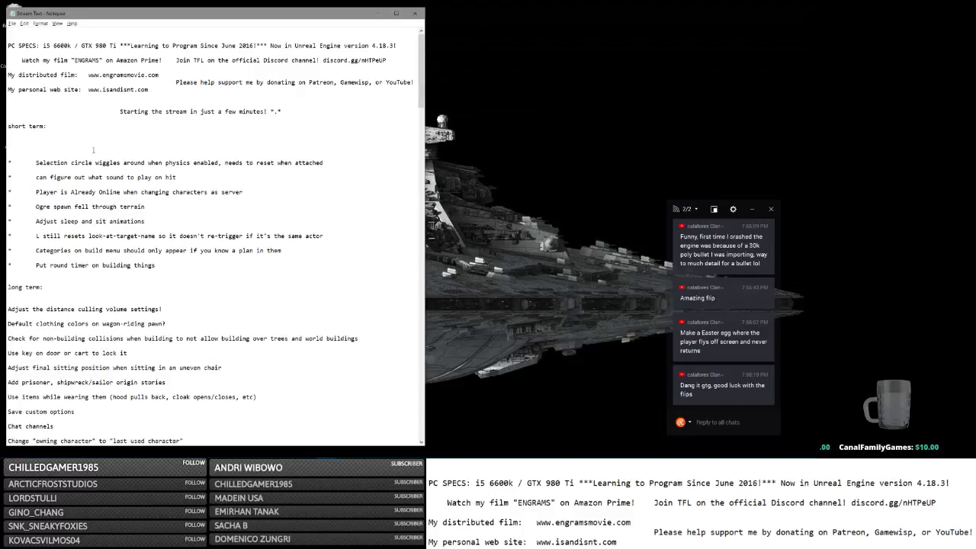
Review the remaining to-do lines, then return to the Unreal editor.
{"action": "left_click_drag", "start_coordinate": [167, 148], "coordinate": [14, 145]}
{"action": "left_click", "coordinate": [159, 146]}
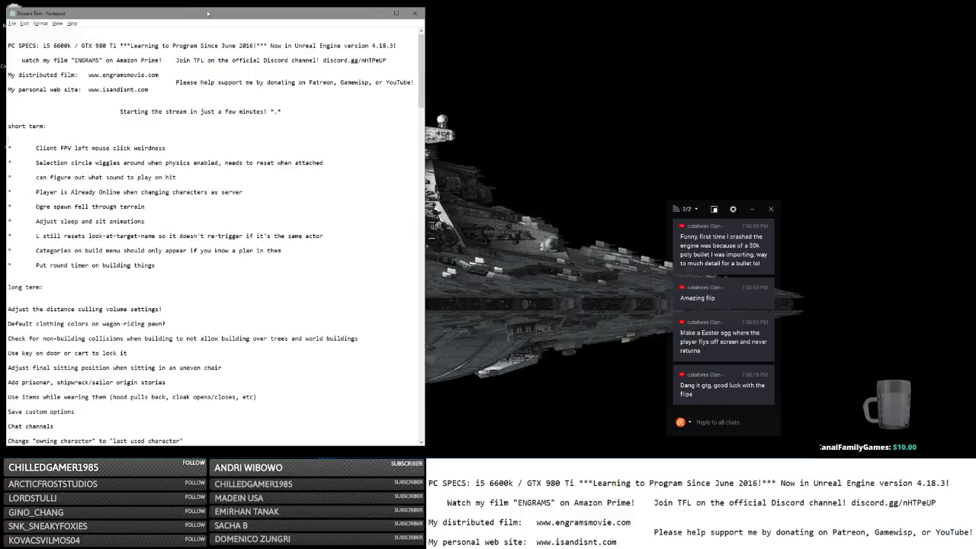
{"action": "left_click_drag", "start_coordinate": [207, 13], "coordinate": [231, 10]}
{"action": "left_click_drag", "start_coordinate": [349, 161], "coordinate": [23, 160]}
{"action": "left_click", "coordinate": [173, 173]}
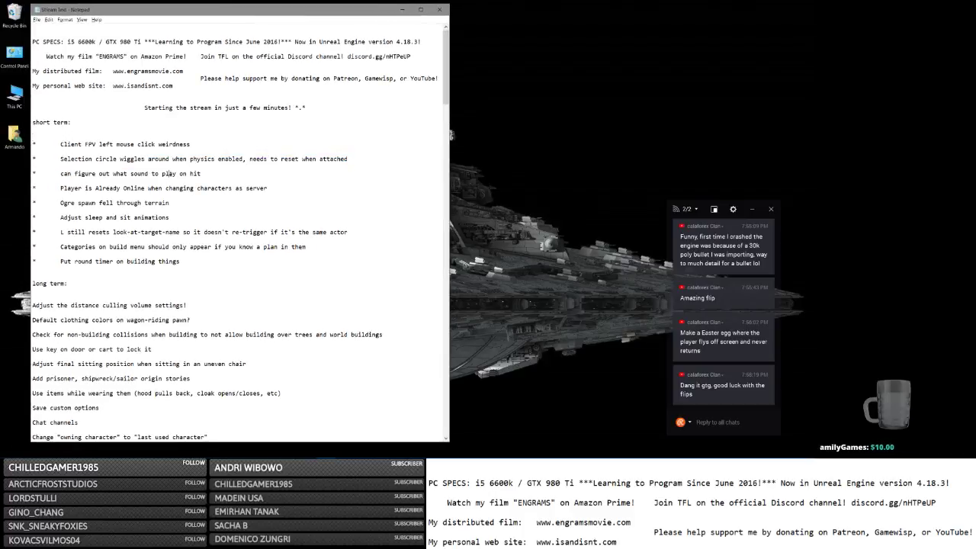
{"action": "left_click_drag", "start_coordinate": [220, 174], "coordinate": [23, 174]}
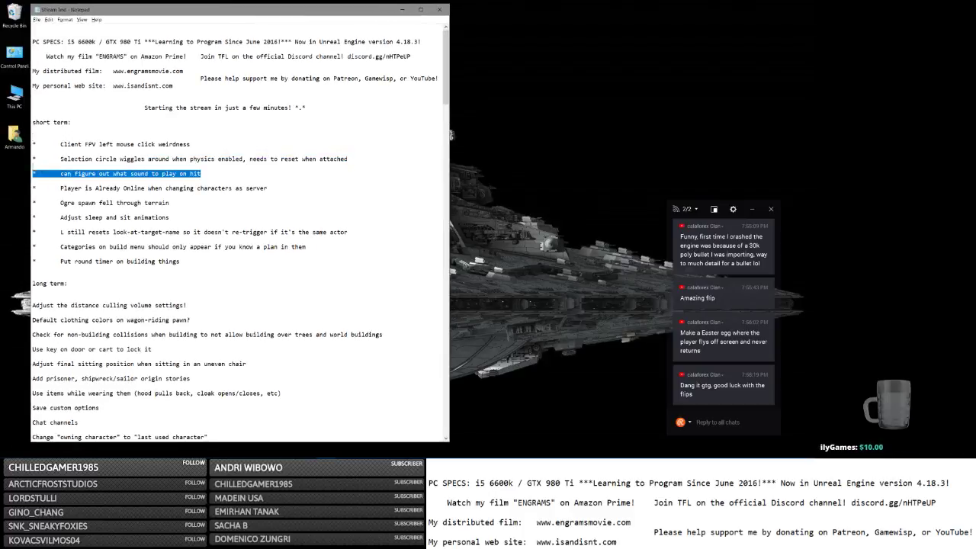
{"action": "left_click", "coordinate": [256, 192]}
{"action": "left_click_drag", "start_coordinate": [268, 188], "coordinate": [35, 188]}
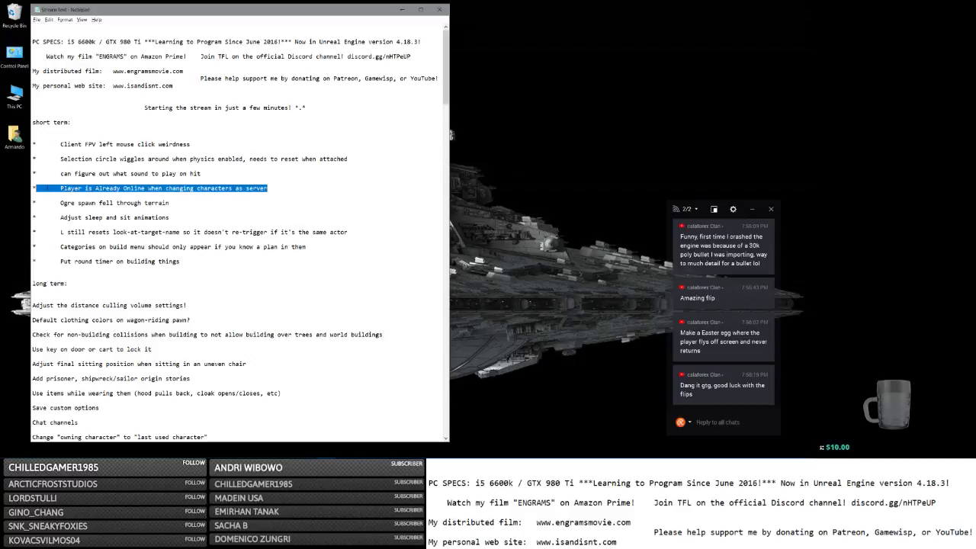
{"action": "left_click", "coordinate": [268, 188]}
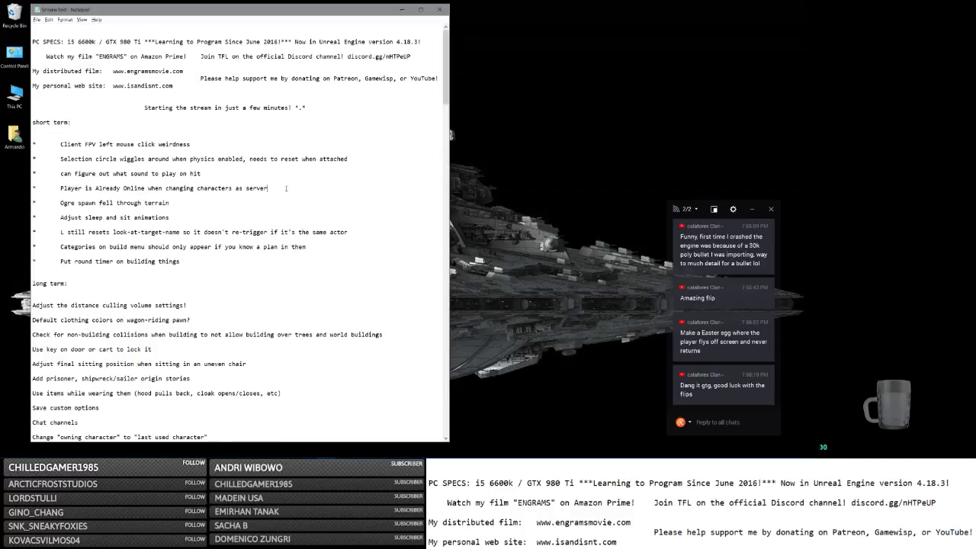
{"action": "key", "text": "shift+Home"}
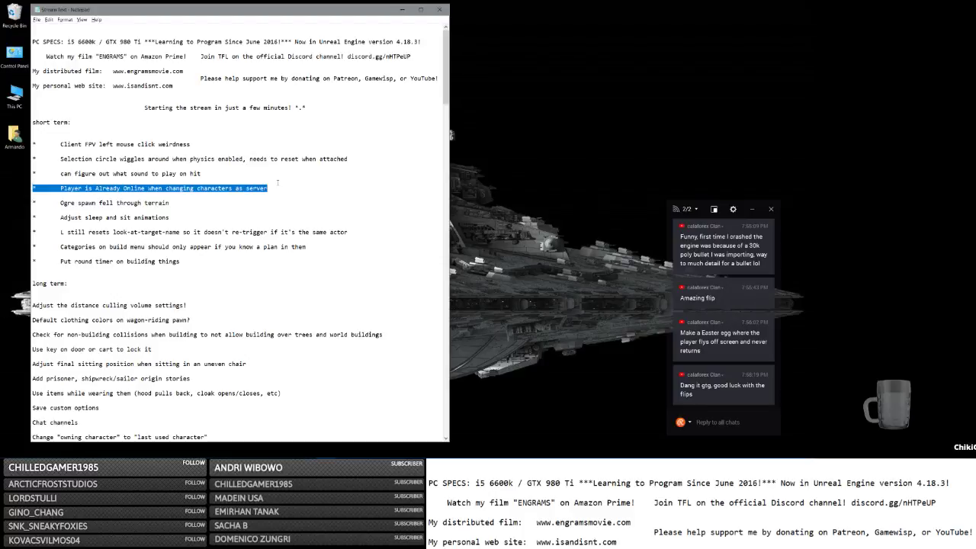
{"action": "left_click", "coordinate": [224, 187]}
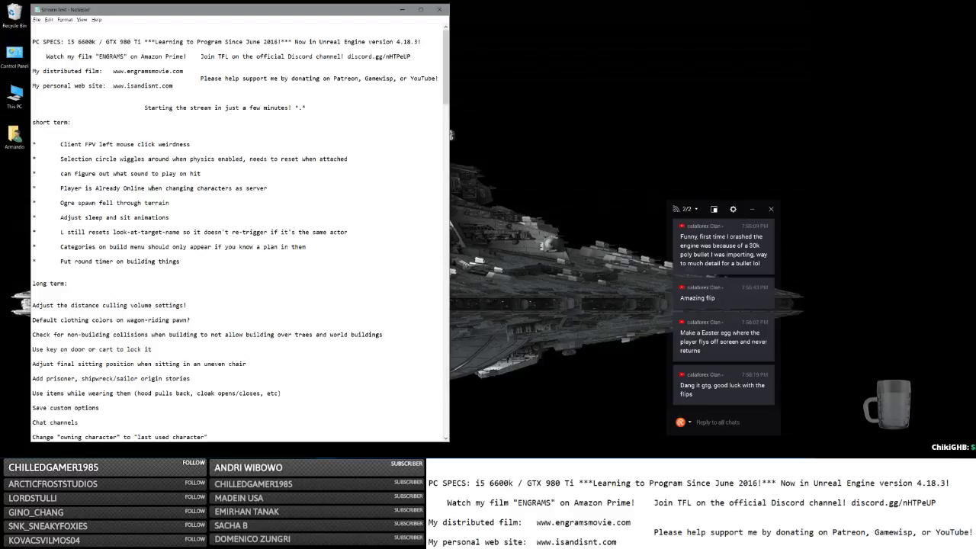
{"action": "key", "text": "alt+Tab"}
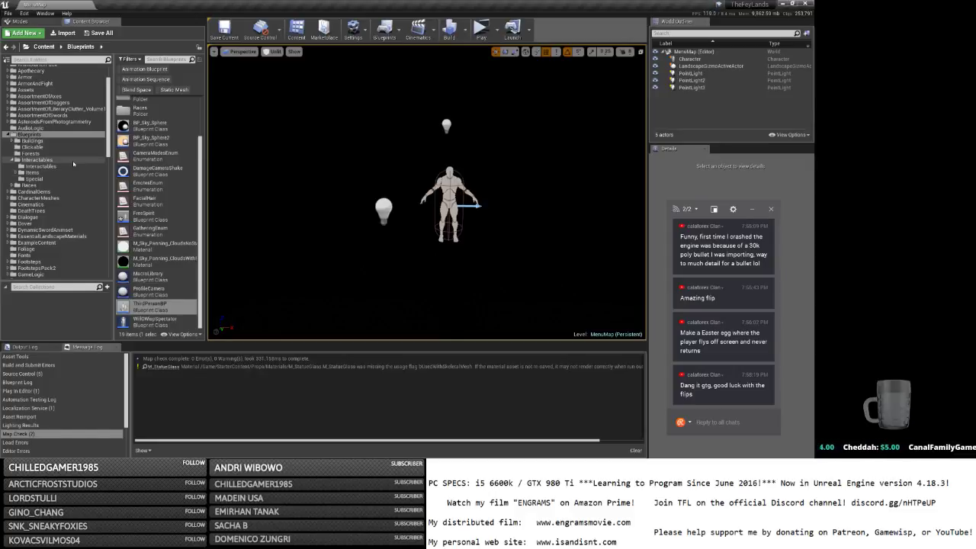
Check the compiled ThirdPersonBP Blueprint's Flipping logic, then return to the to-do list in Notepad.
{"action": "key", "text": "alt+Tab"}
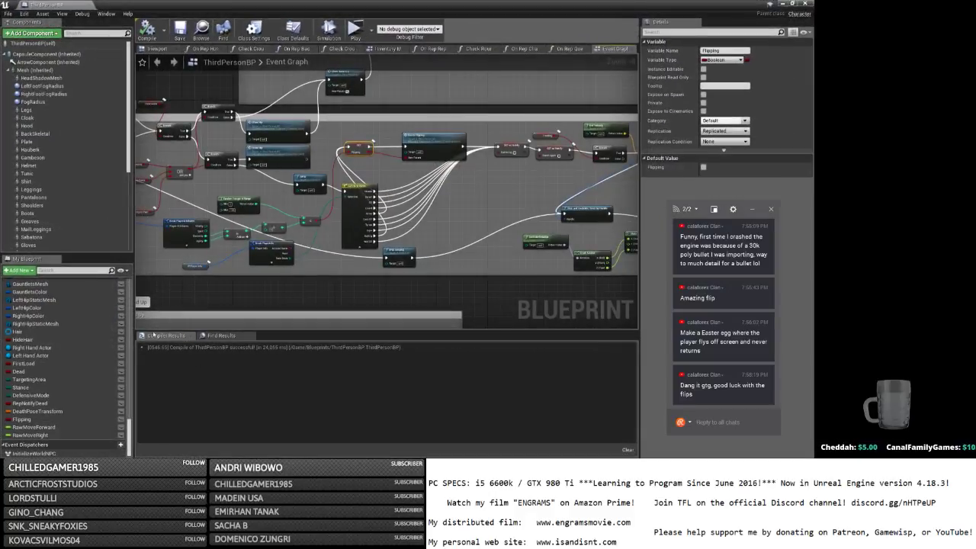
{"action": "key", "text": "alt+Tab"}
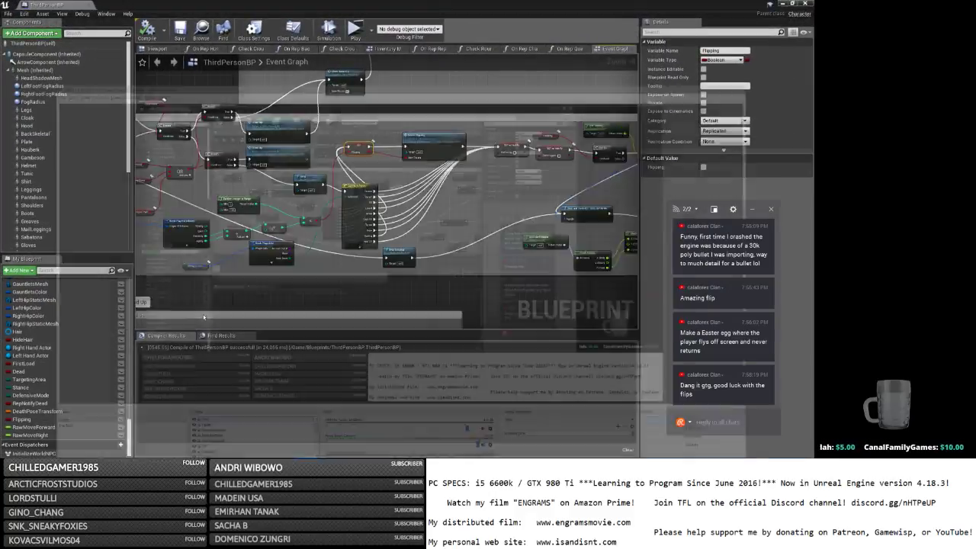